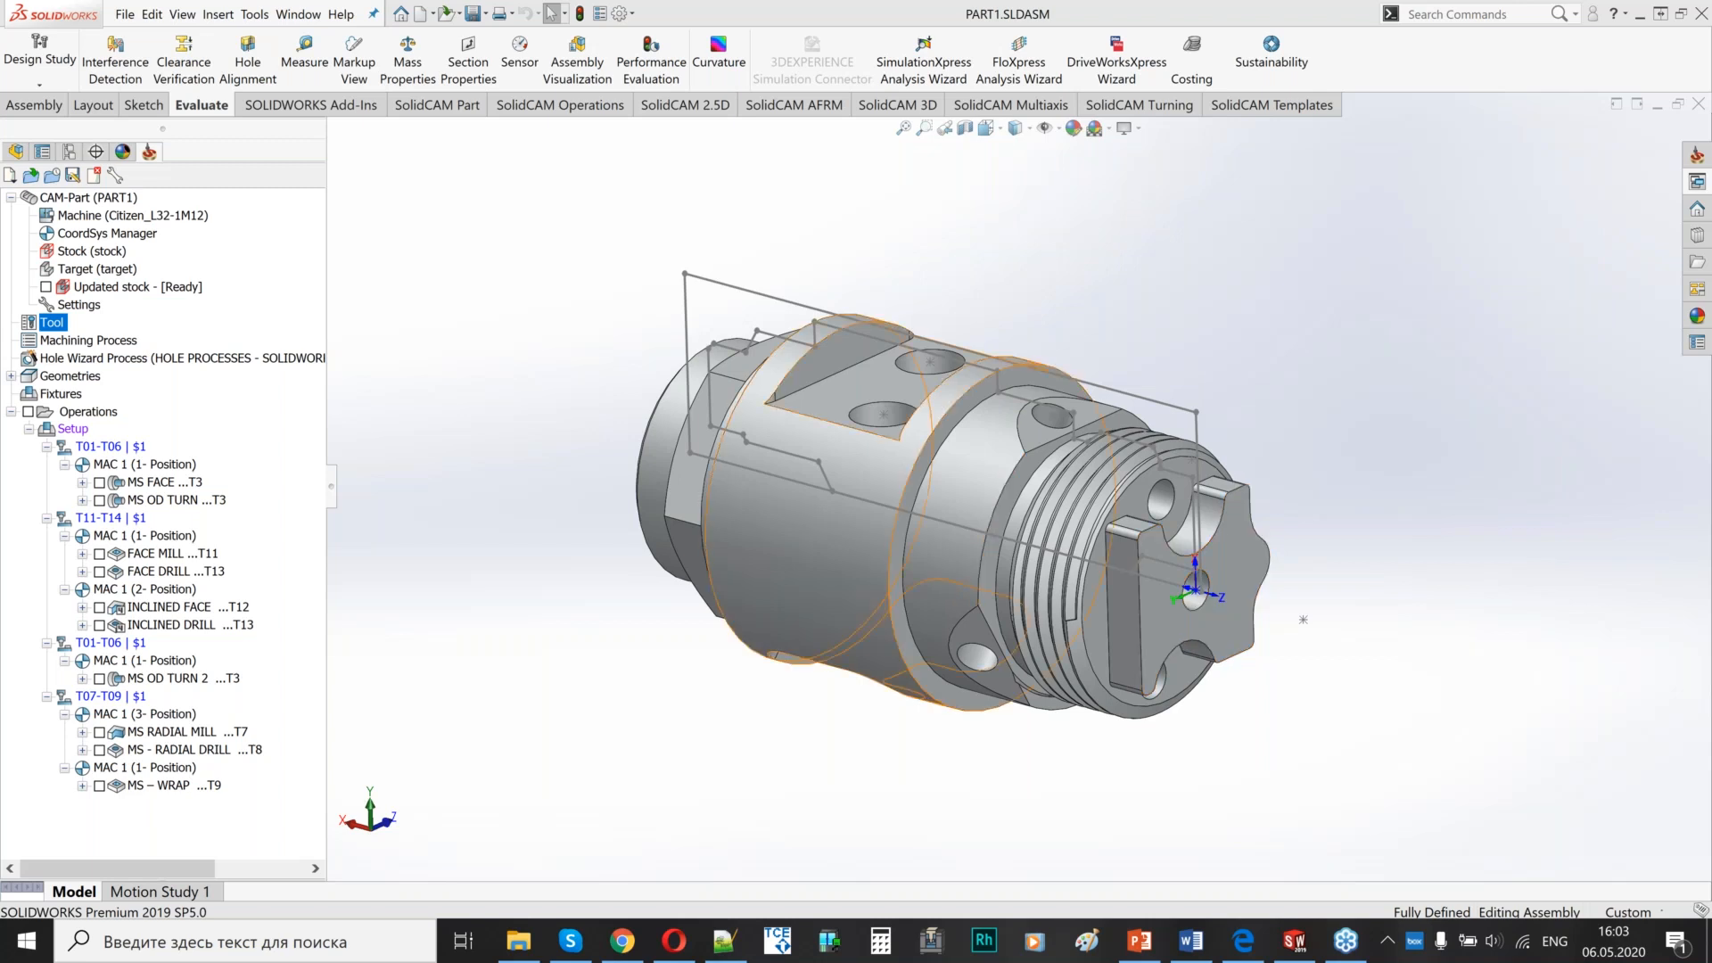
# - Open the part tool table and place it beside the Mounting preview so that tool 1 is in view
pyautogui.doubleClick(51, 323)
pyautogui.moveTo(556, 76); pyautogui.dragTo(683, 97)
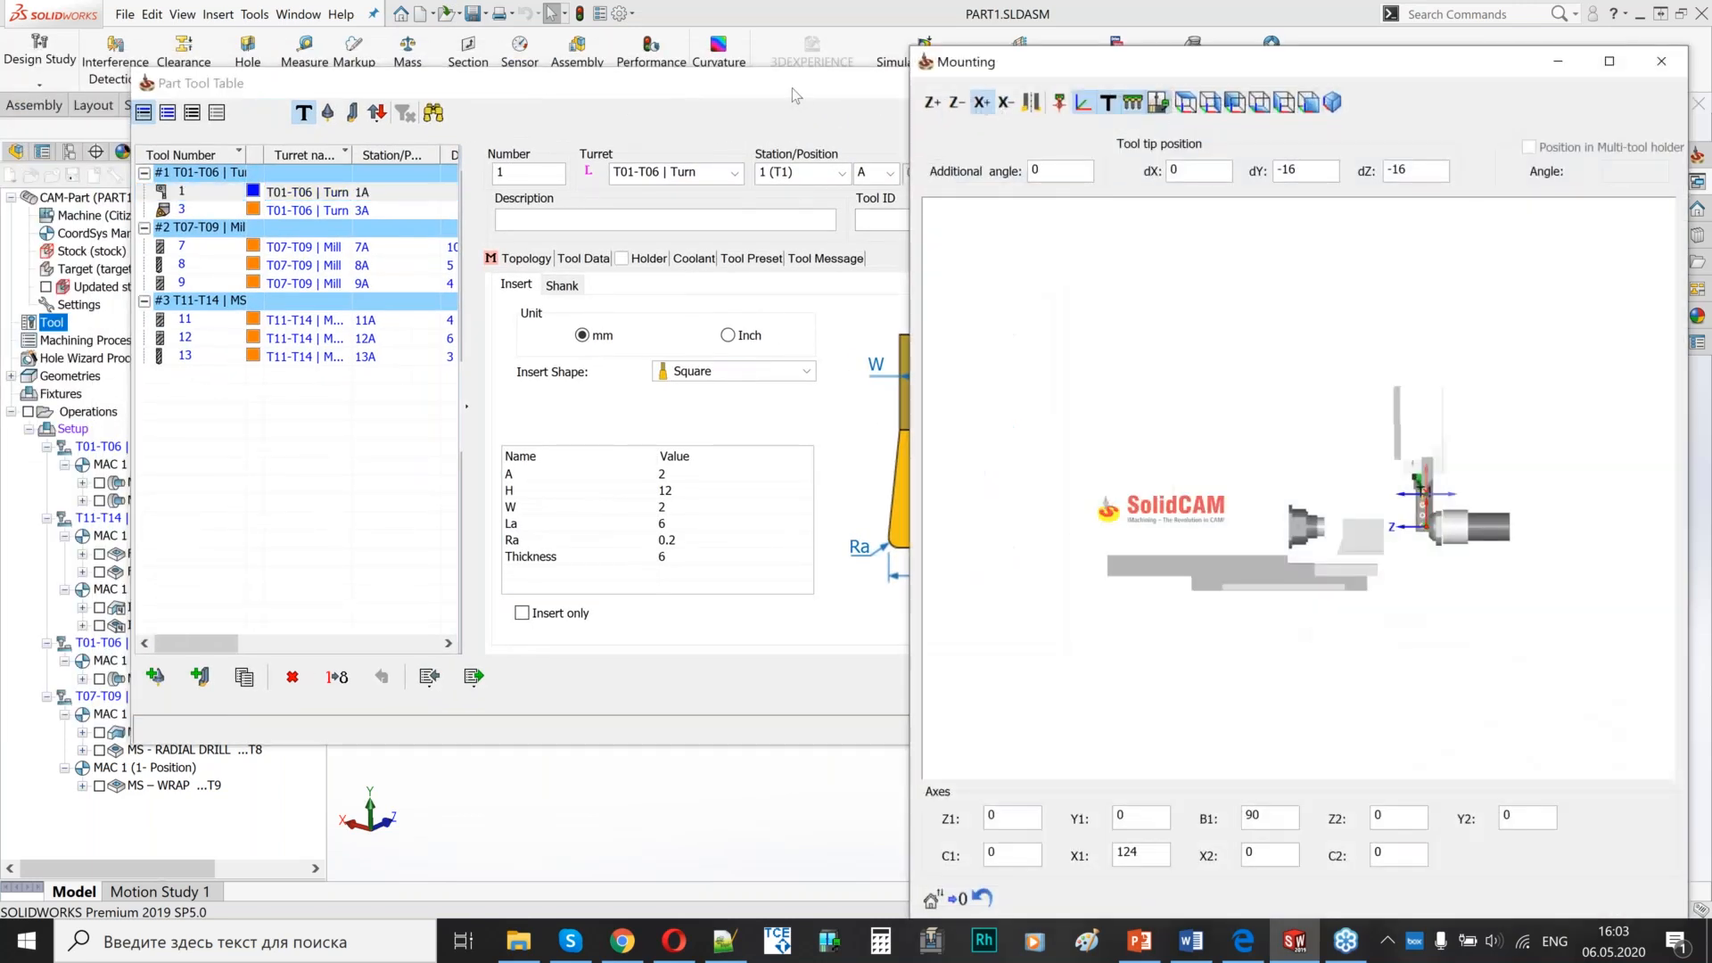
pyautogui.moveTo(792, 87); pyautogui.dragTo(674, 98)
pyautogui.scroll(10, 1329, 530)
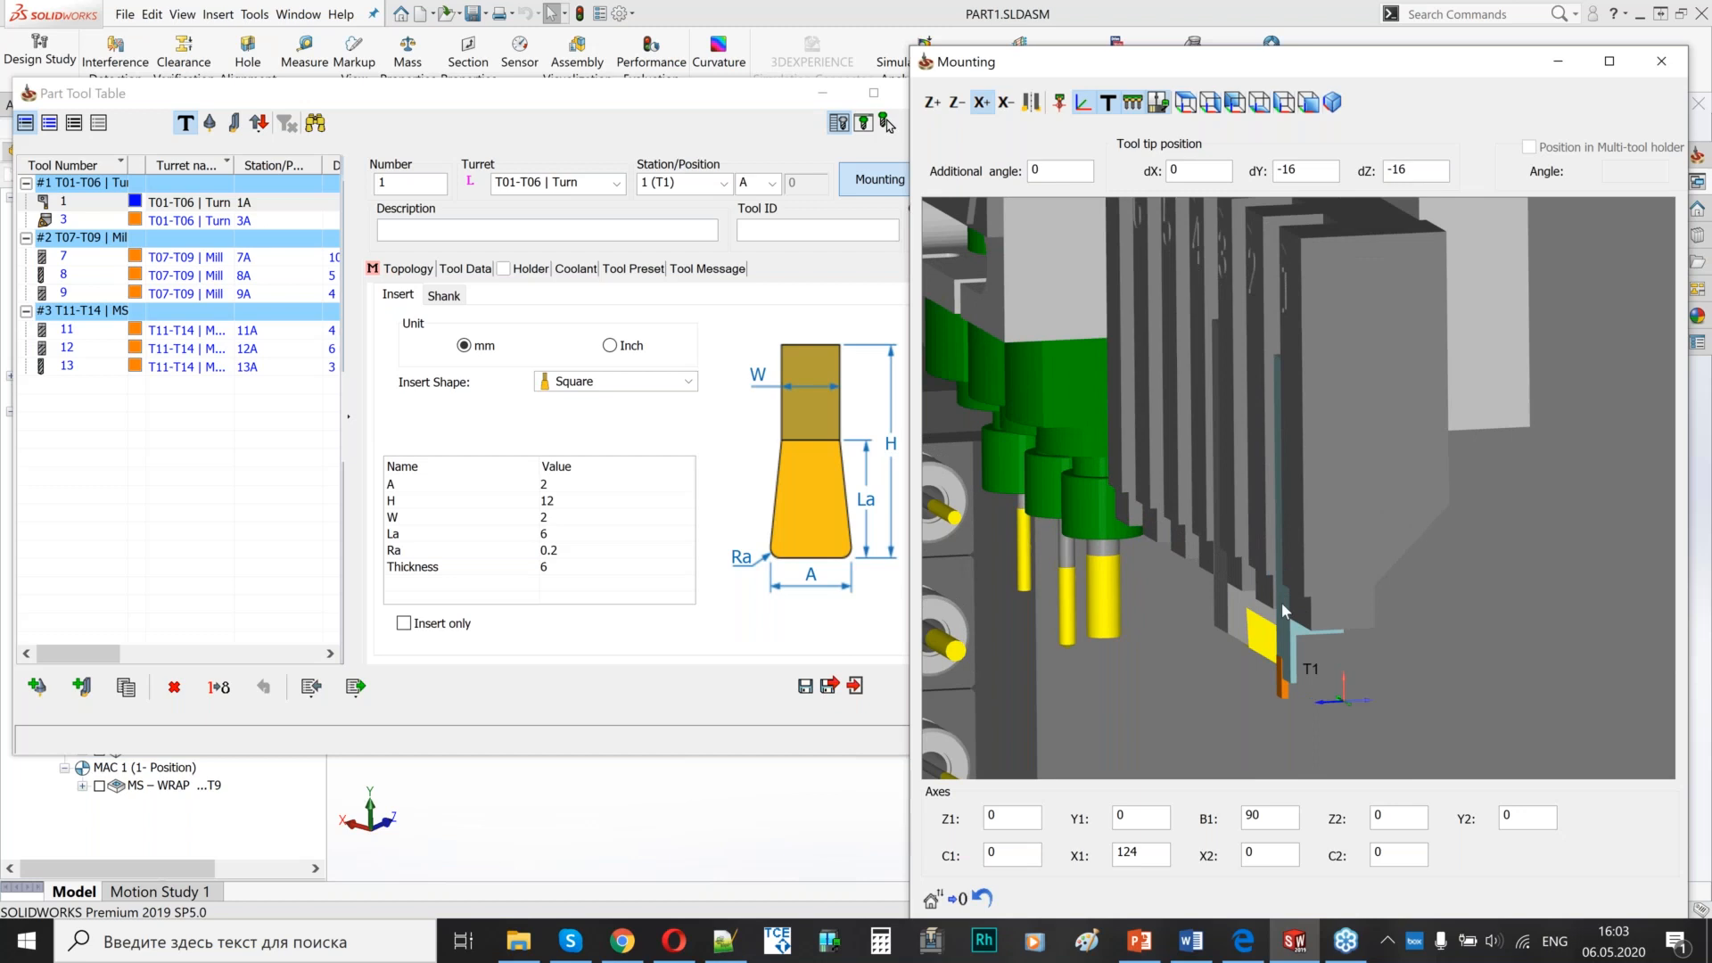
# - Set the cutting direction of tool 1's shank to L
pyautogui.click(444, 296)
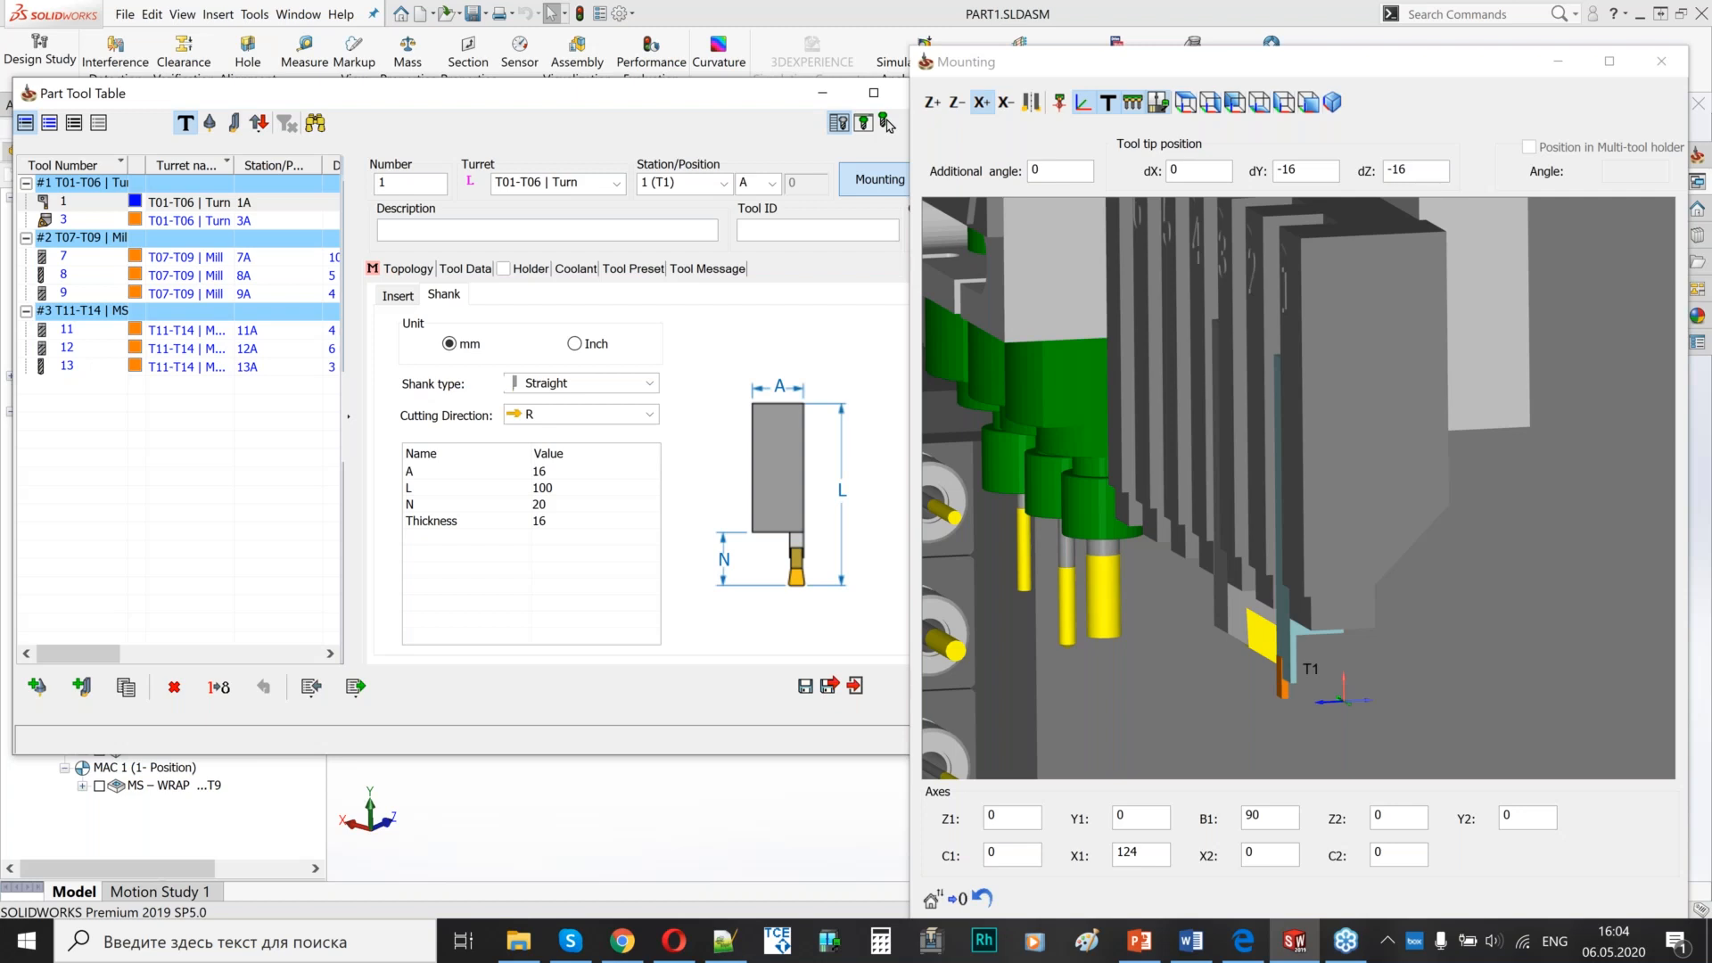
pyautogui.click(1213, 465)
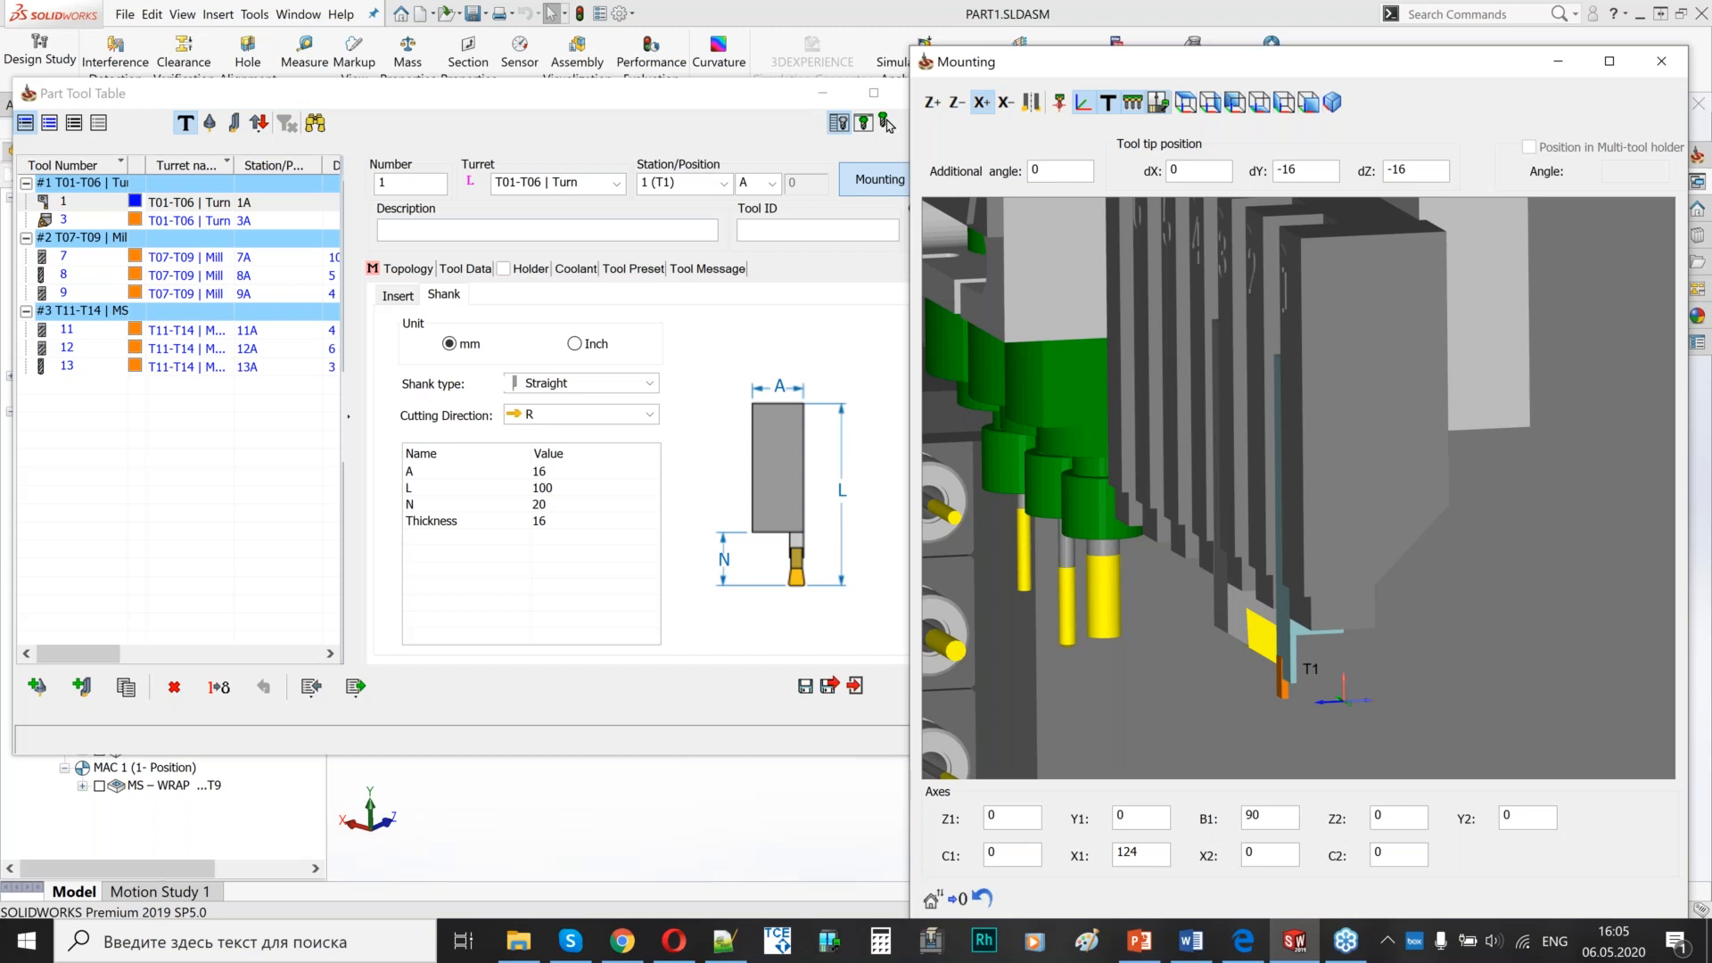
pyautogui.click(559, 421)
pyautogui.click(542, 453)
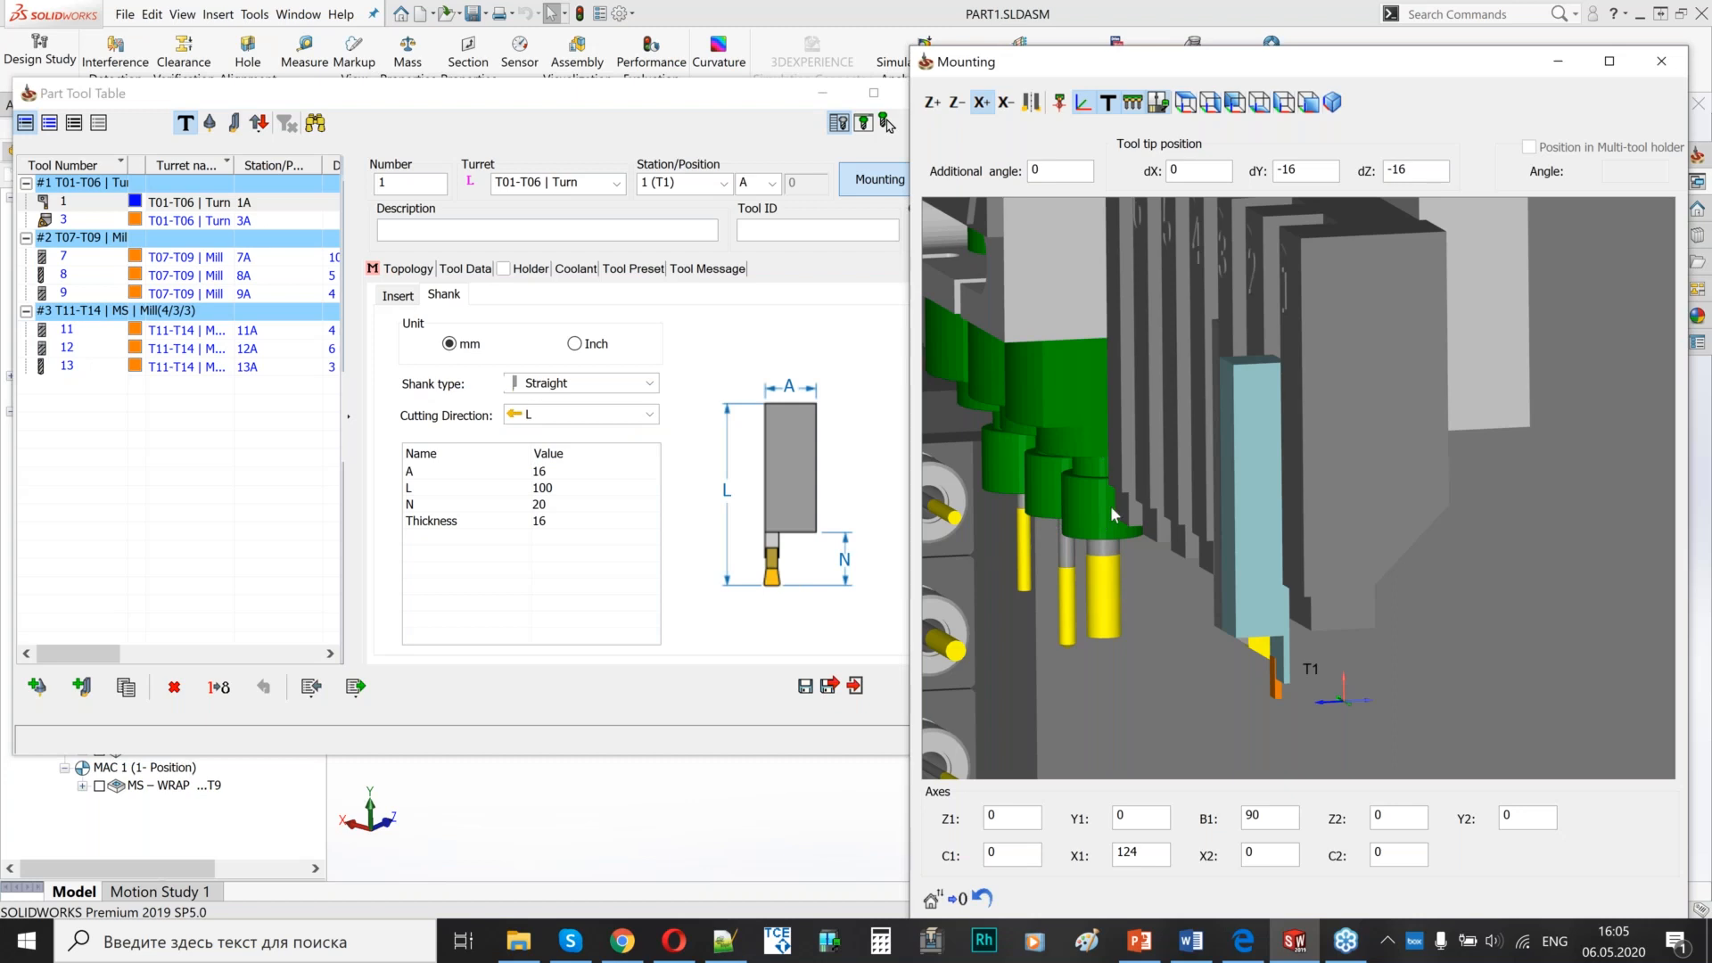
# - Mirror the mounting of tool 1 so that it sits on the opposite side of its holder
pyautogui.scroll(-4, 1218, 453)
pyautogui.moveTo(1222, 558); pyautogui.dragTo(1224, 642, button='middle')
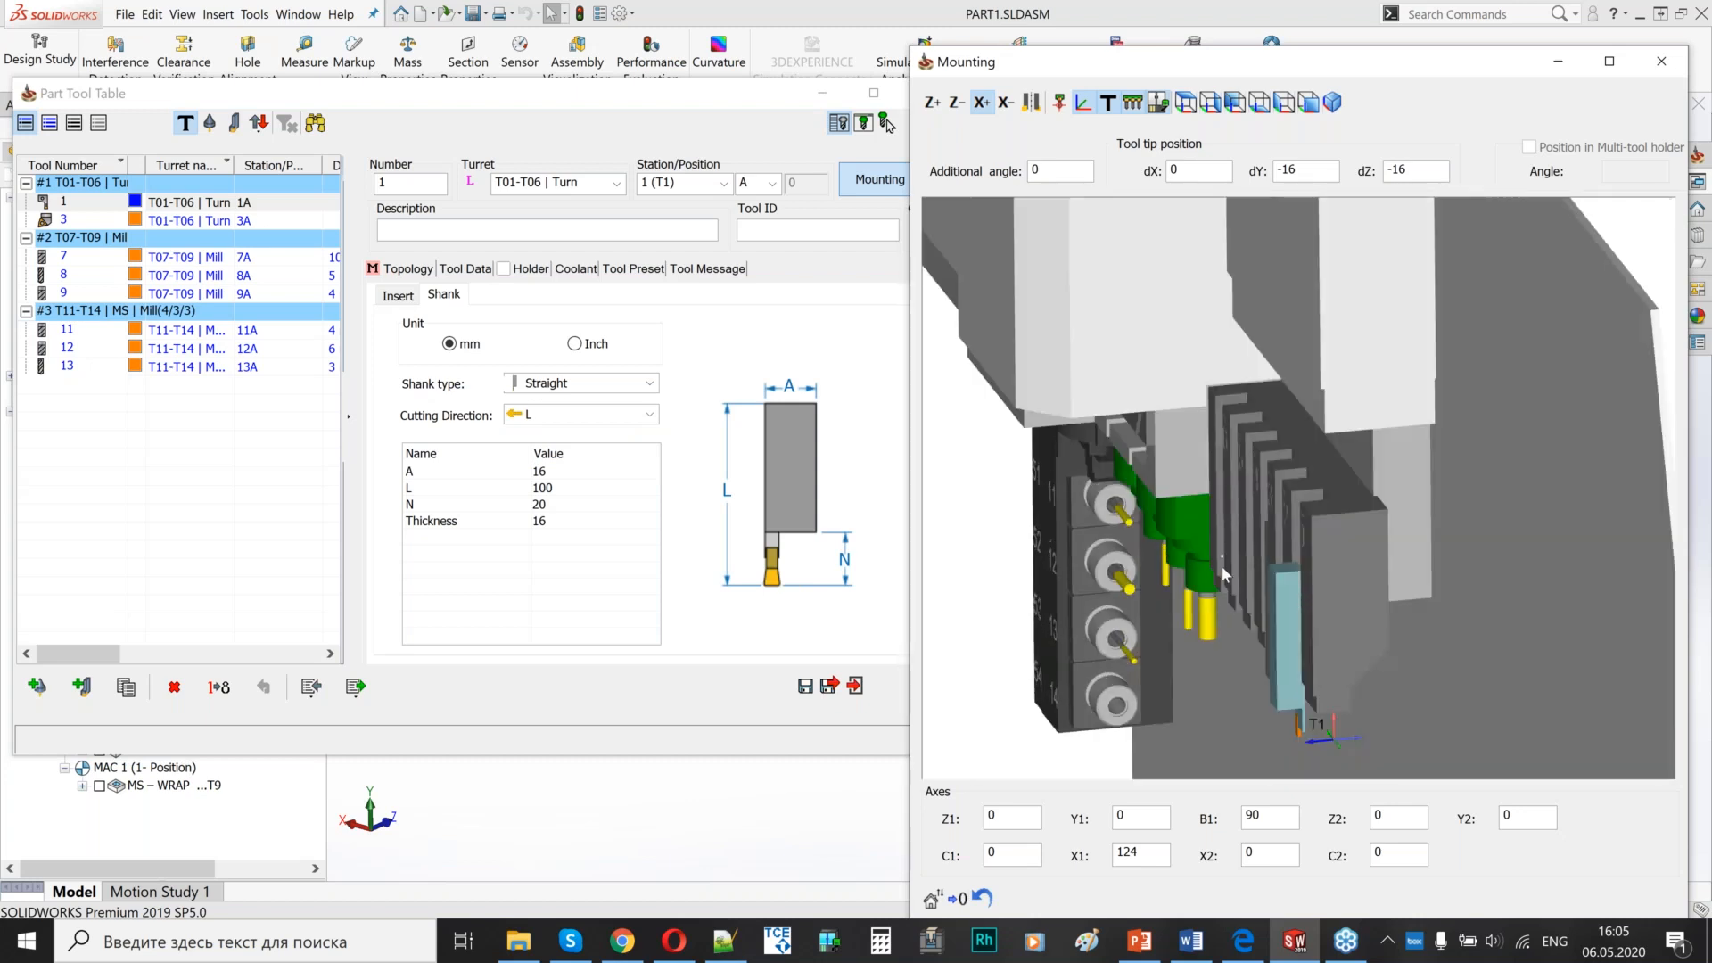
pyautogui.scroll(-3, 1195, 440)
pyautogui.keyDown('ctrl'); pyautogui.moveTo(1253, 732); pyautogui.dragTo(1309, 555, button='middle'); pyautogui.keyUp('ctrl')
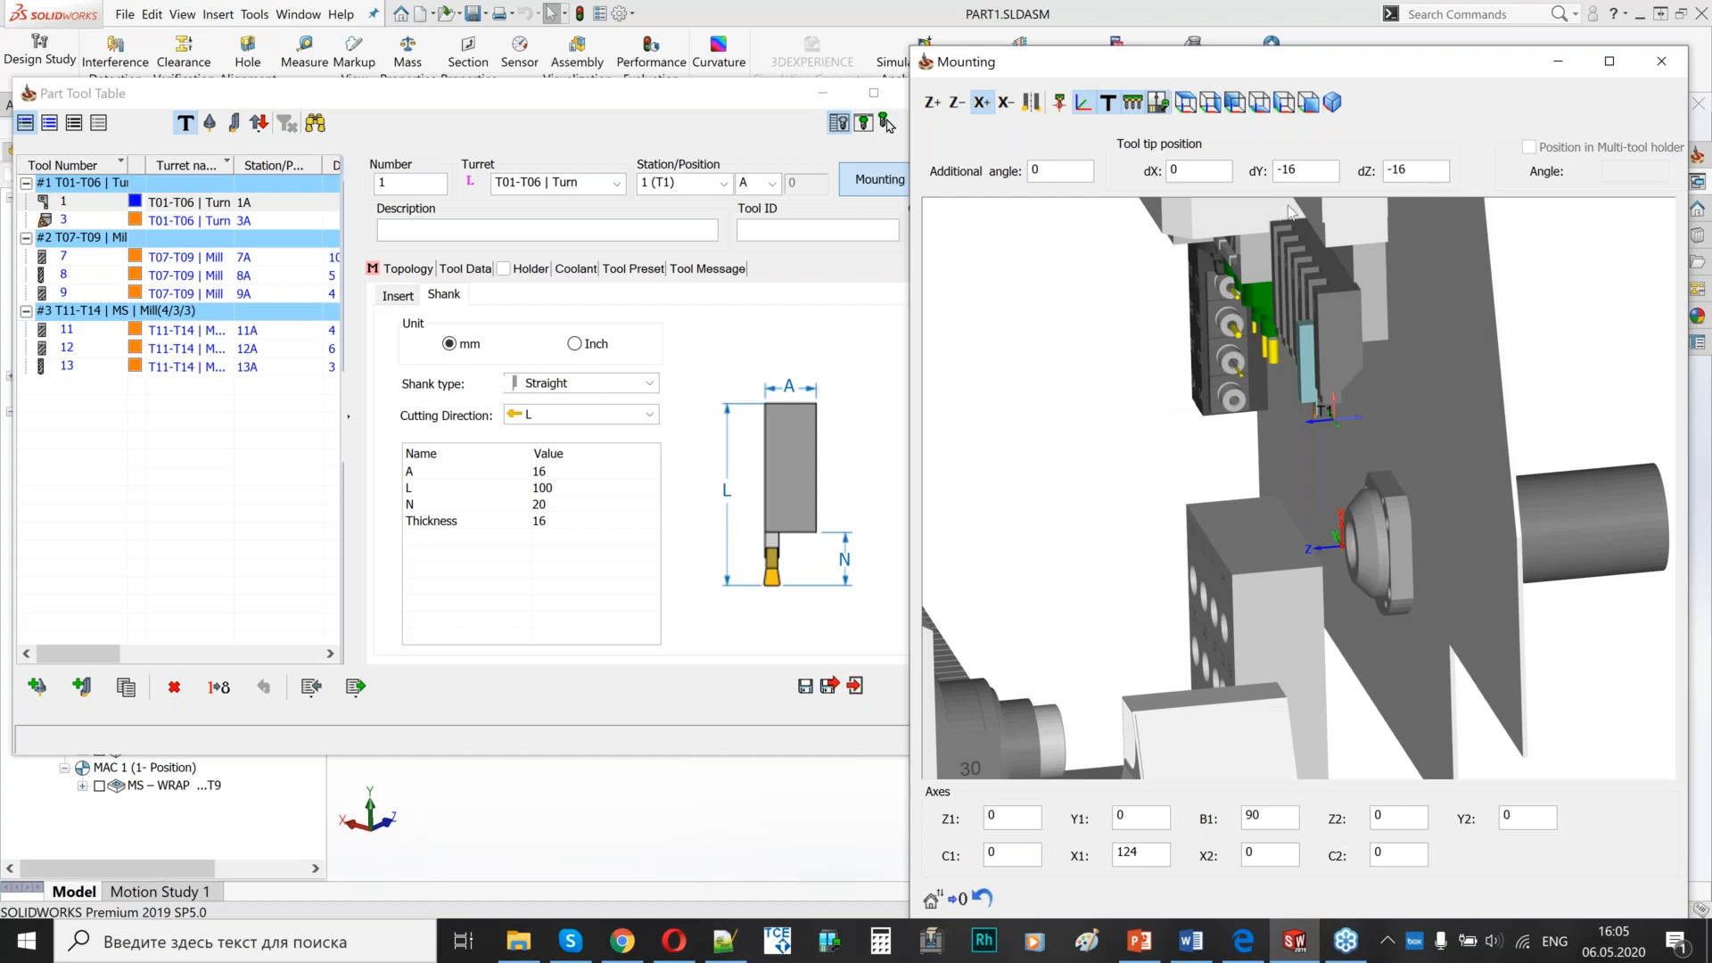
pyautogui.scroll(2, 1355, 294)
pyautogui.keyDown('ctrl'); pyautogui.moveTo(1355, 295); pyautogui.dragTo(1362, 389, button='middle'); pyautogui.keyUp('ctrl')
pyautogui.scroll(1, 1363, 388)
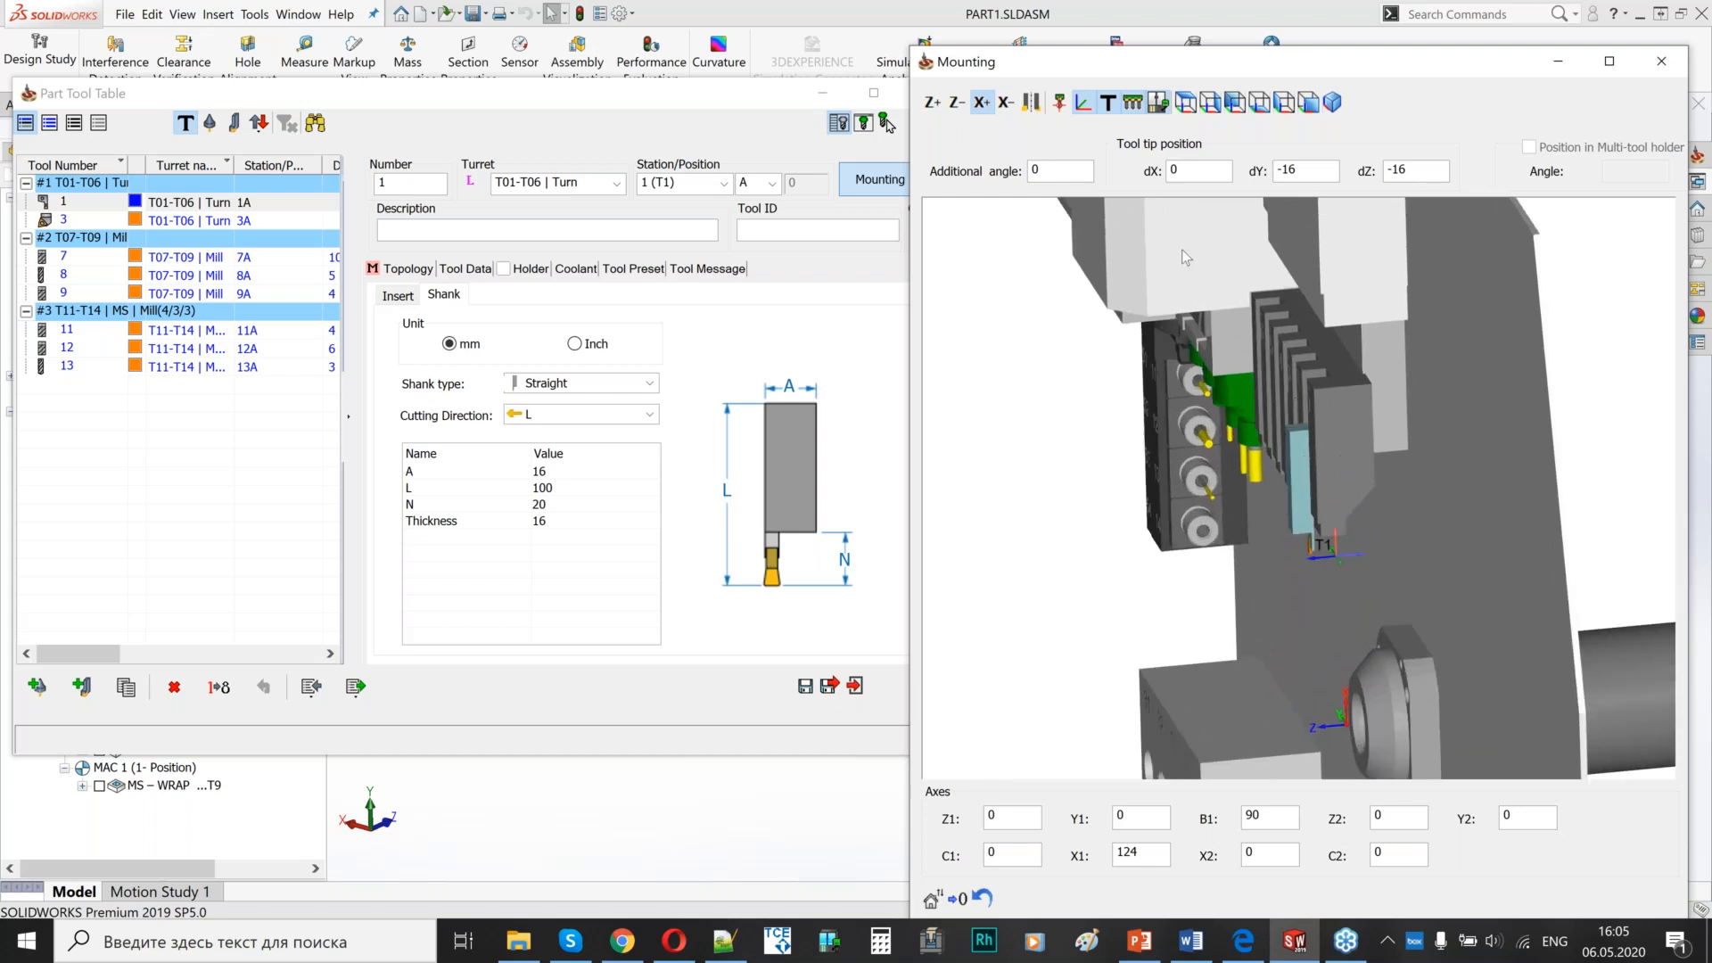
pyautogui.scroll(2, 1361, 419)
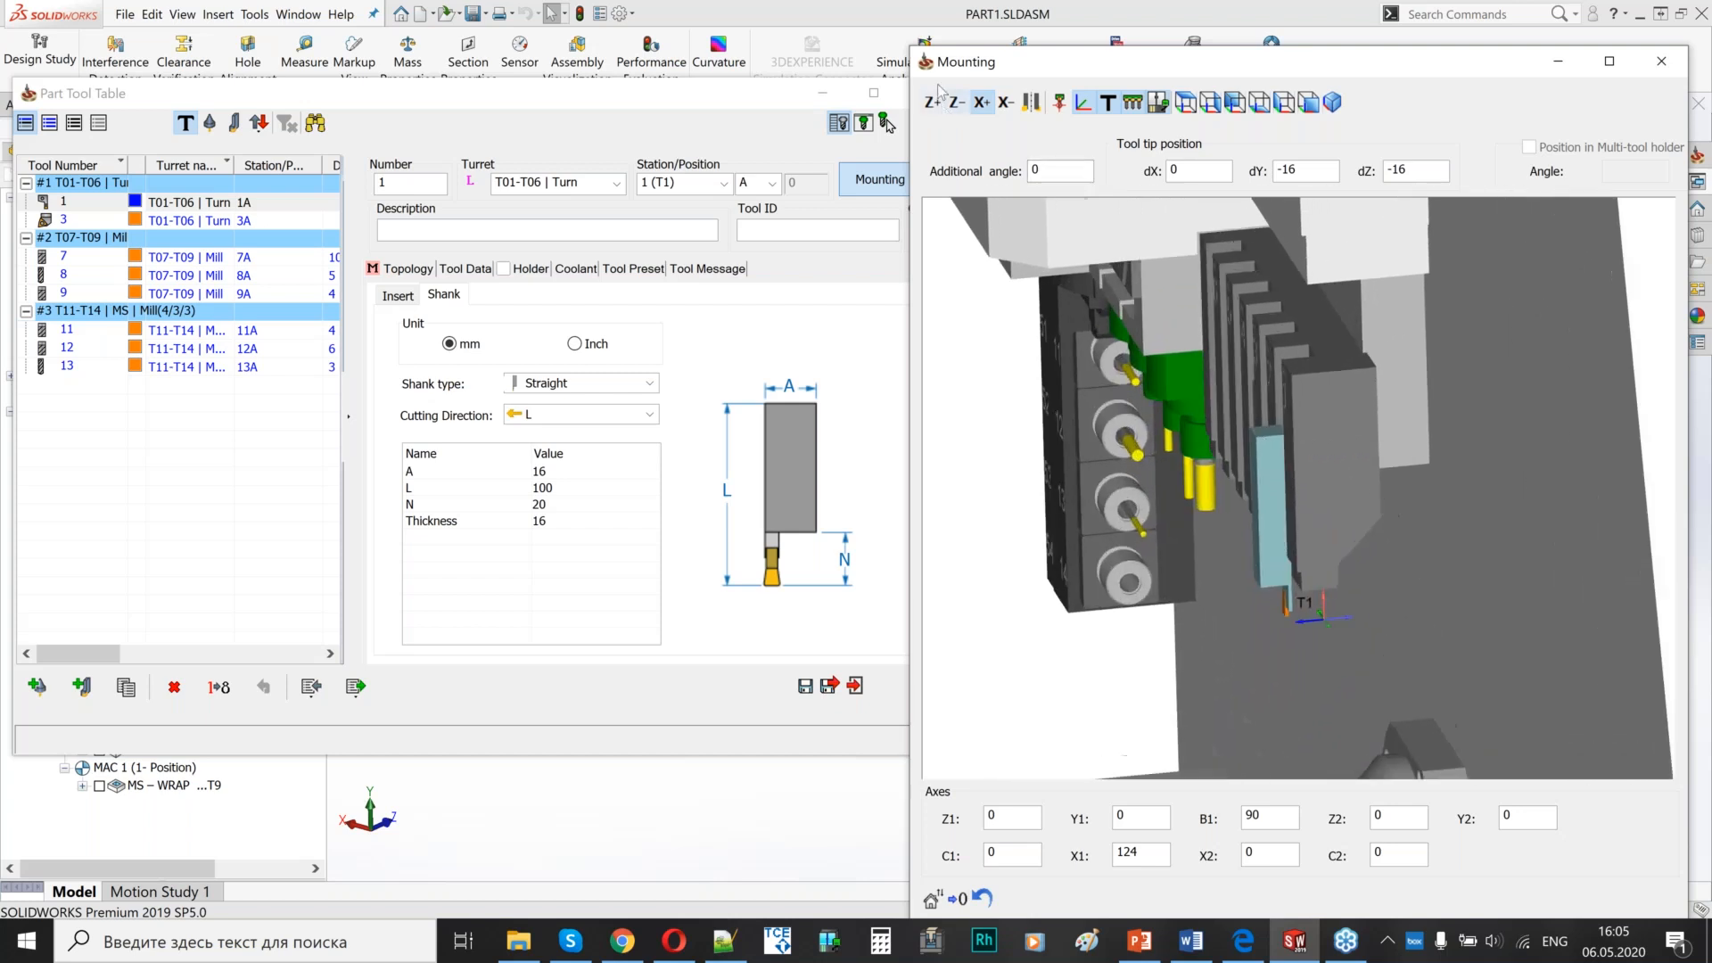
pyautogui.click(1032, 101)
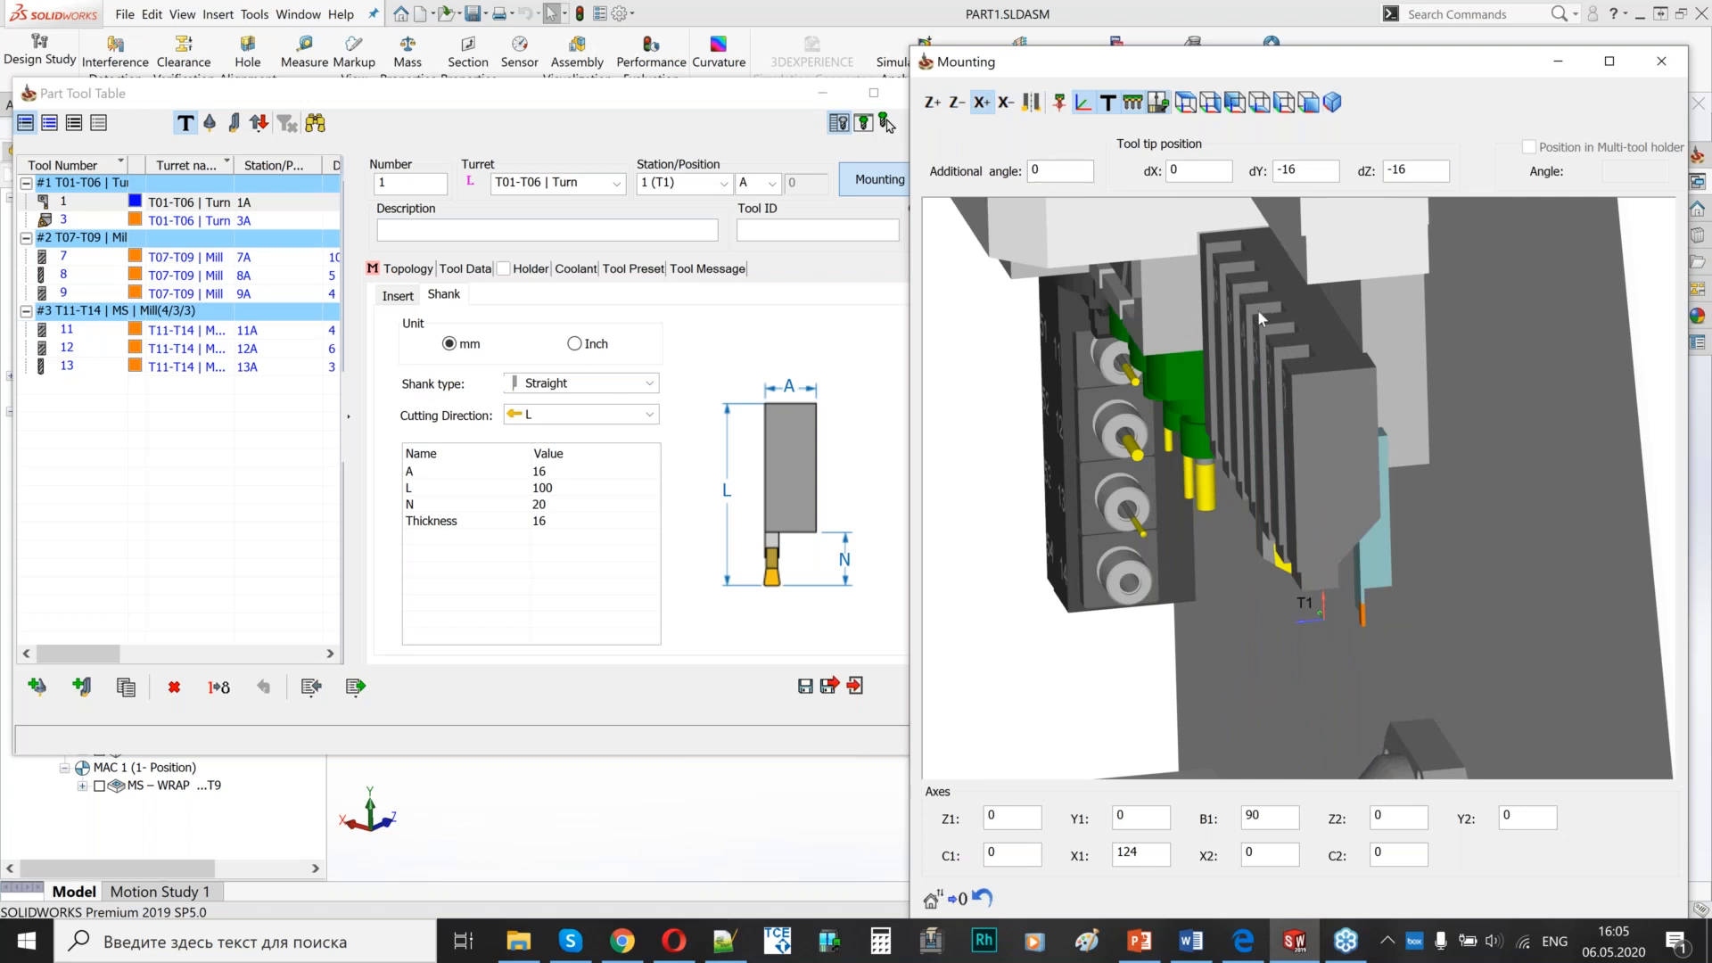
# - Set tool 1's tip position to dY 0 and dZ 16, and save the tool
pyautogui.moveTo(1336, 170); pyautogui.dragTo(1273, 174)
pyautogui.write('0')
pyautogui.press('Return')
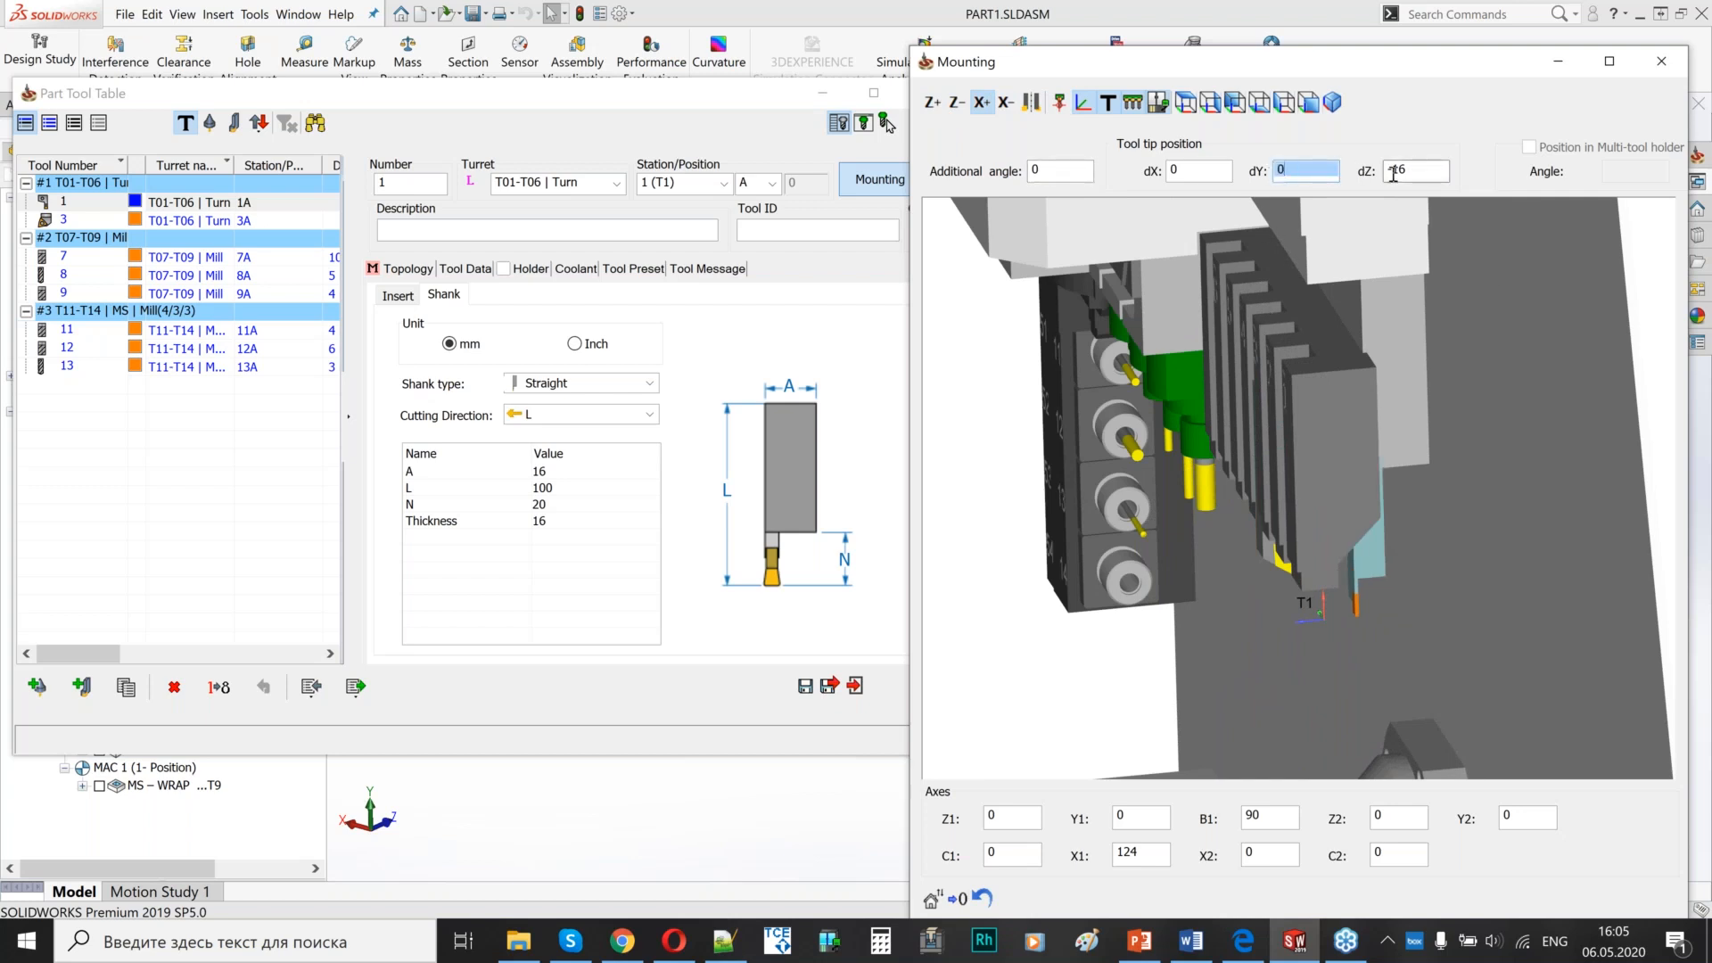
pyautogui.click(1393, 173)
pyautogui.press('BackSpace')
pyautogui.moveTo(1327, 474); pyautogui.dragTo(1336, 478, button='middle')
pyautogui.scroll(3, 1272, 558)
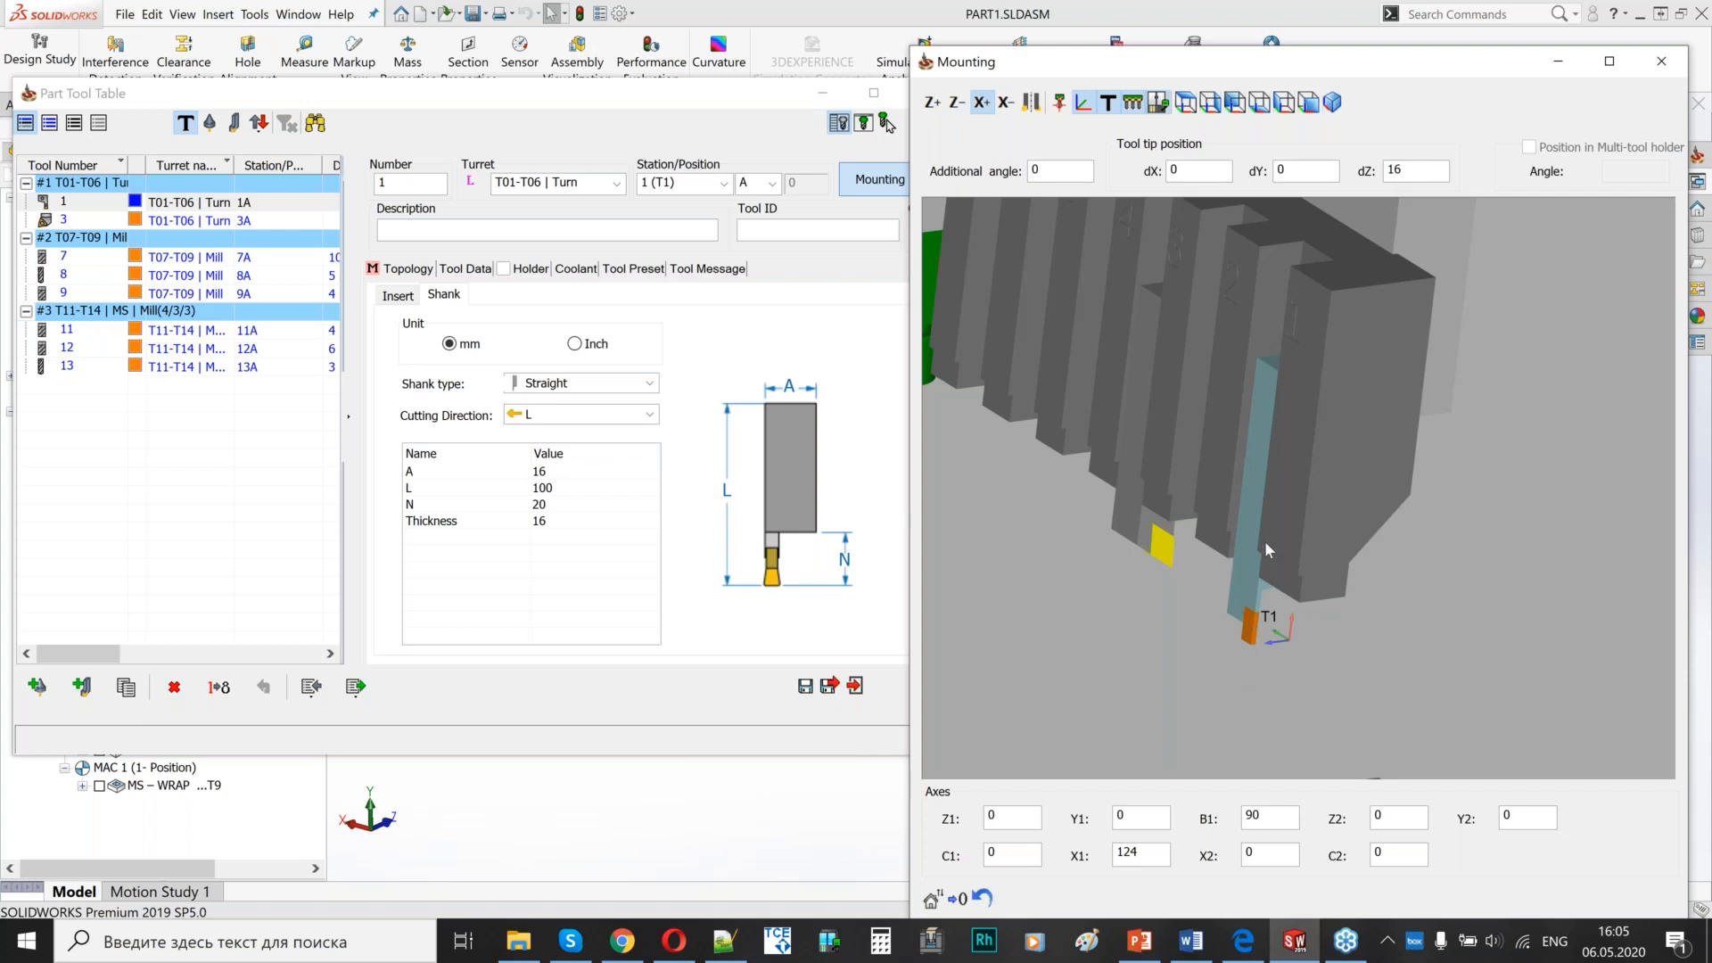
pyautogui.scroll(-3, 1264, 540)
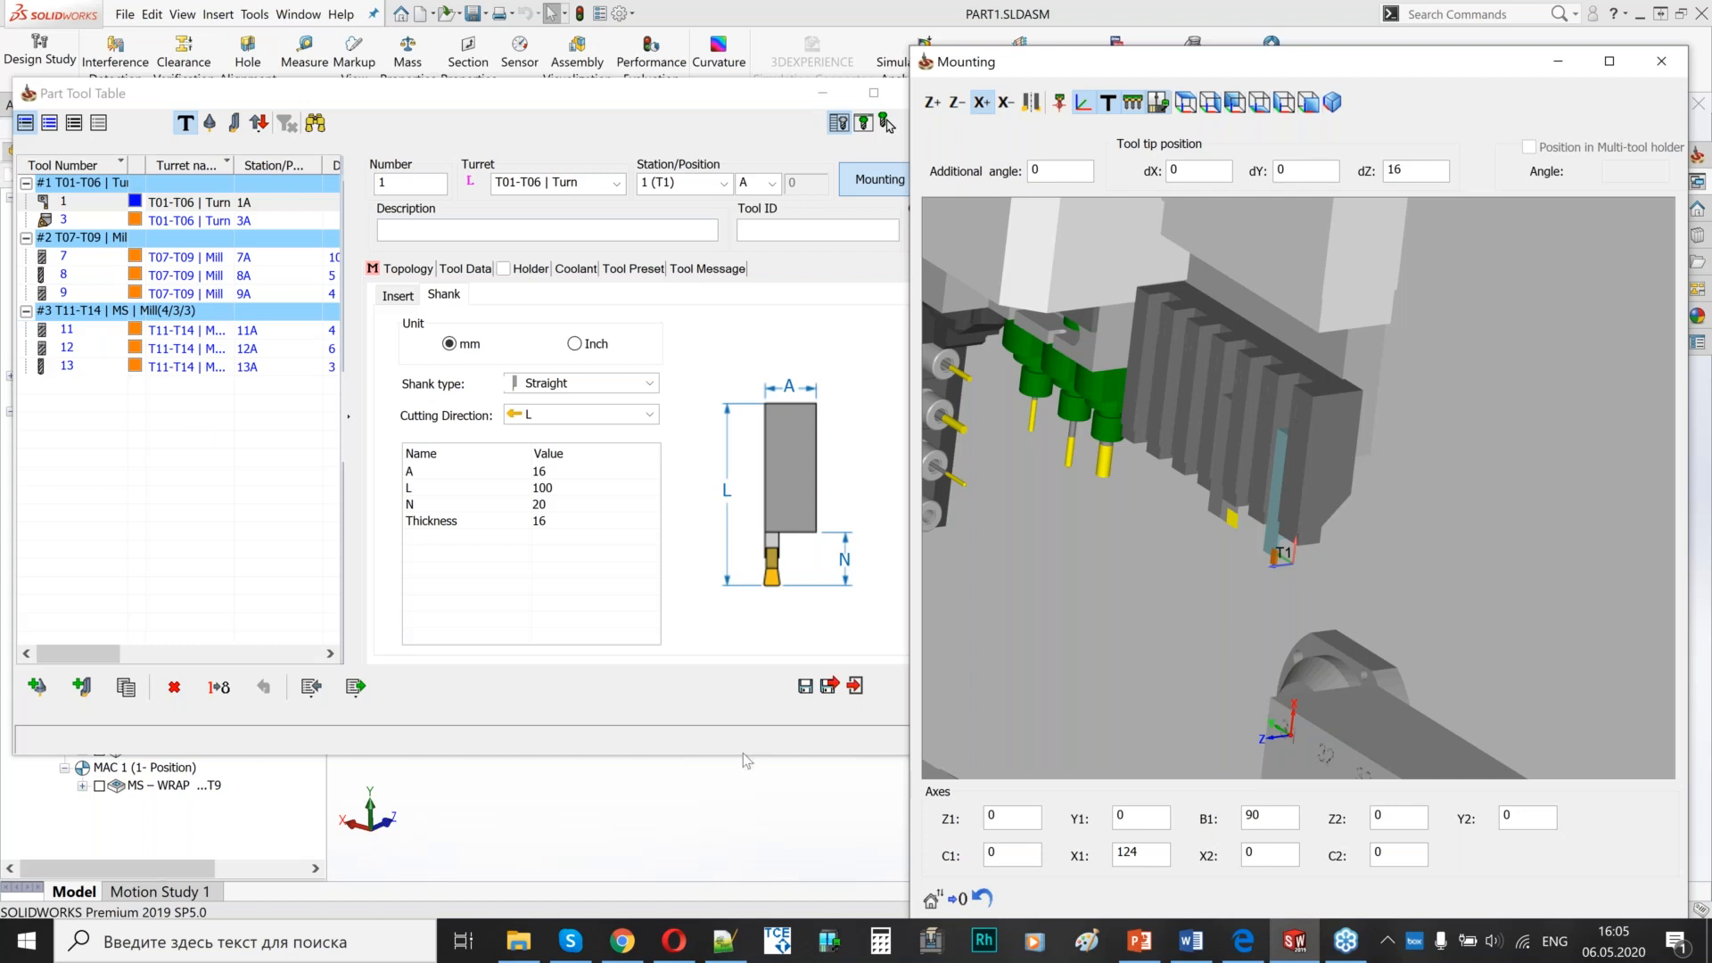
pyautogui.click(806, 687)
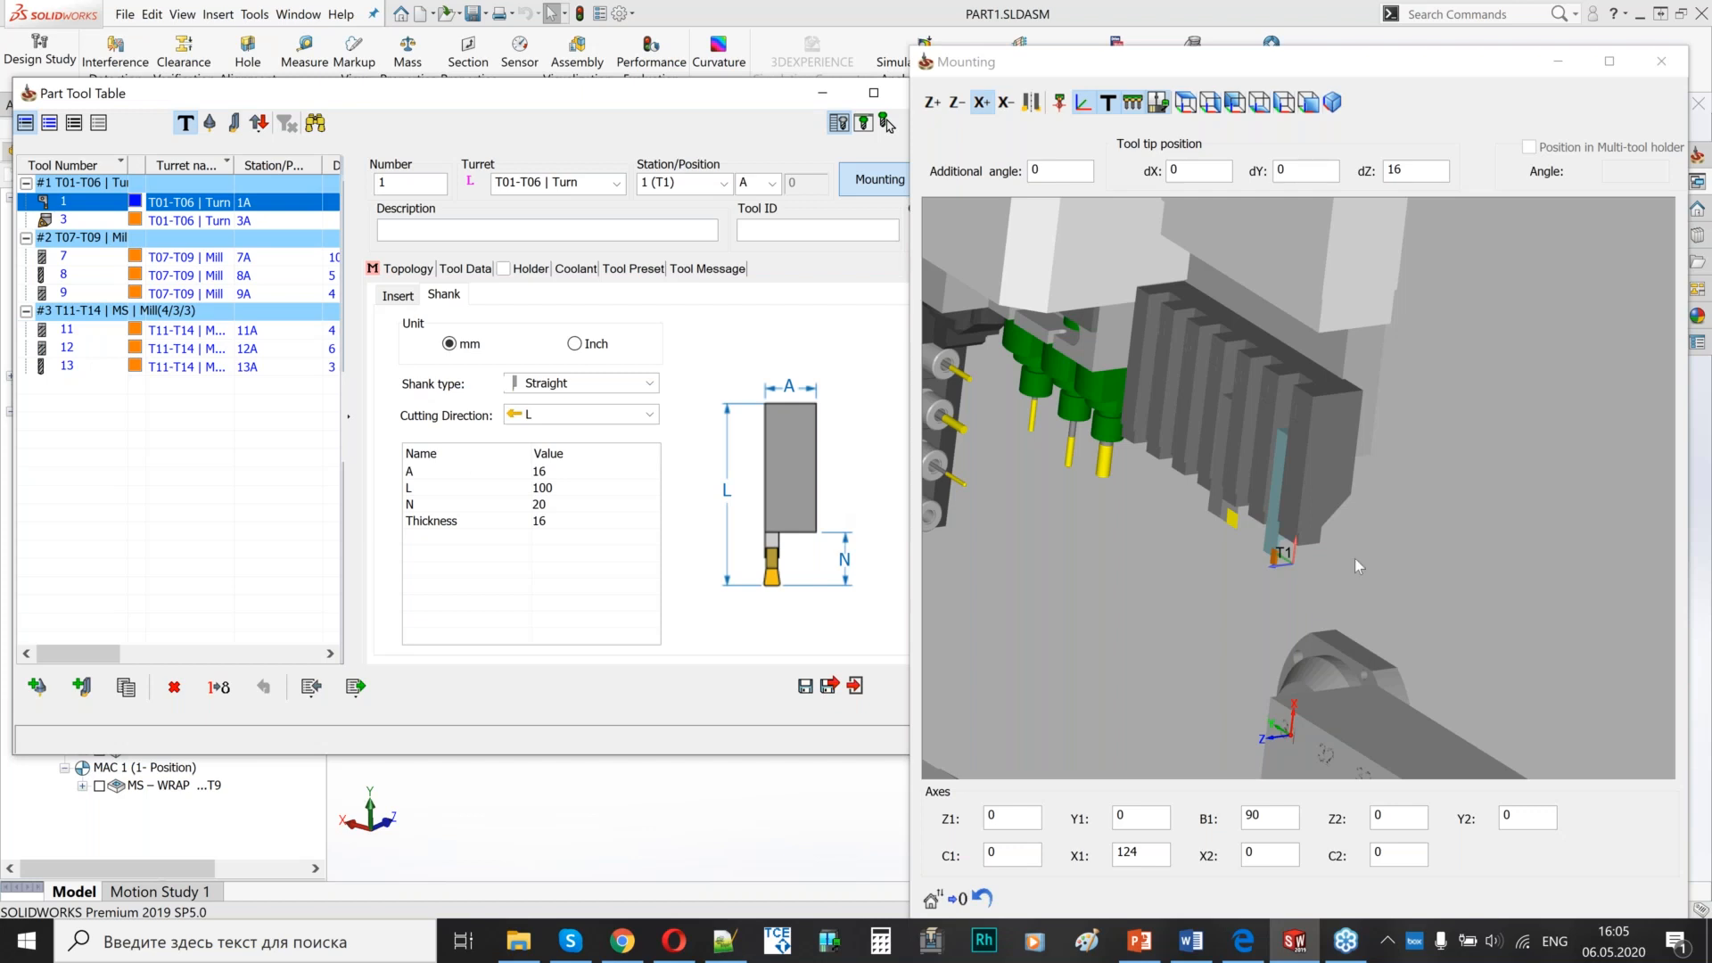
# - Try out the Y2 axis travel of the back tool post and set the Y2 position to 2
pyautogui.moveTo(1355, 559); pyautogui.dragTo(1379, 608)
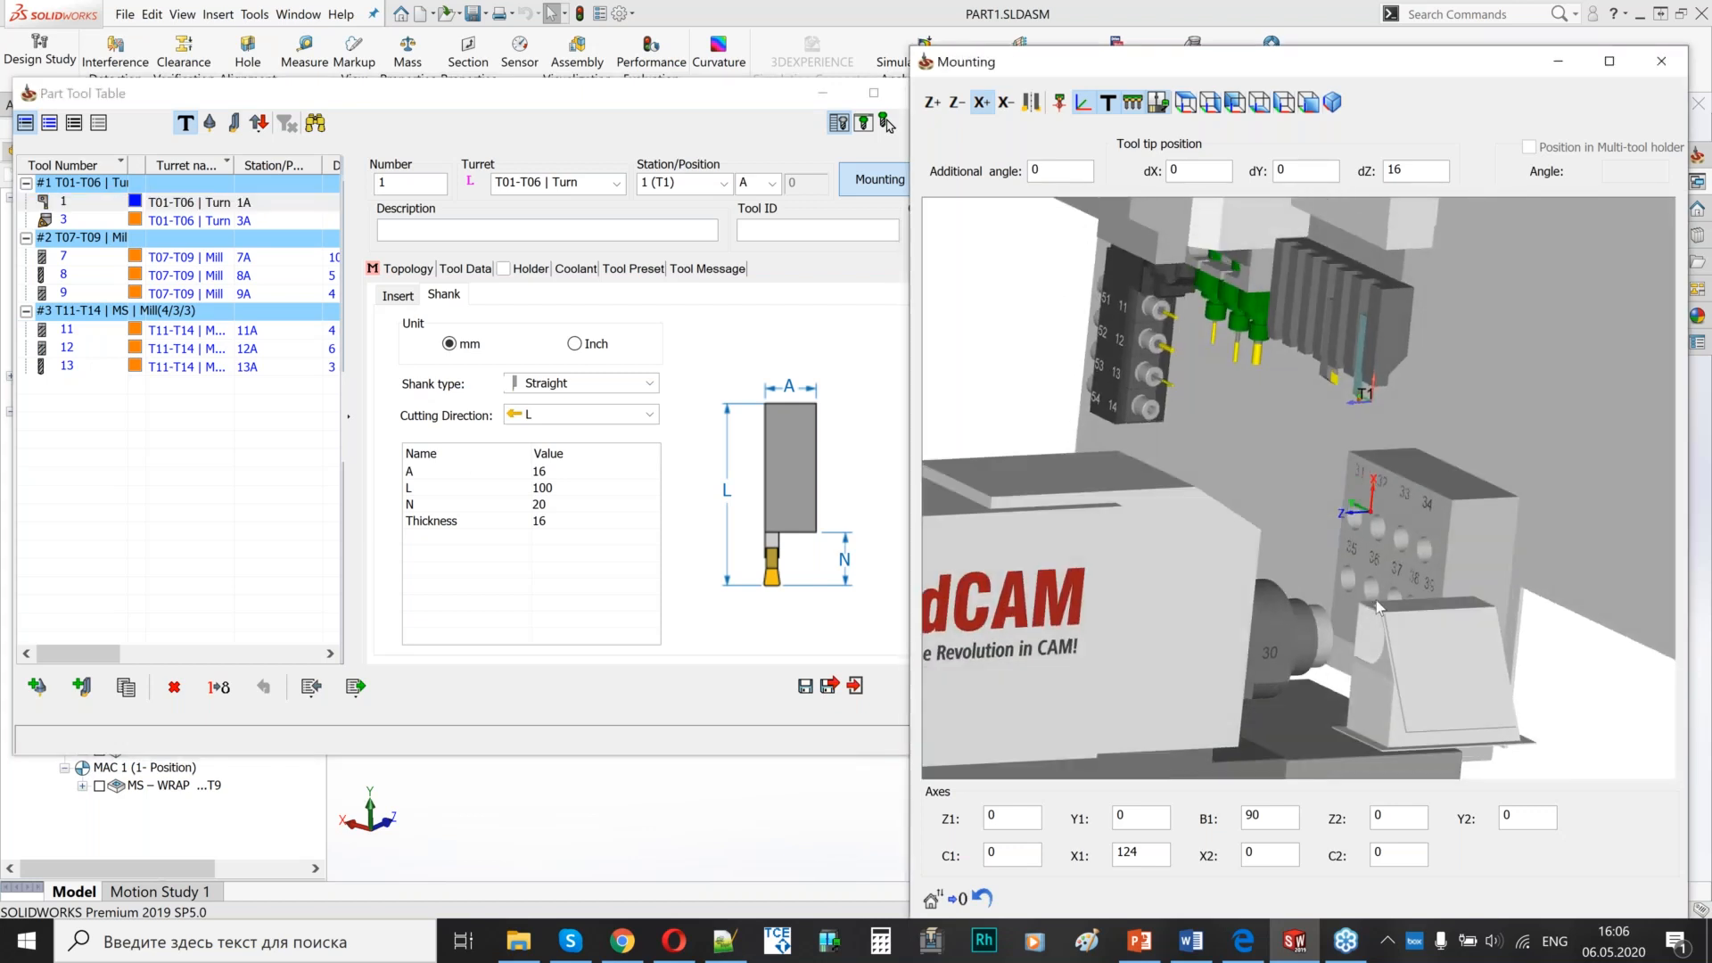
pyautogui.scroll(5, 1379, 608)
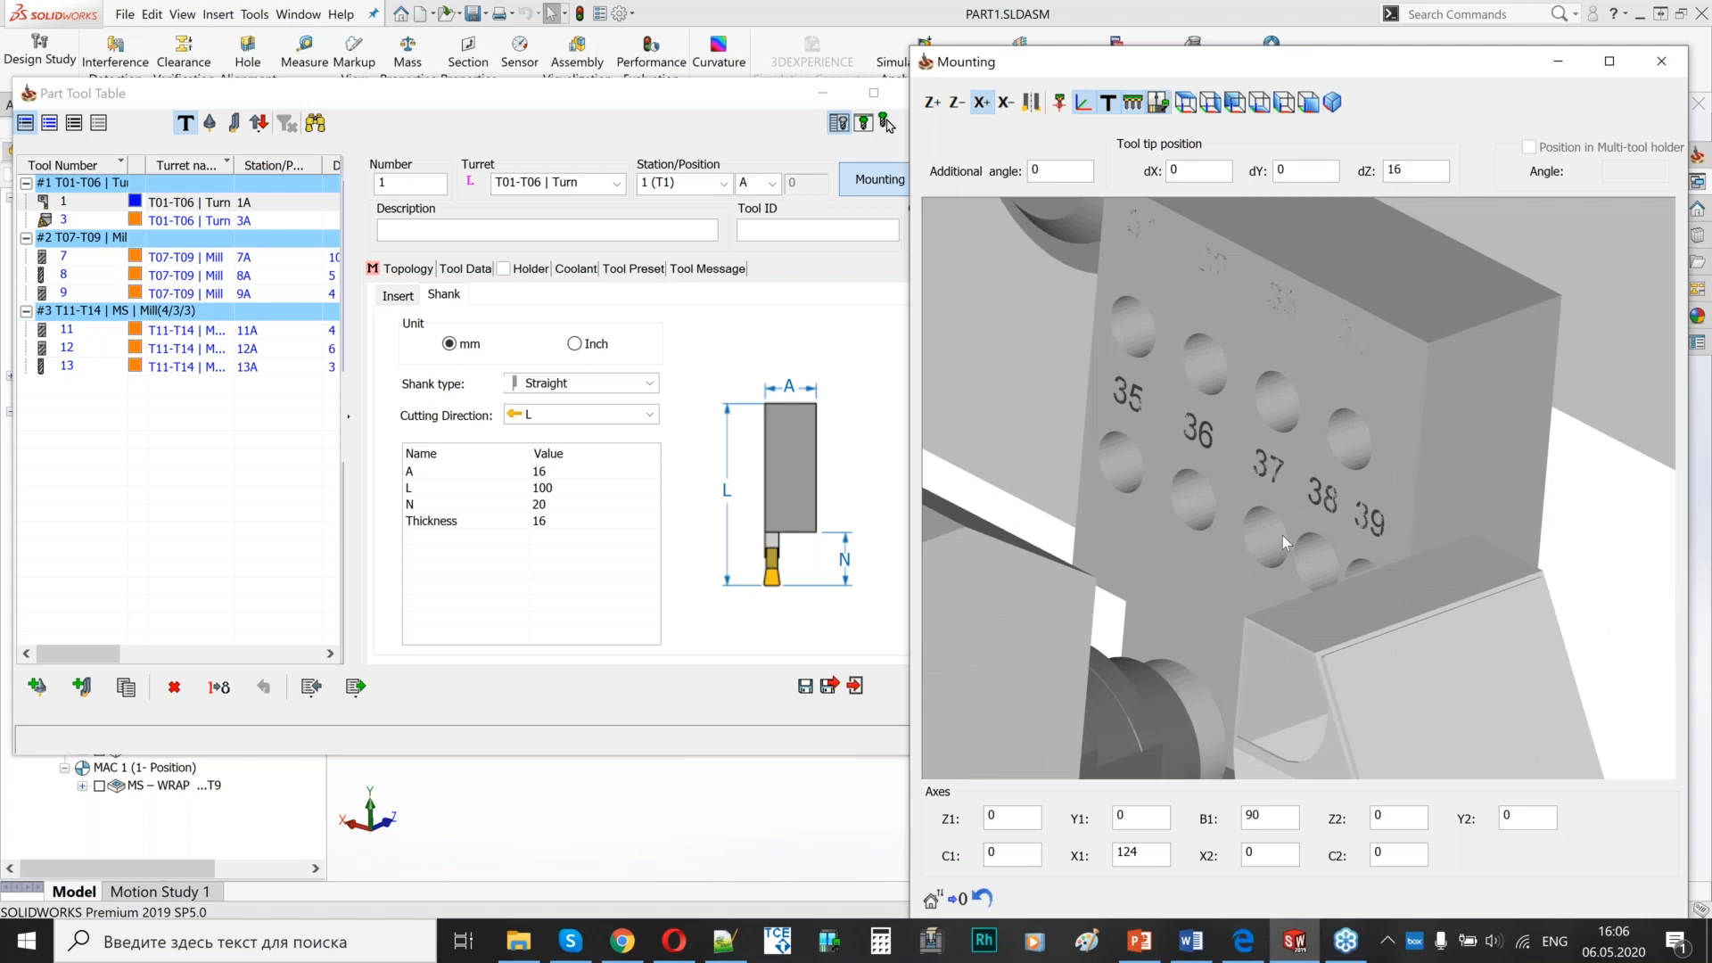
pyautogui.scroll(-1, 1283, 536)
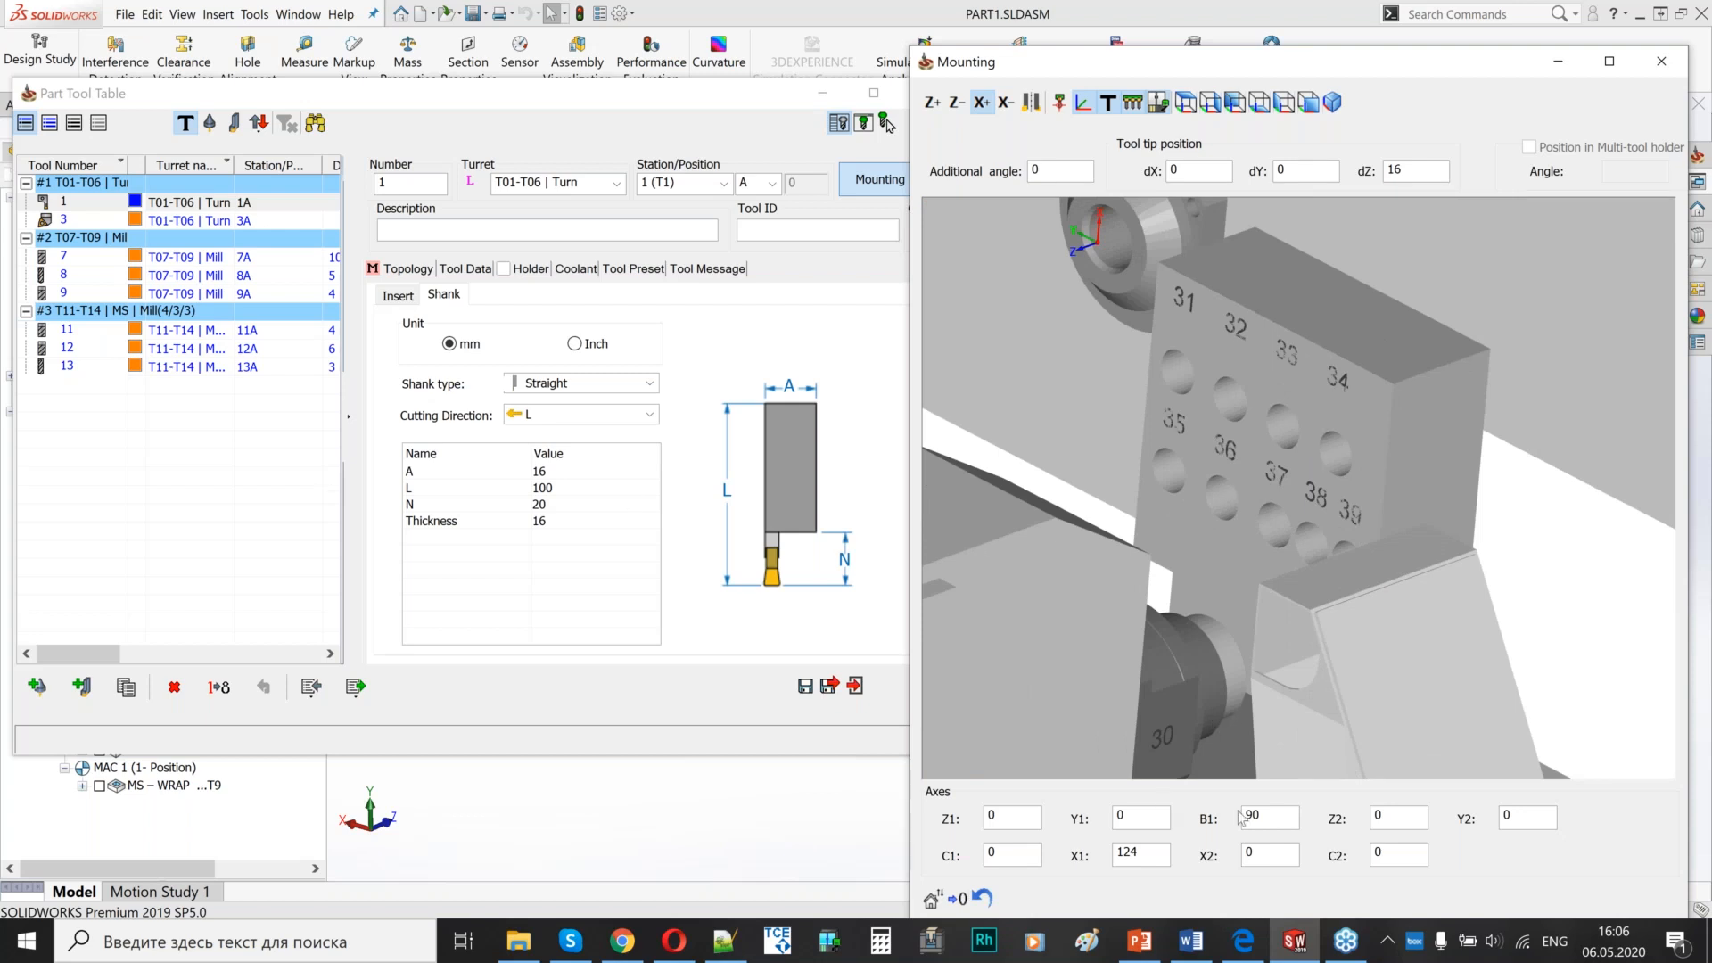
pyautogui.click(1137, 817)
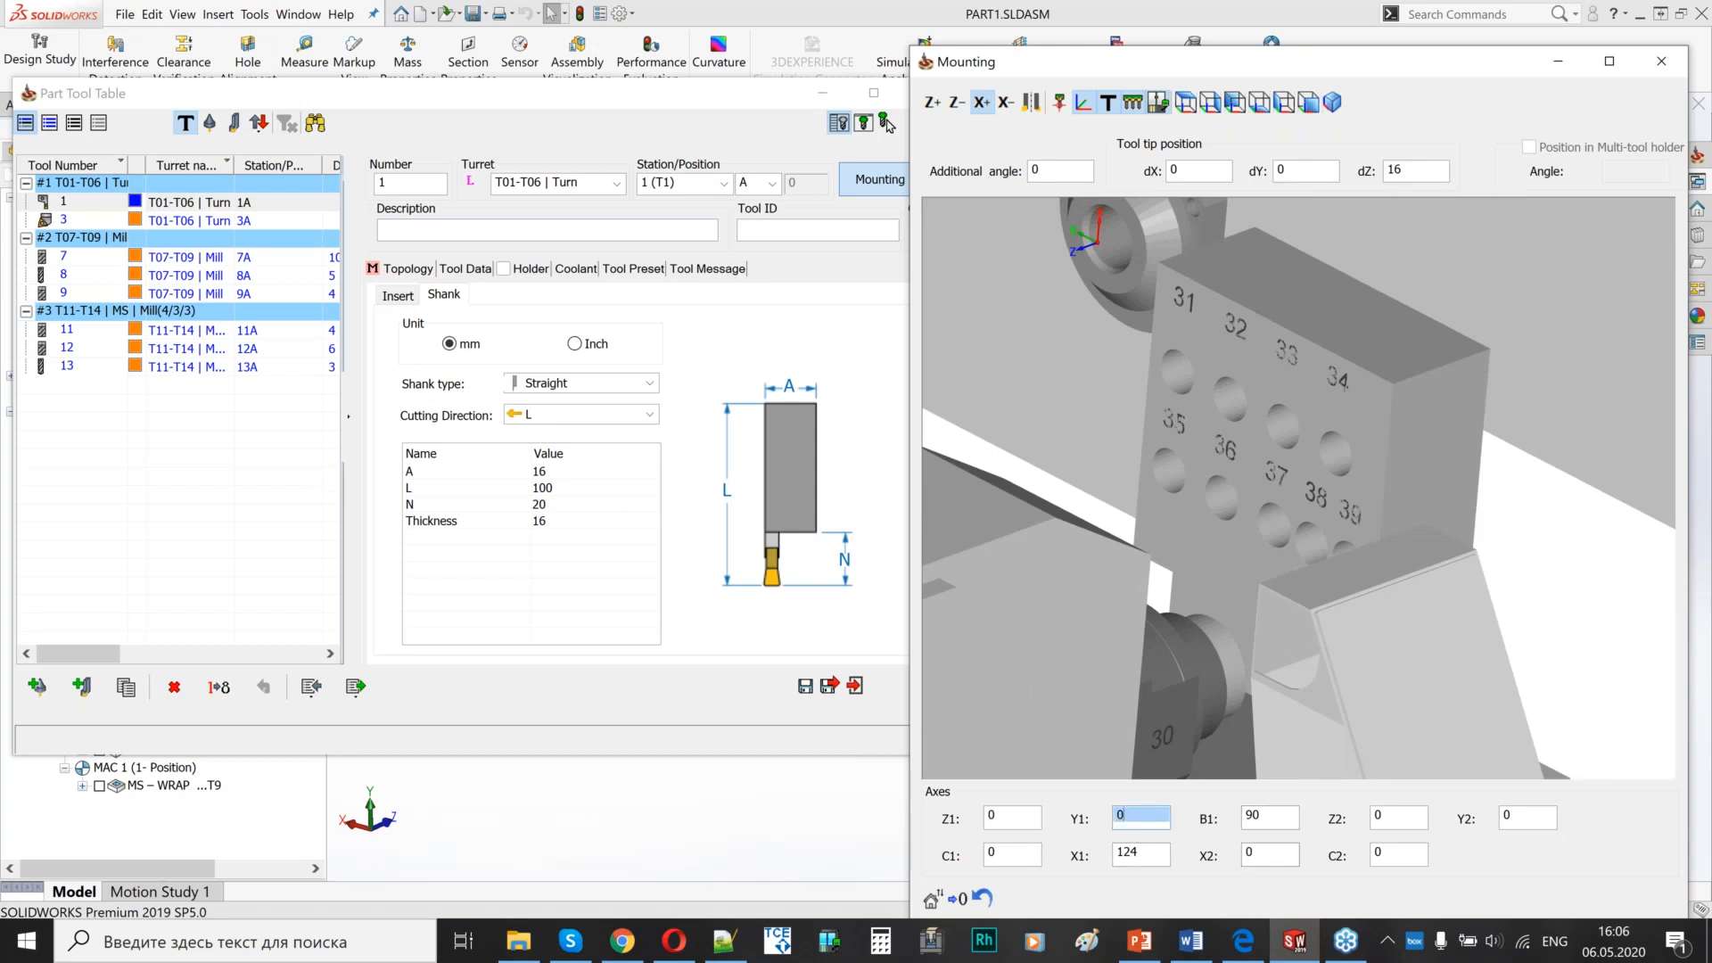
pyautogui.click(1518, 817)
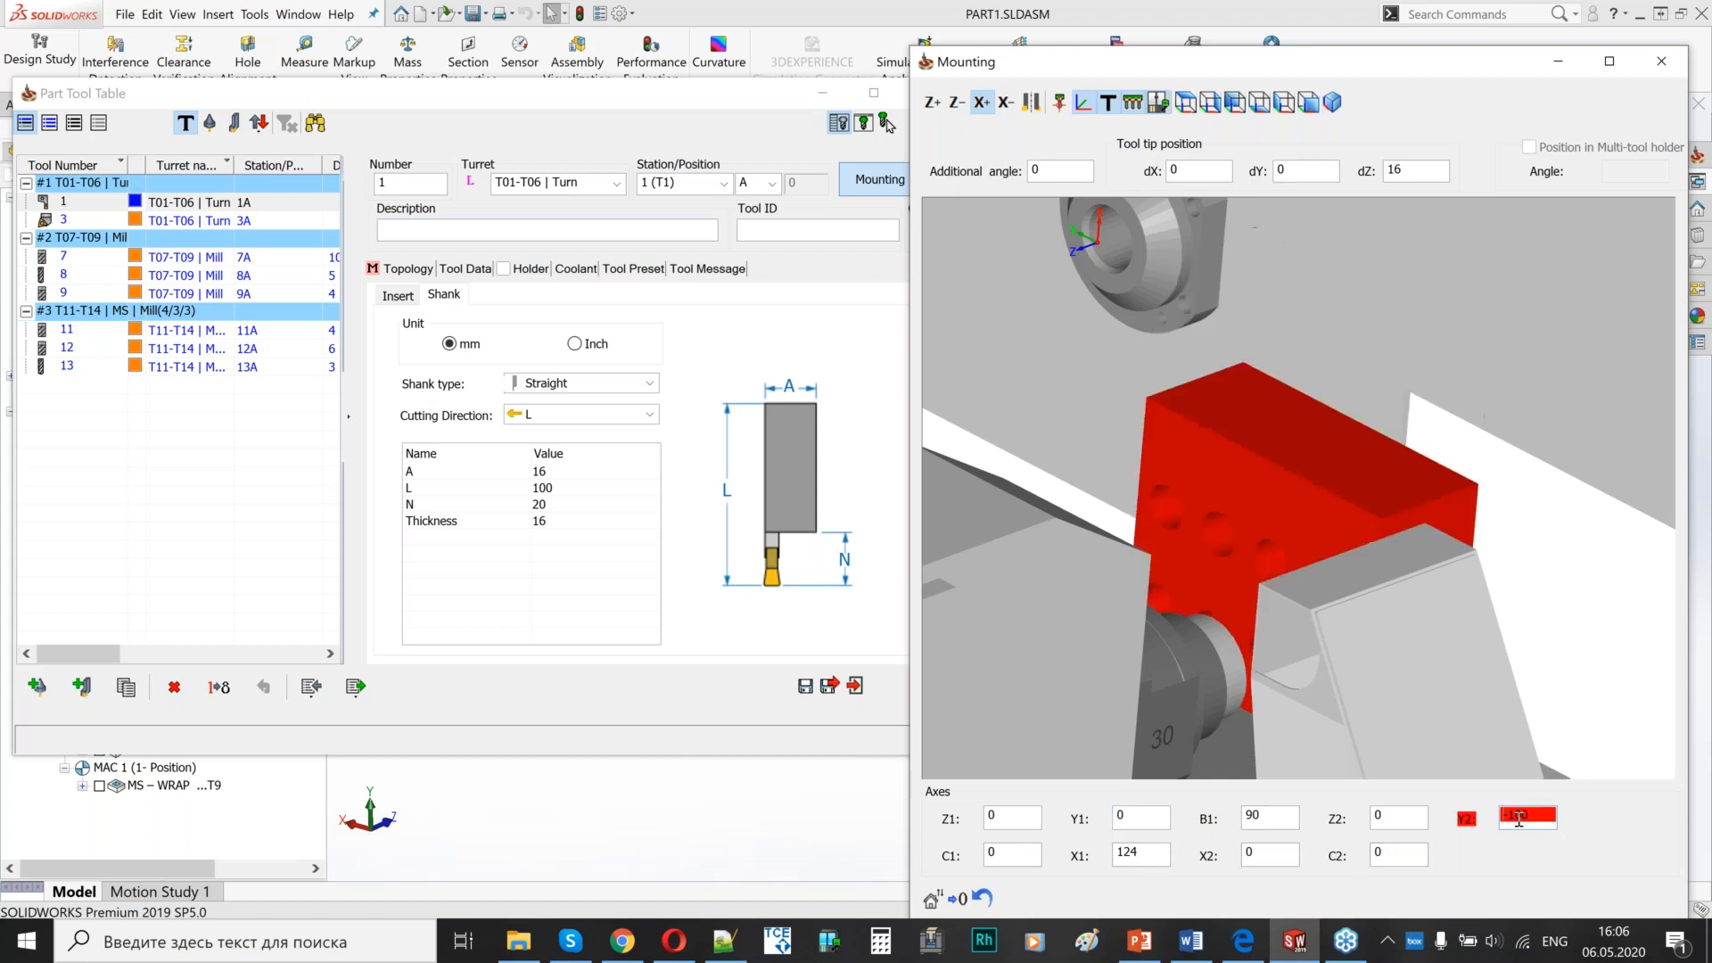
pyautogui.write('14')
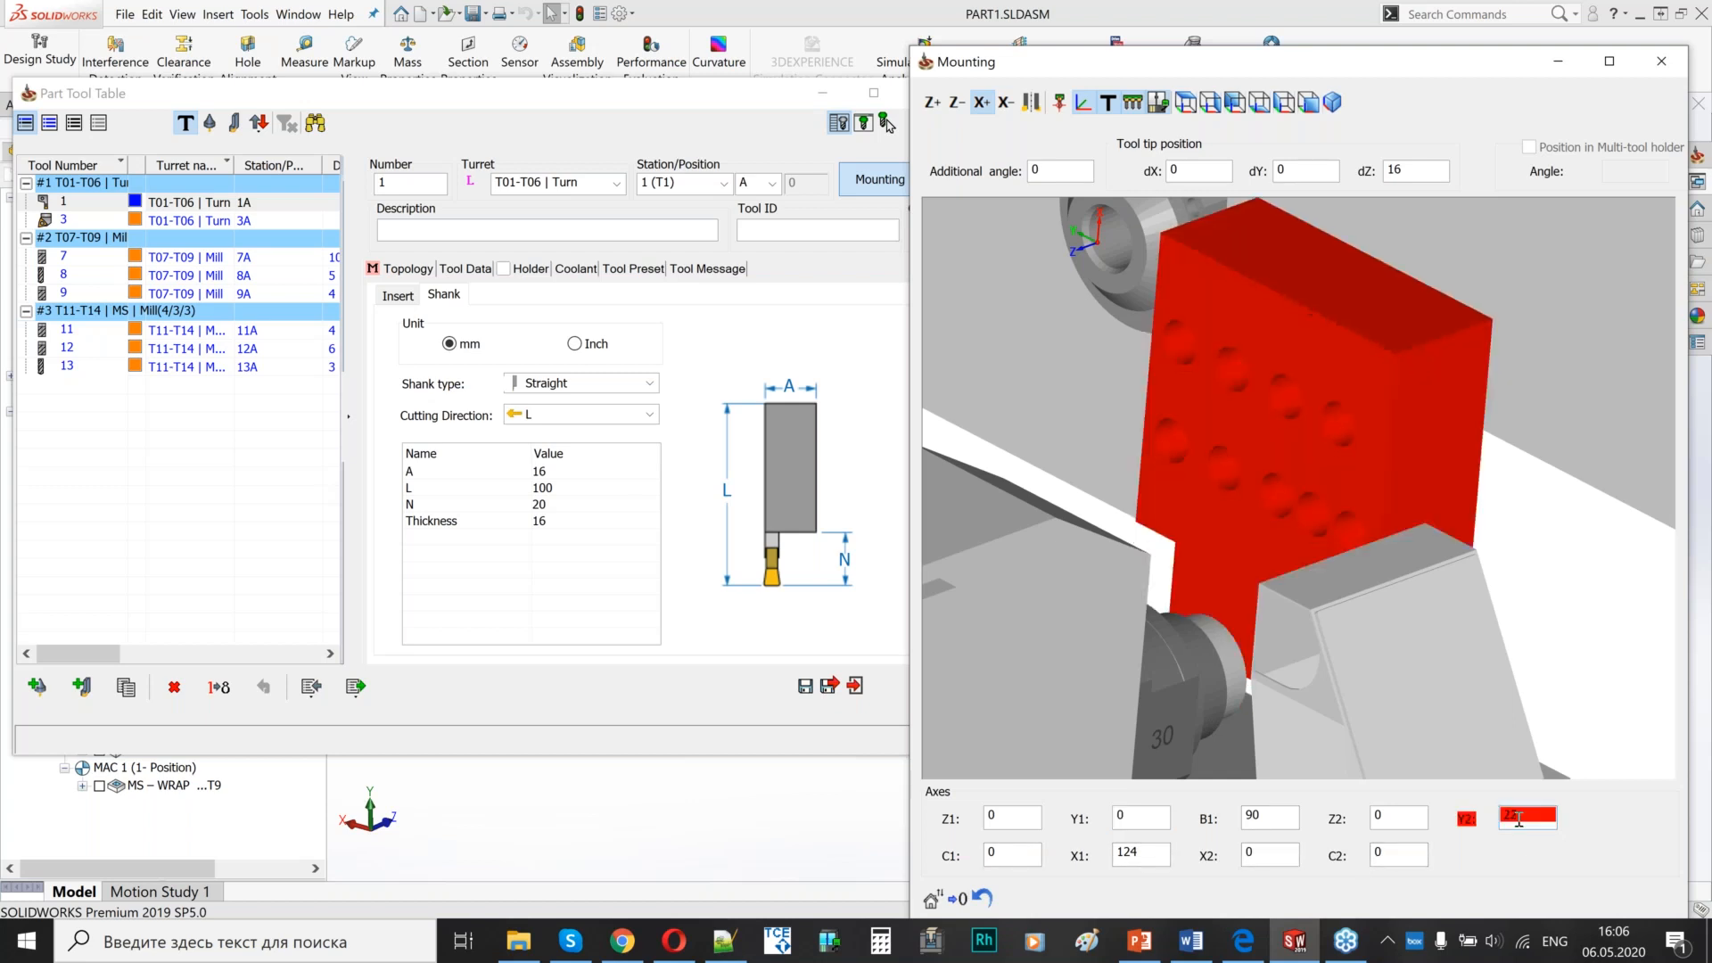
pyautogui.write('2')
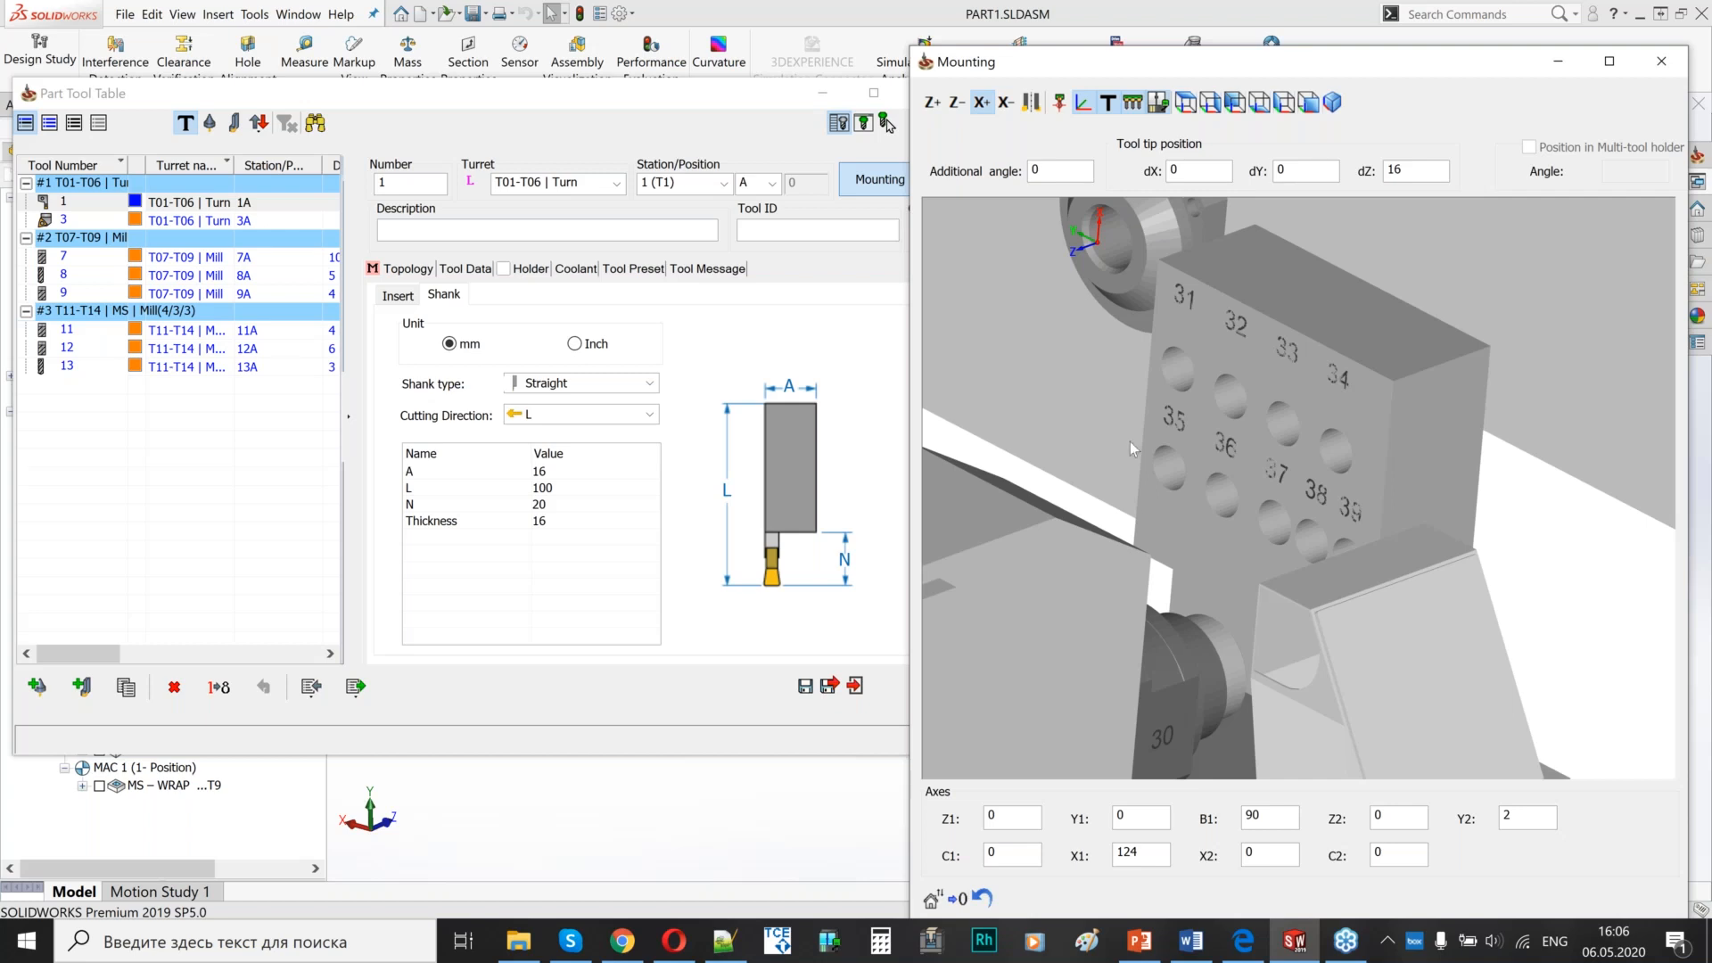
pyautogui.scroll(-5, 1252, 507)
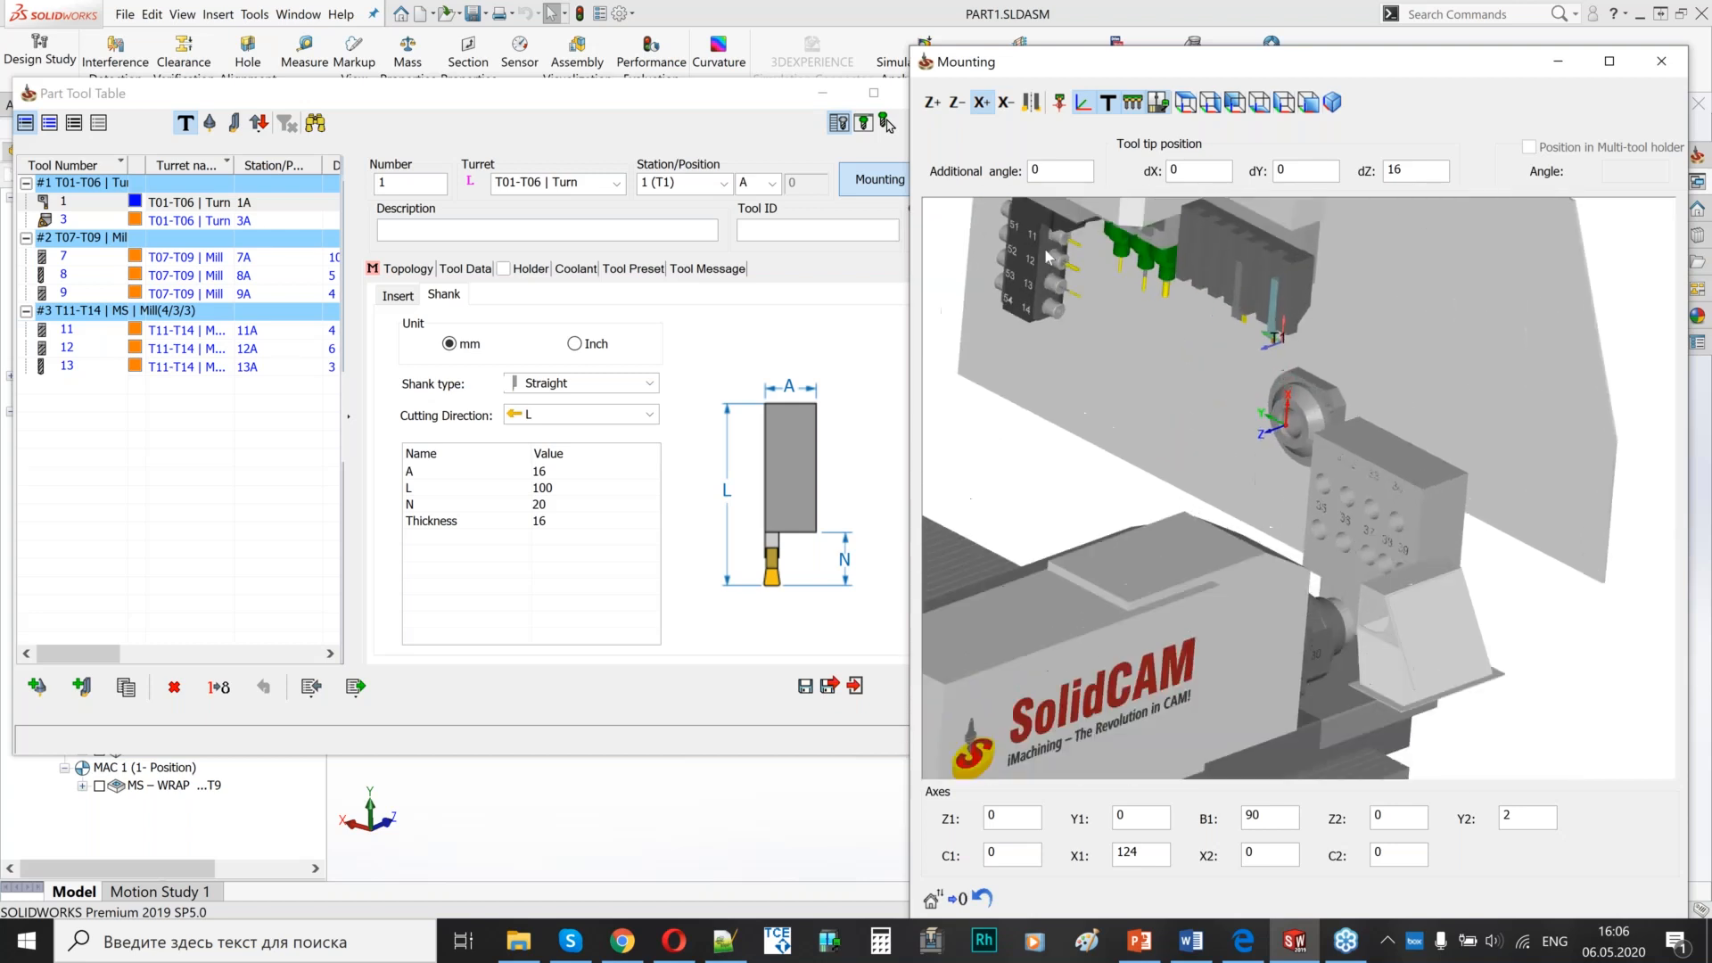
pyautogui.scroll(2, 1137, 403)
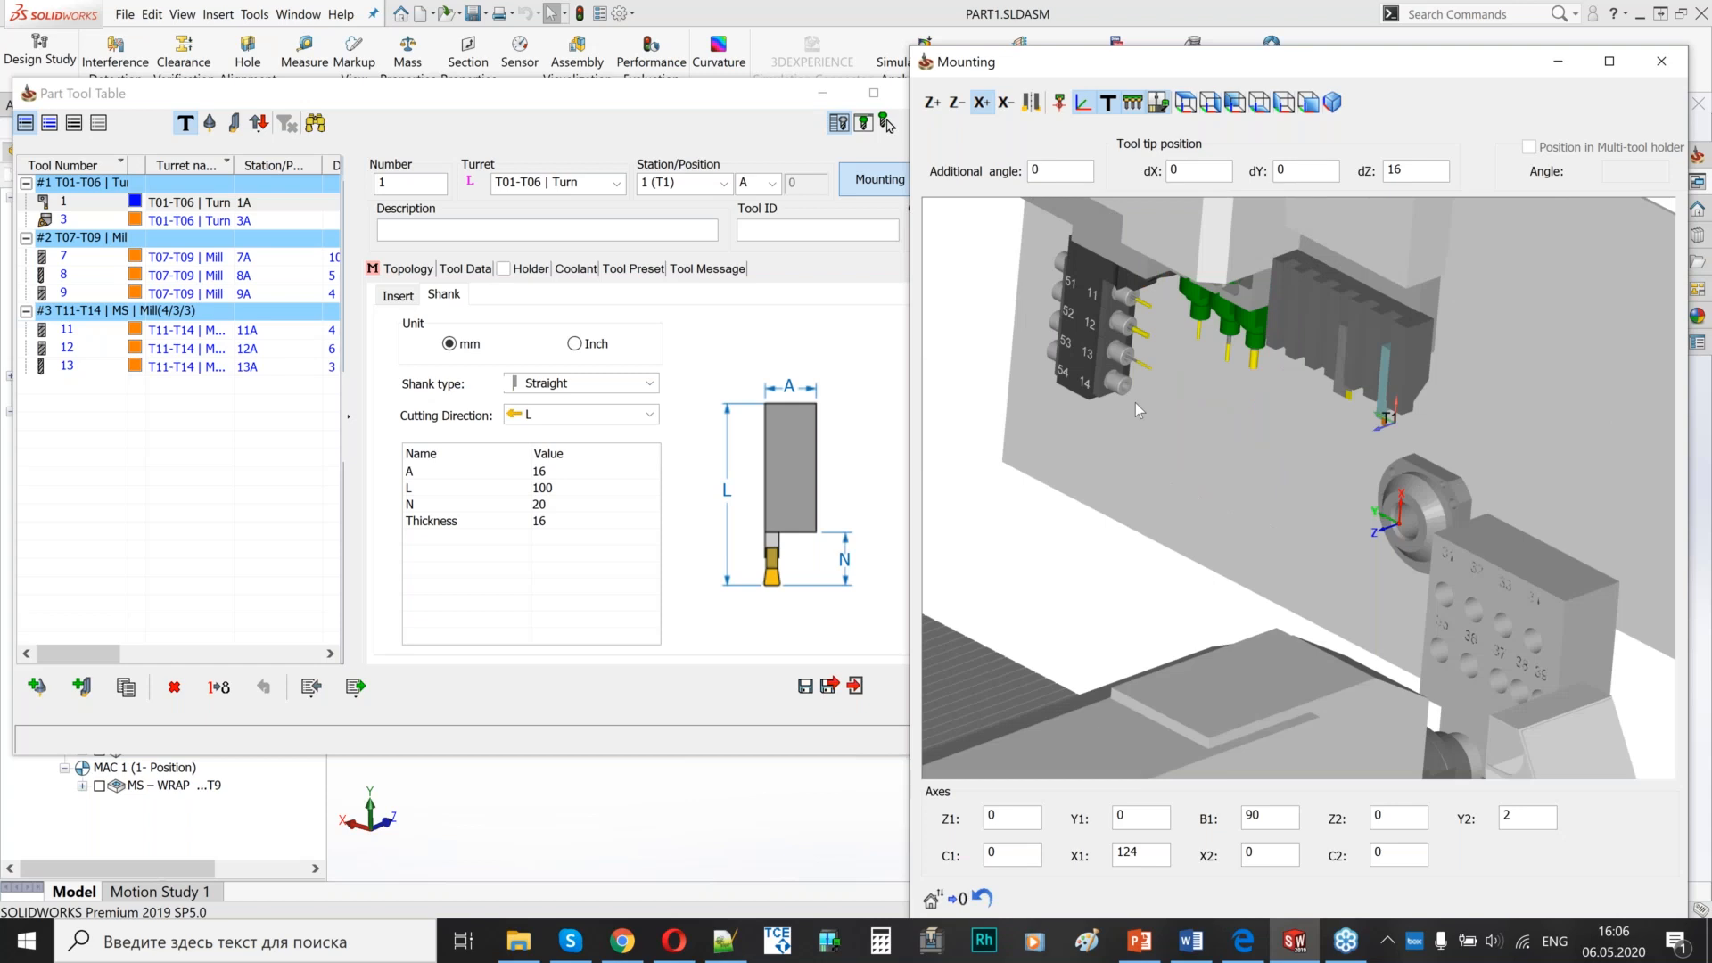
pyautogui.scroll(3, 1136, 403)
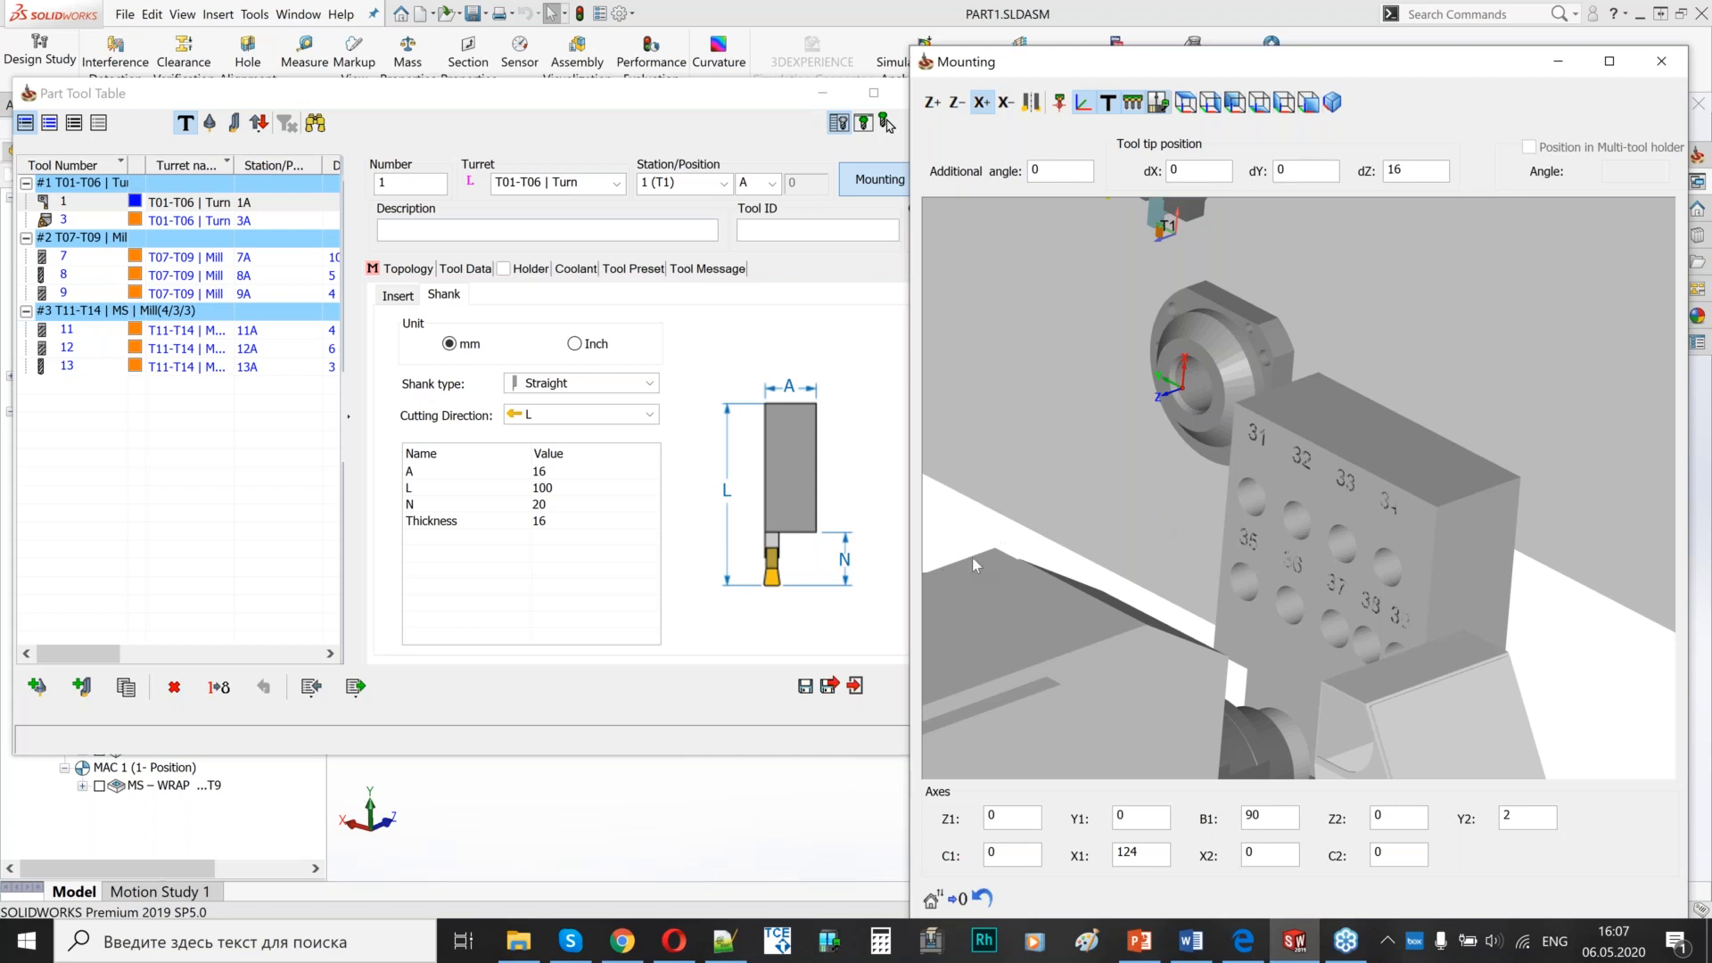
# - Switch to PowerPoint and start the Back tool post slide show from the first slide
pyautogui.click(1155, 952)
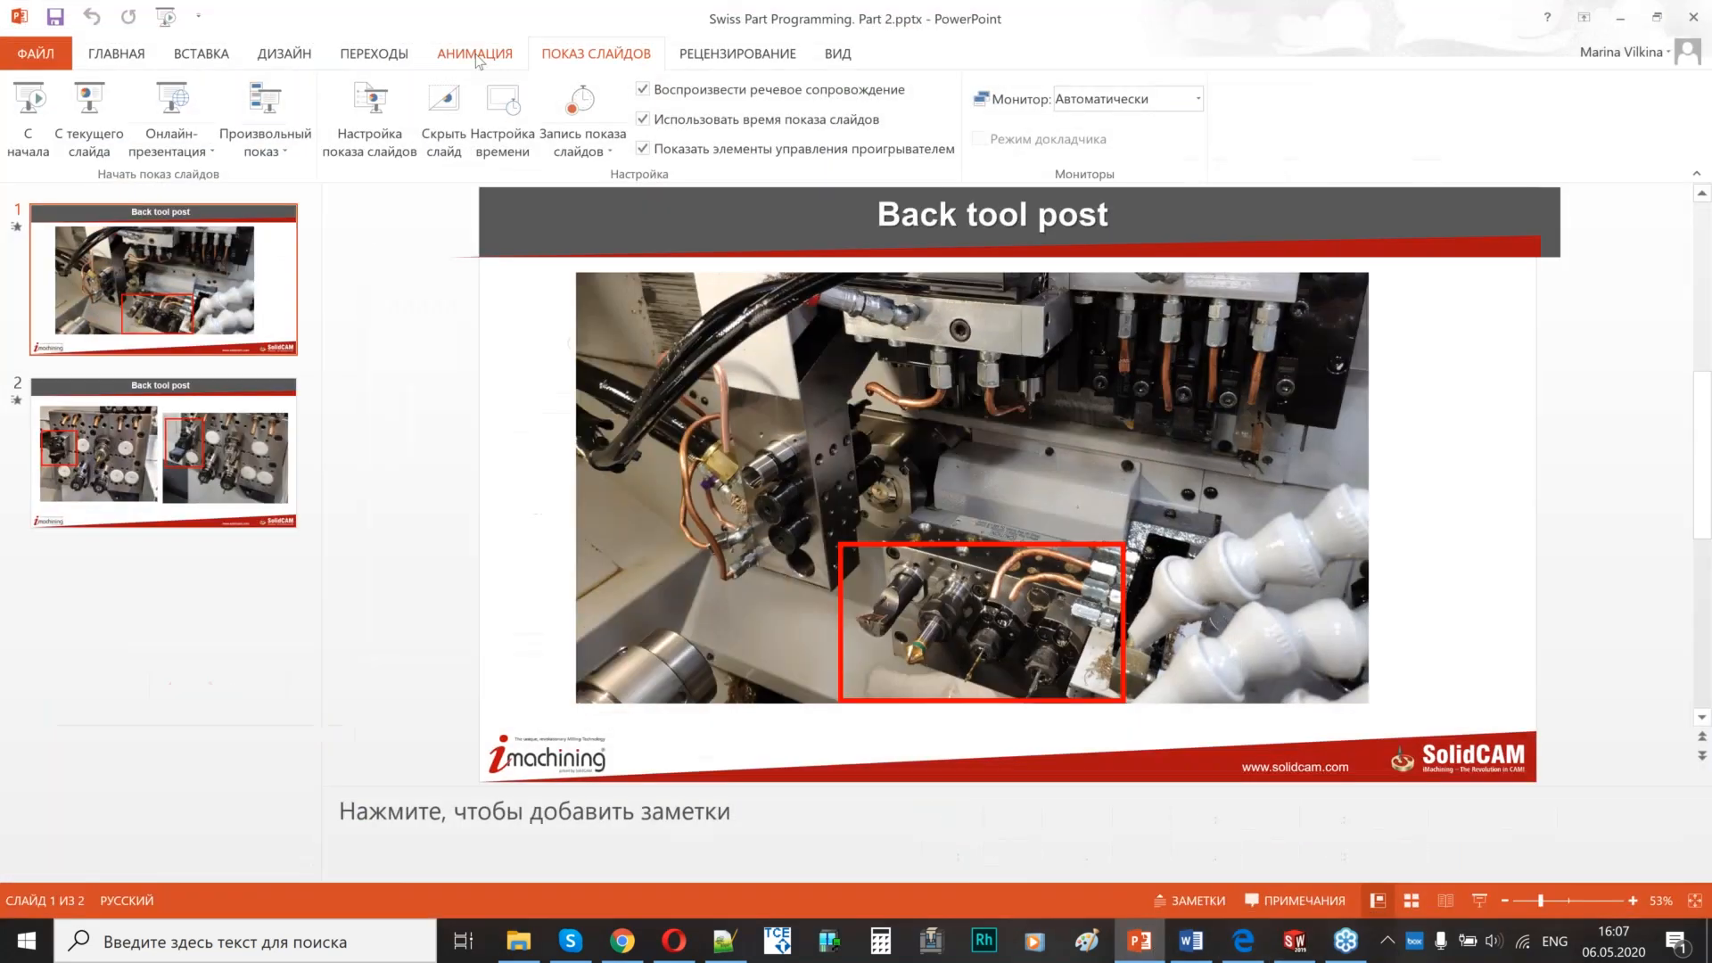
pyautogui.scroll(1, 474, 53)
pyautogui.scroll(-1, 280, 77)
pyautogui.click(40, 127)
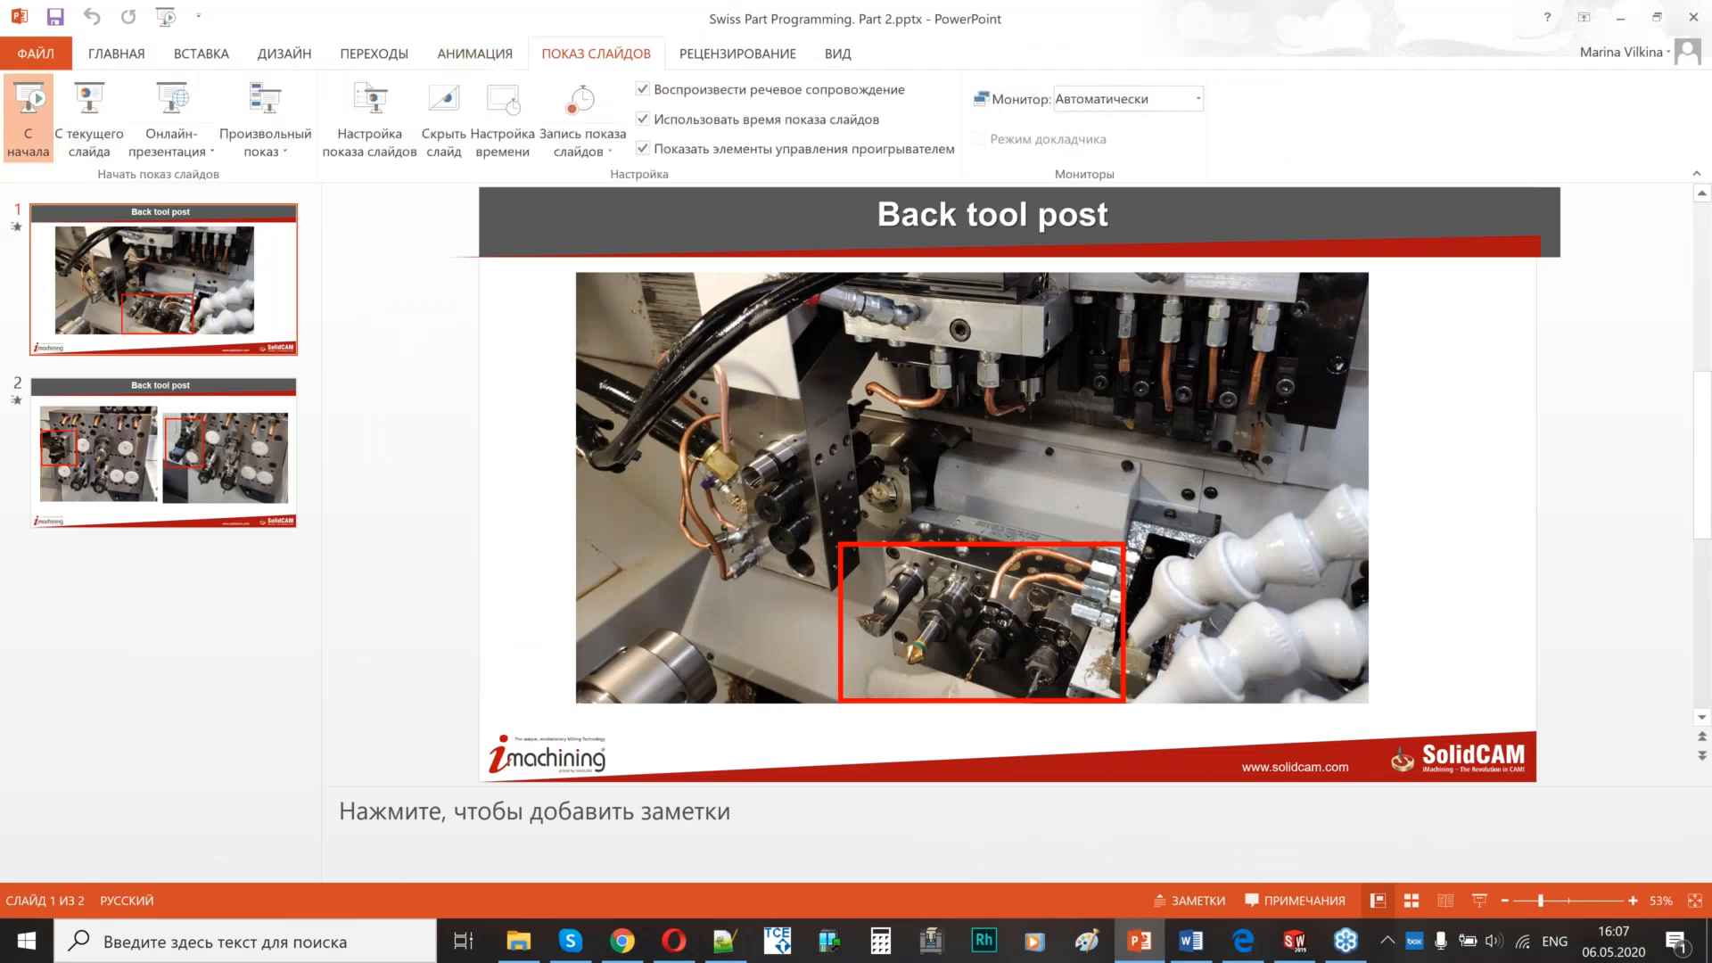
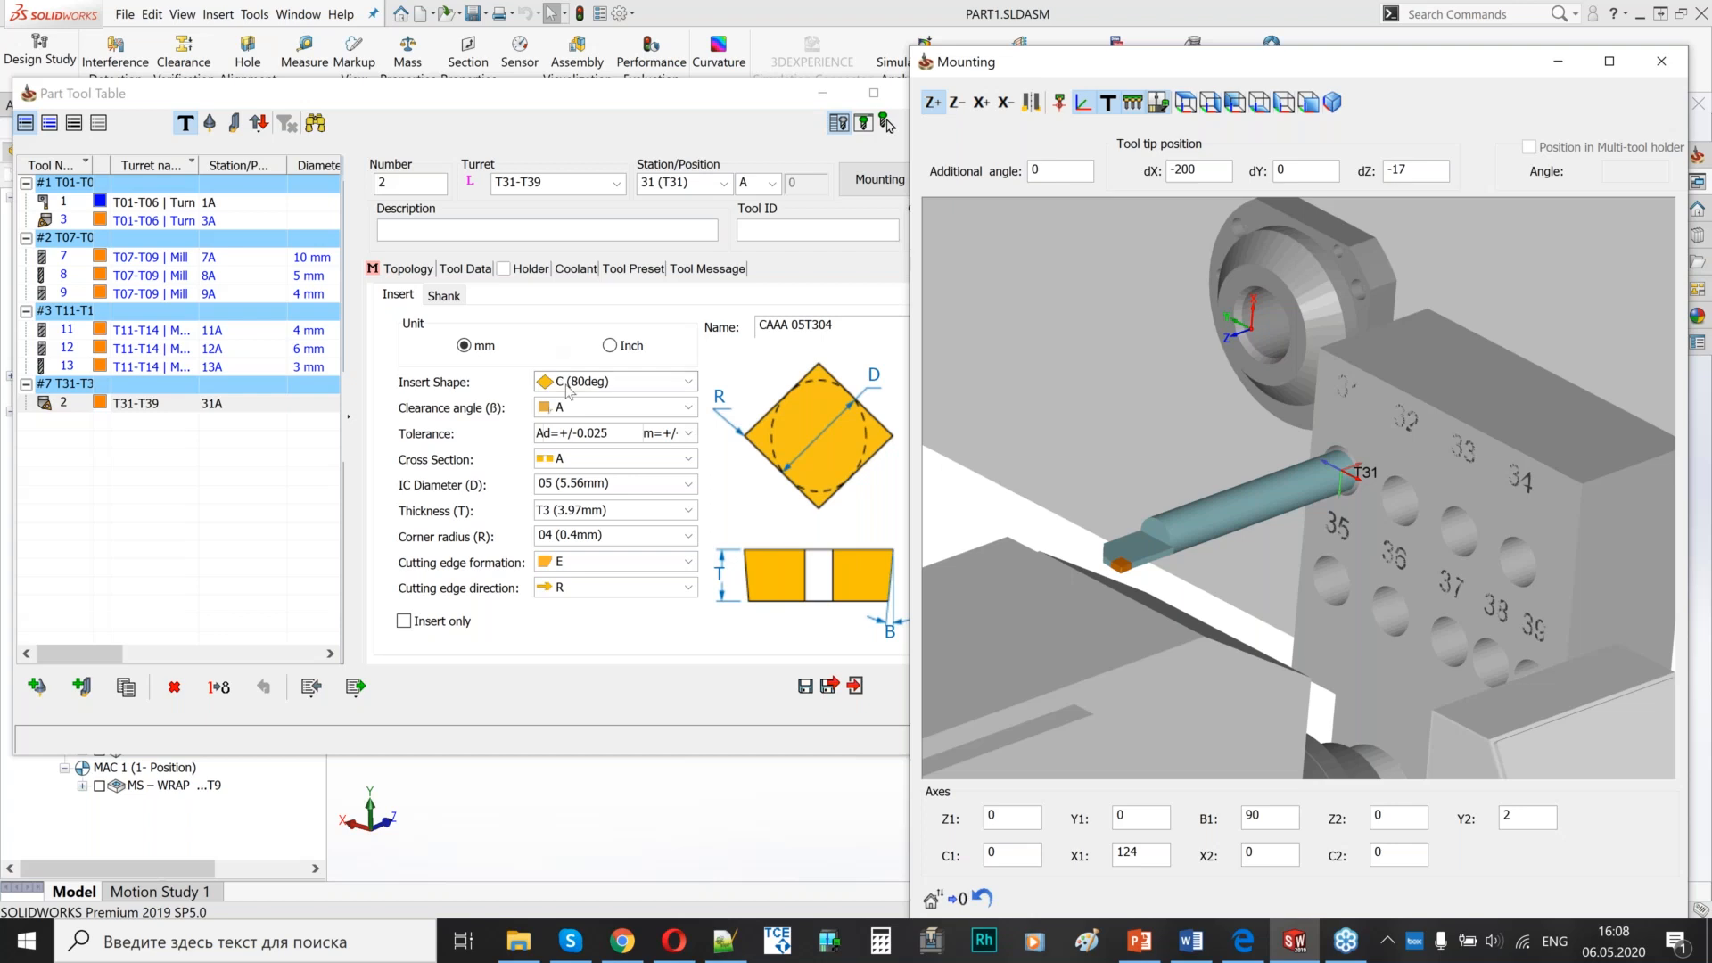
# - Set tool 2's insert shape to D (55deg) and its cutting edge direction to L
pyautogui.click(567, 383)
pyautogui.press('Down')
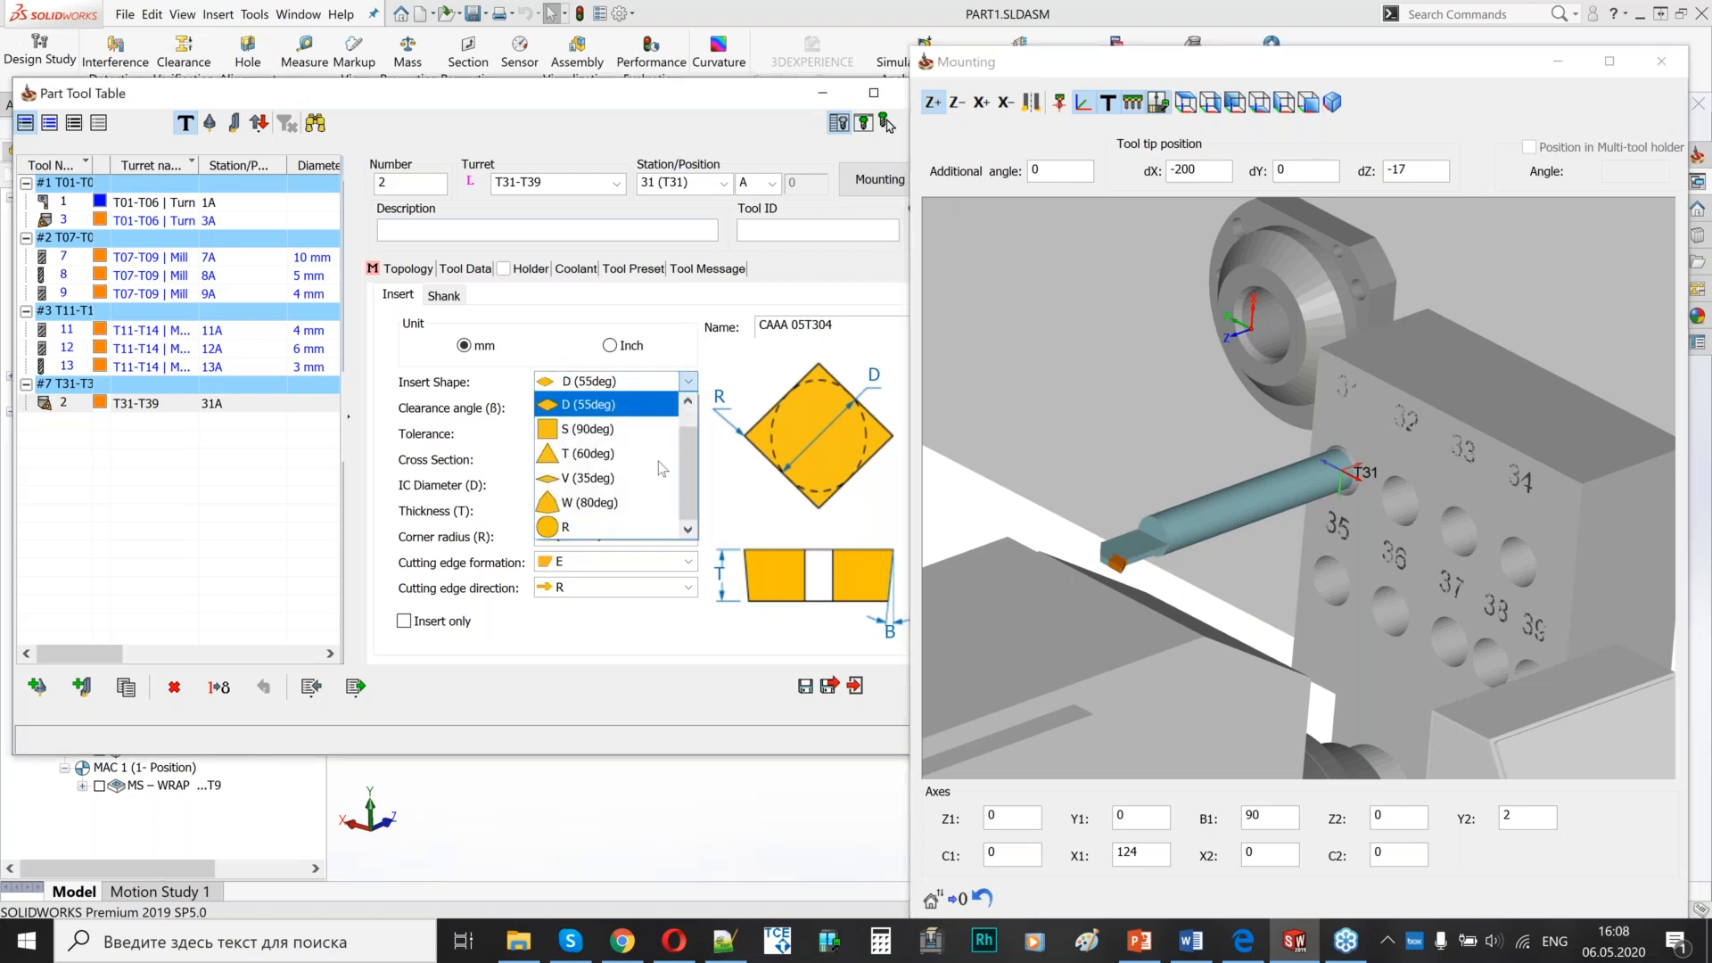
pyautogui.press('Return')
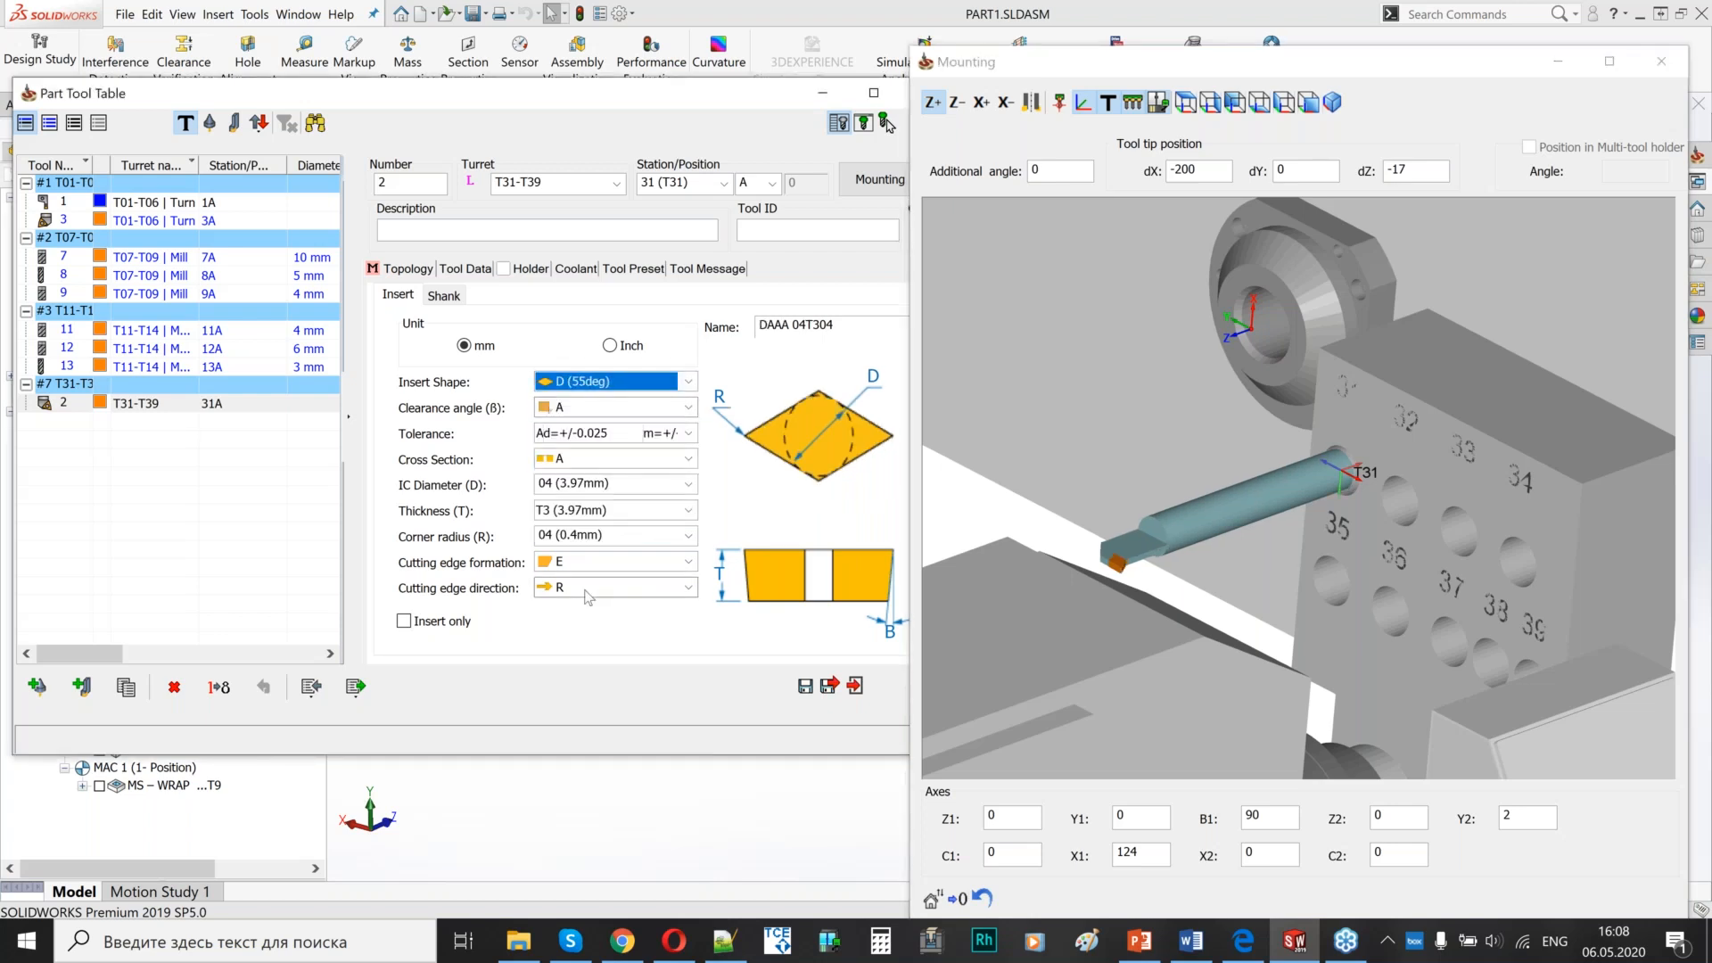
pyautogui.click(582, 591)
pyautogui.press('Down')
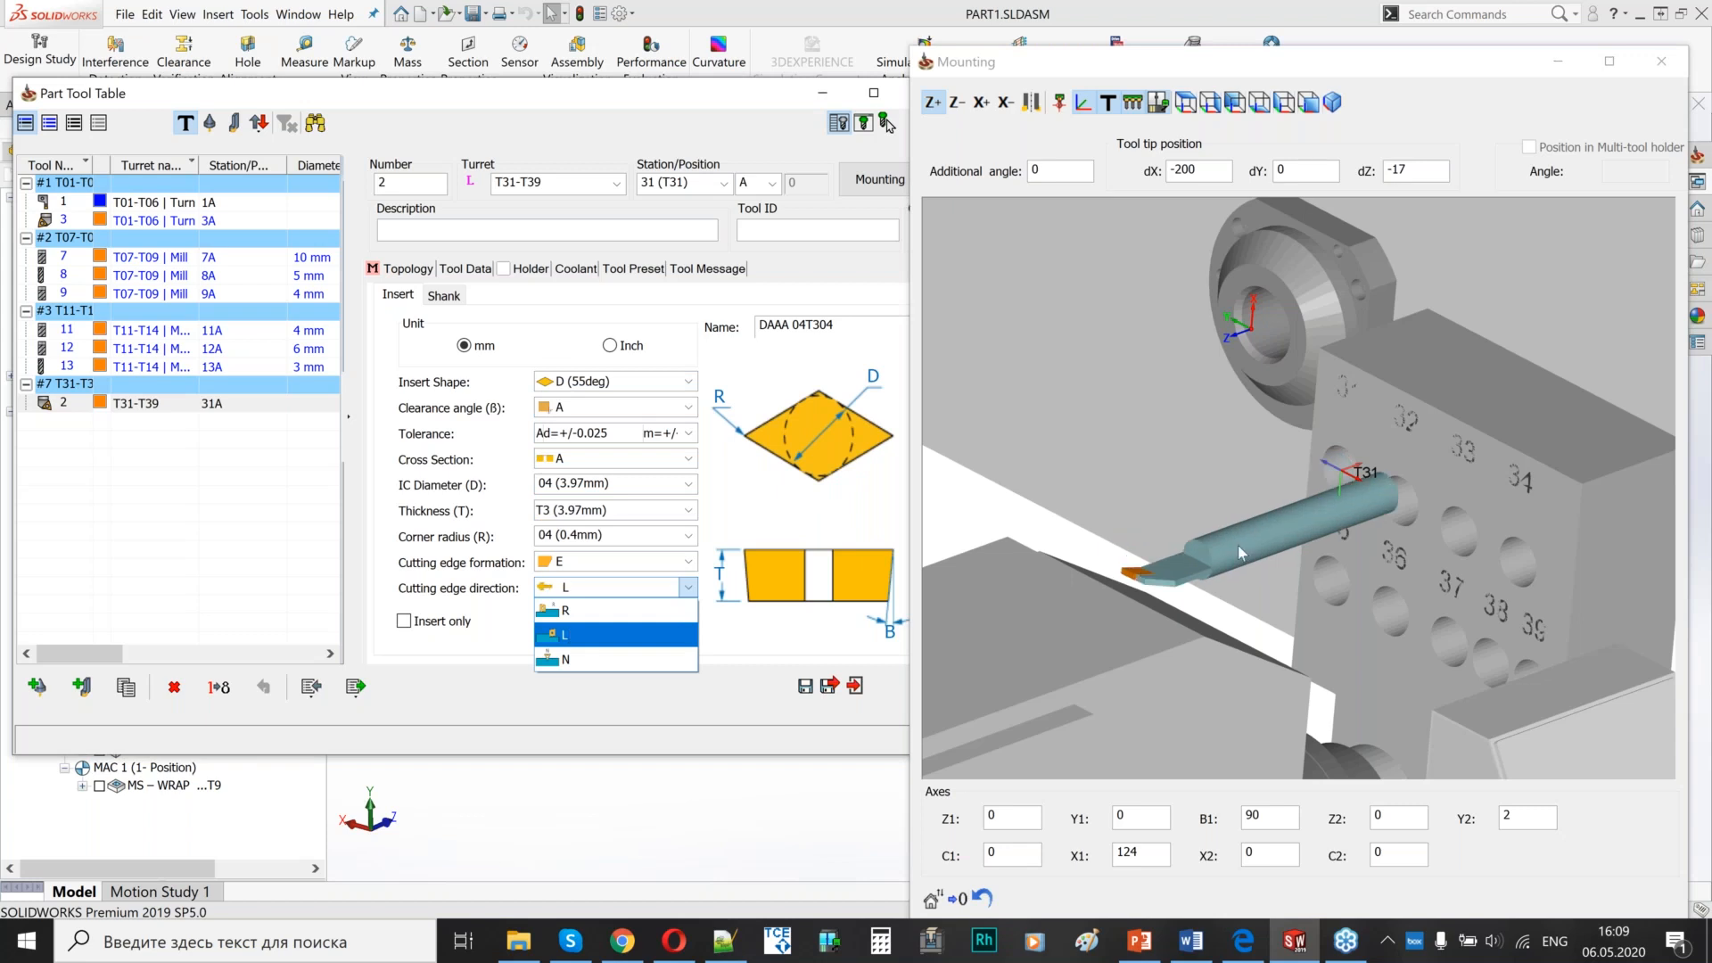
pyautogui.press('Return')
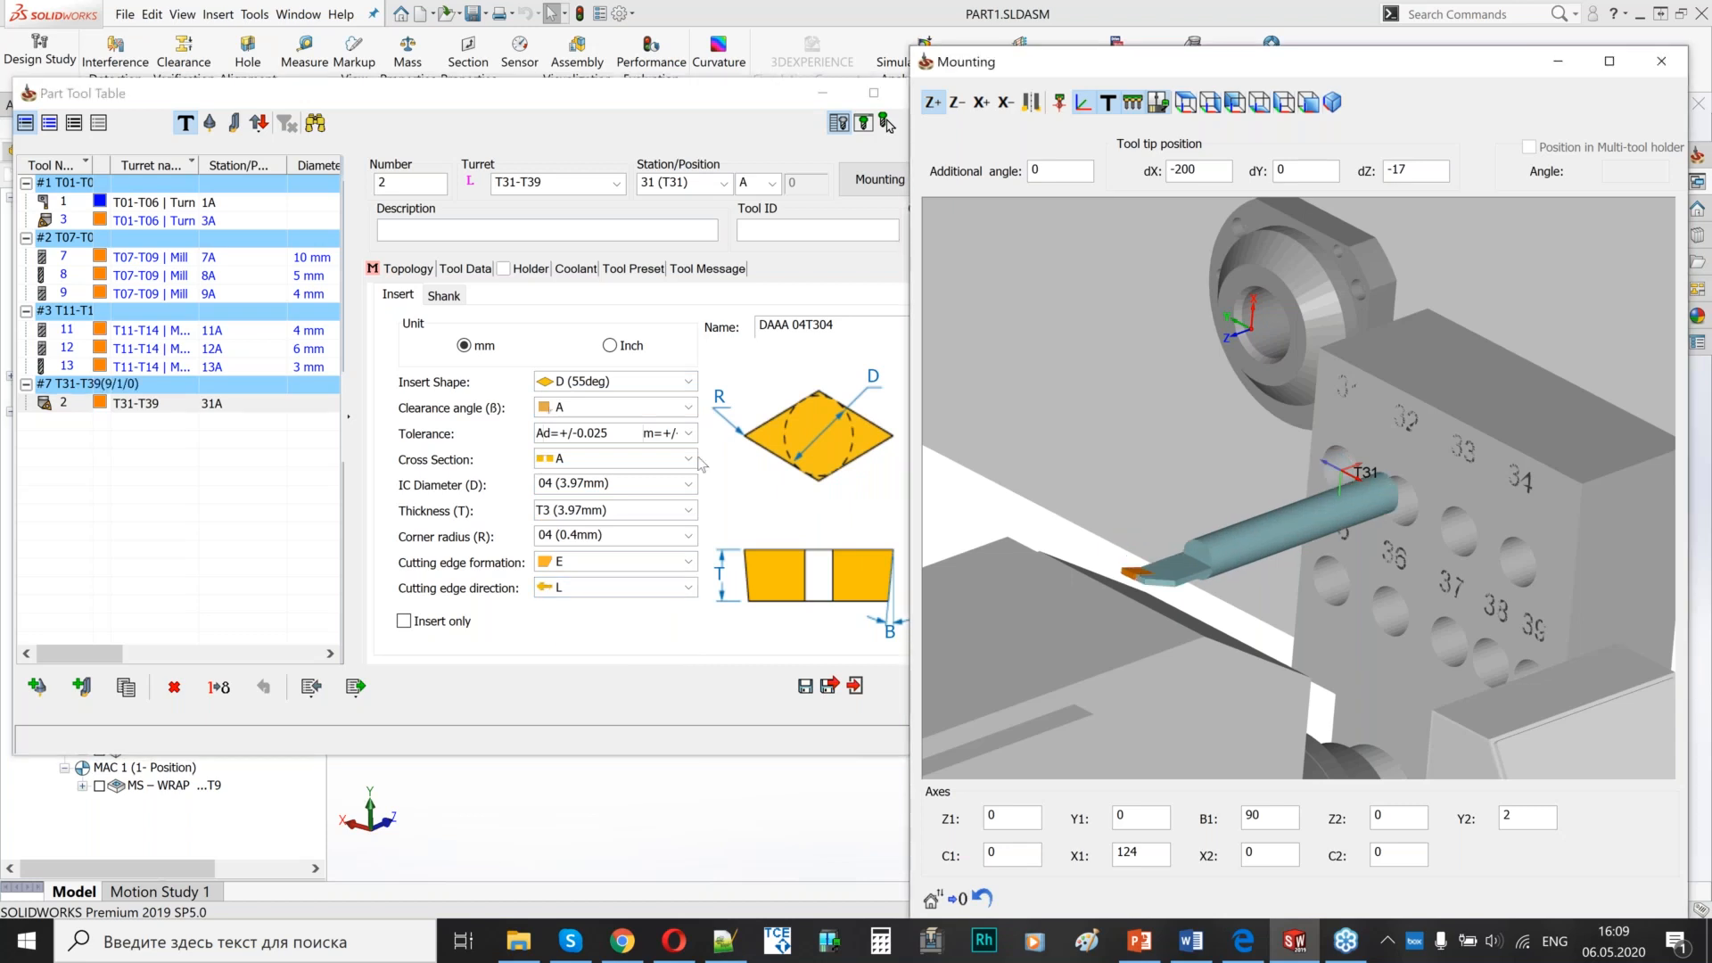
# - Set the shank's tool length to H (100.00mm) for the turning tool in station 31
pyautogui.moveTo(1300, 480); pyautogui.dragTo(1297, 490, button='middle')
pyautogui.scroll(2, 1311, 415)
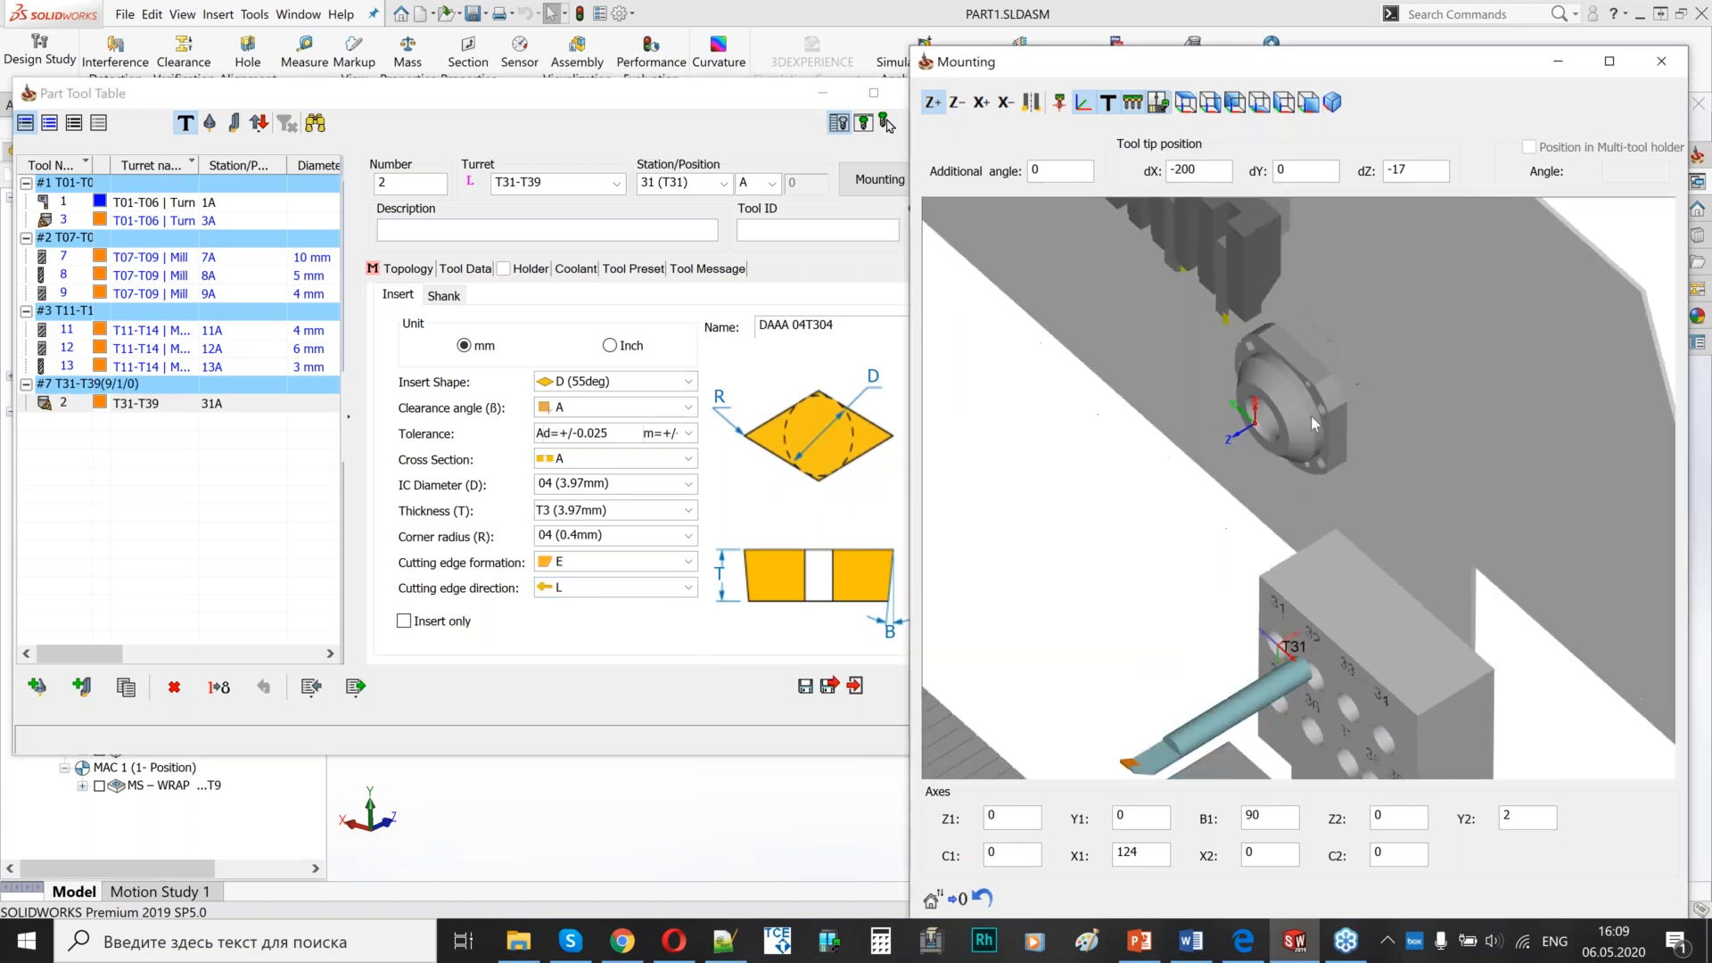
pyautogui.scroll(3, 1311, 416)
pyautogui.scroll(-4, 1302, 553)
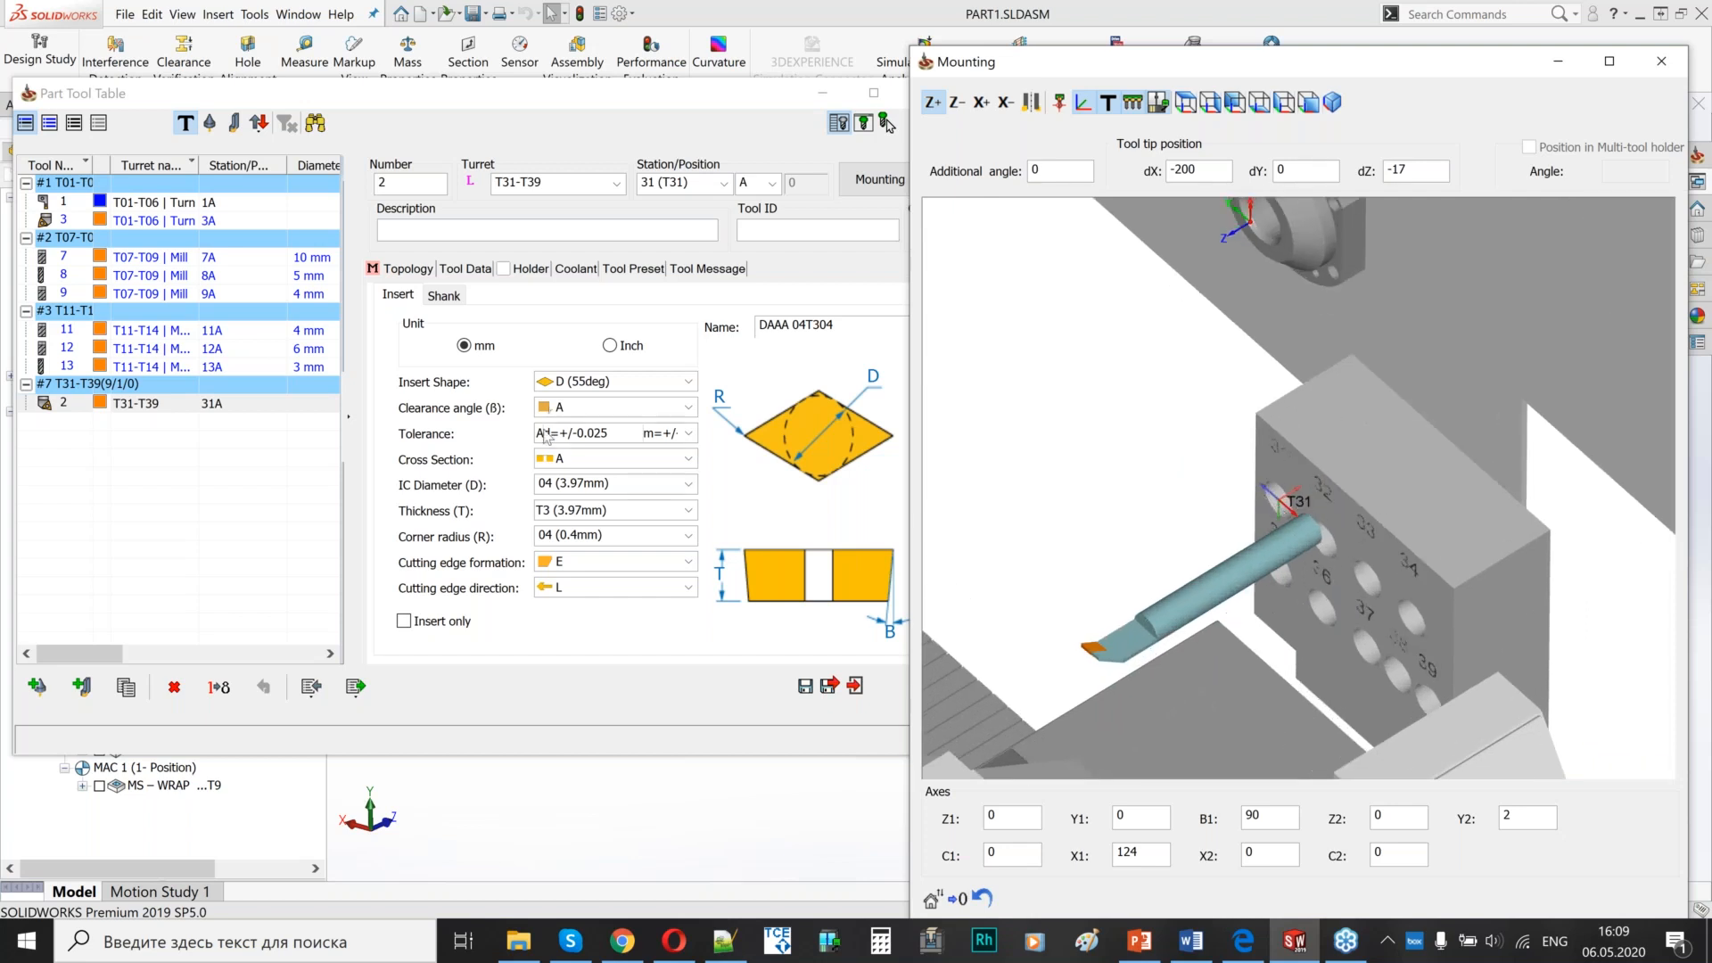
pyautogui.click(444, 295)
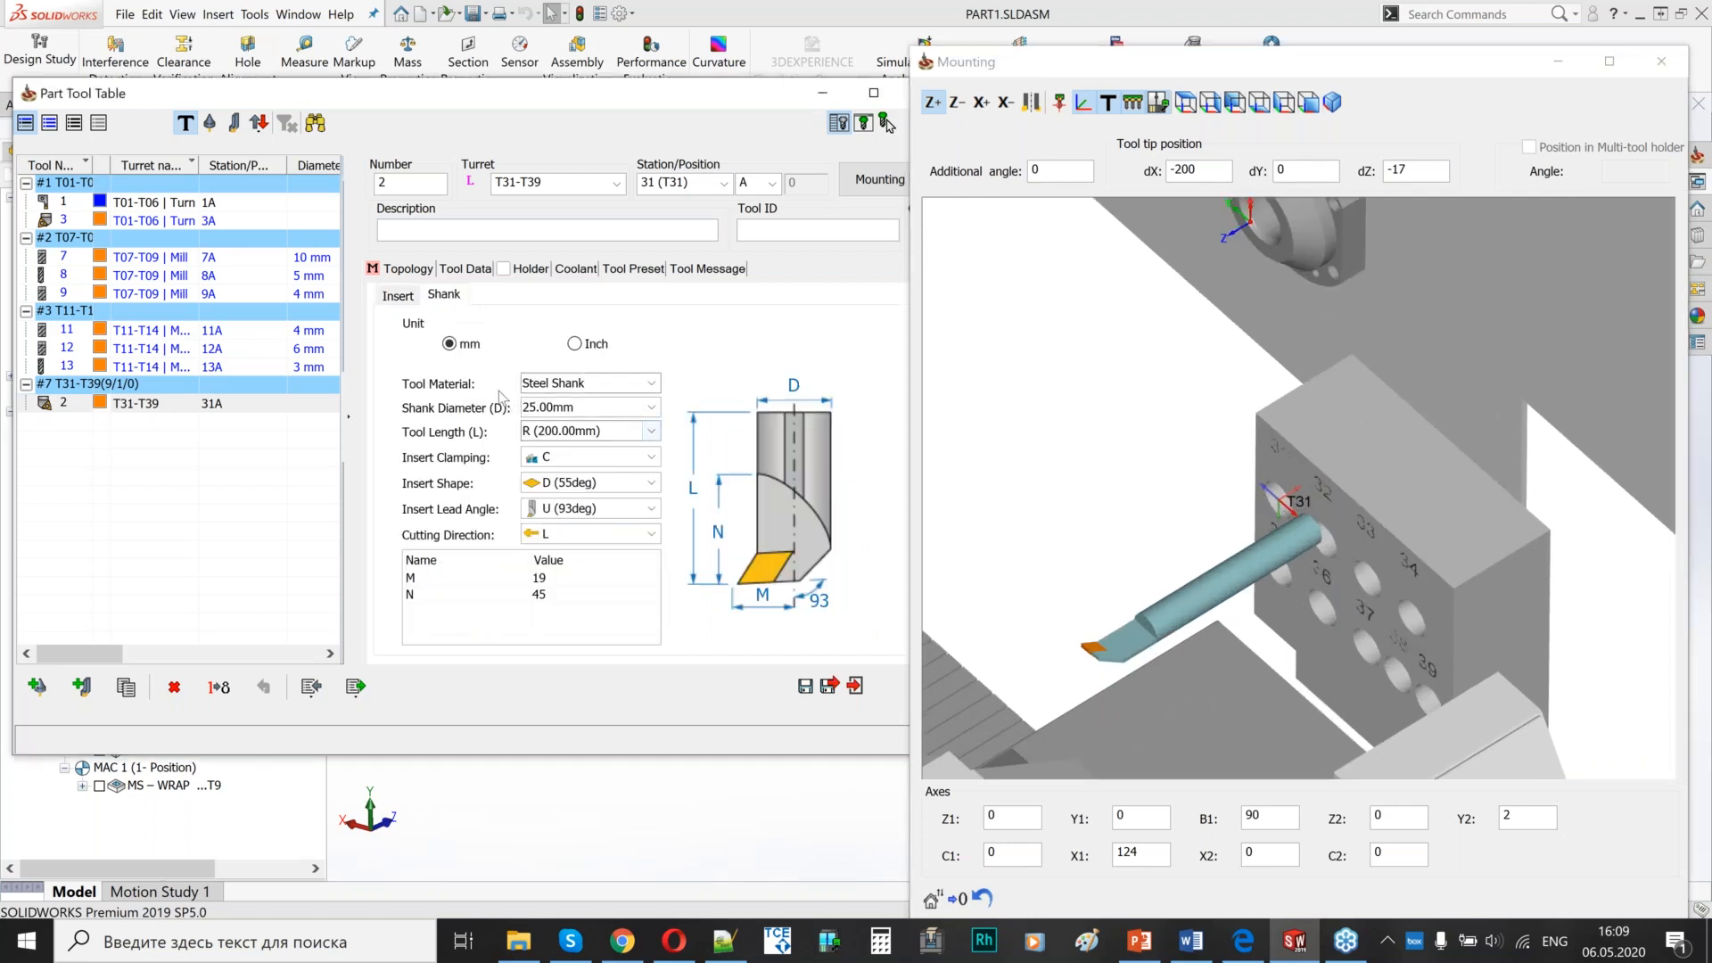
pyautogui.click(587, 432)
pyautogui.scroll(3, 579, 472)
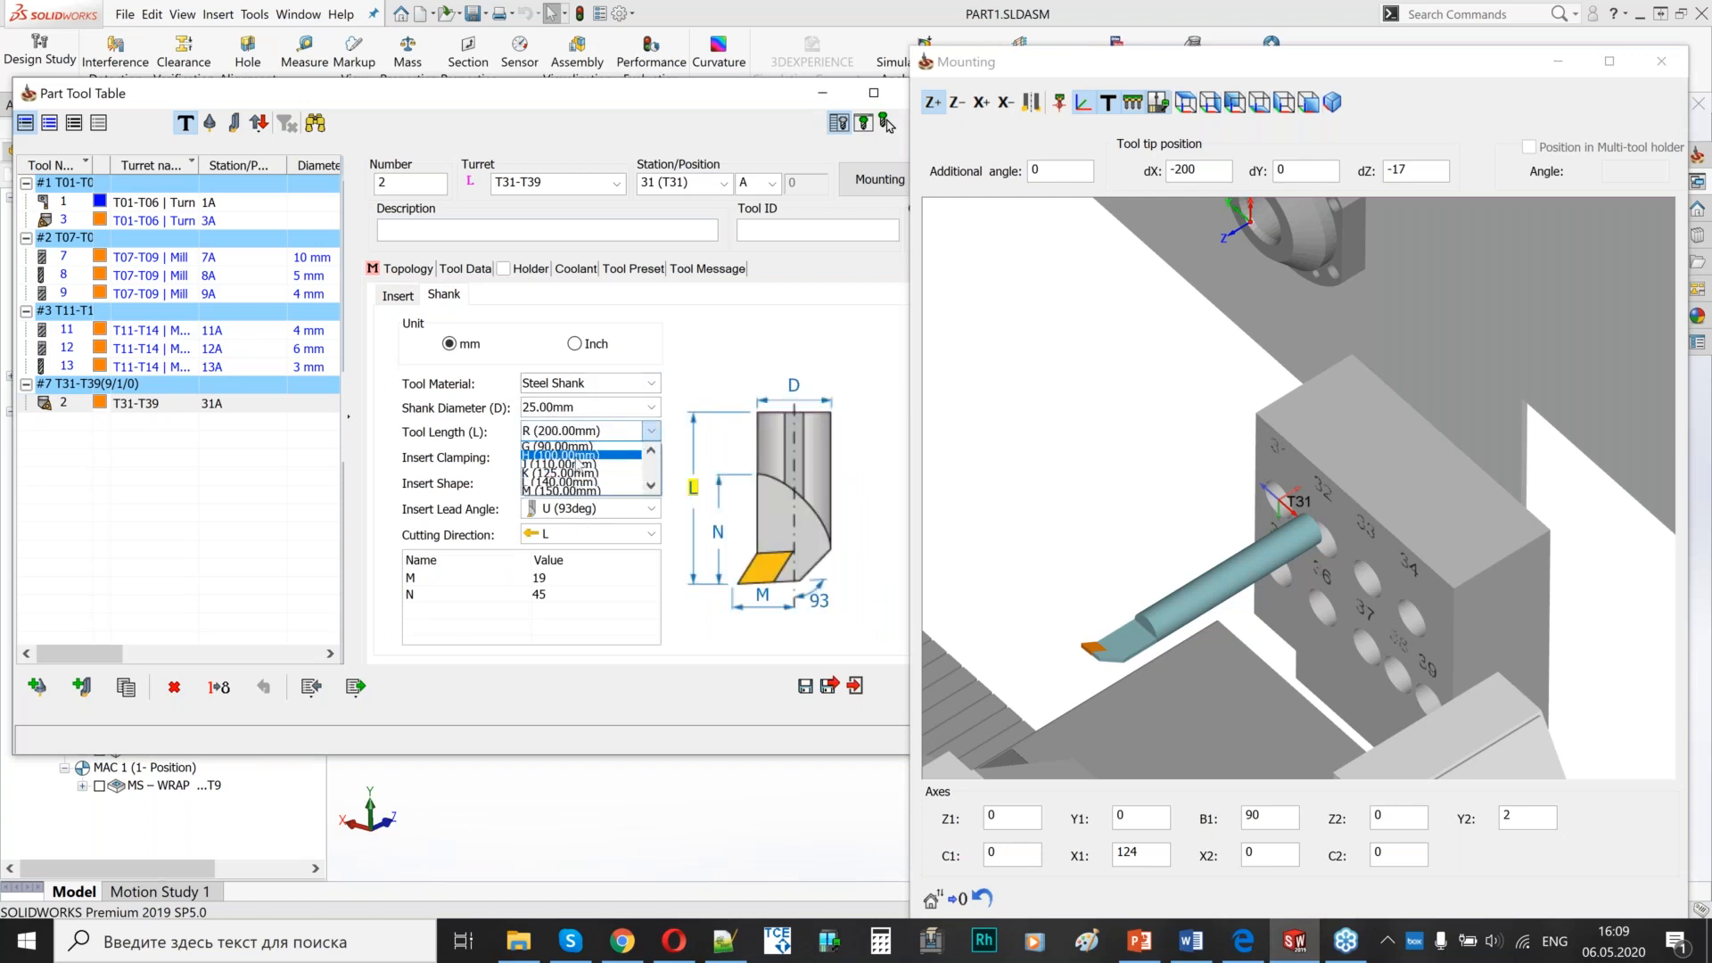
pyautogui.click(562, 455)
pyautogui.click(979, 497)
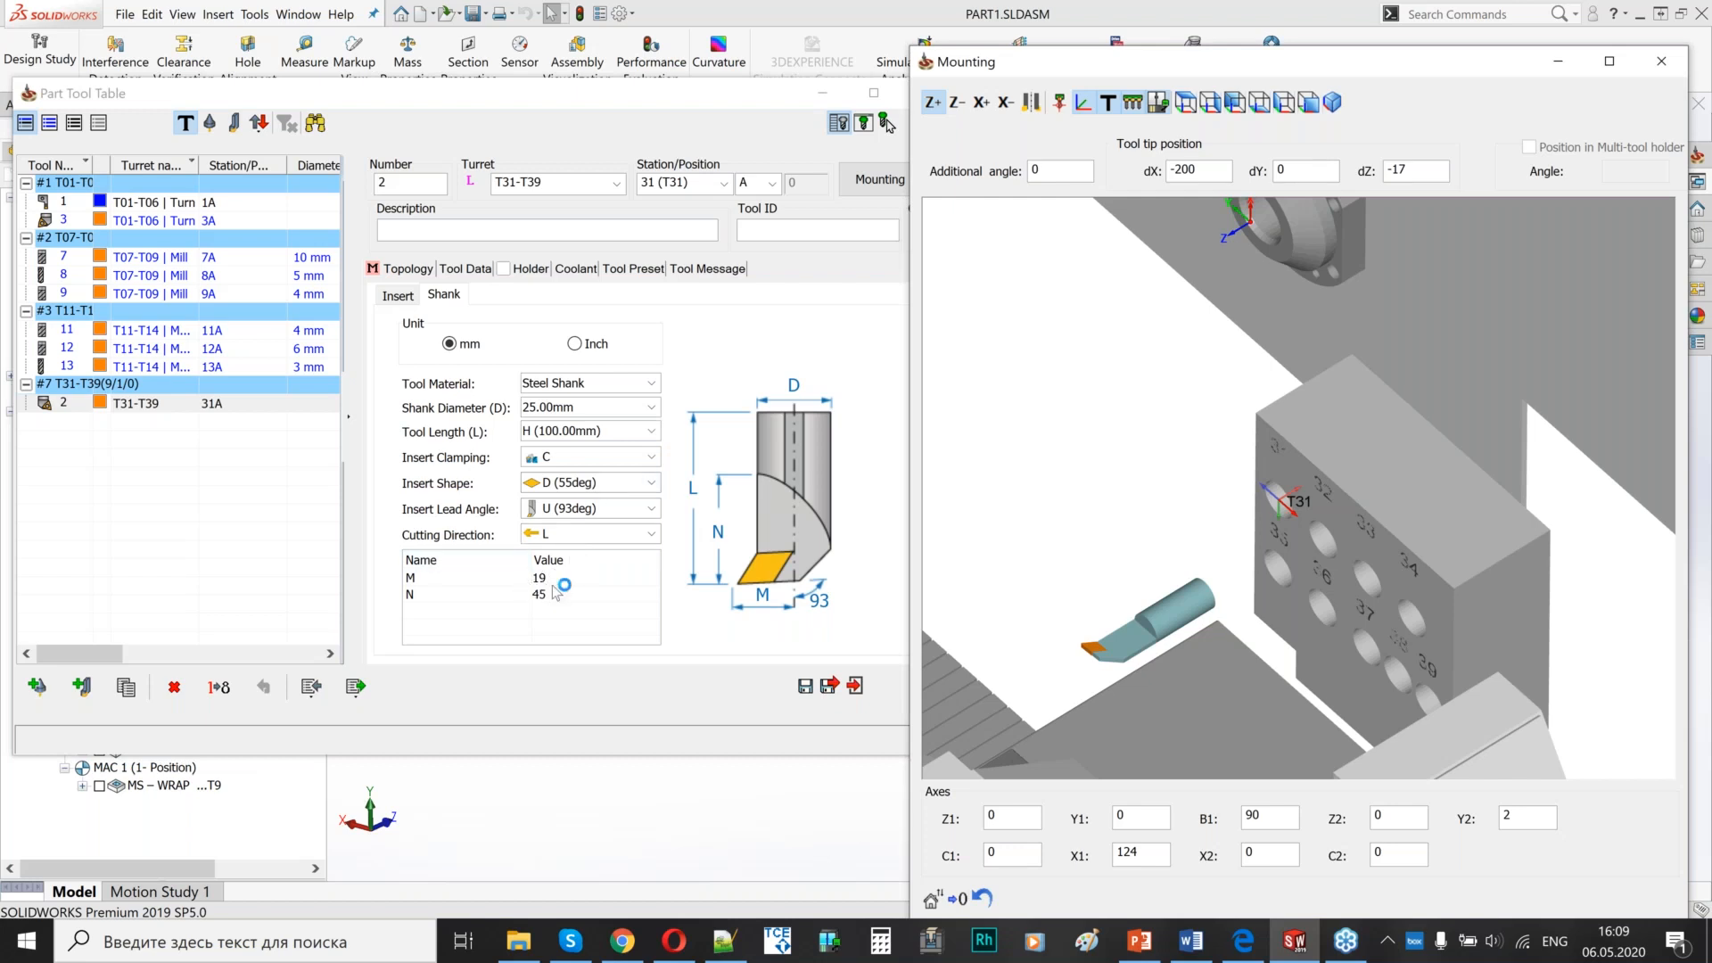
# - Set the turning tool's tip position to dX -60 and dZ 19, and change its tool number to 31
pyautogui.scroll(2, 1338, 489)
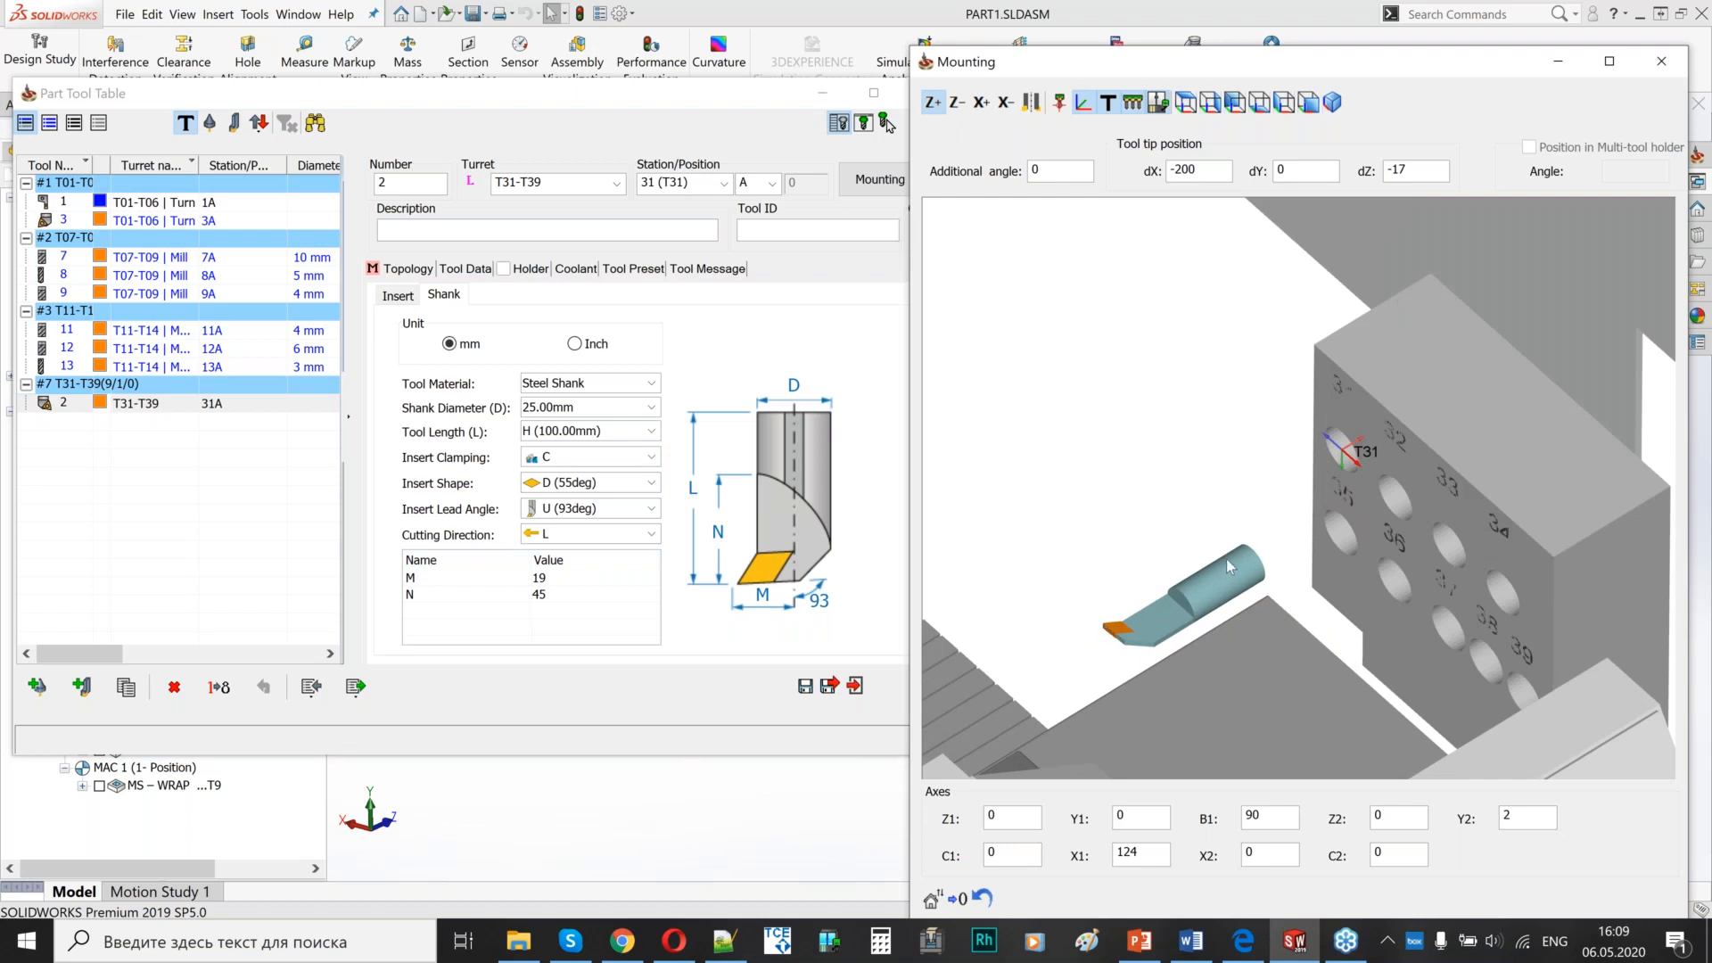
pyautogui.doubleClick(1380, 176)
pyautogui.write('19')
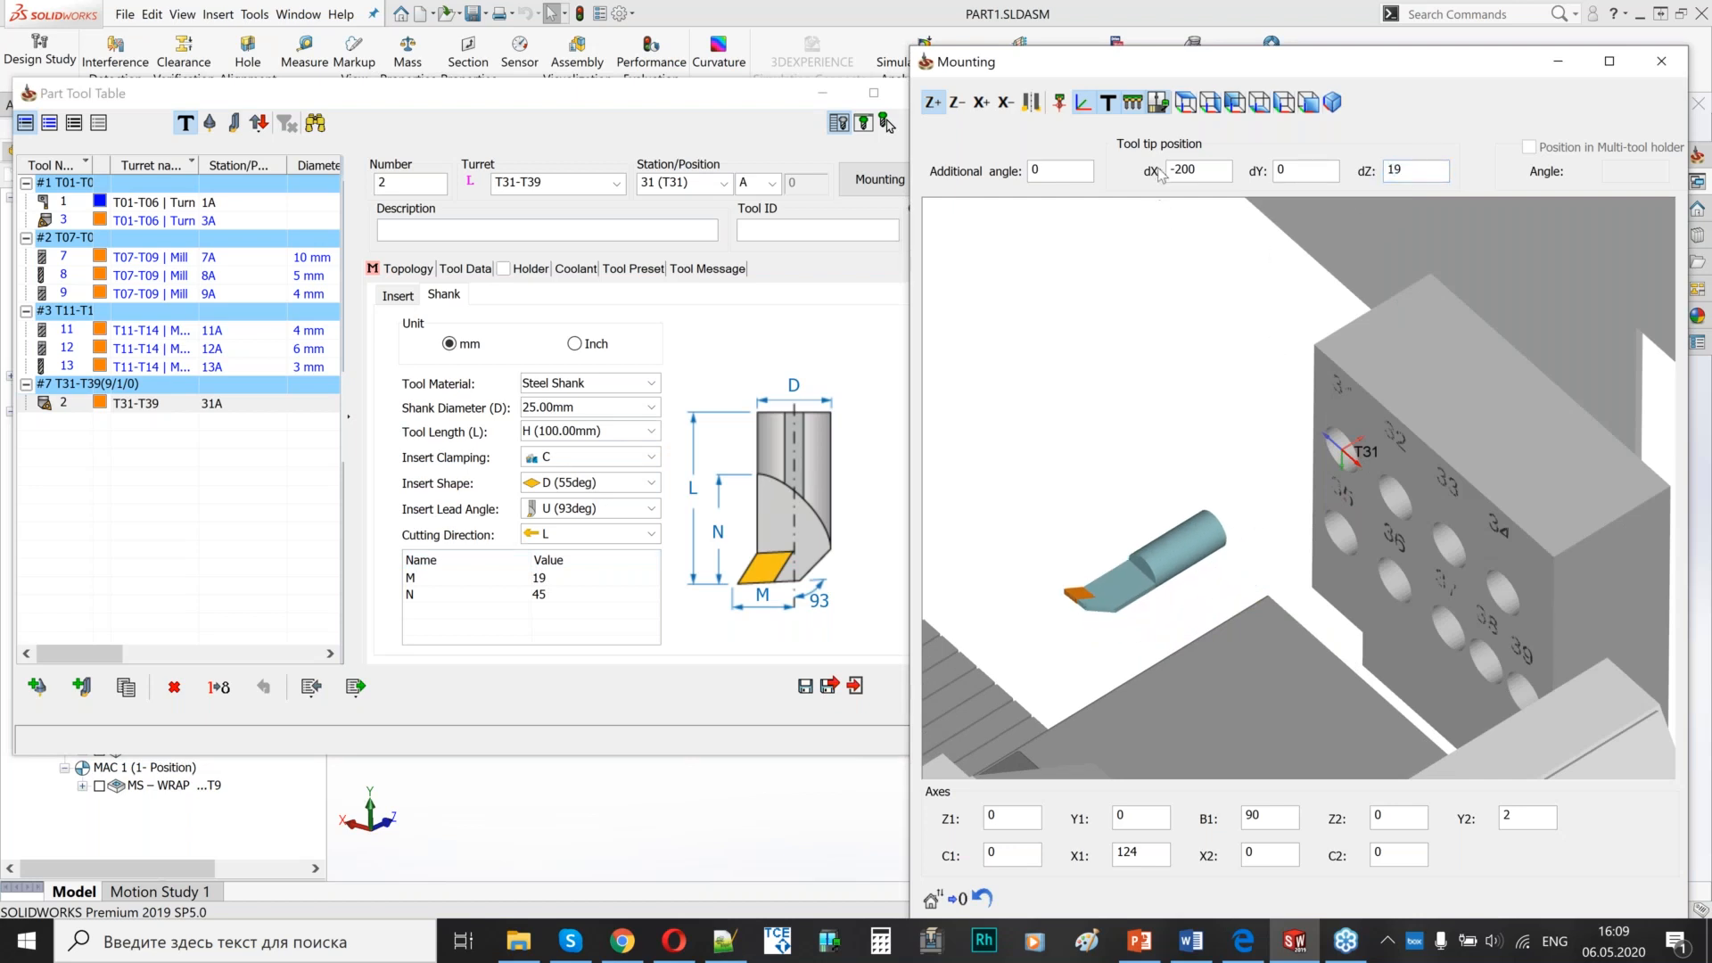
pyautogui.doubleClick(1211, 181)
pyautogui.write('-')
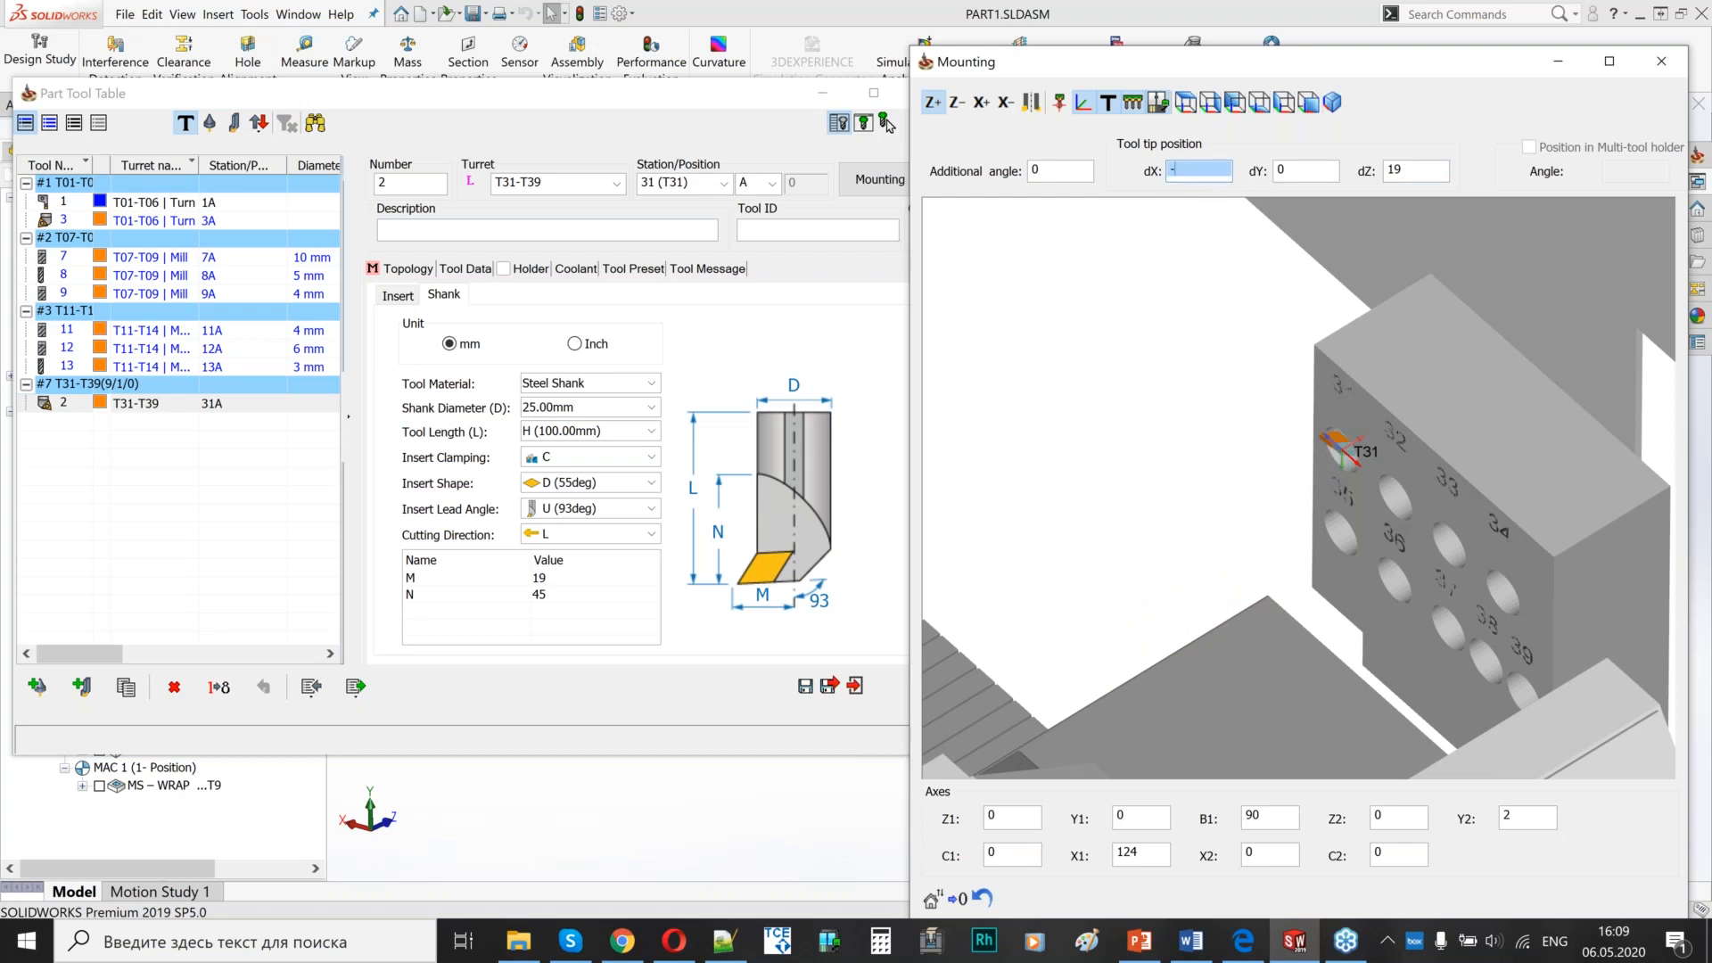
pyautogui.write('60')
pyautogui.moveTo(1333, 440); pyautogui.dragTo(1278, 560, button='middle')
pyautogui.scroll(-3, 1319, 487)
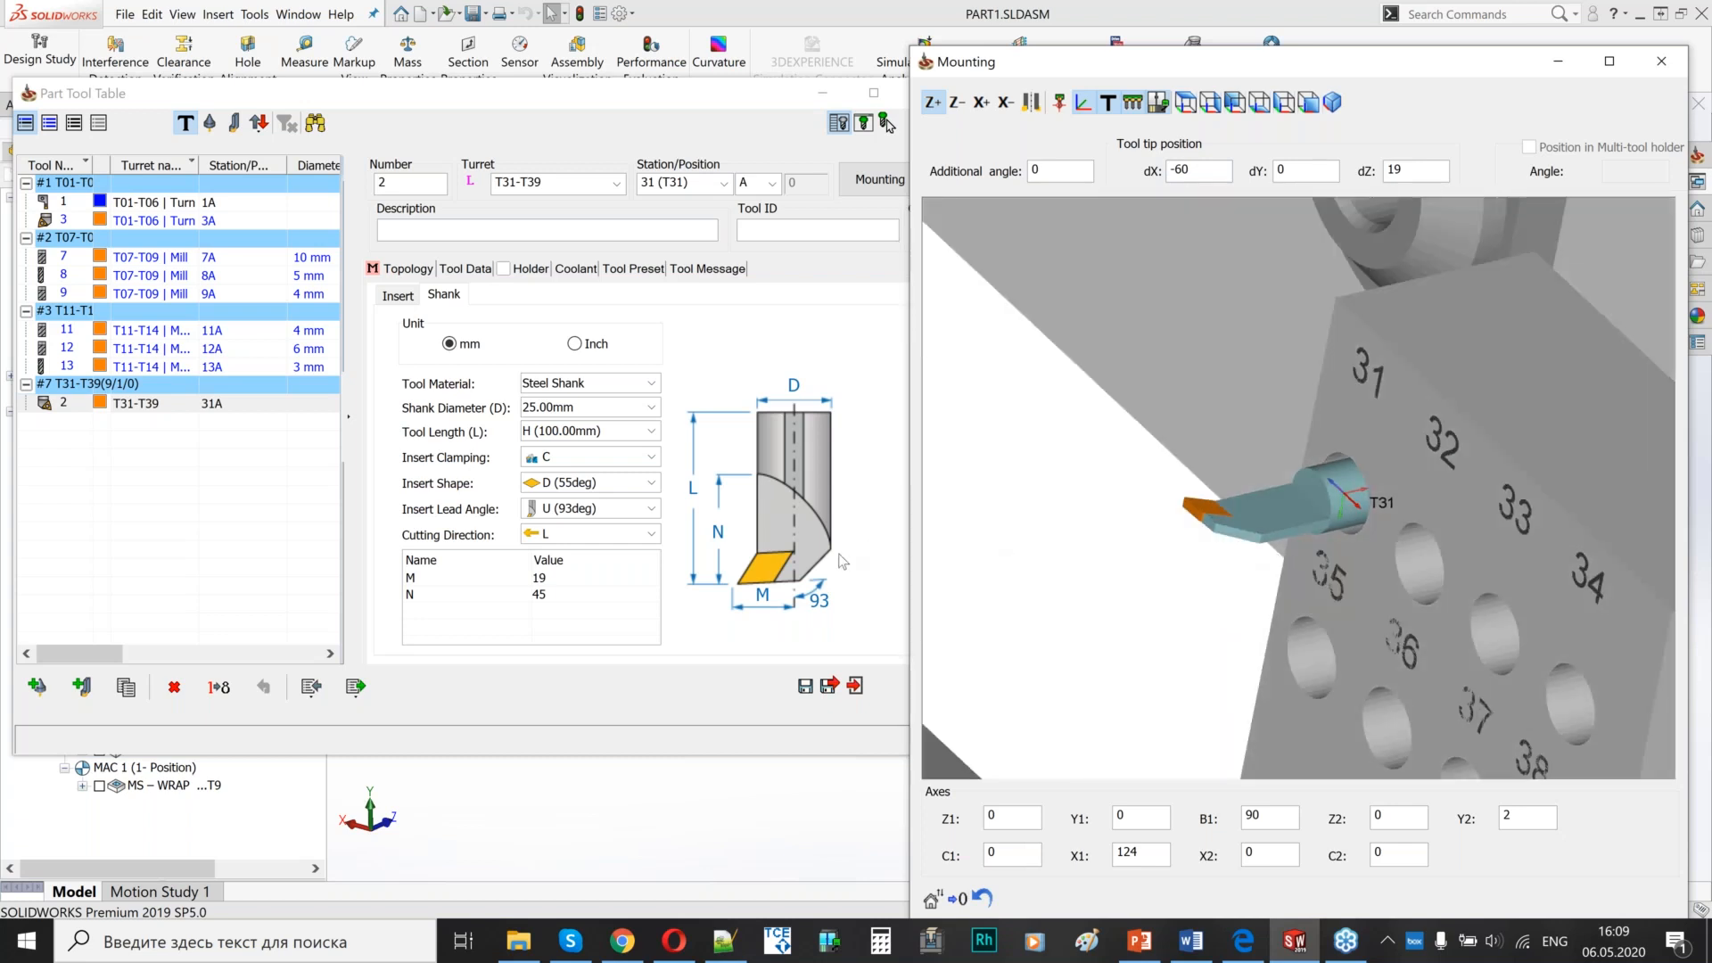
pyautogui.doubleClick(389, 179)
pyautogui.write('31')
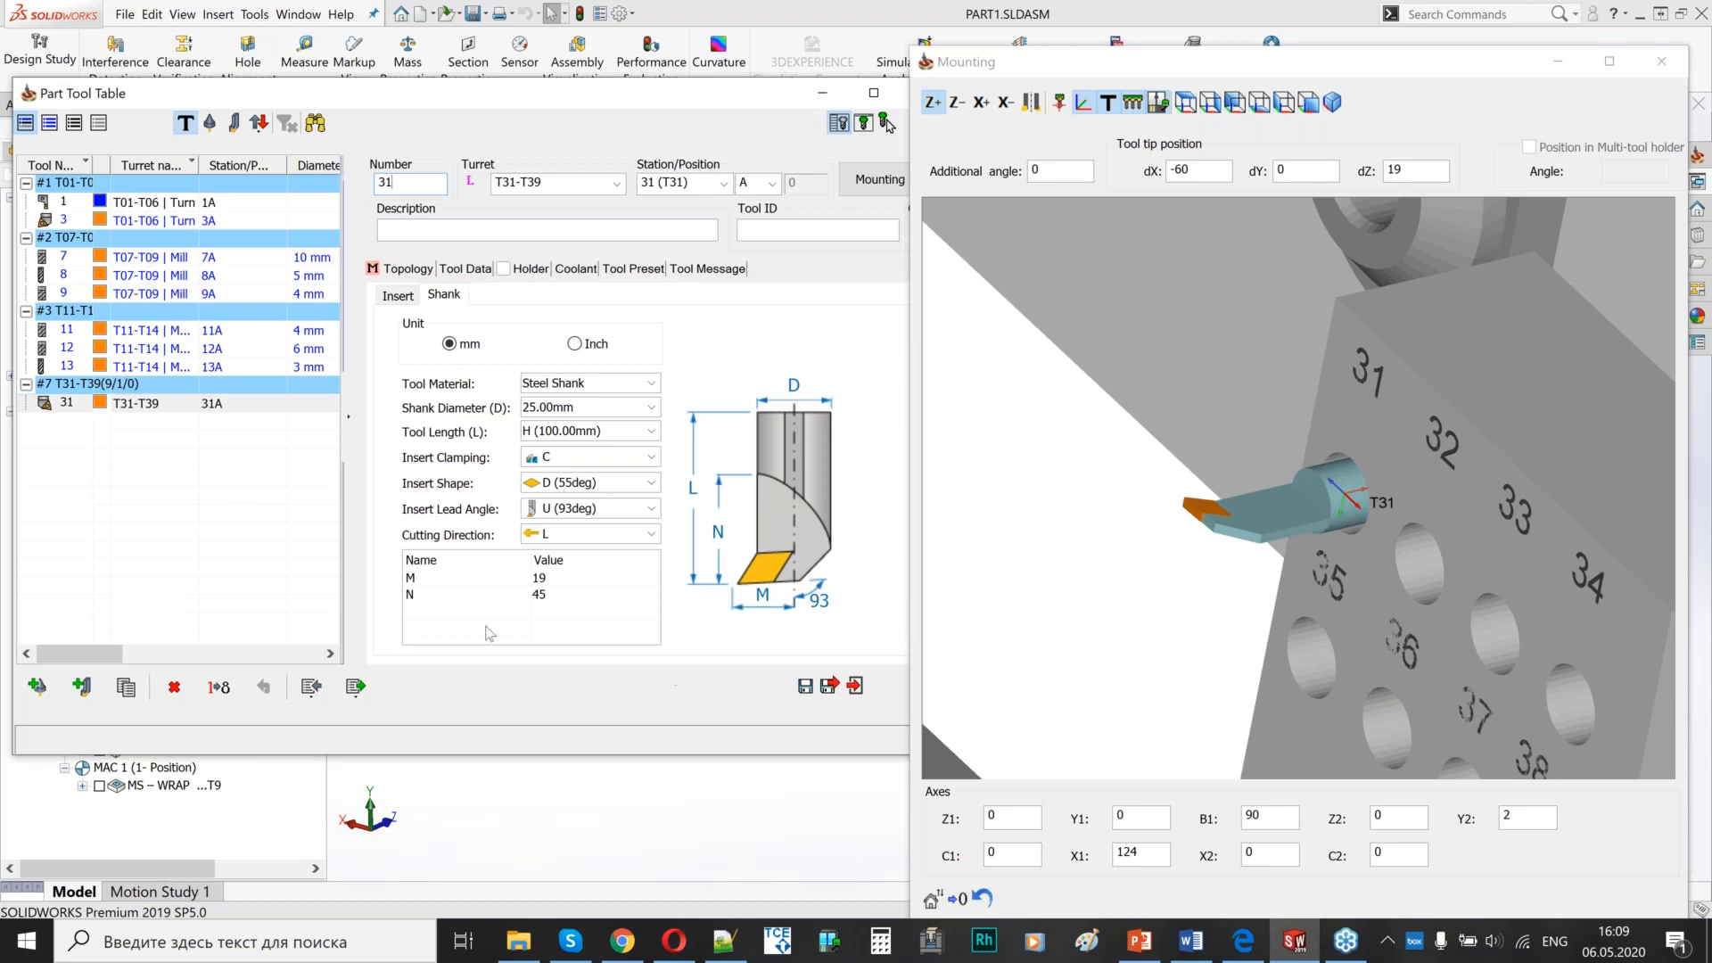
# - Add an end mill to the T31-T39 turret at station 33 (T33) and number it 33
pyautogui.click(37, 688)
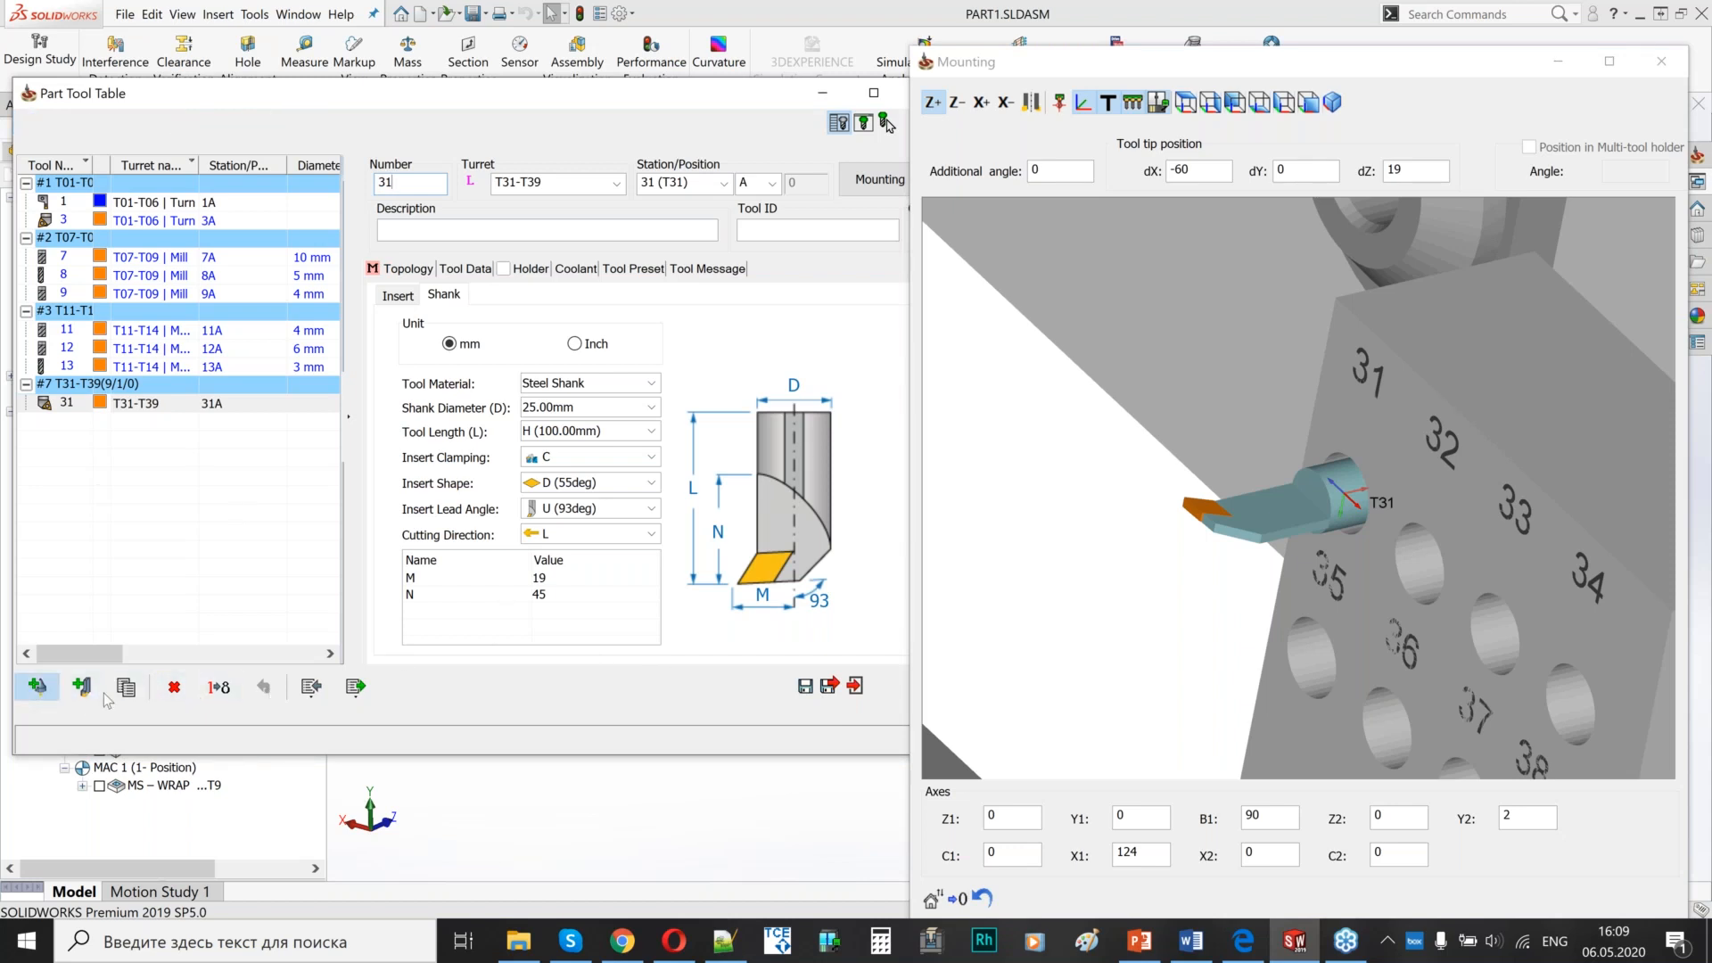
pyautogui.click(379, 204)
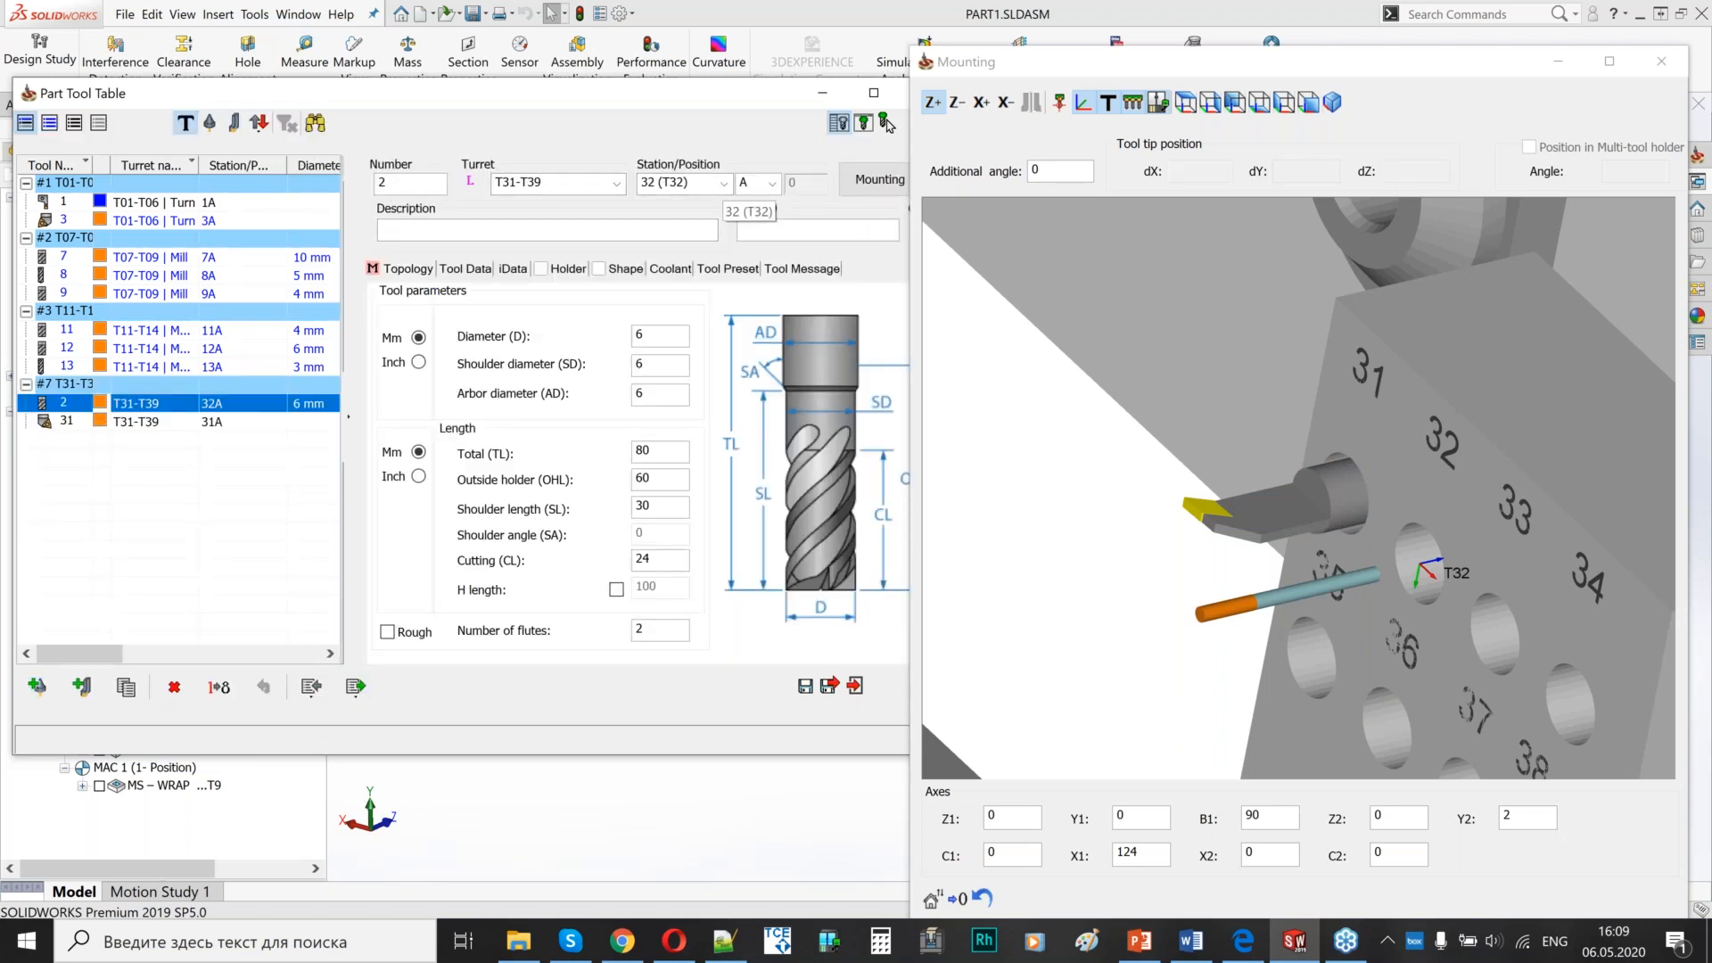
pyautogui.click(724, 184)
pyautogui.click(682, 231)
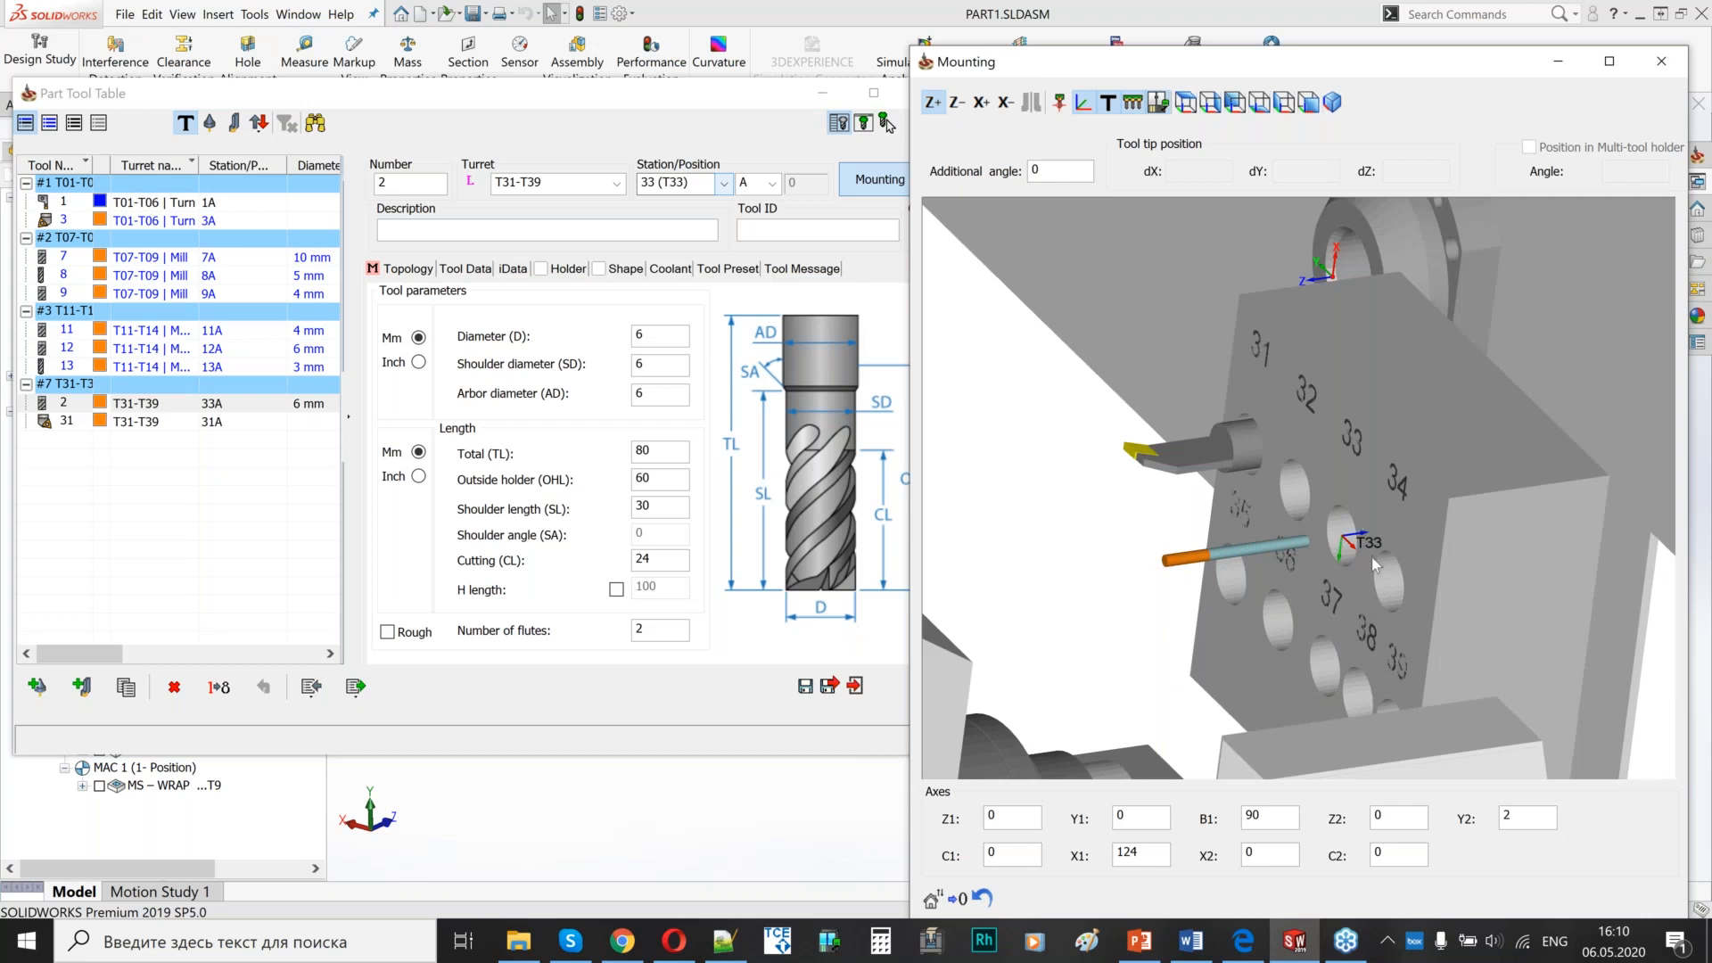
pyautogui.click(423, 187)
pyautogui.write('33')
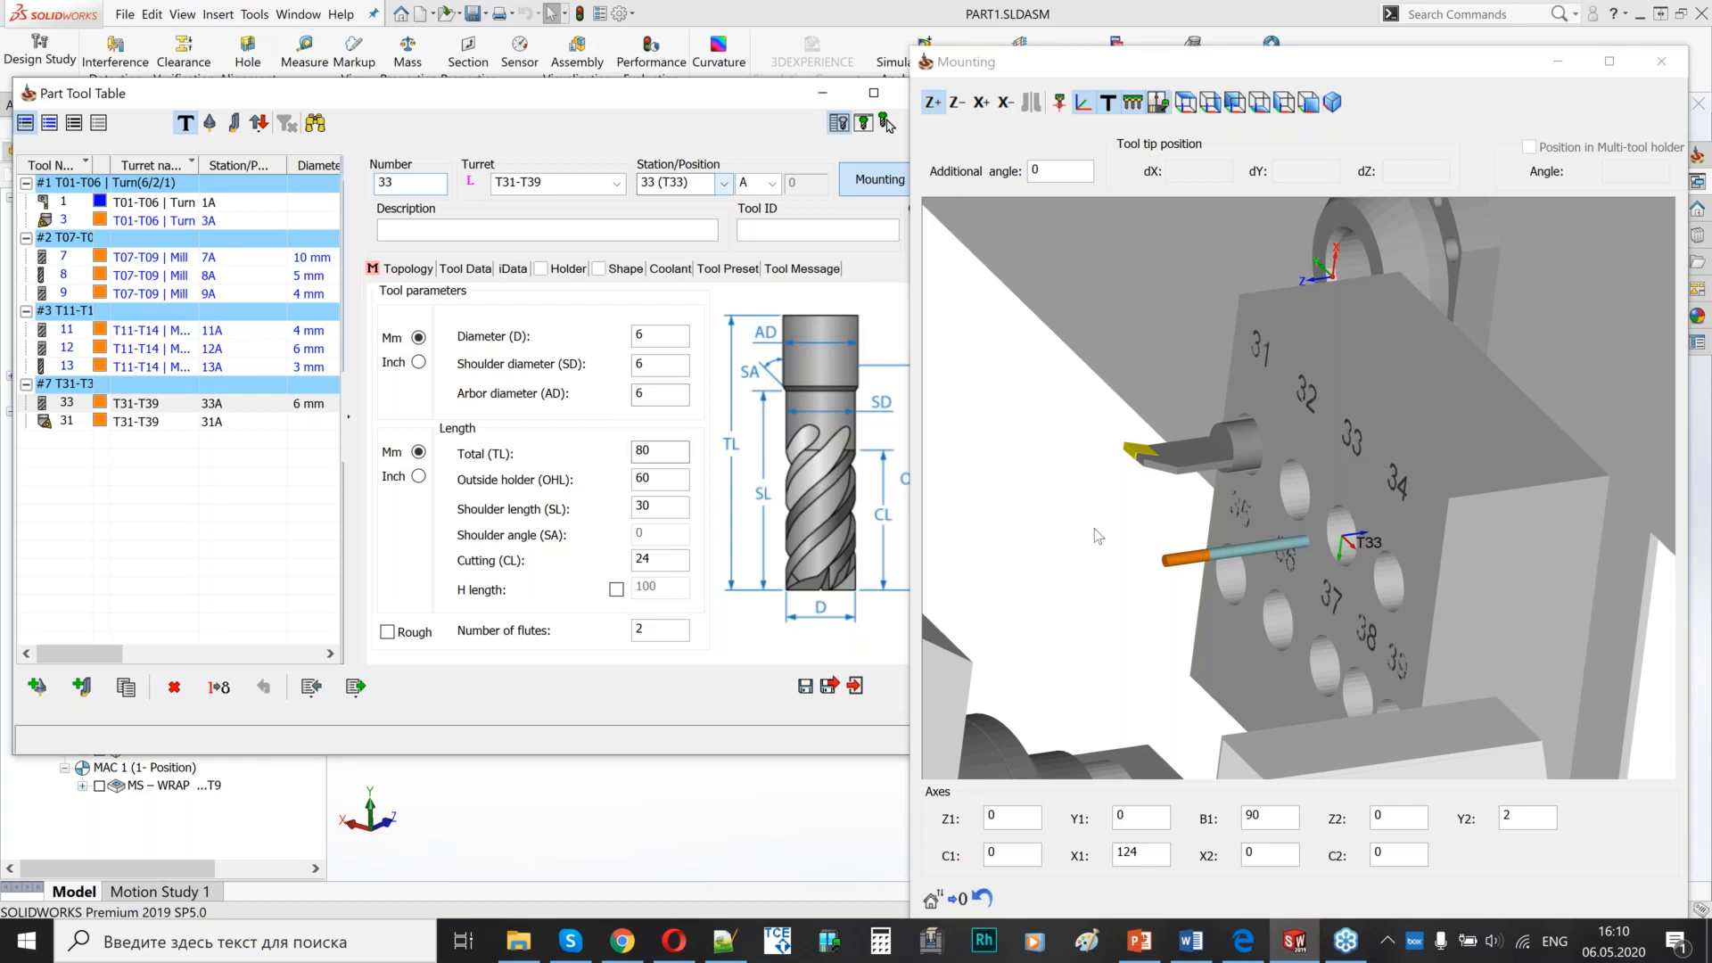
# - Set tool 33's outside holder length (OHL) to 35 mm
pyautogui.moveTo(1097, 536); pyautogui.dragTo(990, 558, button='middle')
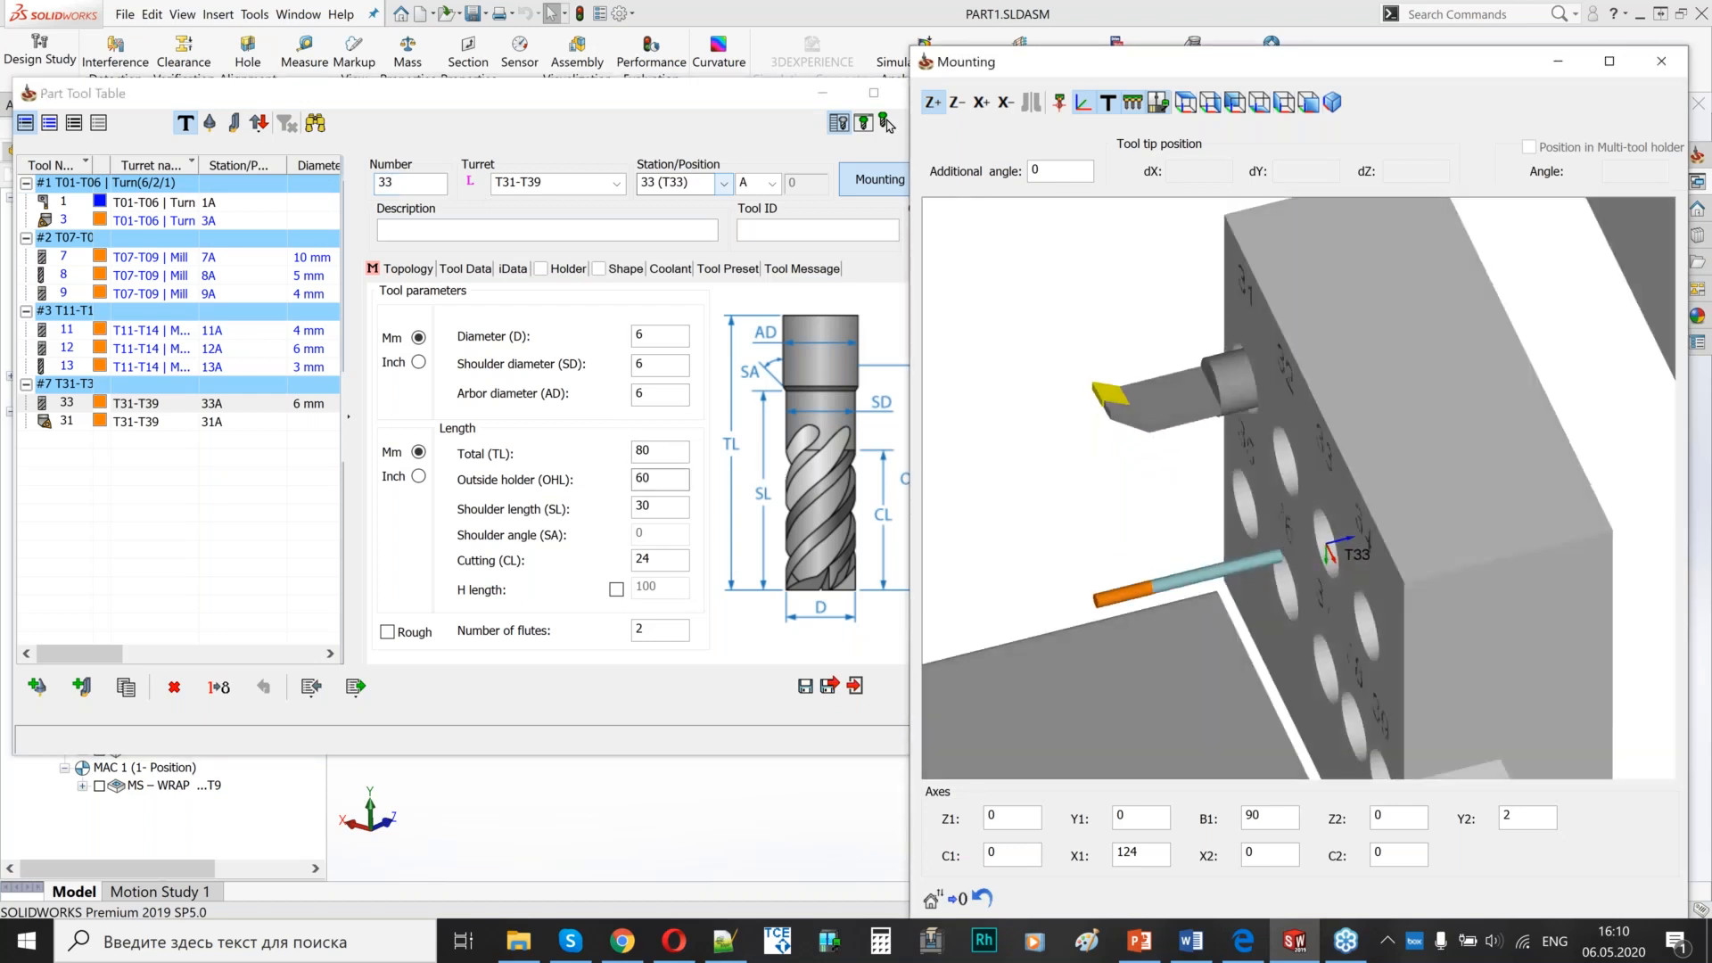
pyautogui.doubleClick(658, 482)
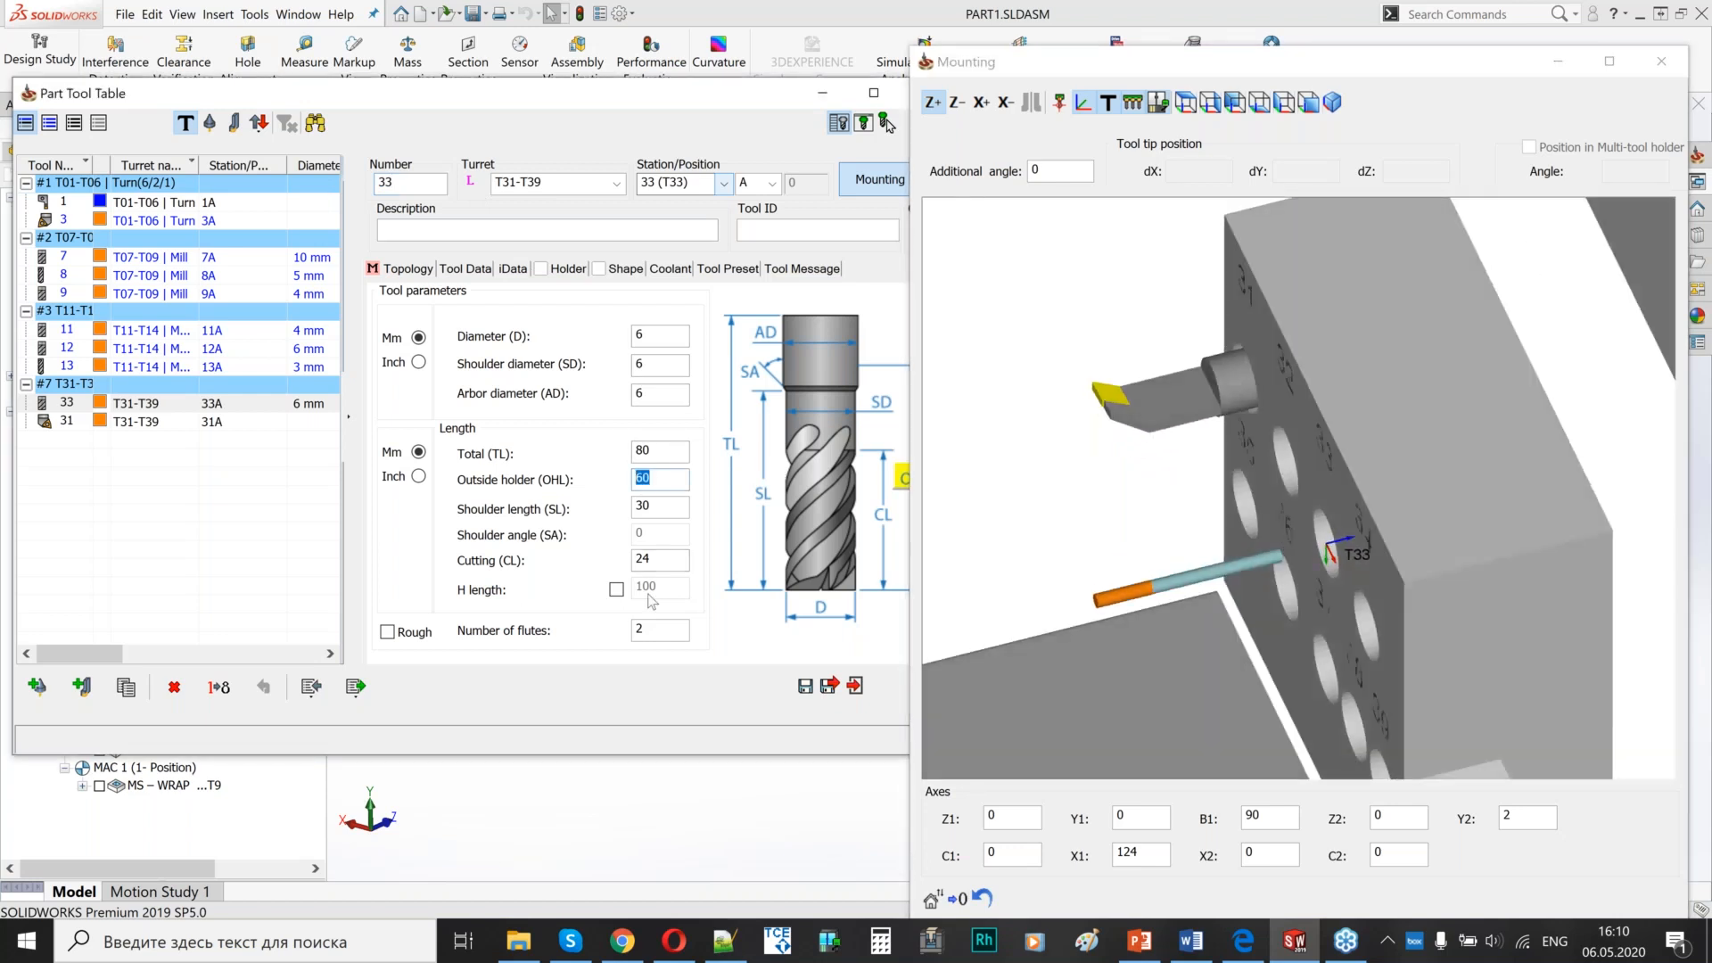
pyautogui.write('35')
pyautogui.click(1014, 532)
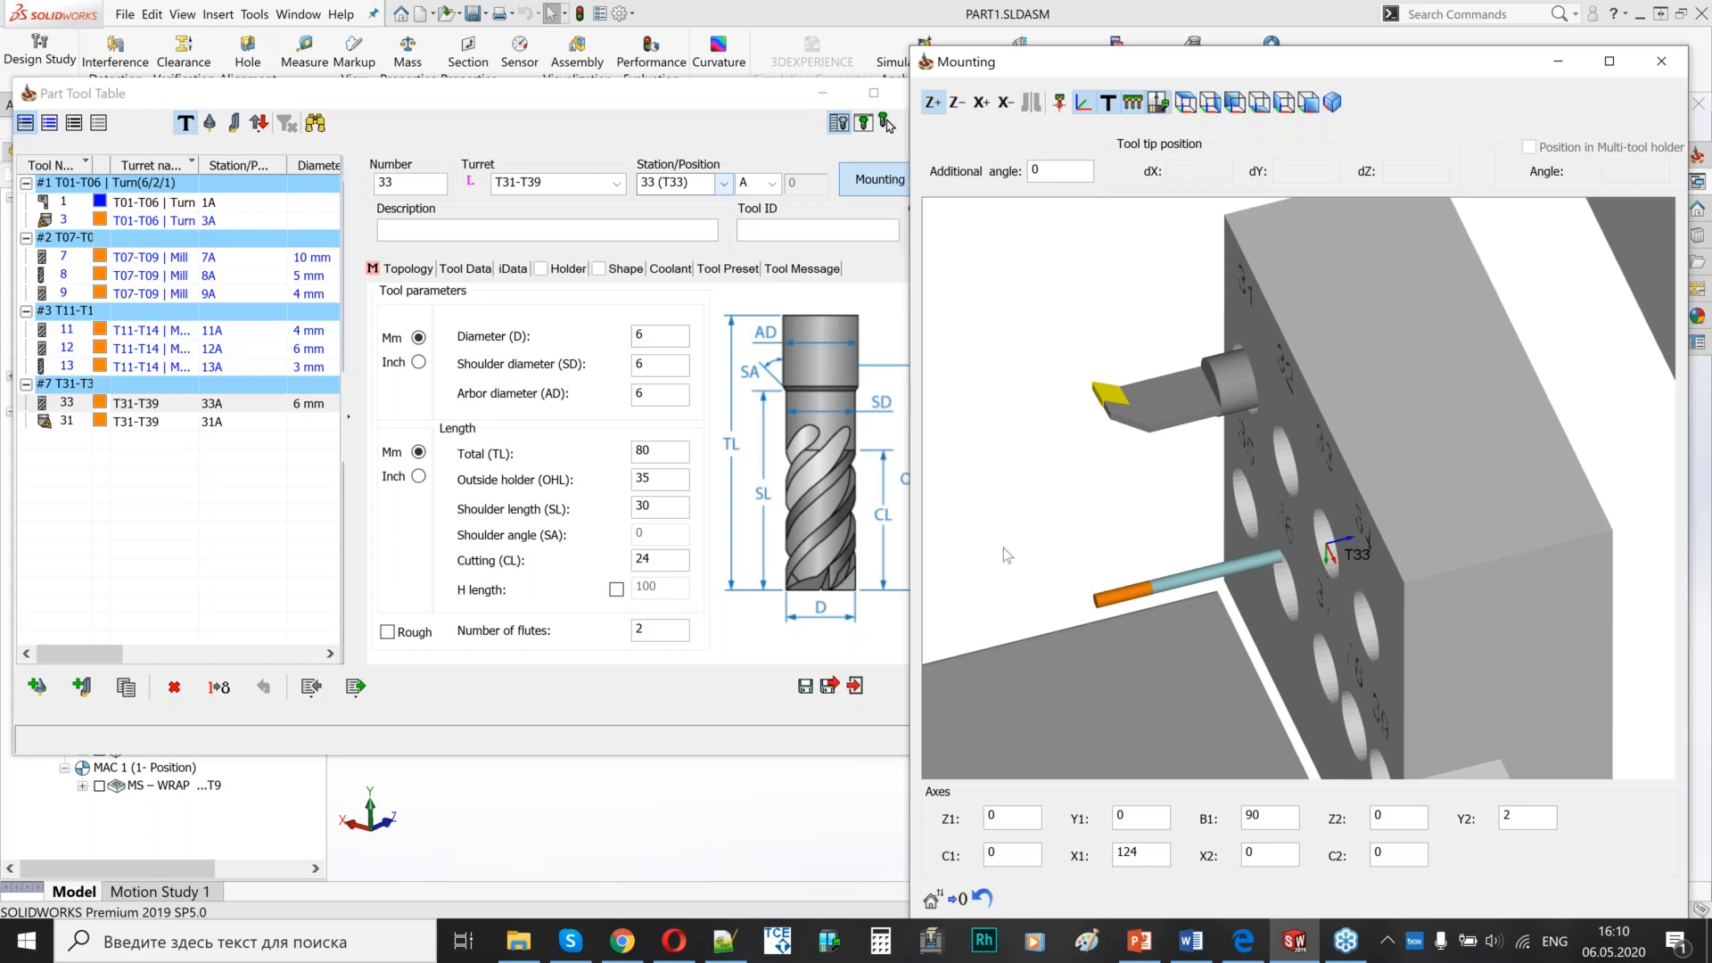
# - Assign the local GSC1310-Milling-Rotary holder to tool 33
pyautogui.click(567, 269)
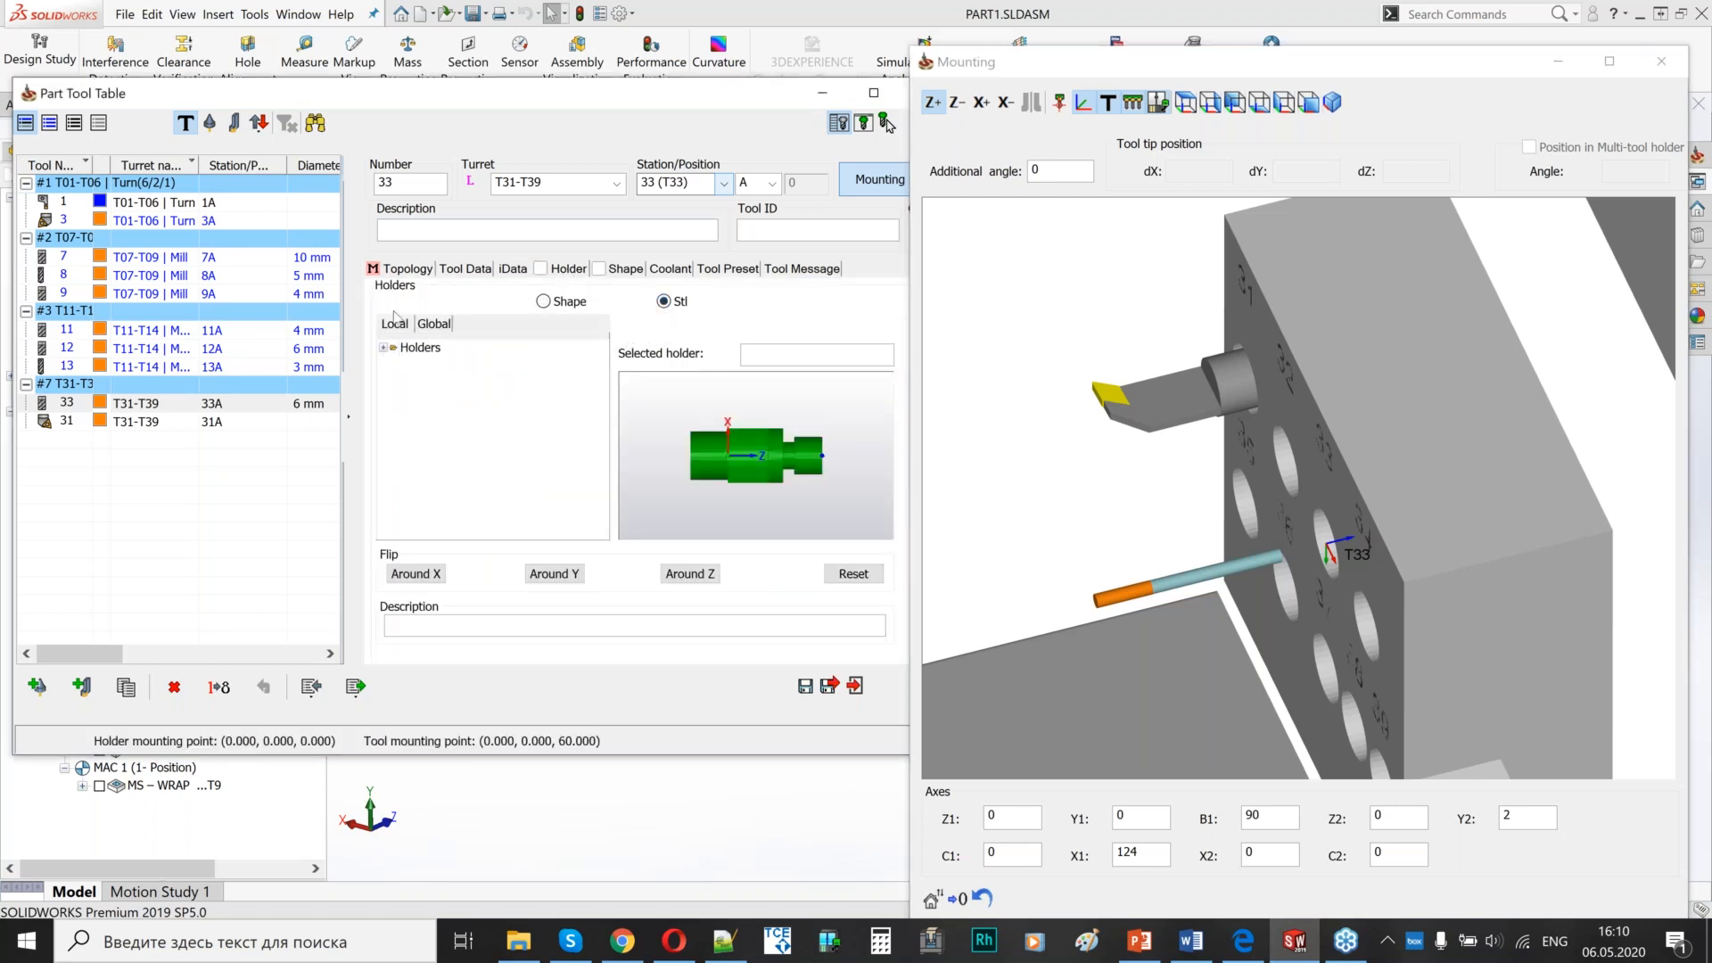
pyautogui.doubleClick(420, 348)
pyautogui.click(392, 460)
pyautogui.click(417, 475)
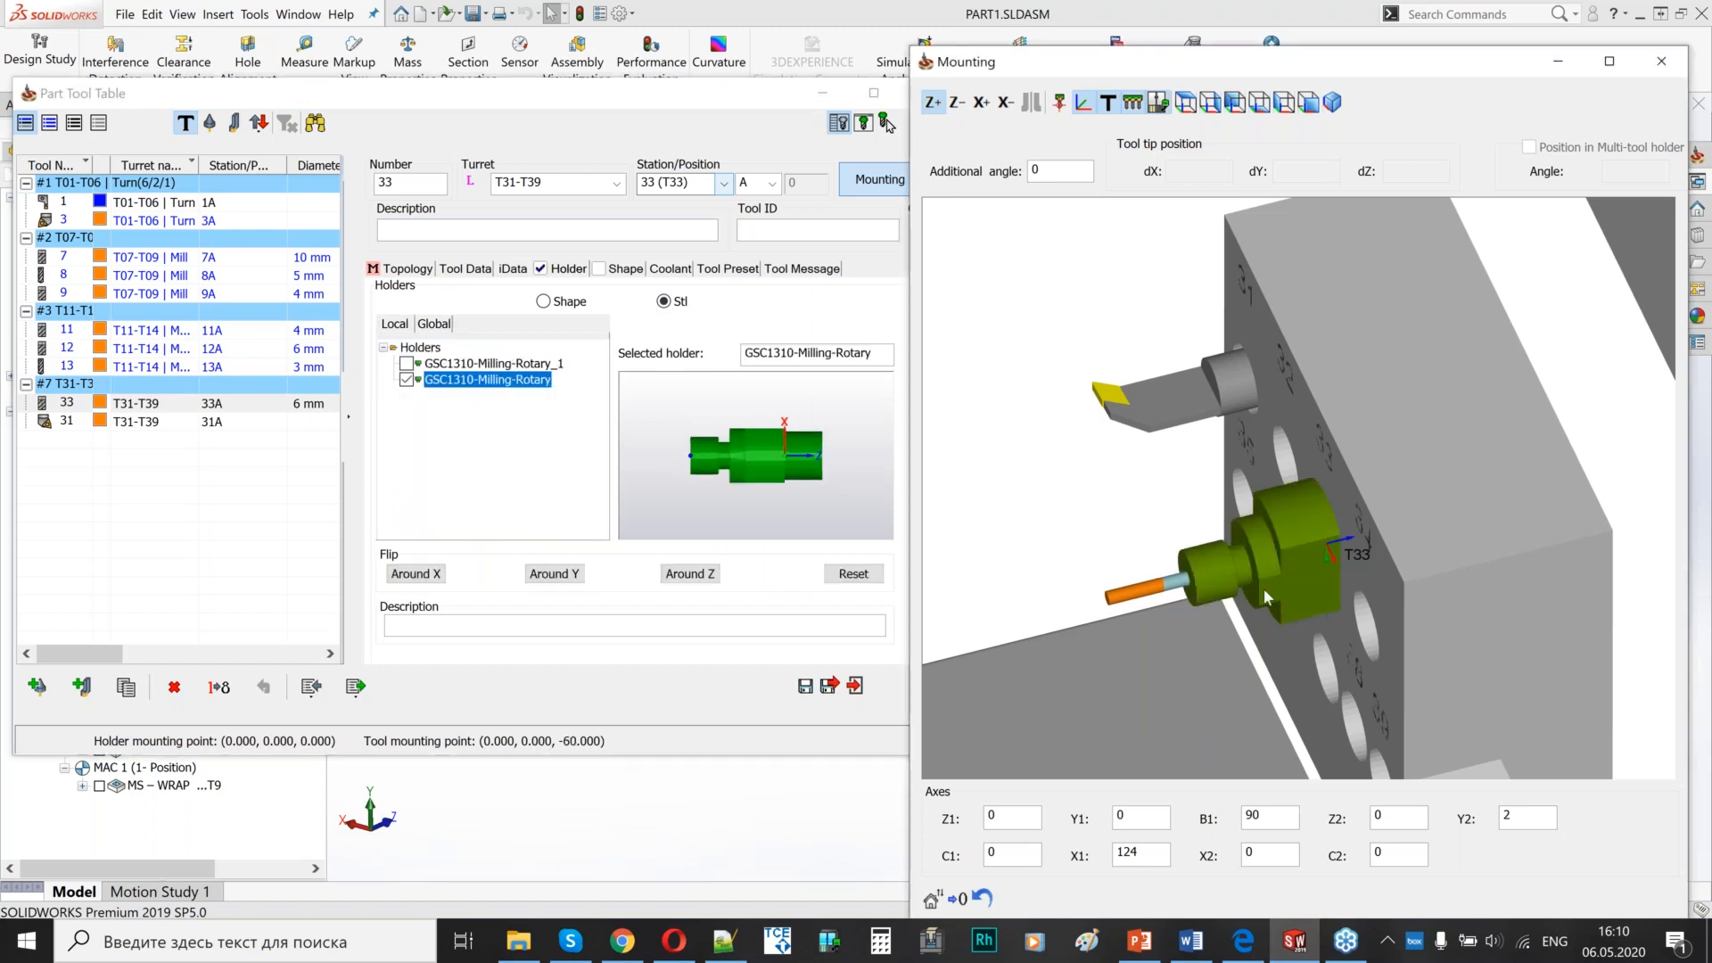
# - Try an outside holder length of 40 mm on tool 33 and set it back to 35 mm
pyautogui.click(406, 268)
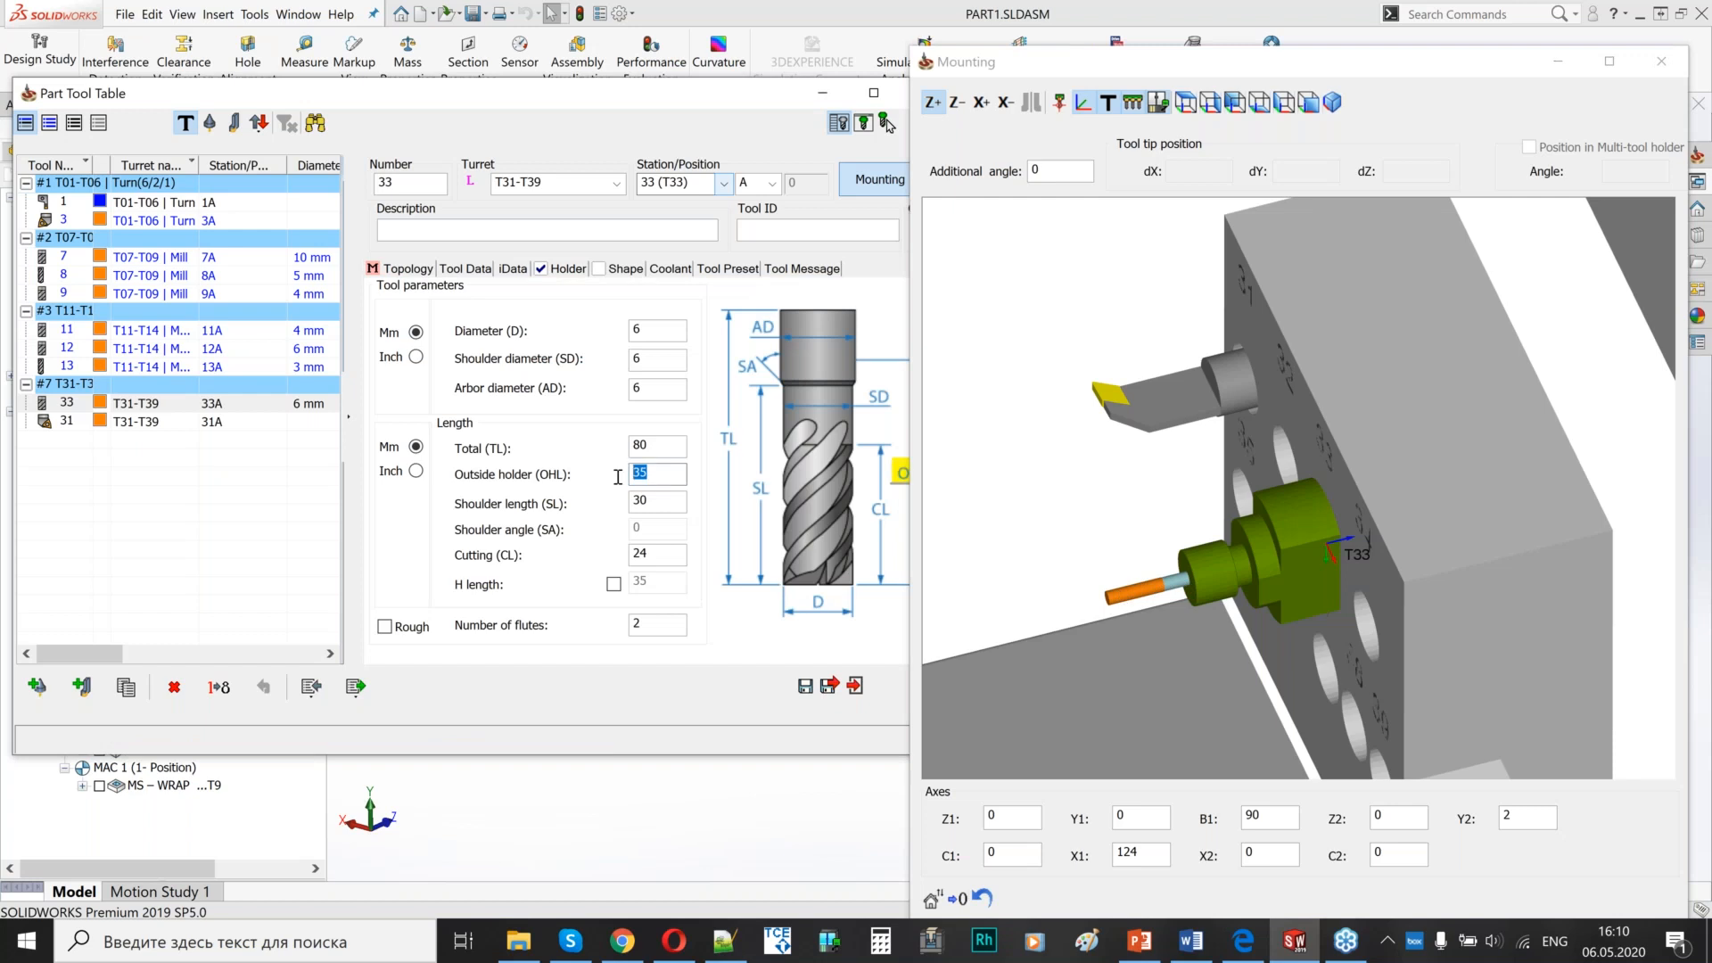
pyautogui.click(1113, 548)
pyautogui.scroll(3, 1171, 543)
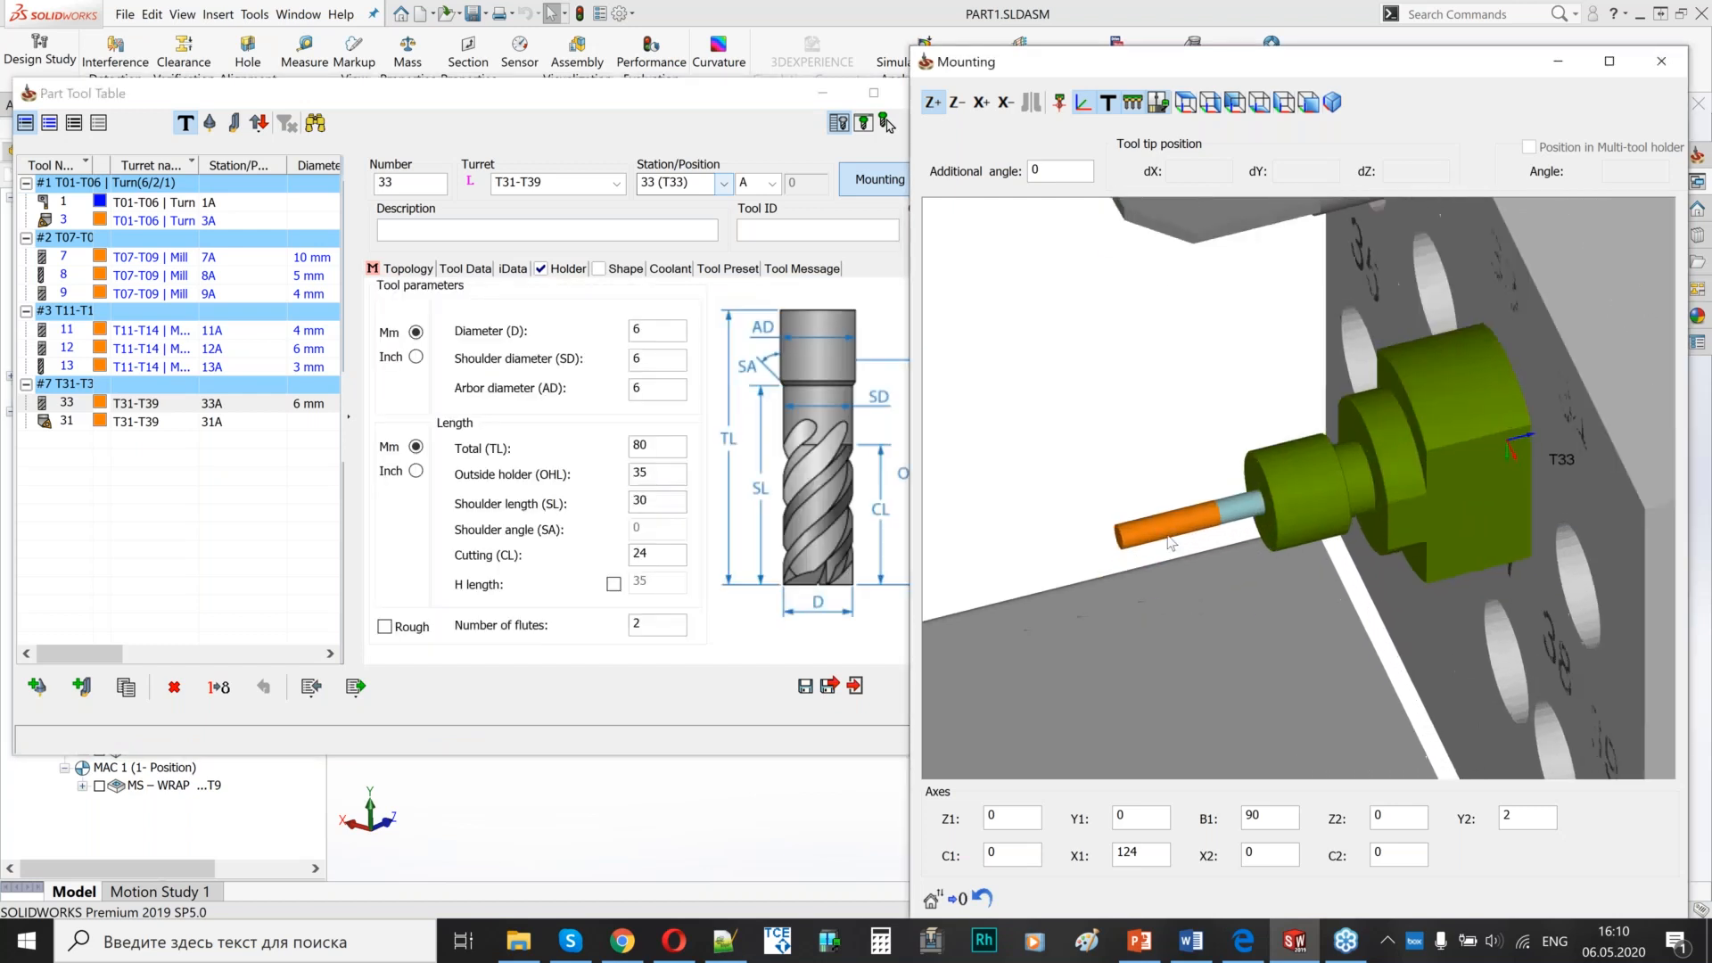
pyautogui.doubleClick(659, 473)
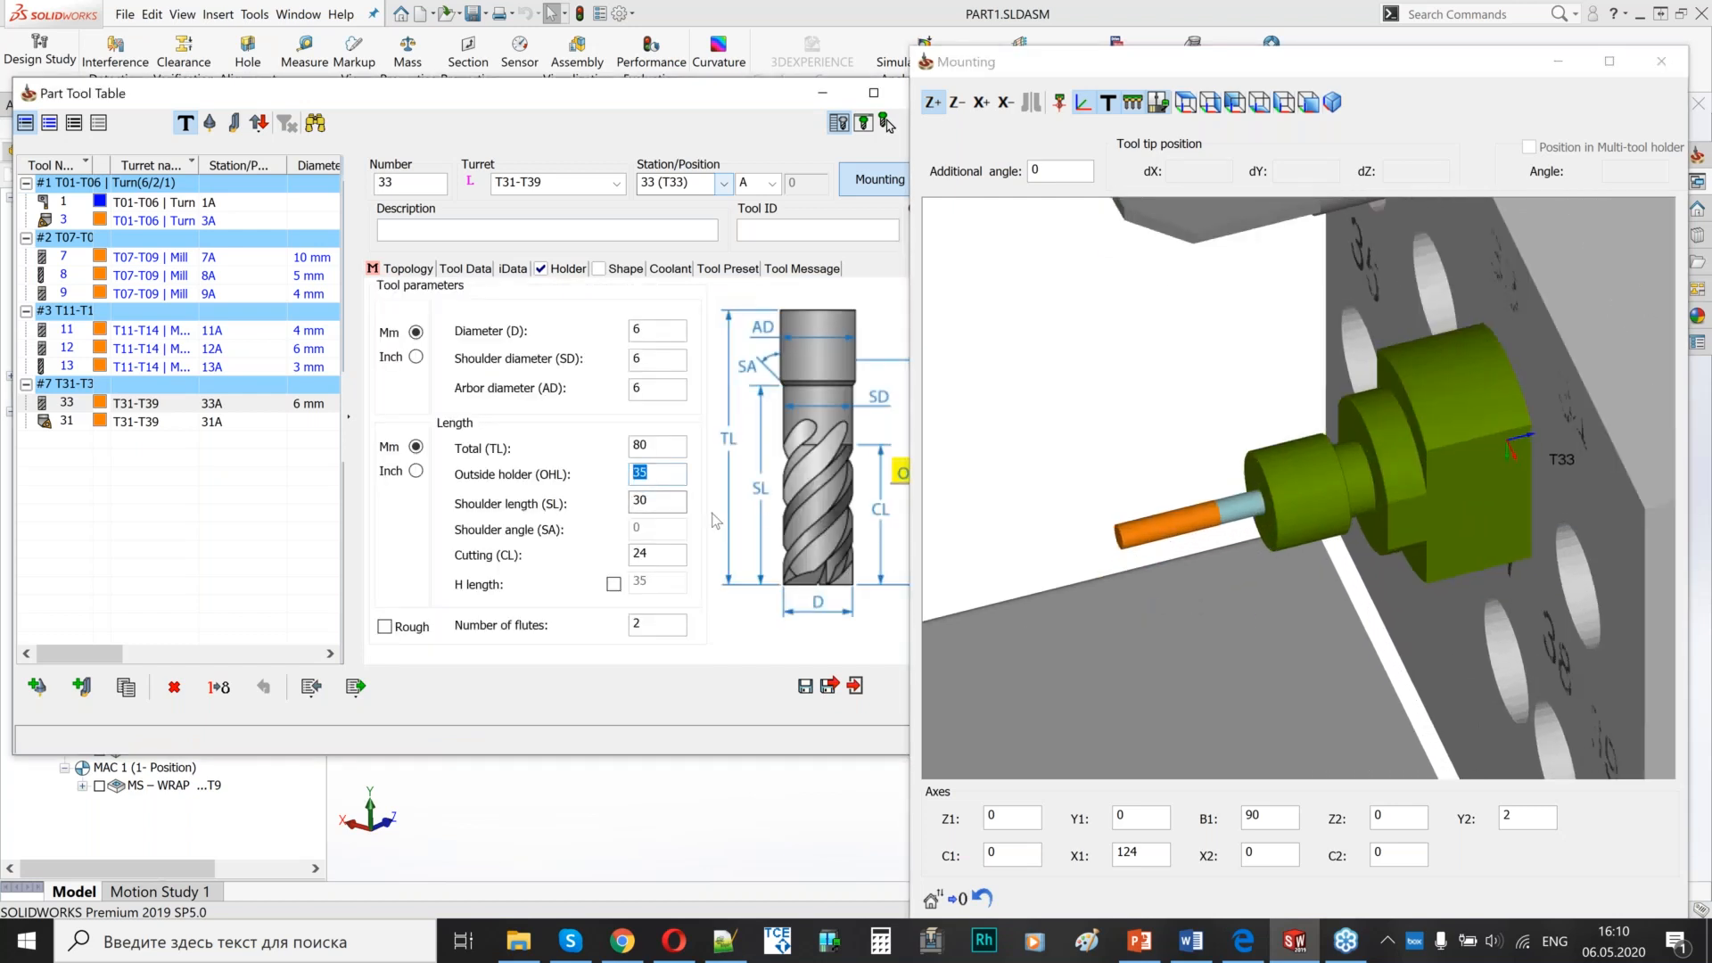
pyautogui.write('40')
pyautogui.click(667, 504)
pyautogui.click(650, 478)
pyautogui.write('35')
pyautogui.click(660, 554)
pyautogui.click(1299, 502)
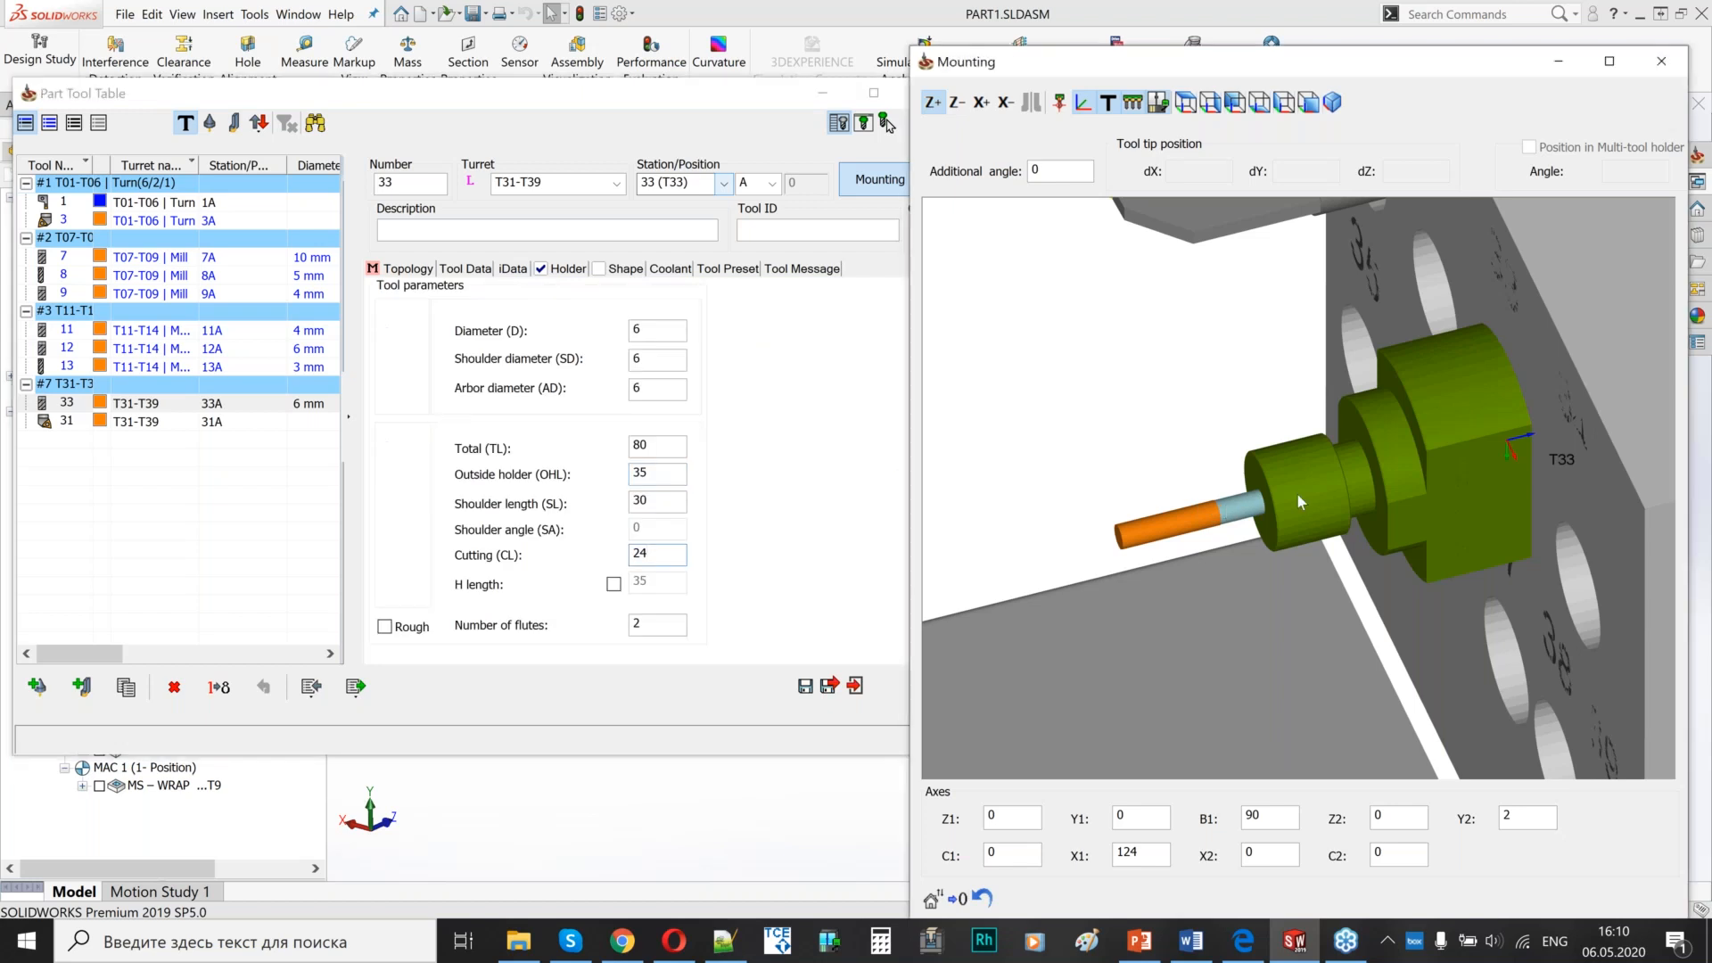
# - Save tool 33 in the part tool table
pyautogui.scroll(-2, 1298, 501)
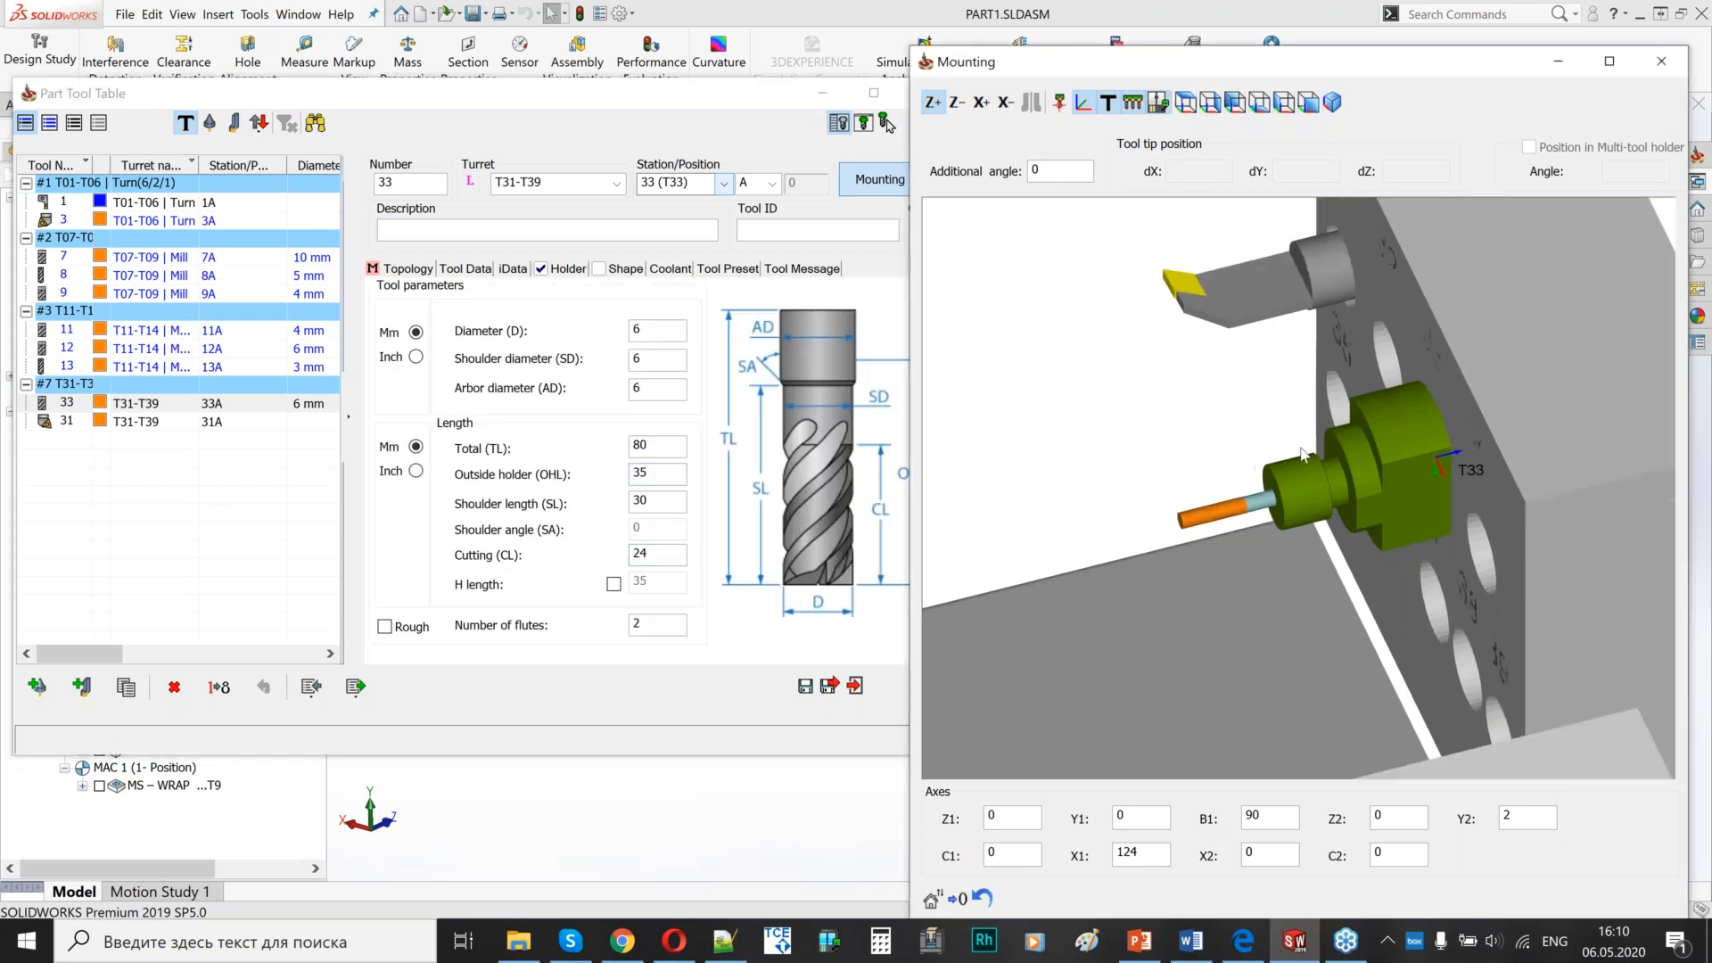
pyautogui.scroll(-2, 1302, 453)
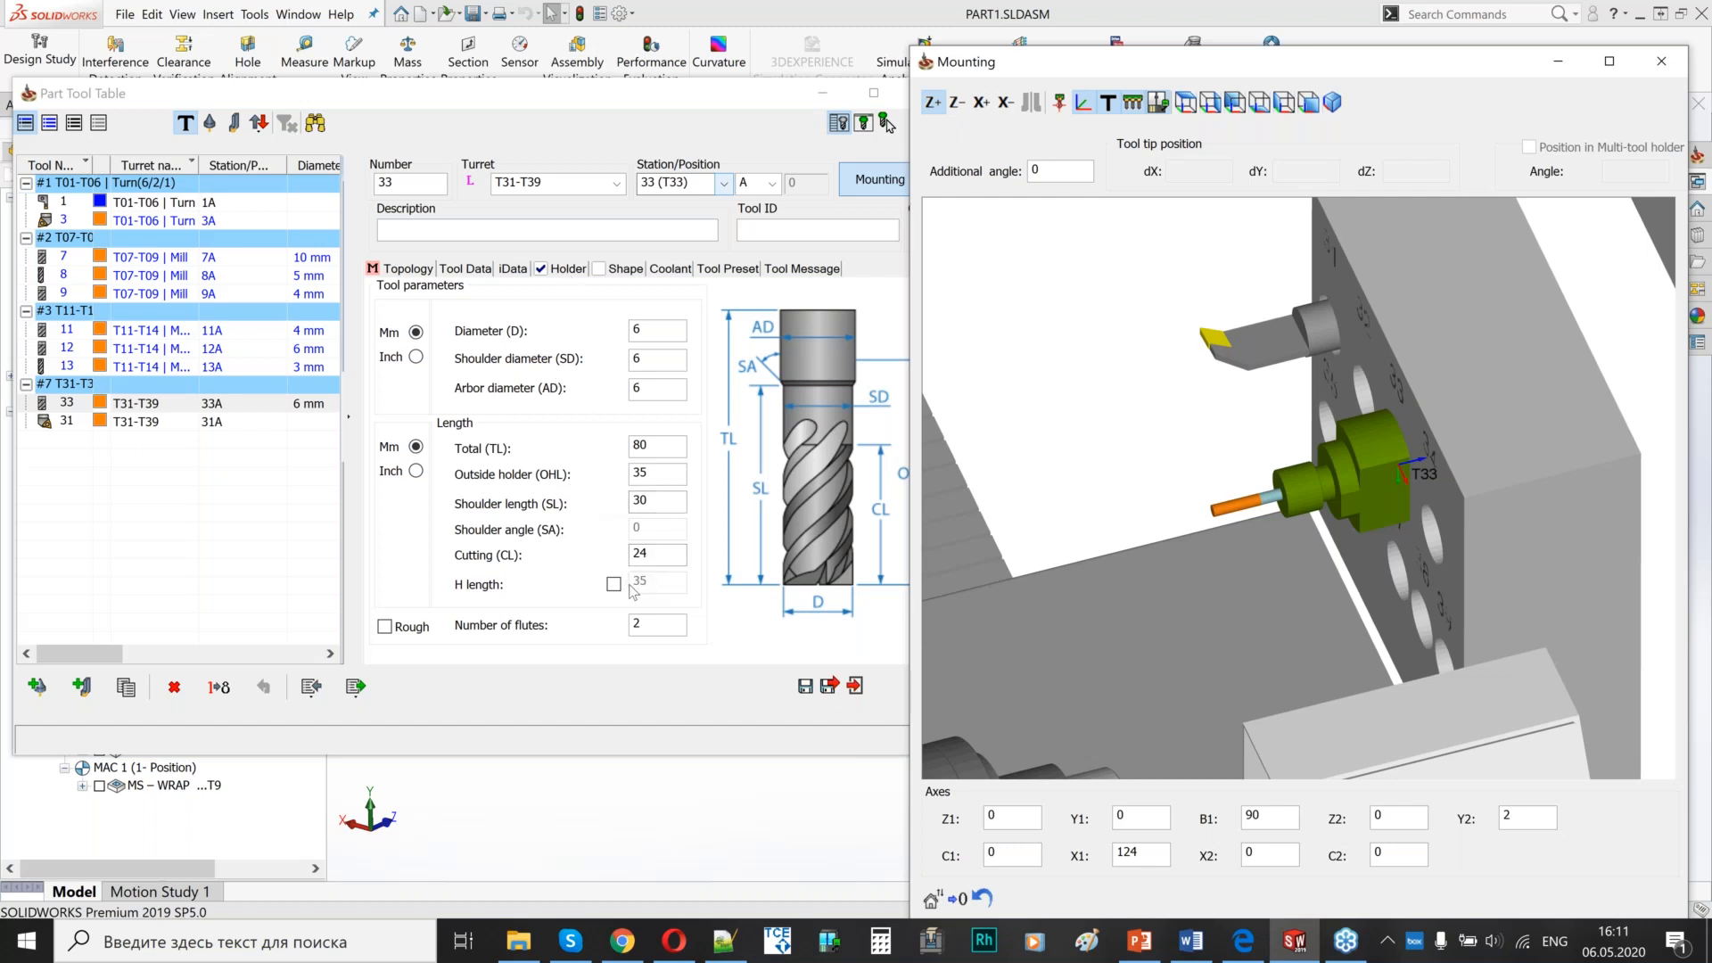
pyautogui.scroll(-5, 1455, 537)
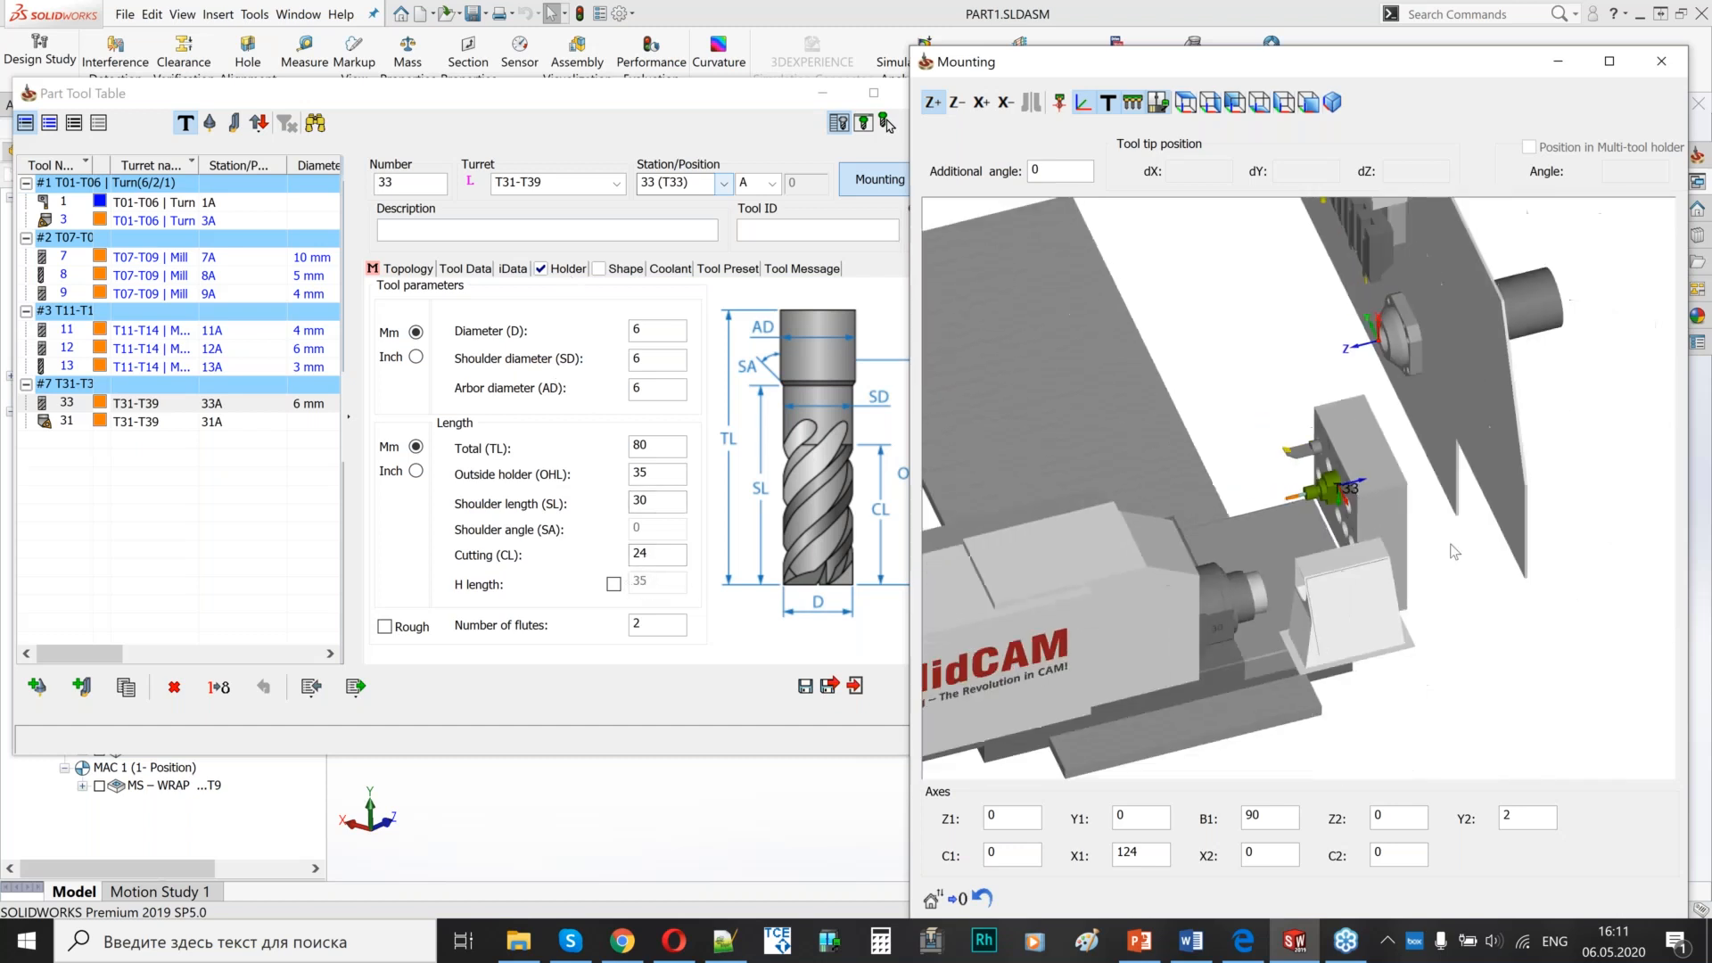
pyautogui.scroll(8, 1276, 389)
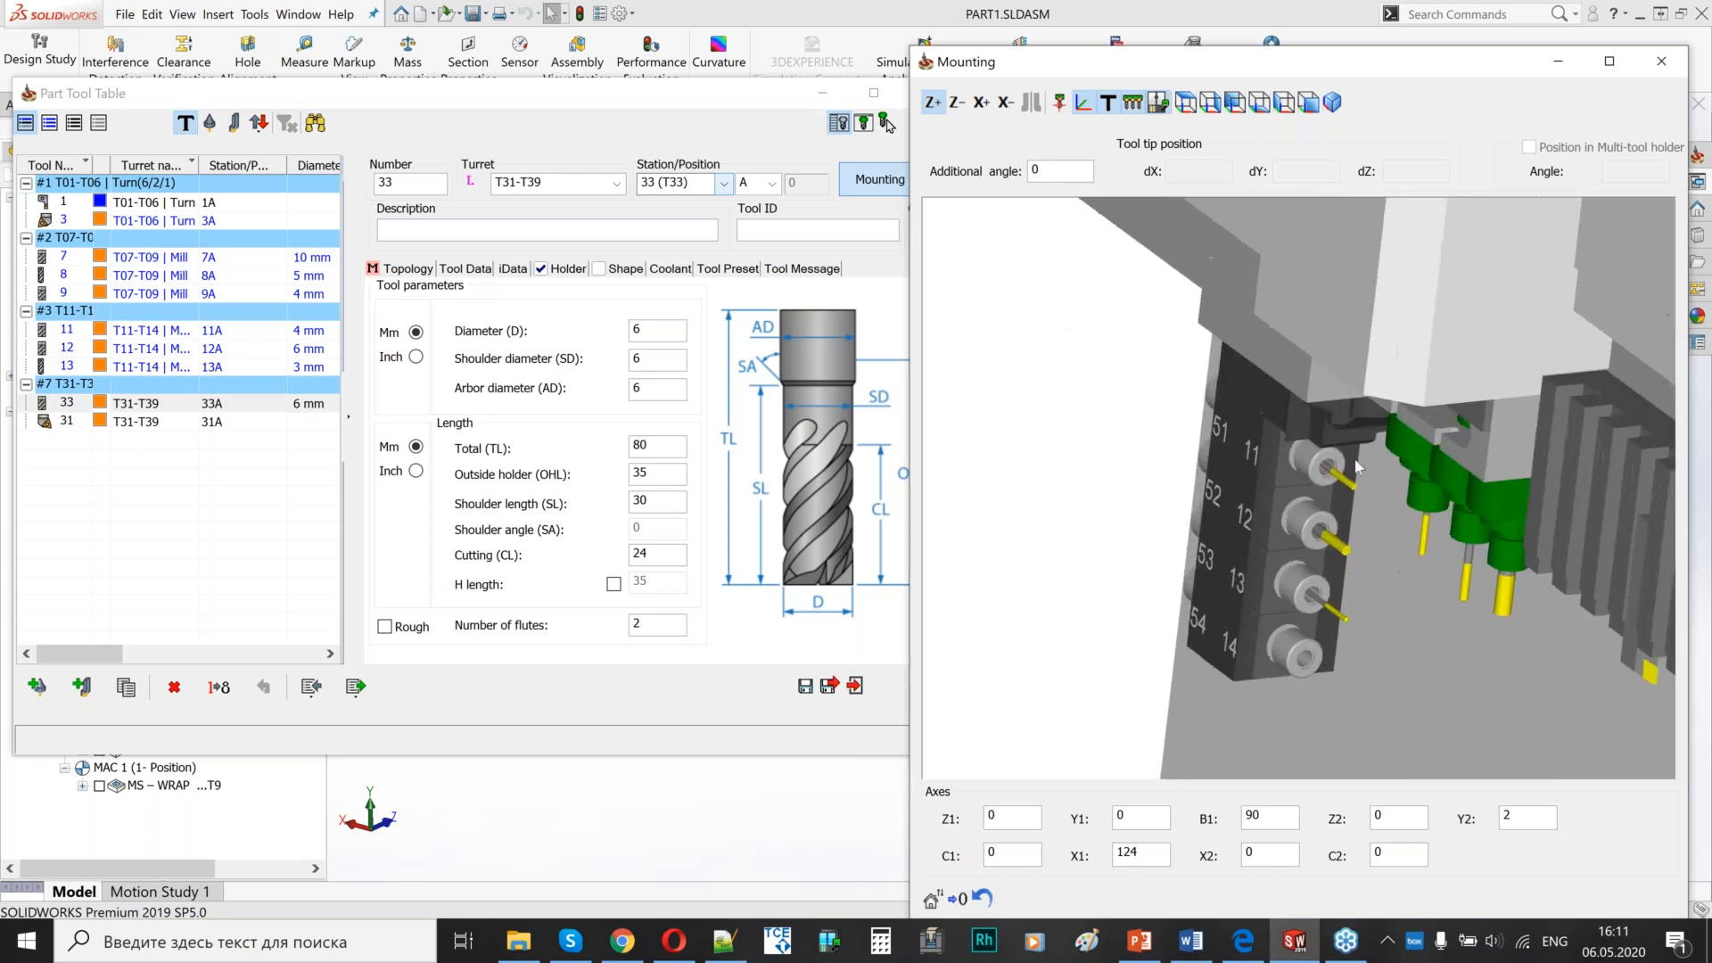
pyautogui.scroll(-6, 1309, 483)
pyautogui.scroll(6, 1278, 550)
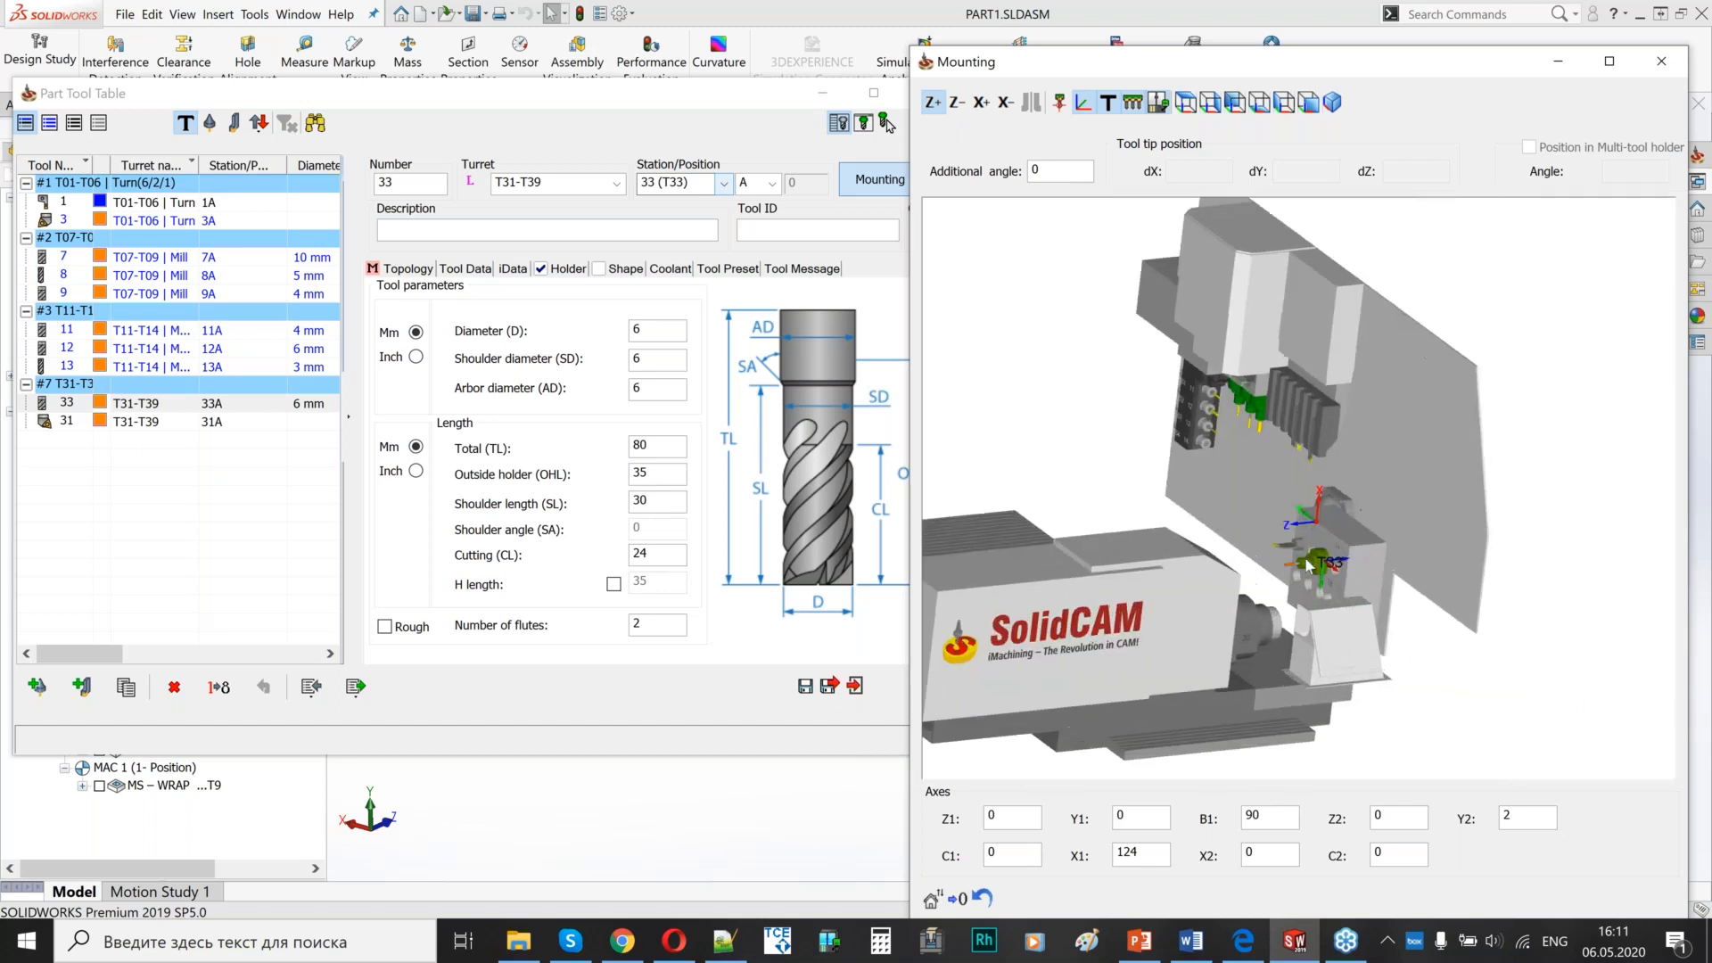
pyautogui.scroll(3, 1313, 545)
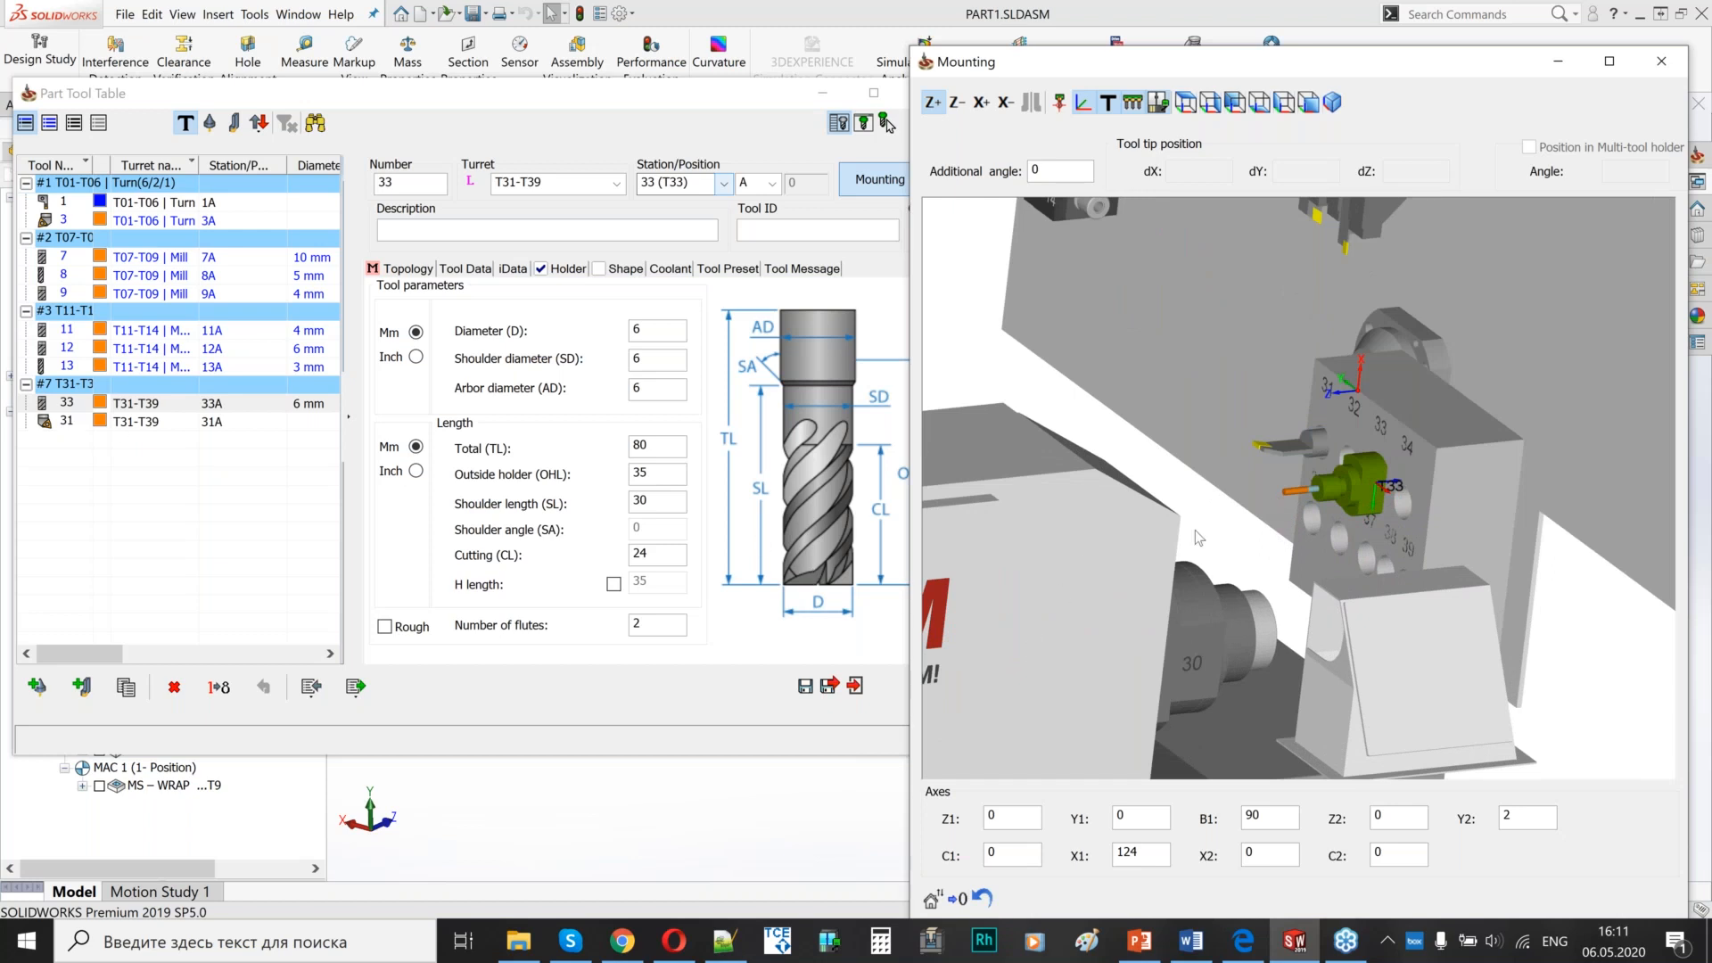
pyautogui.click(806, 687)
pyautogui.scroll(1, 1361, 475)
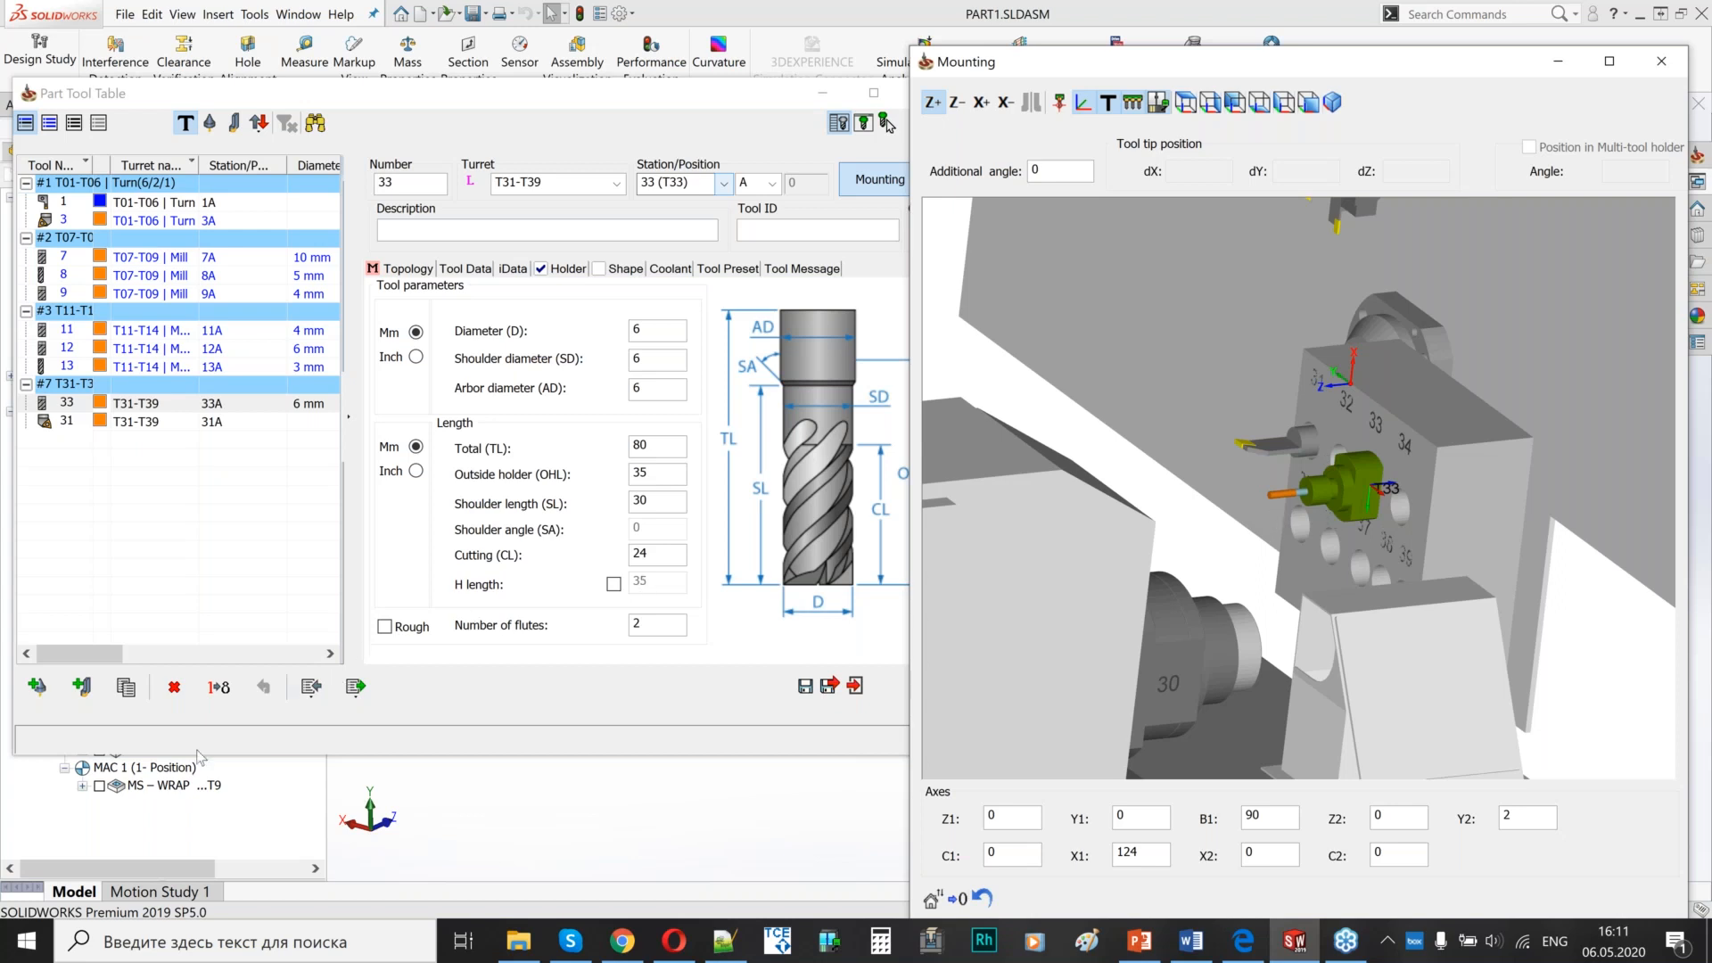
# - Copy tool 33 and change the copy's tool type to Drill
pyautogui.click(128, 687)
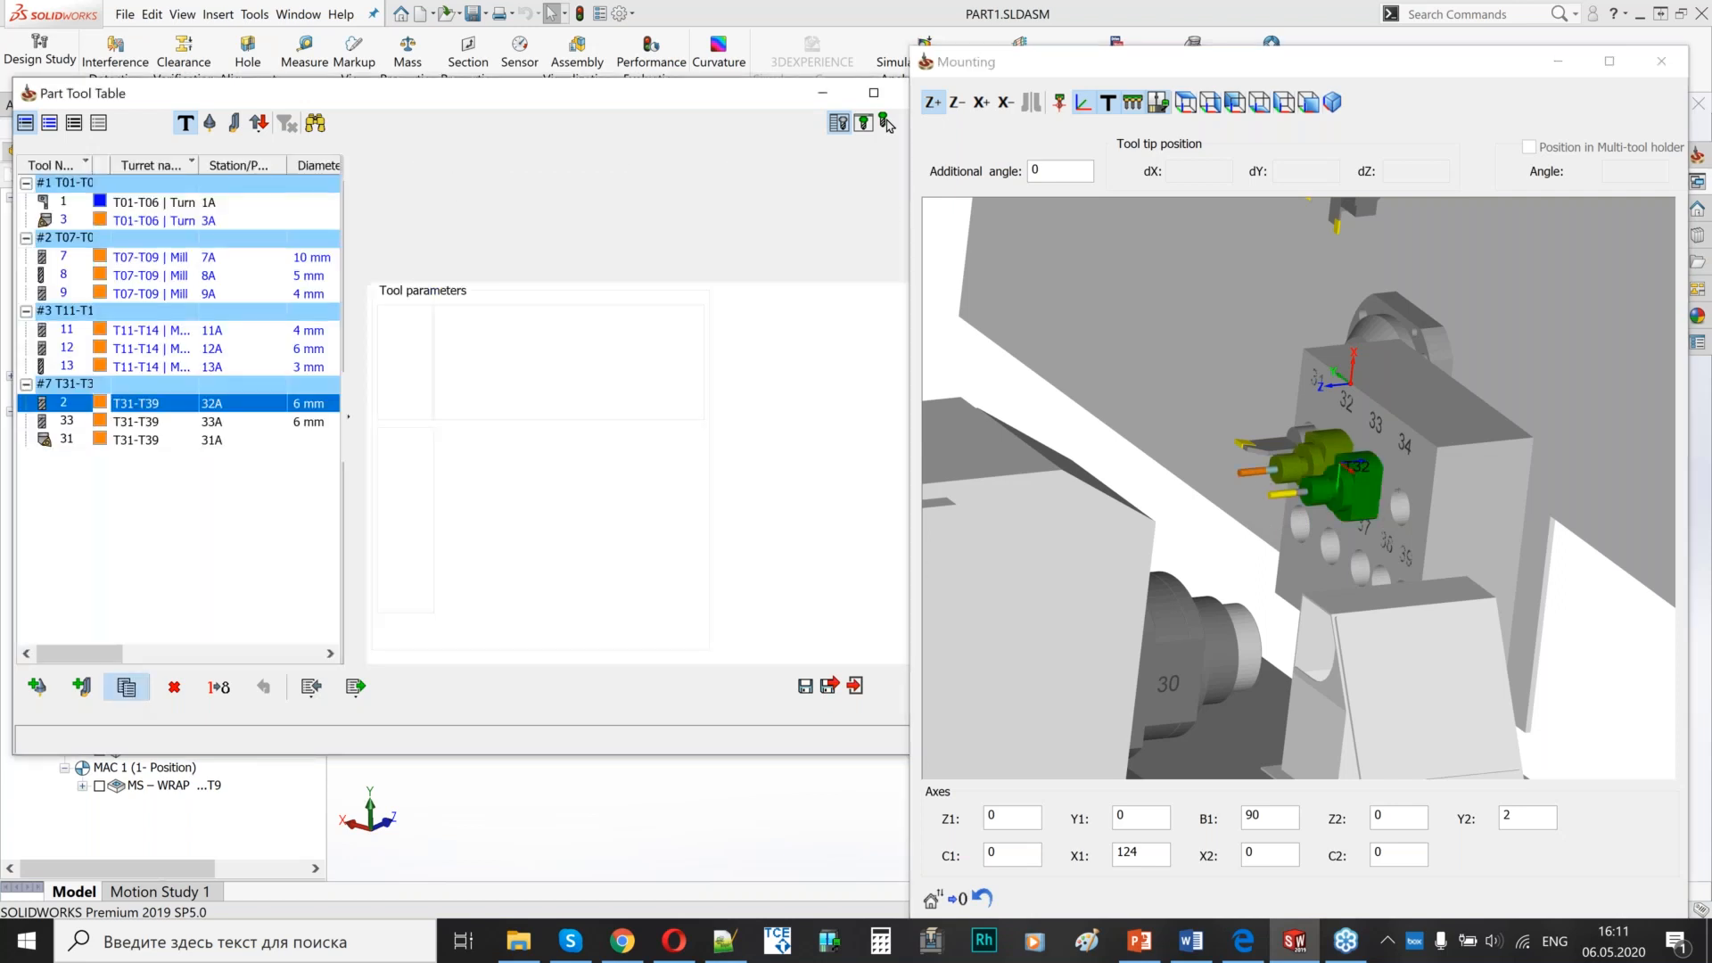
pyautogui.rightClick(178, 408)
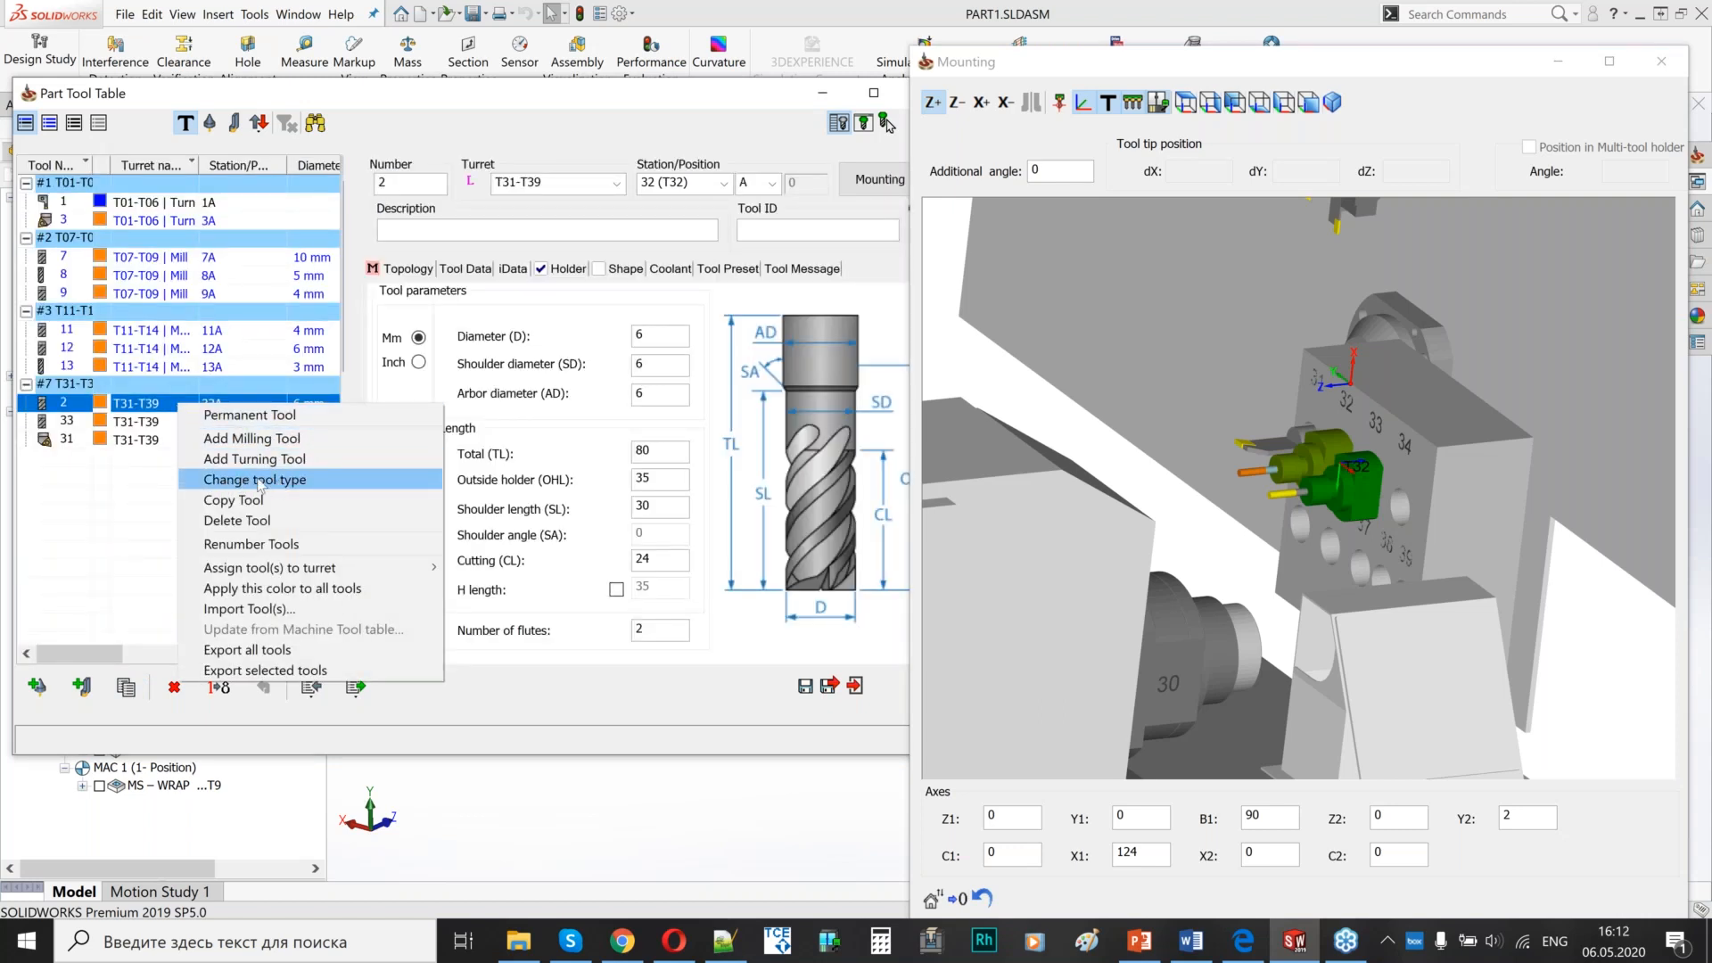
pyautogui.click(250, 480)
pyautogui.click(517, 392)
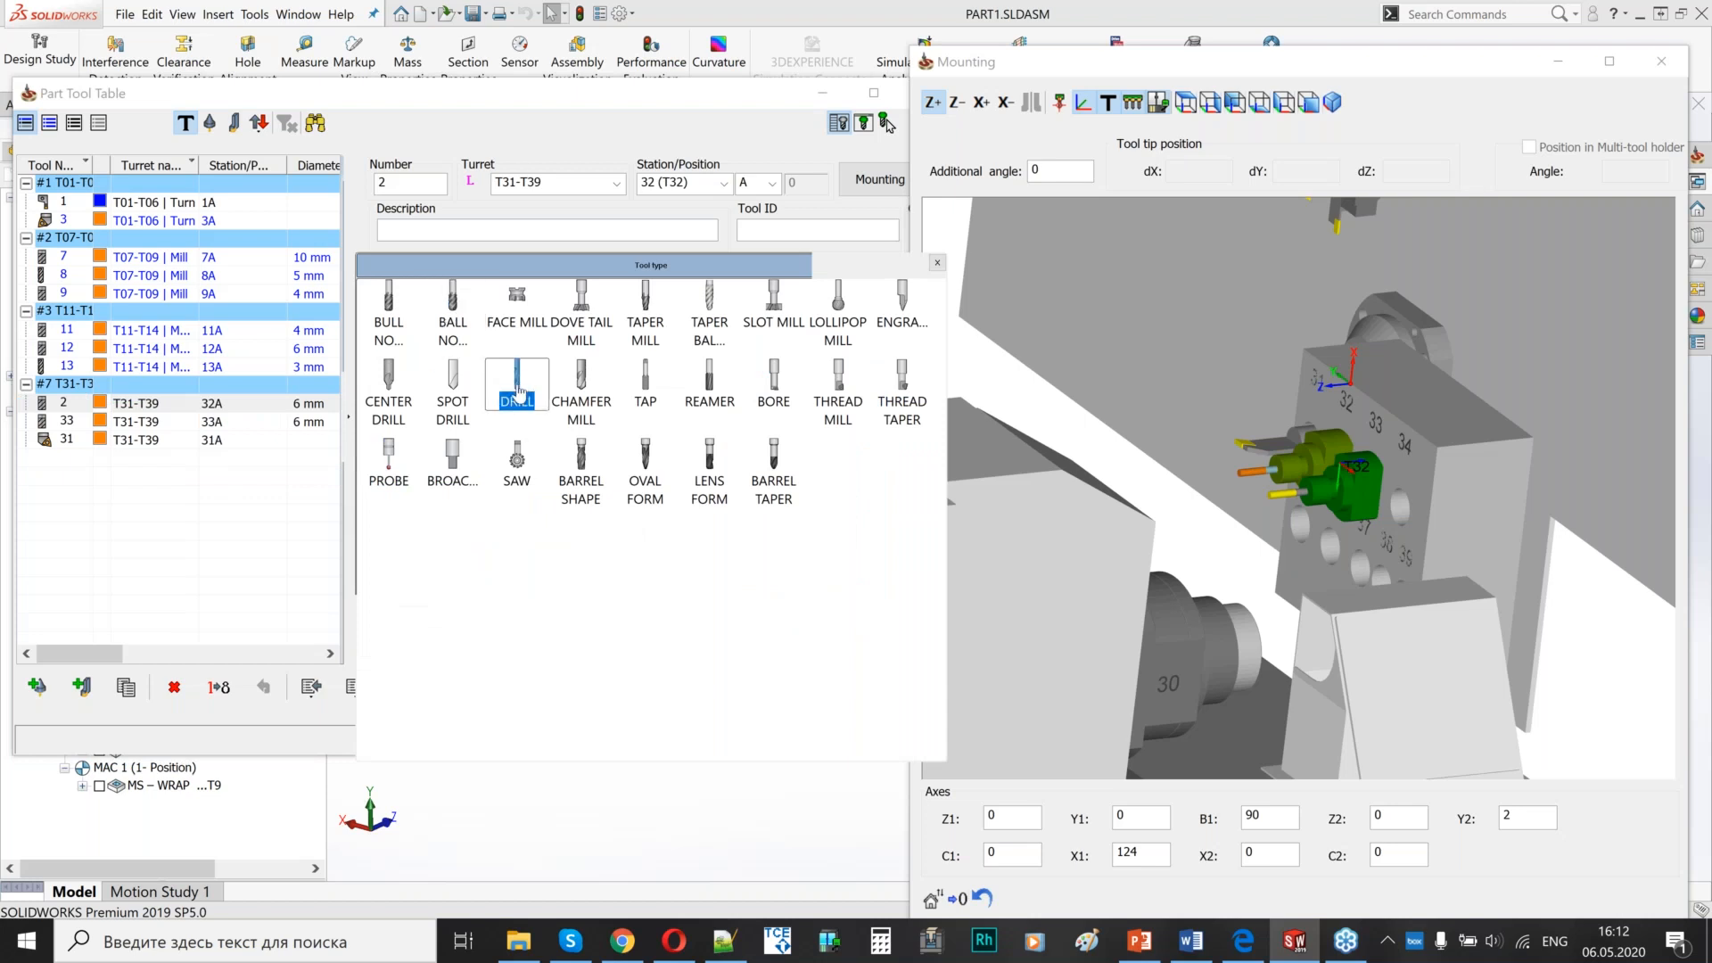
pyautogui.click(520, 416)
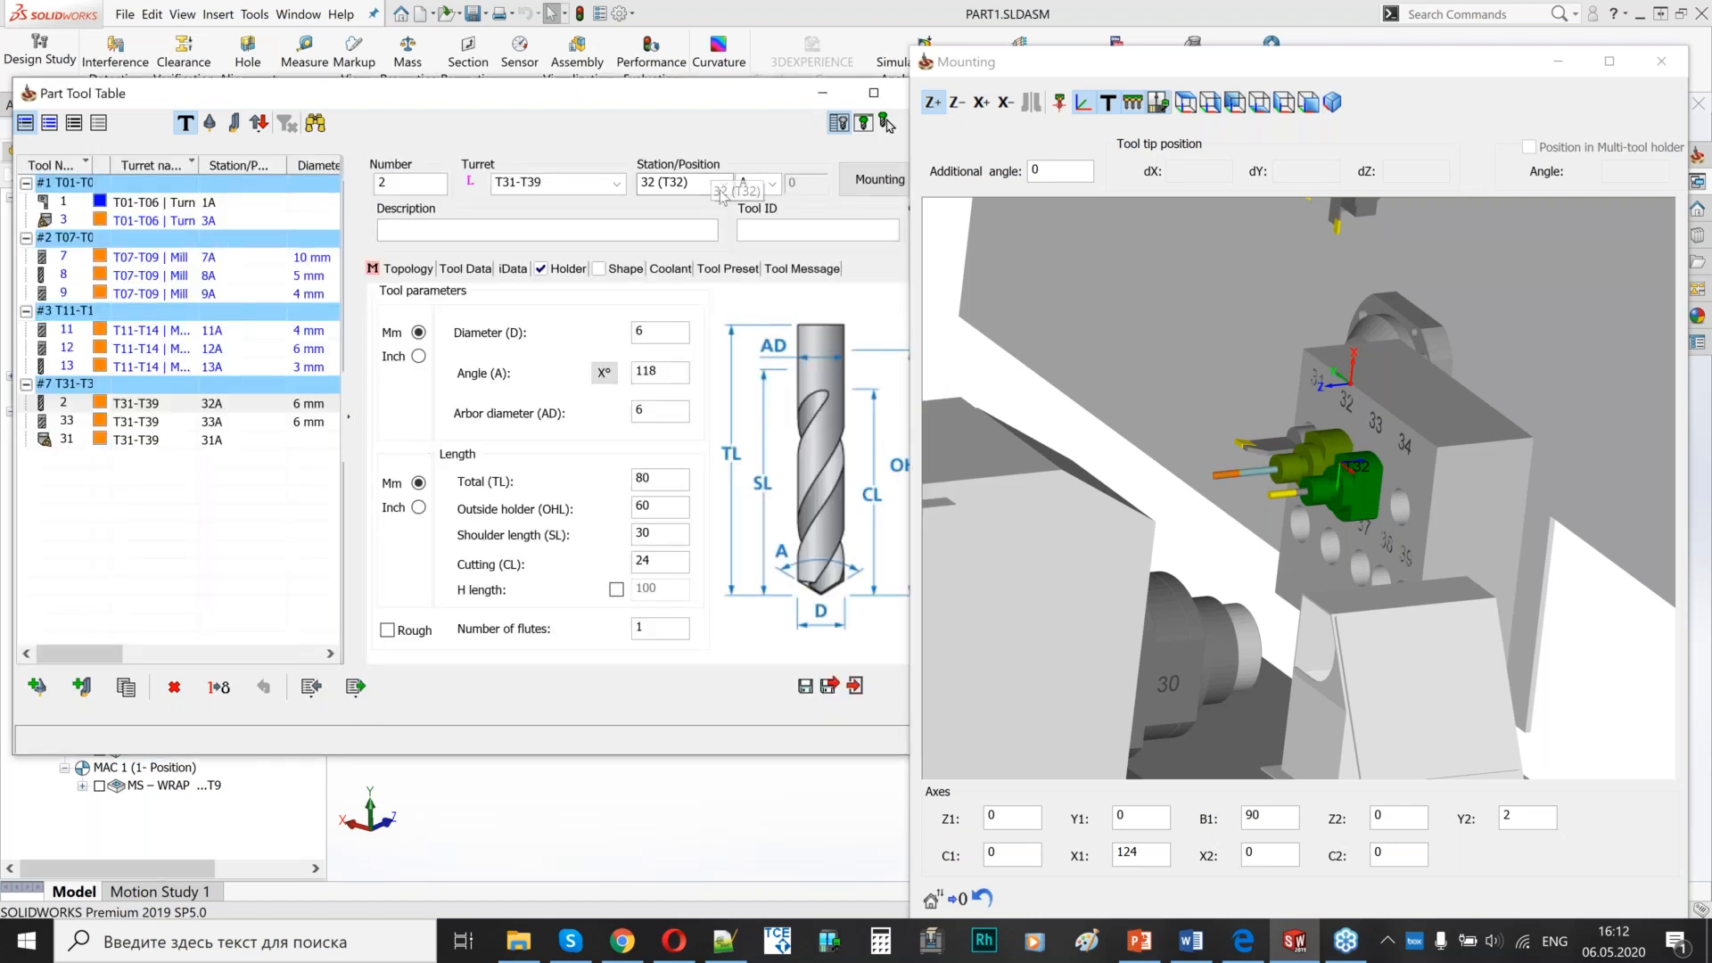
pyautogui.click(1245, 446)
pyautogui.scroll(3, 1230, 401)
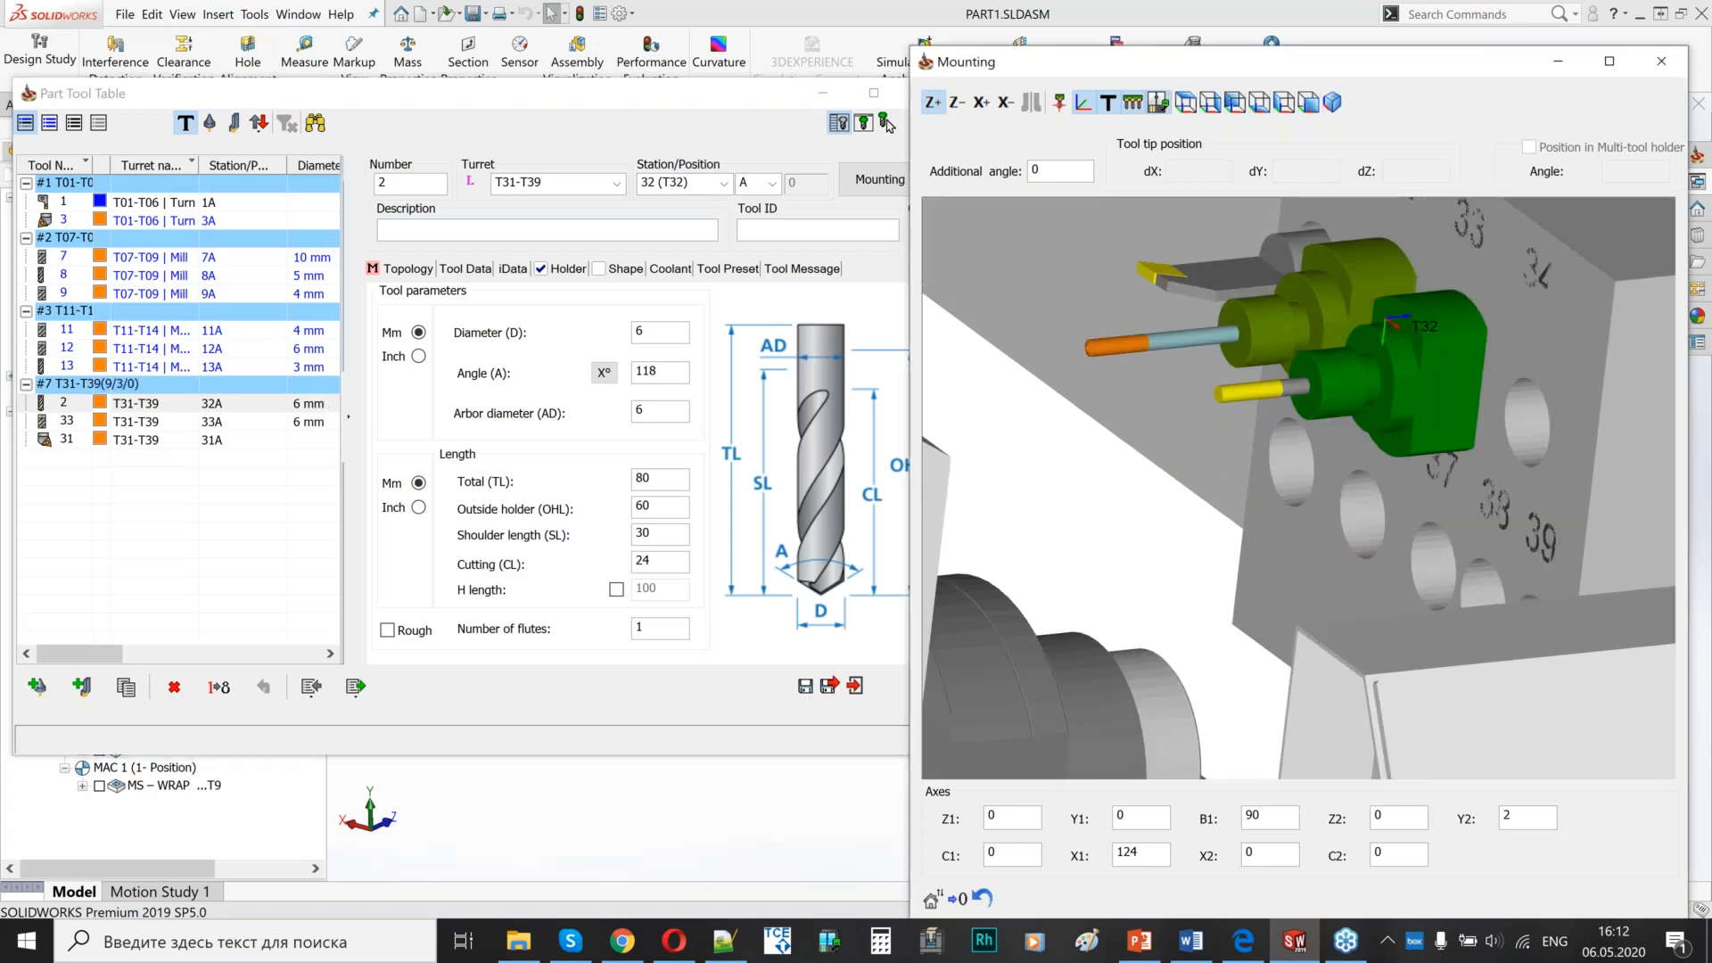
# - Mount the copied drill on station 36 (T36) and change its tool number to 36
pyautogui.click(723, 184)
pyautogui.click(682, 277)
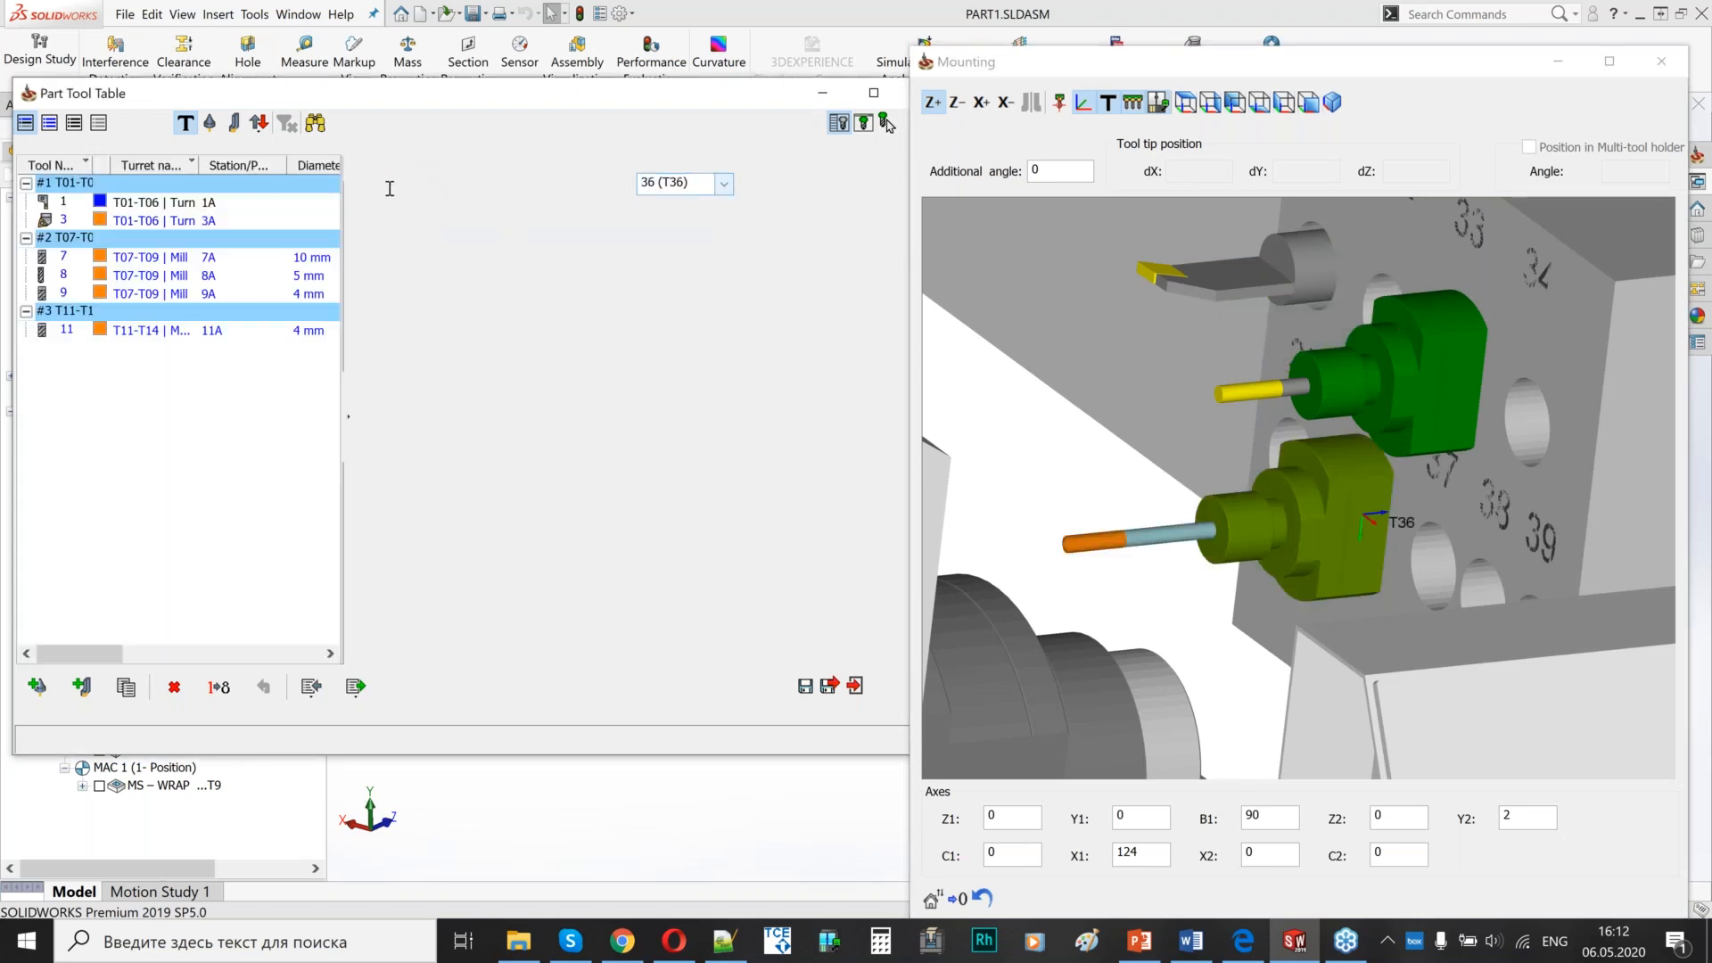
pyautogui.write('36')
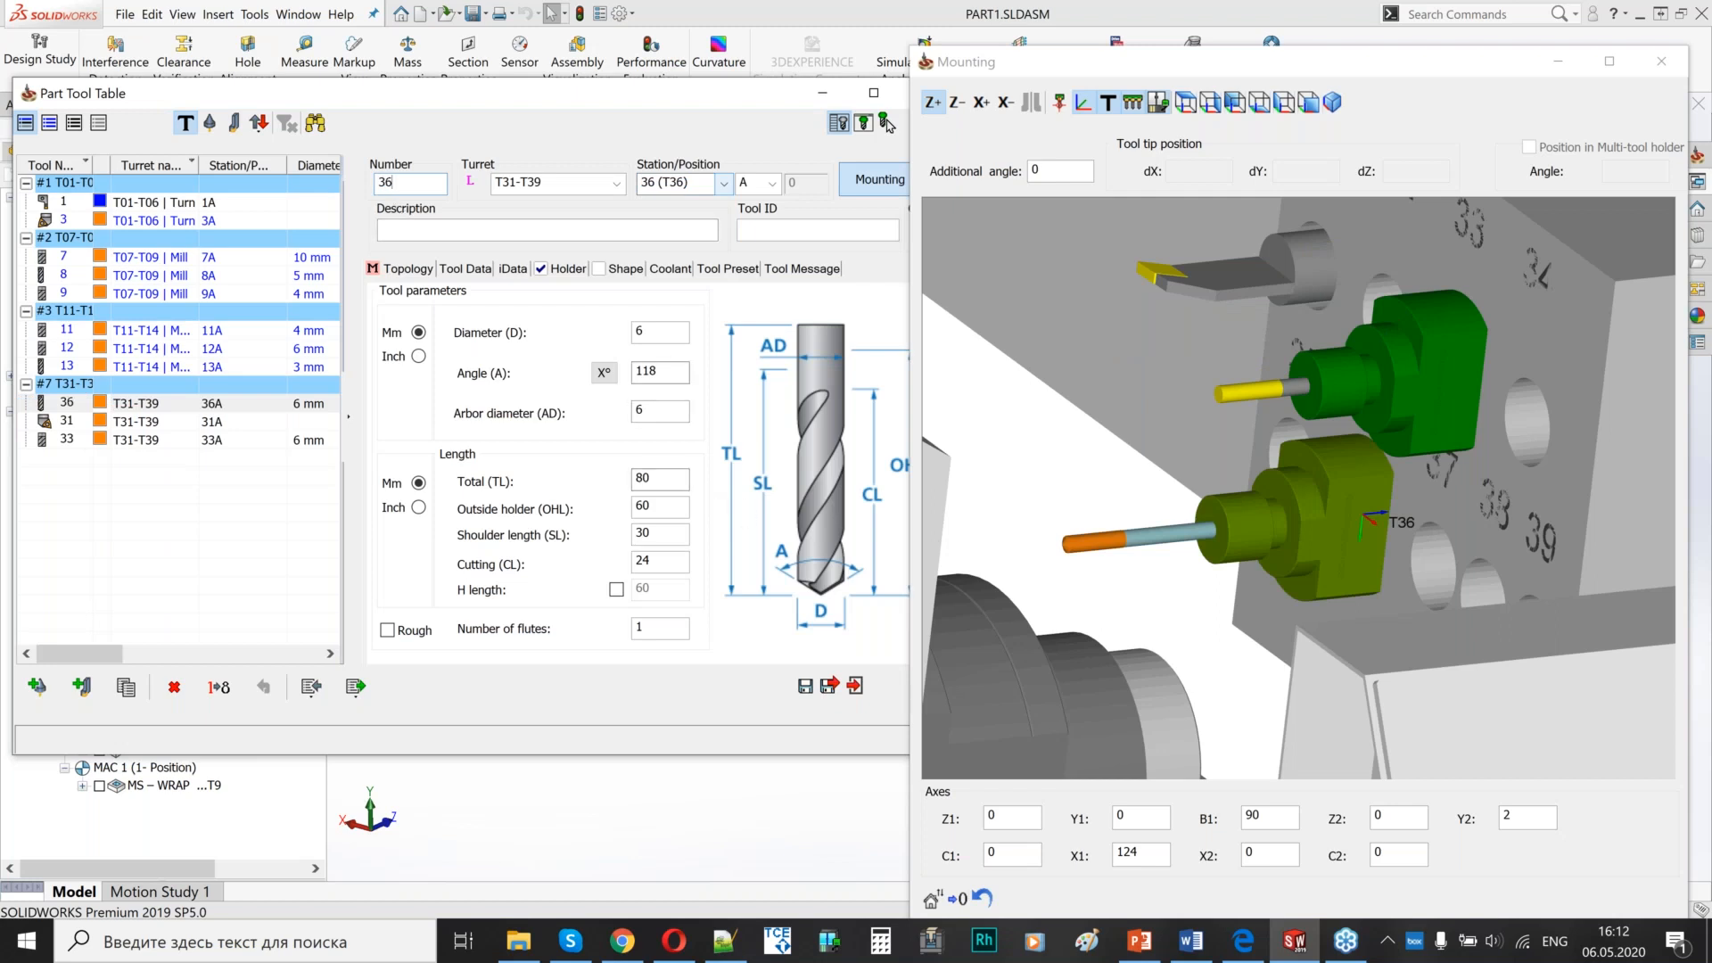
# - Set the diameter of drill 36 to 5 mm by picking the hole in the part's front face
pyautogui.moveTo(1338, 62); pyautogui.dragTo(627, 433)
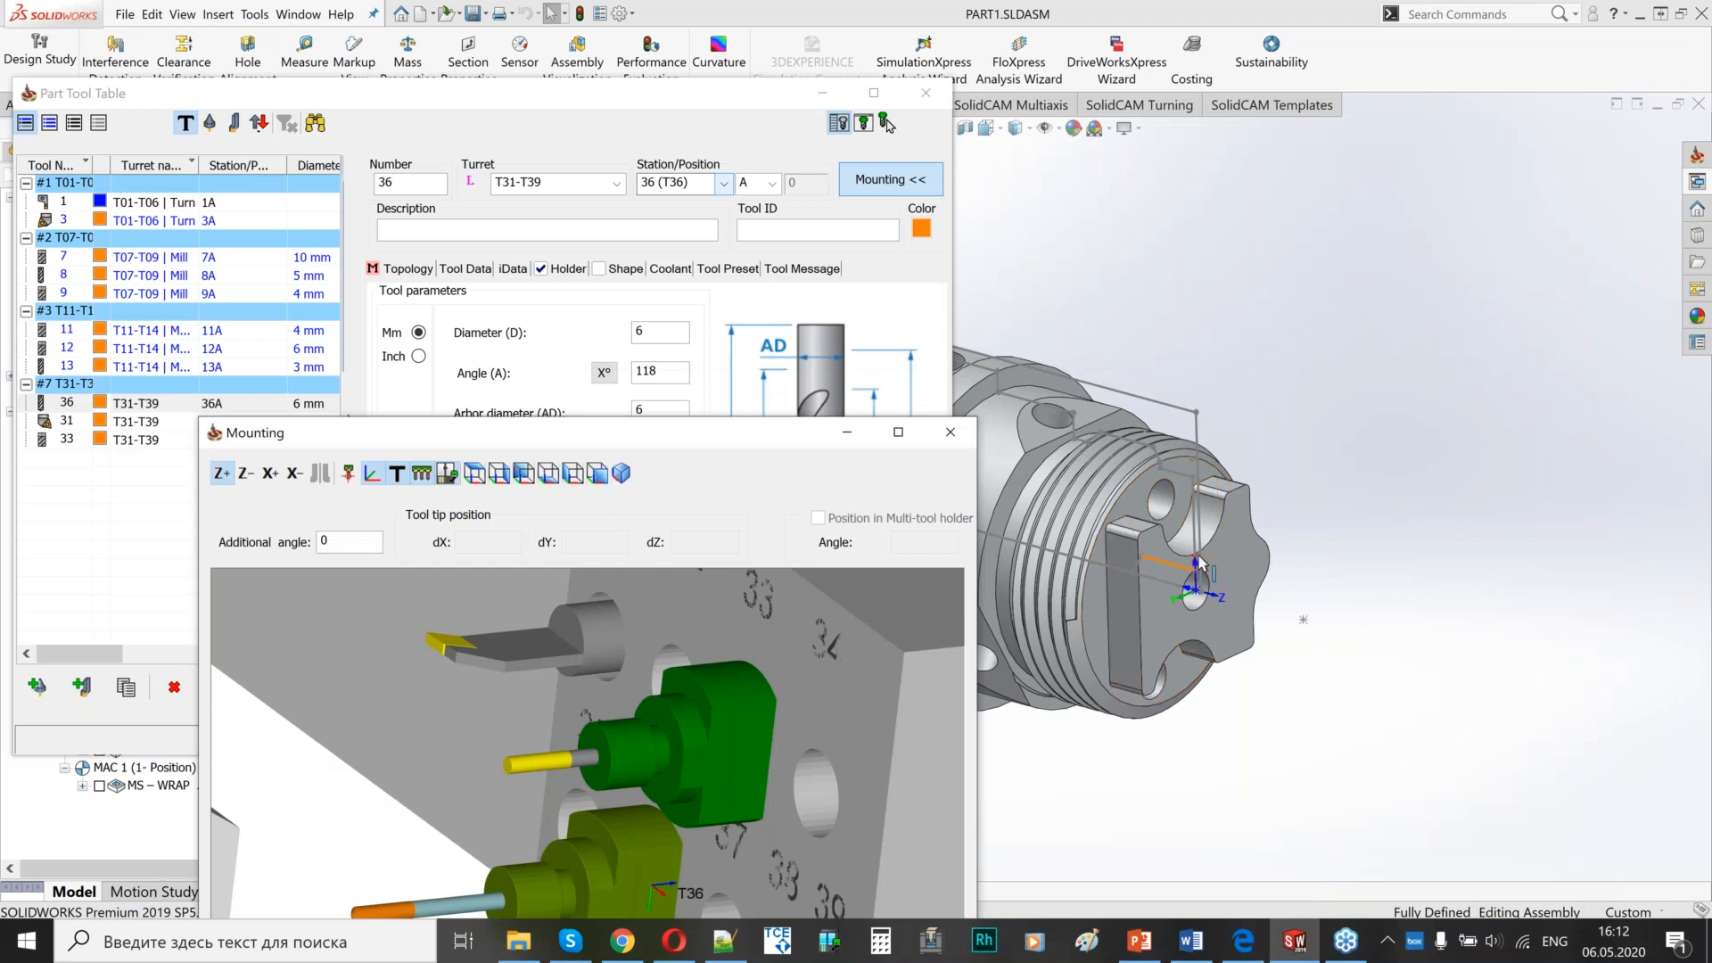
pyautogui.click(1159, 532)
pyautogui.keyDown('ctrl'); pyautogui.moveTo(1338, 539); pyautogui.dragTo(1563, 527, button='middle'); pyautogui.keyUp('ctrl')
pyautogui.moveTo(1266, 571); pyautogui.dragTo(1422, 642, button='middle')
pyautogui.moveTo(590, 434); pyautogui.dragTo(445, 466)
pyautogui.click(669, 337)
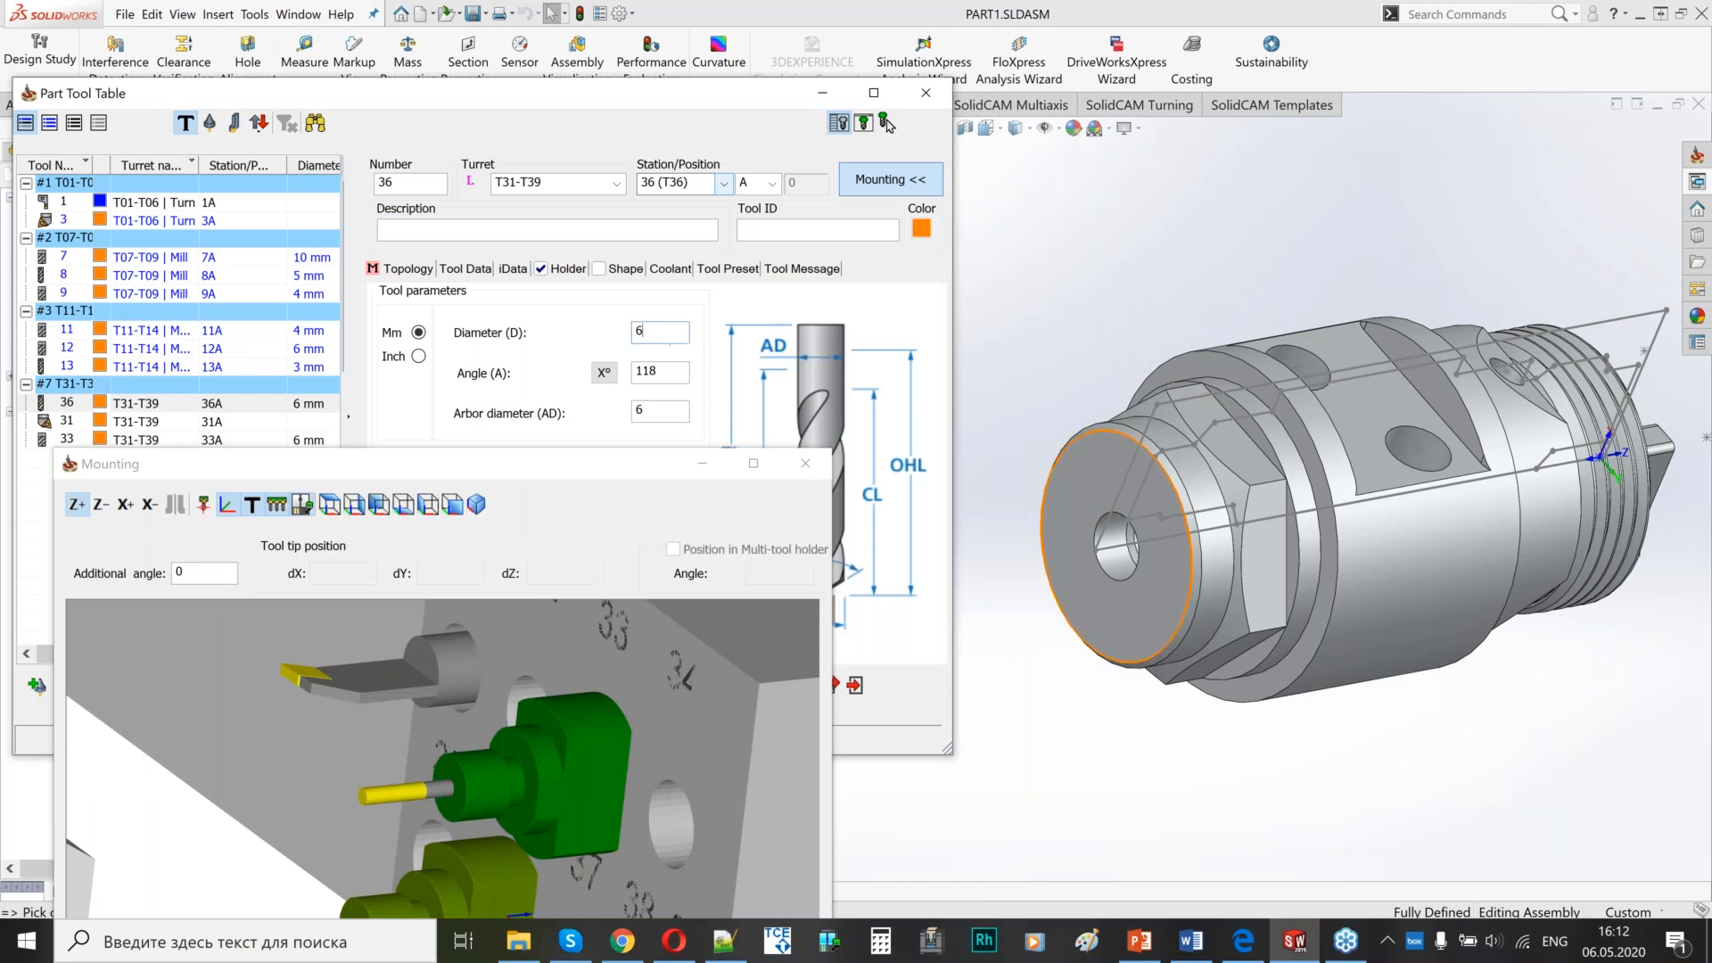
pyautogui.scroll(-5, 1133, 567)
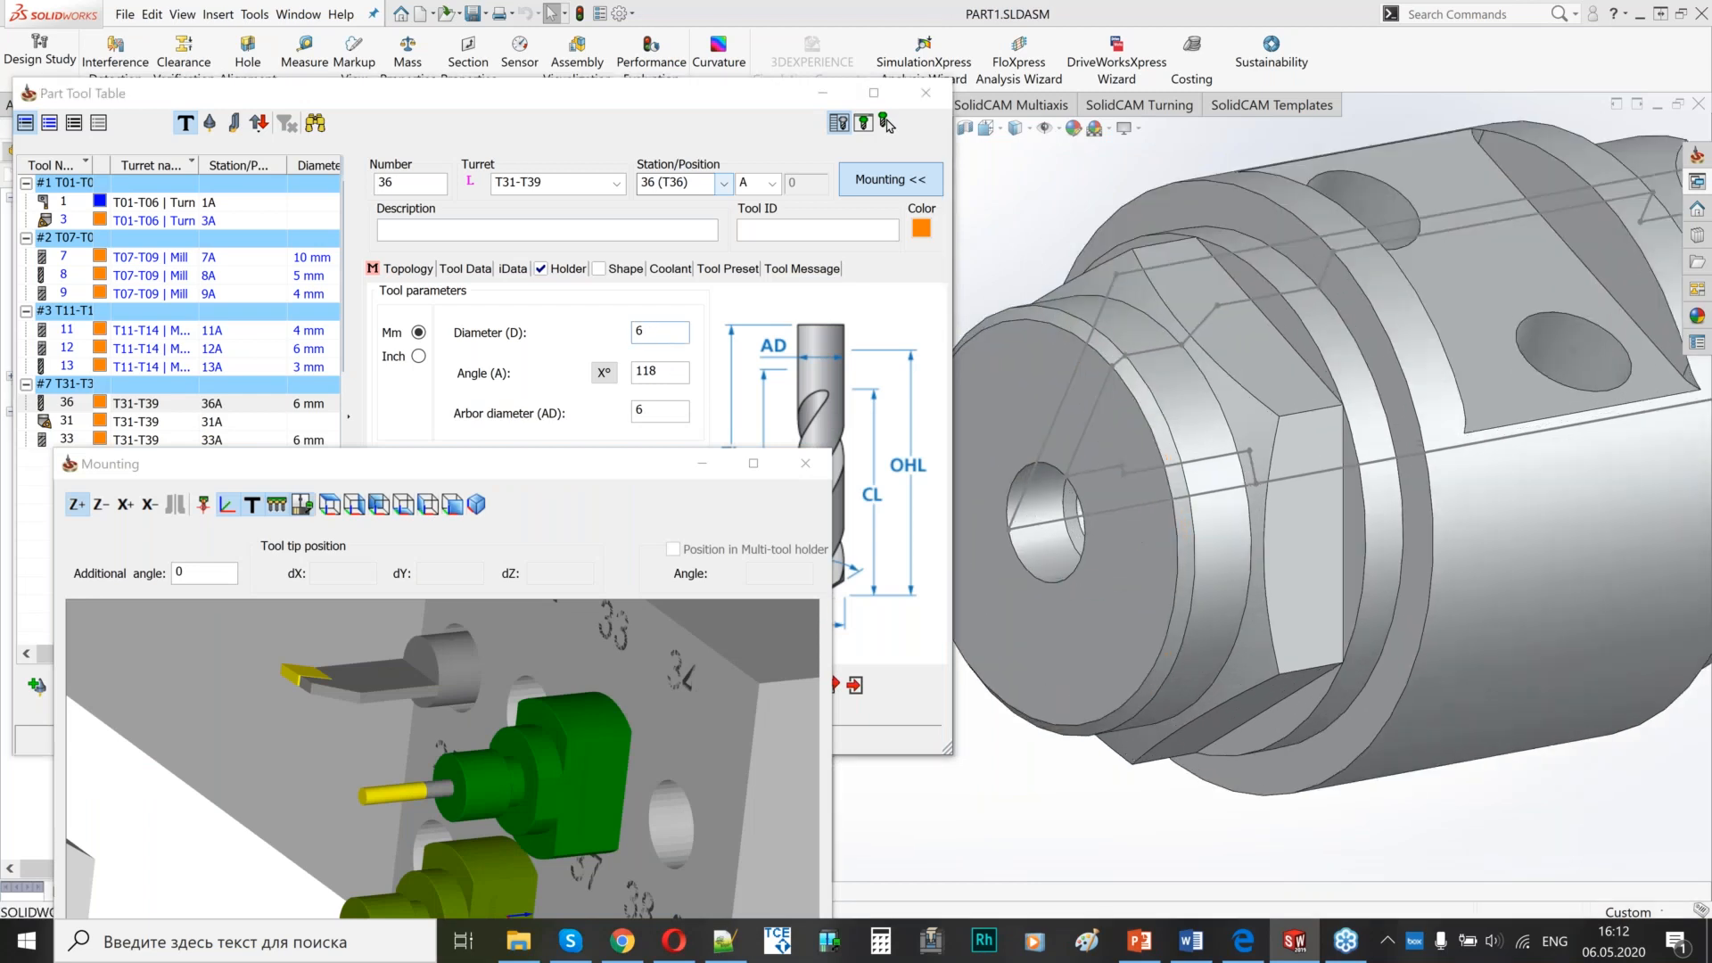
pyautogui.click(1044, 520)
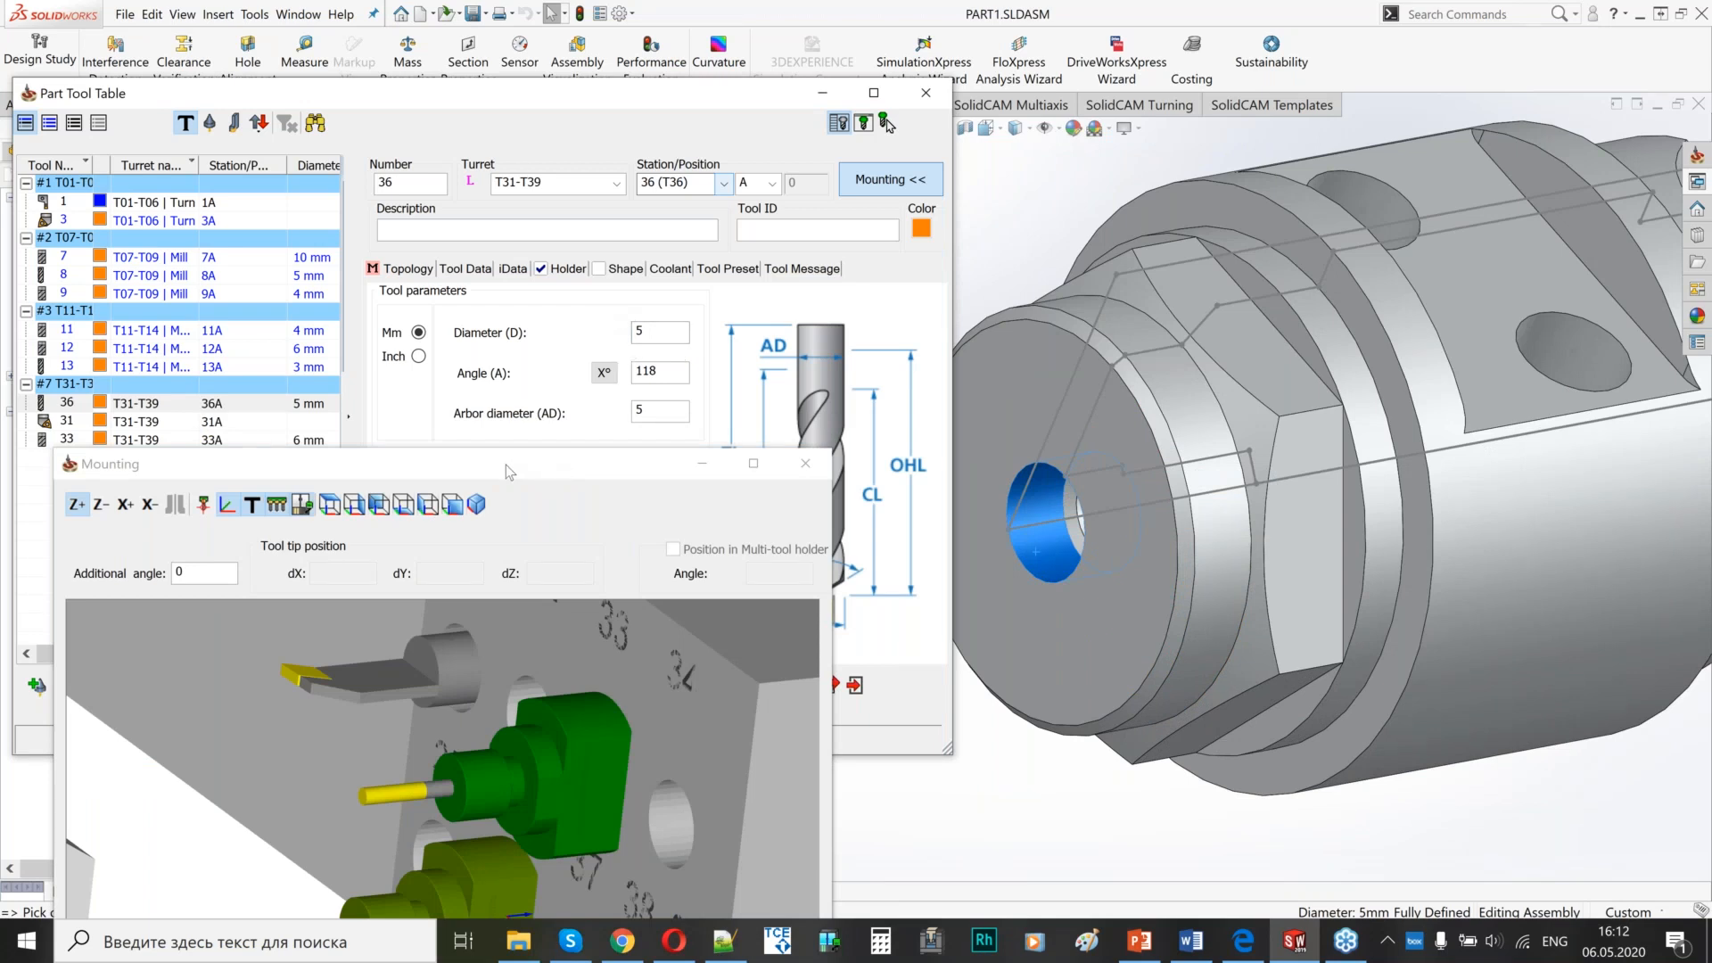
pyautogui.moveTo(505, 463); pyautogui.dragTo(1339, 144)
pyautogui.moveTo(1126, 143); pyautogui.dragTo(1118, 98)
pyautogui.scroll(3, 1265, 522)
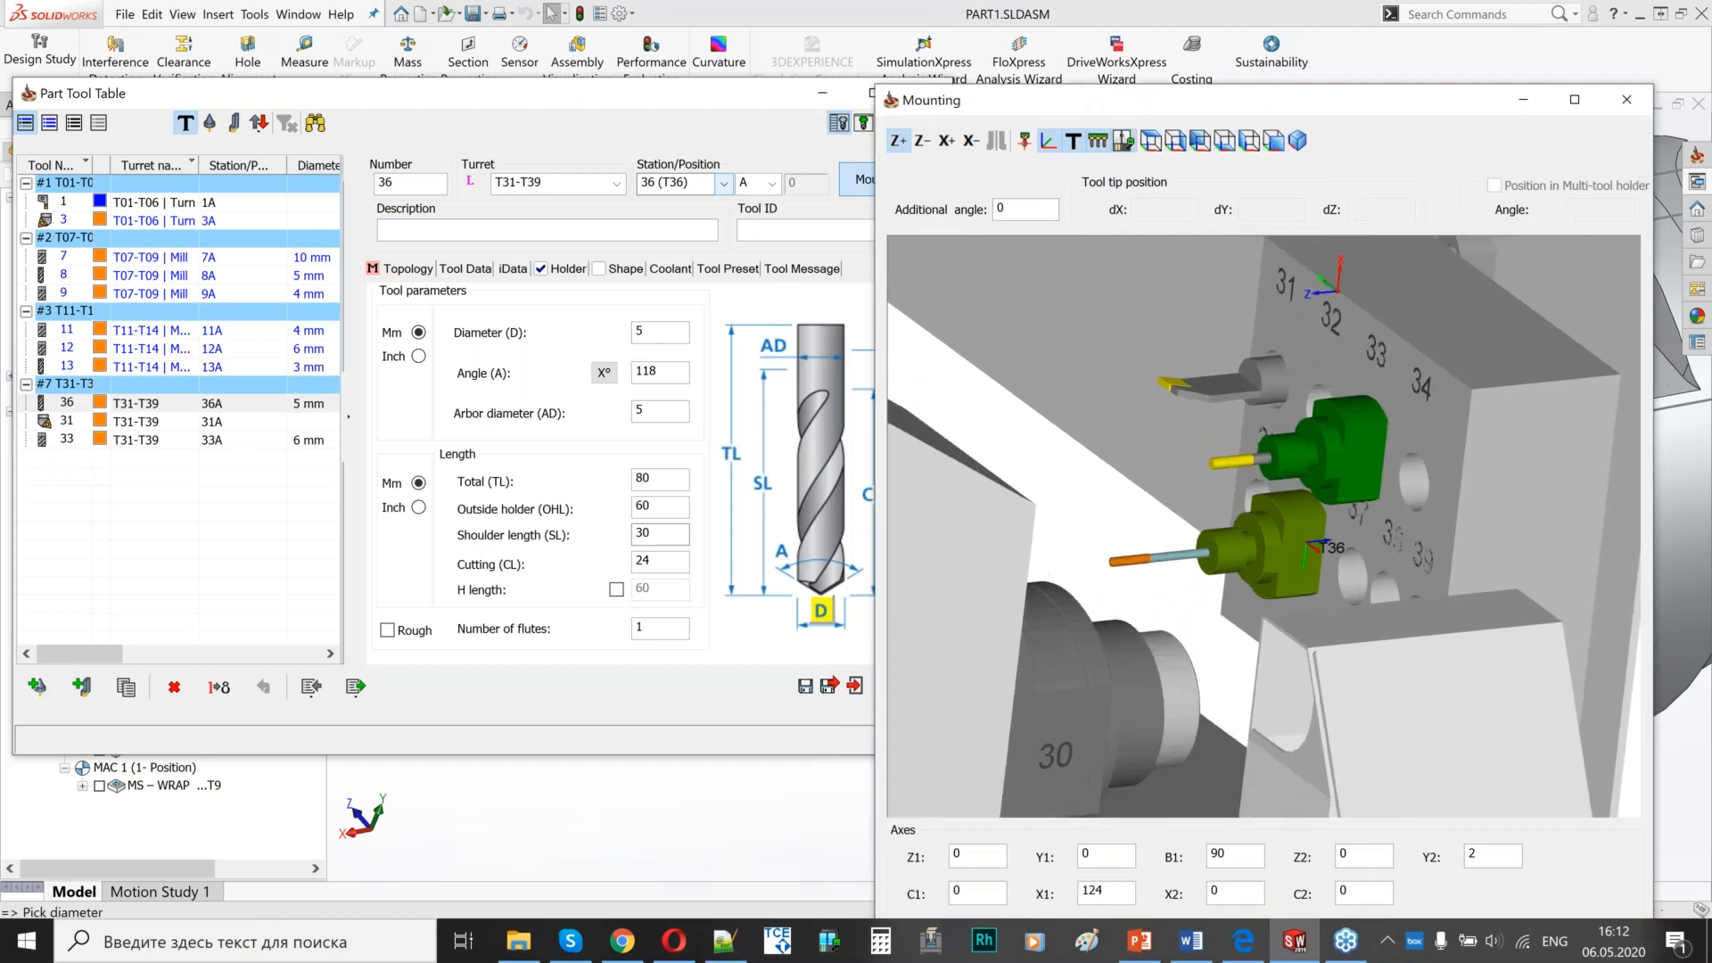
# - Set the outside holder length of drill 36 to 35 mm
pyautogui.doubleClick(644, 508)
pyautogui.write('35')
pyautogui.click(680, 537)
pyautogui.moveTo(1305, 546); pyautogui.dragTo(1196, 546, button='middle')
pyautogui.scroll(-1, 1256, 549)
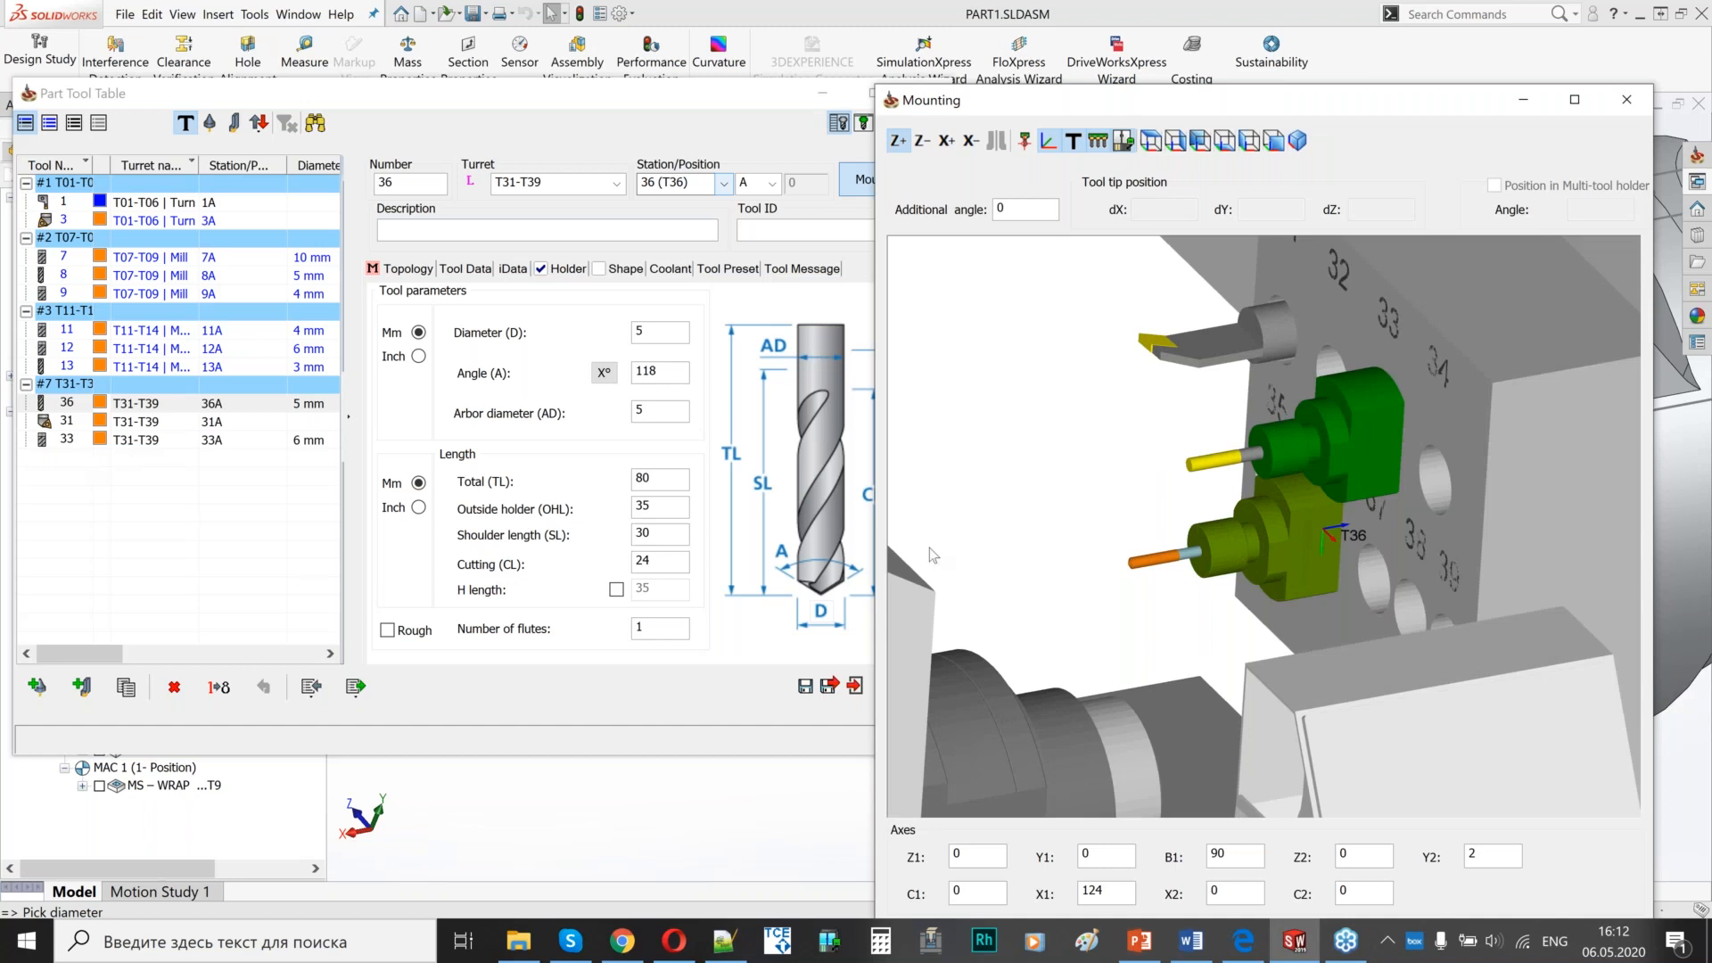
# - Examine the diameters of the stepped hole in the part's front face
pyautogui.moveTo(1239, 100); pyautogui.dragTo(1163, 123)
pyautogui.moveTo(762, 226); pyautogui.dragTo(348, 192)
pyautogui.scroll(-1, 1206, 567)
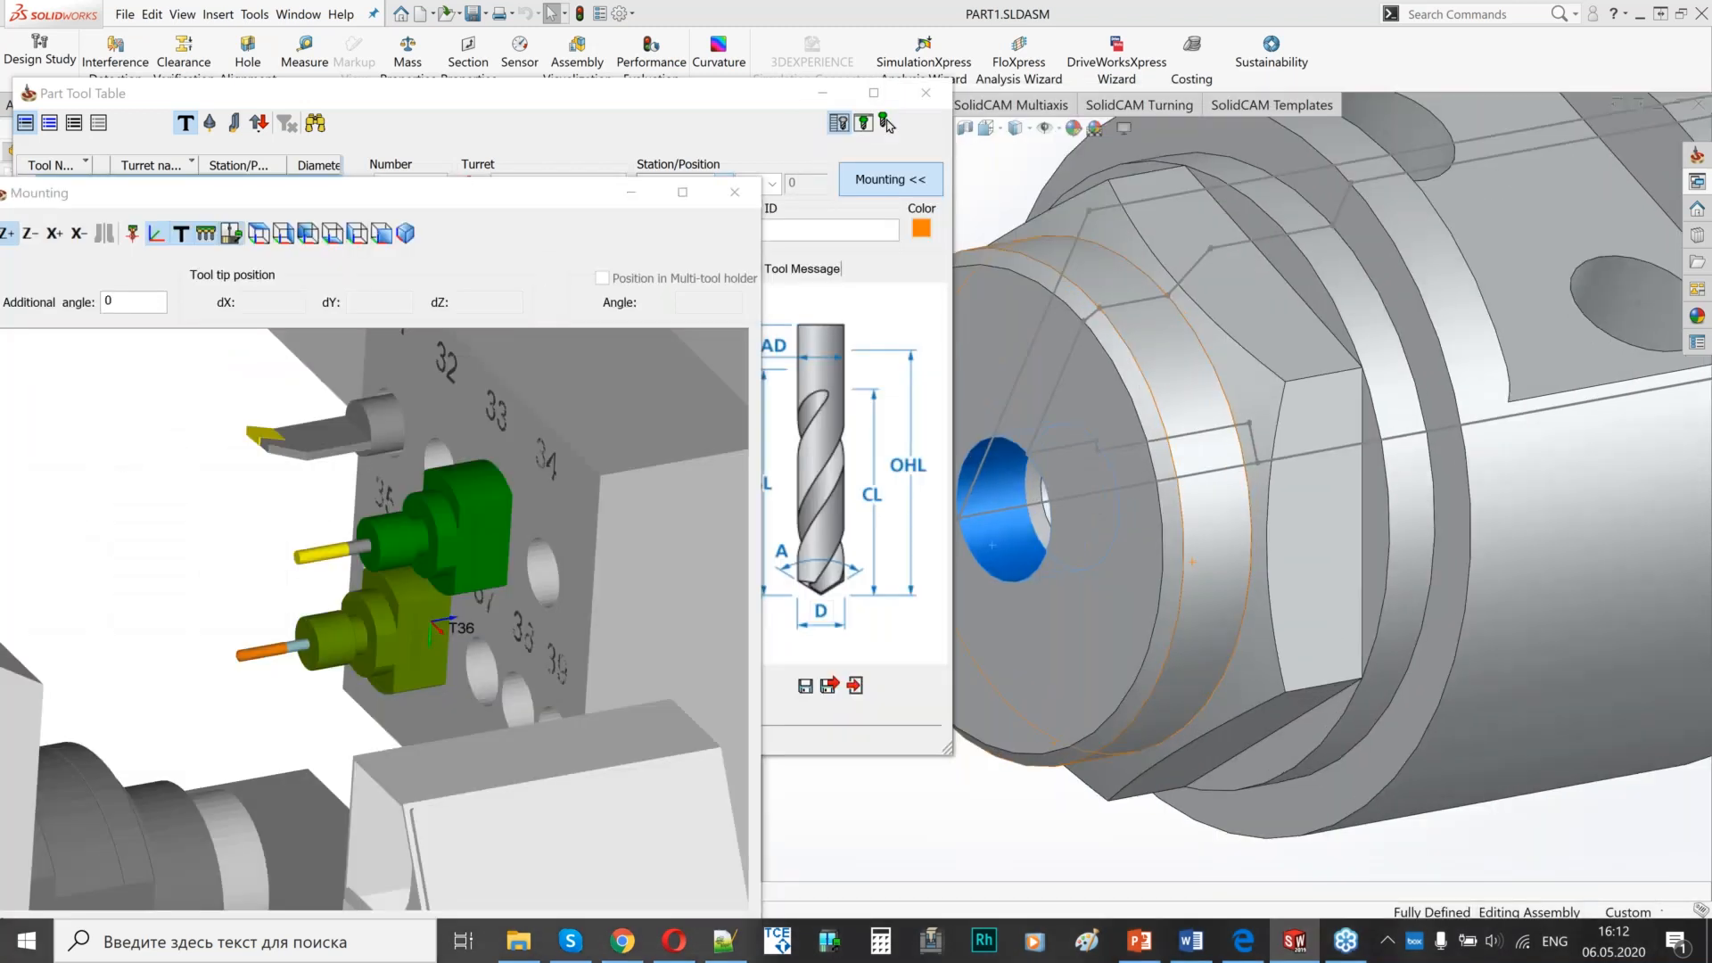
pyautogui.scroll(-3, 1031, 477)
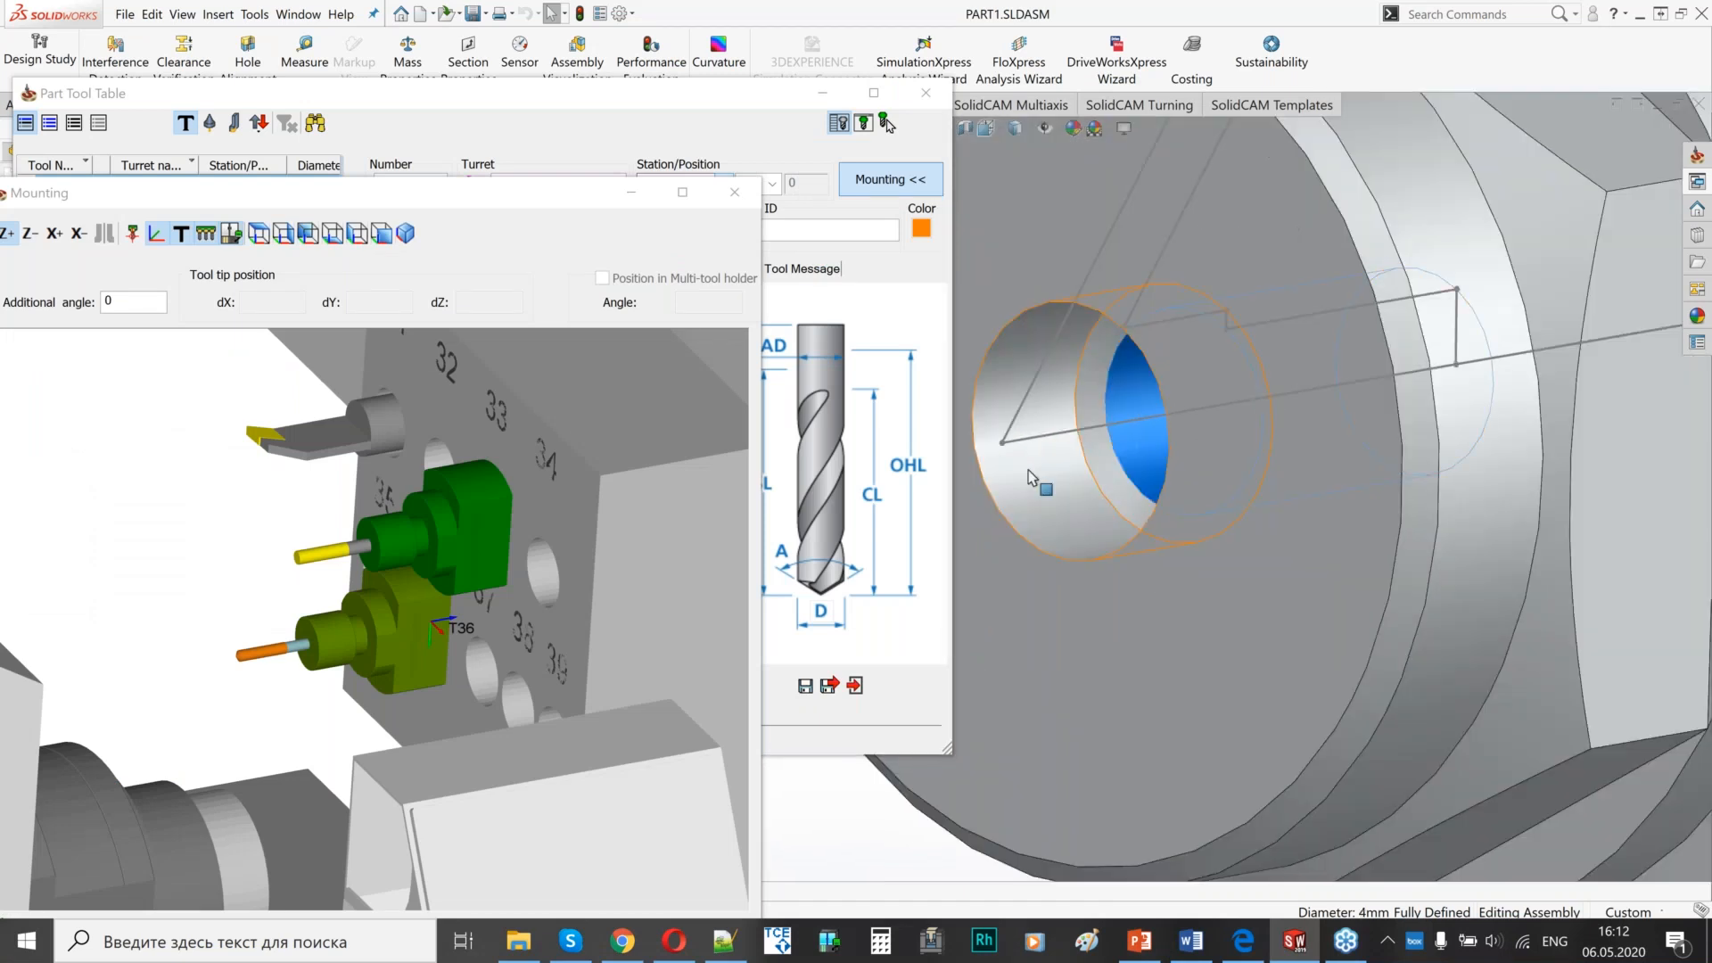
pyautogui.click(1029, 477)
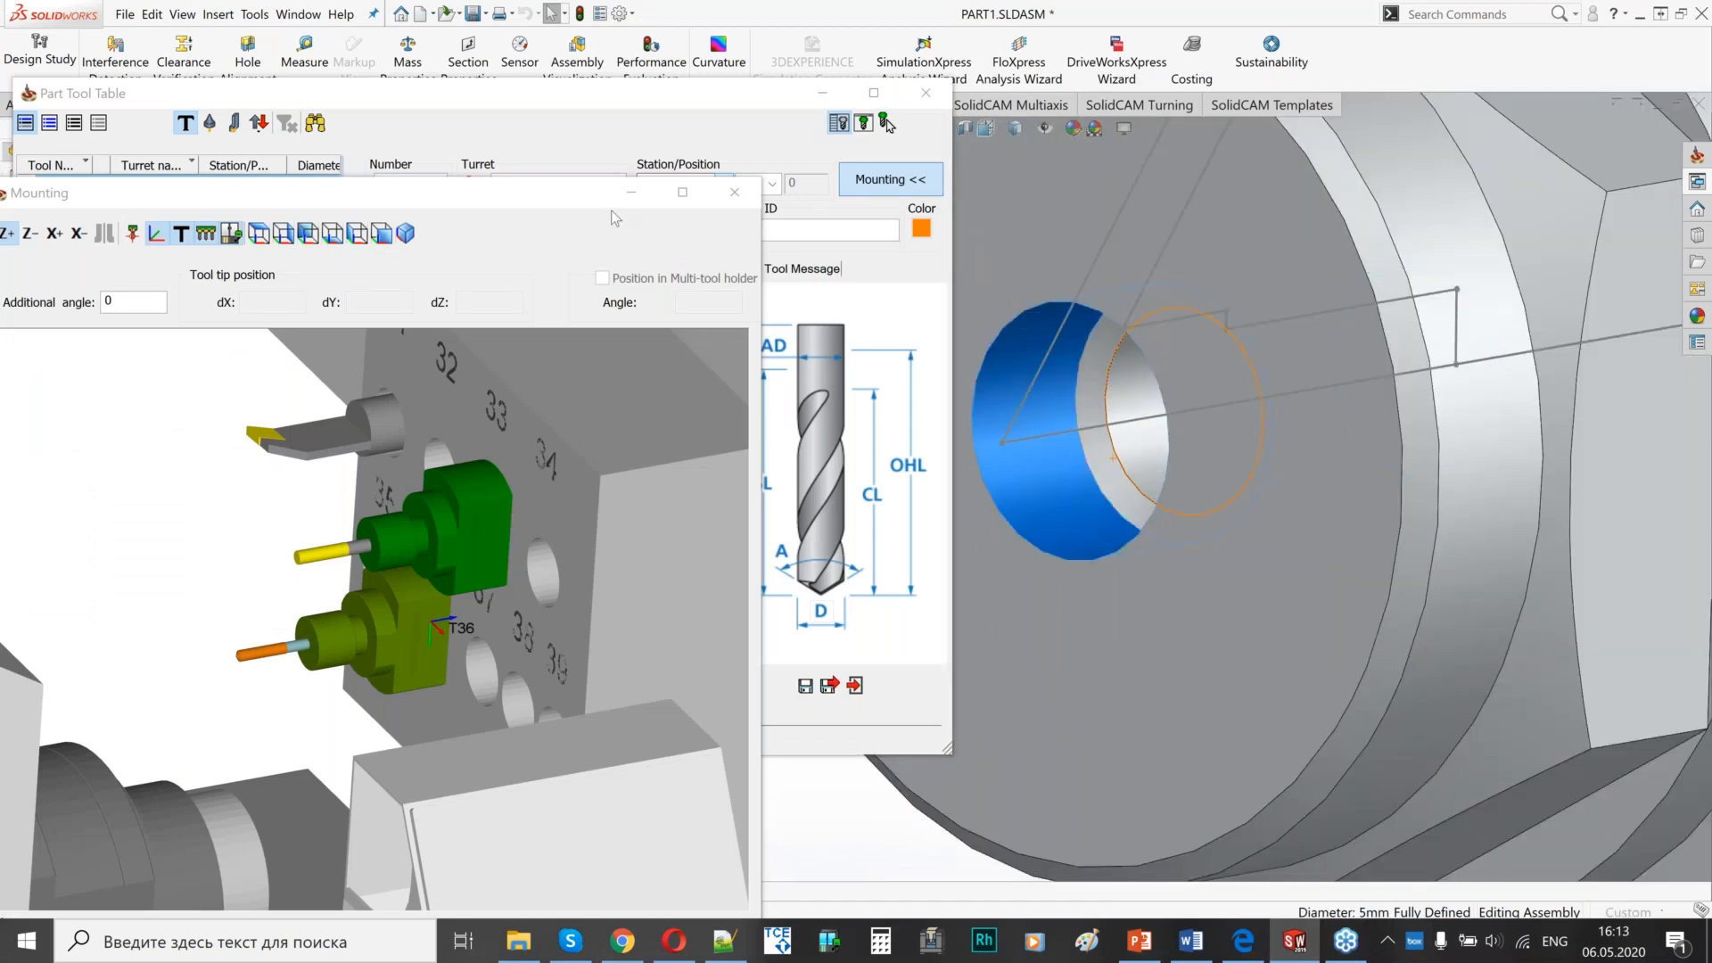
pyautogui.moveTo(575, 205); pyautogui.dragTo(1511, 105)
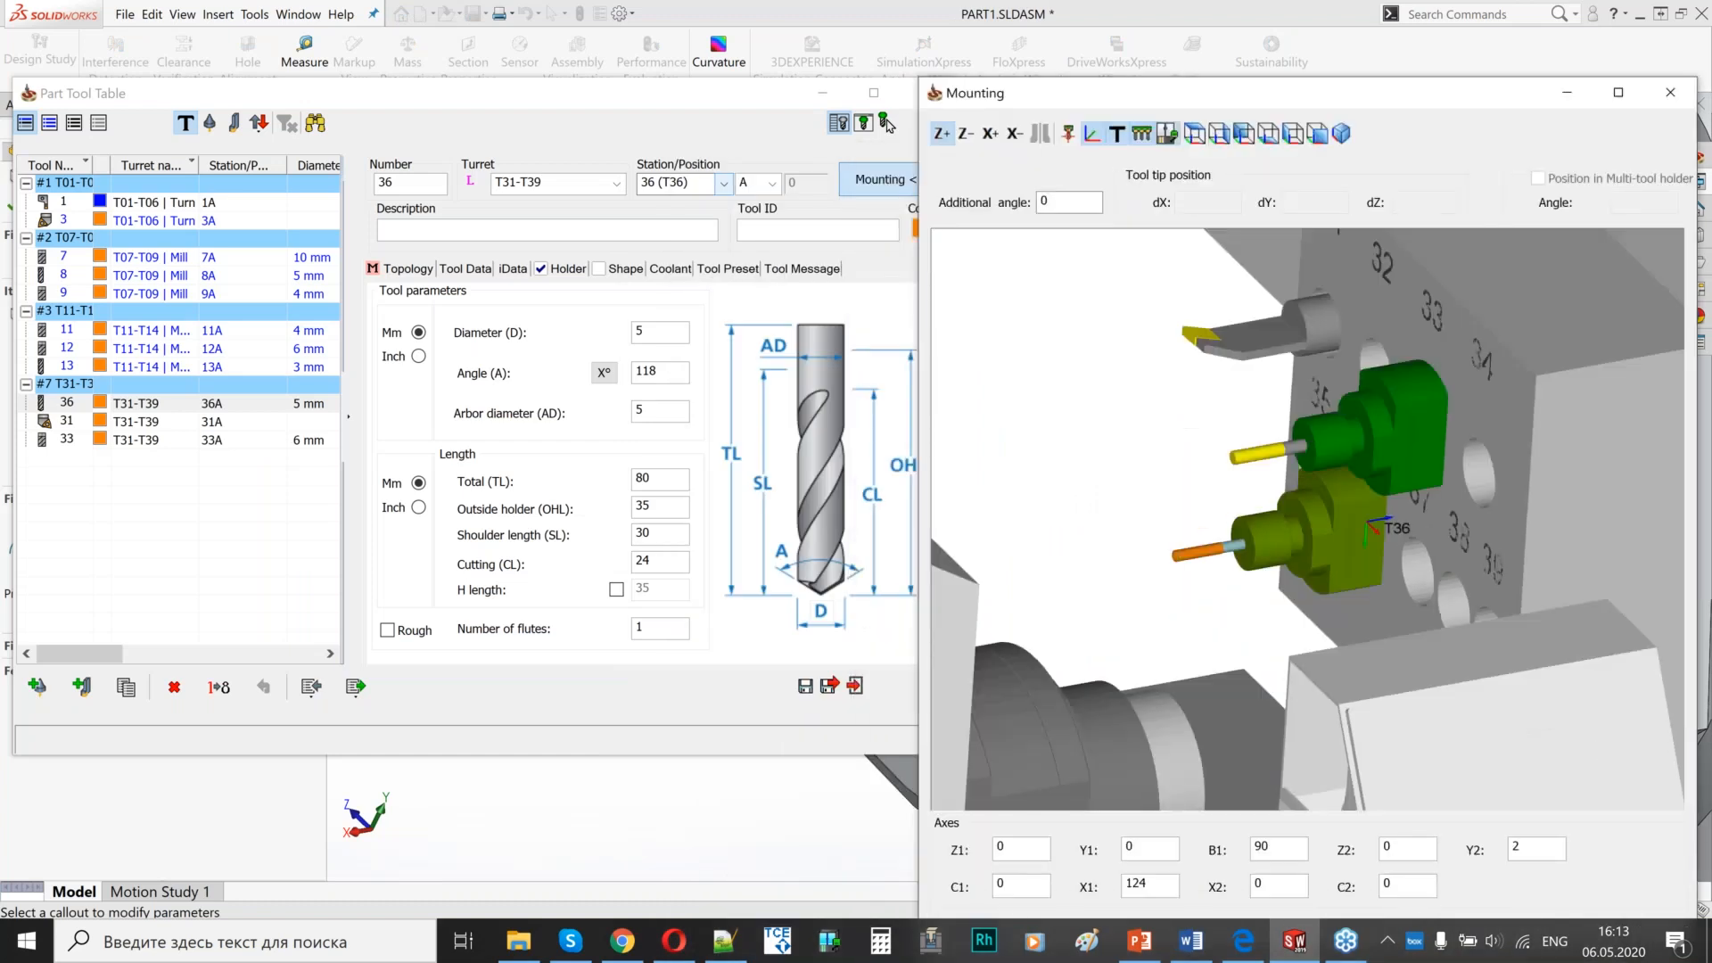
# - Copy drill 36 and mount the copy on station 38 (T38)
pyautogui.click(126, 687)
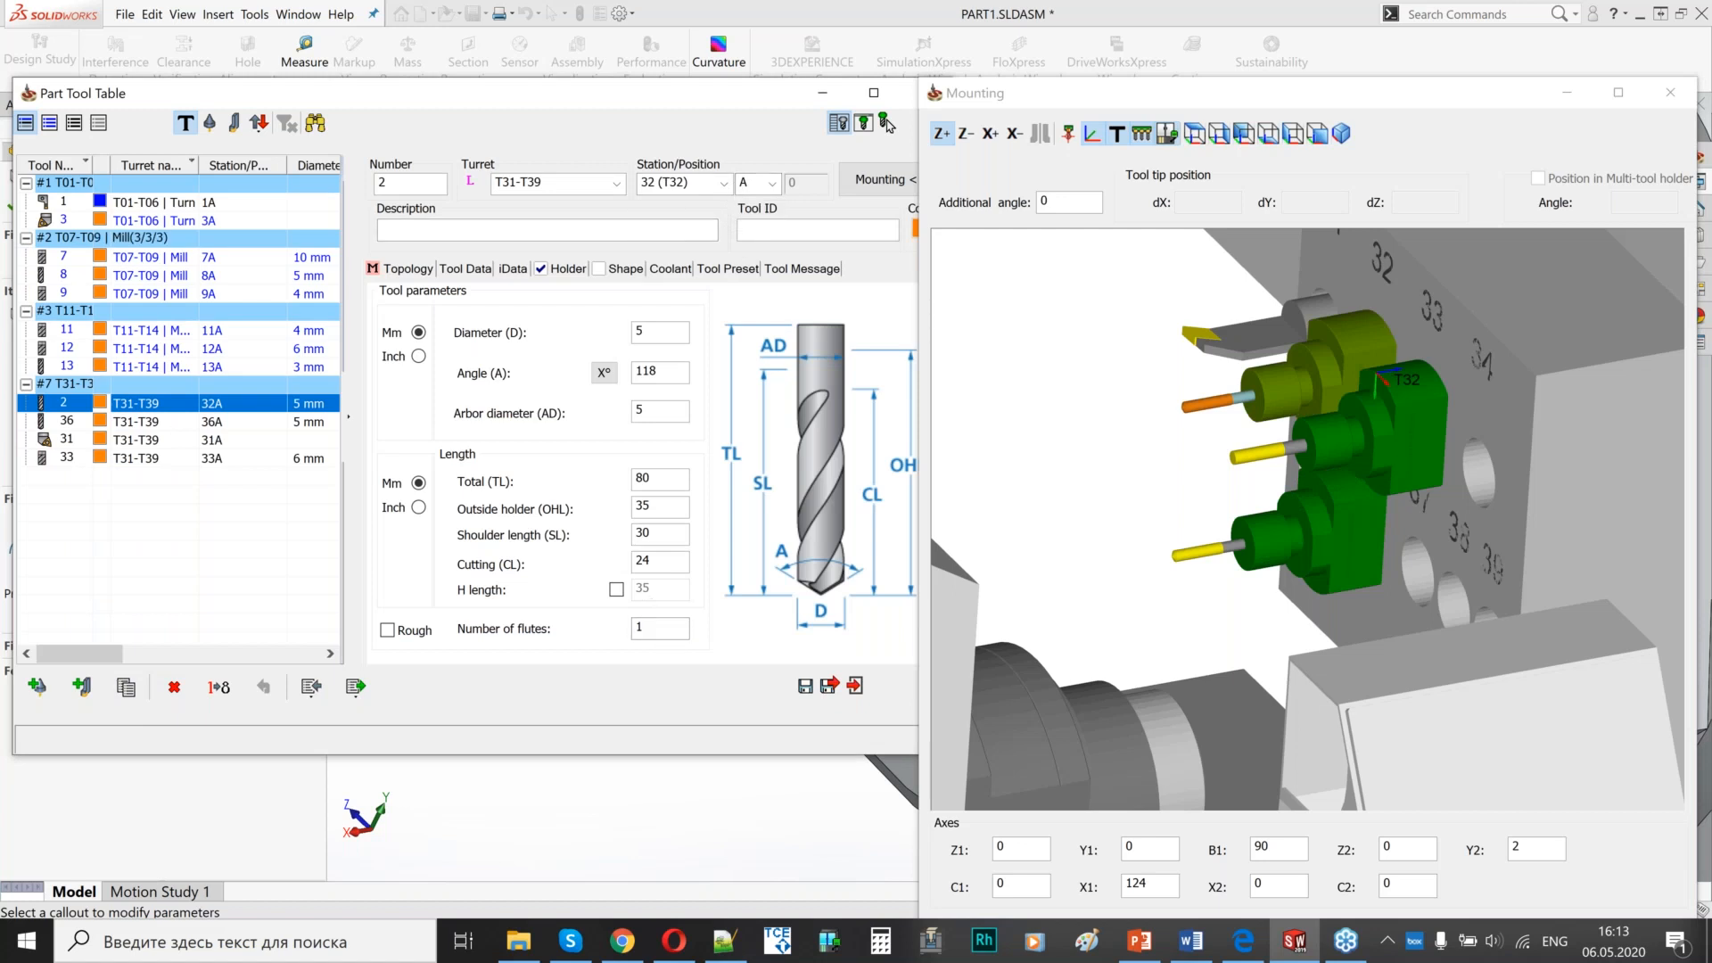
pyautogui.click(1003, 421)
pyautogui.click(723, 182)
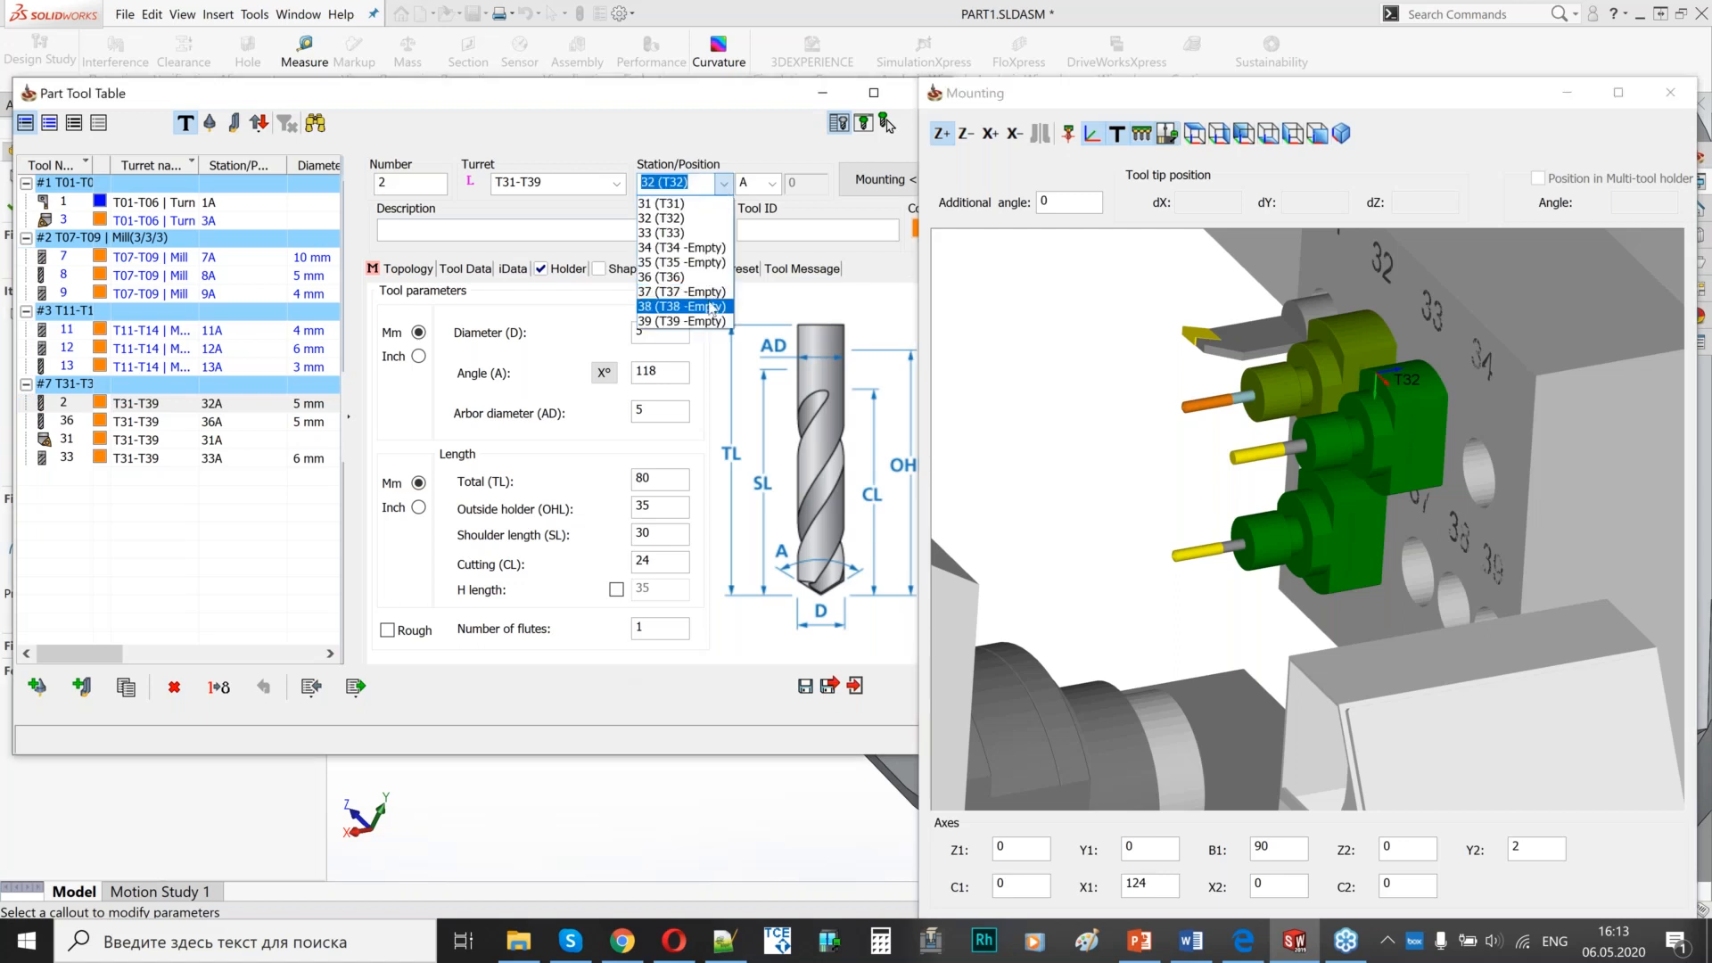
pyautogui.click(1274, 567)
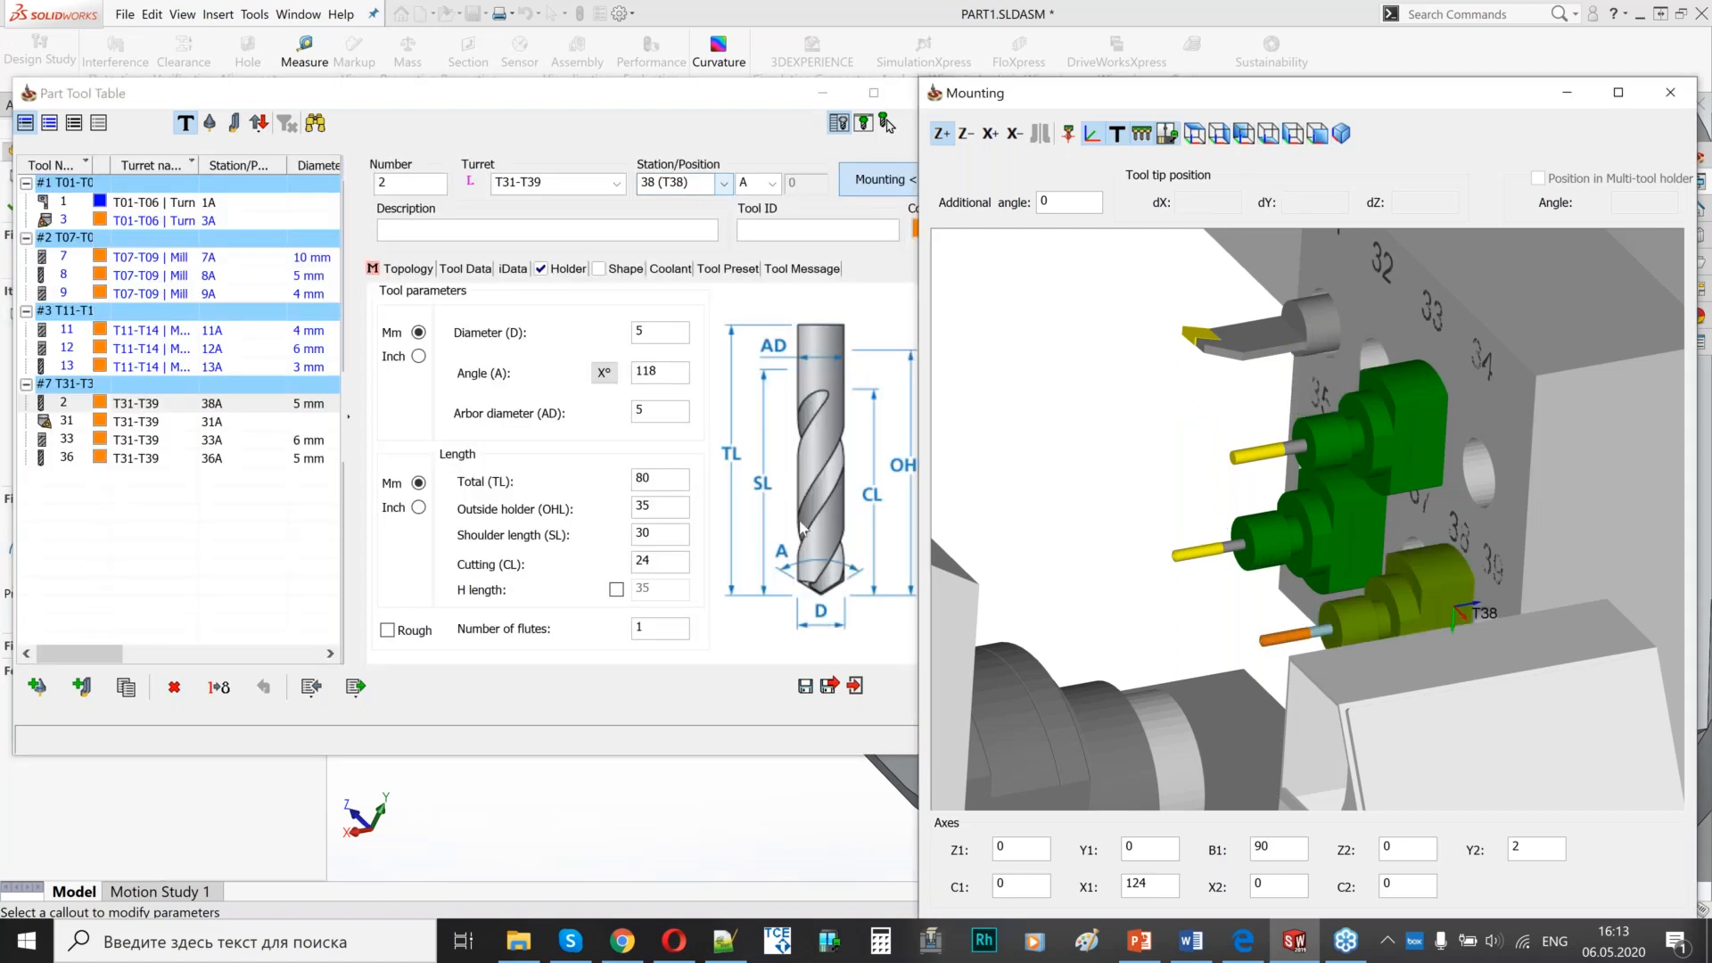
pyautogui.click(660, 511)
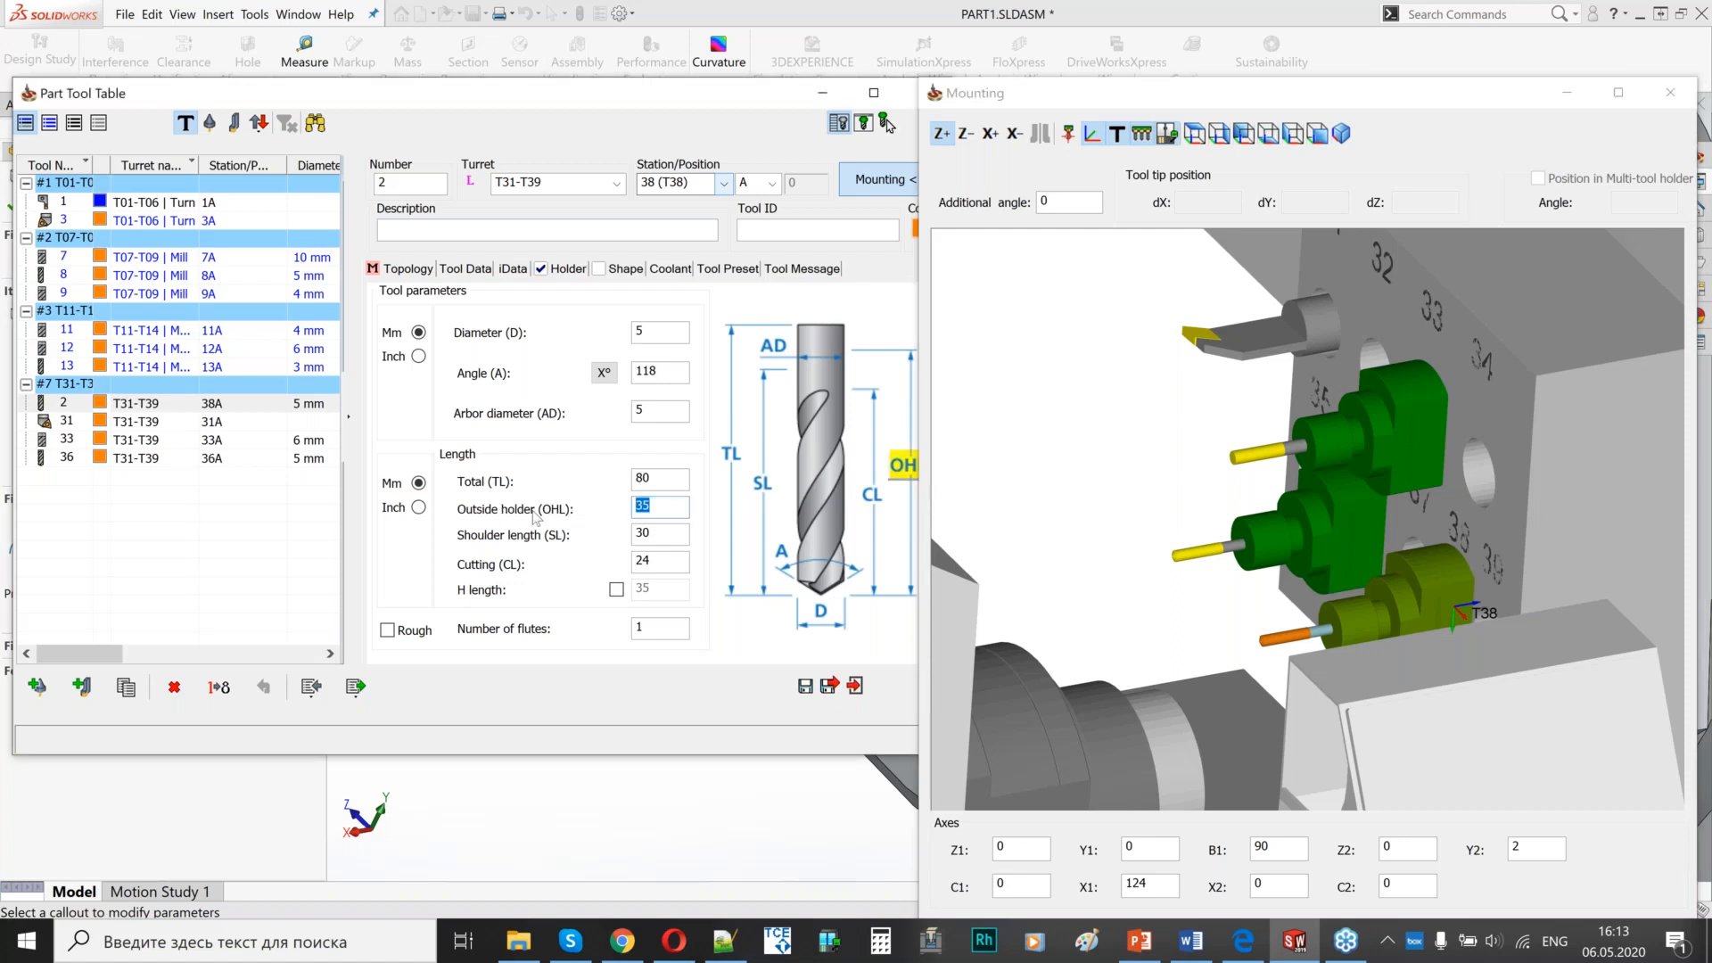
pyautogui.click(1203, 585)
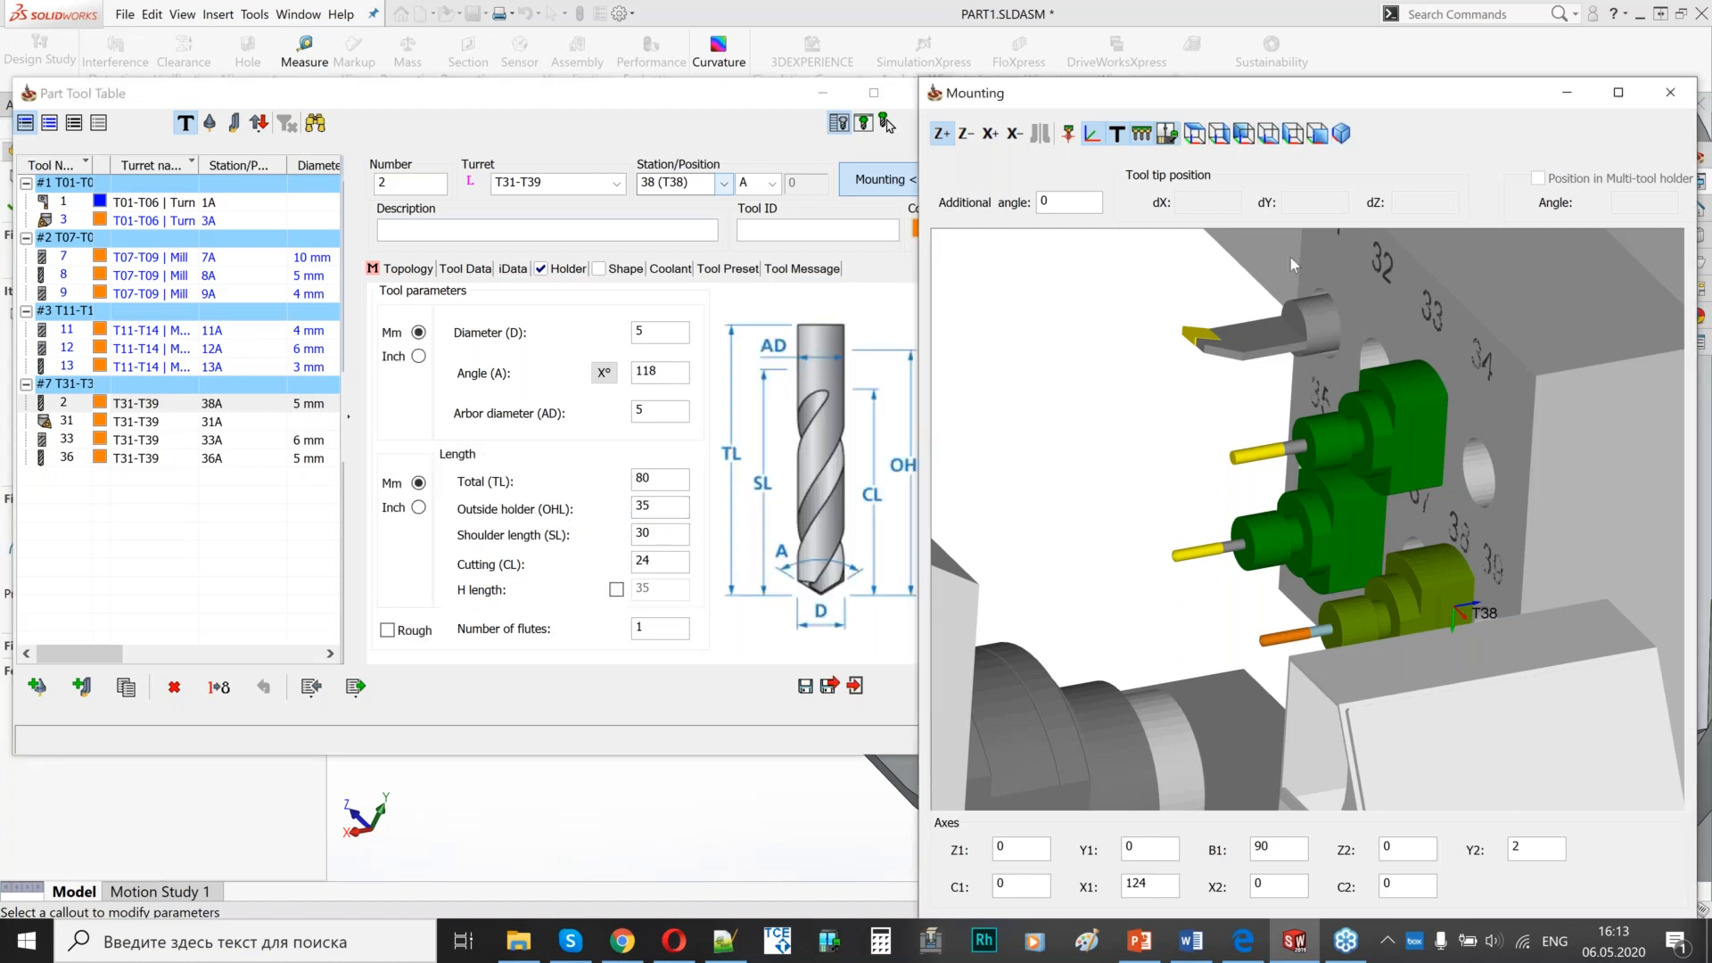
# - Set the new drill's diameter to 4 mm by picking the inner section of the stepped front hole
pyautogui.moveTo(1329, 86); pyautogui.dragTo(449, 470)
pyautogui.click(662, 342)
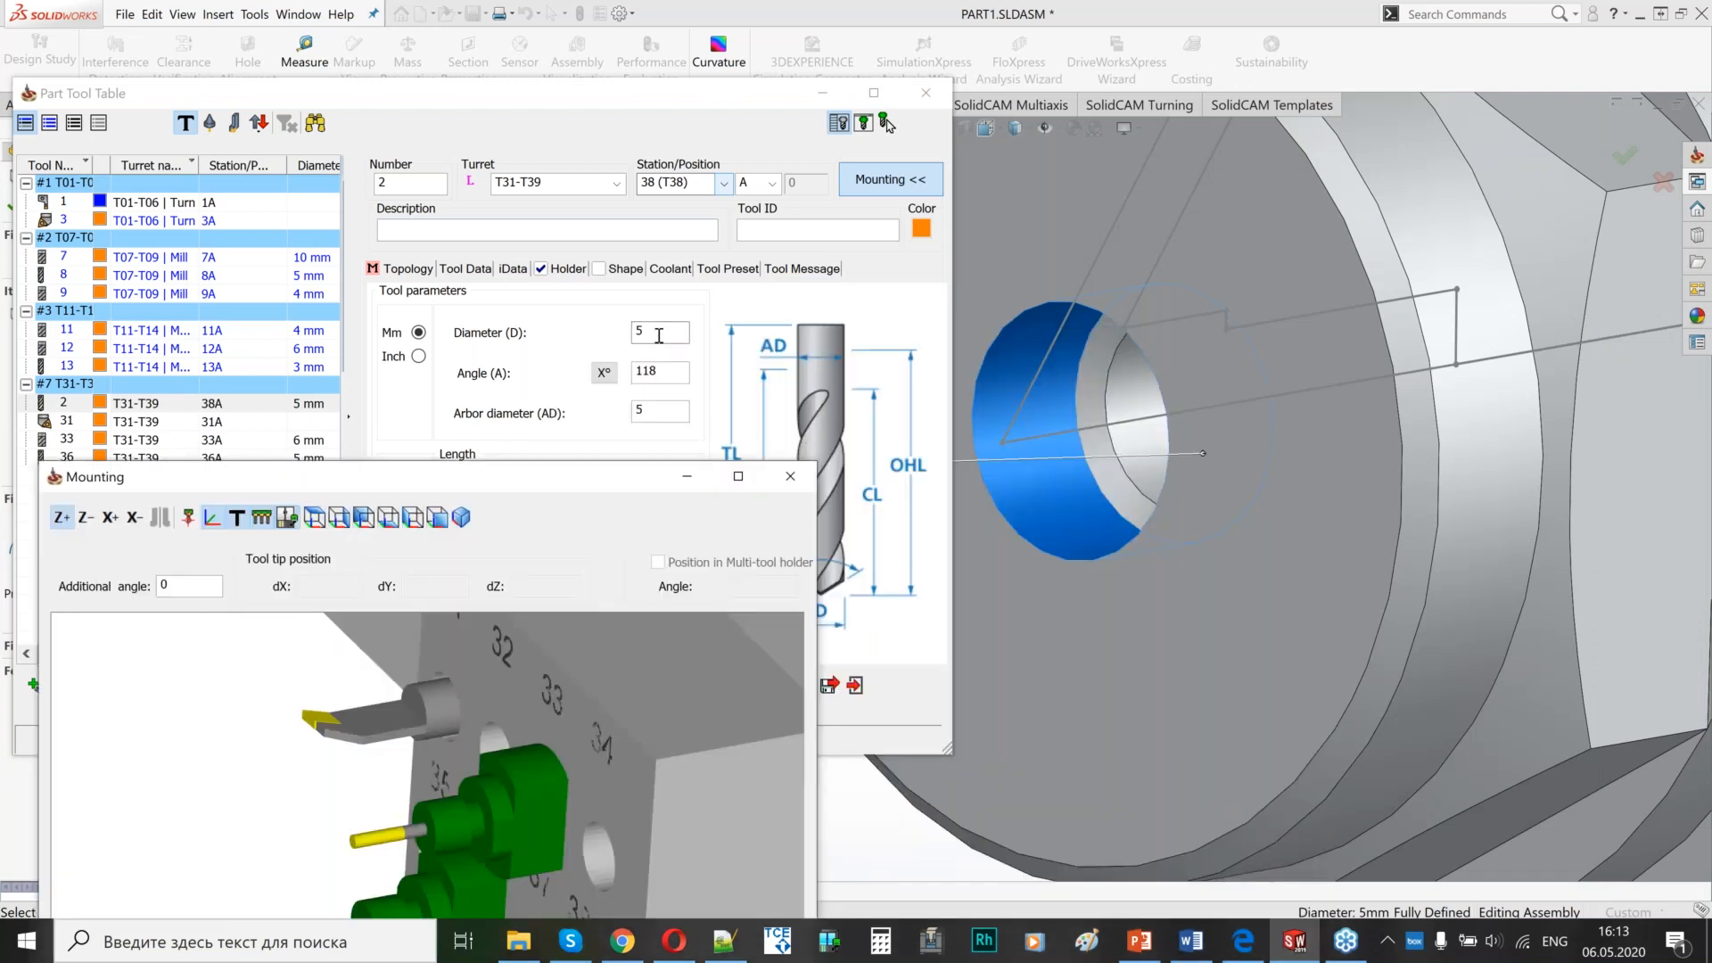
pyautogui.click(1139, 450)
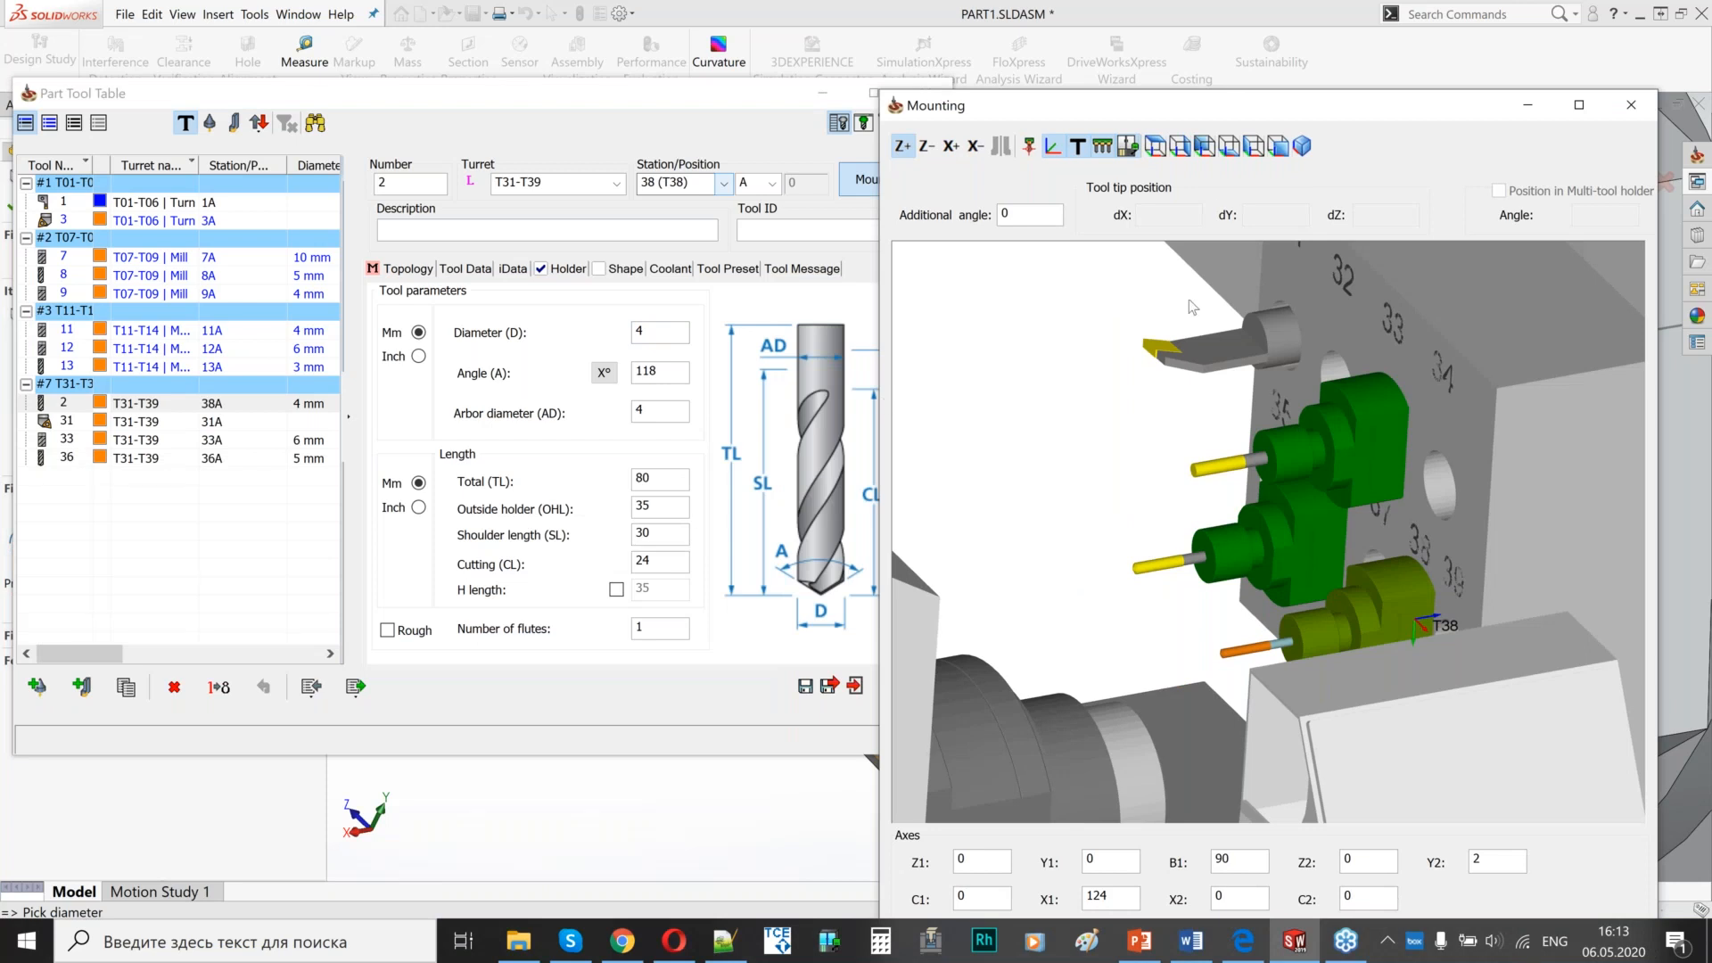
pyautogui.moveTo(1206, 122); pyautogui.dragTo(1246, 92)
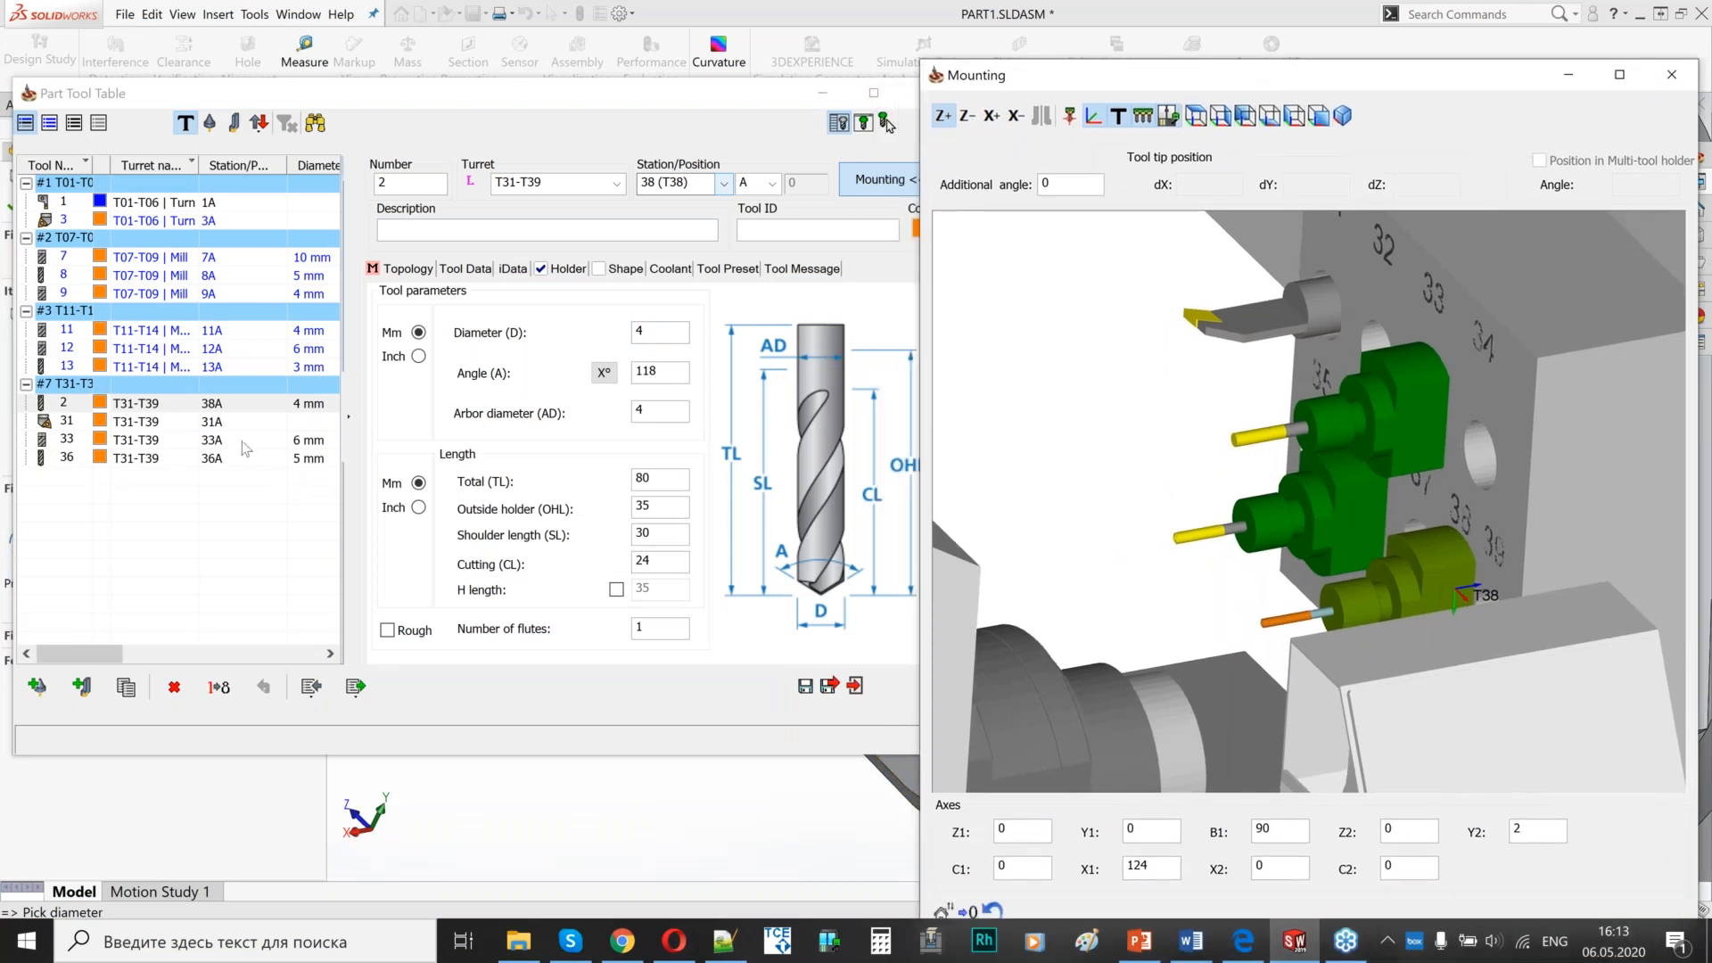
# - Change the new drill's tool number to 38, then save and close the part tool table
pyautogui.doubleClick(378, 185)
pyautogui.write('38')
pyautogui.click(830, 686)
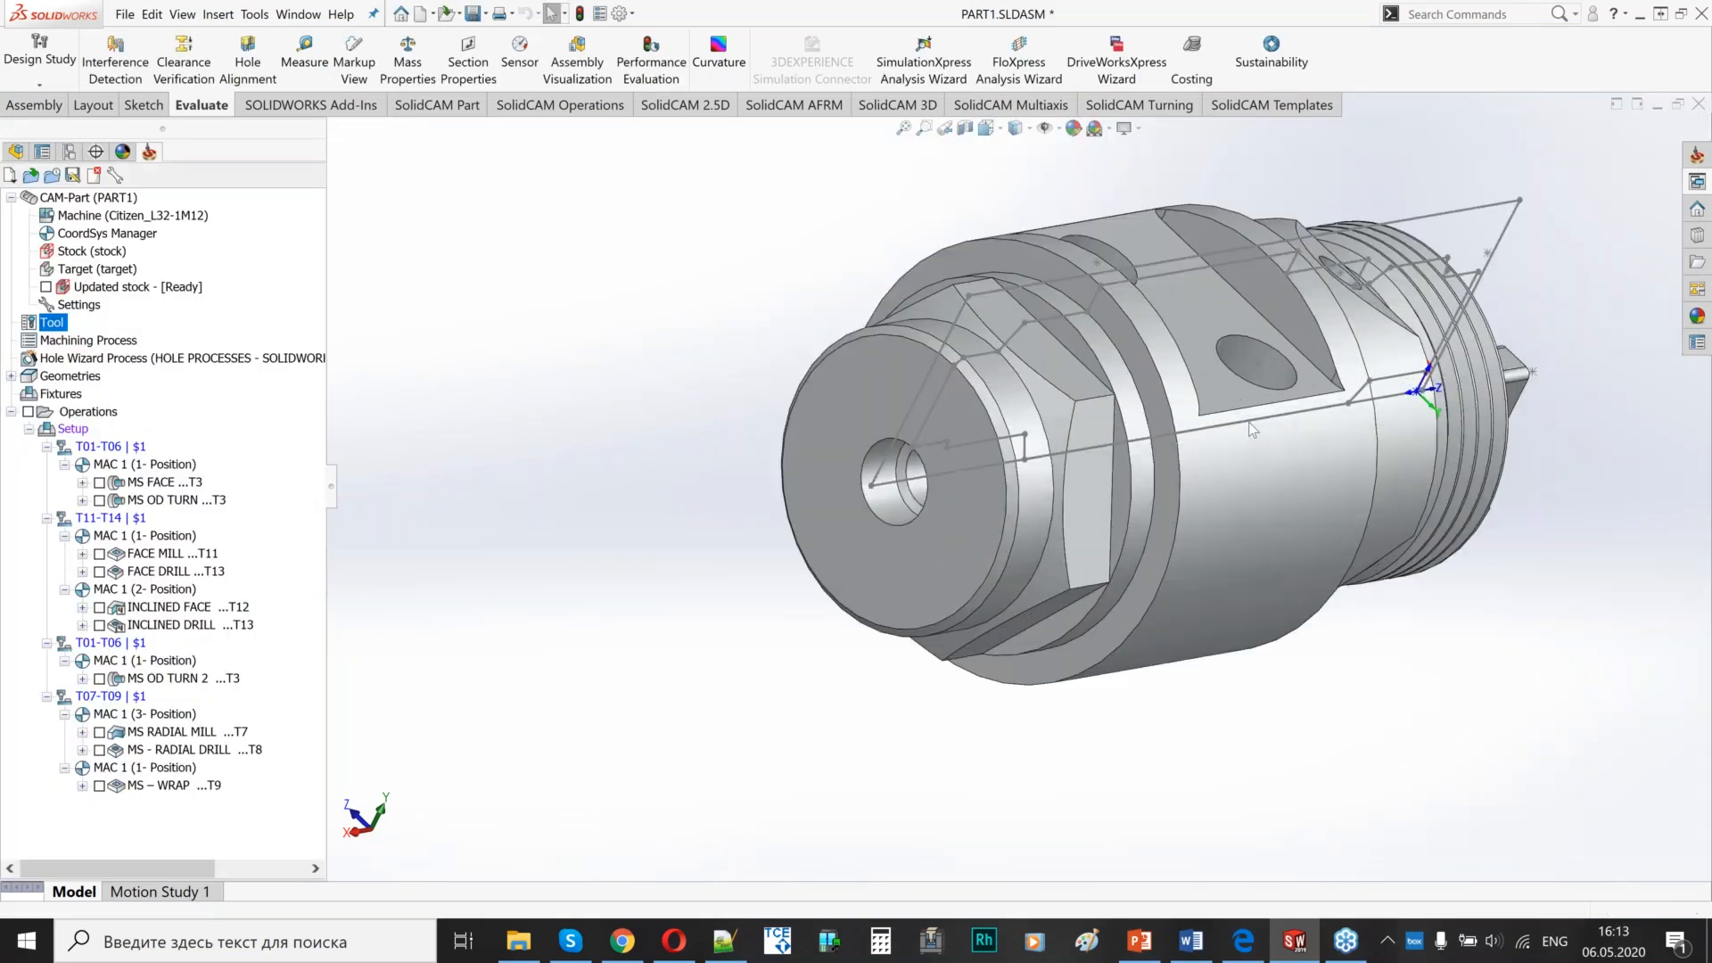
# - Switch to Microsoft Edge and examine the two-channel transfer program, including its opening block, the G650 and G600 rows and the !2L120/!1L120 wait codes
pyautogui.moveTo(1250, 423); pyautogui.dragTo(1179, 439, button='middle')
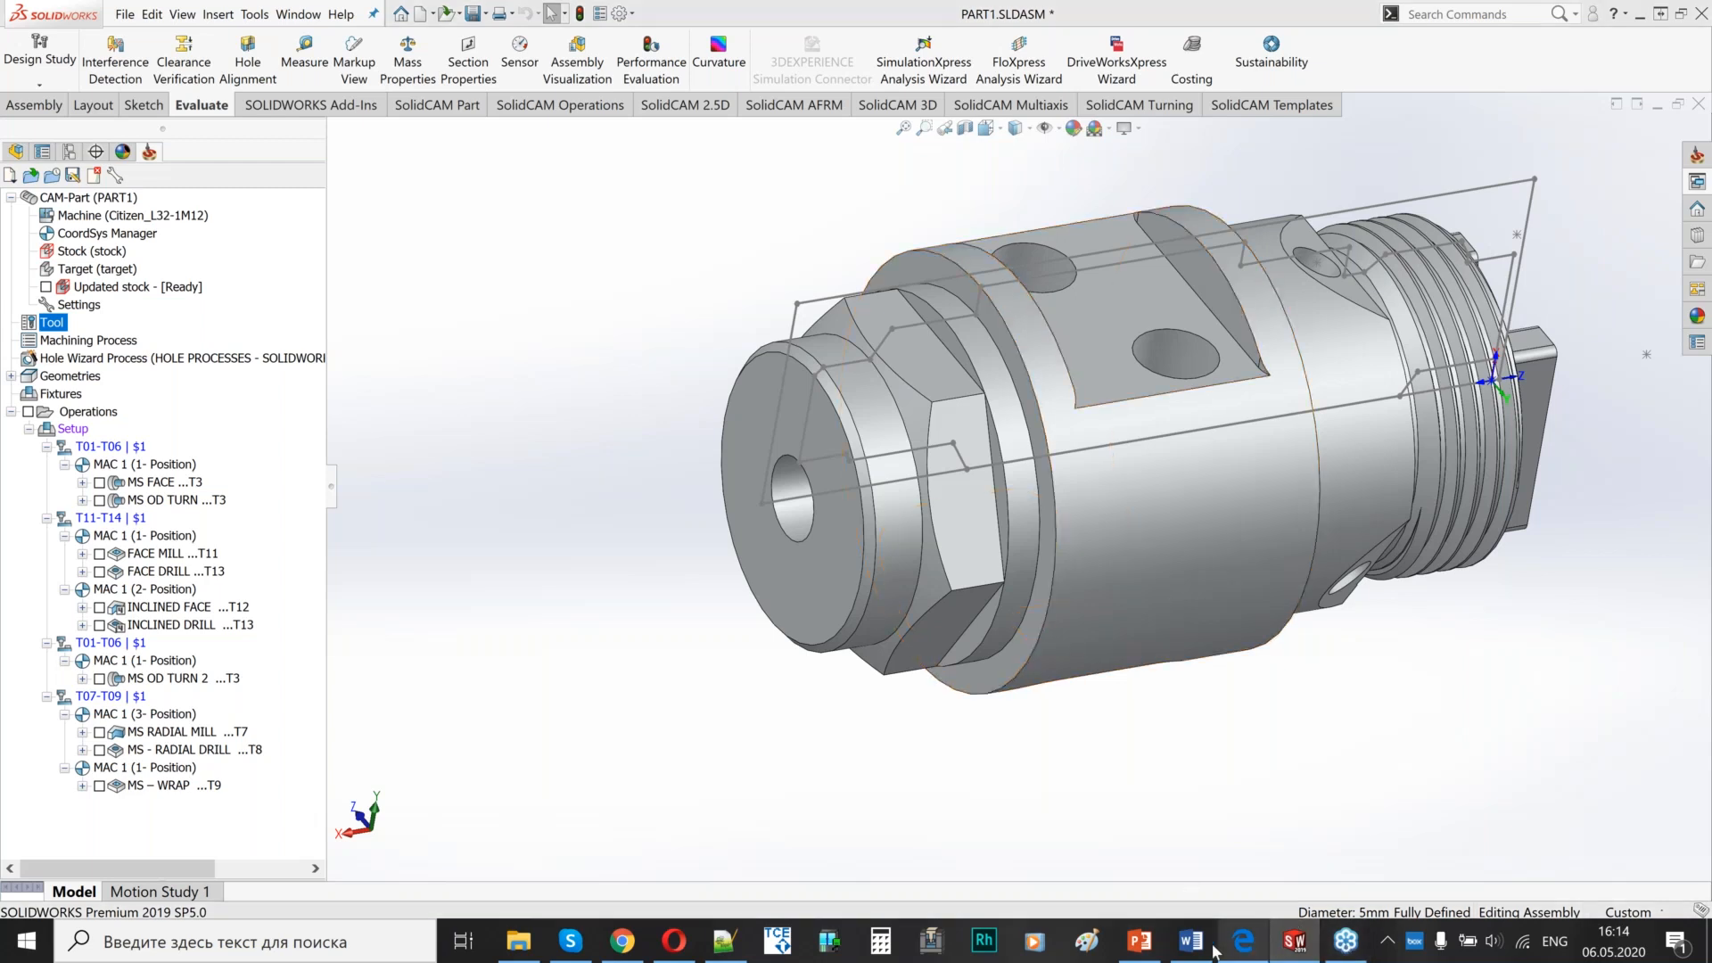
pyautogui.click(1243, 941)
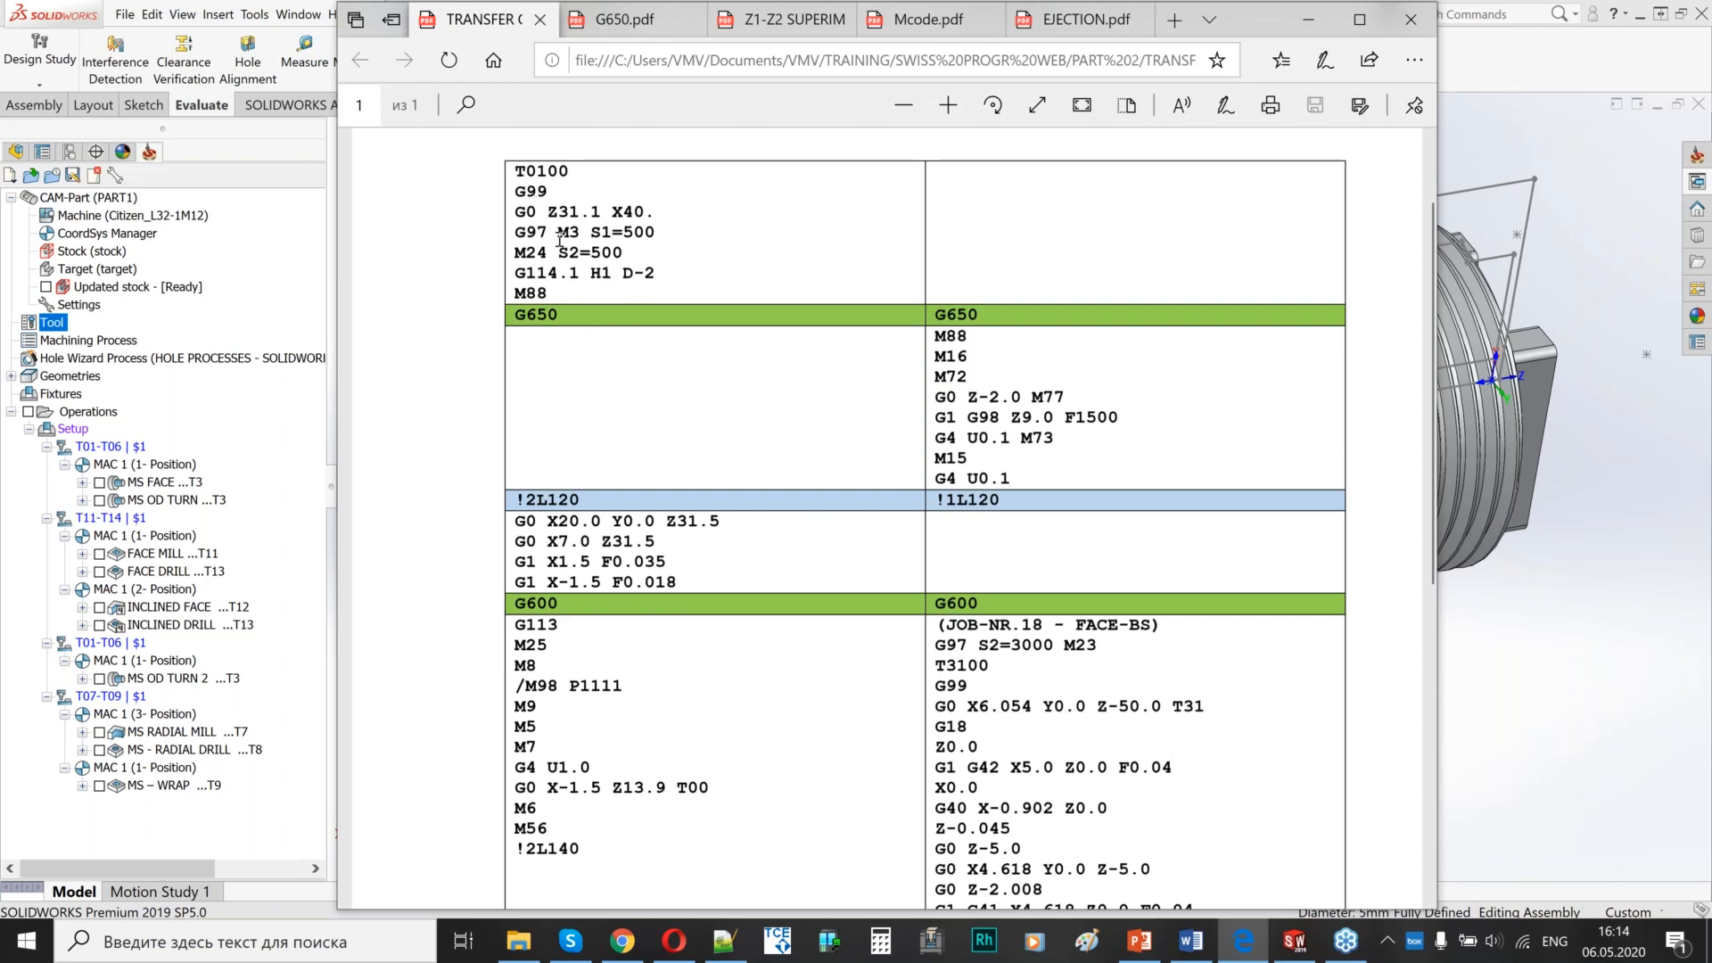
pyautogui.moveTo(539, 171); pyautogui.dragTo(979, 459)
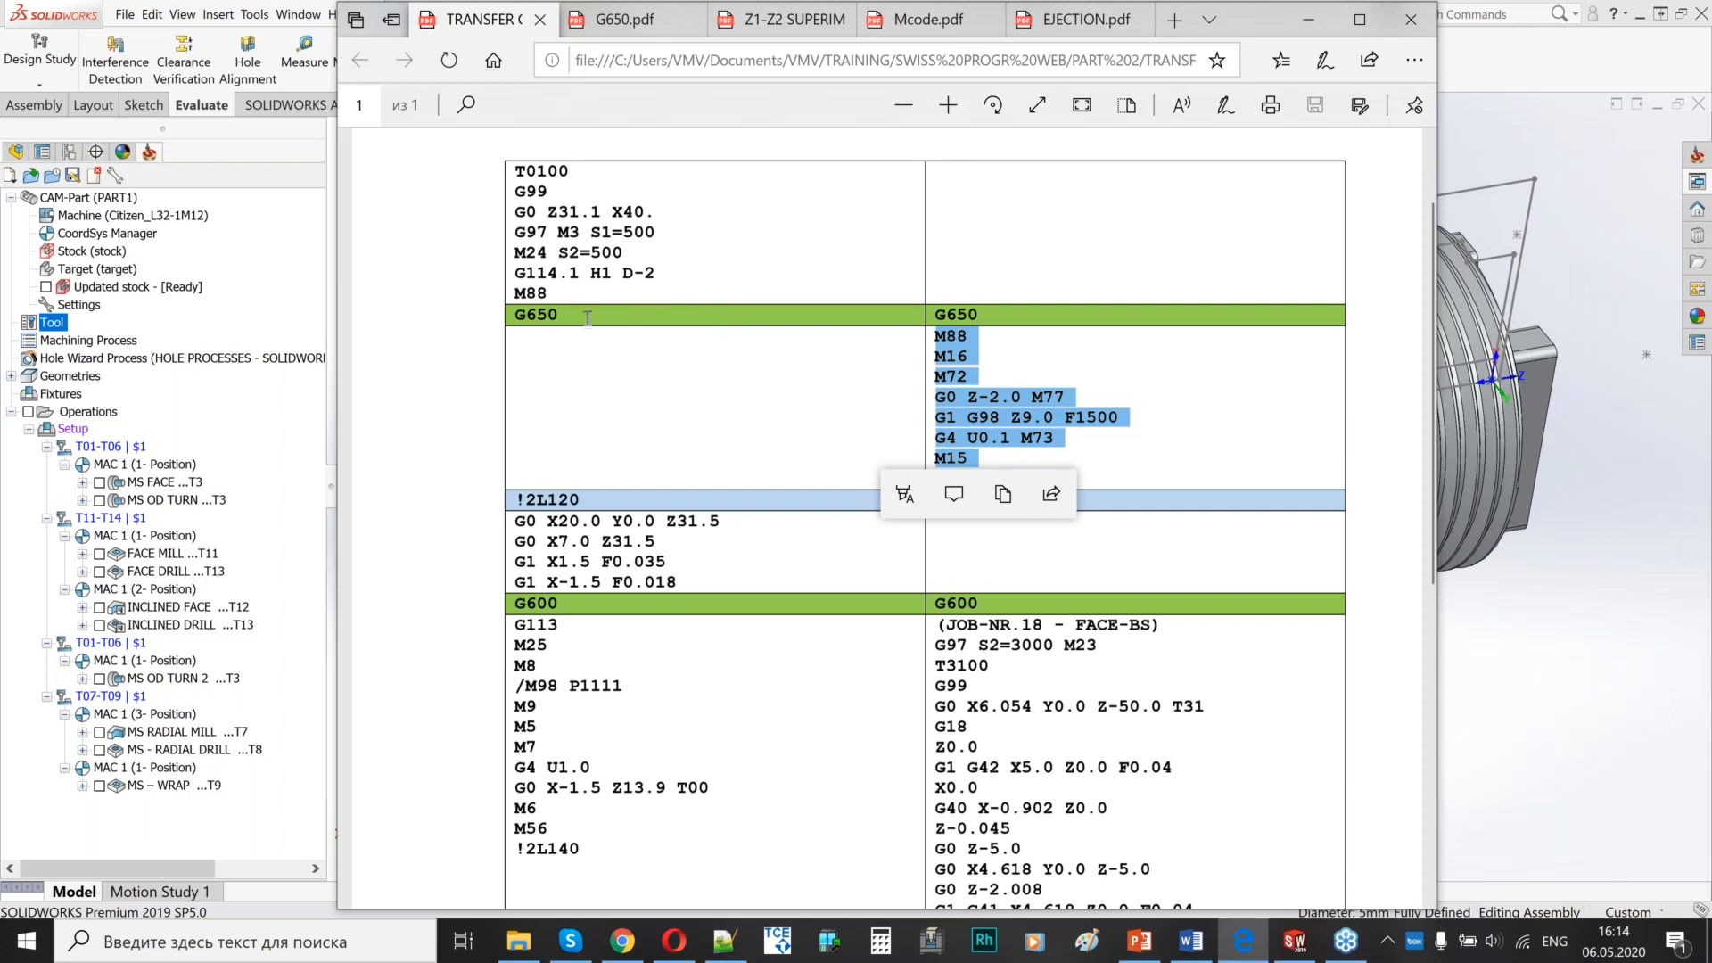
pyautogui.moveTo(566, 318); pyautogui.dragTo(979, 328)
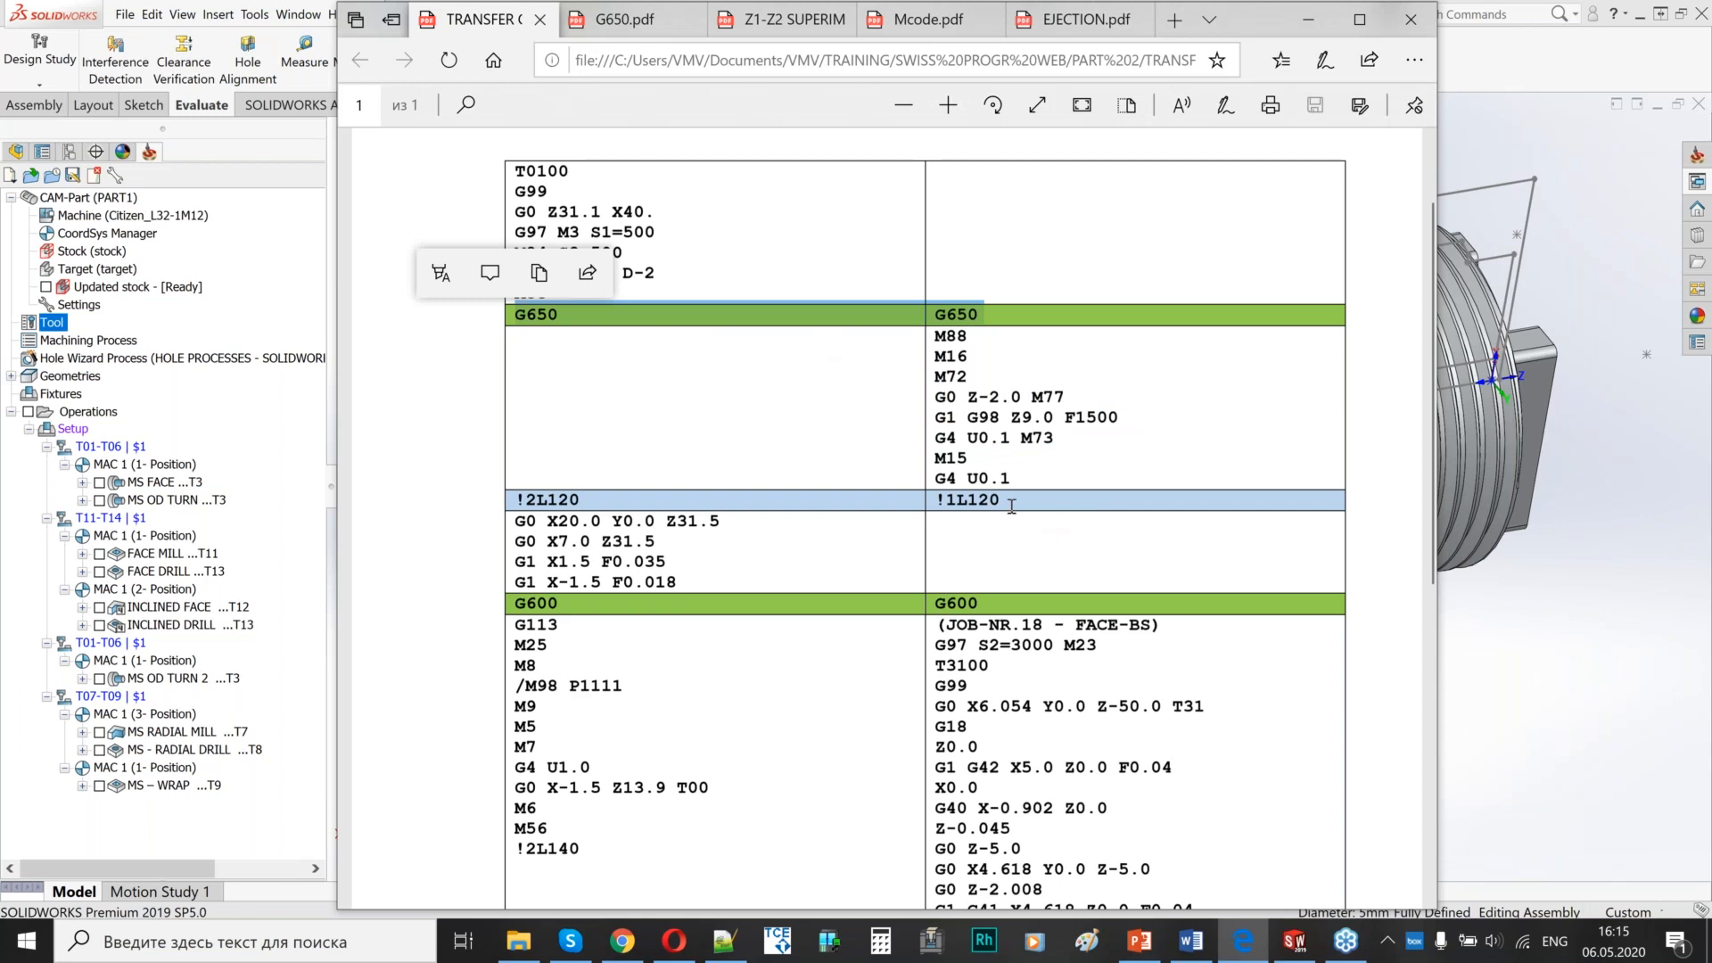
pyautogui.moveTo(1009, 505); pyautogui.dragTo(517, 503)
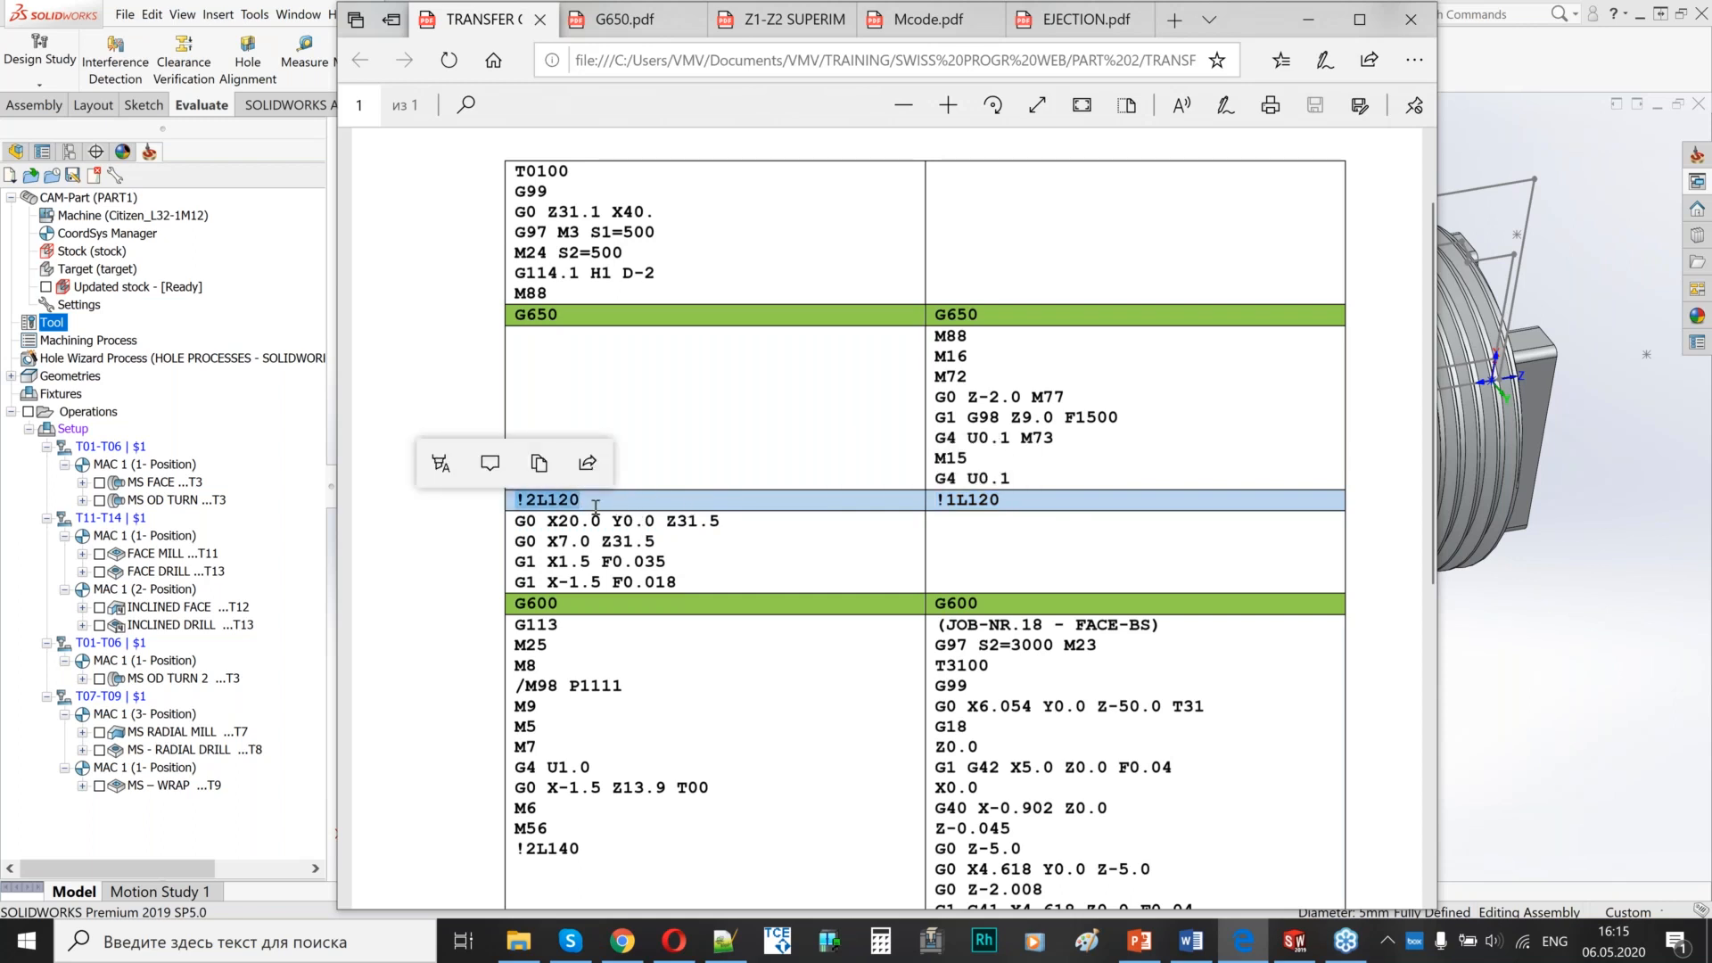
pyautogui.click(535, 506)
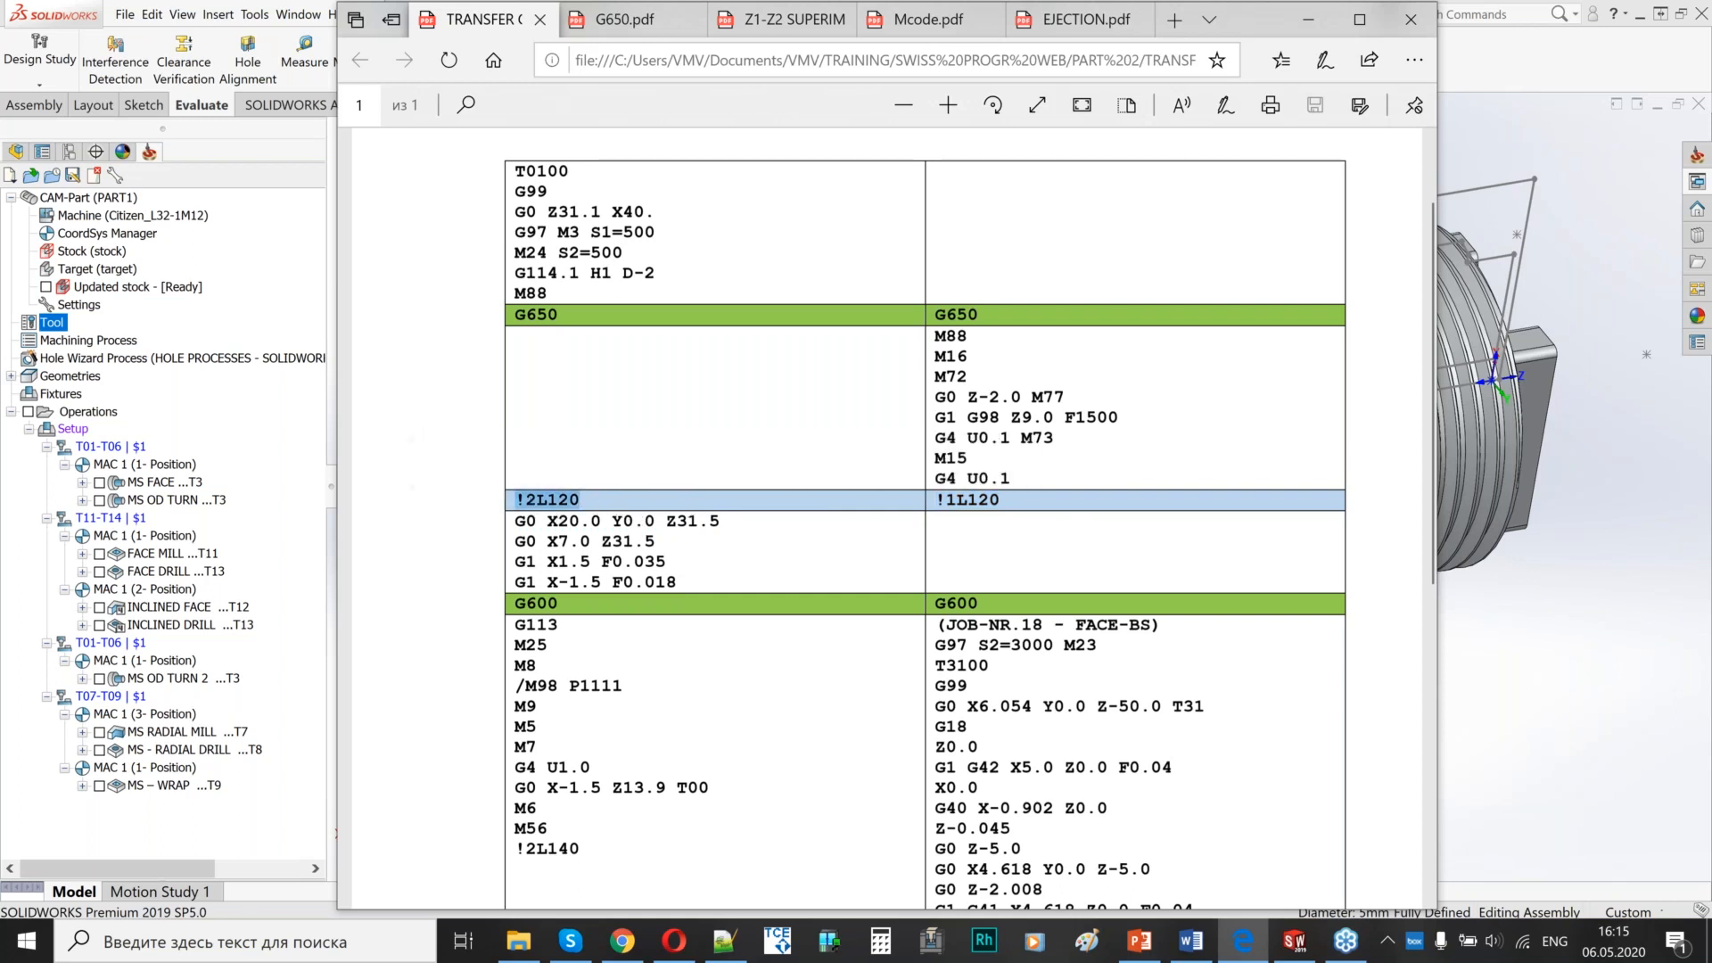
pyautogui.doubleClick(548, 498)
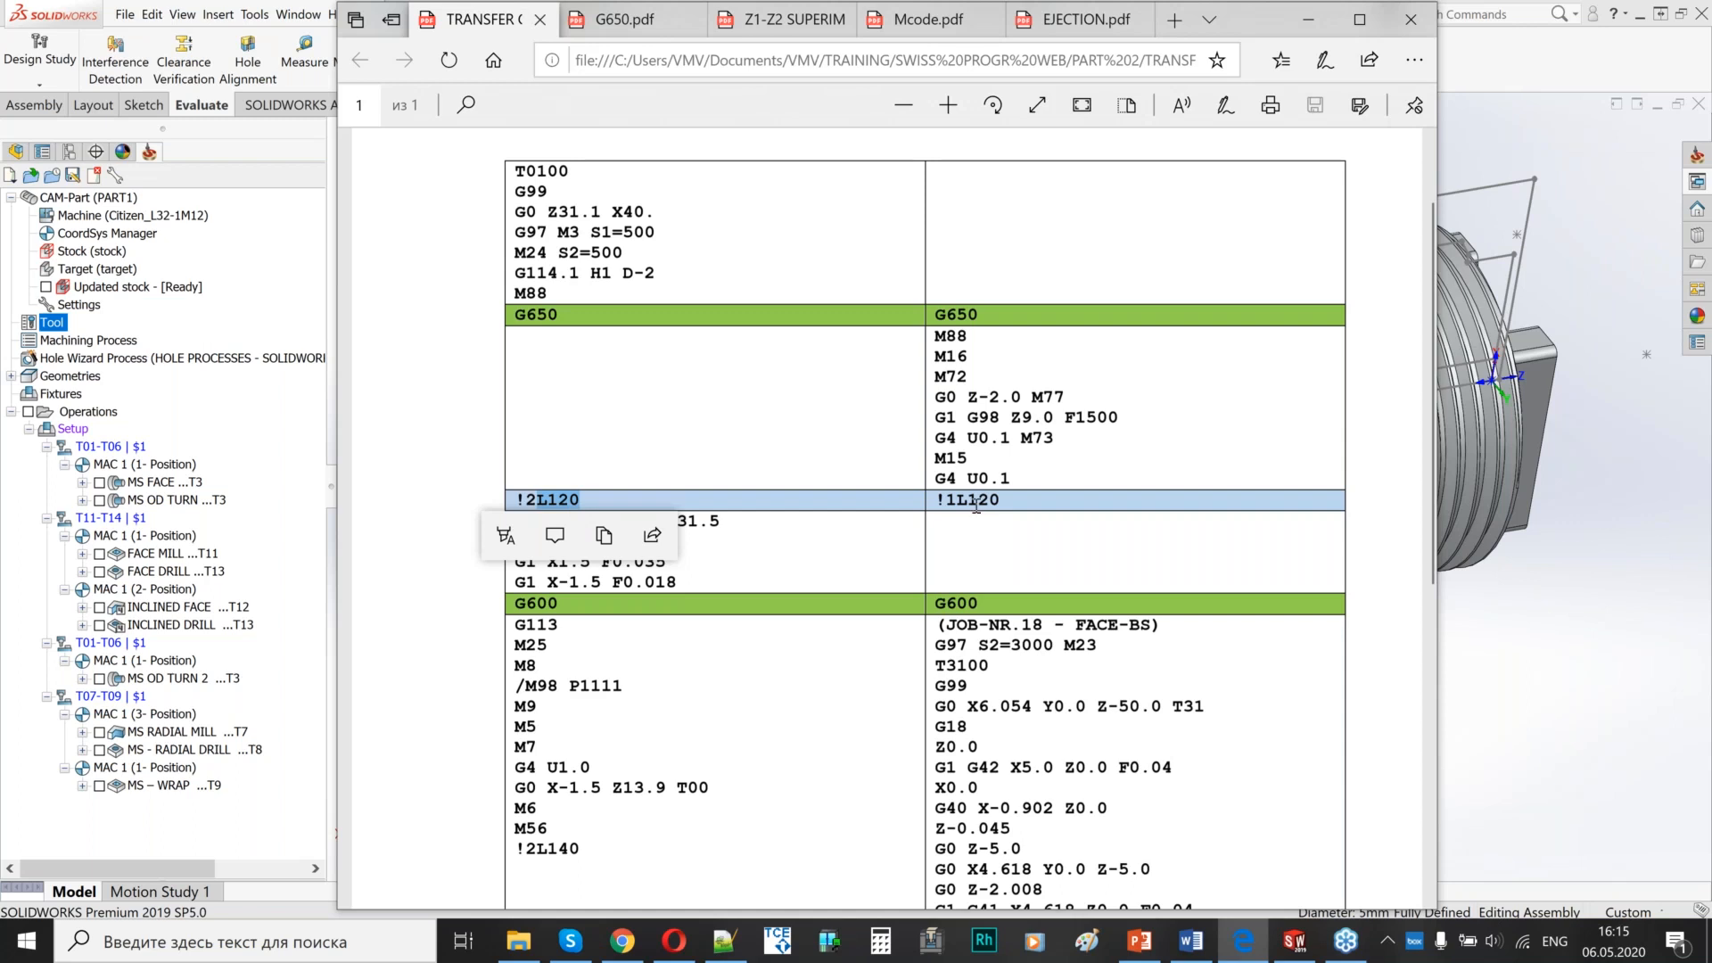
pyautogui.moveTo(970, 501); pyautogui.dragTo(1012, 501)
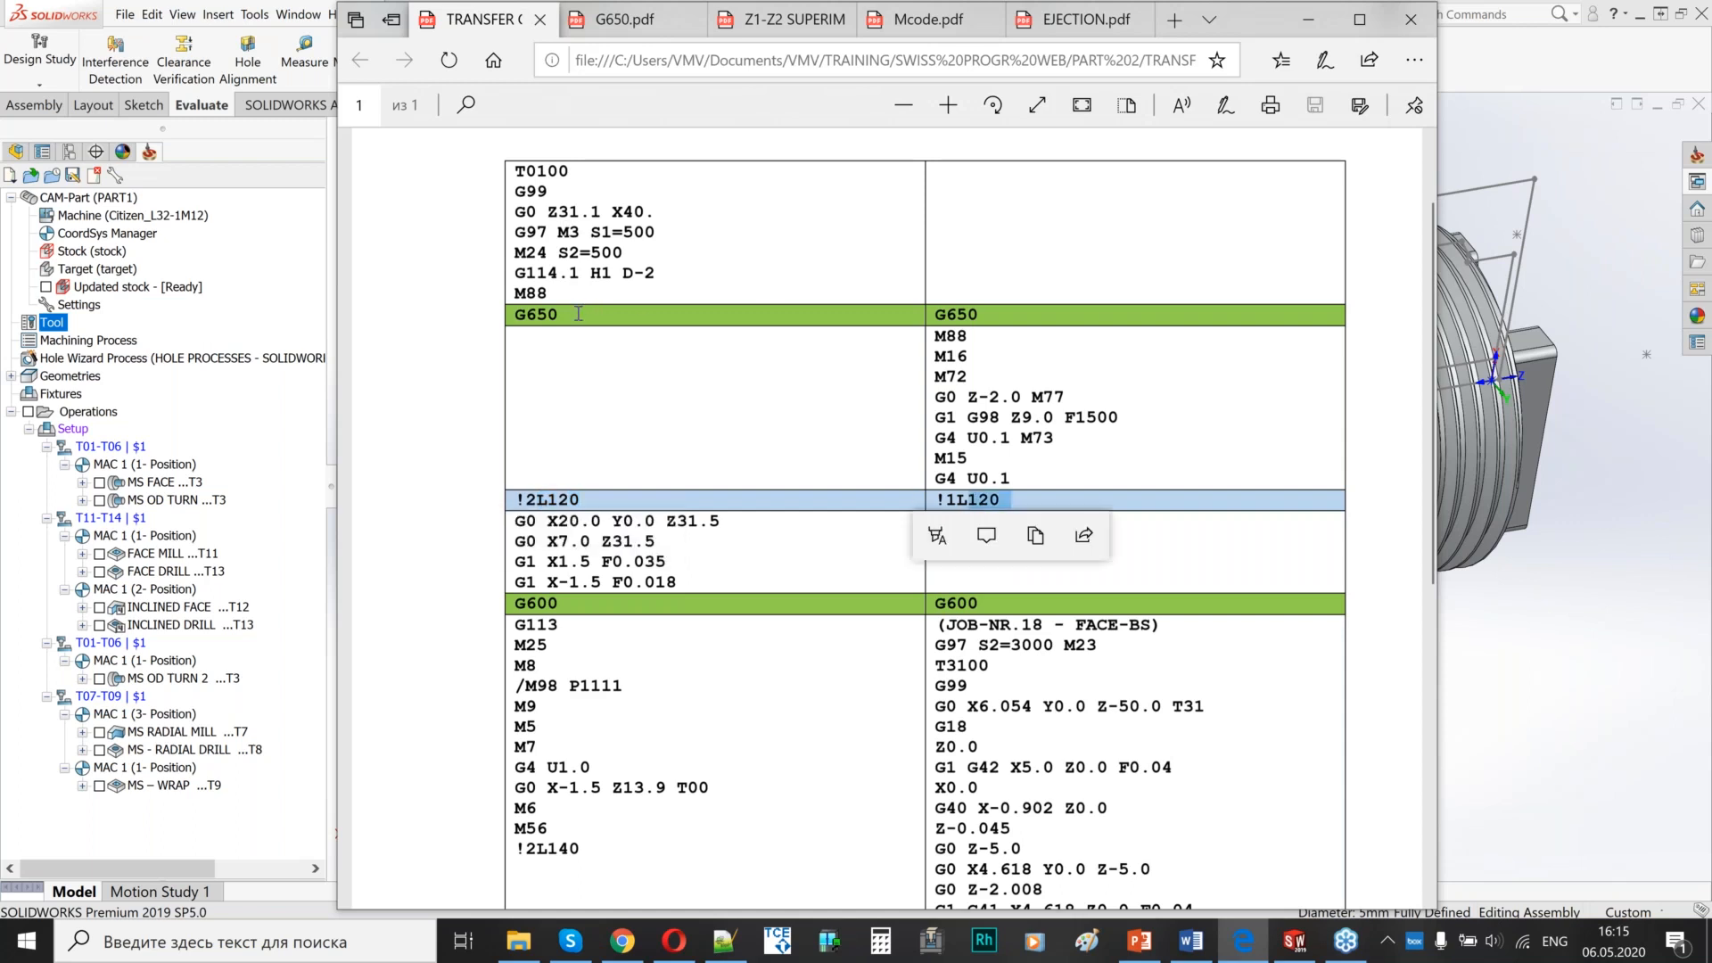
pyautogui.moveTo(568, 317); pyautogui.dragTo(501, 312)
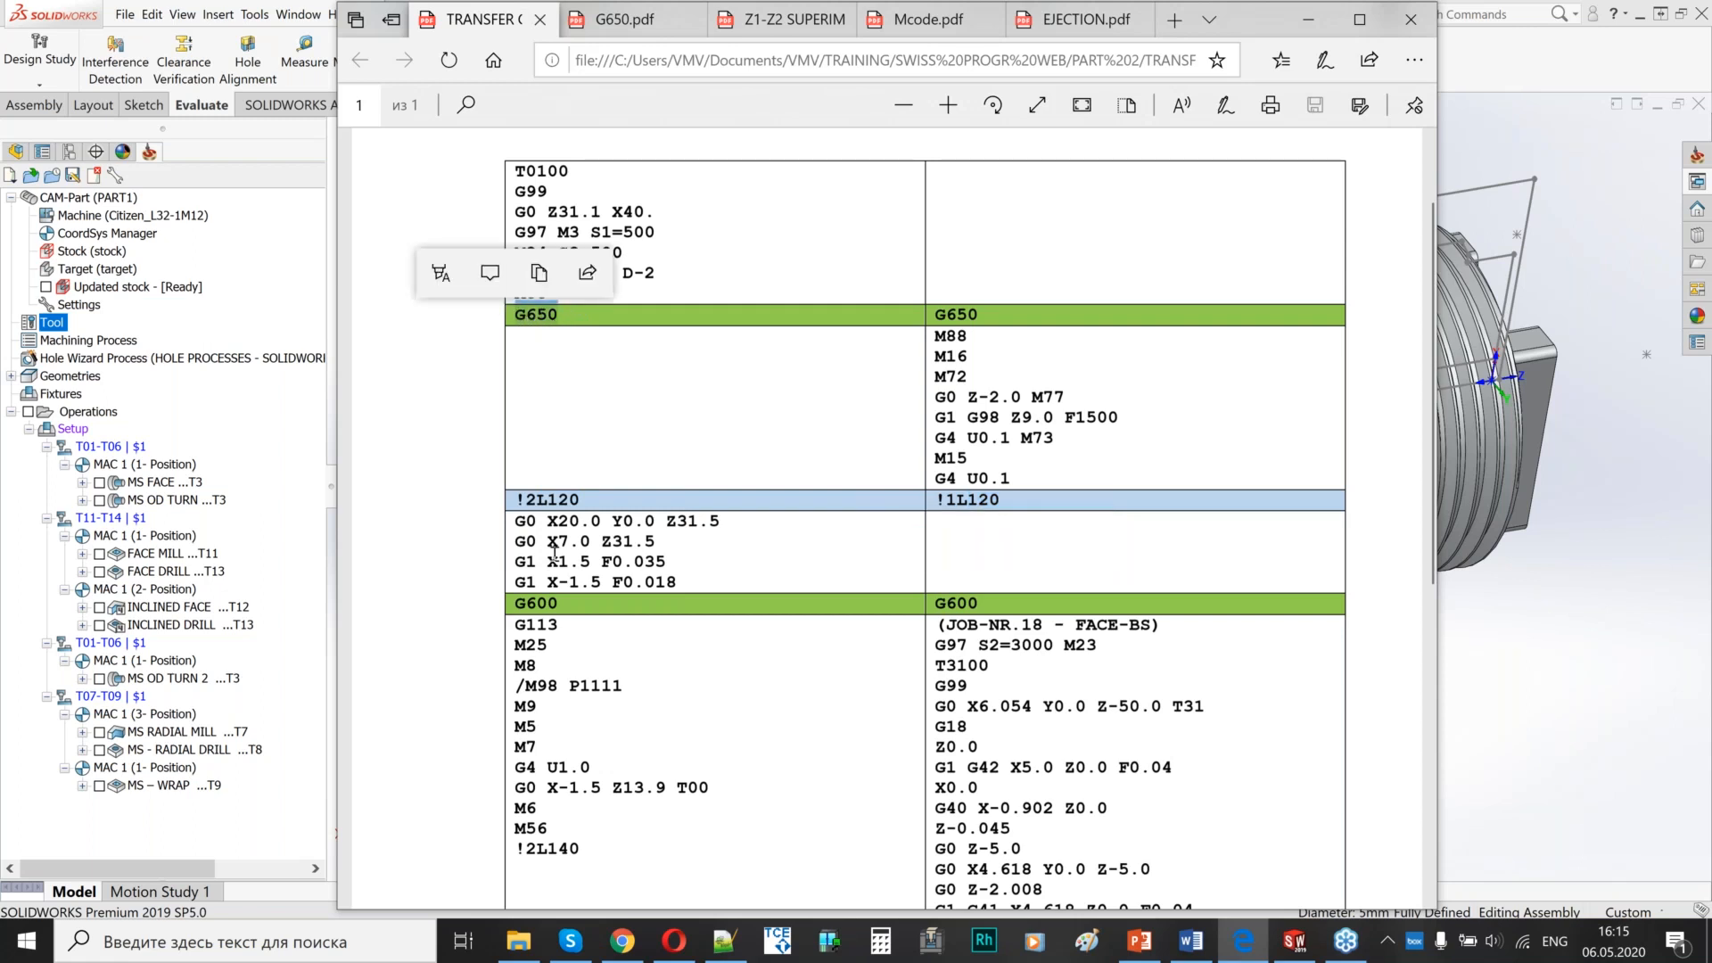
pyautogui.moveTo(570, 604); pyautogui.dragTo(504, 608)
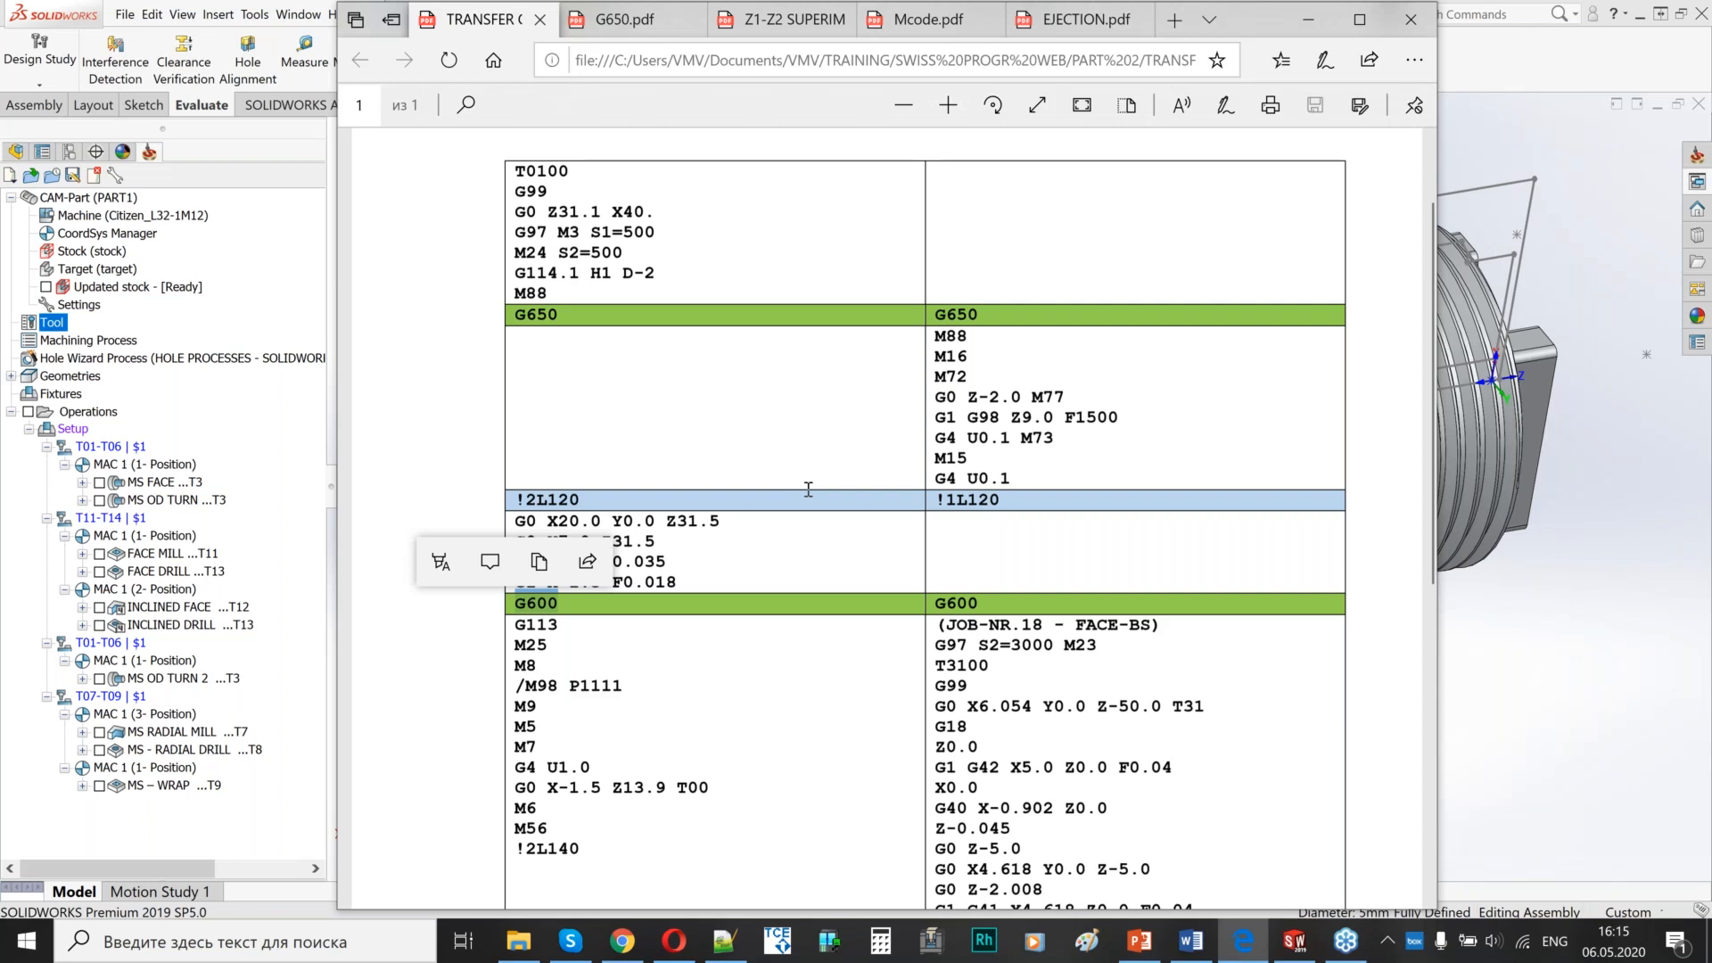
pyautogui.click(987, 520)
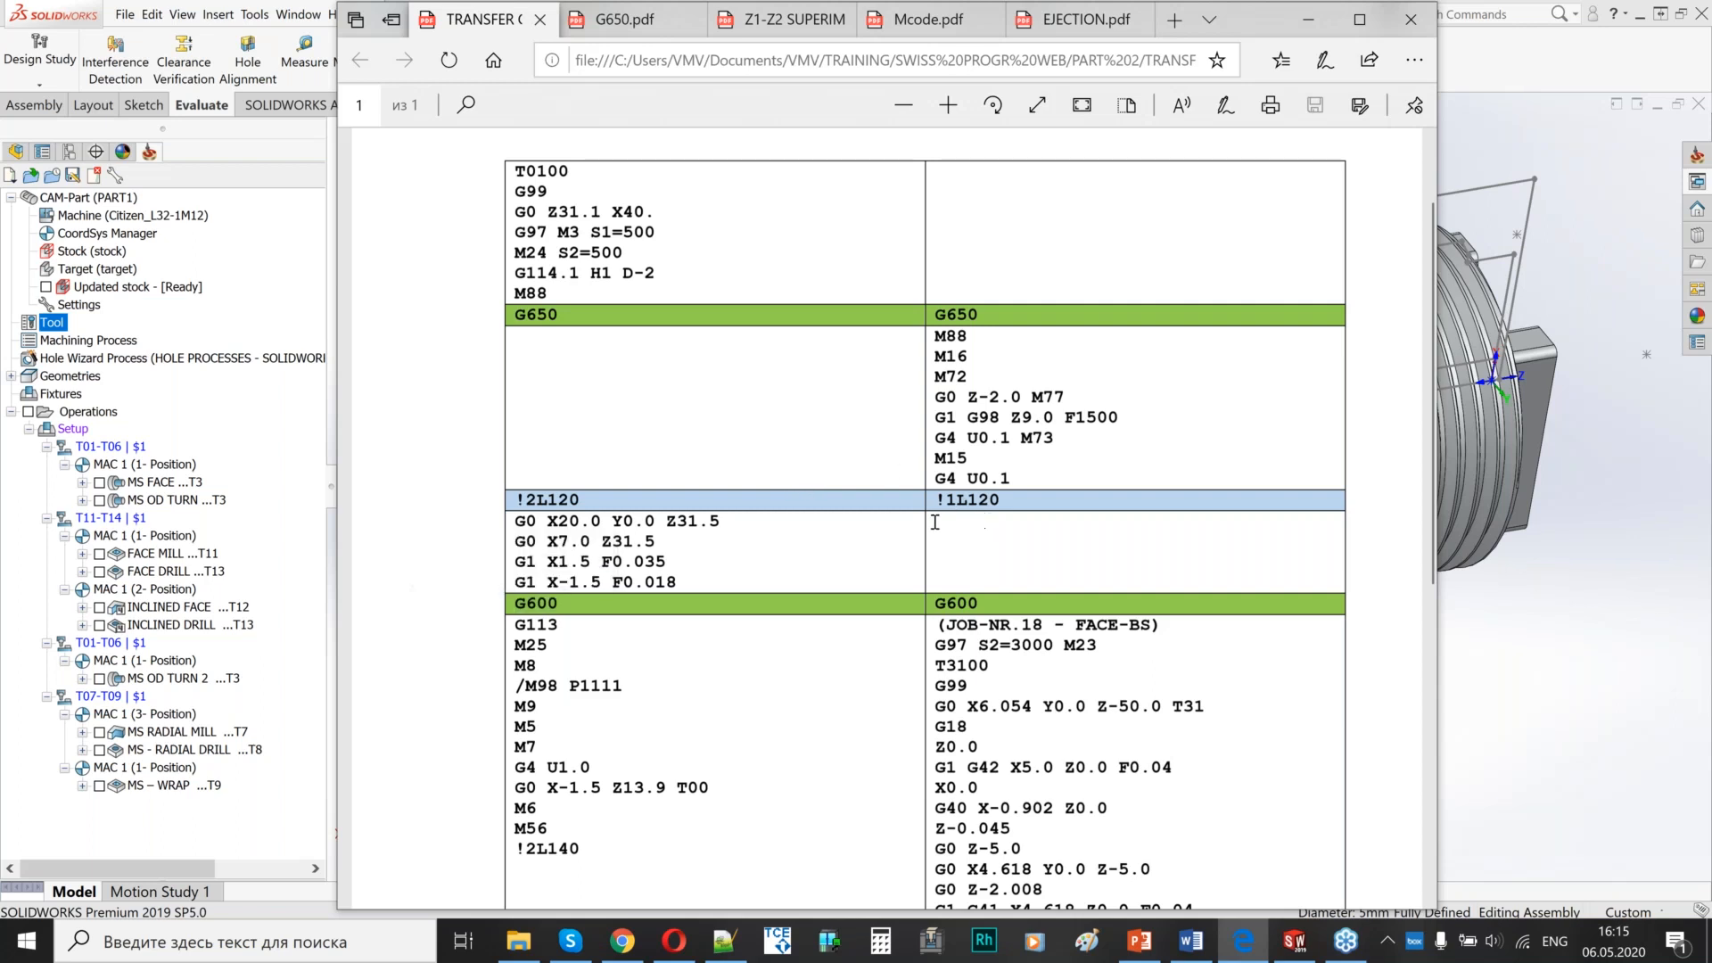
pyautogui.moveTo(562, 302); pyautogui.dragTo(496, 308)
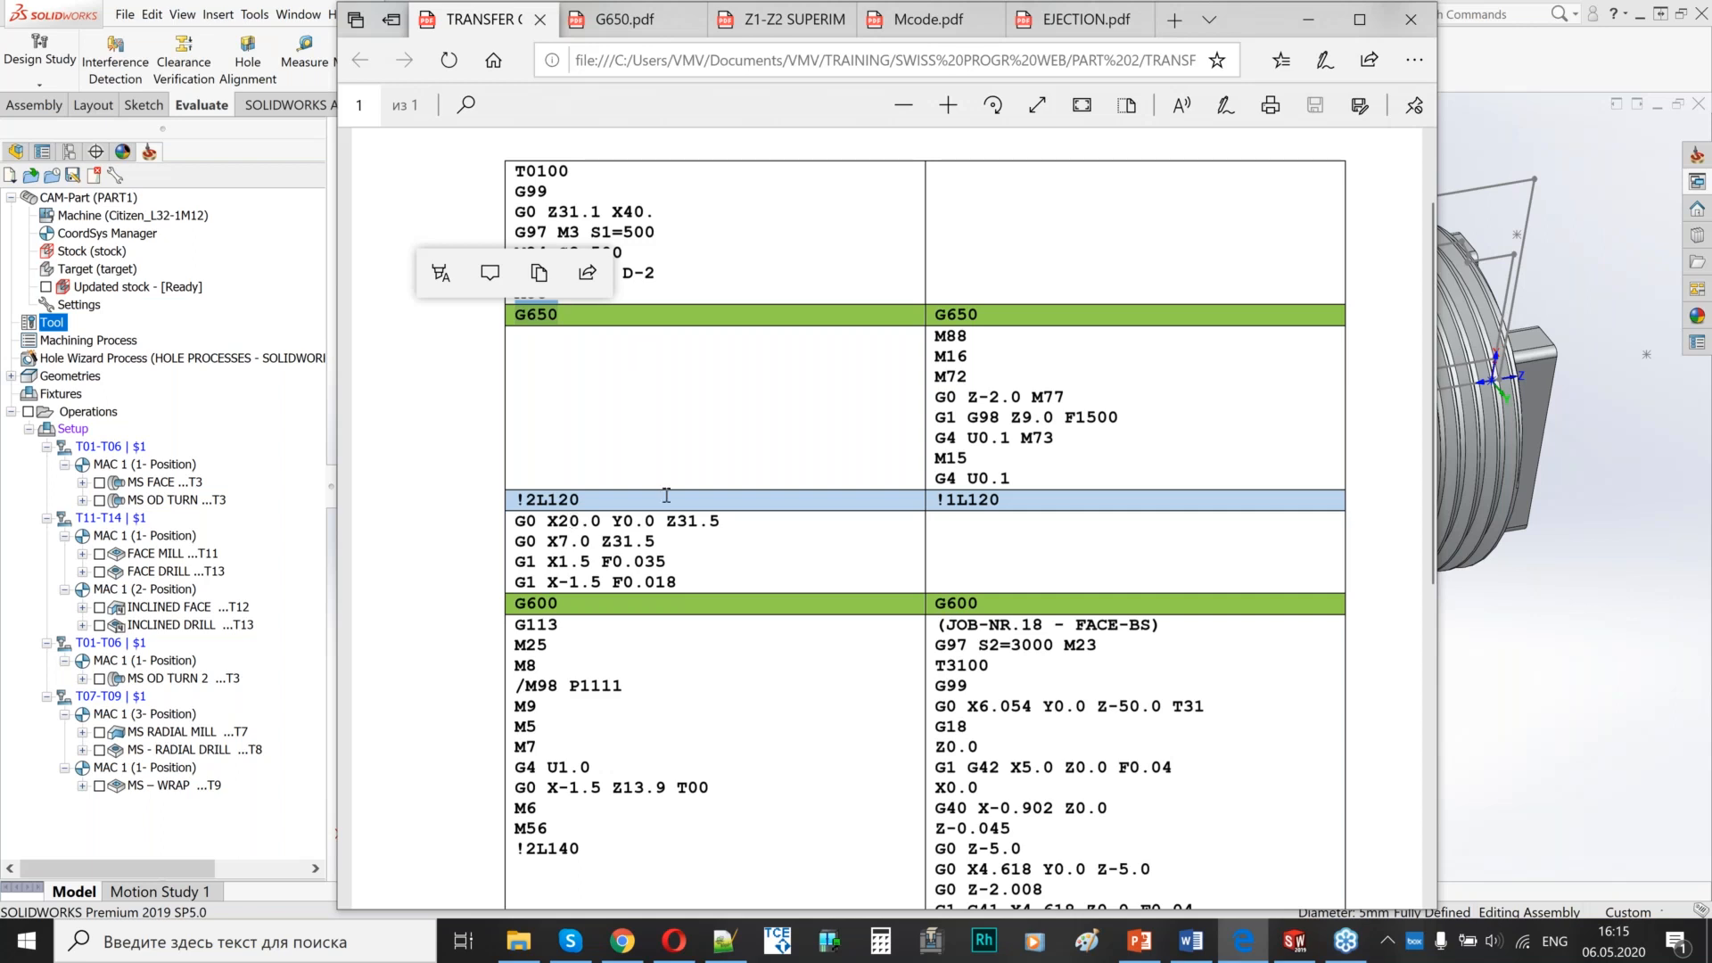
pyautogui.click(815, 426)
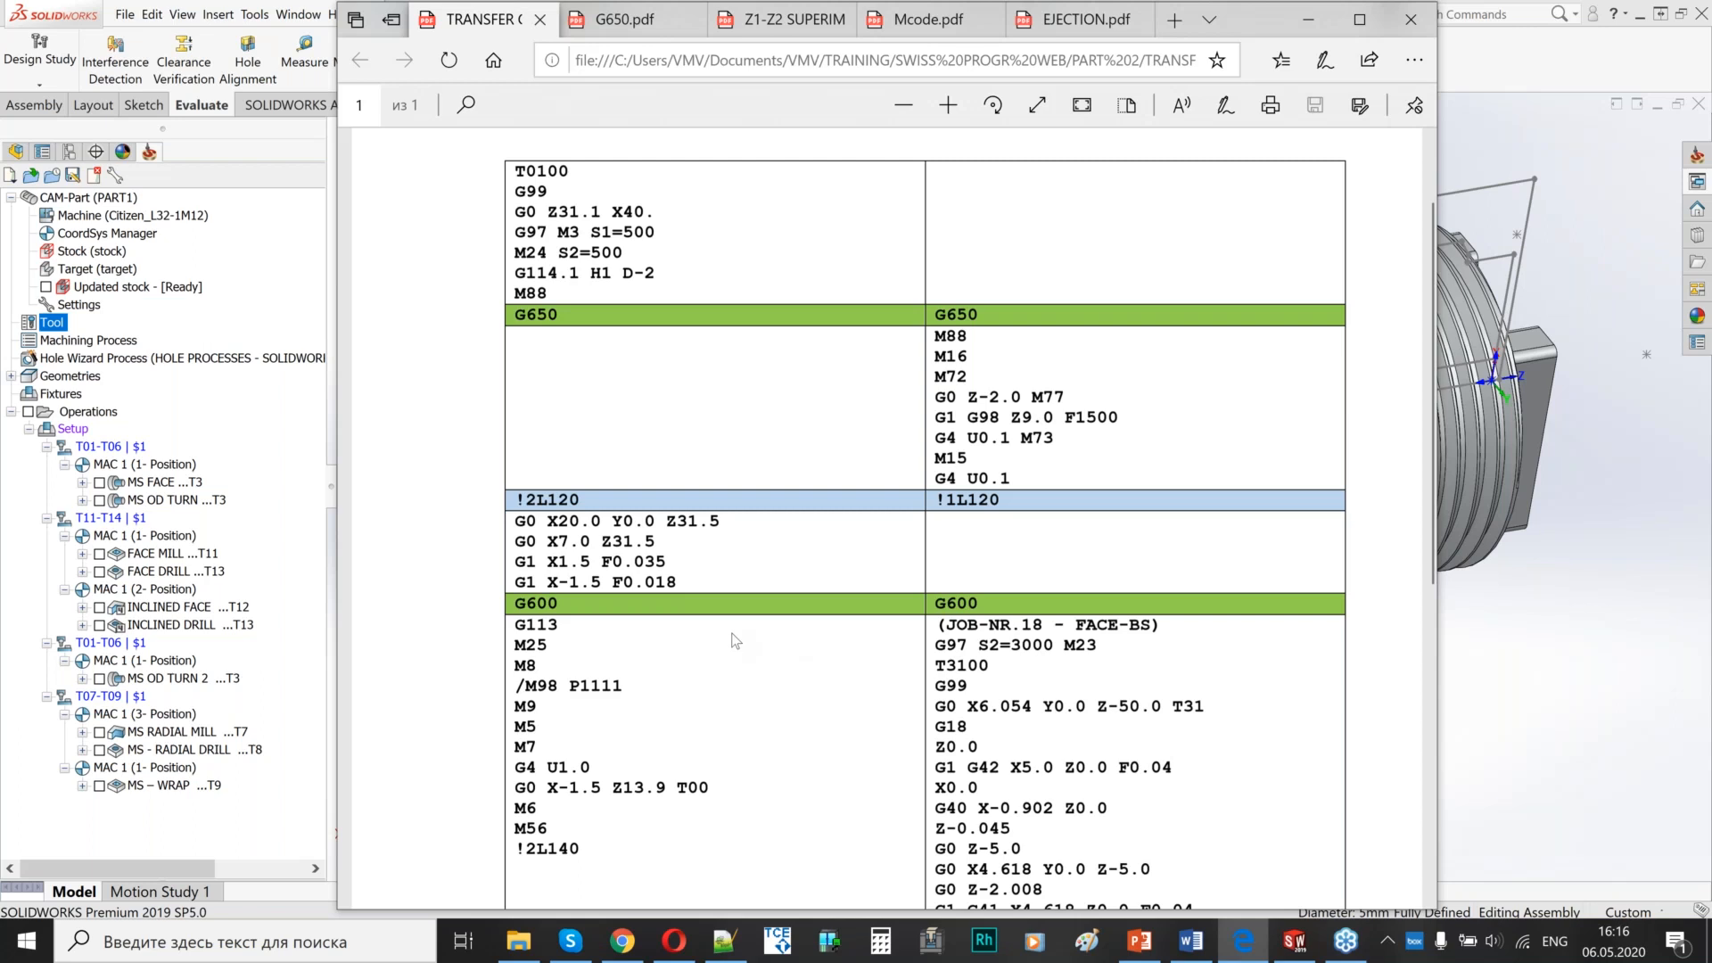
pyautogui.moveTo(516, 170); pyautogui.dragTo(572, 292)
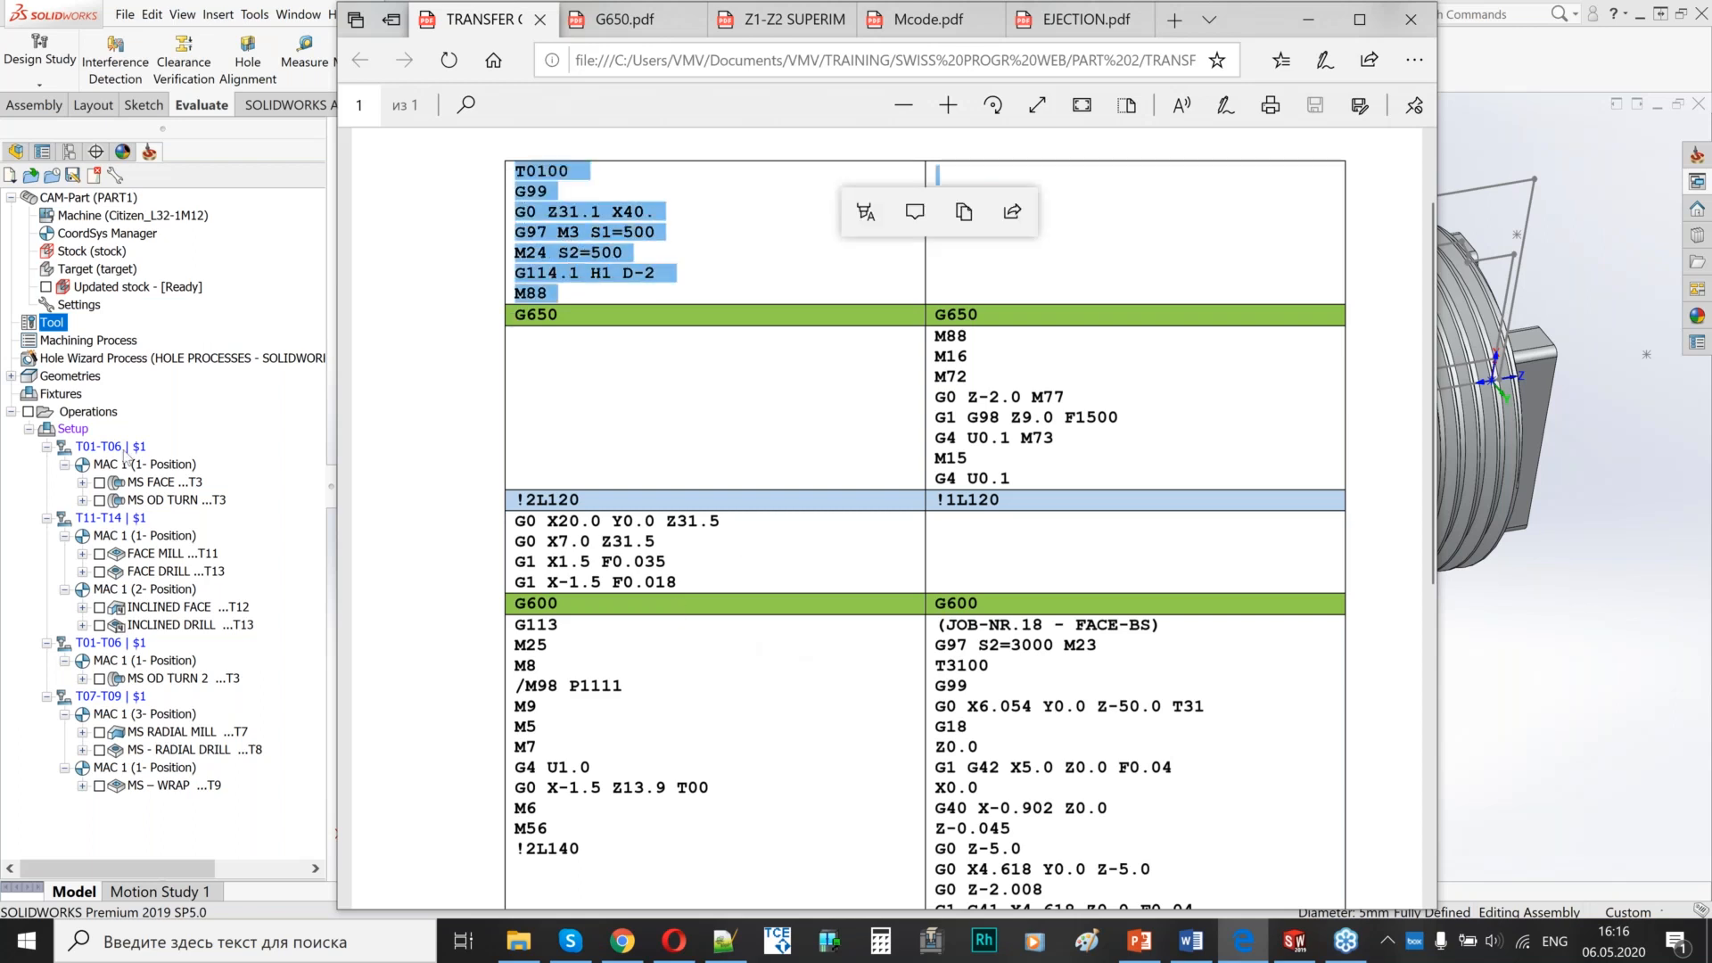
# - Examine the transfer program's channel 1 opening block, including the T0100 call, the S1=500 spindle speed and the M88 code
pyautogui.click(545, 169)
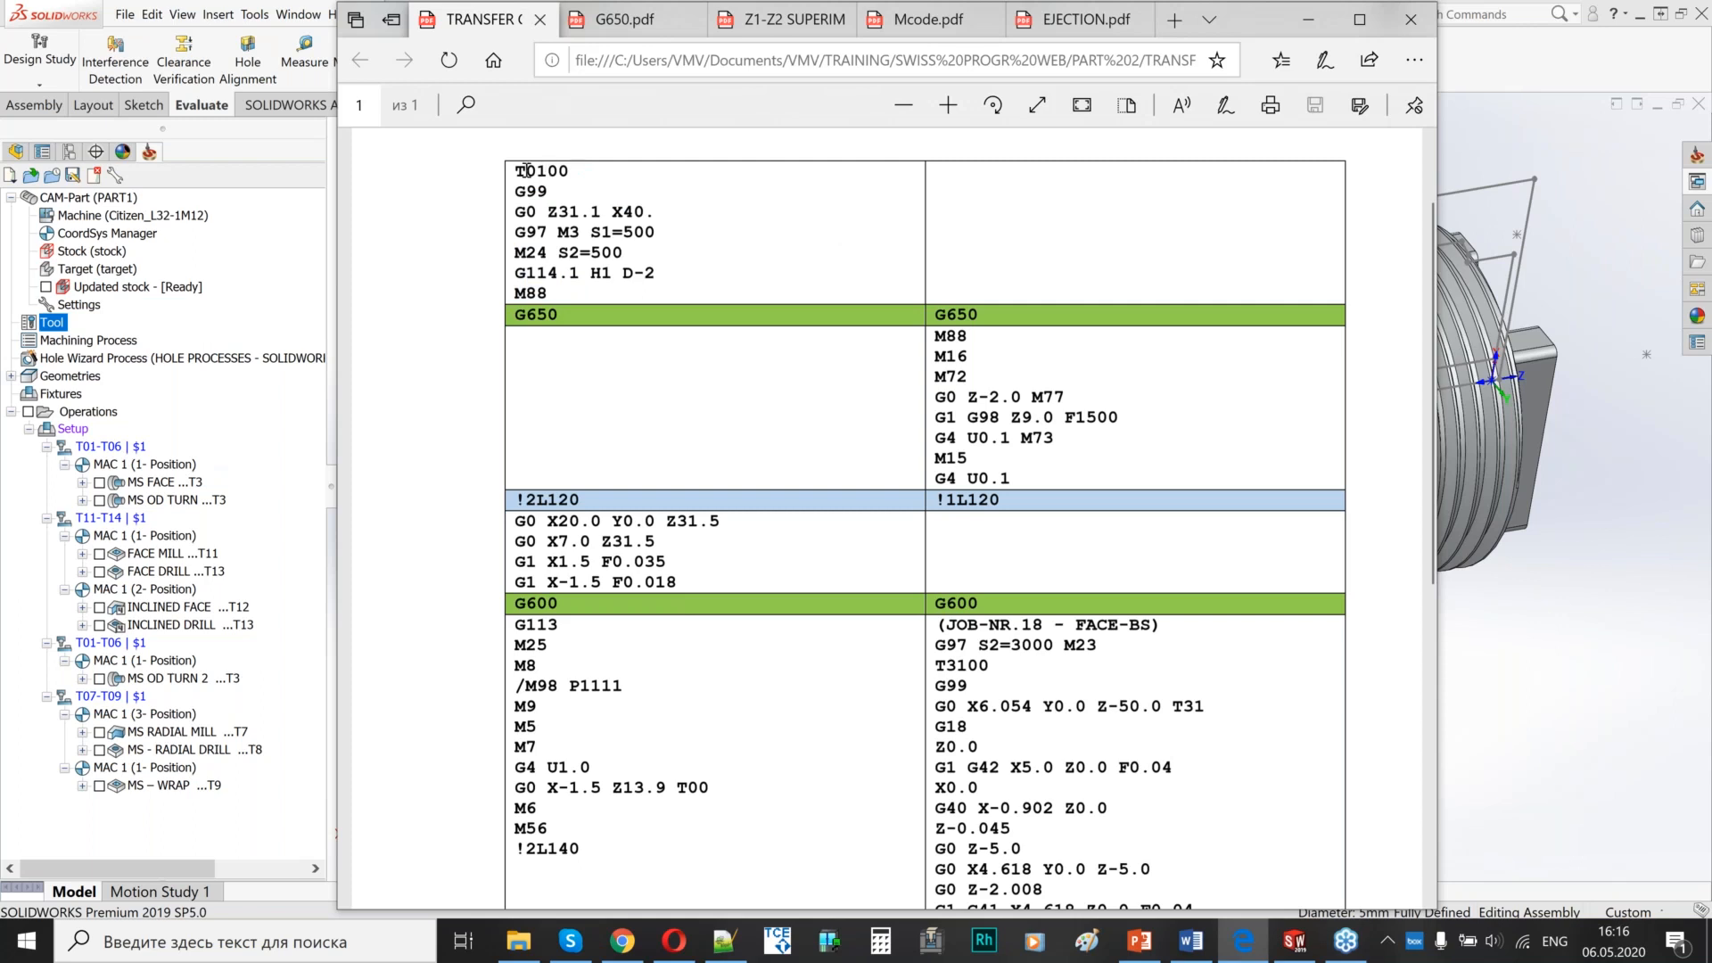
pyautogui.doubleClick(533, 171)
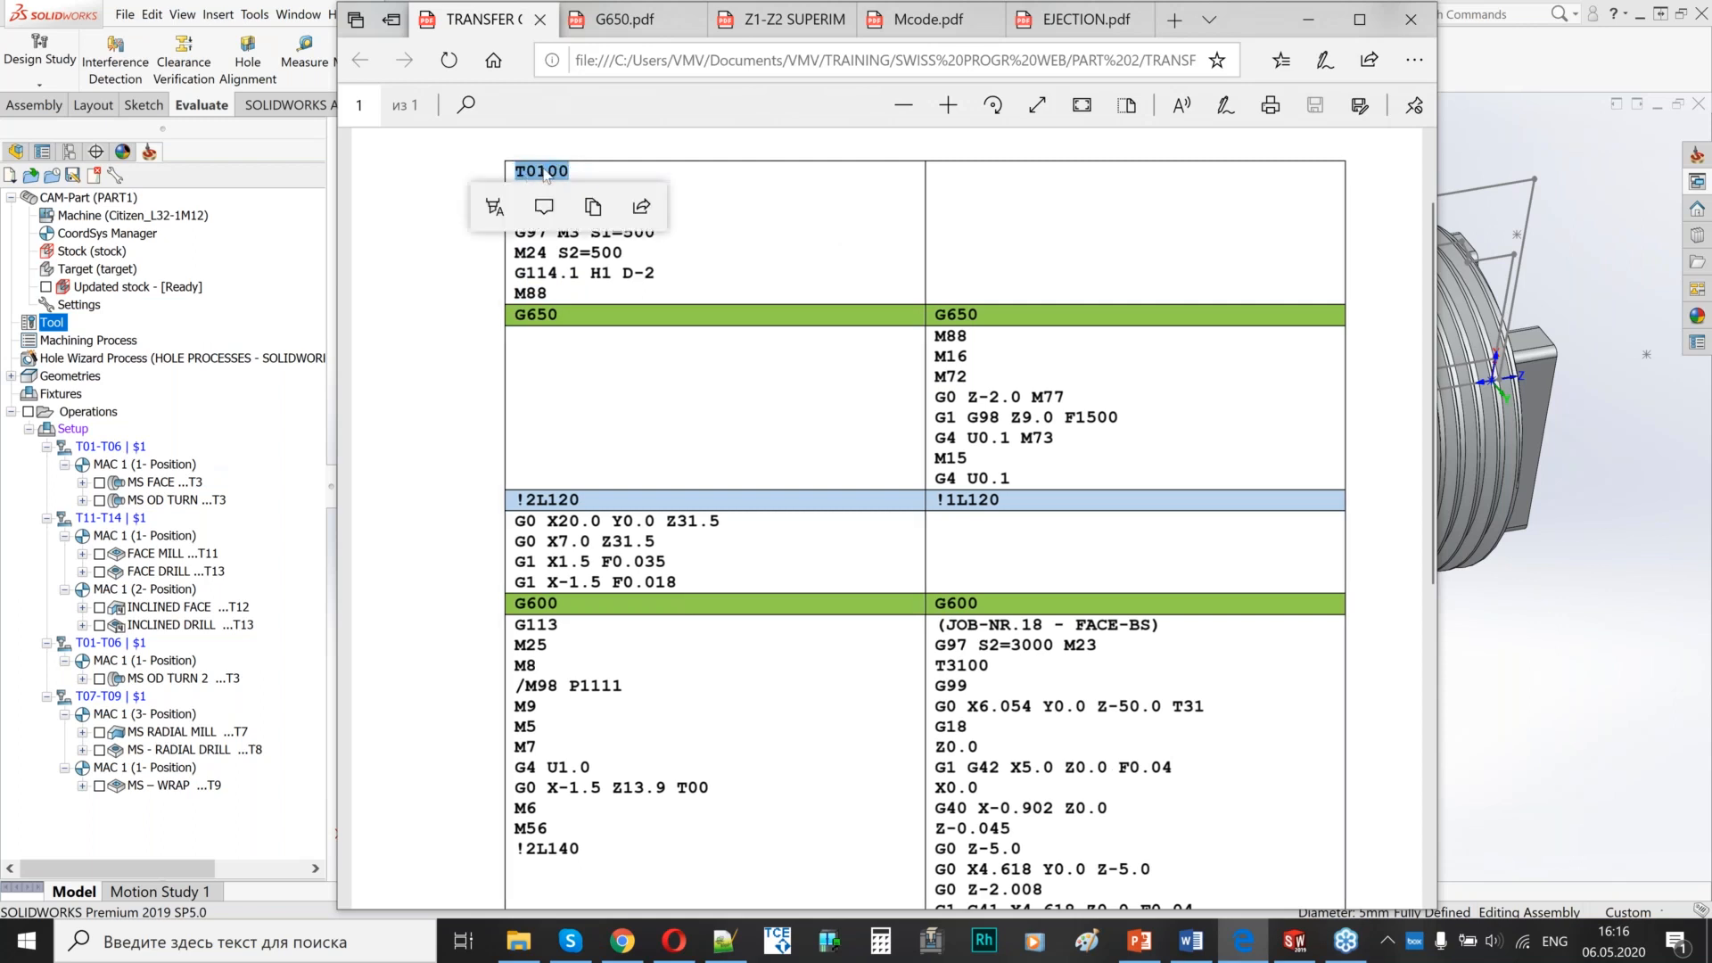
pyautogui.click(793, 245)
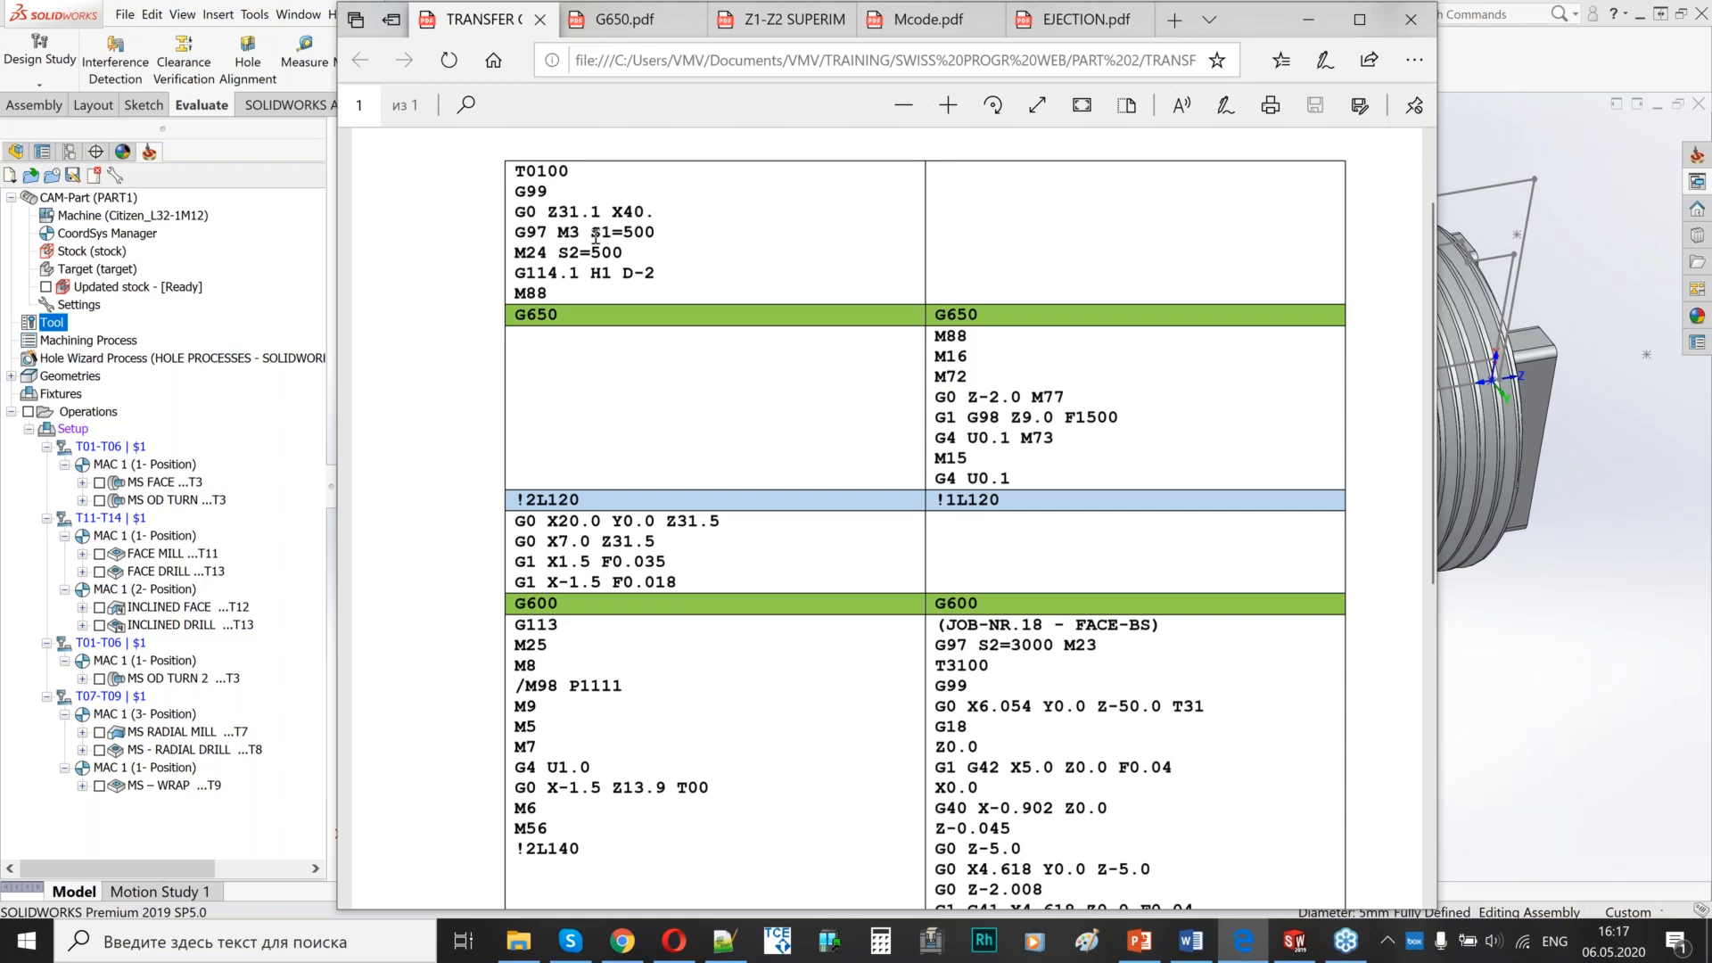
pyautogui.moveTo(659, 234); pyautogui.dragTo(581, 234)
pyautogui.click(670, 219)
pyautogui.moveTo(623, 234); pyautogui.dragTo(666, 234)
pyautogui.click(674, 214)
pyautogui.doubleClick(521, 290)
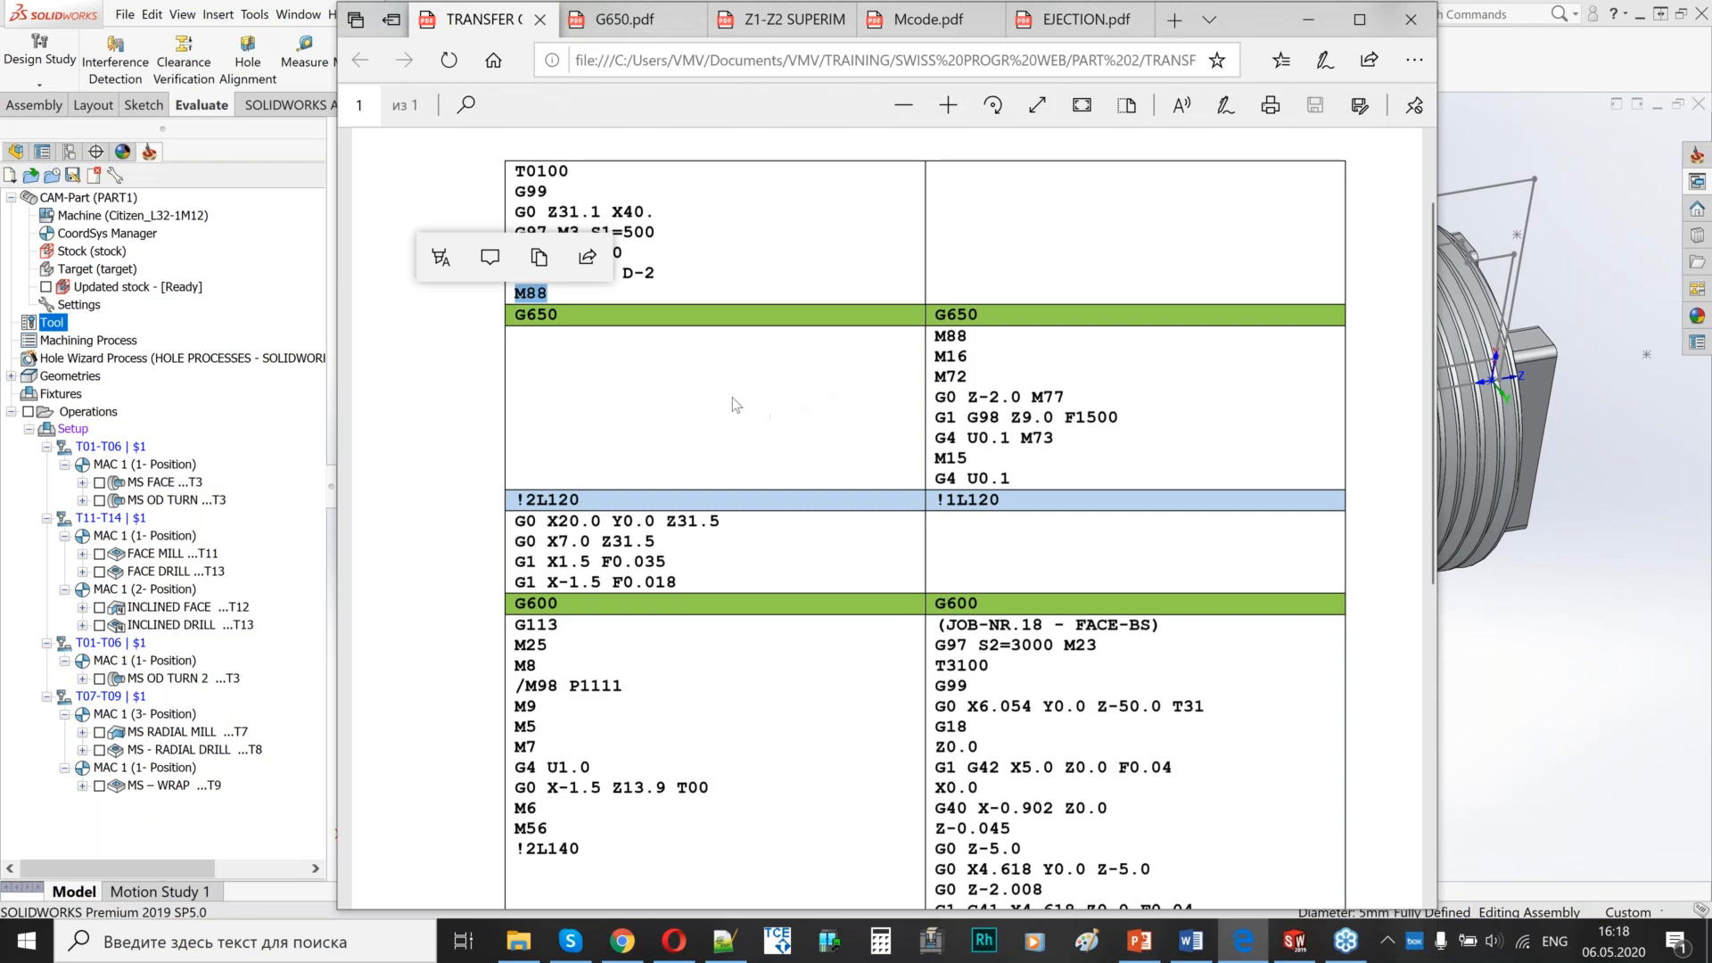
pyautogui.click(674, 267)
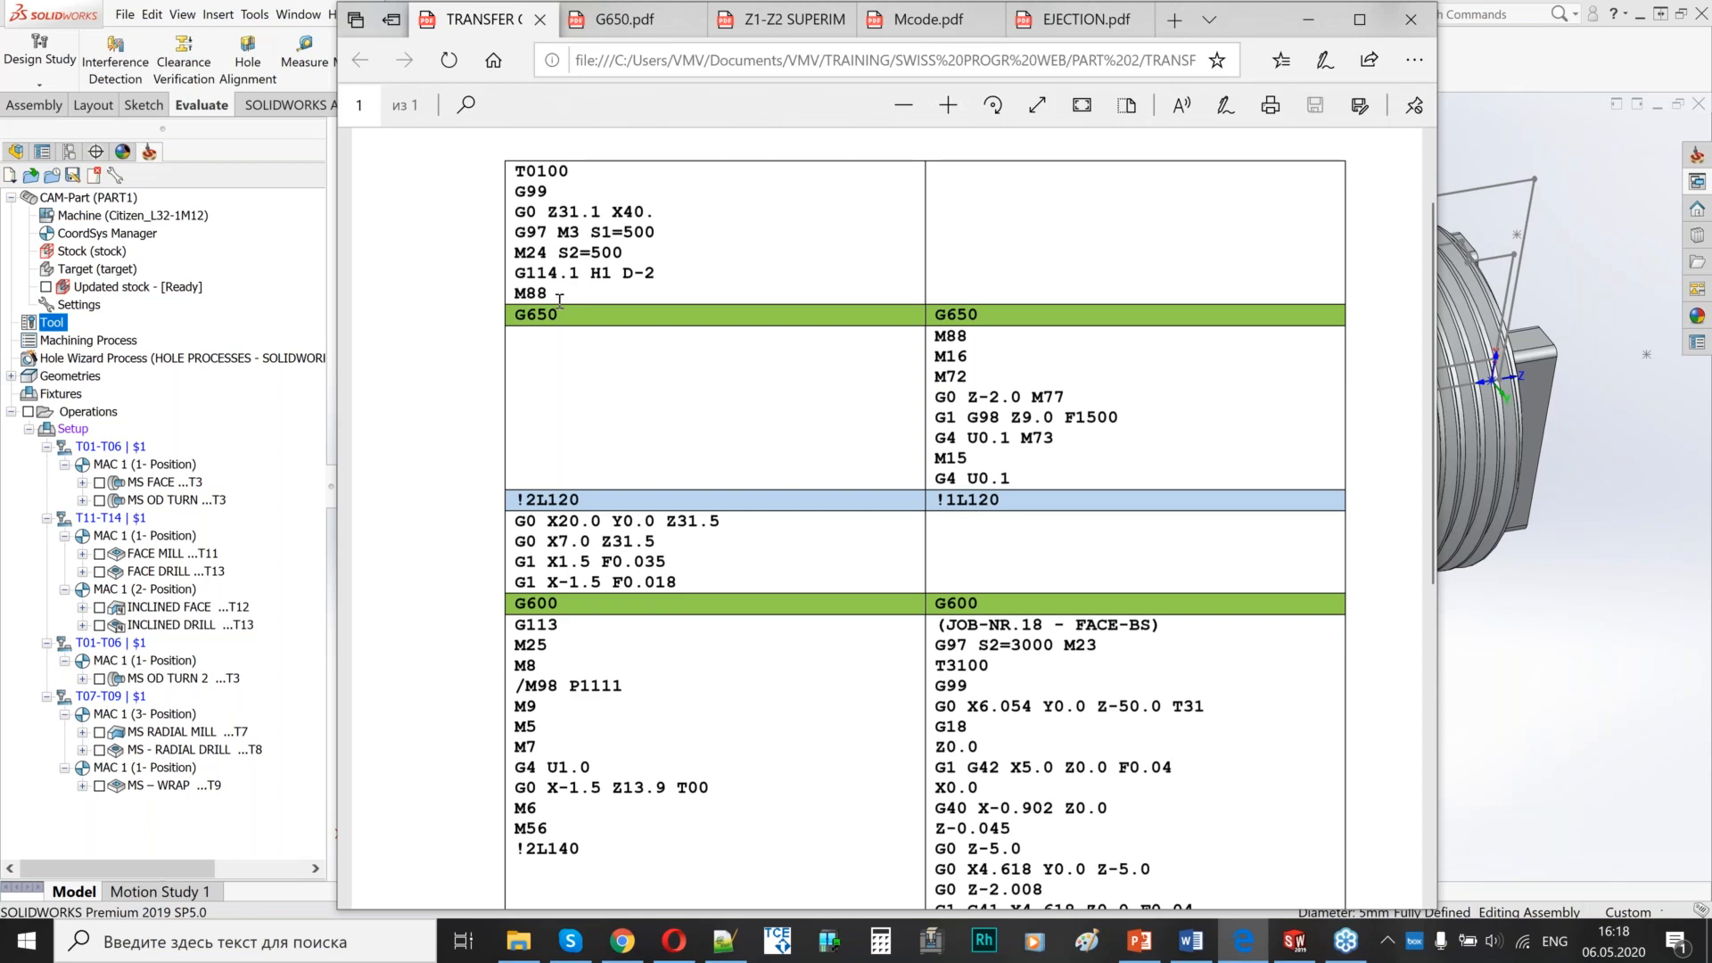
pyautogui.doubleClick(533, 297)
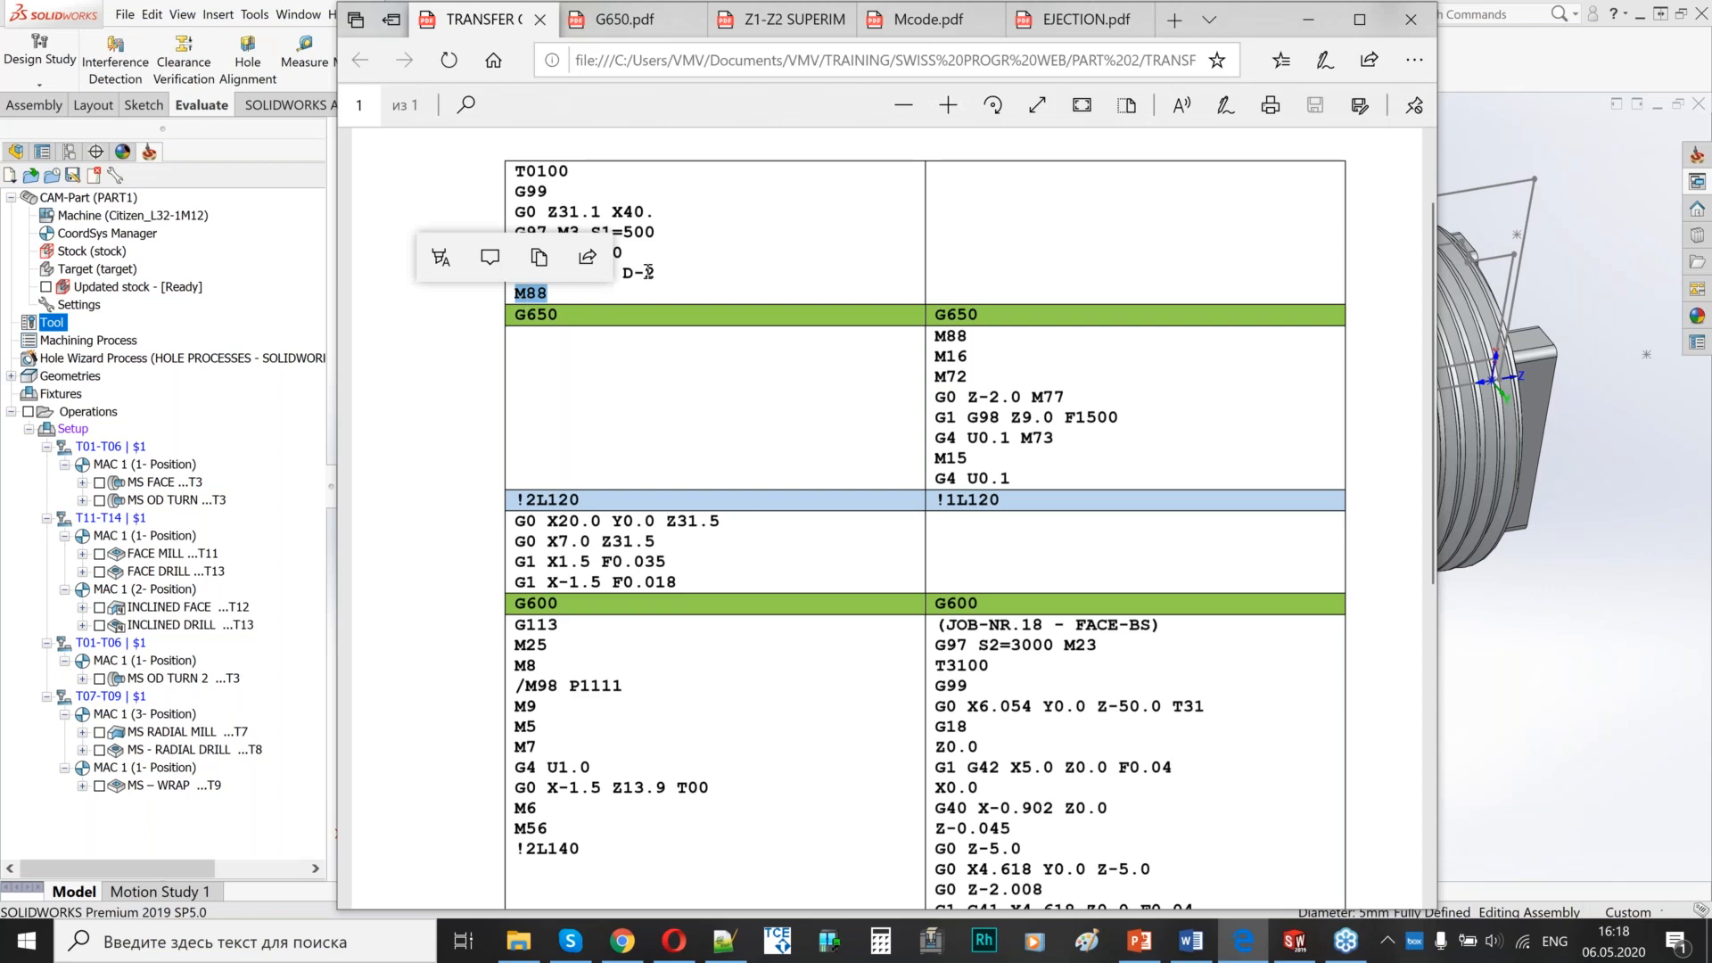
pyautogui.click(569, 338)
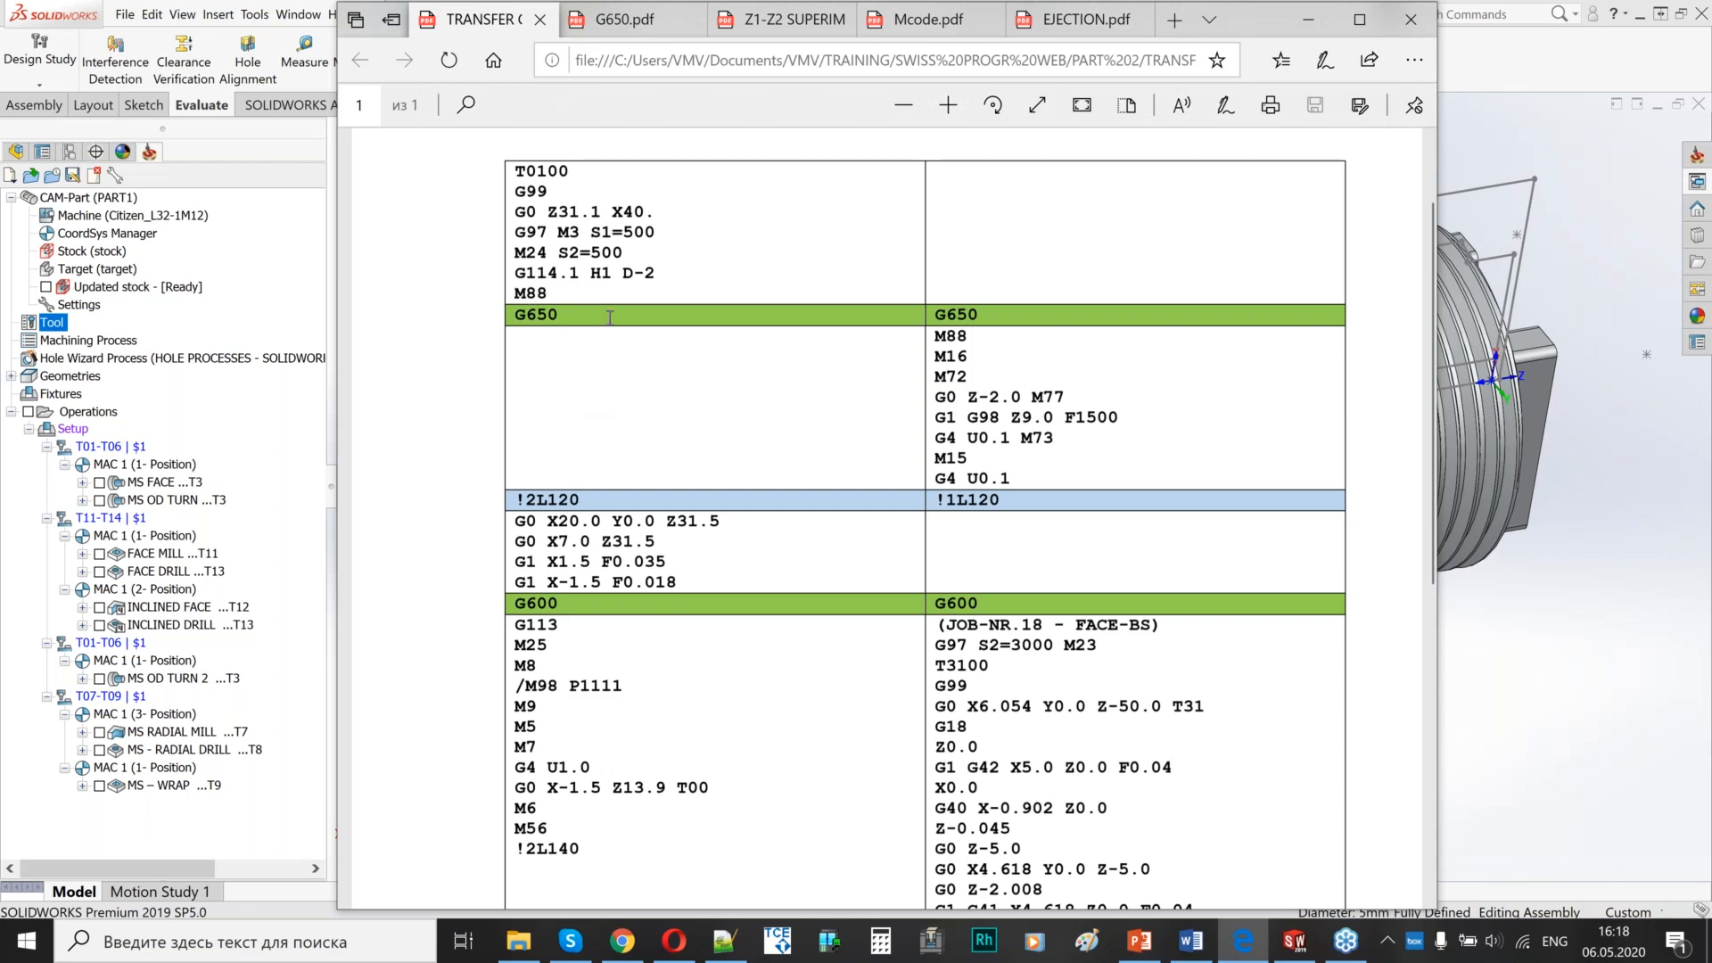
# - Look up the transfer program's G650 command in G650.pdf and find its section title on the first page
pyautogui.moveTo(598, 317); pyautogui.dragTo(501, 315)
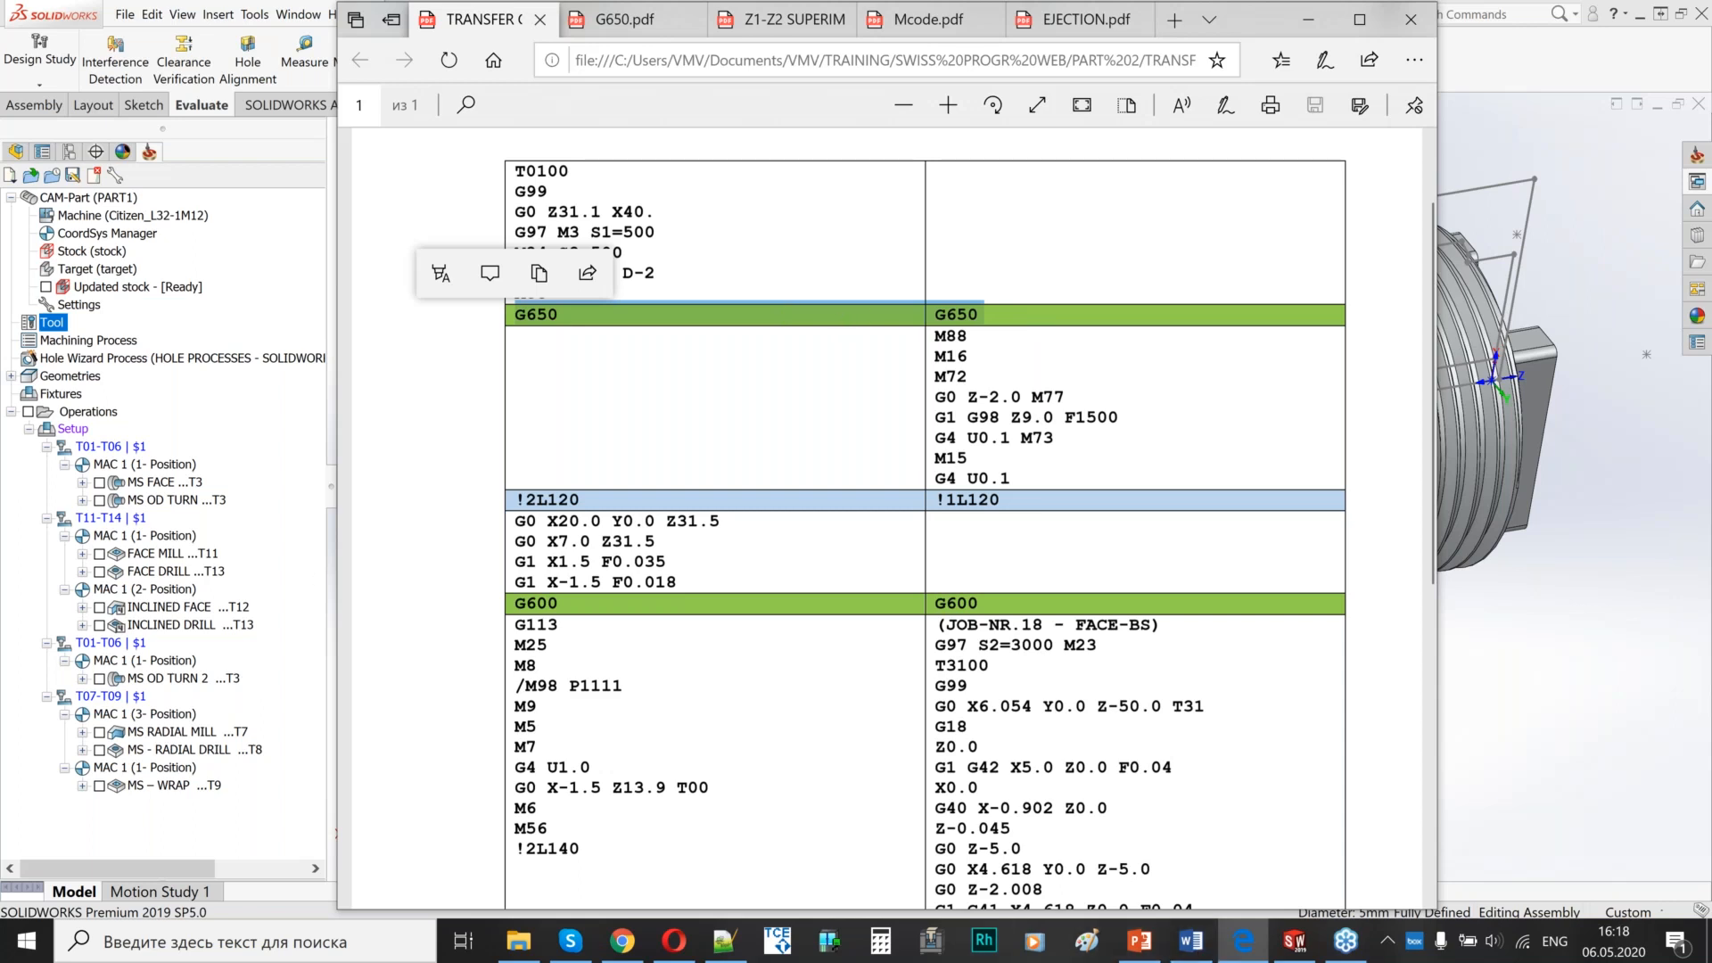
pyautogui.click(654, 29)
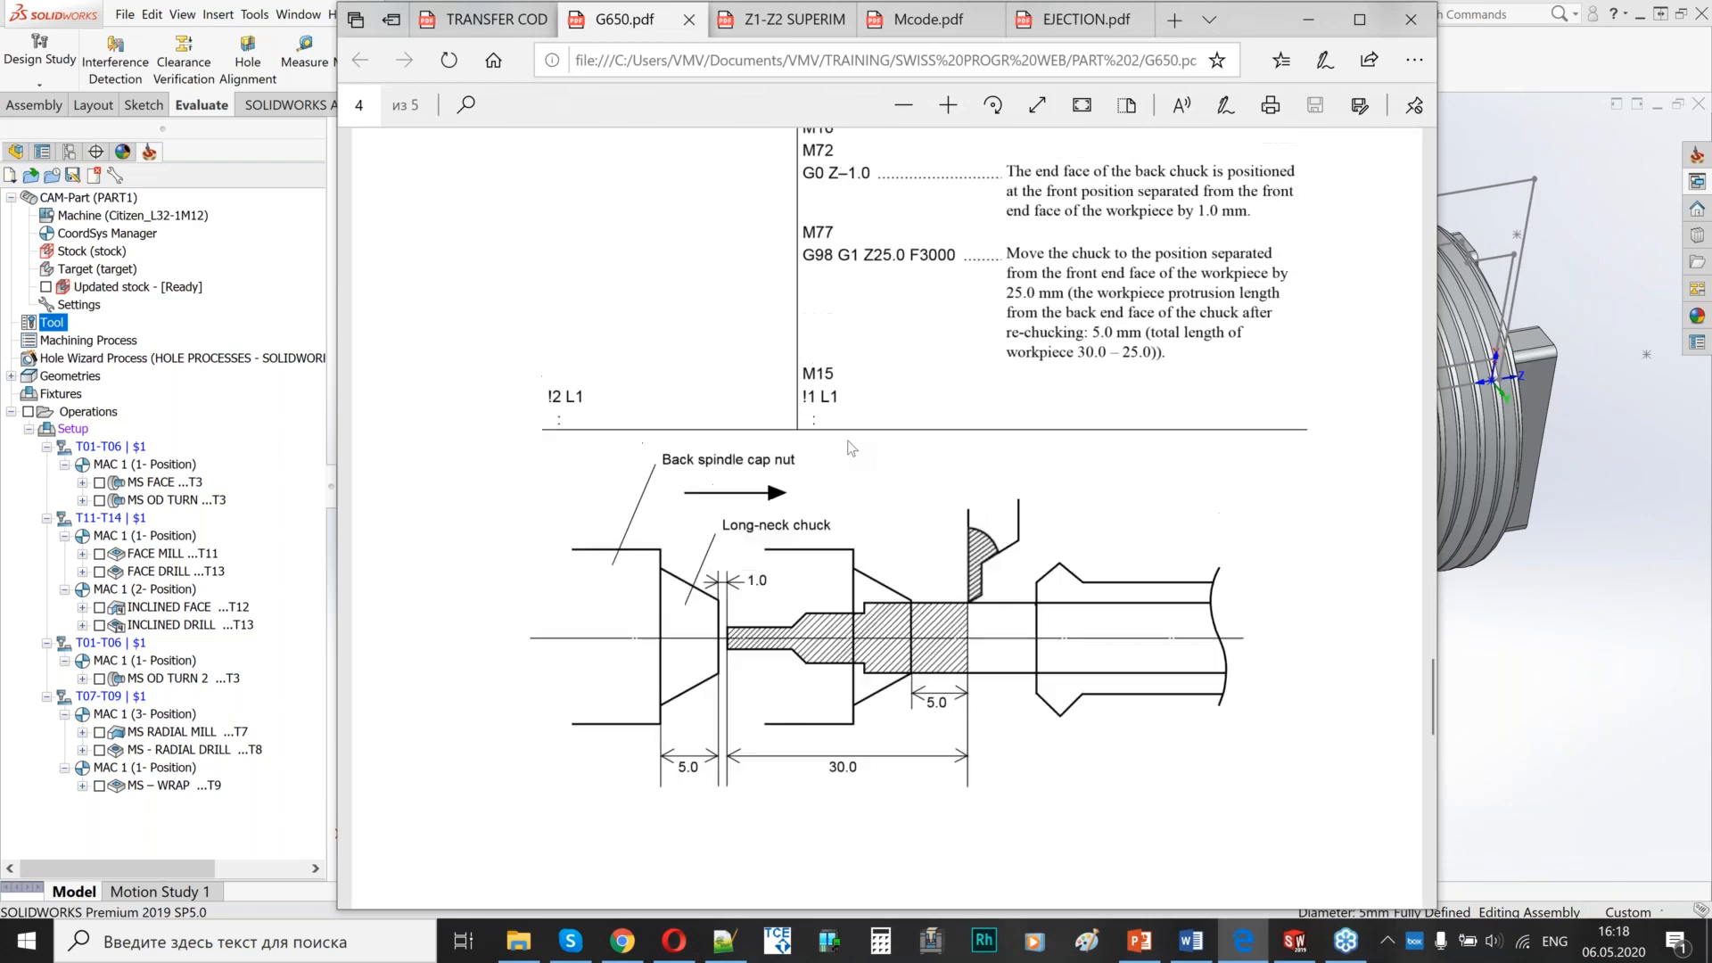
pyautogui.scroll(10, 850, 450)
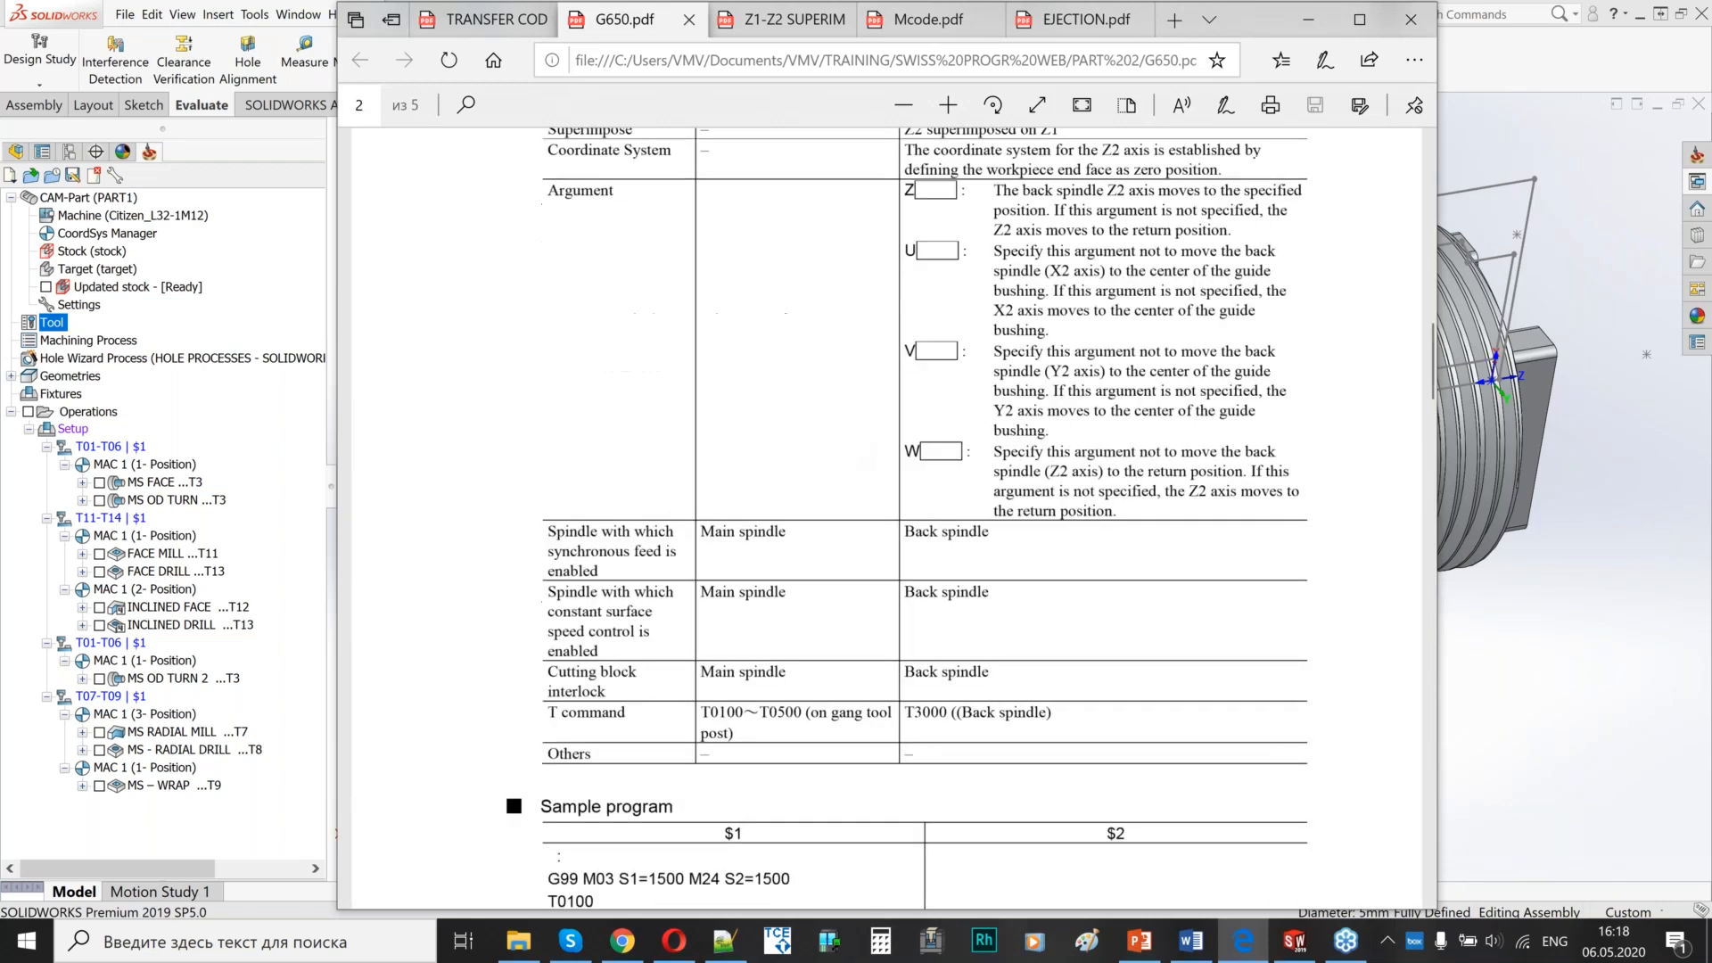
pyautogui.scroll(10, 868, 458)
pyautogui.moveTo(541, 281); pyautogui.dragTo(646, 284)
pyautogui.moveTo(774, 281); pyautogui.dragTo(828, 285)
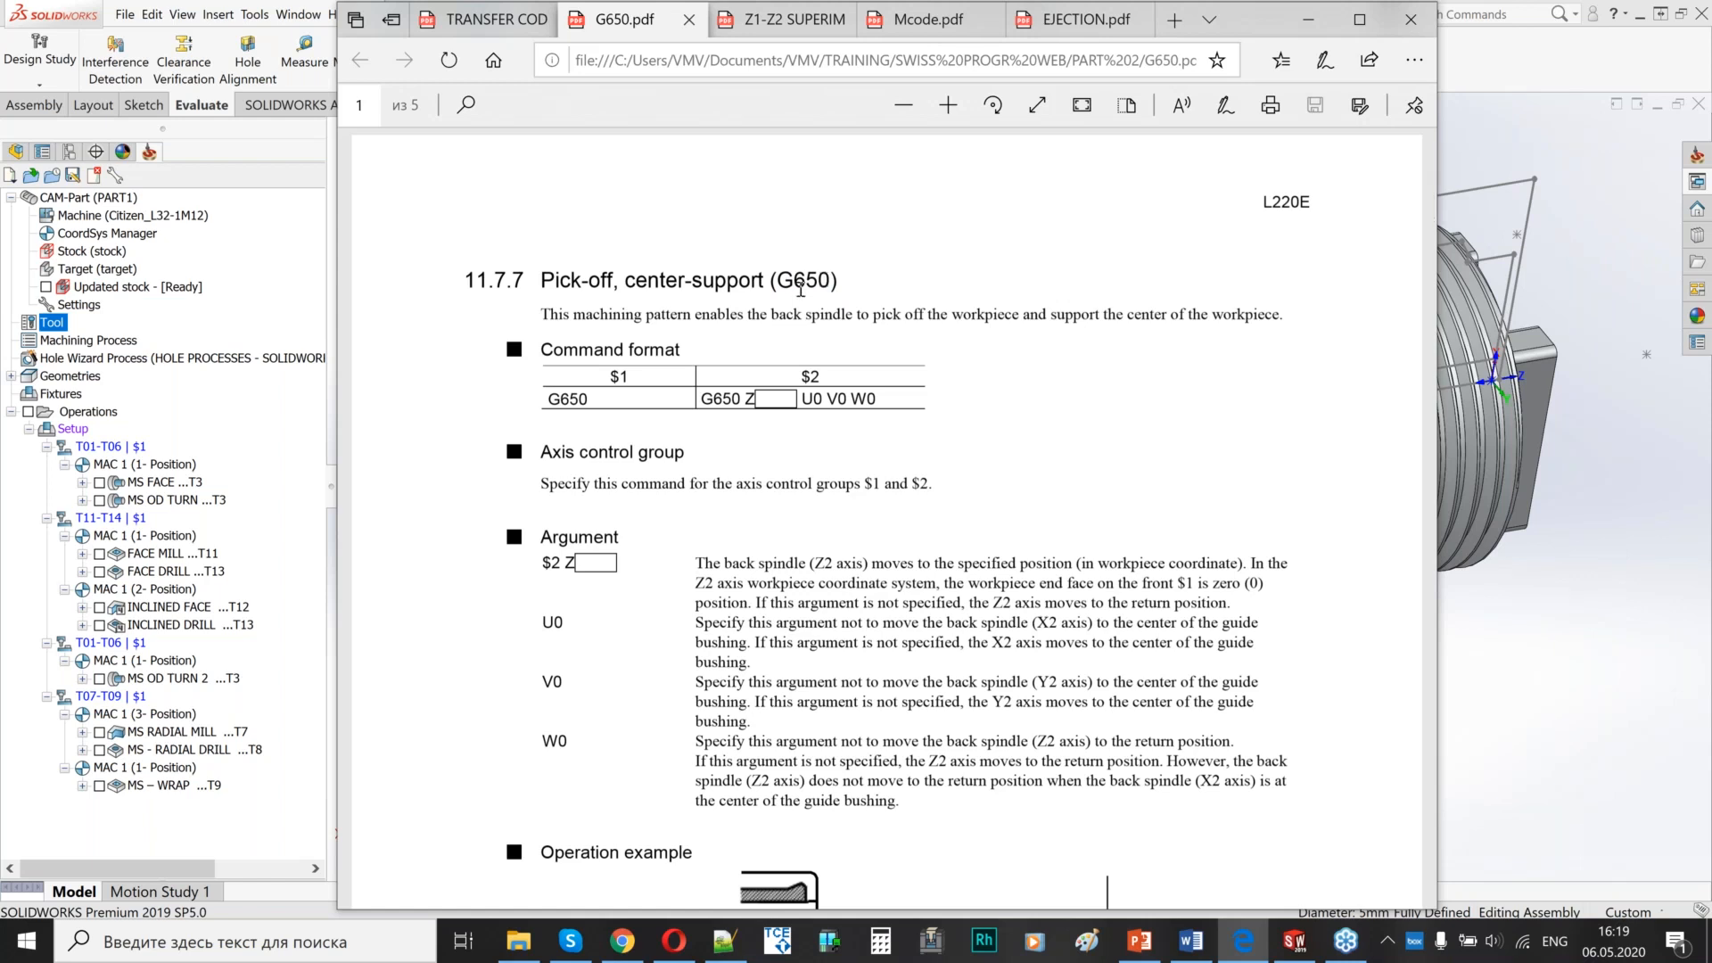
pyautogui.moveTo(771, 281); pyautogui.dragTo(839, 287)
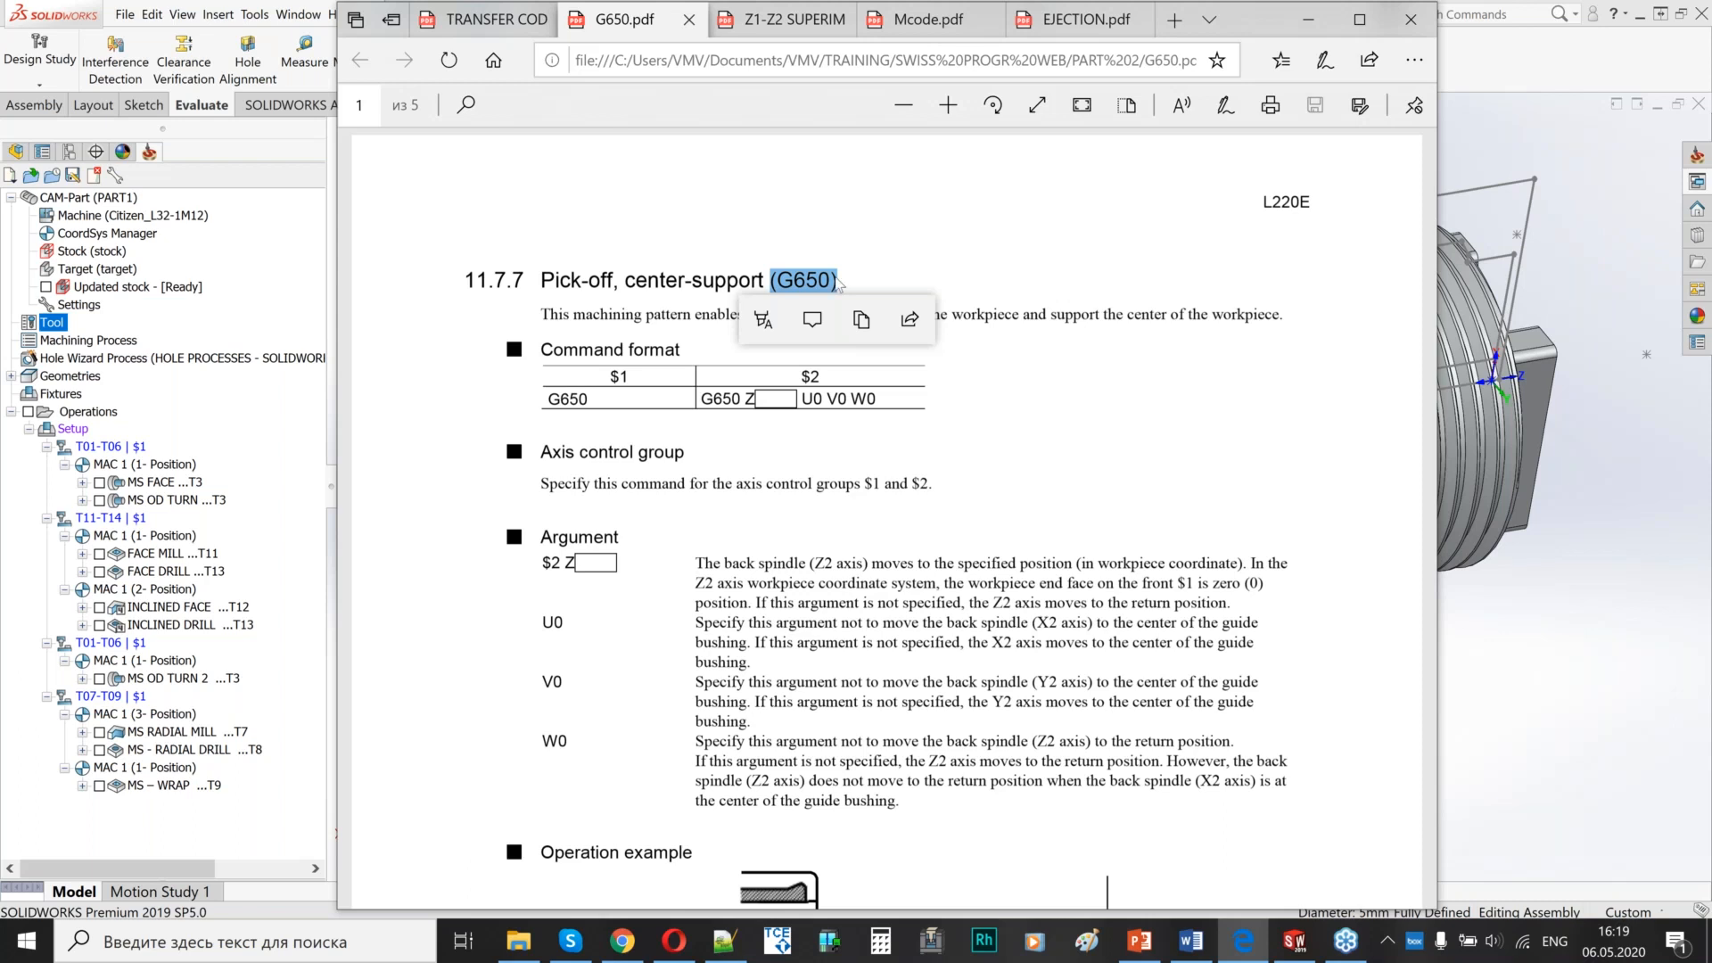
# - Compare the transfer program's G650 row with the Pick-off, center-support description in section 11.7.7 of G650.pdf
pyautogui.click(450, 21)
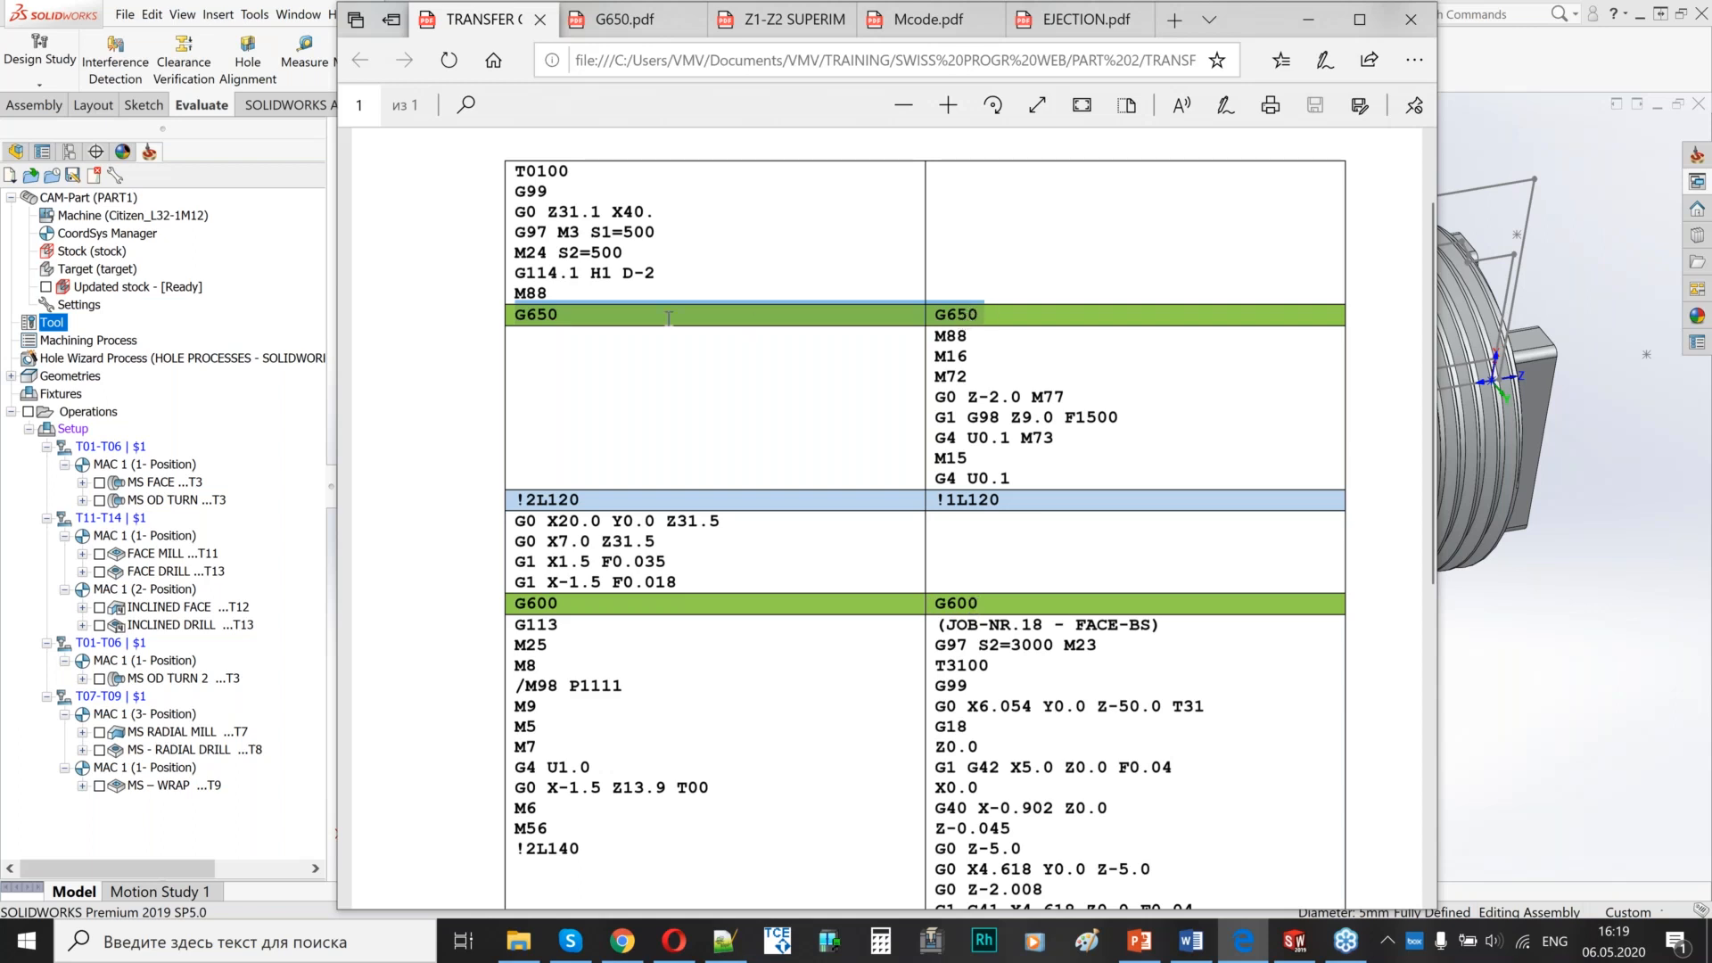
pyautogui.click(546, 312)
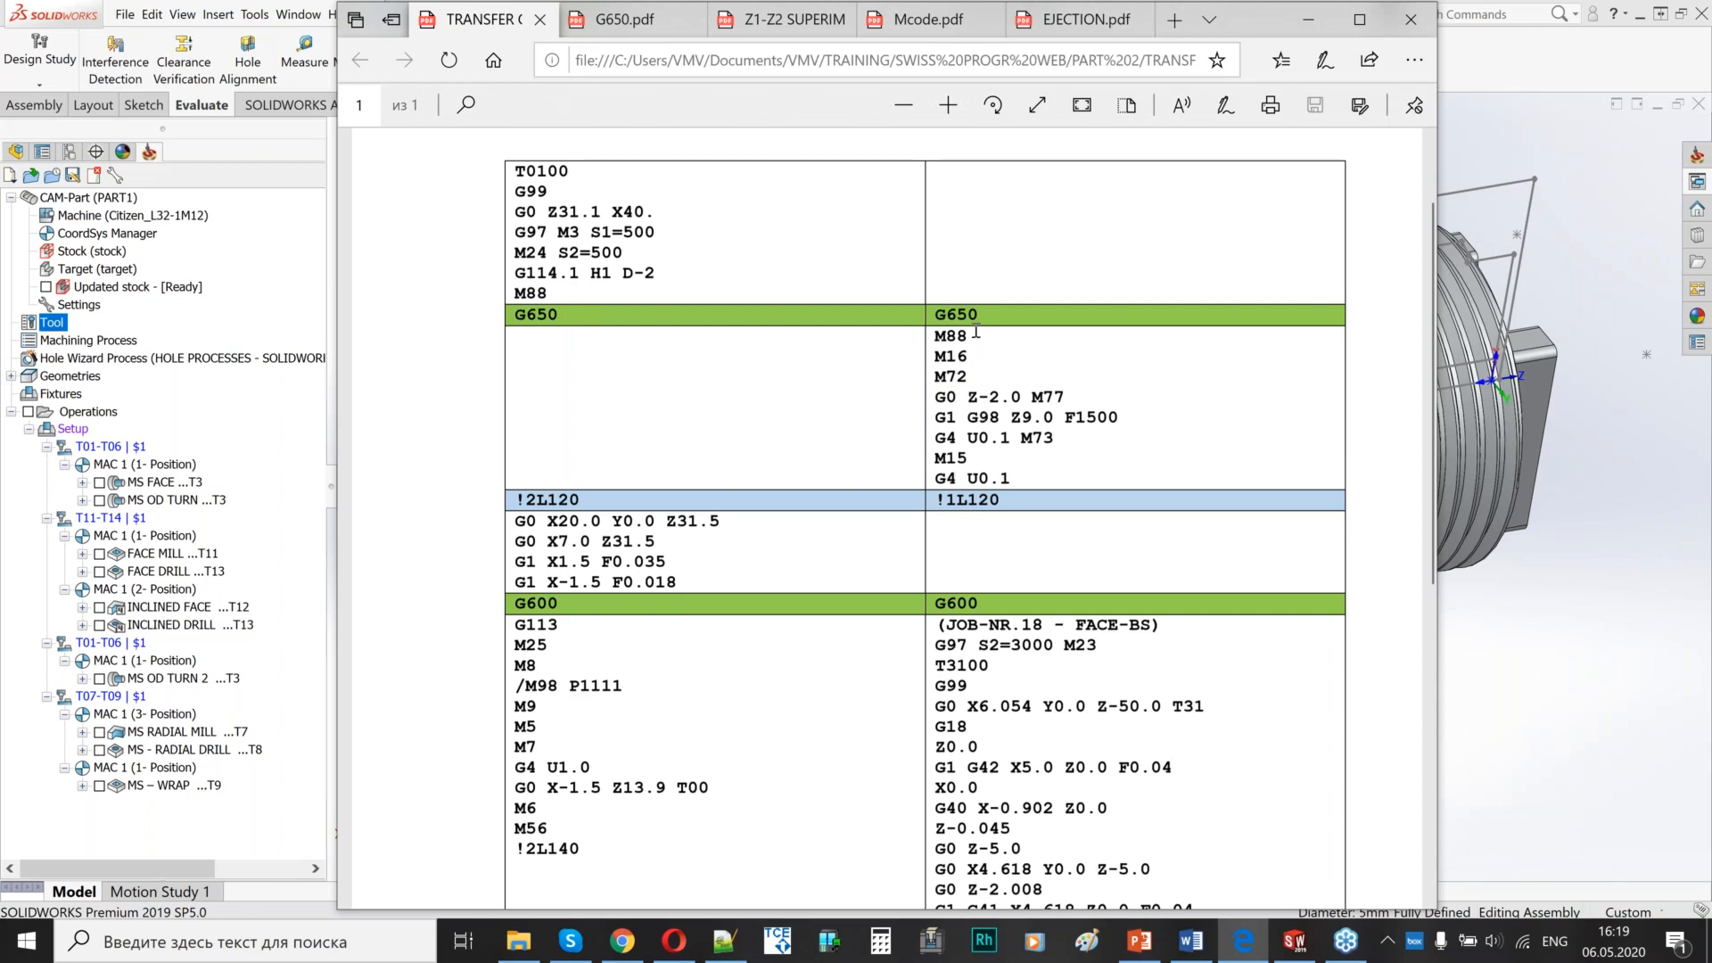
pyautogui.moveTo(558, 314); pyautogui.dragTo(515, 315)
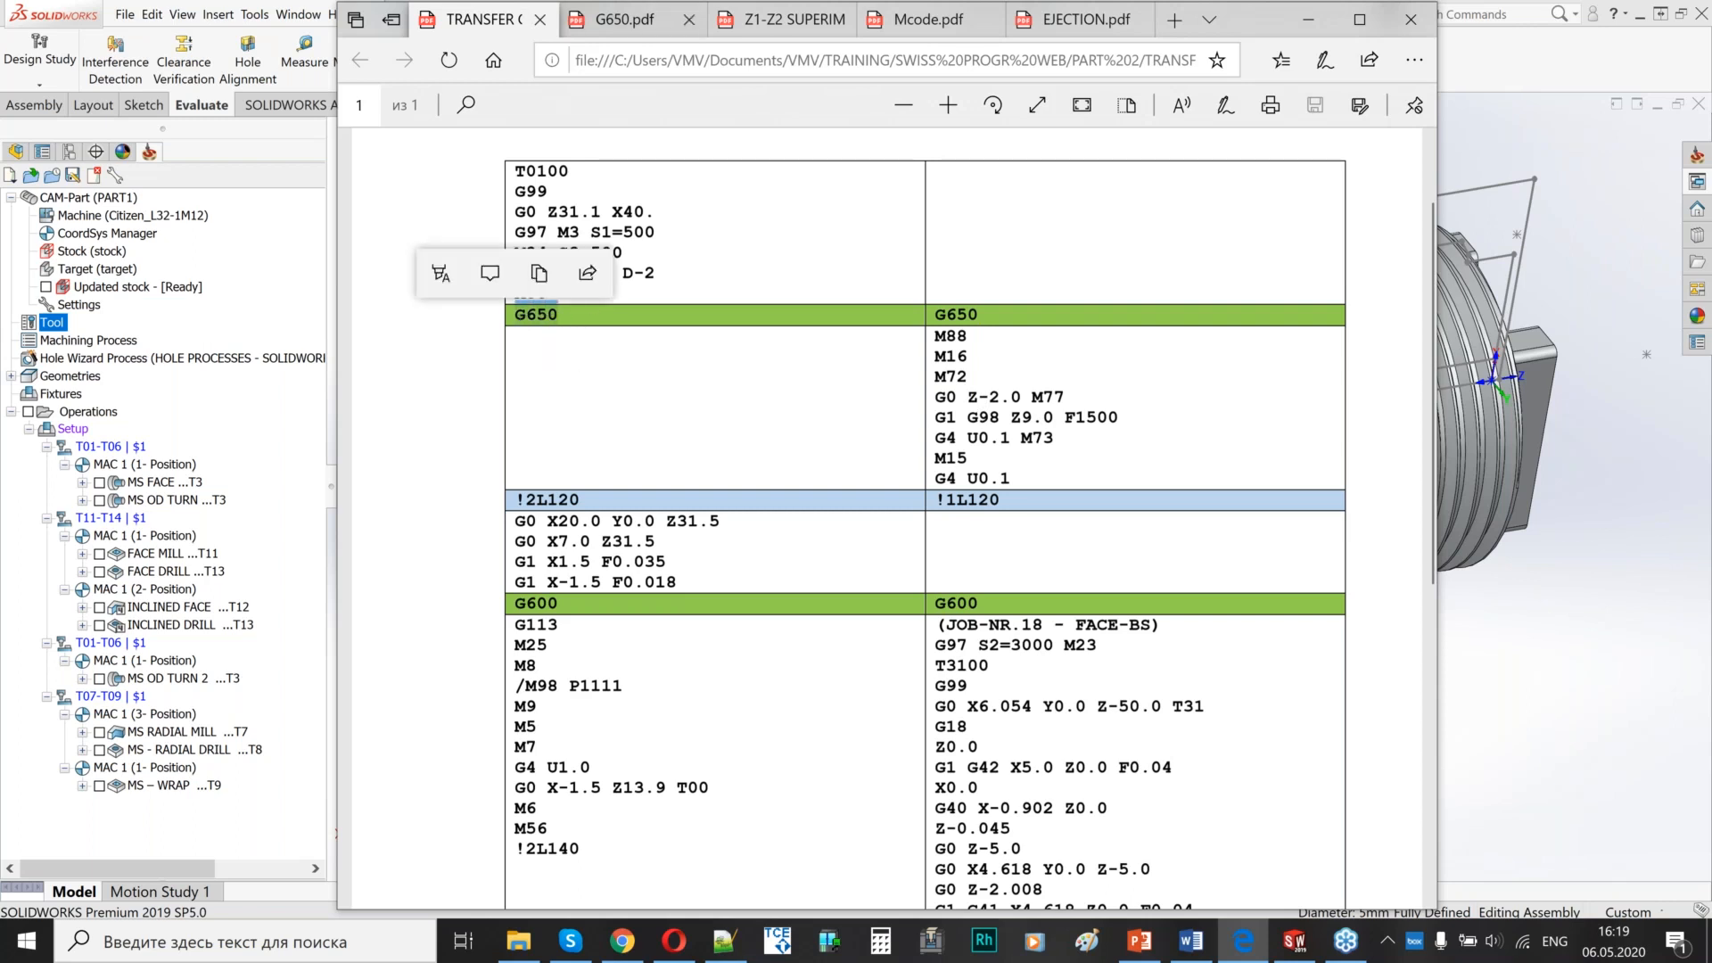
pyautogui.click(624, 18)
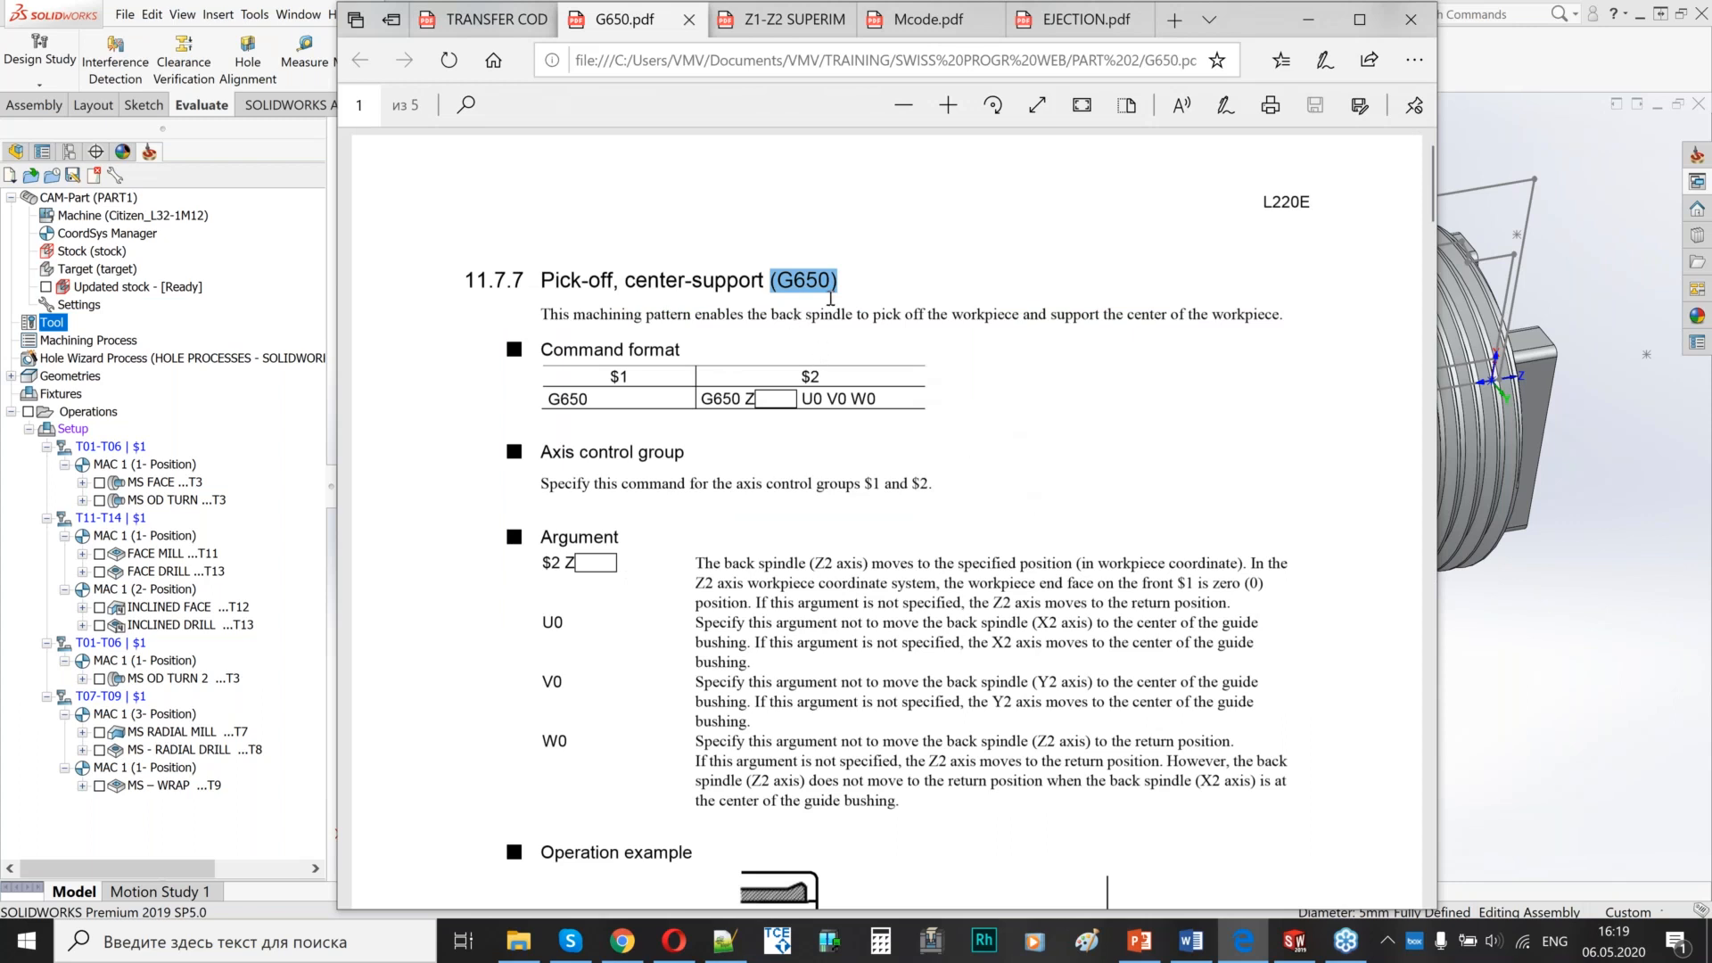
pyautogui.click(789, 290)
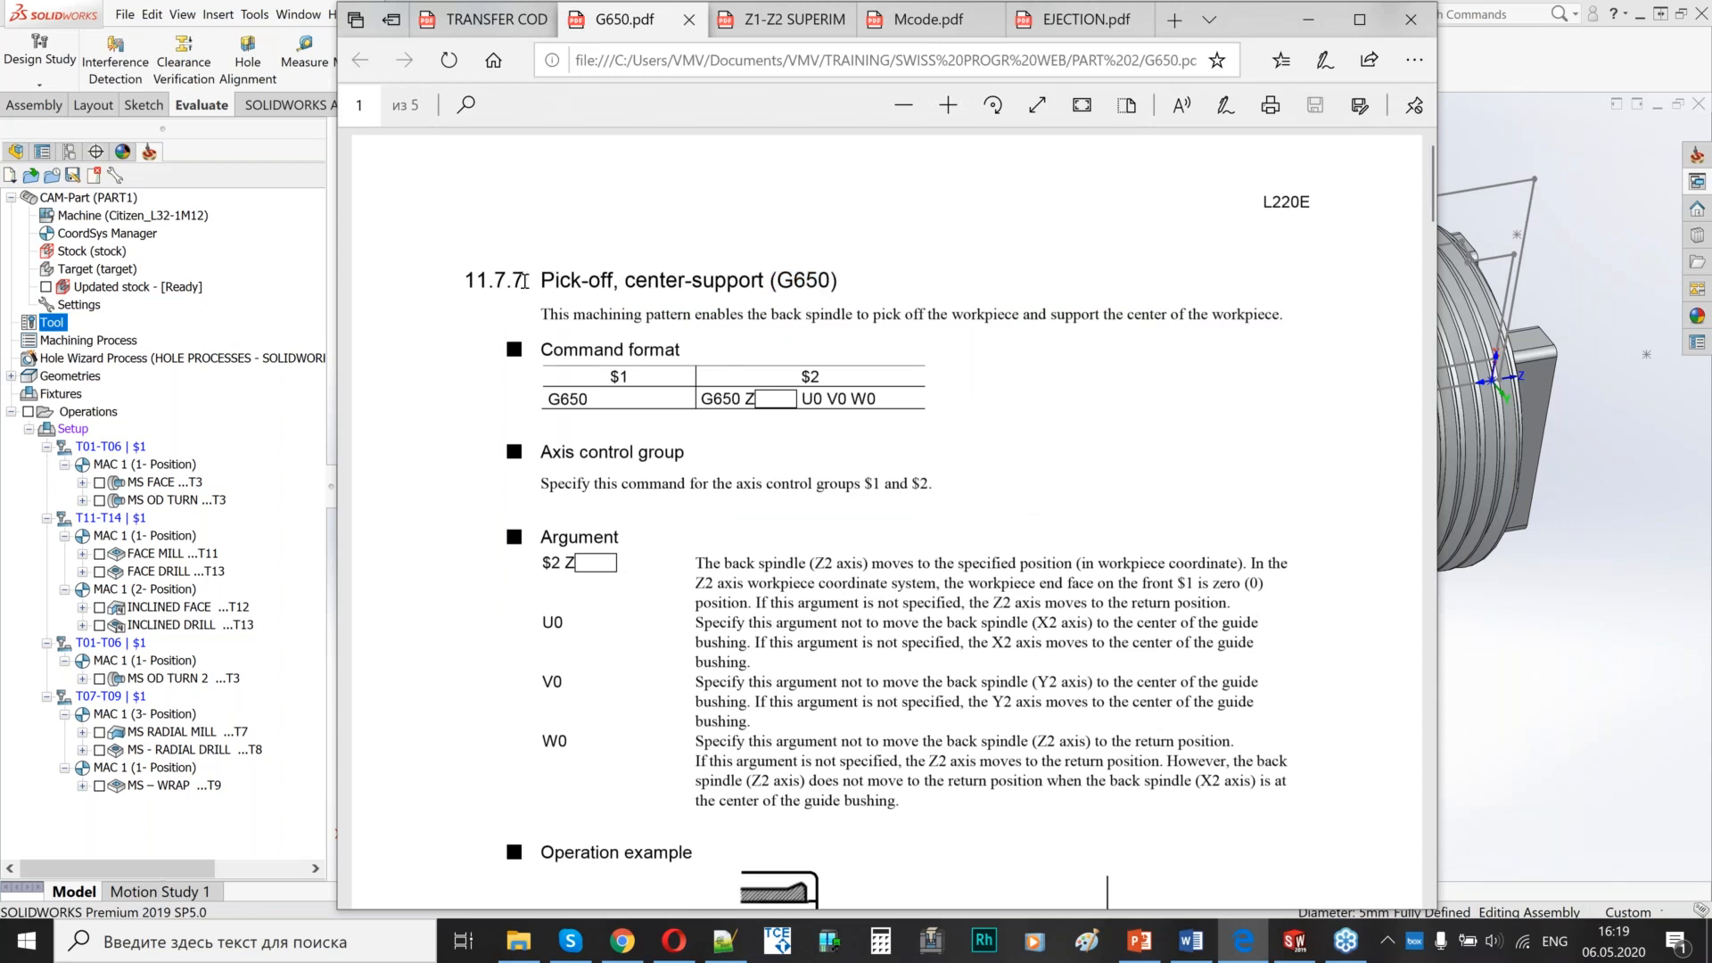
pyautogui.moveTo(531, 280); pyautogui.dragTo(1019, 314)
pyautogui.click(634, 368)
# - Examine the pick-off diagram on page 4 of G650.pdf, focusing on the 1.0 mm gap between the long-neck chuck and the workpiece
pyautogui.scroll(-15, 998, 400)
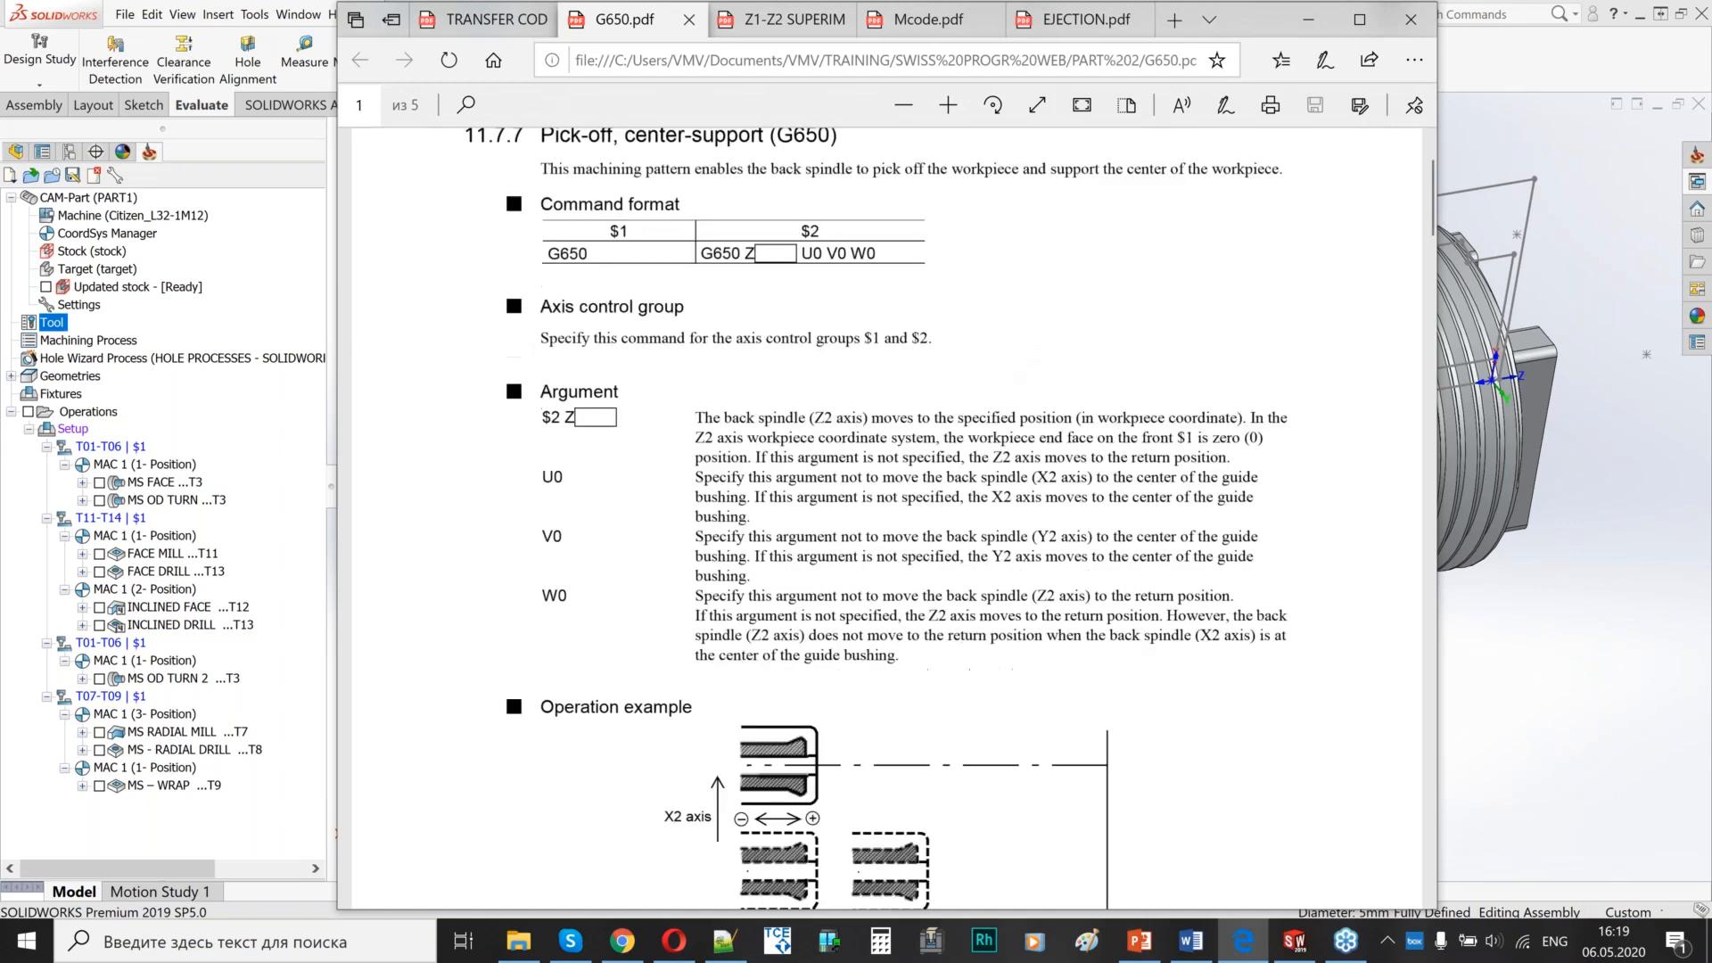
pyautogui.scroll(-20, 979, 409)
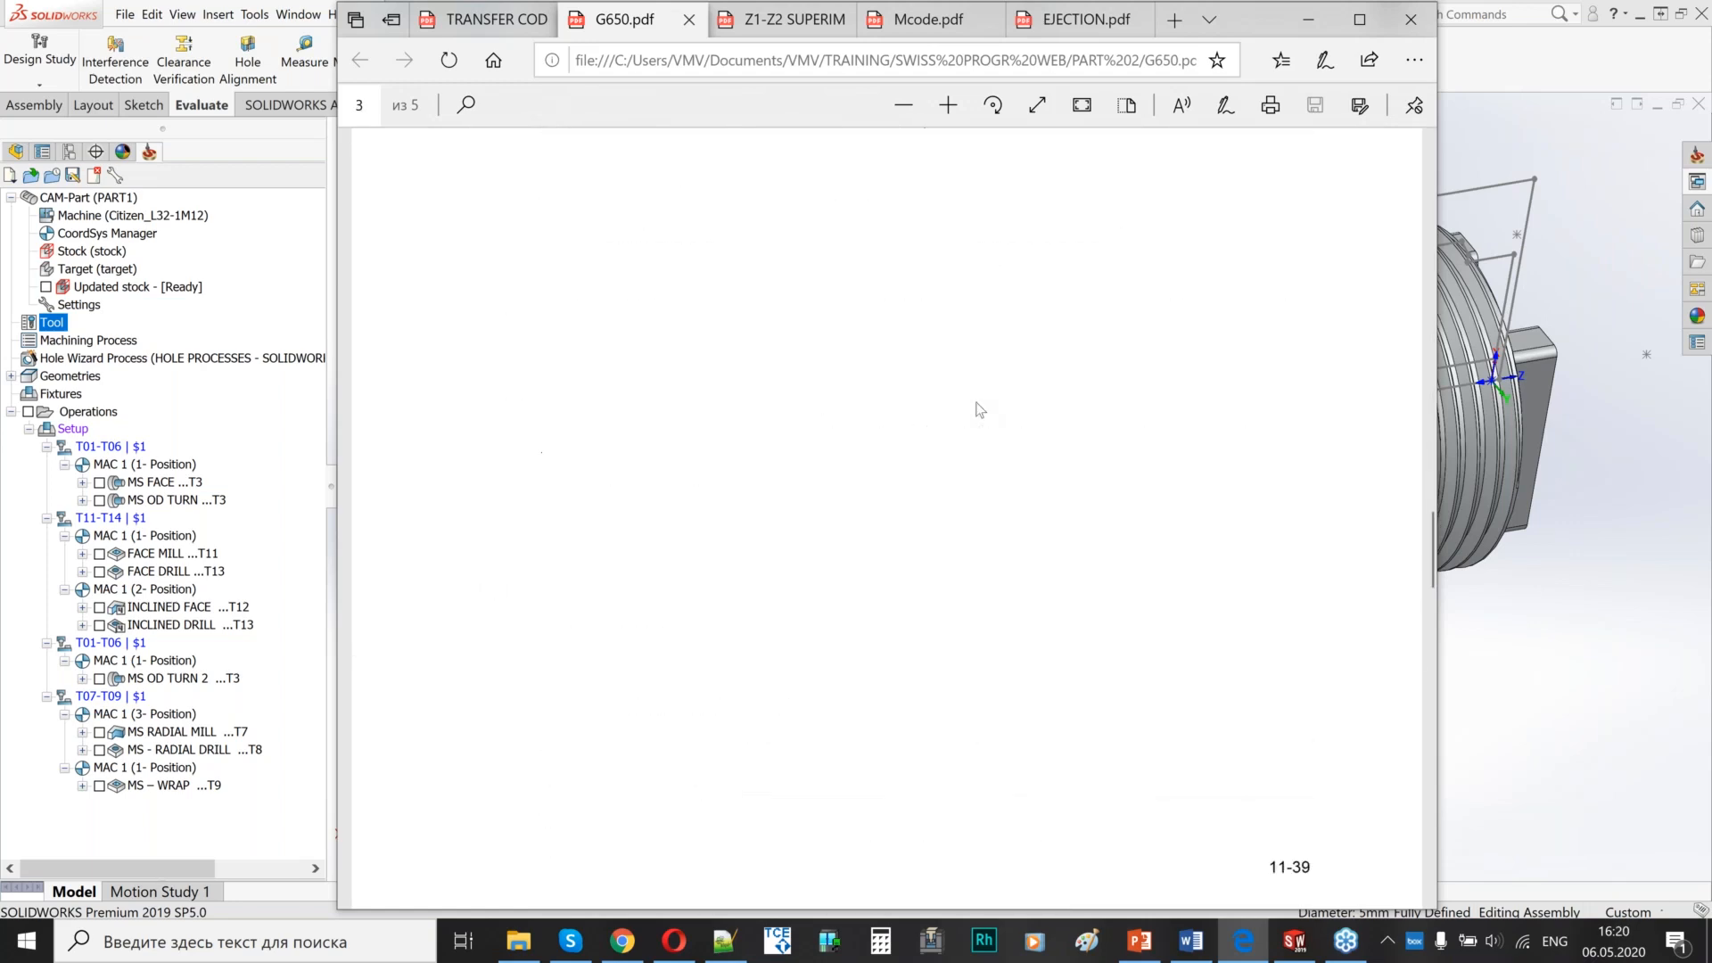
pyautogui.scroll(-1, 981, 409)
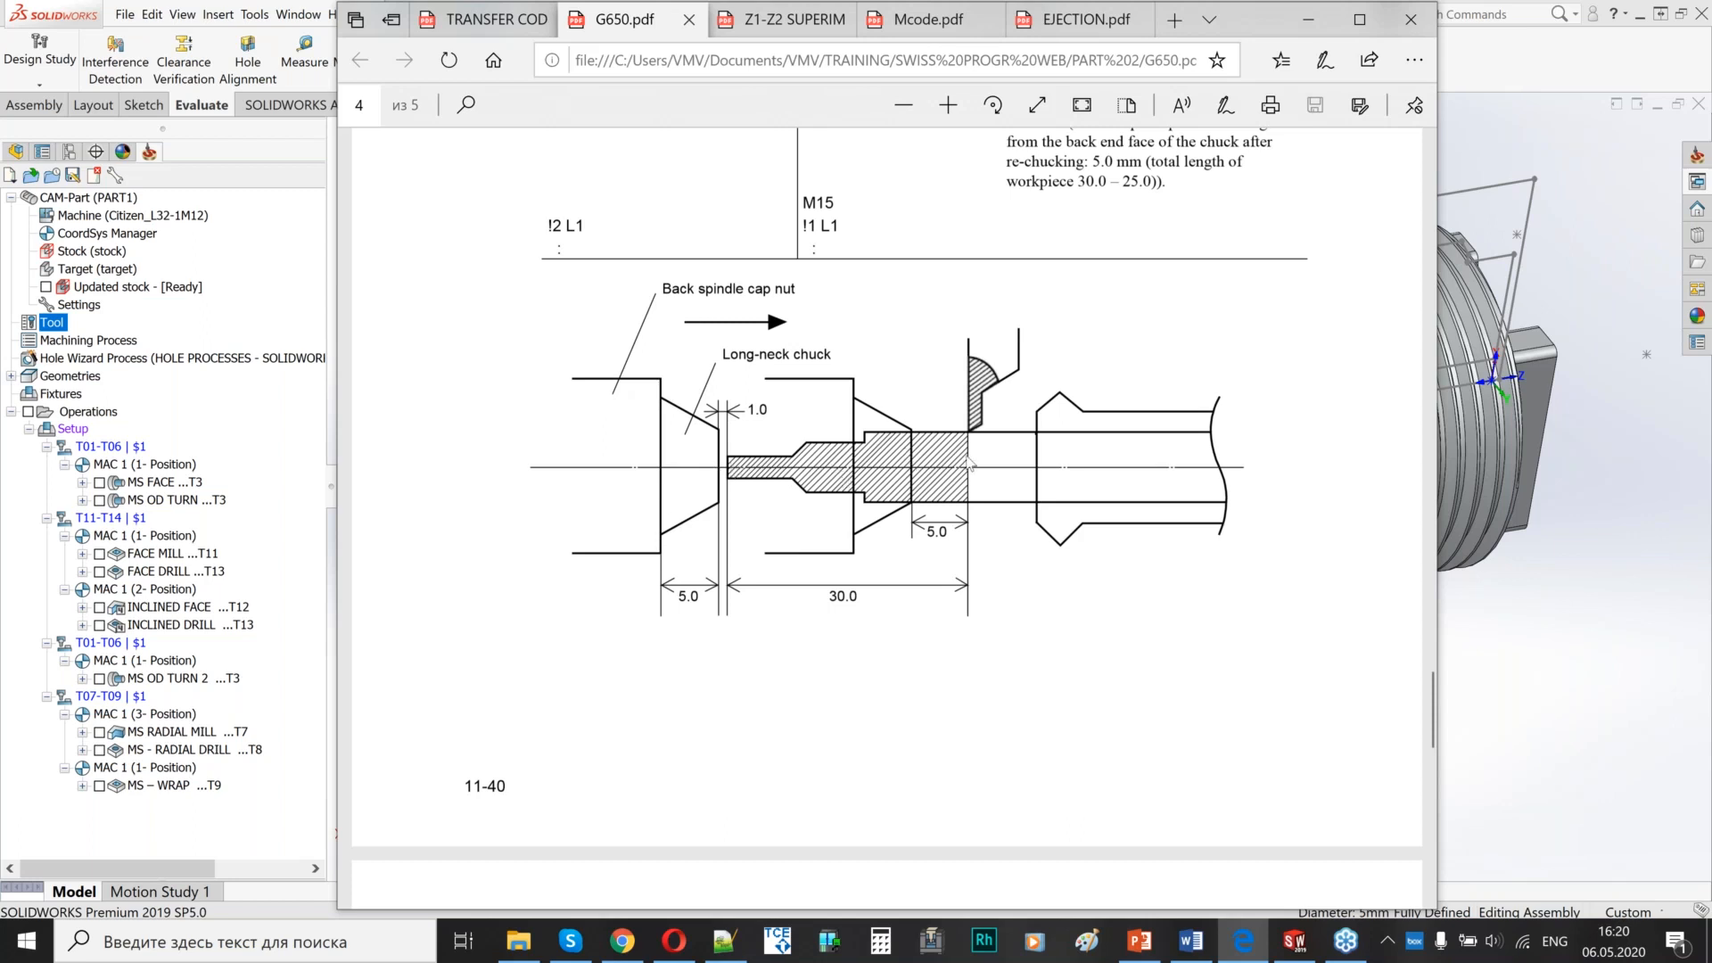
pyautogui.moveTo(773, 410); pyautogui.dragTo(740, 412)
pyautogui.click(733, 466)
pyautogui.scroll(-1, 731, 460)
pyautogui.scroll(1, 732, 460)
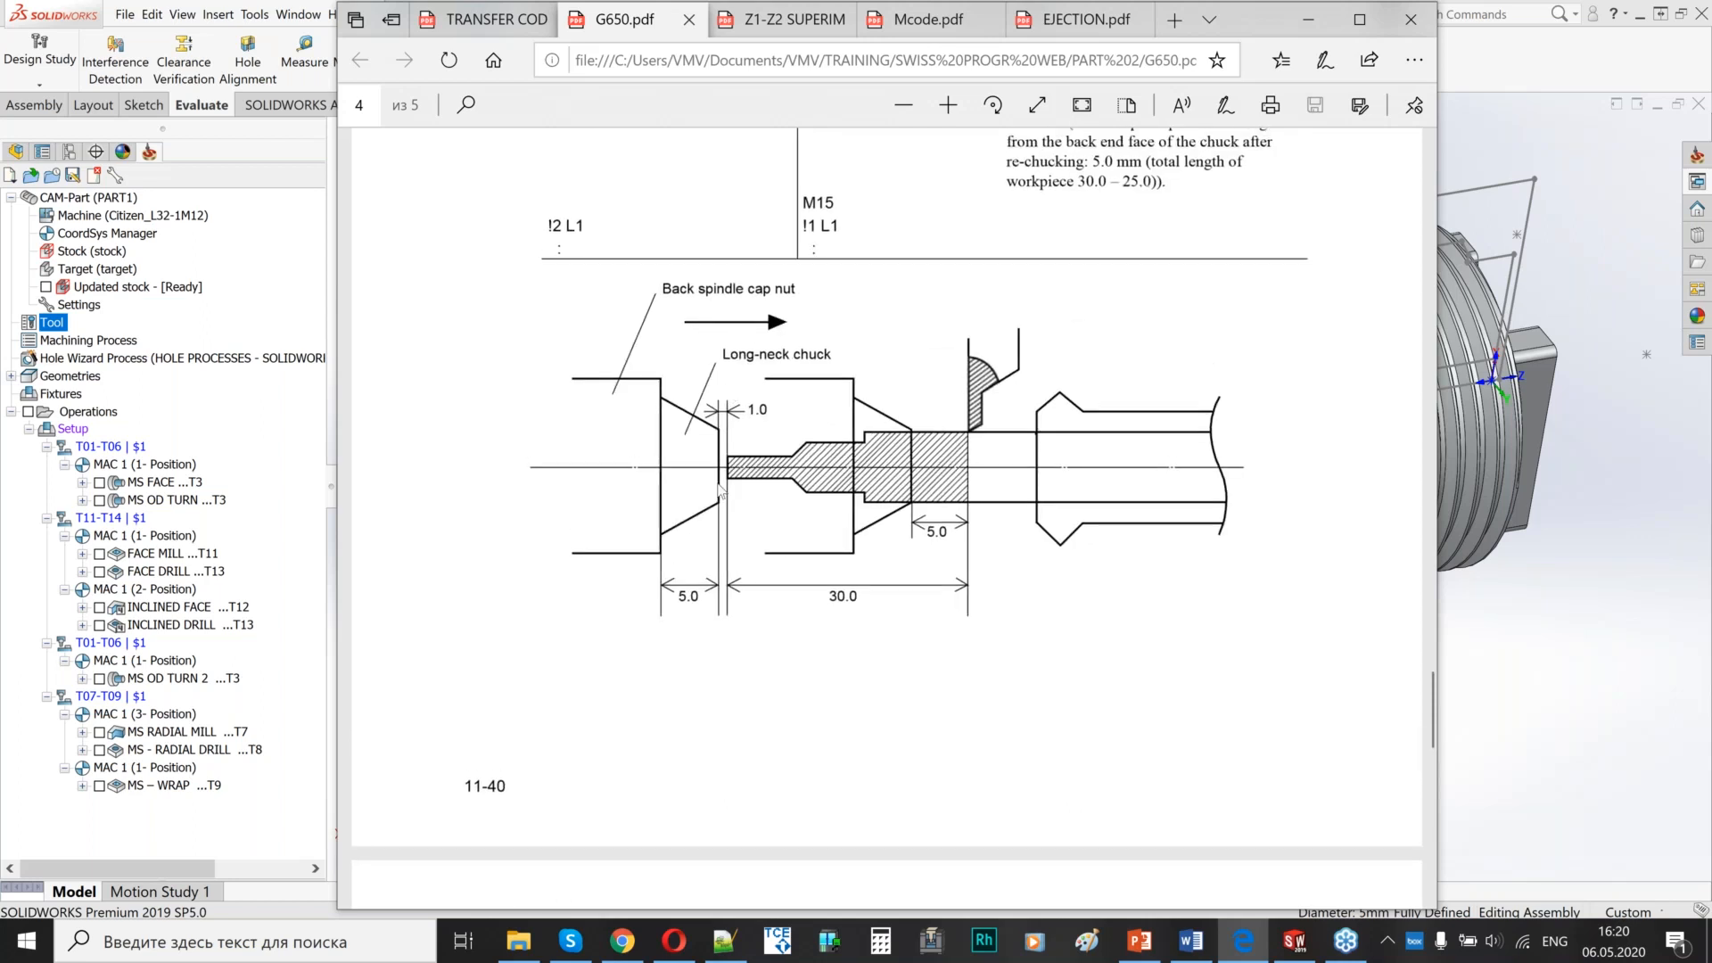
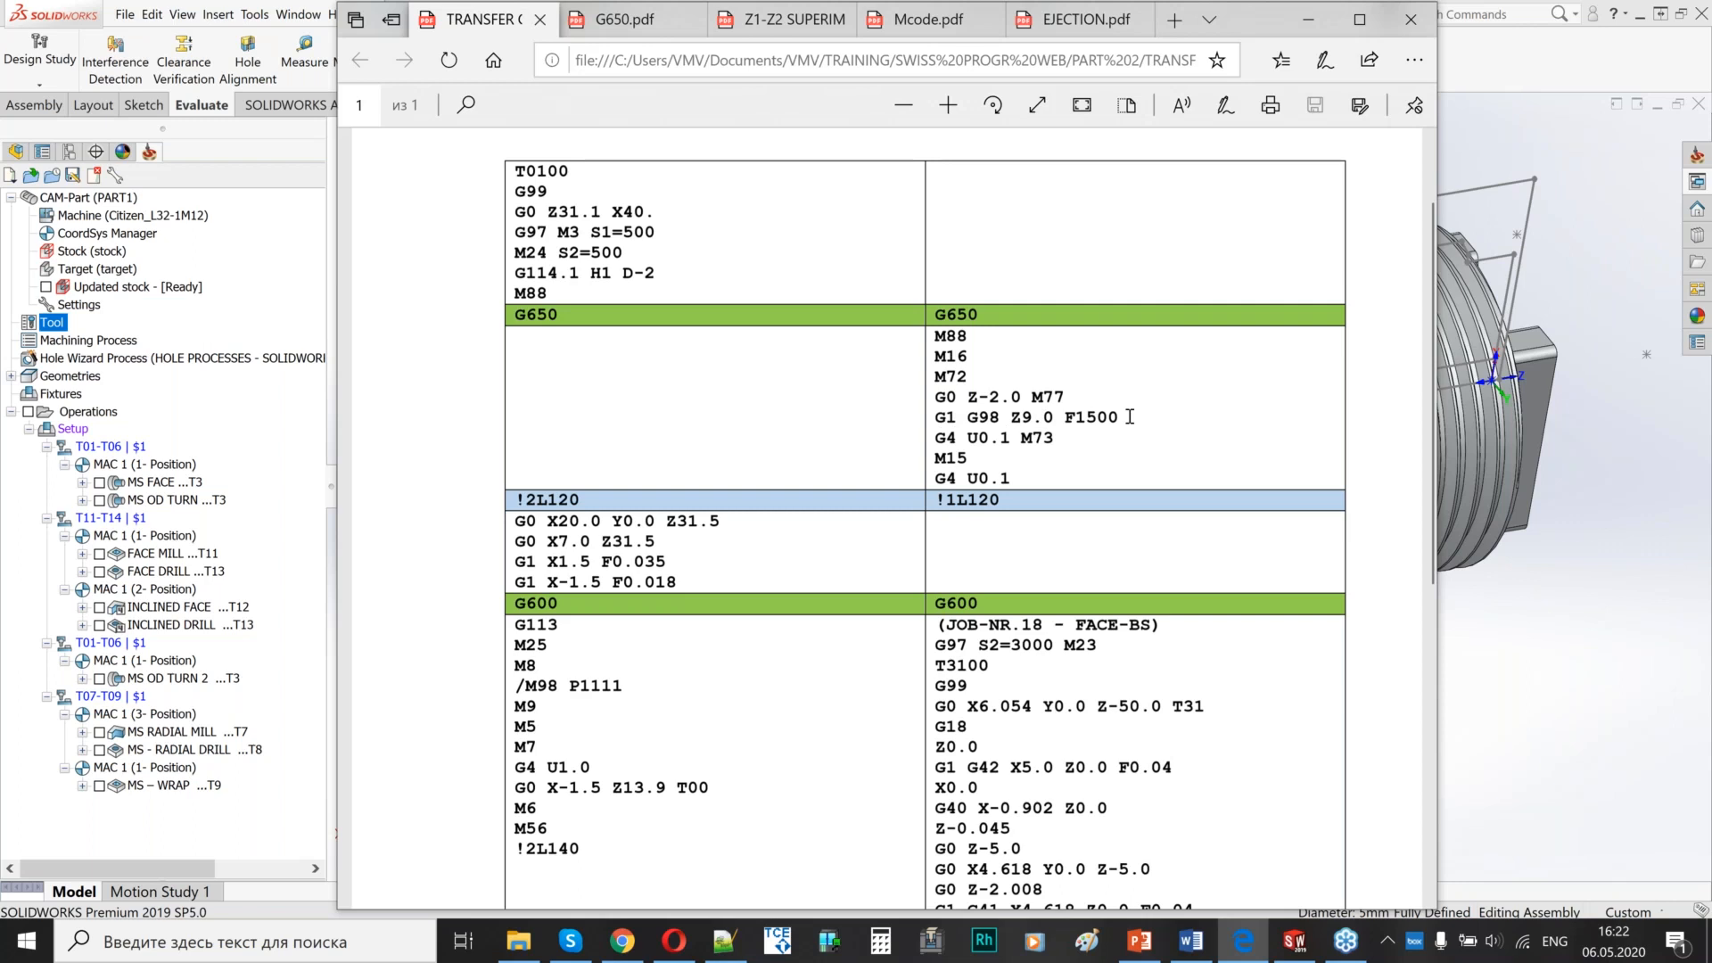
# - Return to the transfer program and examine the channel 2 Z9.0 approach move and the channel 1 block following !2L120
pyautogui.moveTo(1005, 416); pyautogui.dragTo(1068, 419)
pyautogui.click(1063, 375)
pyautogui.moveTo(1011, 418); pyautogui.dragTo(1067, 419)
pyautogui.click(1044, 533)
pyautogui.moveTo(554, 514); pyautogui.dragTo(686, 589)
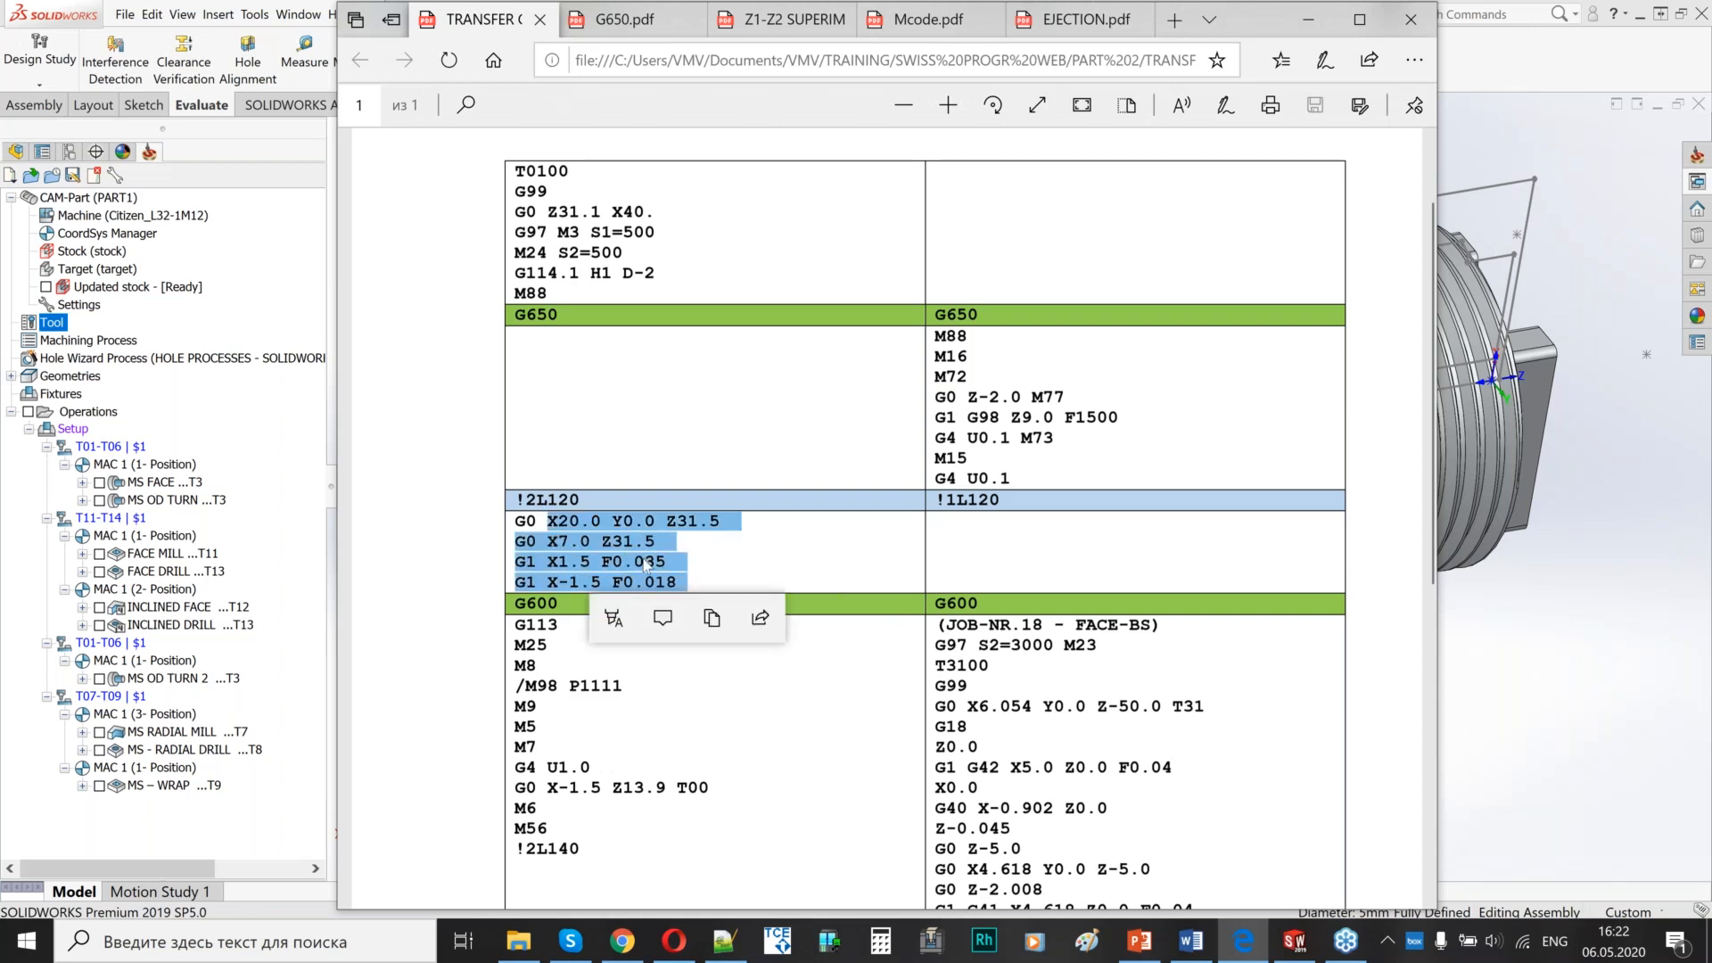
# - Examine the code under G600 in both channels, from G113 to !2L140 and the channel 2 FACE-BS job down to T00
pyautogui.click(891, 576)
pyautogui.scroll(-5, 814, 485)
pyautogui.scroll(3, 784, 469)
pyautogui.scroll(-1, 784, 469)
pyautogui.moveTo(526, 273); pyautogui.dragTo(600, 525)
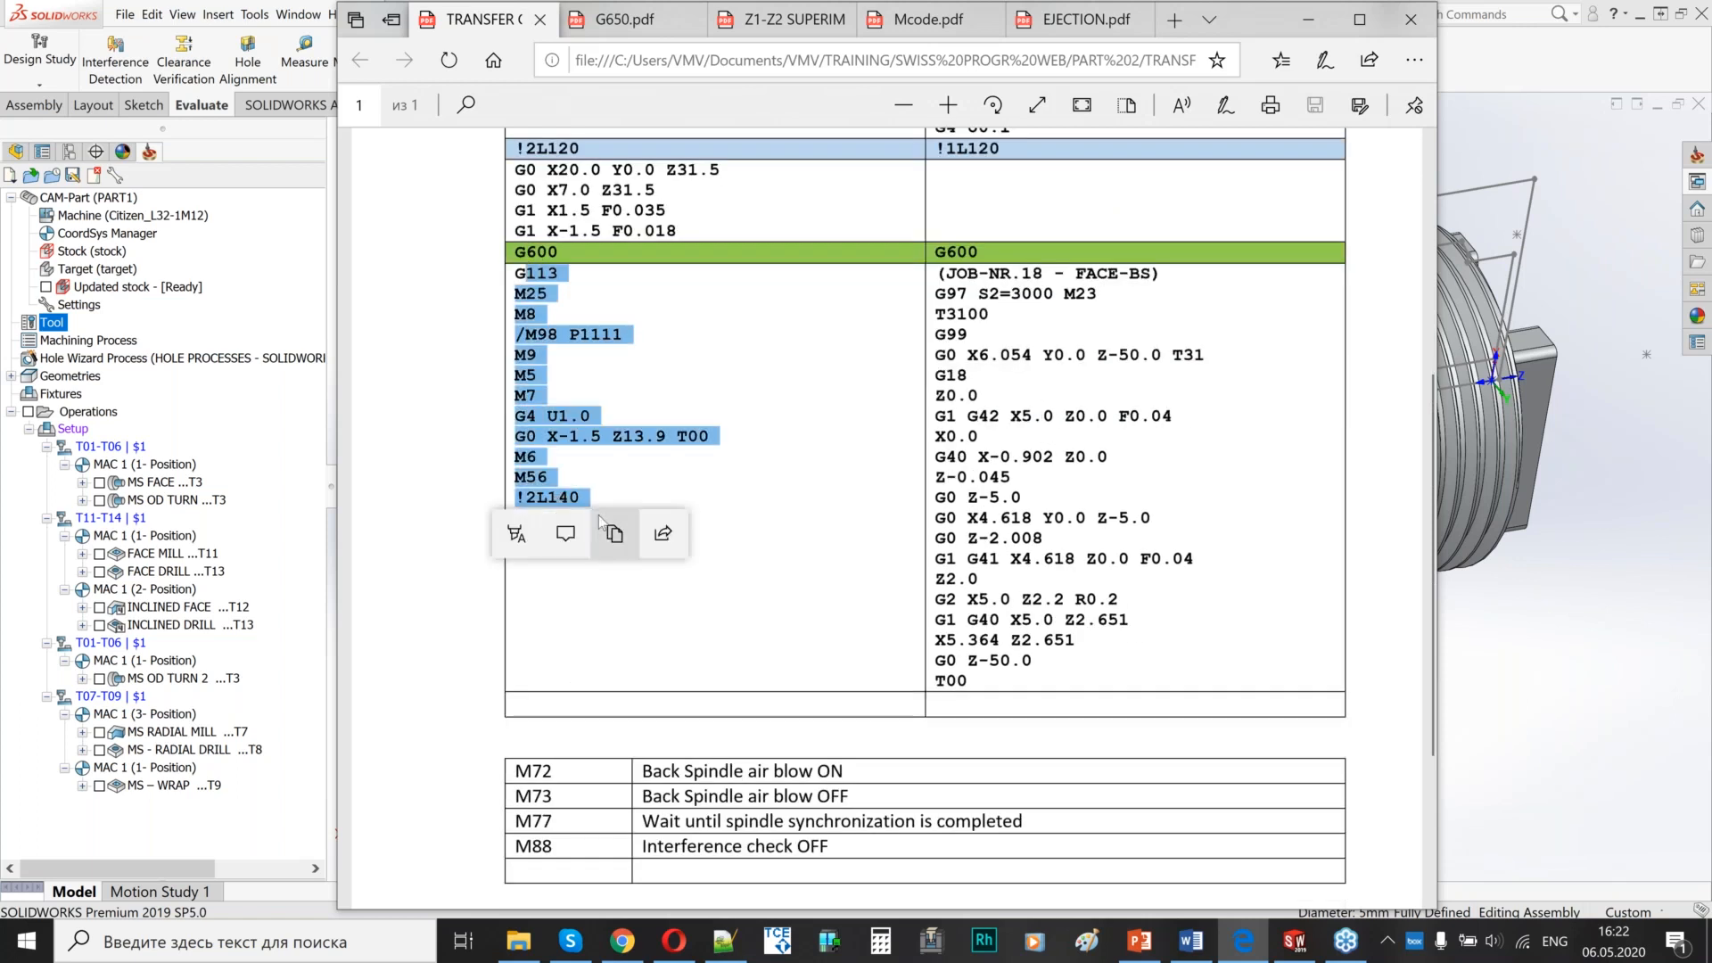
pyautogui.click(614, 533)
pyautogui.click(544, 458)
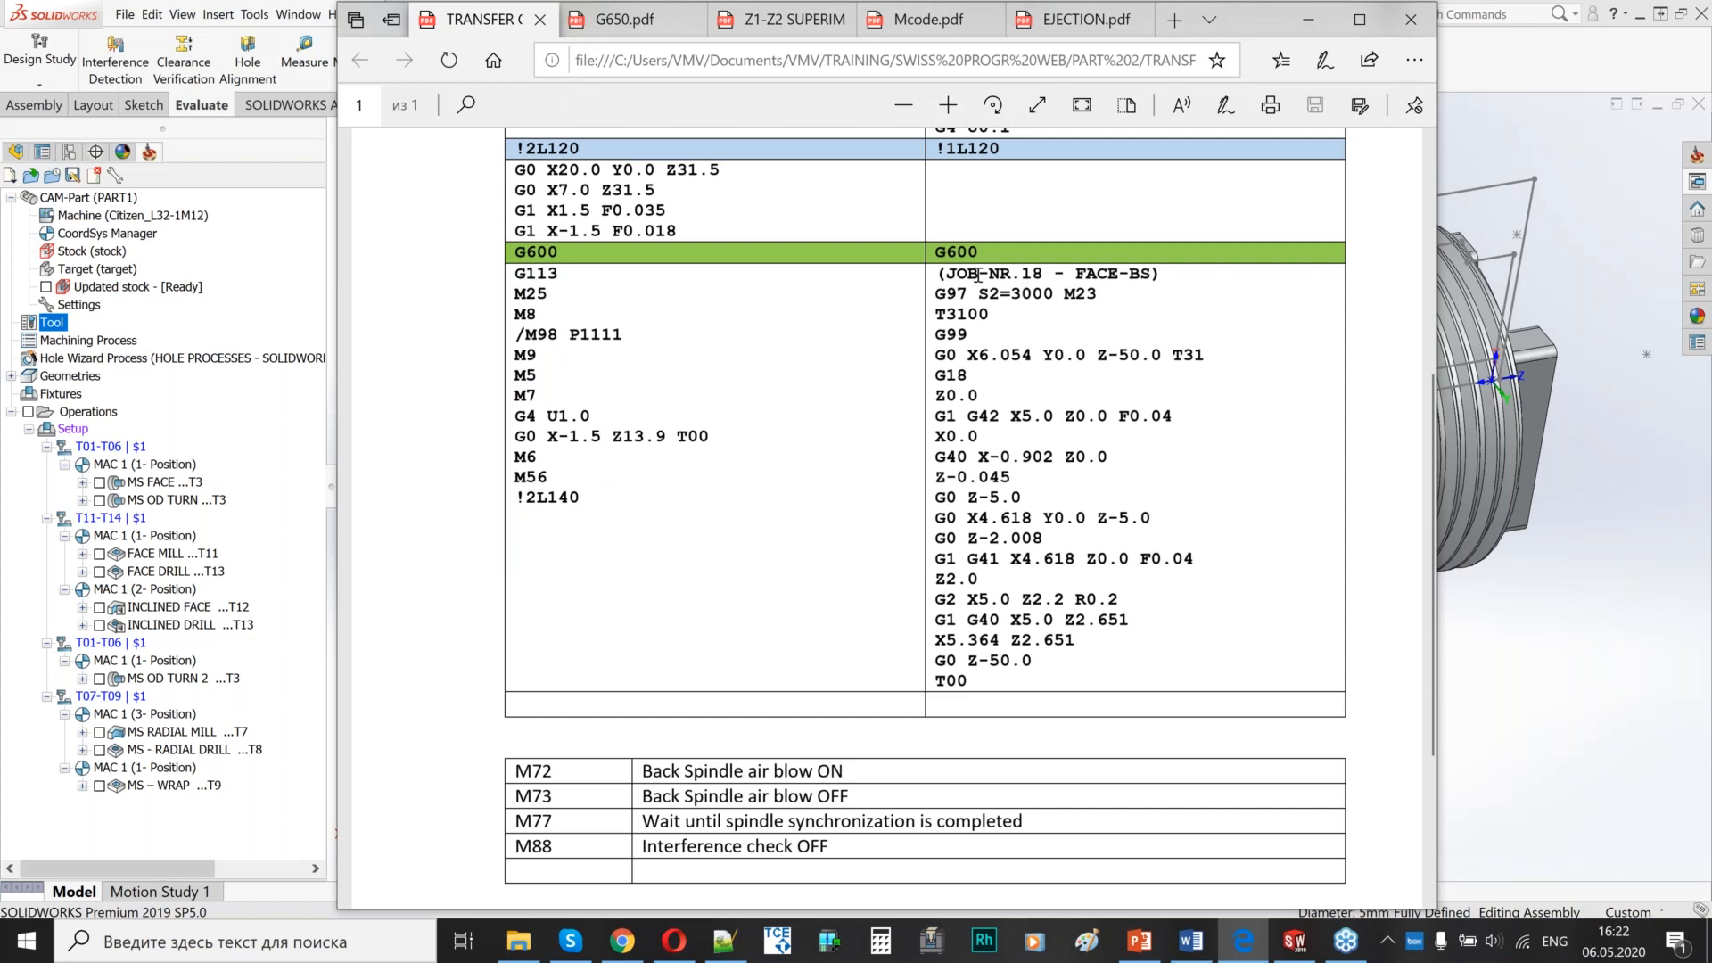
pyautogui.moveTo(943, 279); pyautogui.dragTo(1089, 669)
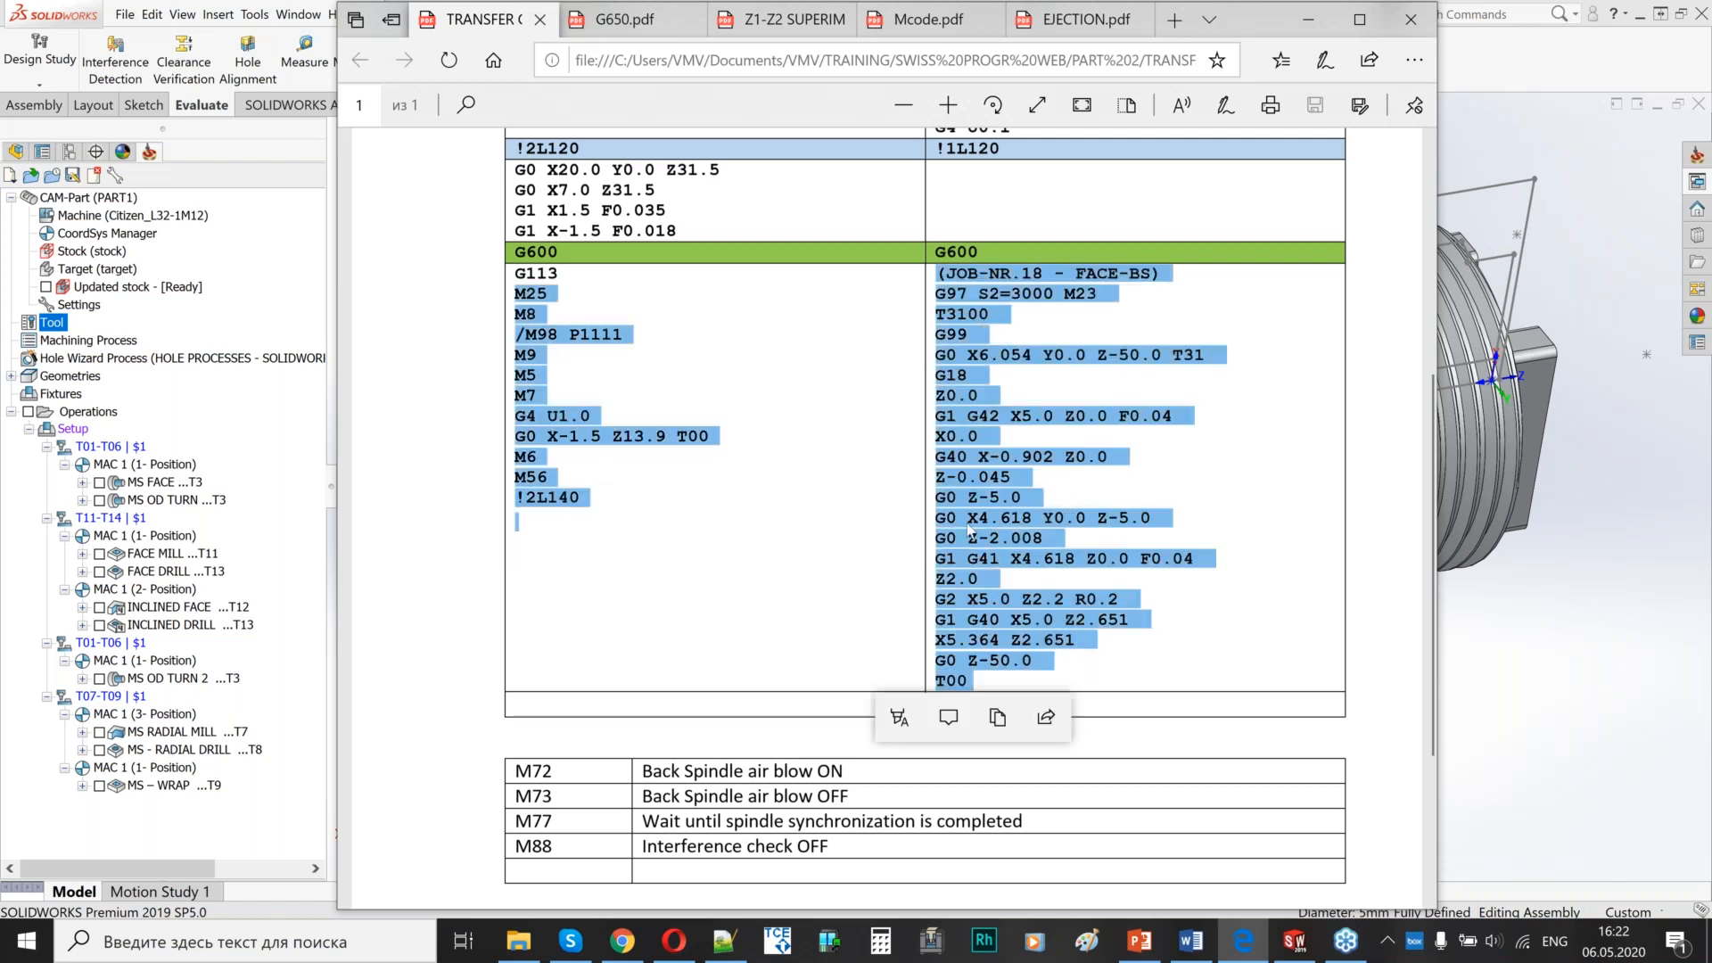
pyautogui.click(972, 532)
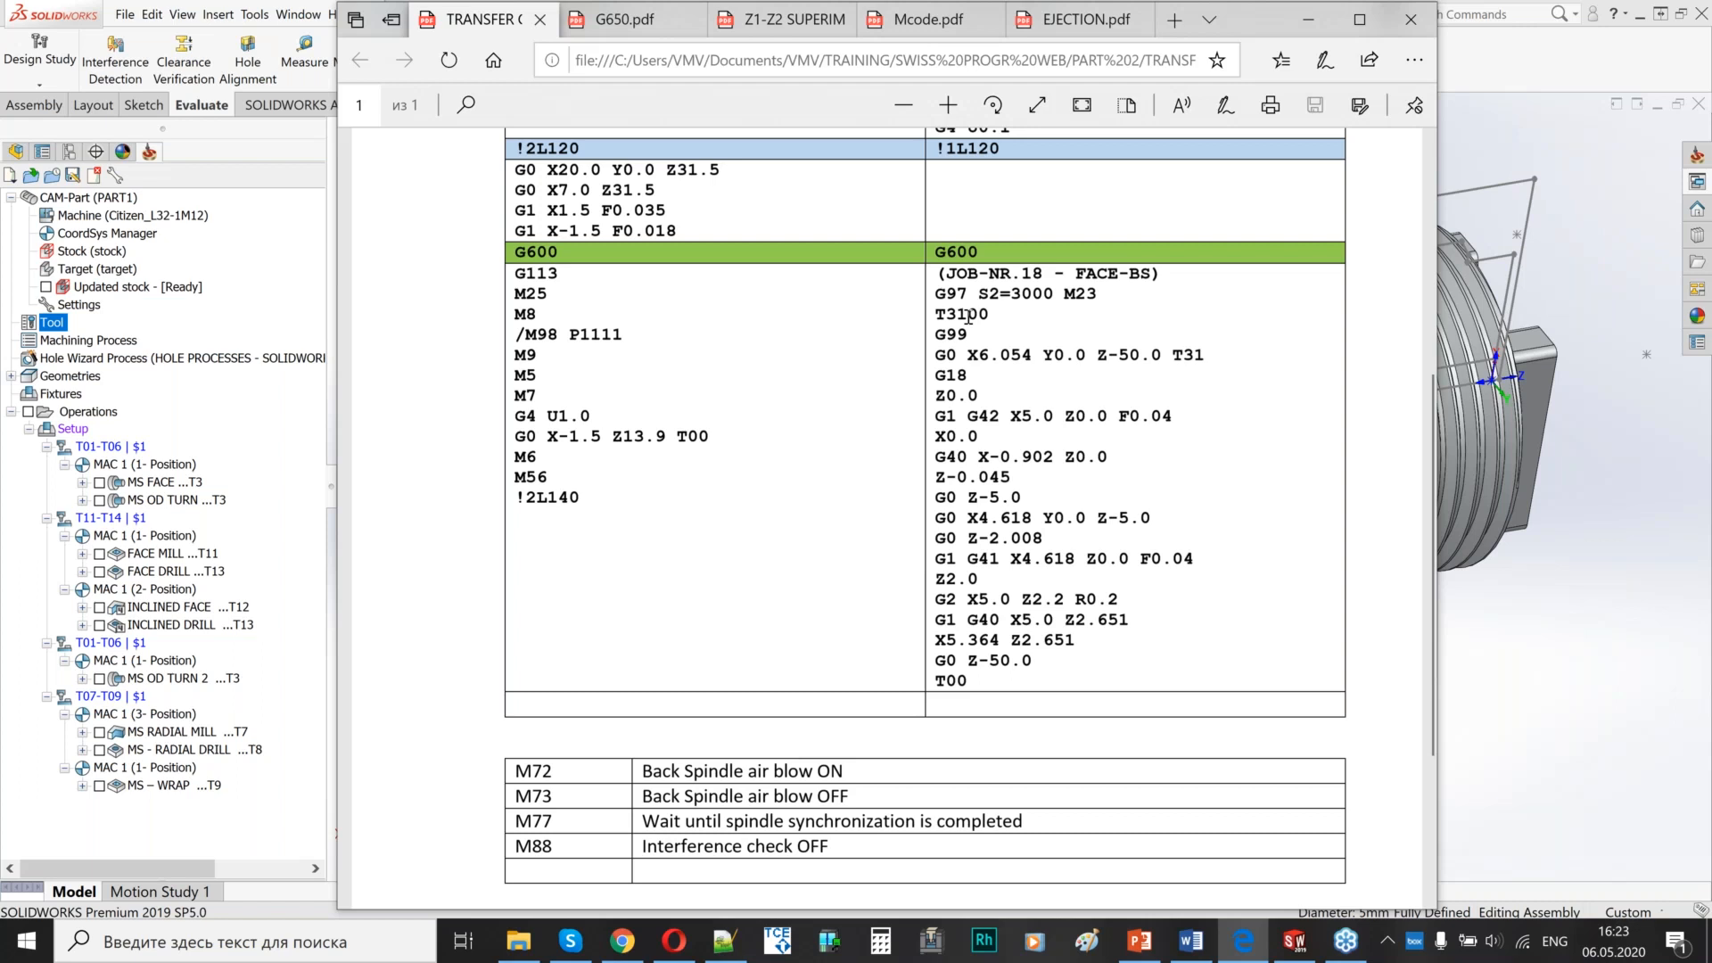
# - Compare the transfer program's G650 row with the Z1-Z2 superimpose sample PDF, enlarging the page around the G650 W0 note
pyautogui.scroll(4, 996, 398)
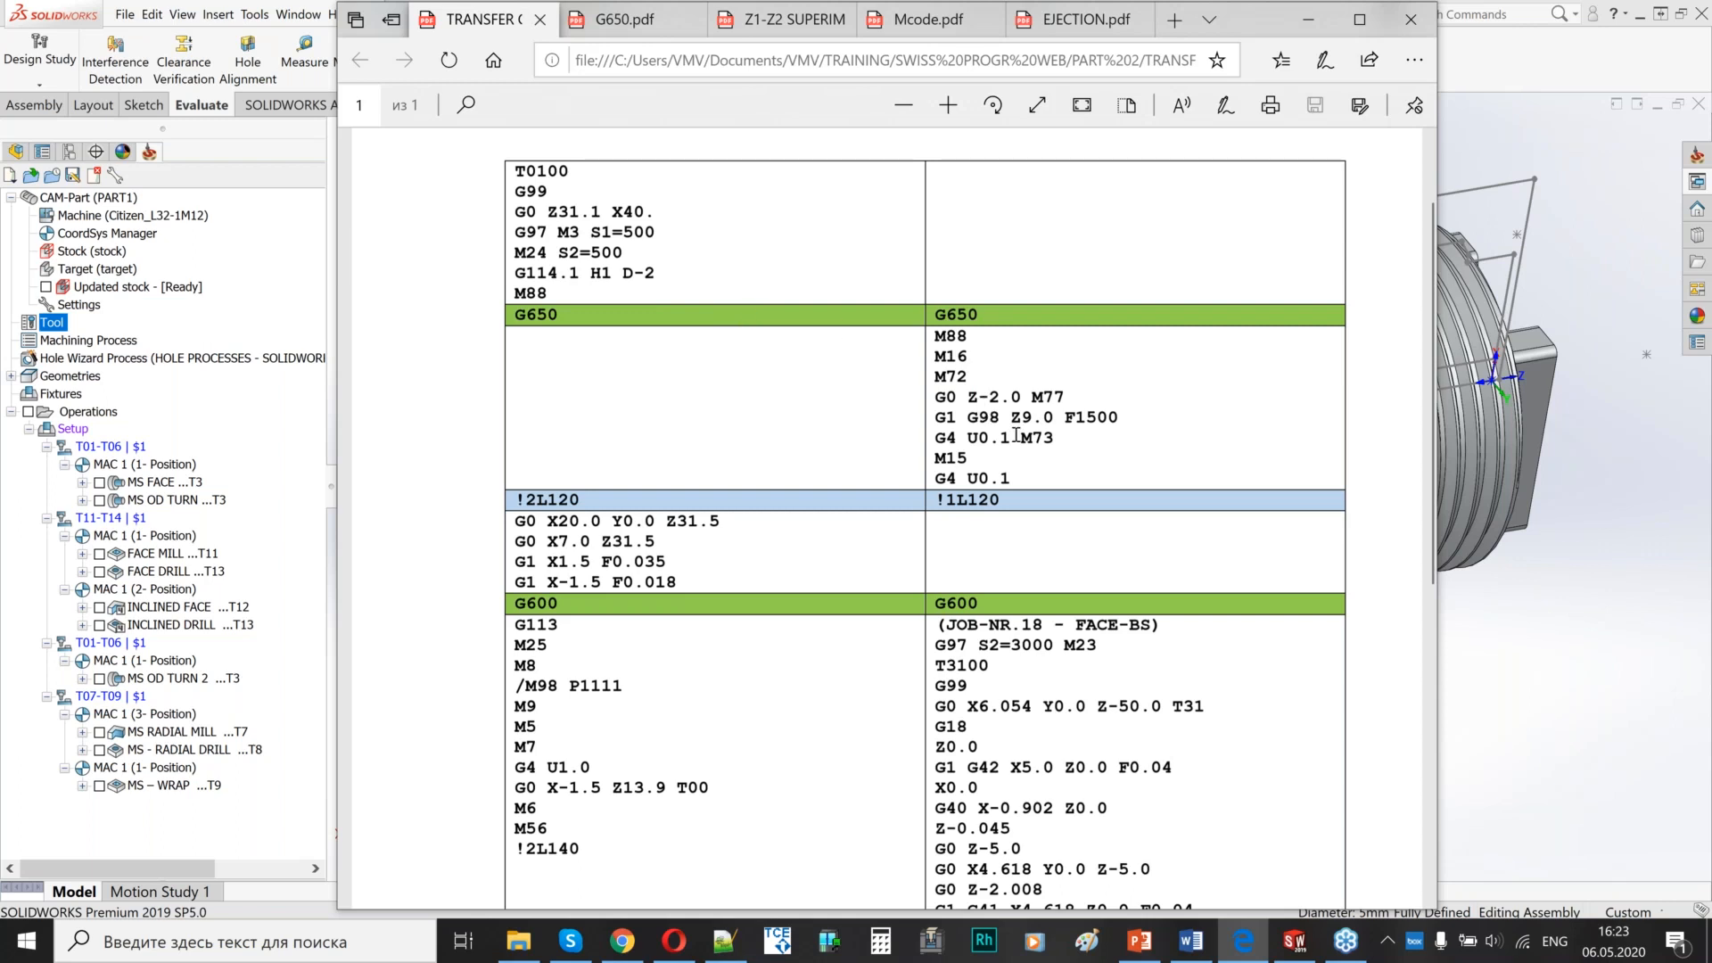
pyautogui.scroll(-2, 1017, 434)
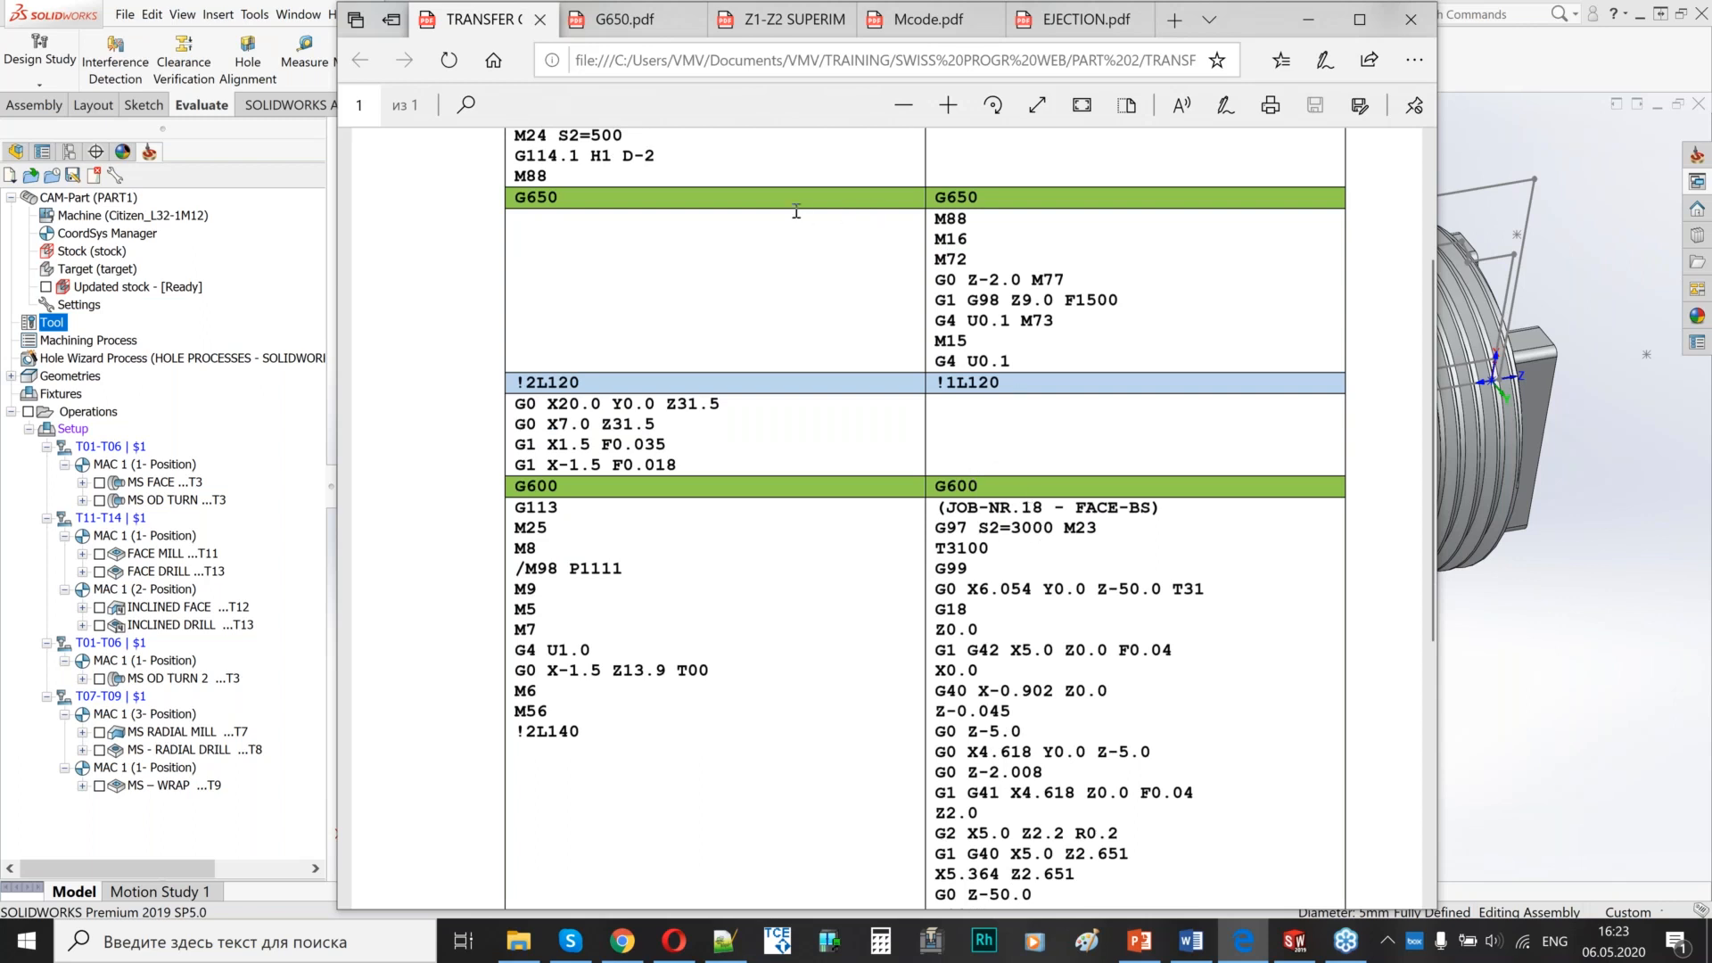
pyautogui.moveTo(578, 198); pyautogui.dragTo(514, 198)
pyautogui.moveTo(993, 197); pyautogui.dragTo(920, 211)
pyautogui.click(969, 244)
pyautogui.click(823, 20)
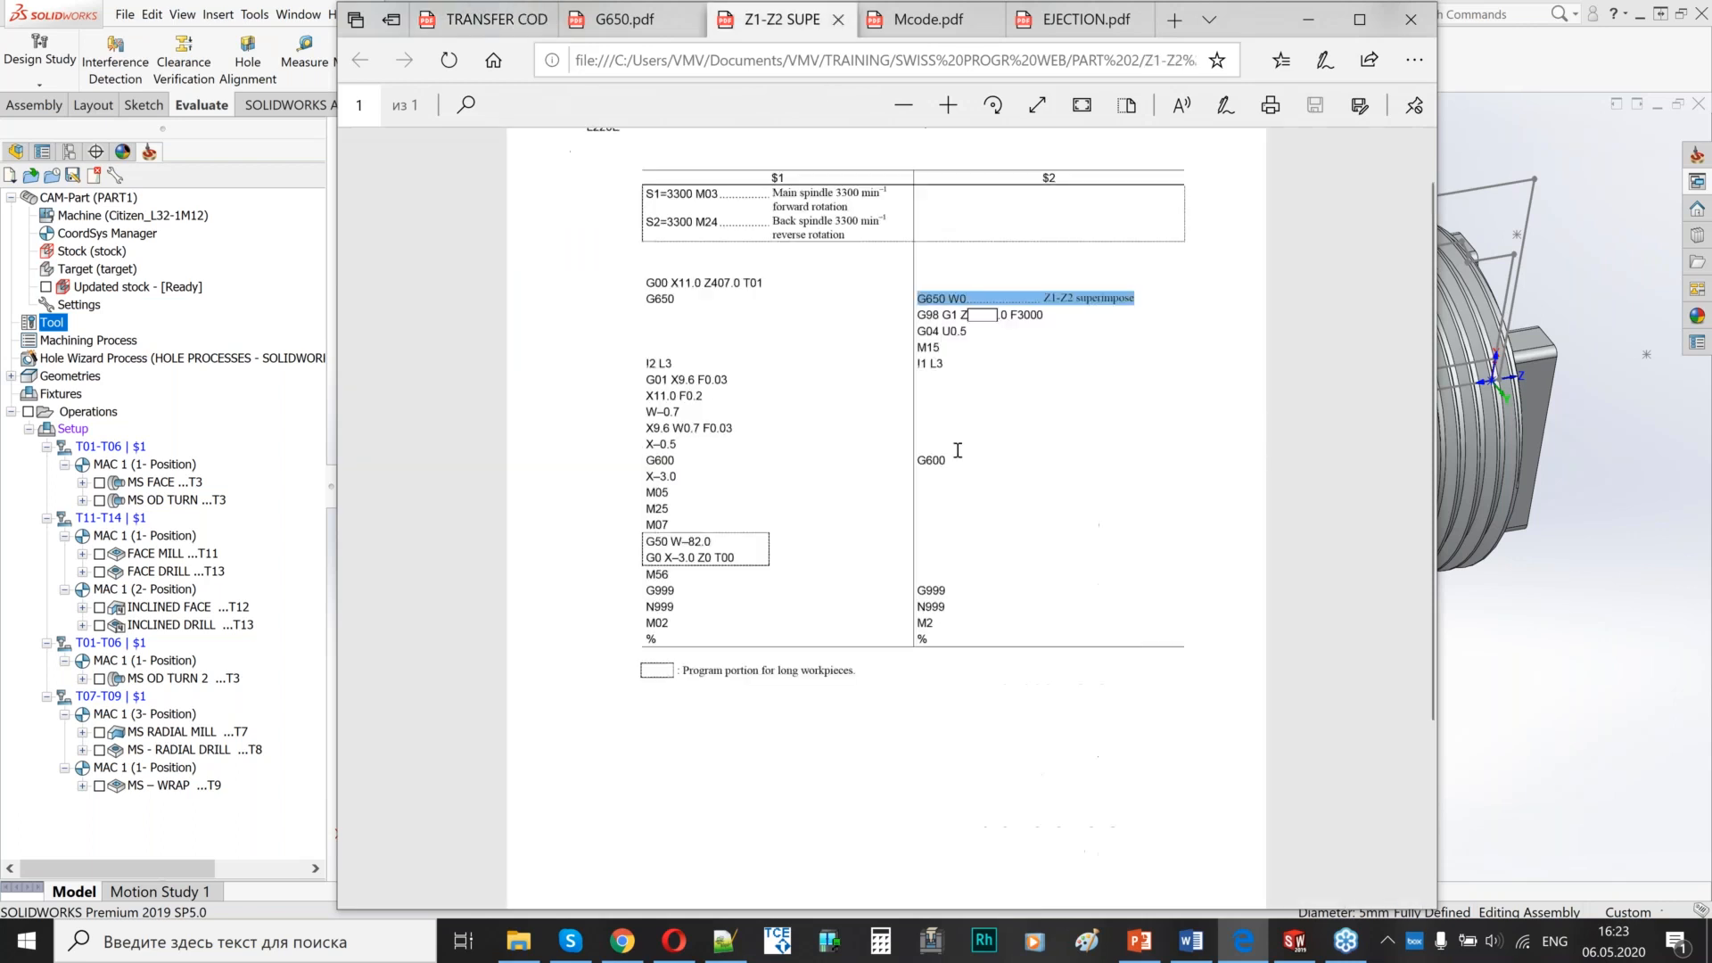
pyautogui.click(938, 393)
pyautogui.scroll(1, 1008, 473)
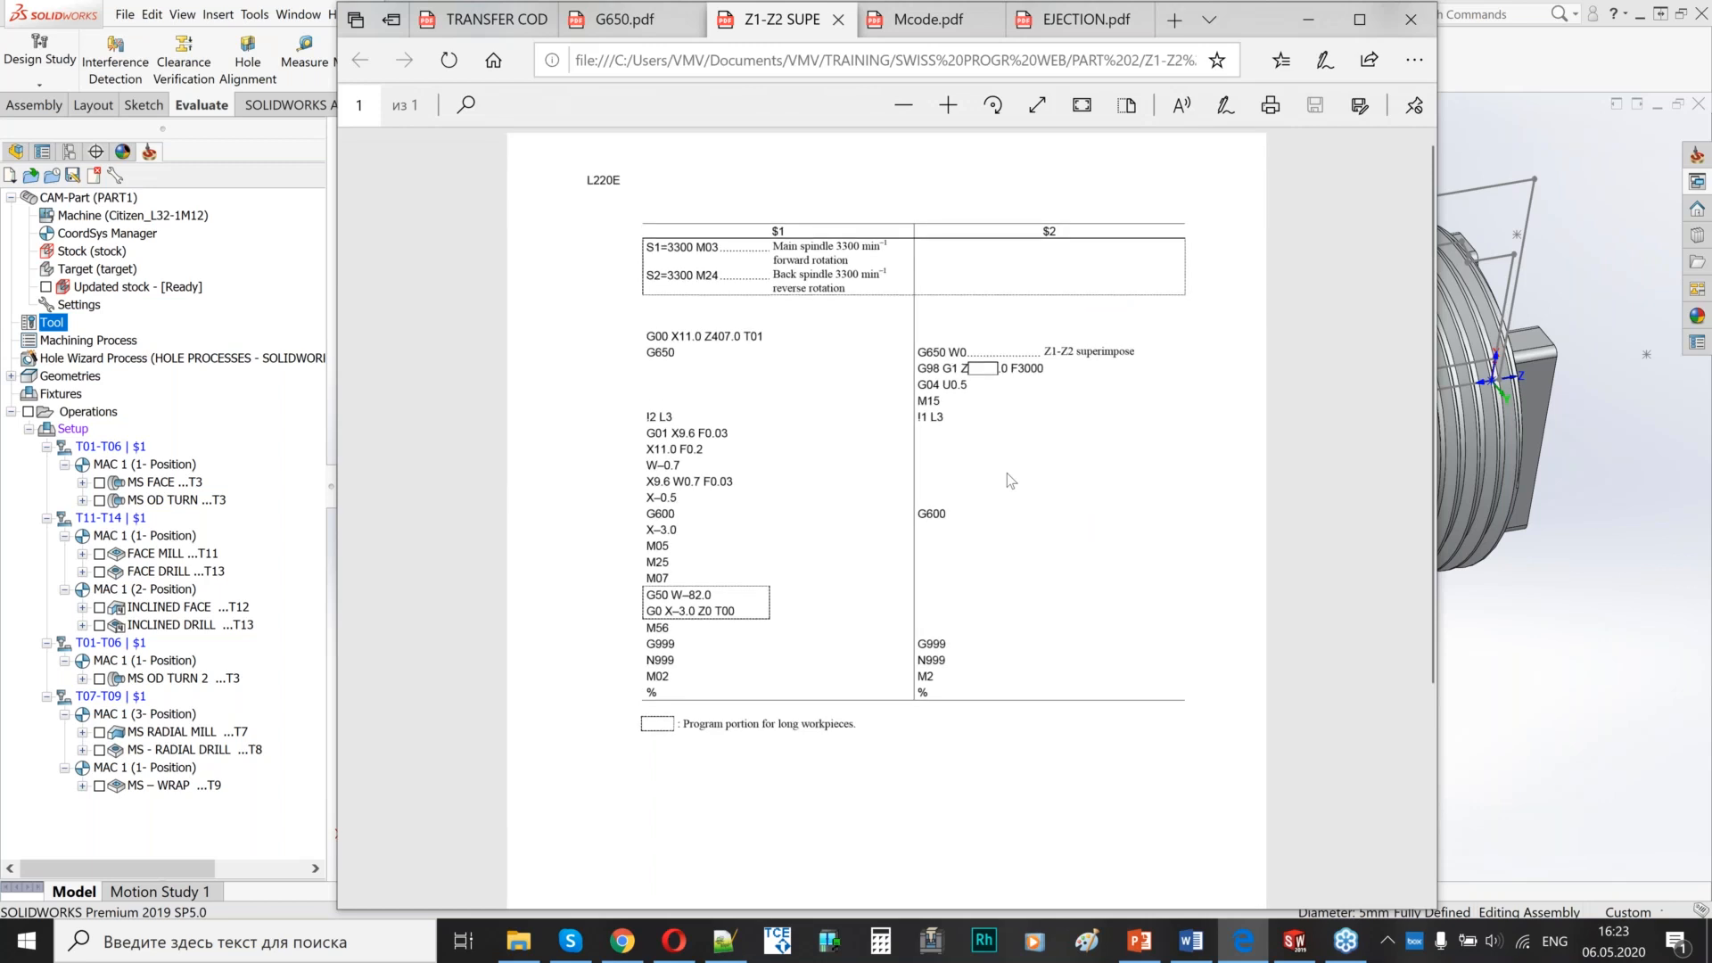
pyautogui.doubleClick(937, 352)
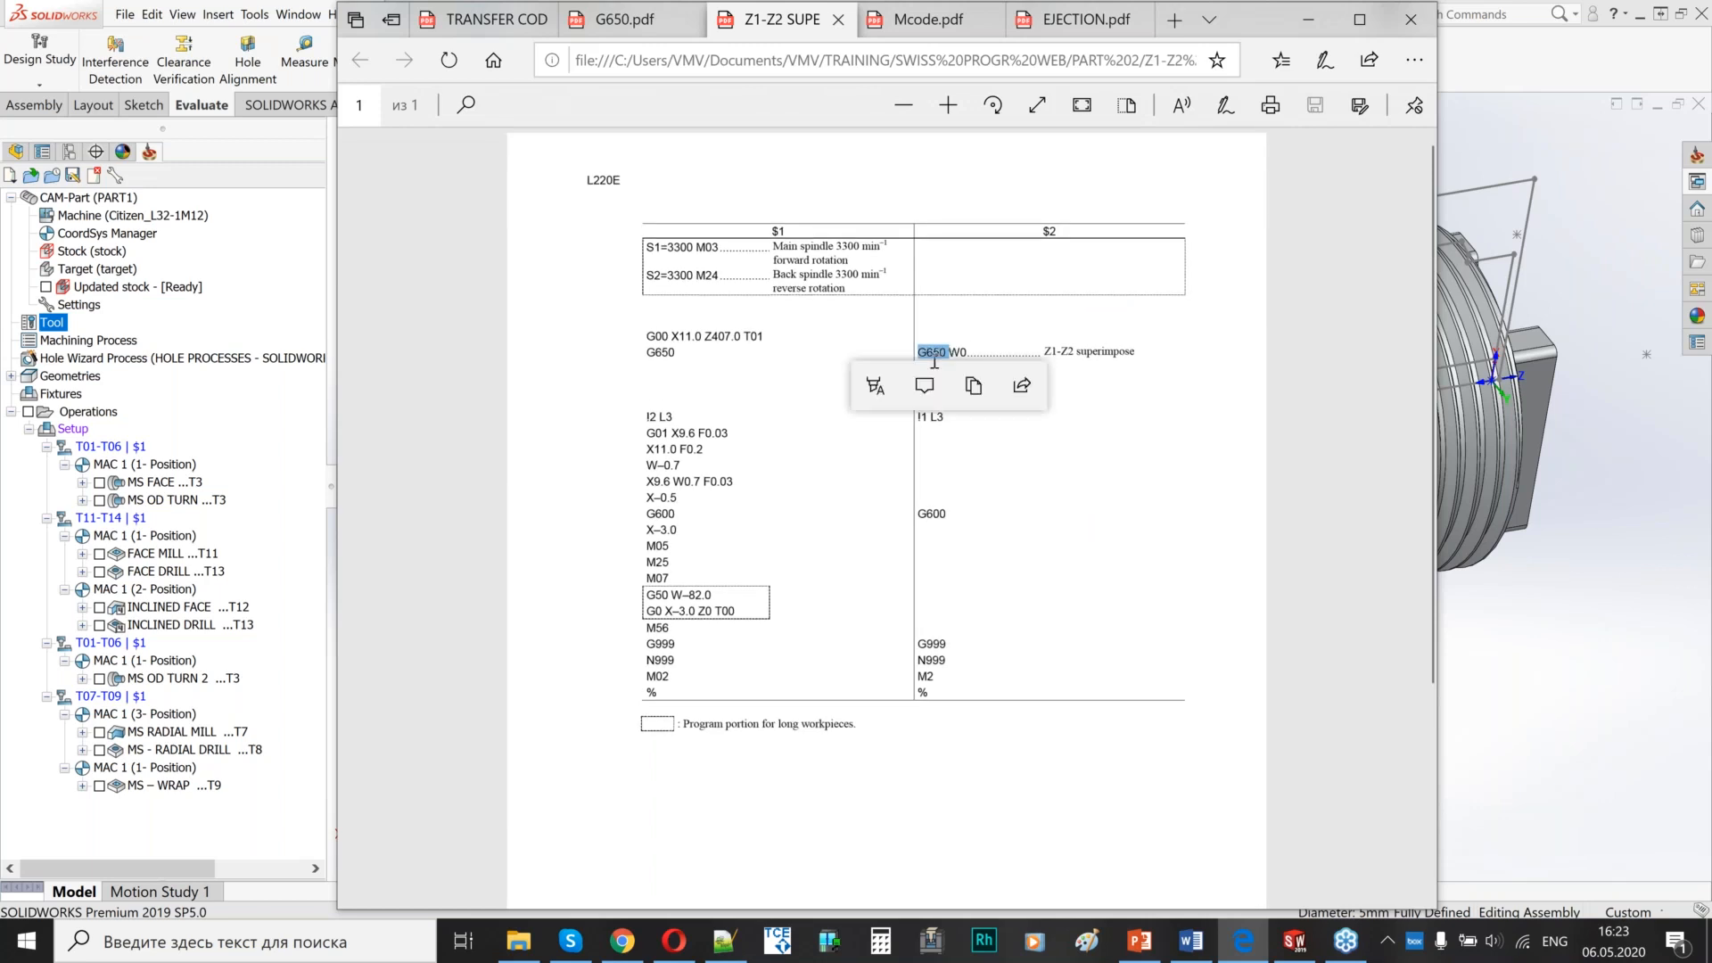
pyautogui.click(953, 328)
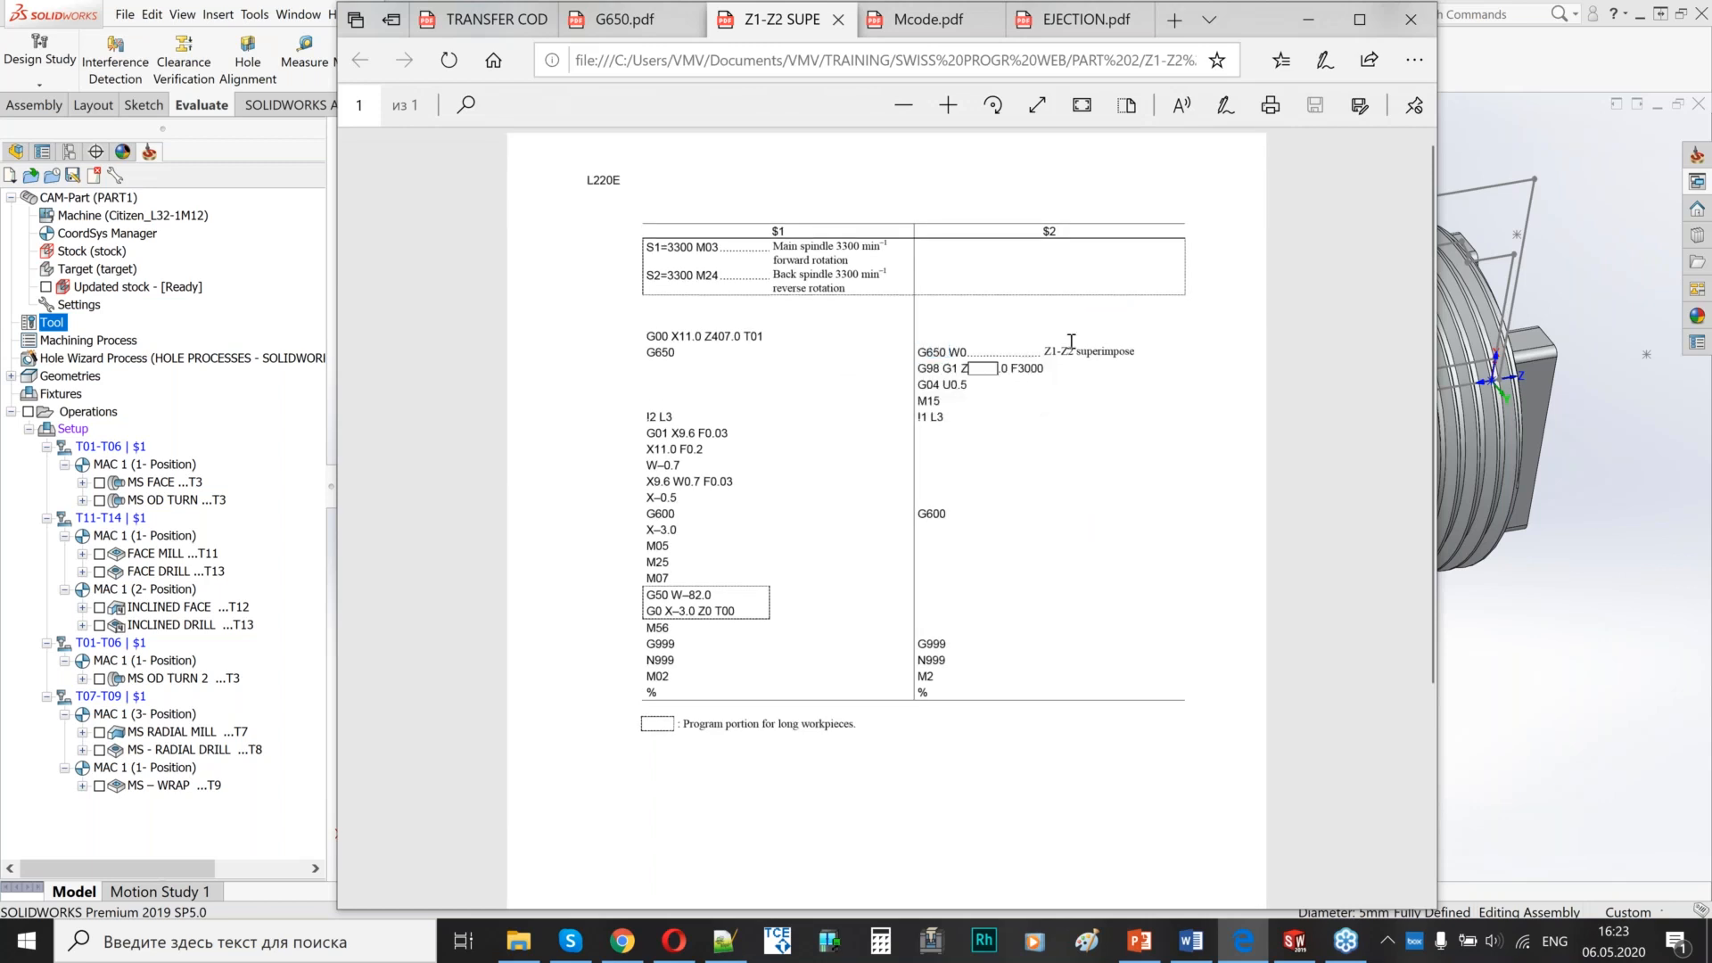
pyautogui.moveTo(1043, 352); pyautogui.dragTo(1138, 352)
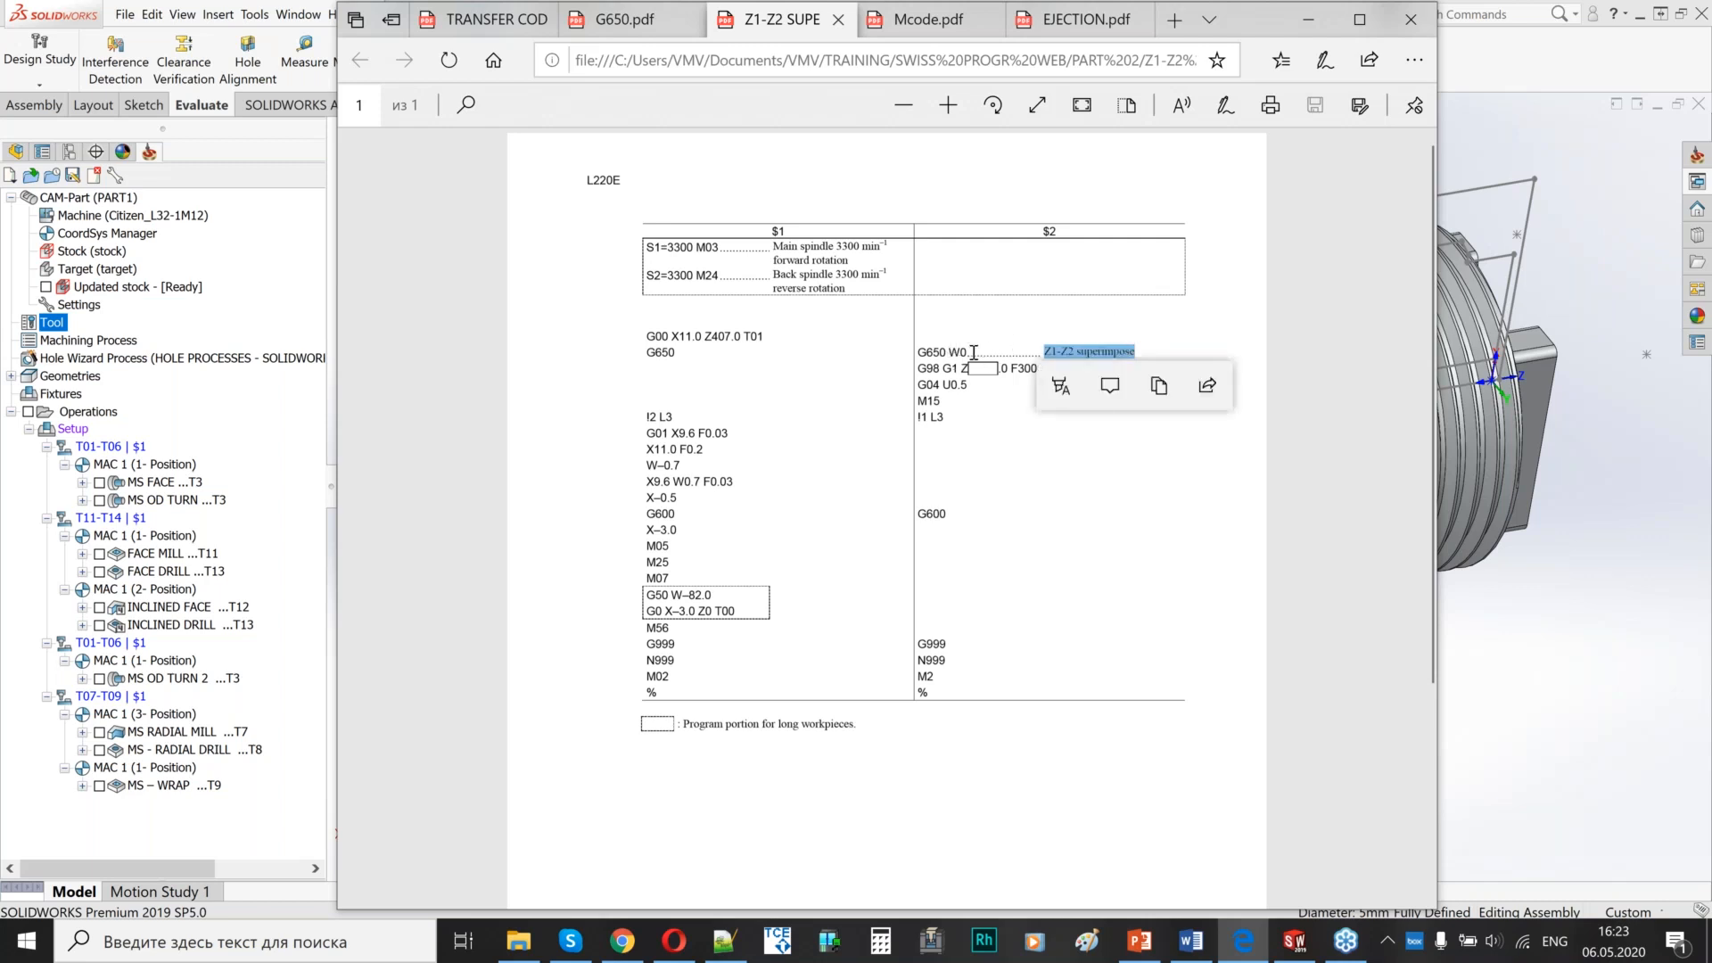
pyautogui.click(1035, 346)
pyautogui.moveTo(1047, 352); pyautogui.dragTo(1133, 356)
pyautogui.keyDown('ctrl'); pyautogui.scroll(3, 1129, 359); pyautogui.keyUp('ctrl')
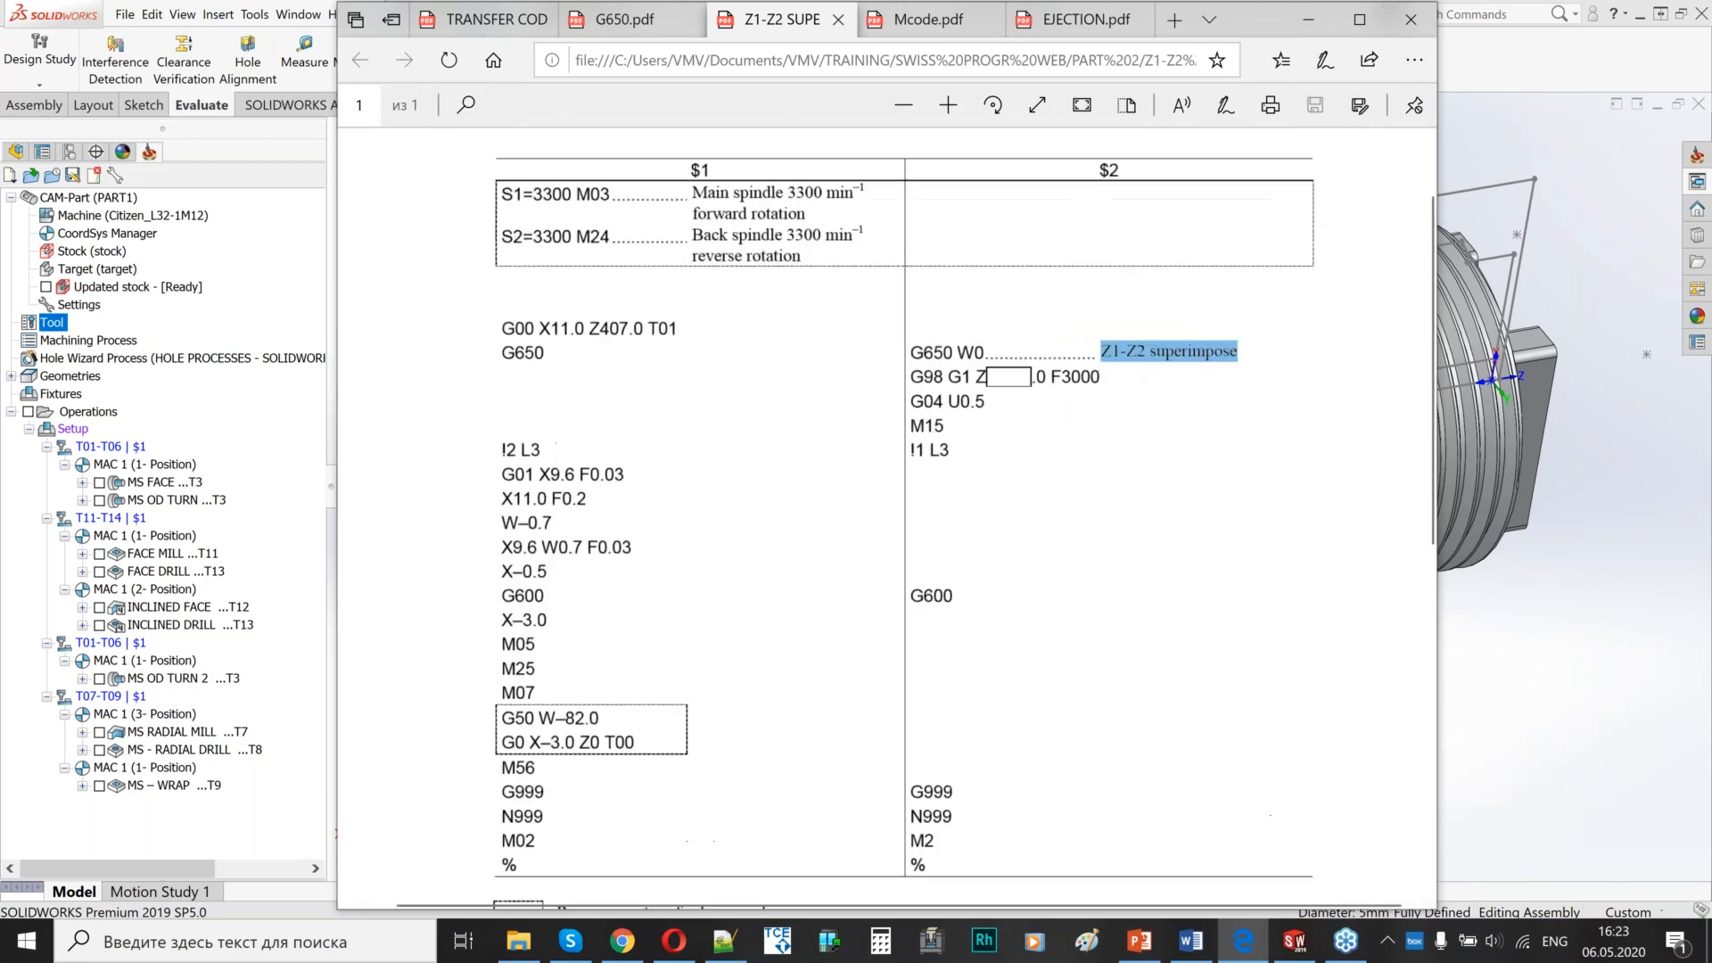
# - Return to the transfer program and review its code from the T0100 block down through the G650 and G600 rows
pyautogui.click(1188, 377)
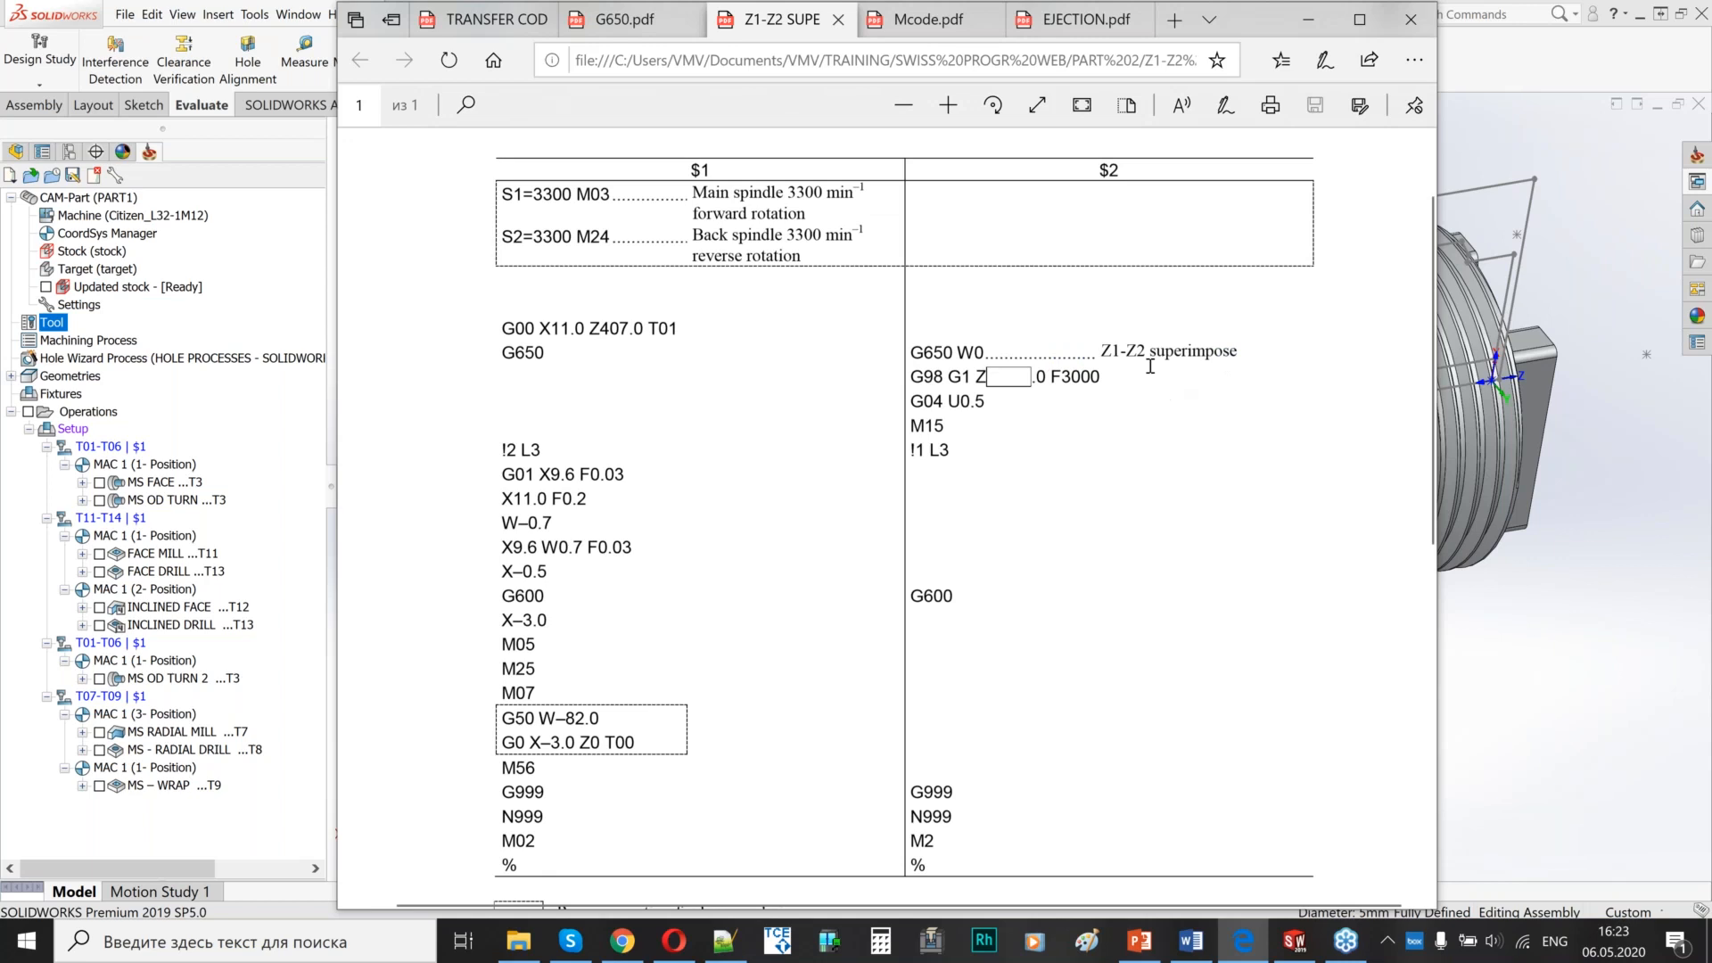
pyautogui.click(496, 23)
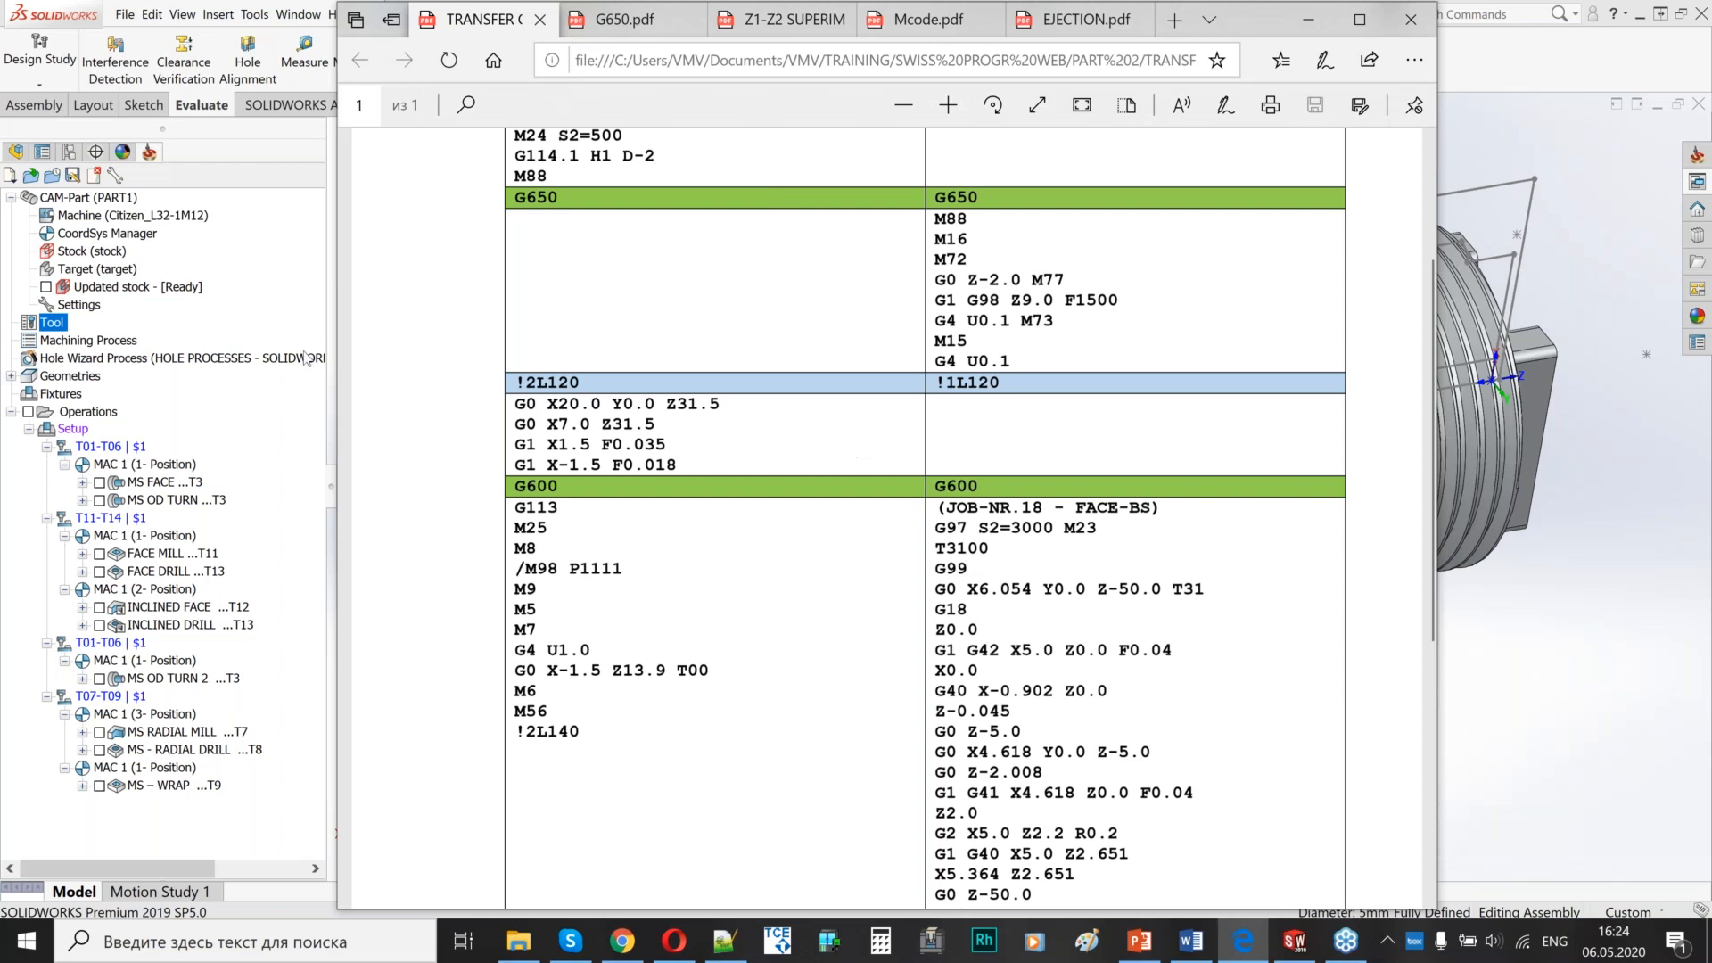
pyautogui.scroll(3, 728, 459)
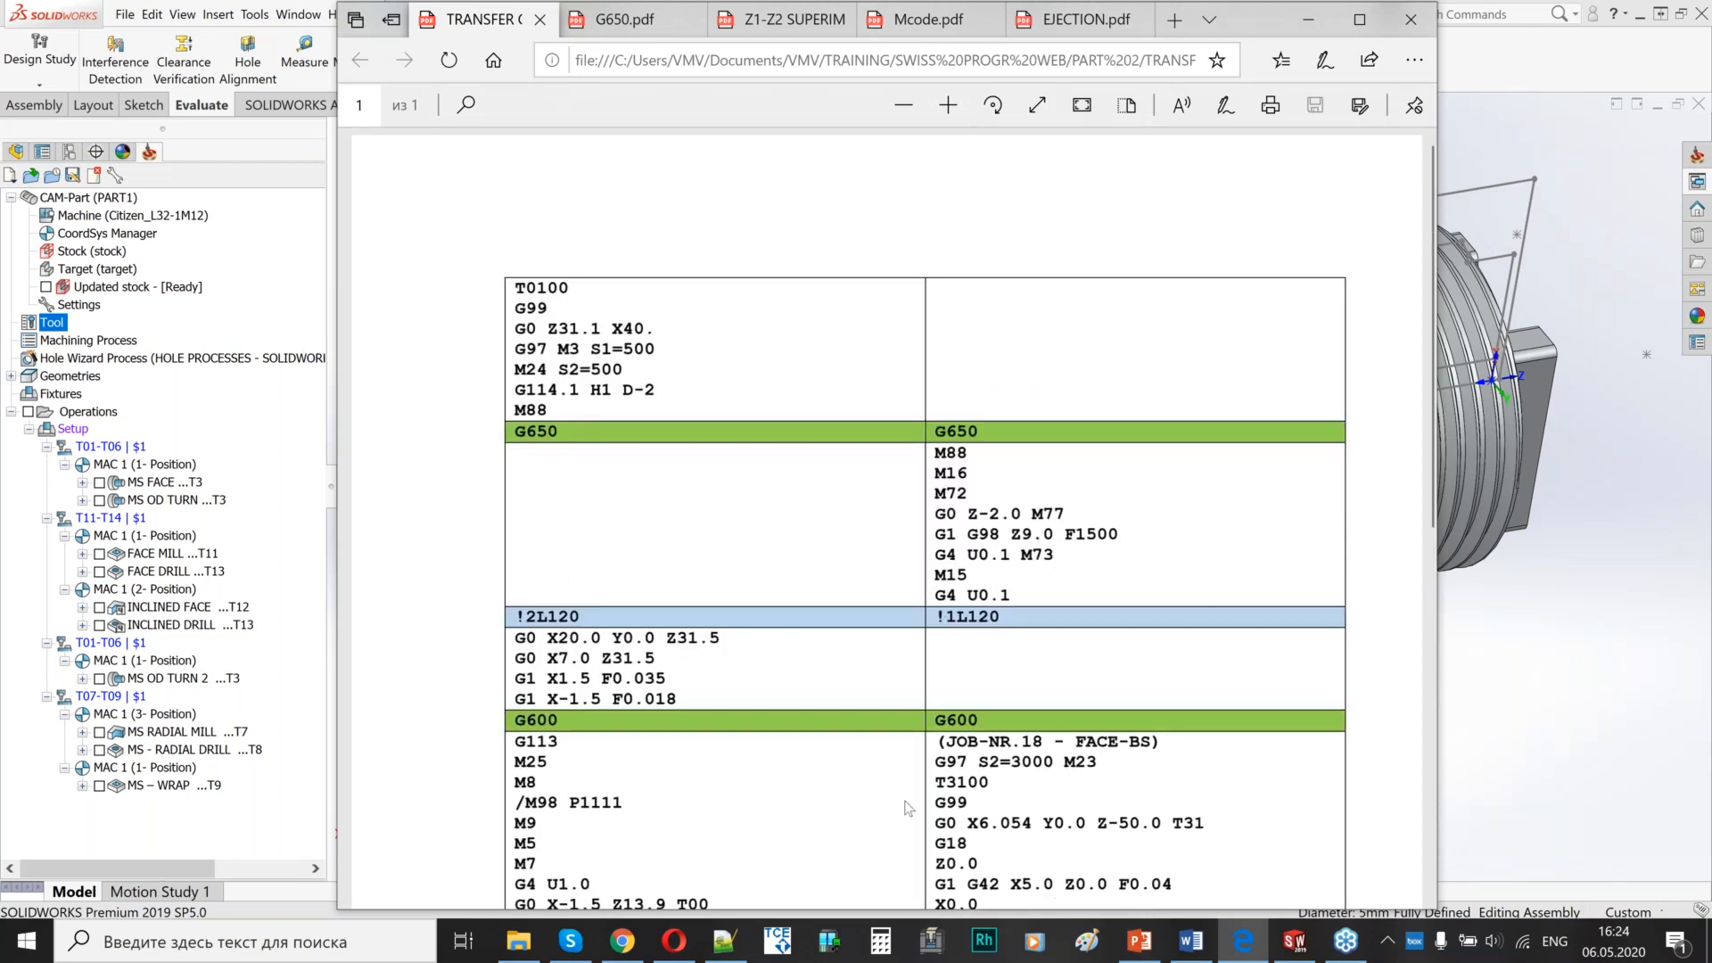
pyautogui.scroll(-3, 1035, 710)
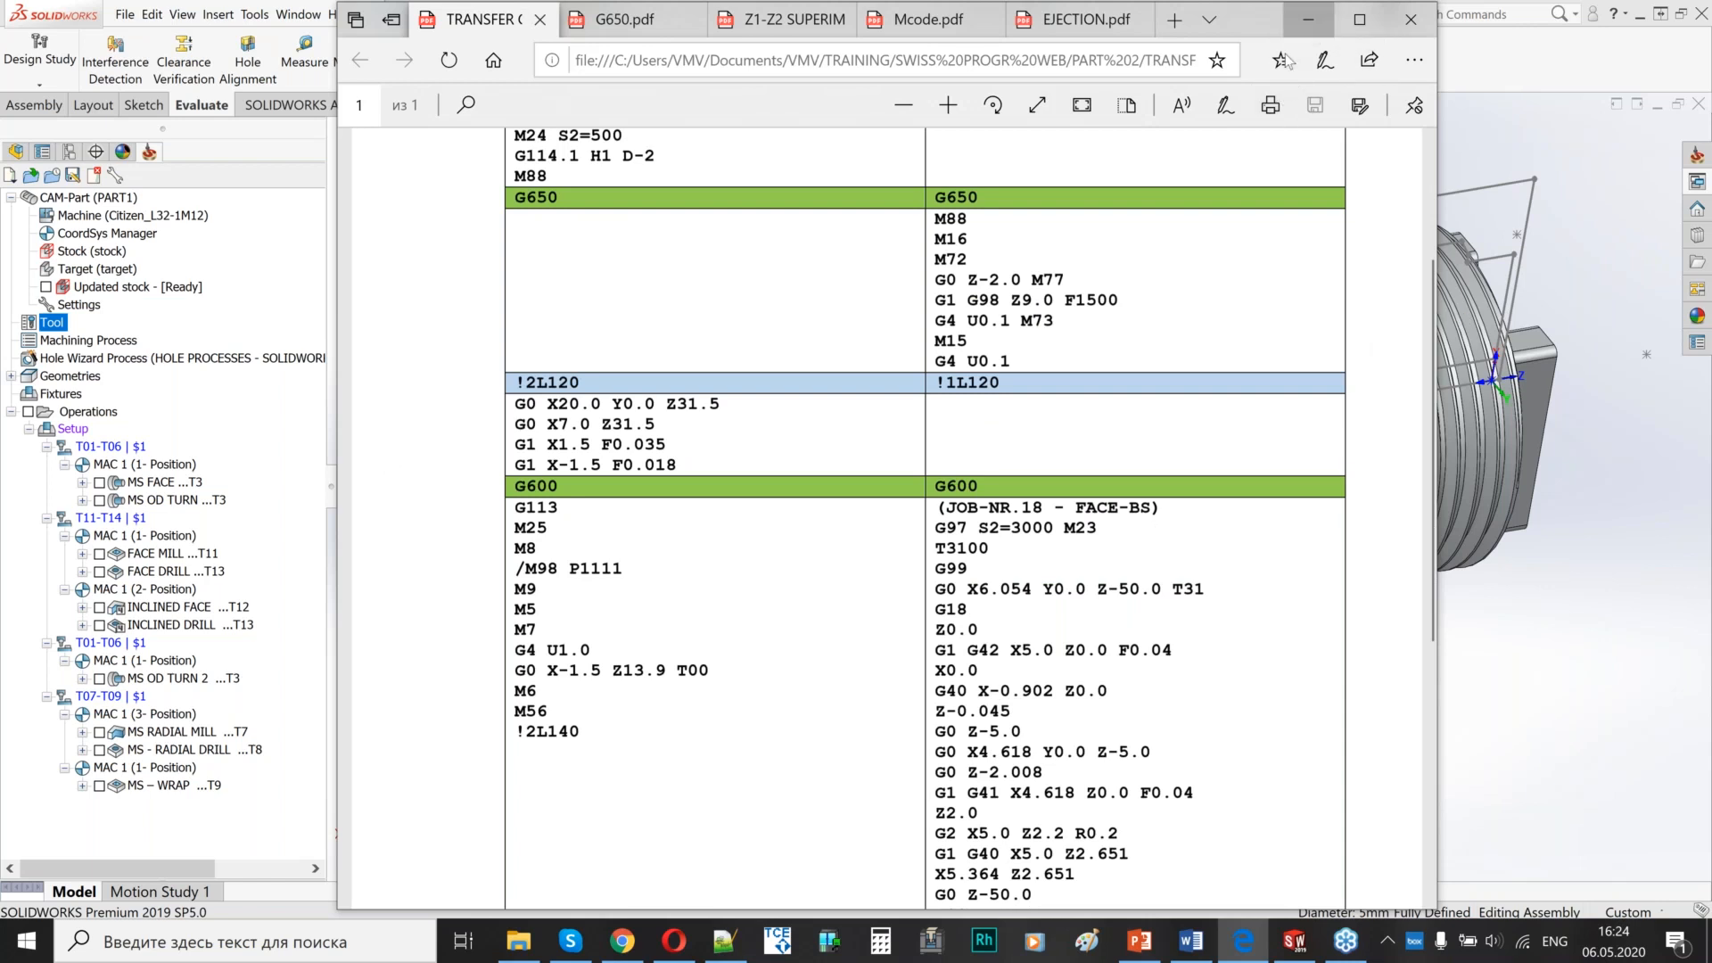
pyautogui.click(1307, 19)
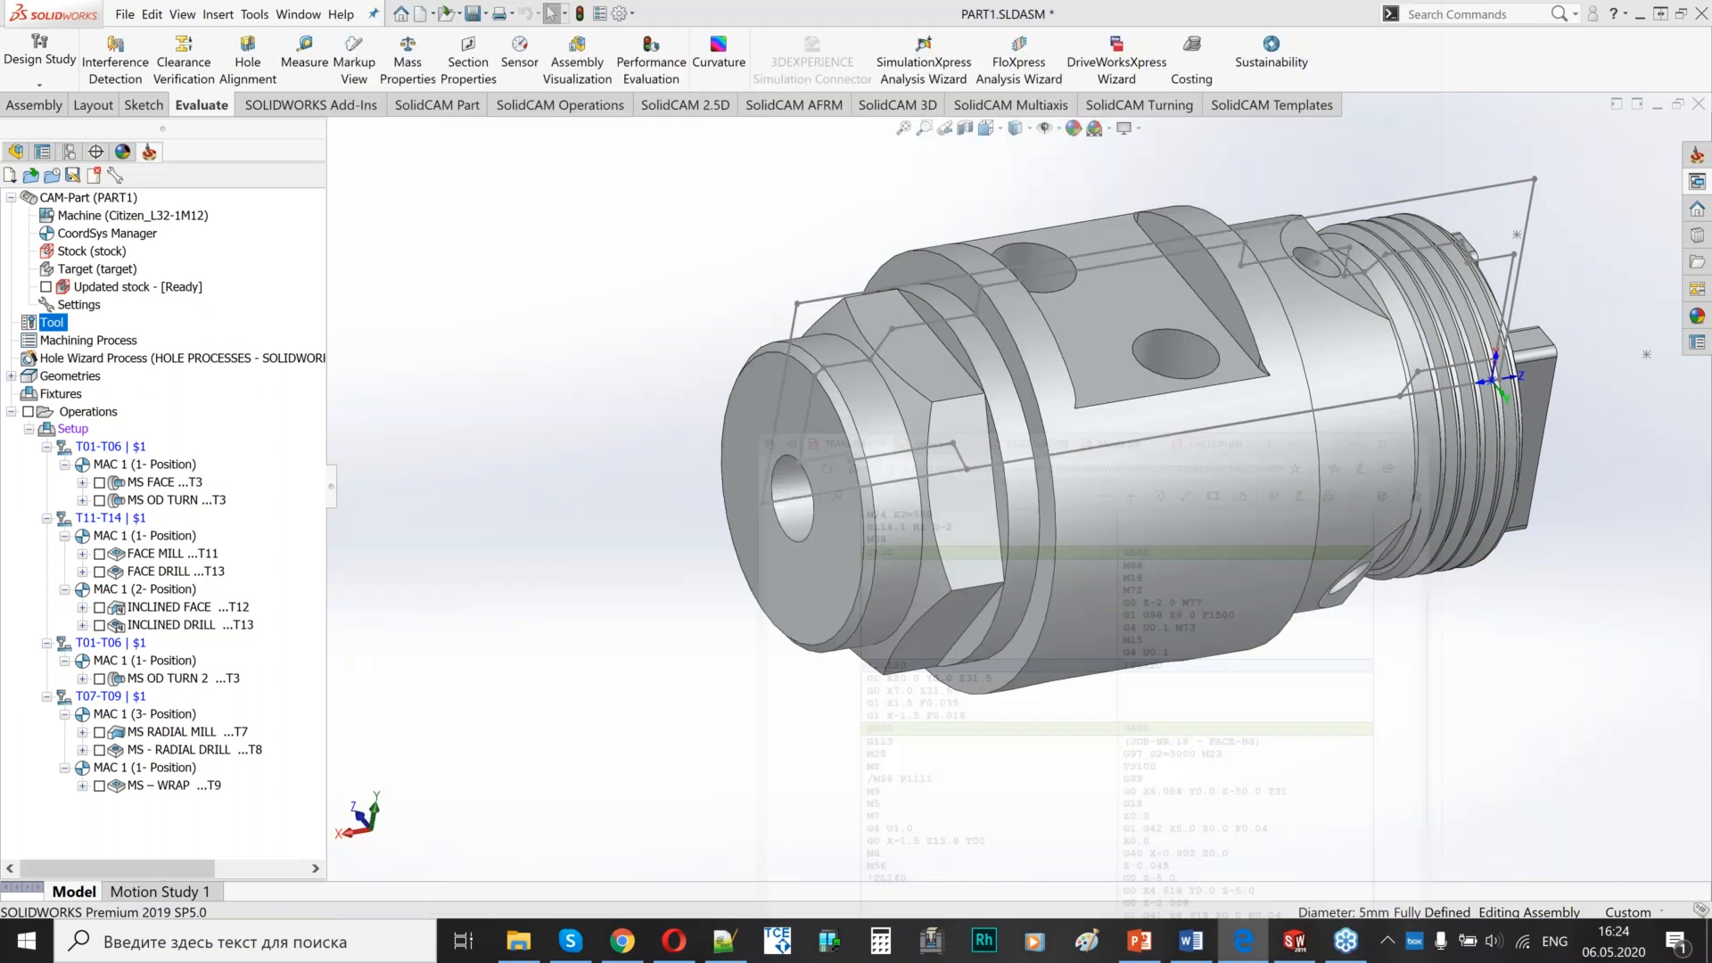
# - Add a machine control operation after the MS – WRAP operation and open the machine preview
pyautogui.rightClick(164, 788)
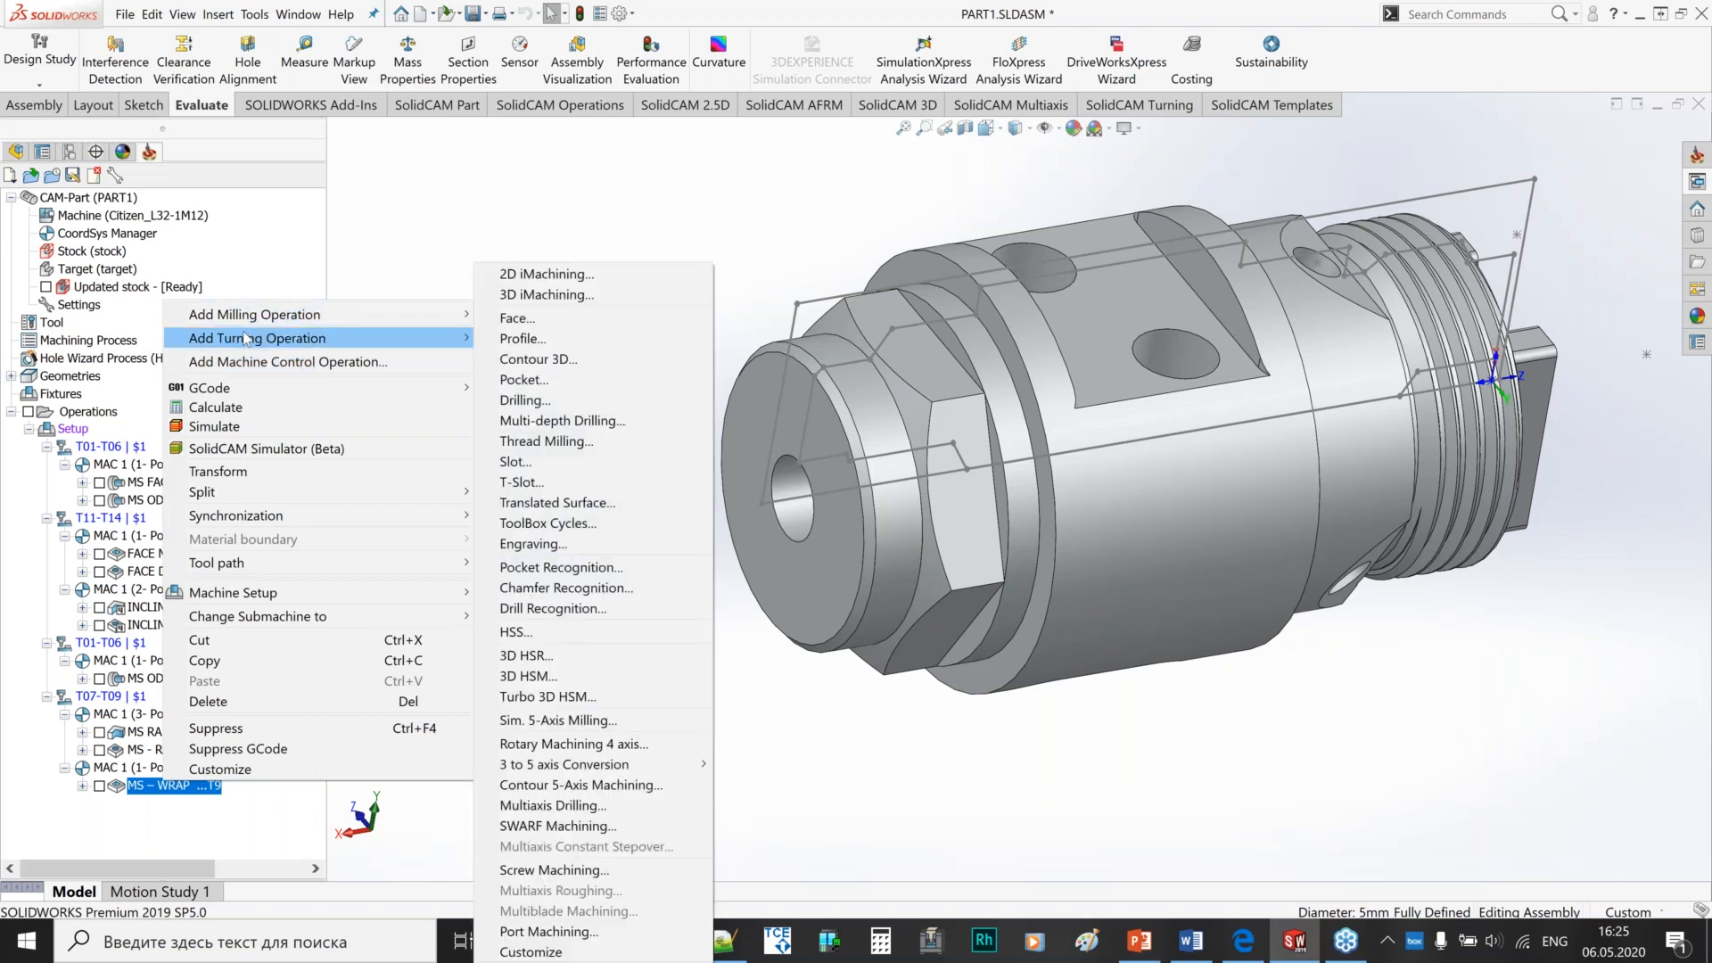
pyautogui.click(281, 362)
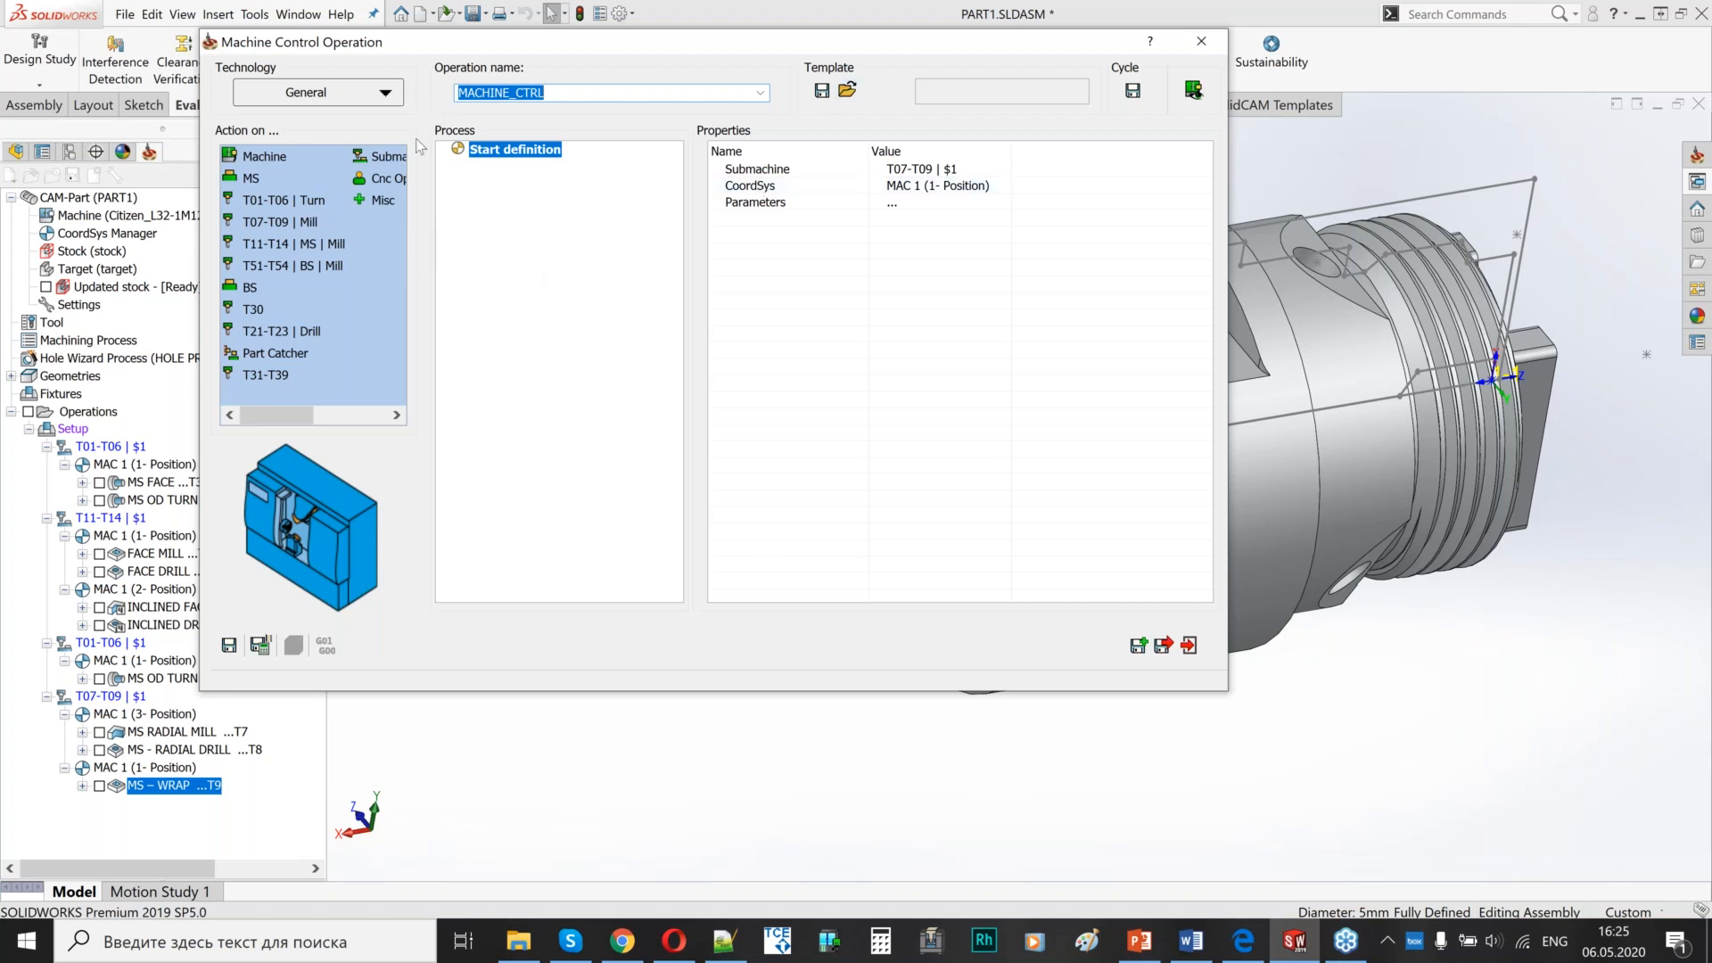
pyautogui.click(1194, 90)
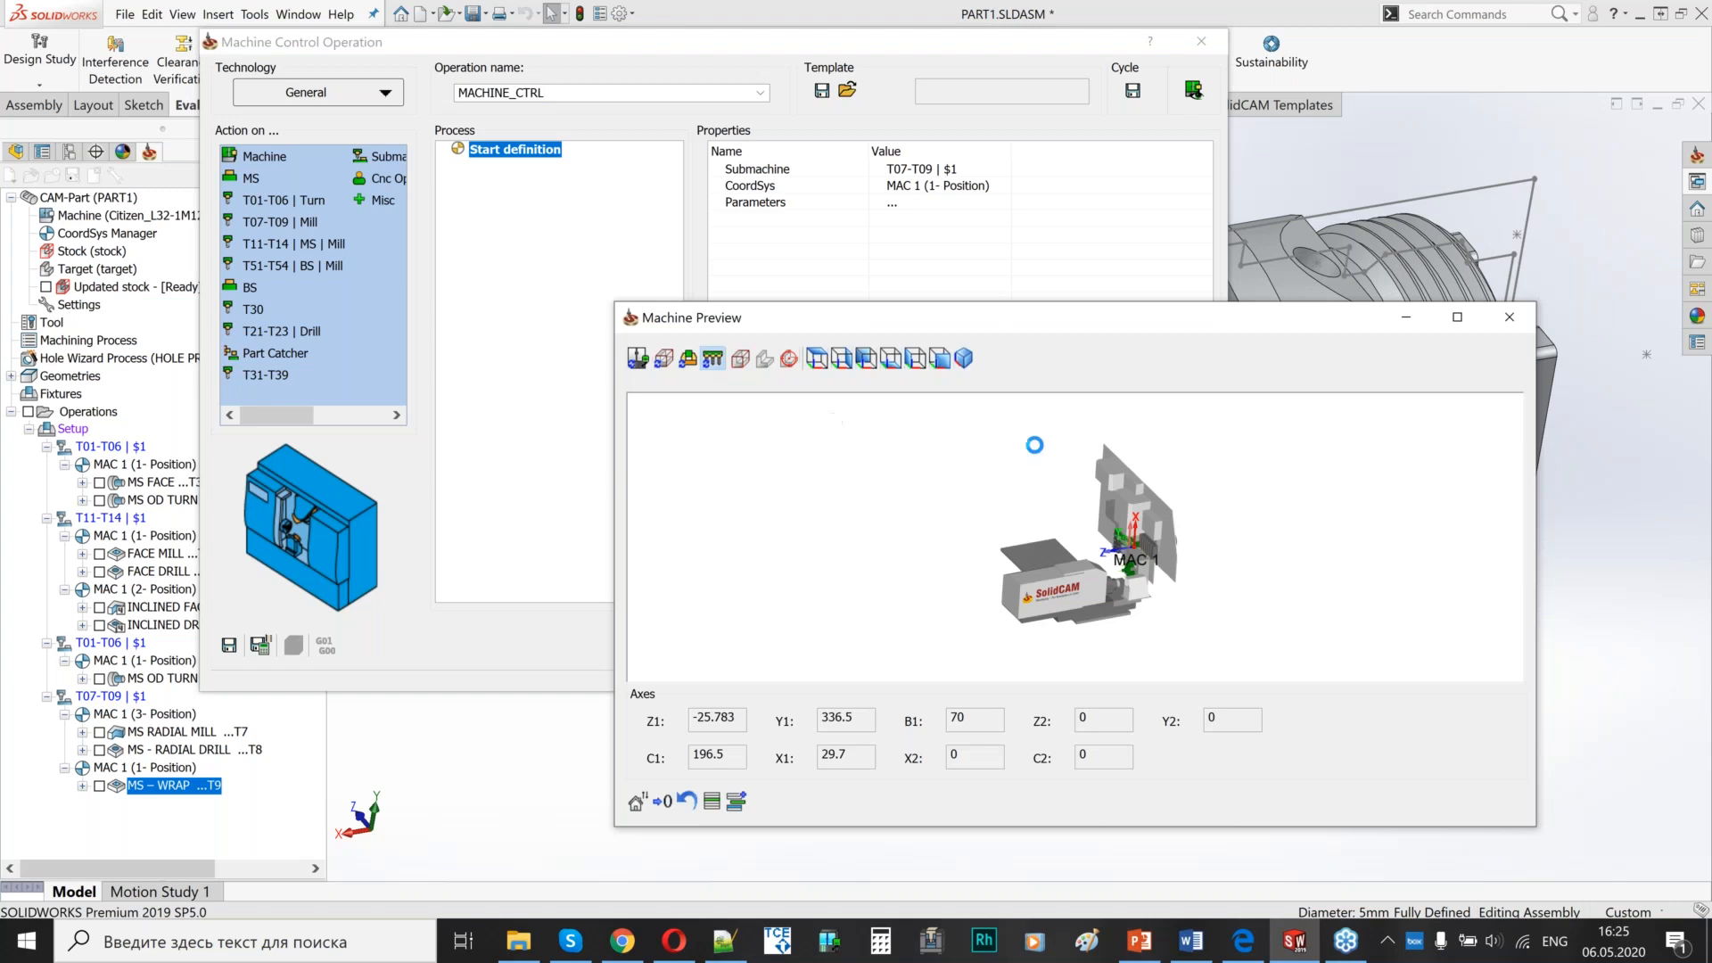
pyautogui.moveTo(1078, 318); pyautogui.dragTo(1221, 307)
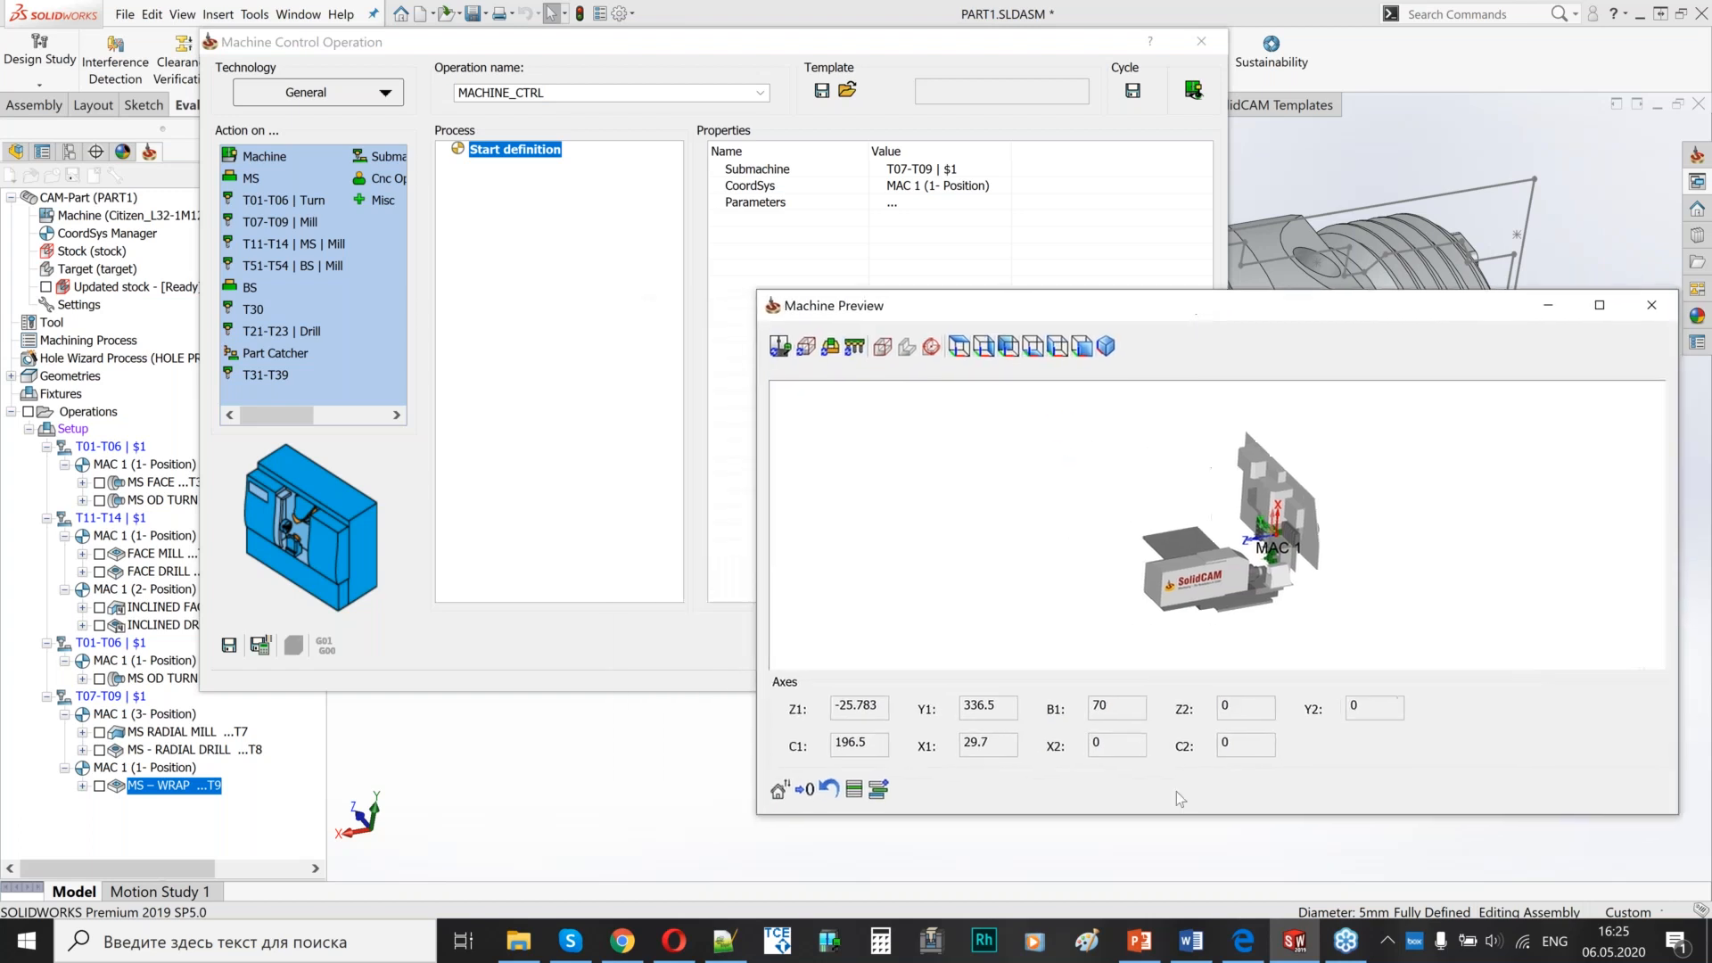
# - Examine the machine preview from the whole machine down to the radial tool standing above the workpiece in the main spindle
pyautogui.scroll(3, 1155, 614)
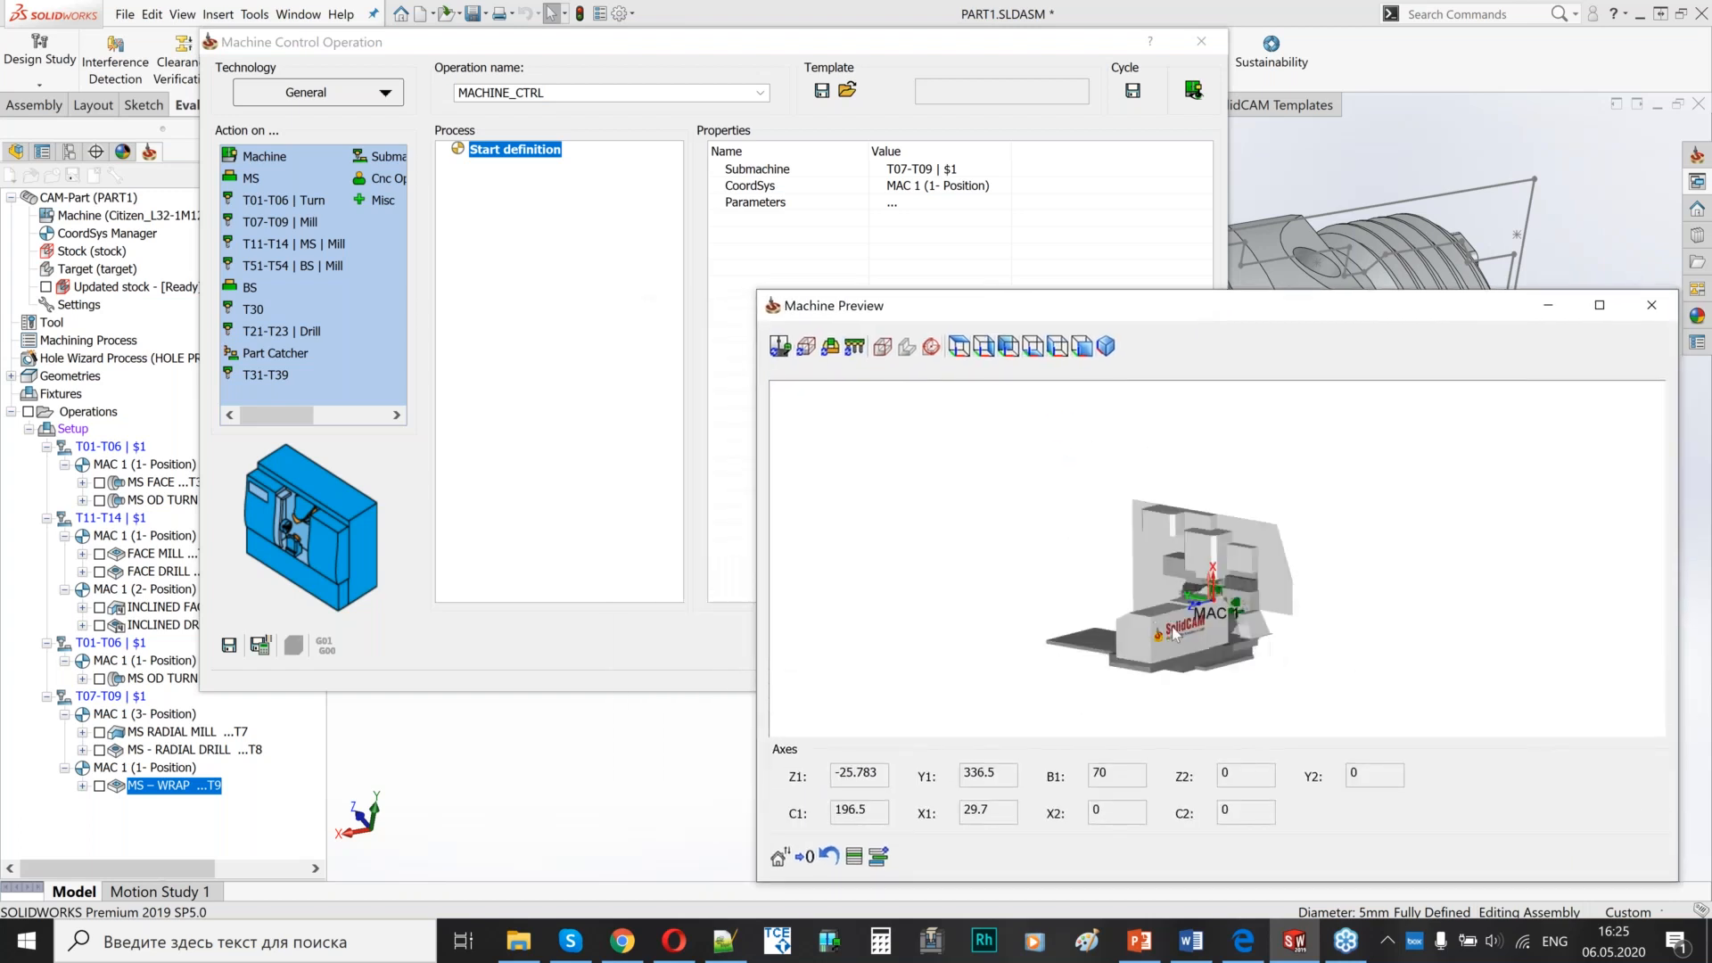
pyautogui.scroll(2, 1199, 564)
pyautogui.scroll(4, 1227, 535)
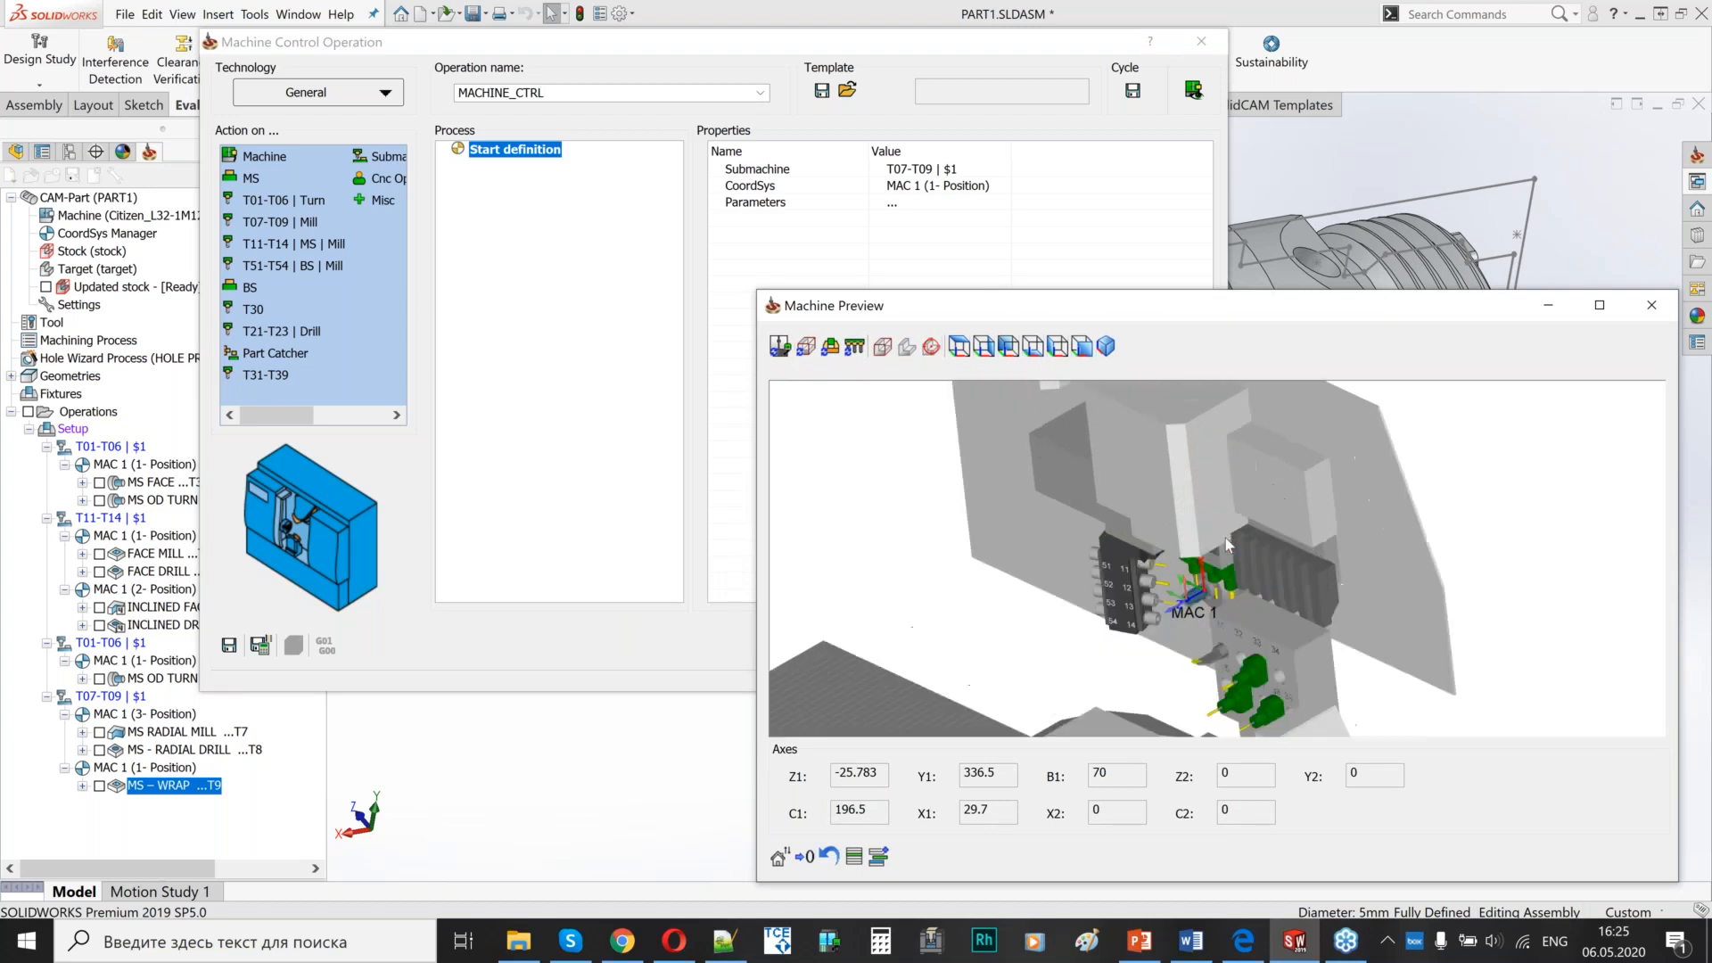
pyautogui.scroll(5, 1231, 537)
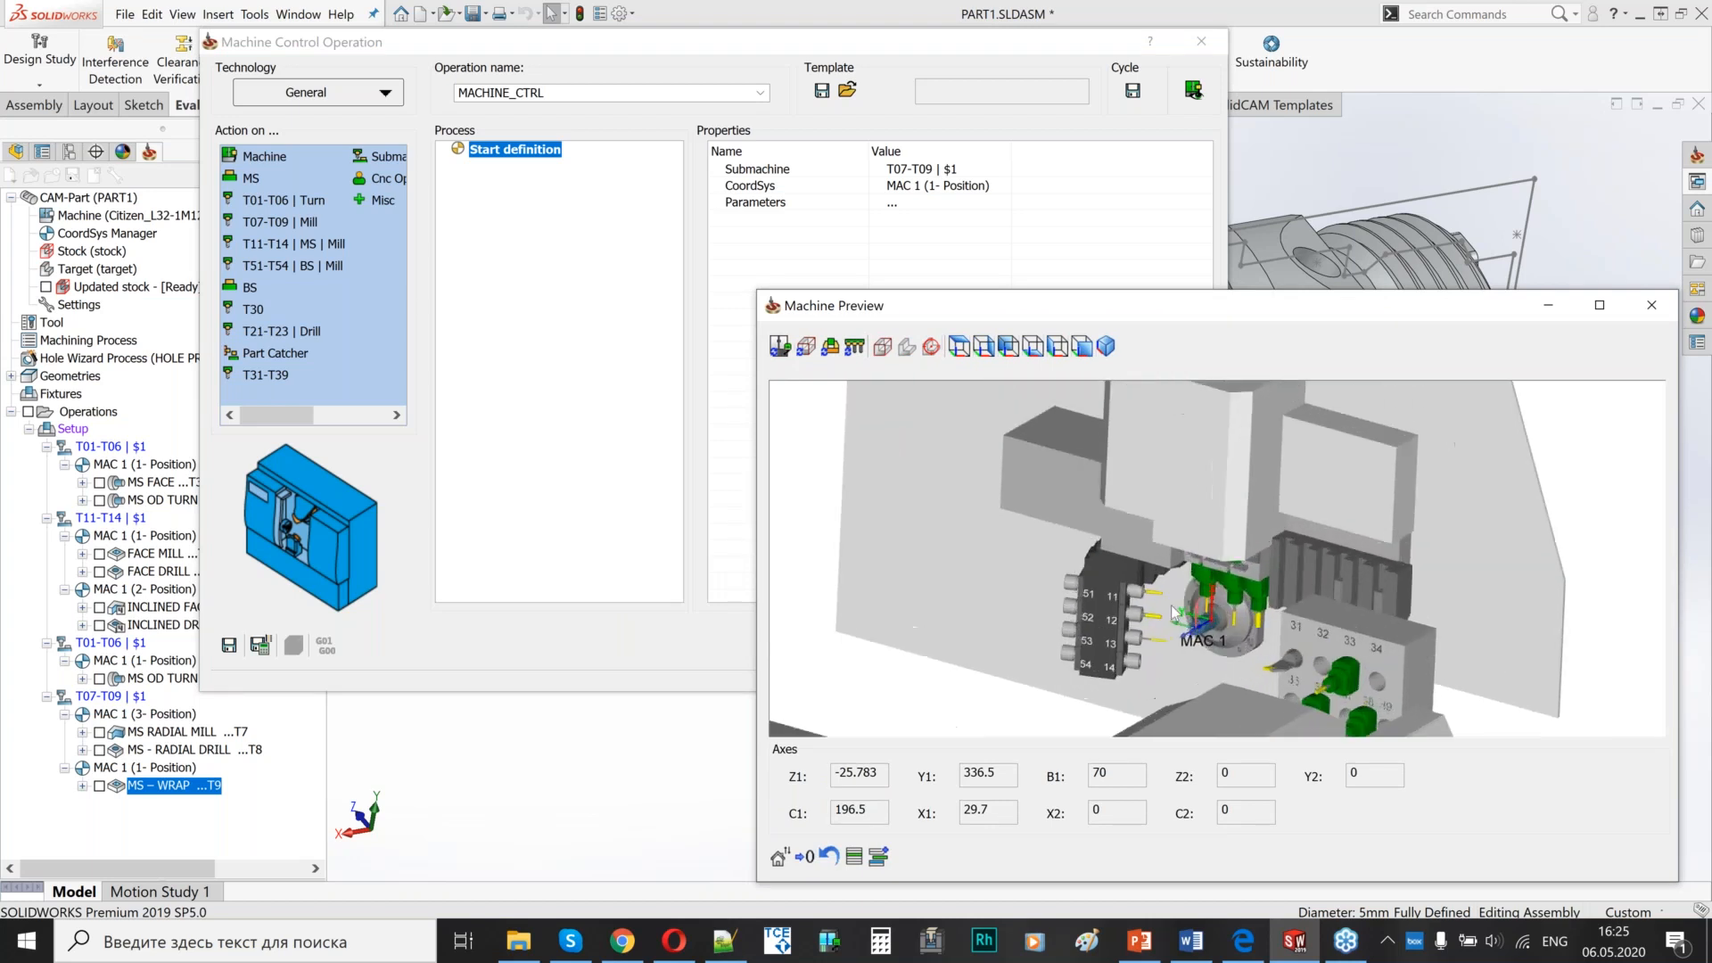
pyautogui.scroll(1, 1250, 622)
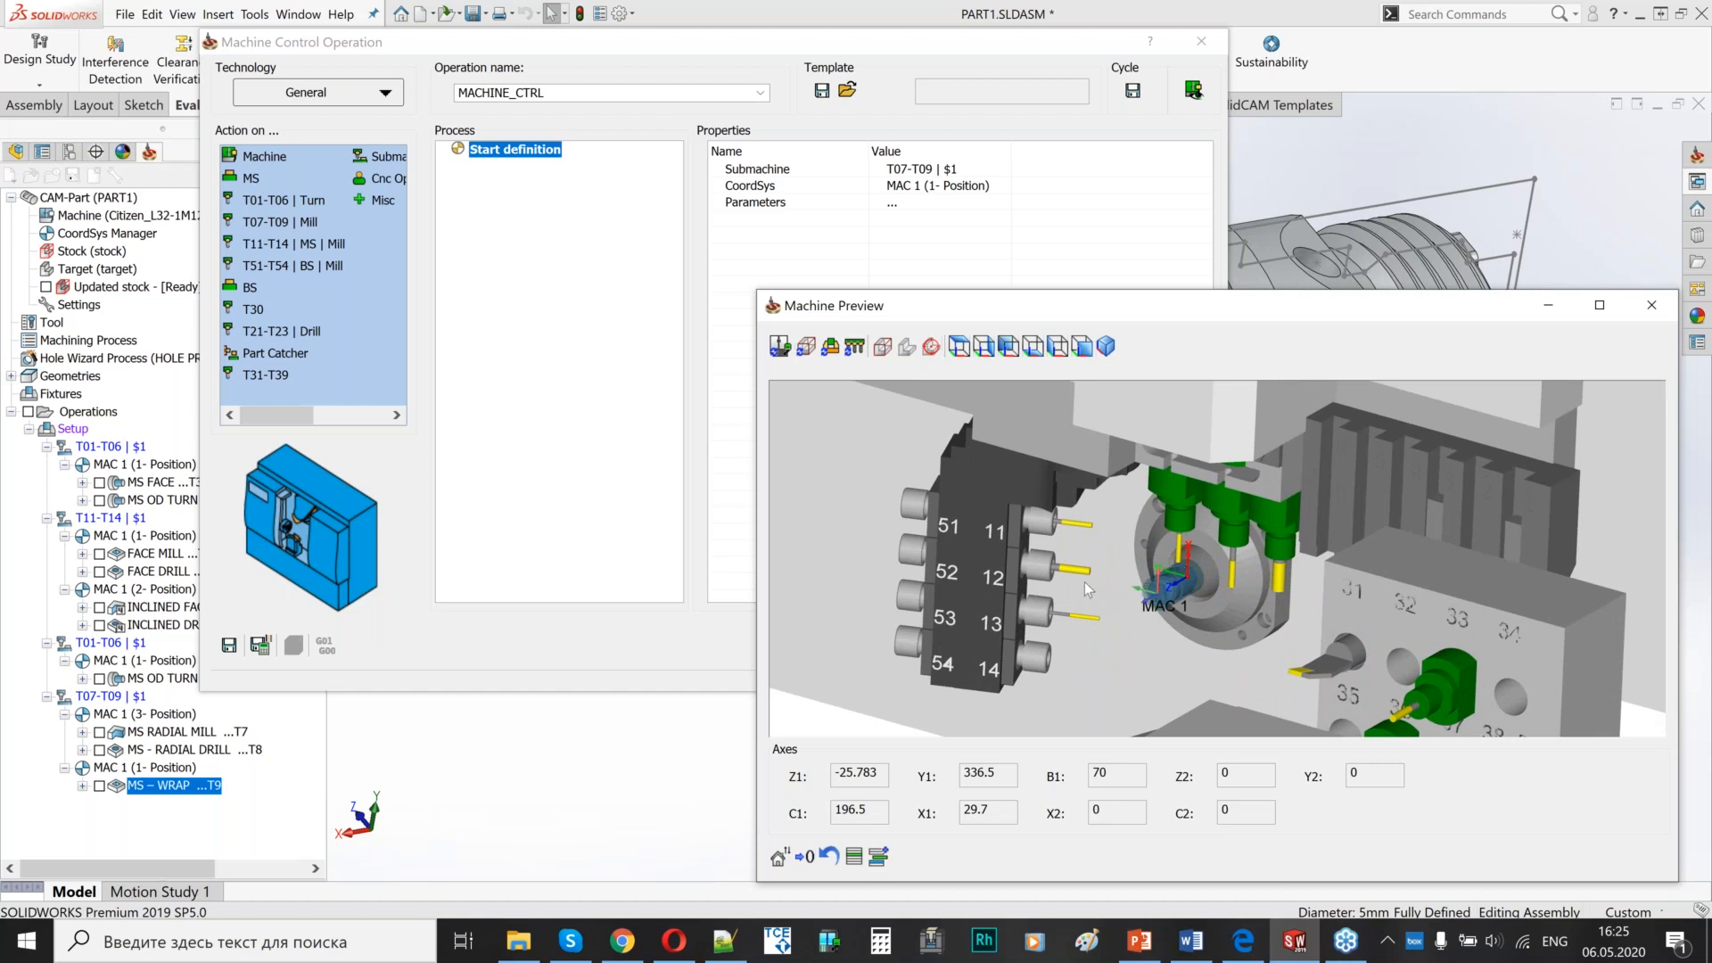
pyautogui.scroll(3, 1224, 570)
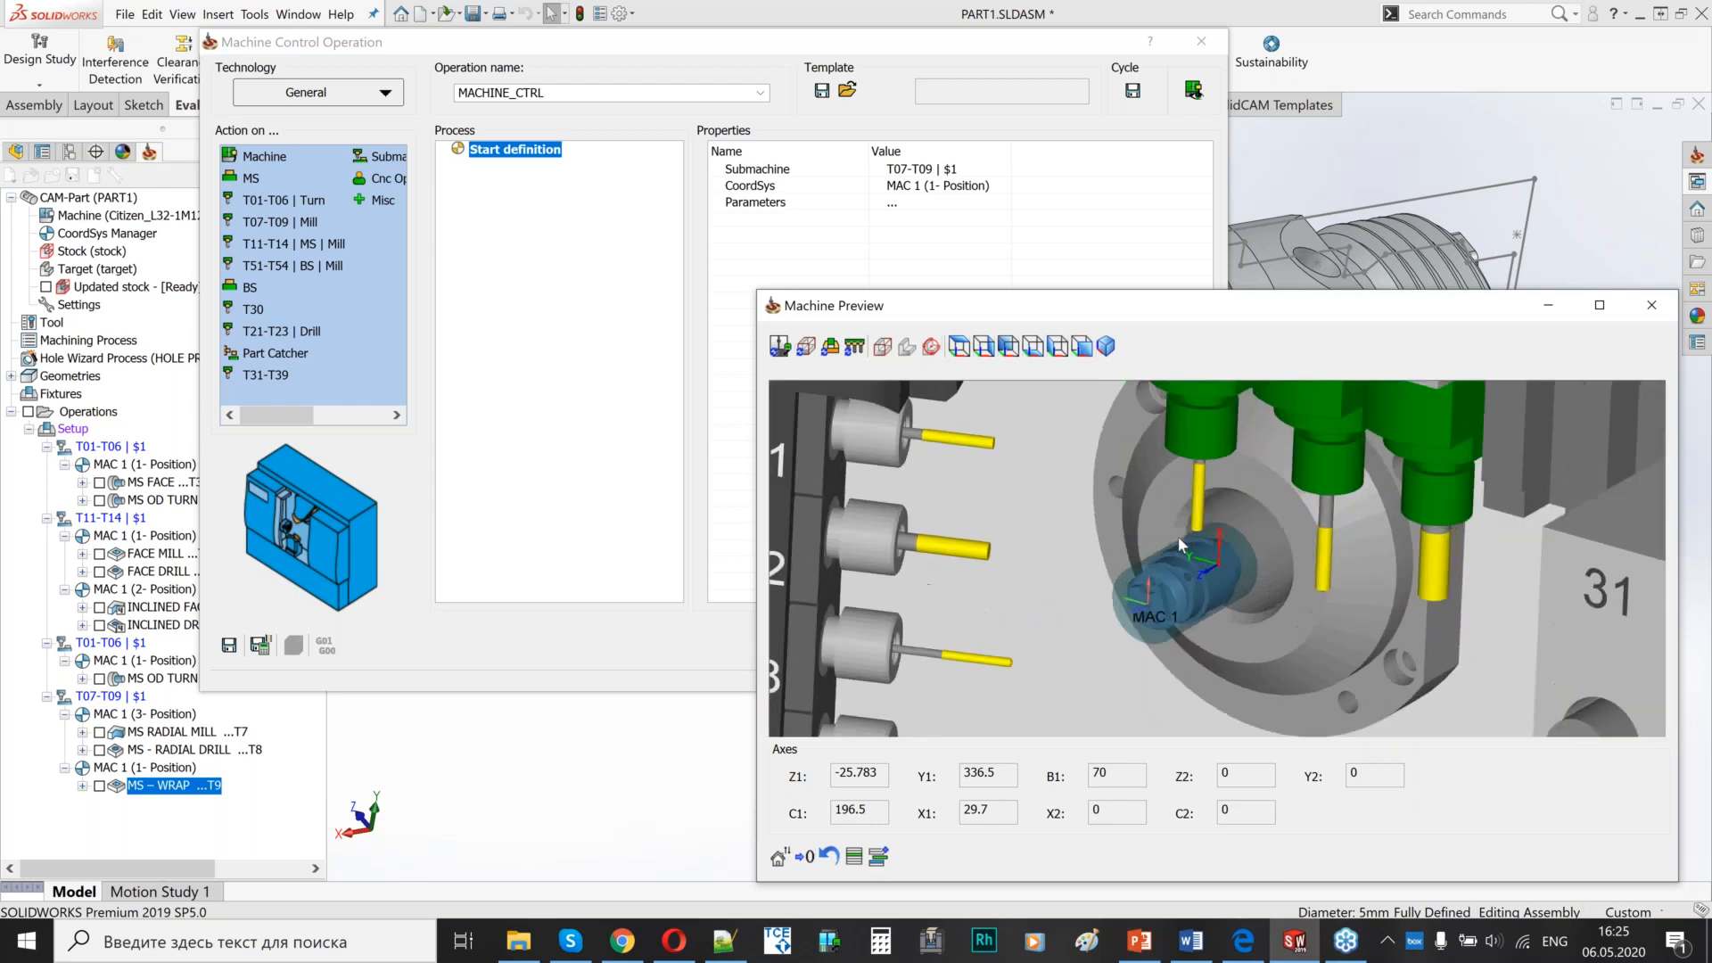
pyautogui.scroll(2, 1222, 551)
pyautogui.scroll(1, 1191, 610)
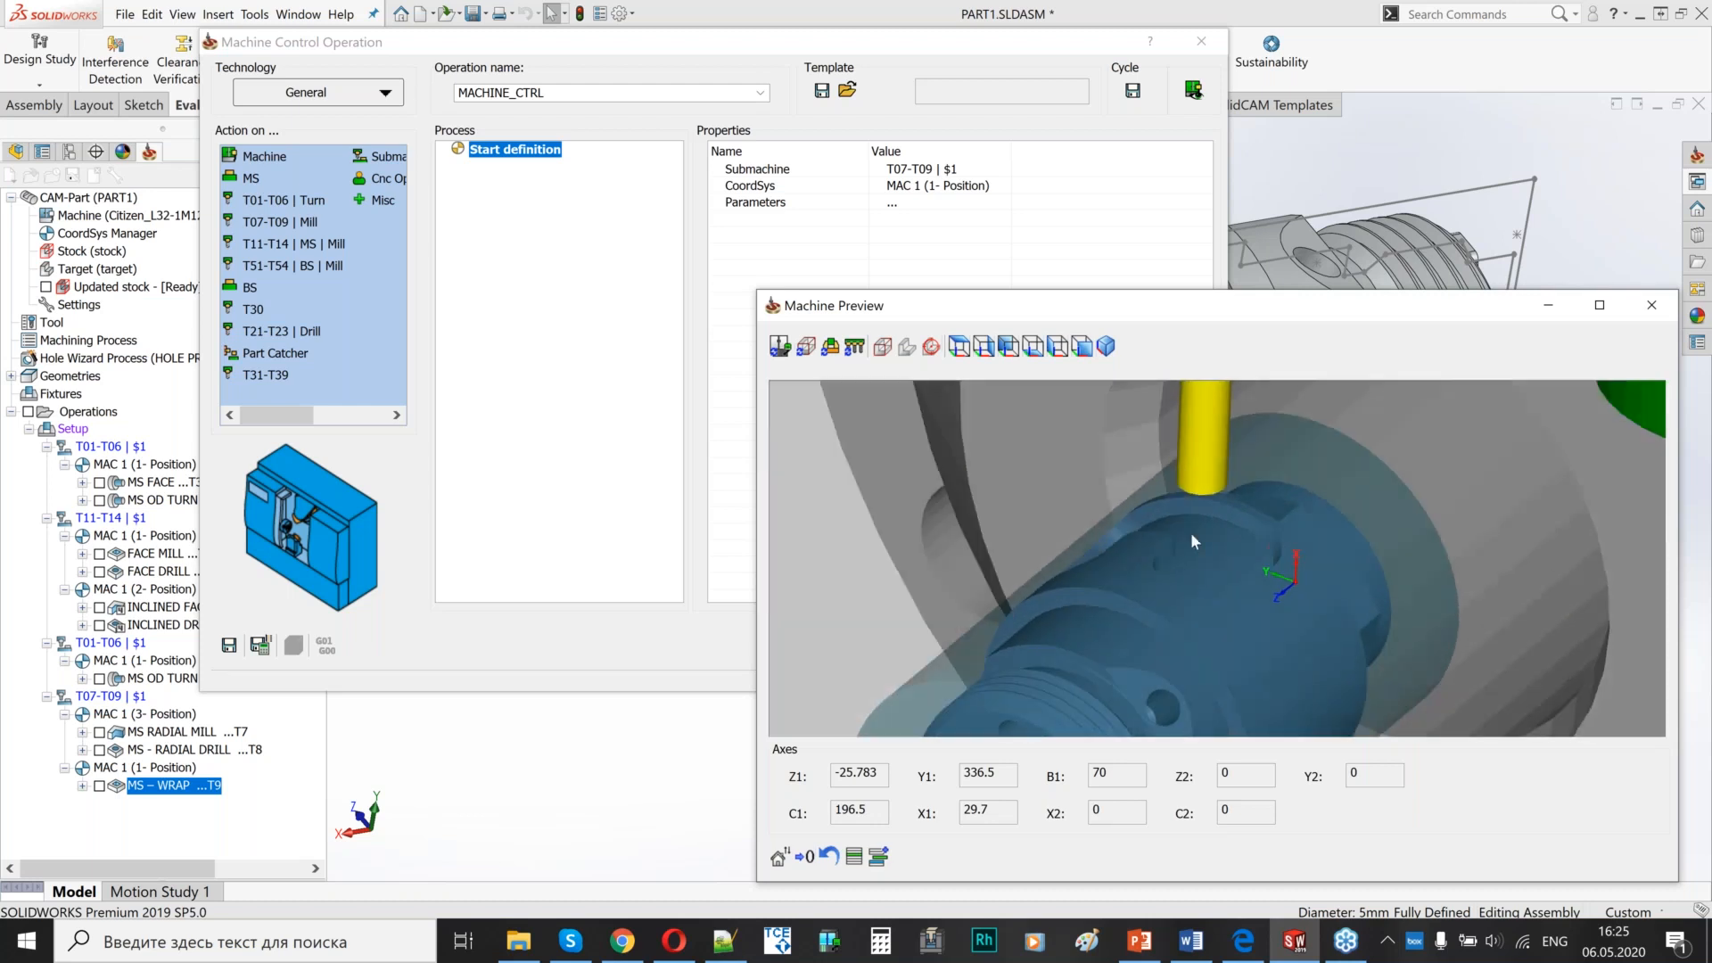
pyautogui.scroll(-5, 1198, 550)
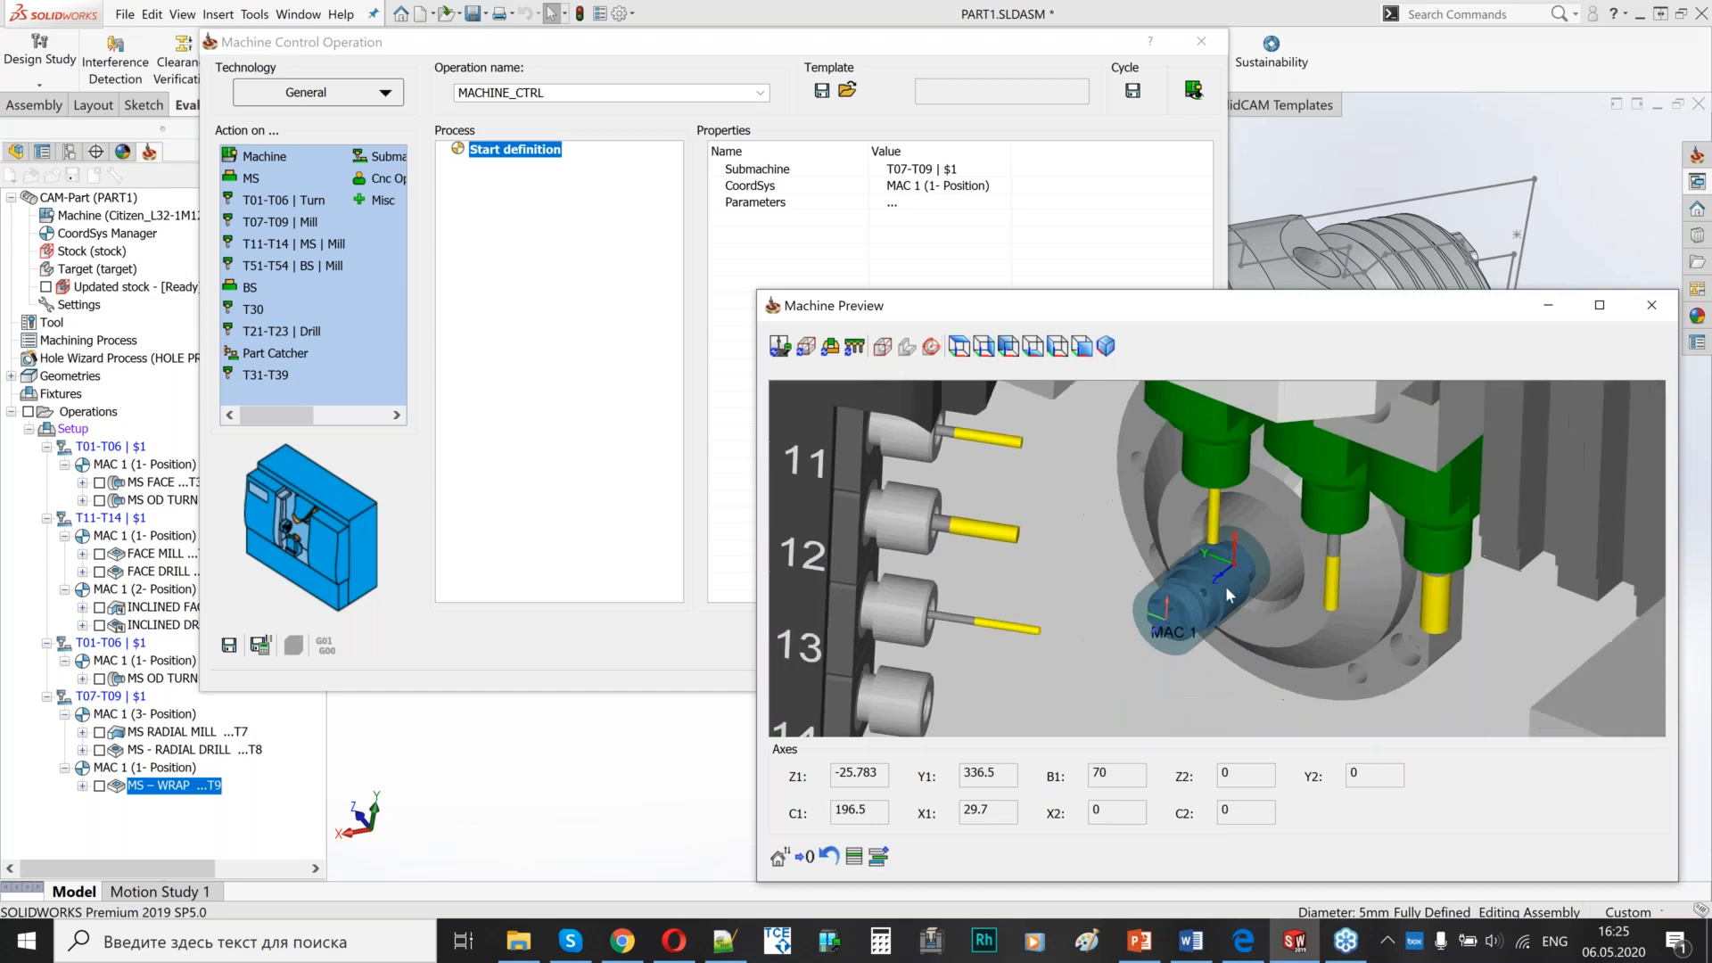
pyautogui.scroll(-3, 1302, 597)
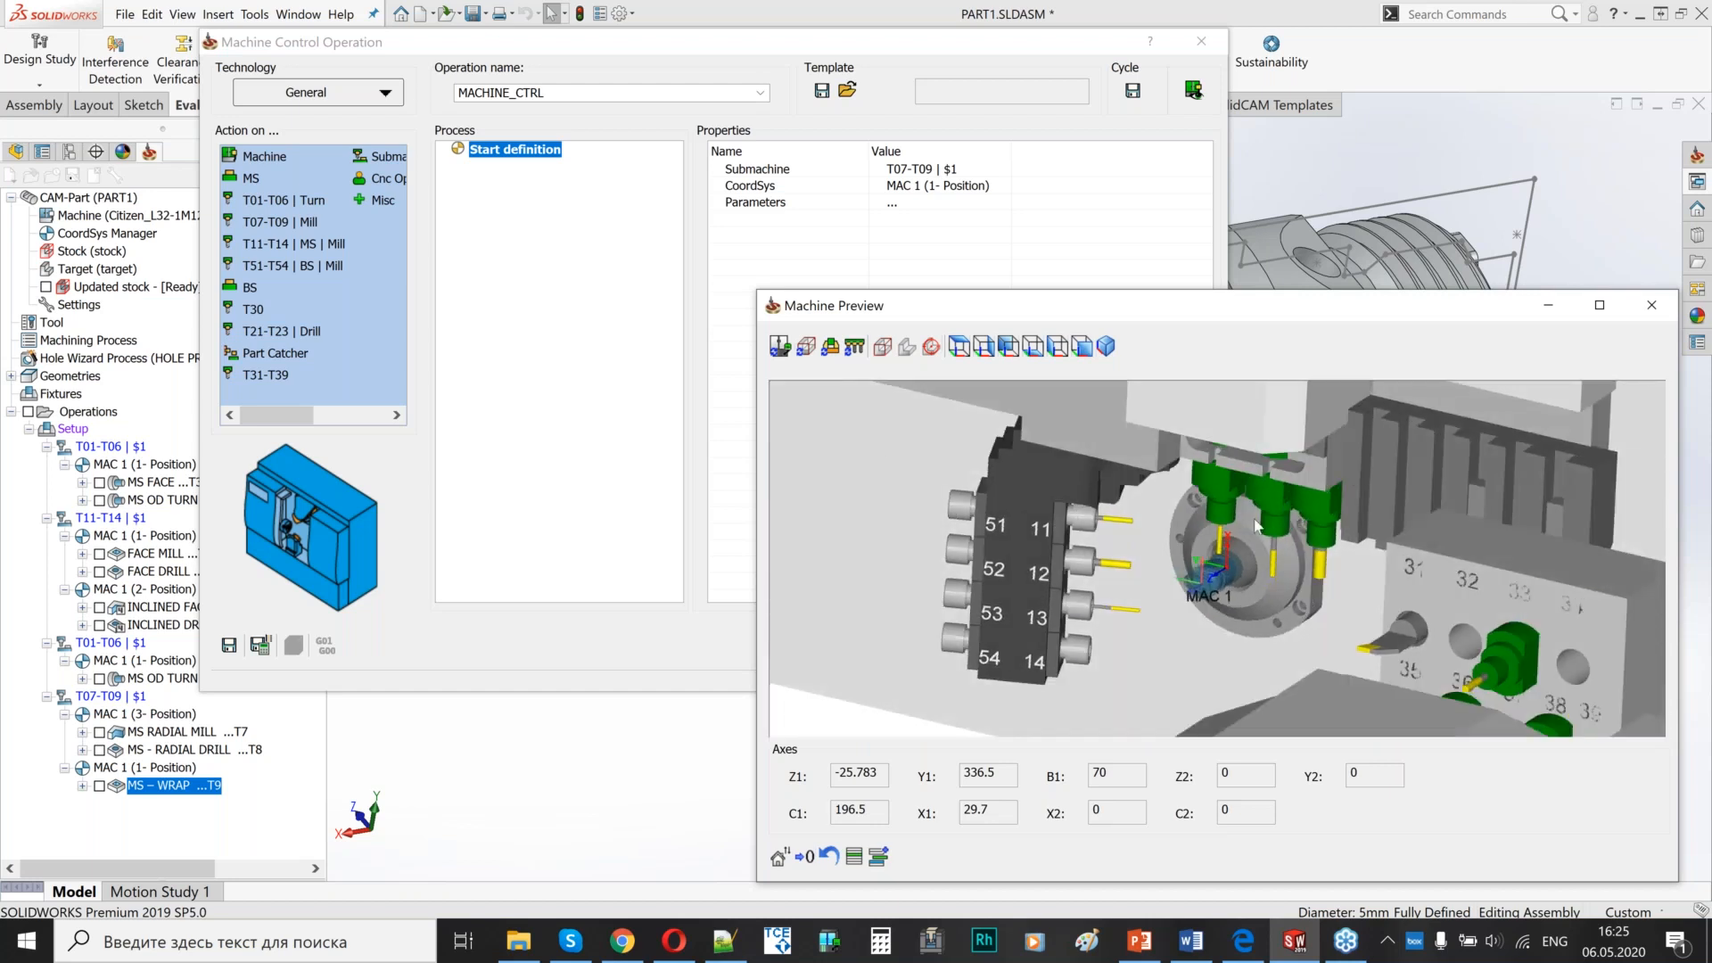
pyautogui.scroll(4, 1244, 561)
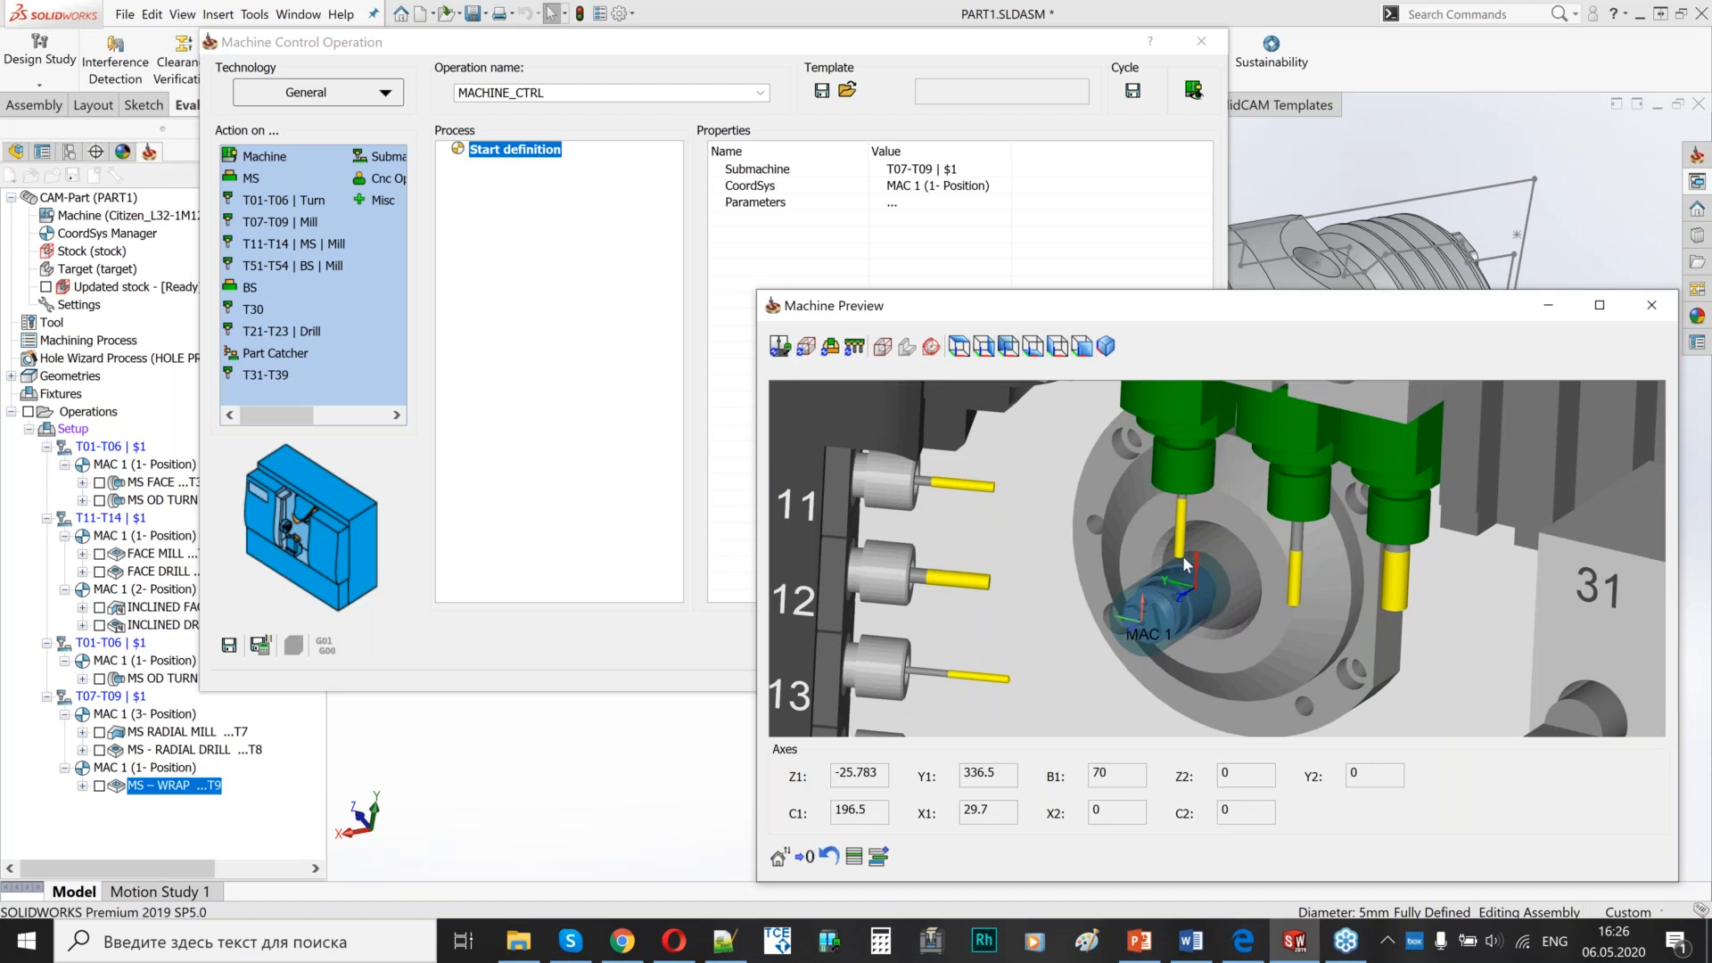
pyautogui.scroll(3, 1180, 555)
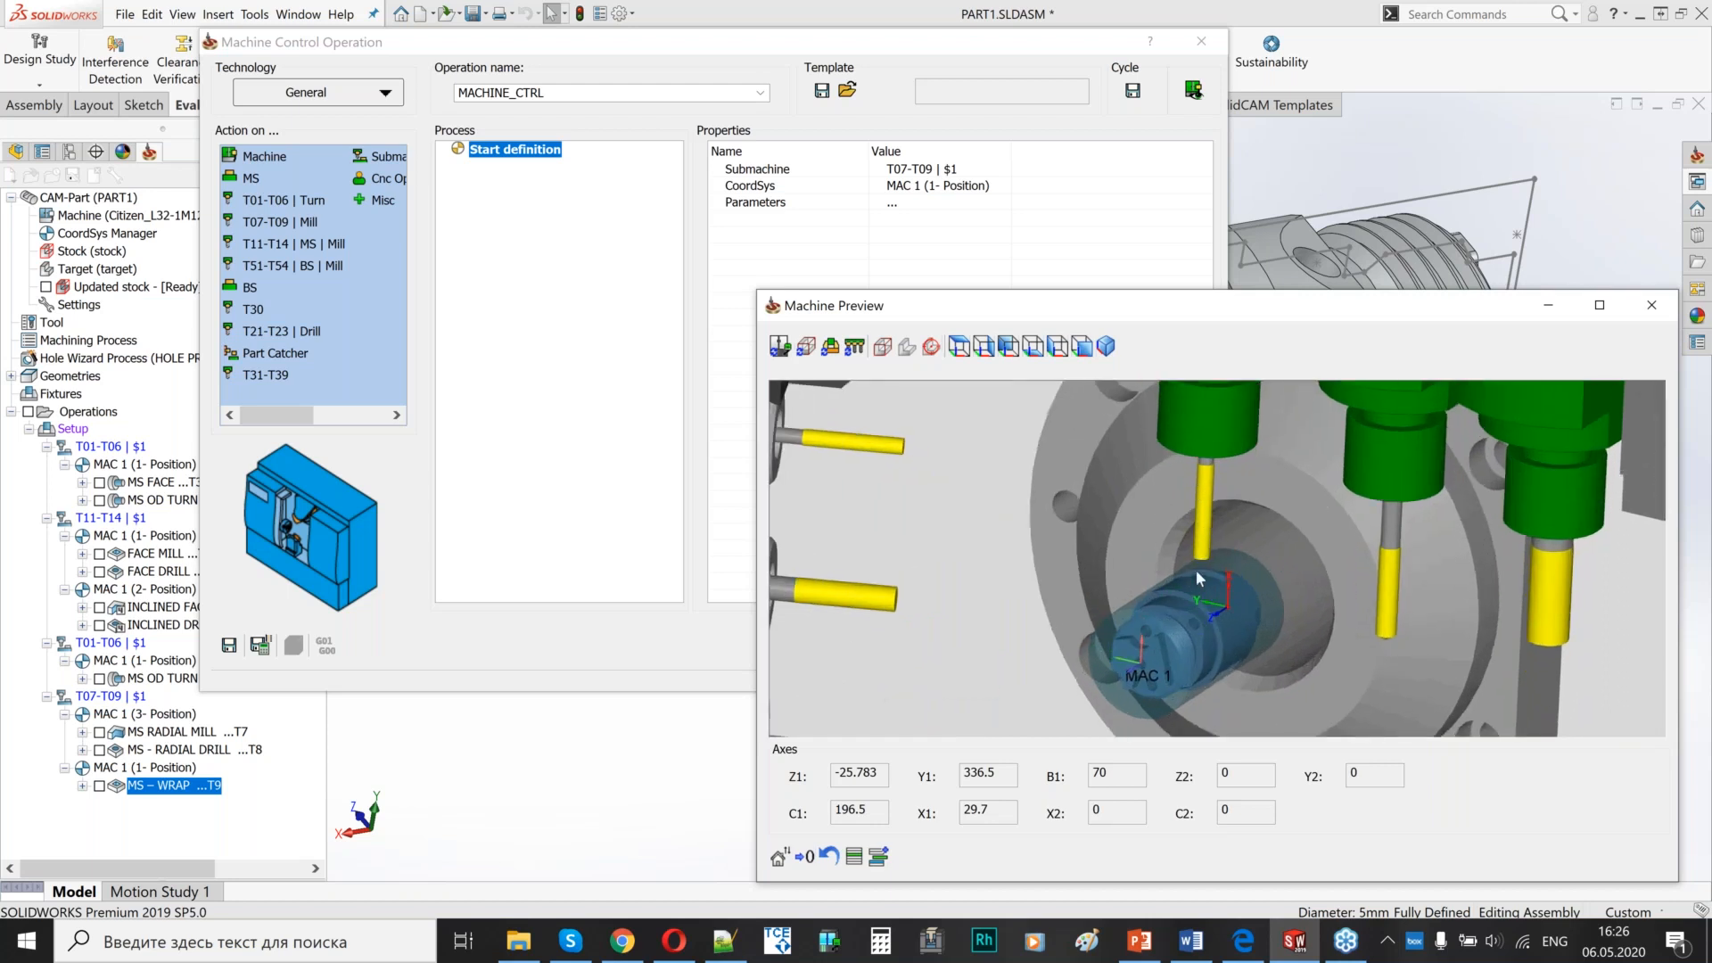
pyautogui.scroll(3, 1223, 564)
# - Examine how the 11–14 and 51–54 tool block, the radial tools and the back post are arranged around the main spindle
pyautogui.scroll(-5, 1218, 539)
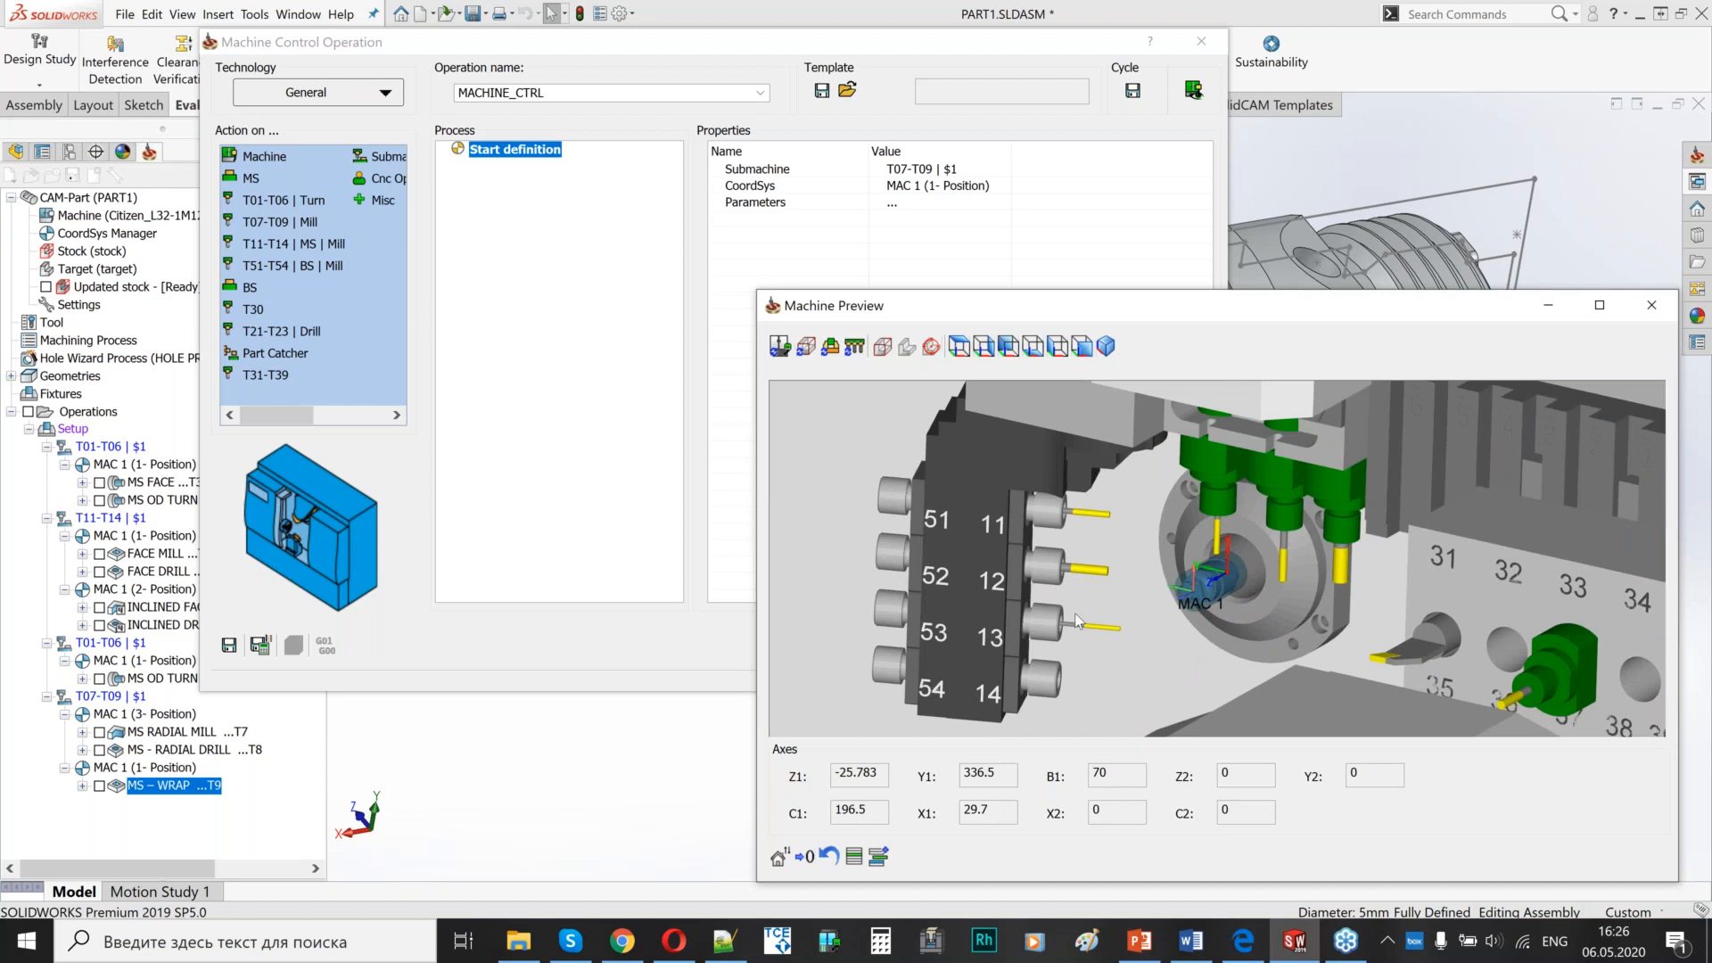
pyautogui.scroll(-3, 1231, 576)
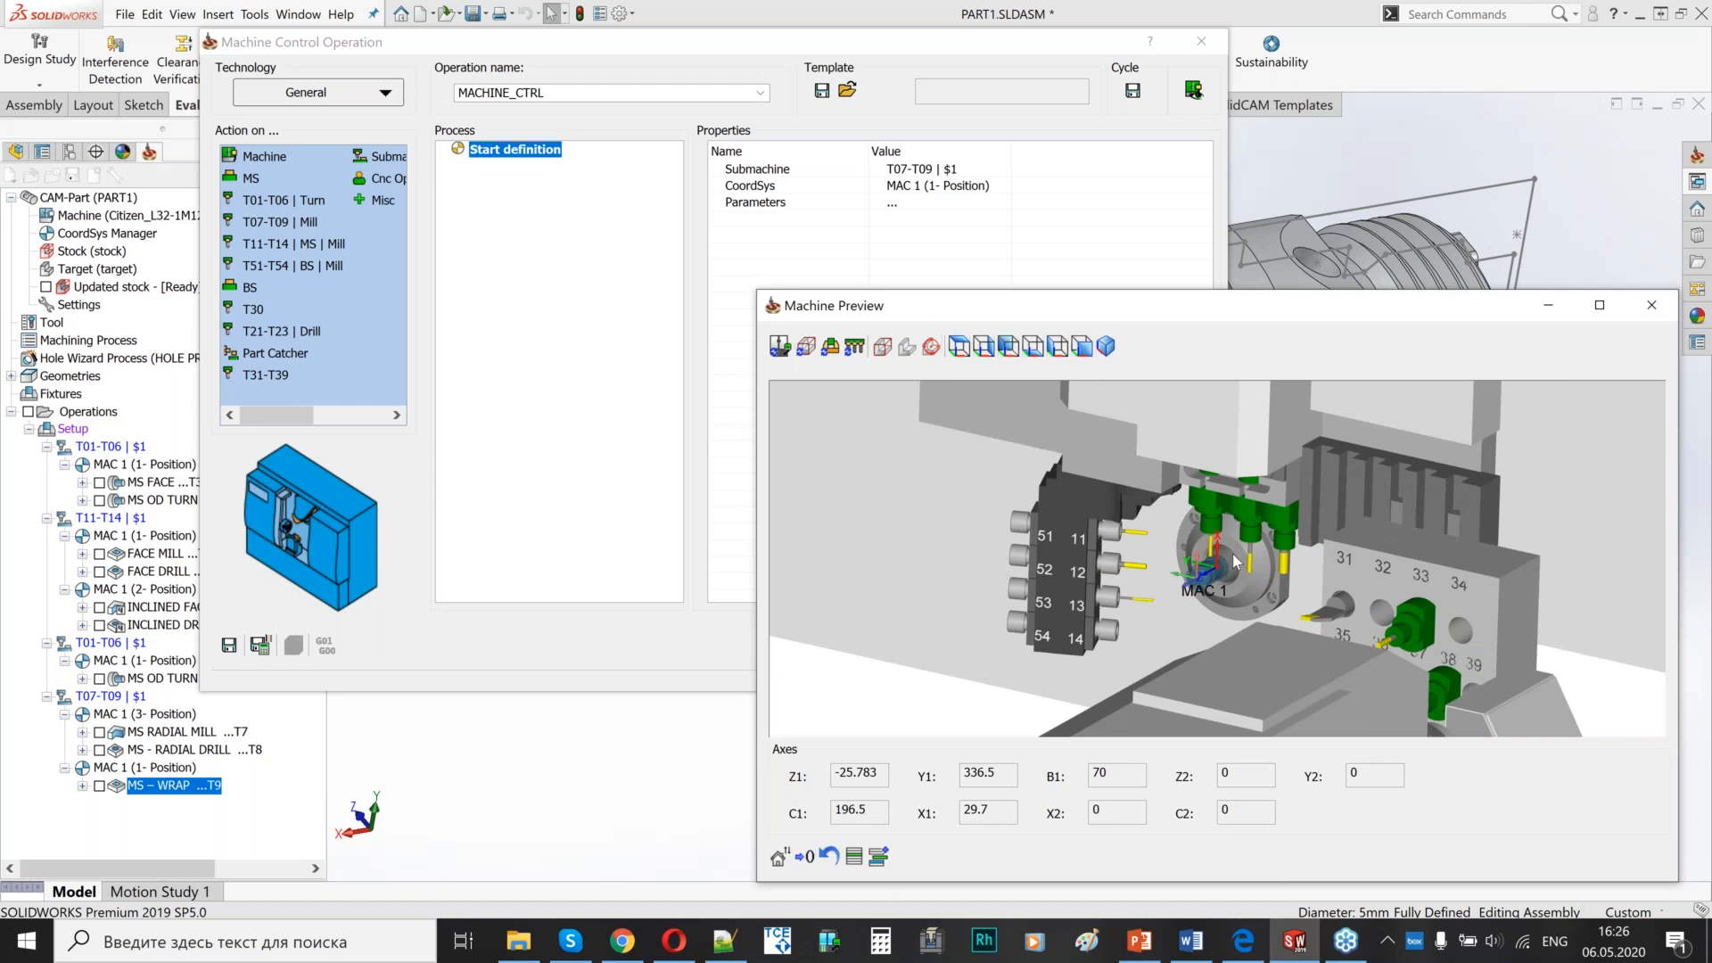
pyautogui.scroll(-2, 1214, 589)
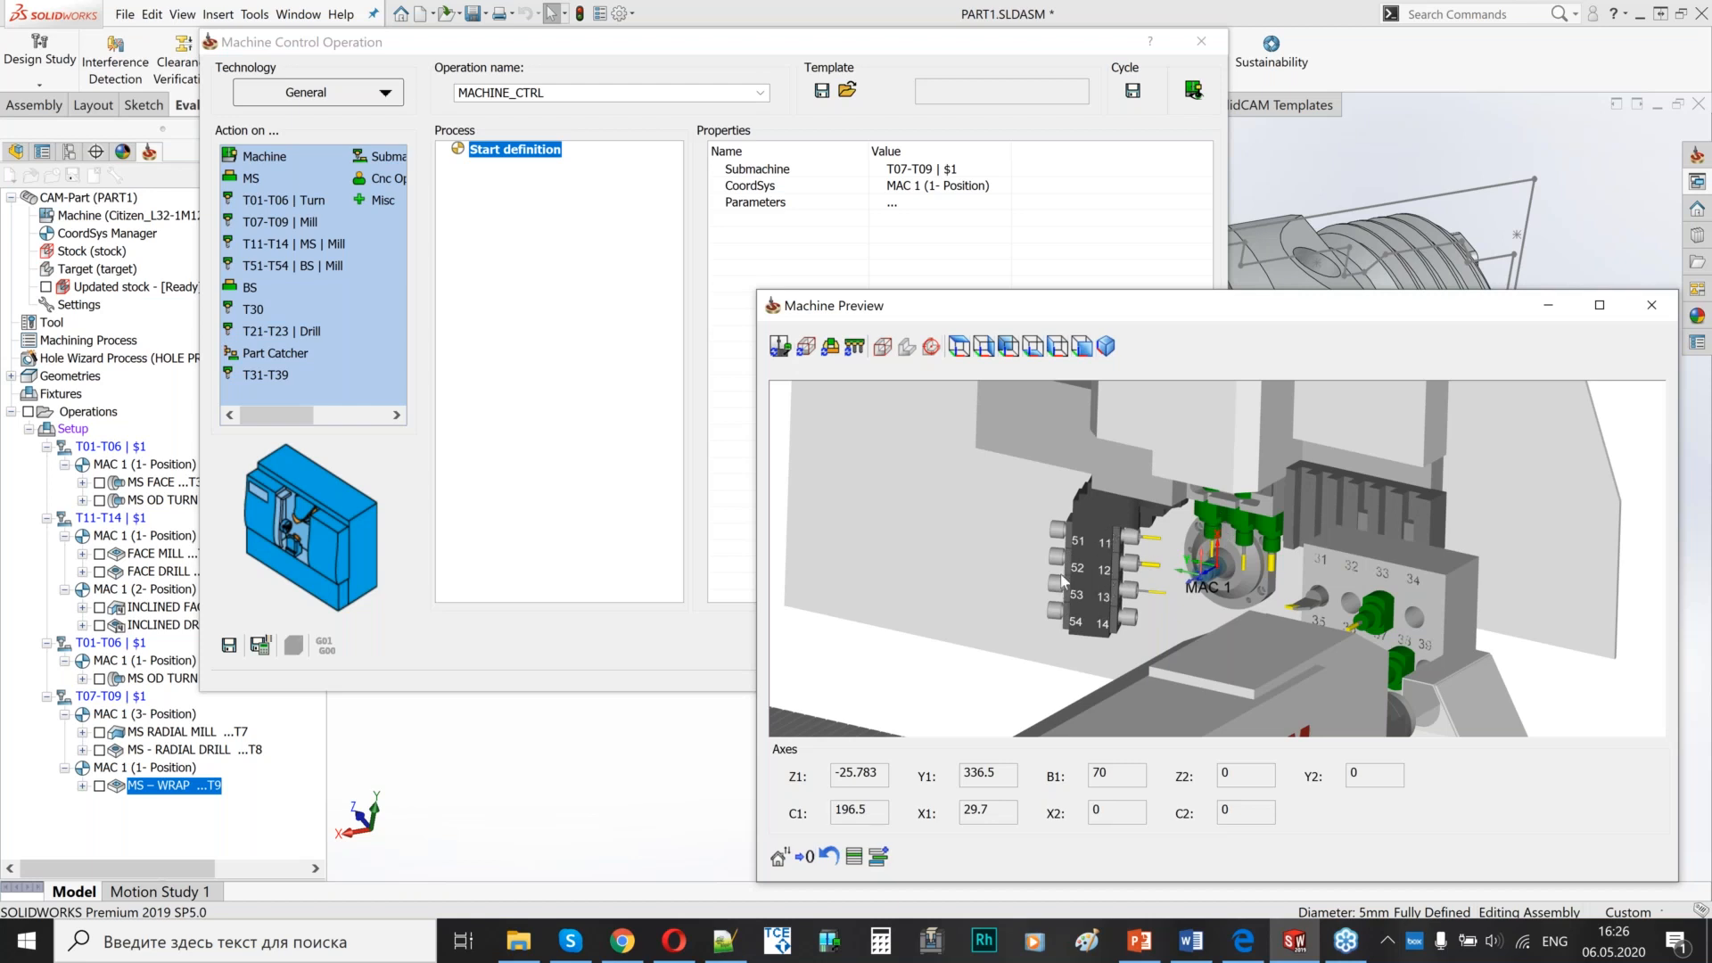
pyautogui.scroll(2, 1244, 578)
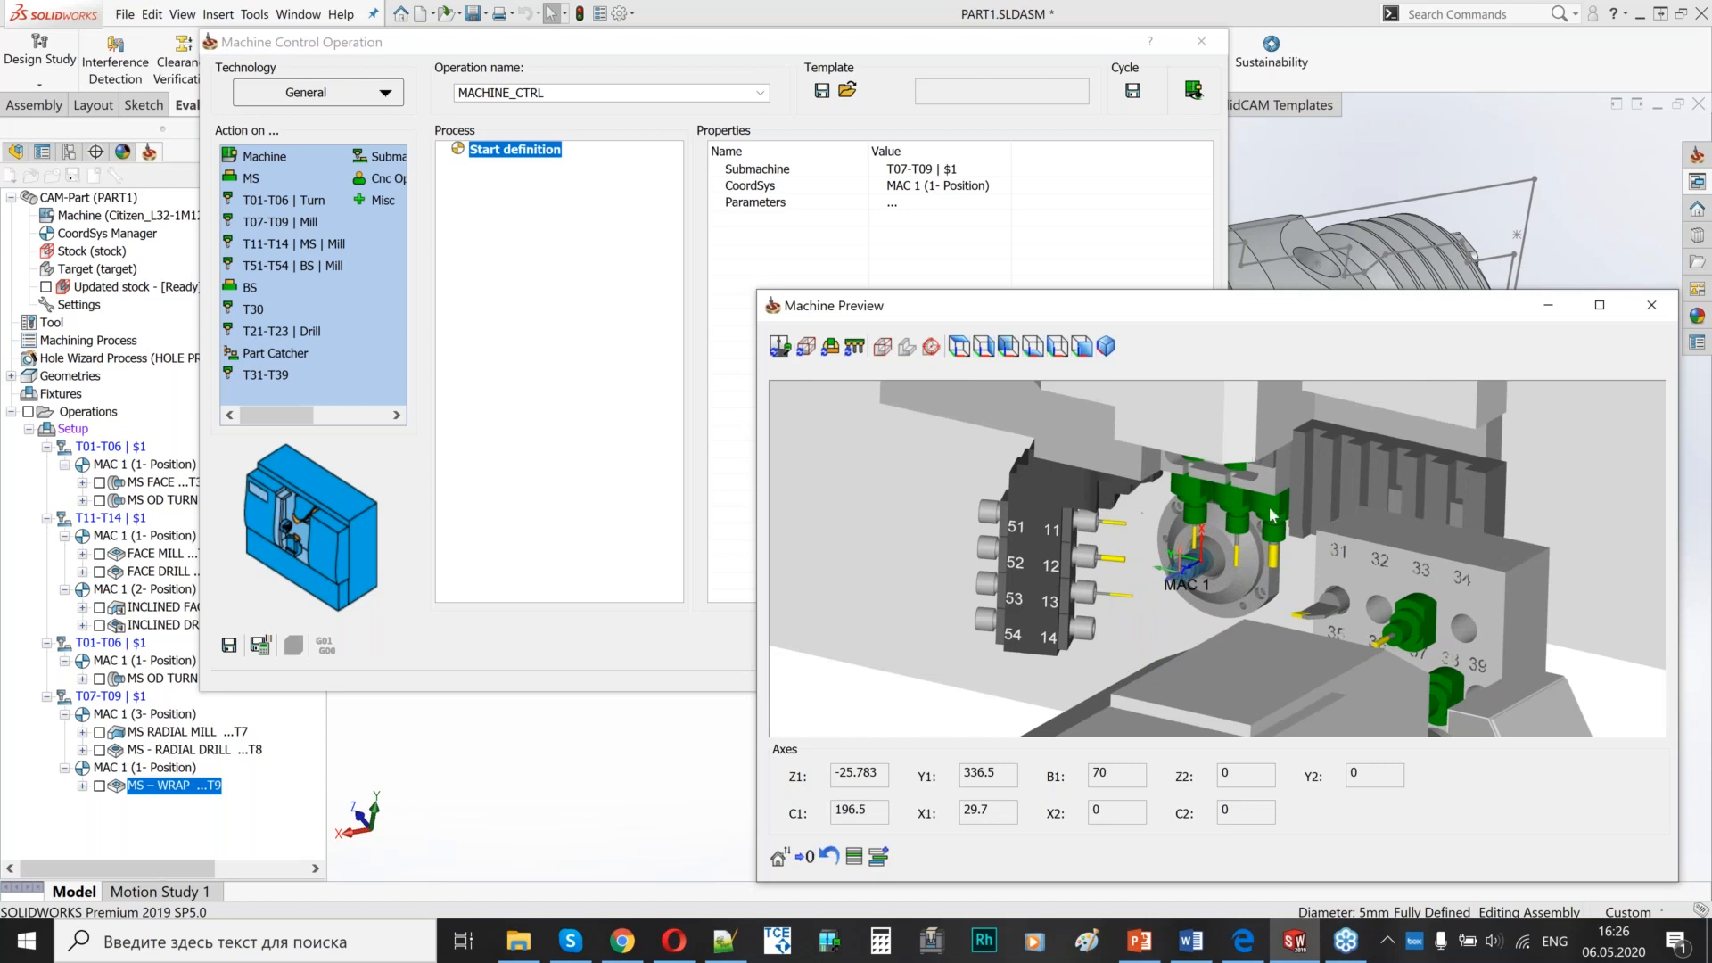
pyautogui.scroll(-3, 1284, 614)
pyautogui.scroll(4, 1281, 602)
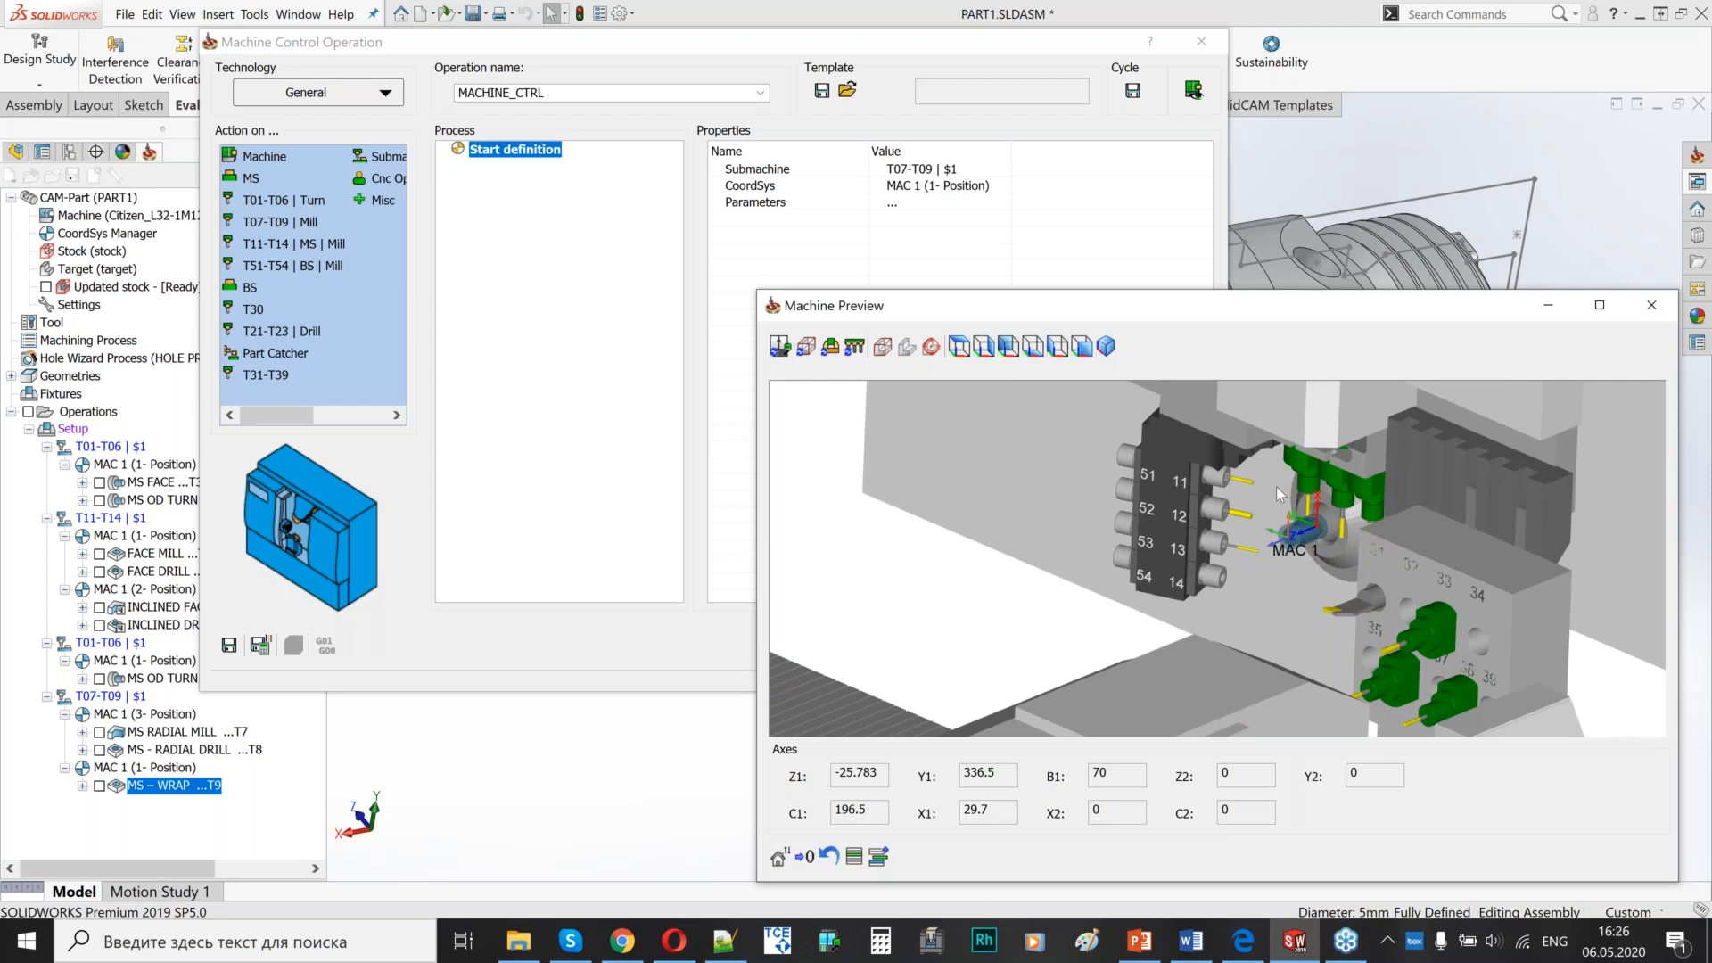
pyautogui.scroll(2, 1312, 522)
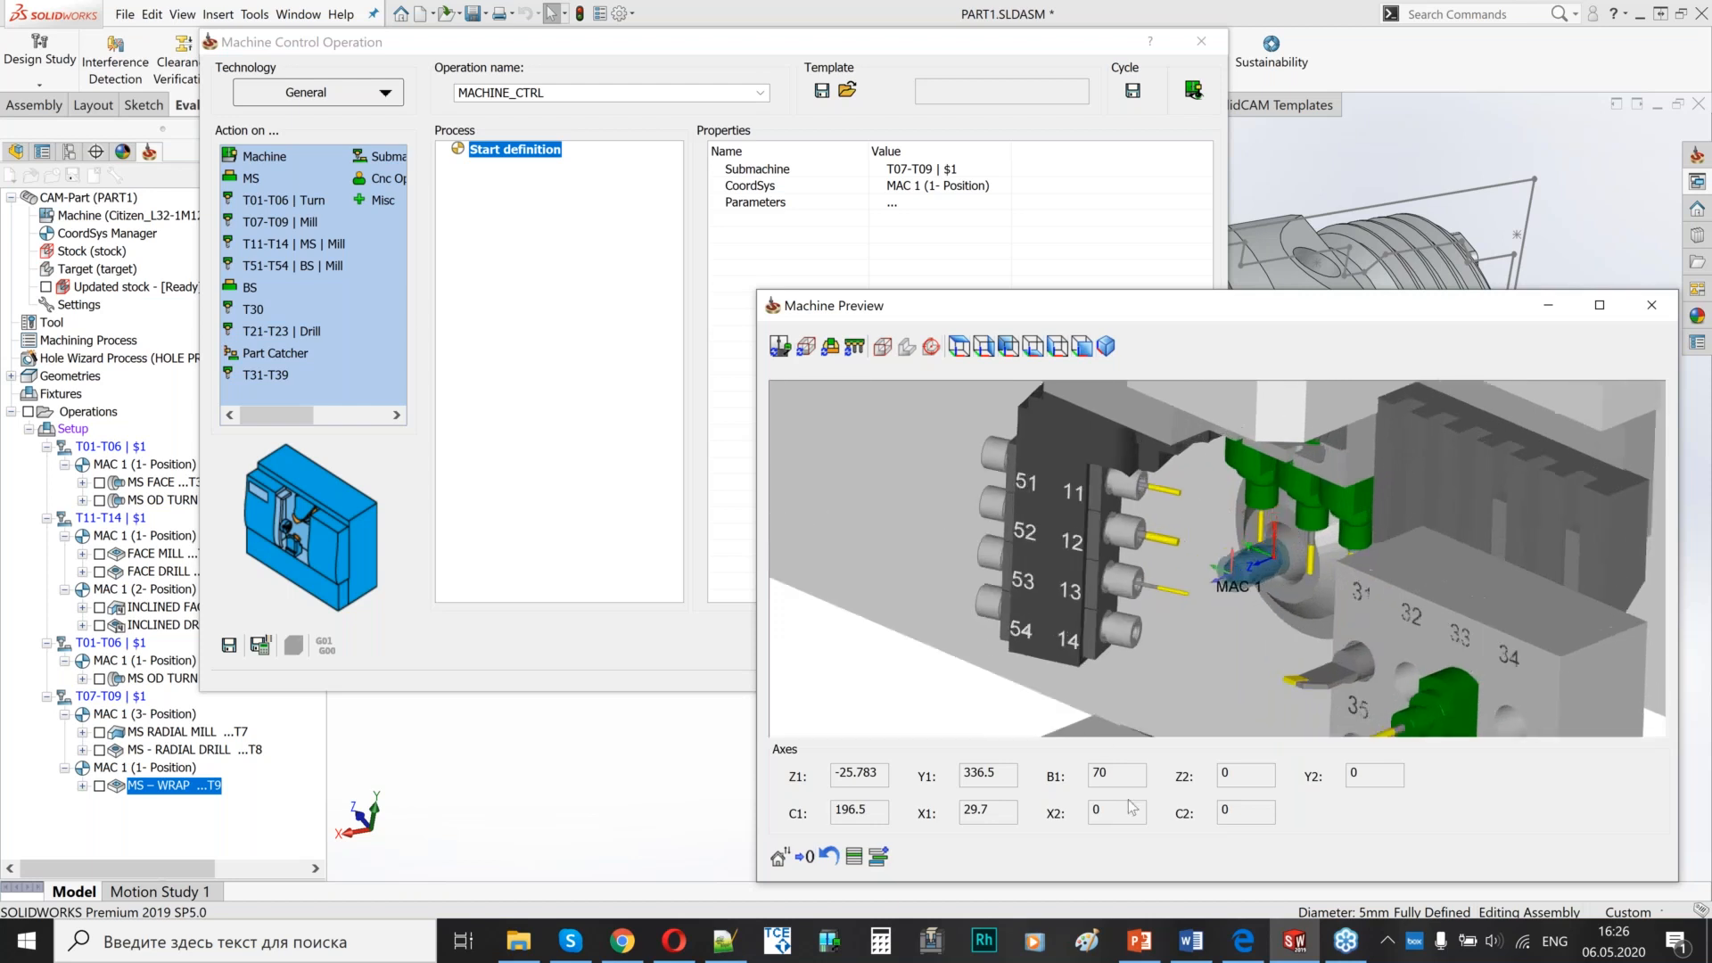
# - Check the Z31.1 and X40. positioning block at the start of the transfer program, then return to the machine control operation
pyautogui.click(1258, 947)
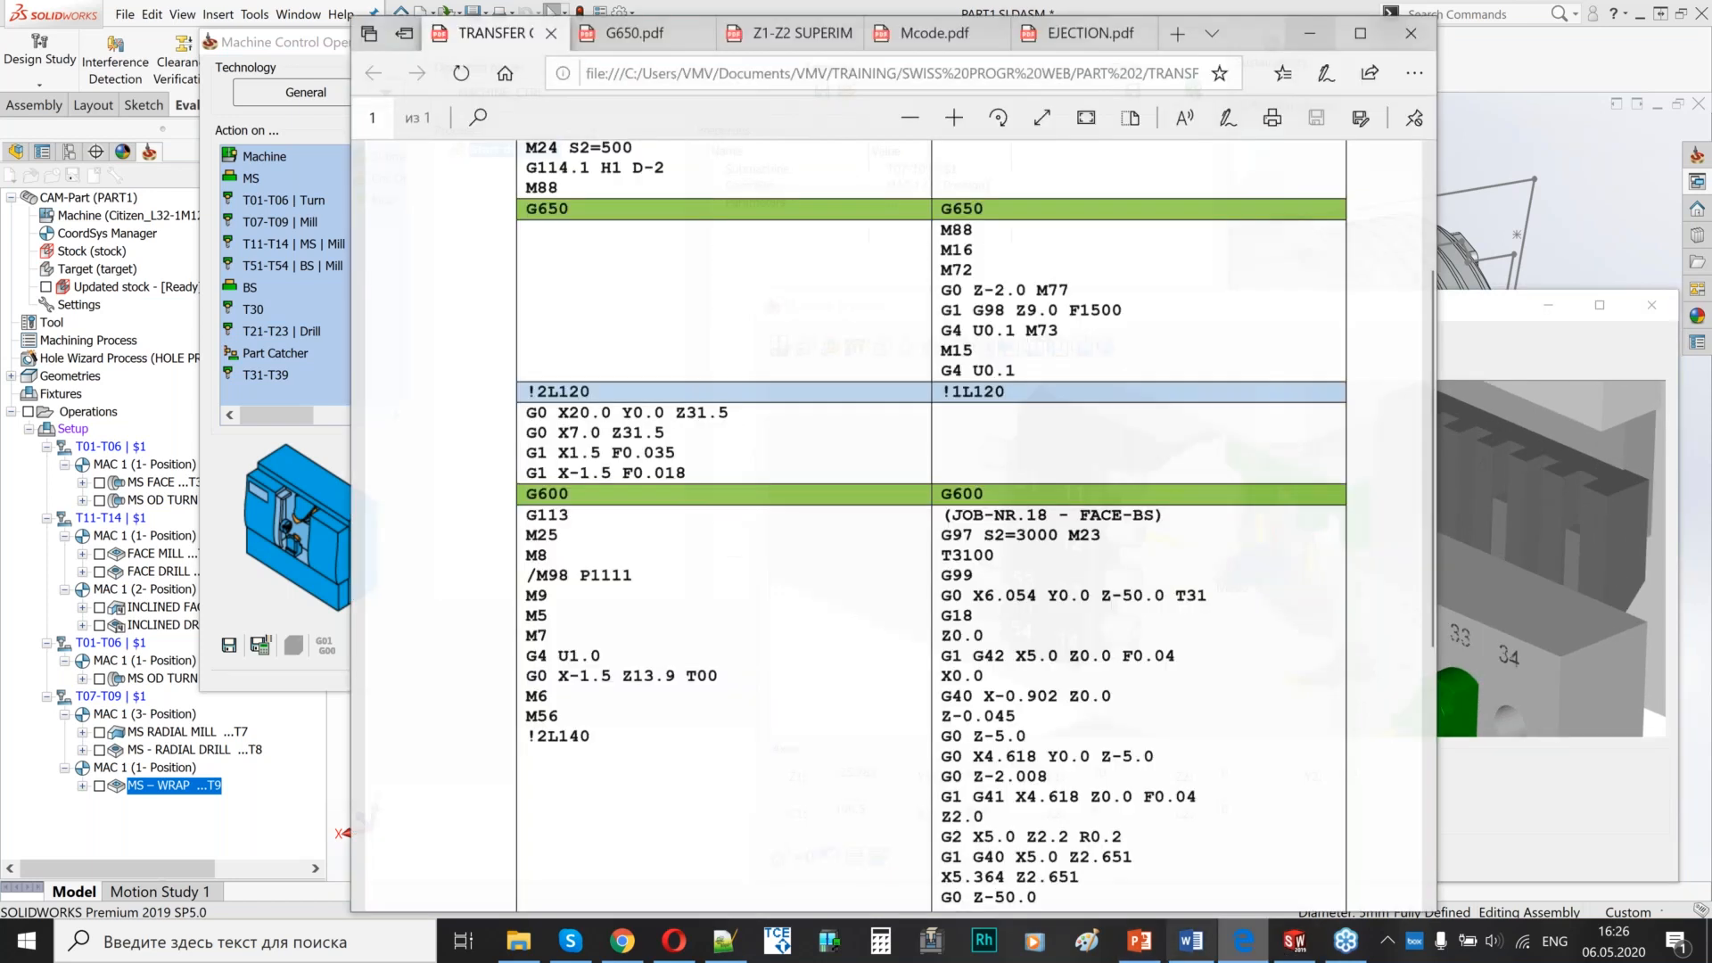
pyautogui.scroll(3, 883, 535)
pyautogui.moveTo(538, 328); pyautogui.dragTo(611, 329)
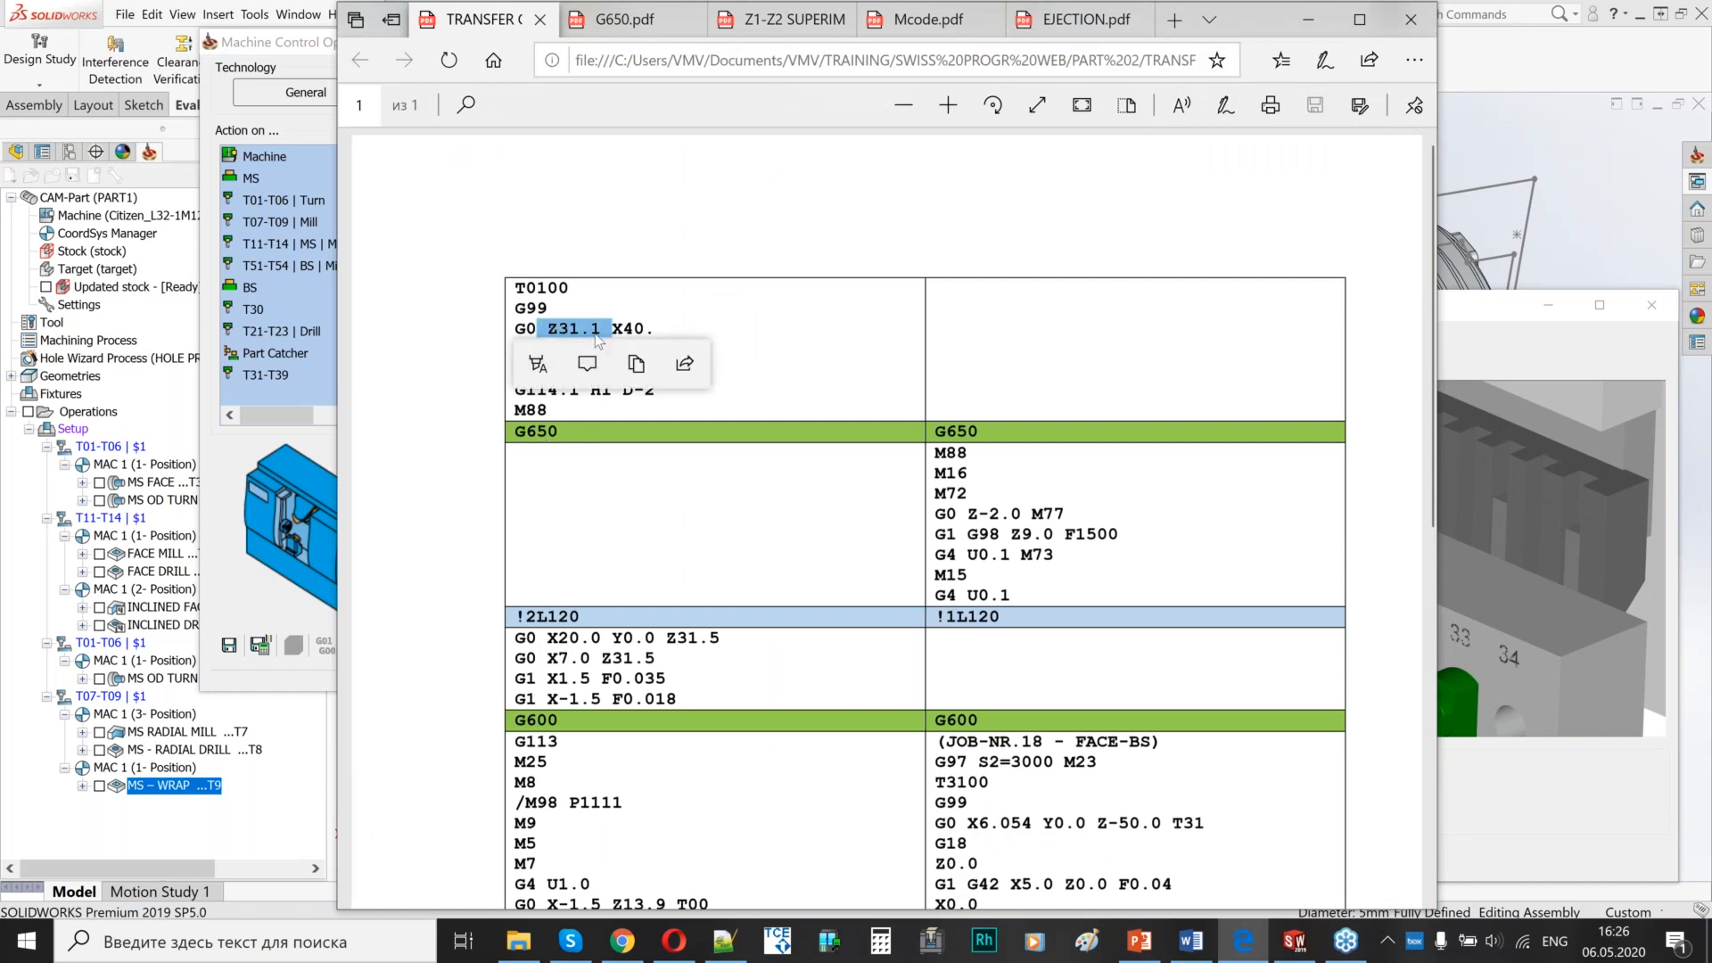
pyautogui.click(677, 336)
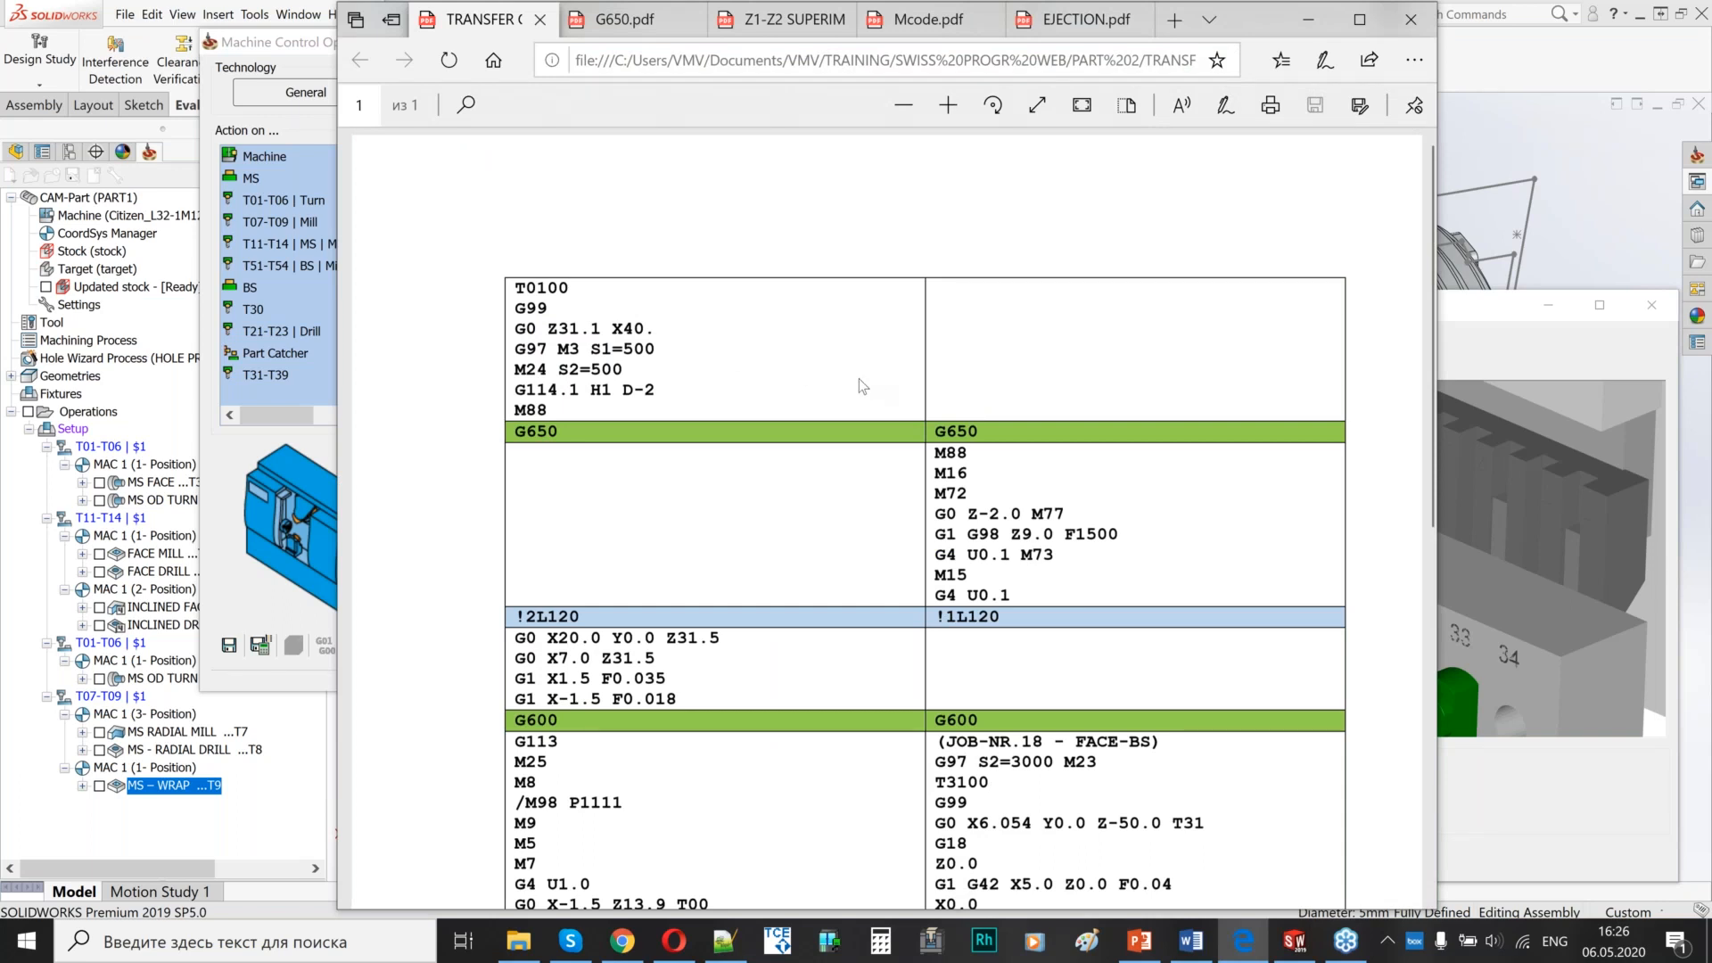
pyautogui.click(1308, 34)
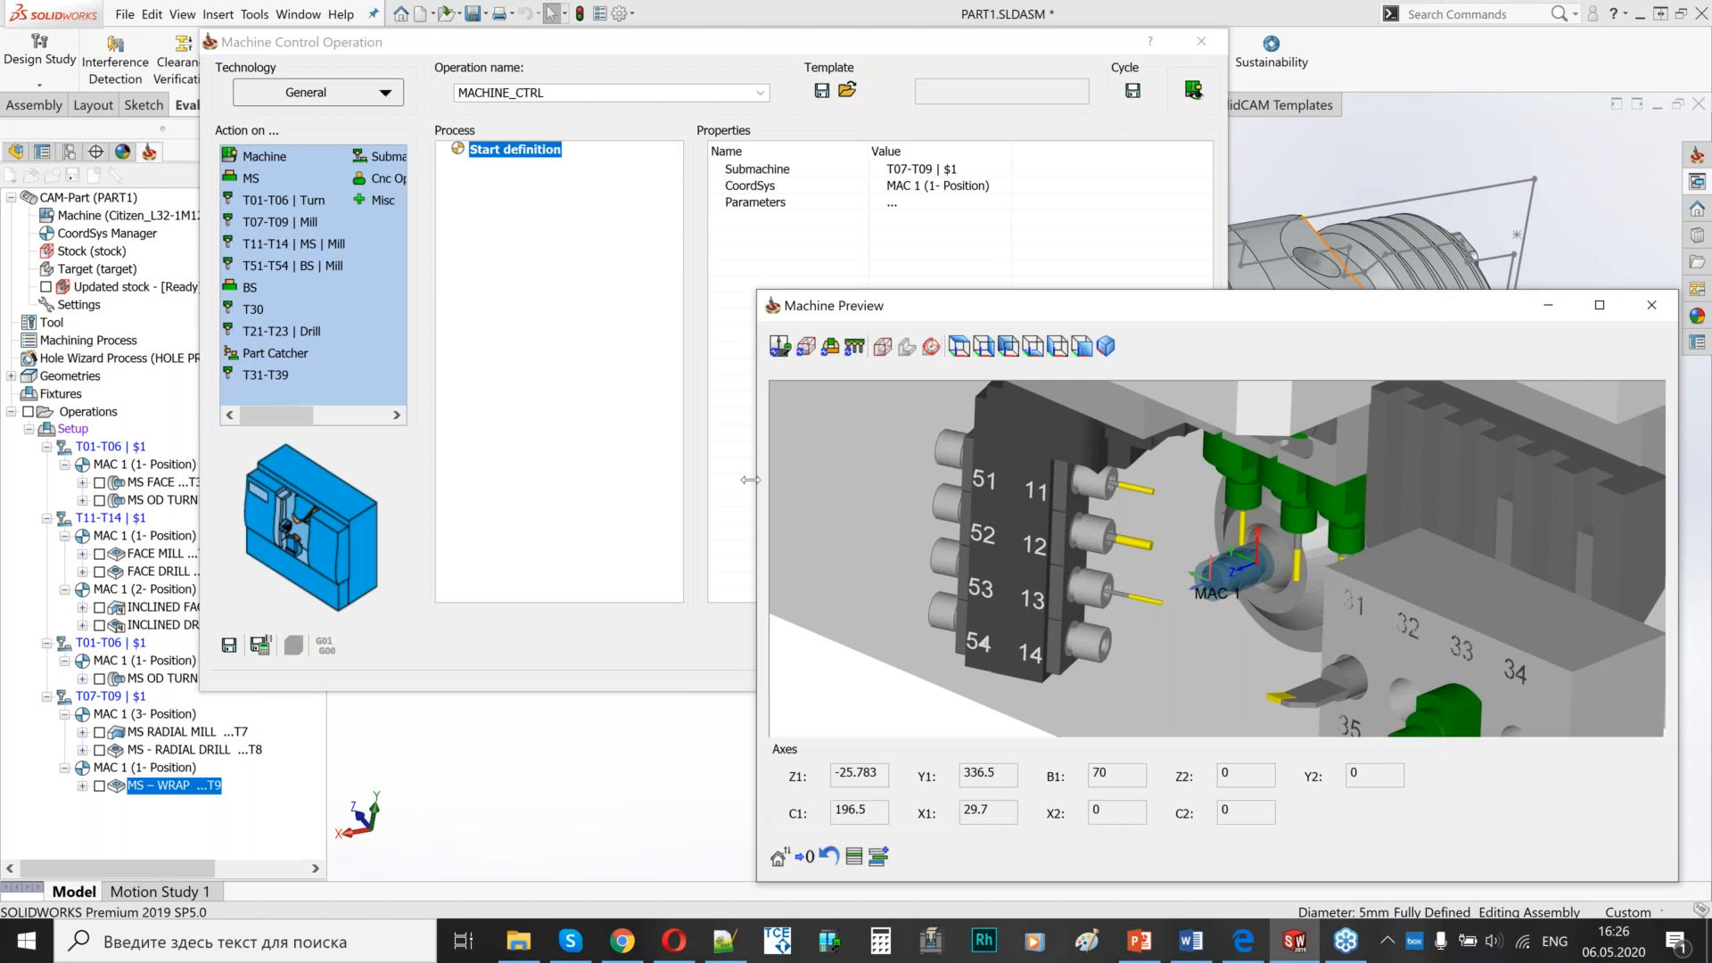
# - Add the T01-T06 | Turn device to the process and enable Movement with a rapid first line sending X1 to Home
pyautogui.click(266, 202)
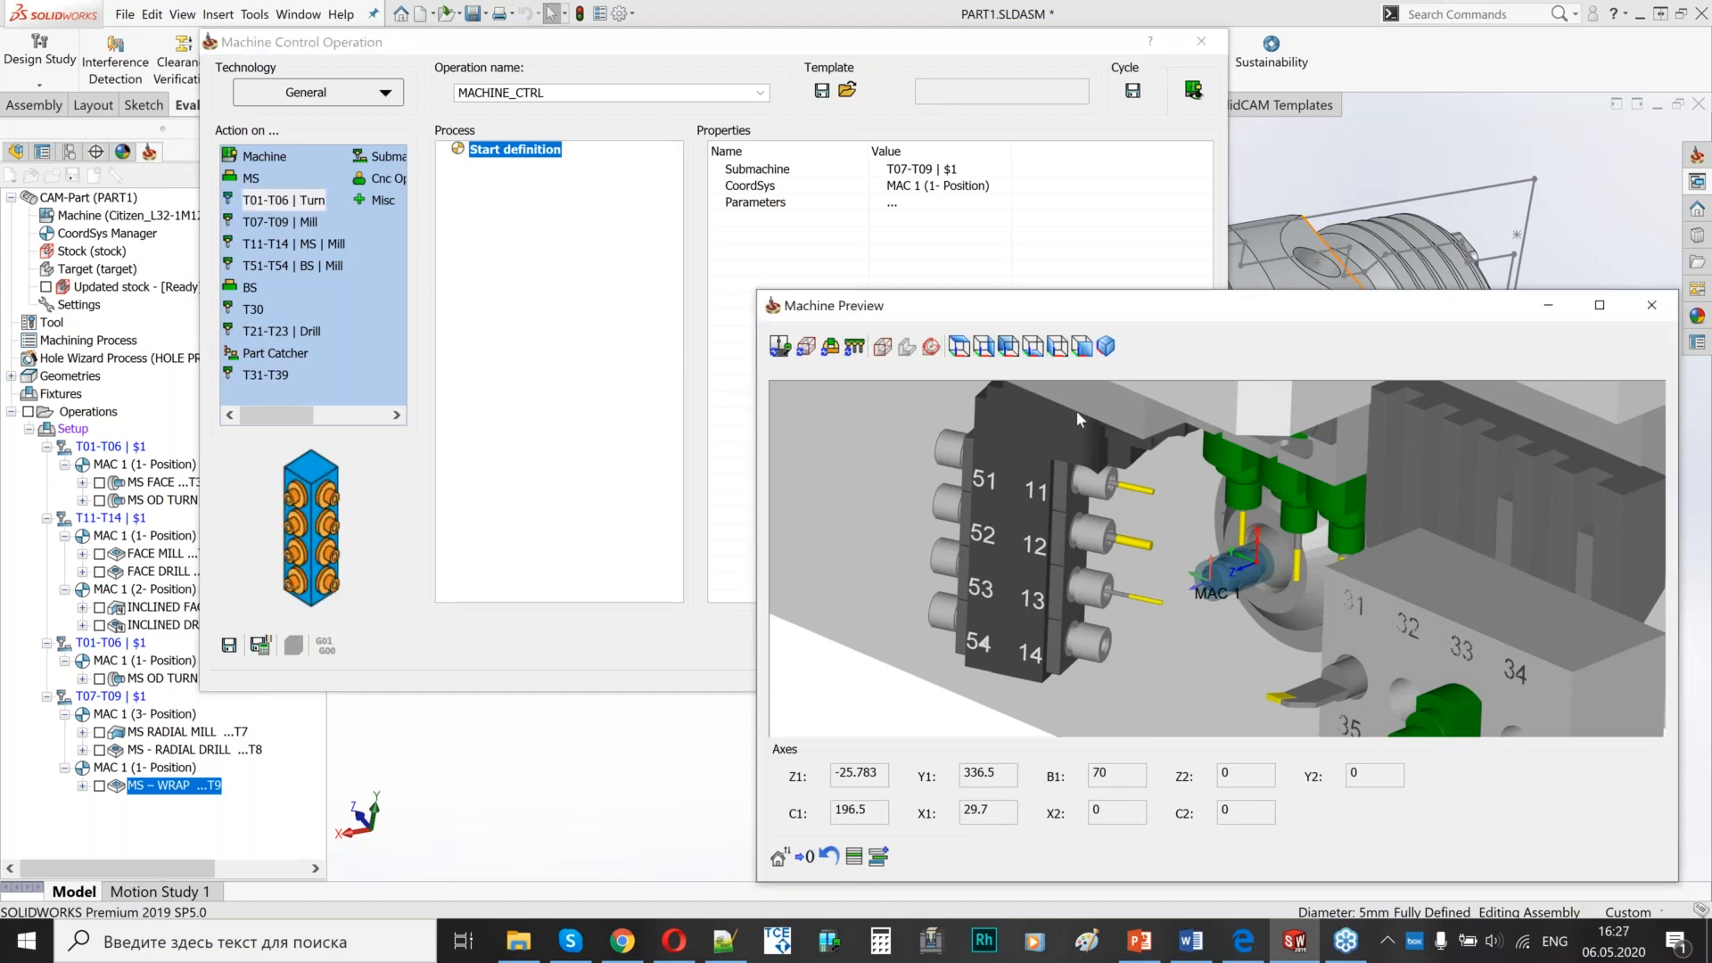
pyautogui.scroll(-2, 1271, 516)
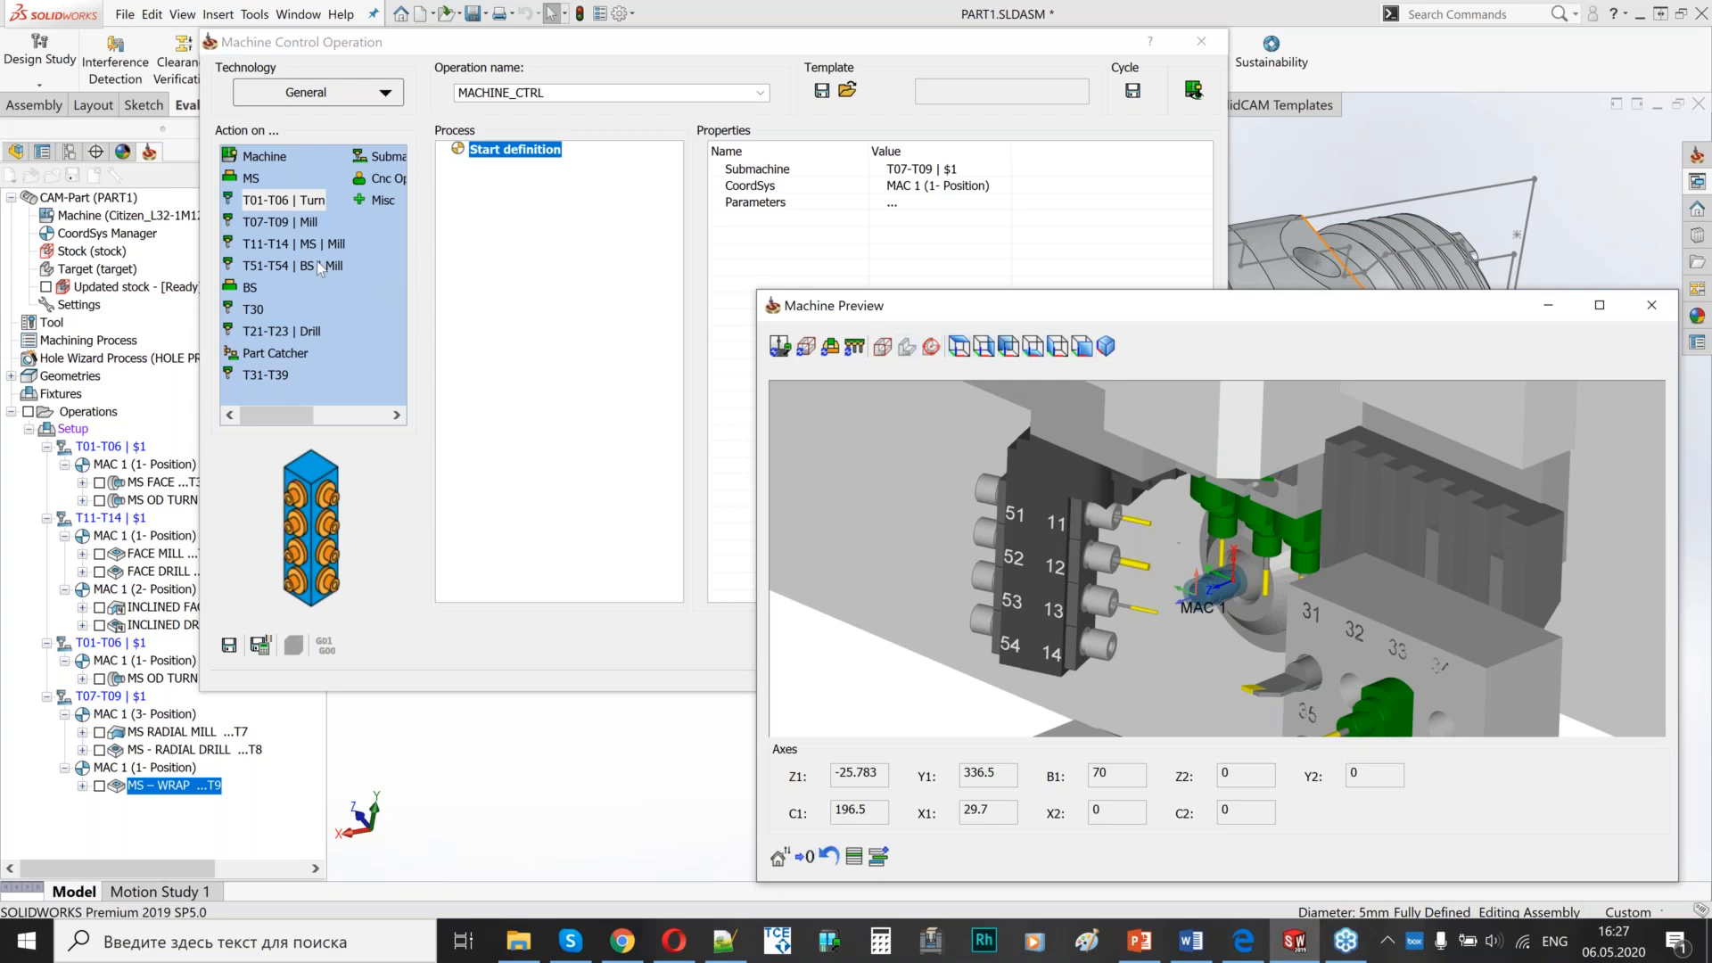
pyautogui.doubleClick(261, 201)
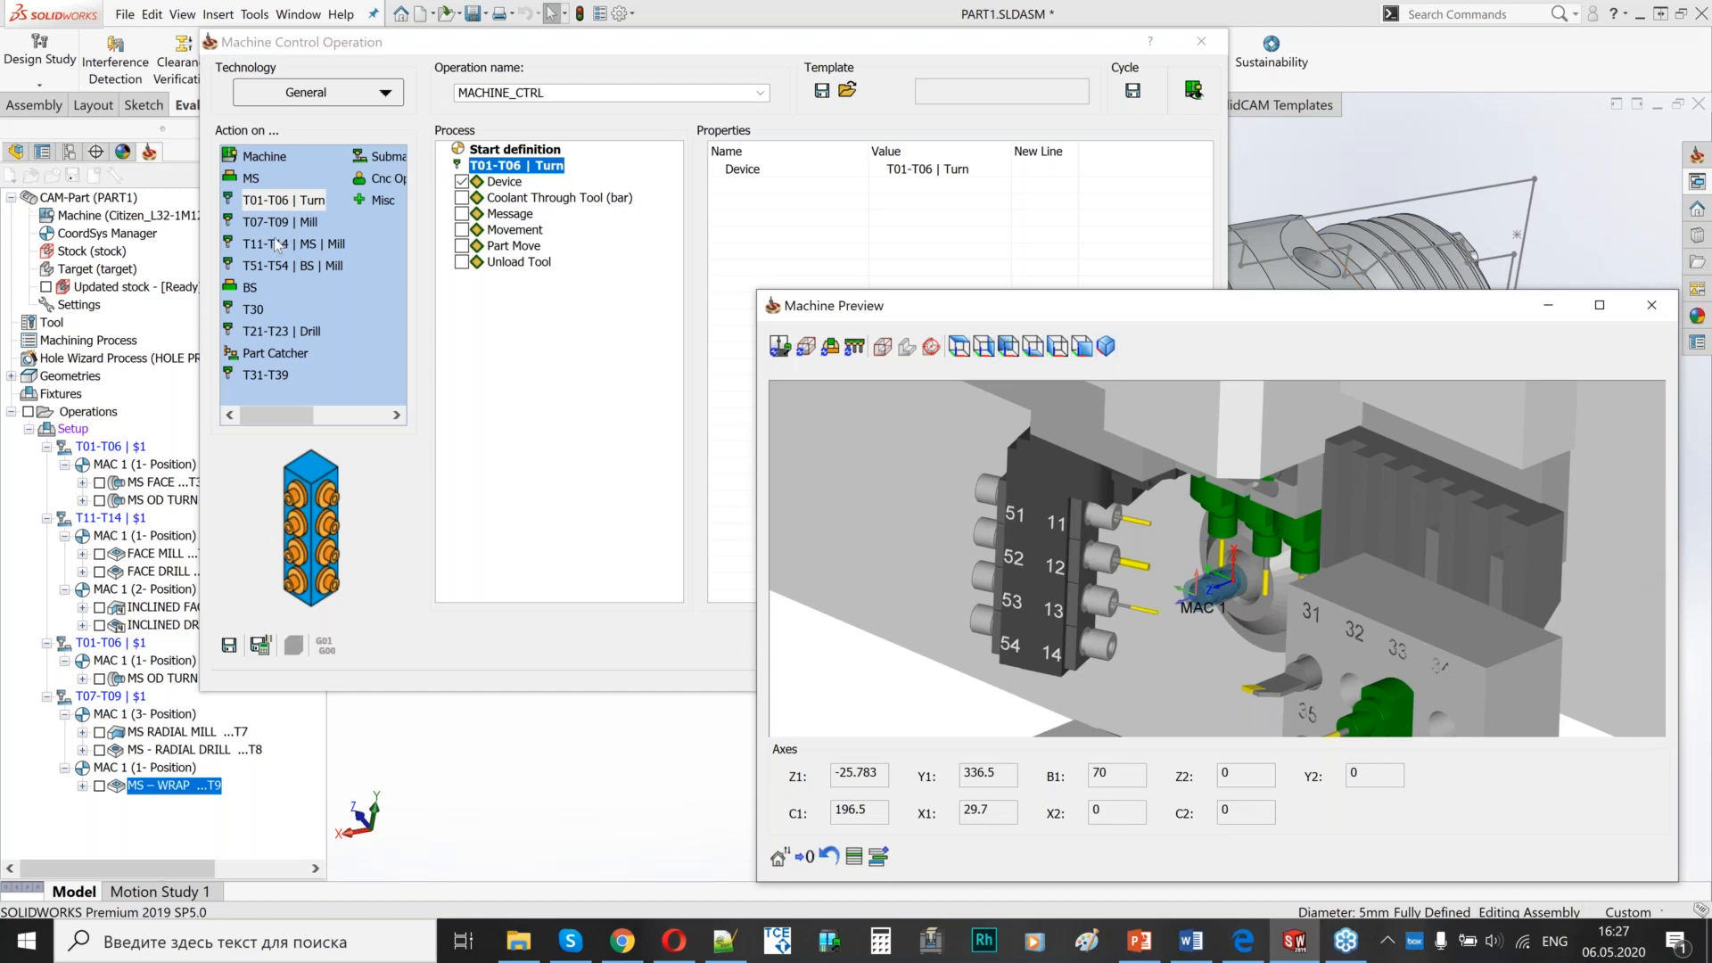
pyautogui.click(462, 229)
pyautogui.click(740, 172)
pyautogui.click(741, 169)
pyautogui.click(728, 241)
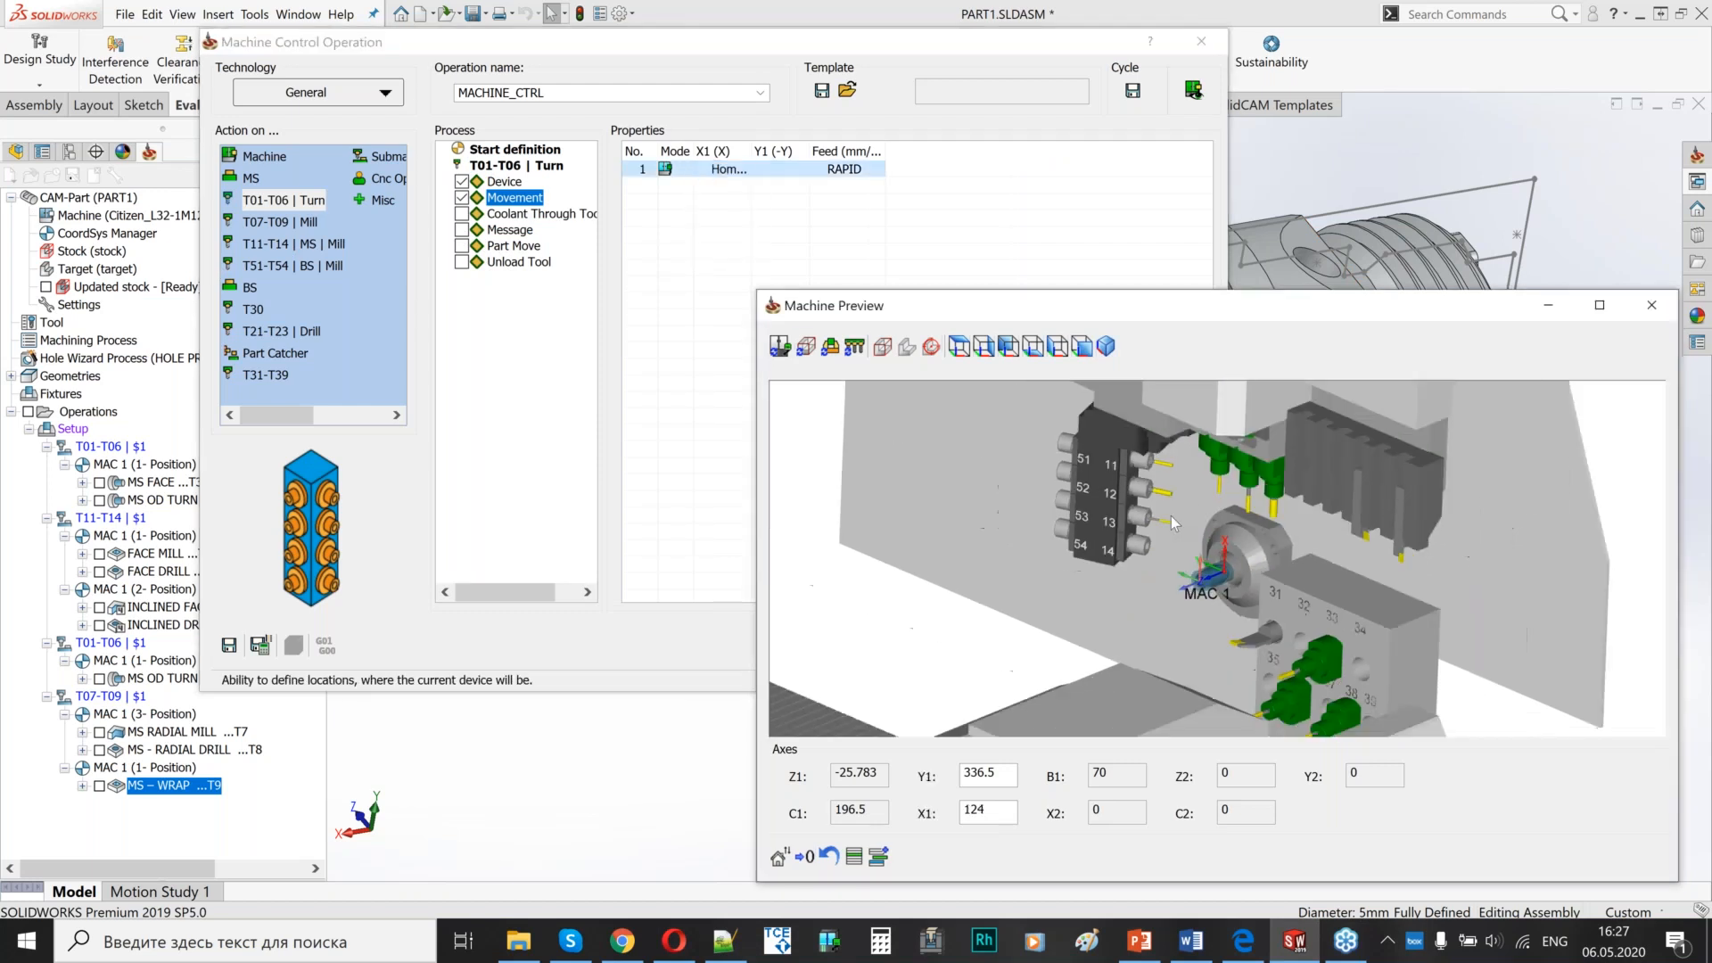
# - Add a second movement line to the T01-T06 | Turn device that sends Y1 to Home
pyautogui.scroll(-2, 1172, 517)
pyautogui.moveTo(1172, 518); pyautogui.dragTo(1142, 601, button='middle')
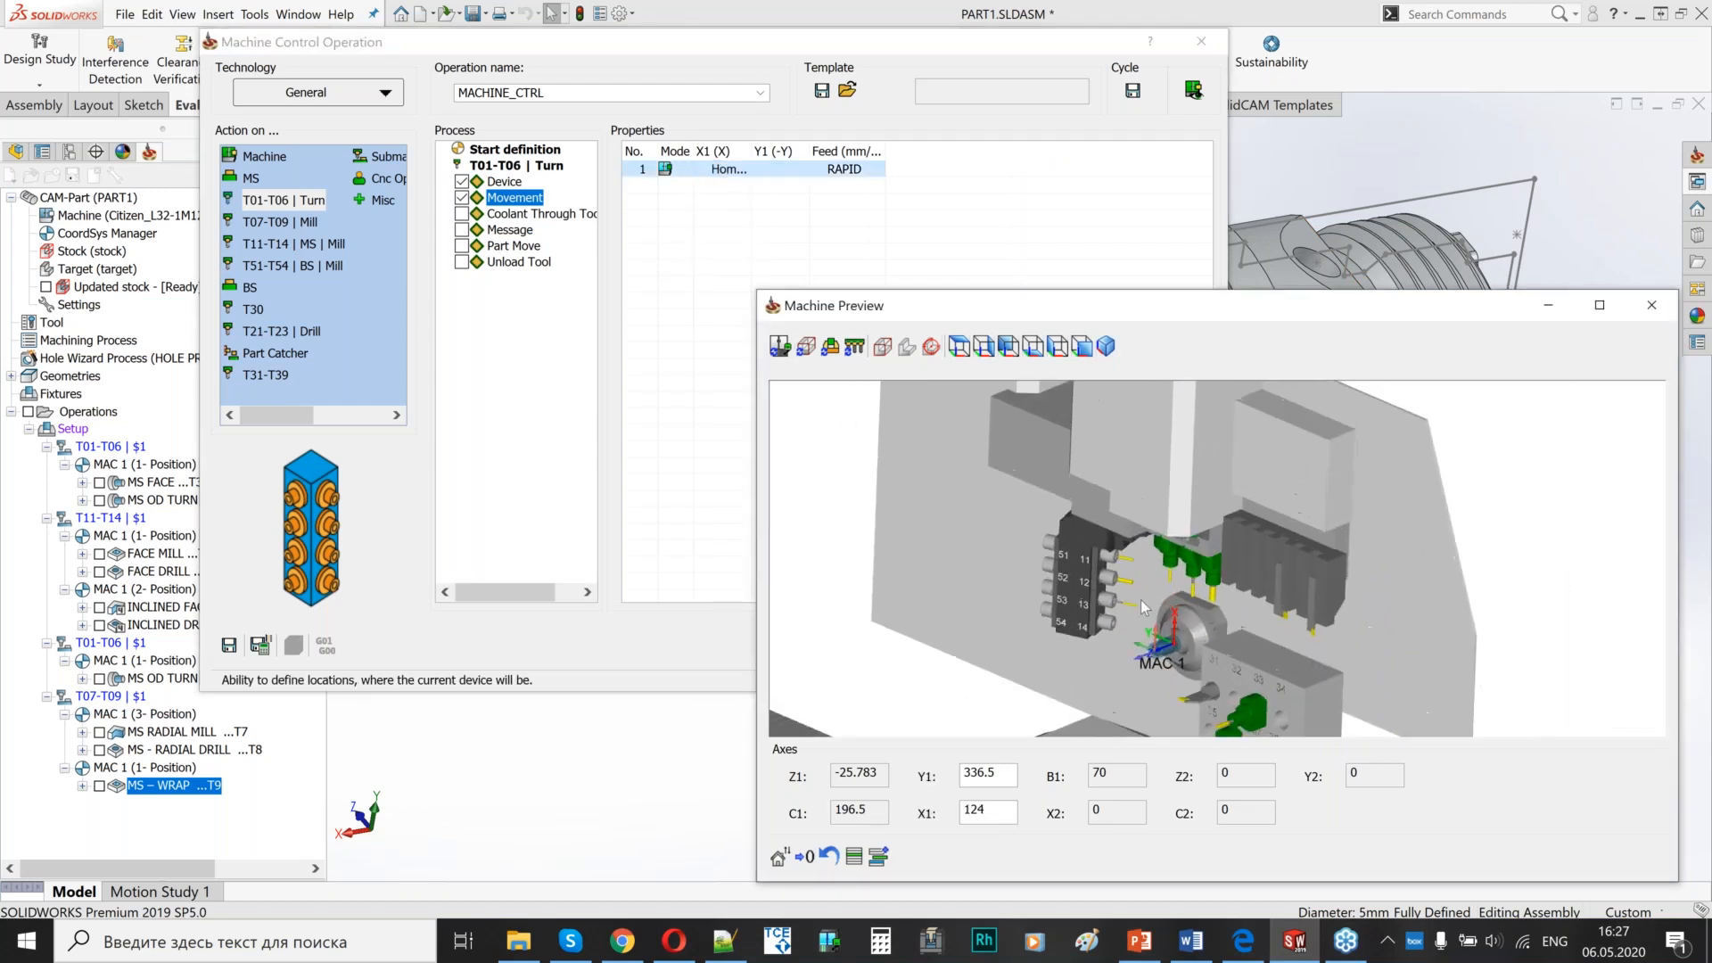
pyautogui.click(648, 198)
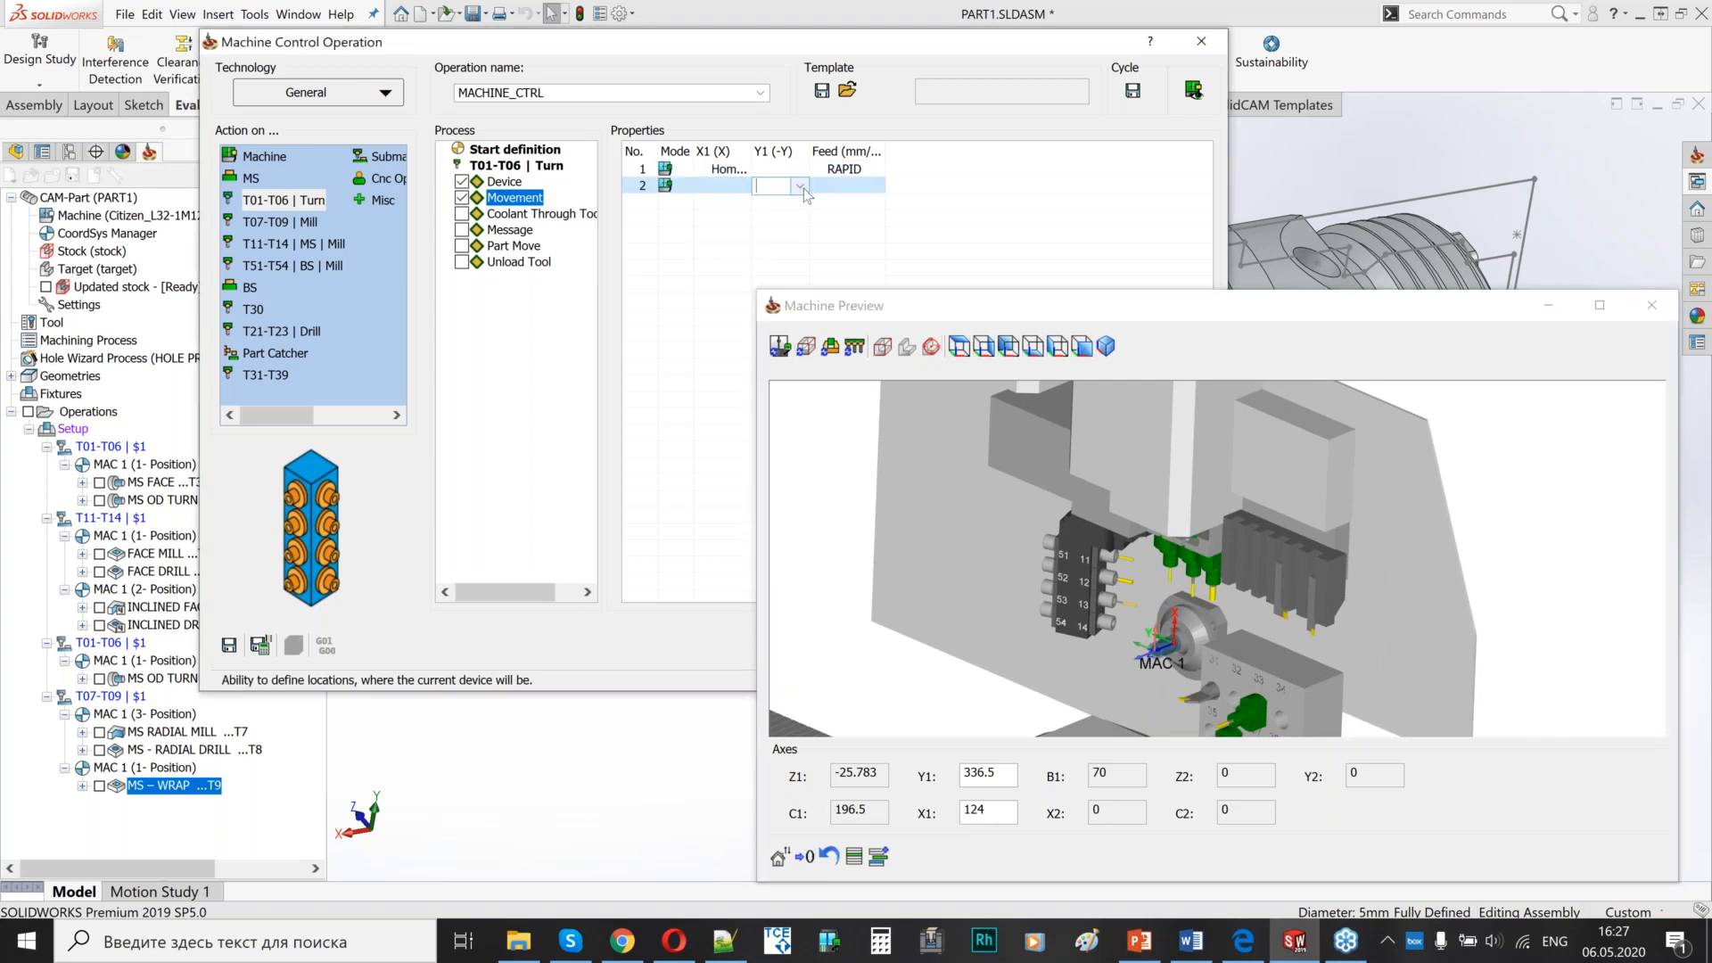
pyautogui.click(800, 185)
pyautogui.click(777, 219)
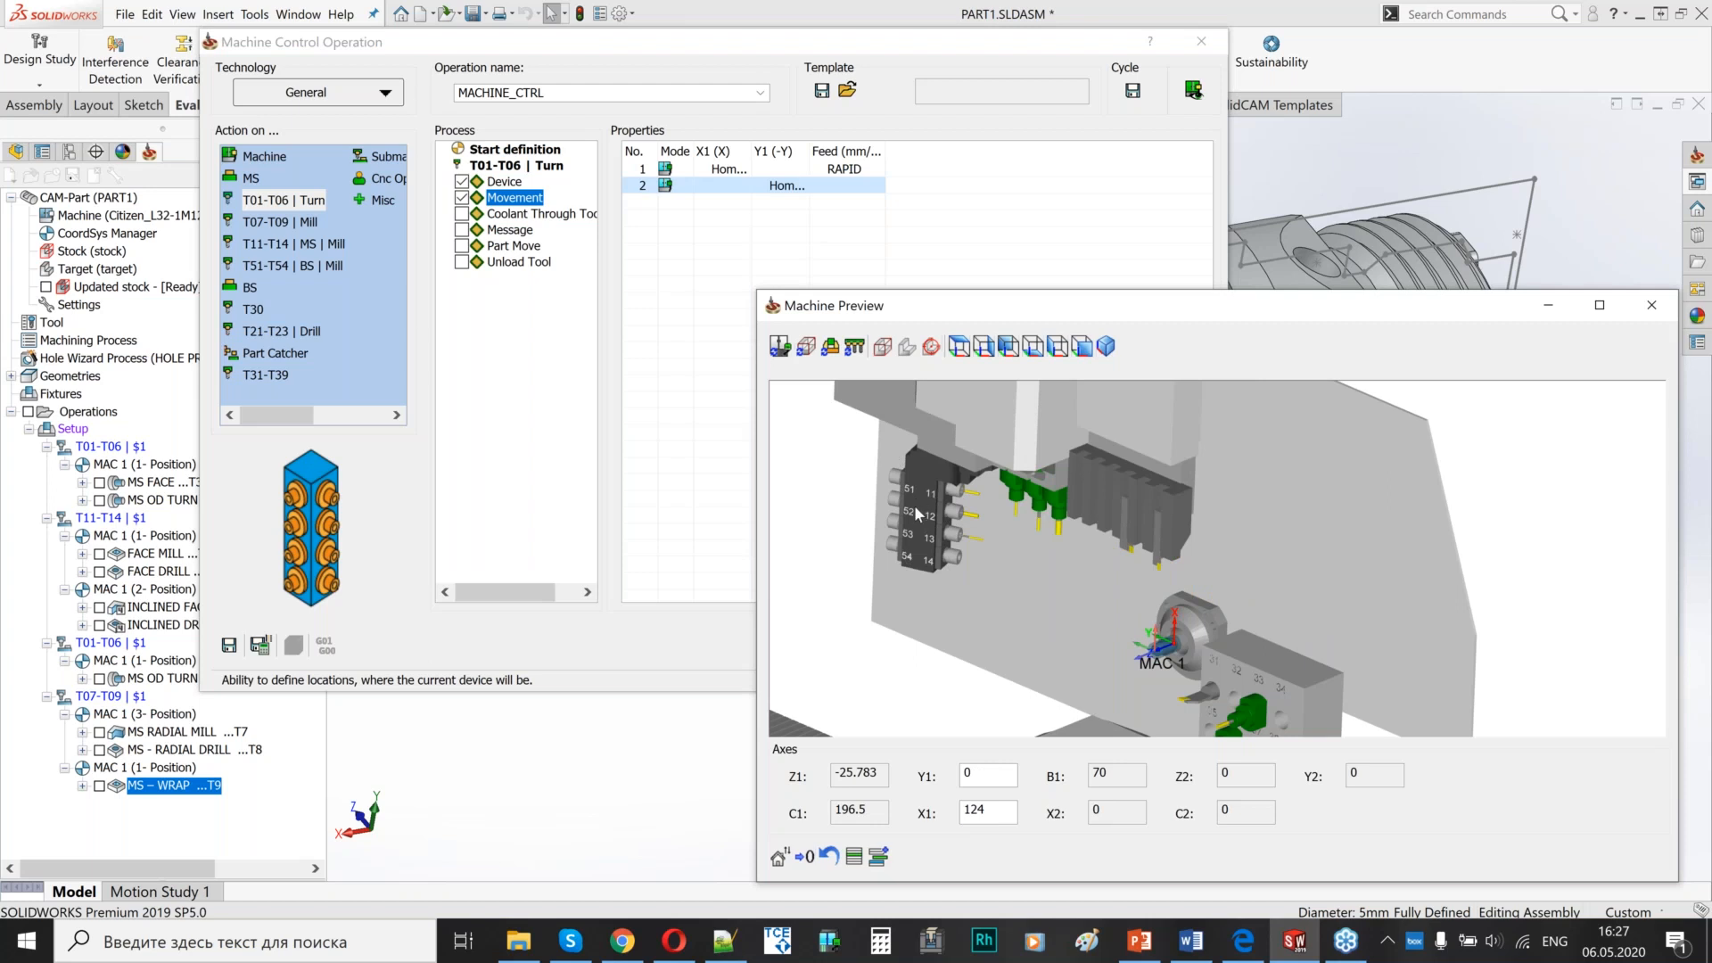
pyautogui.scroll(2, 914, 505)
pyautogui.moveTo(913, 505); pyautogui.dragTo(1154, 482, button='middle')
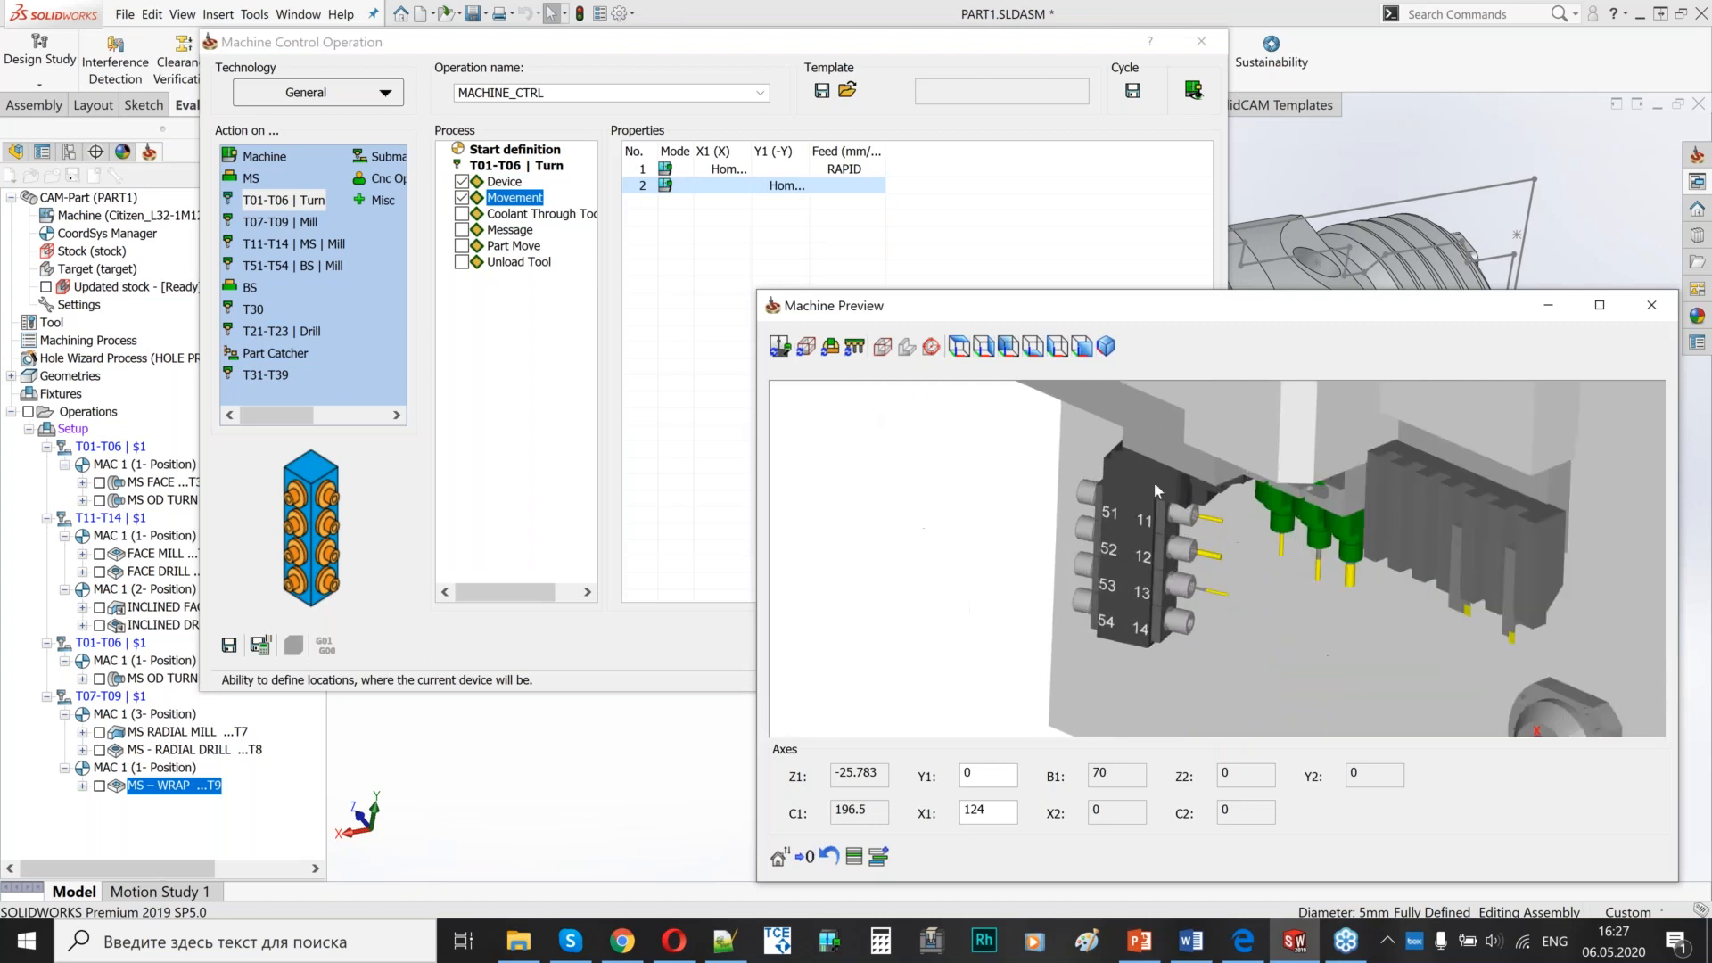
# - Add the T11-T14 | MS | Mill device to the process and enable Movement with B1 sent to Home Ref at rapid
pyautogui.click(279, 249)
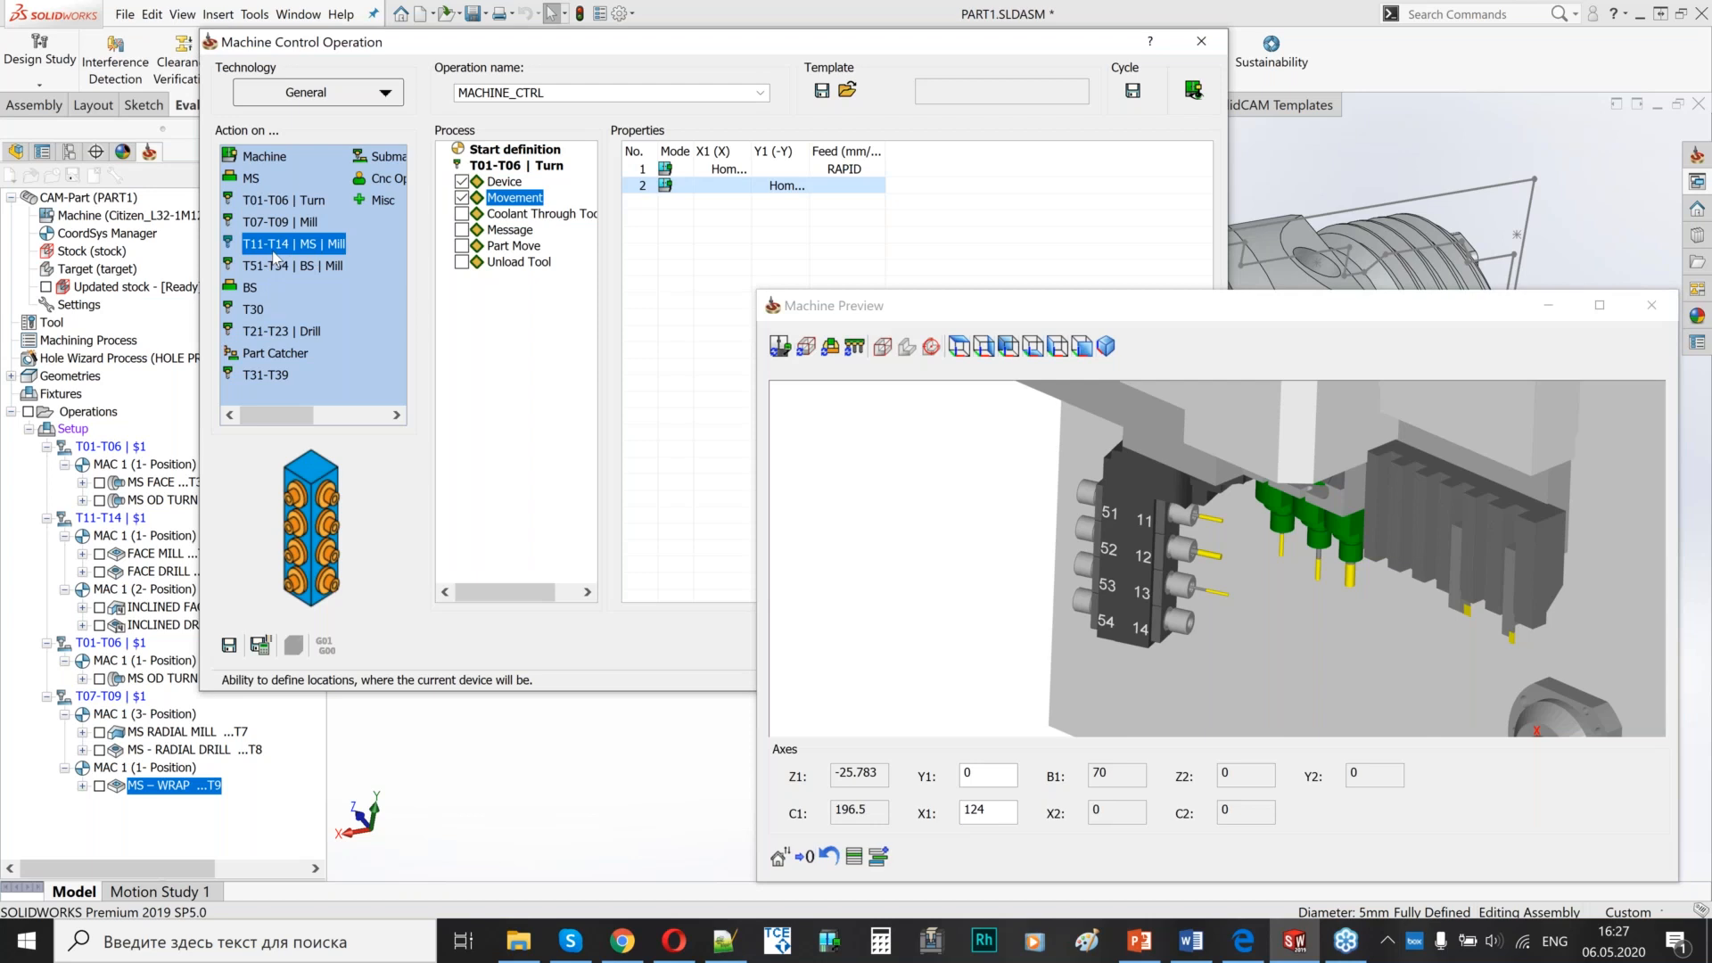
pyautogui.doubleClick(276, 254)
pyautogui.click(462, 248)
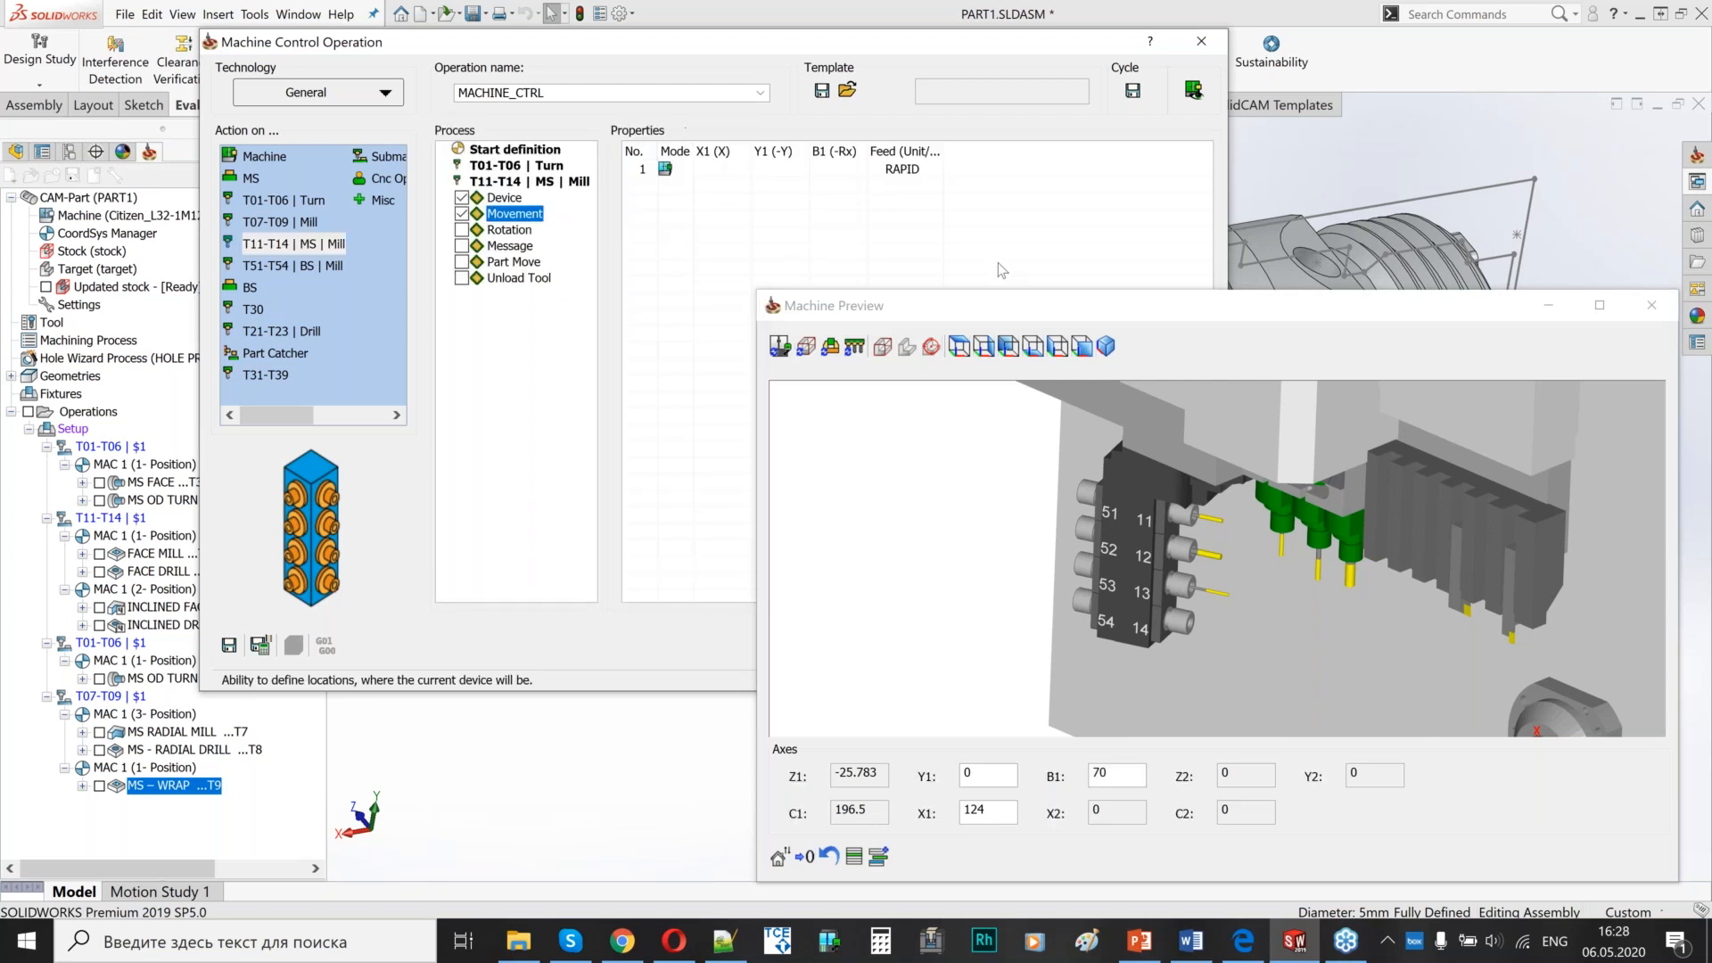
pyautogui.click(855, 171)
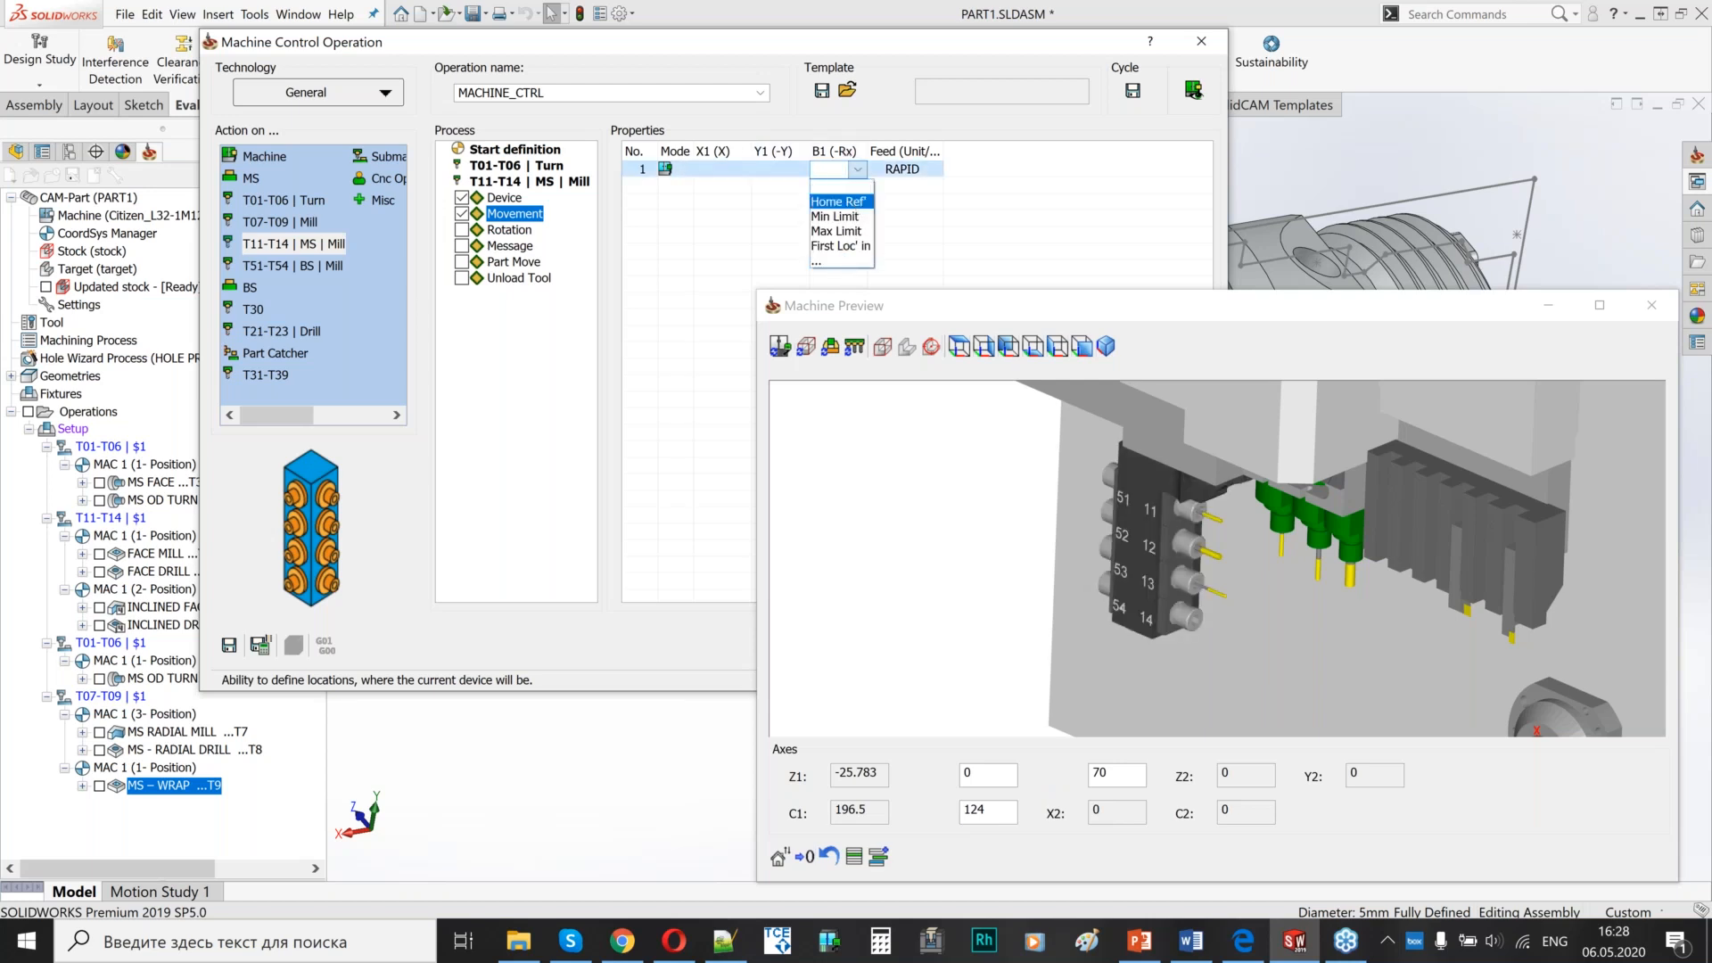
pyautogui.click(839, 201)
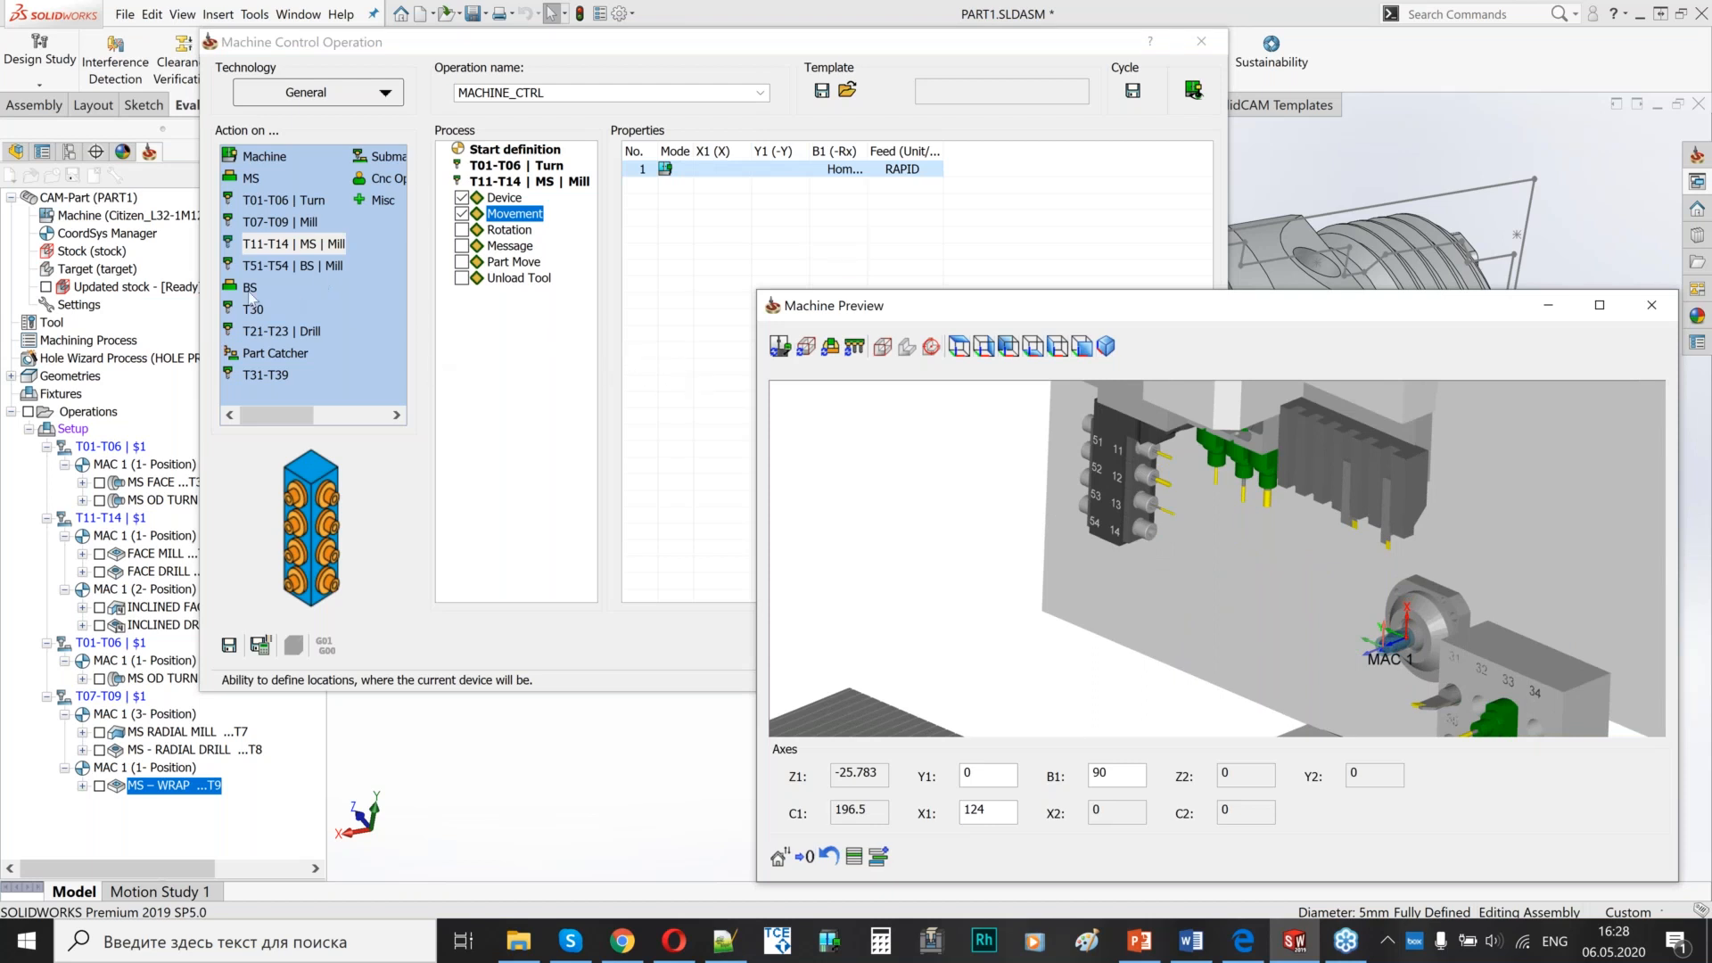
# - Add the MS device to the process, enable its Movement, then disable it again
pyautogui.click(253, 179)
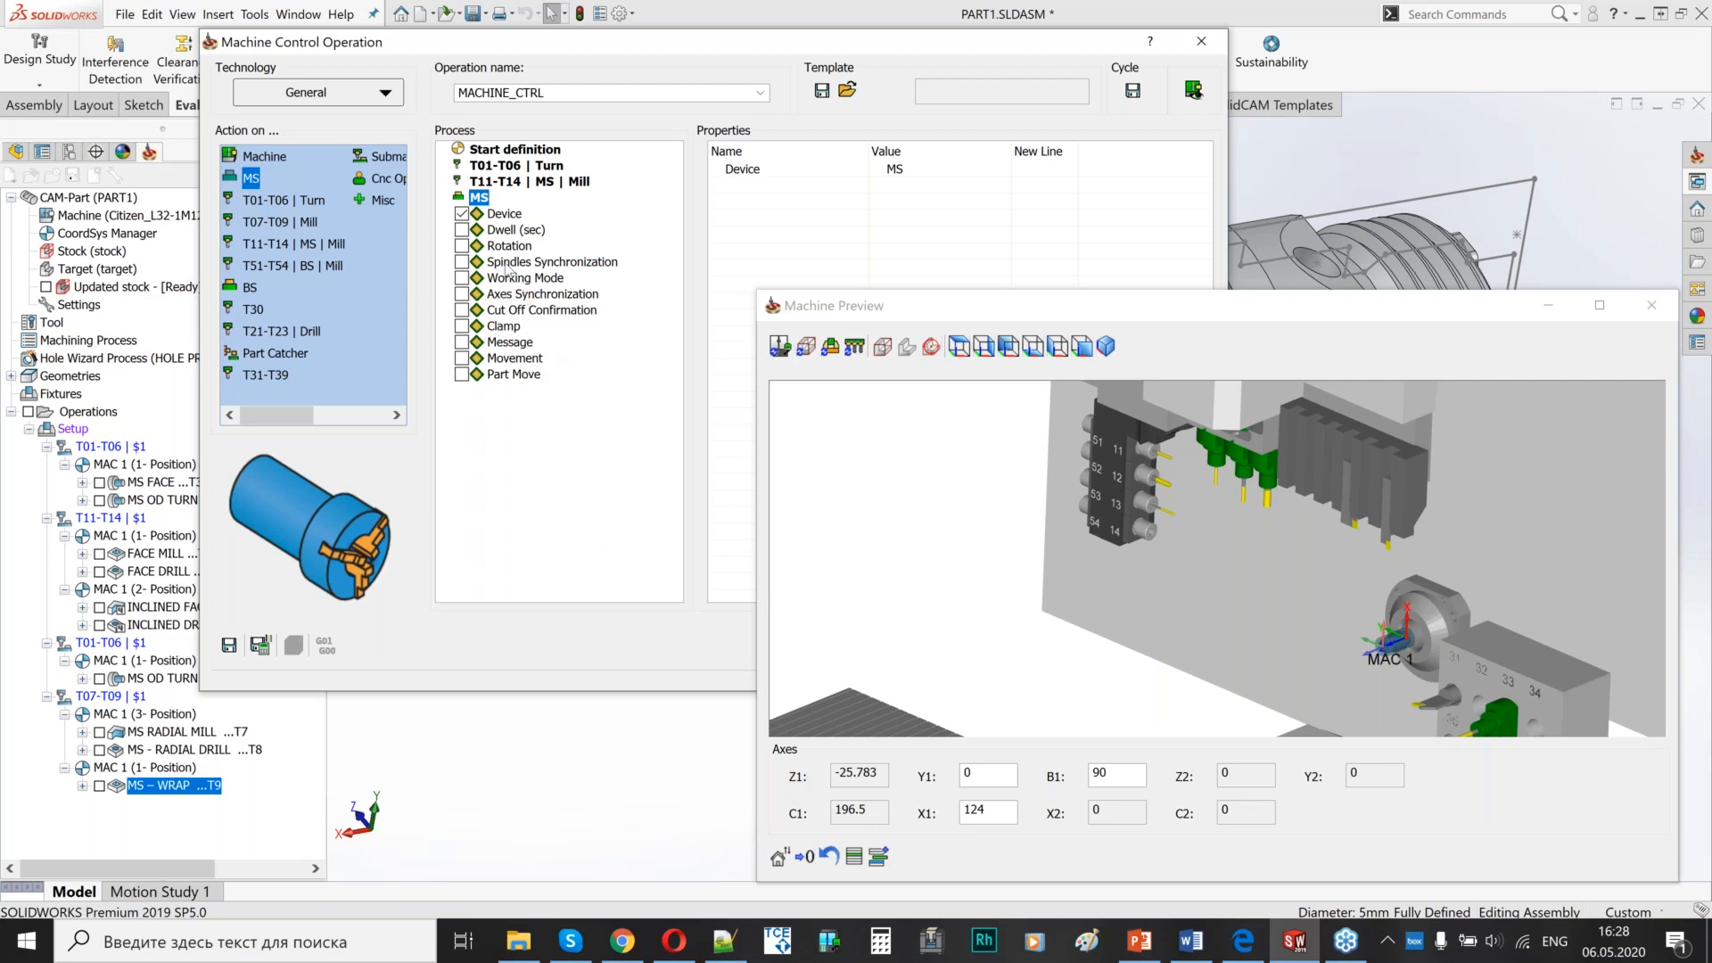
pyautogui.click(462, 358)
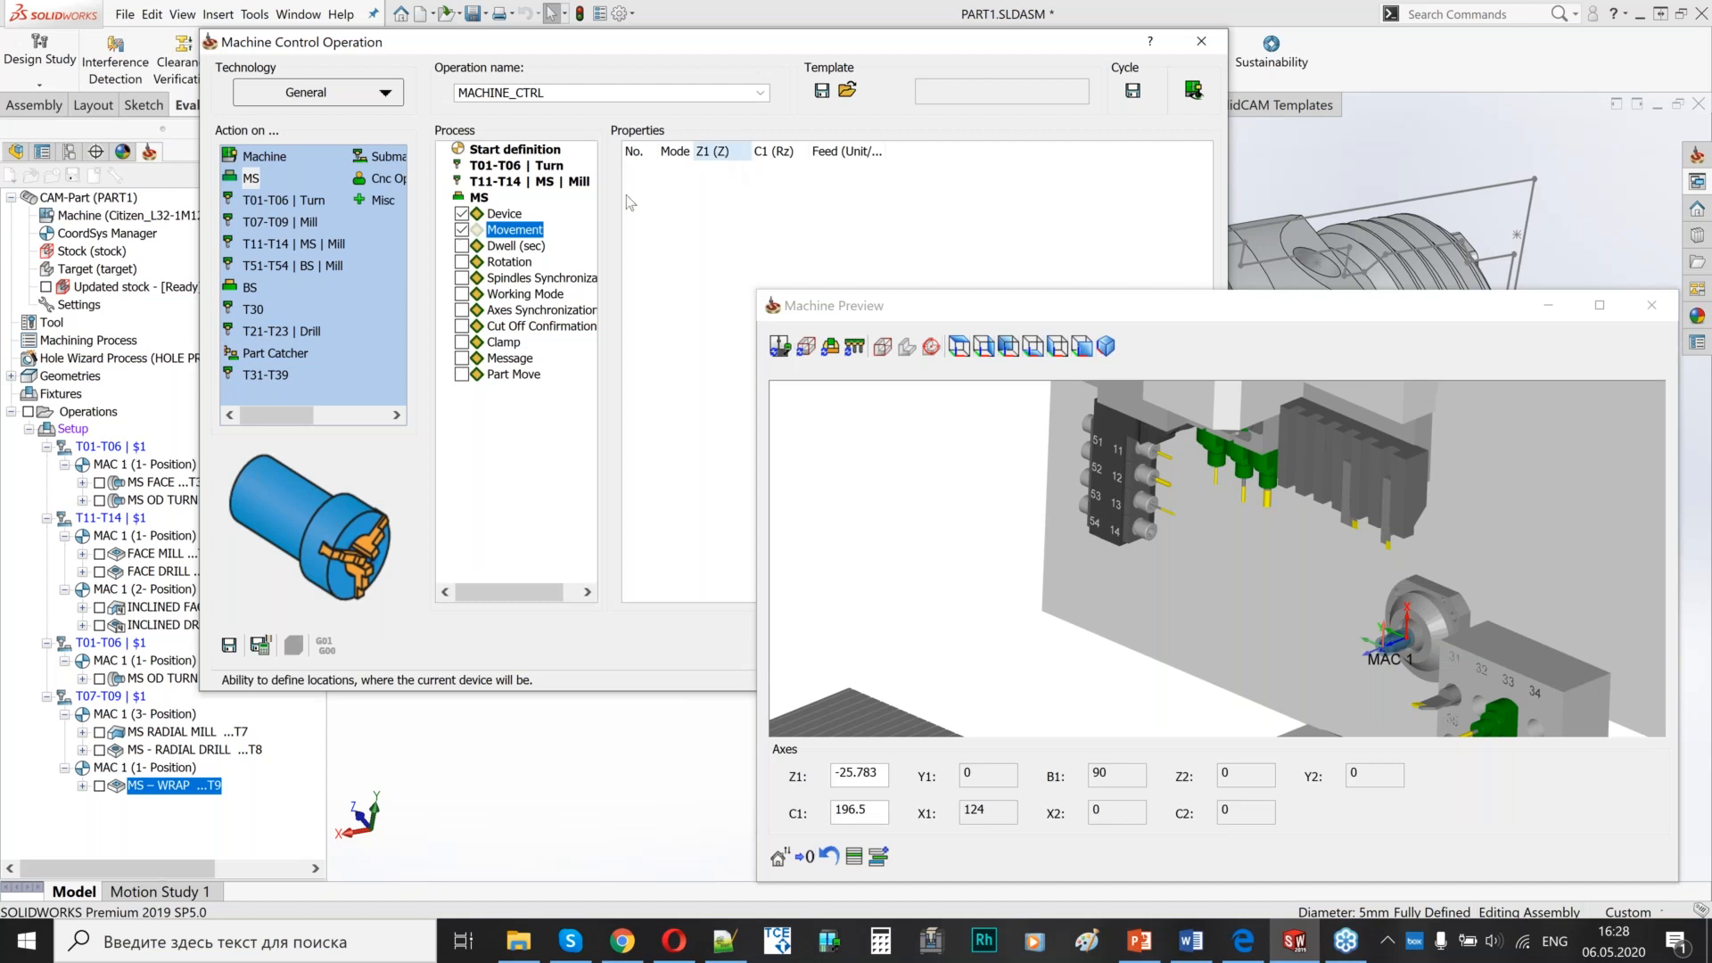
pyautogui.click(462, 229)
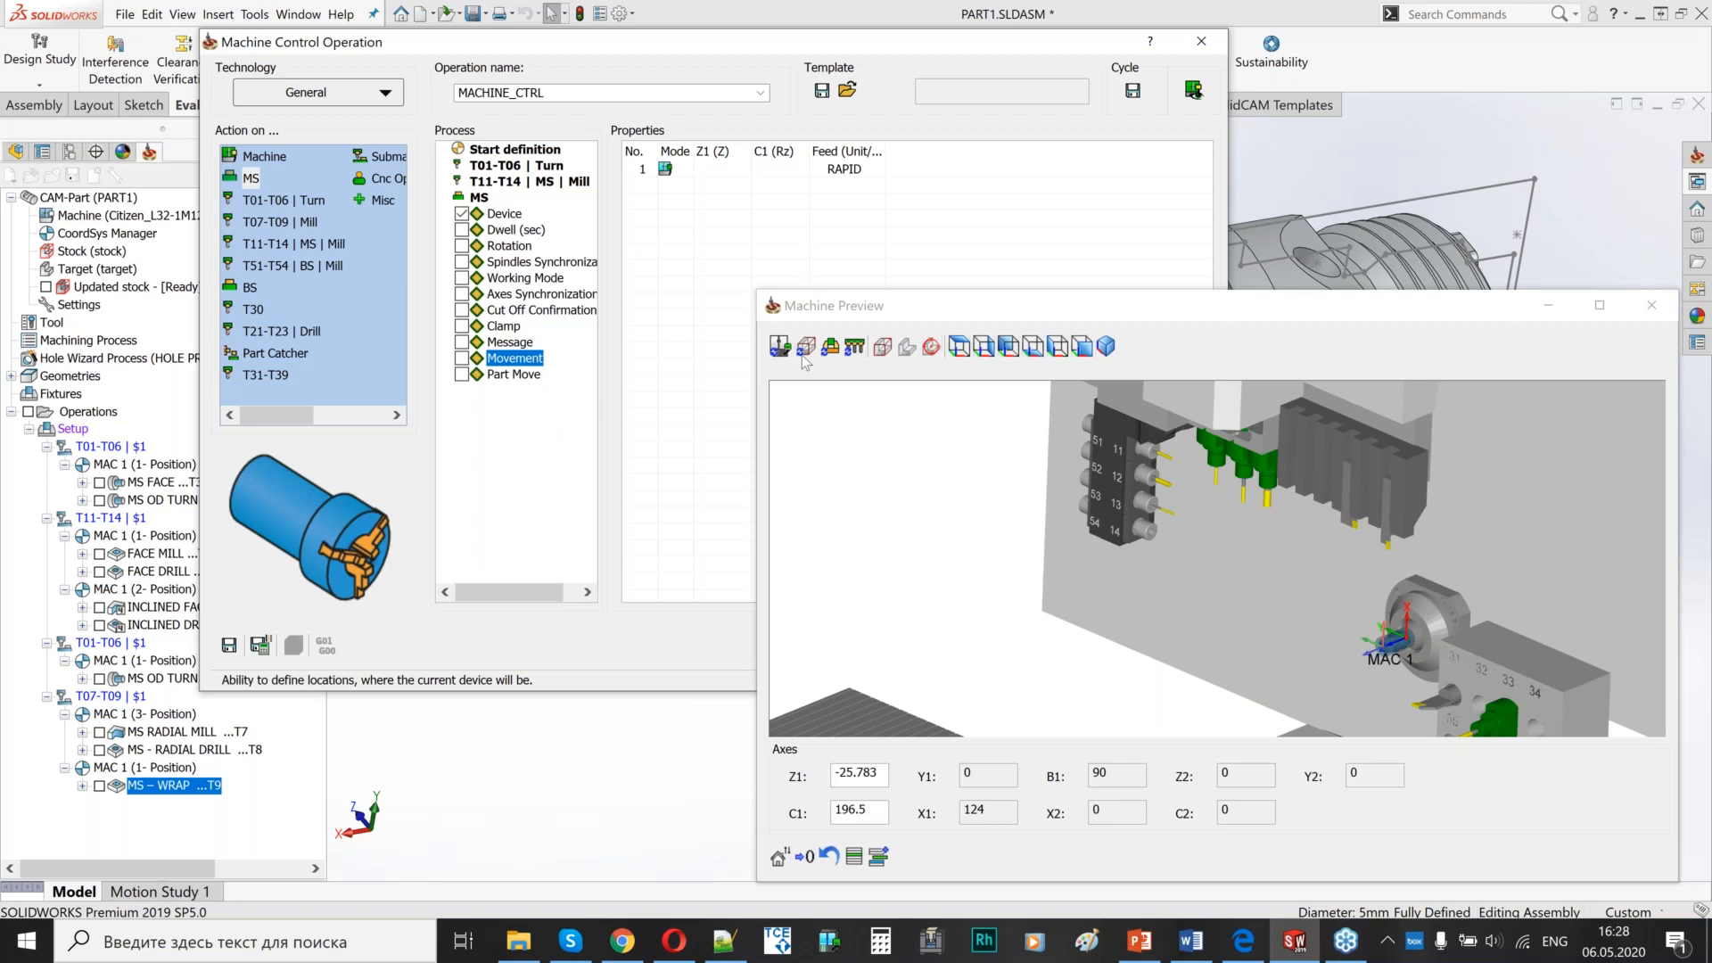
pyautogui.click(922, 506)
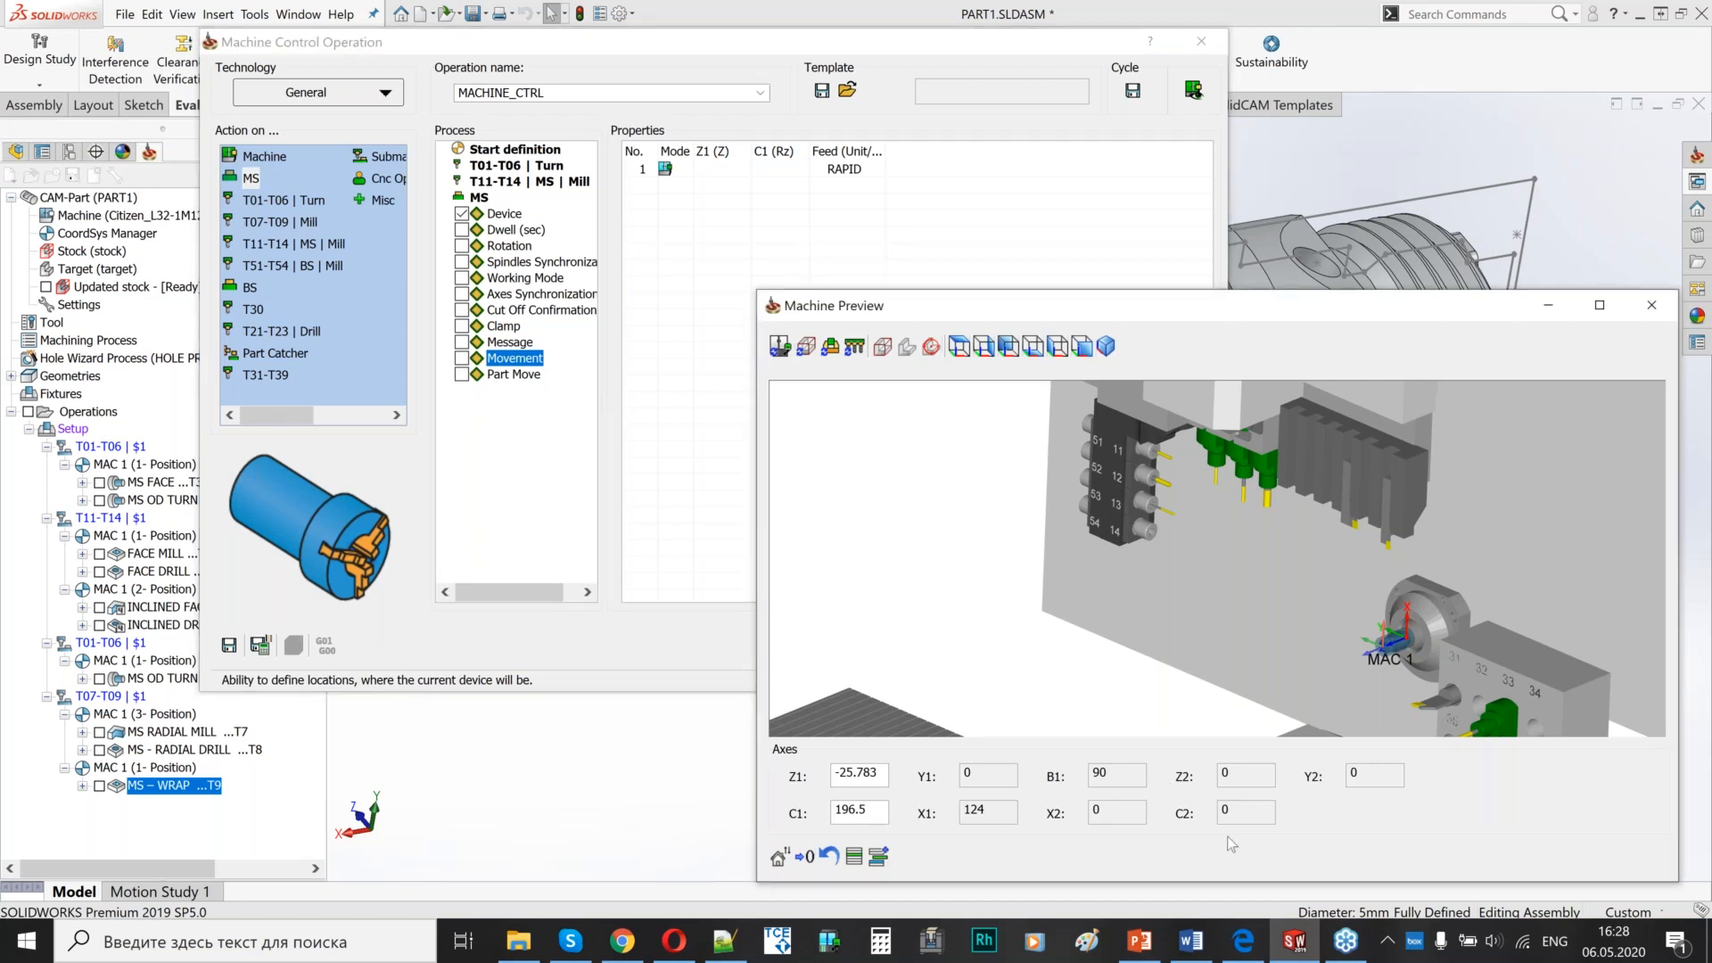
# - Review the transfer program's G650 section and the Z31.1 X40. positioning block, then return to the machine control operation
pyautogui.click(1243, 942)
pyautogui.scroll(-2, 921, 455)
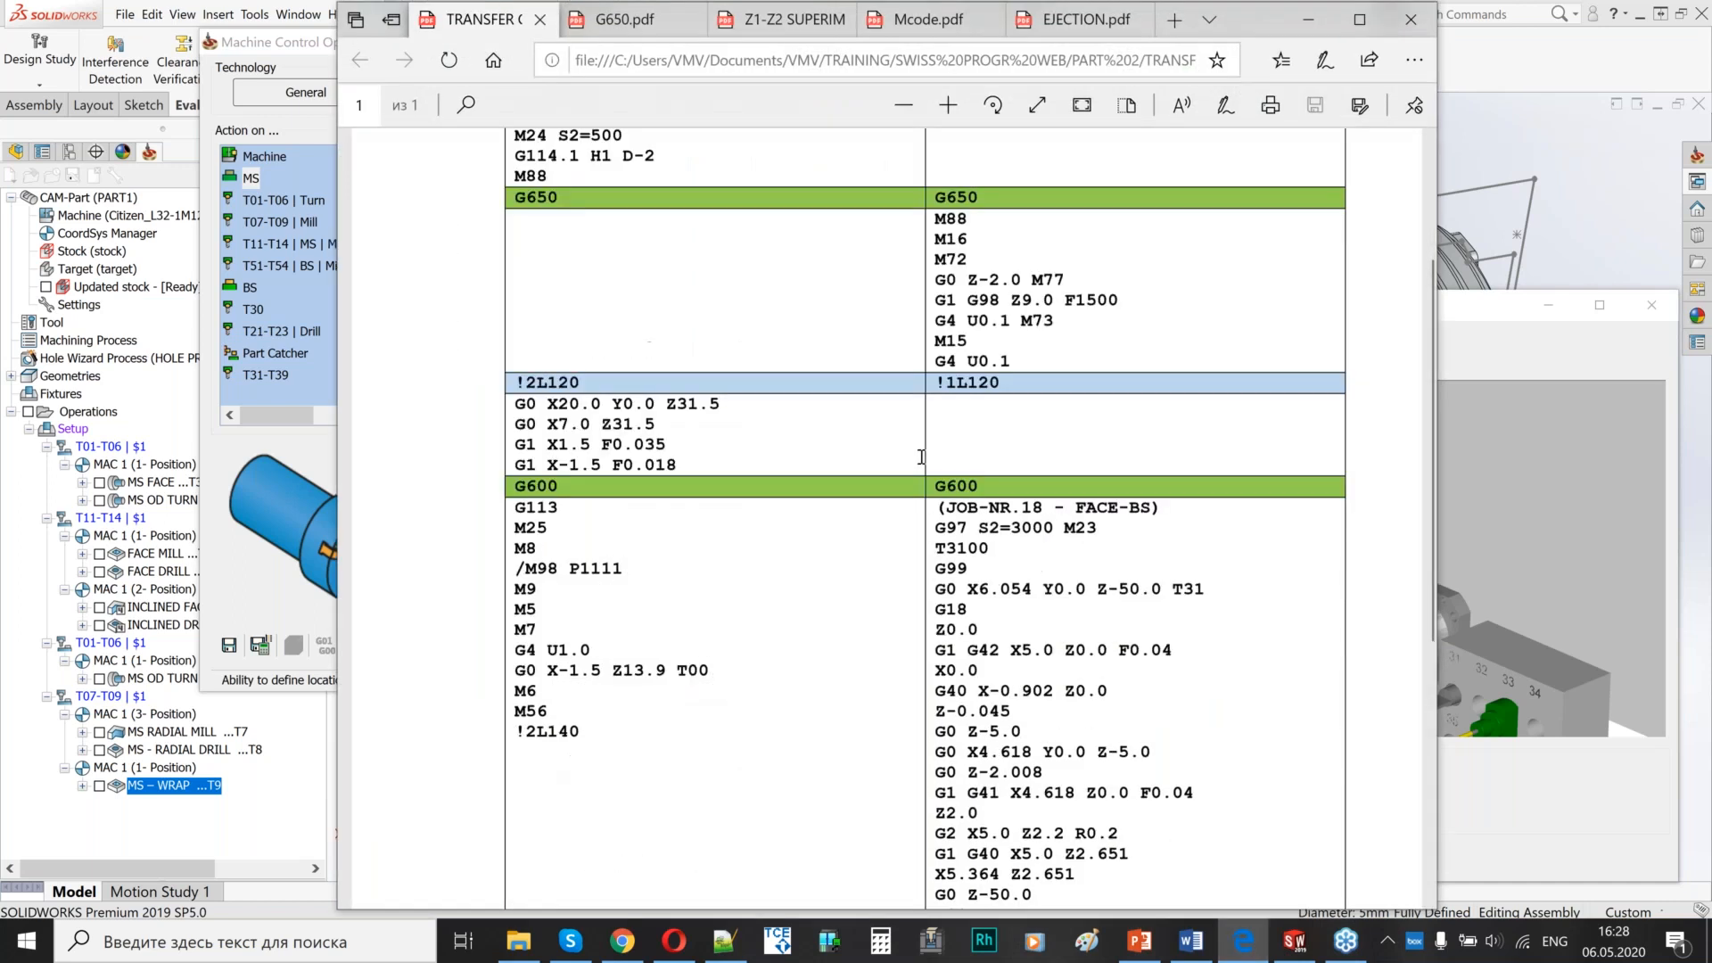
pyautogui.scroll(1, 921, 455)
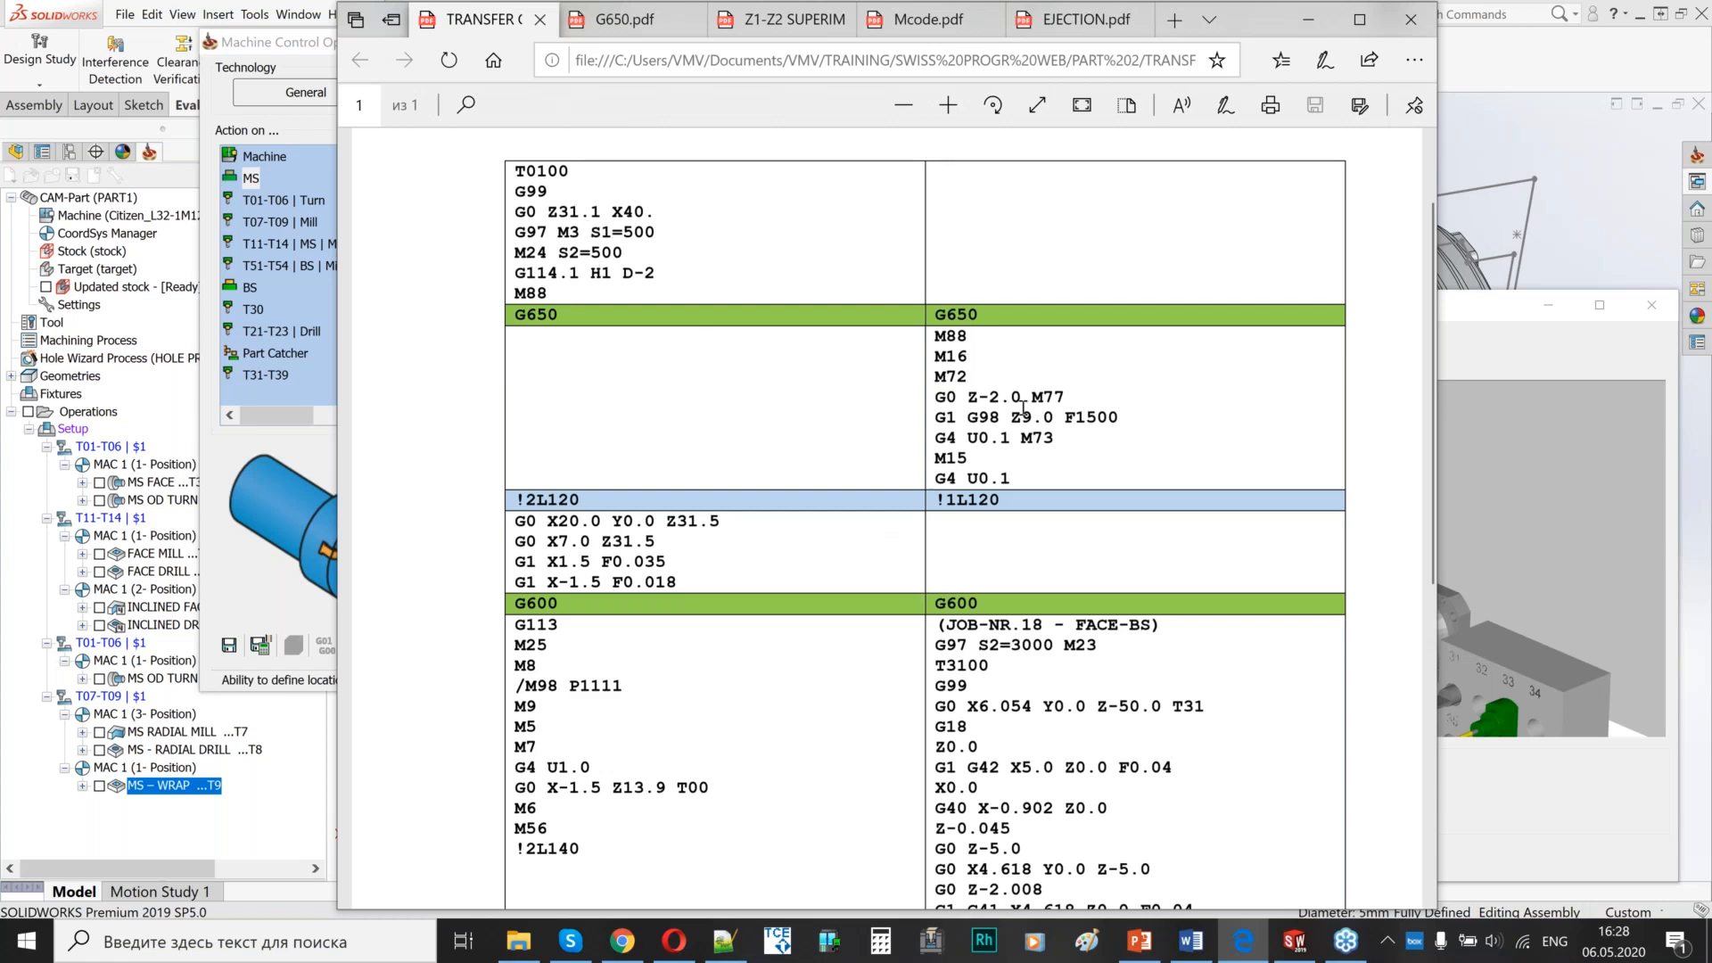
pyautogui.moveTo(568, 213); pyautogui.dragTo(558, 213)
pyautogui.click(772, 238)
pyautogui.click(1305, 18)
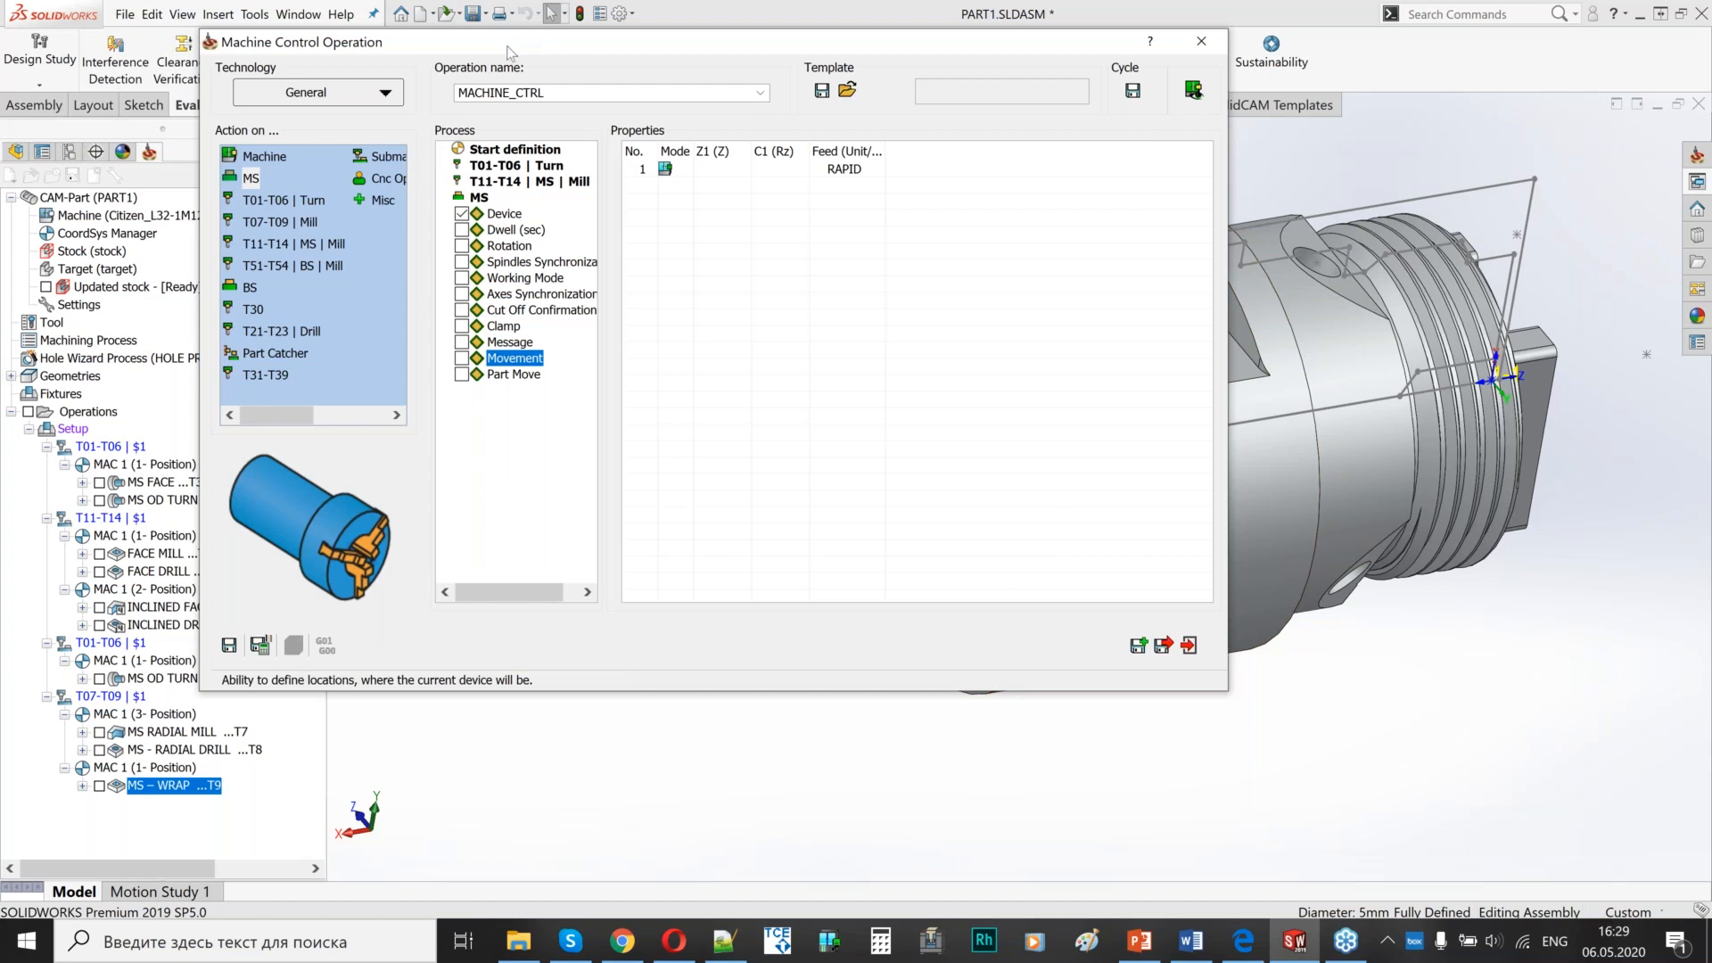
# - Switch the operation's technology from General to the predefined B-Axis Reference cycle and display its parameters
pyautogui.moveTo(526, 52); pyautogui.dragTo(725, 102)
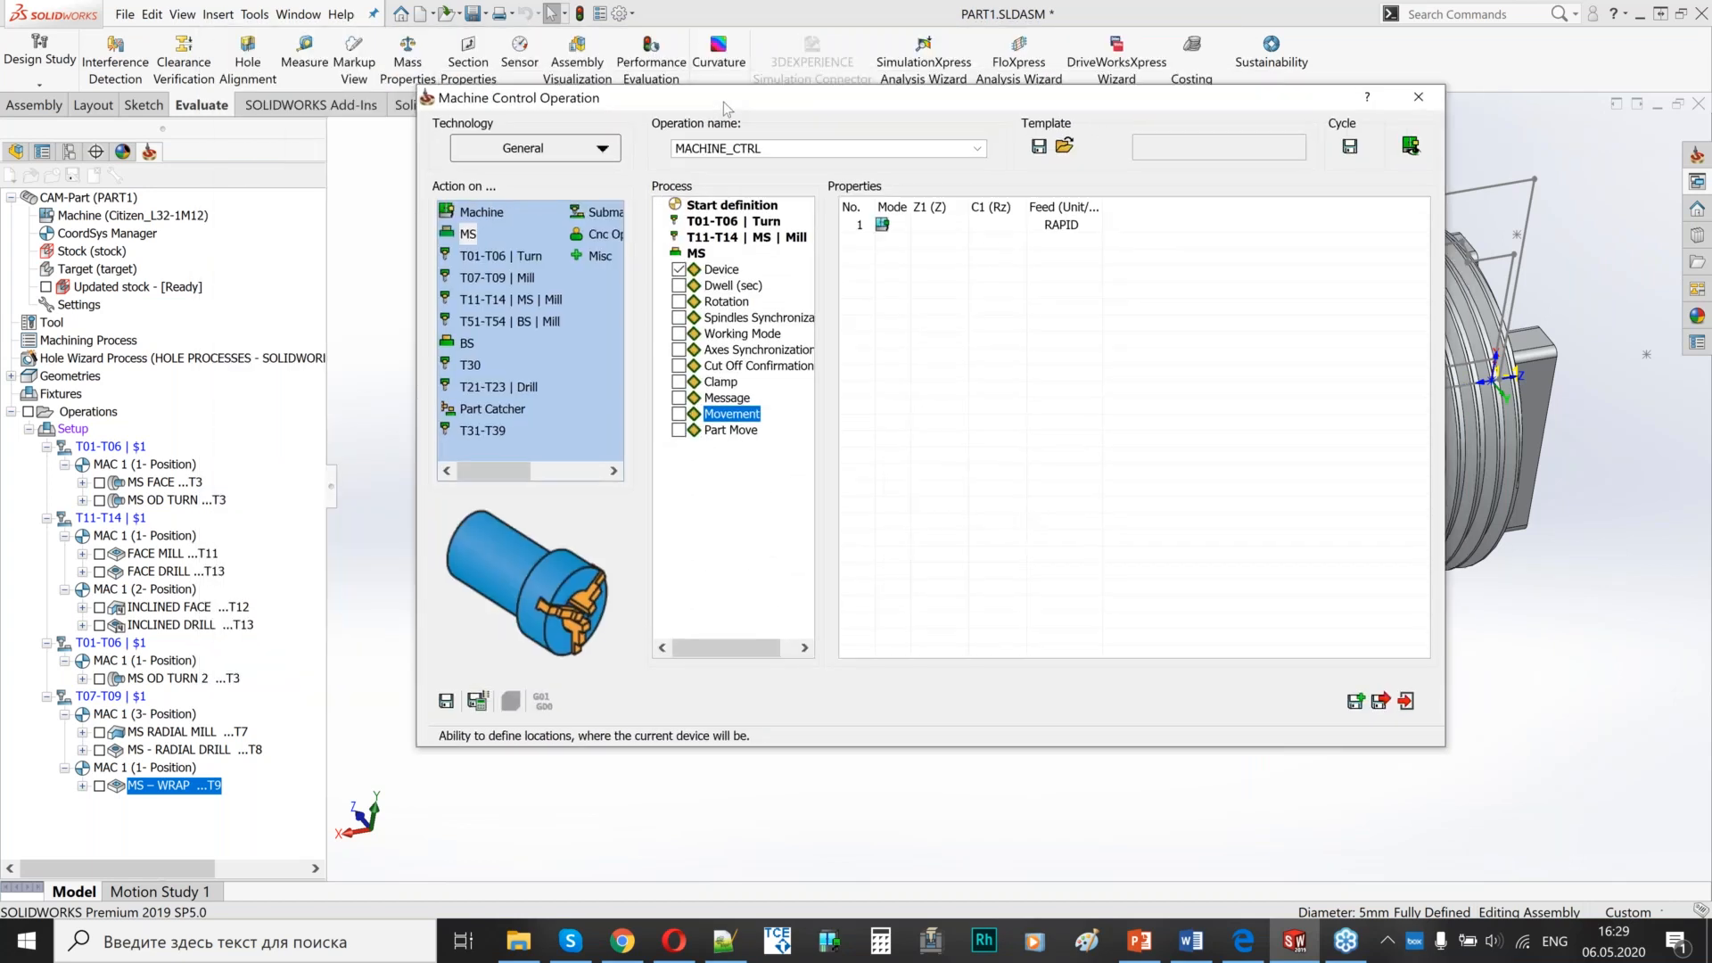
pyautogui.click(600, 151)
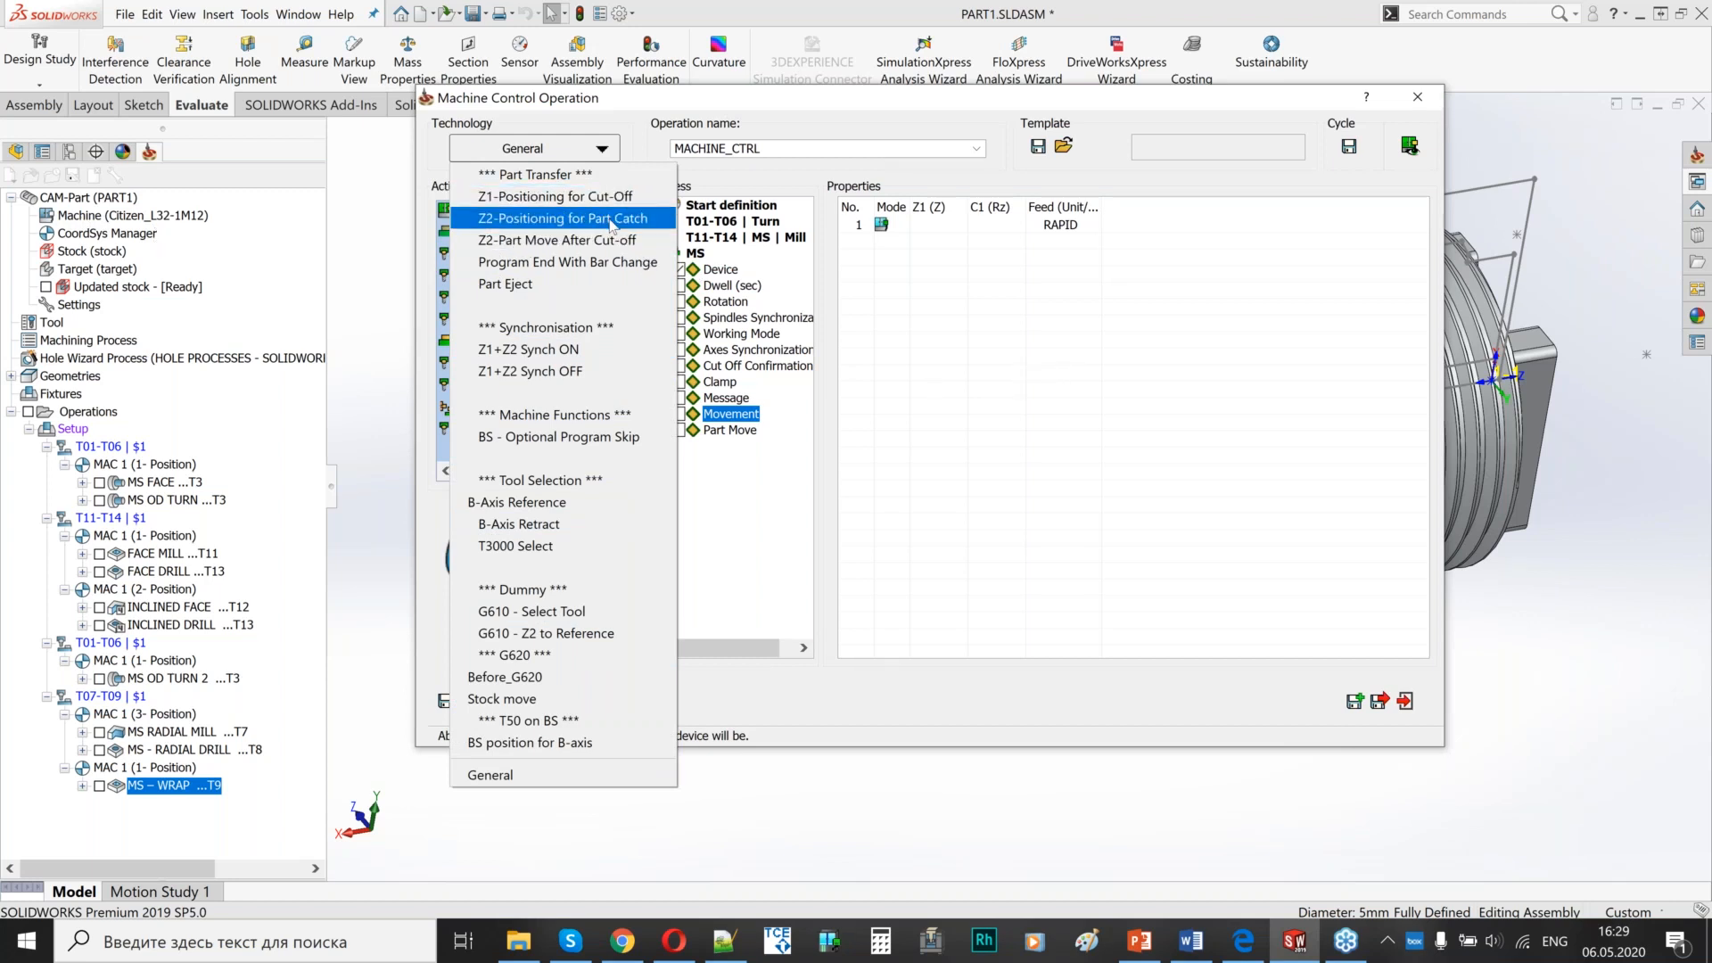
pyautogui.click(974, 421)
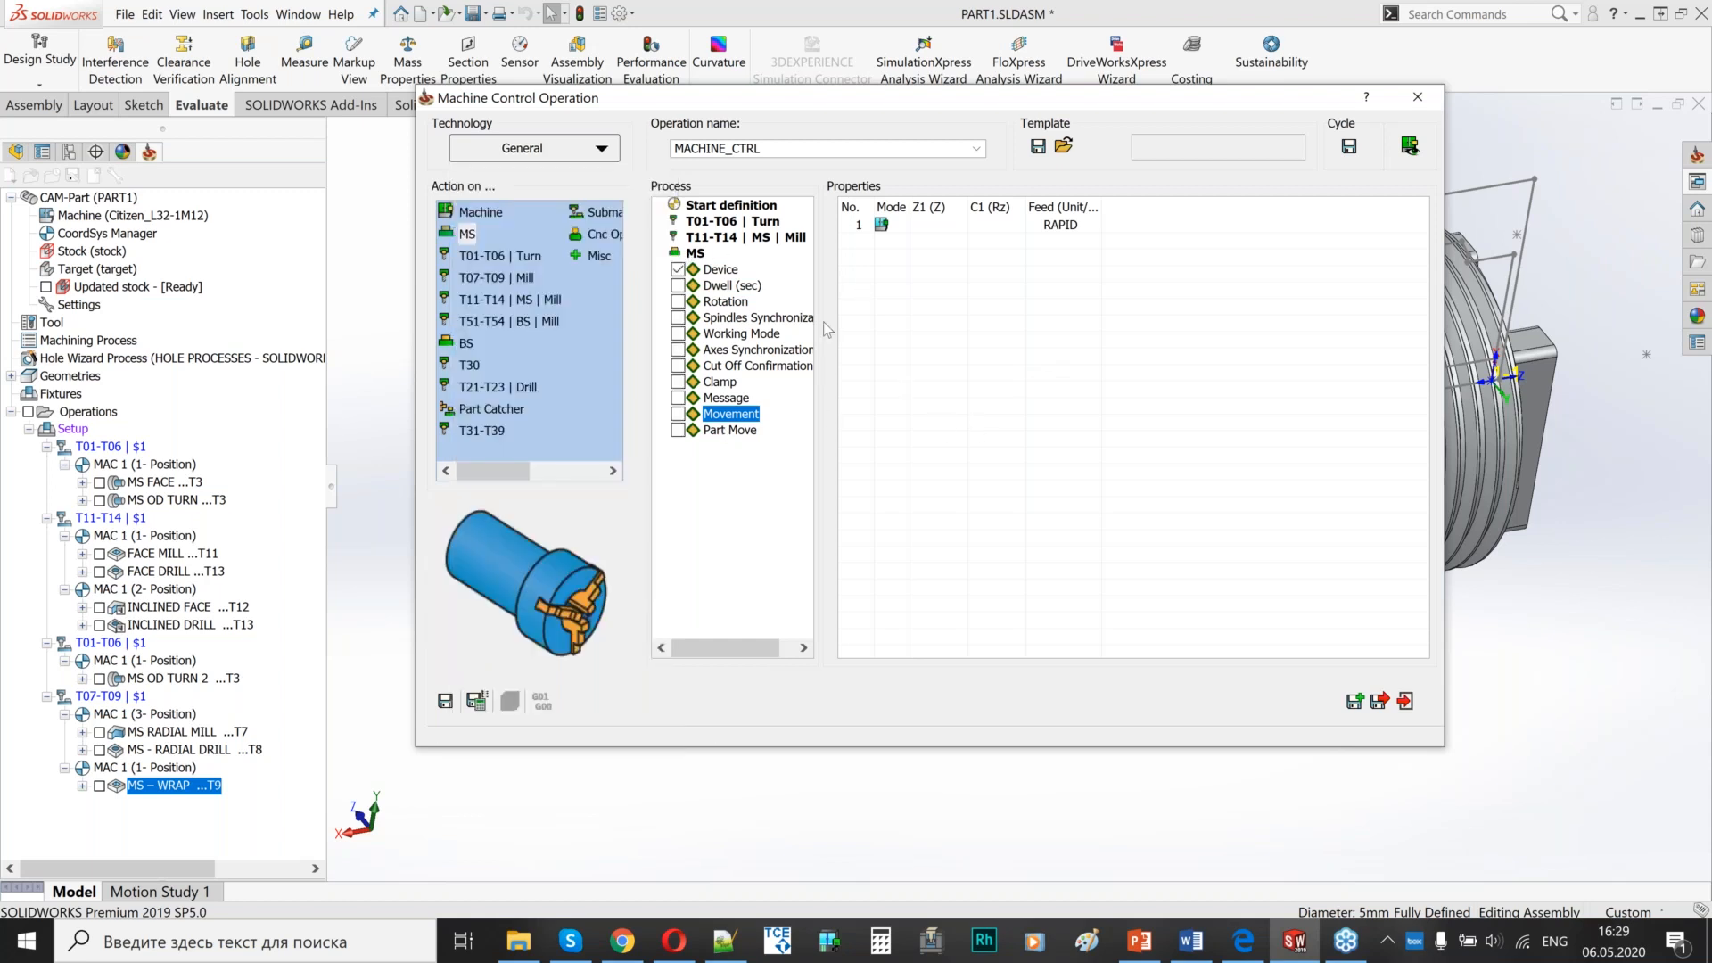
pyautogui.click(603, 150)
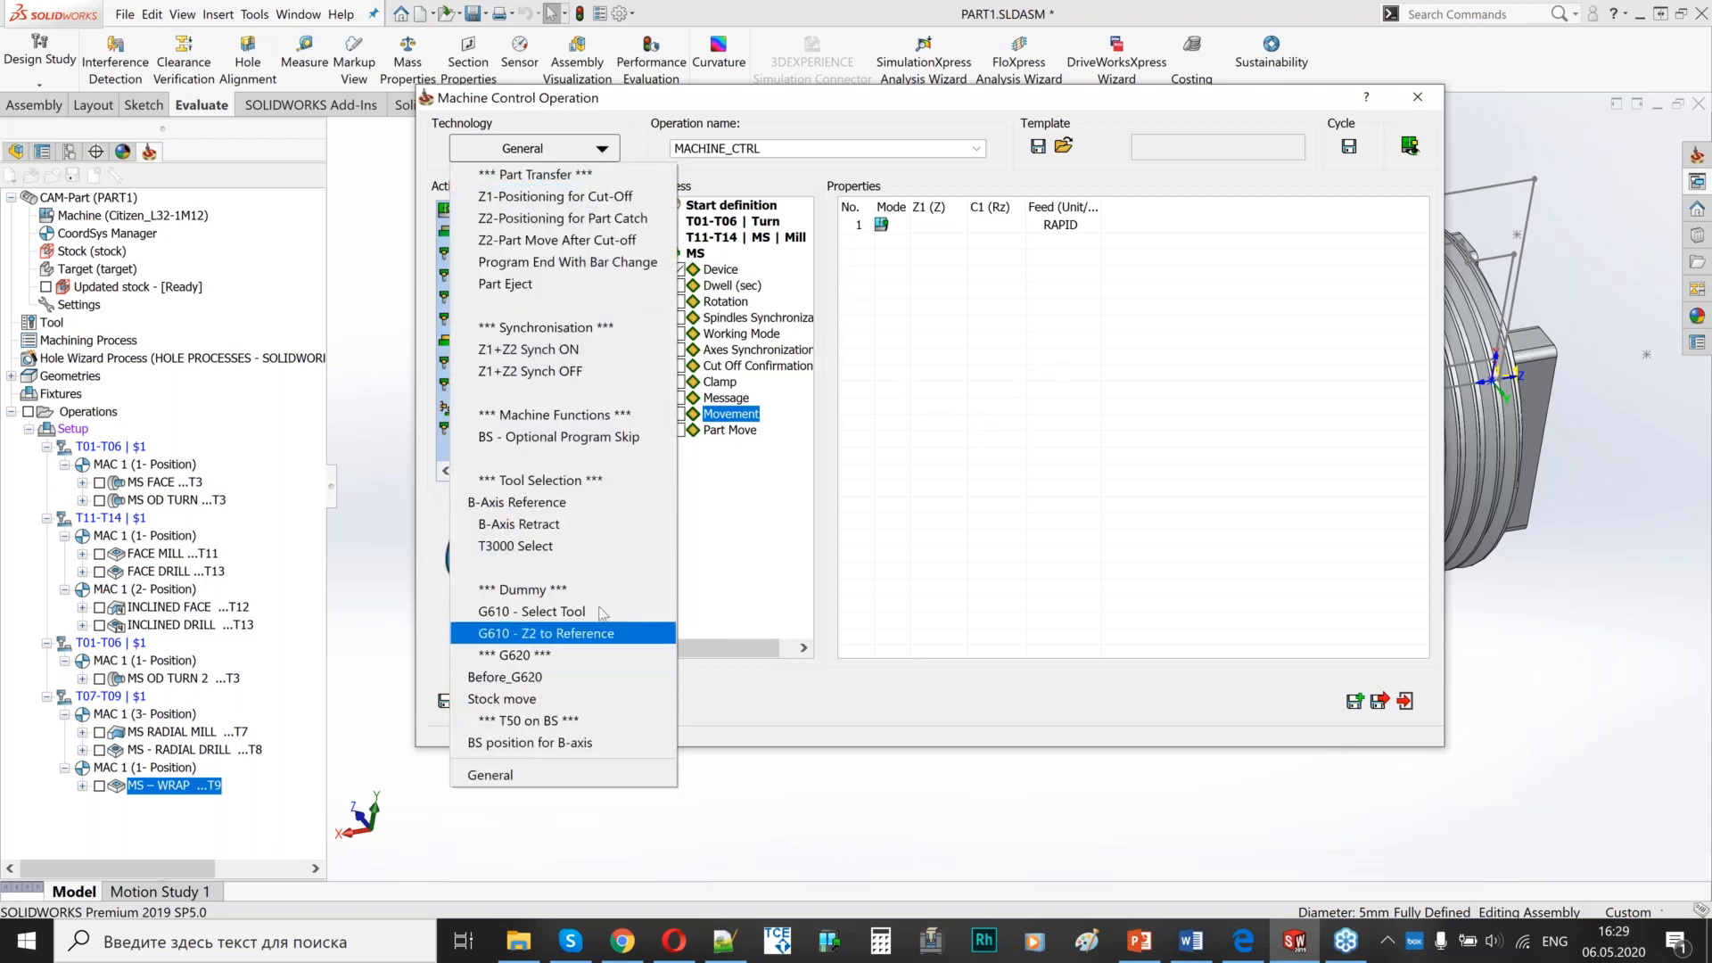
pyautogui.click(596, 504)
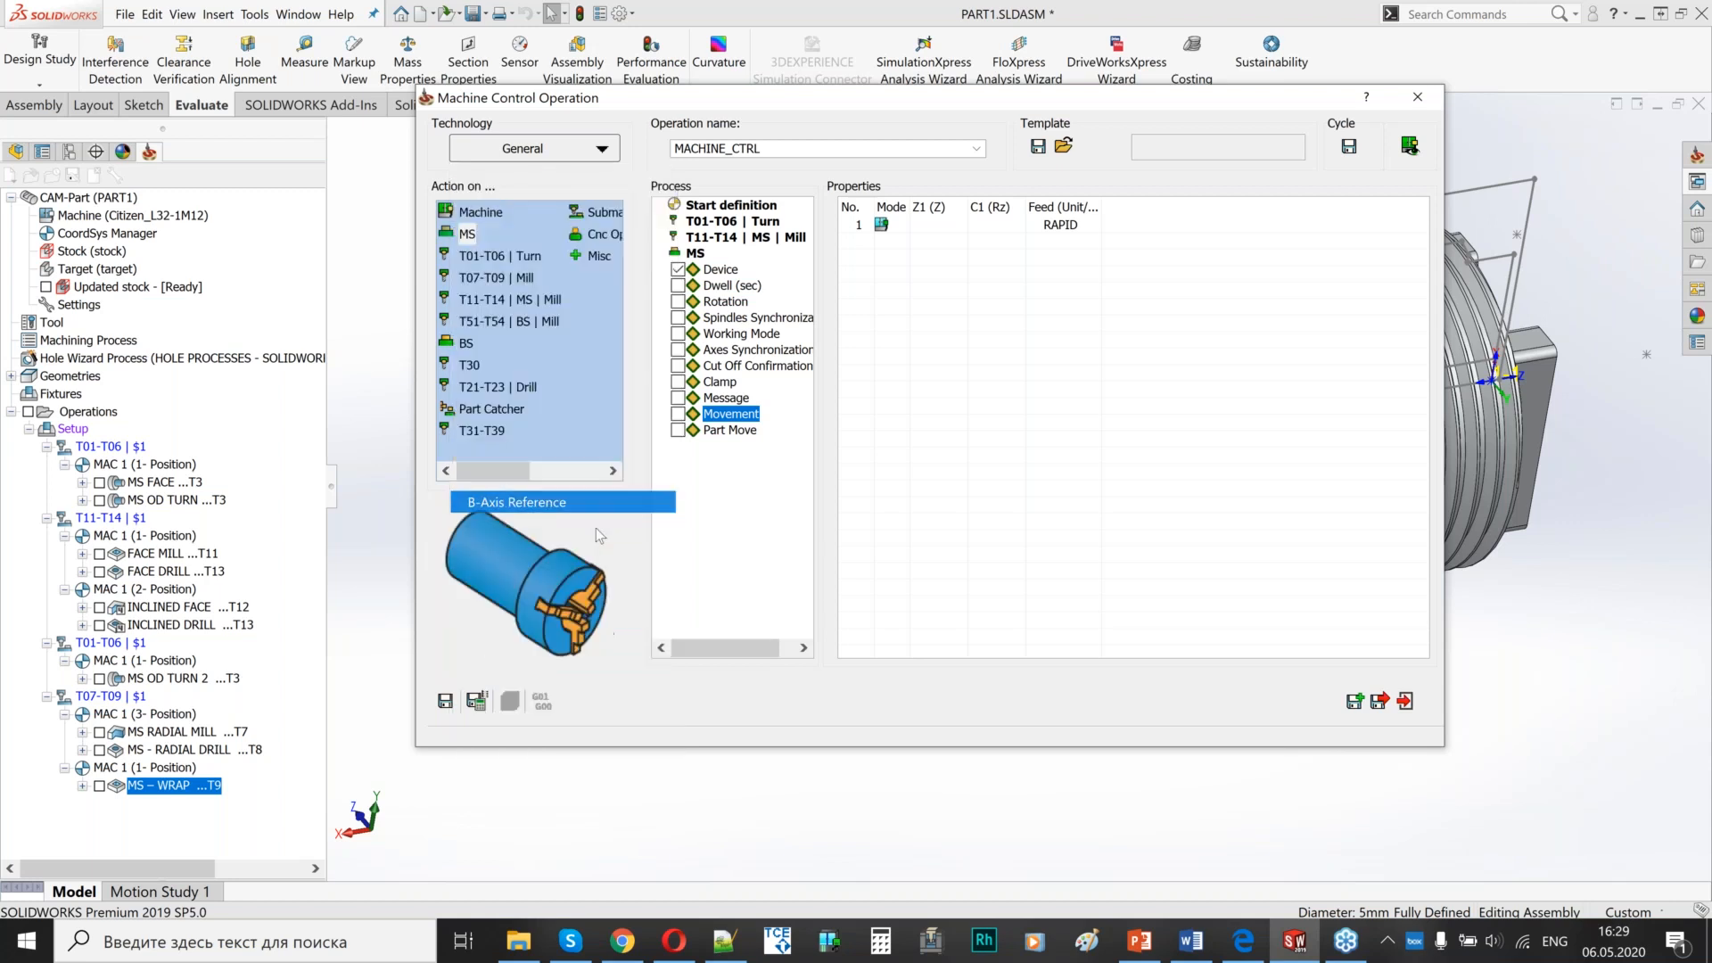
pyautogui.click(912, 551)
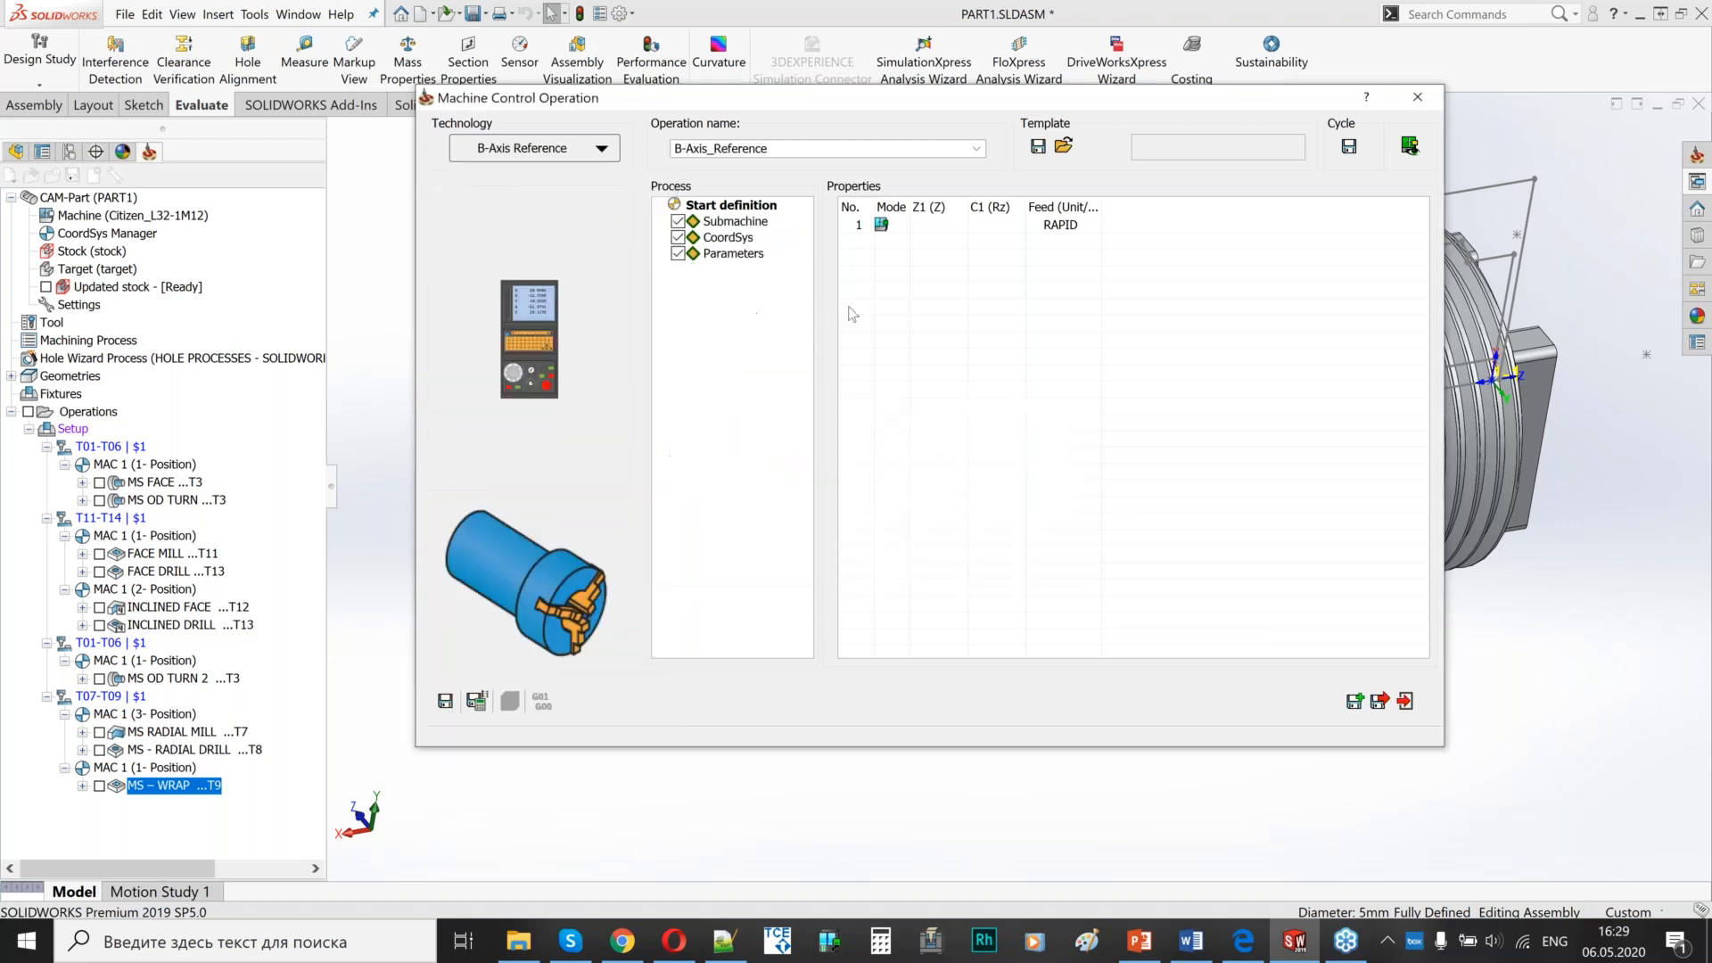
pyautogui.click(753, 254)
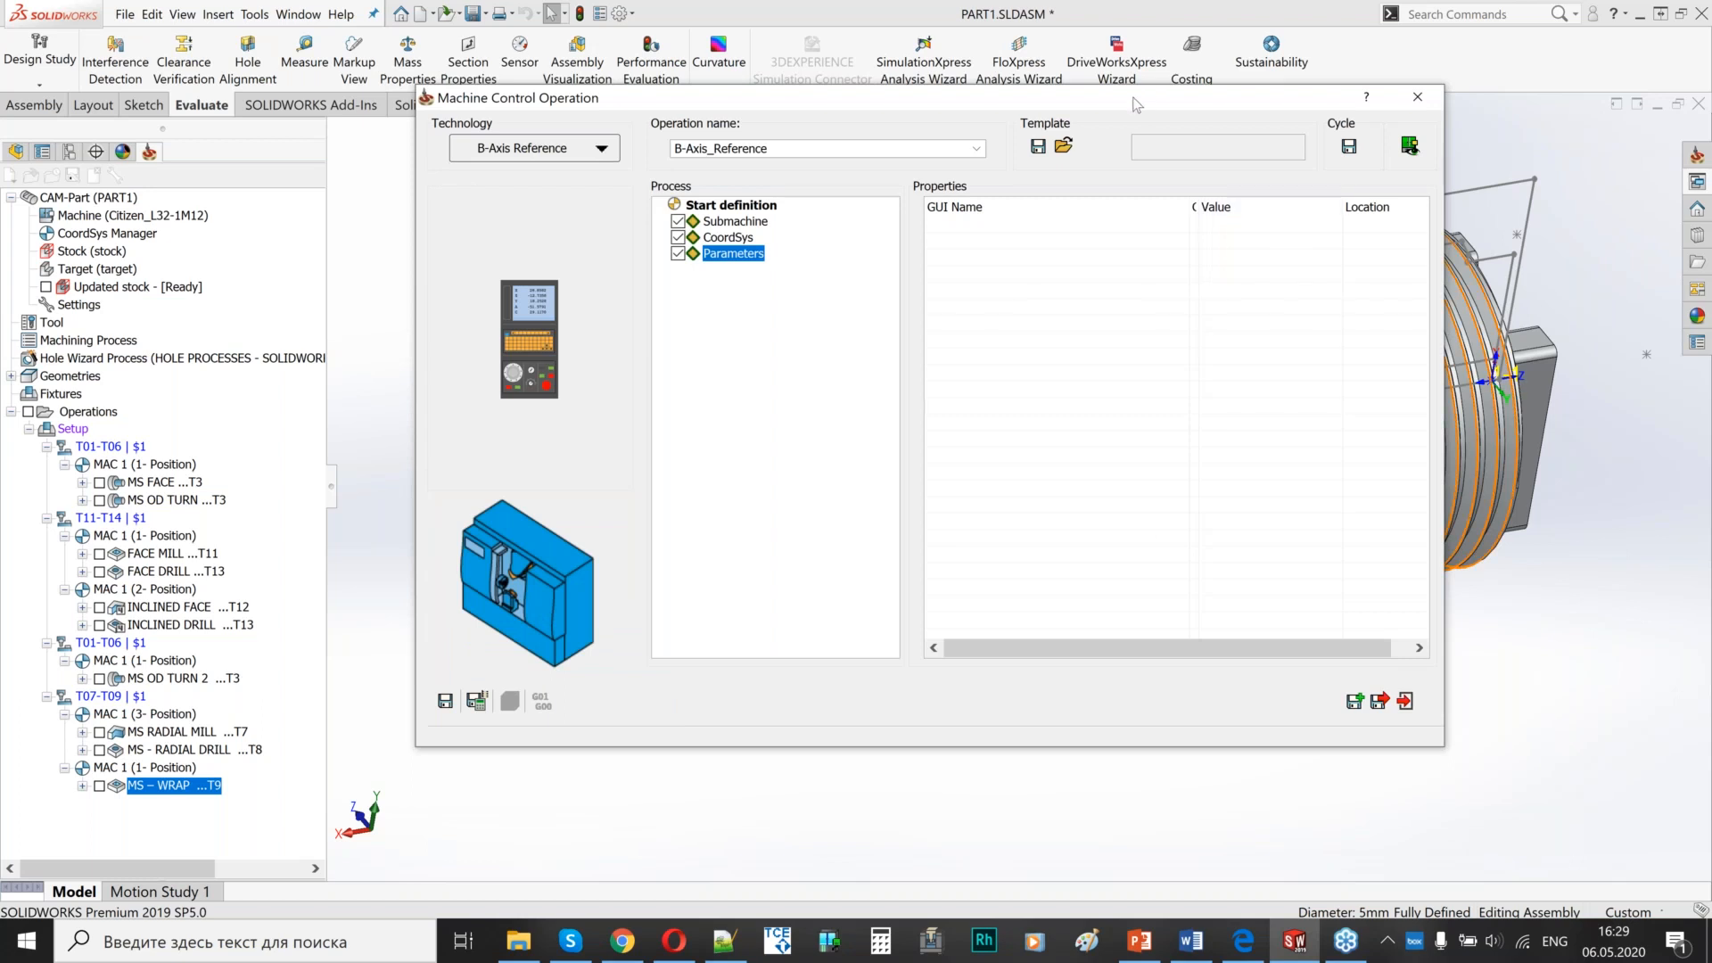
# - Glance at the transfer program, then save and calculate the B-Axis Reference operation and create a copy of it
pyautogui.moveTo(977, 105); pyautogui.dragTo(777, 99)
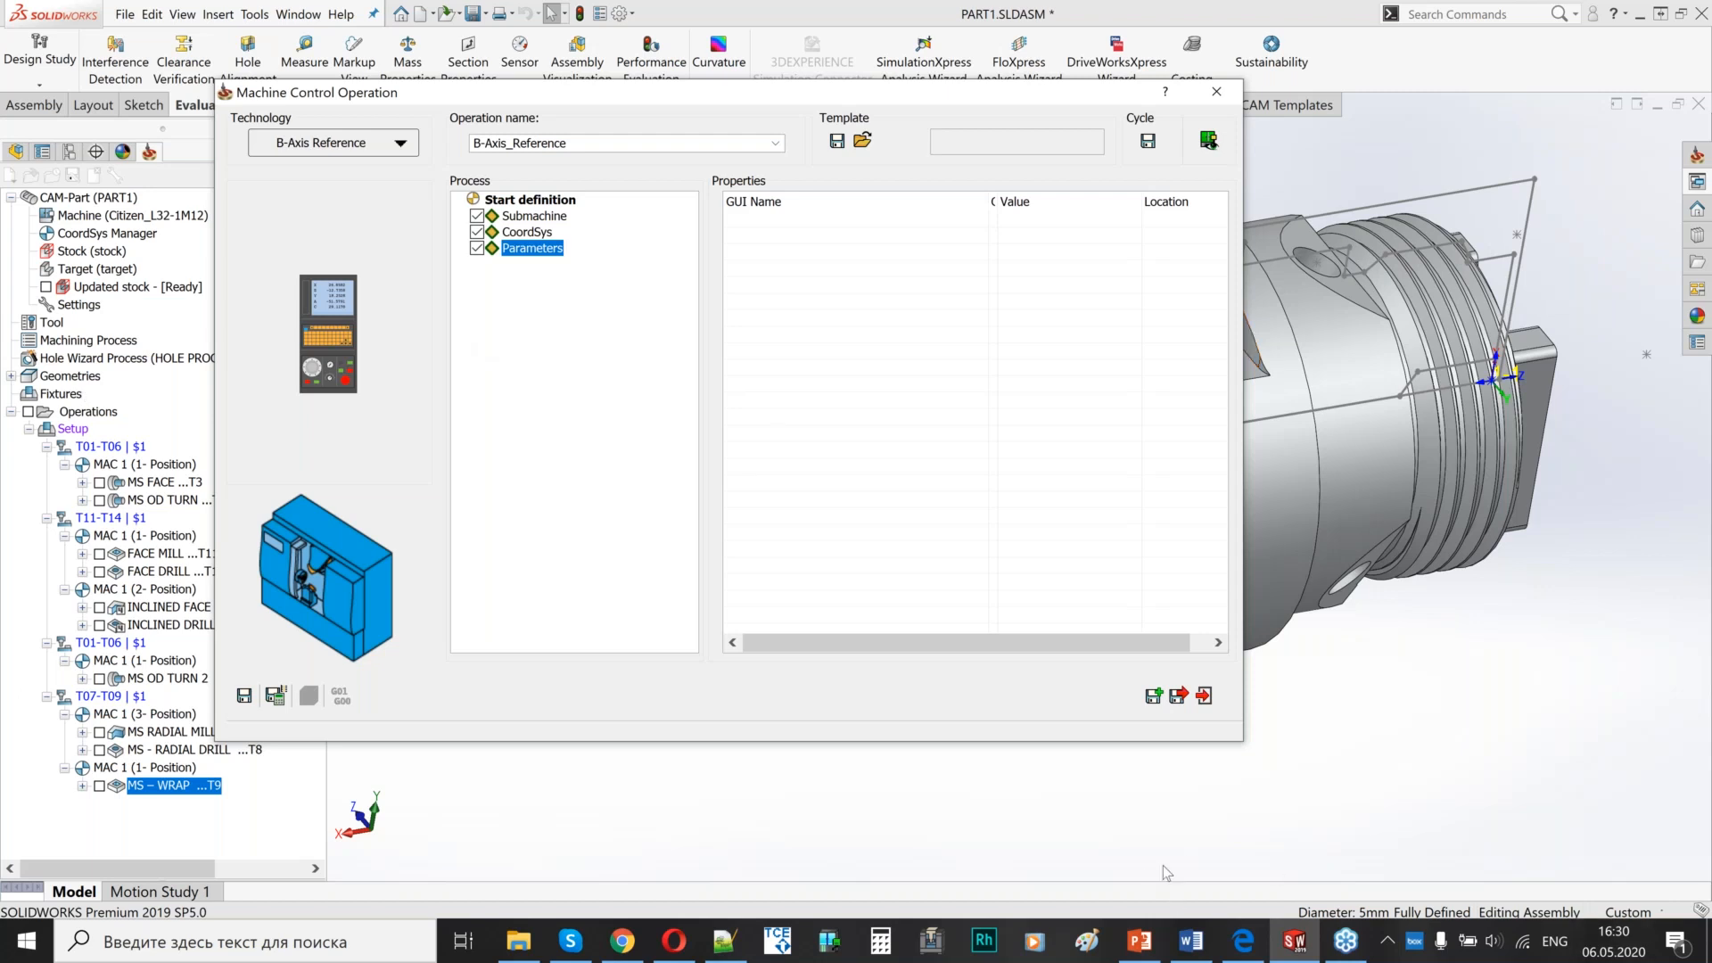
pyautogui.click(1249, 953)
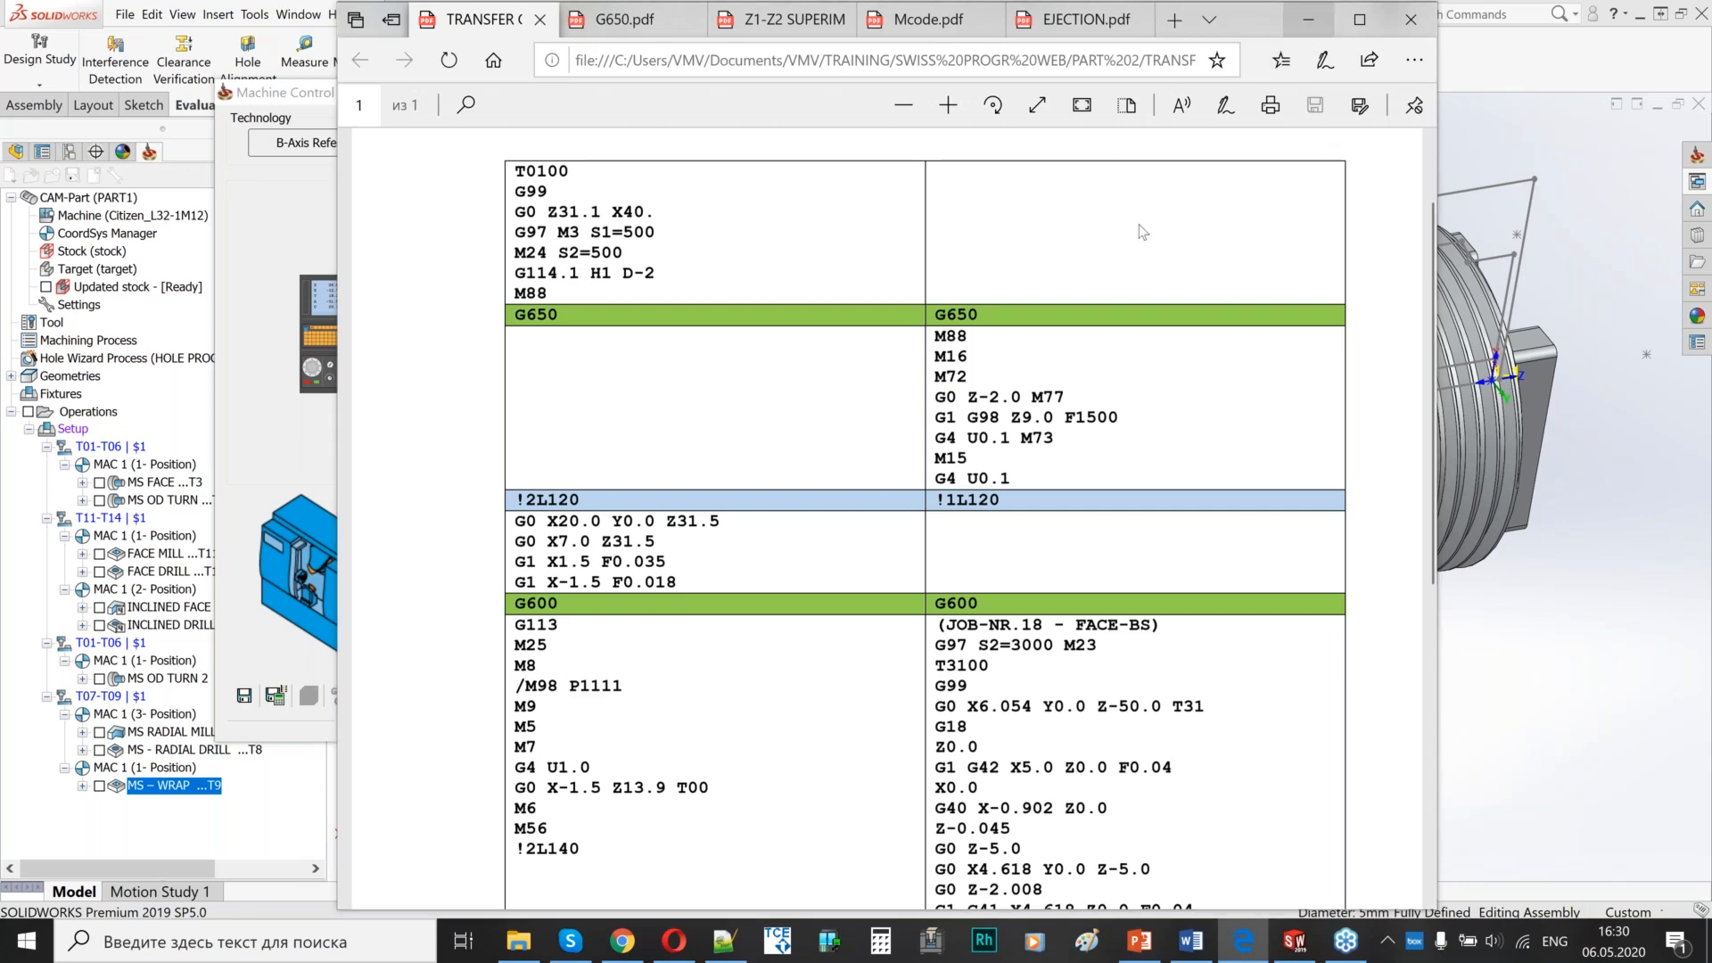
pyautogui.hotkey('alt', 'Tab')
pyautogui.click(277, 697)
pyautogui.click(1154, 696)
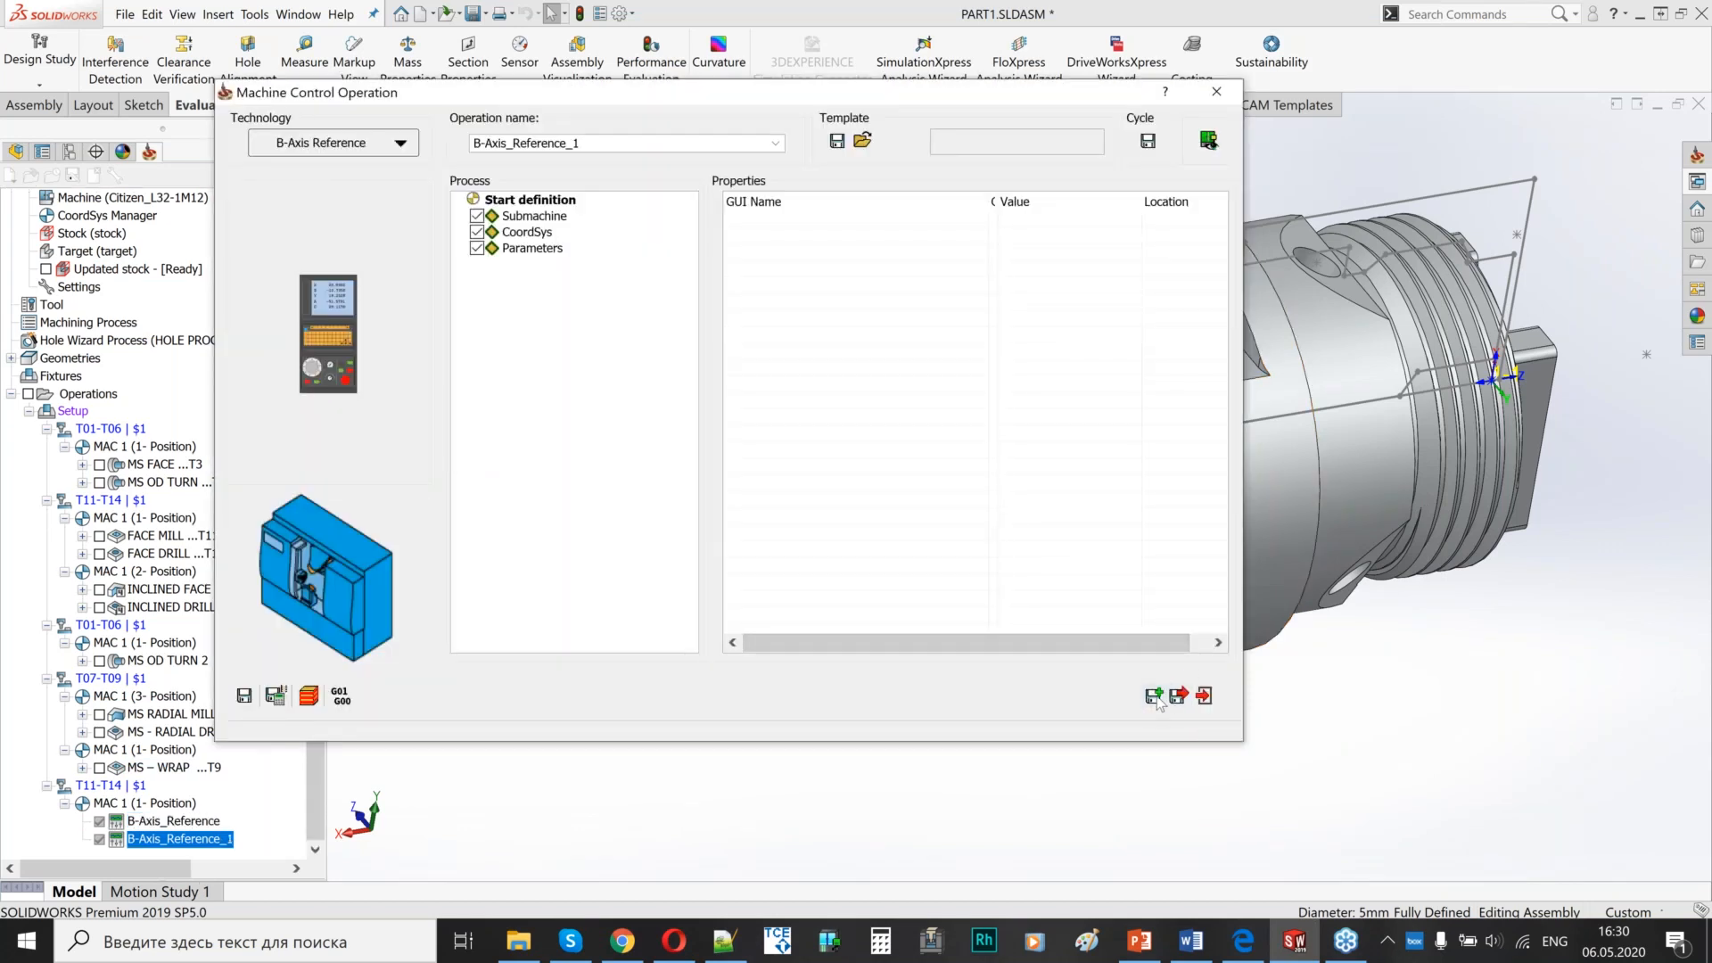
# - Change the copied operation's technology to Z1-Positioning for Cut-Off and accept the cycle's own submachine T01-T06 | $1
pyautogui.click(388, 153)
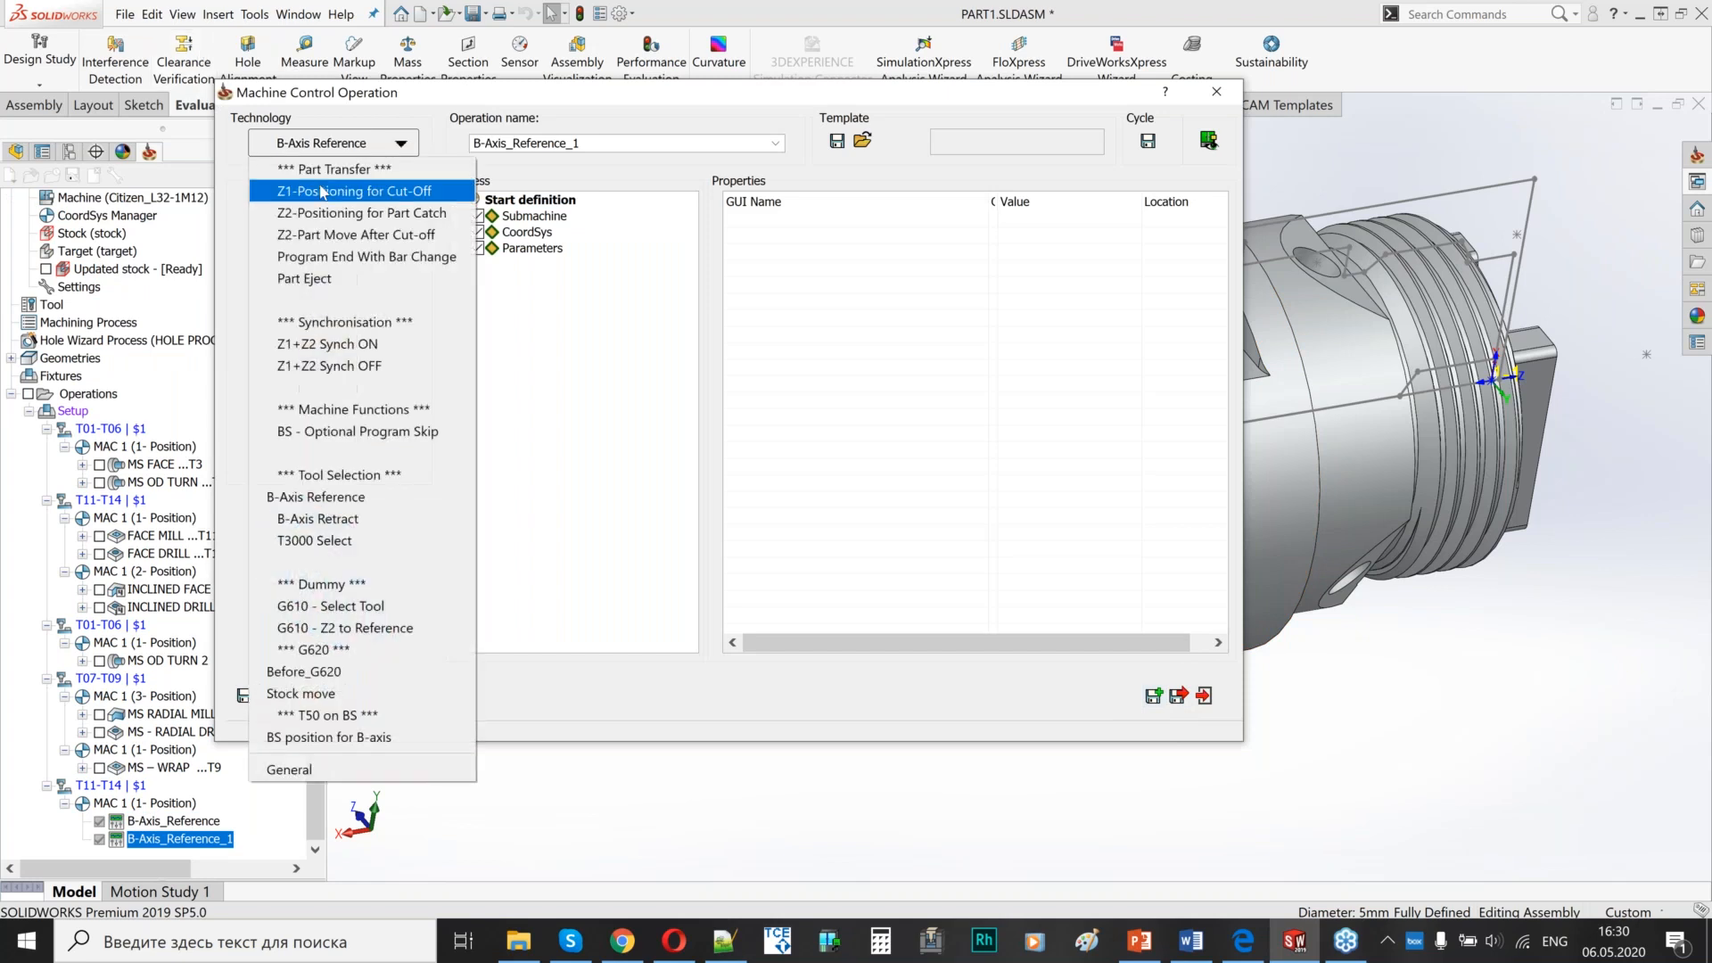
pyautogui.click(373, 192)
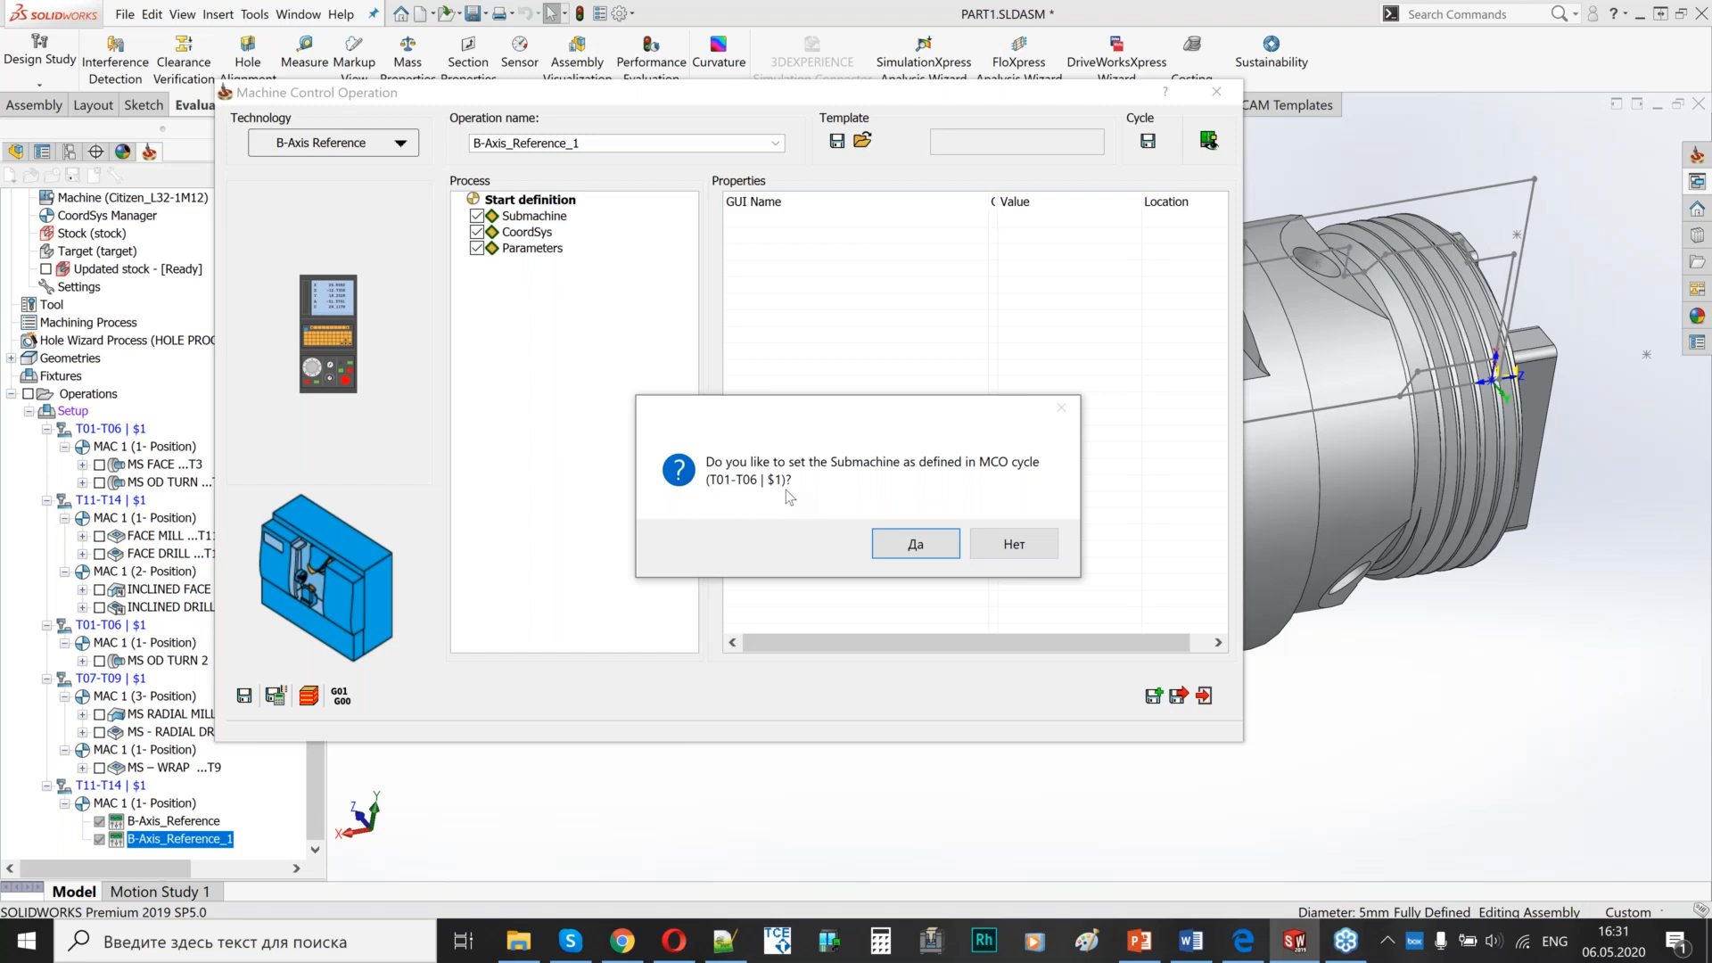
pyautogui.click(916, 546)
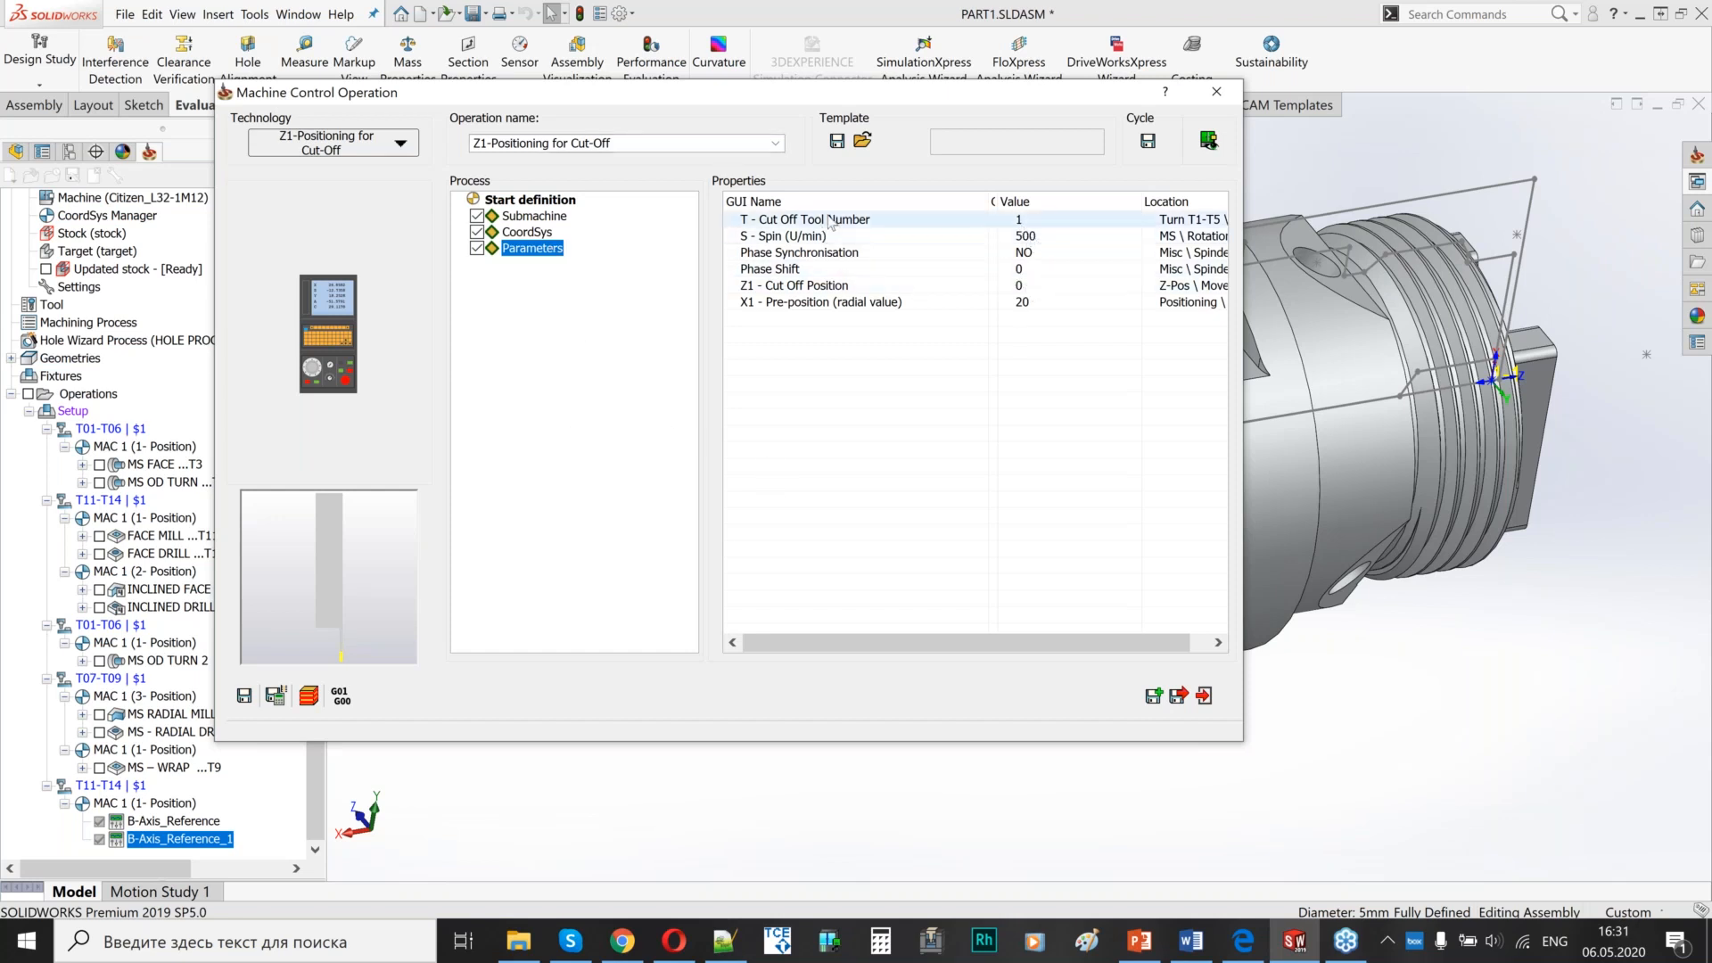
# - Choose tool 1 of the T01-T06 | Turn turret as the cut-off tool number
pyautogui.click(1233, 947)
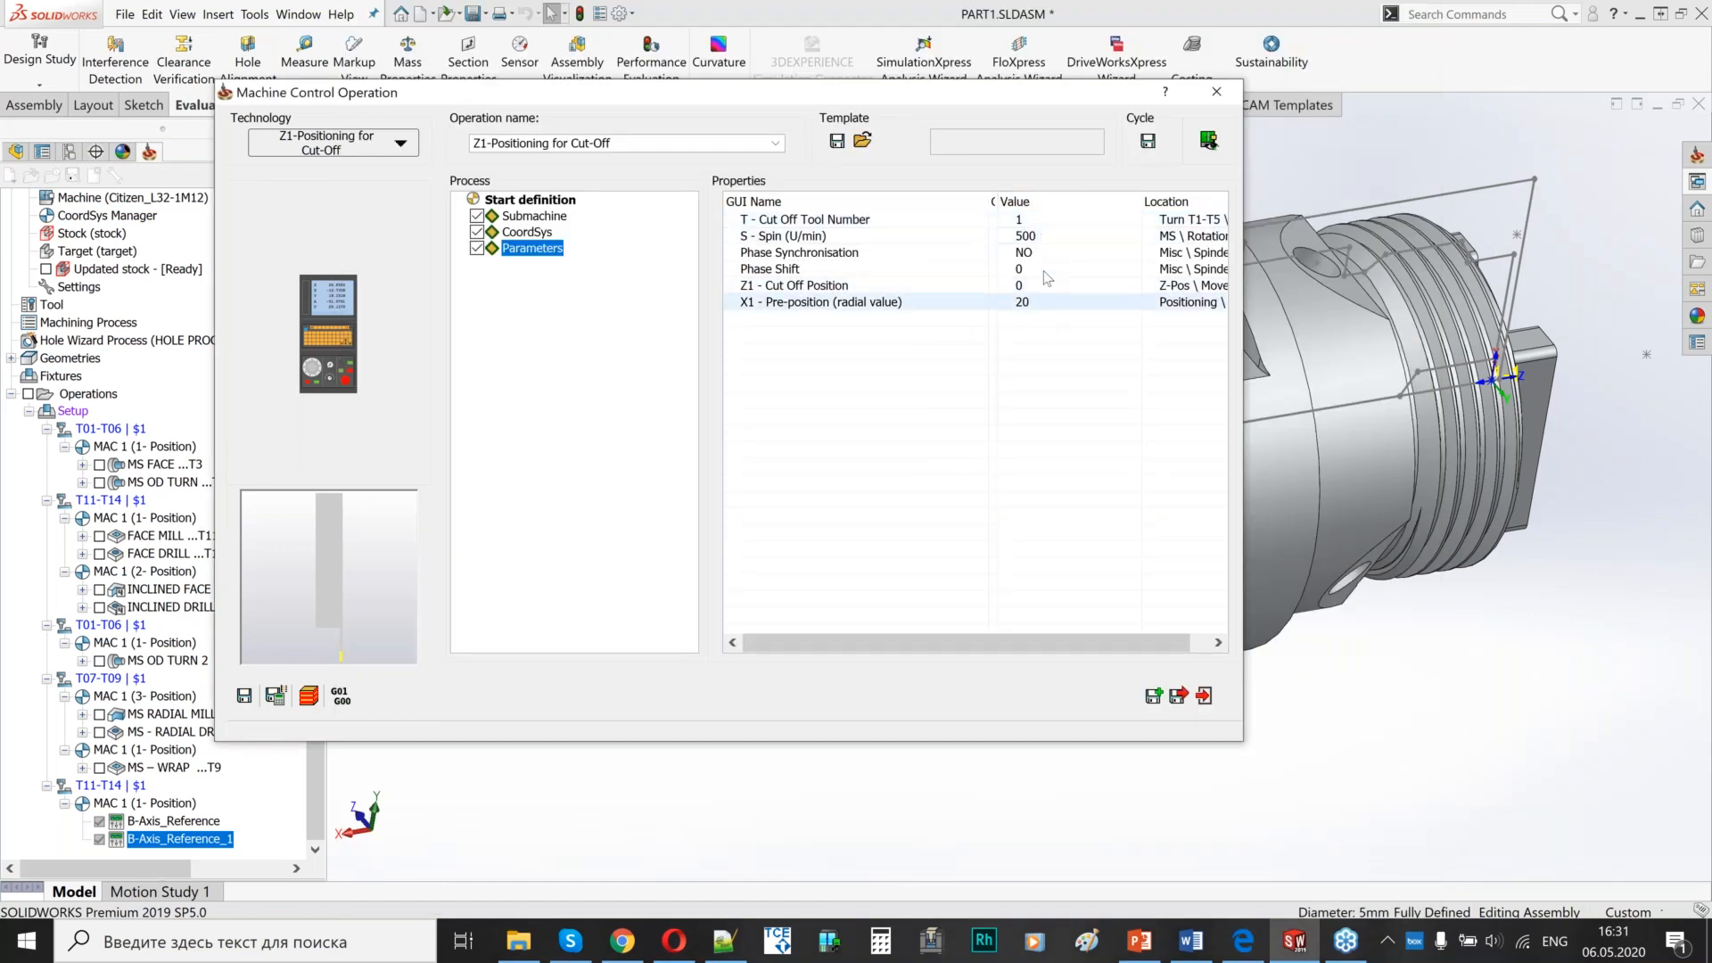
pyautogui.click(1051, 221)
pyautogui.click(1070, 279)
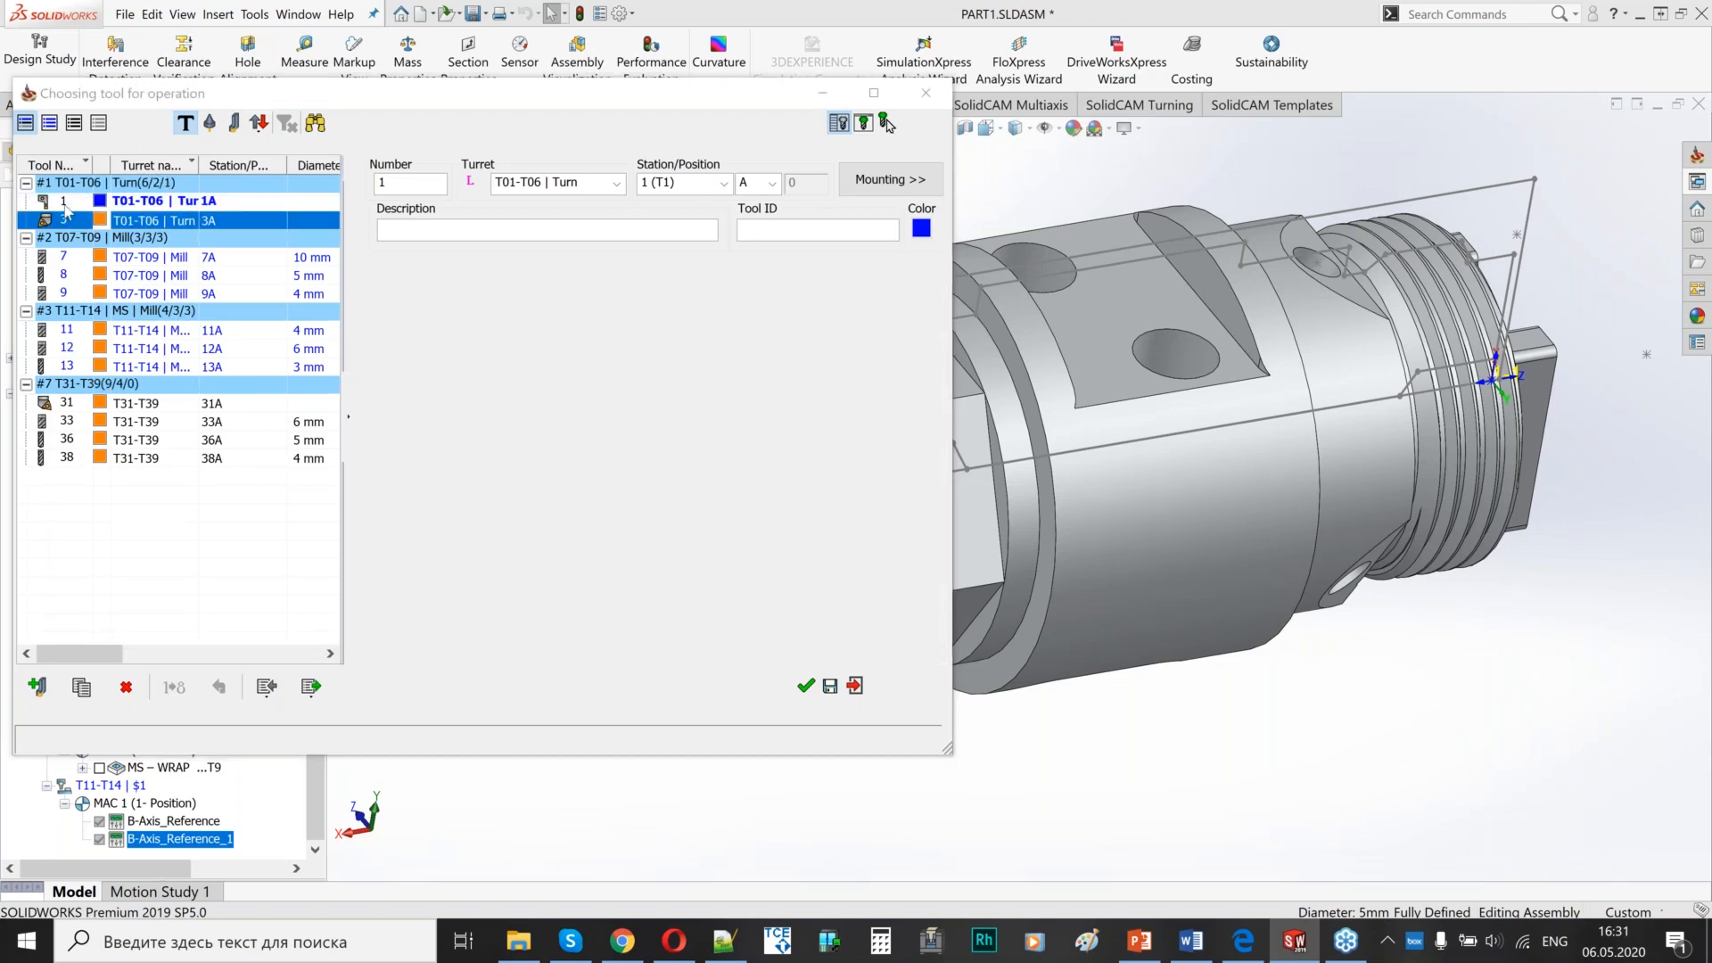
pyautogui.click(66, 214)
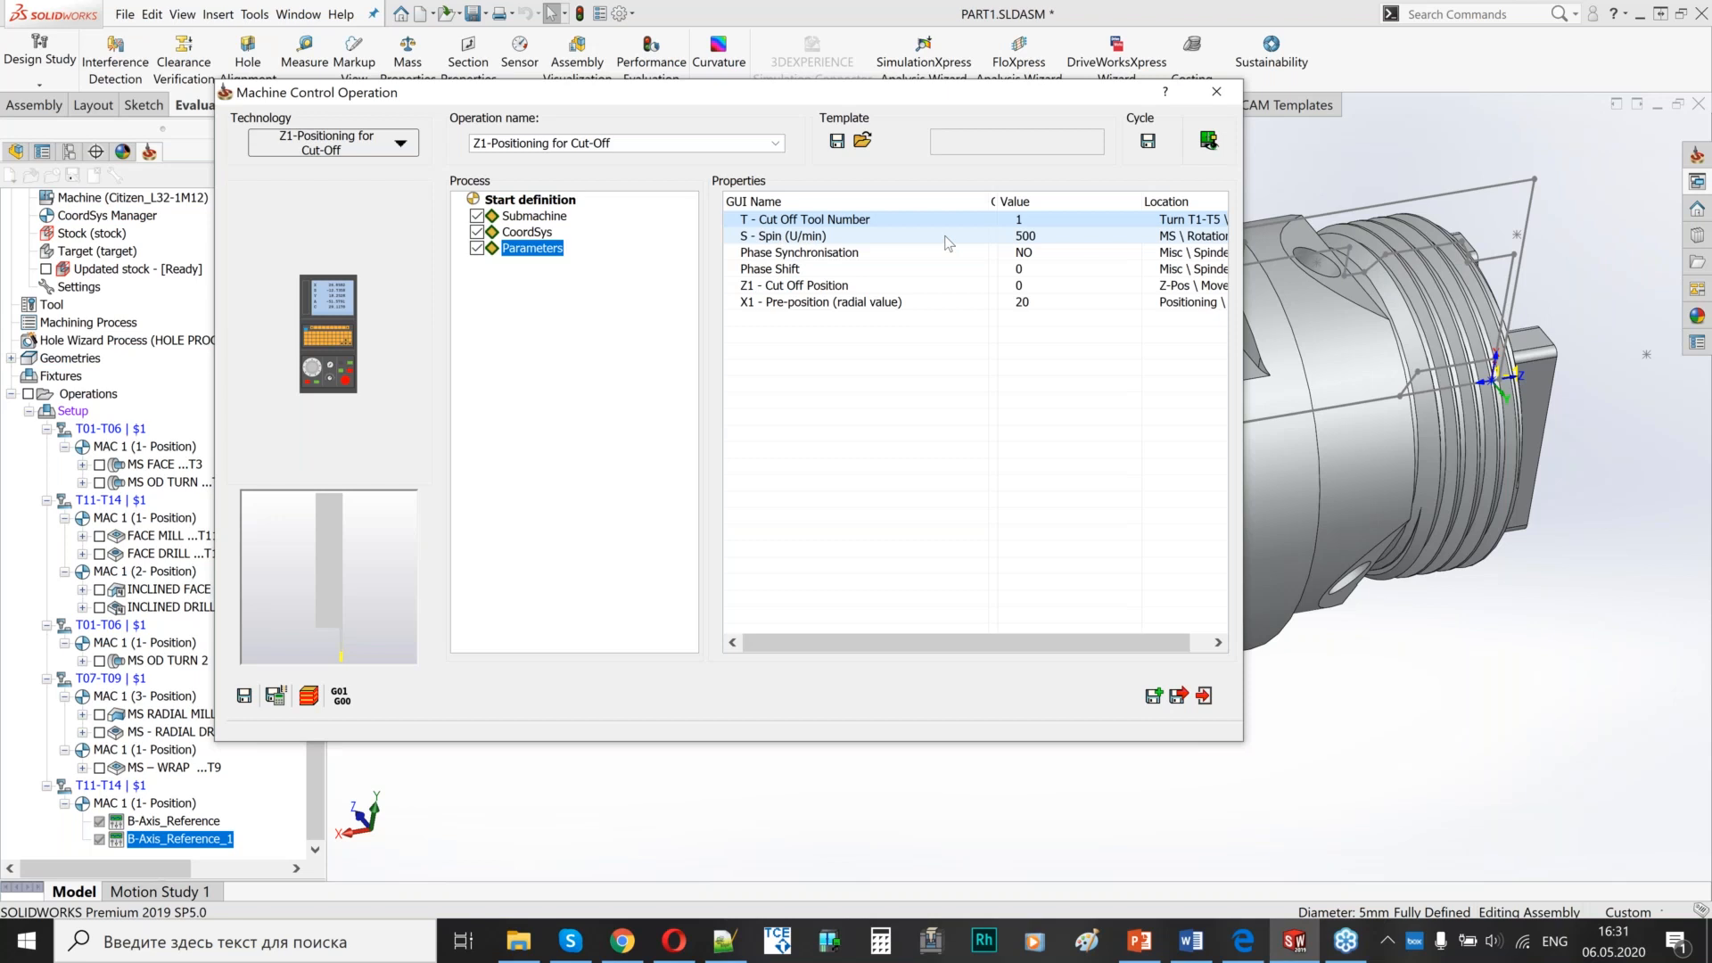
# - Set the cut-off positioning cycle's spindle speed, S - Spin, to 2000 U/min
pyautogui.click(1044, 234)
pyautogui.click(1043, 235)
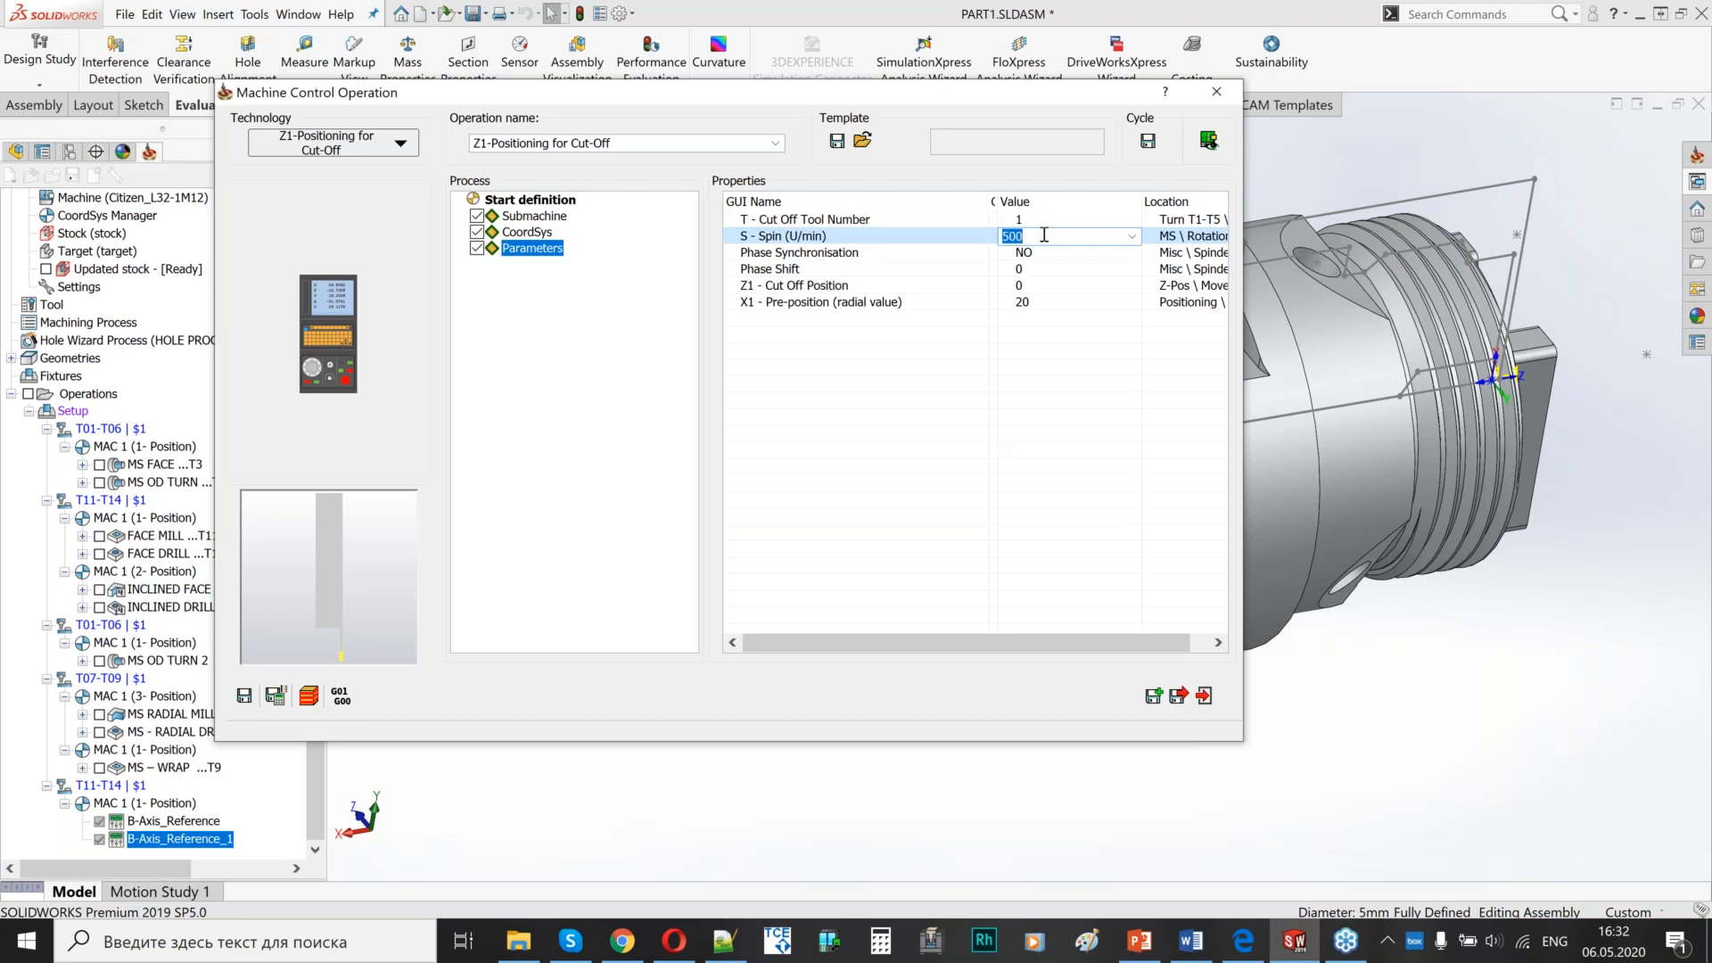
pyautogui.write('2000')
pyautogui.click(947, 259)
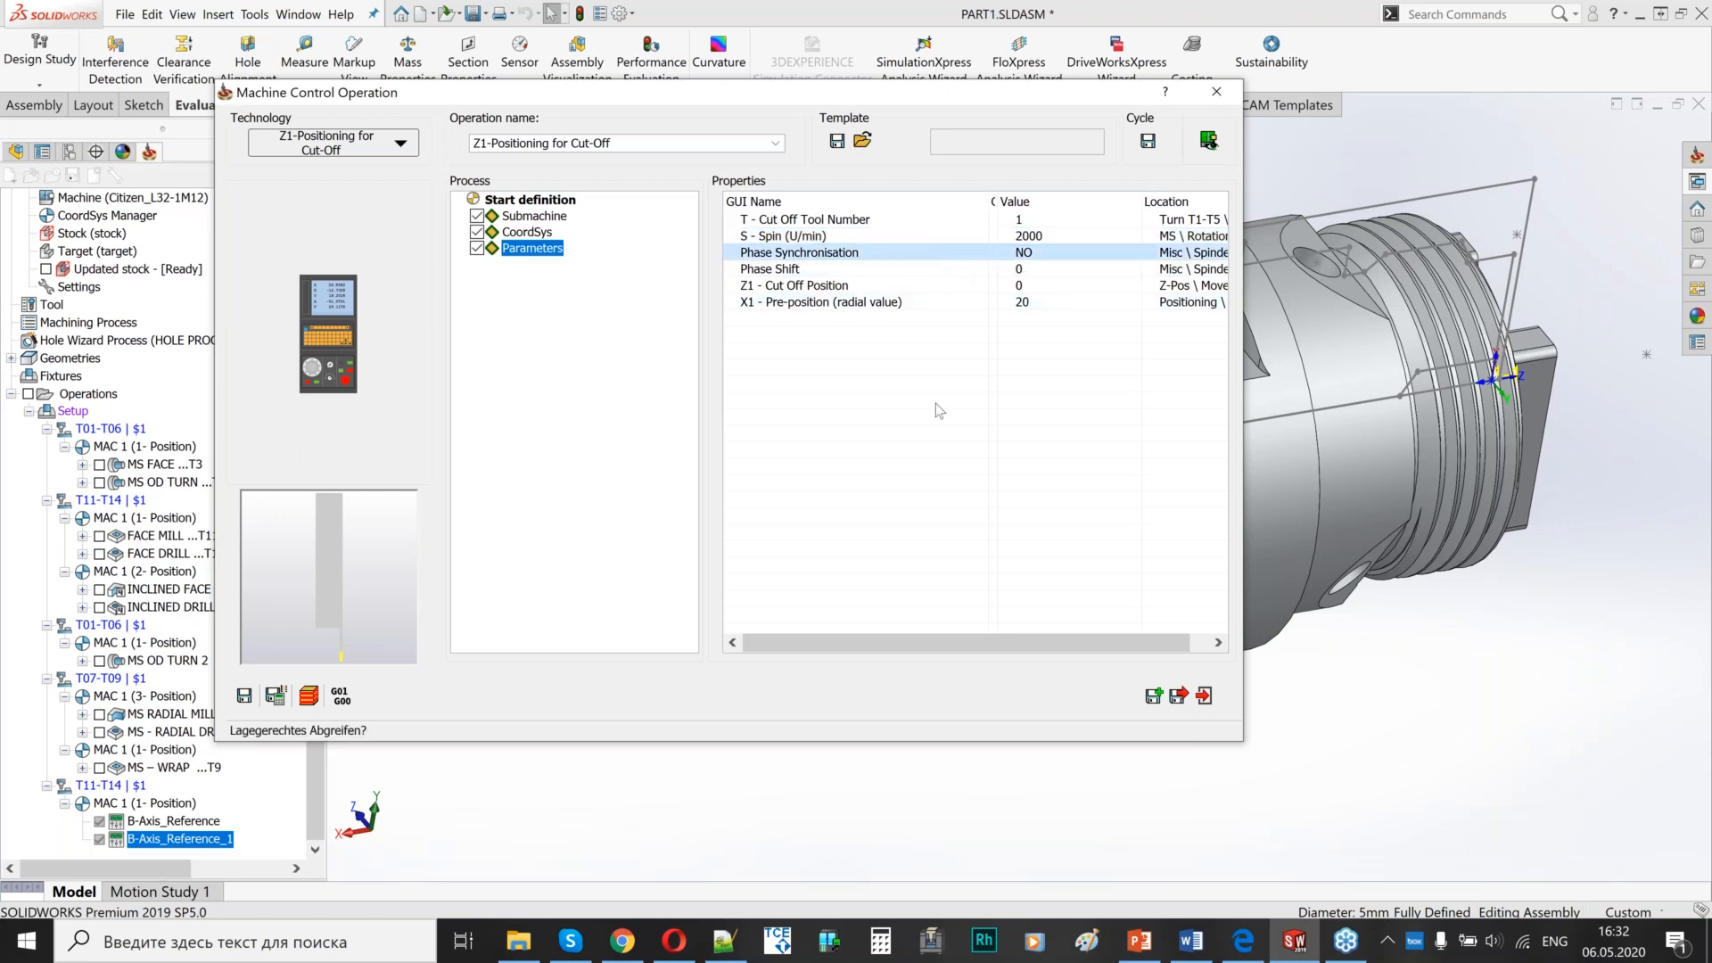
# - Open the transfer program and highlight the G114.1 H1 D-2 spindle synchronisation line
pyautogui.click(1244, 941)
pyautogui.moveTo(515, 270); pyautogui.dragTo(559, 295)
pyautogui.click(658, 284)
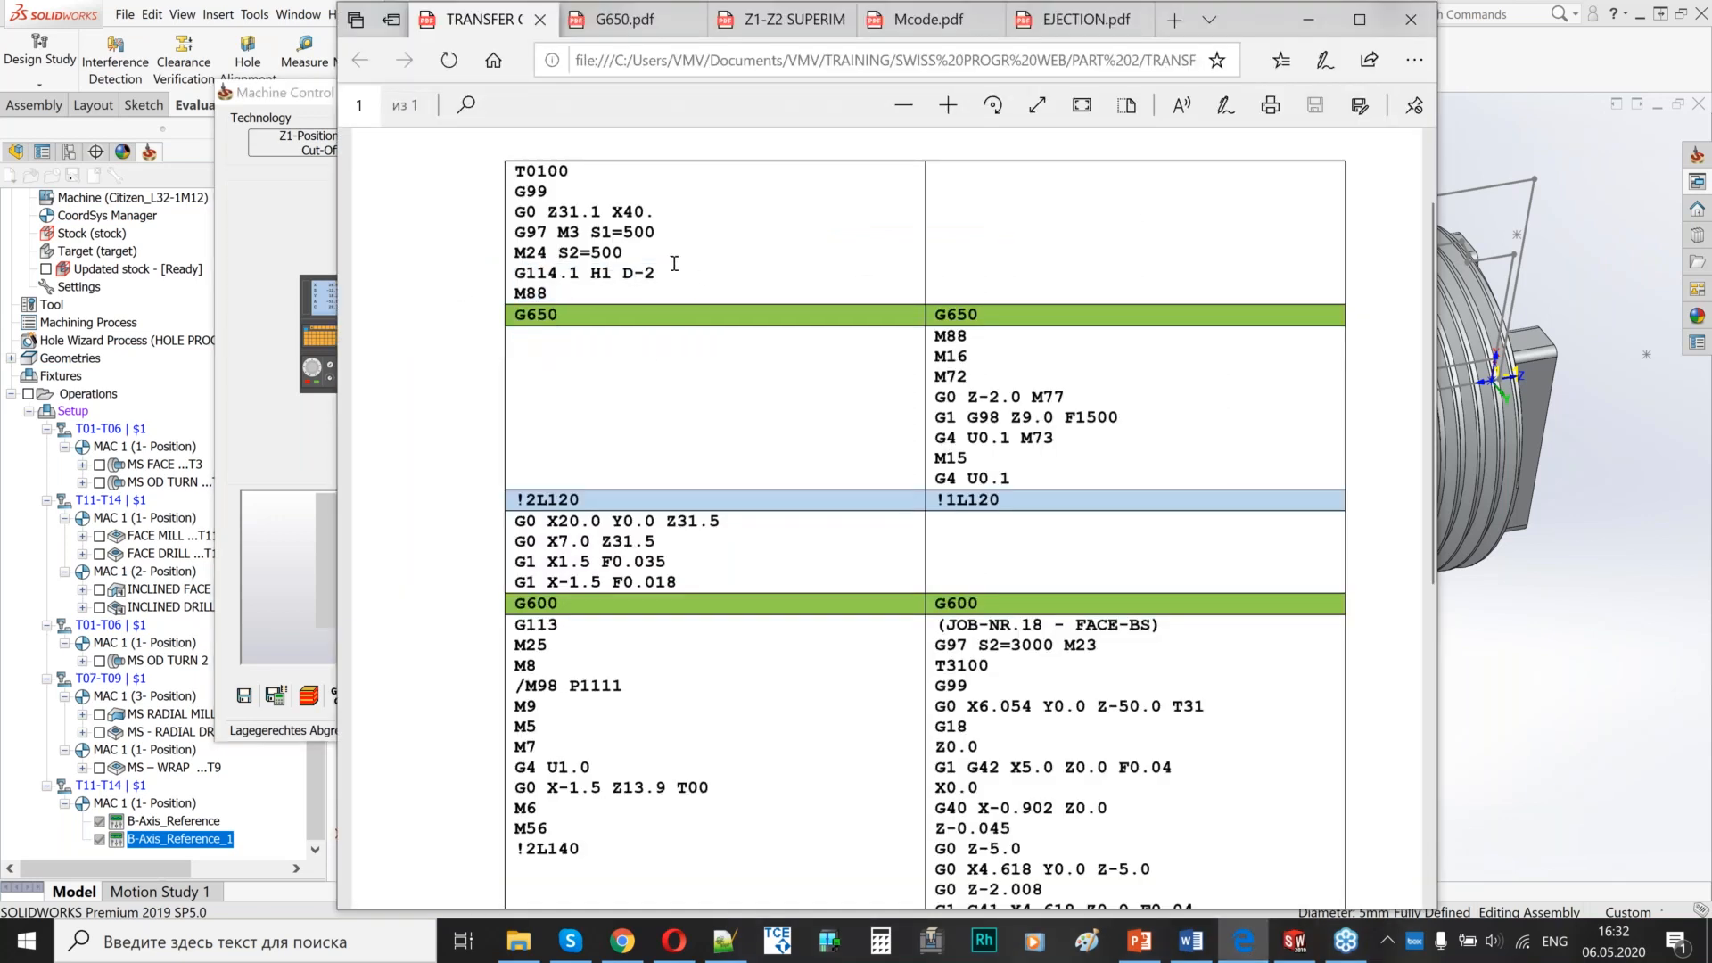
pyautogui.moveTo(662, 273); pyautogui.dragTo(518, 267)
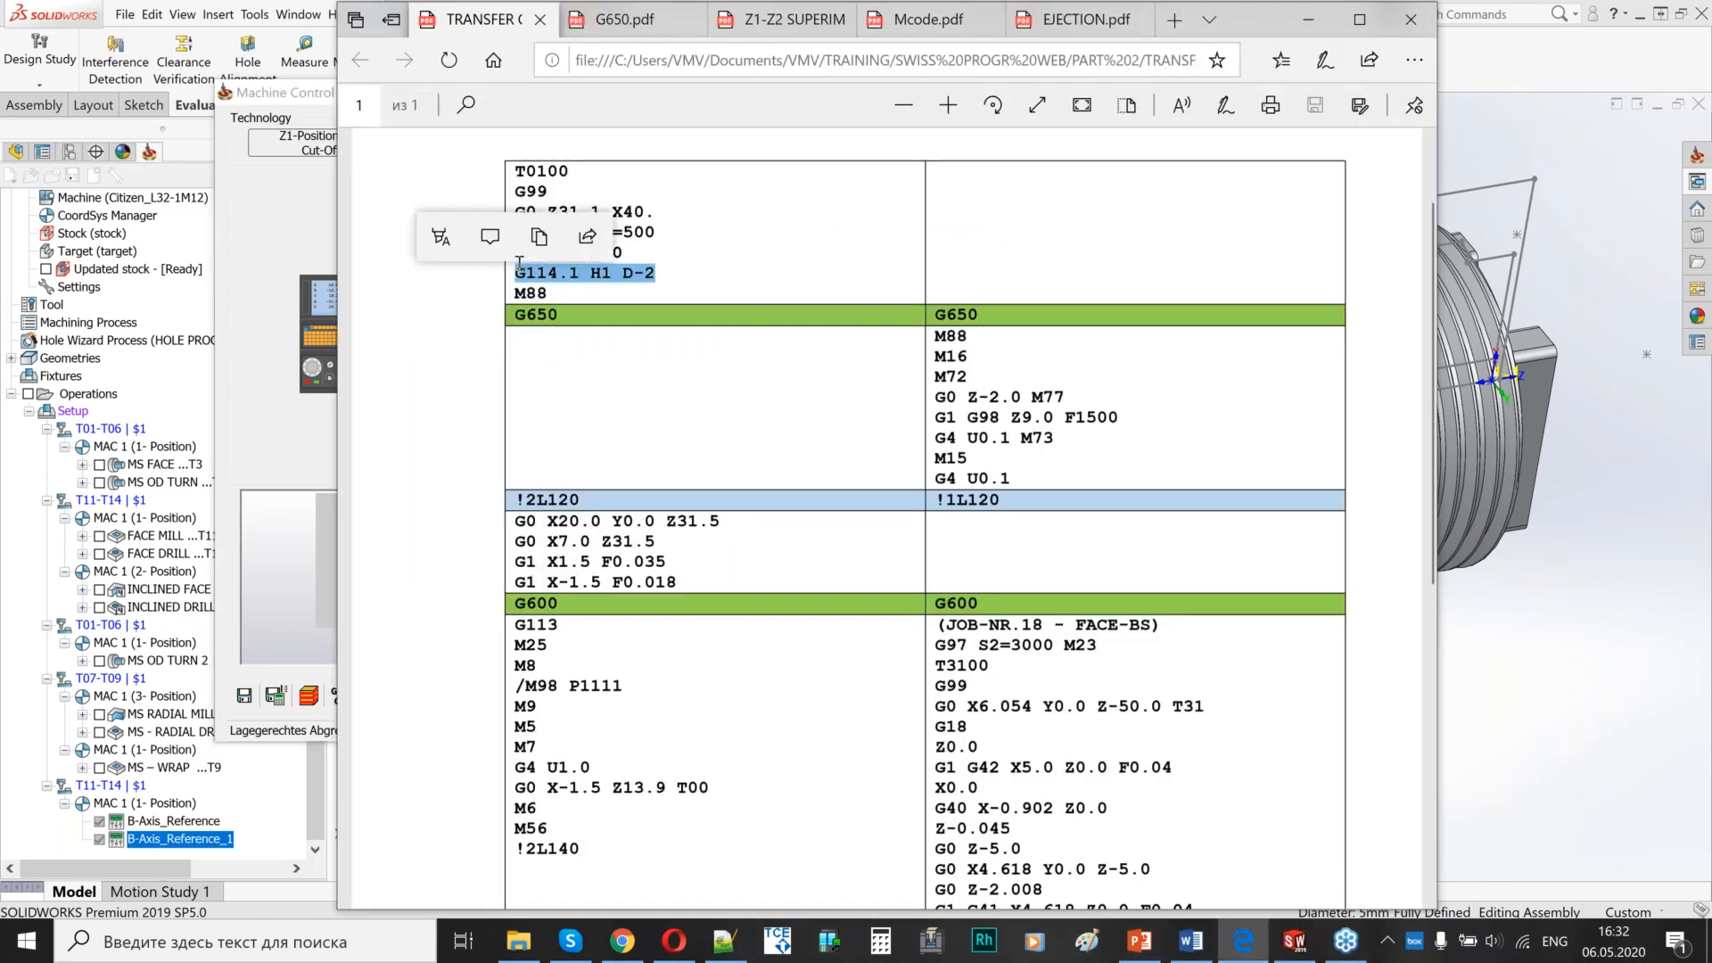
# - Return to the cut-off positioning cycle and review its Phase Shift, Z1 - Cut Off Position and X1 - Pre-position parameters
pyautogui.click(708, 276)
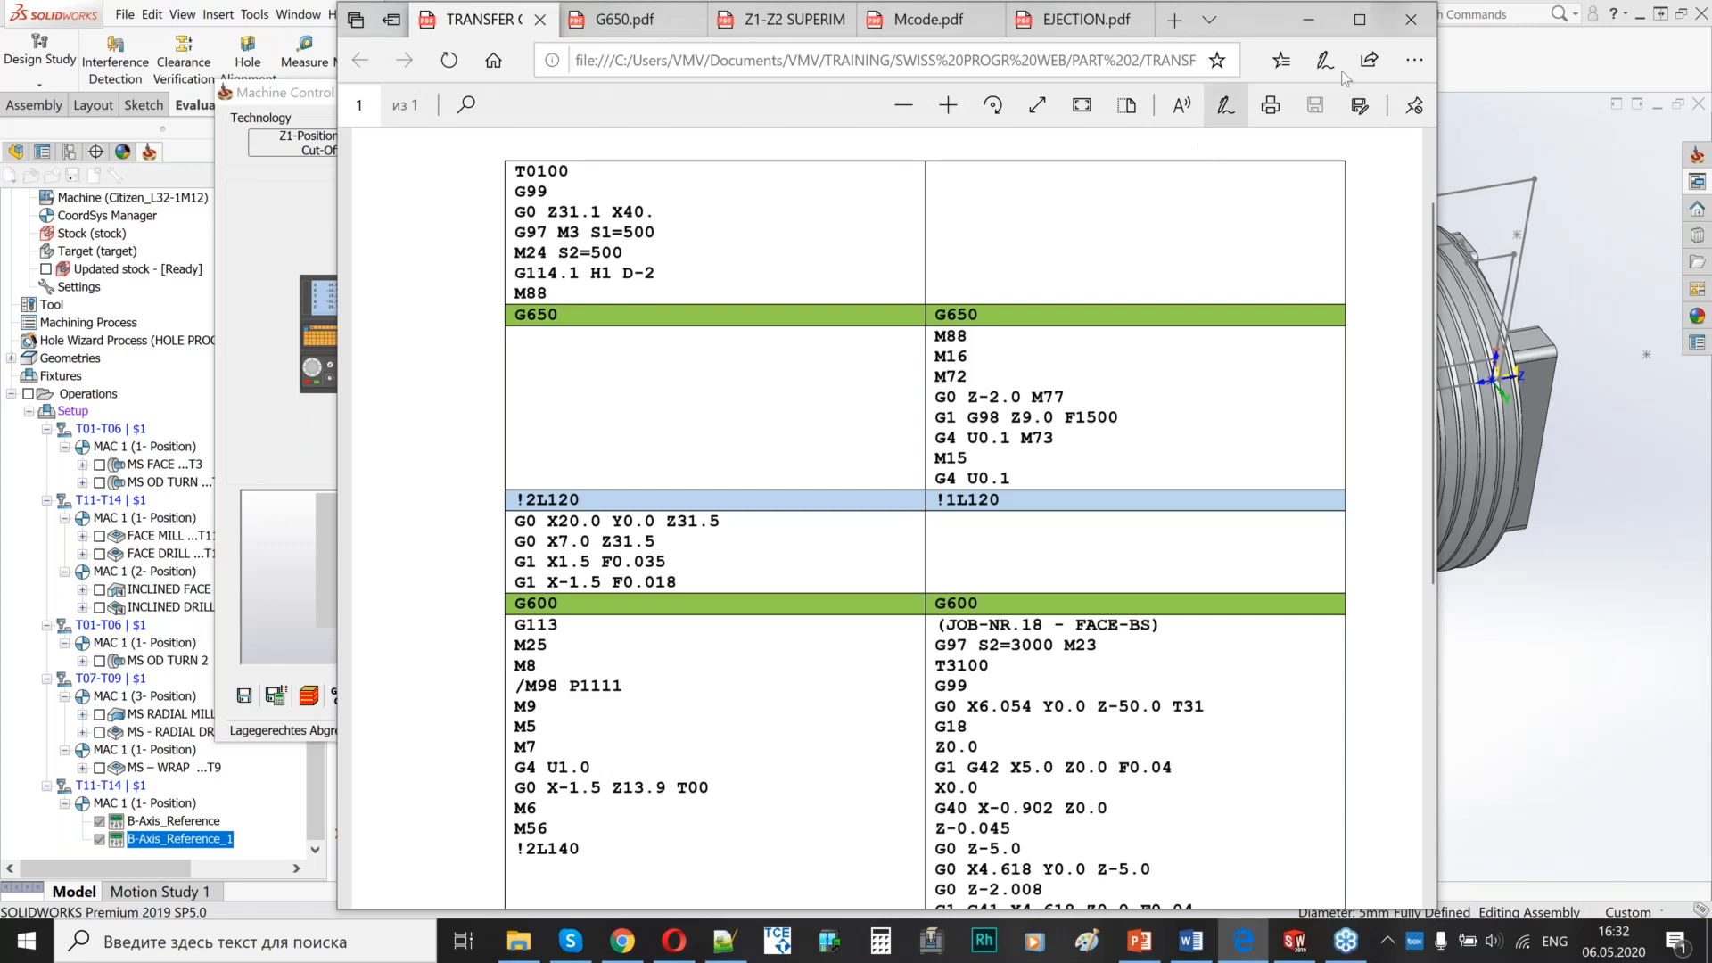
pyautogui.click(1306, 34)
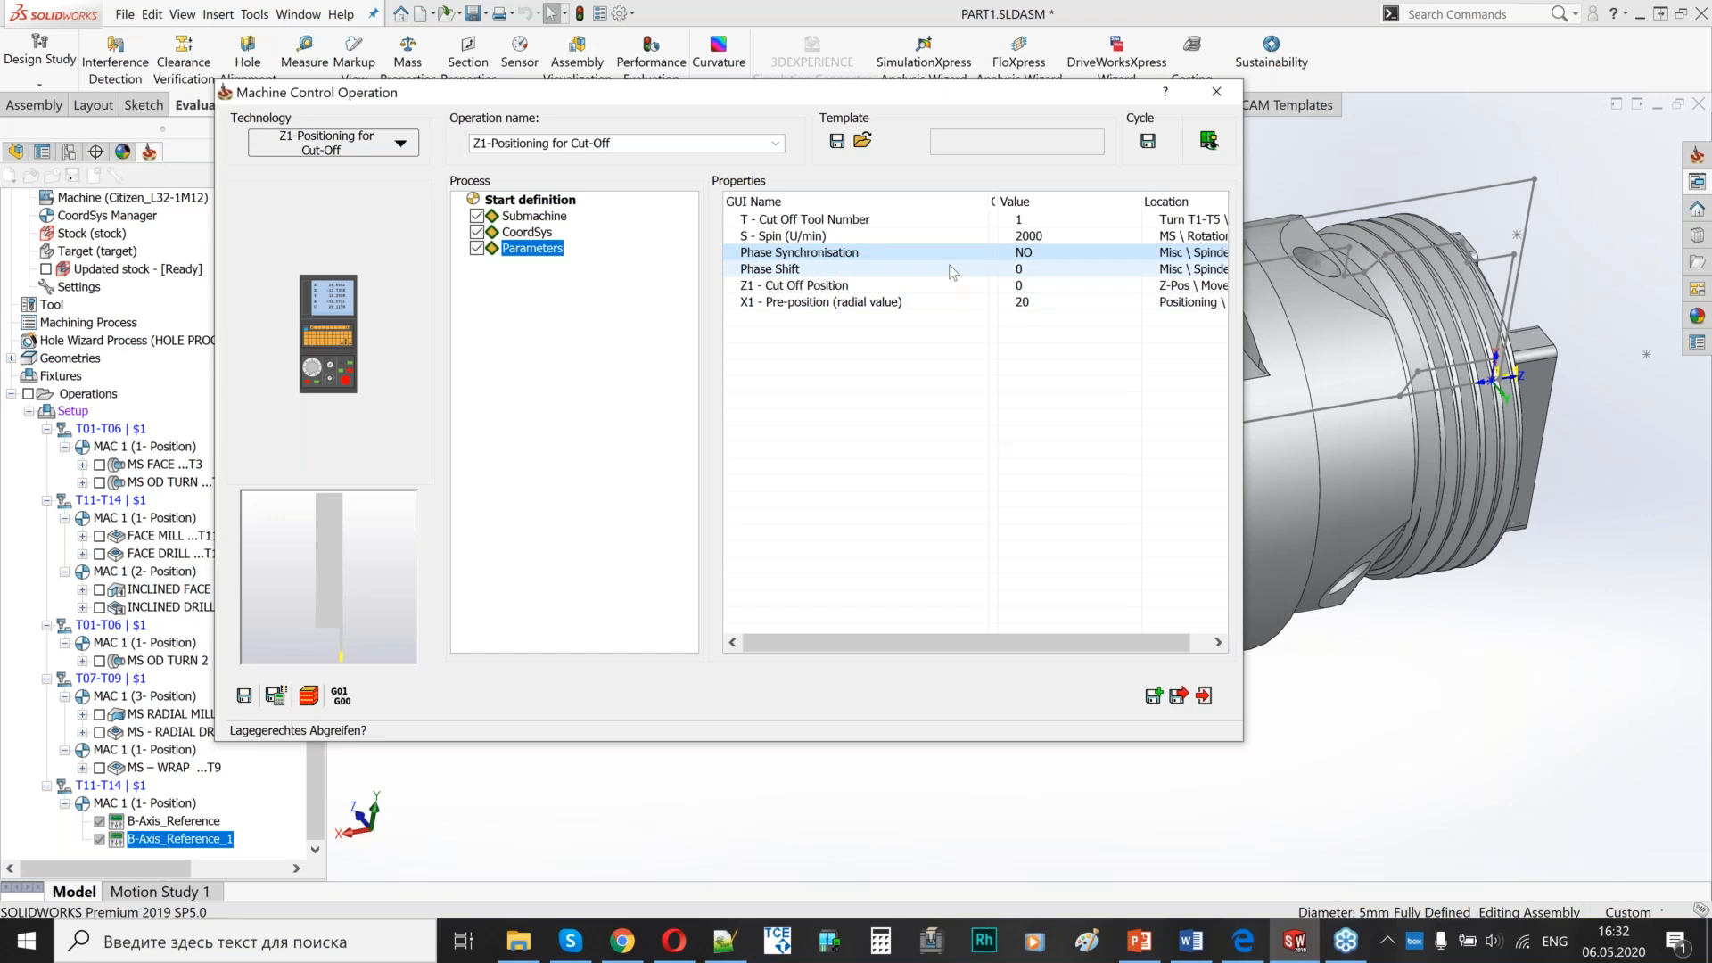
pyautogui.click(1039, 271)
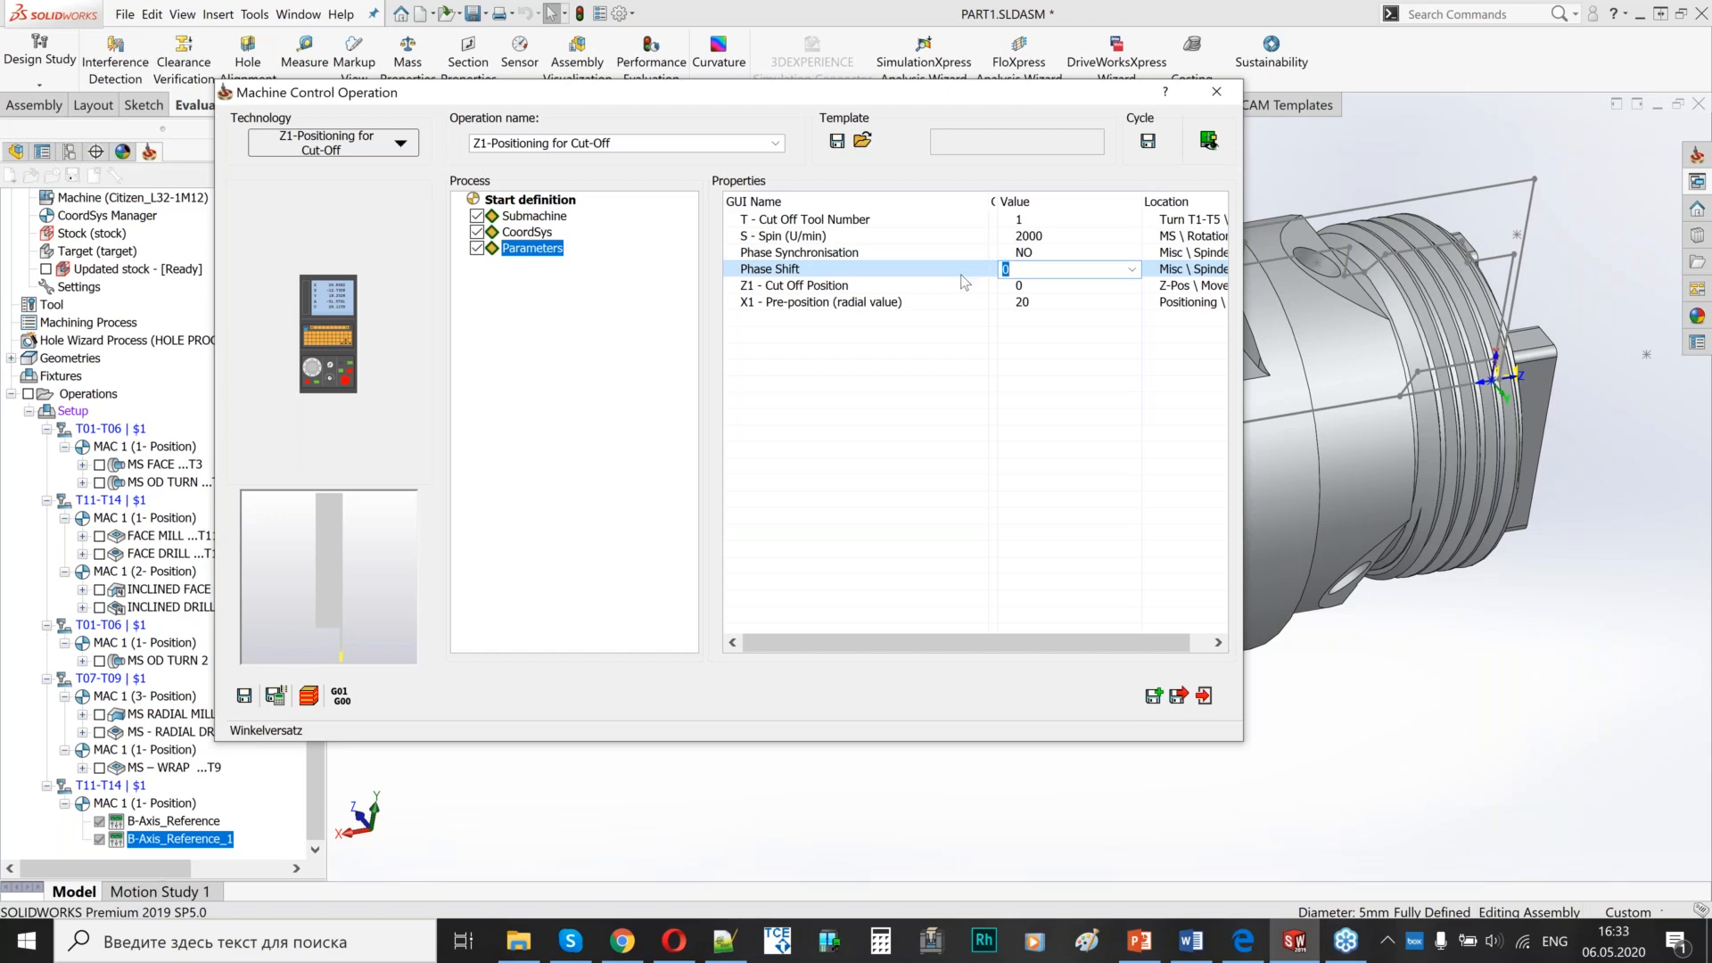
pyautogui.click(952, 301)
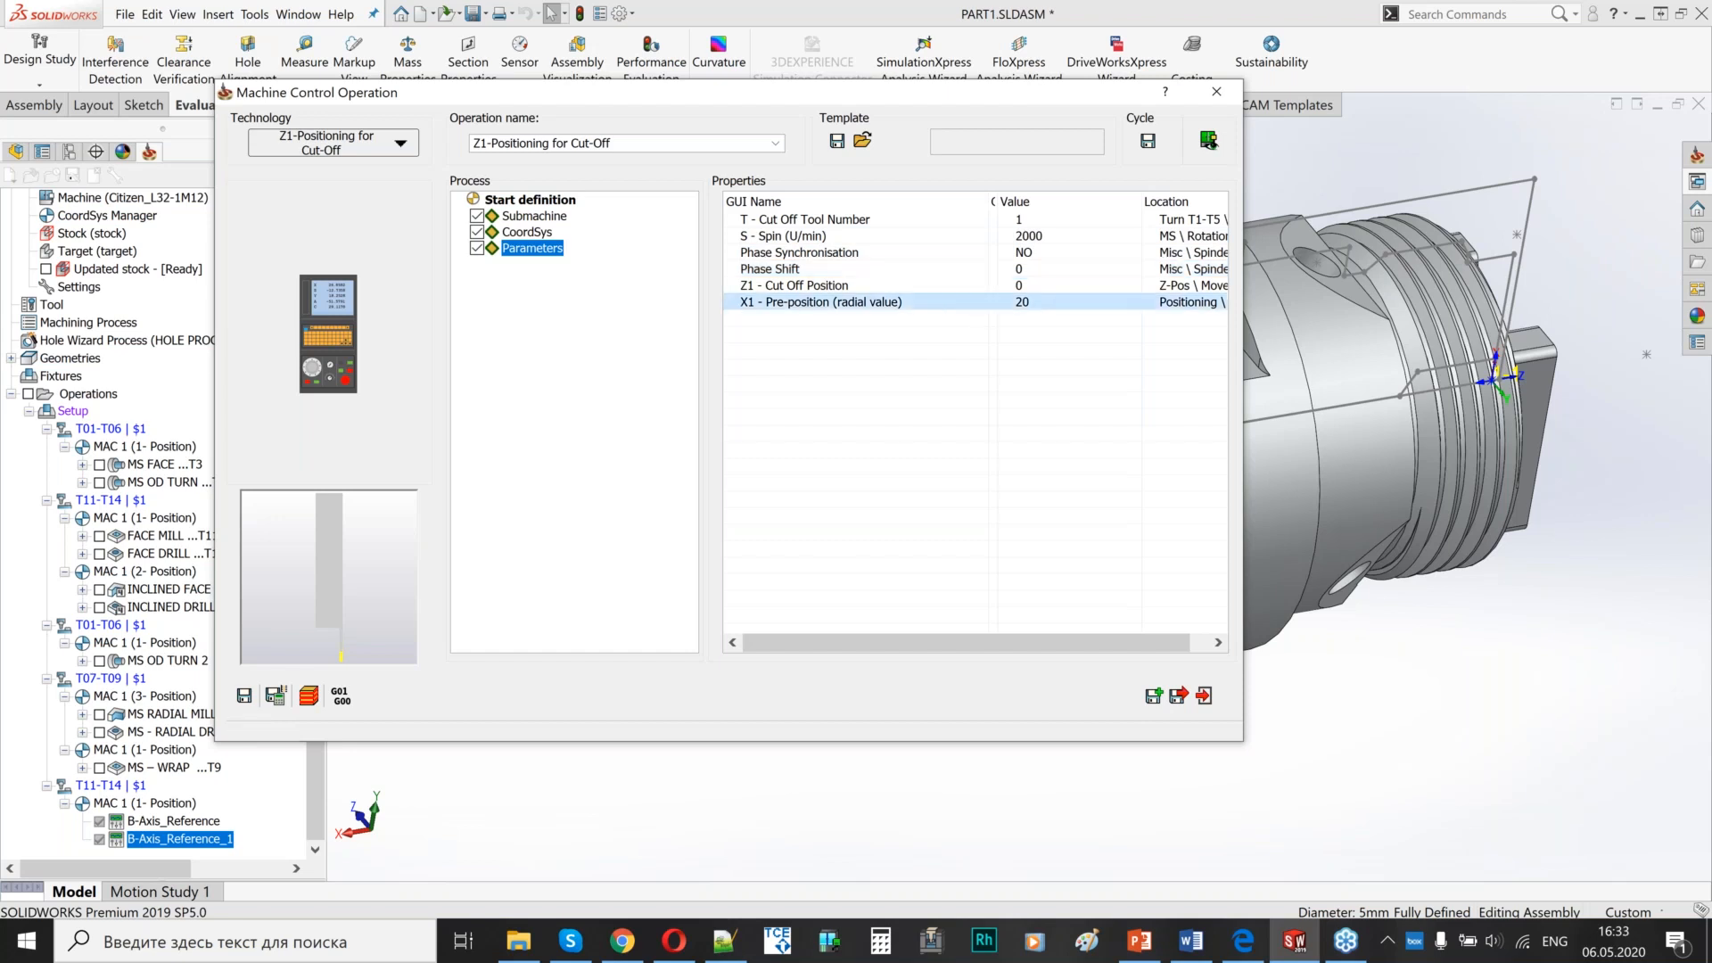
pyautogui.click(1025, 287)
pyautogui.click(1028, 287)
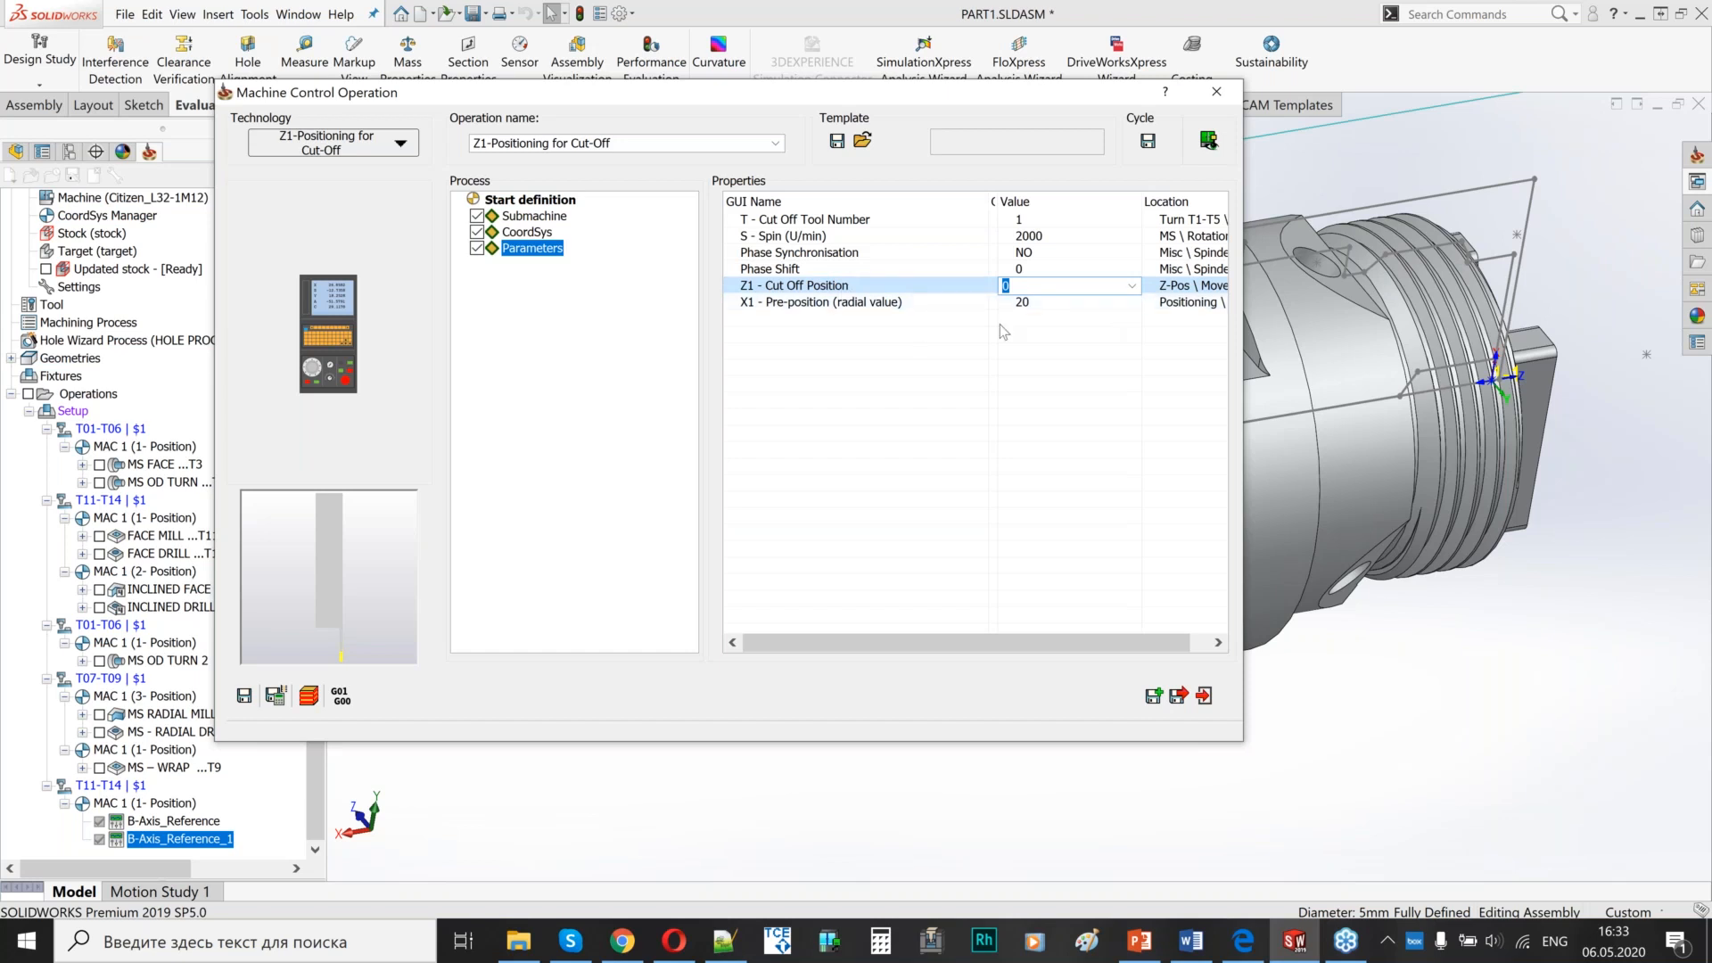
pyautogui.click(932, 224)
# - Set the Z1 - Cut Off Position to -46, starting from a point picked on the part's cut-off end
pyautogui.moveTo(906, 93); pyautogui.dragTo(705, 25)
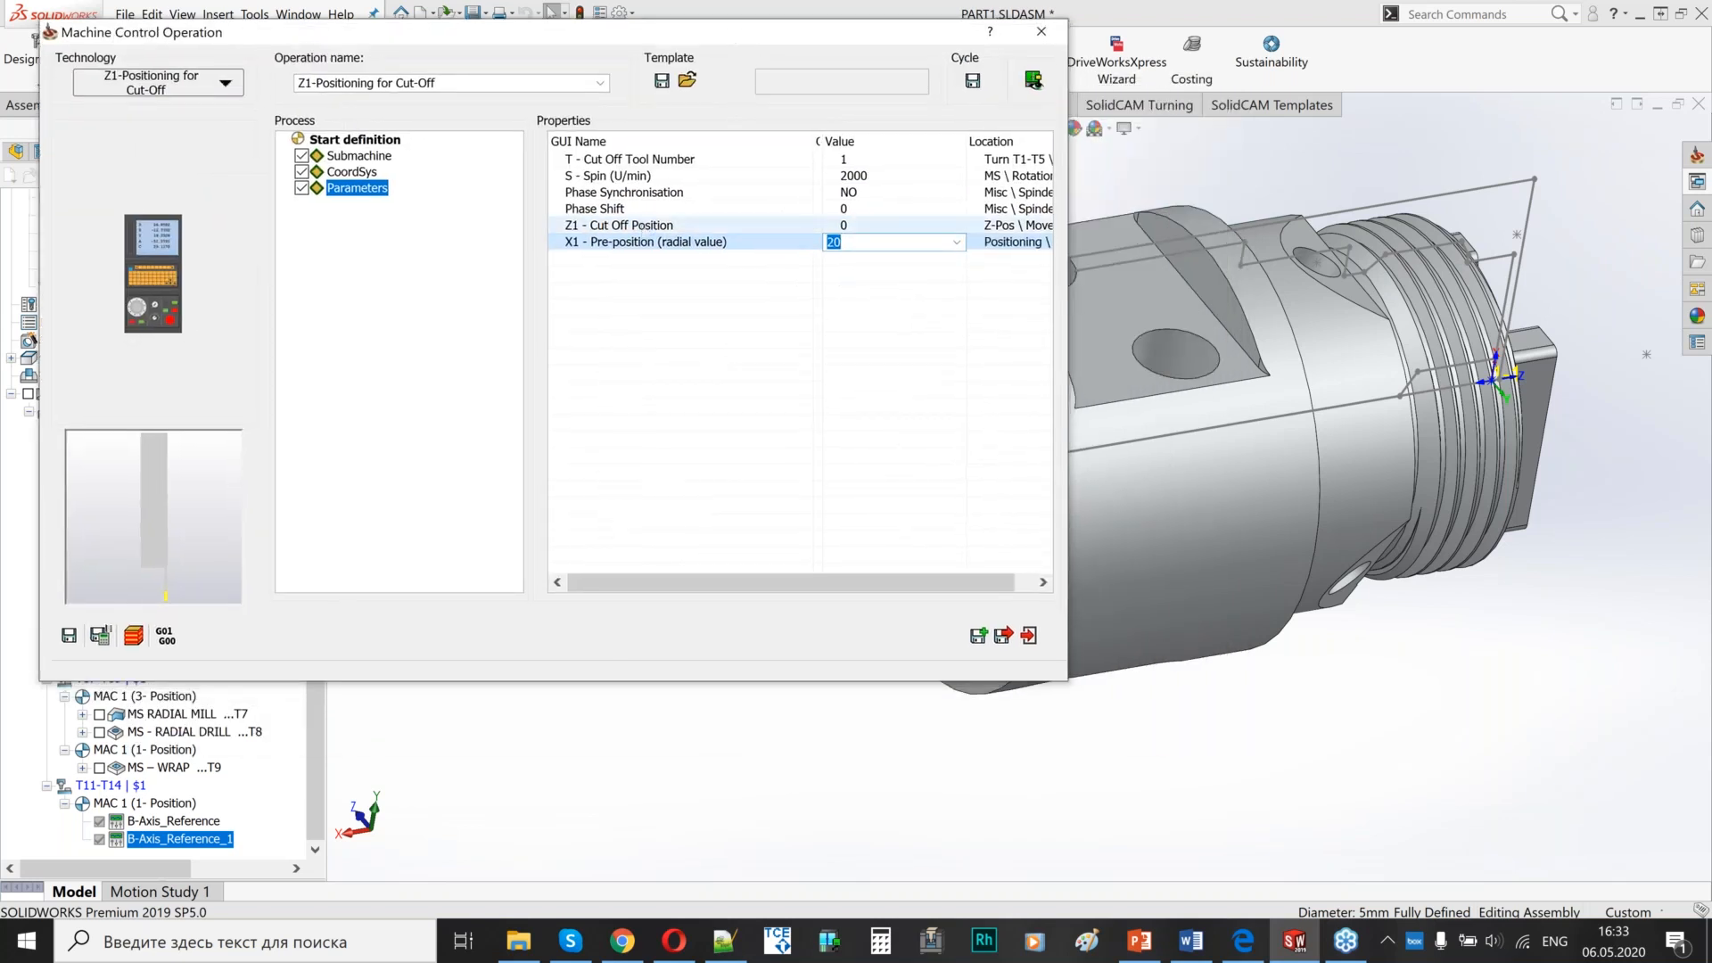
pyautogui.rightClick(855, 231)
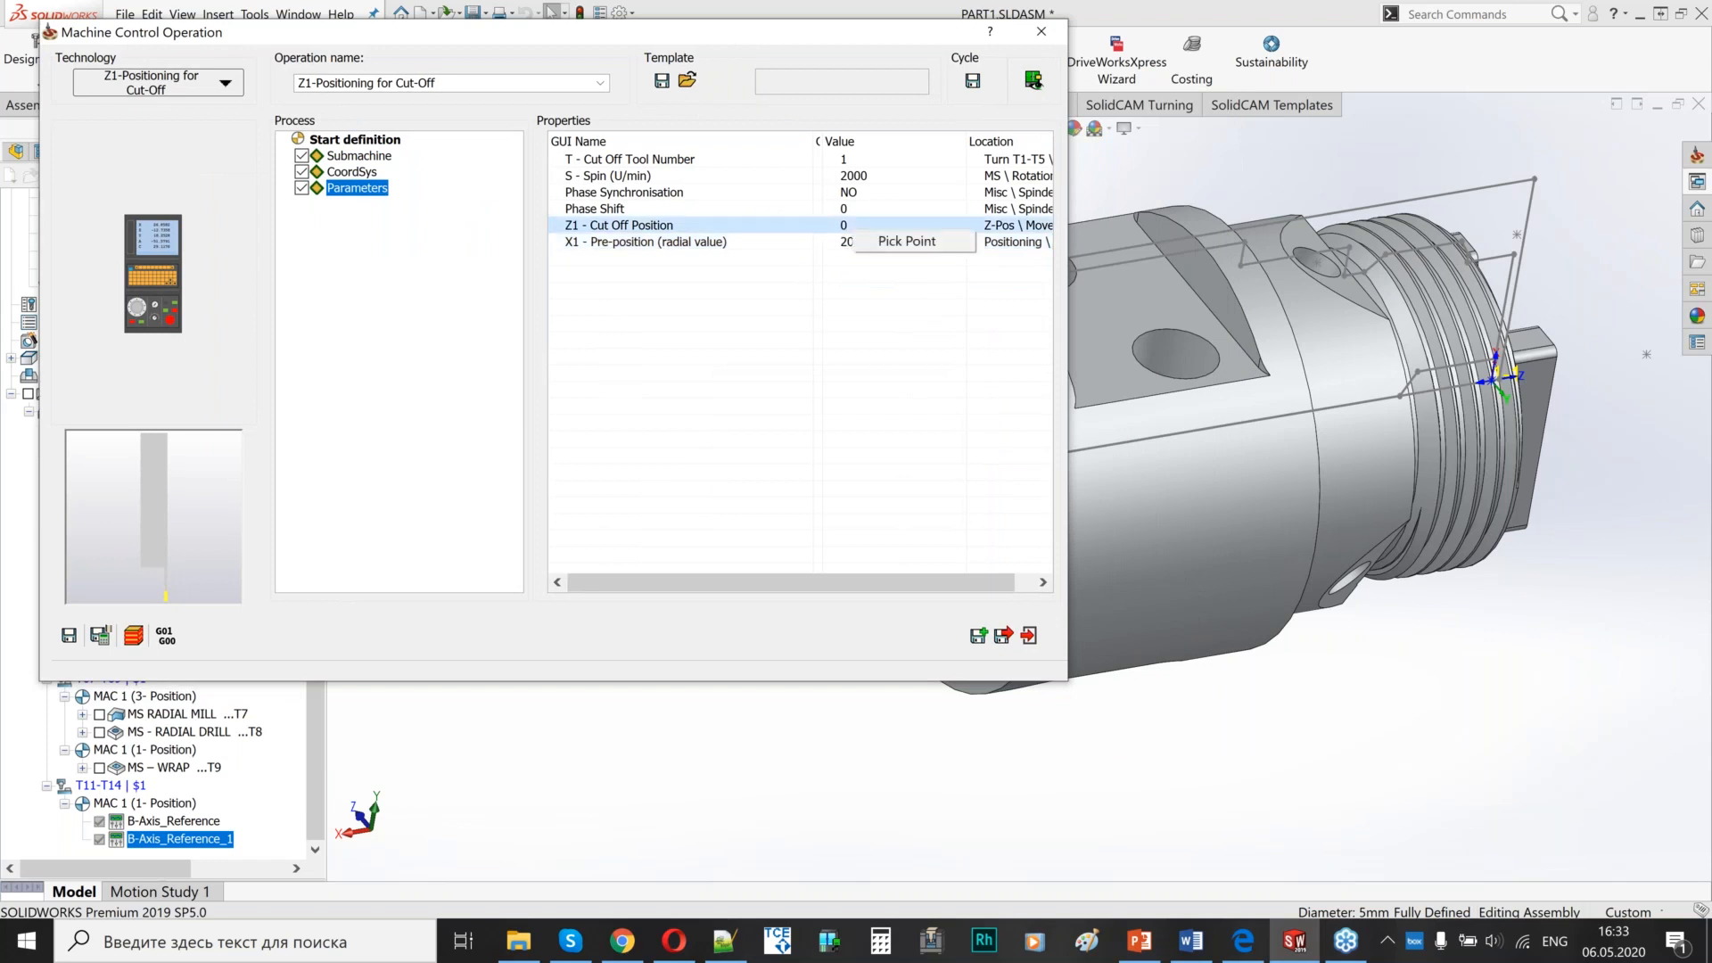
pyautogui.rightClick(875, 225)
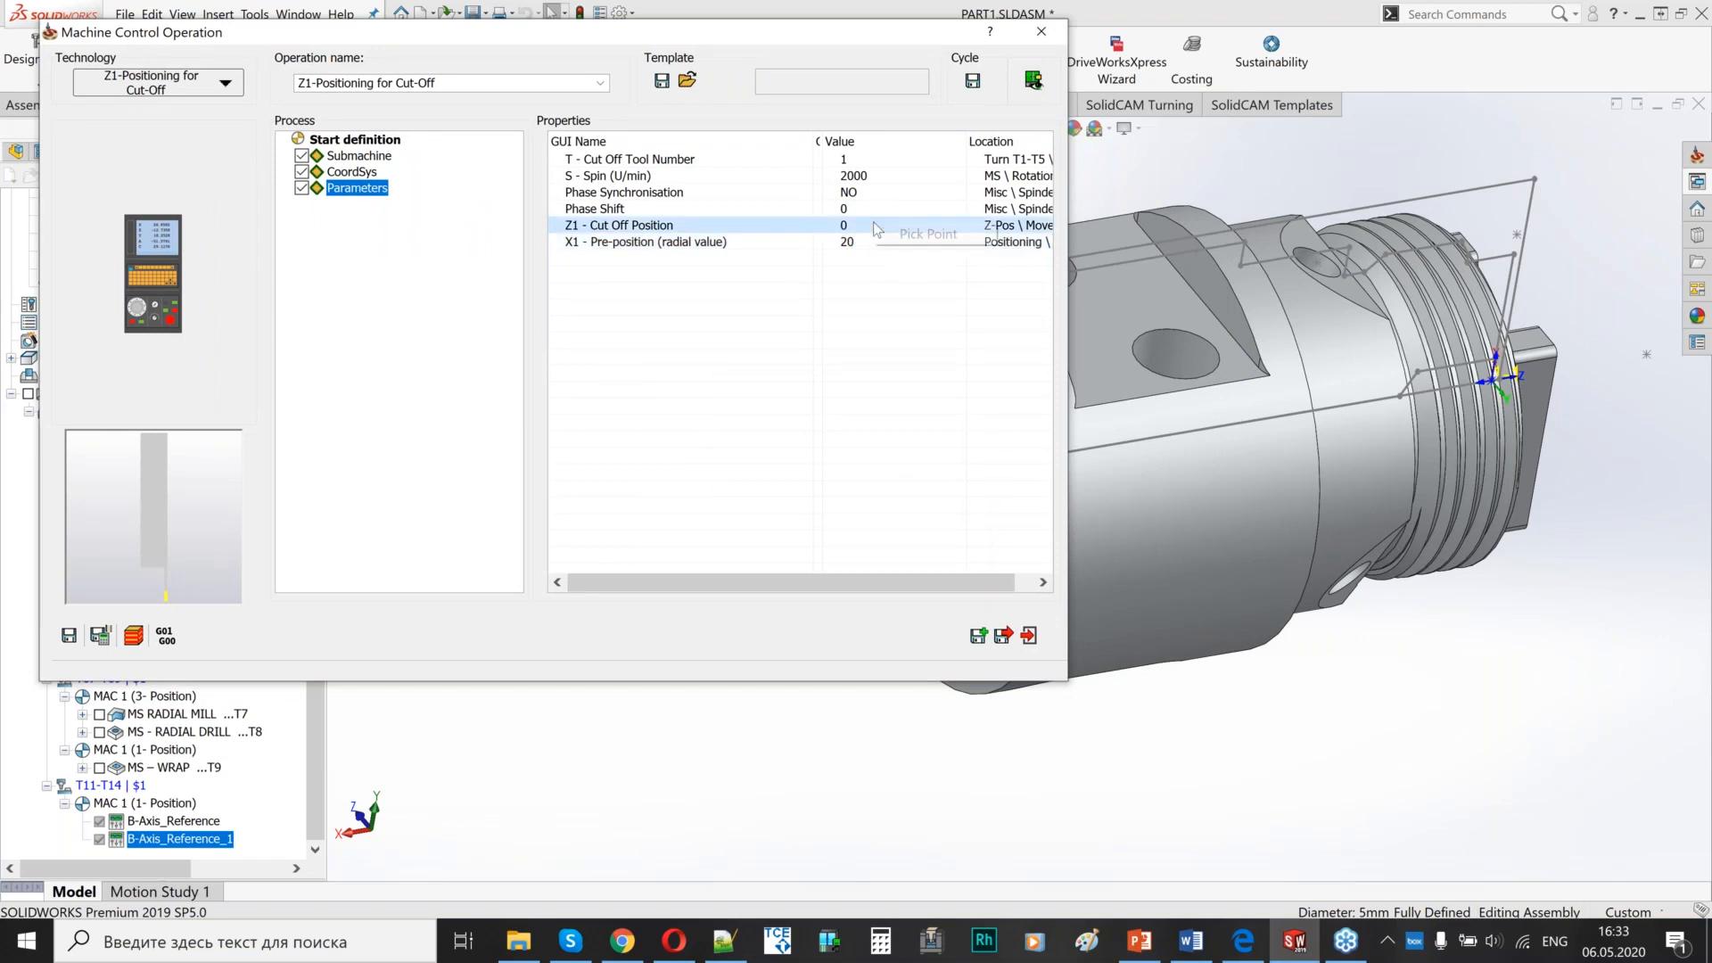
pyautogui.click(918, 234)
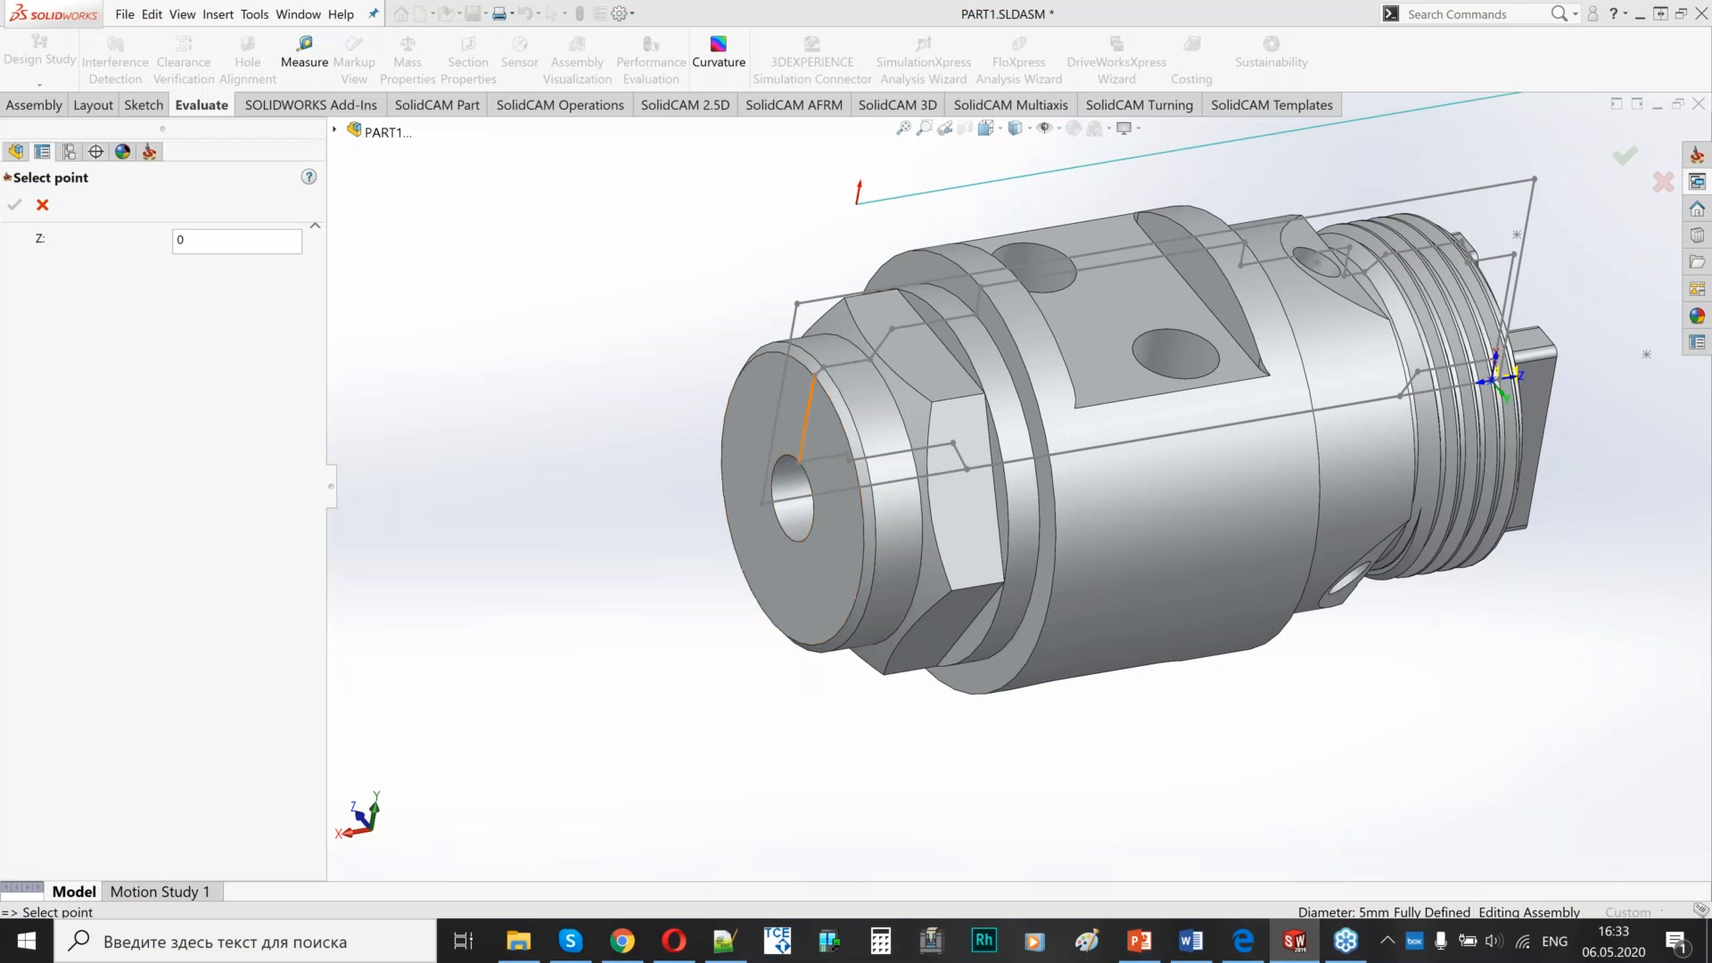
pyautogui.click(810, 405)
pyautogui.write('-45')
pyautogui.moveTo(1025, 446); pyautogui.dragTo(1053, 392, button='middle')
pyautogui.scroll(-3, 774, 419)
pyautogui.moveTo(212, 239); pyautogui.dragTo(167, 252)
pyautogui.click(14, 204)
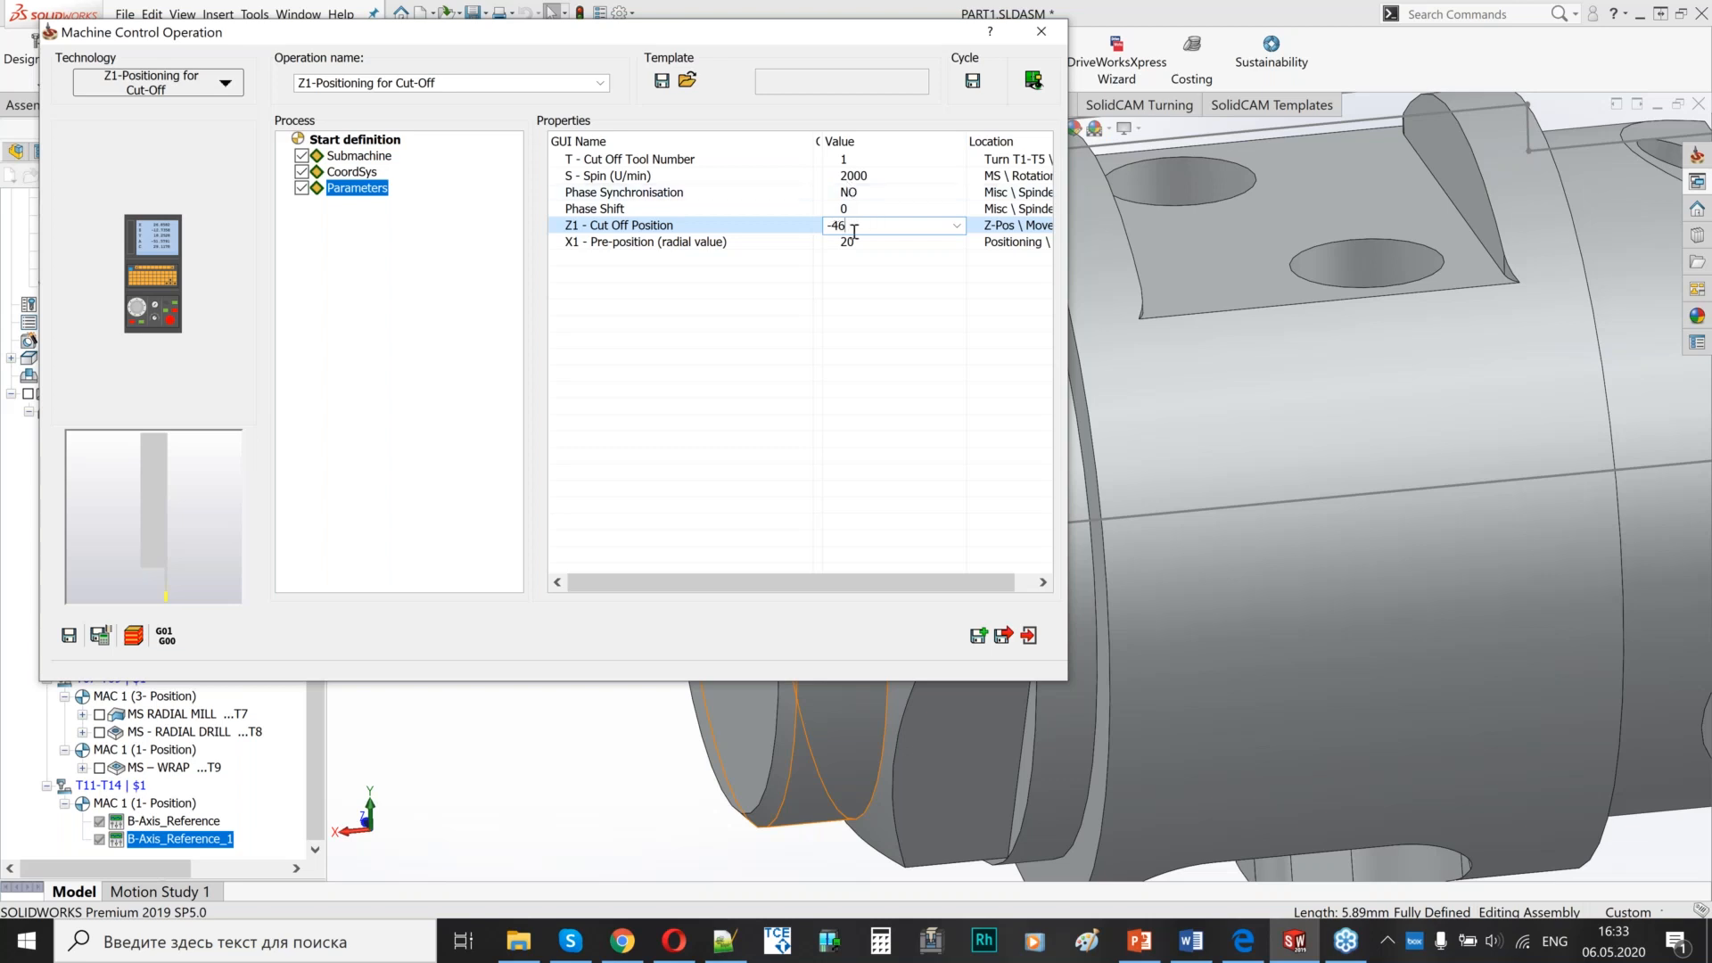
pyautogui.click(757, 238)
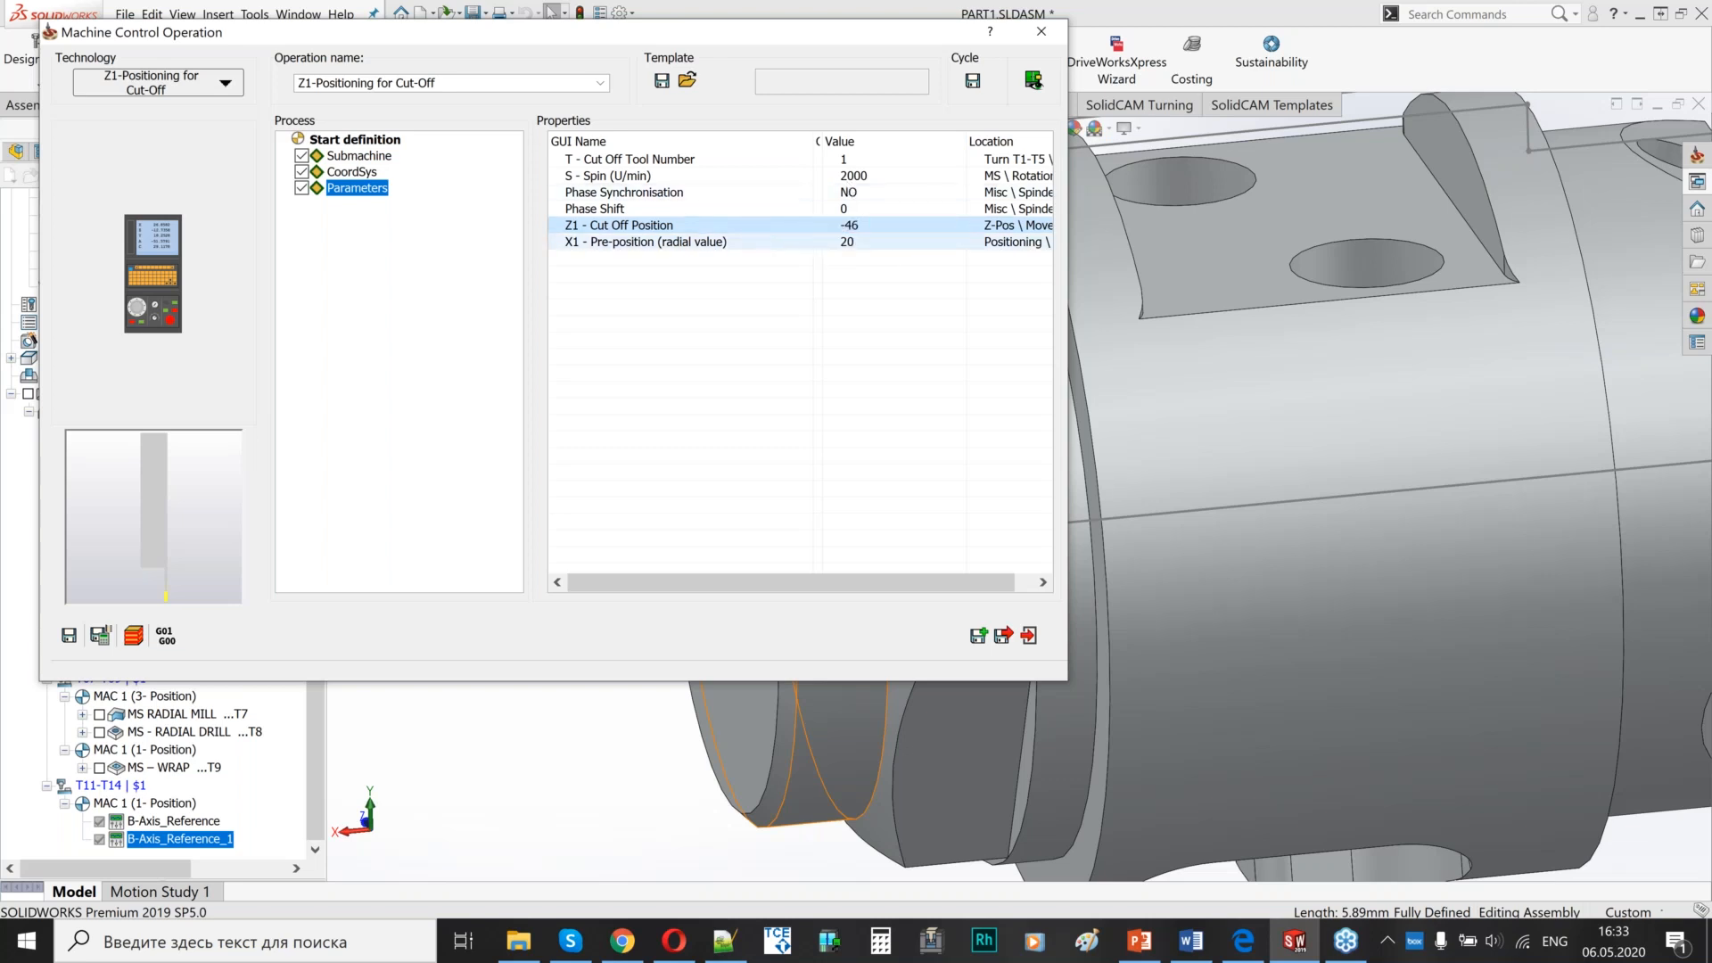
# - Preview the Z1 cut-off position on the machine and jog the X1 axis to check the cut-off tool's position against the part
pyautogui.click(1032, 81)
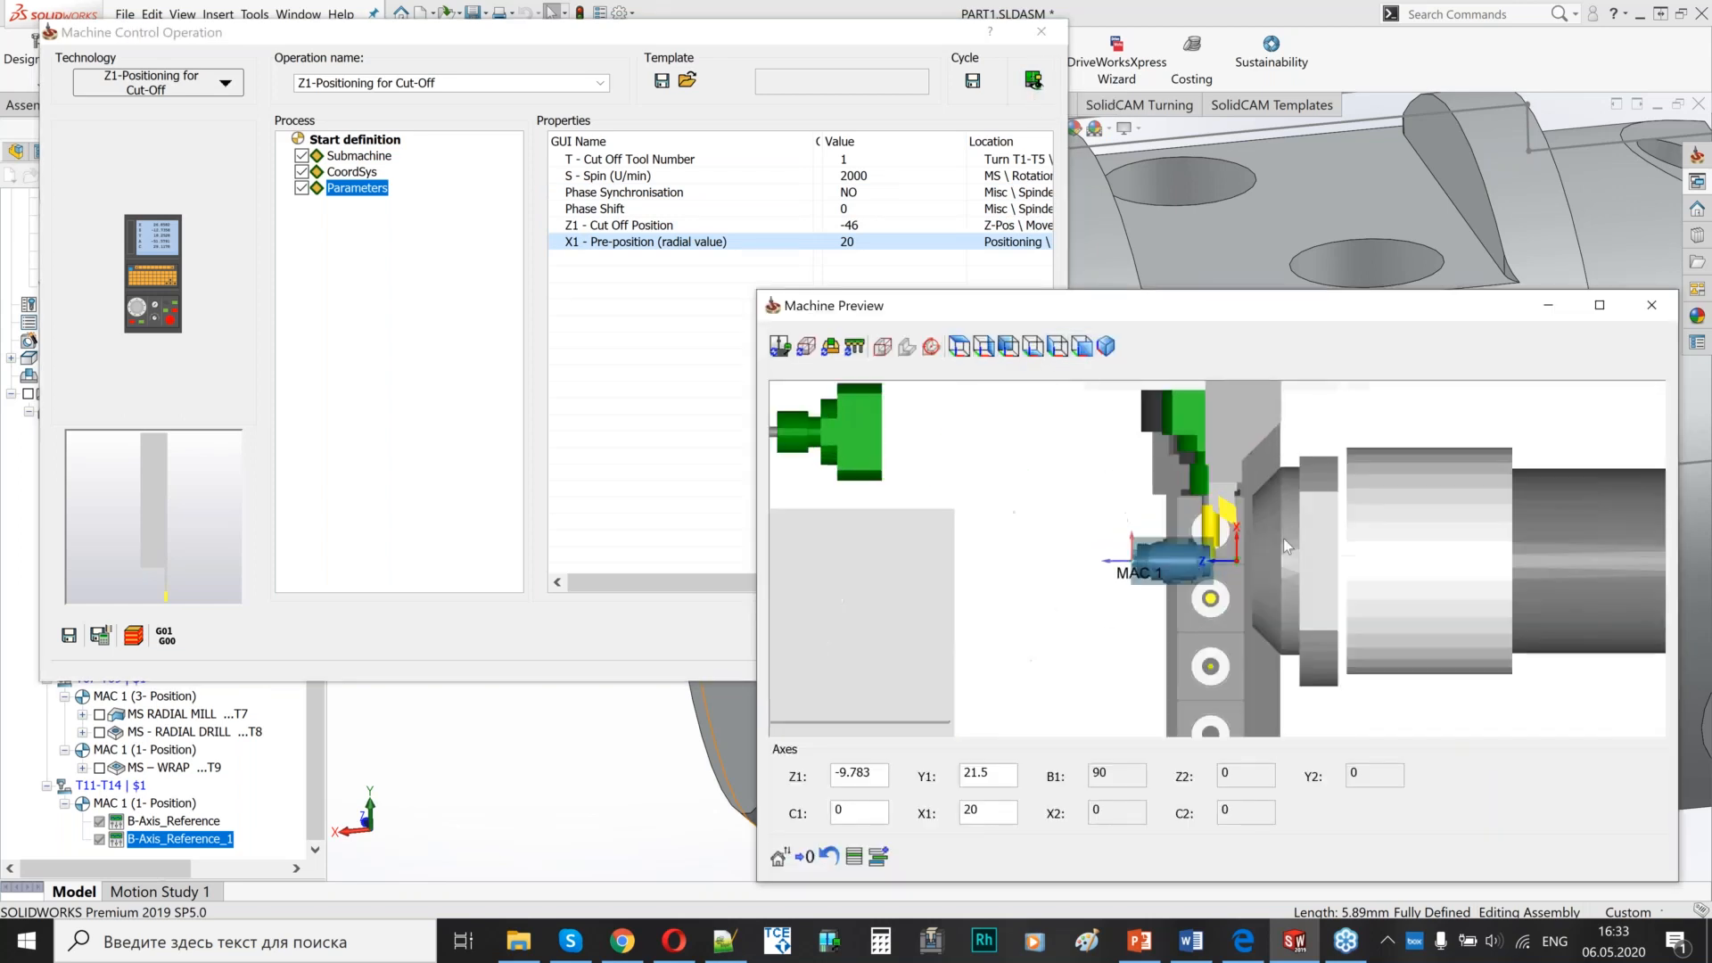
pyautogui.click(746, 225)
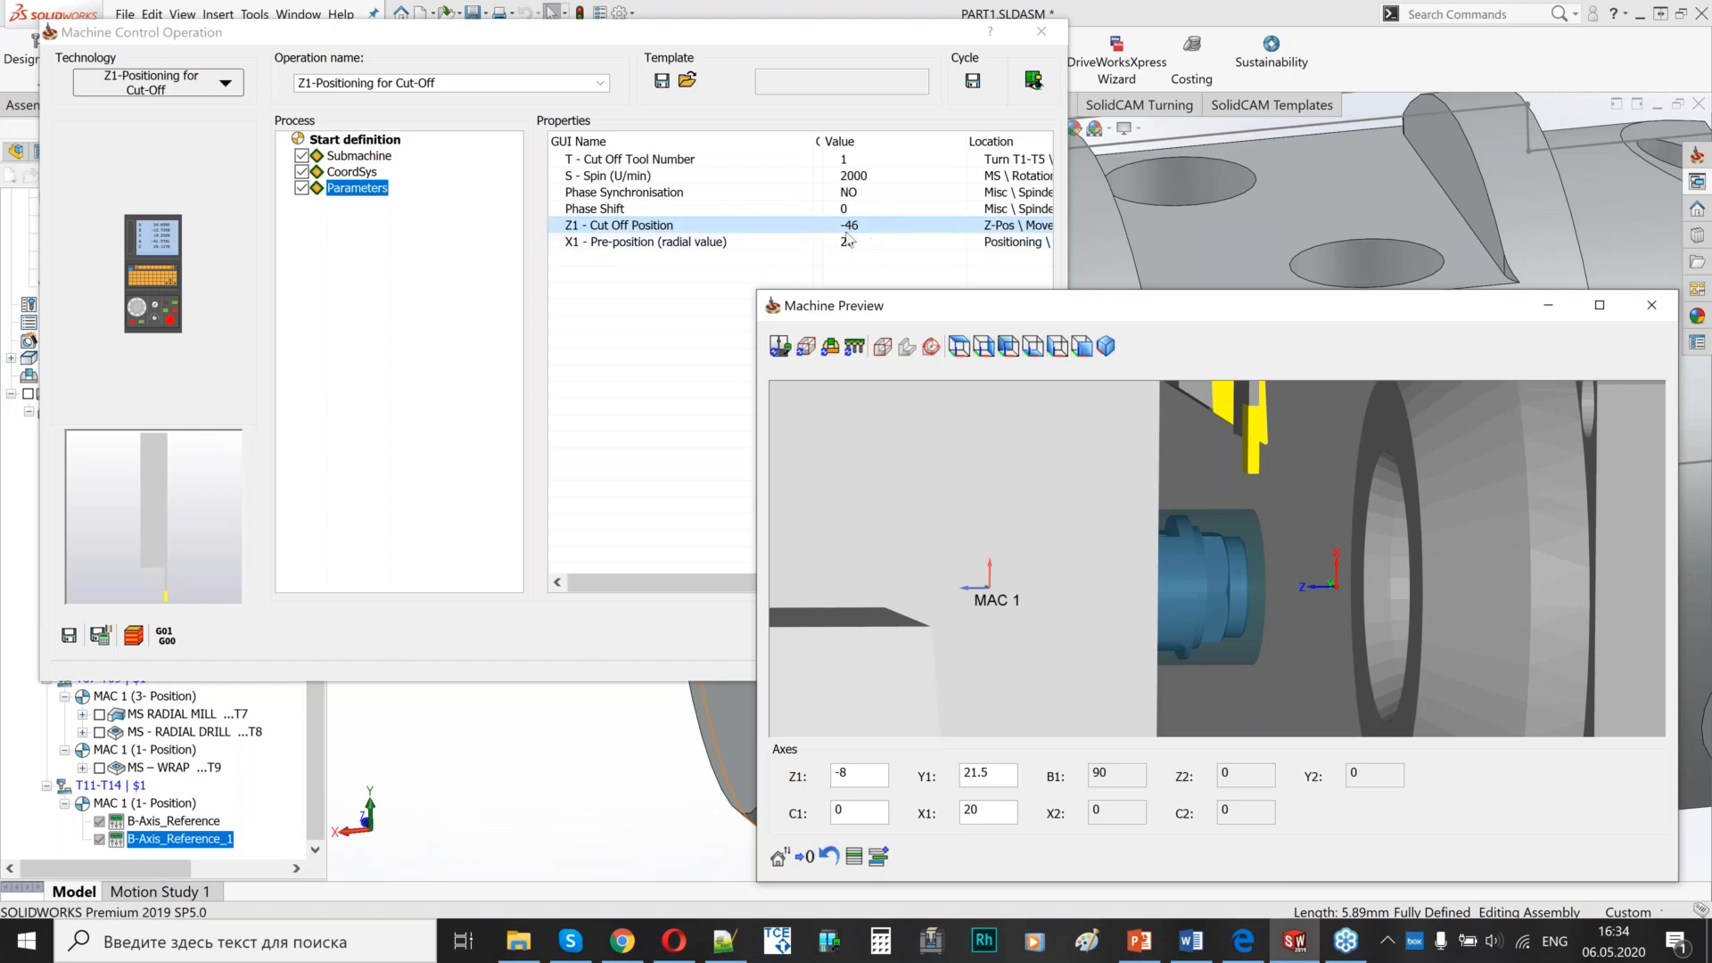
pyautogui.doubleClick(988, 811)
pyautogui.write('14')
pyautogui.press('Return')
pyautogui.scroll(-5, 990, 819)
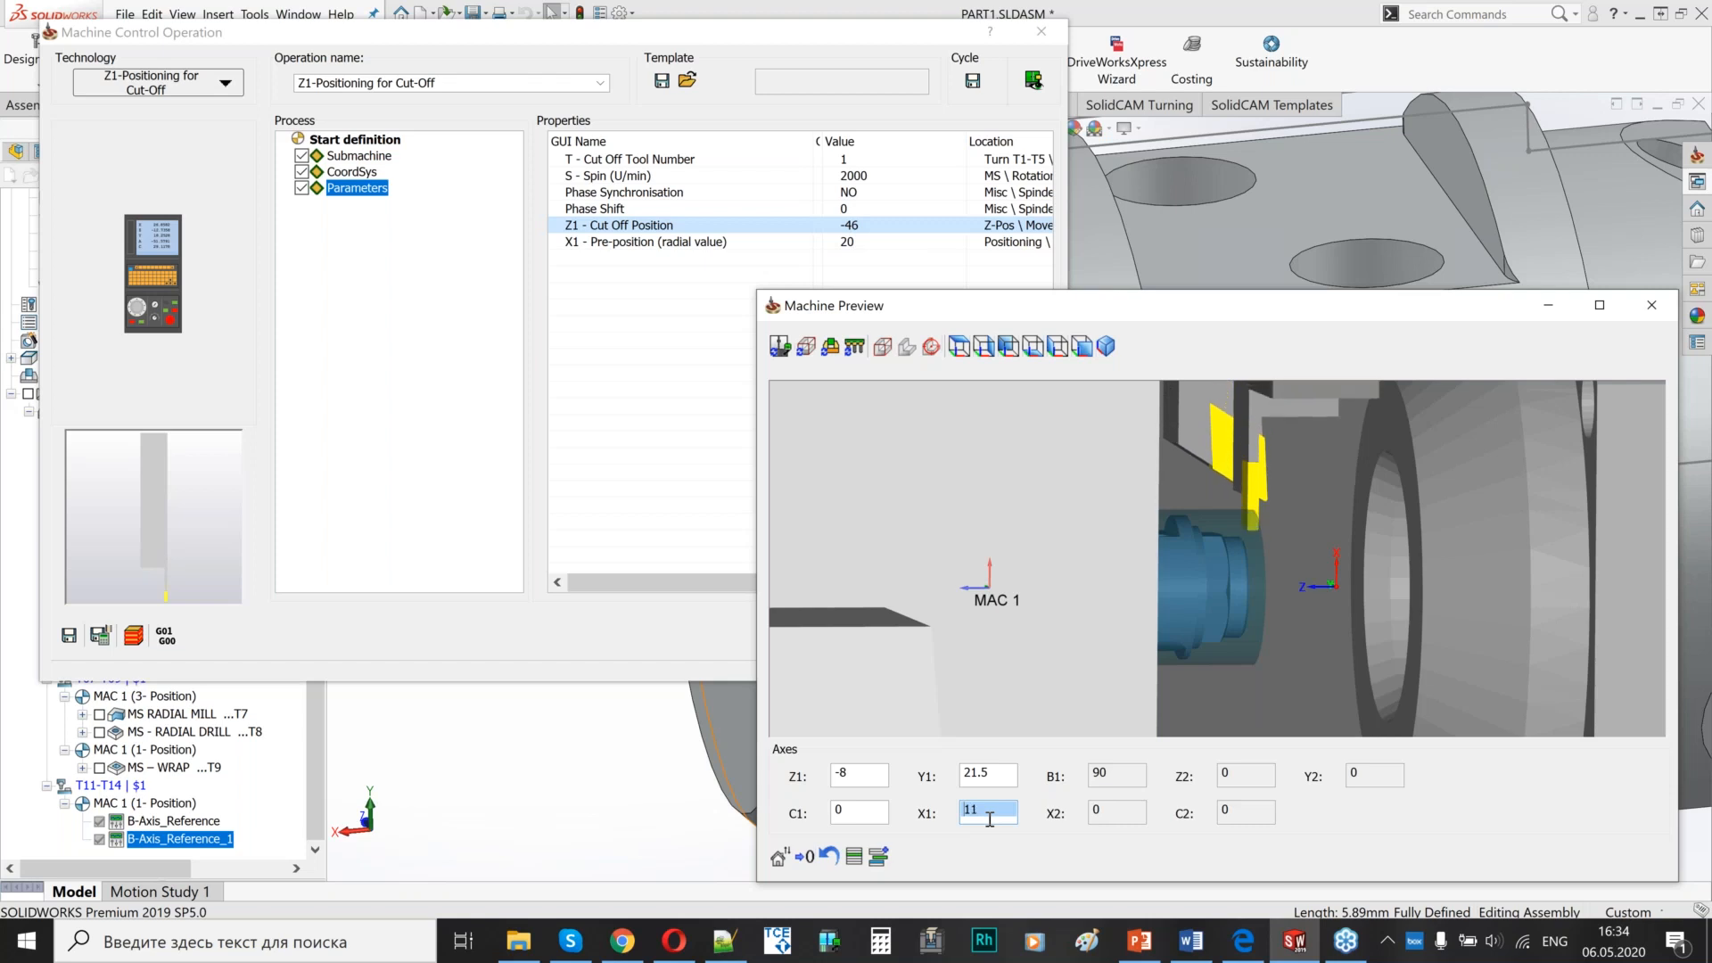
pyautogui.scroll(5, 989, 819)
pyautogui.scroll(-2, 989, 819)
pyautogui.scroll(6, 990, 818)
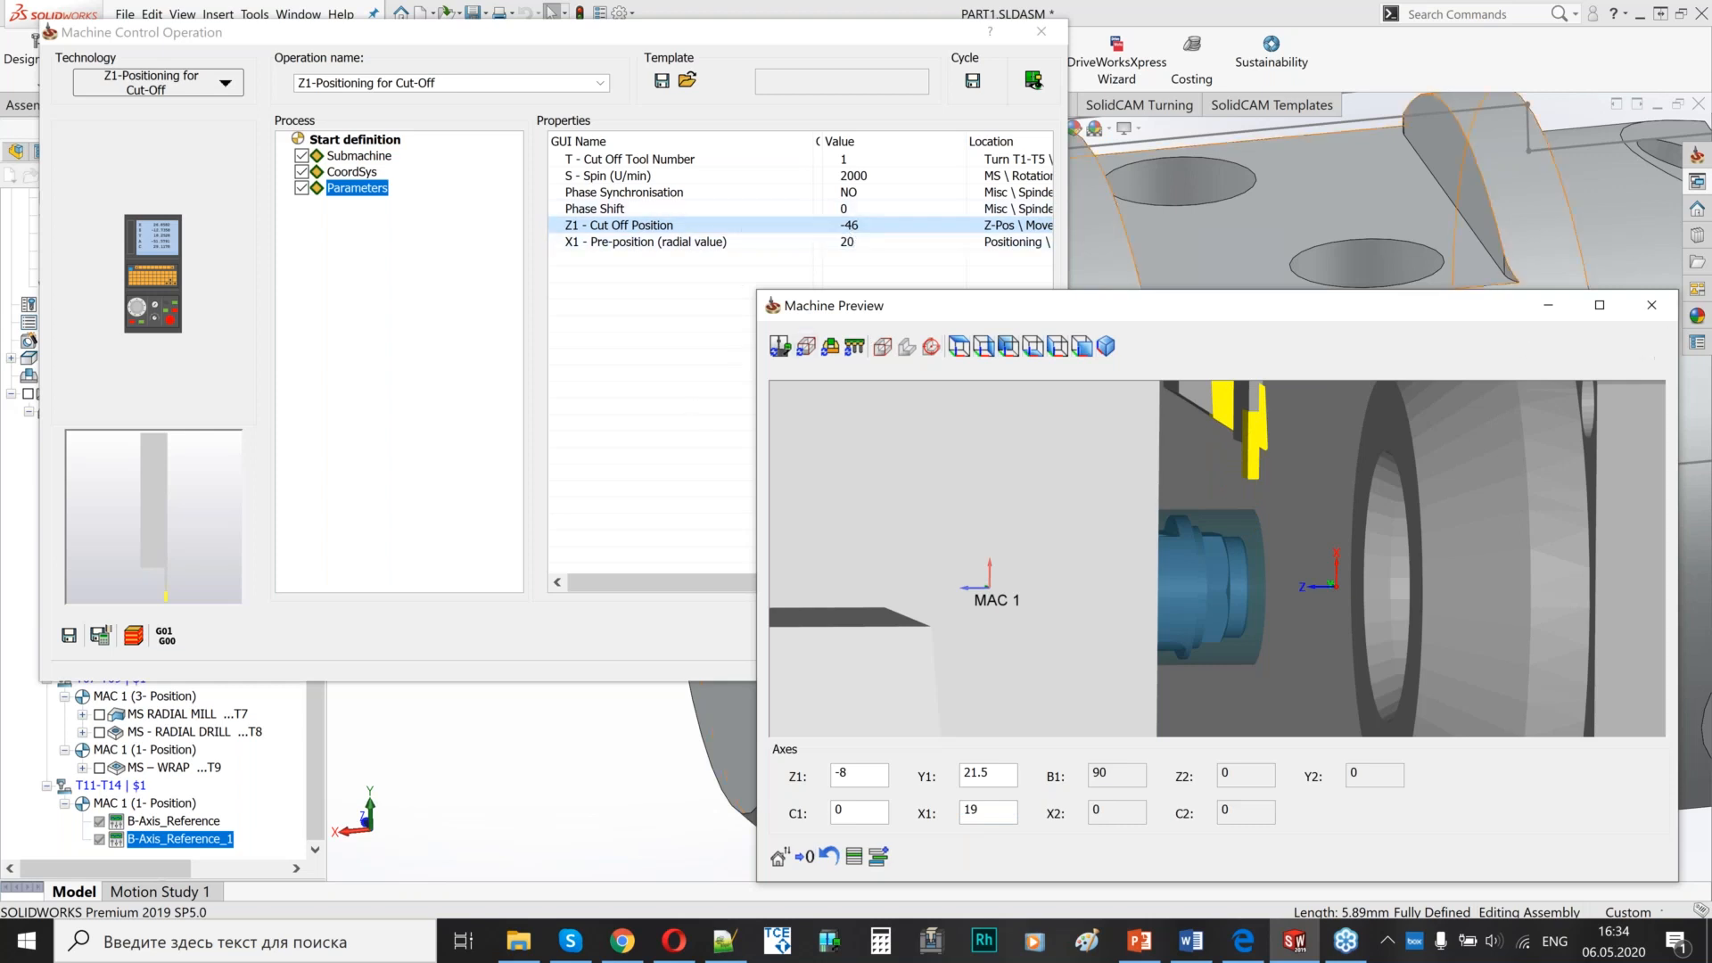
pyautogui.click(1652, 305)
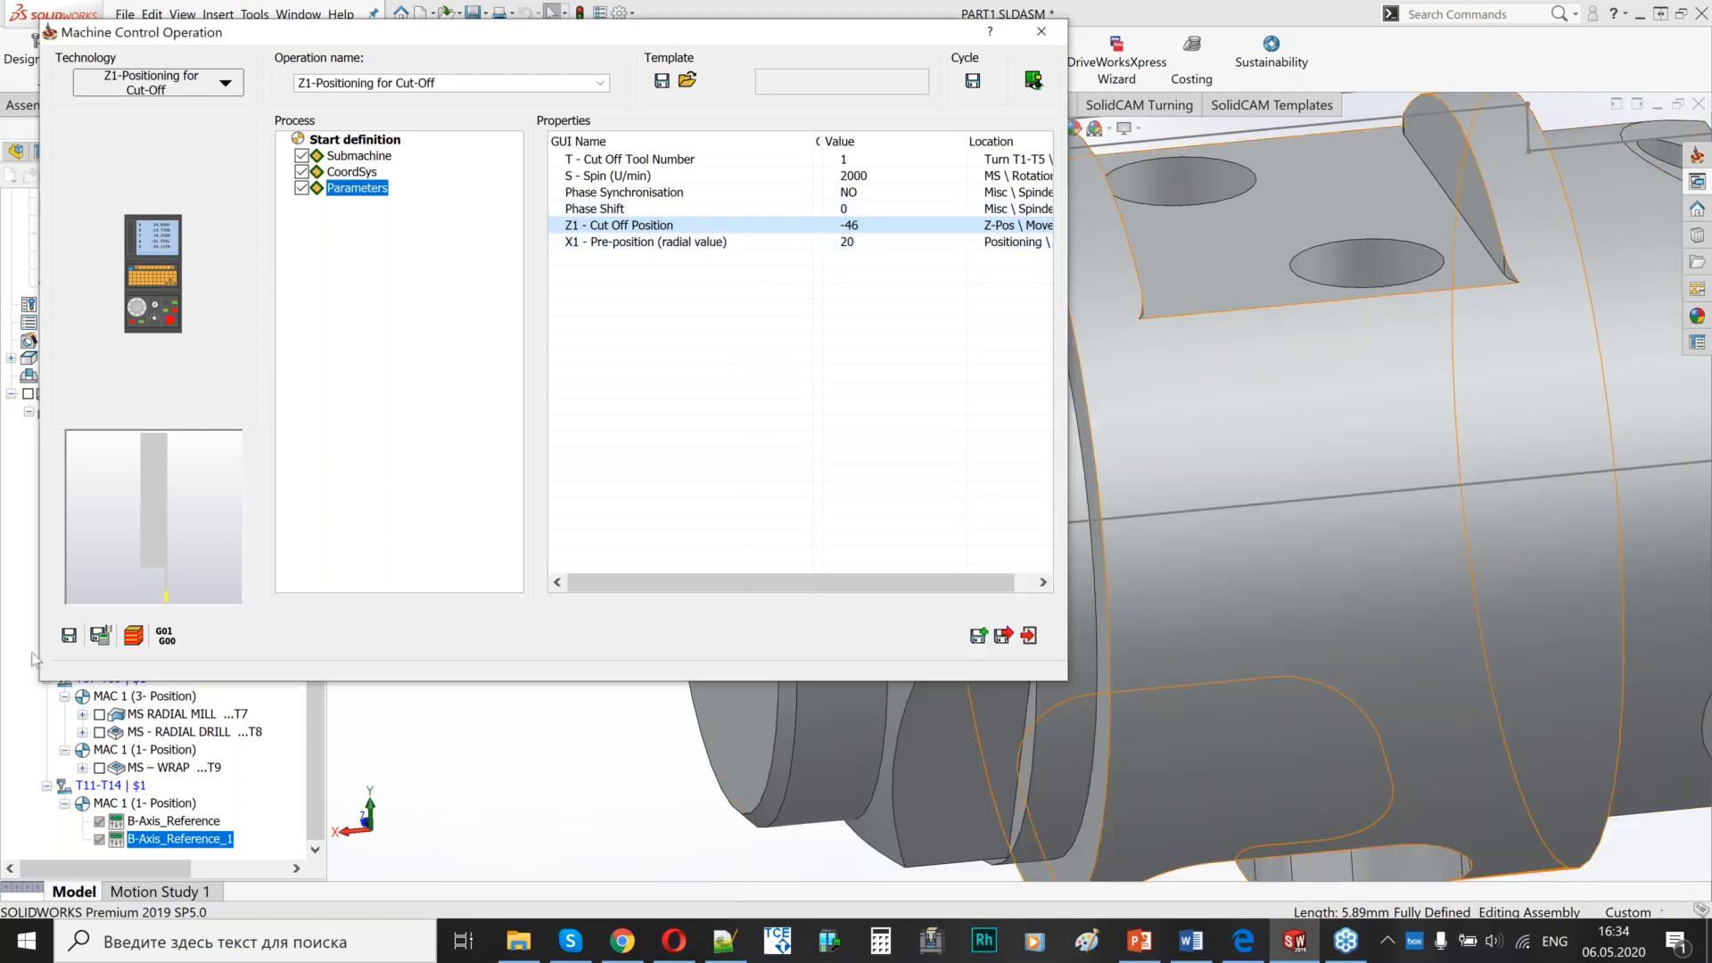
# - Save the Z1-Positioning for Cut-Off operation, check the transfer program and create a copy of the operation
pyautogui.click(100, 635)
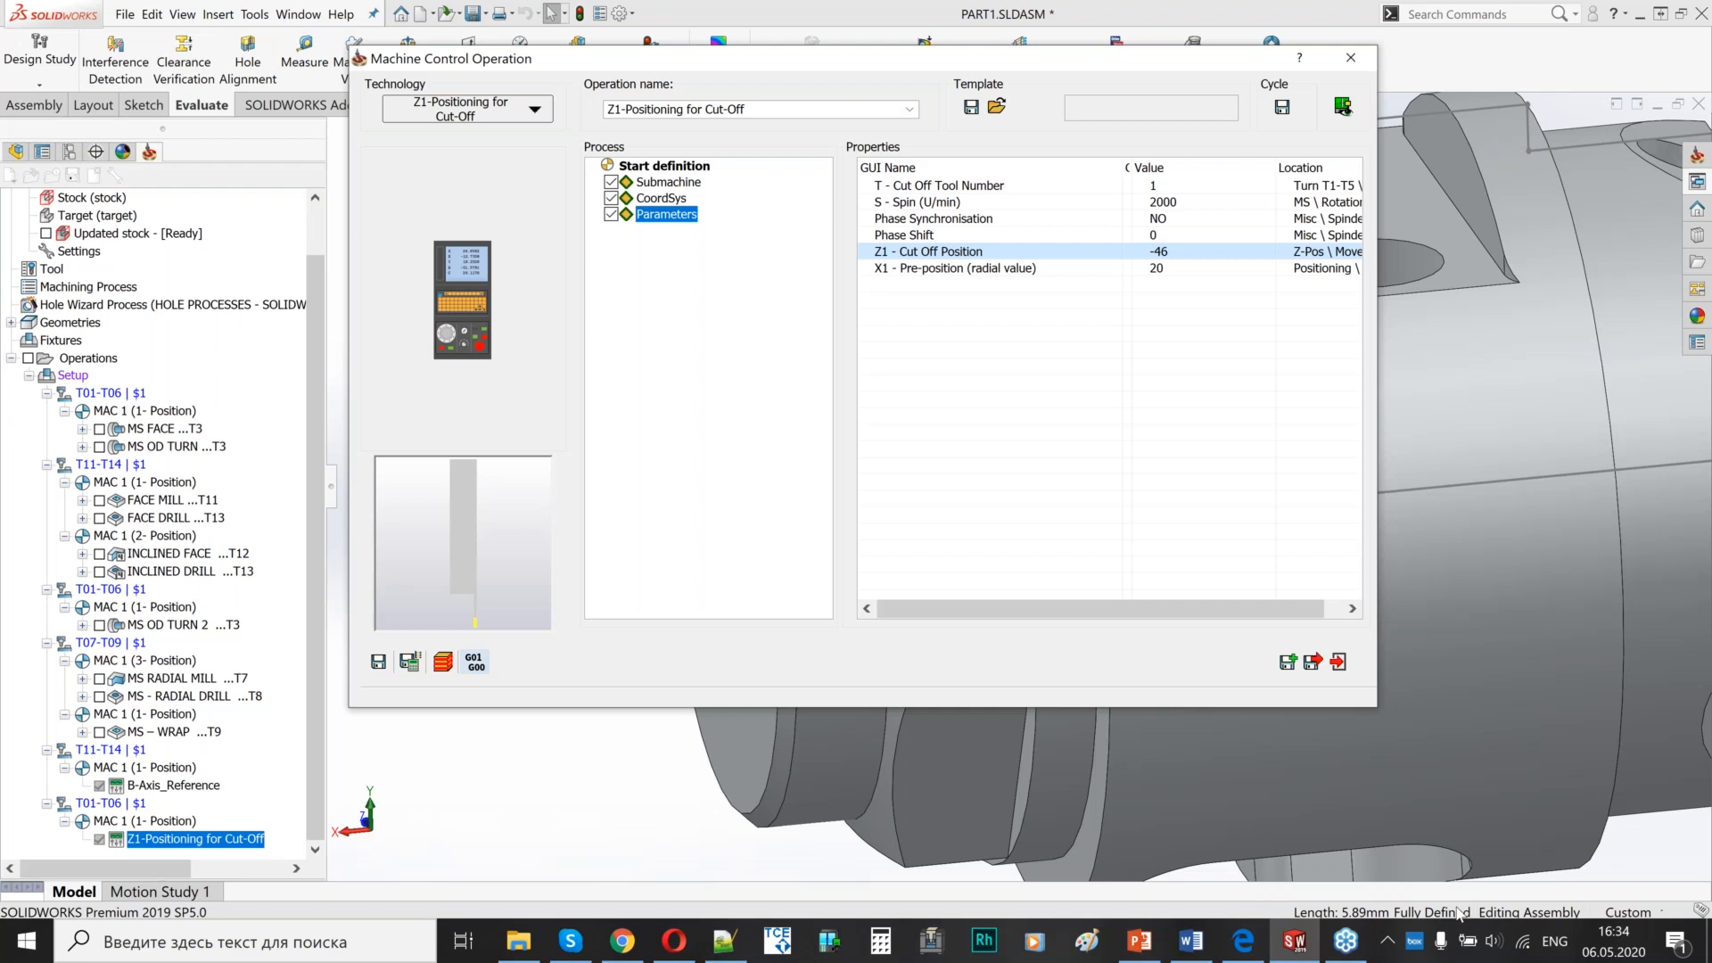
pyautogui.click(1259, 950)
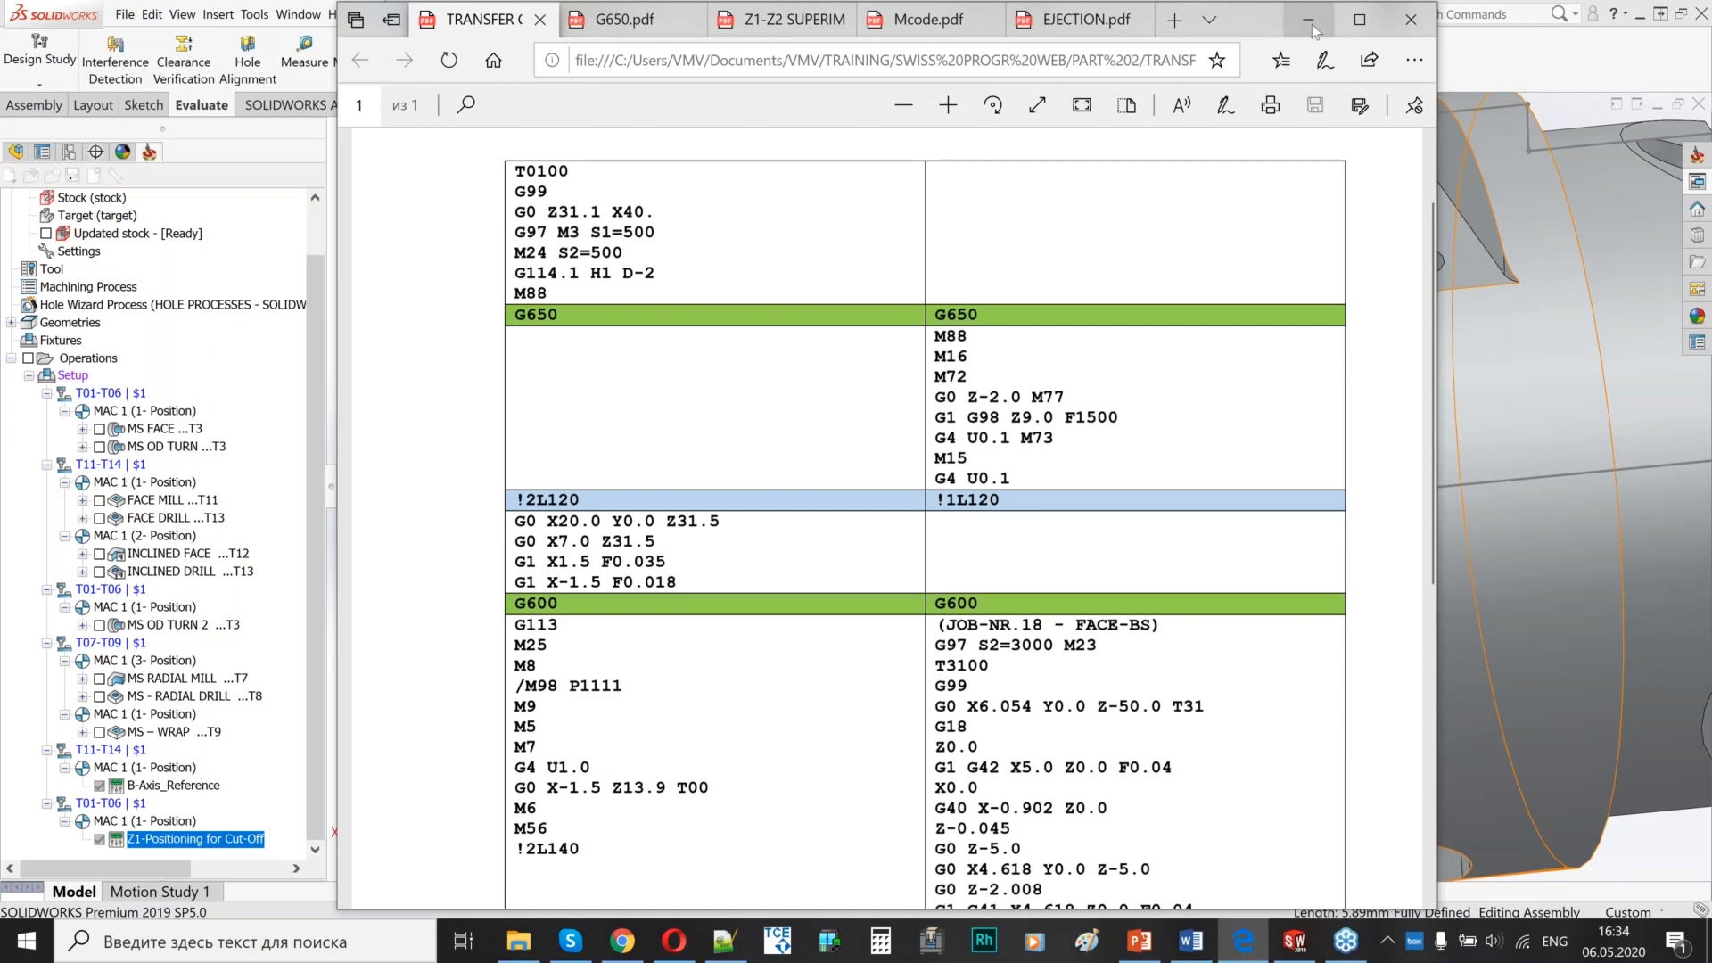
pyautogui.hotkey('alt', 'Tab')
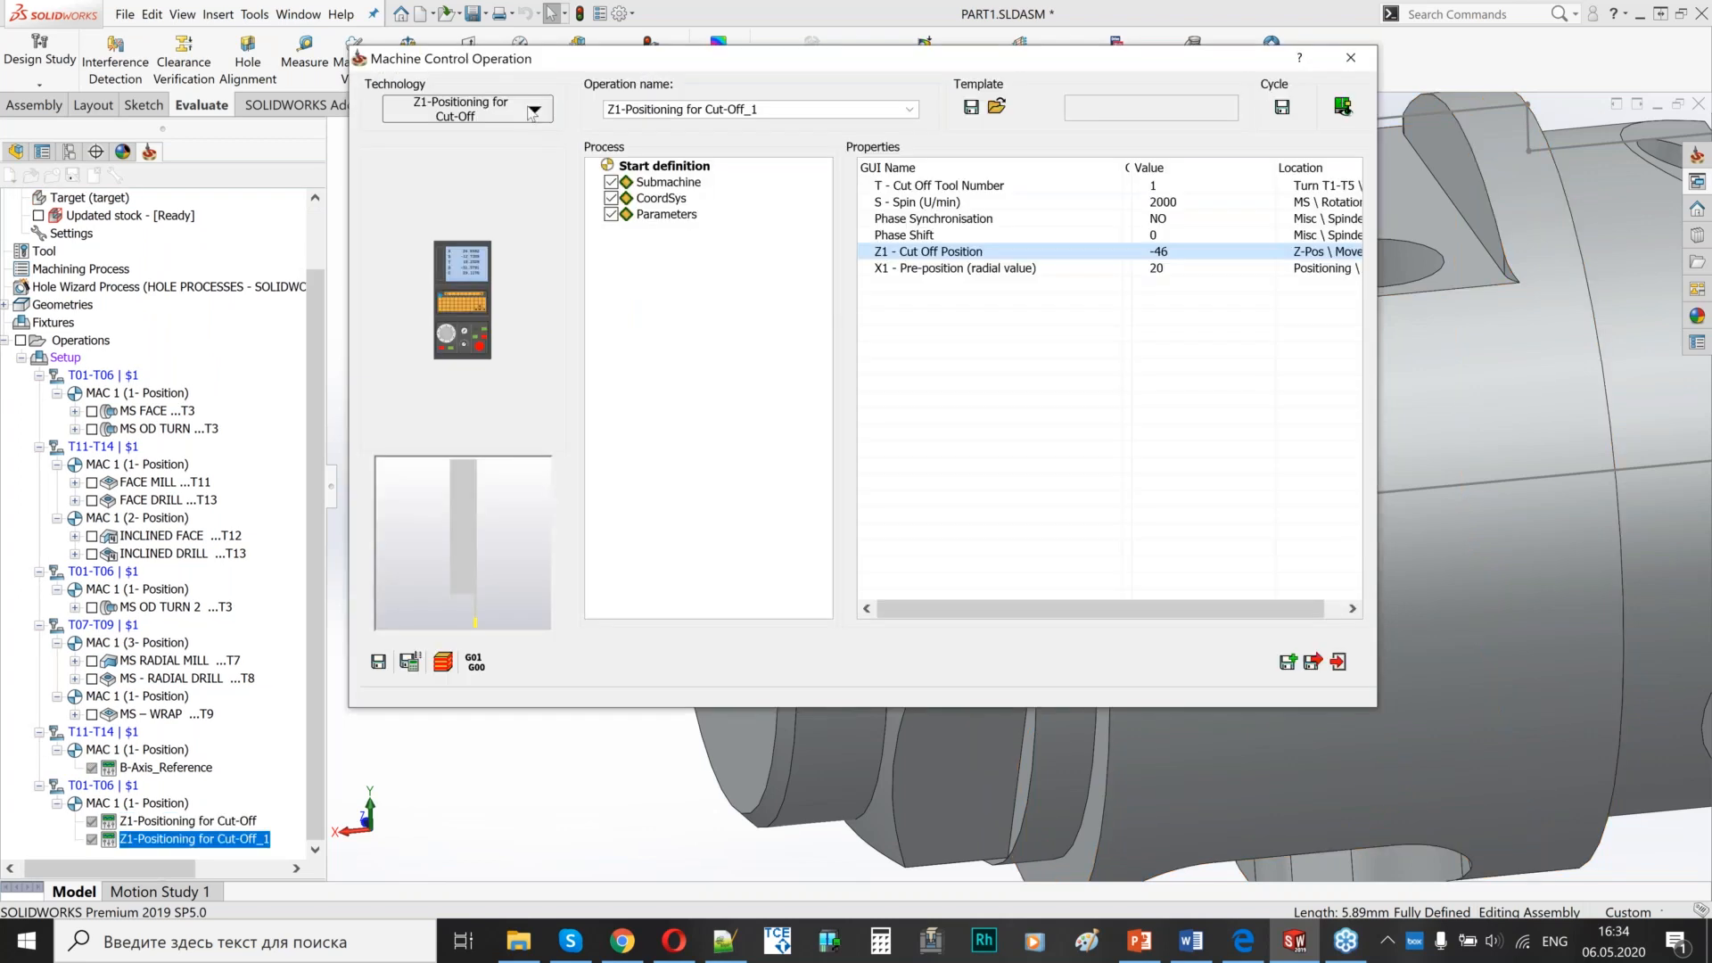
# - Change the copied operation's technology to Z2-Positioning for Part Catch and accept the cycle's own submachine T30 | $2
pyautogui.click(535, 109)
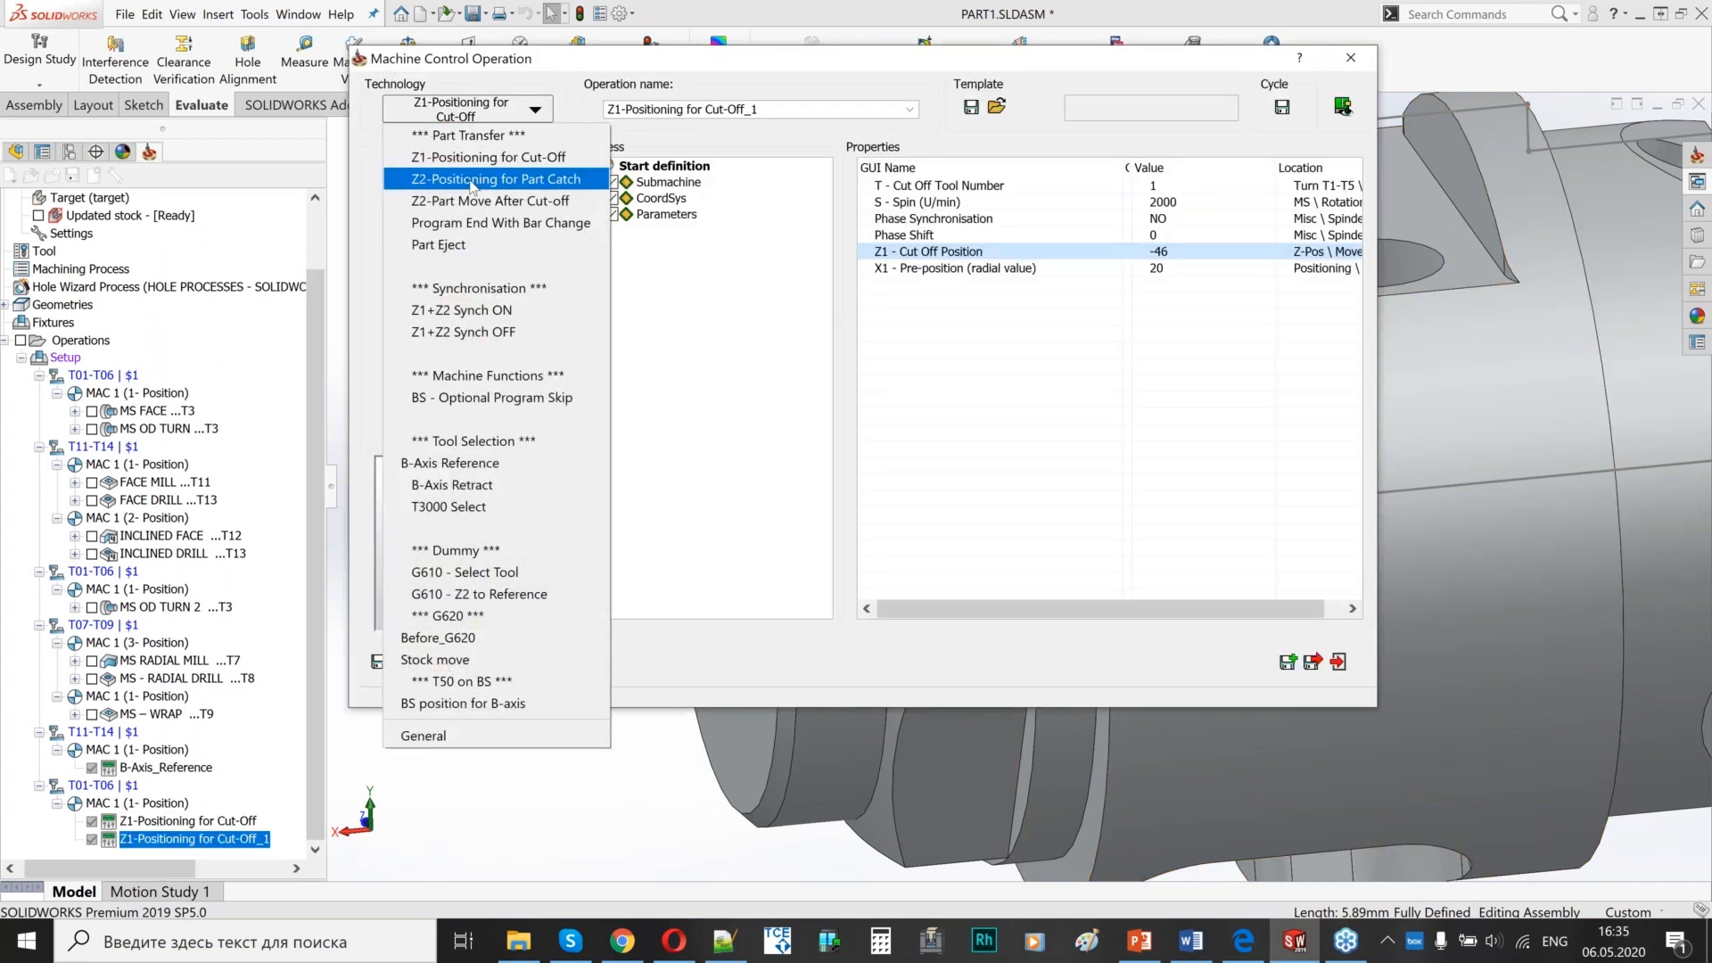
pyautogui.click(473, 181)
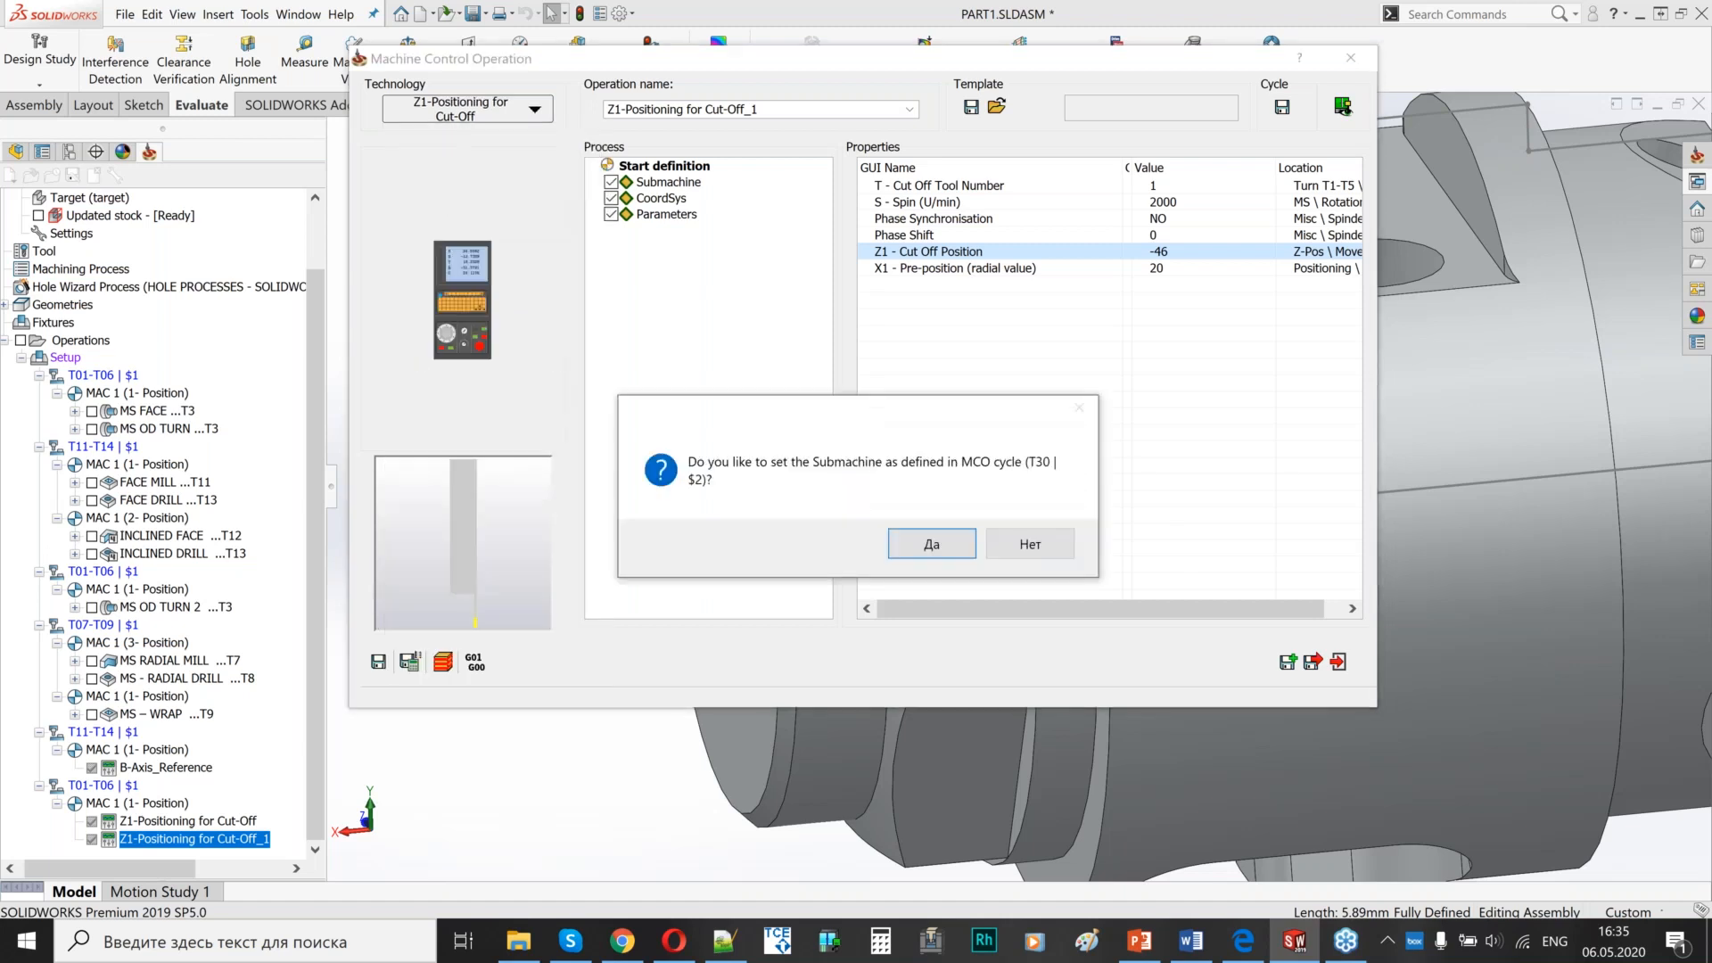
pyautogui.click(932, 539)
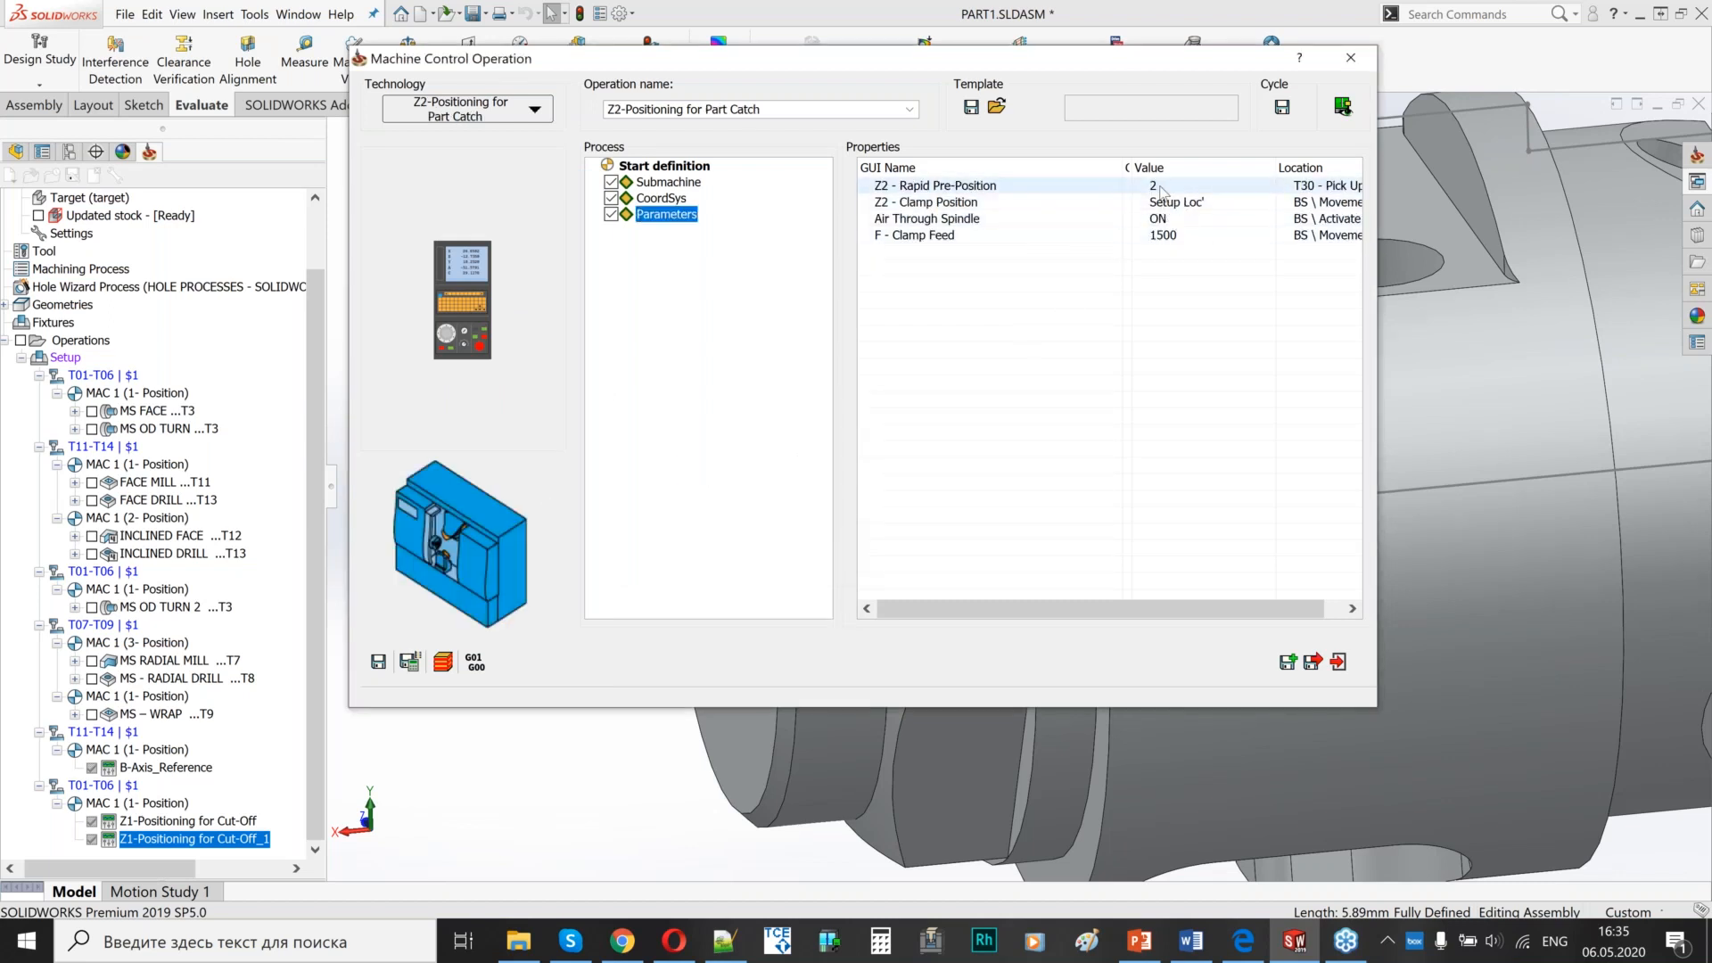
# - Preview the sub-spindle's Z2 rapid pre-position on the machine and examine its distance from the part's front face
pyautogui.click(1344, 106)
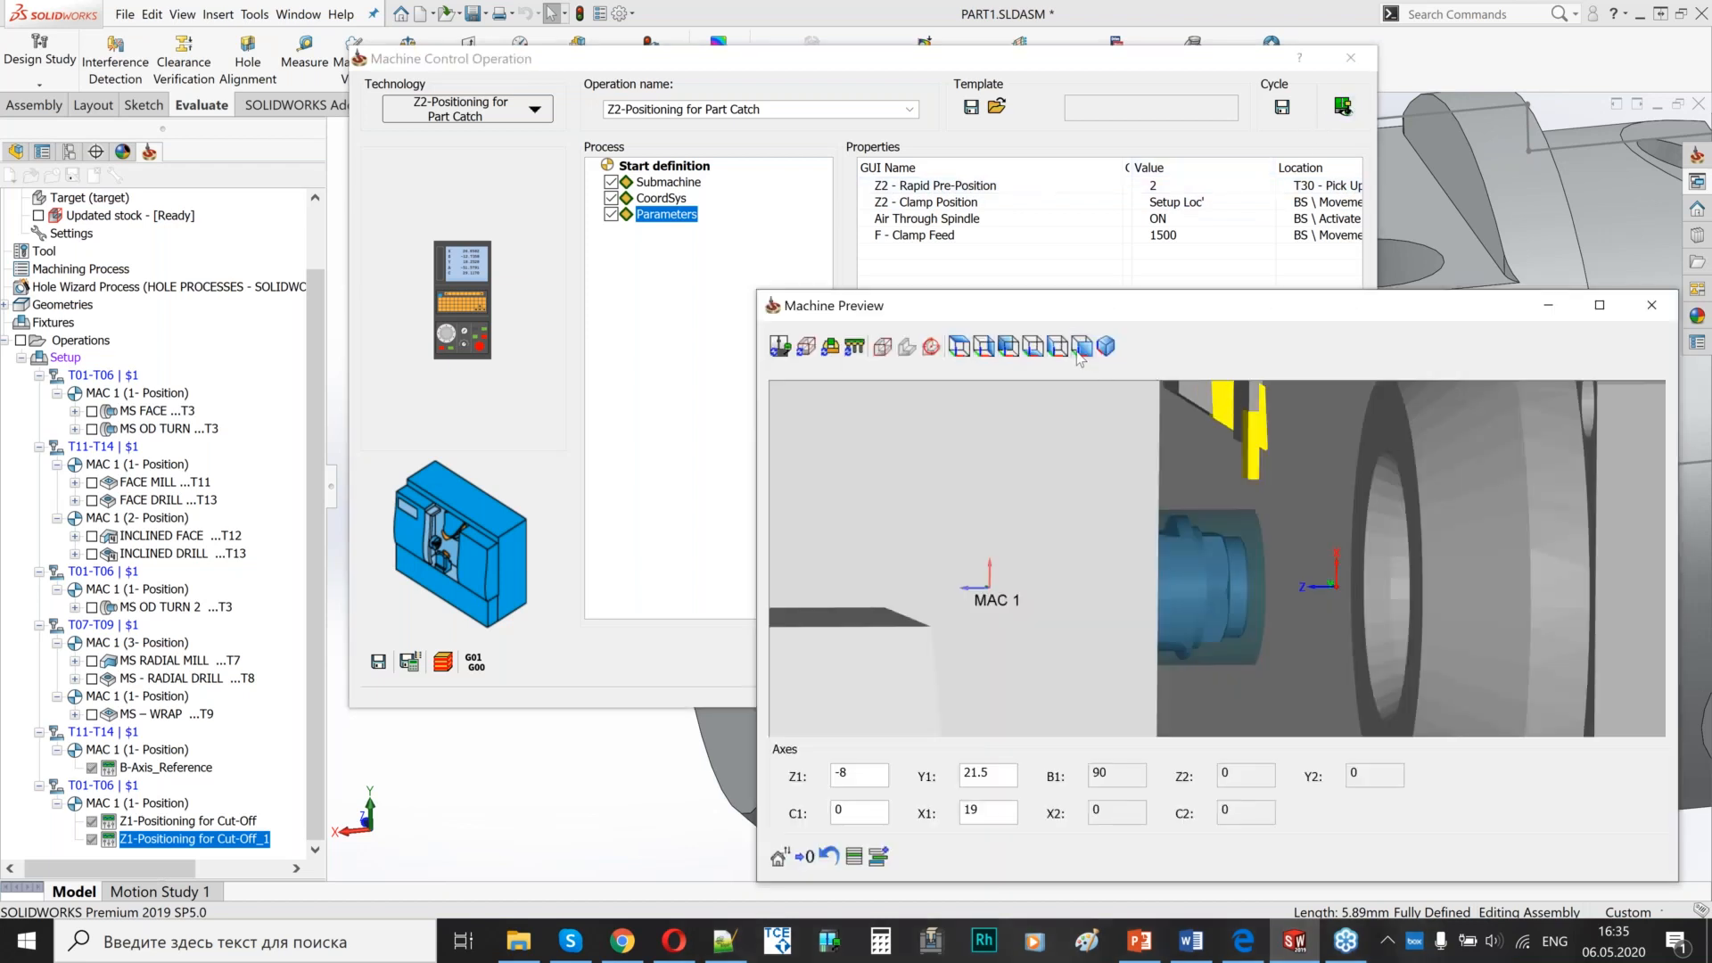
pyautogui.click(960, 348)
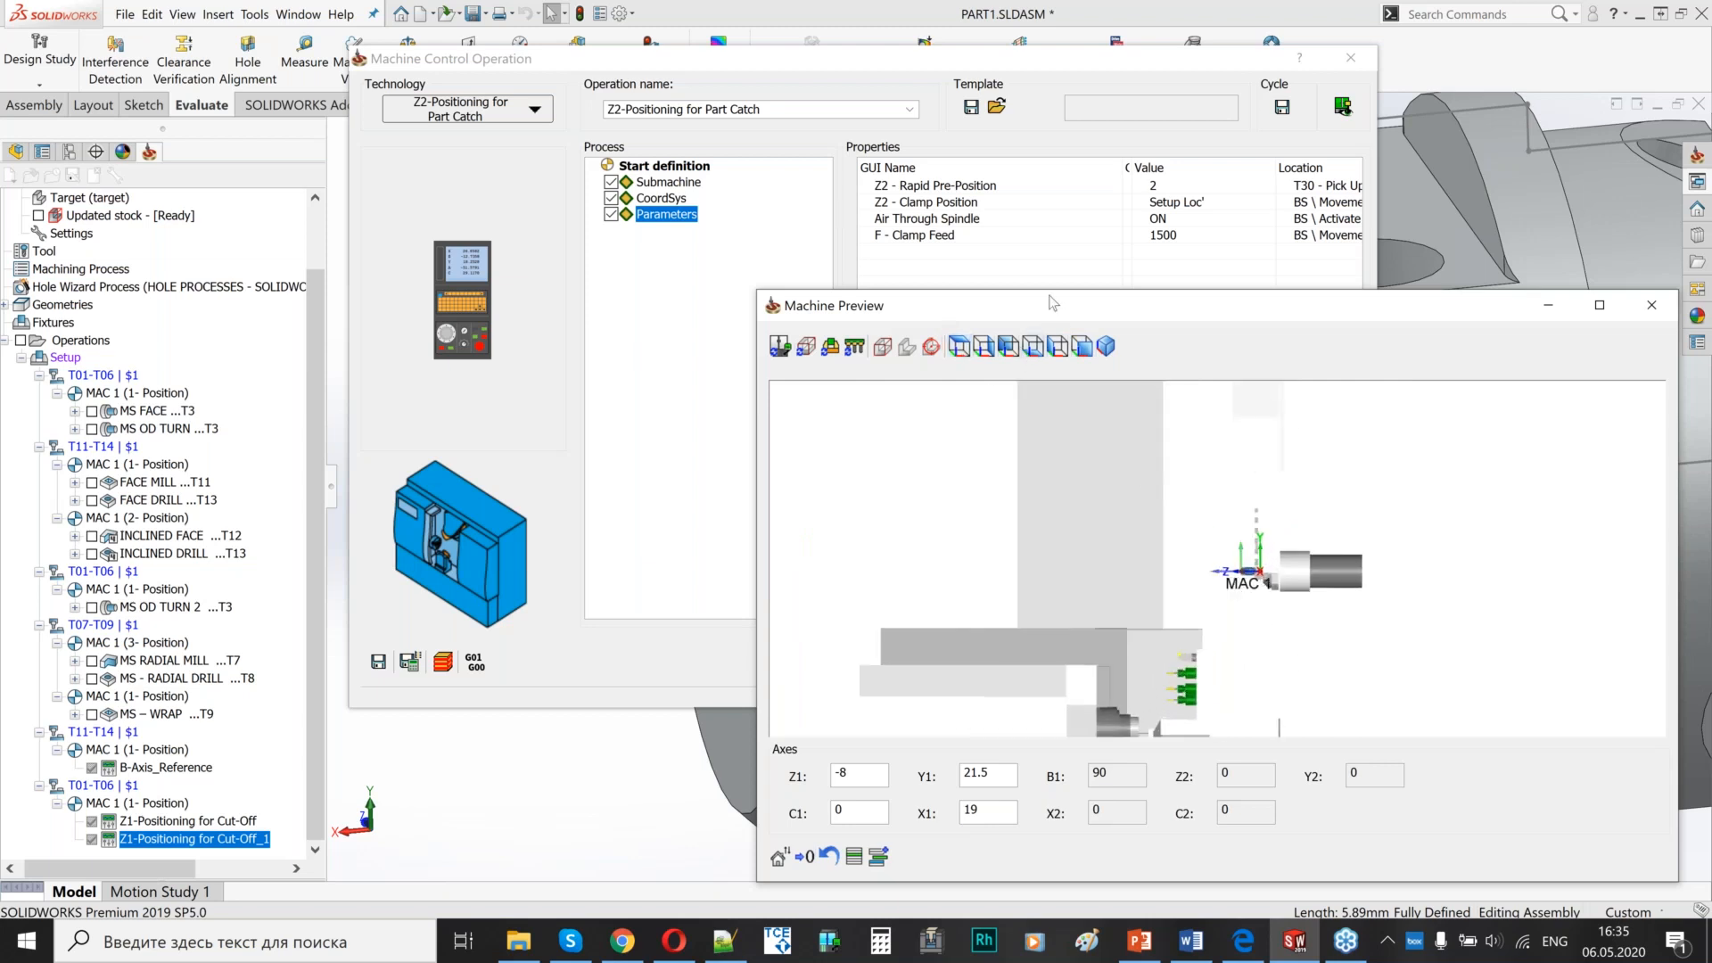
pyautogui.click(1041, 195)
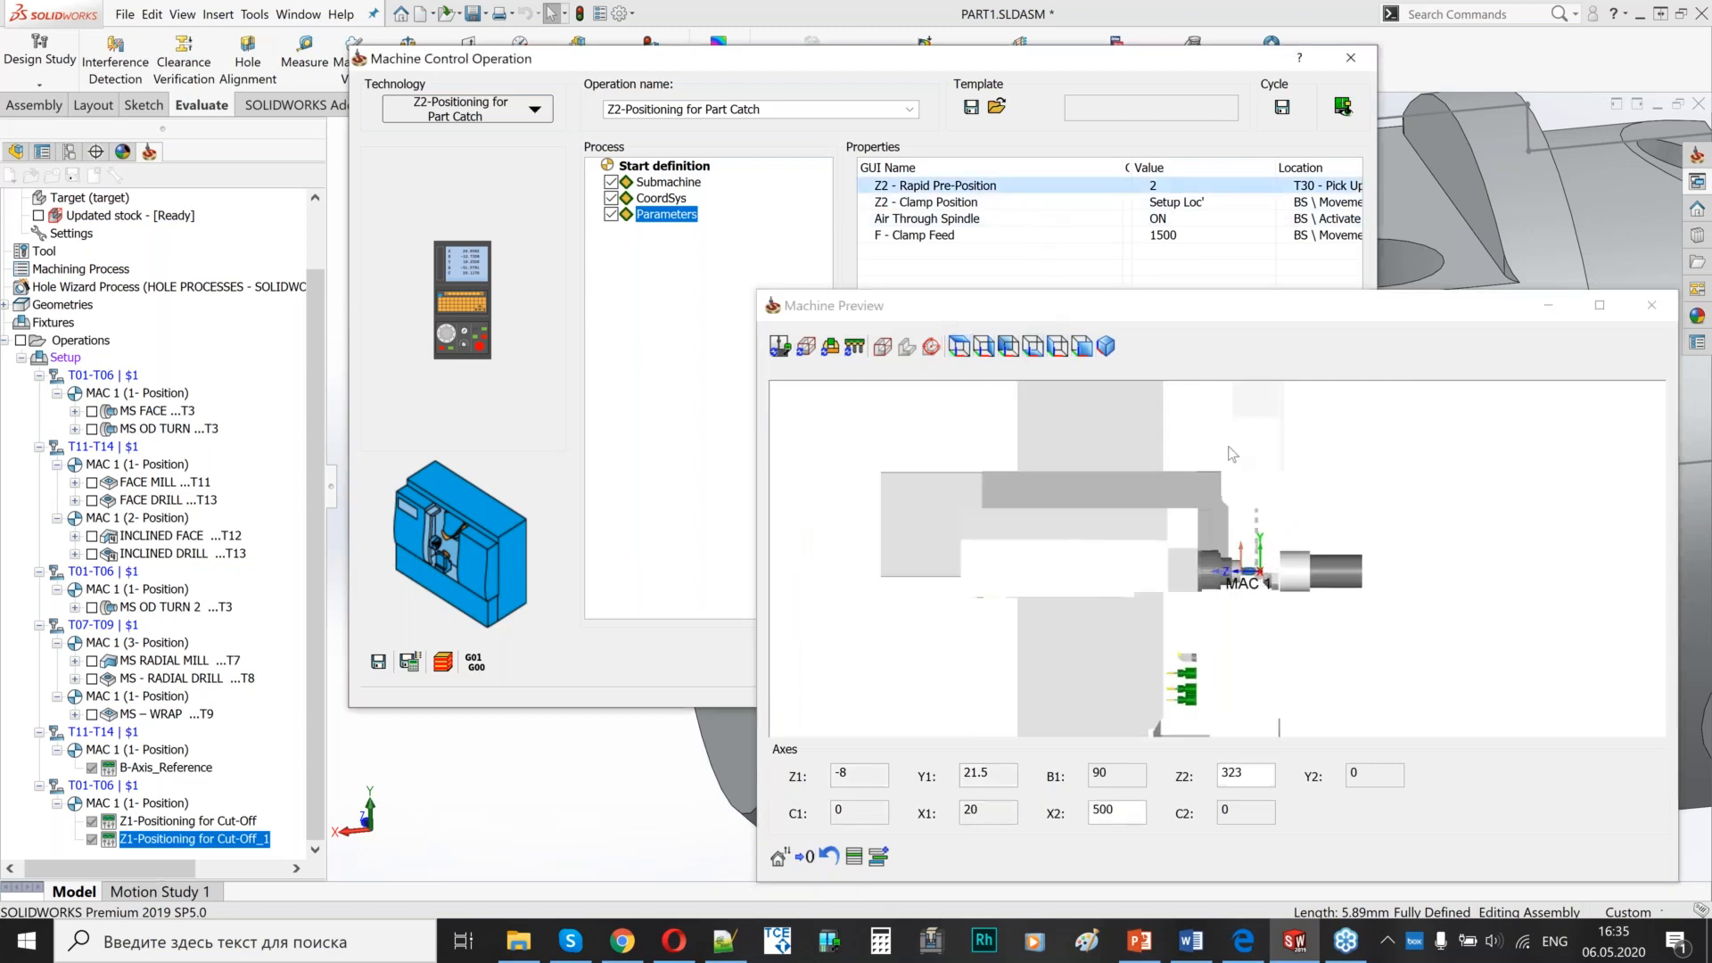
pyautogui.scroll(8, 1150, 555)
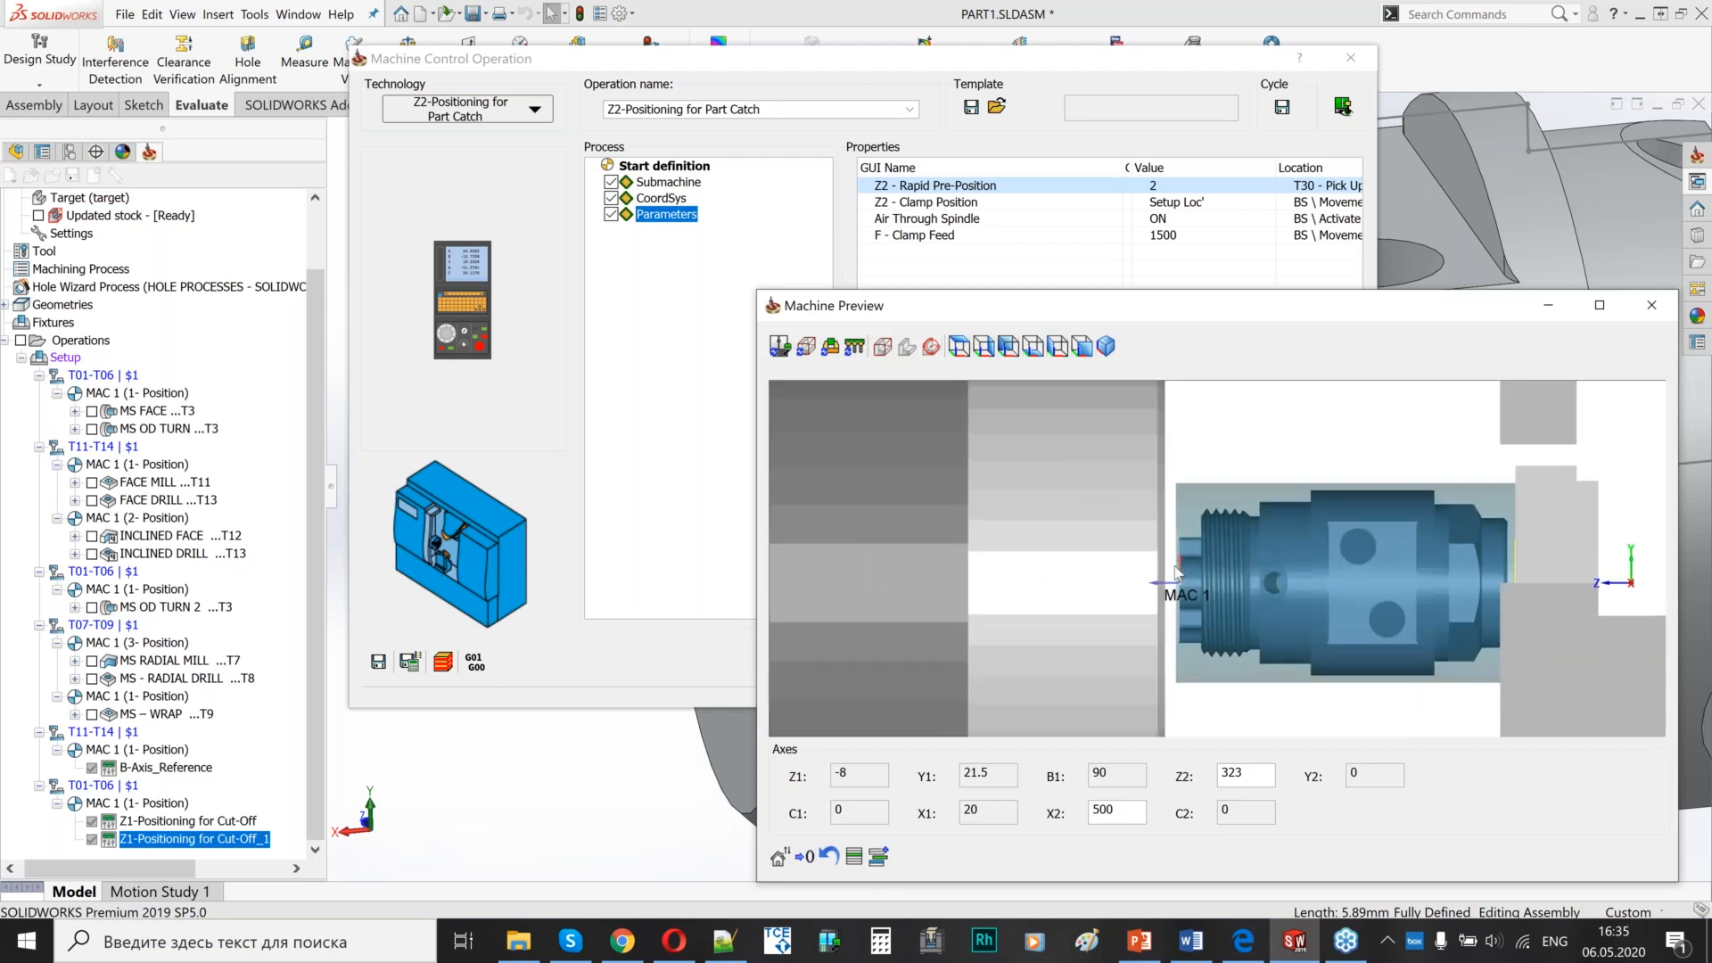
pyautogui.scroll(-5, 1197, 597)
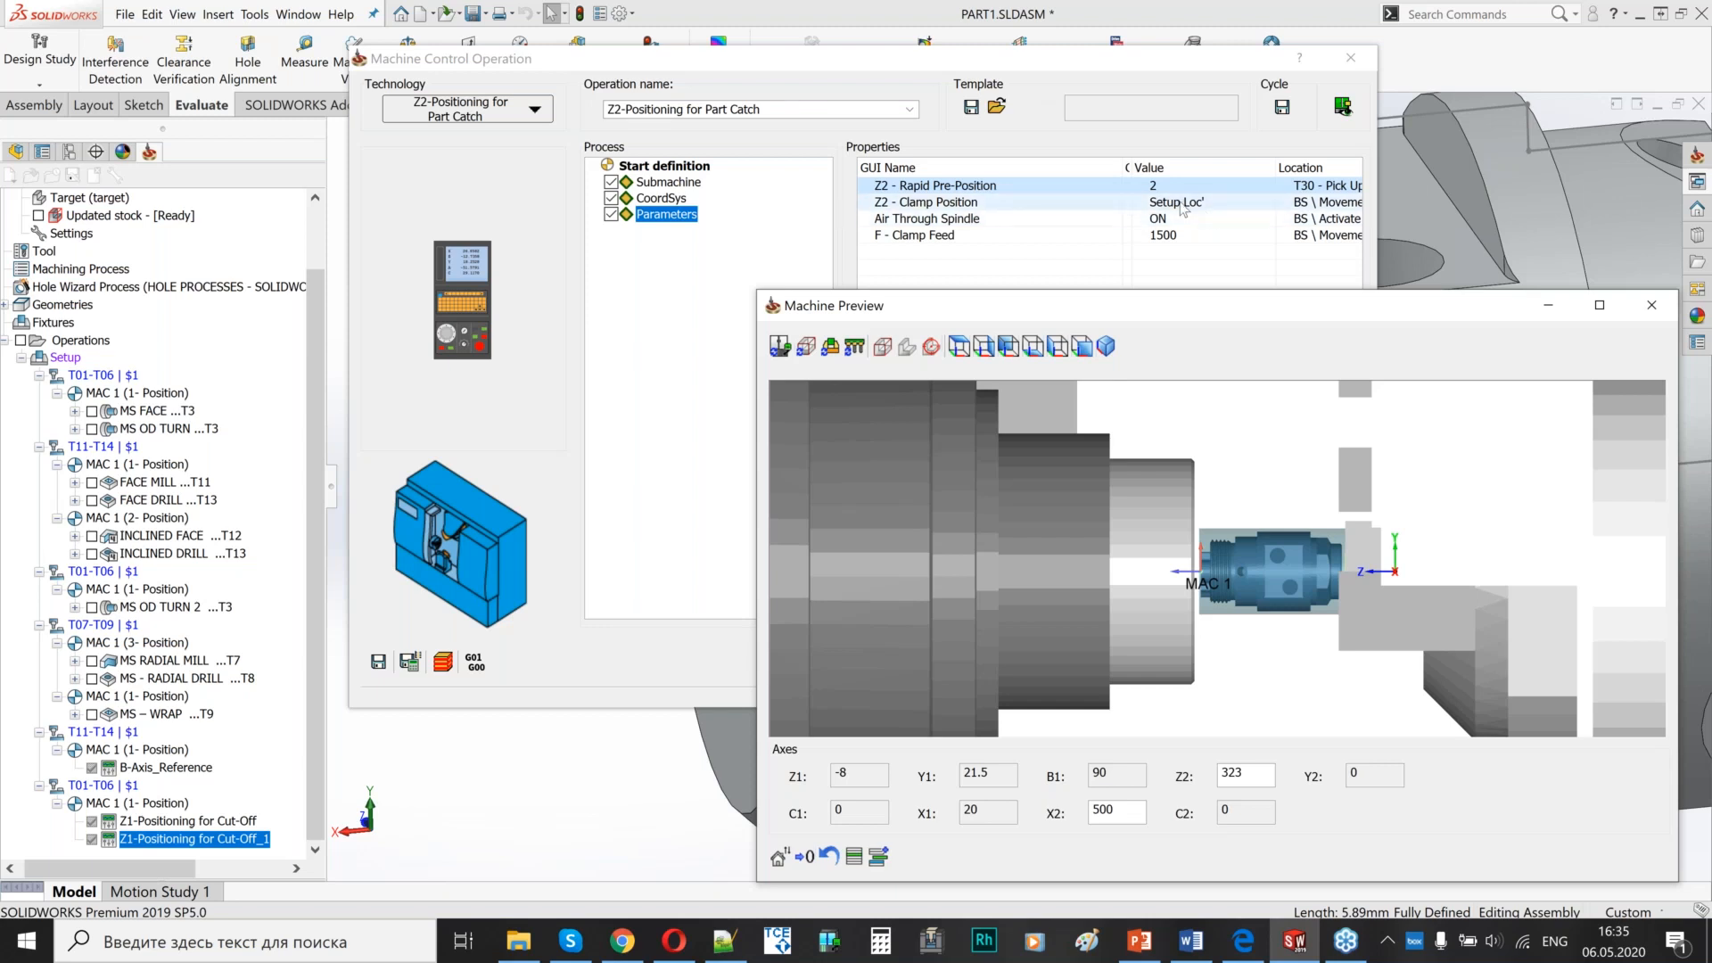
# - Preview the Z2 clamp position, keep it on Setup Loc' and save the part catch operation
pyautogui.click(1088, 203)
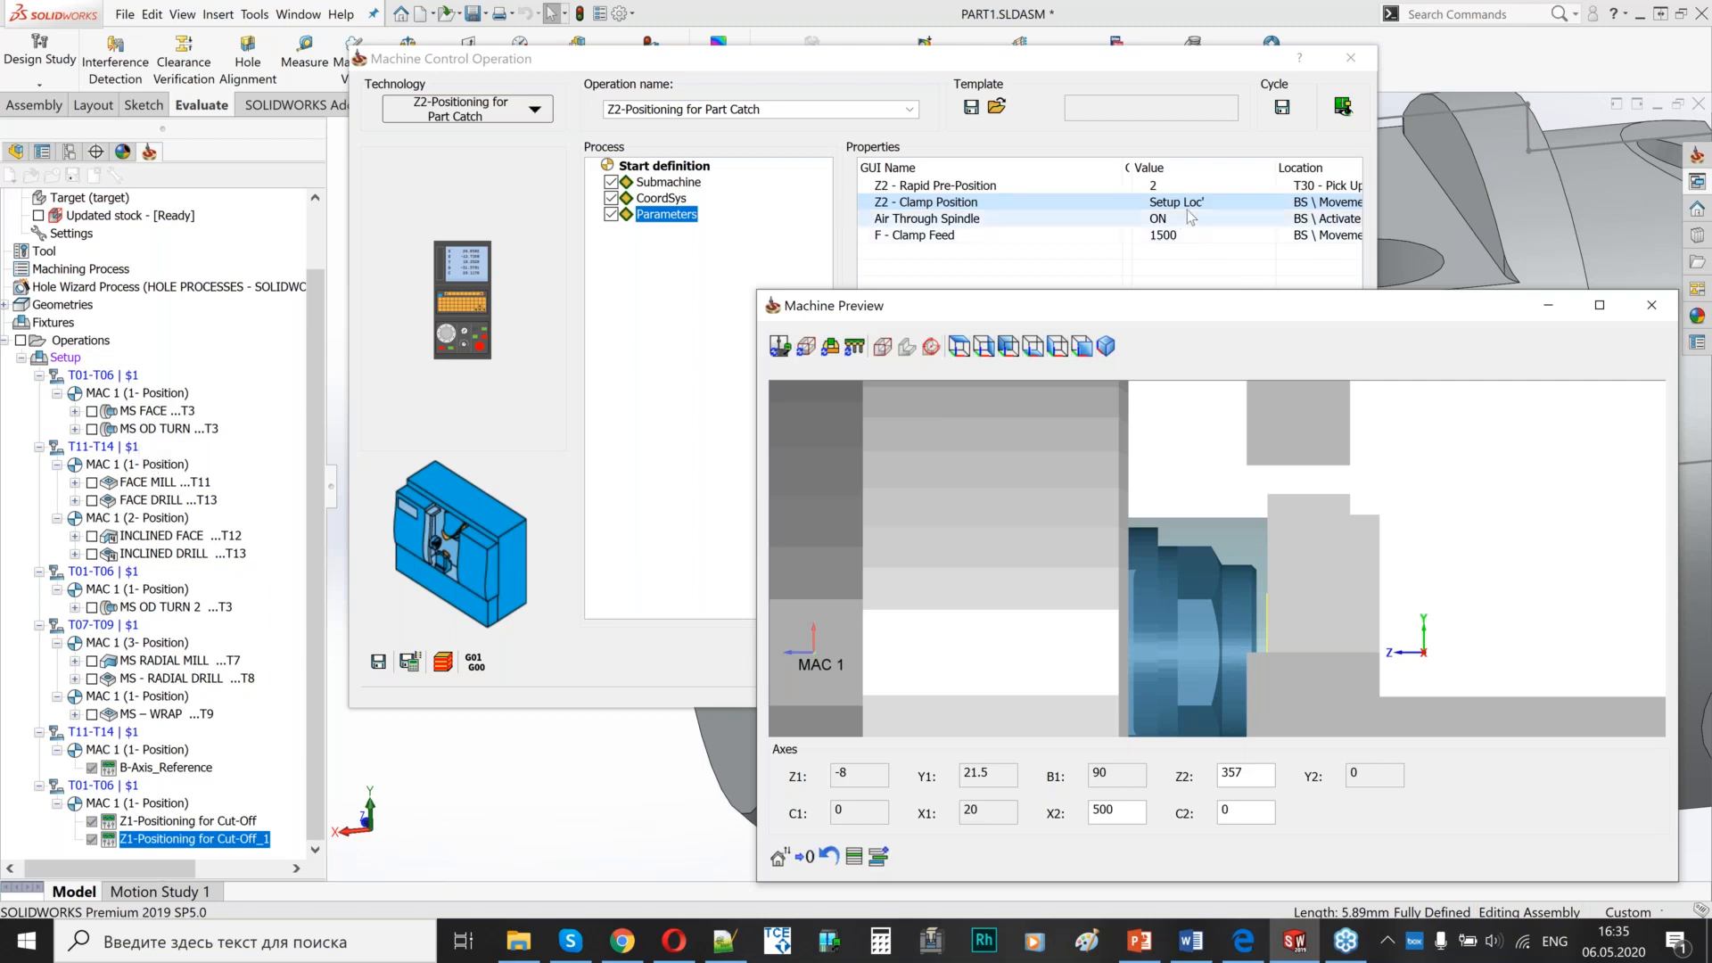
pyautogui.rightClick(1230, 206)
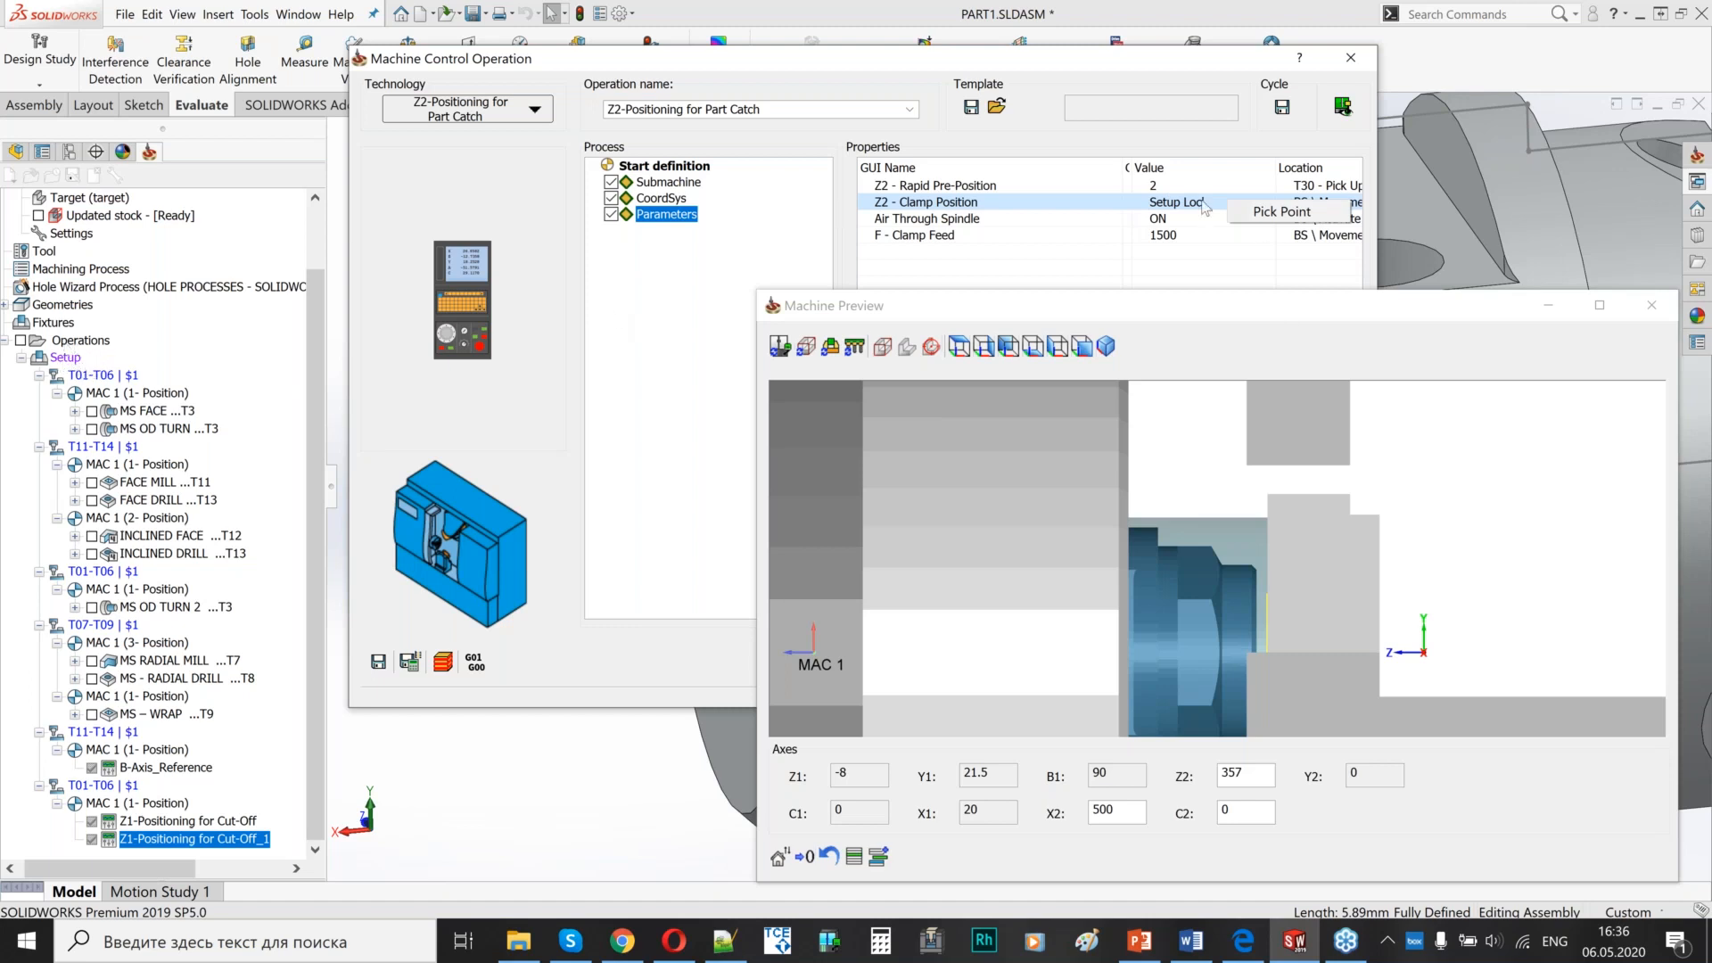
pyautogui.click(1195, 234)
pyautogui.click(1159, 201)
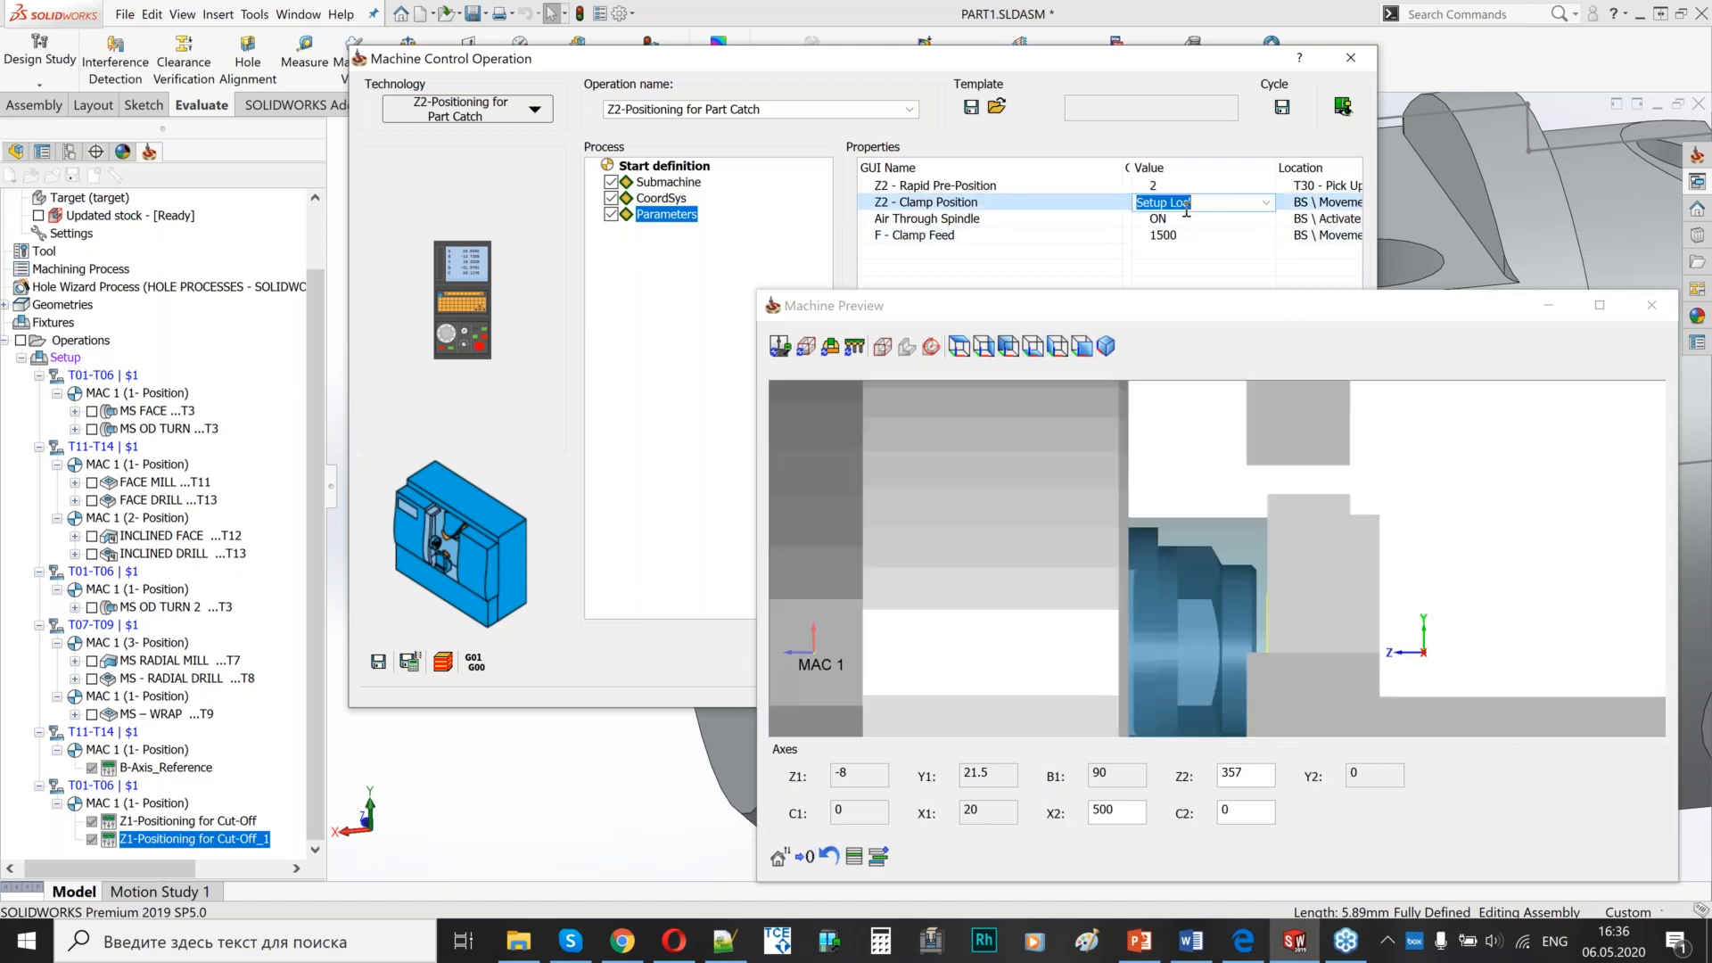
pyautogui.click(1266, 203)
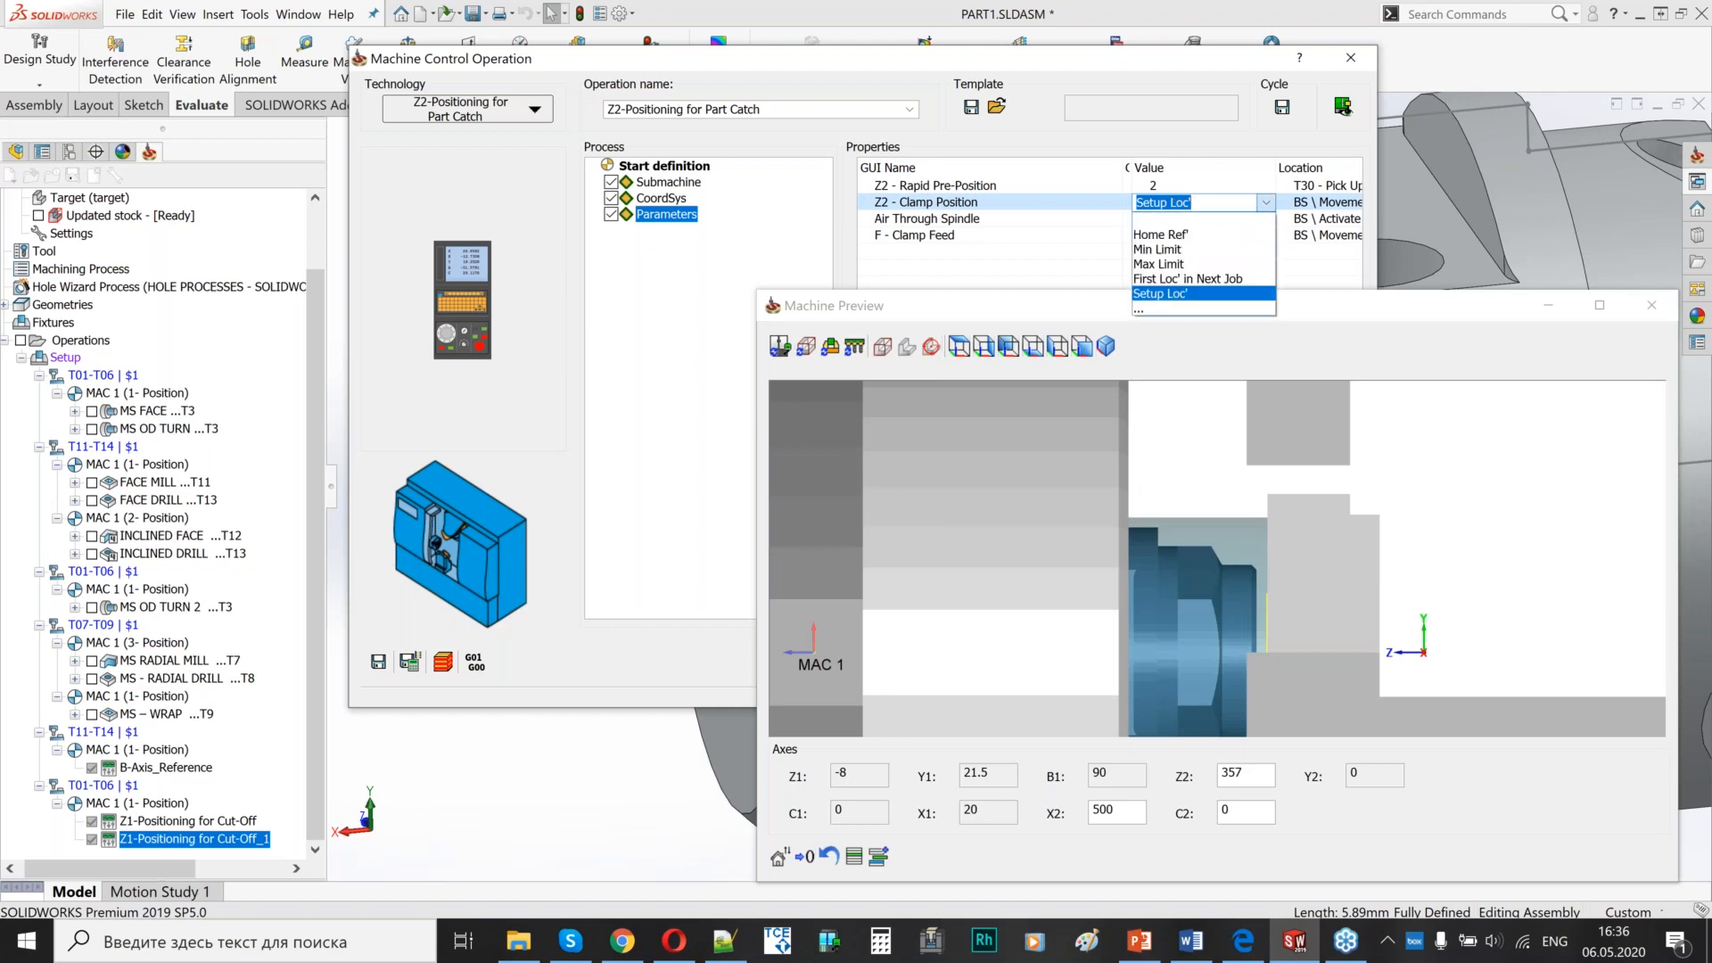
pyautogui.click(1159, 293)
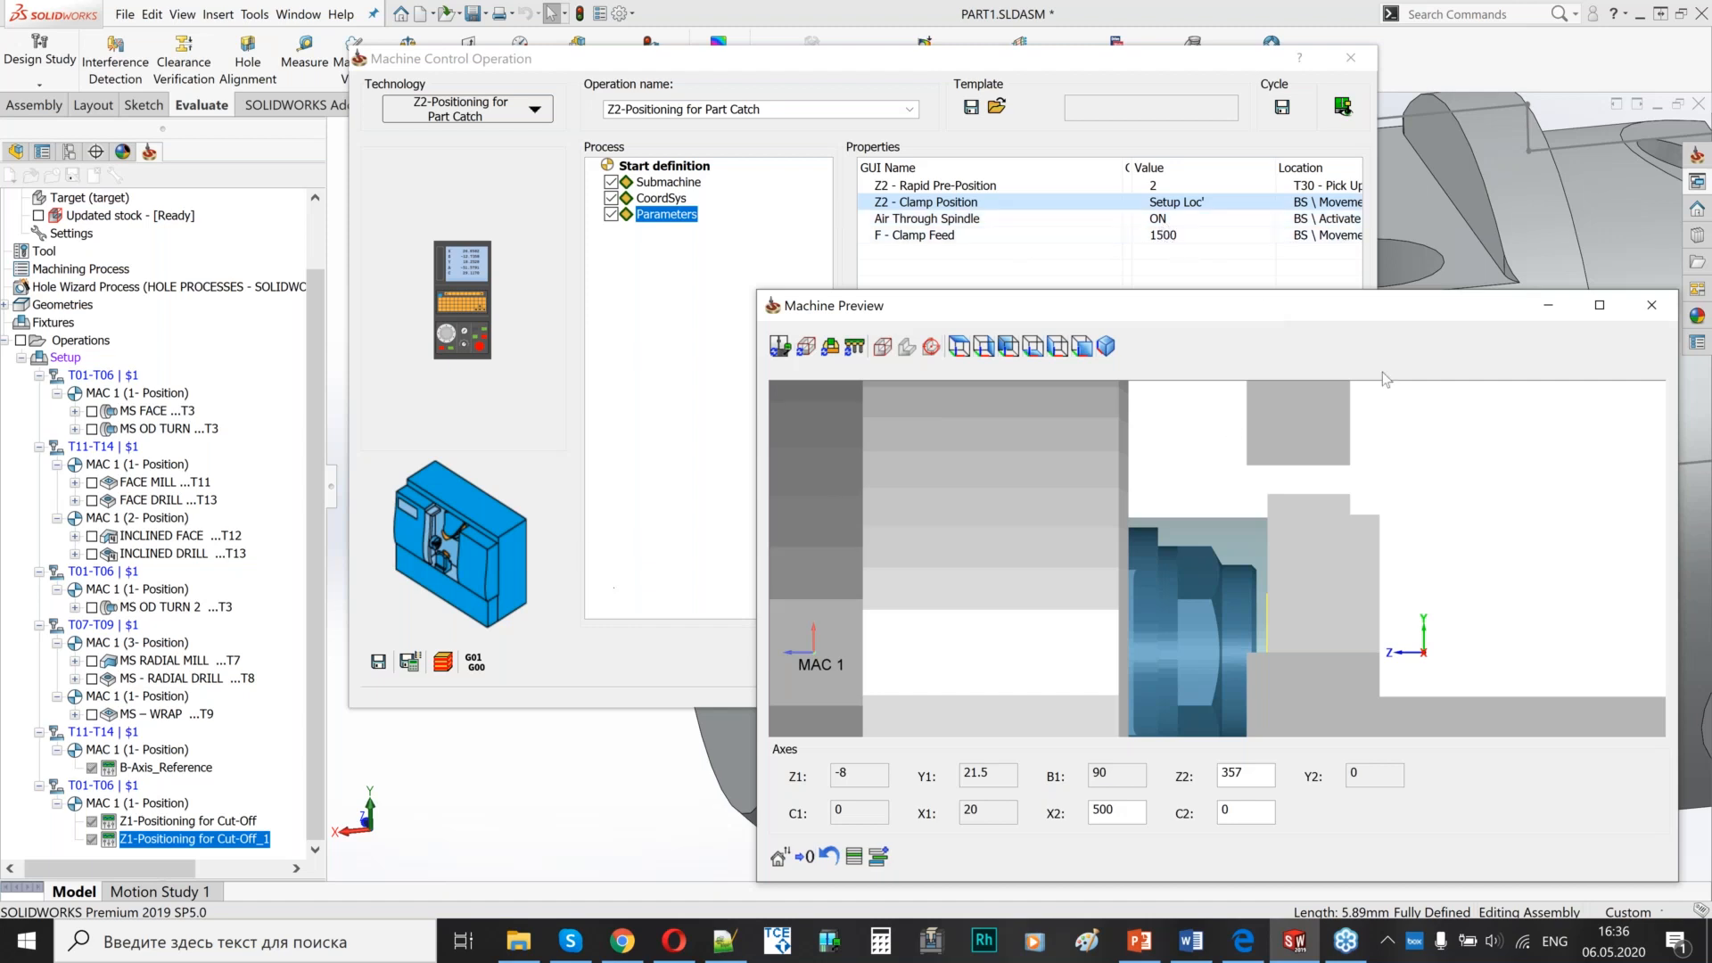
pyautogui.click(1652, 305)
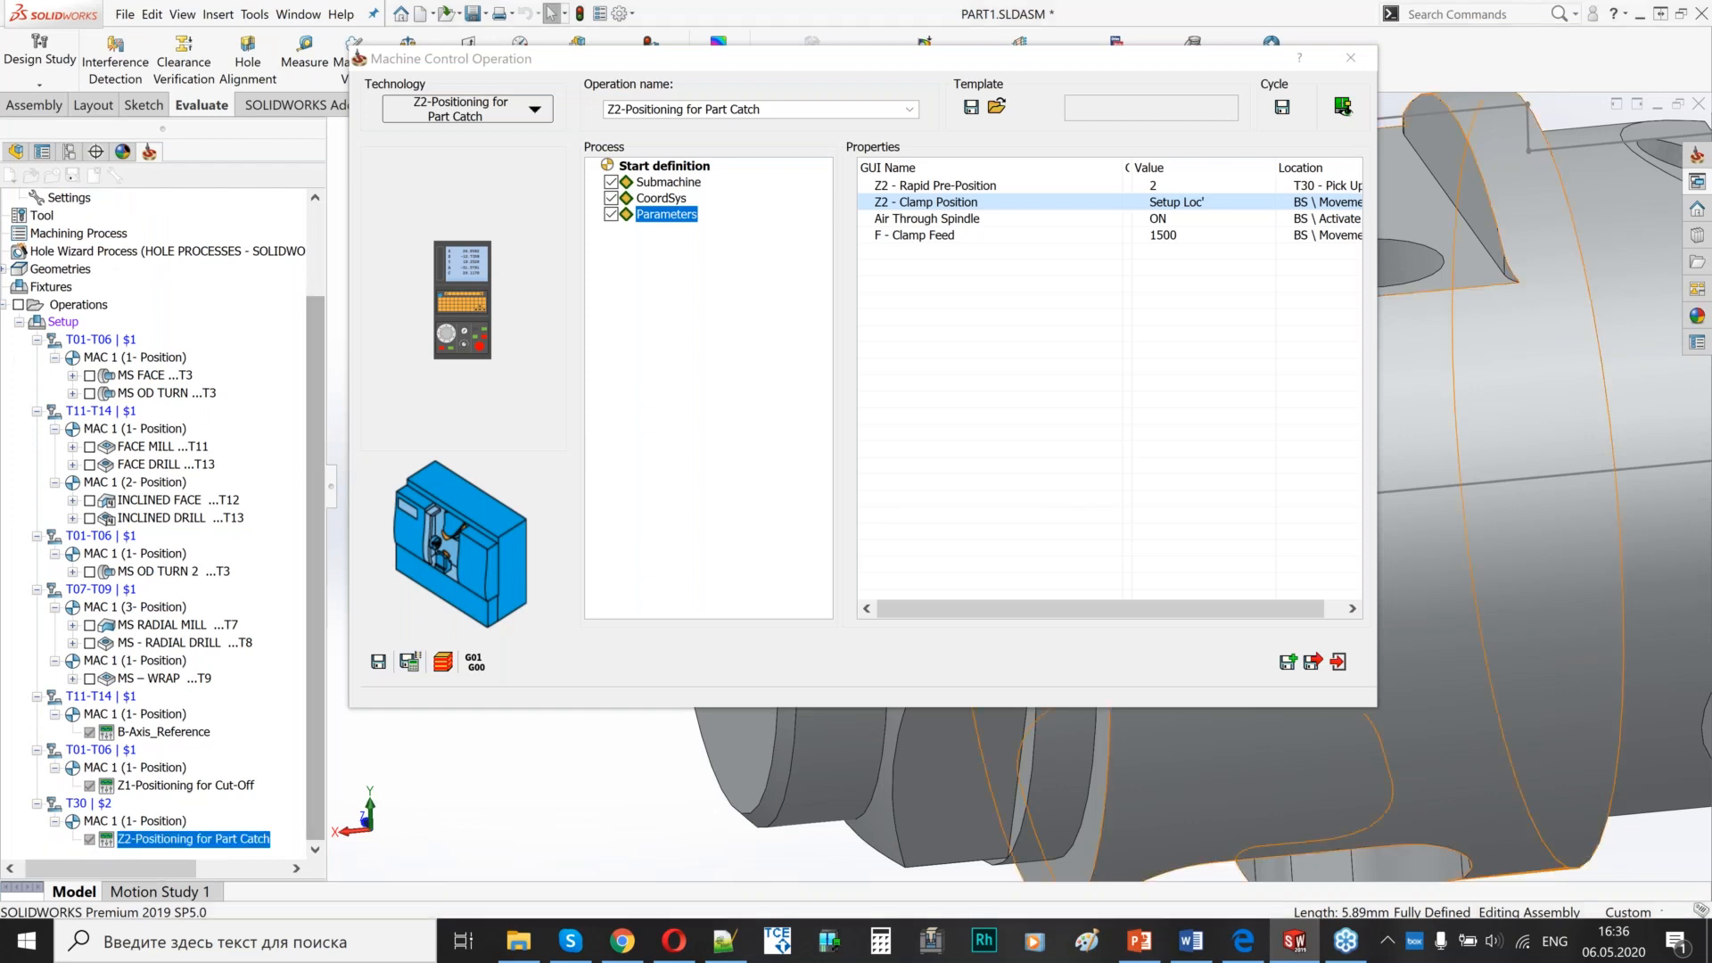
# - Open the transfer program and examine the code around the !2L120 synchronisation and the G600 section
pyautogui.click(1256, 954)
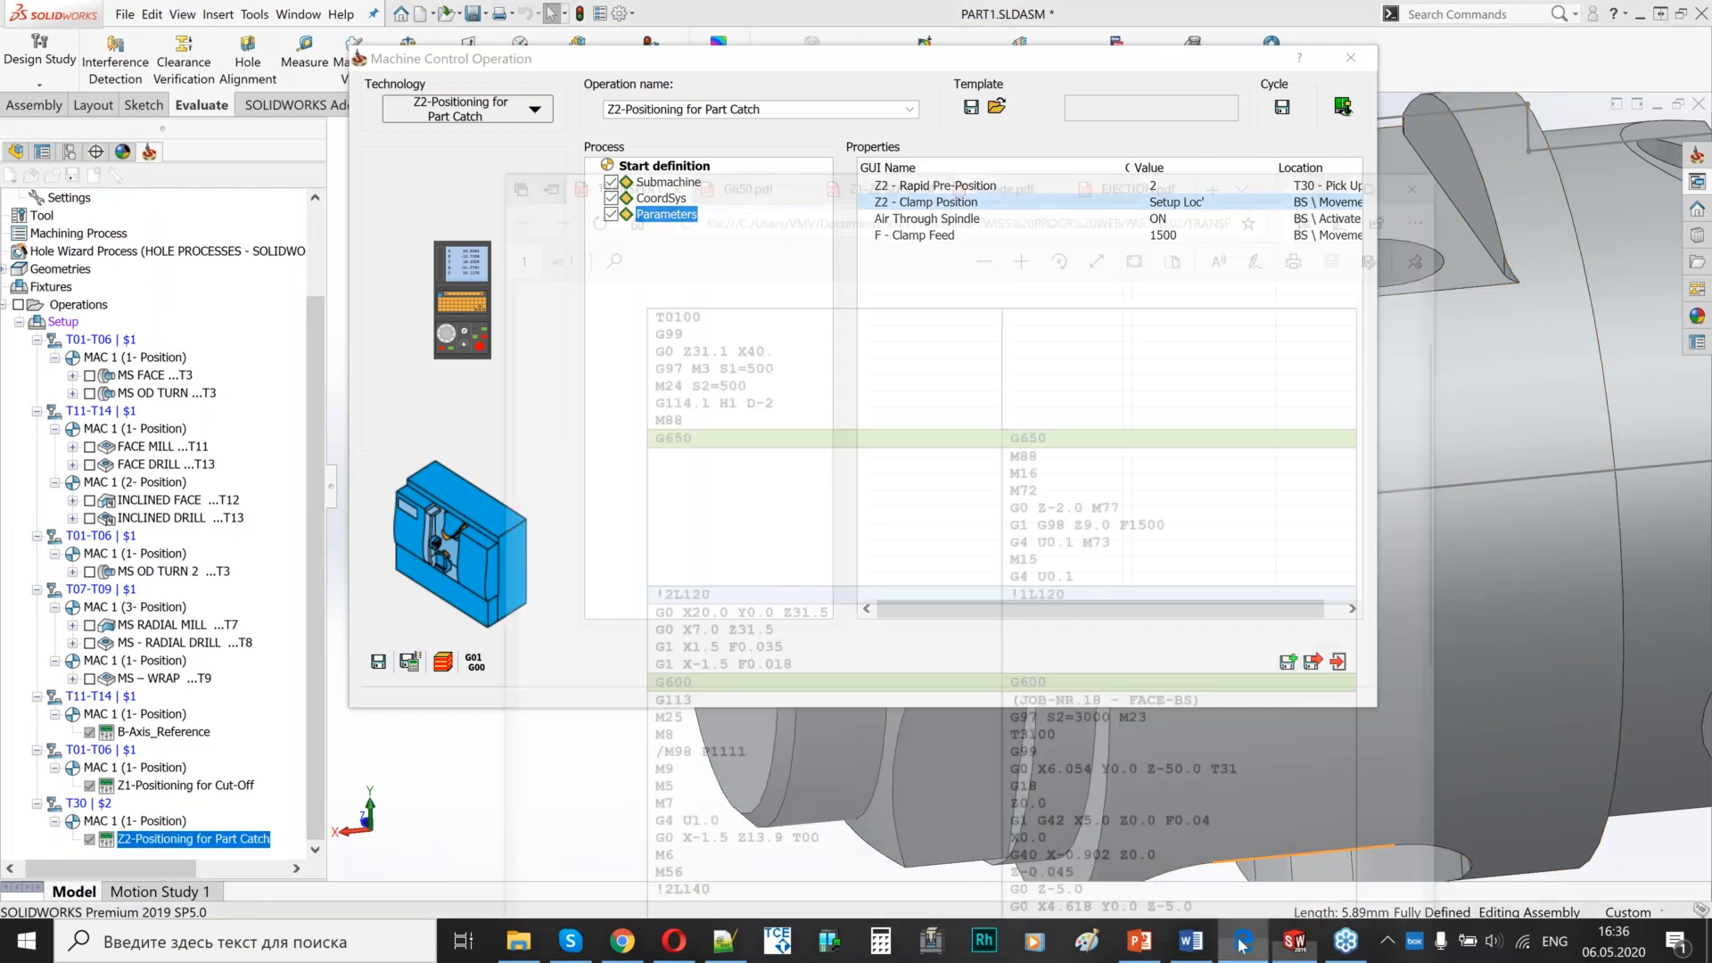
pyautogui.scroll(2, 757, 266)
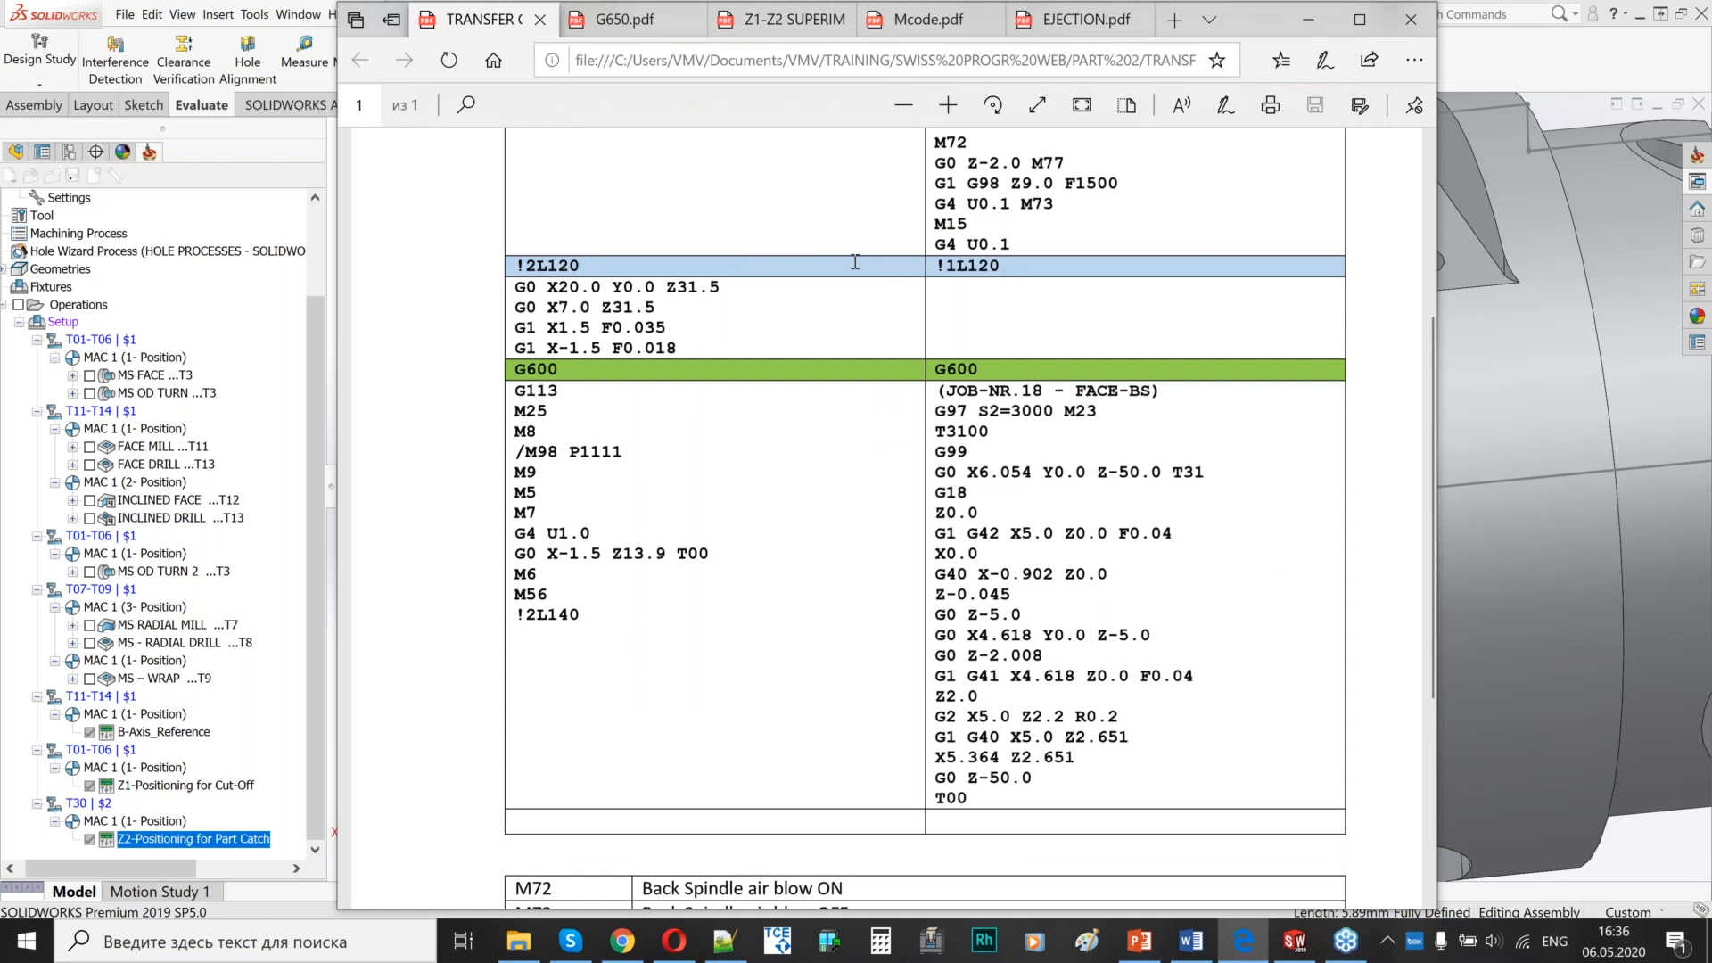
# - Examine the reference code for Z1-Z2 superimposition with G650 and G600 in channels $1 and $2
pyautogui.click(656, 25)
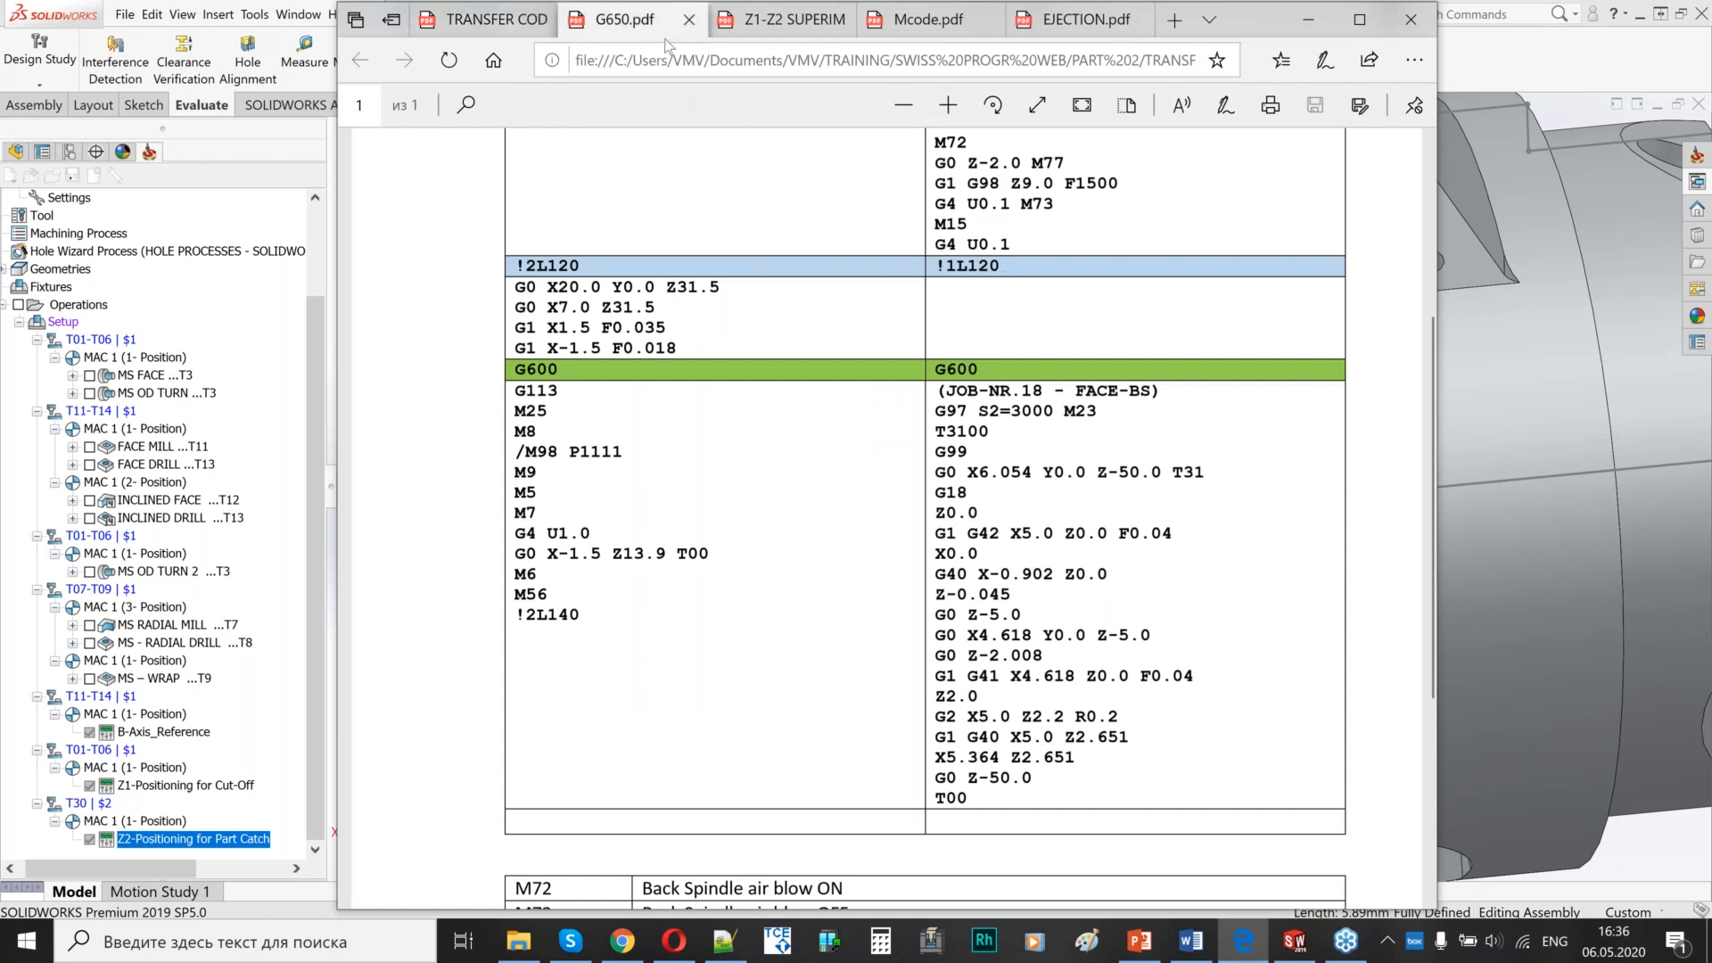
pyautogui.click(754, 26)
pyautogui.moveTo(1103, 350); pyautogui.dragTo(1318, 362)
pyautogui.click(1107, 555)
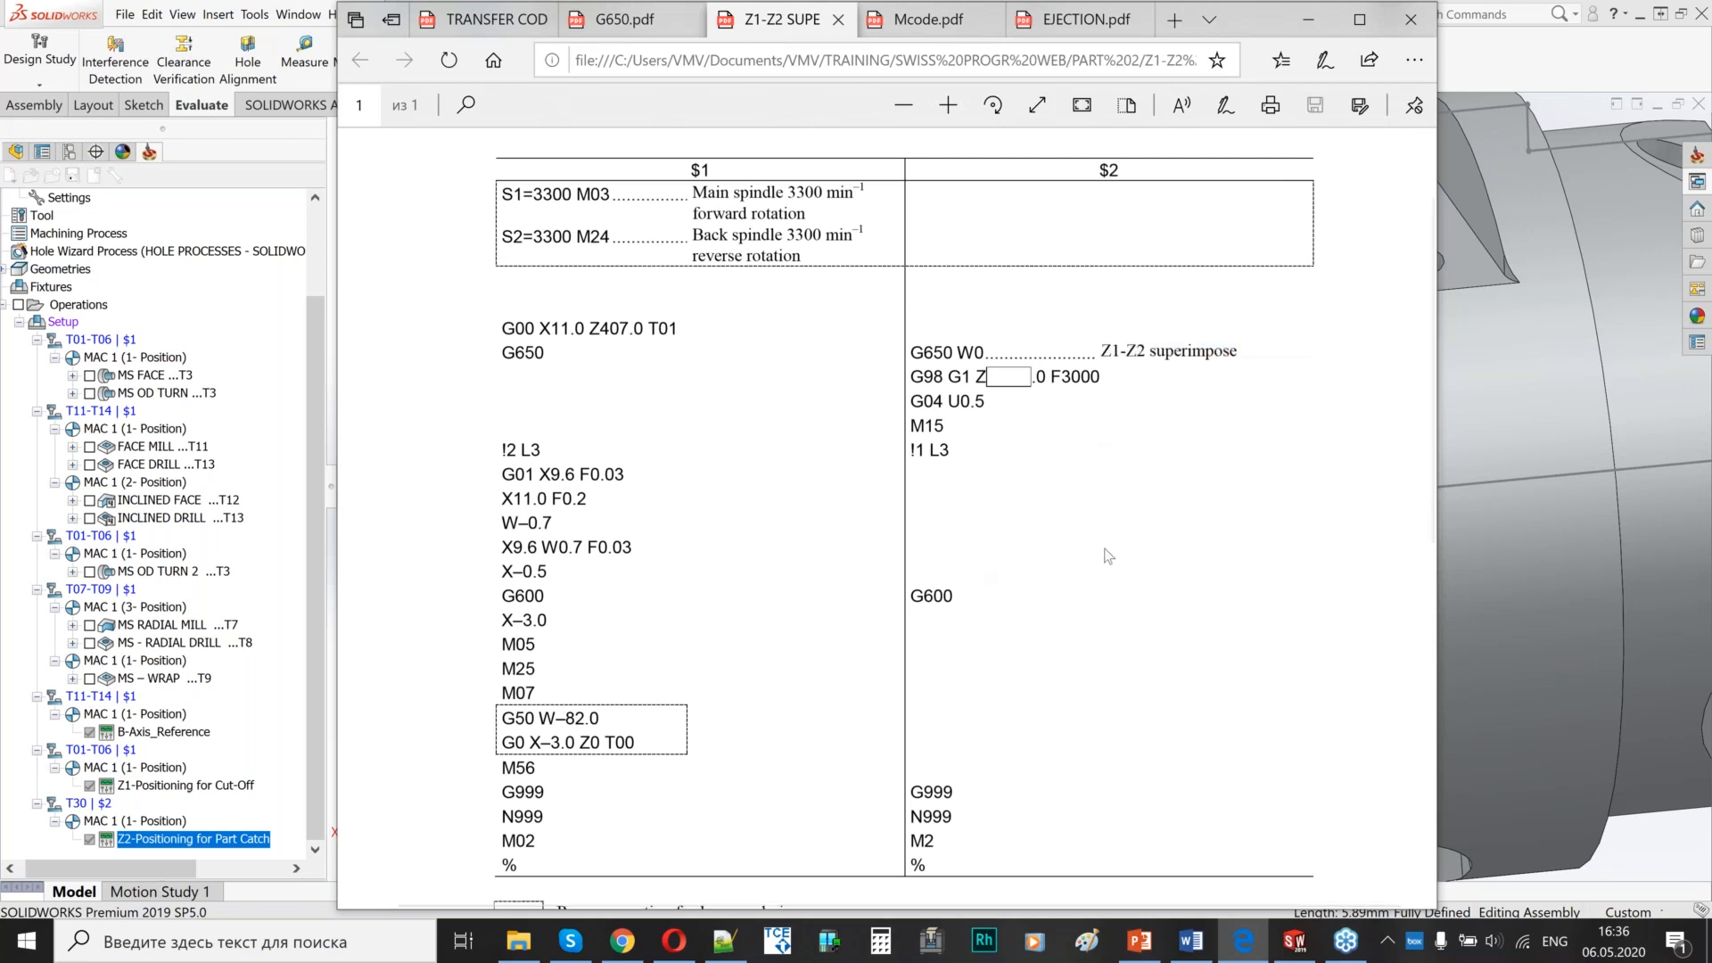
pyautogui.click(1307, 18)
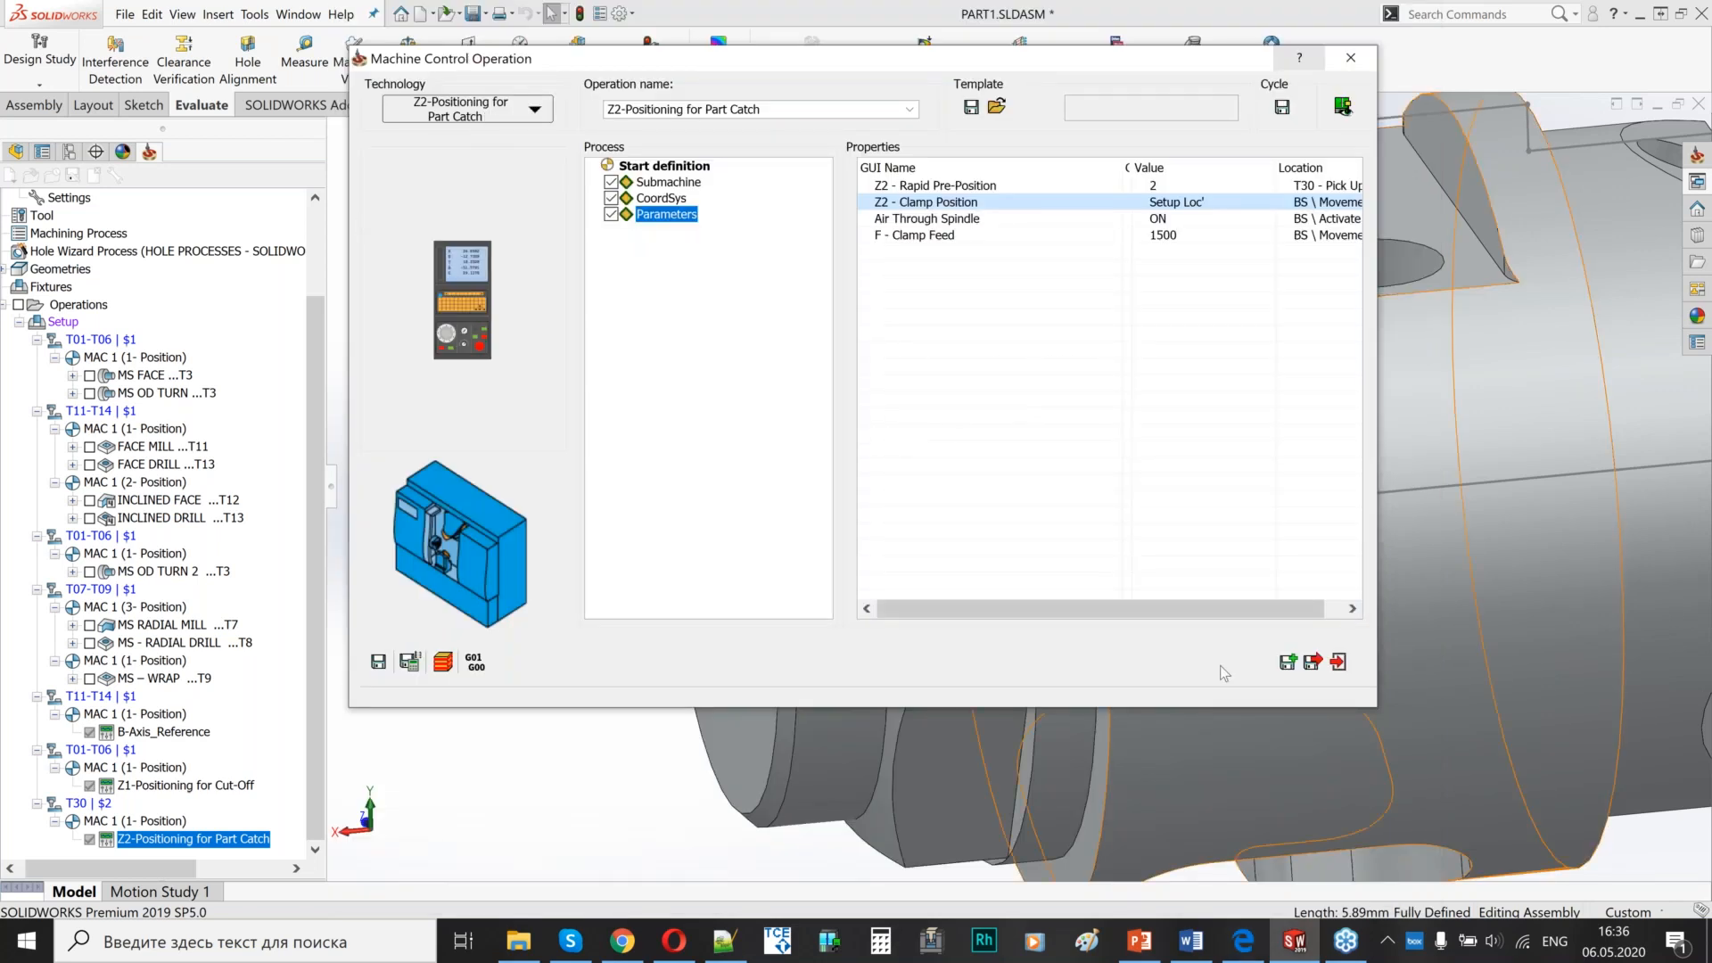
# - Copy the part catch operation, change its technology to Z1+Z2 Synch ON with submachine T01-T06 | $1, save it and check its parameters
pyautogui.click(1287, 662)
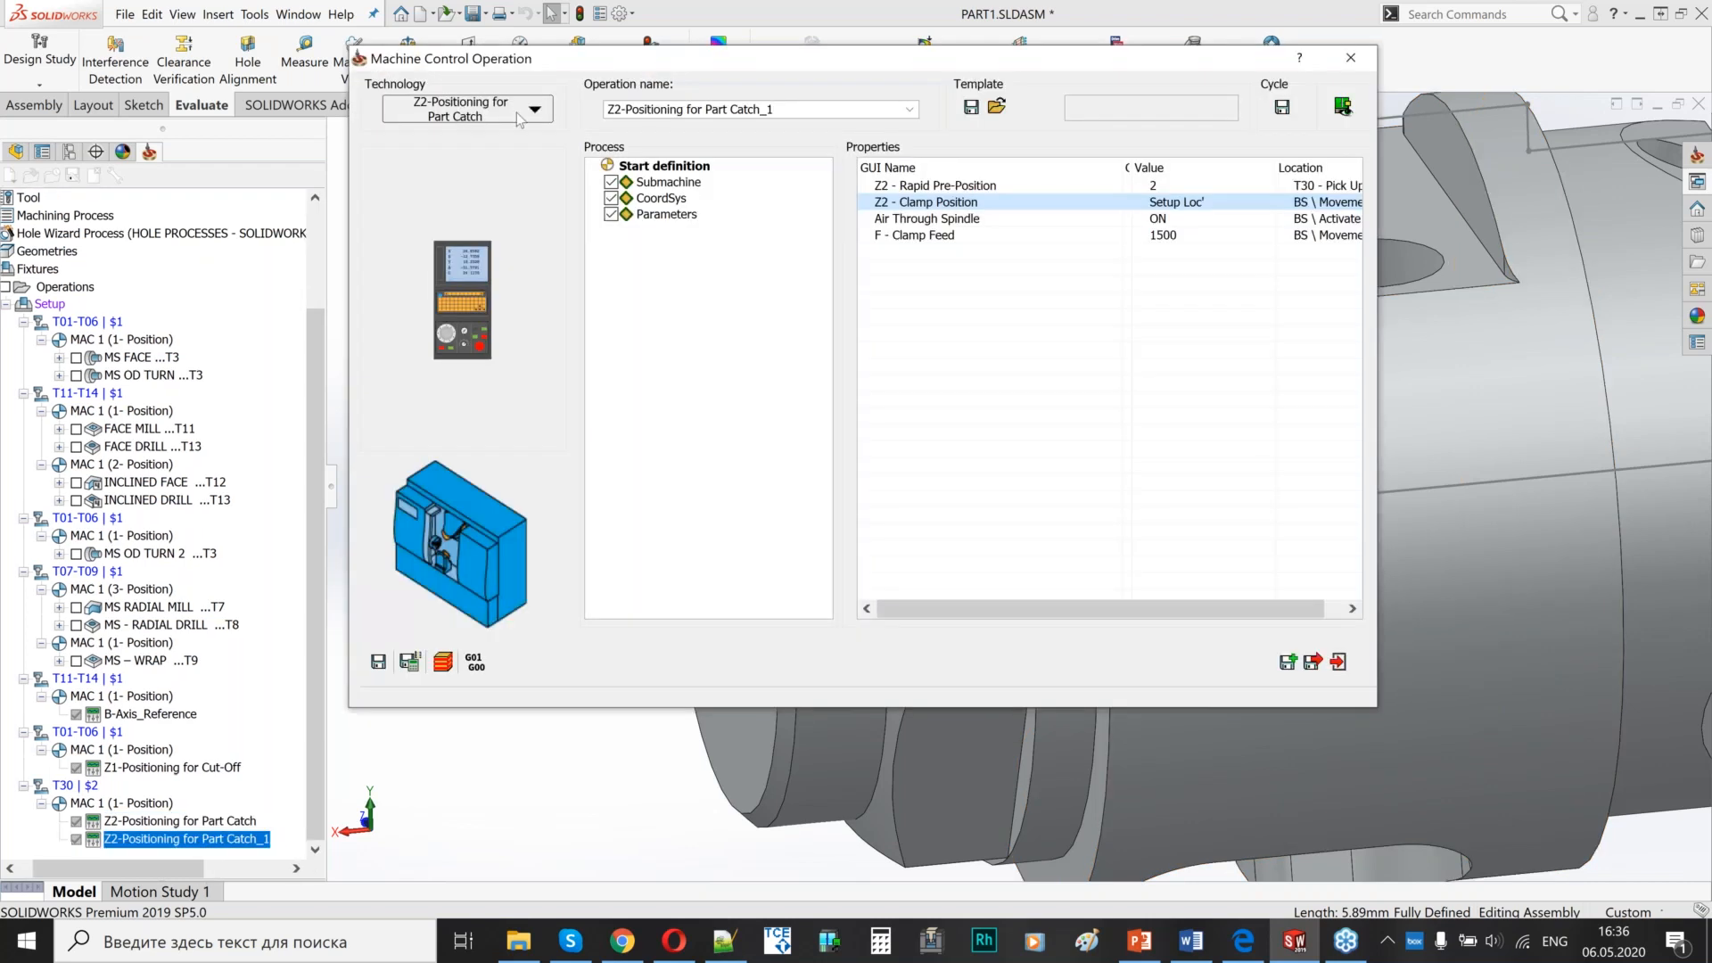
pyautogui.click(518, 113)
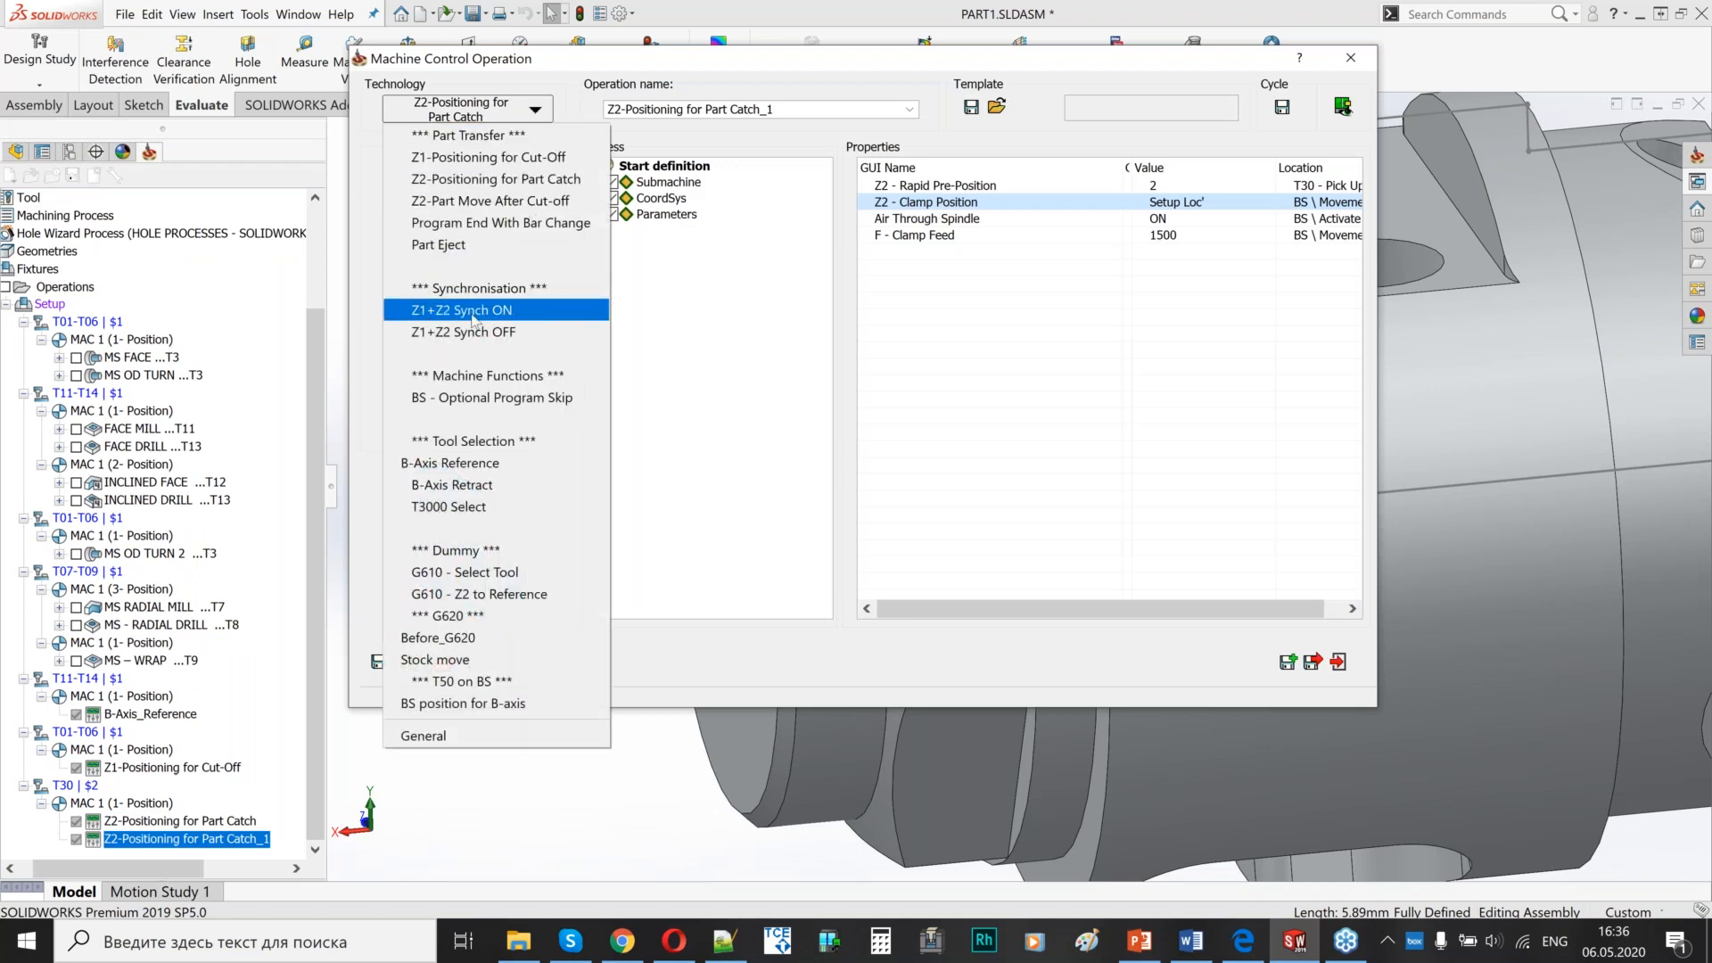
pyautogui.click(517, 319)
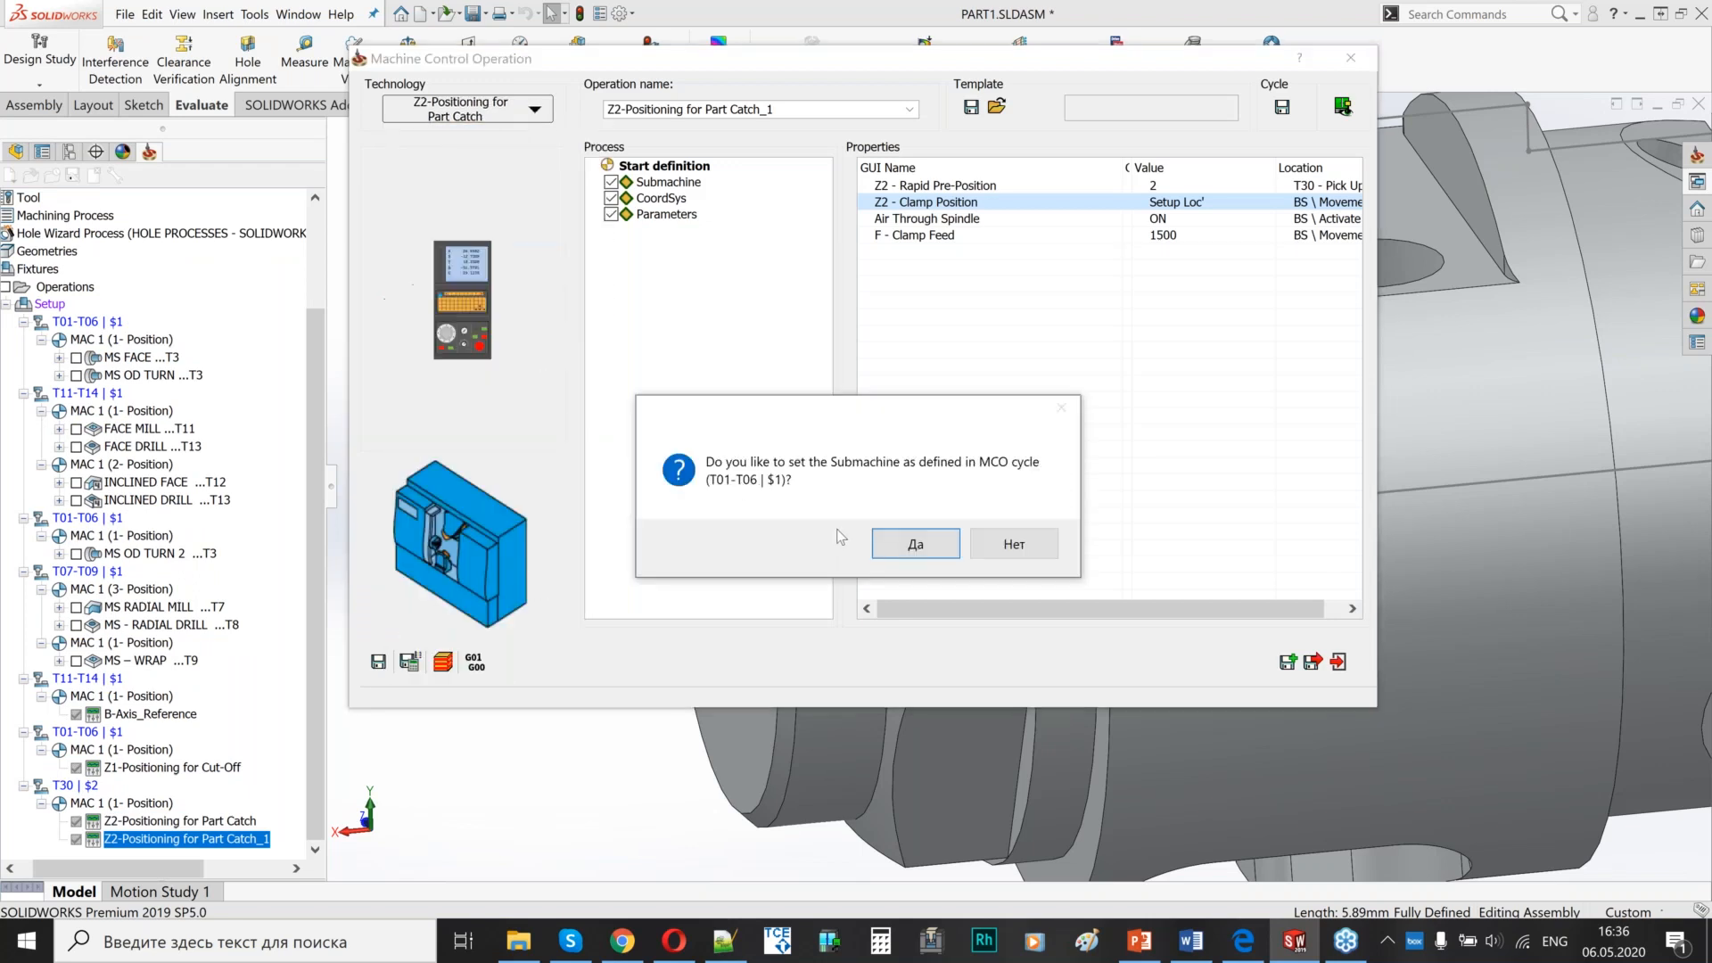
pyautogui.click(915, 542)
pyautogui.click(409, 661)
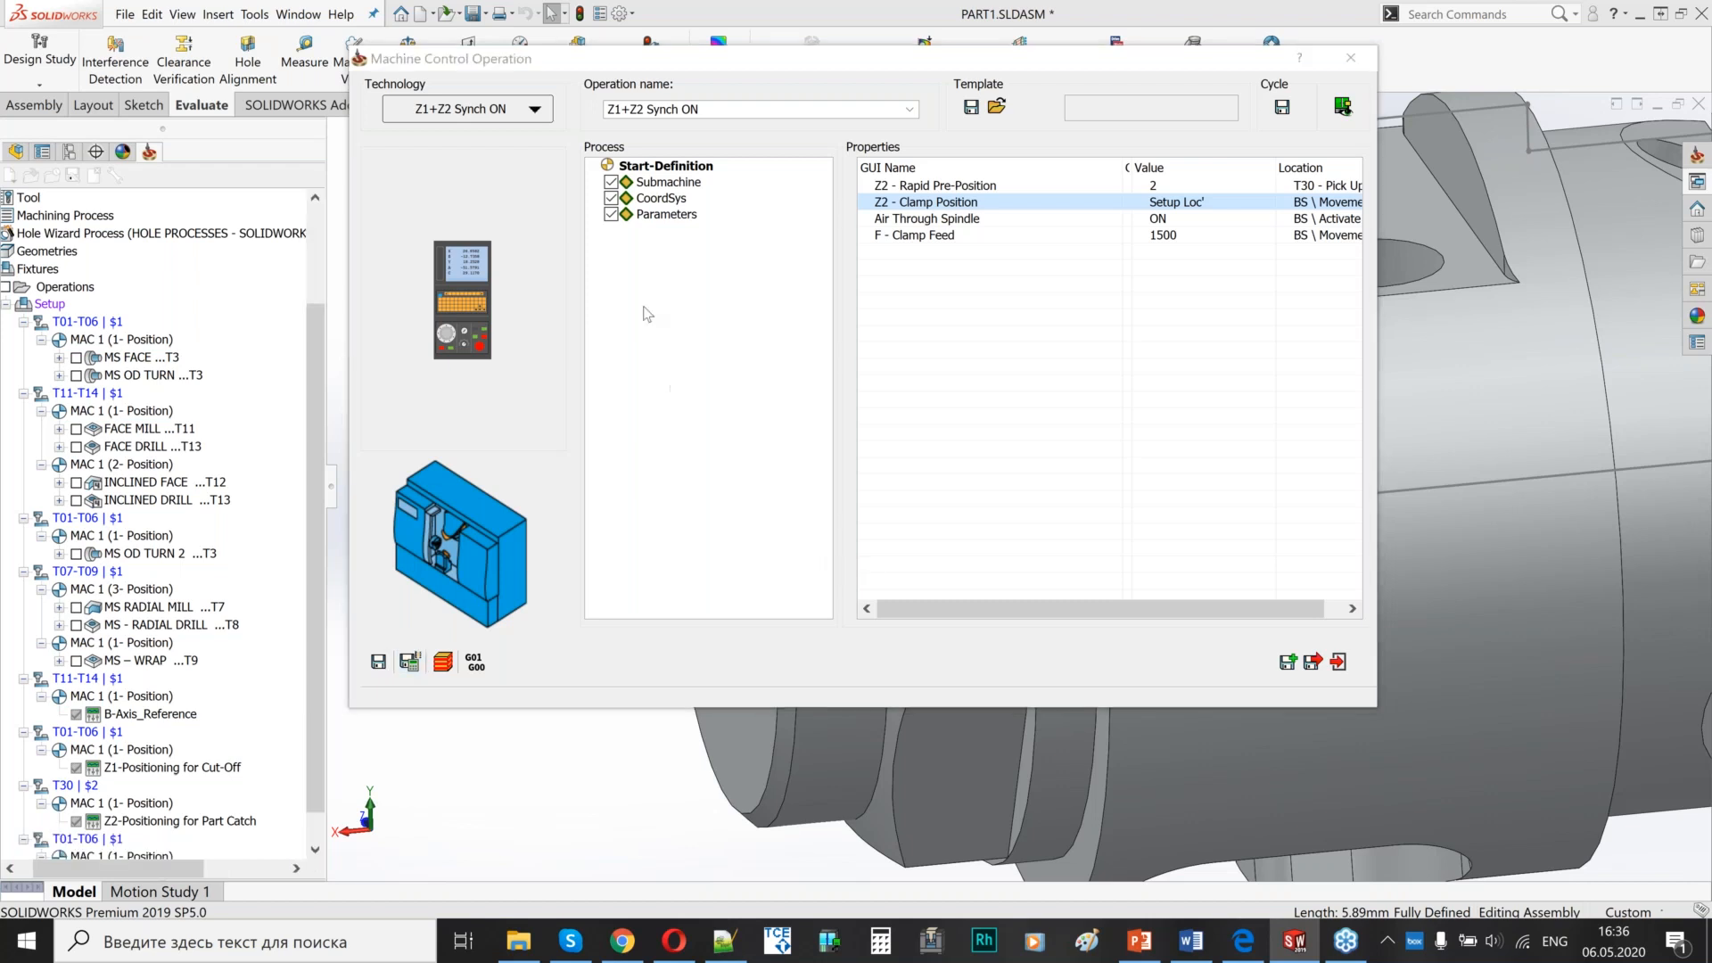
pyautogui.click(667, 216)
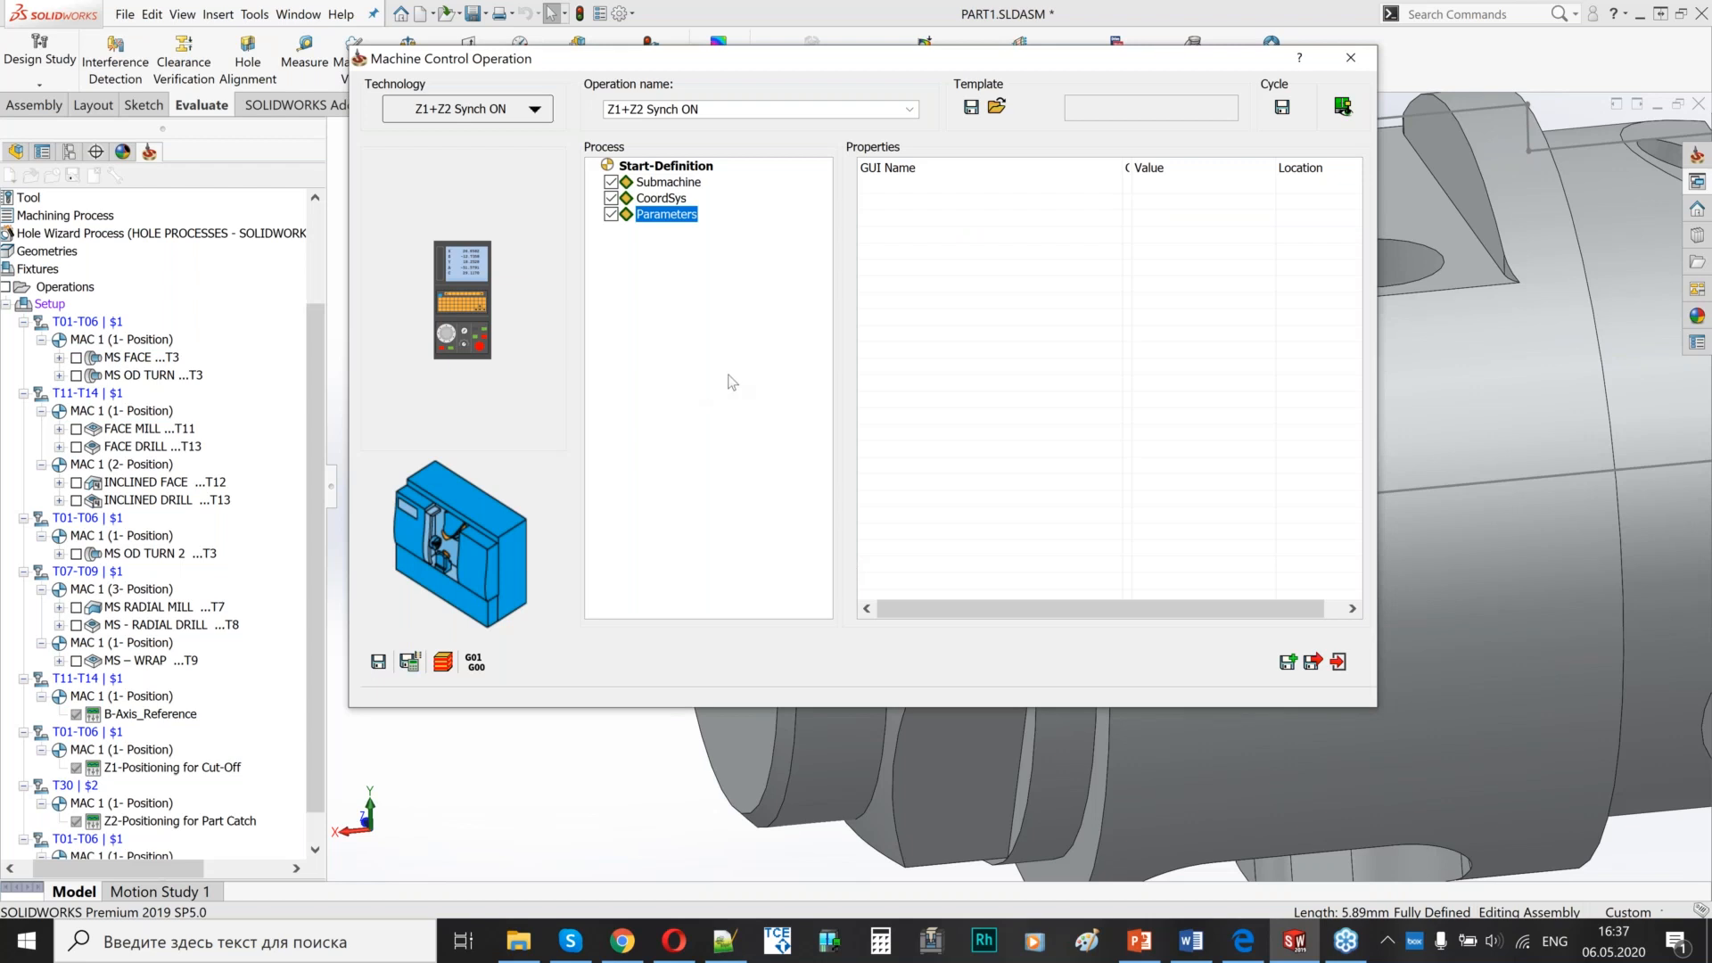
# - Add a turning Cutoff operation after Z1+Z2 Synch ON and define its geometry from the flat bored end face opposite the thread
pyautogui.moveTo(312, 651); pyautogui.dragTo(313, 700)
pyautogui.click(149, 840)
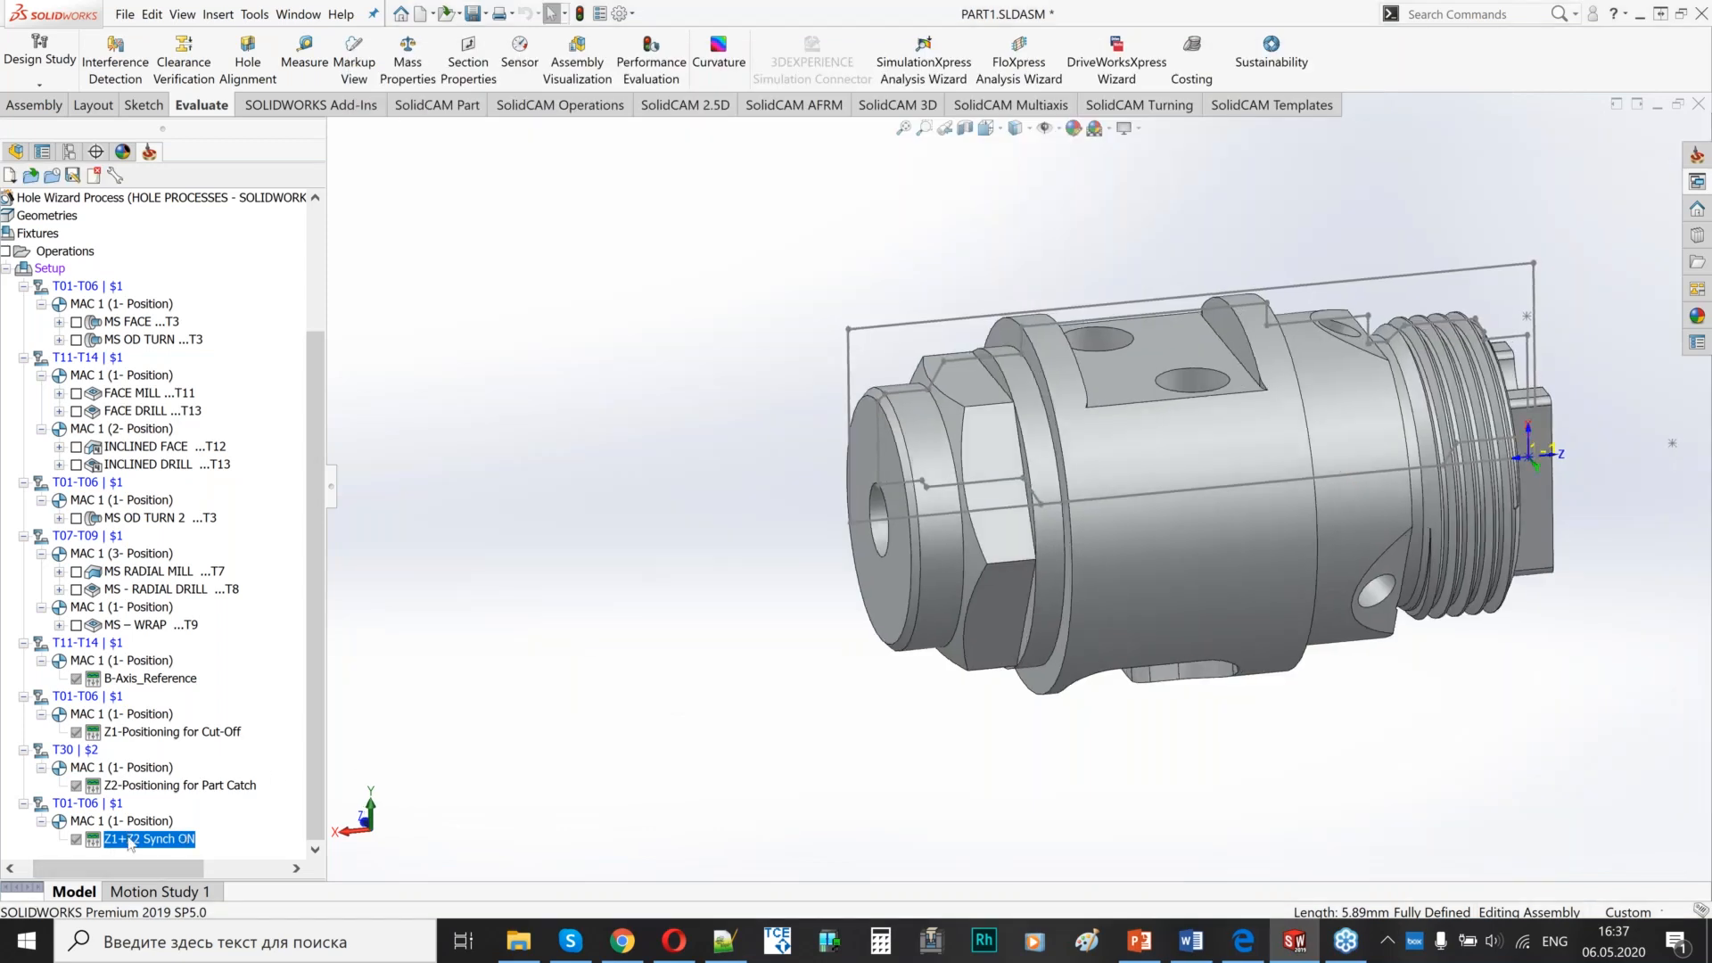
pyautogui.rightClick(145, 845)
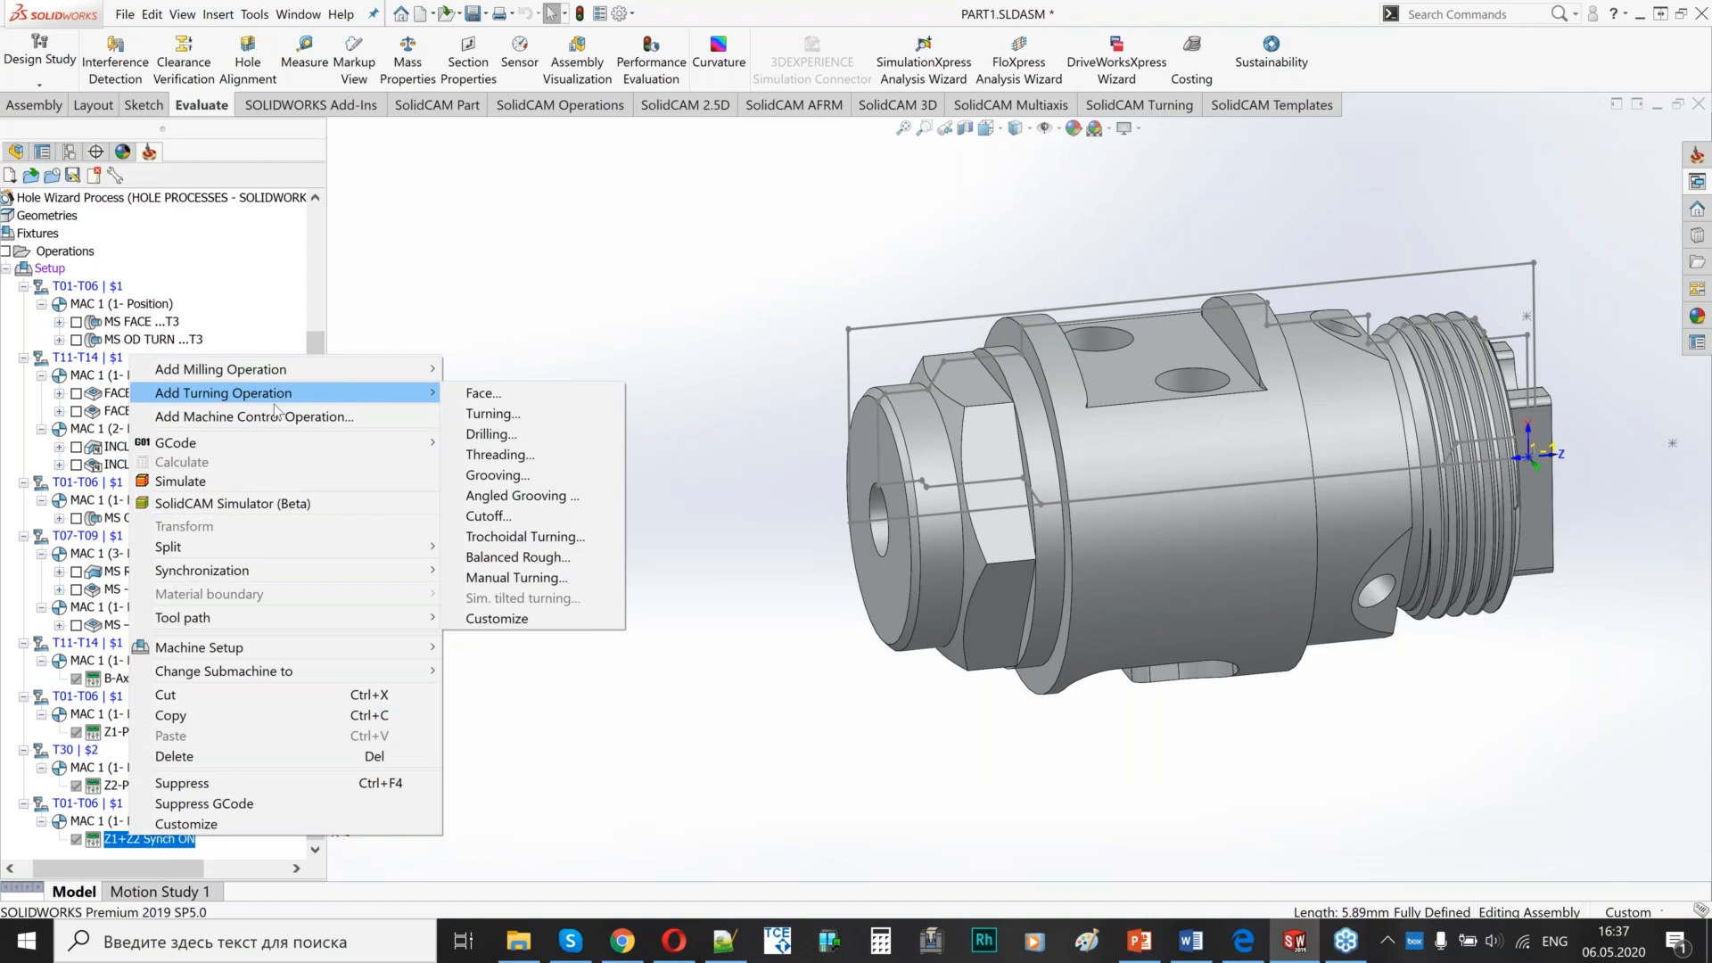
pyautogui.moveTo(390, 403)
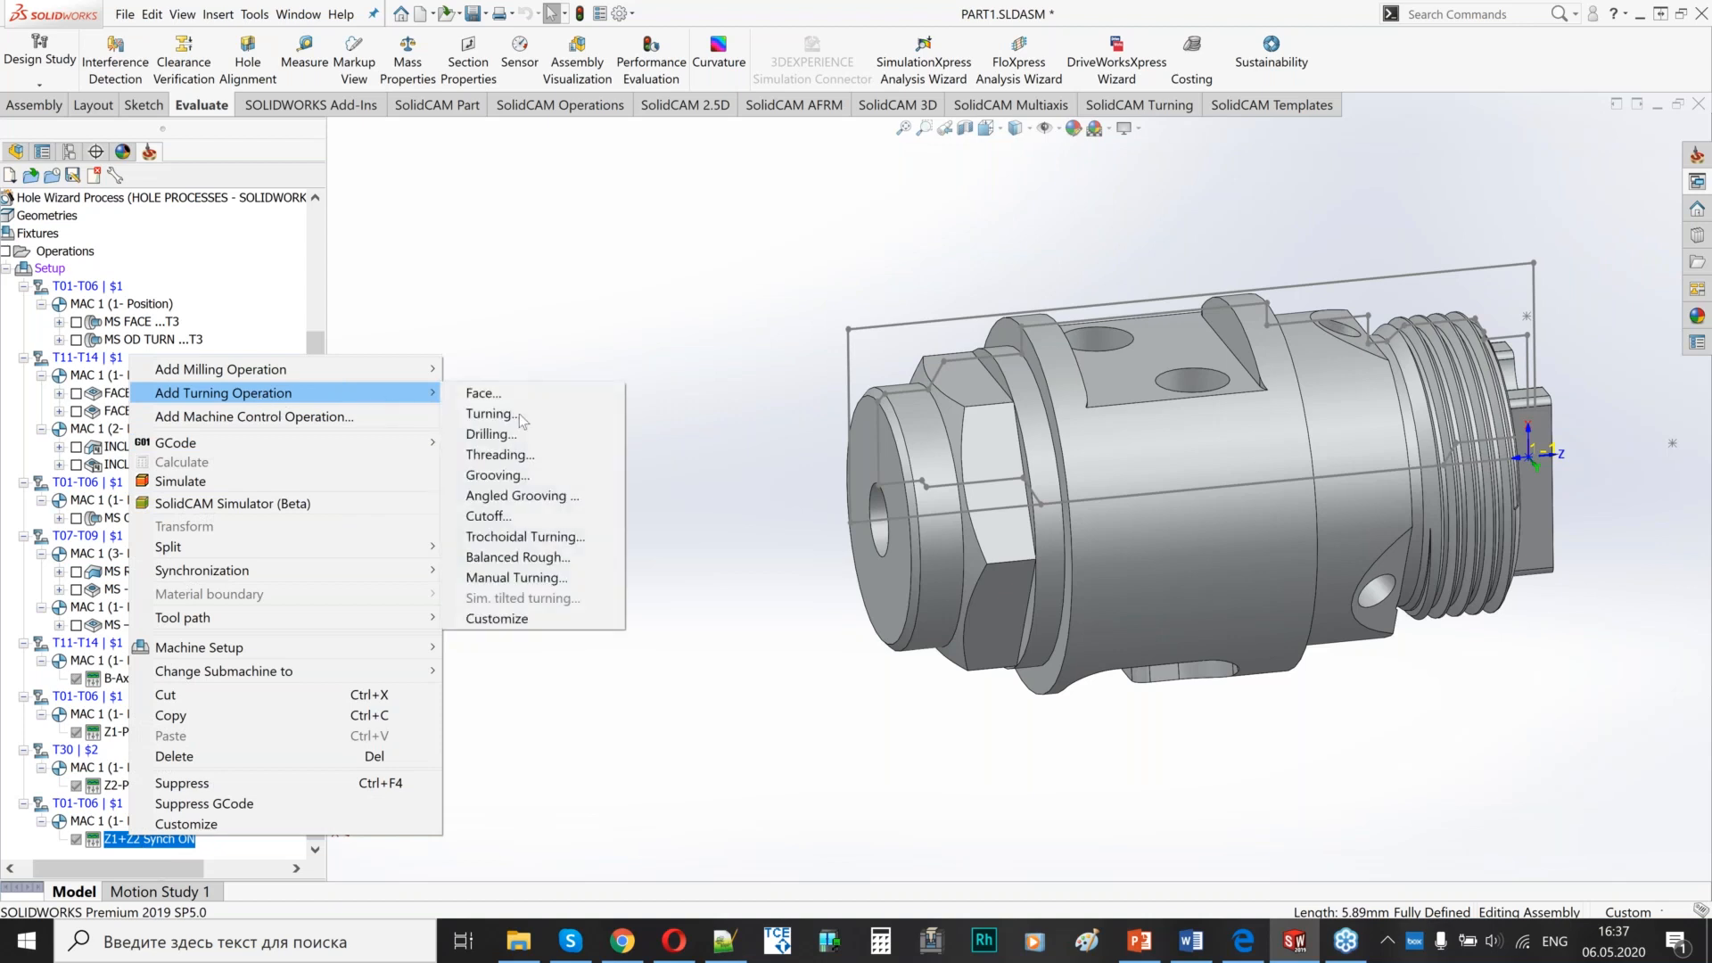
pyautogui.click(489, 518)
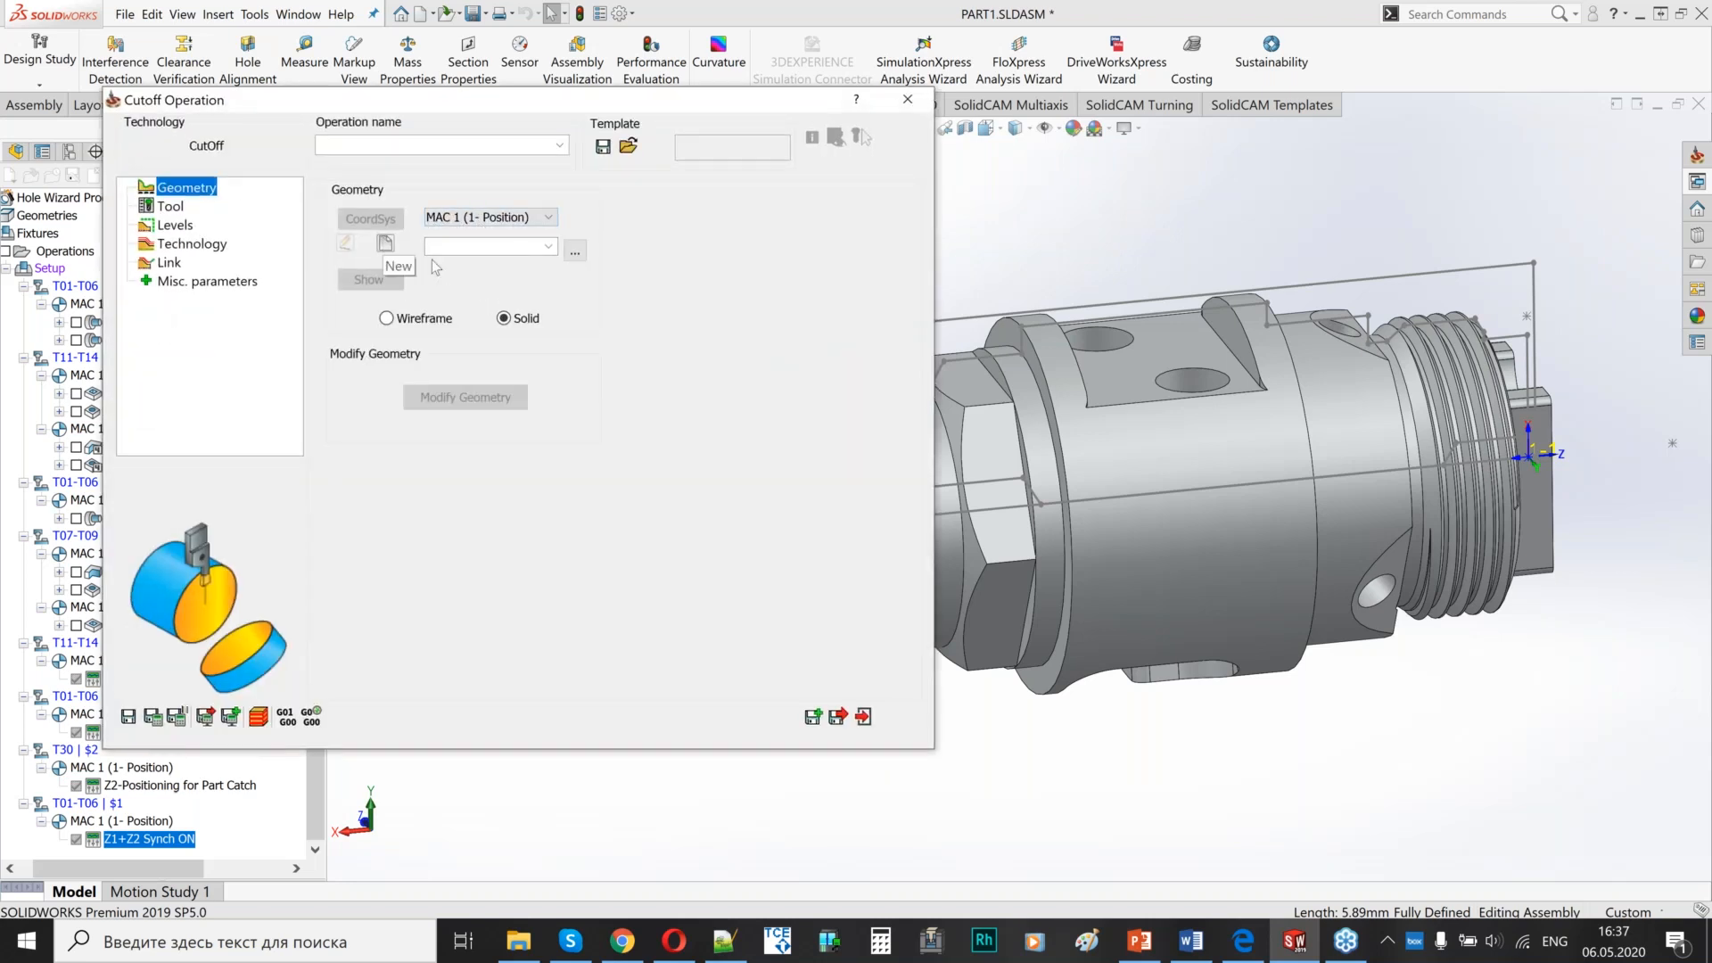
pyautogui.click(386, 242)
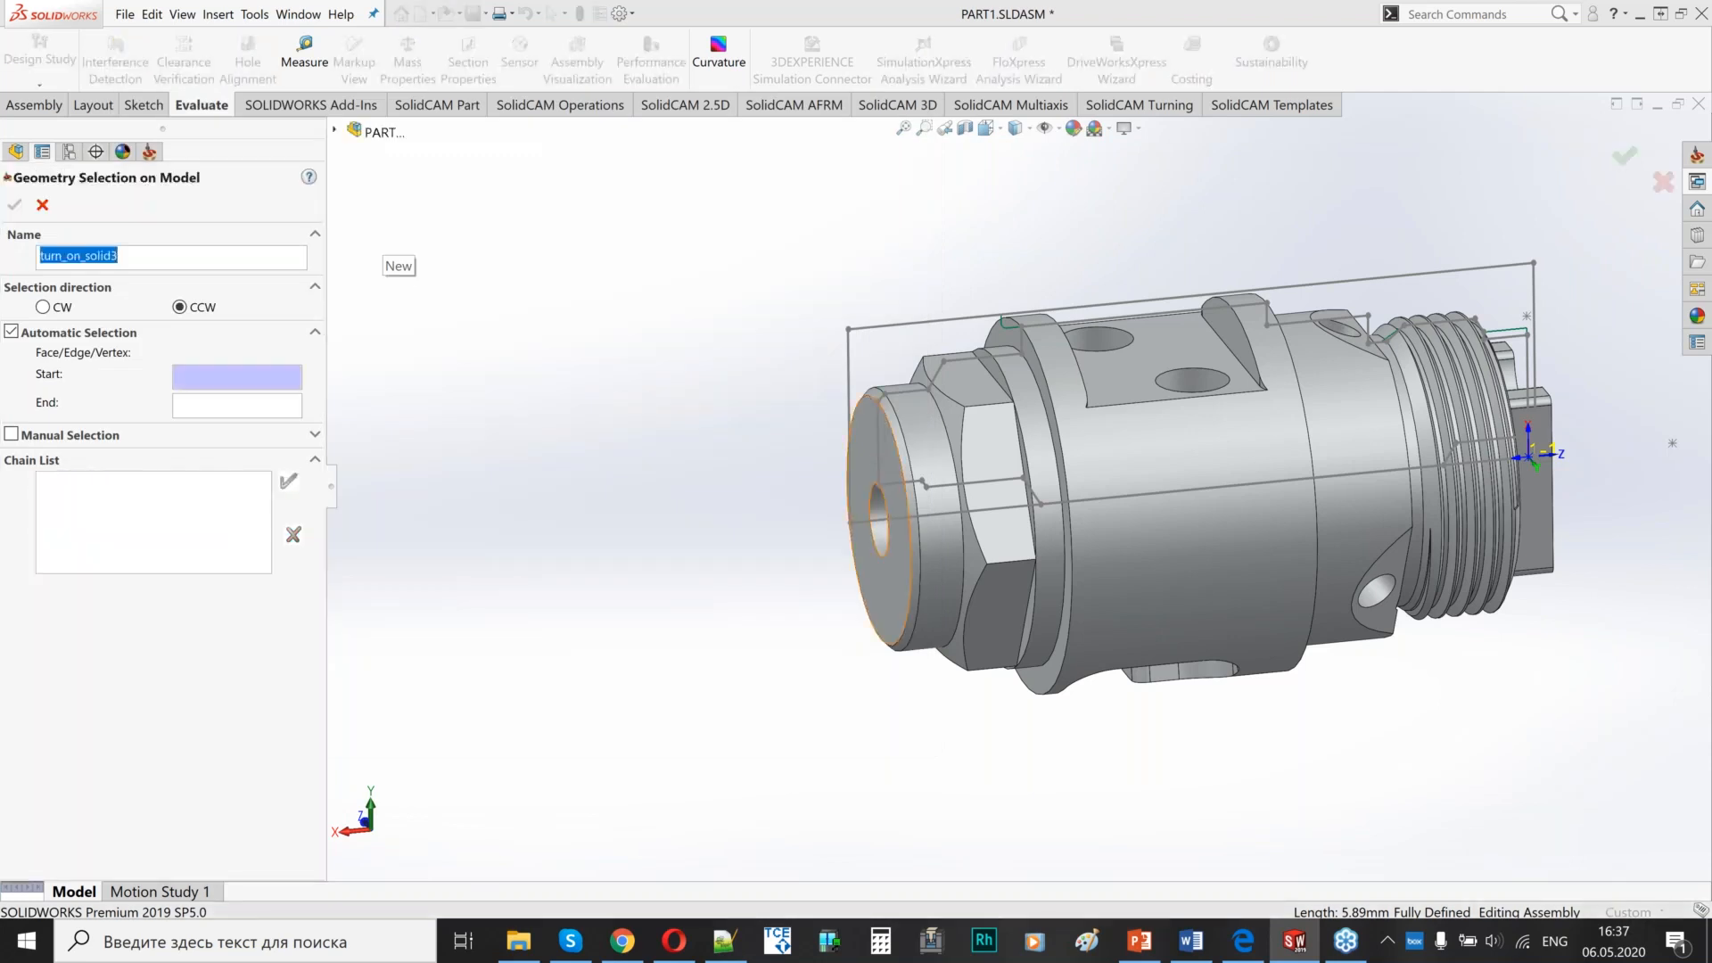
pyautogui.click(870, 451)
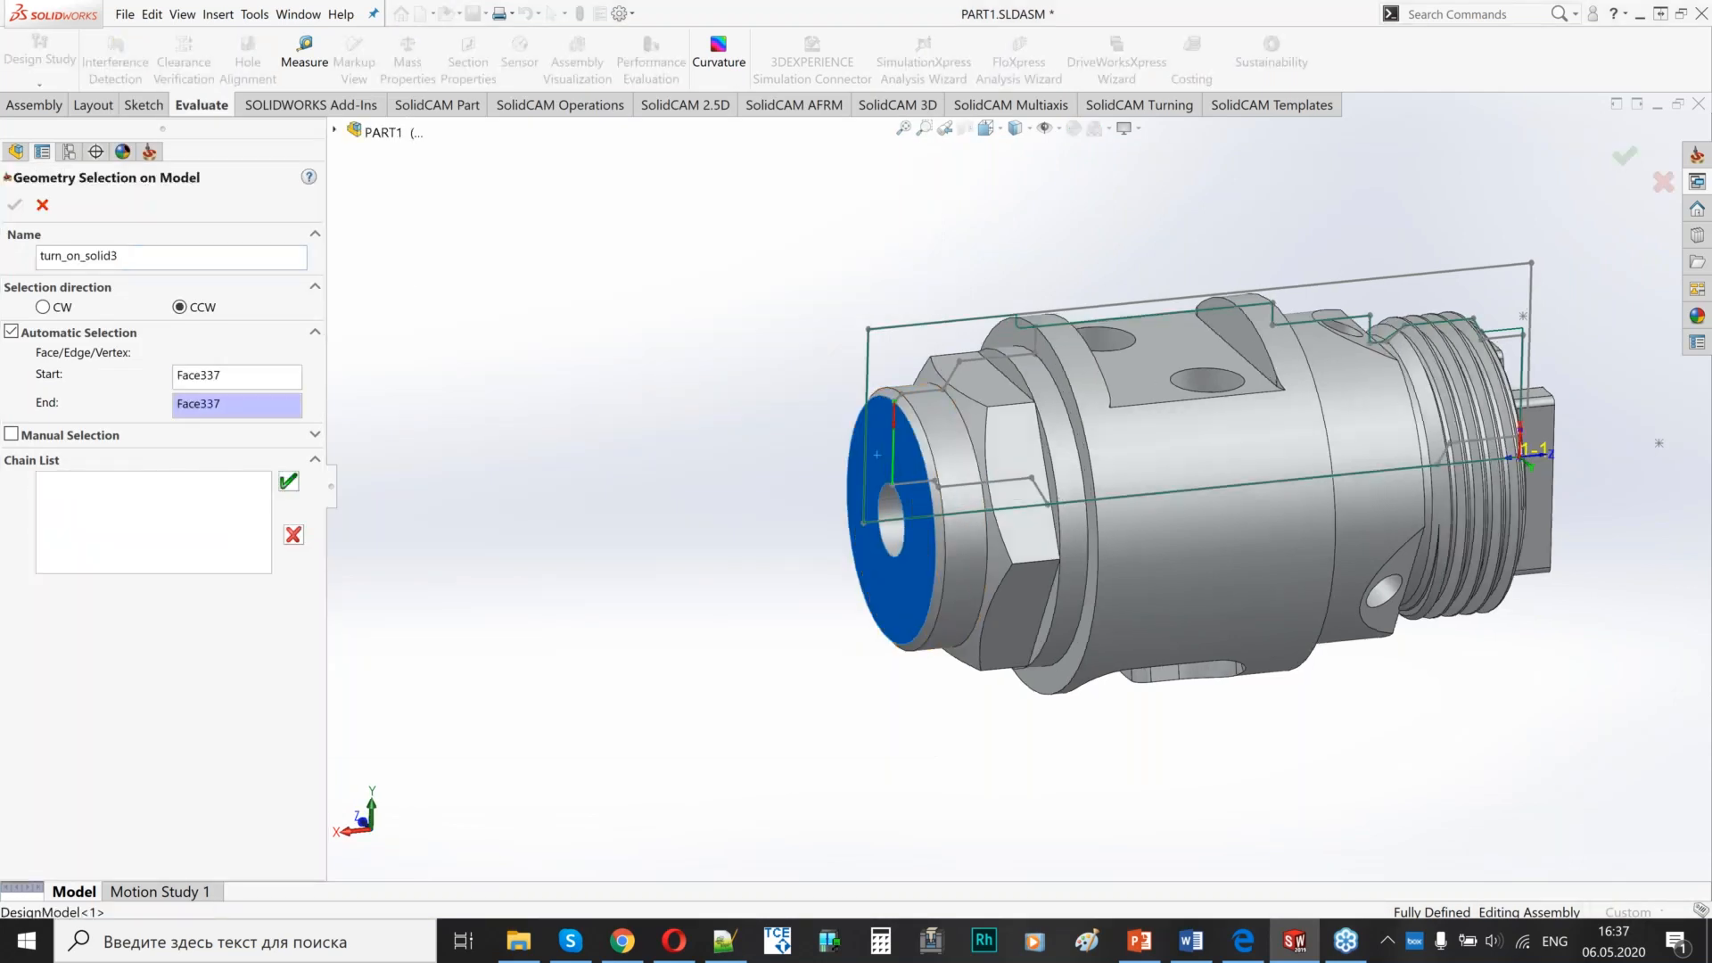
pyautogui.scroll(-3, 879, 442)
pyautogui.click(285, 482)
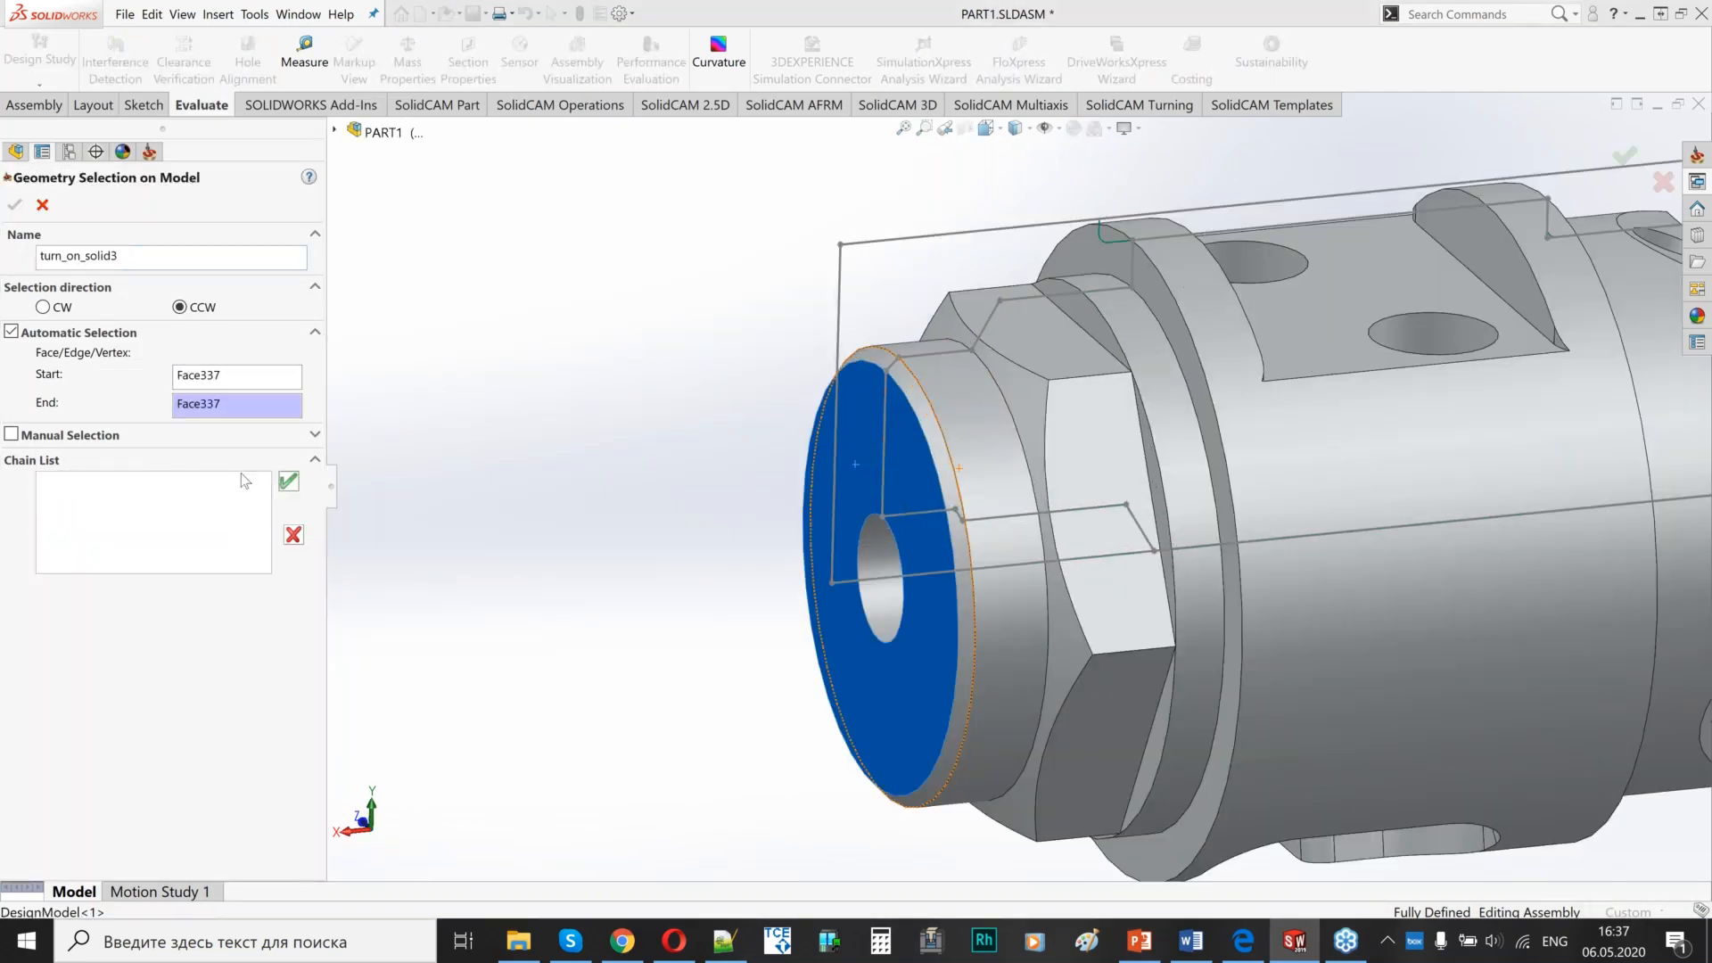
pyautogui.click(14, 204)
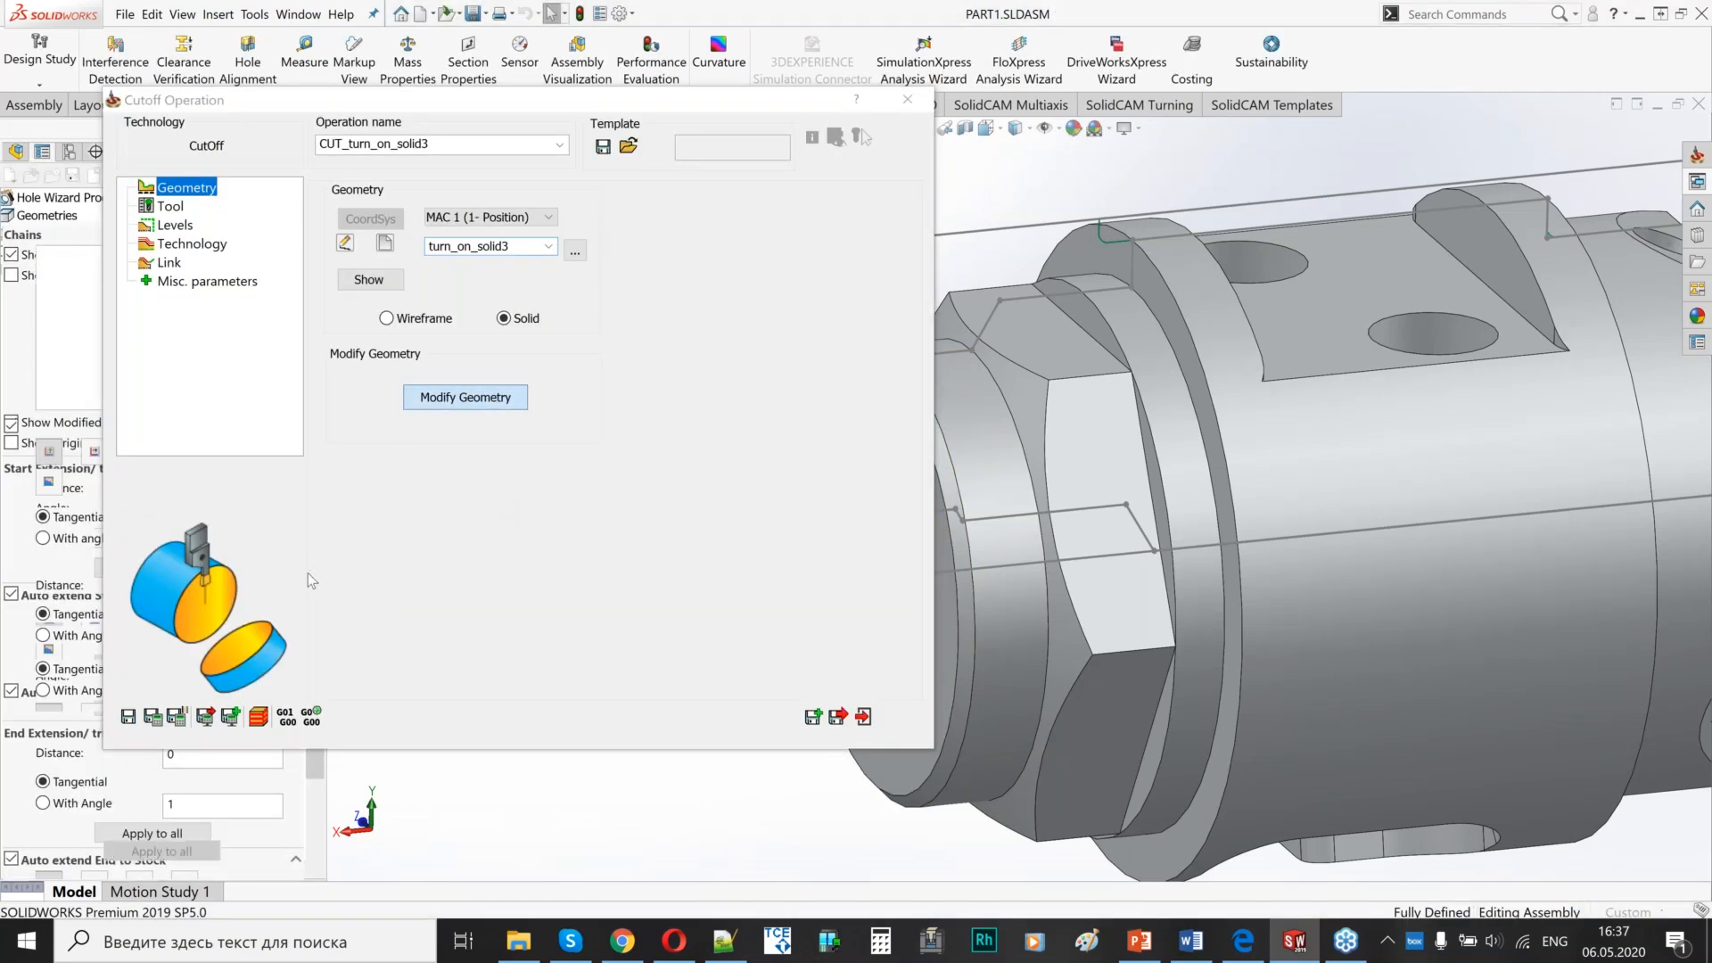
# - Keep the end of the cut-off chain automatically extended to the stock and accept the modified geometry
pyautogui.click(10, 858)
pyautogui.click(11, 860)
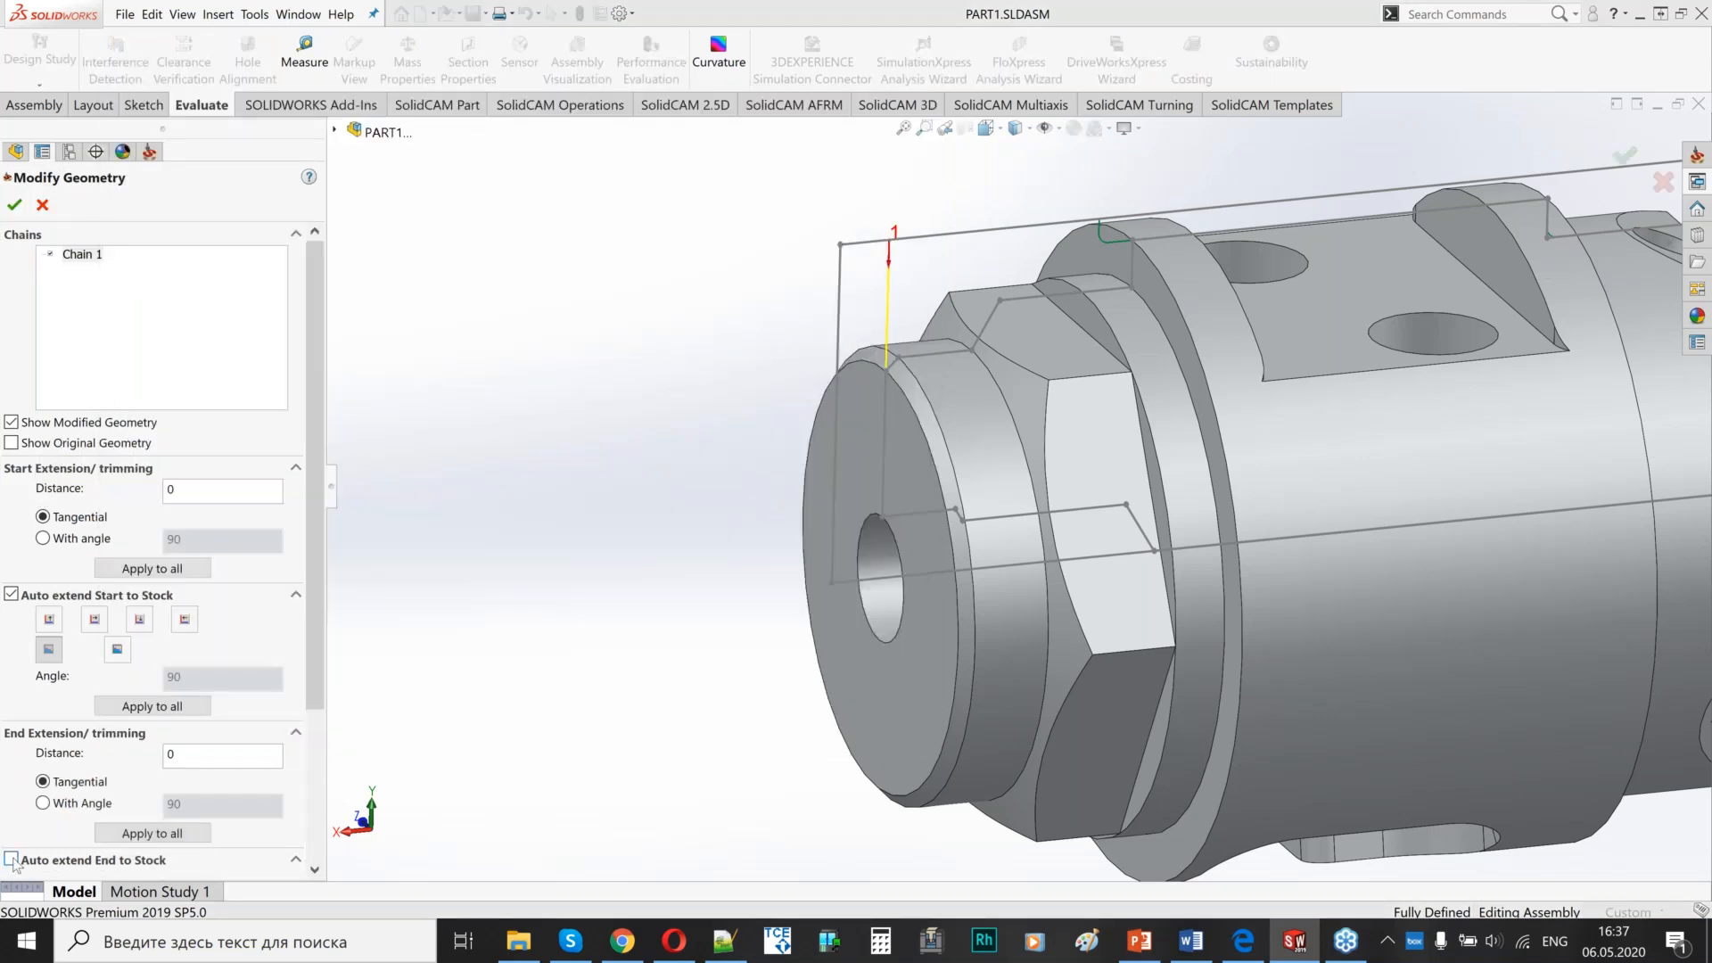
pyautogui.click(14, 205)
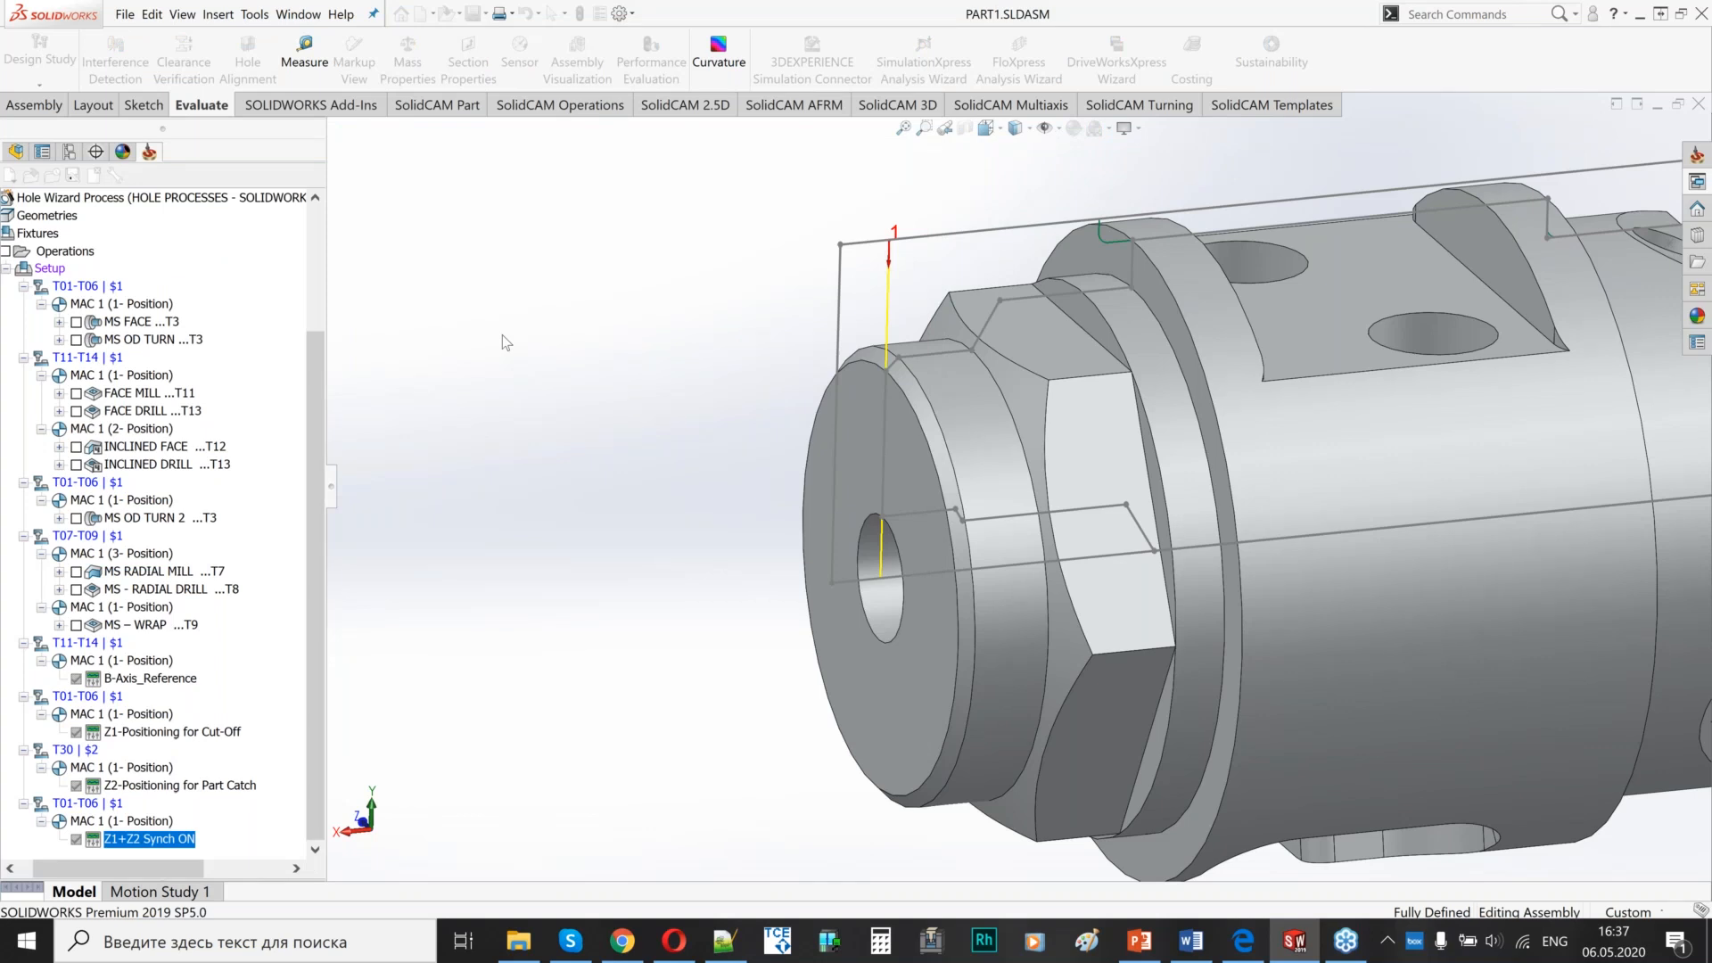
# - Assign external grooving tool 1 at station 1A to the cut-off and set its Z offset to 1
pyautogui.click(437, 557)
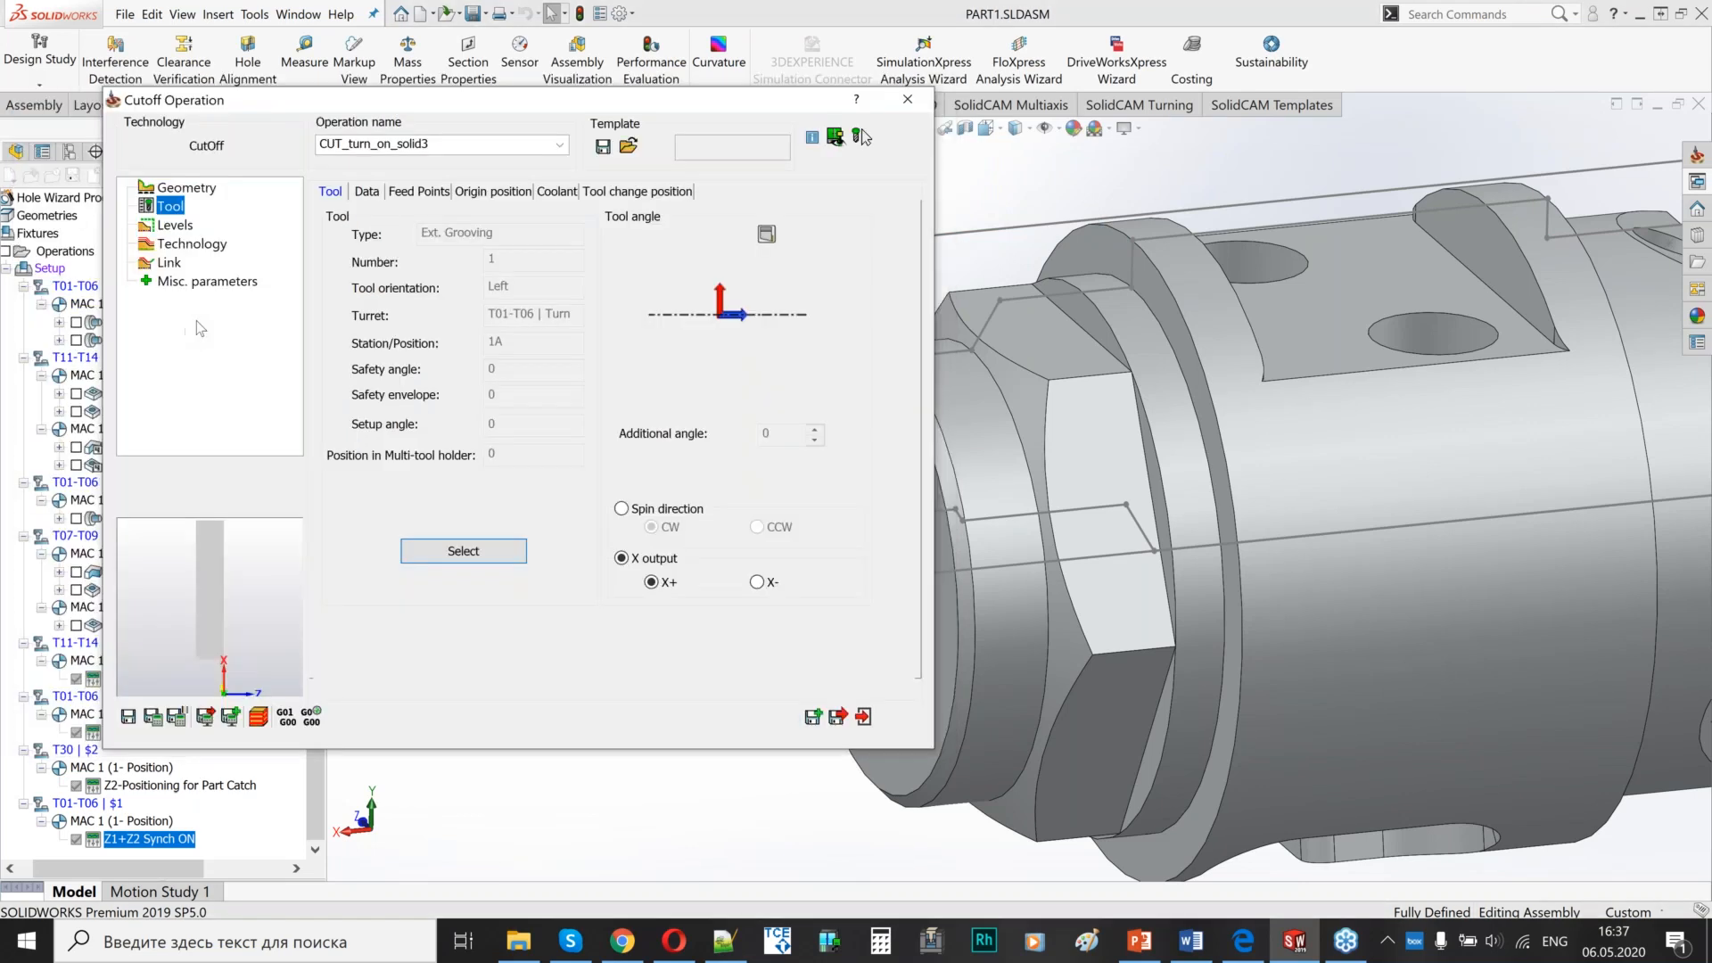
pyautogui.click(175, 225)
pyautogui.click(179, 244)
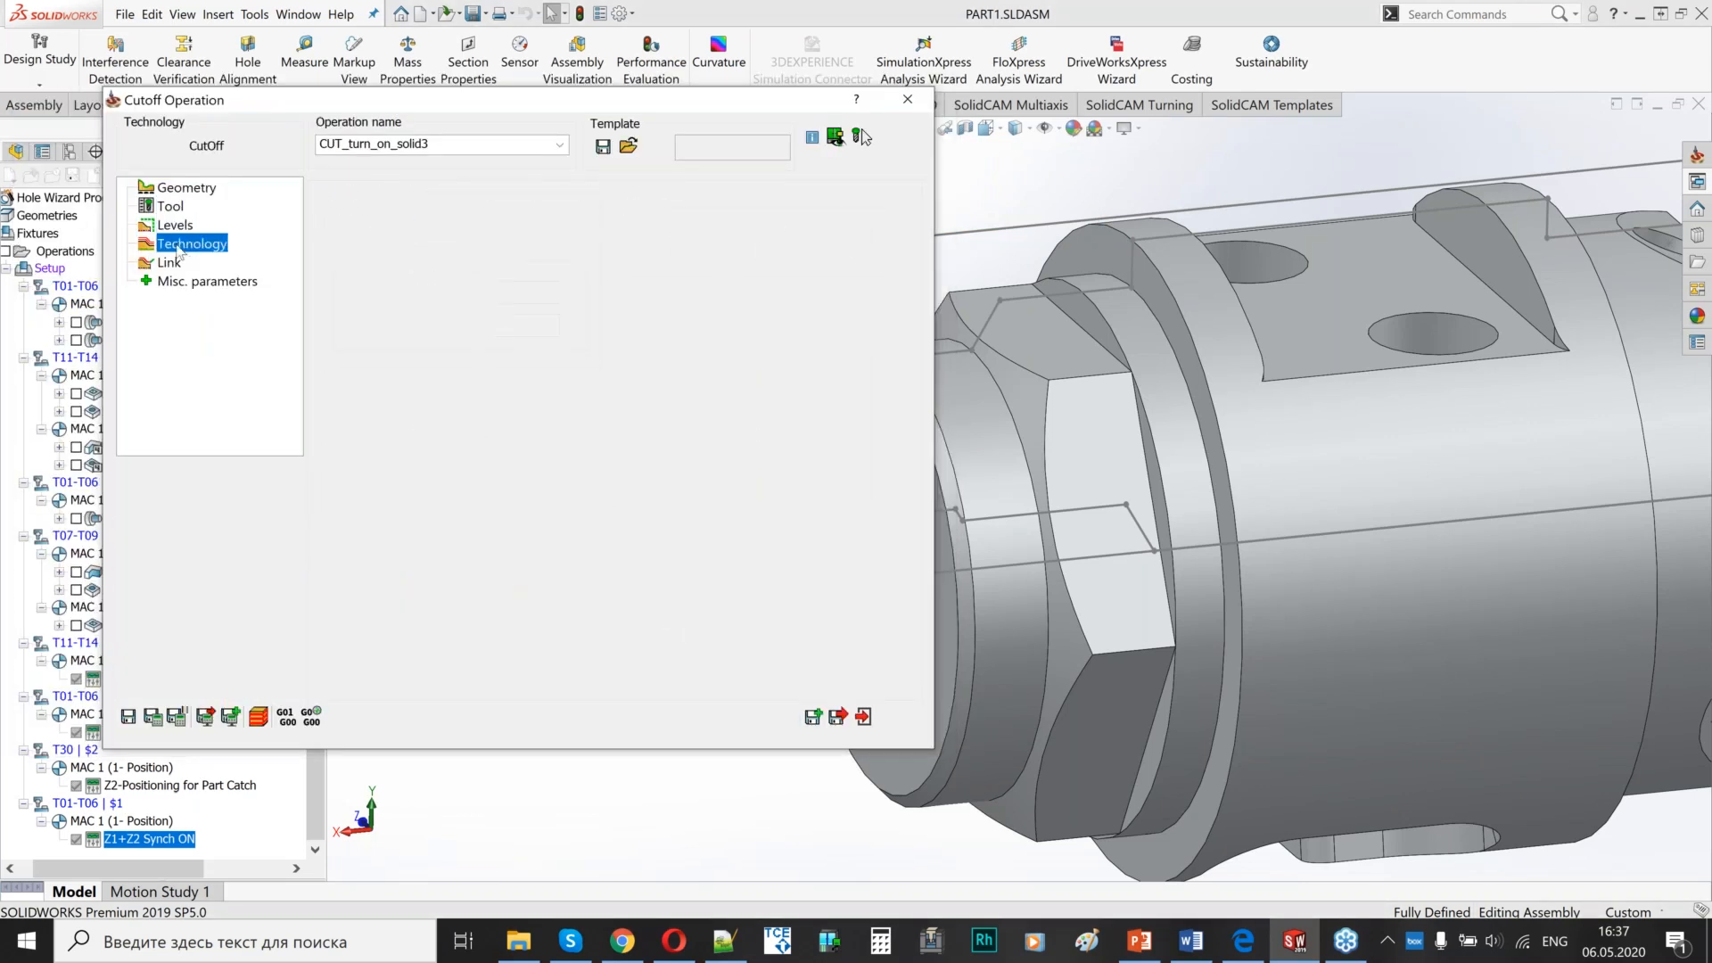
pyautogui.click(818, 241)
pyautogui.doubleClick(794, 241)
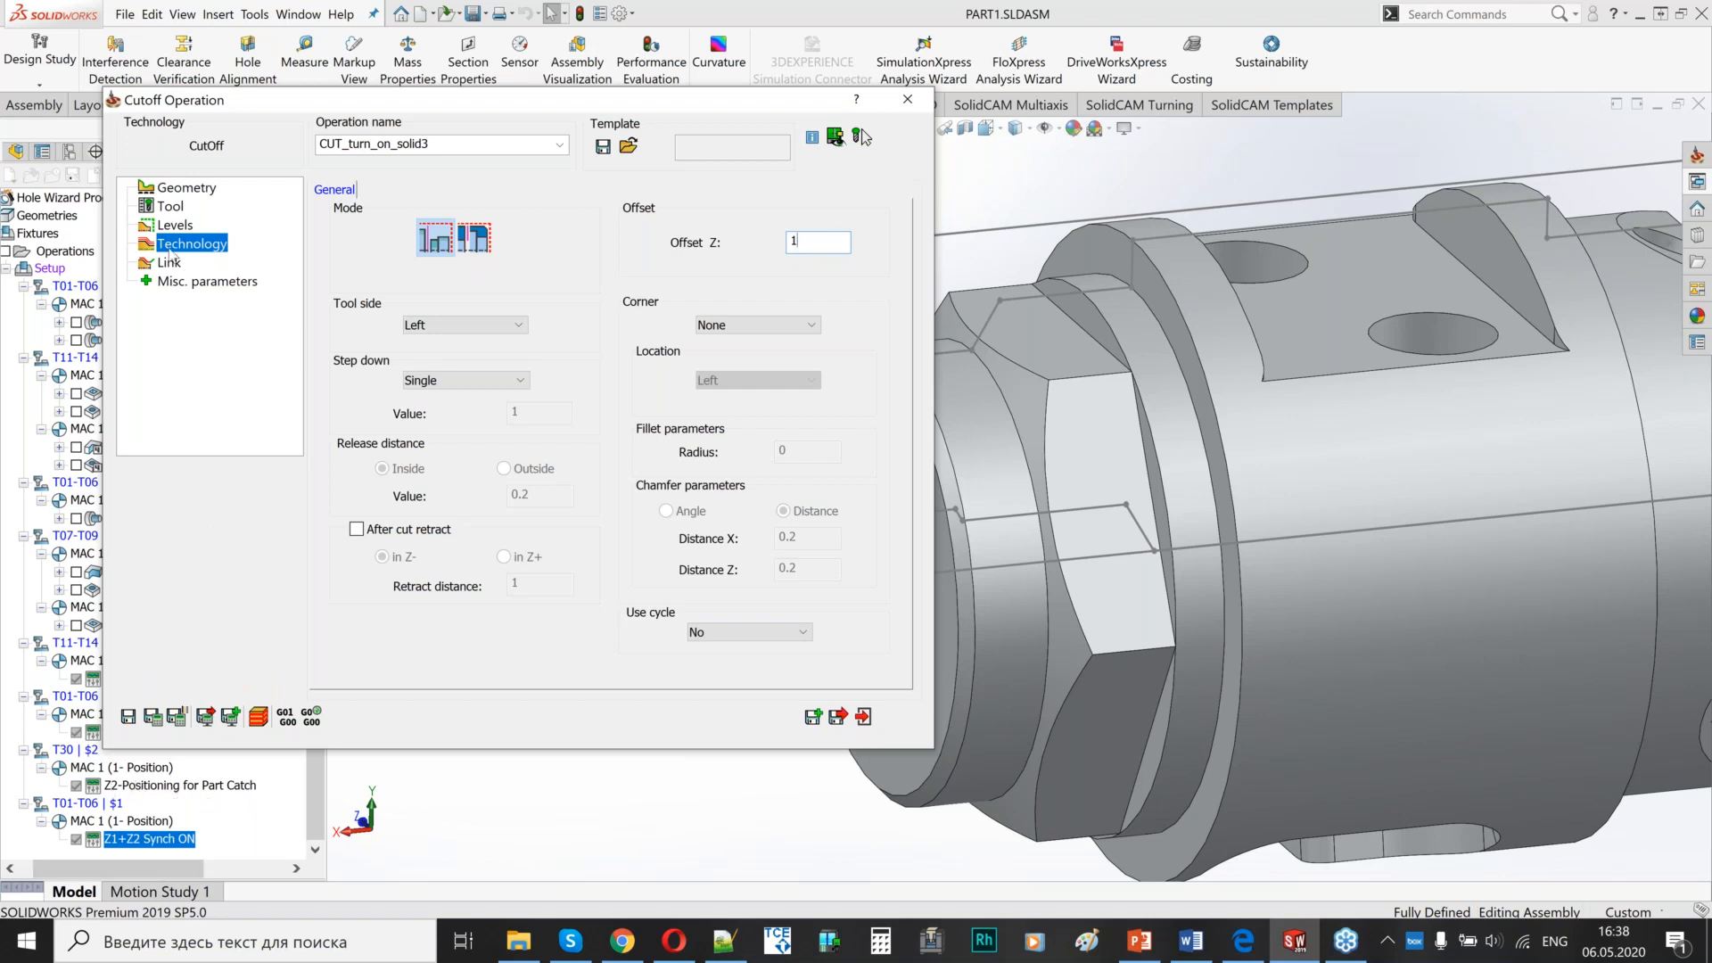
# - Consult the transfer program for the cut-off's approach and retract, comparing the X40 positioning line with the final X-1.5 cut before G600
pyautogui.click(169, 262)
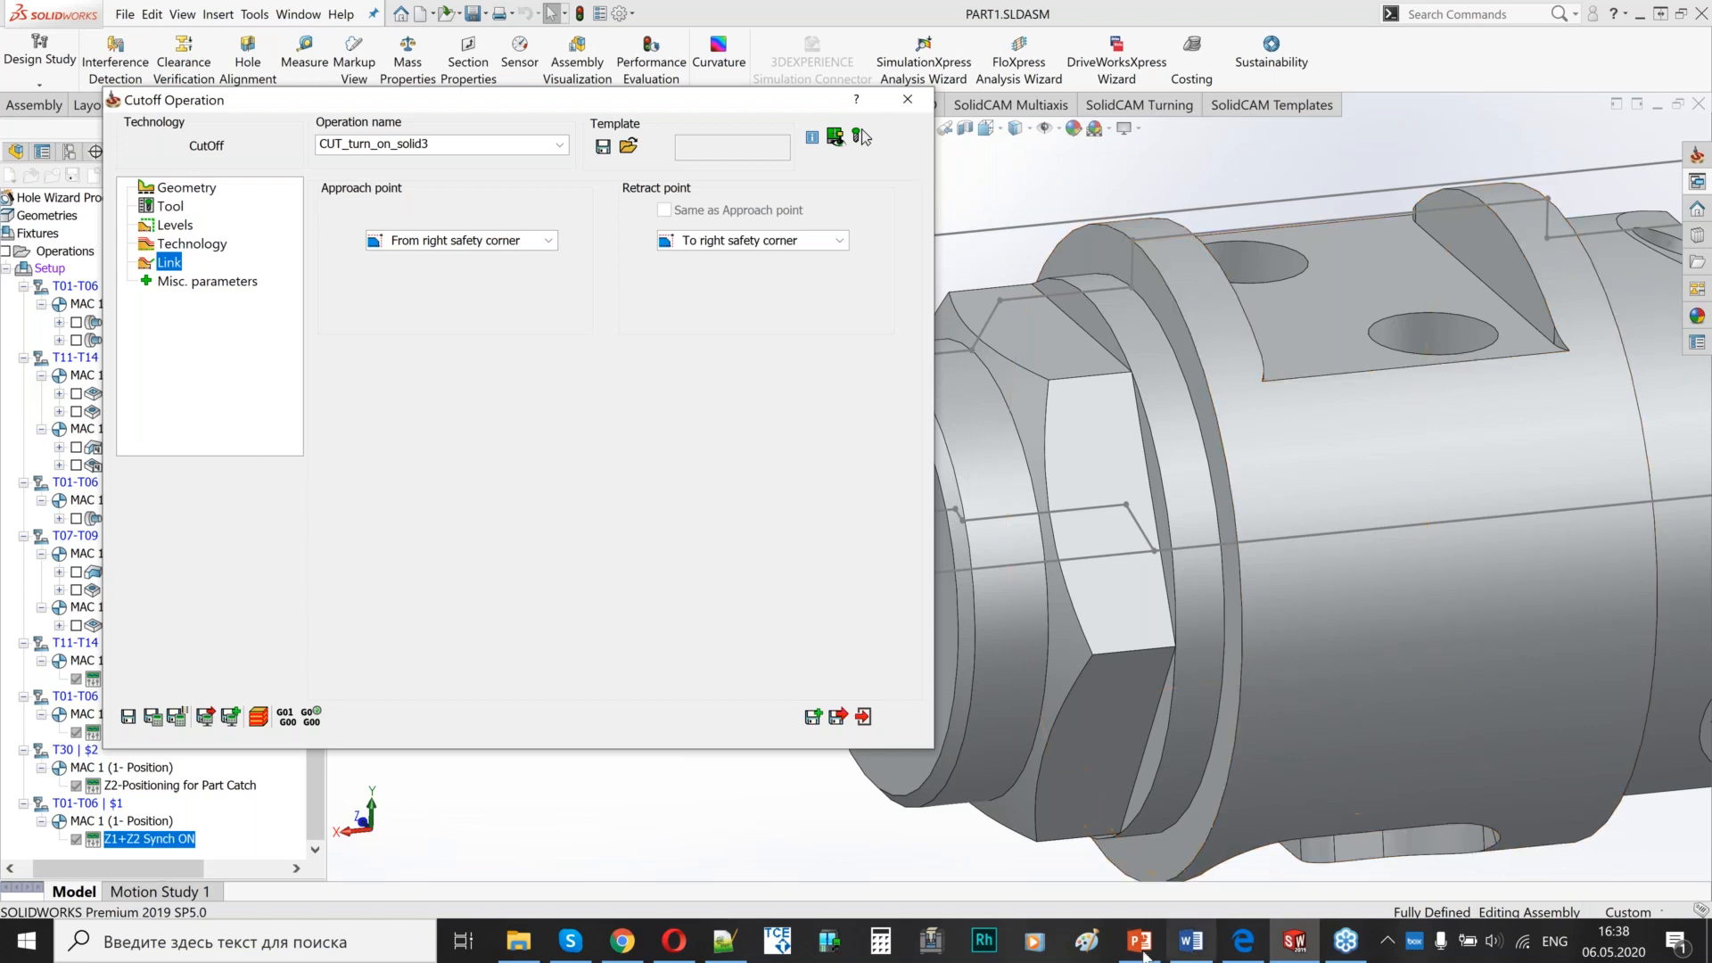
pyautogui.click(1242, 941)
pyautogui.click(455, 22)
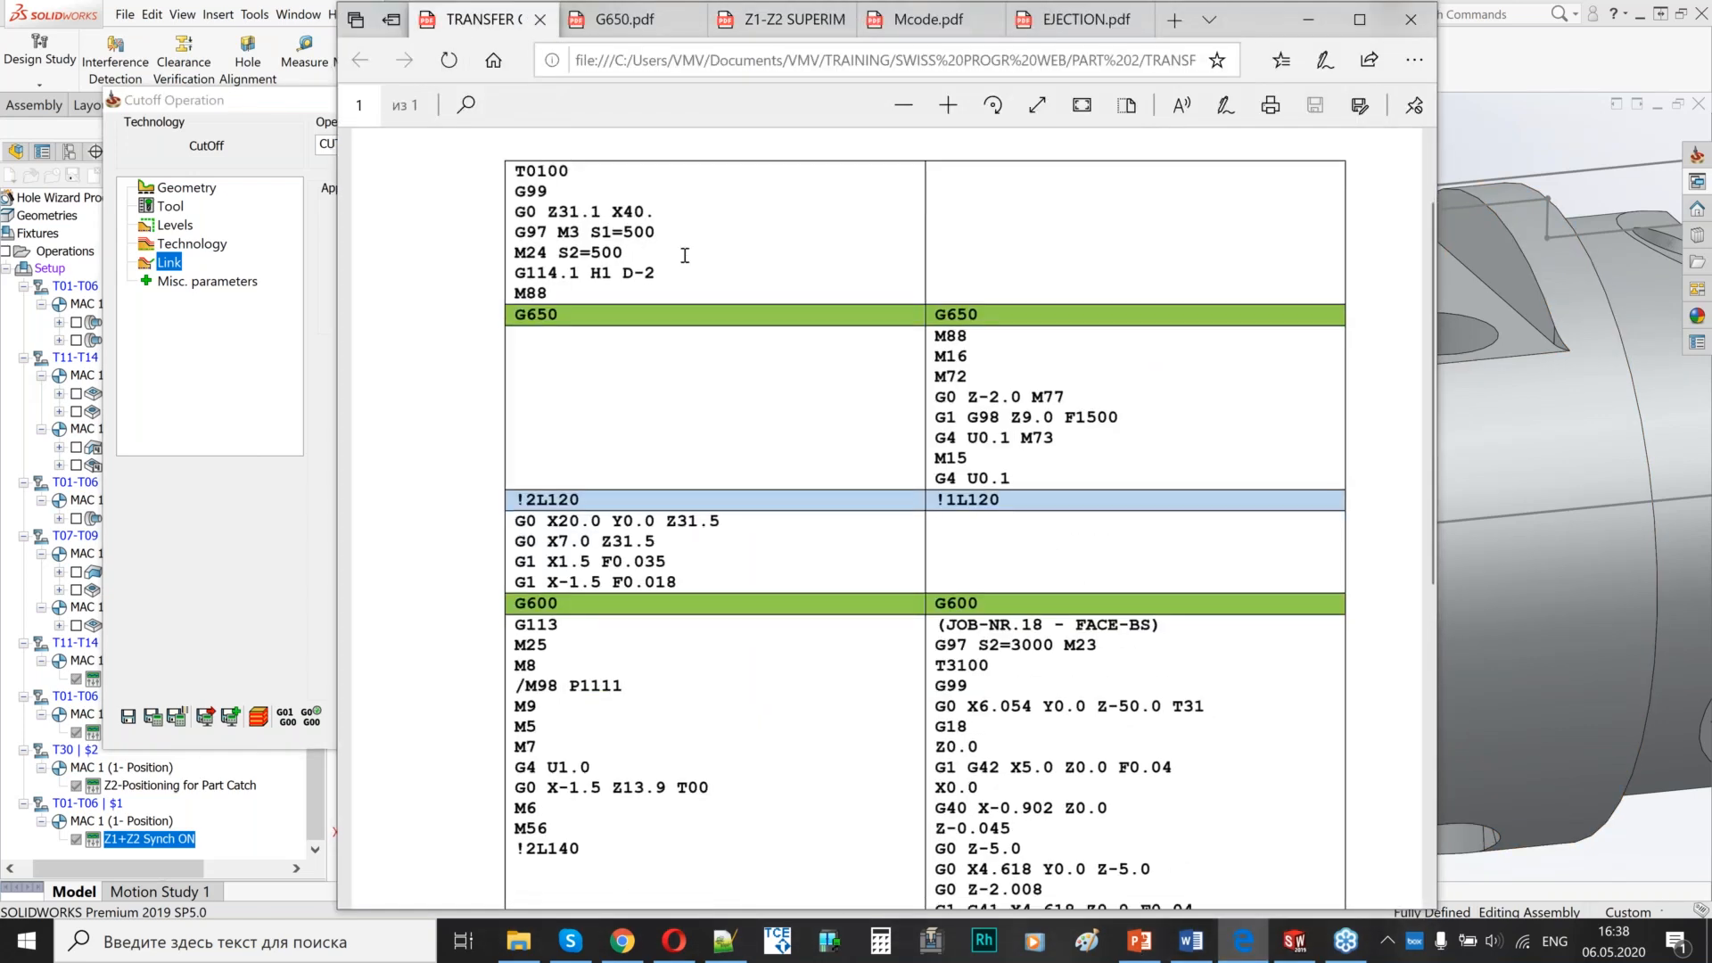
pyautogui.moveTo(667, 214); pyautogui.dragTo(603, 214)
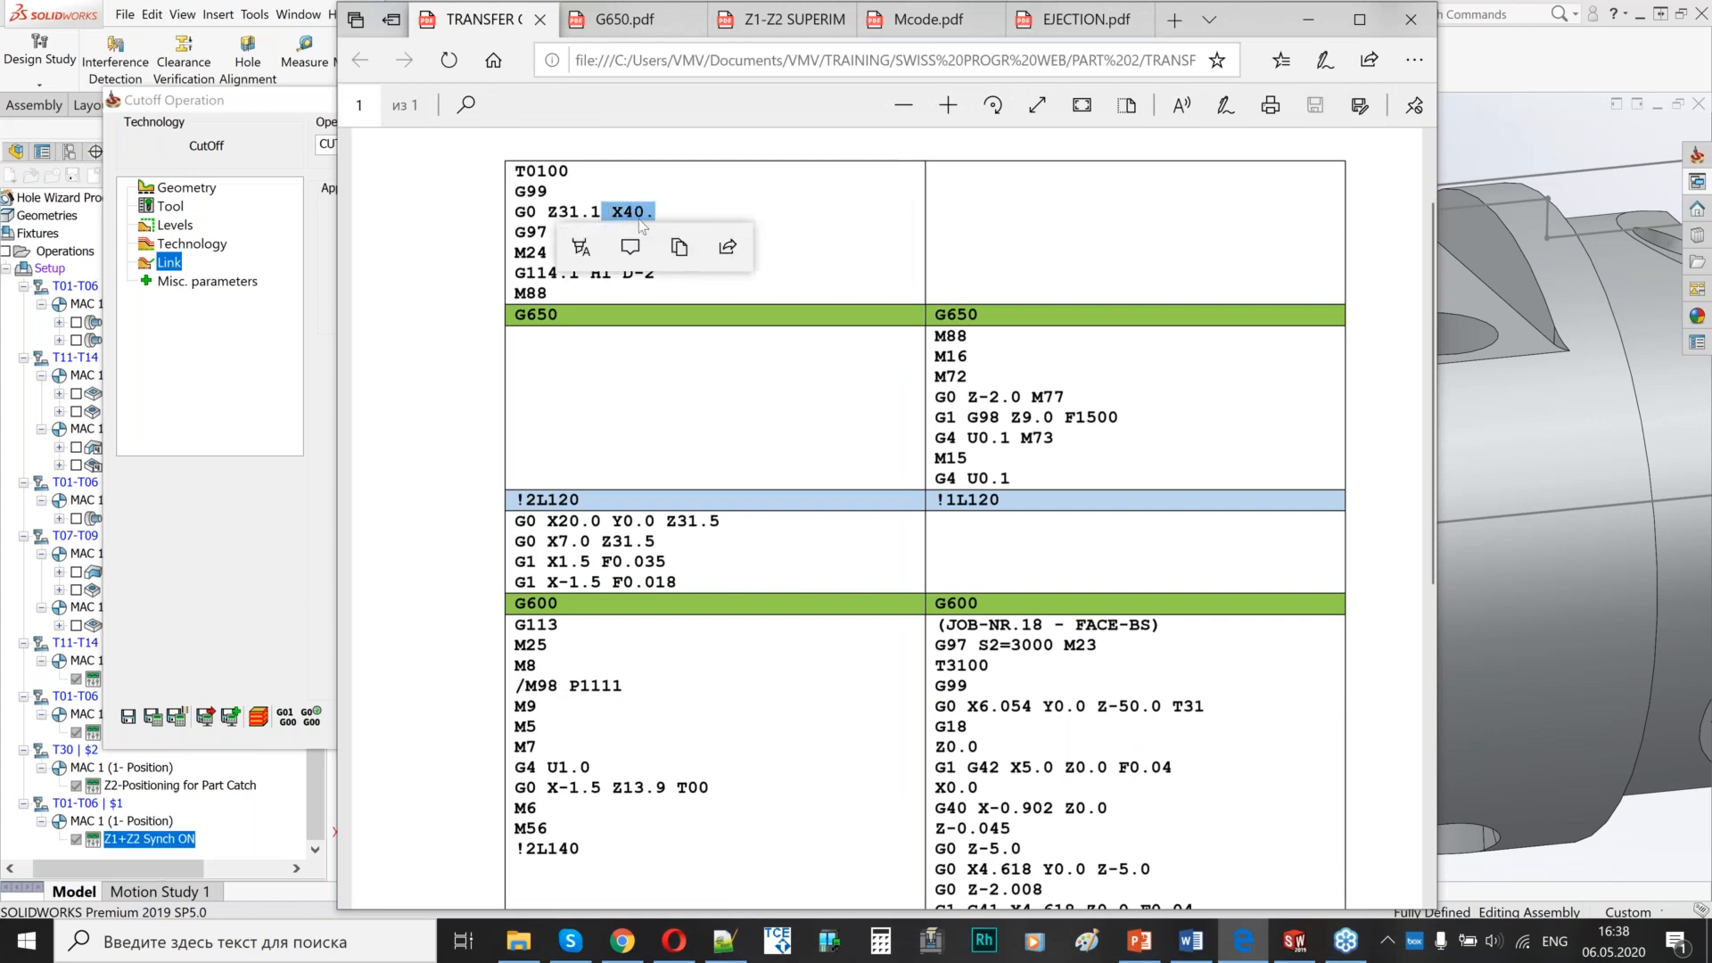
pyautogui.click(657, 200)
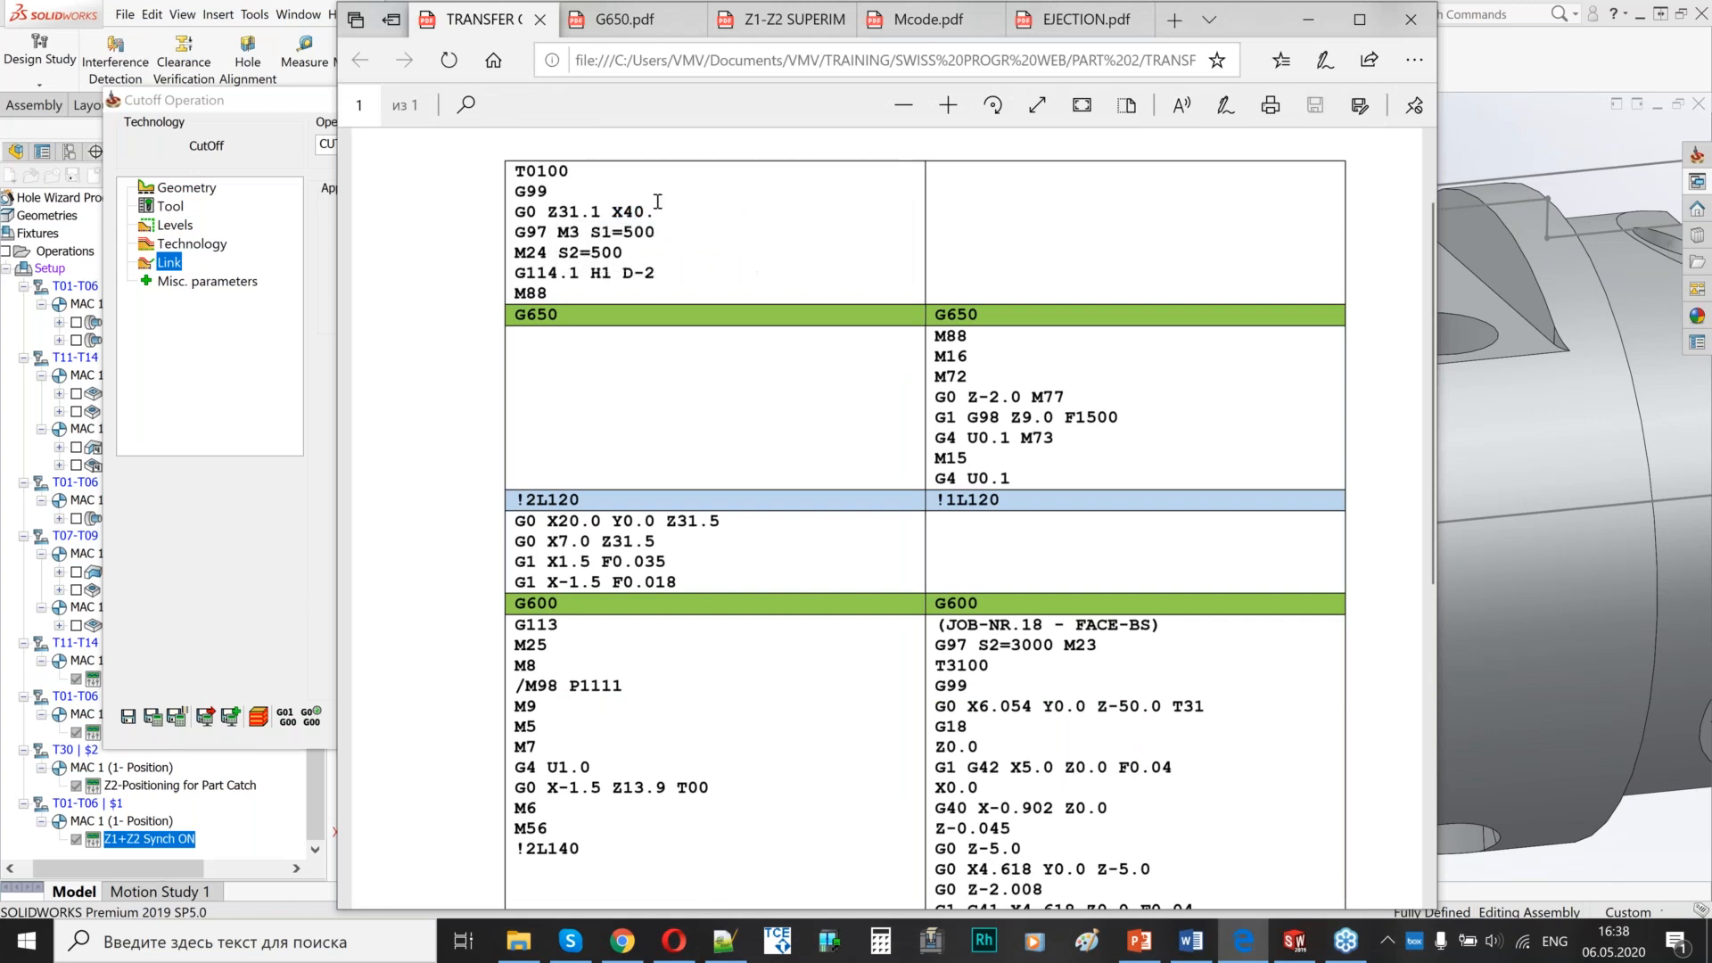
pyautogui.moveTo(663, 214); pyautogui.dragTo(611, 214)
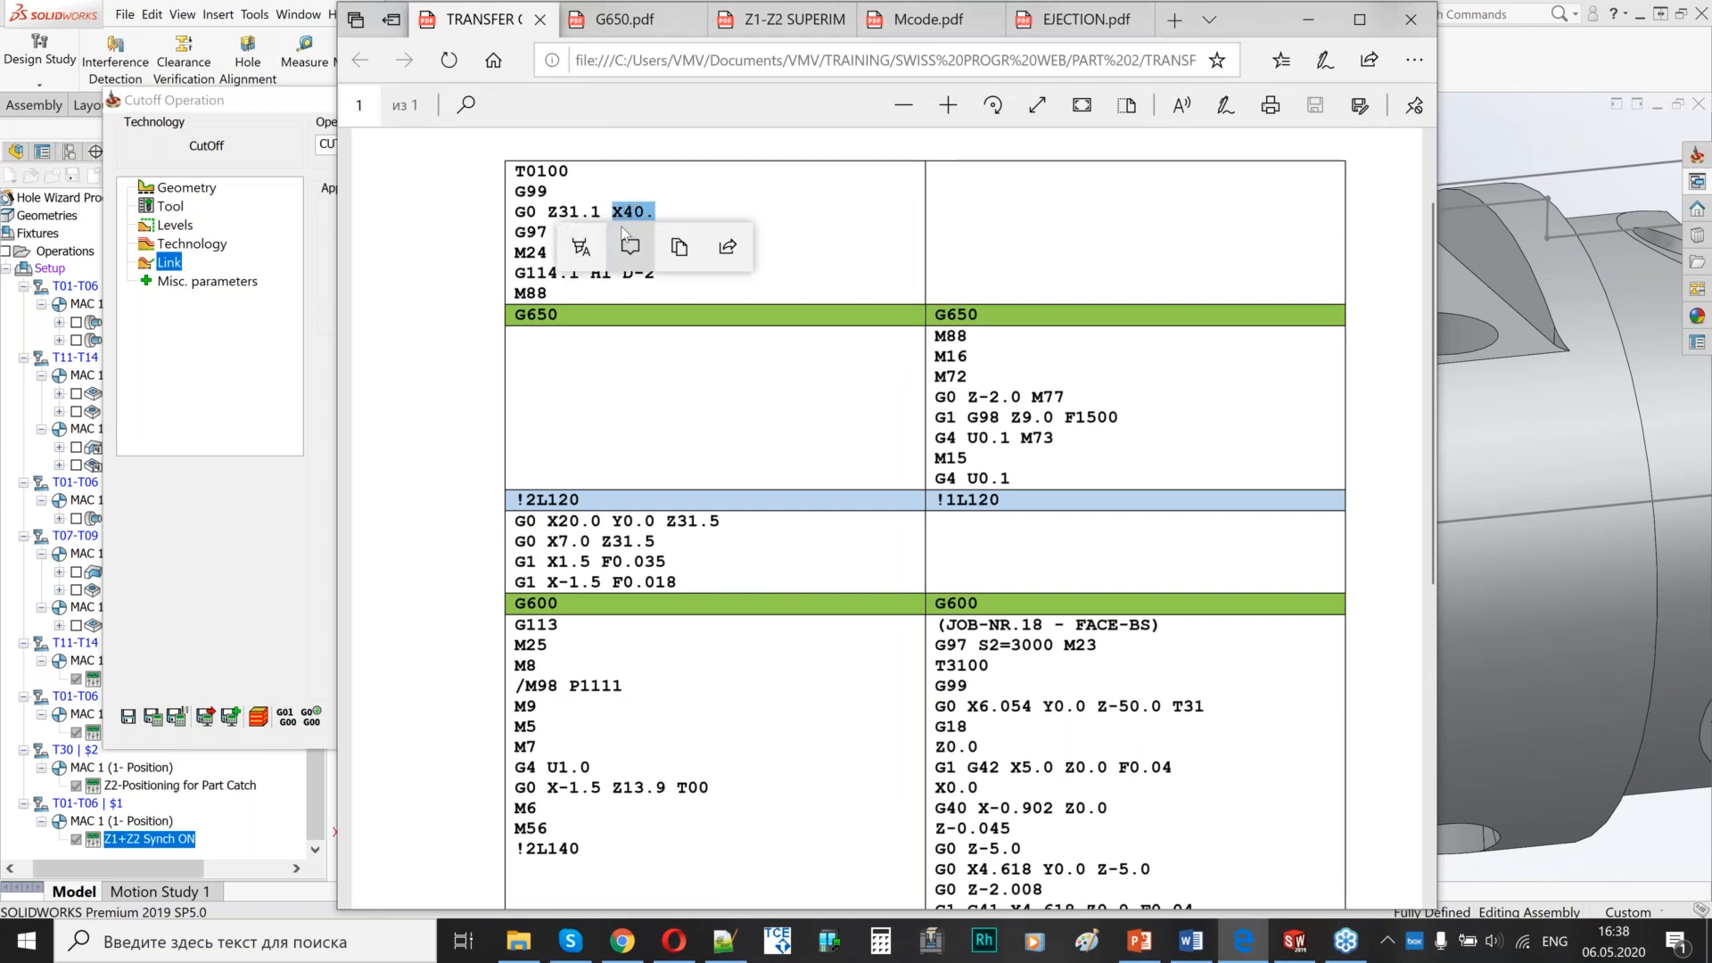
pyautogui.click(760, 195)
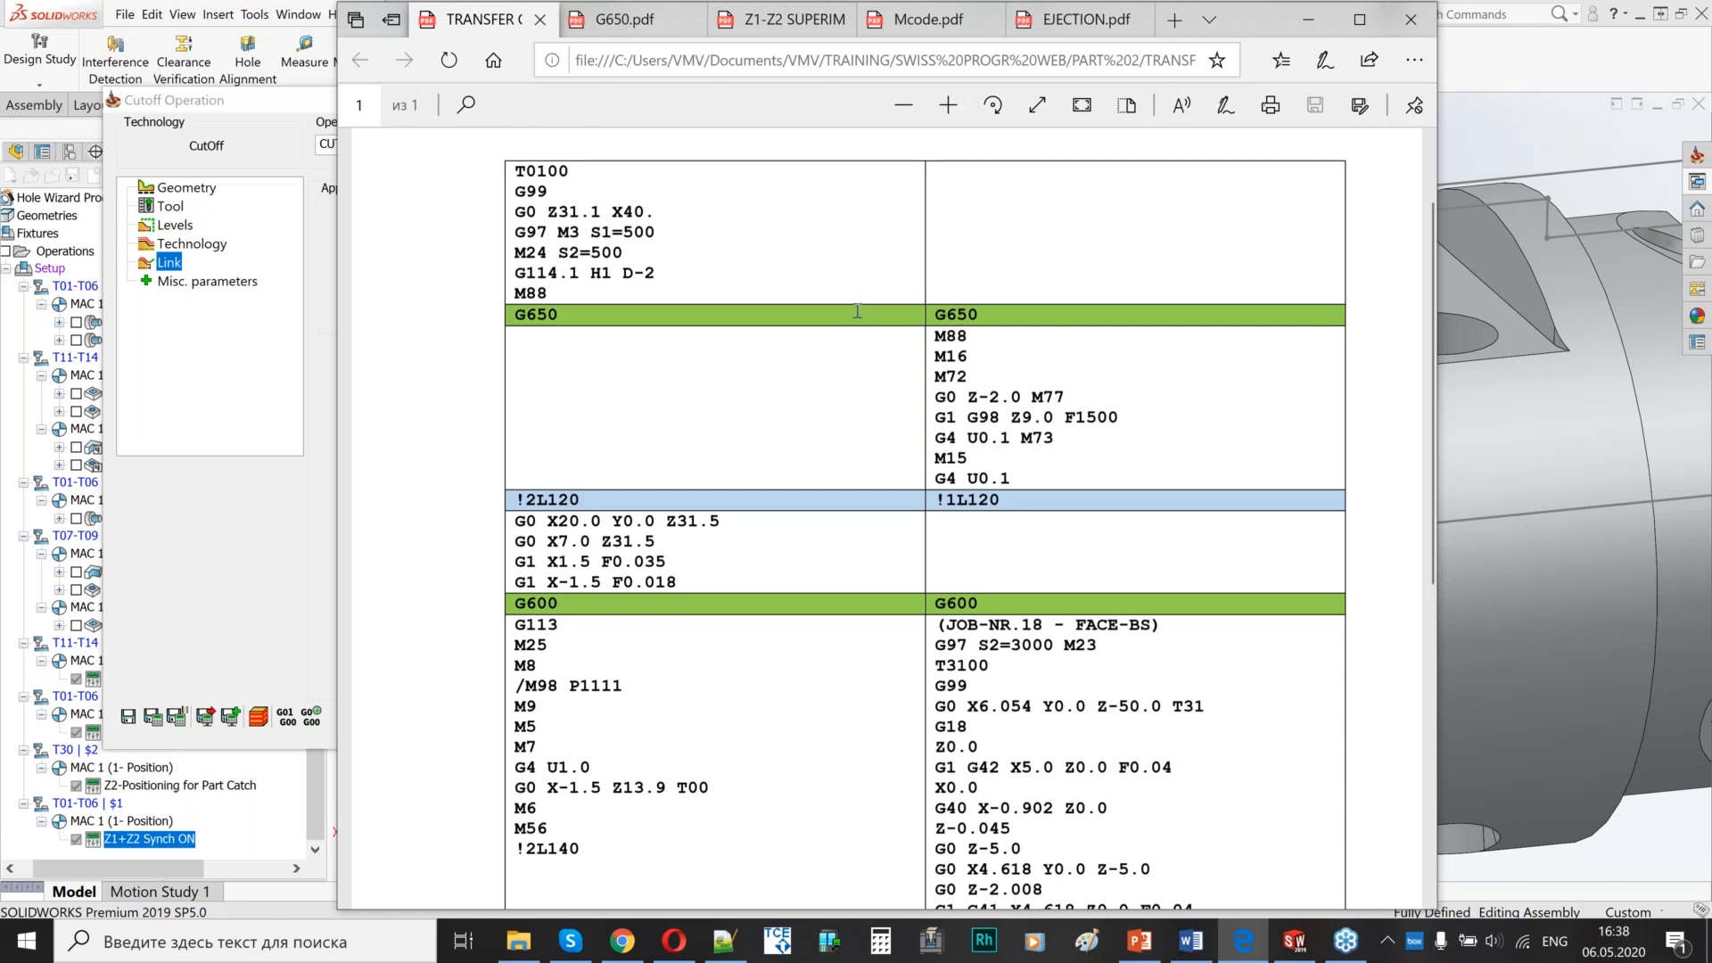
pyautogui.scroll(-1, 663, 547)
pyautogui.moveTo(544, 465); pyautogui.dragTo(610, 465)
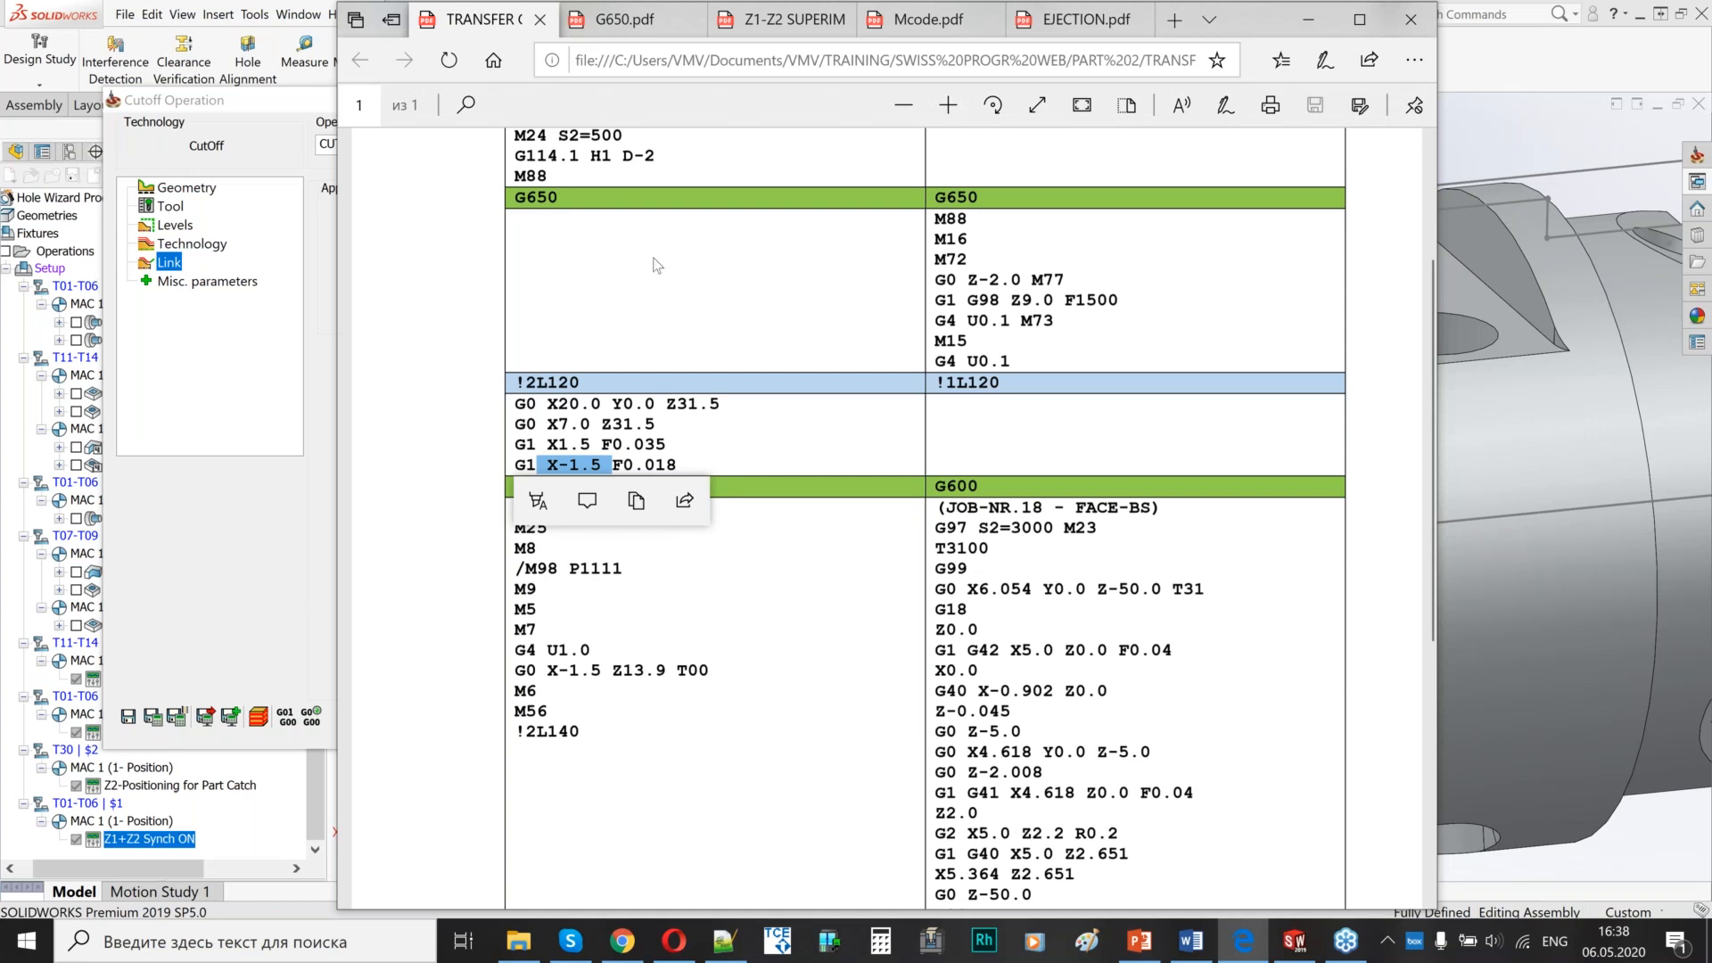
pyautogui.scroll(3, 657, 259)
pyautogui.moveTo(612, 212); pyautogui.dragTo(652, 217)
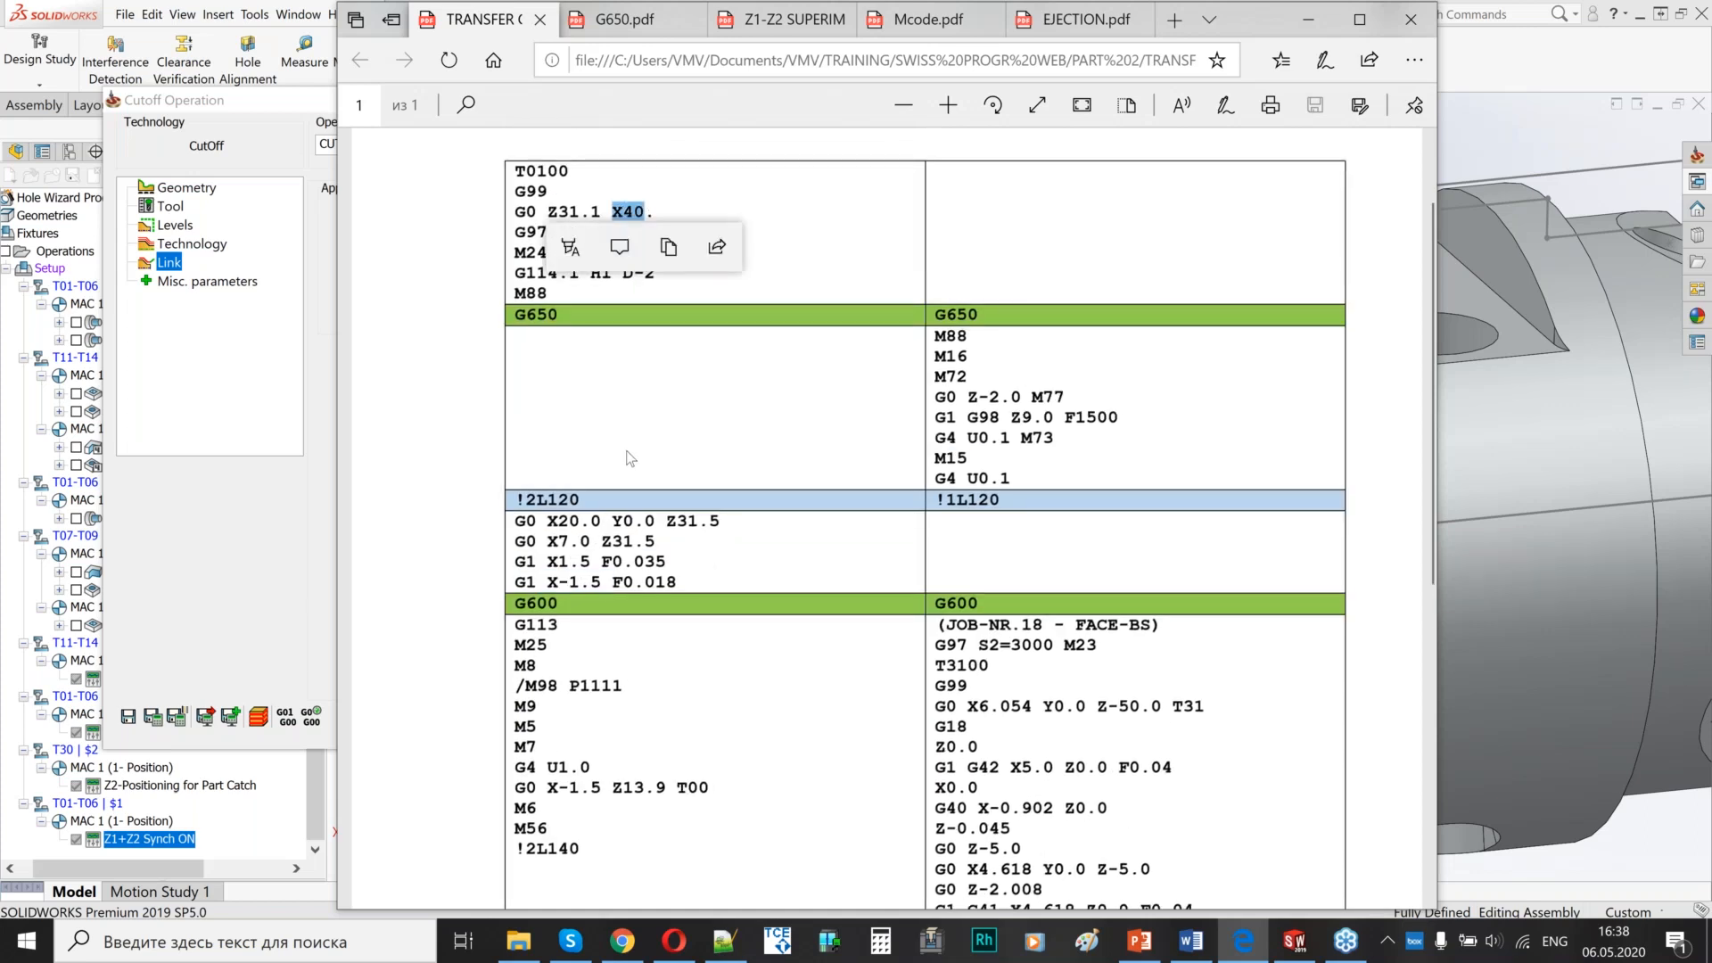
pyautogui.scroll(-9, 652, 267)
pyautogui.moveTo(547, 230); pyautogui.dragTo(611, 232)
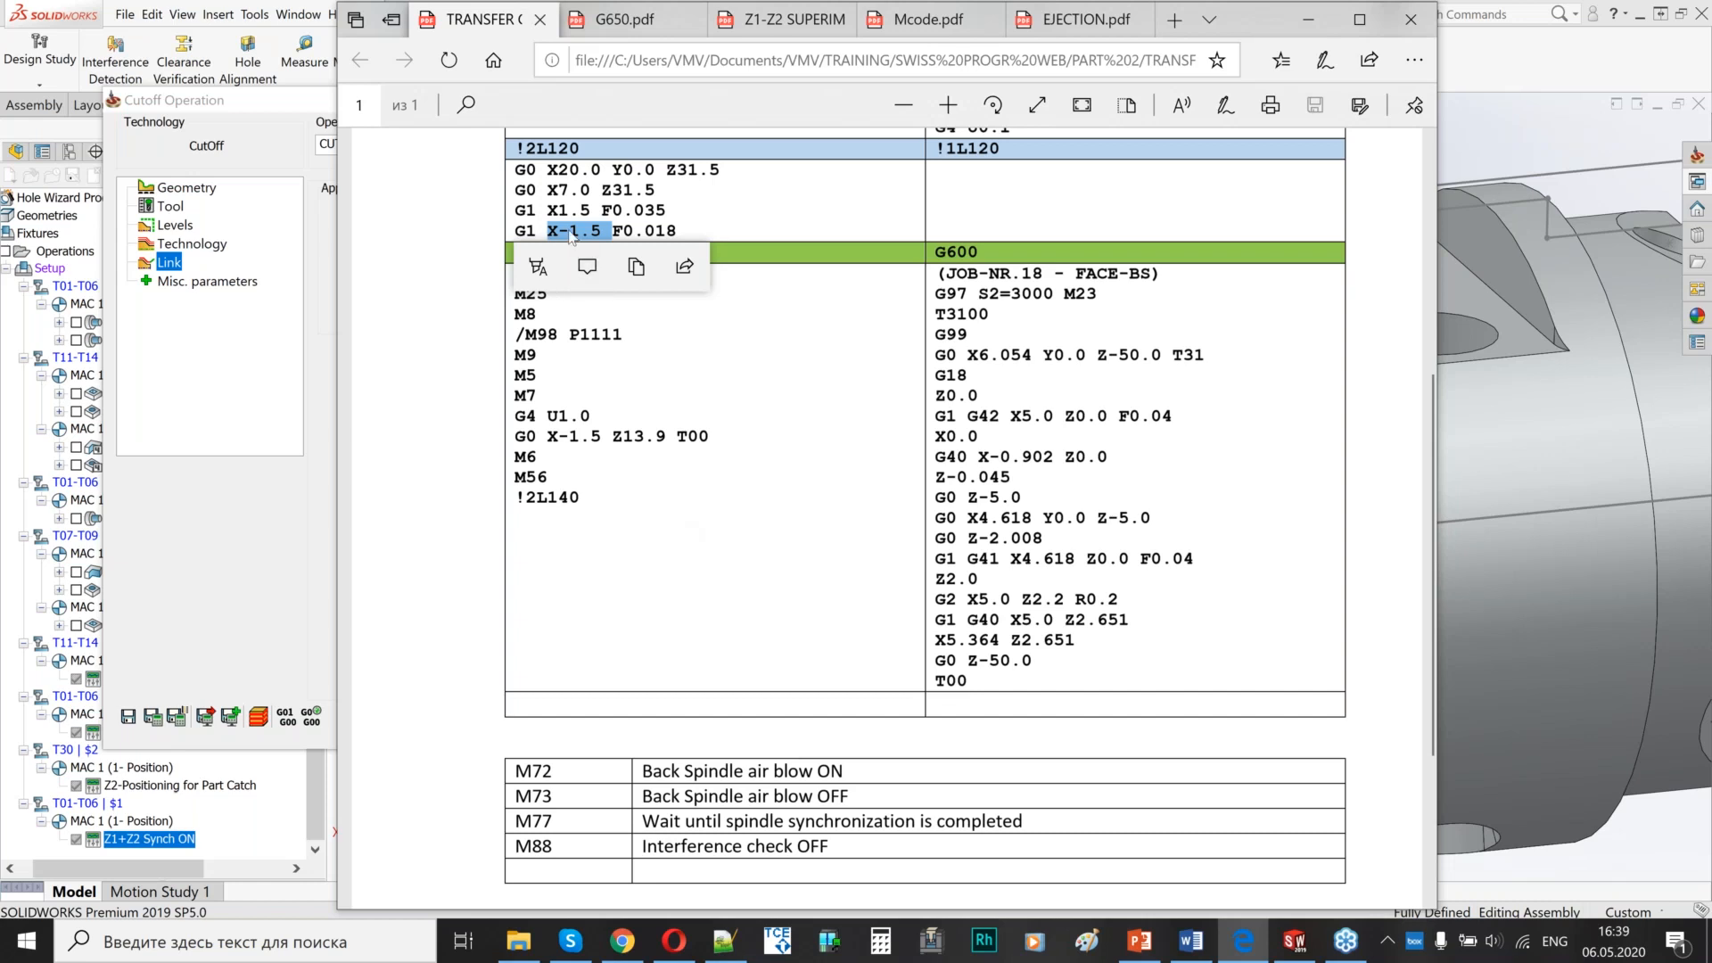
pyautogui.click(597, 353)
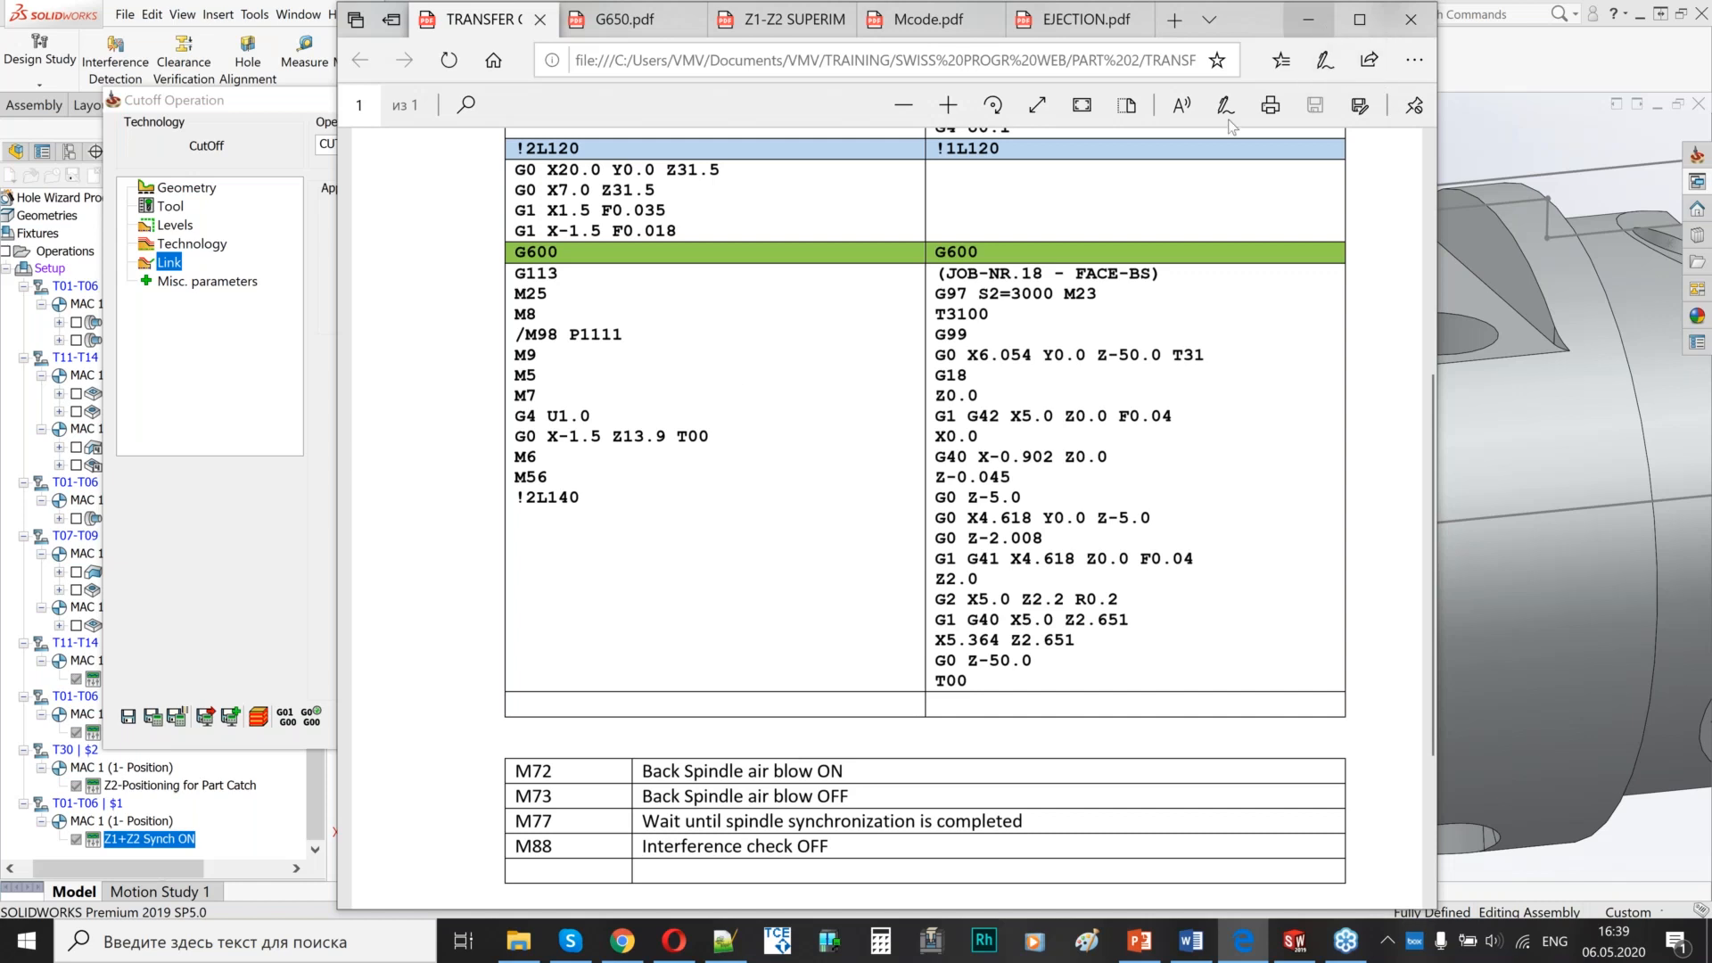
pyautogui.scroll(3, 906, 450)
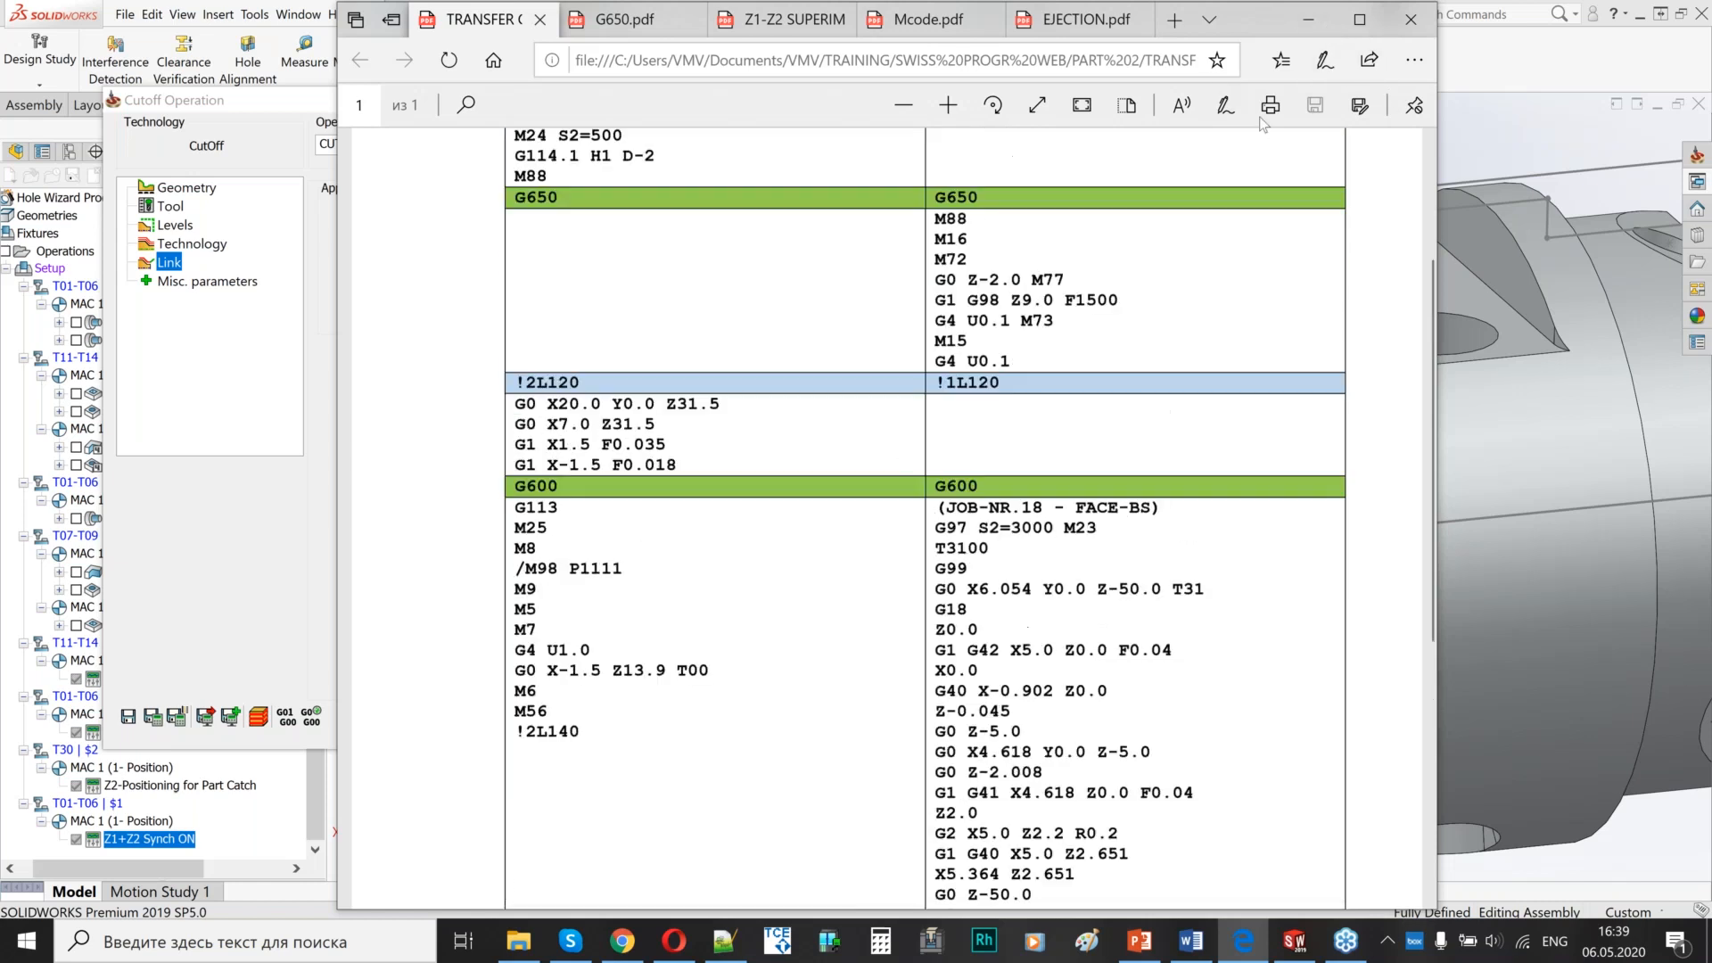
pyautogui.click(1308, 19)
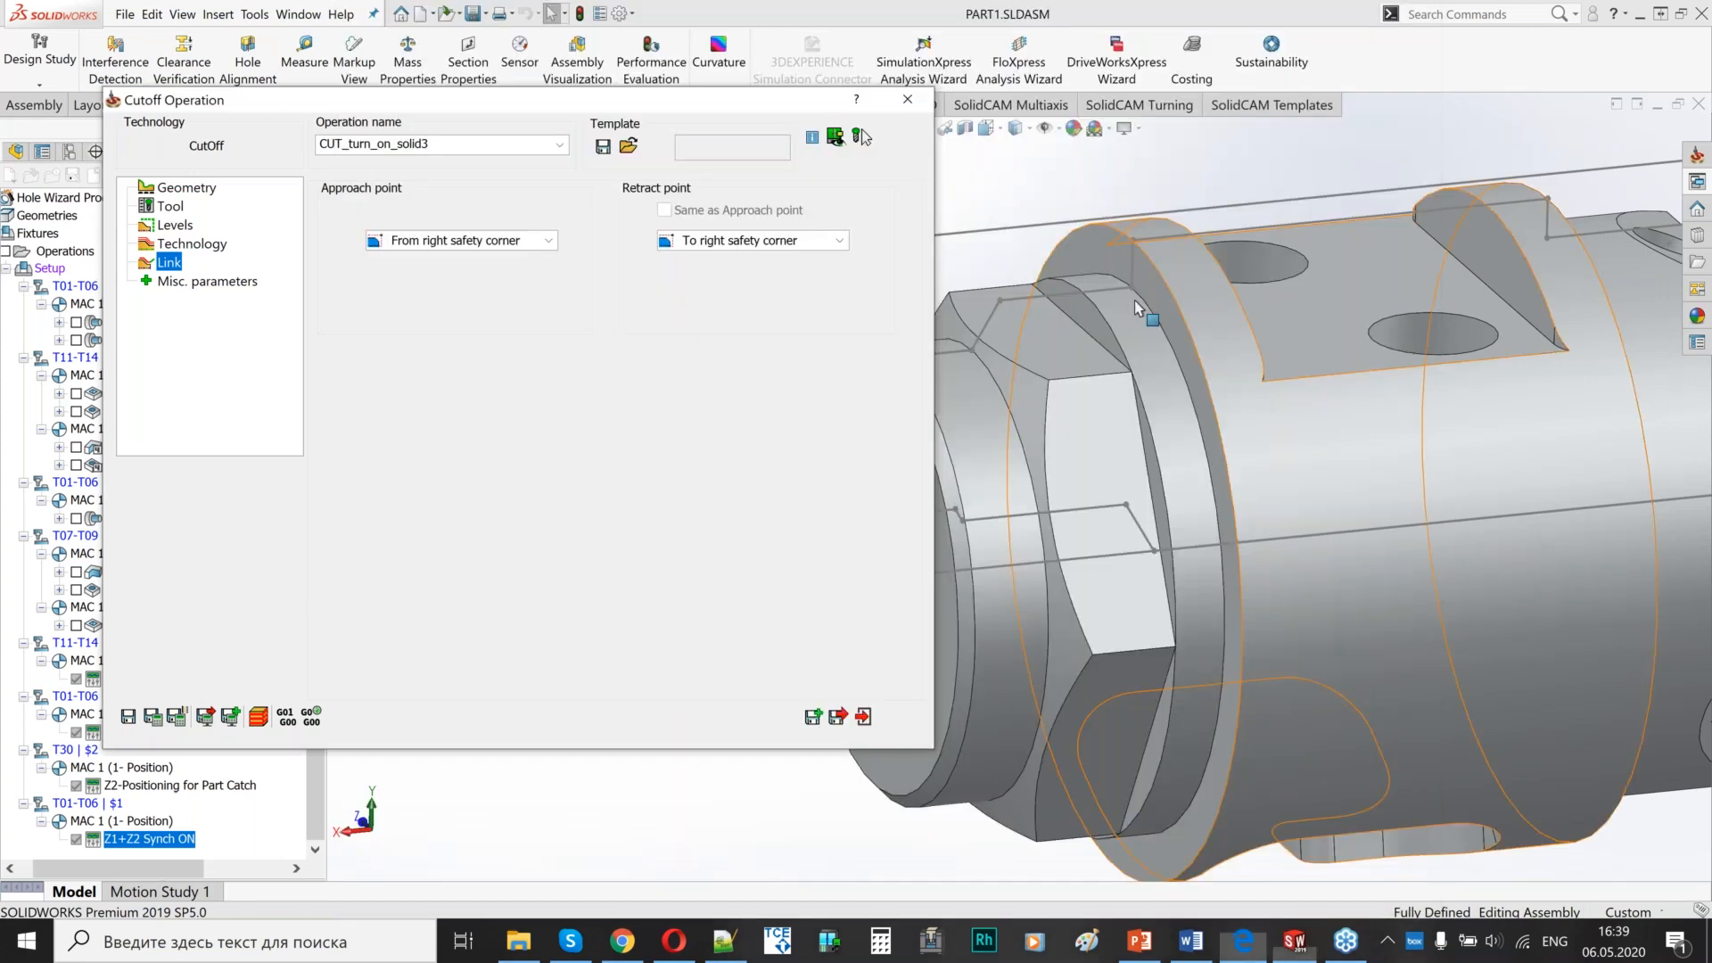
# - Set the cut-off's approach point to Only X with a diameter of 40
pyautogui.click(457, 240)
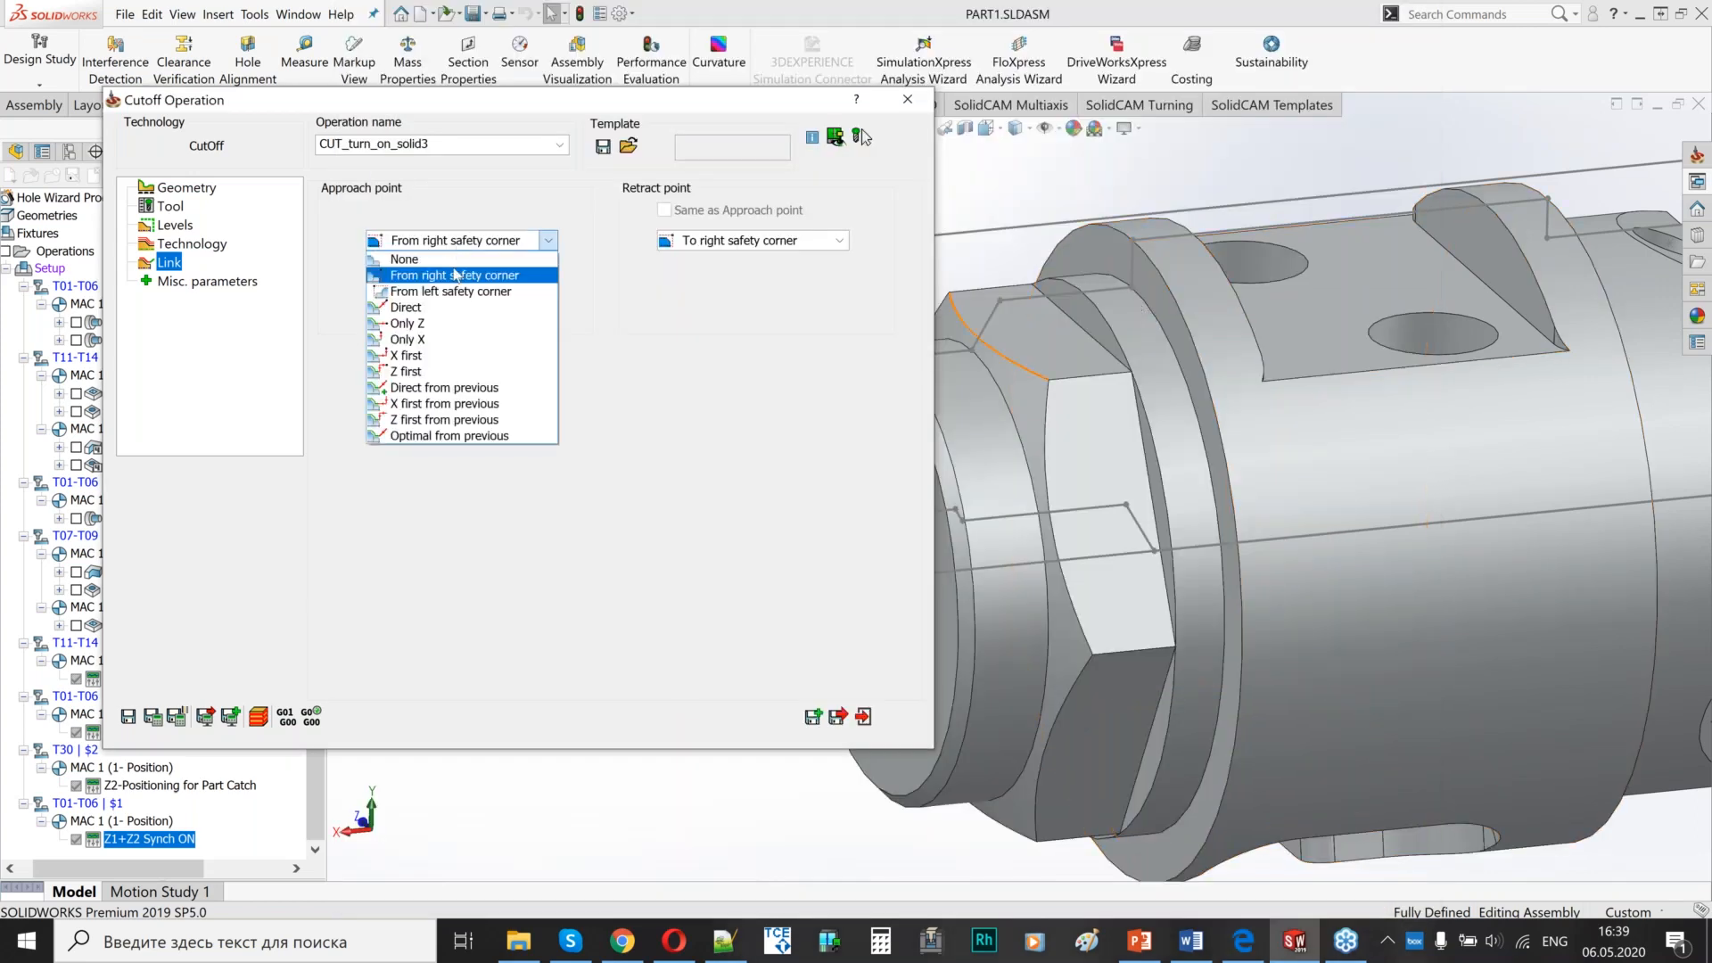
pyautogui.click(404, 339)
pyautogui.click(428, 281)
pyautogui.write('40')
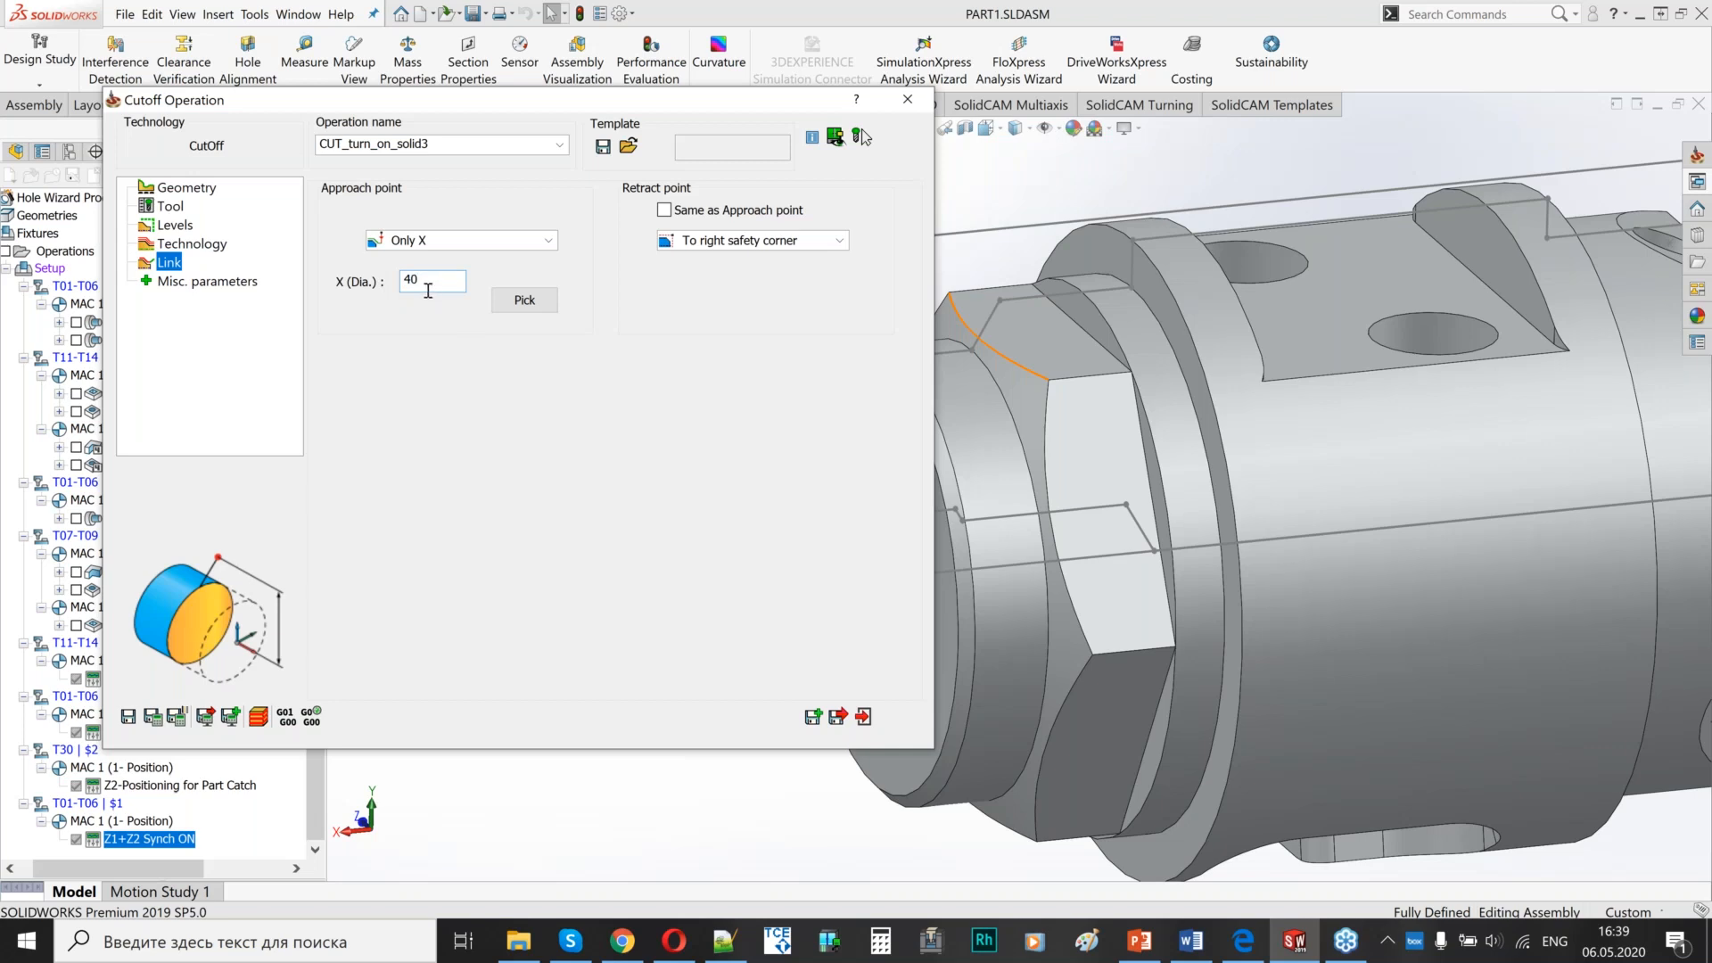
# - Set the cut-off's retract point to None, then save and calculate the operation
pyautogui.click(760, 249)
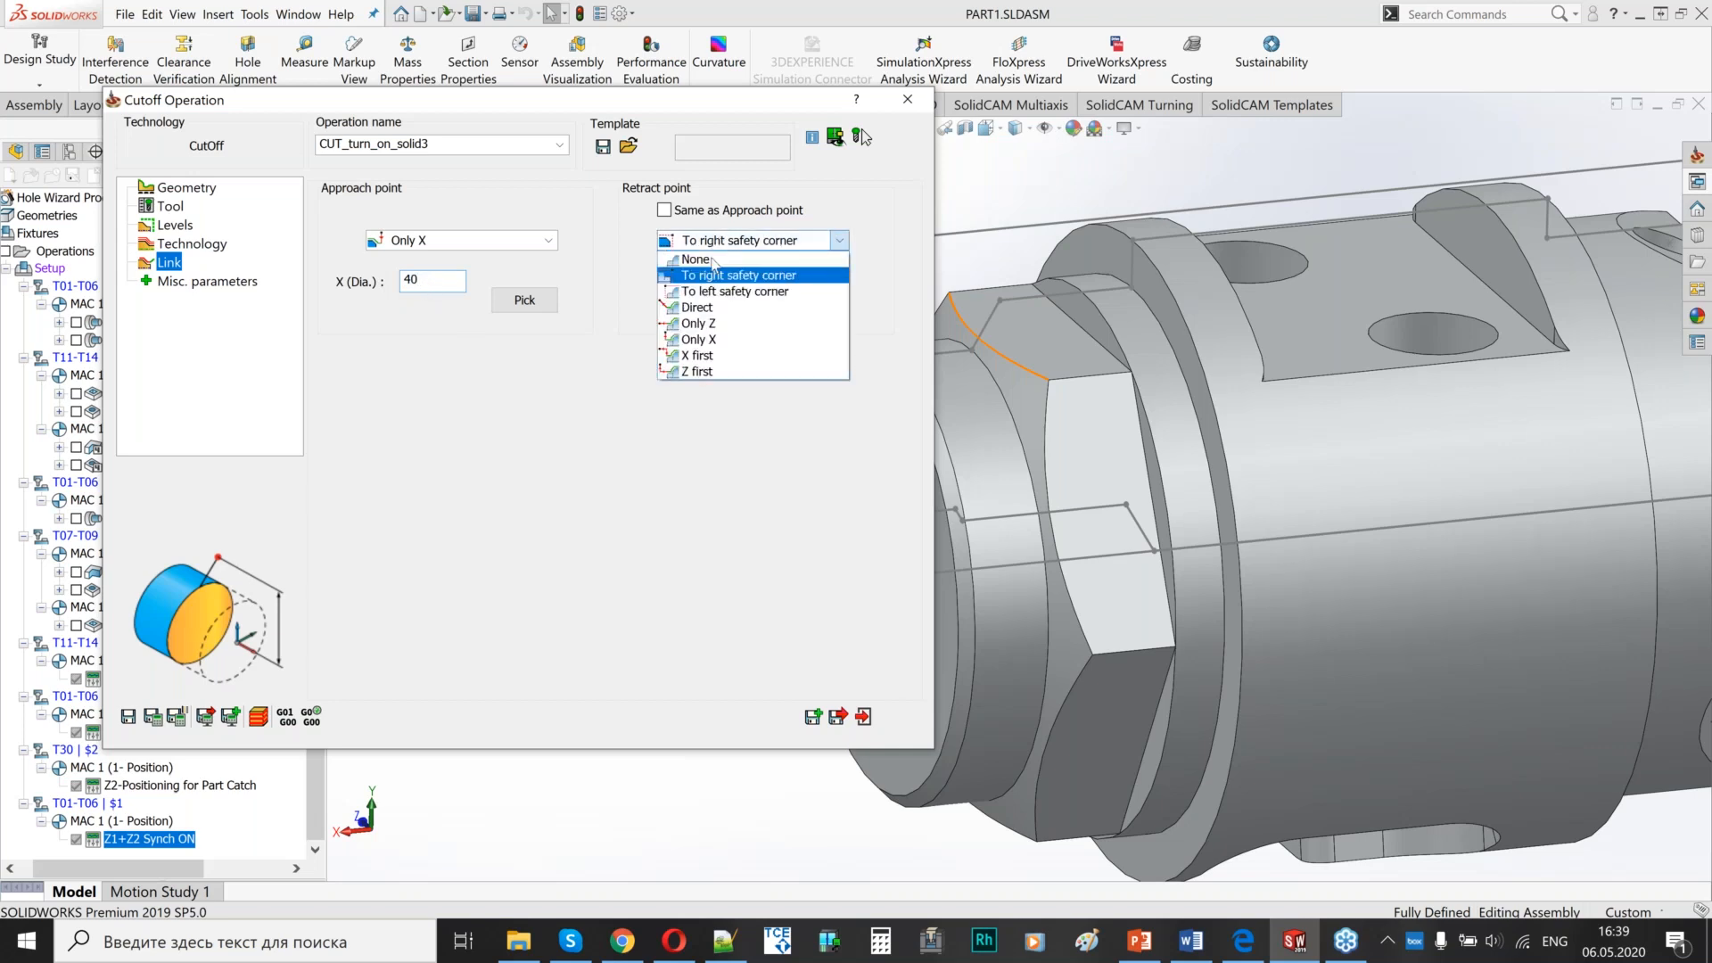
pyautogui.click(692, 256)
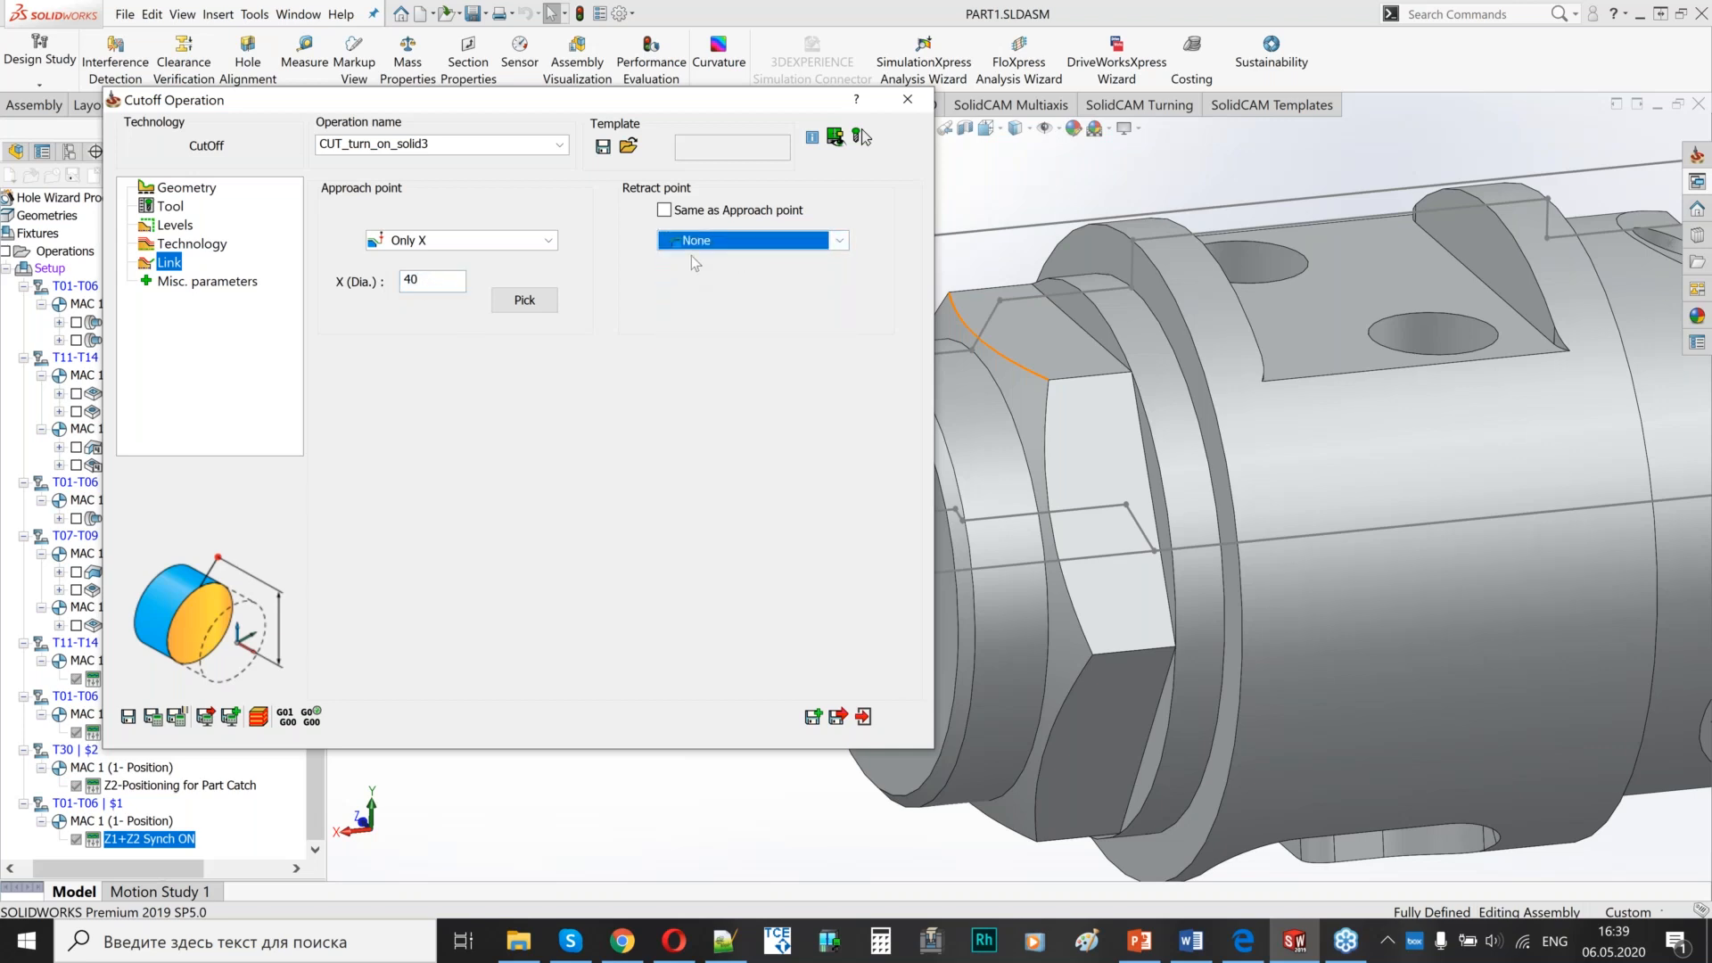
pyautogui.click(152, 717)
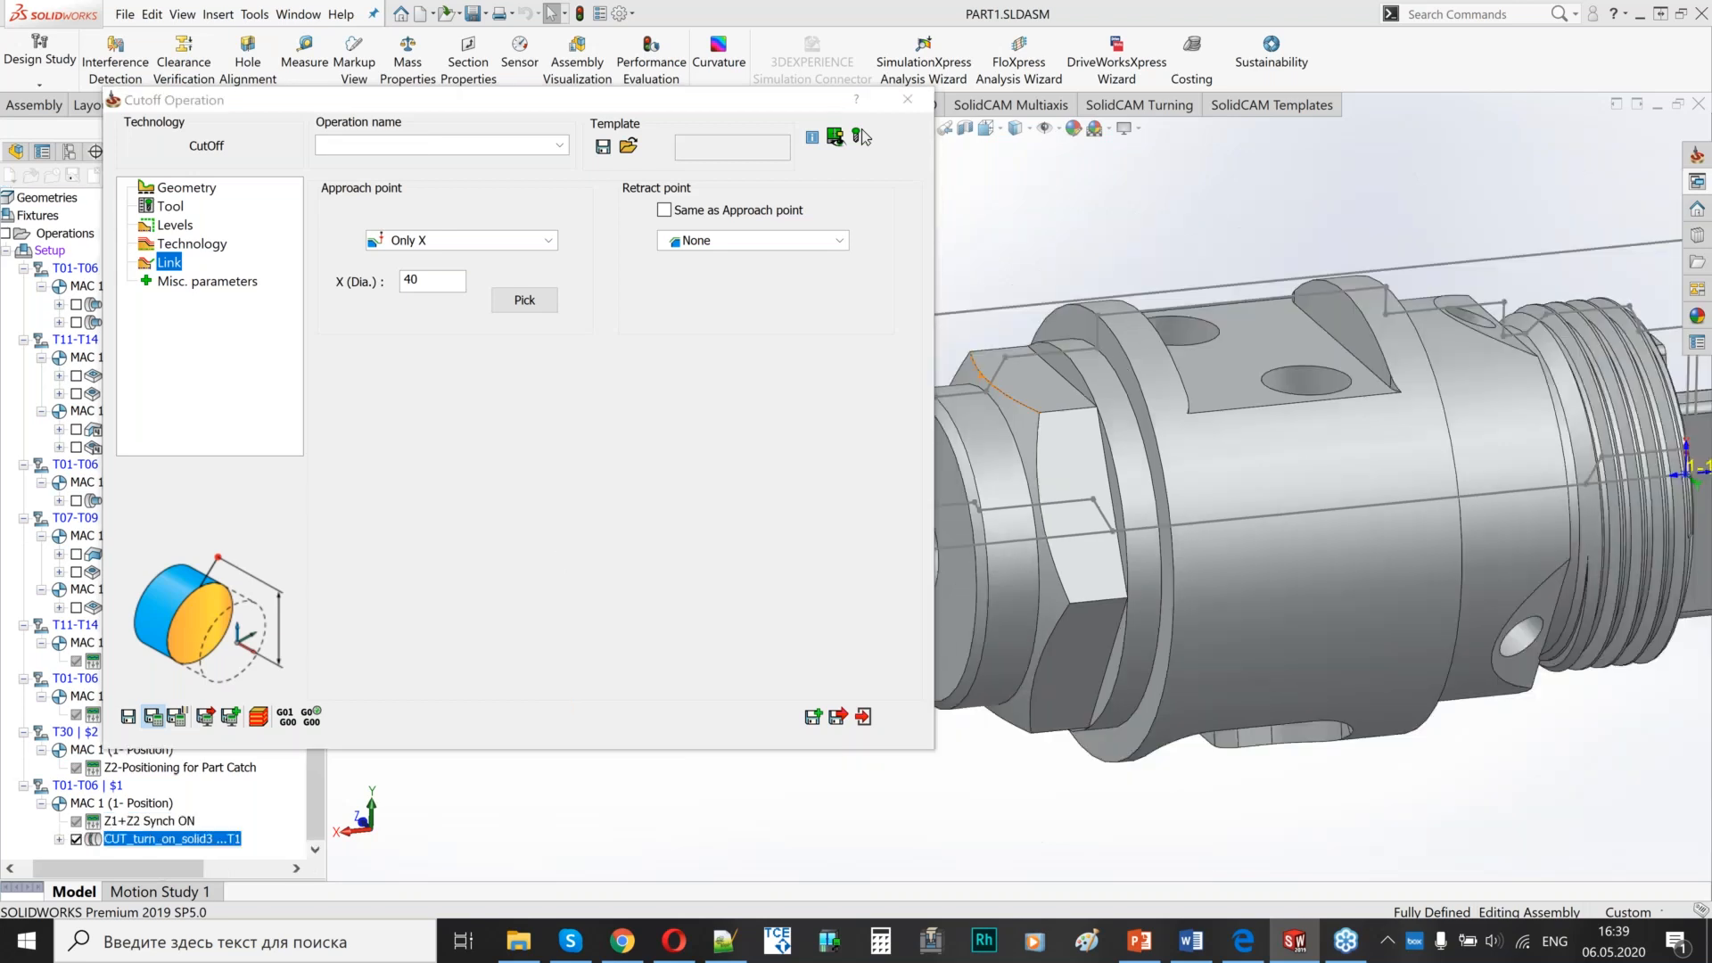
# - Simulate the cut-off to check the grooving tool's path at the part's rear face, and hide the tool path display
pyautogui.click(263, 713)
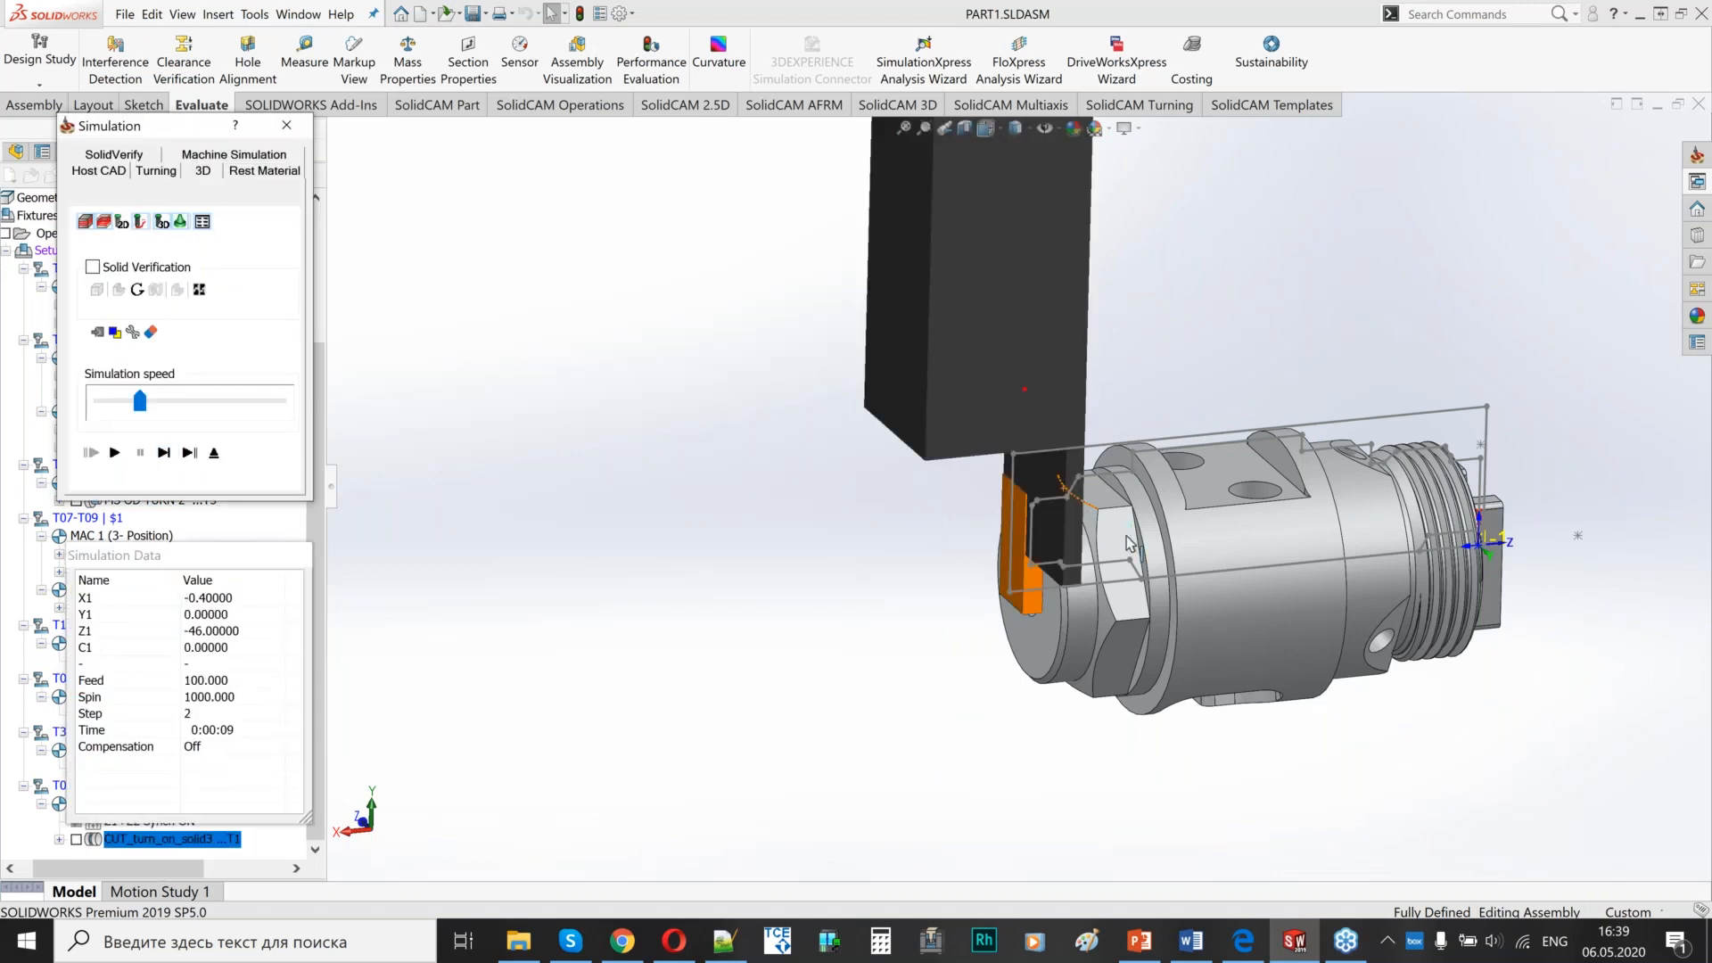
pyautogui.moveTo(1131, 544); pyautogui.dragTo(1019, 586, button='middle')
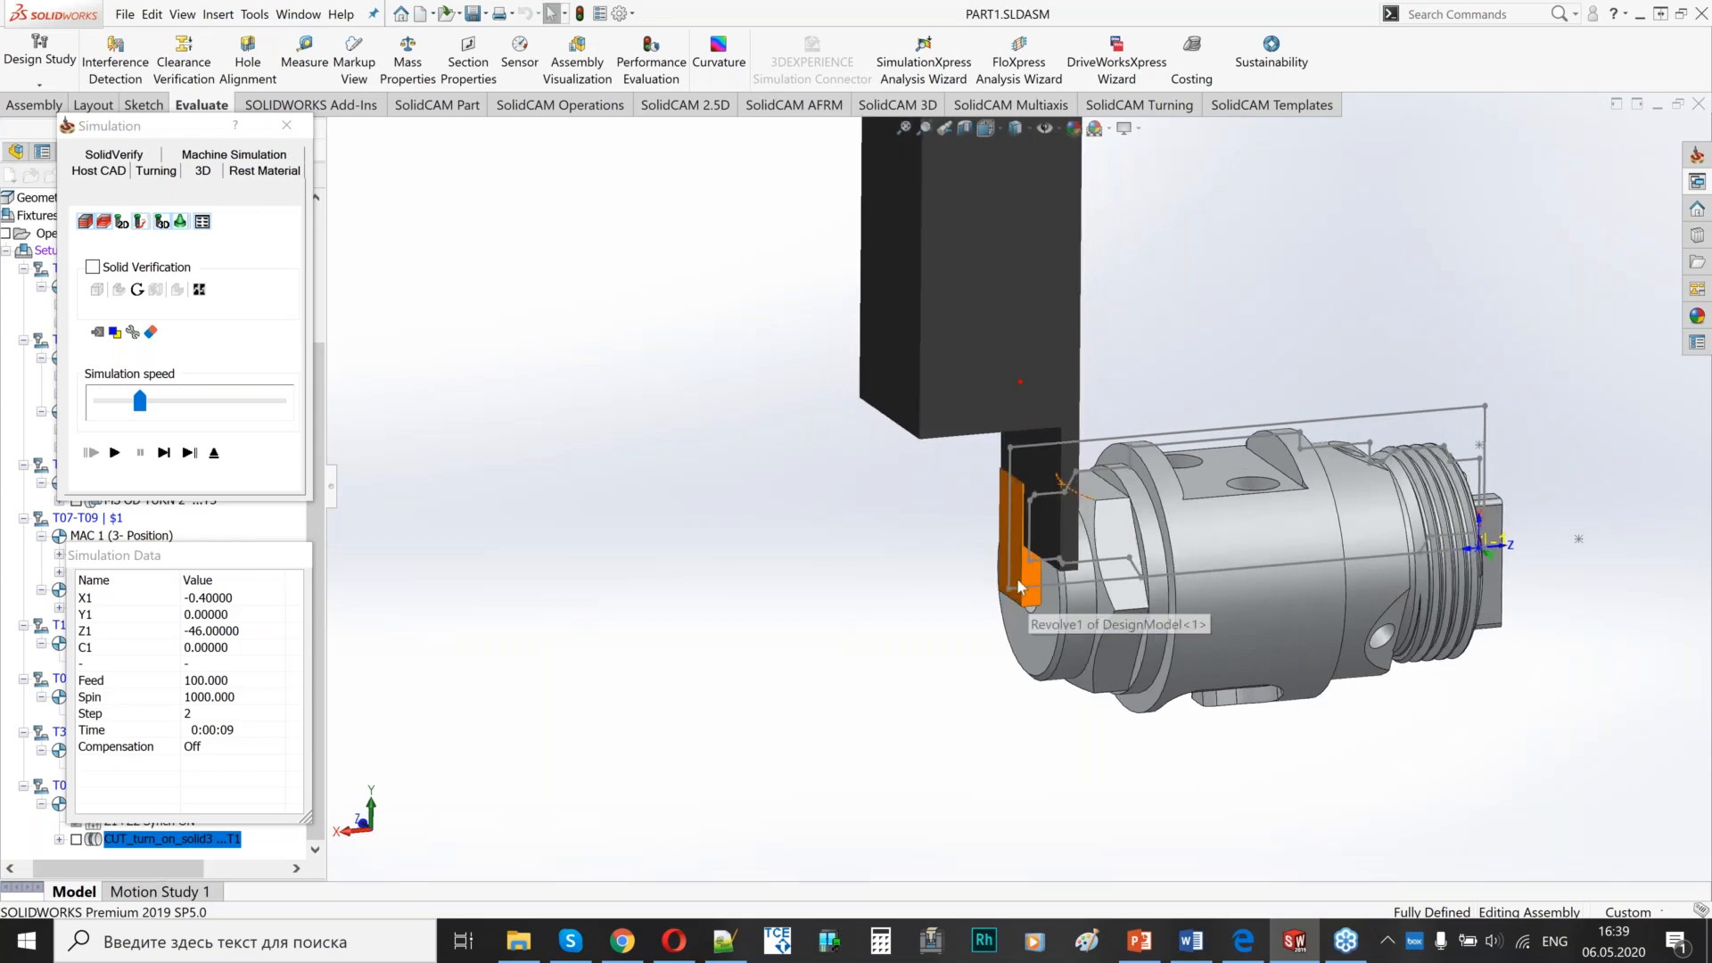
pyautogui.click(214, 452)
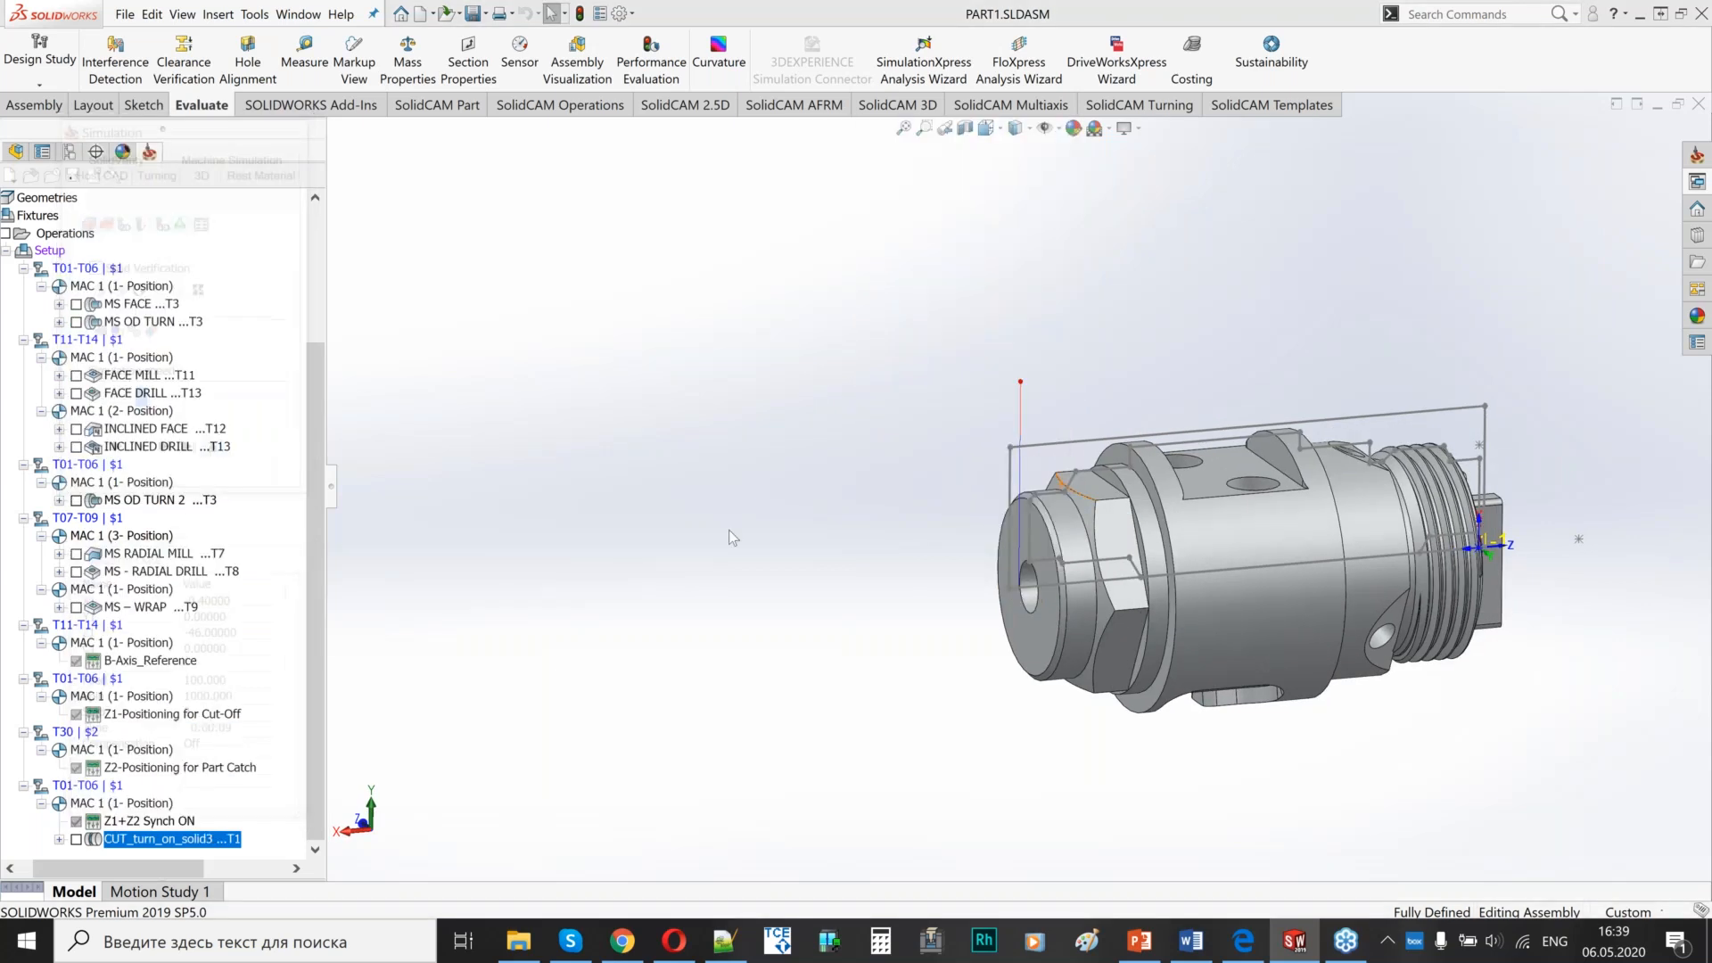
pyautogui.click(75, 839)
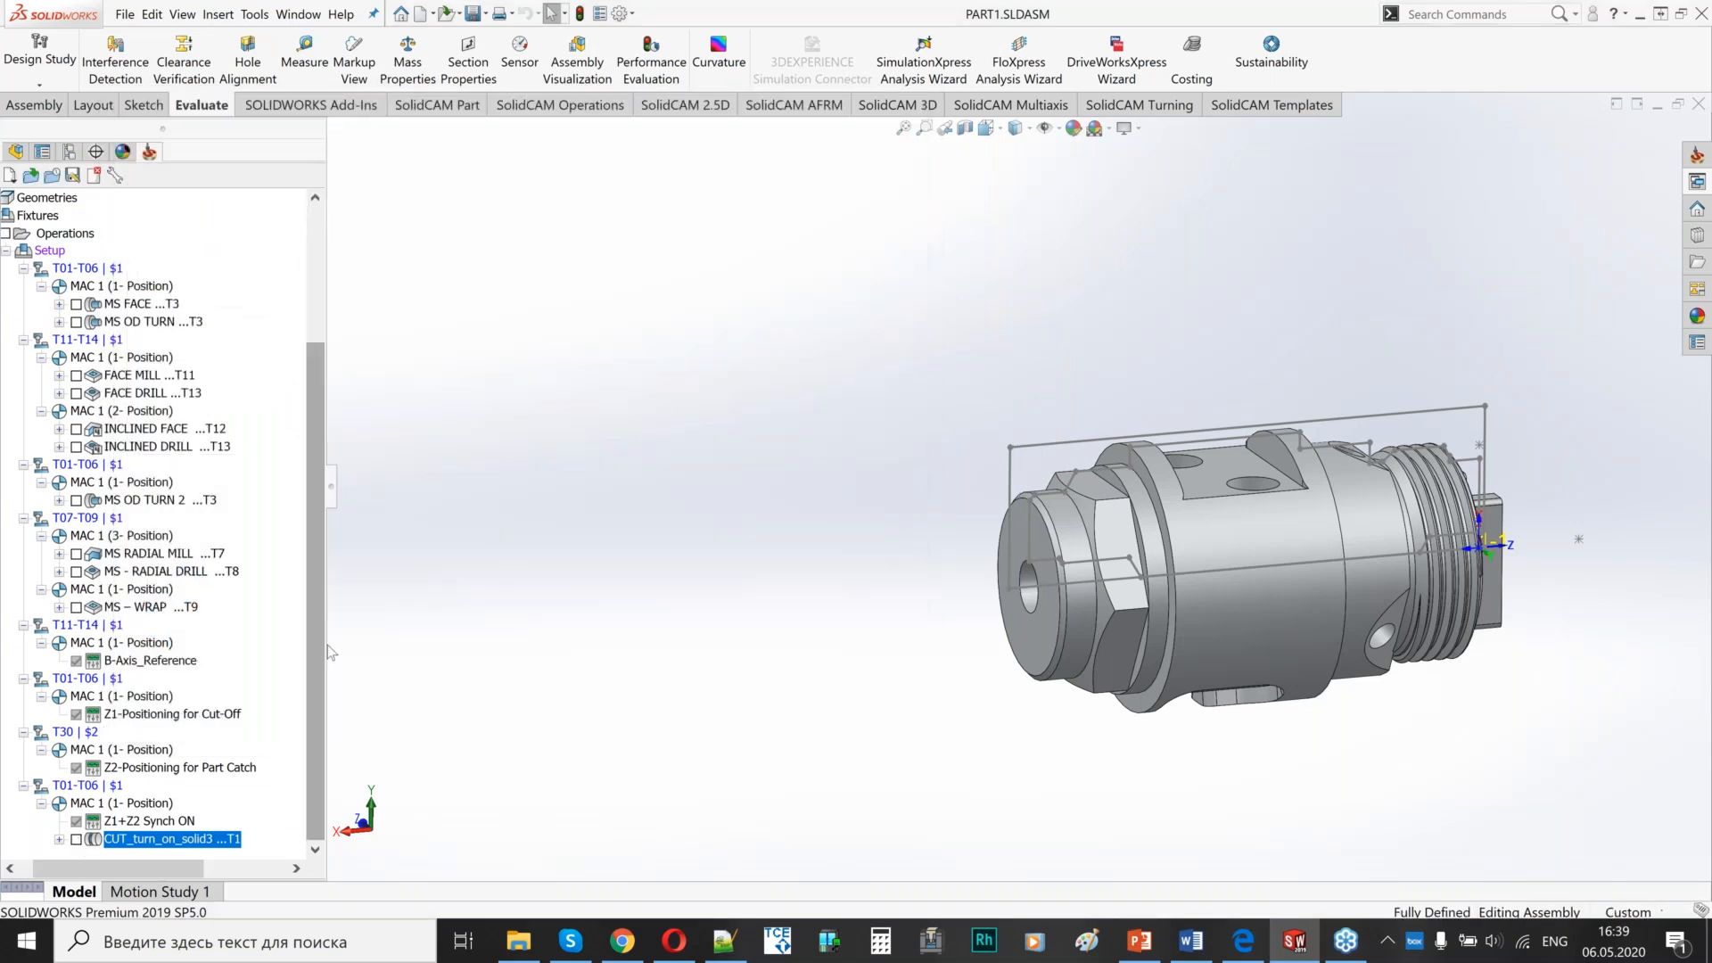
# - Add a Z1+Z2 Synch OFF machine control operation after the cut-off on submachine T01-T06 | $1
pyautogui.rightClick(197, 842)
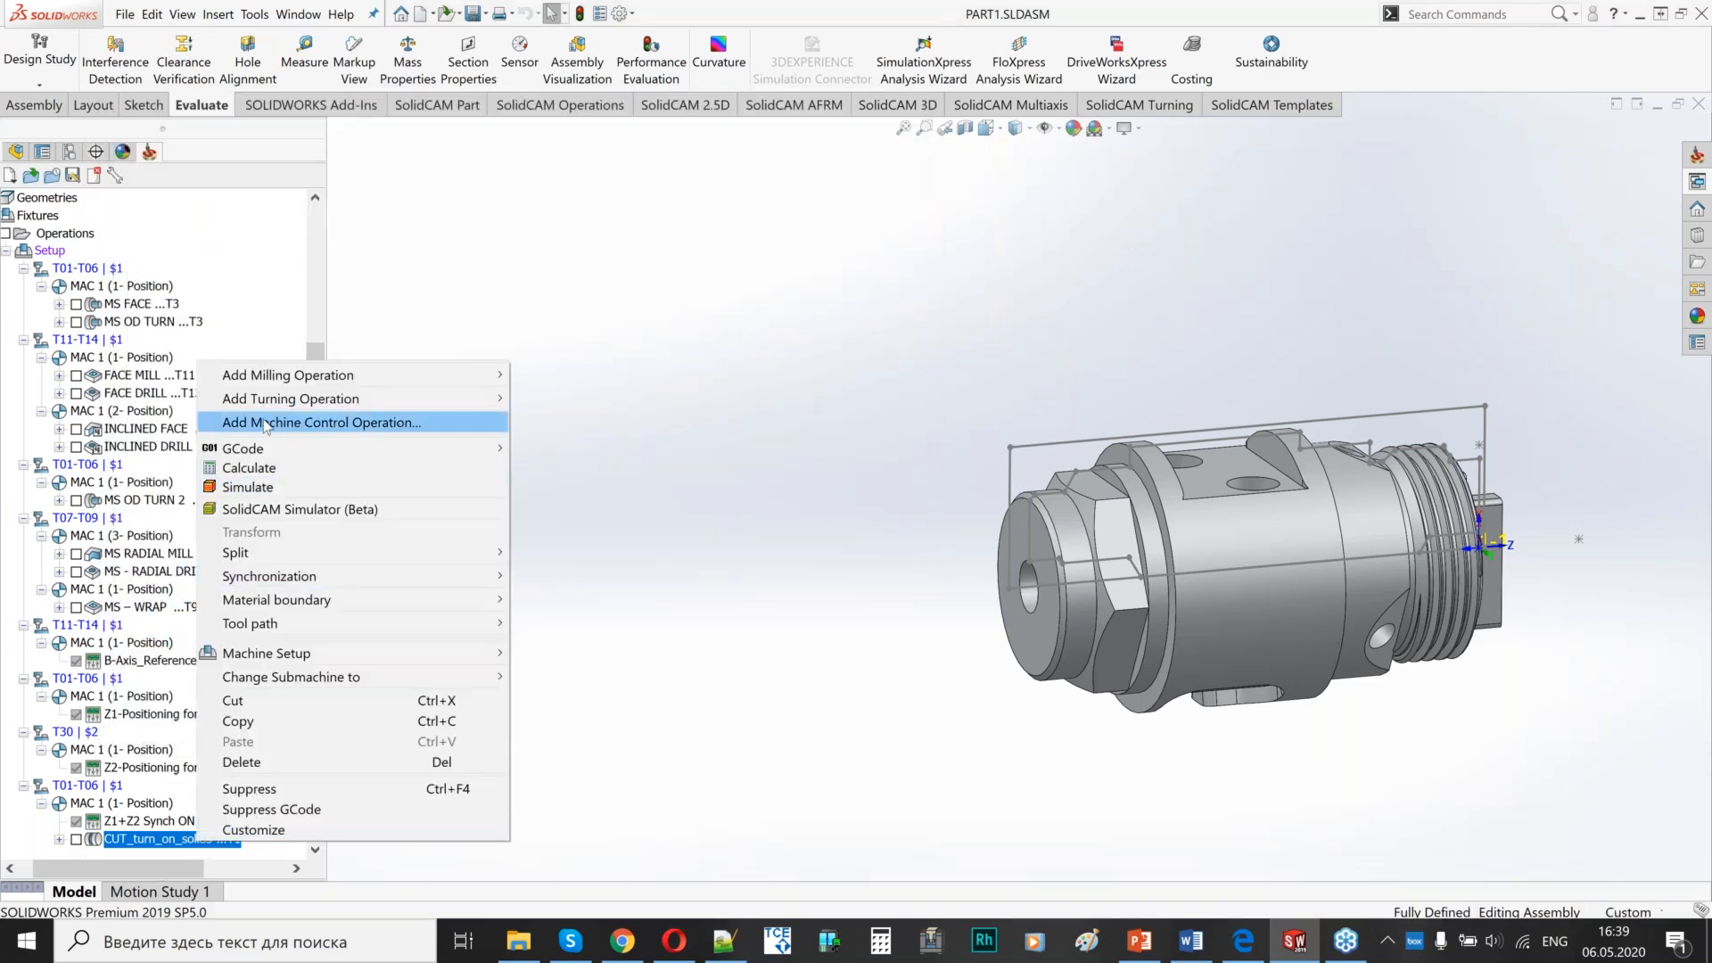
pyautogui.click(297, 425)
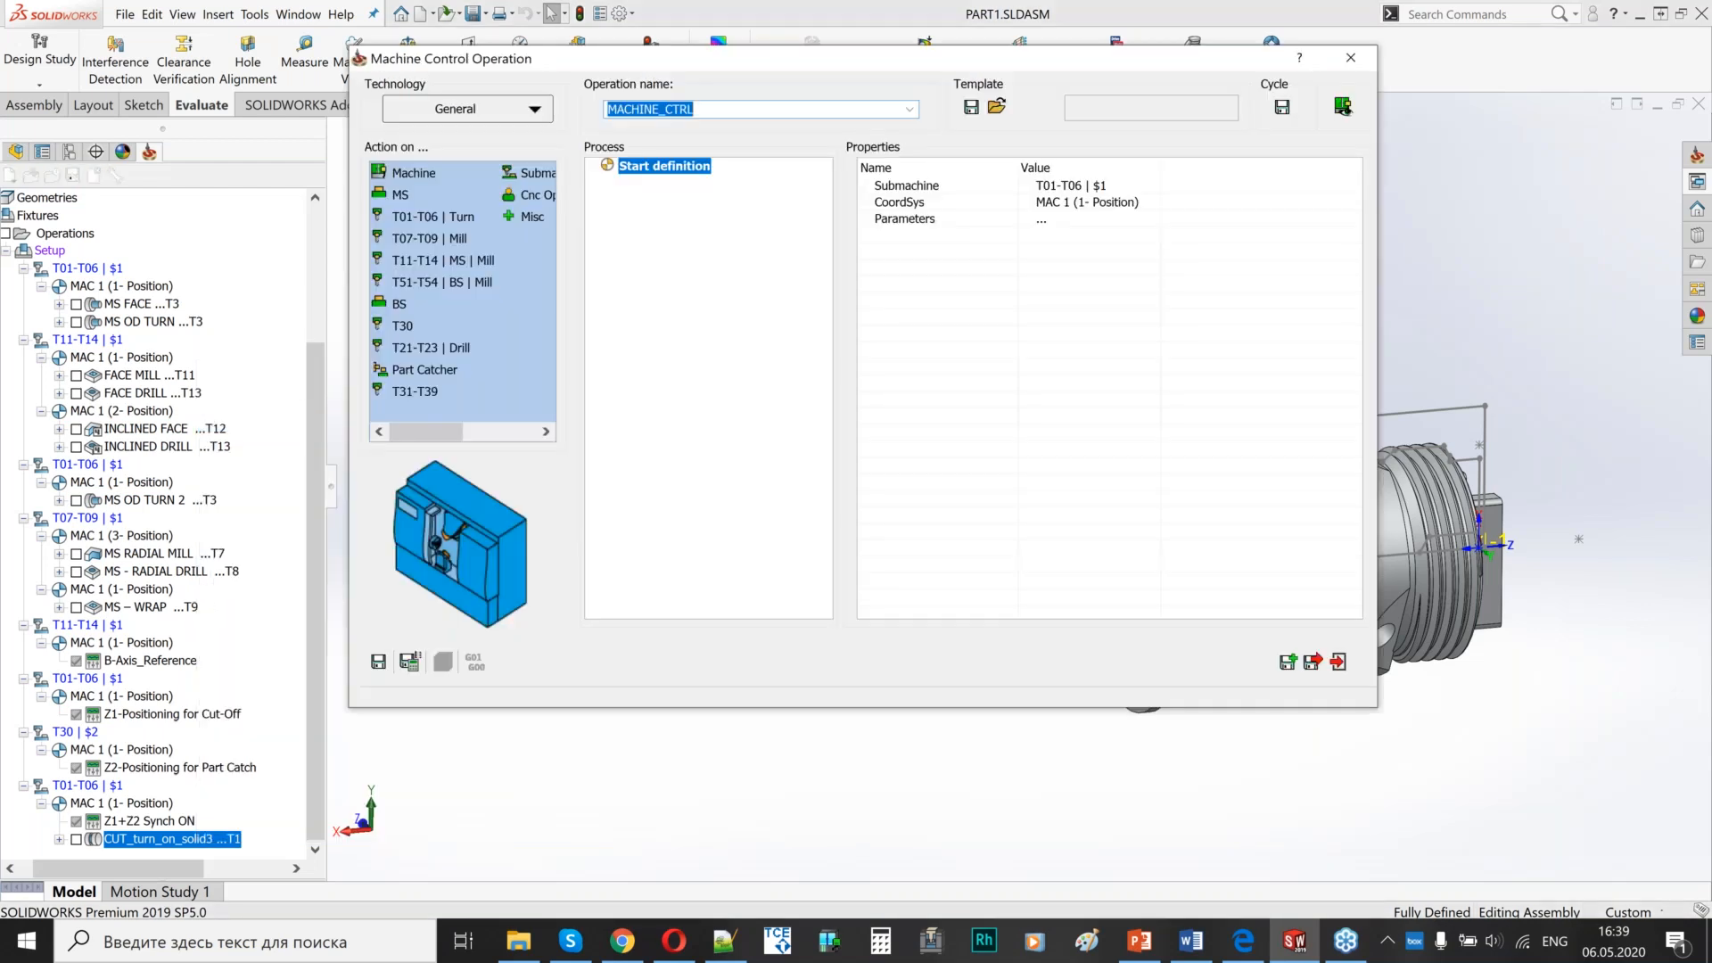
pyautogui.click(506, 109)
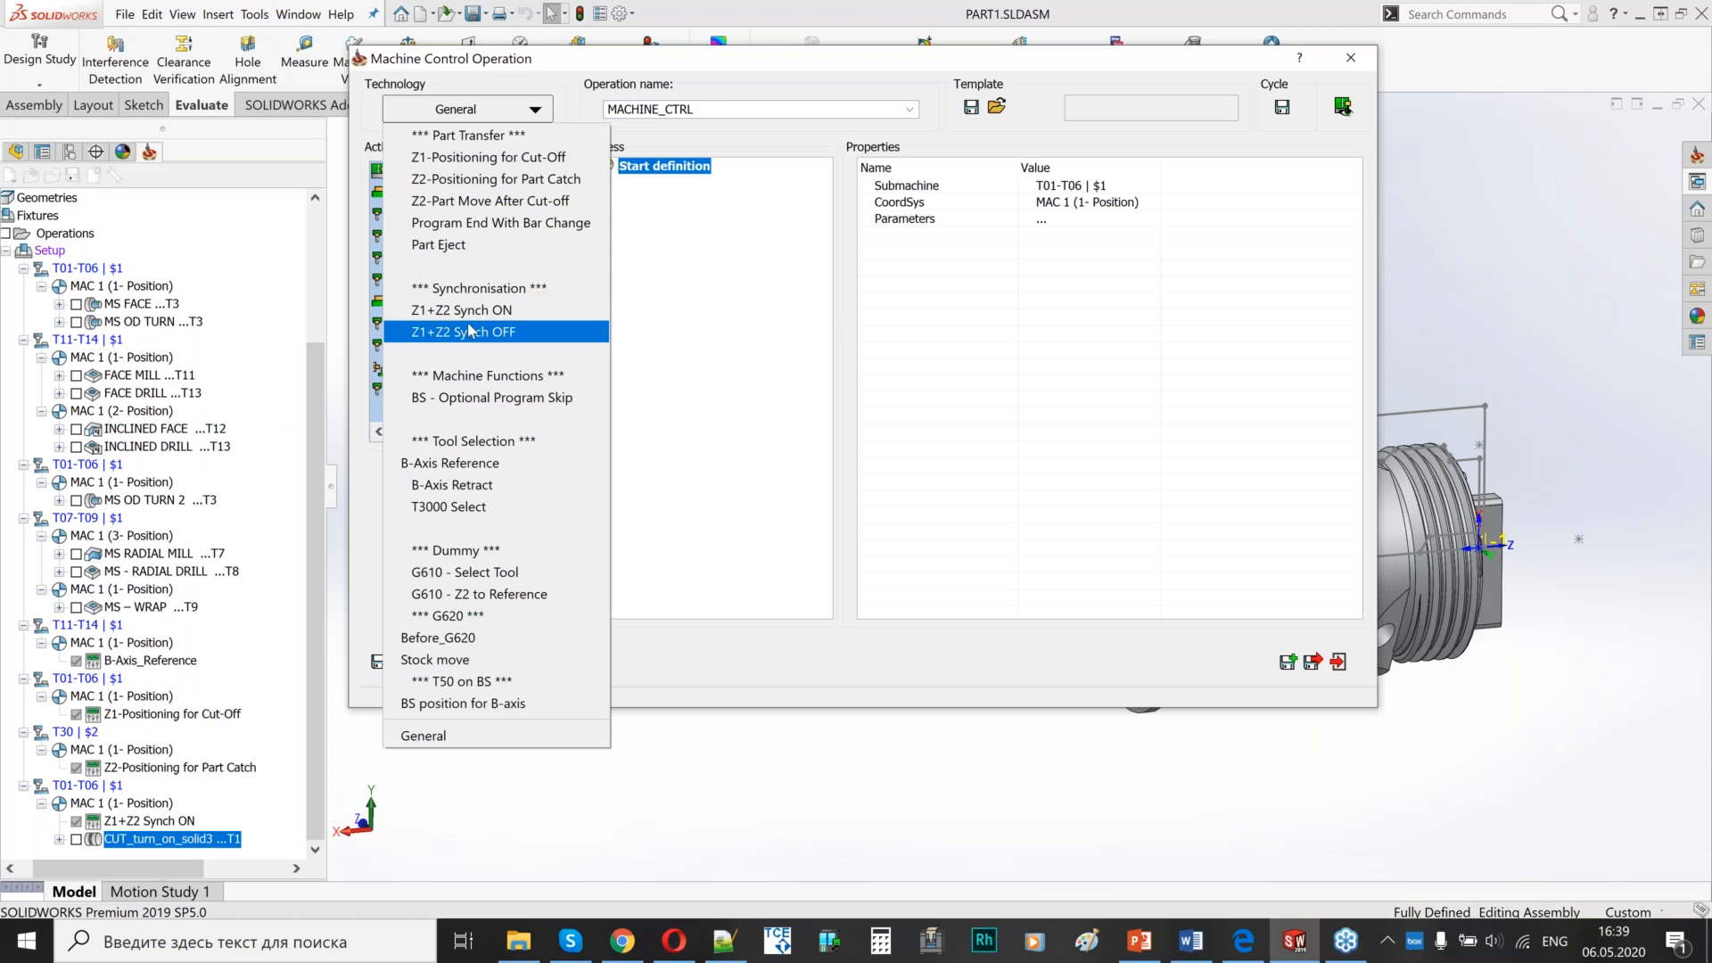
pyautogui.click(453, 333)
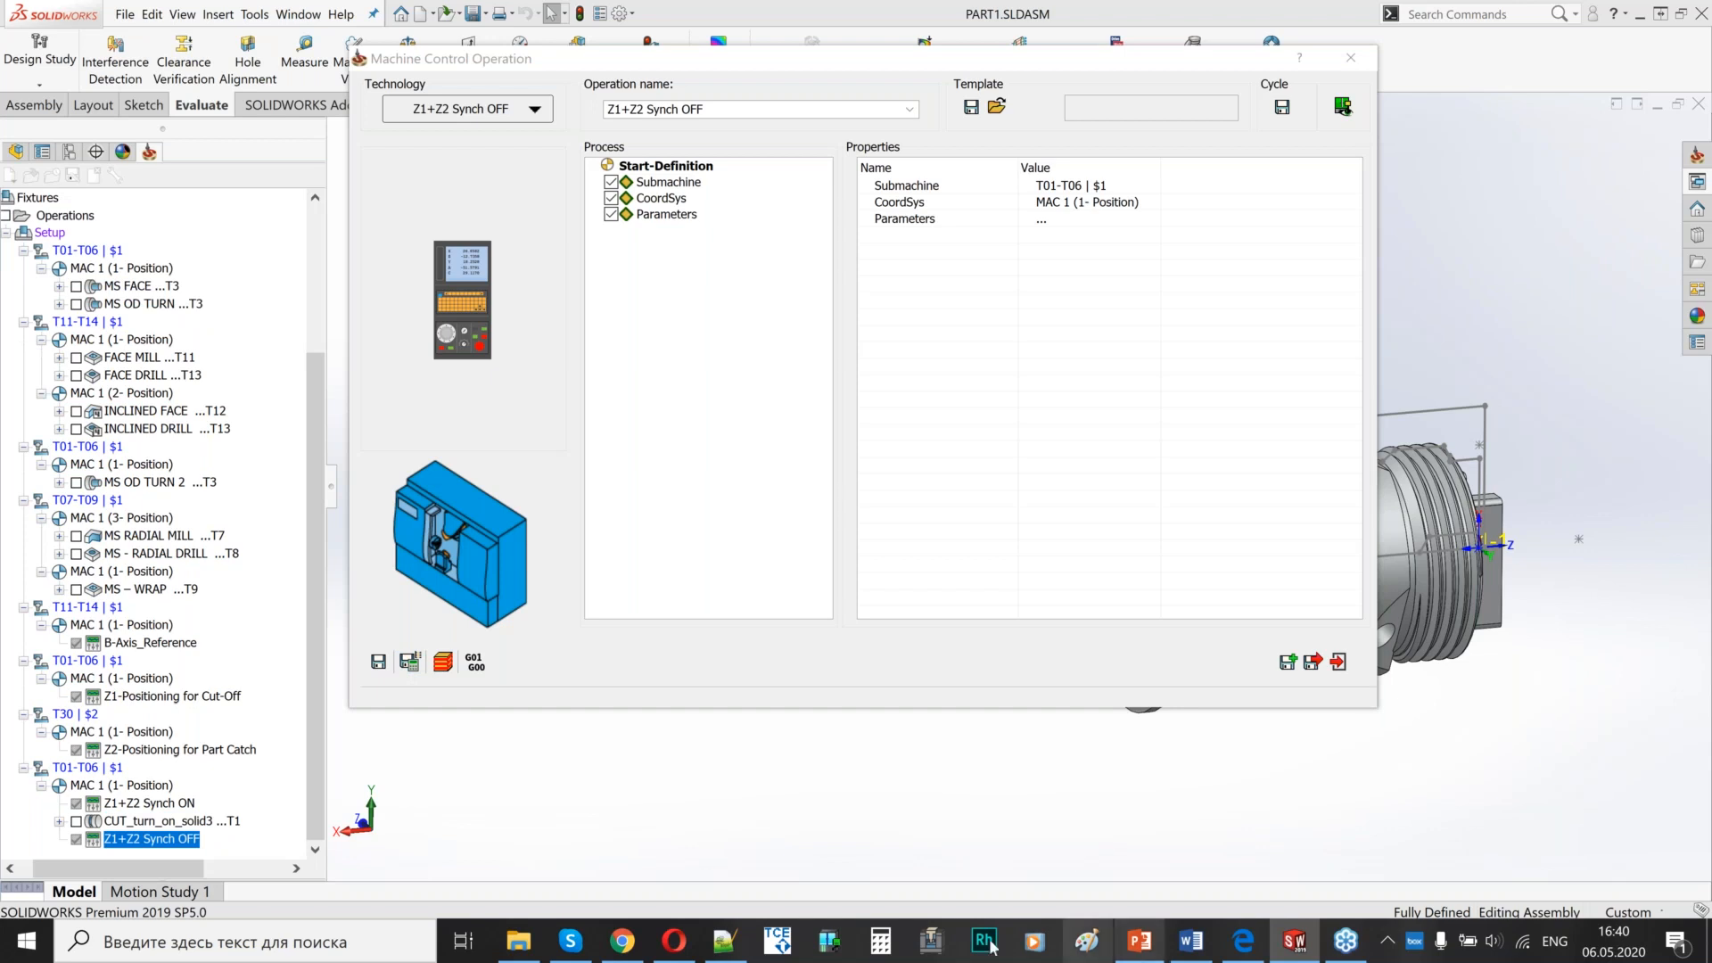
# - Consult the transfer program in Edge for the G600 block that follows the cut-off, then return to the machine control operation
pyautogui.click(1243, 941)
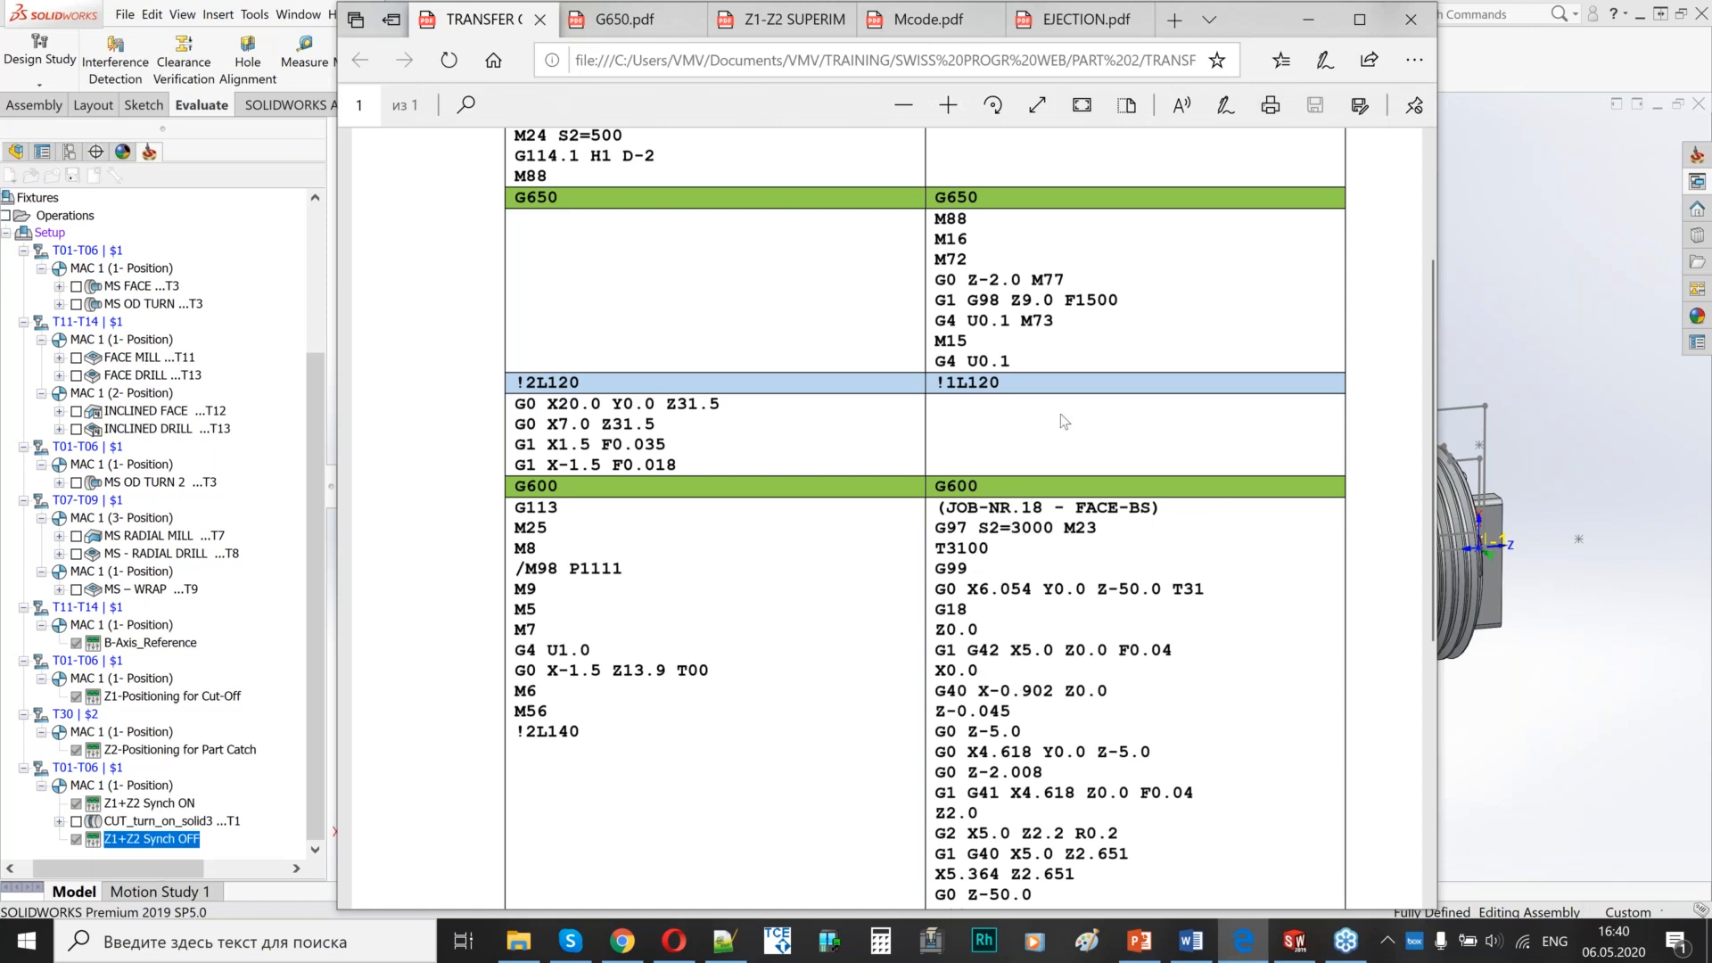
pyautogui.moveTo(1003, 474); pyautogui.dragTo(945, 492)
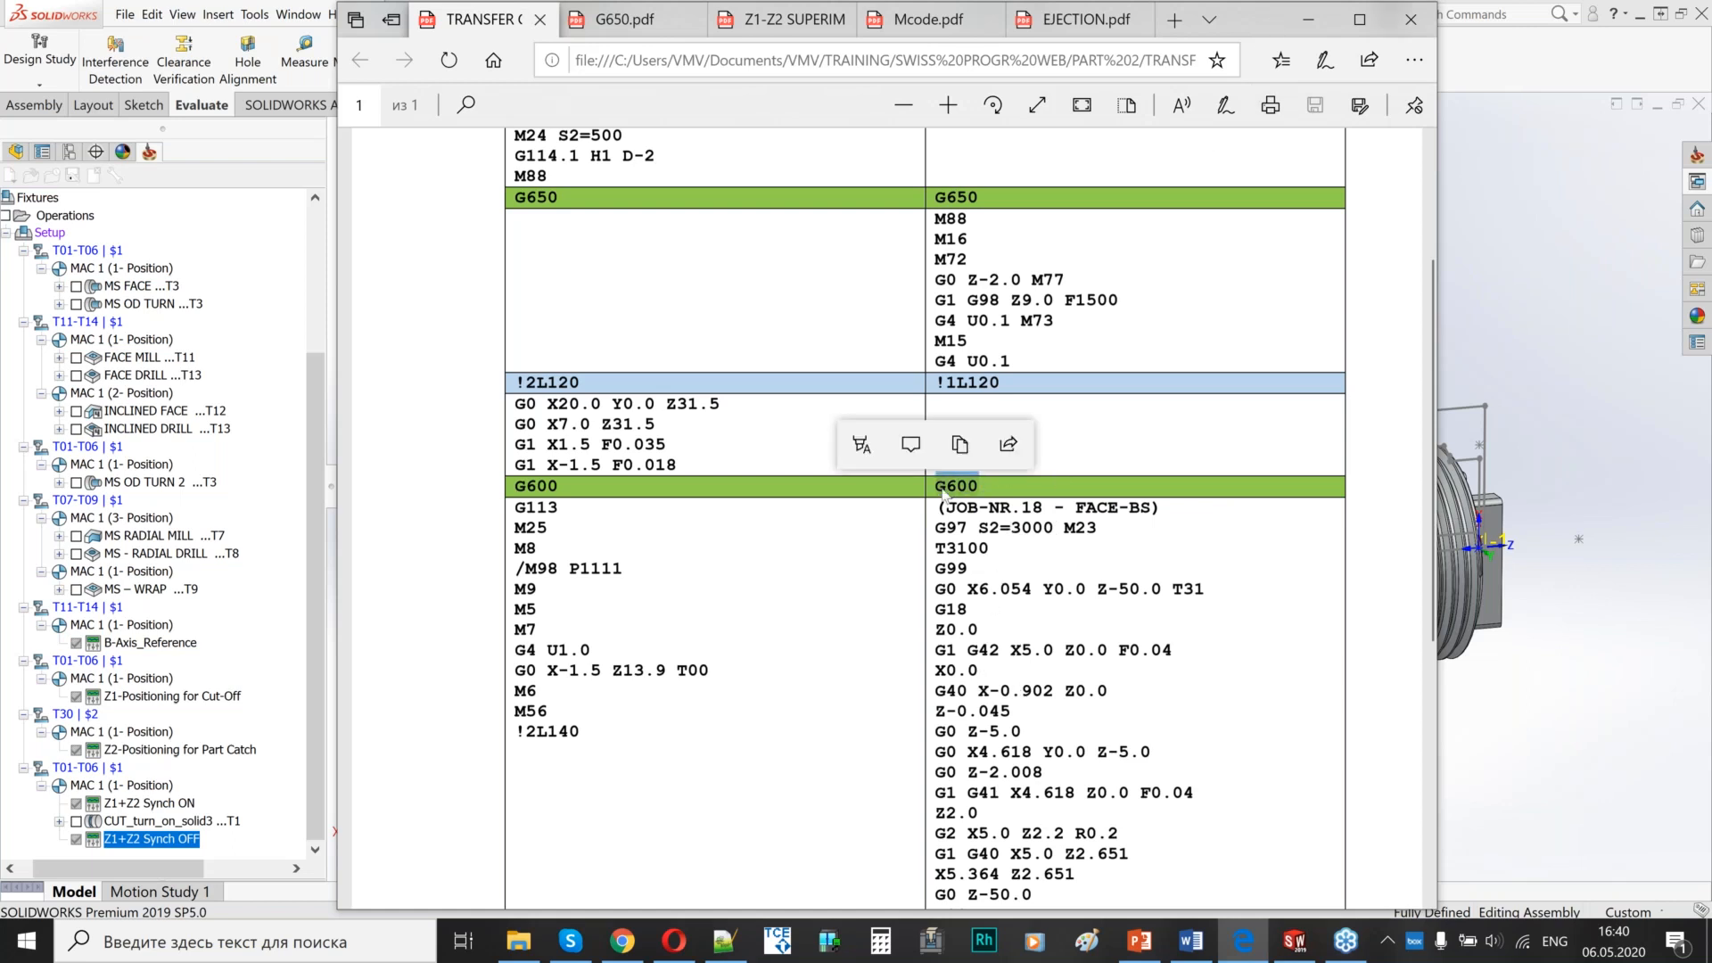
pyautogui.click(1304, 20)
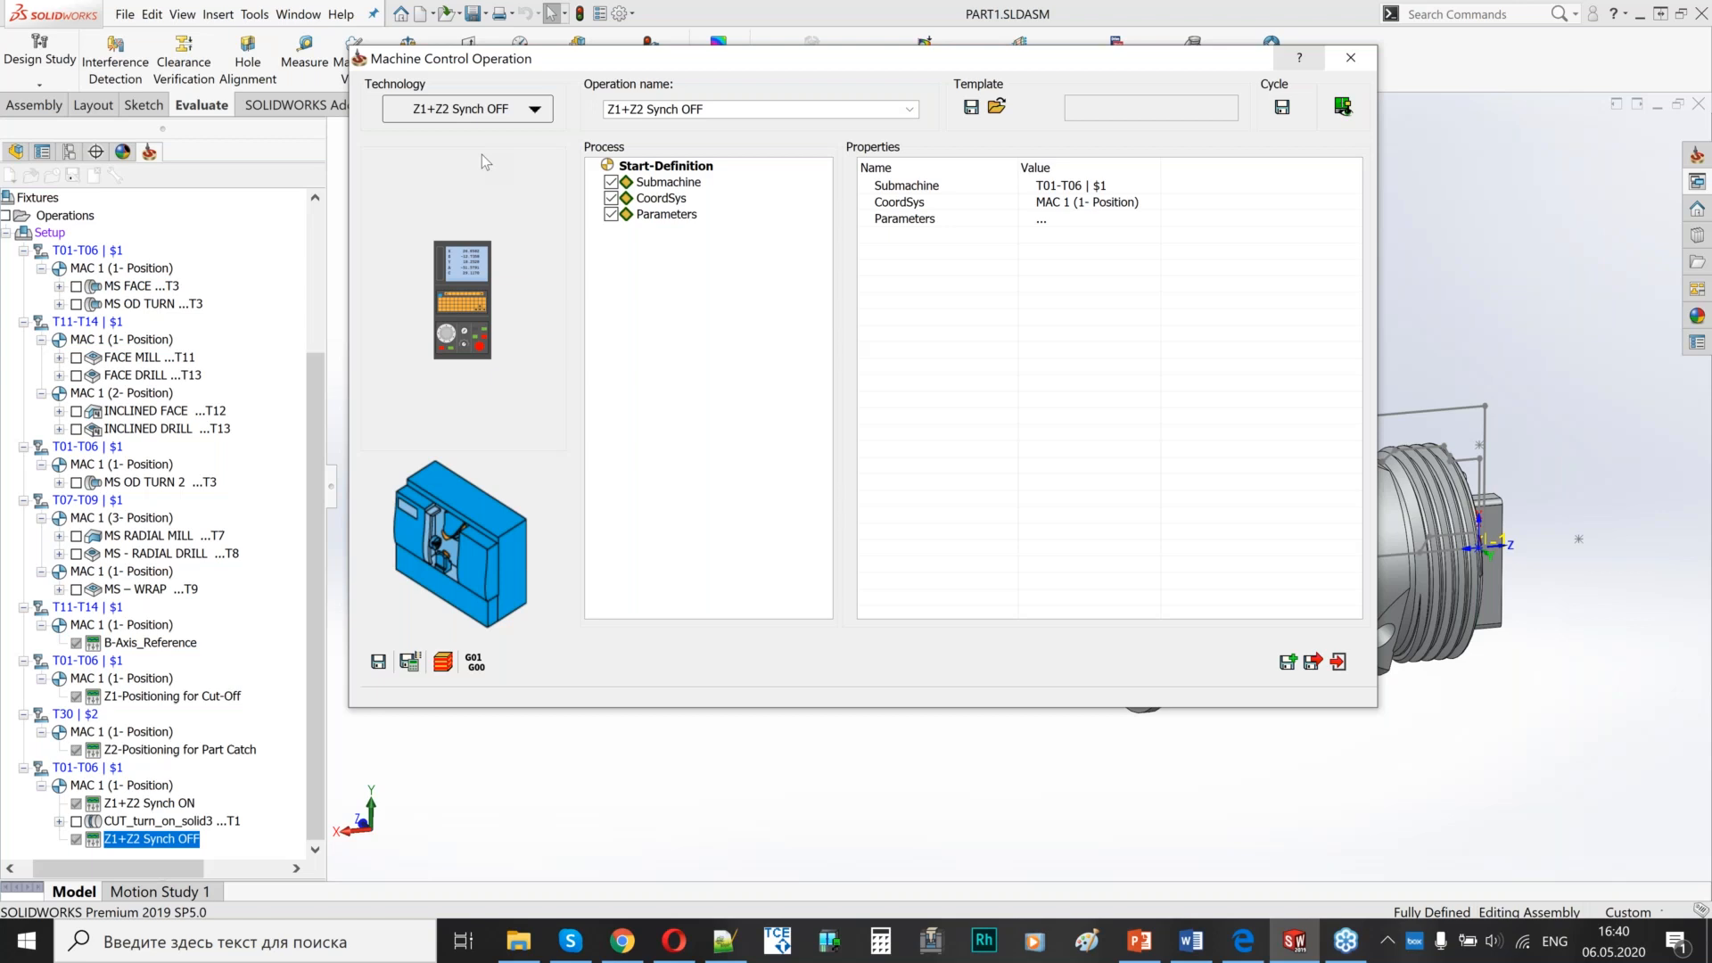
# - Create a further machine control operation using Z2-Part Move After Cut-off, accept its cycle-defined submachine and save it
pyautogui.click(1289, 665)
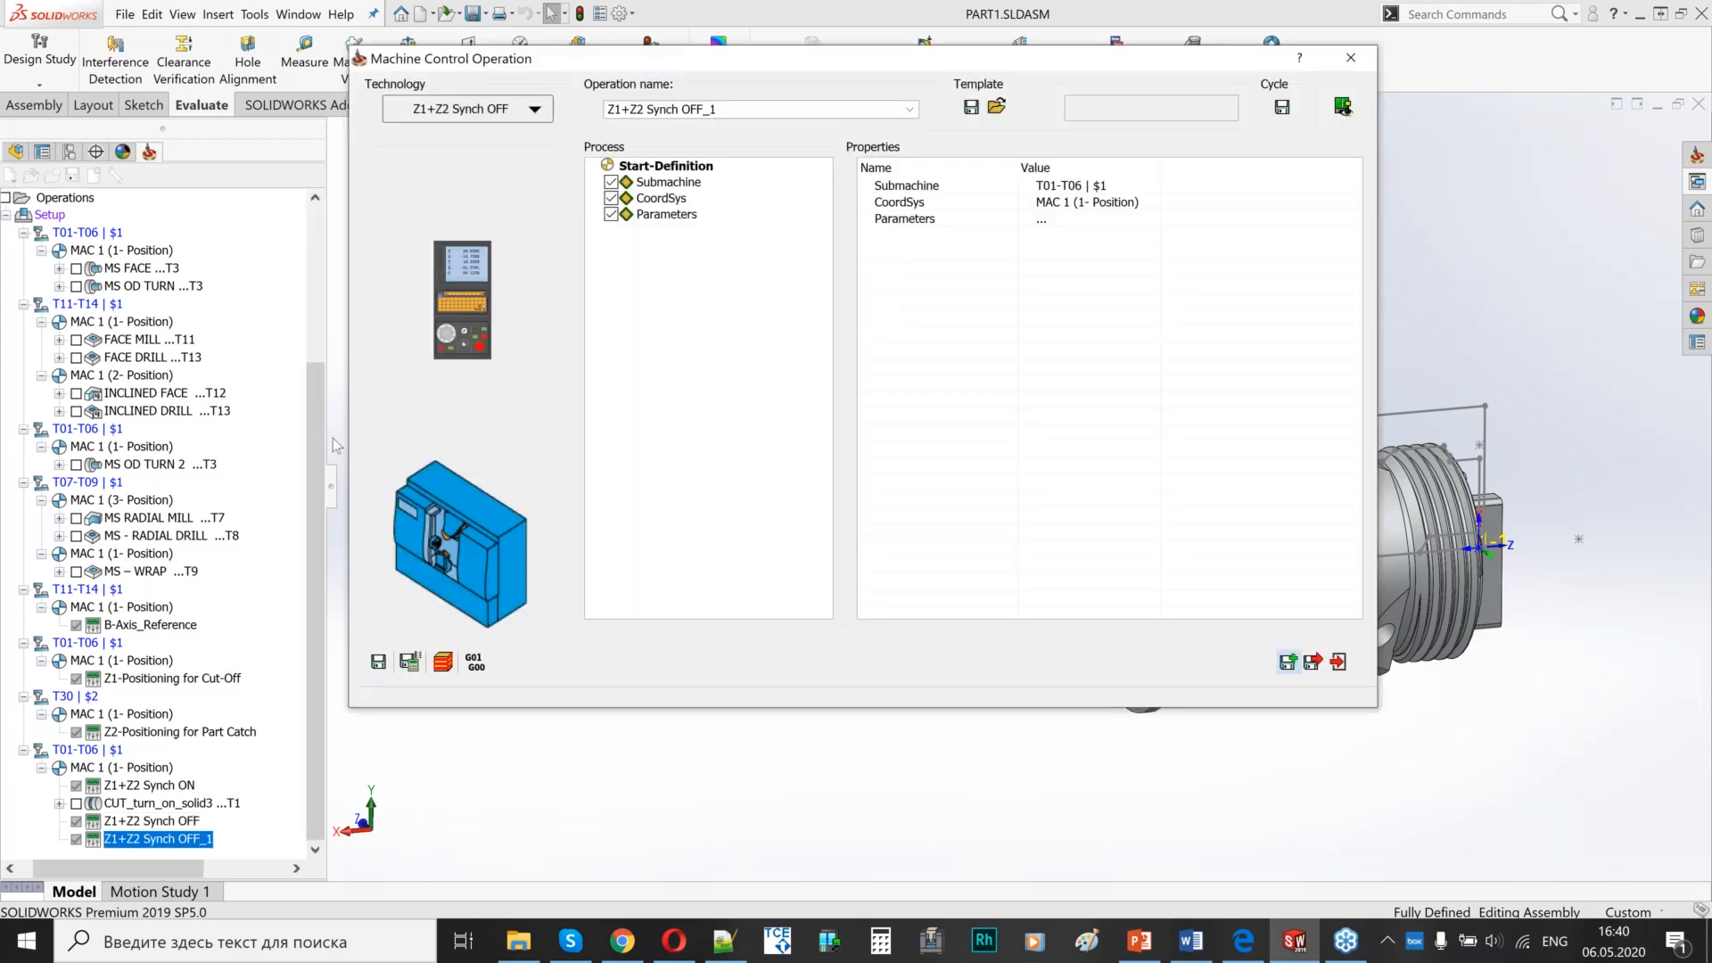
pyautogui.click(531, 109)
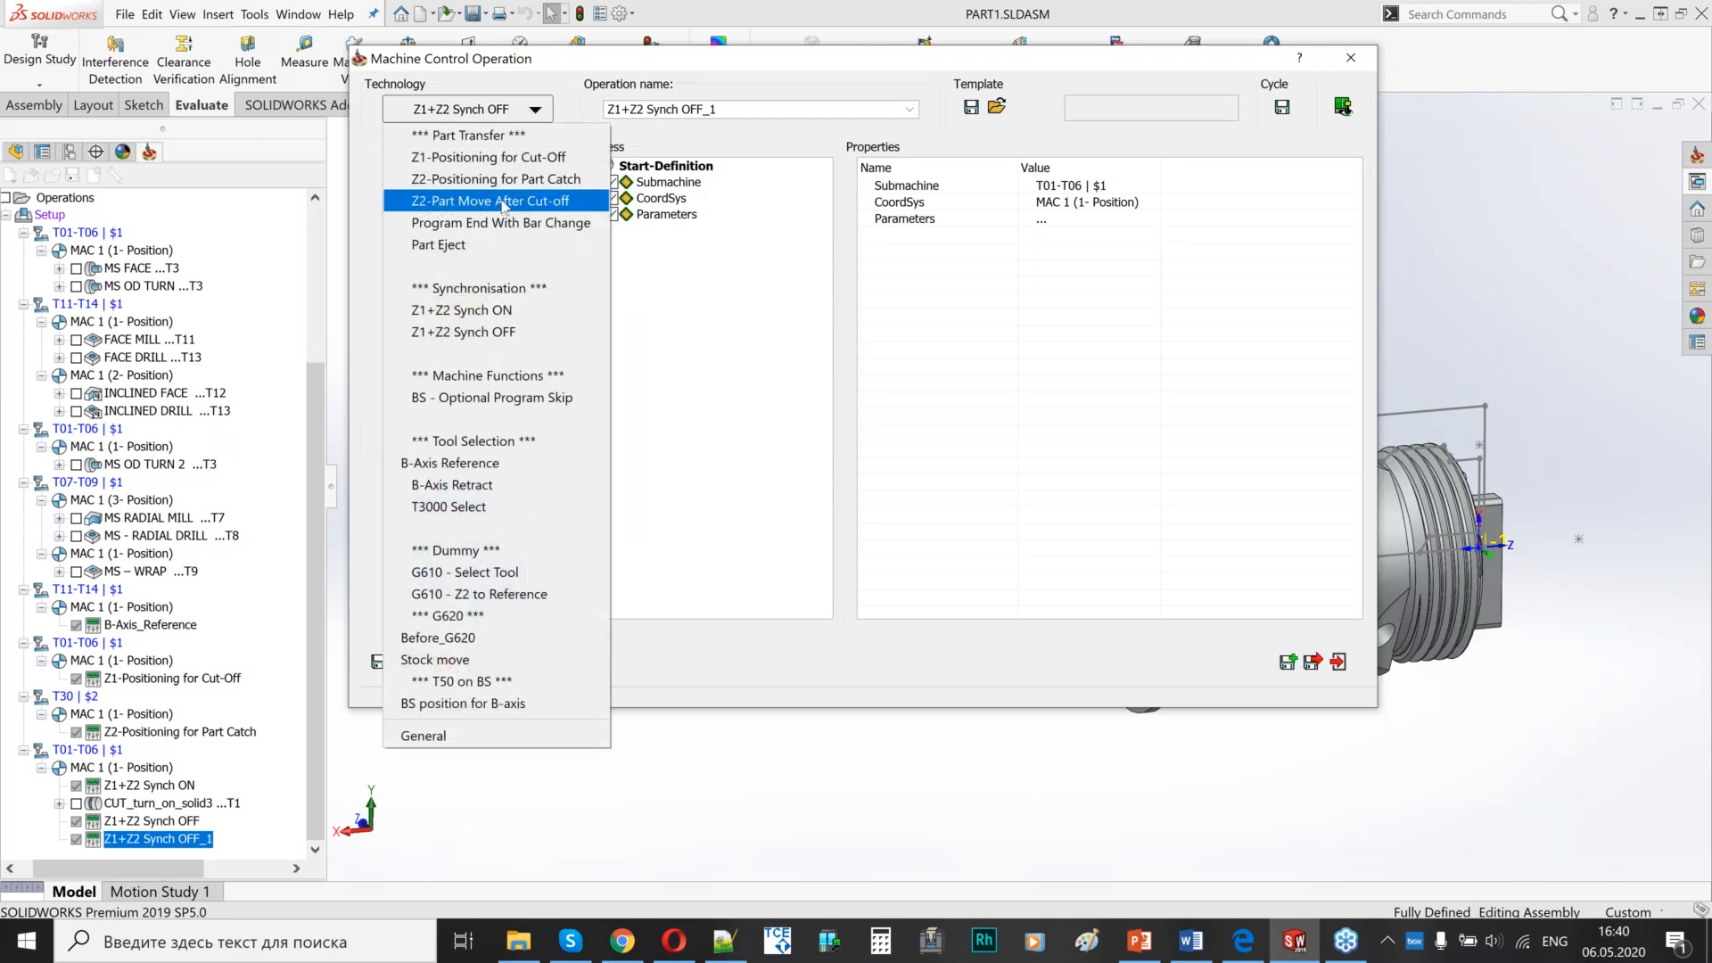
pyautogui.click(504, 201)
pyautogui.click(926, 540)
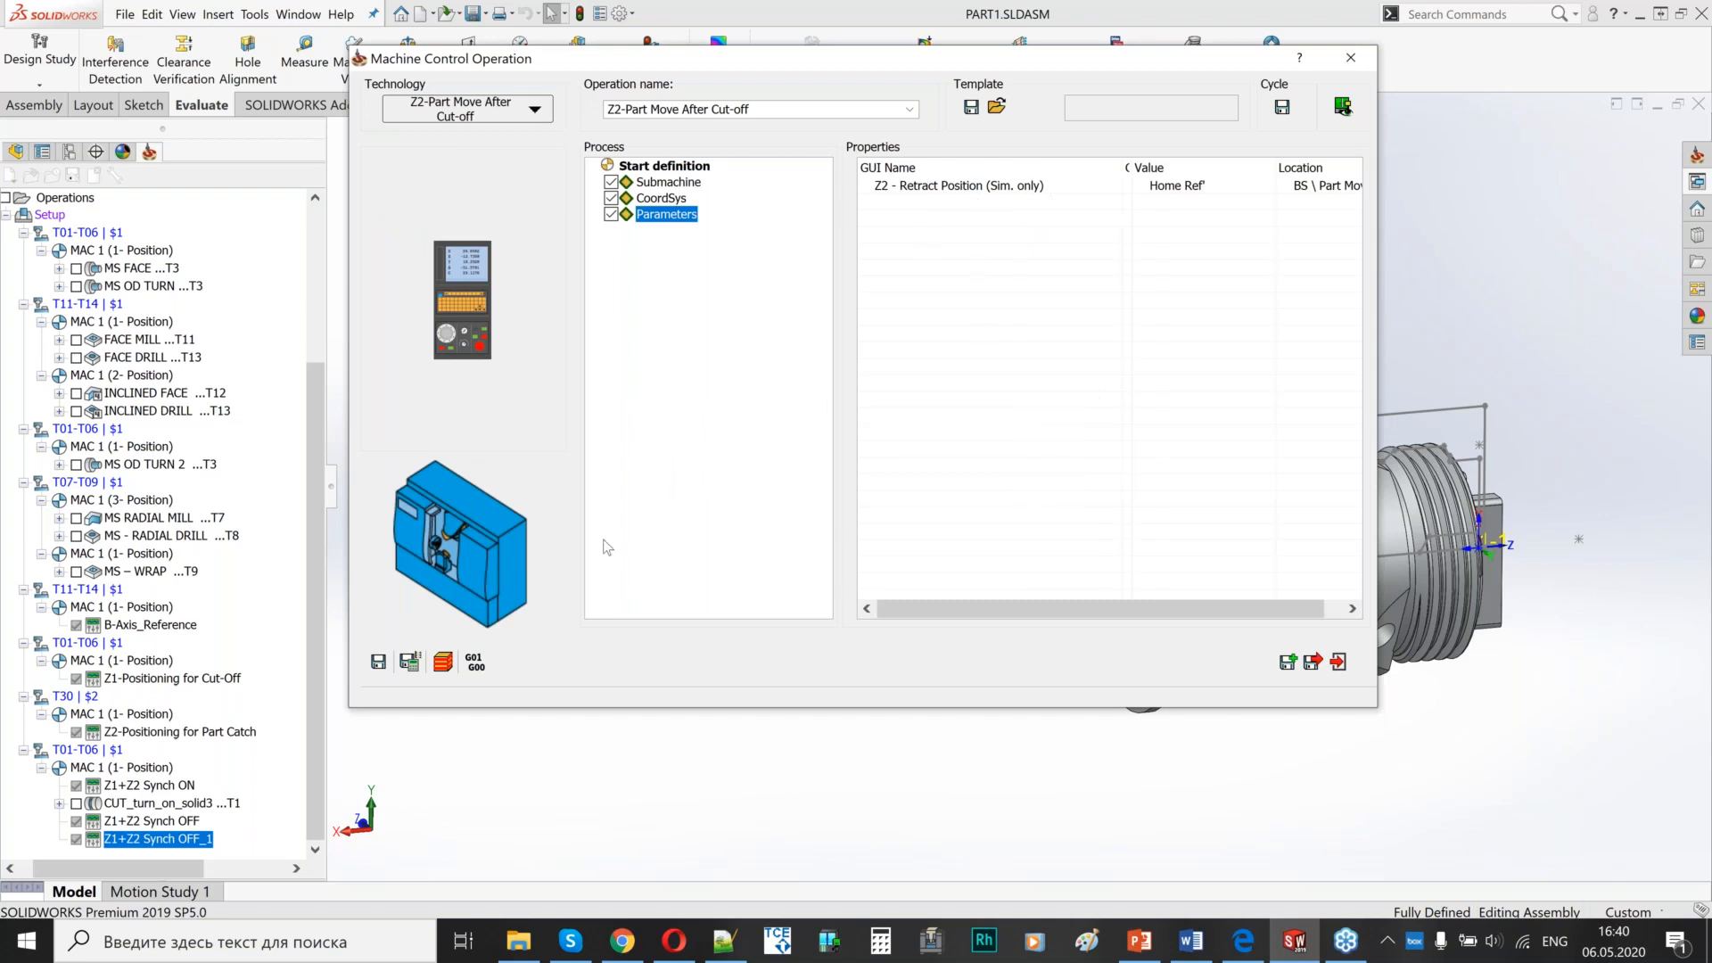
pyautogui.click(378, 662)
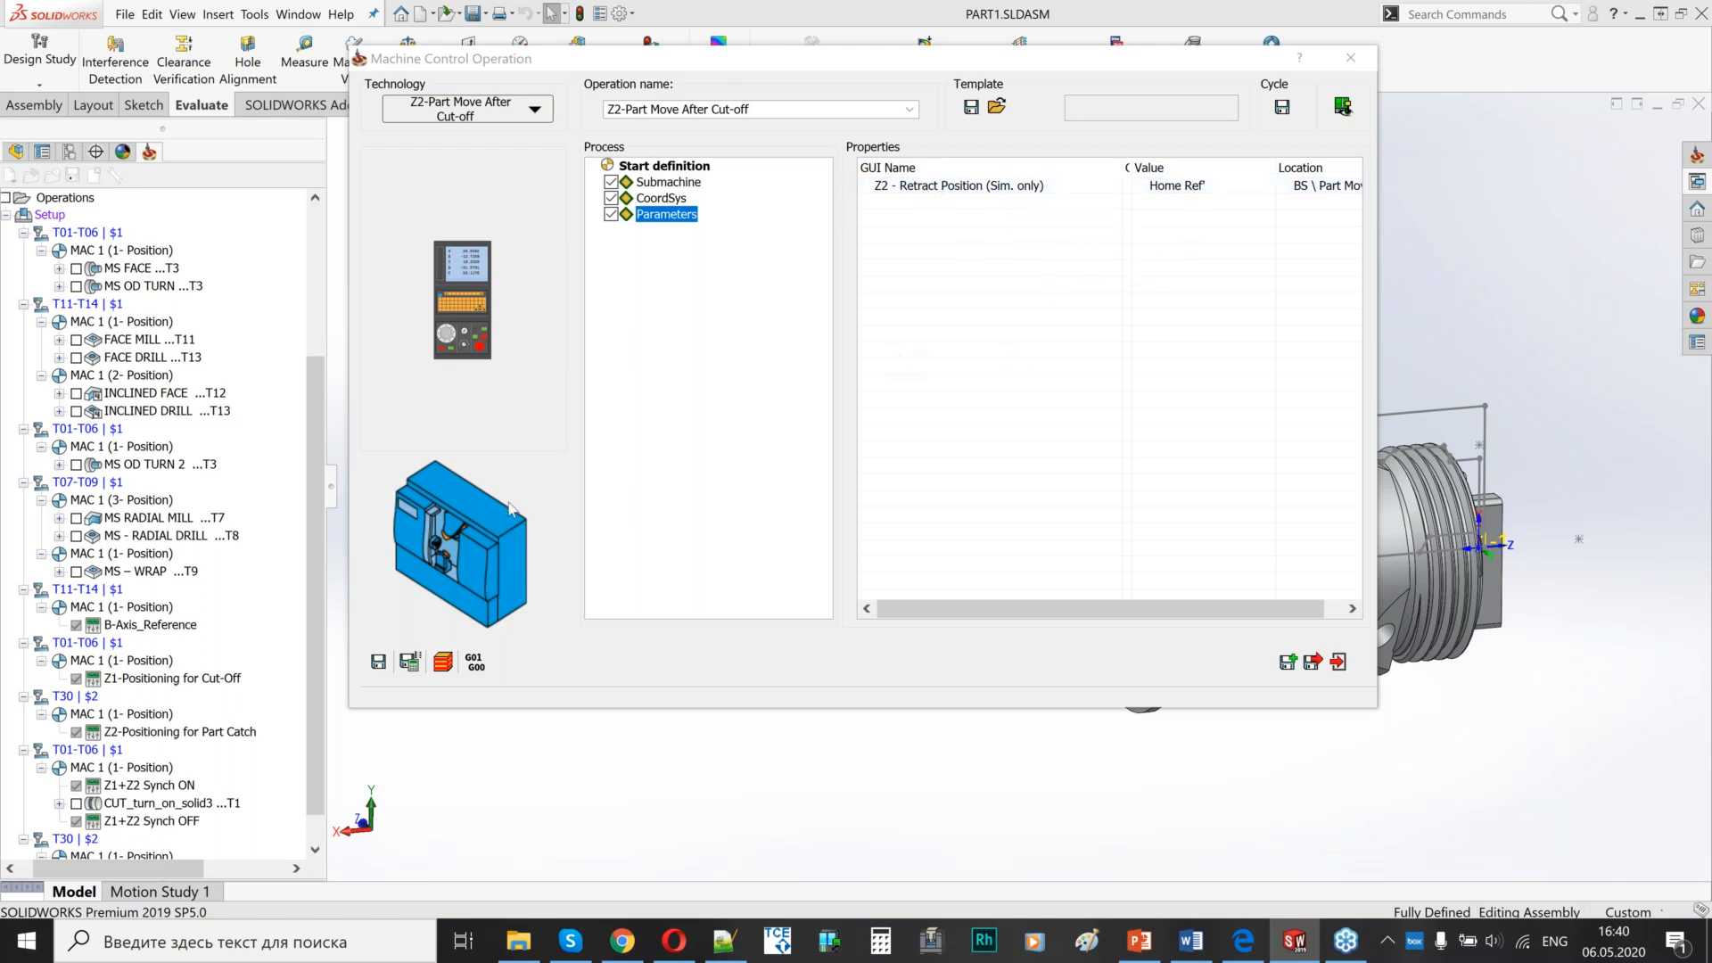
pyautogui.scroll(-1, 319, 604)
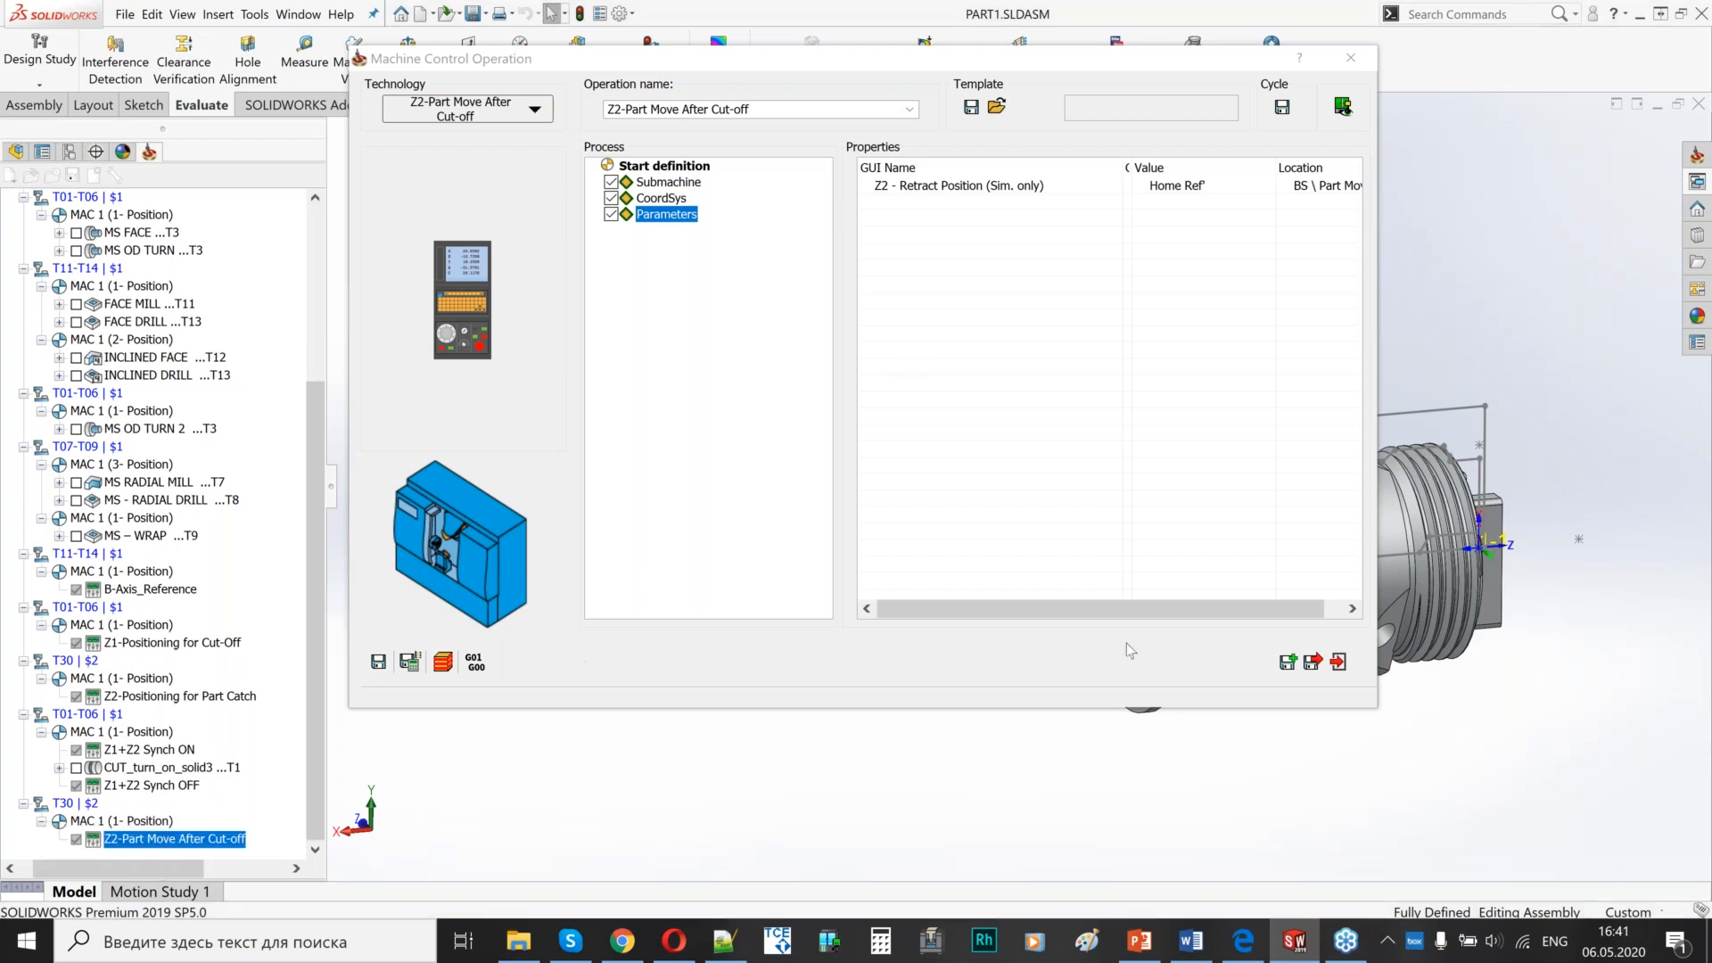
# - Add a Program End With Bar Change machine control operation on the cycle-defined submachine T01-T06 | $1, then save and close it
pyautogui.click(1288, 669)
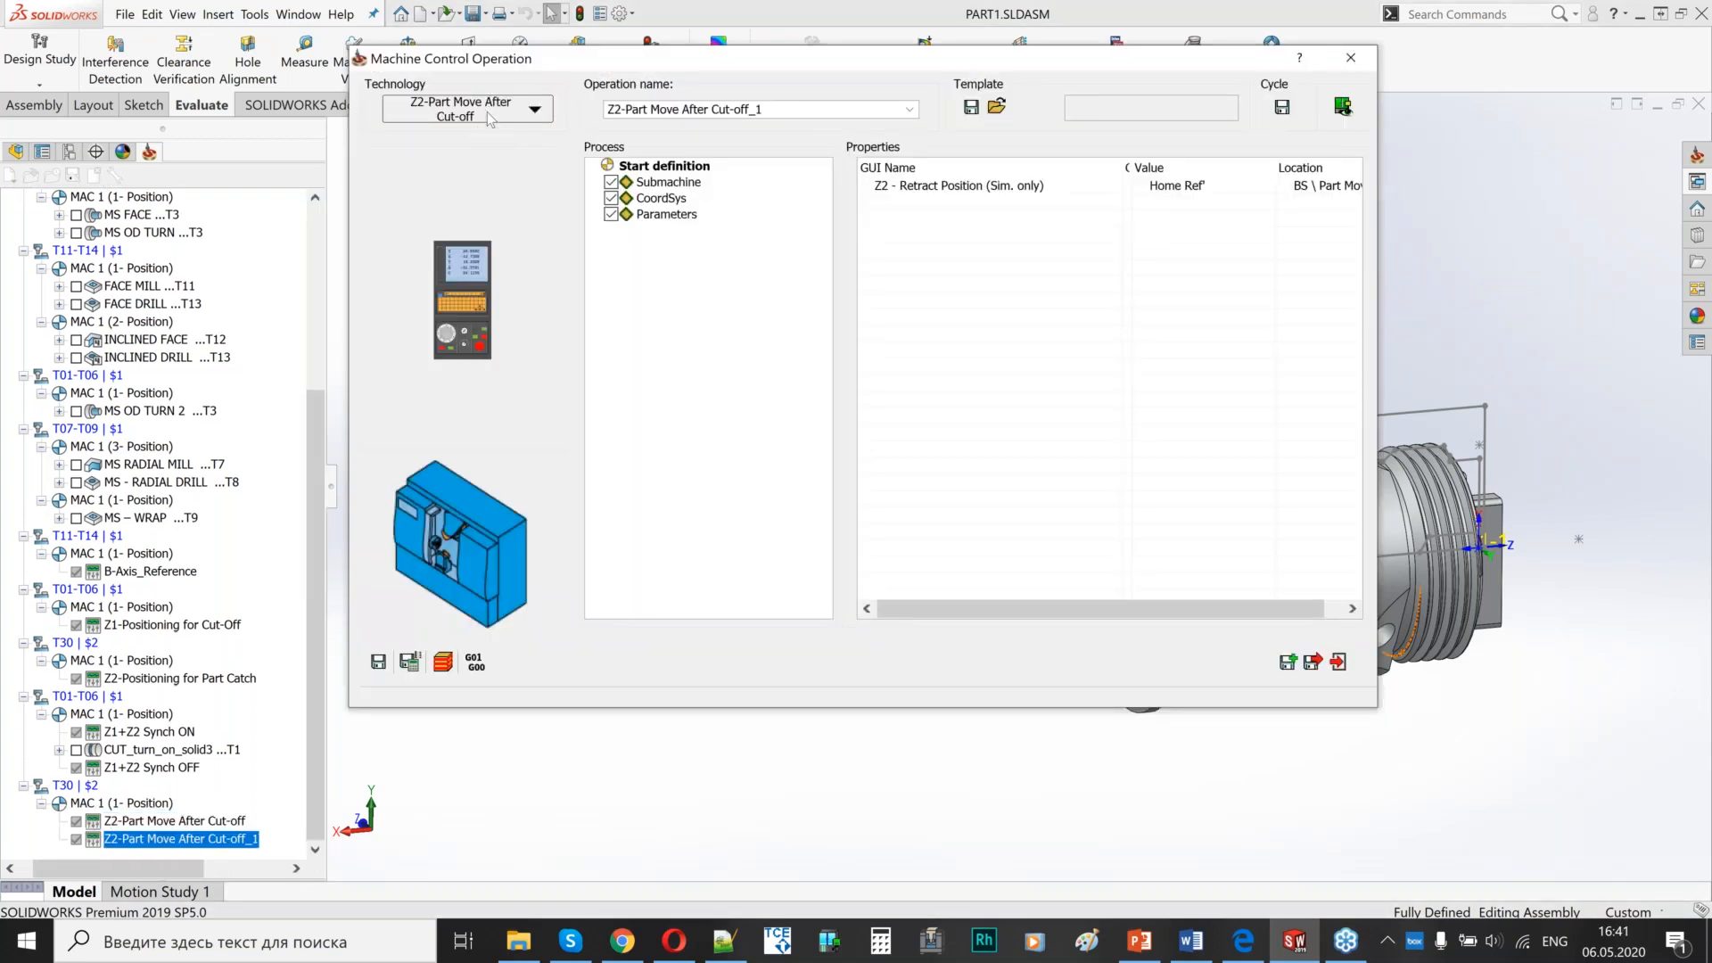
pyautogui.click(491, 108)
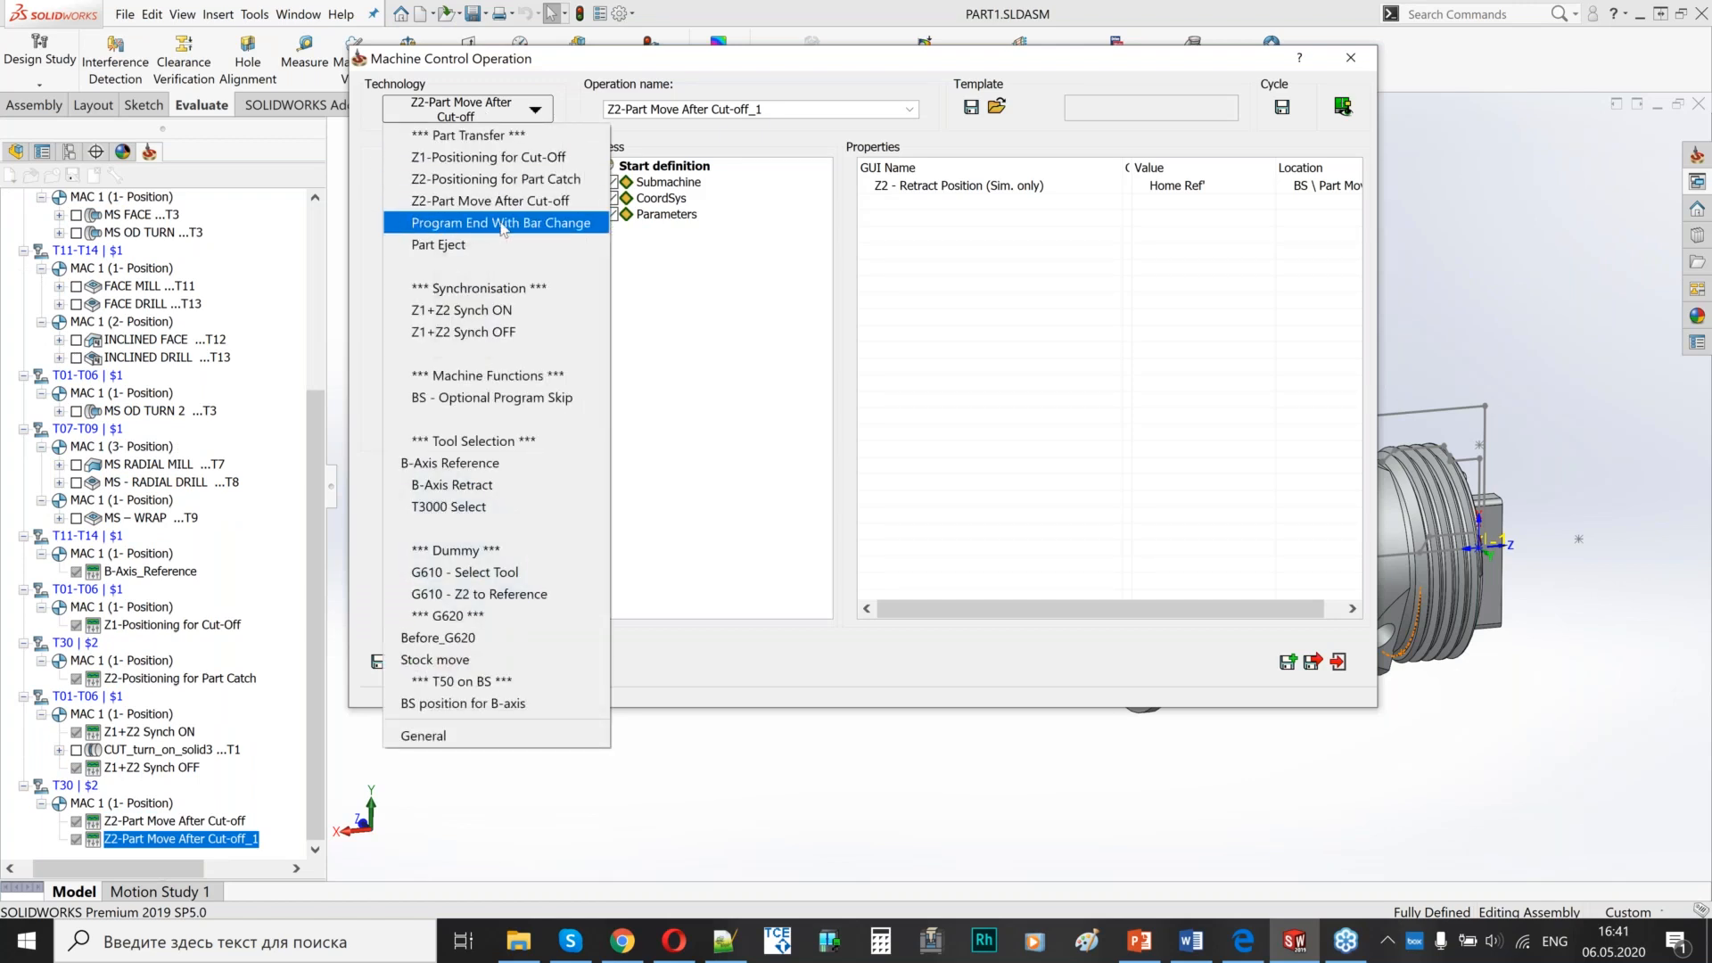
pyautogui.click(535, 228)
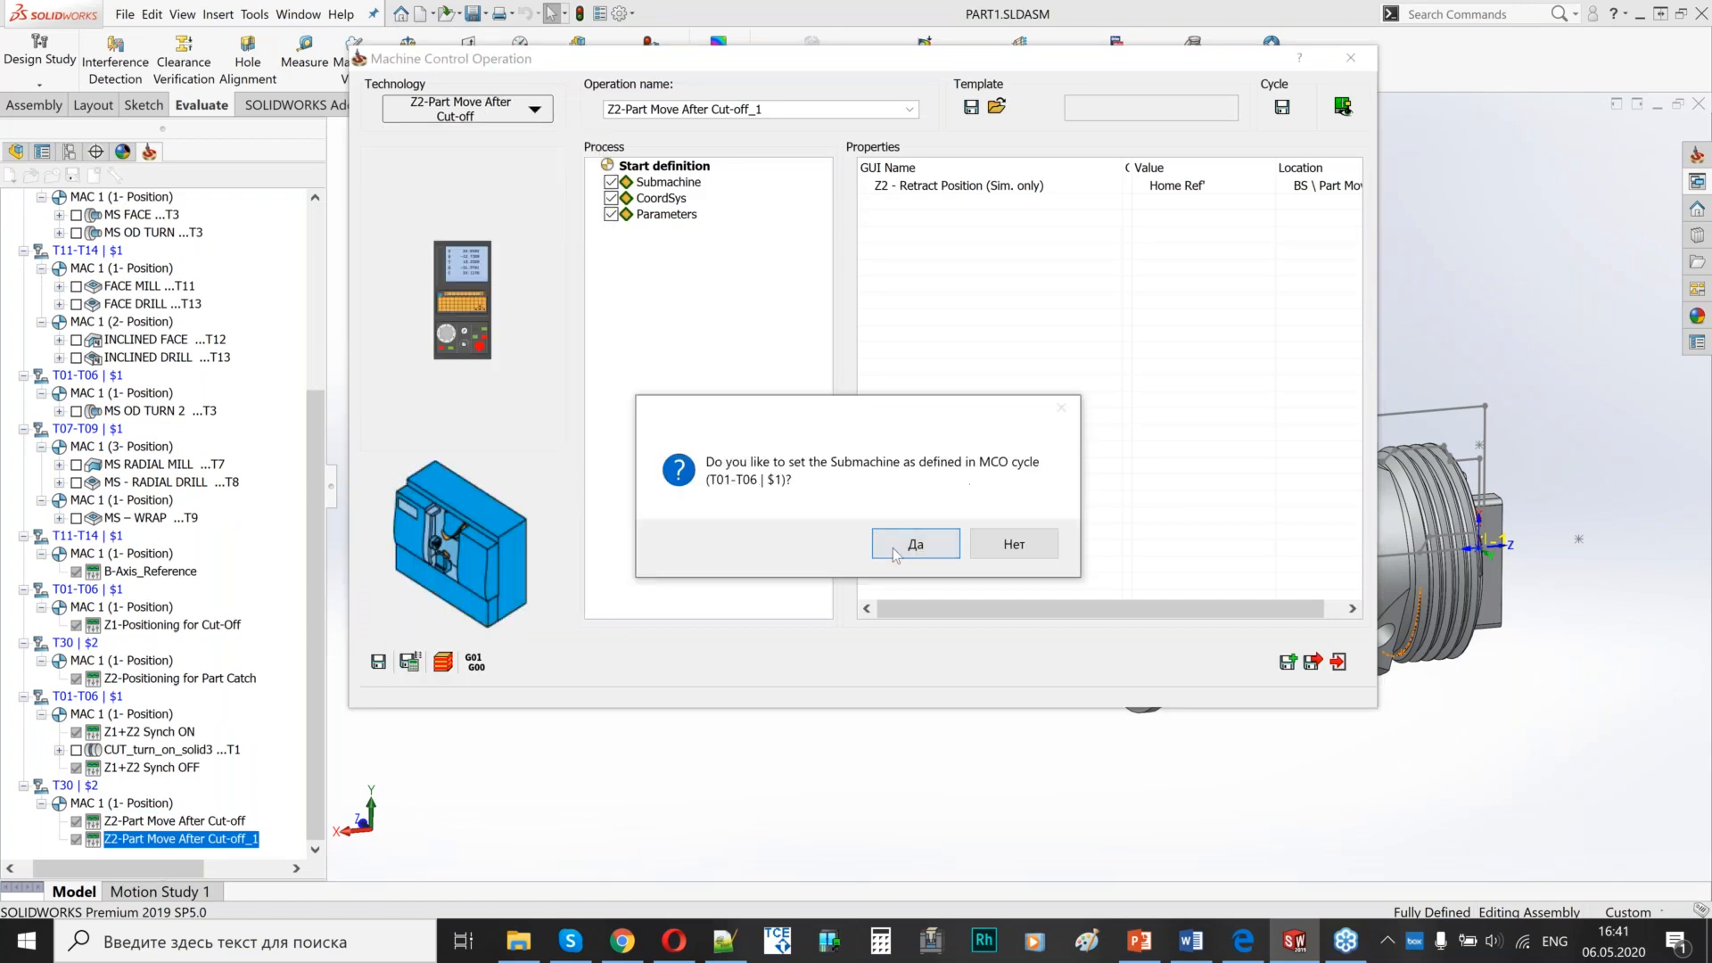
pyautogui.click(918, 546)
pyautogui.click(408, 664)
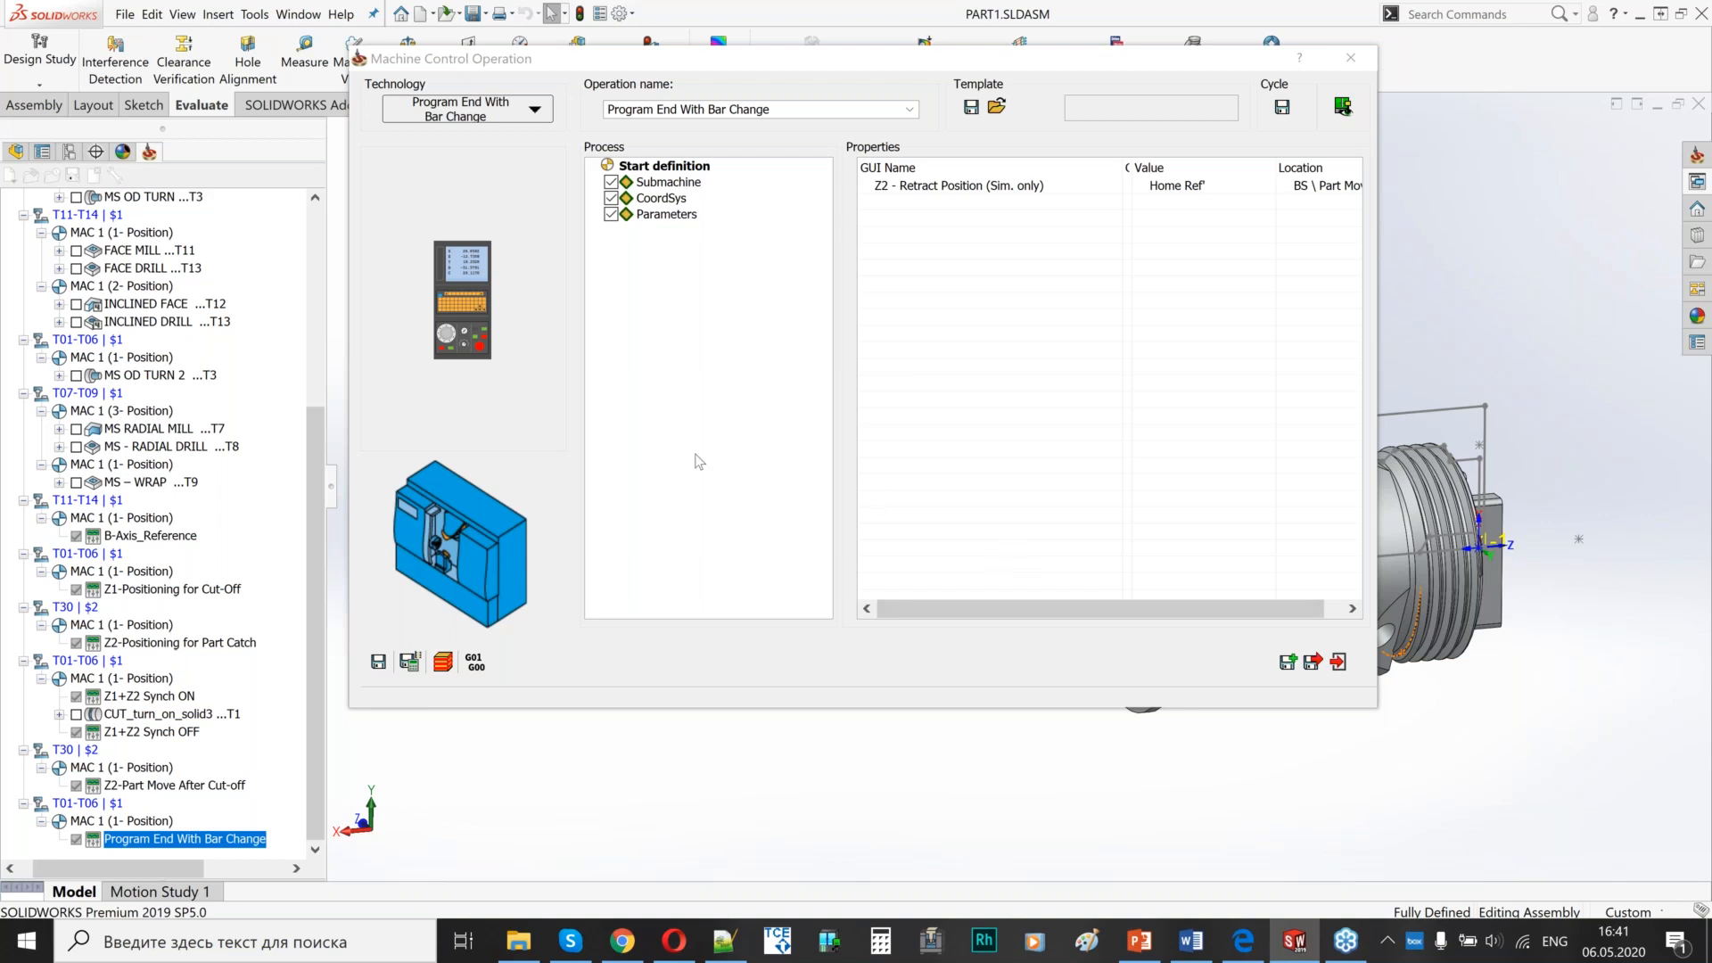
pyautogui.click(1311, 665)
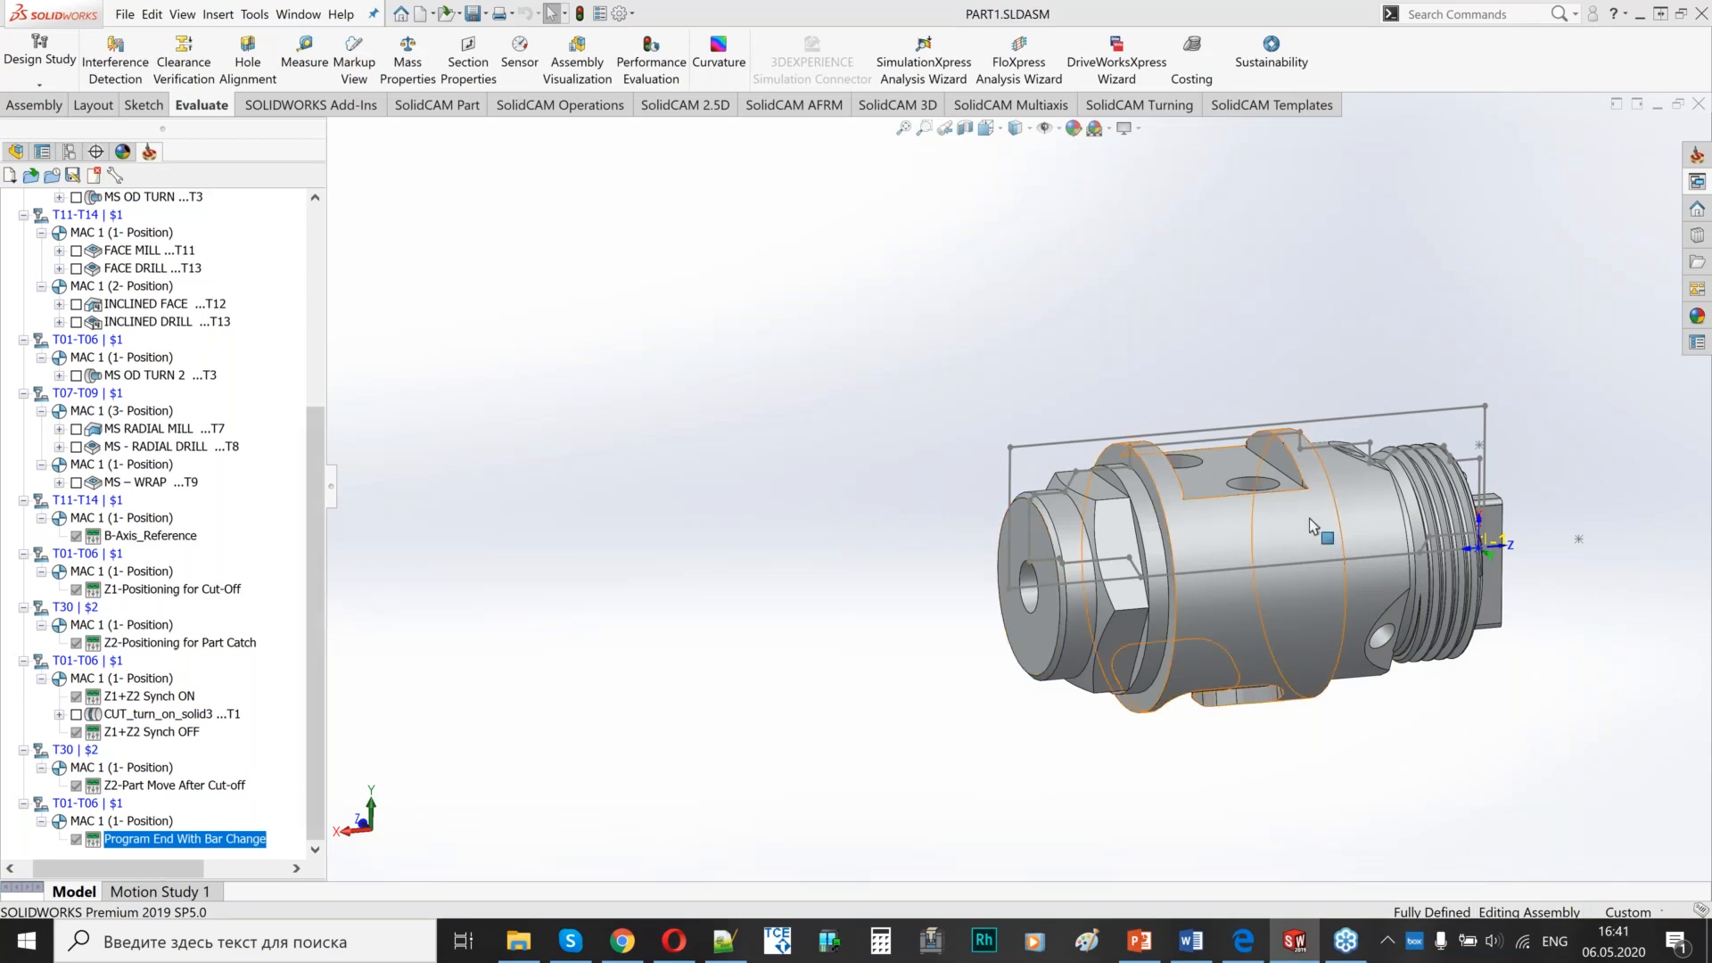
# - Add a BS – FACE turning operation after Program End With Bar Change and assign it to coordinate system MAC 2 (1- Position)
pyautogui.scroll(-3, 1329, 542)
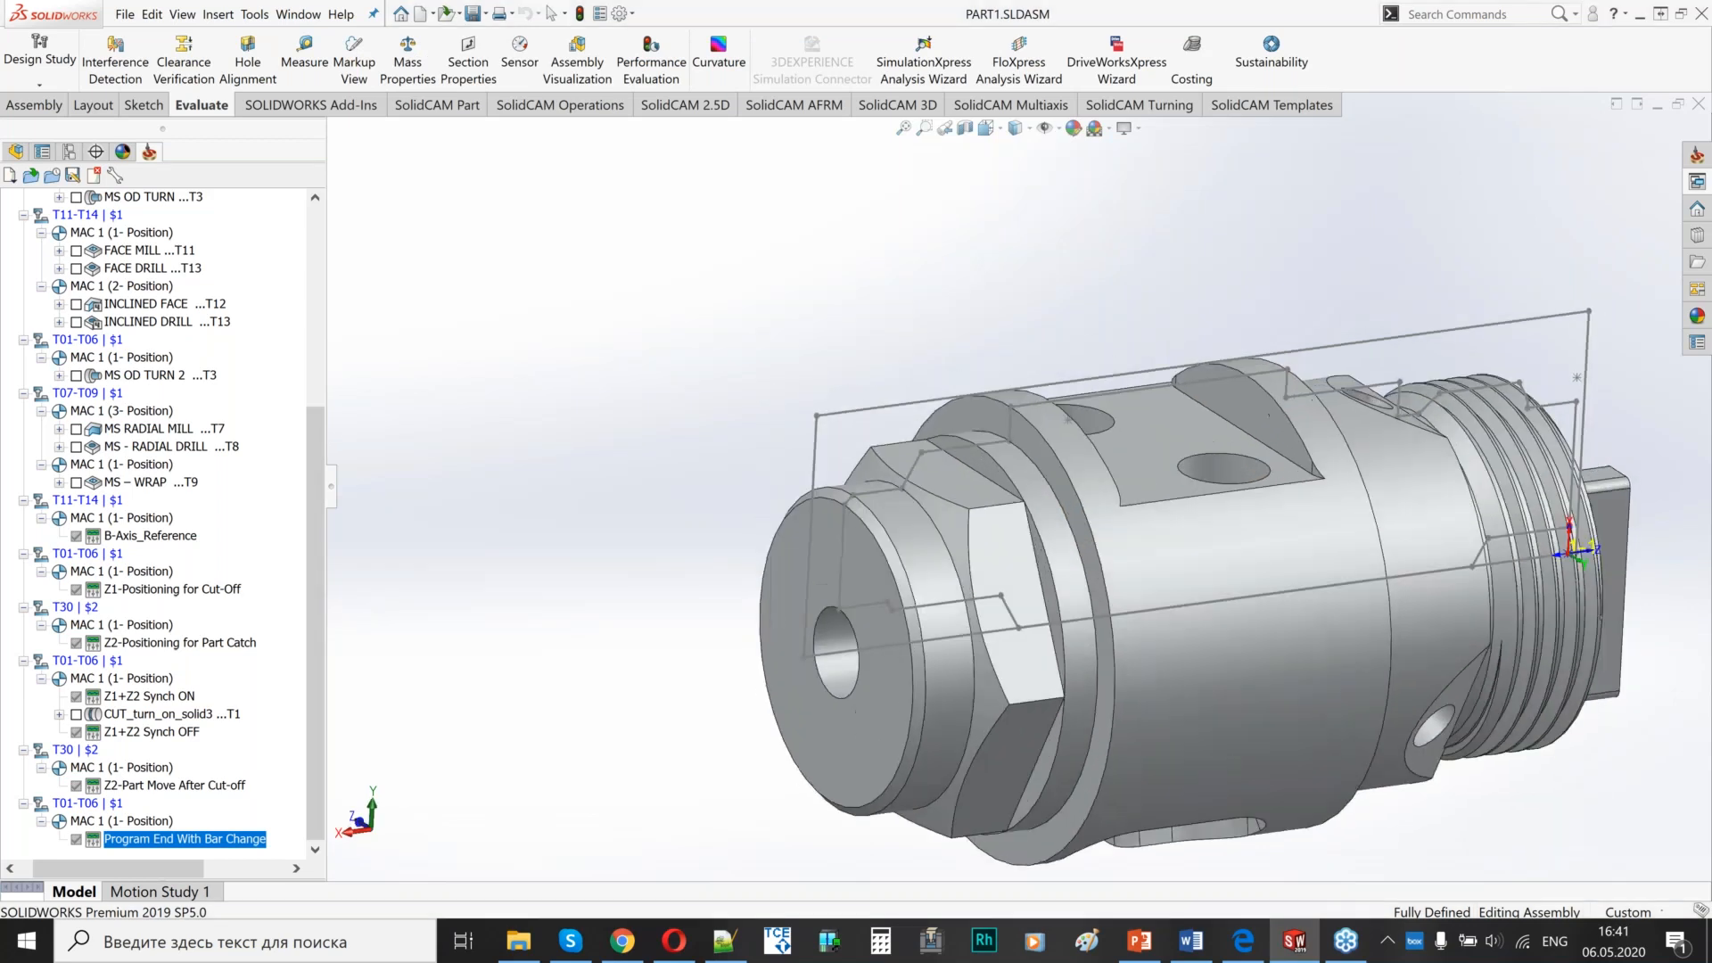
pyautogui.scroll(3, 1028, 486)
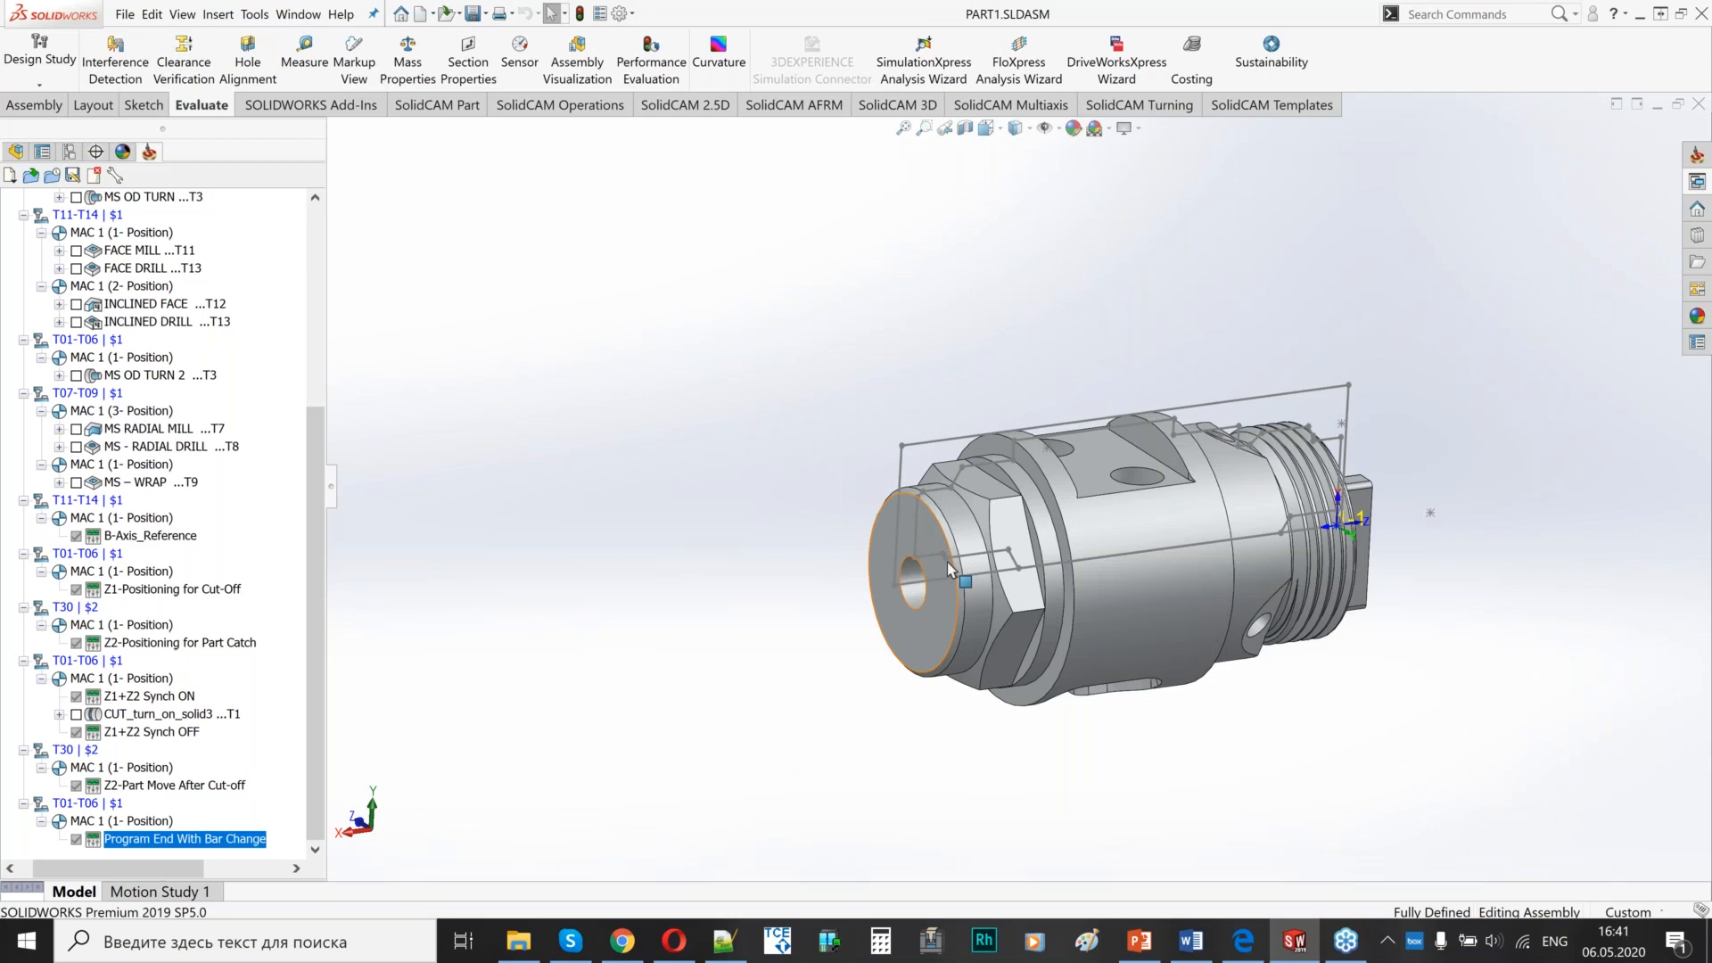
pyautogui.scroll(-3, 928, 535)
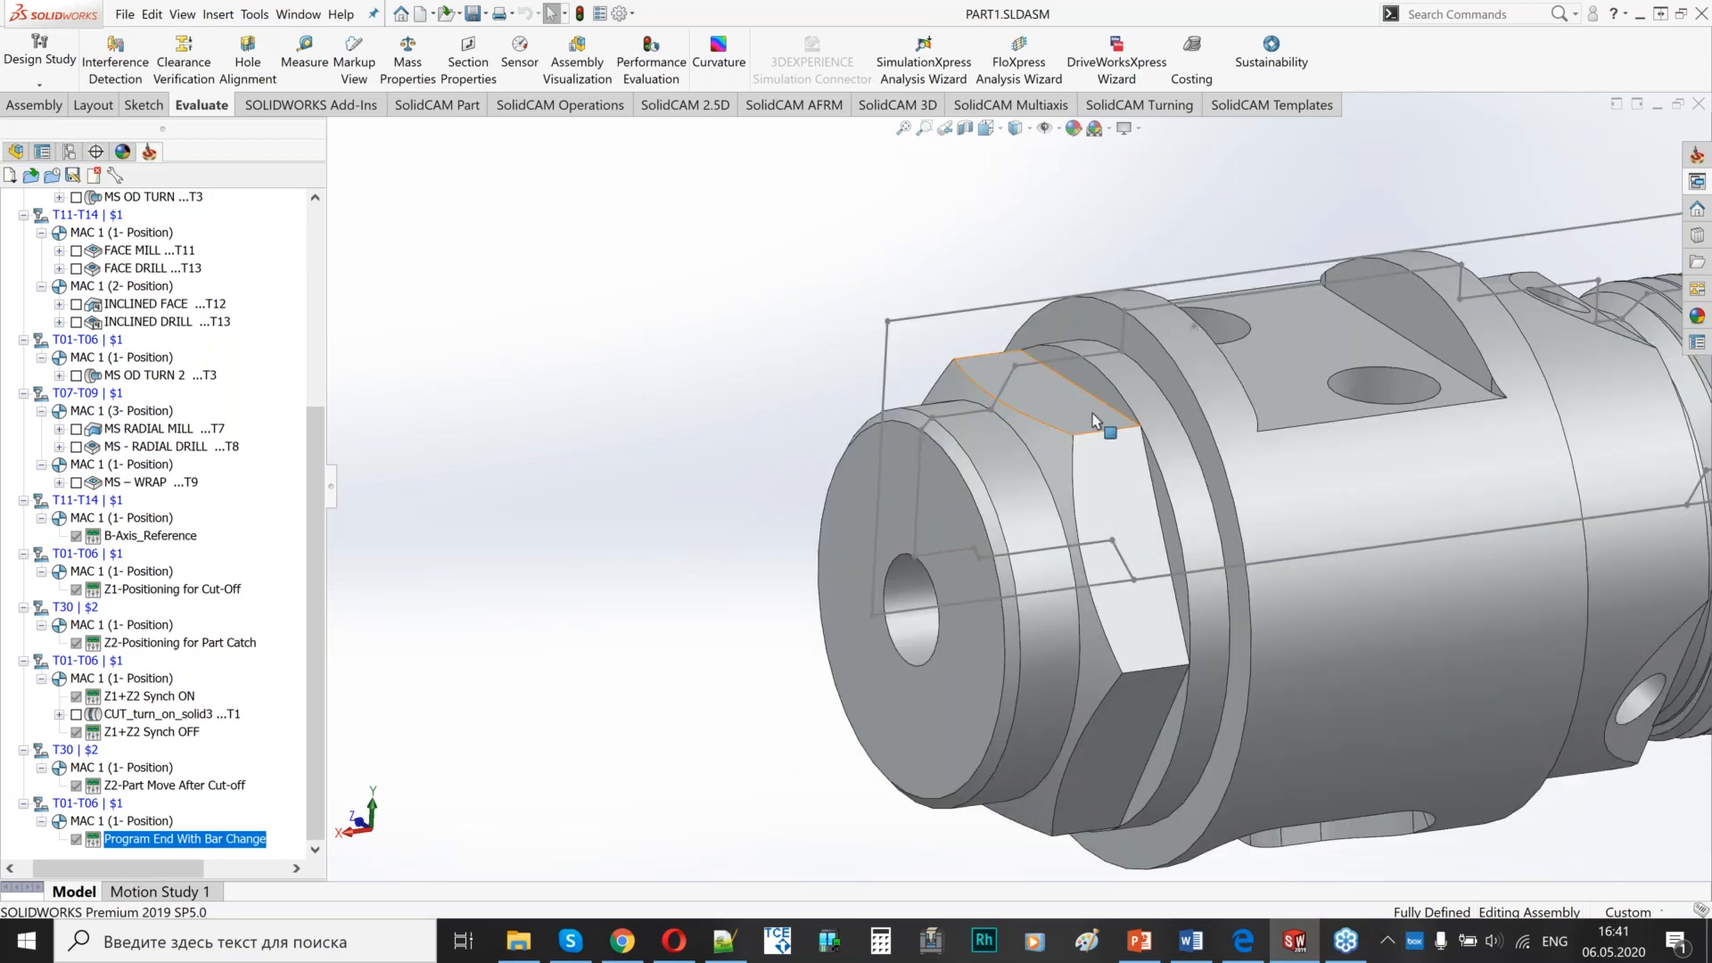
pyautogui.moveTo(940, 576); pyautogui.dragTo(1087, 585, button='middle')
pyautogui.scroll(4, 1039, 500)
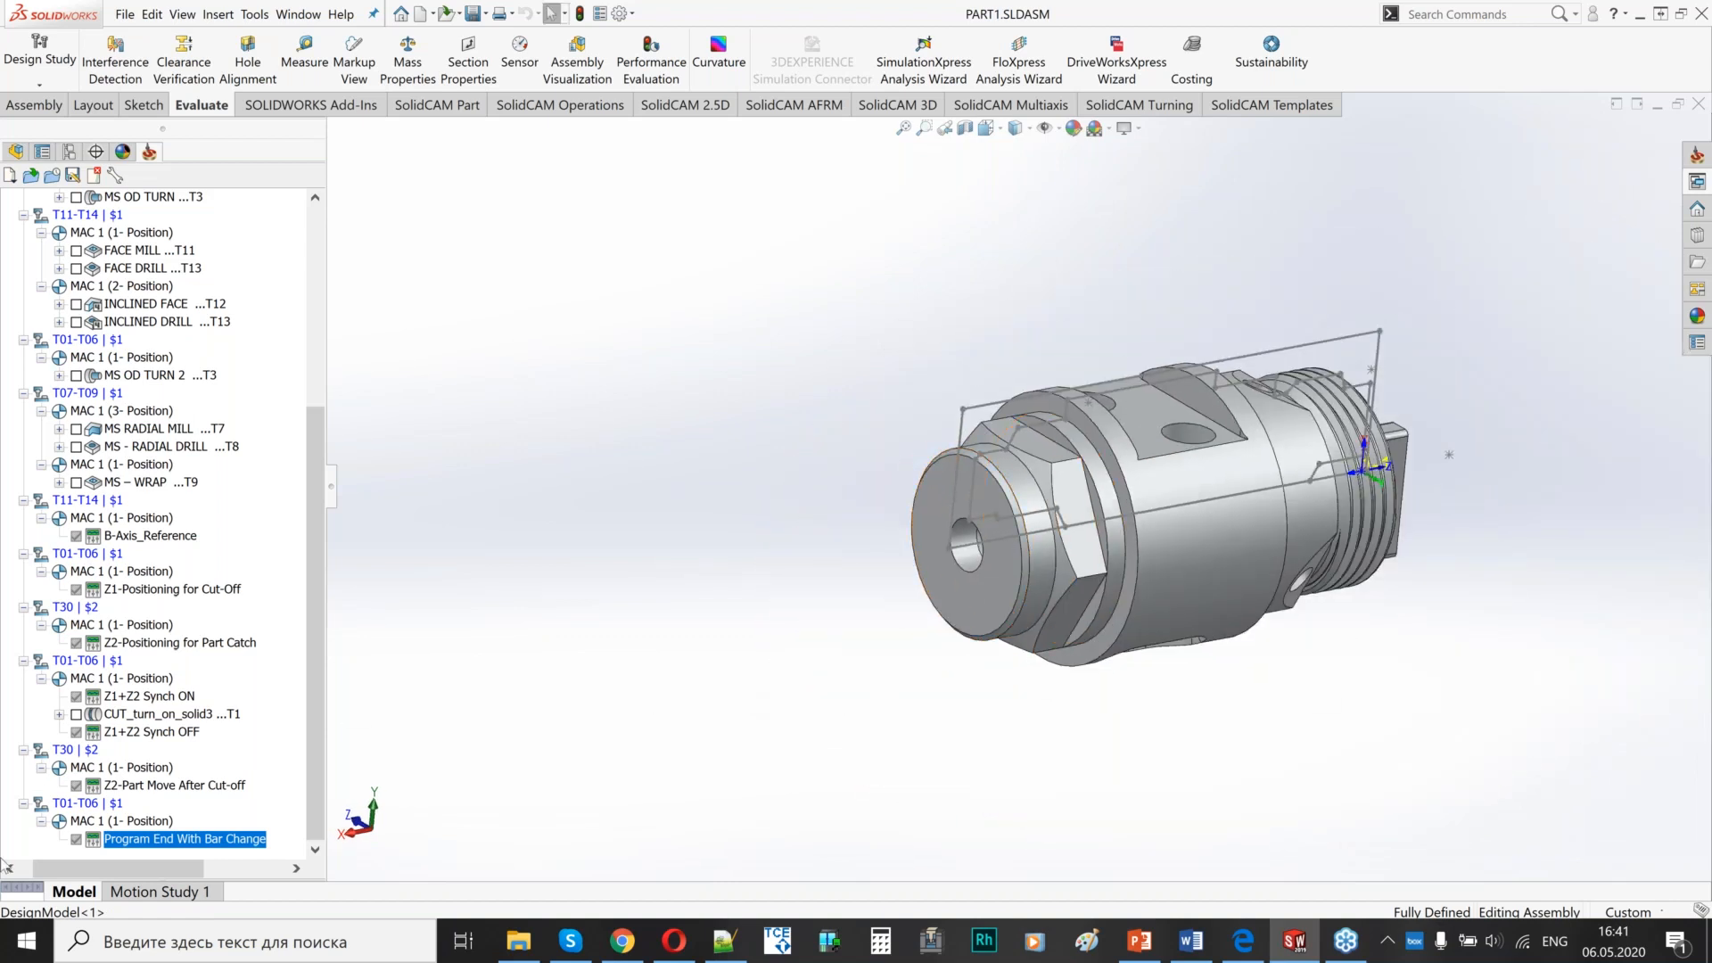
pyautogui.rightClick(204, 841)
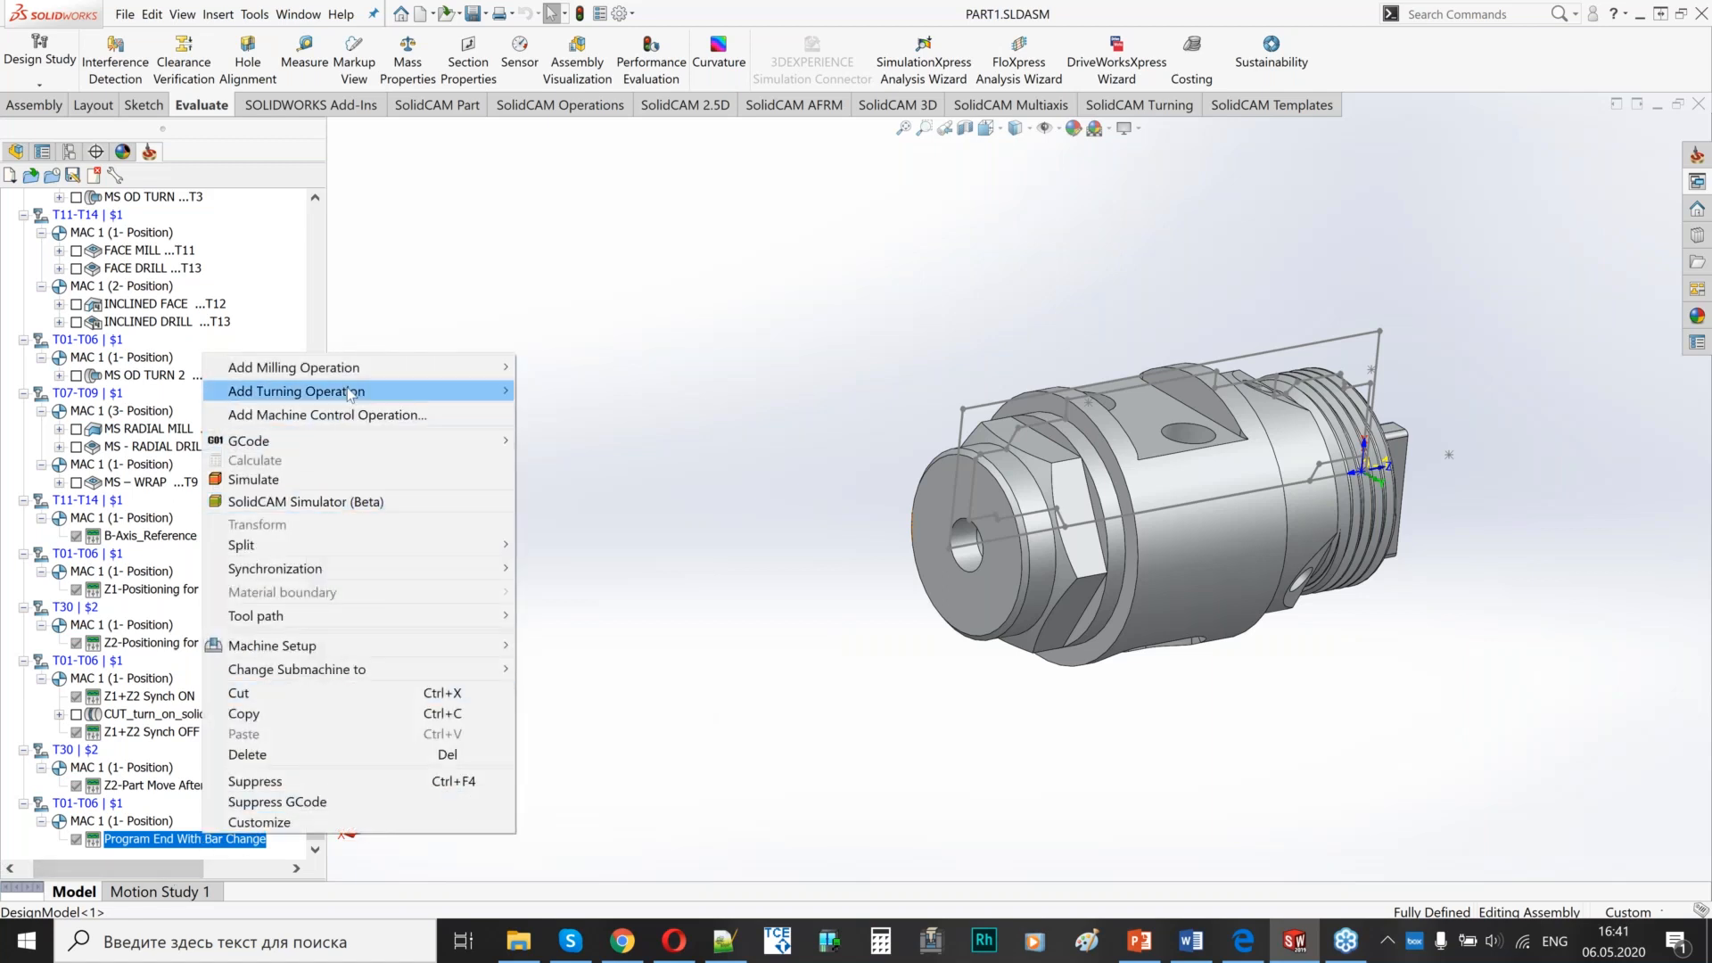
pyautogui.moveTo(350, 393)
pyautogui.click(571, 412)
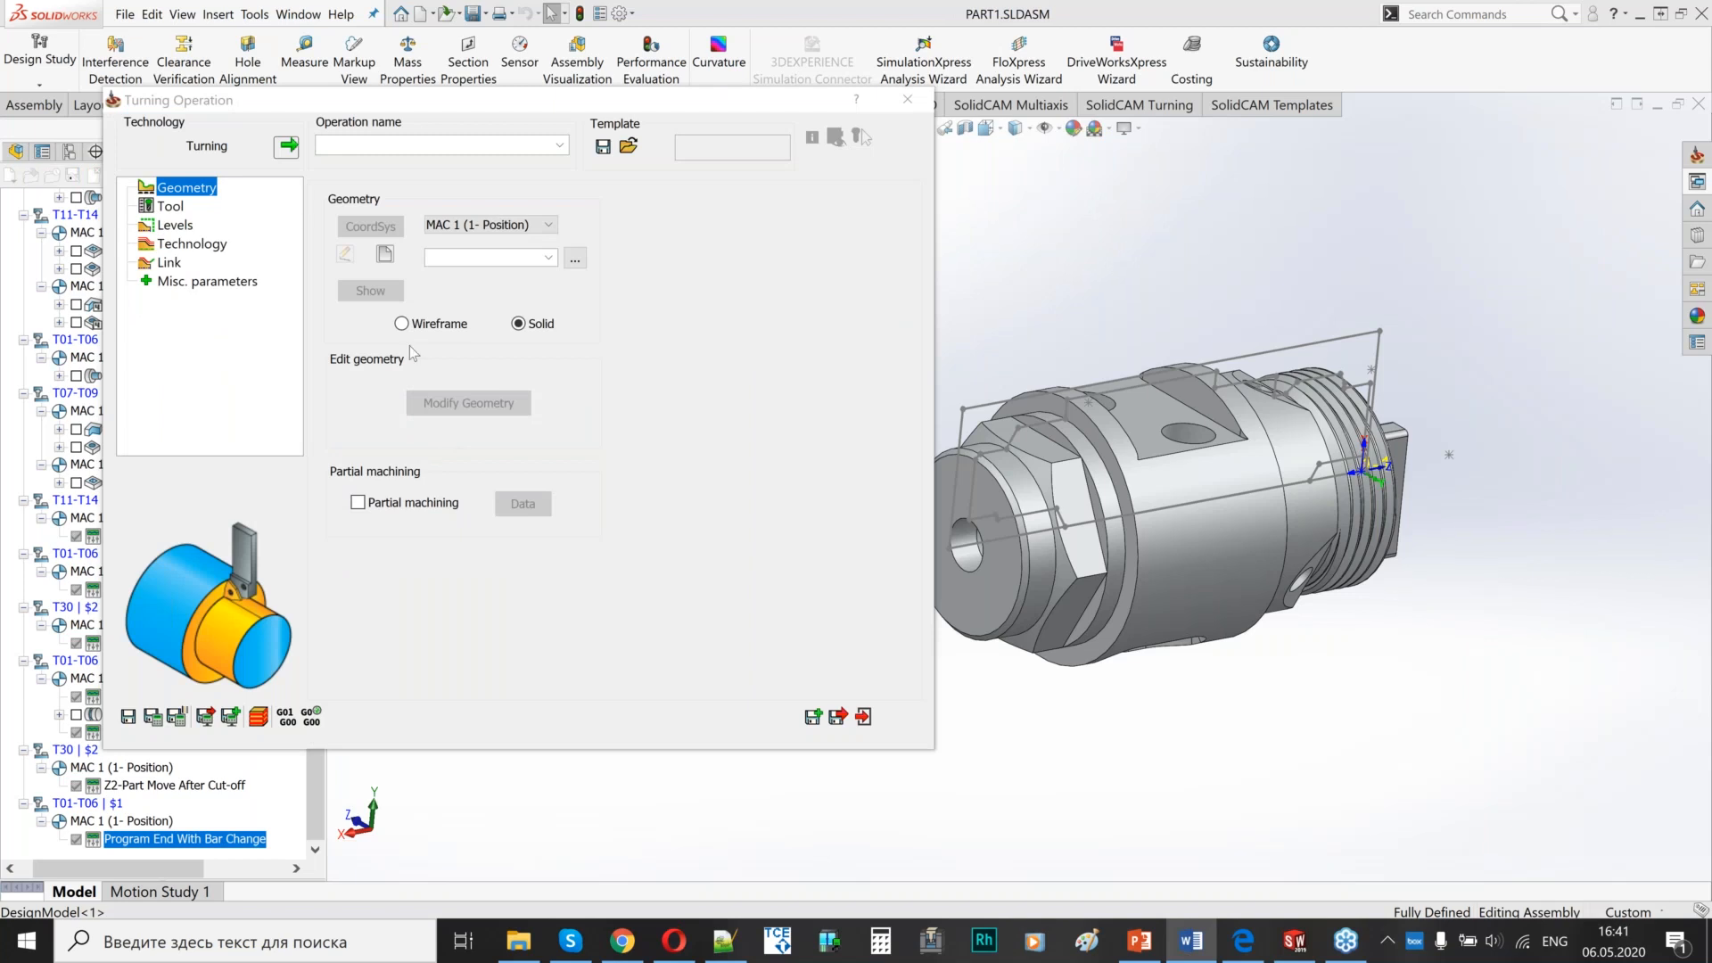
pyautogui.click(474, 227)
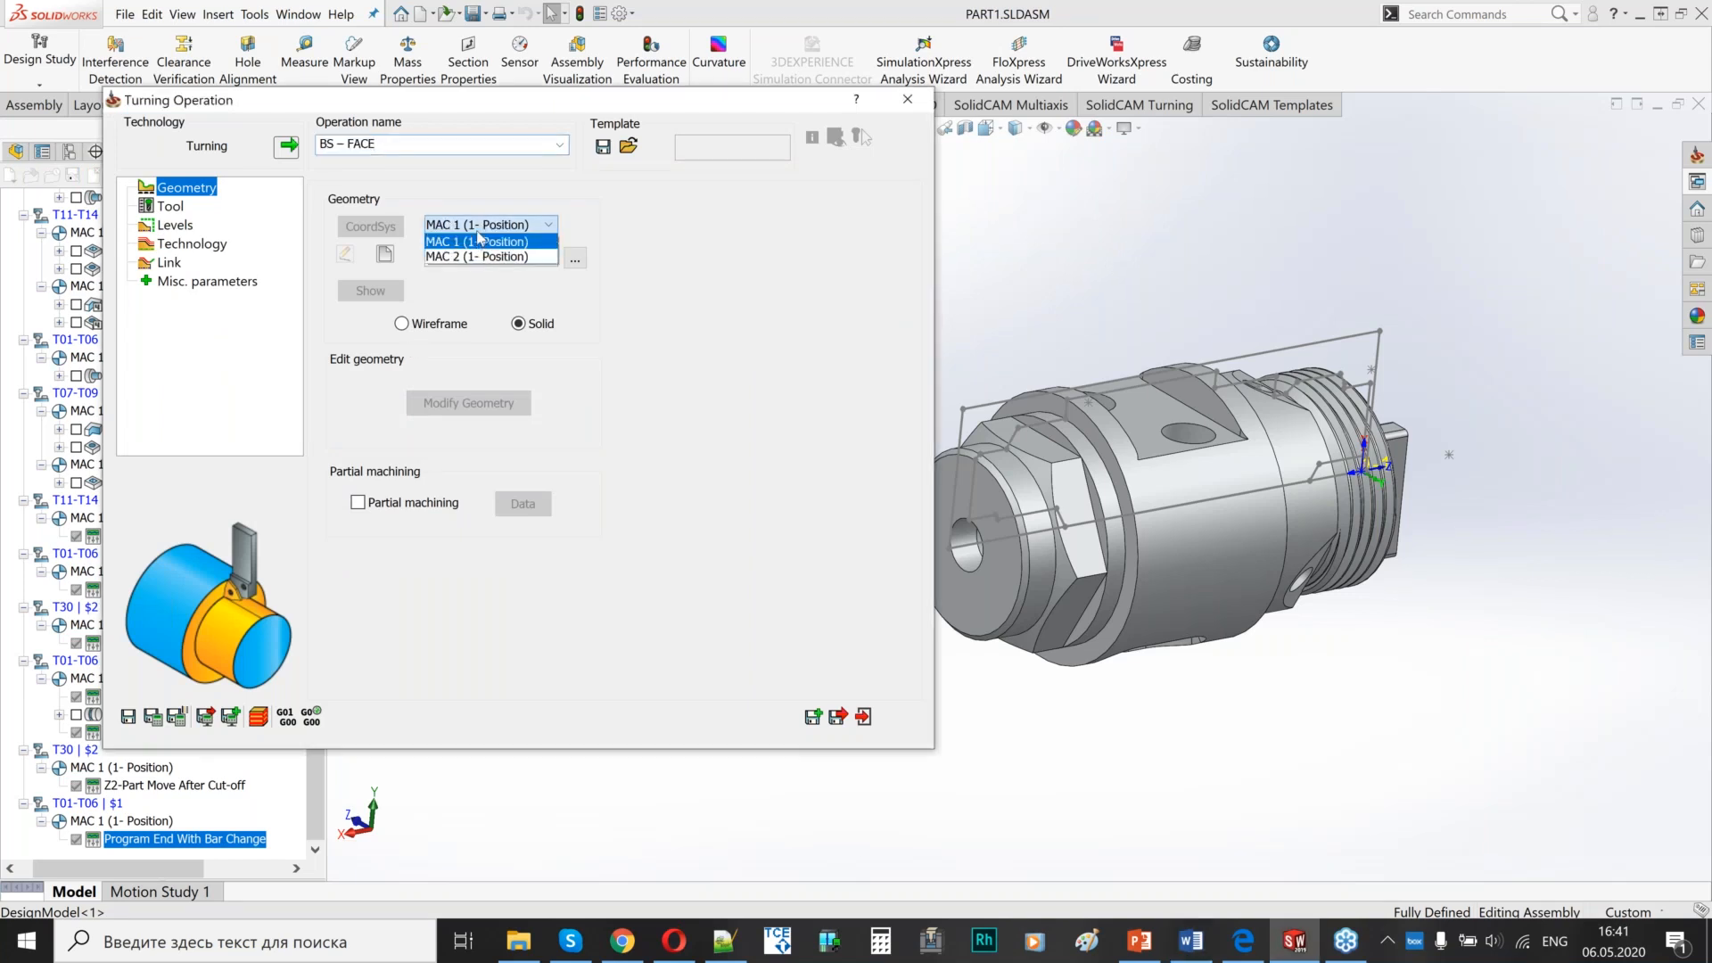
pyautogui.click(474, 258)
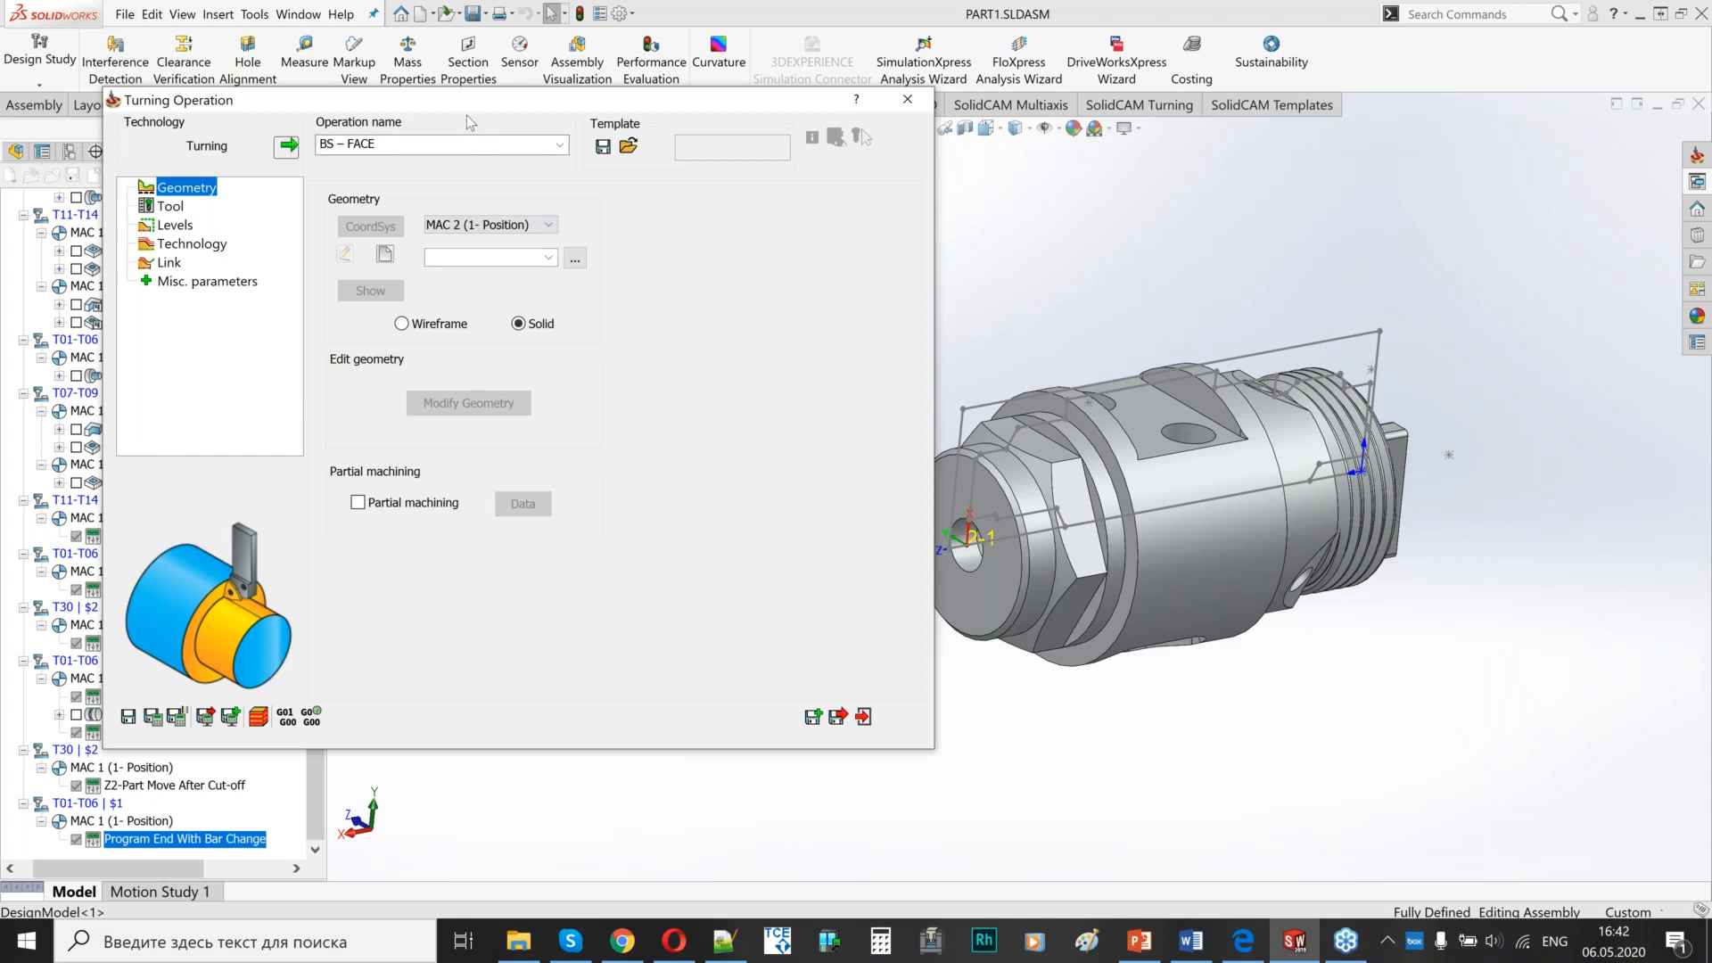
# - Define new solid turning geometry for BS – FACE, using the end face around the central bore as both start and end
pyautogui.scroll(-2, 1088, 476)
pyautogui.scroll(6, 957, 500)
pyautogui.scroll(-4, 953, 517)
pyautogui.scroll(-3, 951, 528)
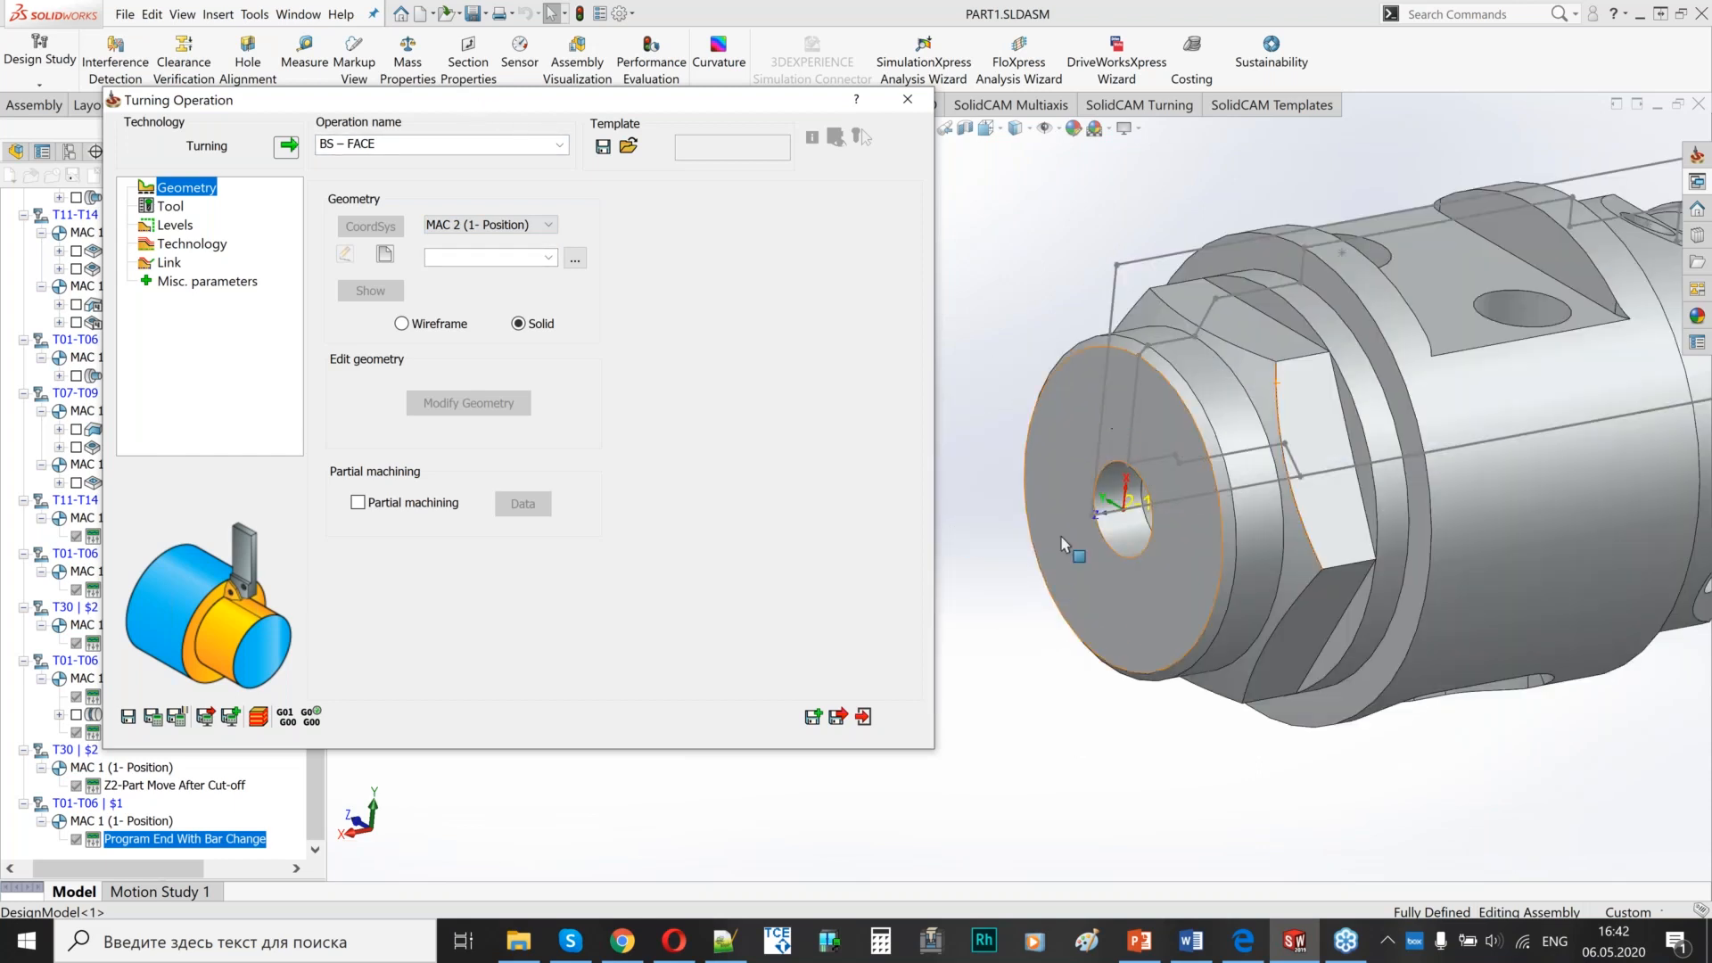
pyautogui.scroll(3, 1186, 584)
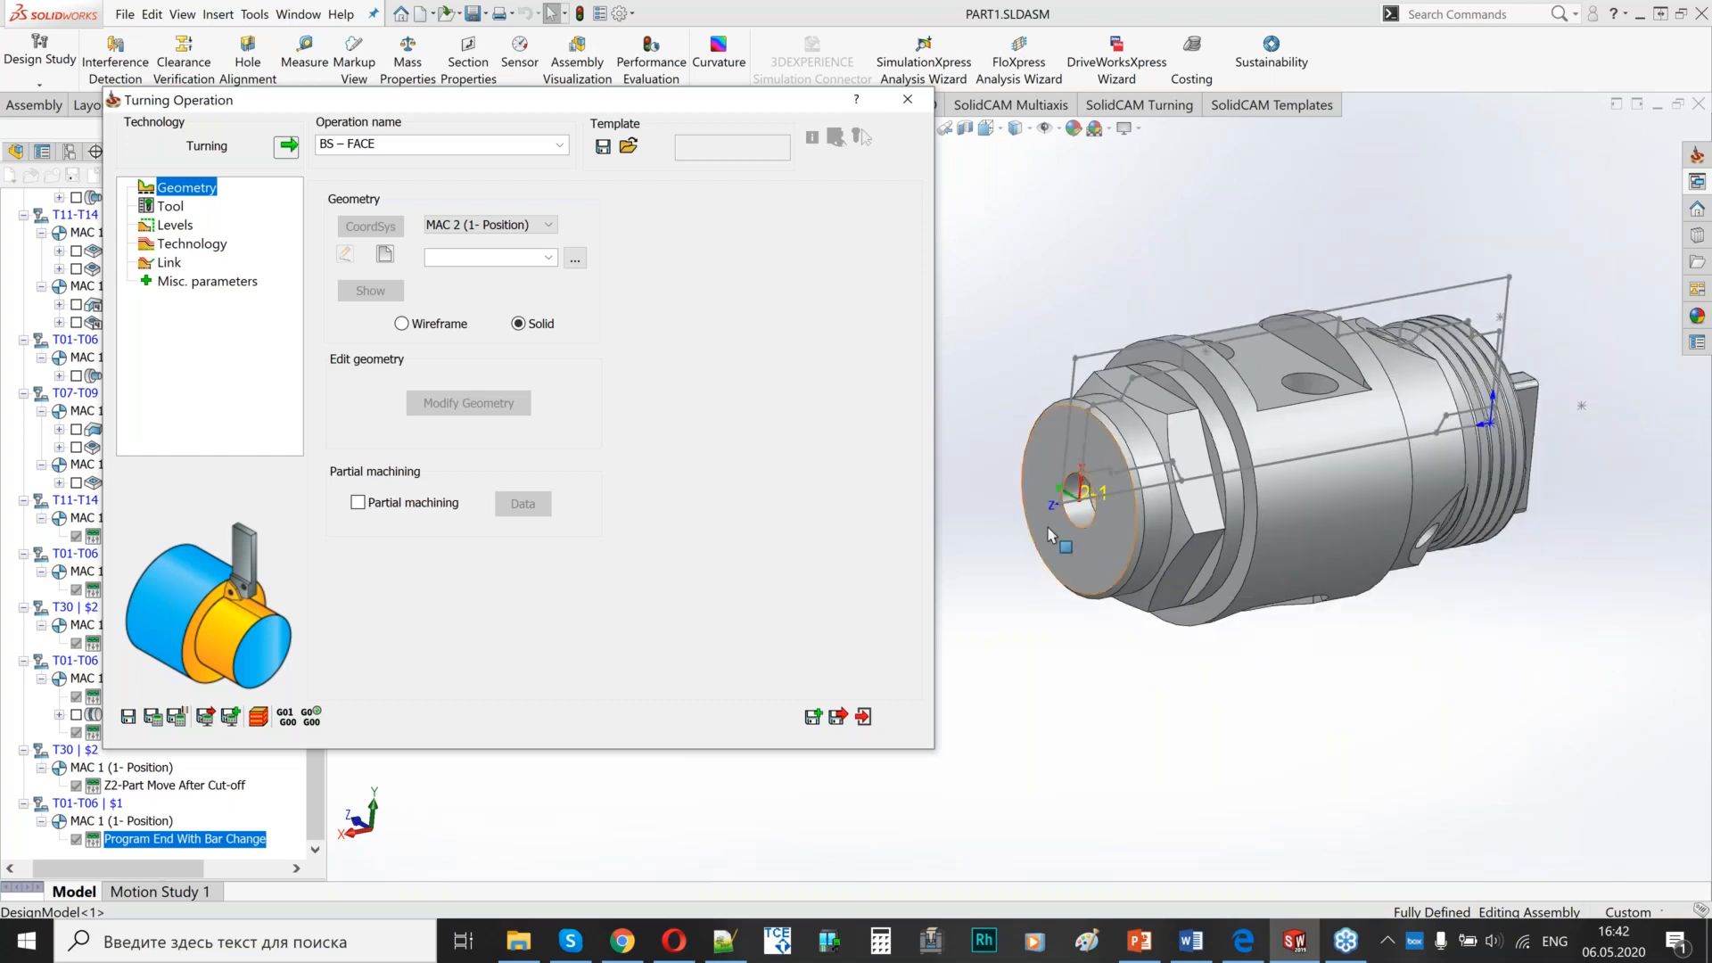
pyautogui.moveTo(695, 101); pyautogui.dragTo(972, 149)
pyautogui.moveTo(319, 419); pyautogui.dragTo(321, 218)
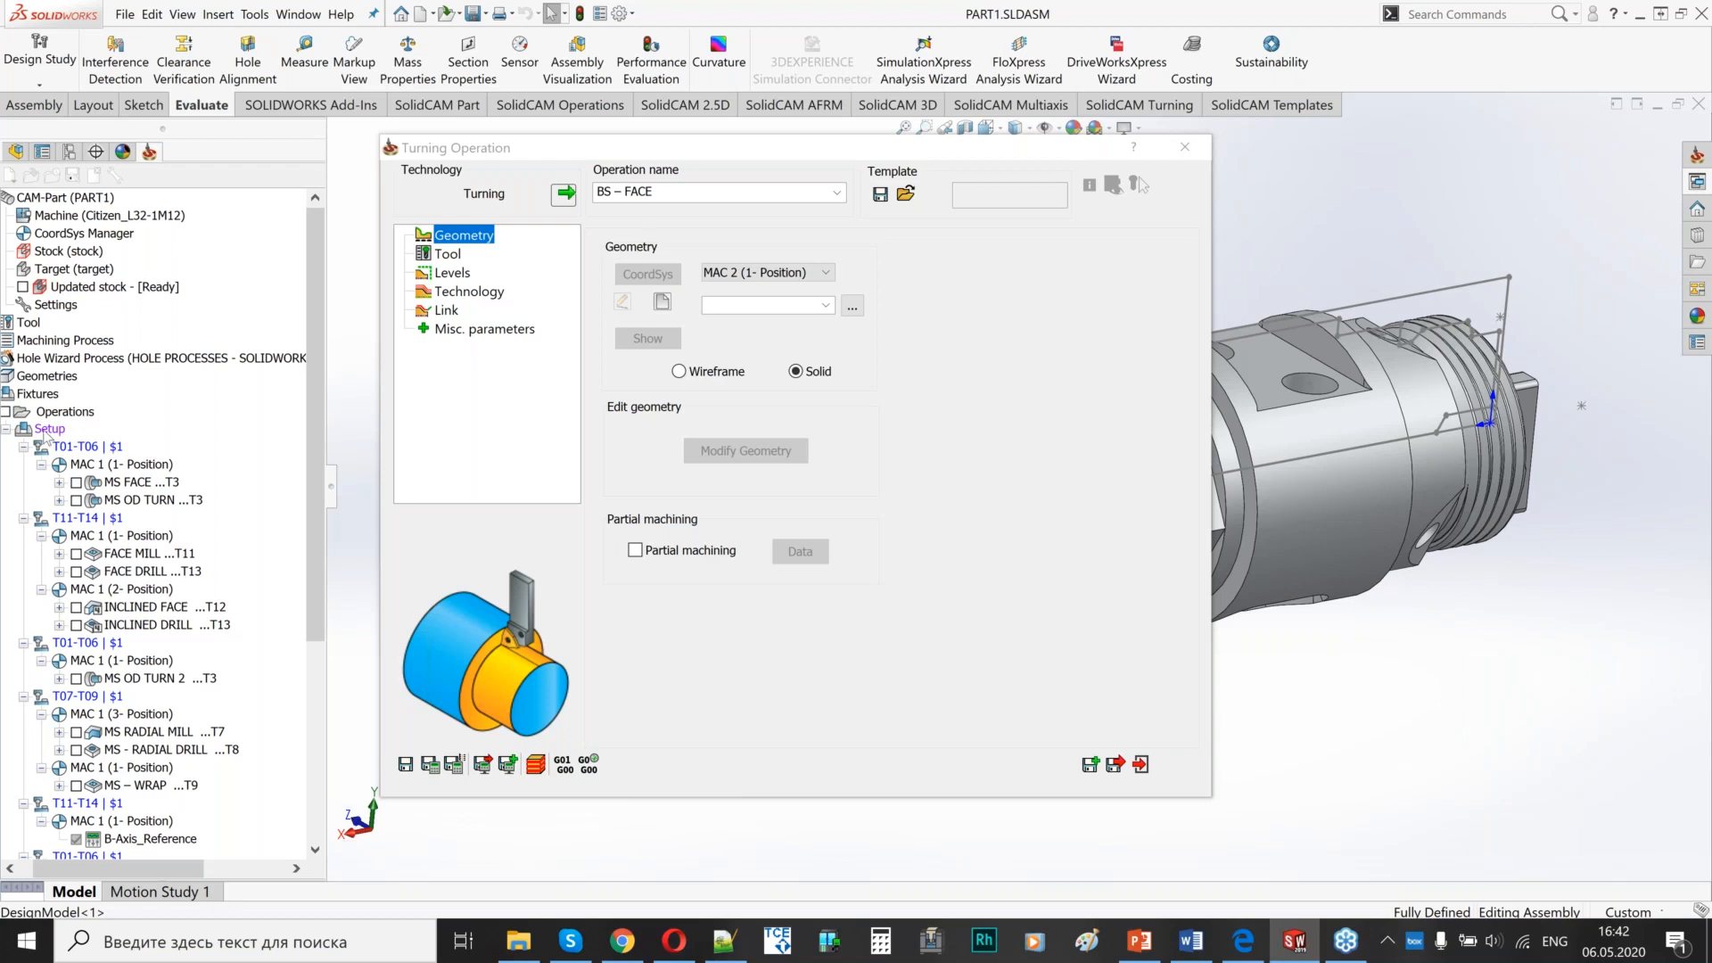
pyautogui.click(662, 303)
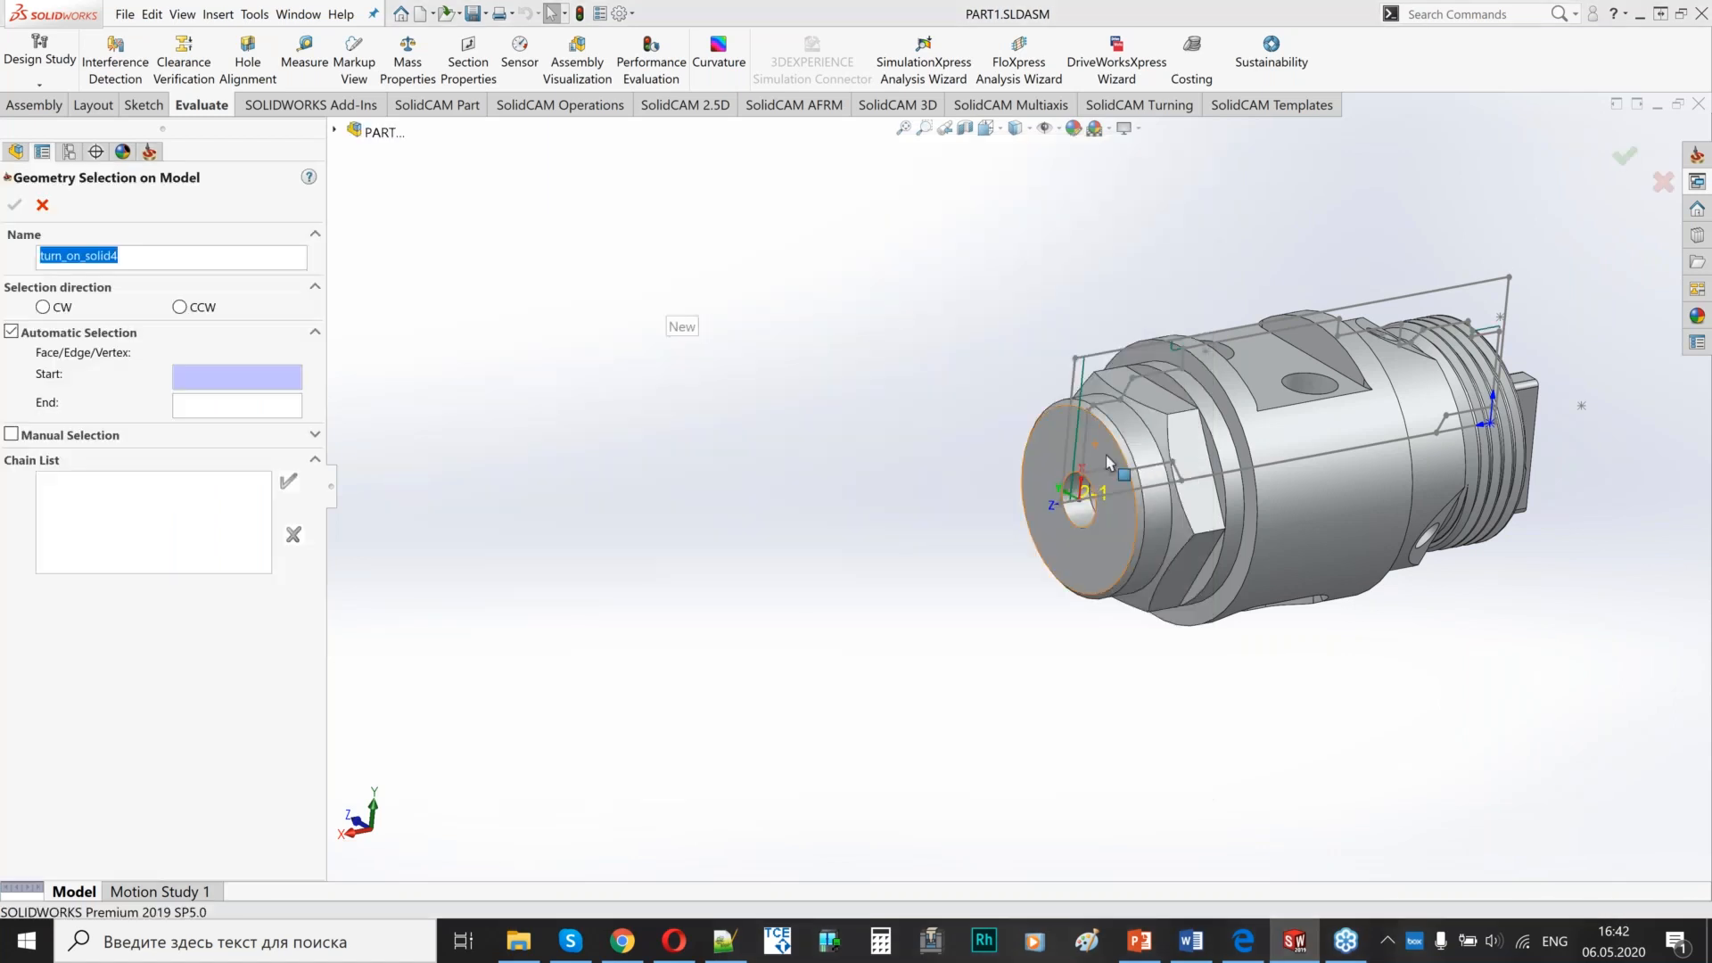
pyautogui.click(1104, 463)
pyautogui.click(1103, 539)
pyautogui.scroll(-6, 1024, 473)
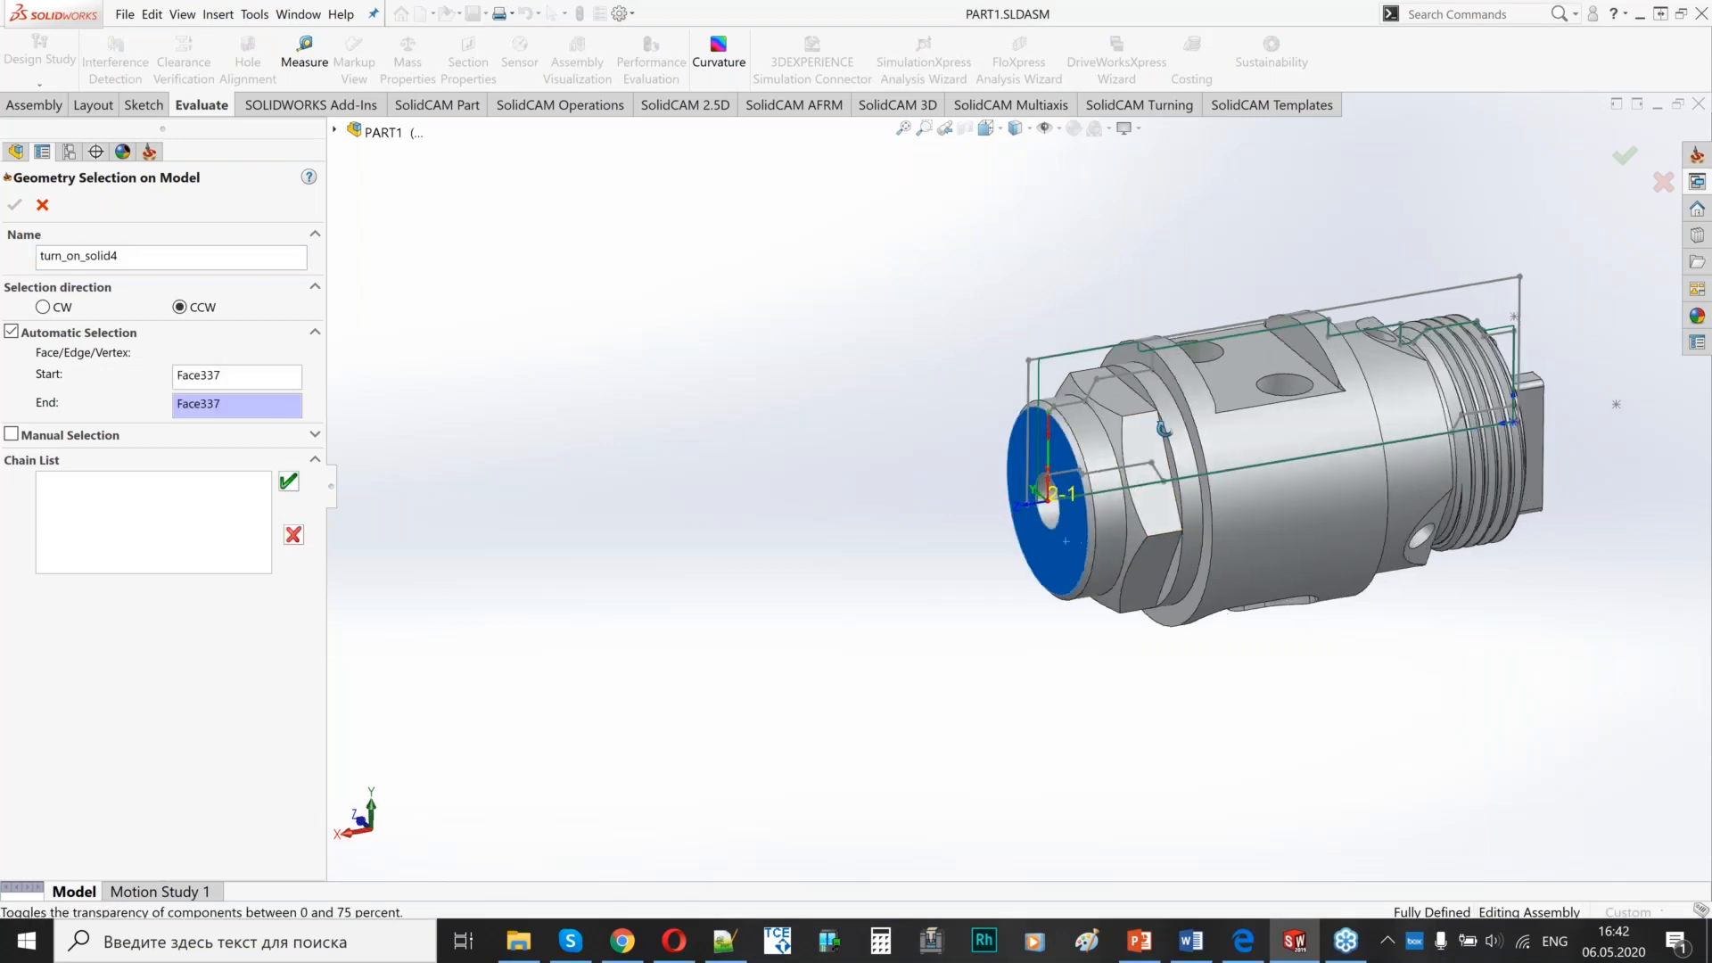
pyautogui.moveTo(1021, 467); pyautogui.dragTo(1067, 473, button='middle')
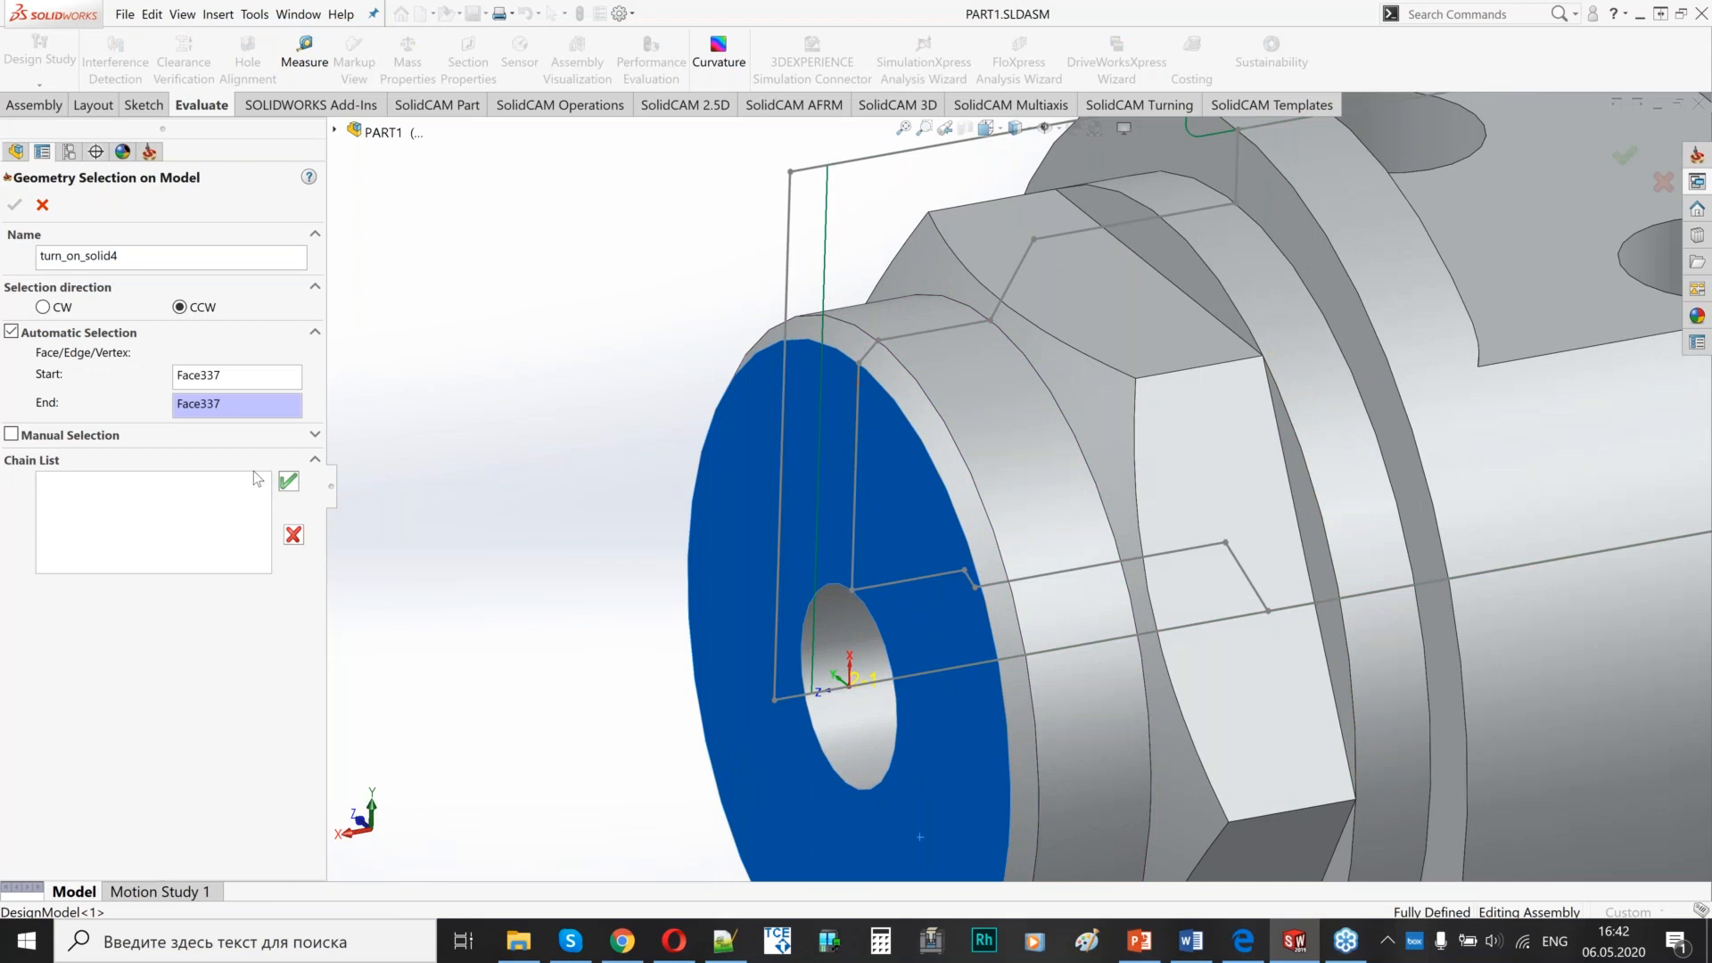
pyautogui.click(288, 482)
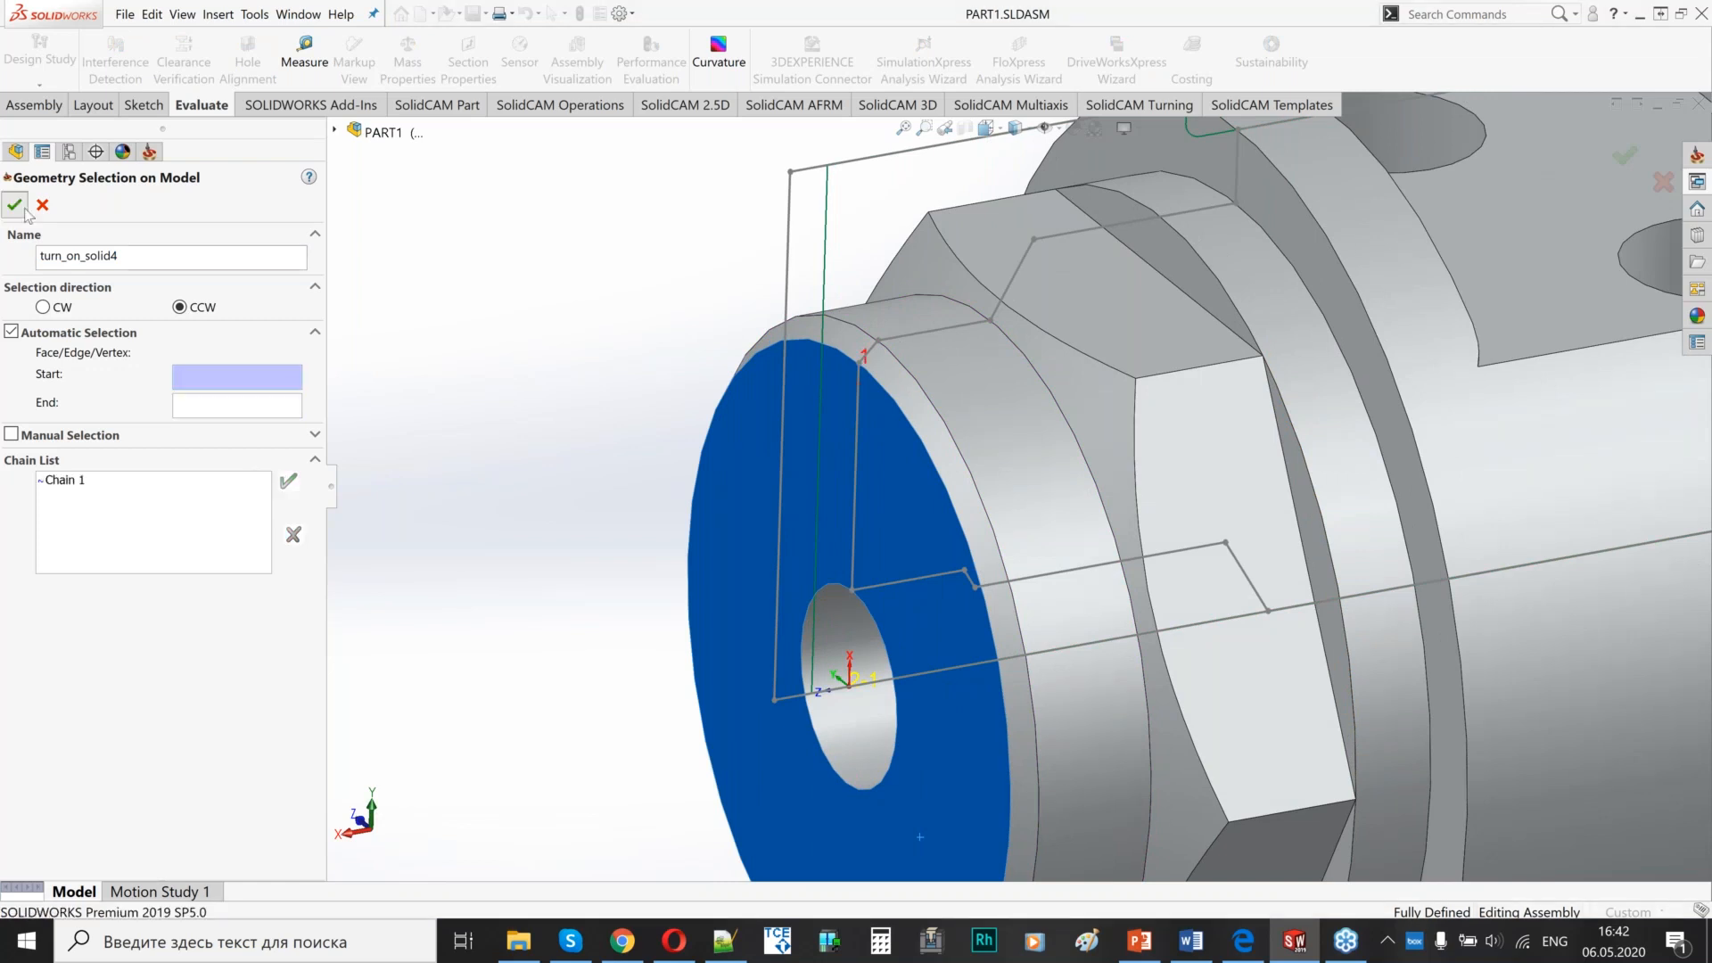
pyautogui.click(23, 209)
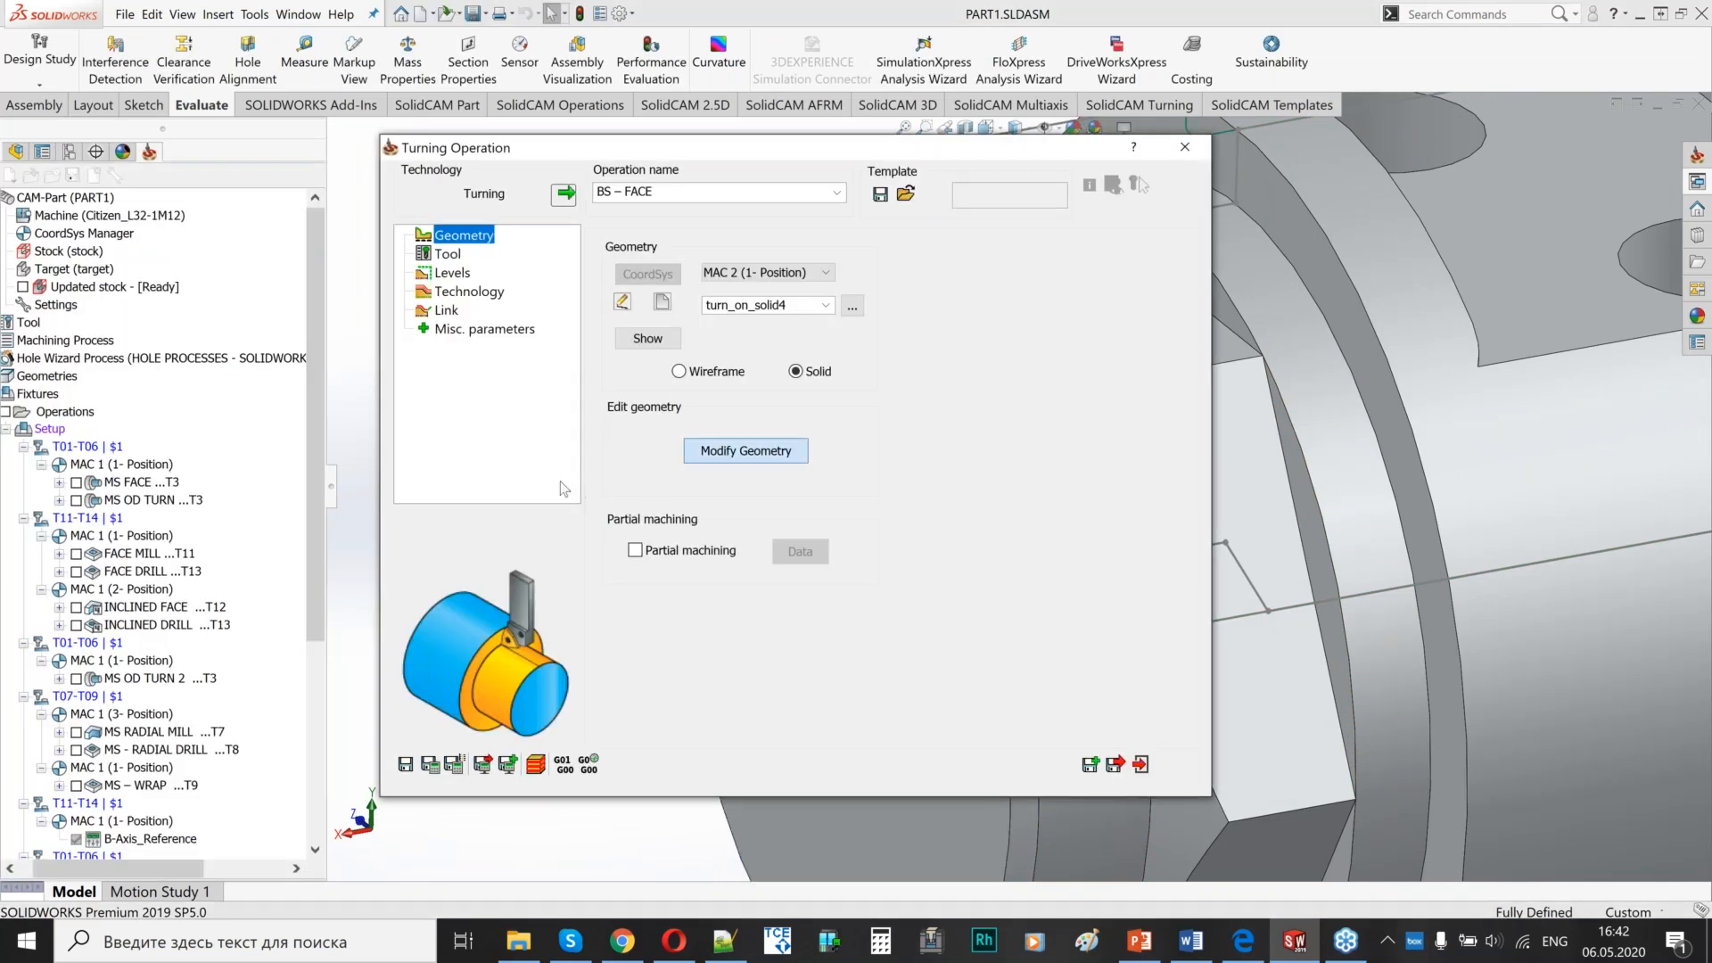
# - Modify the BS – FACE geometry by turning off the automatic extension of its end to the stock
pyautogui.click(746, 450)
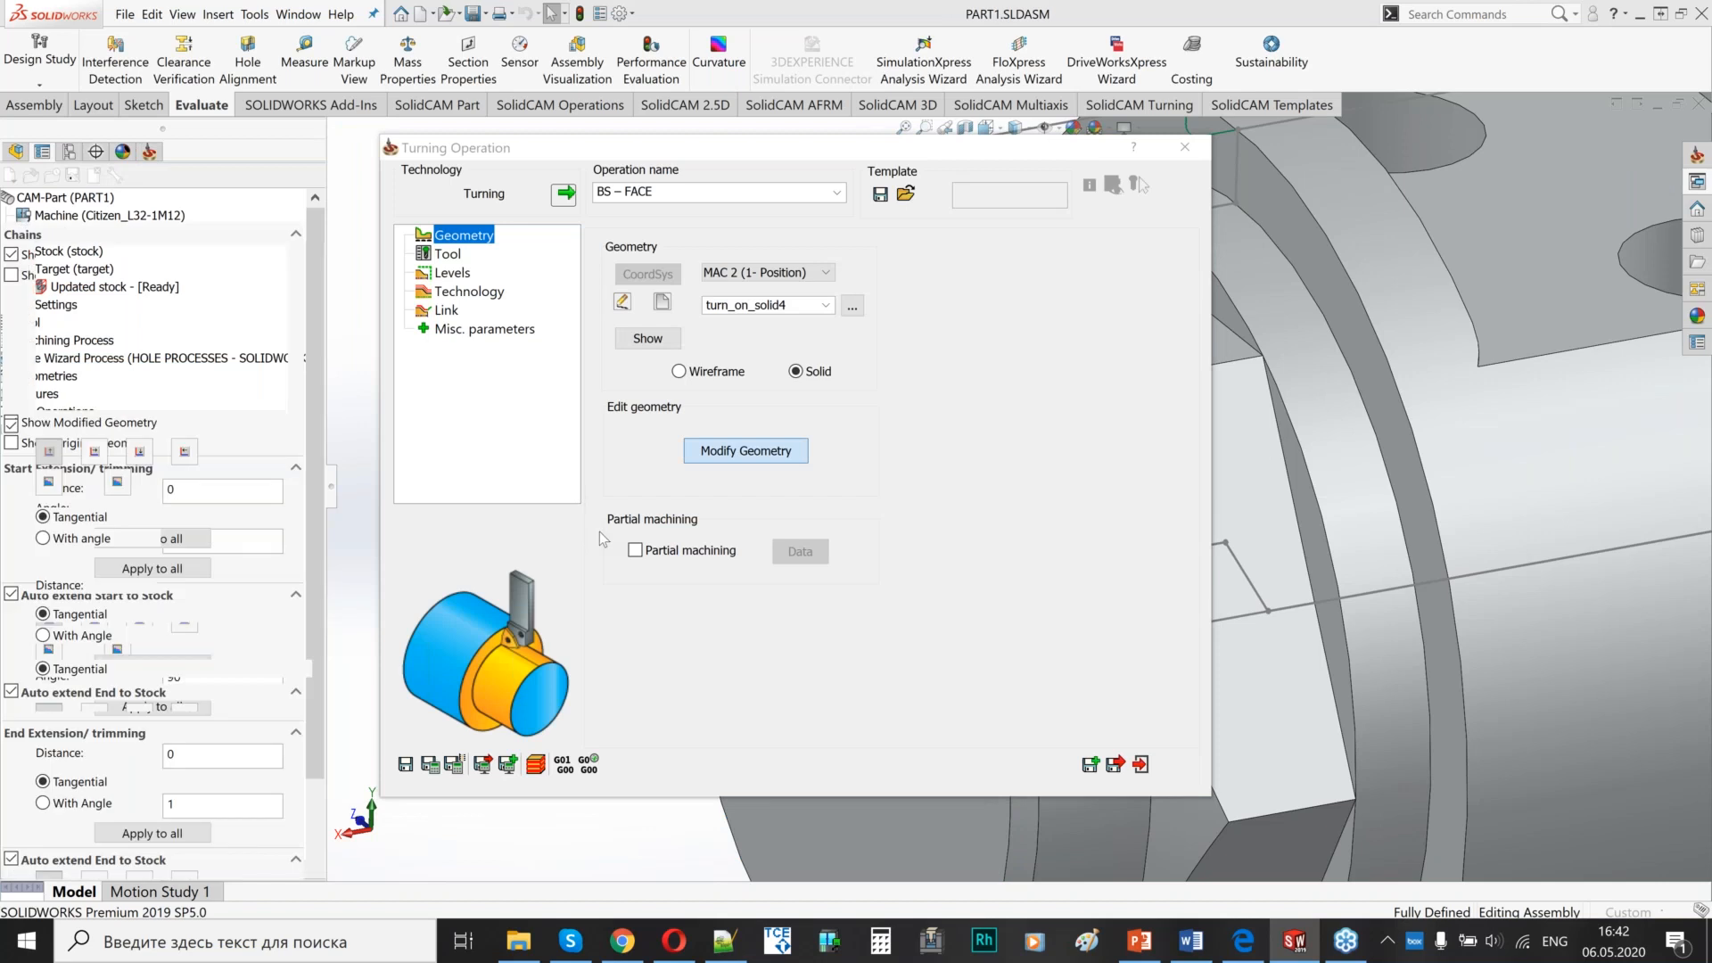
pyautogui.click(12, 859)
pyautogui.click(15, 204)
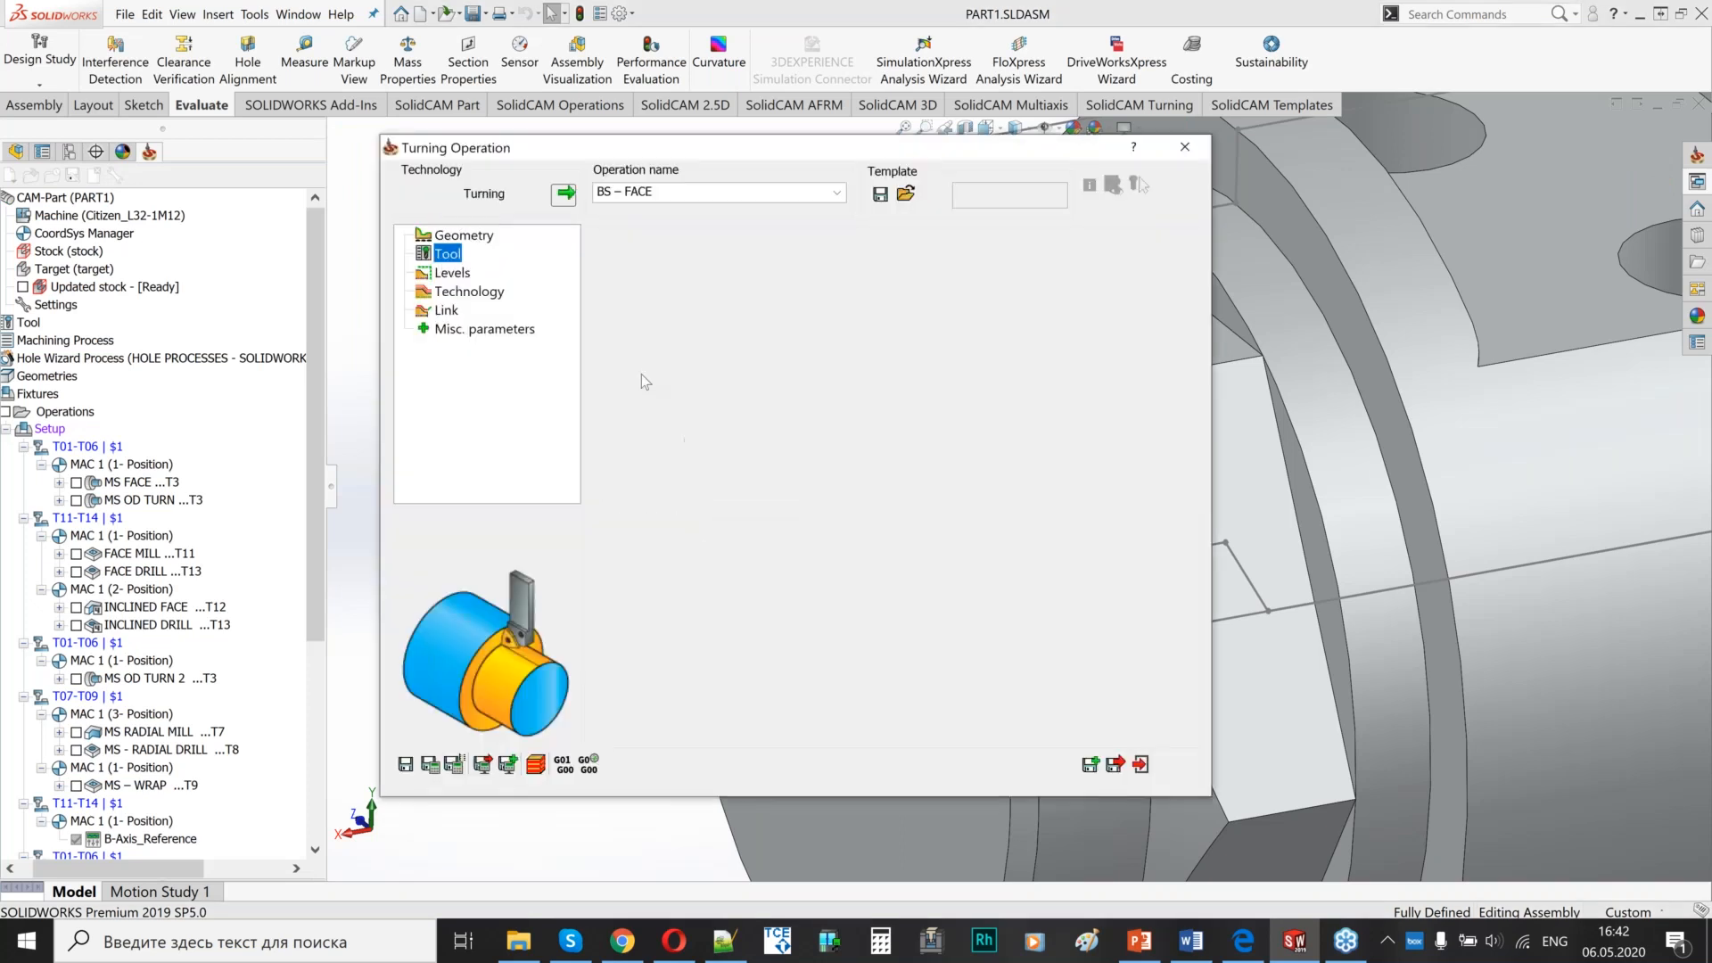
# - Assign turning tool 31 from turret T31-T39 to the operation after checking its mounting in the 3D view
pyautogui.click(767, 602)
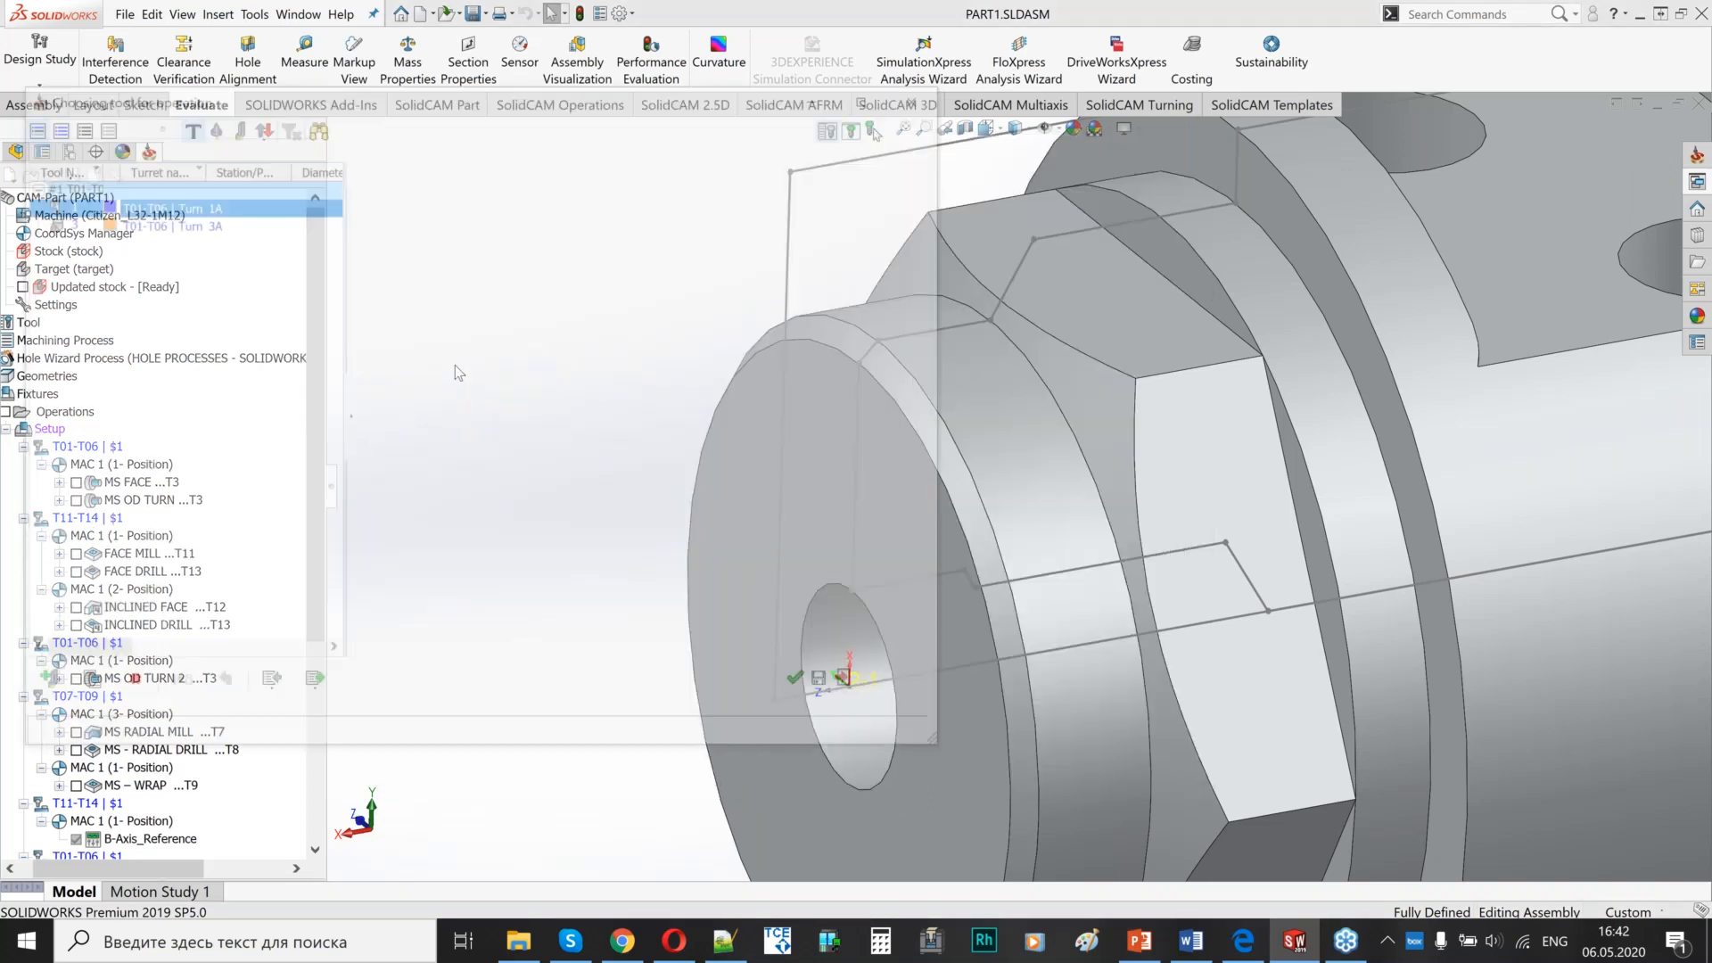
pyautogui.click(69, 406)
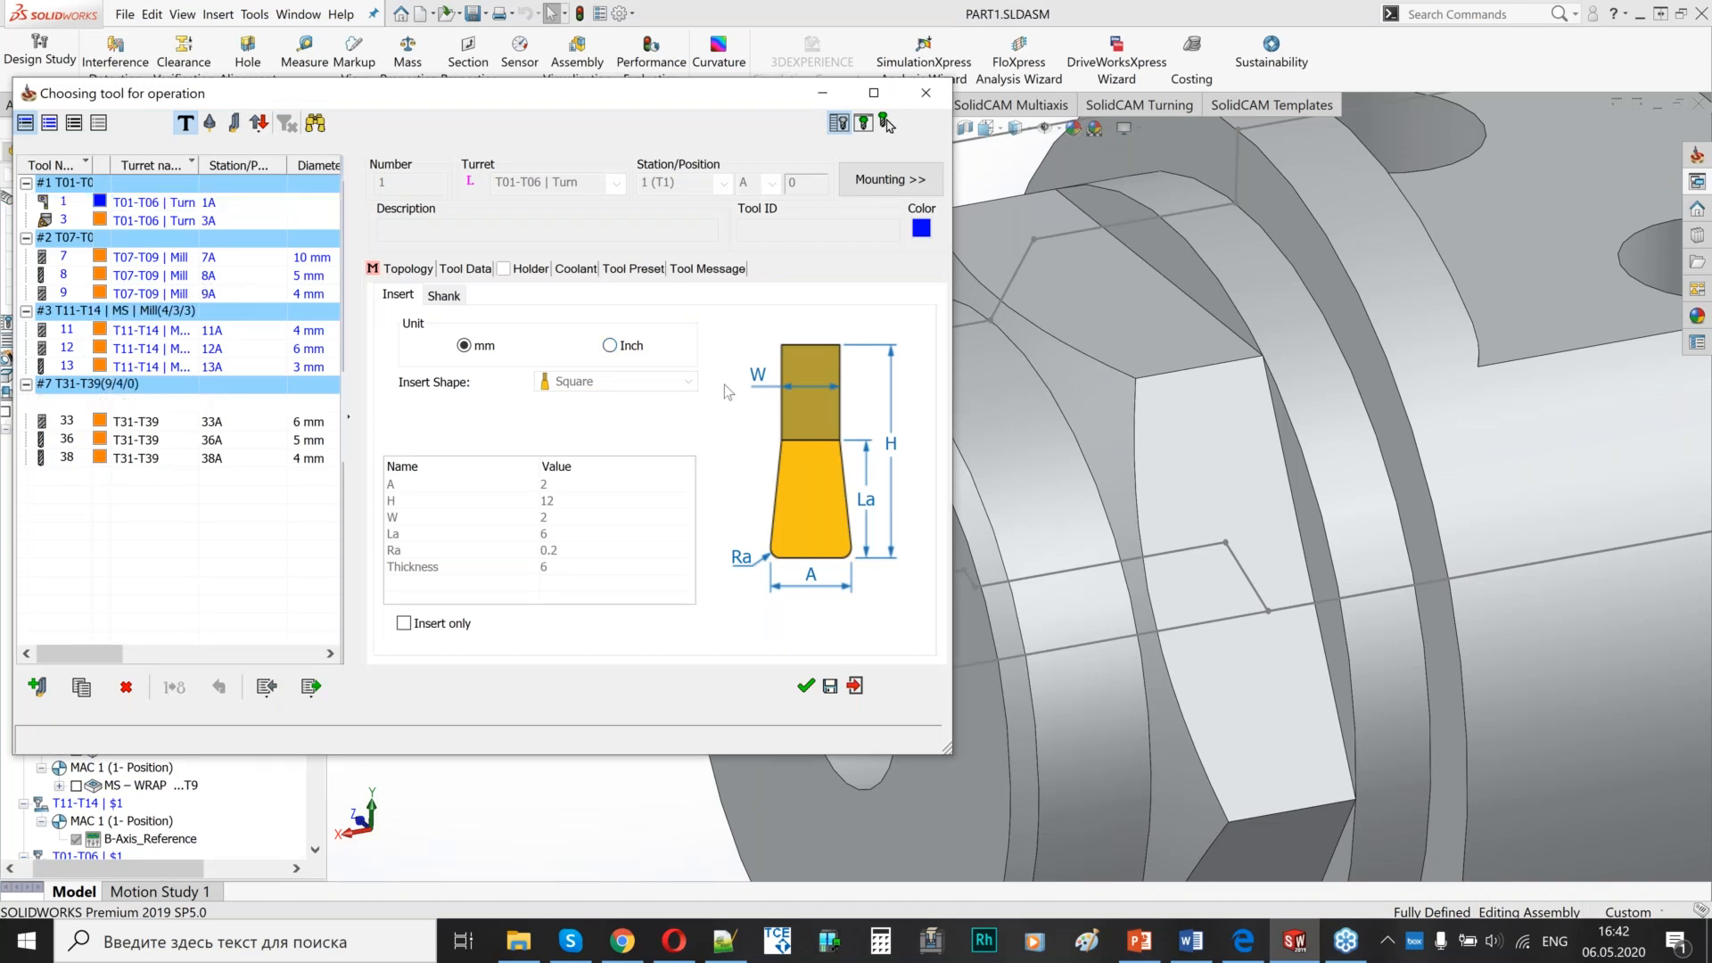
pyautogui.click(883, 183)
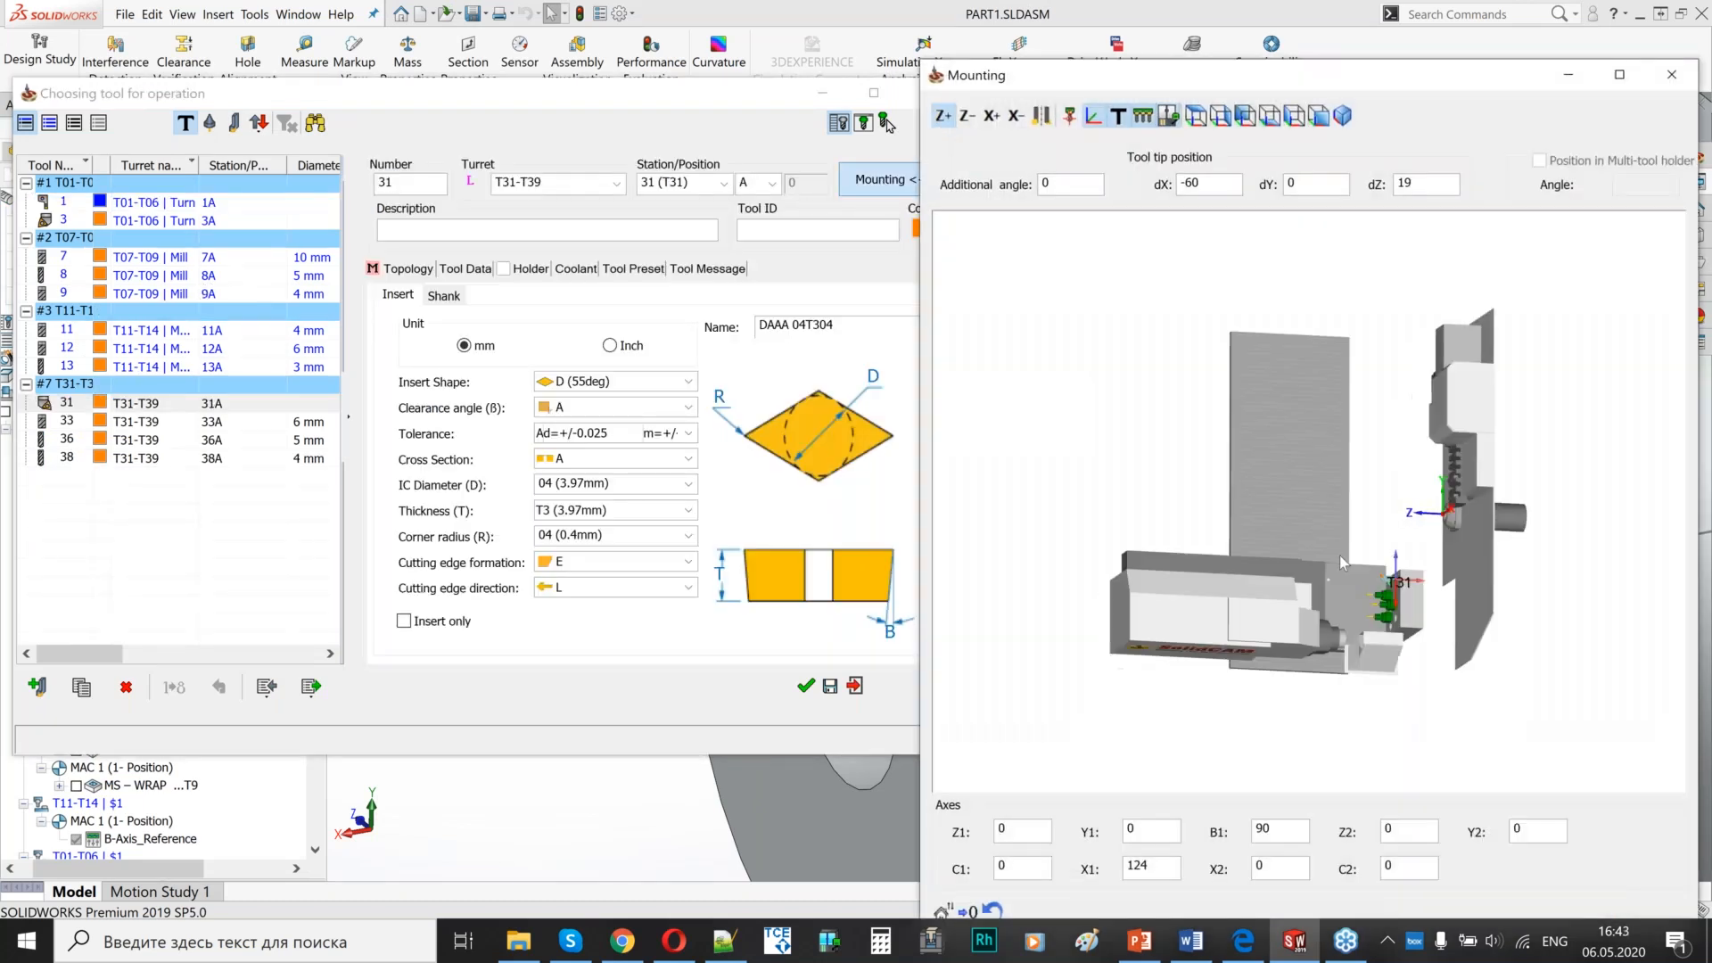
pyautogui.moveTo(1339, 555)
pyautogui.mouseDown(button='middle')
pyautogui.moveTo(1389, 508)
pyautogui.moveTo(1360, 561)
pyautogui.mouseUp(button='middle')
pyautogui.scroll(10, 1362, 566)
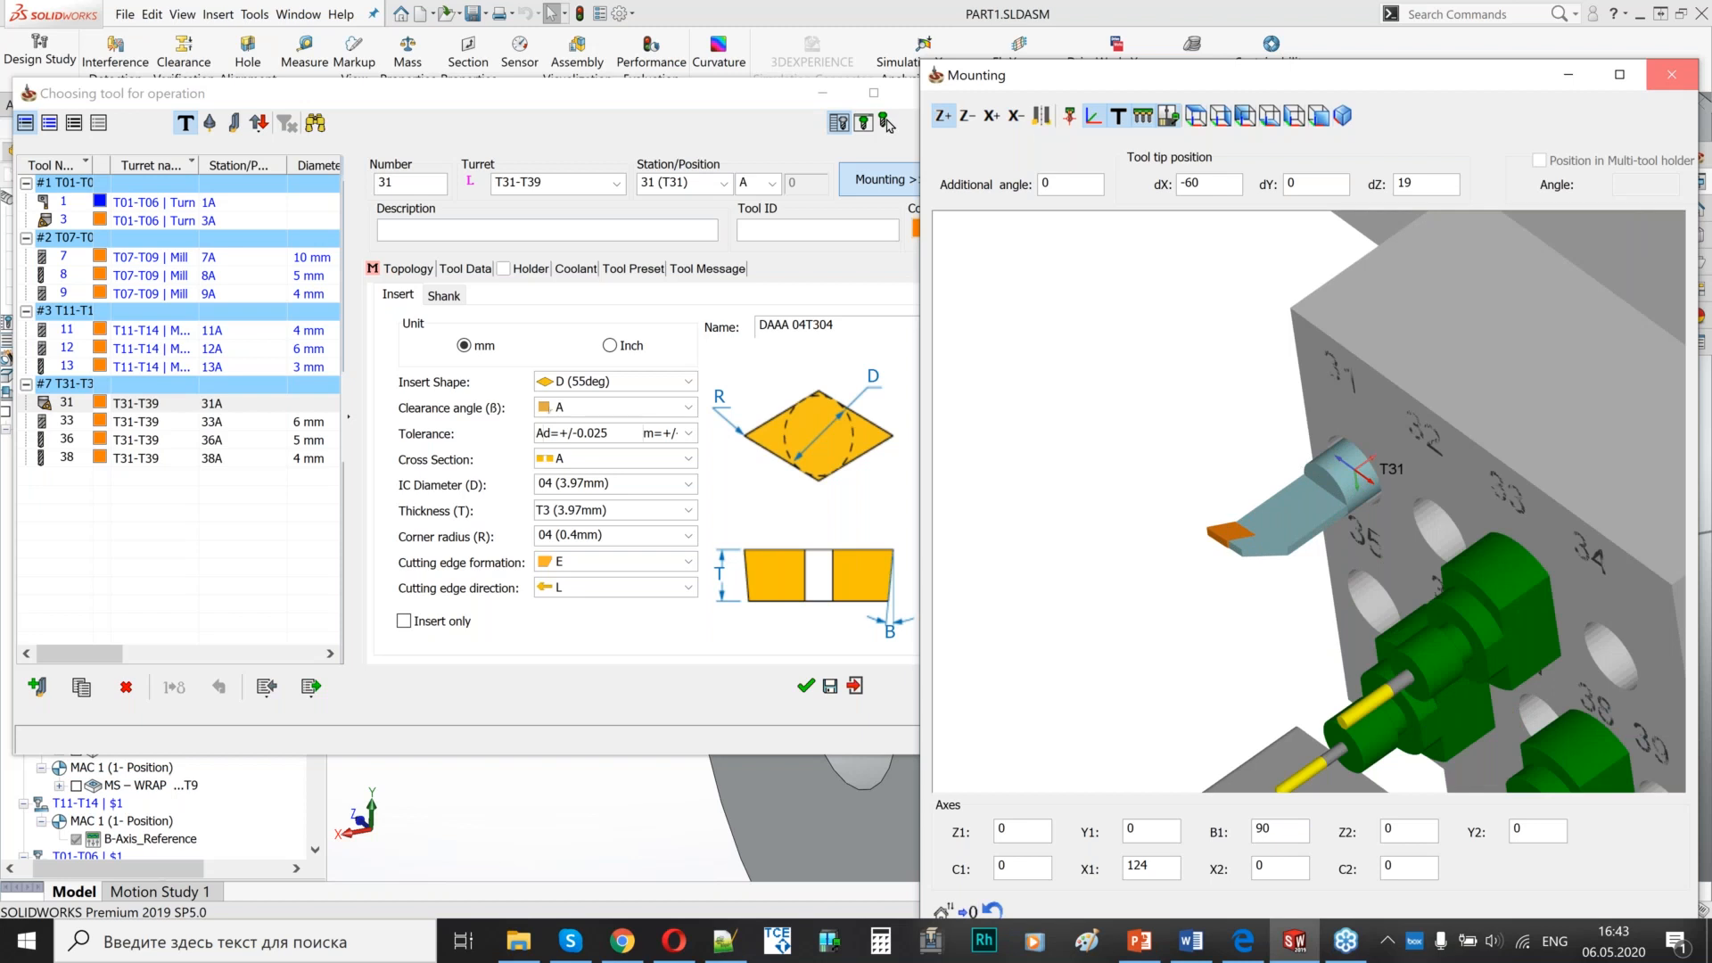
pyautogui.click(1671, 74)
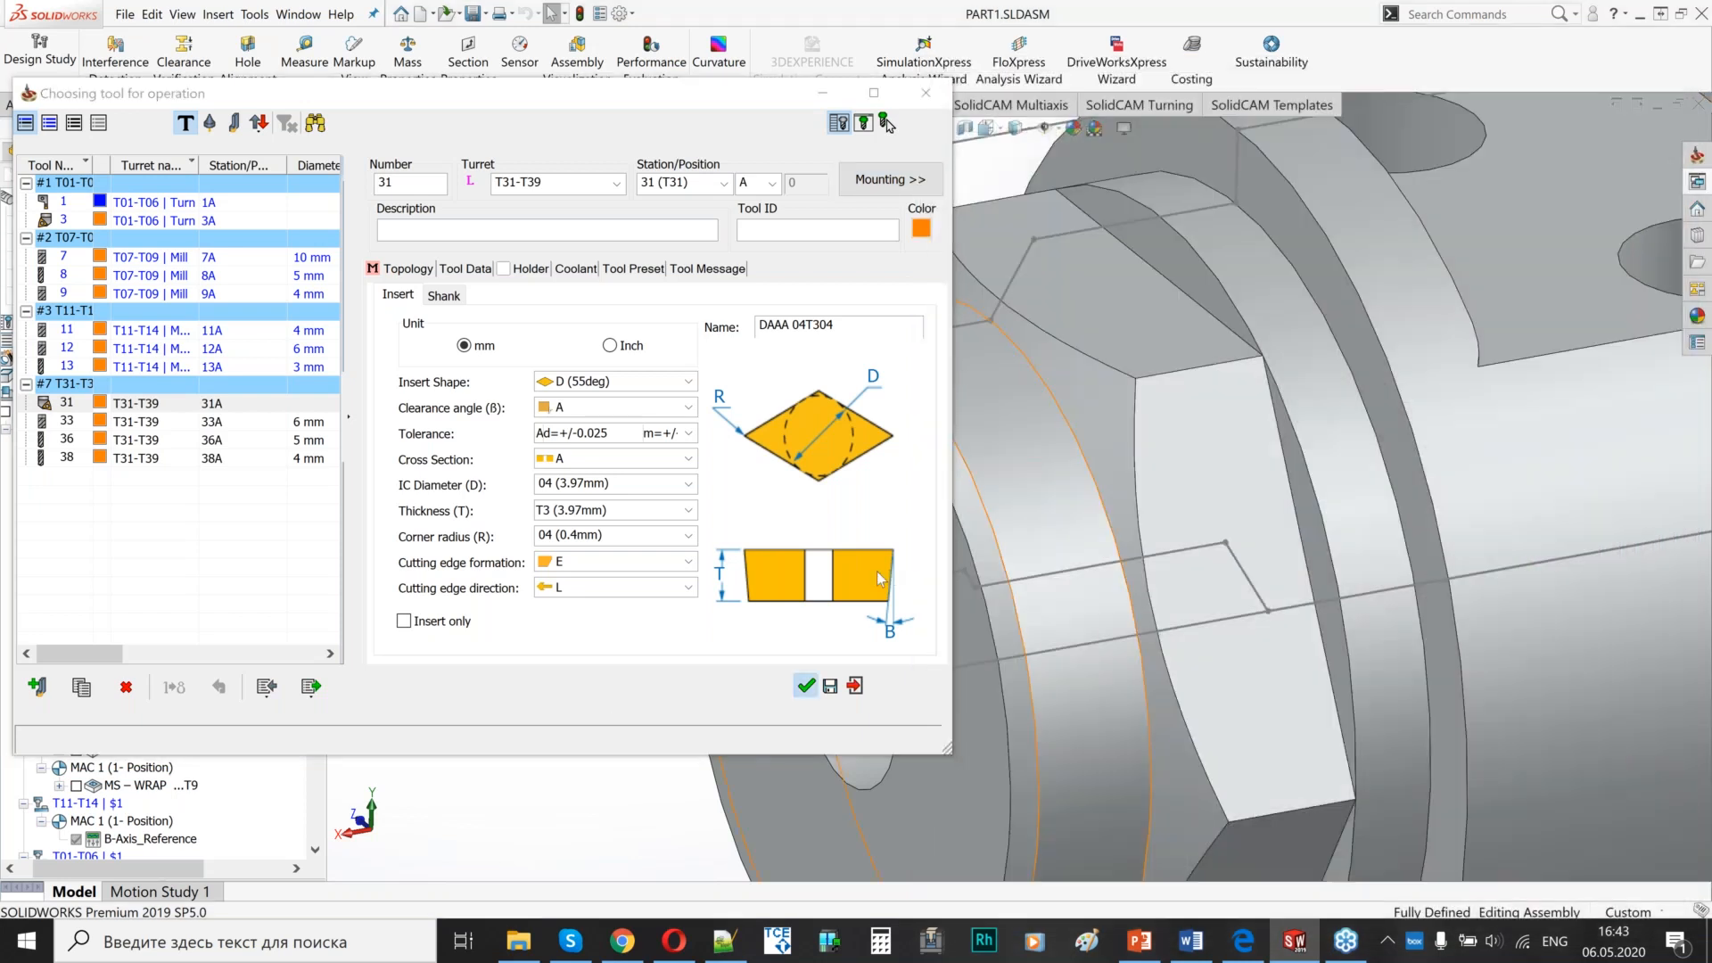
pyautogui.click(805, 685)
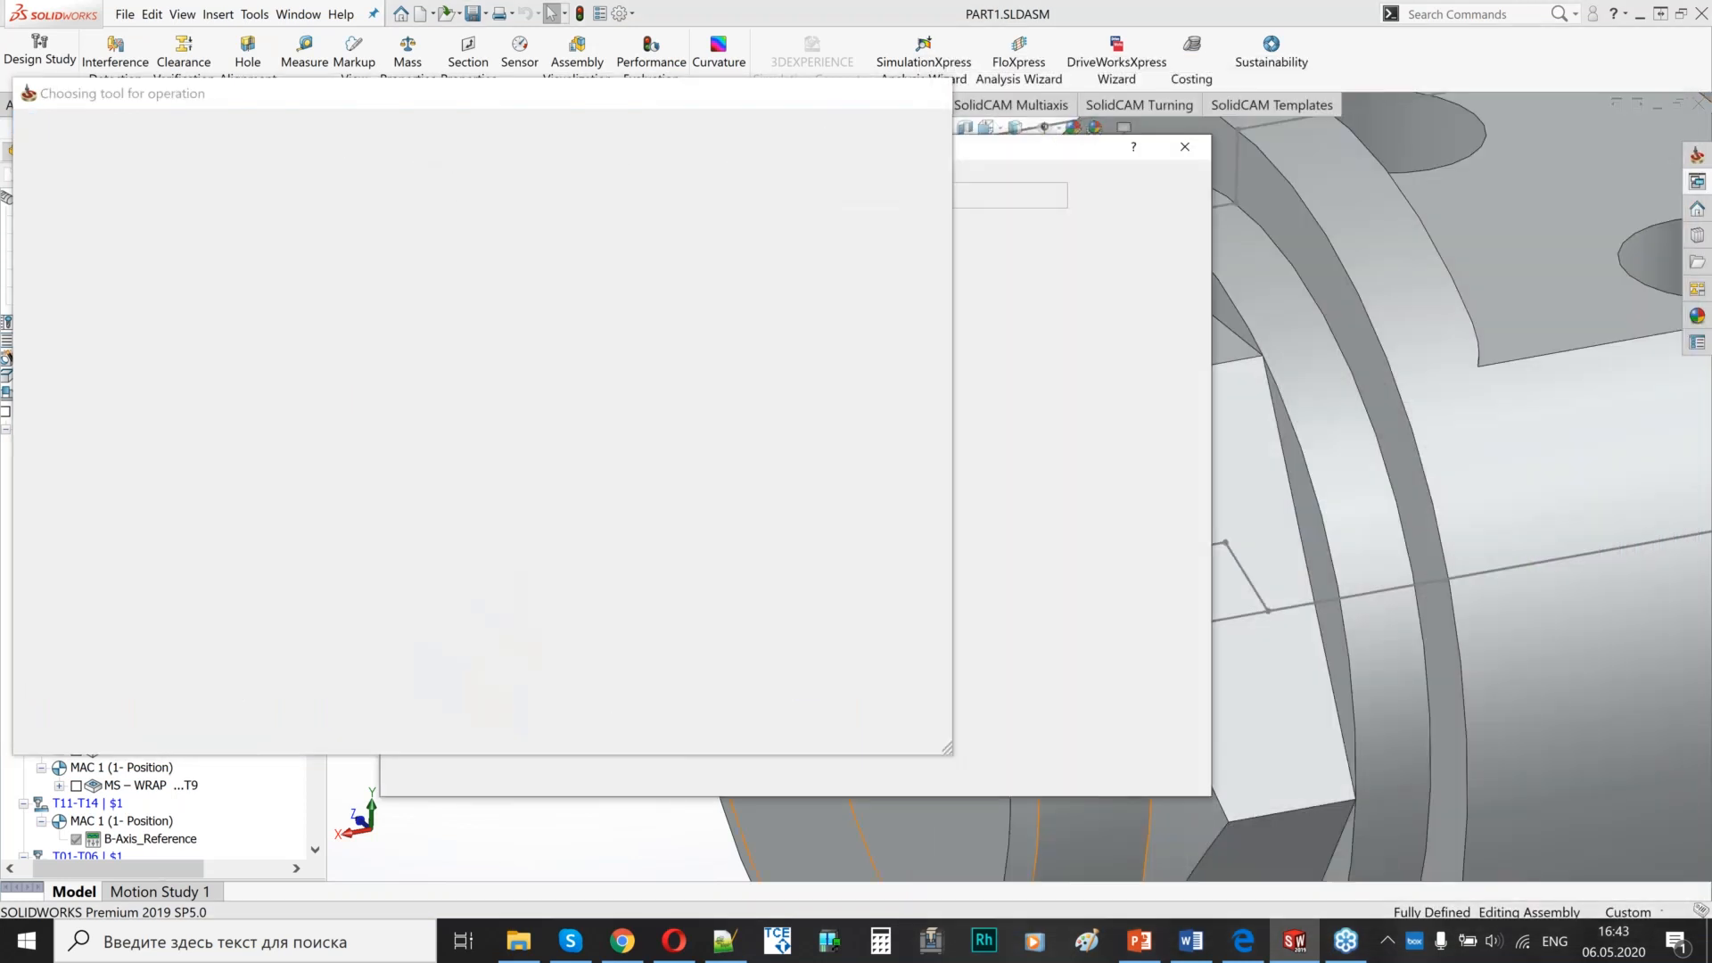
# - Set the BS – FACE work type to Finish only and apply the finish to the entire geometry
pyautogui.click(452, 272)
pyautogui.click(470, 292)
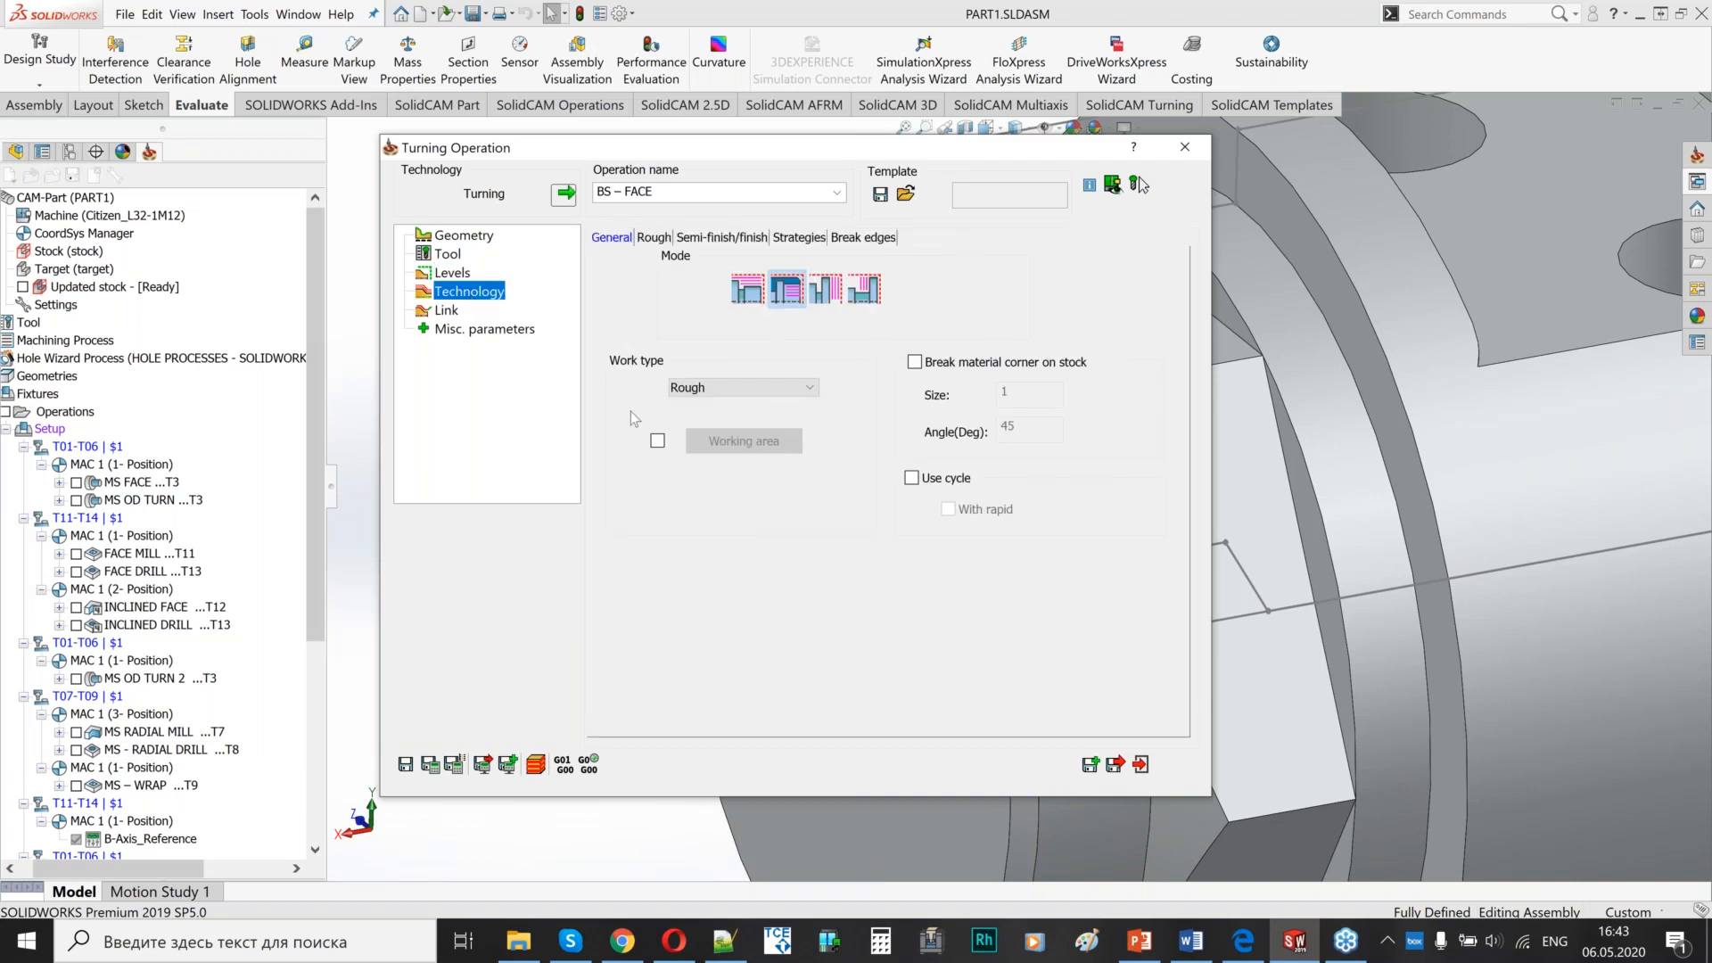
pyautogui.click(772, 389)
pyautogui.click(748, 437)
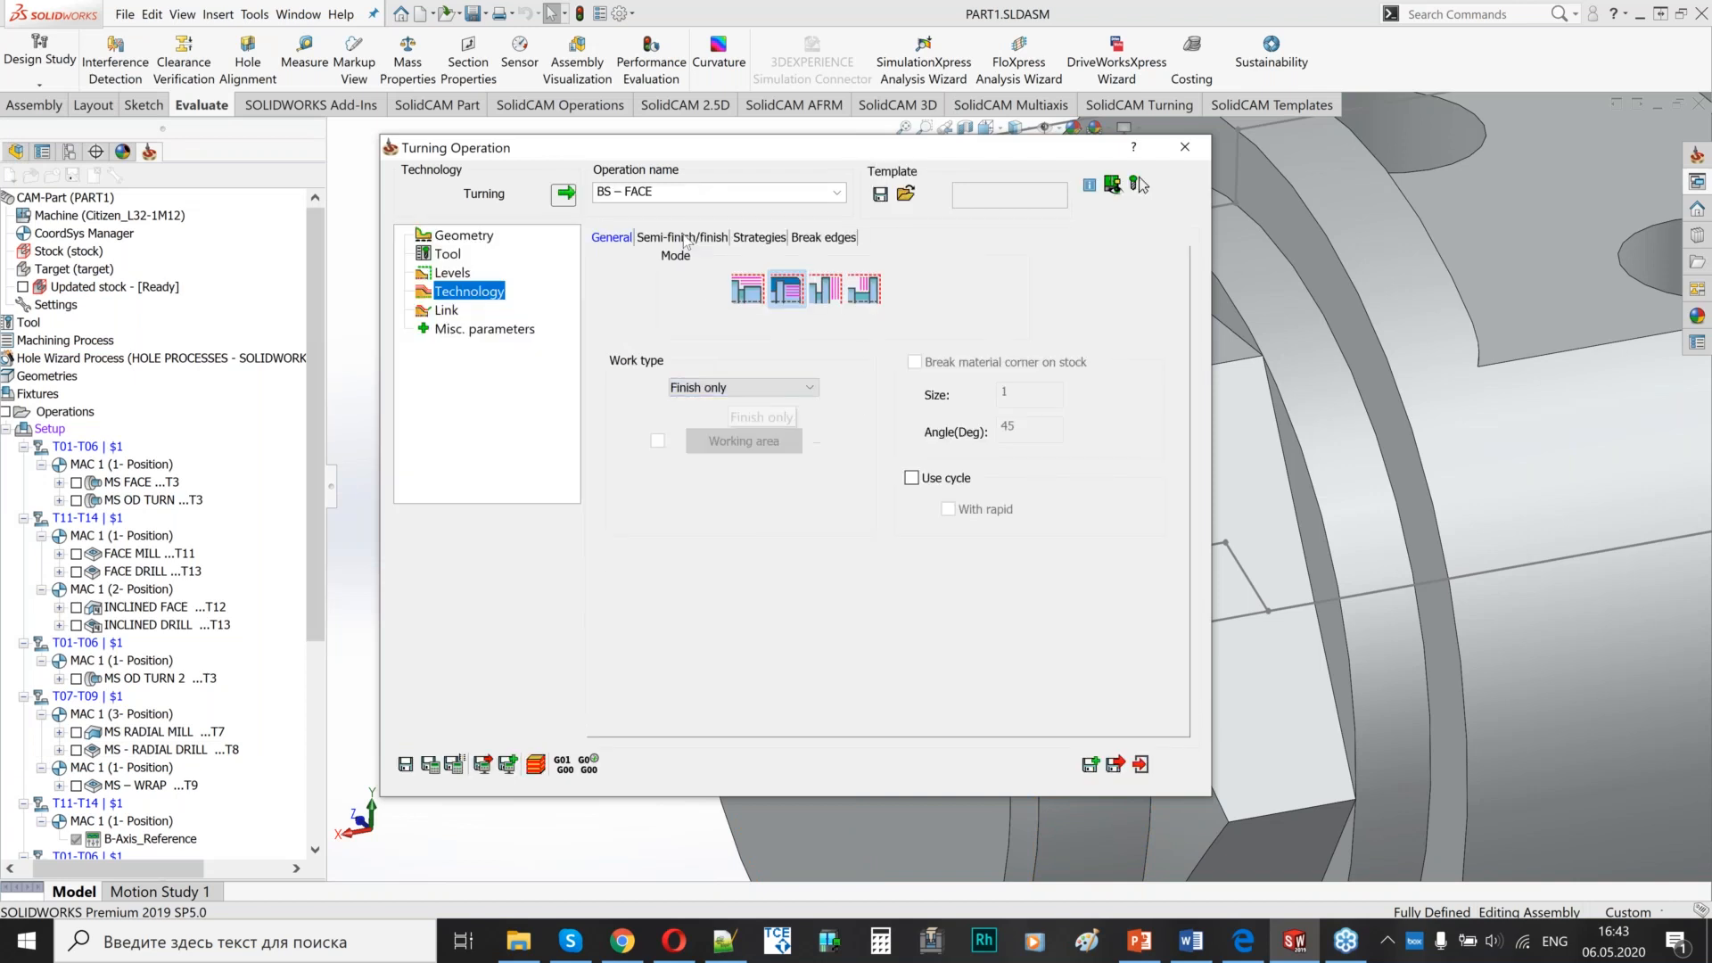
pyautogui.click(981, 464)
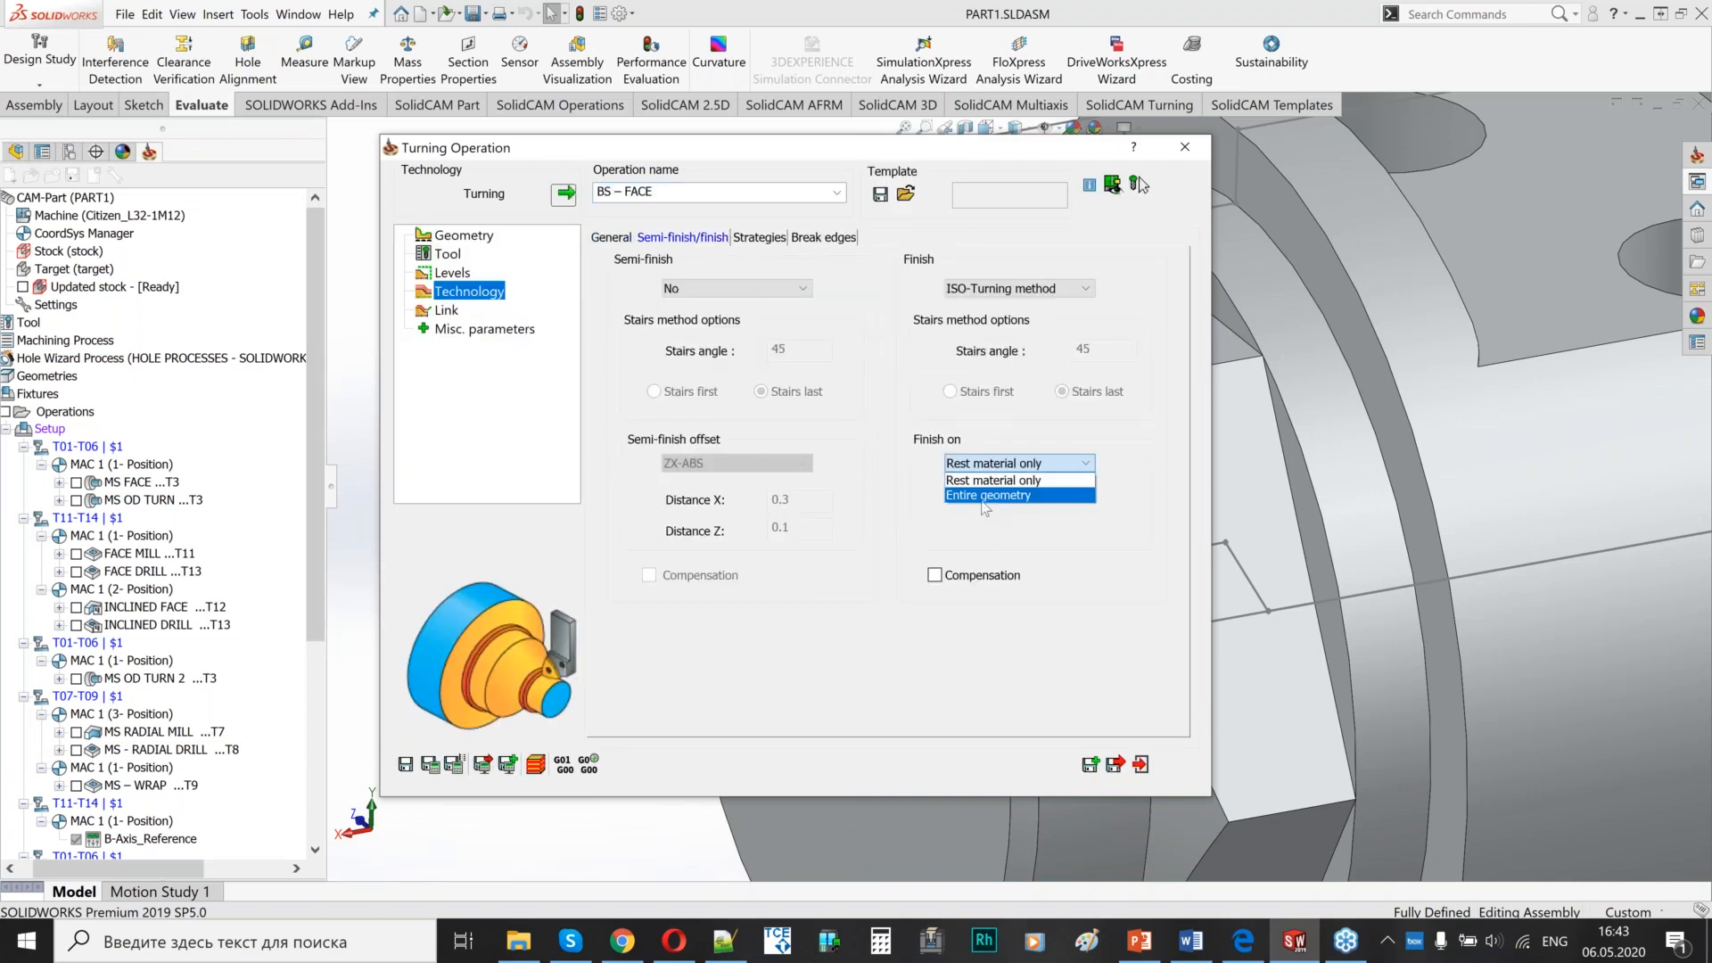
pyautogui.click(981, 485)
# - Link BS – FACE with an approach from the right safety corner and no retract point, and save and calculate it
pyautogui.click(447, 310)
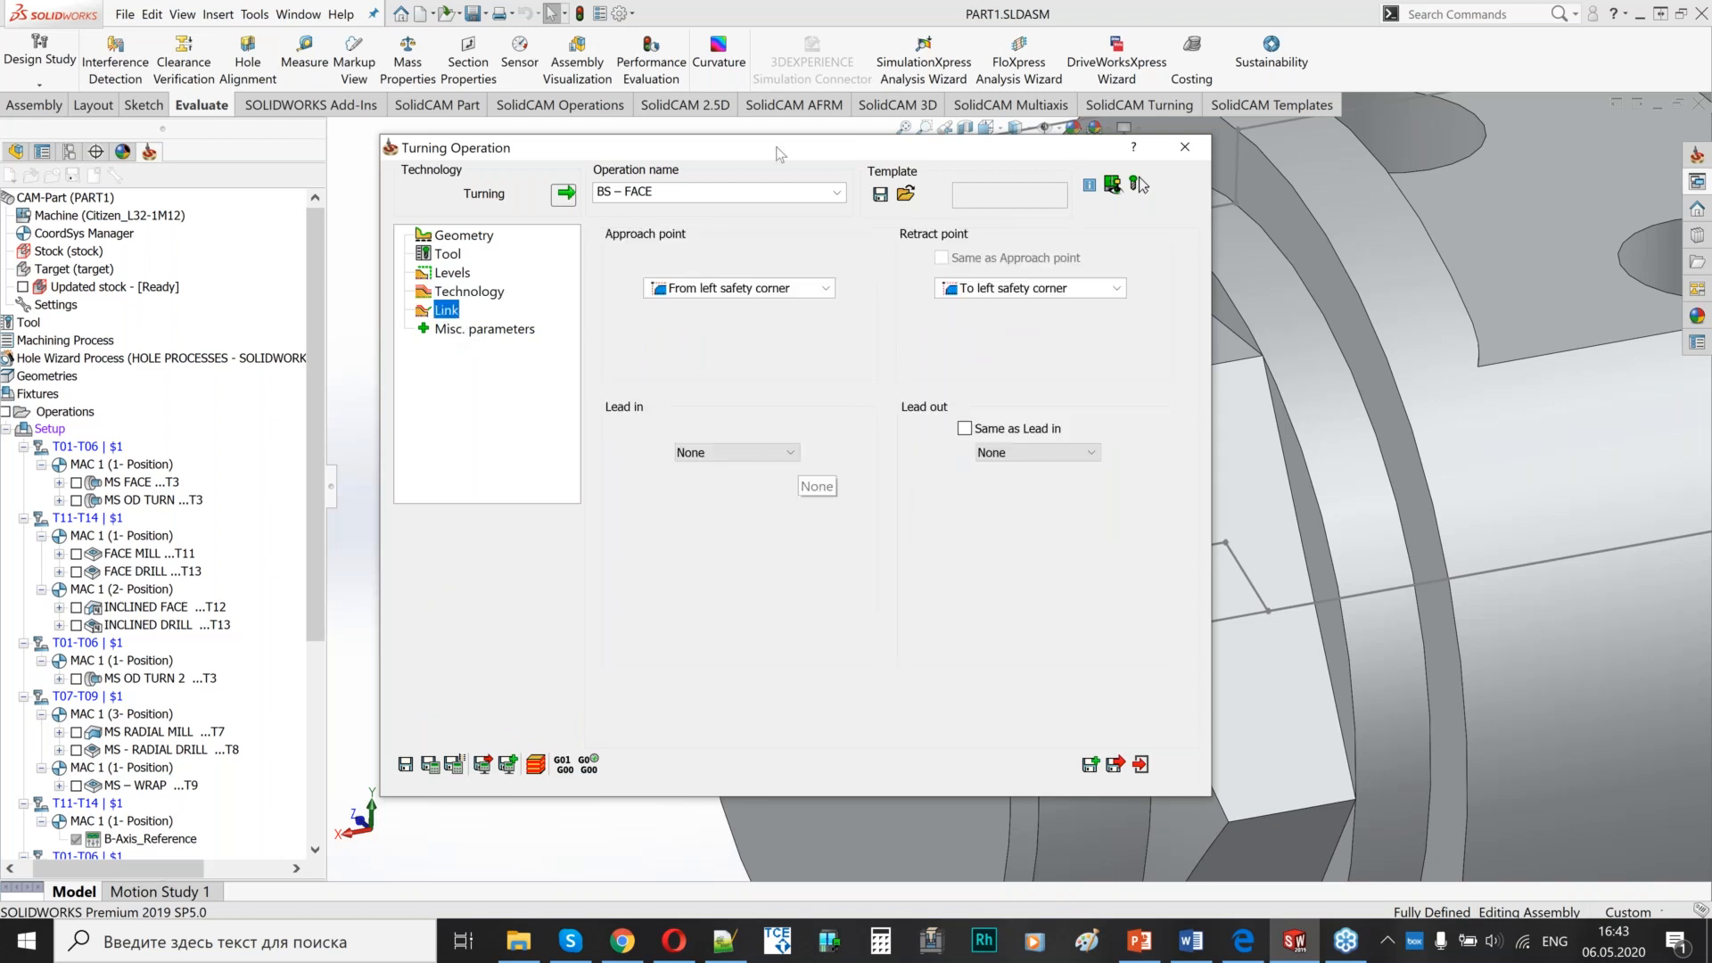
pyautogui.moveTo(764, 159); pyautogui.dragTo(477, 128)
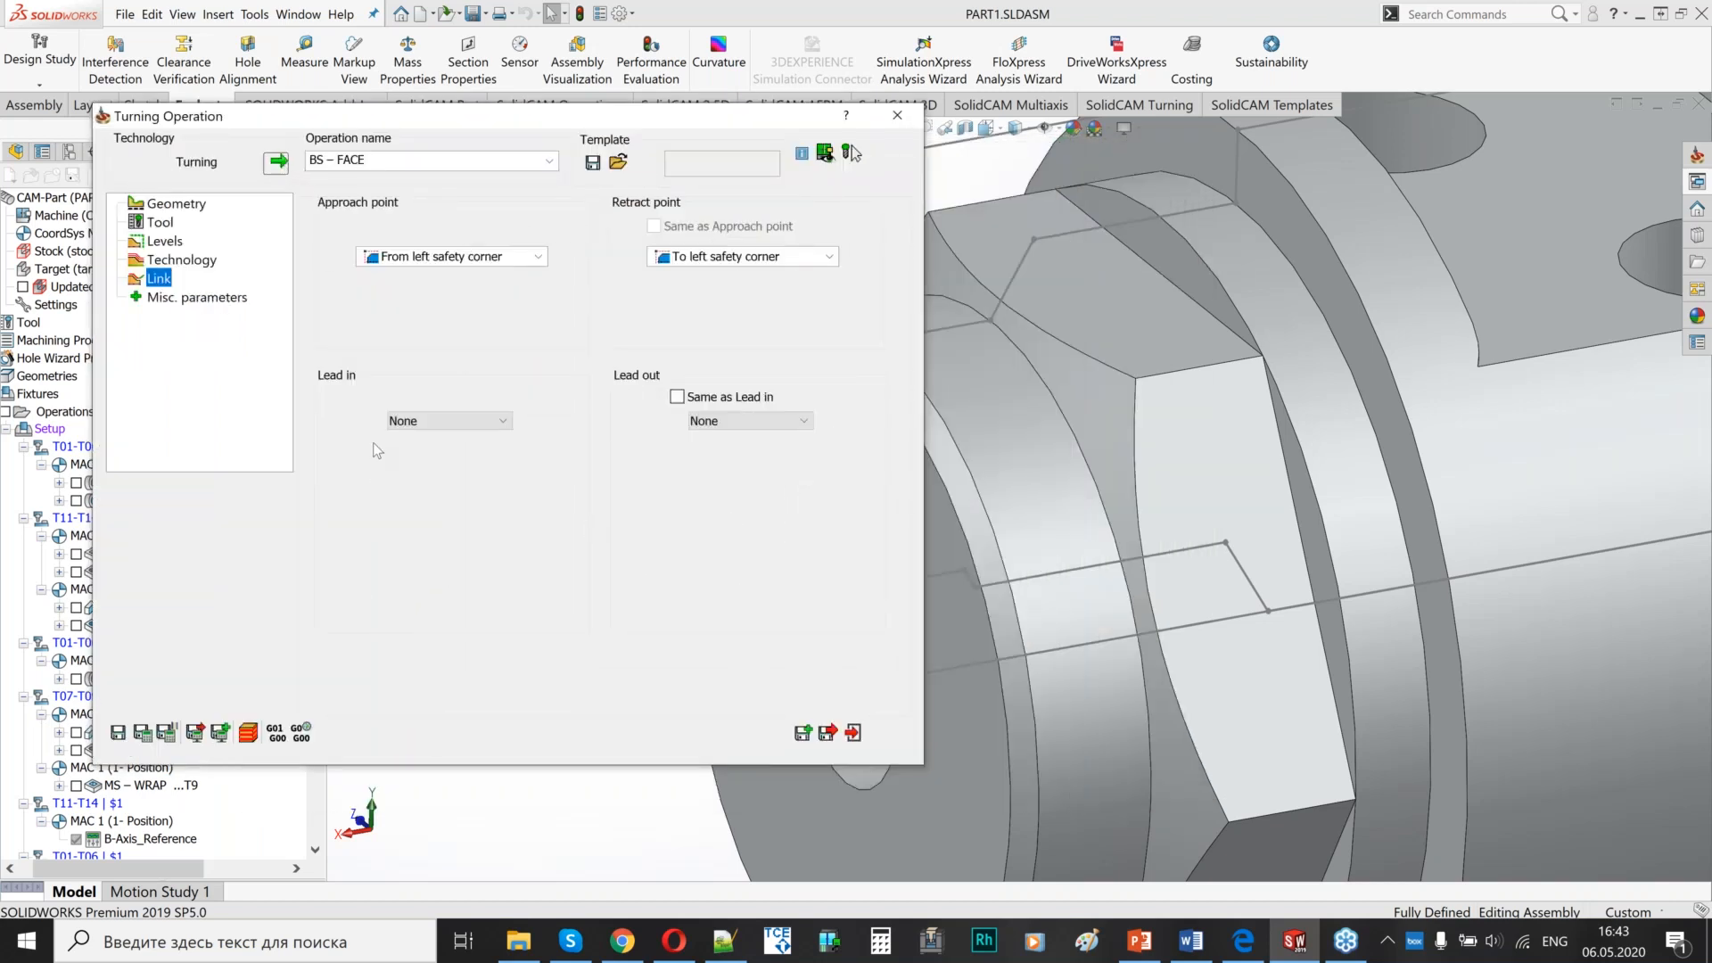
pyautogui.click(429, 259)
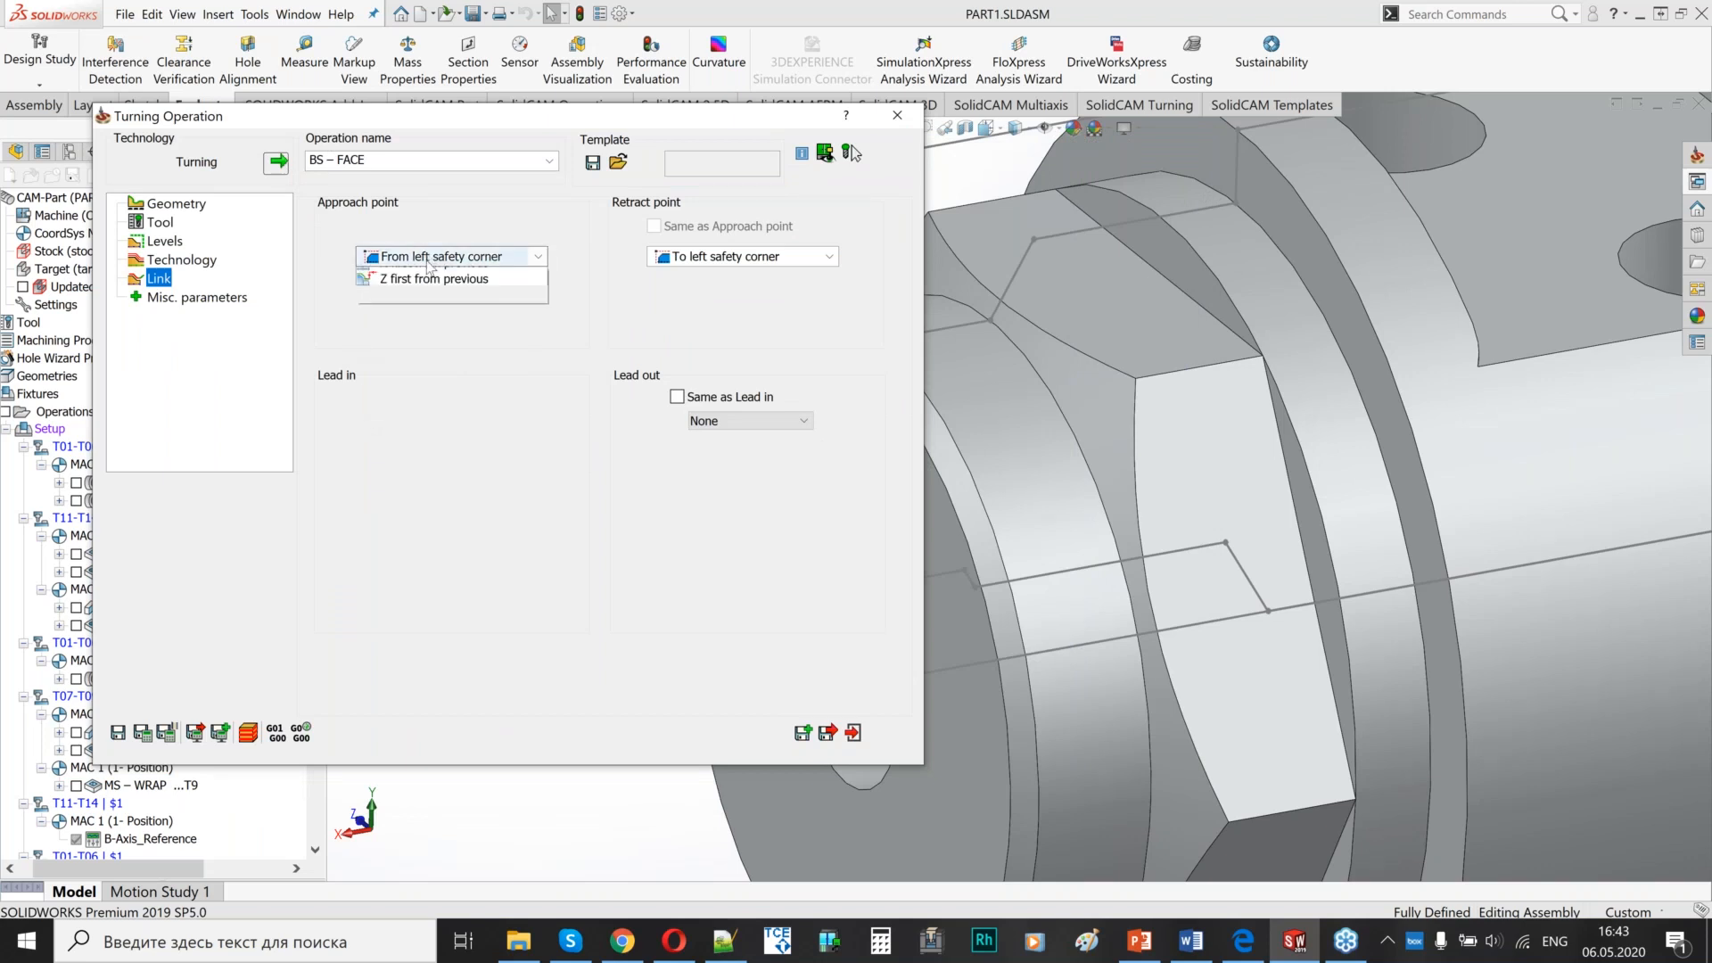
pyautogui.click(433, 292)
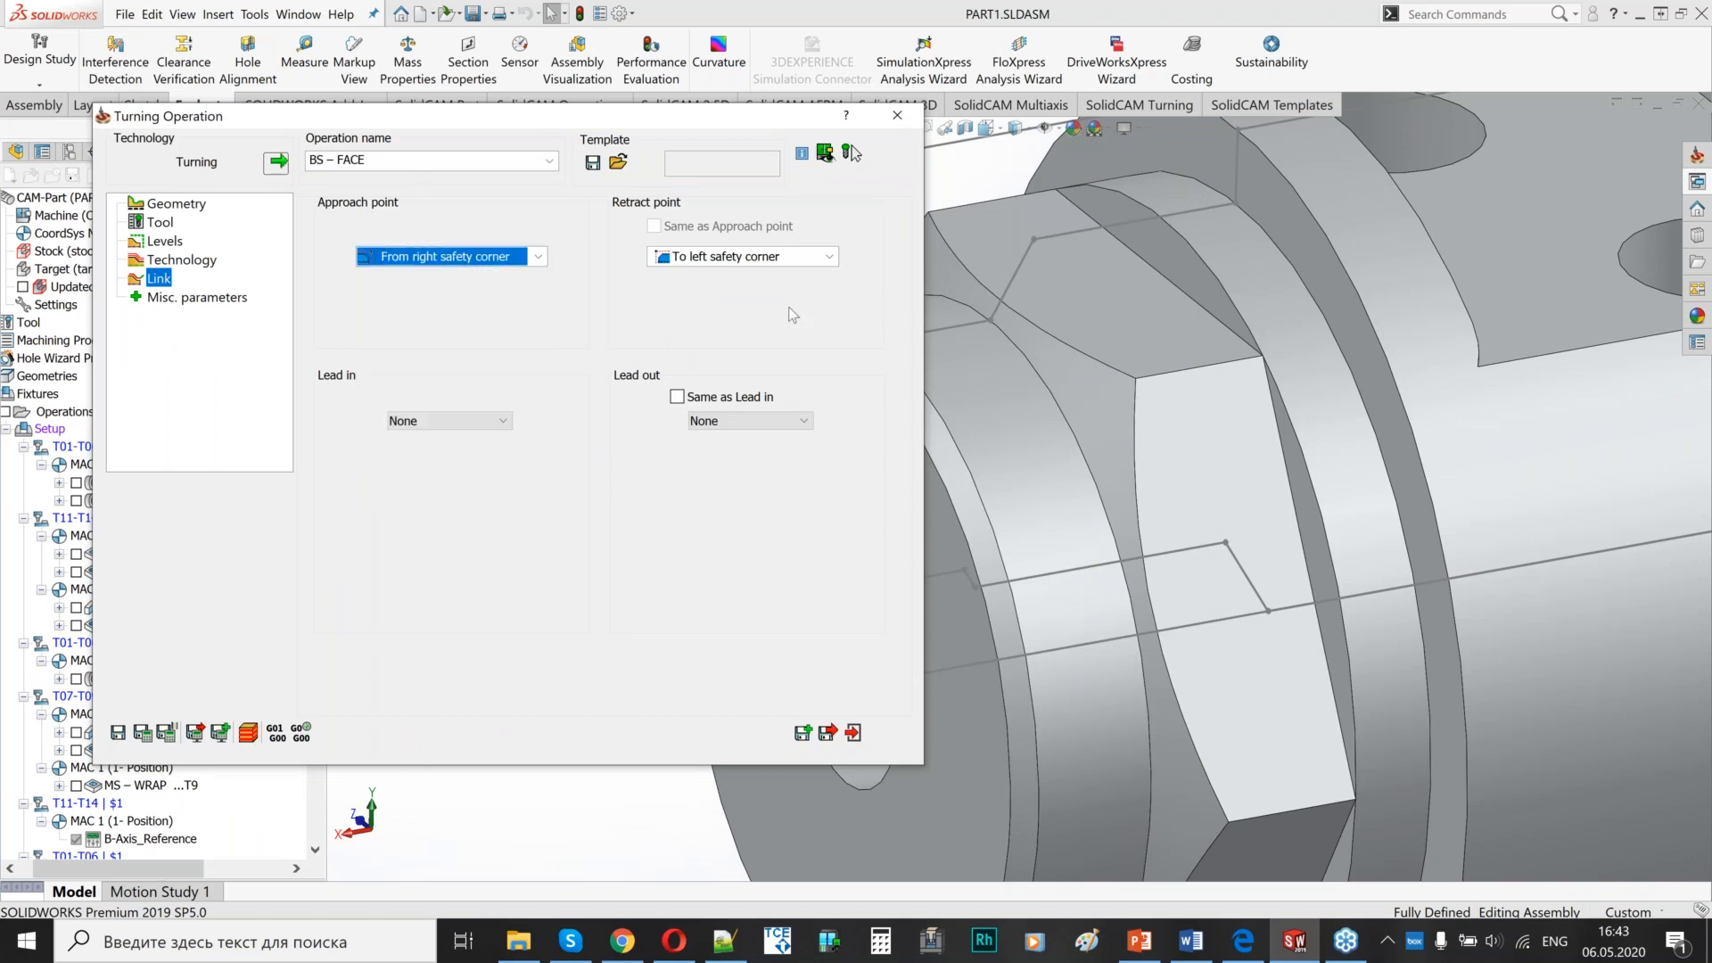
pyautogui.click(714, 258)
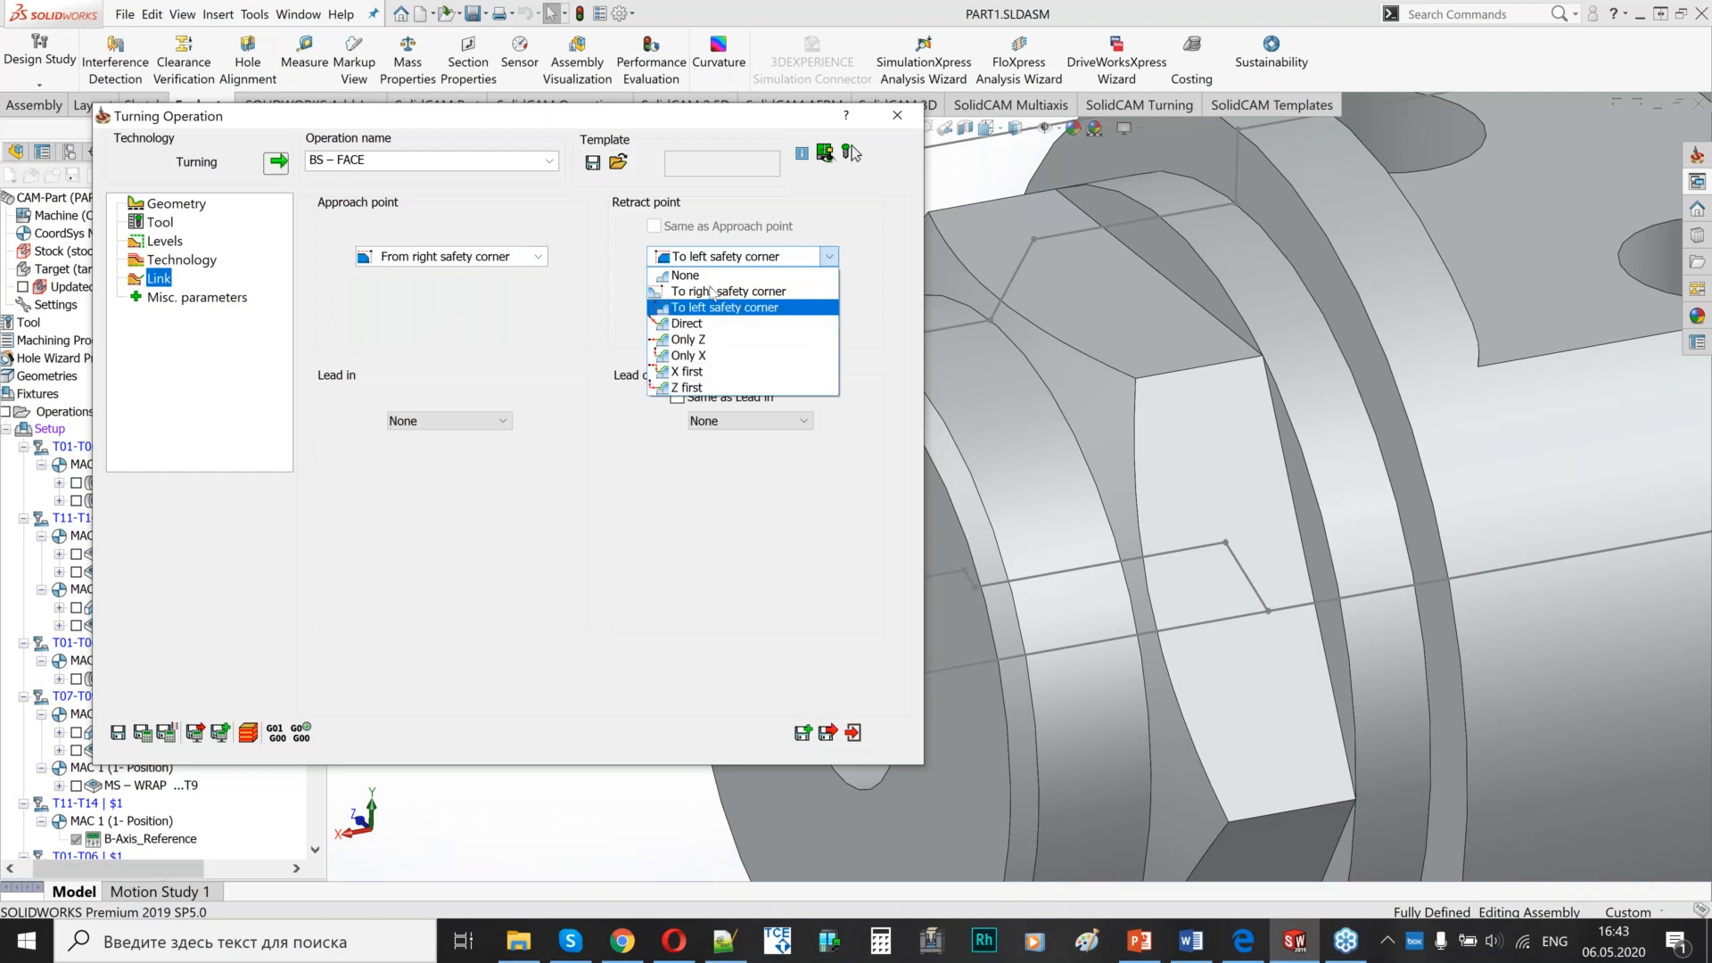
pyautogui.click(683, 282)
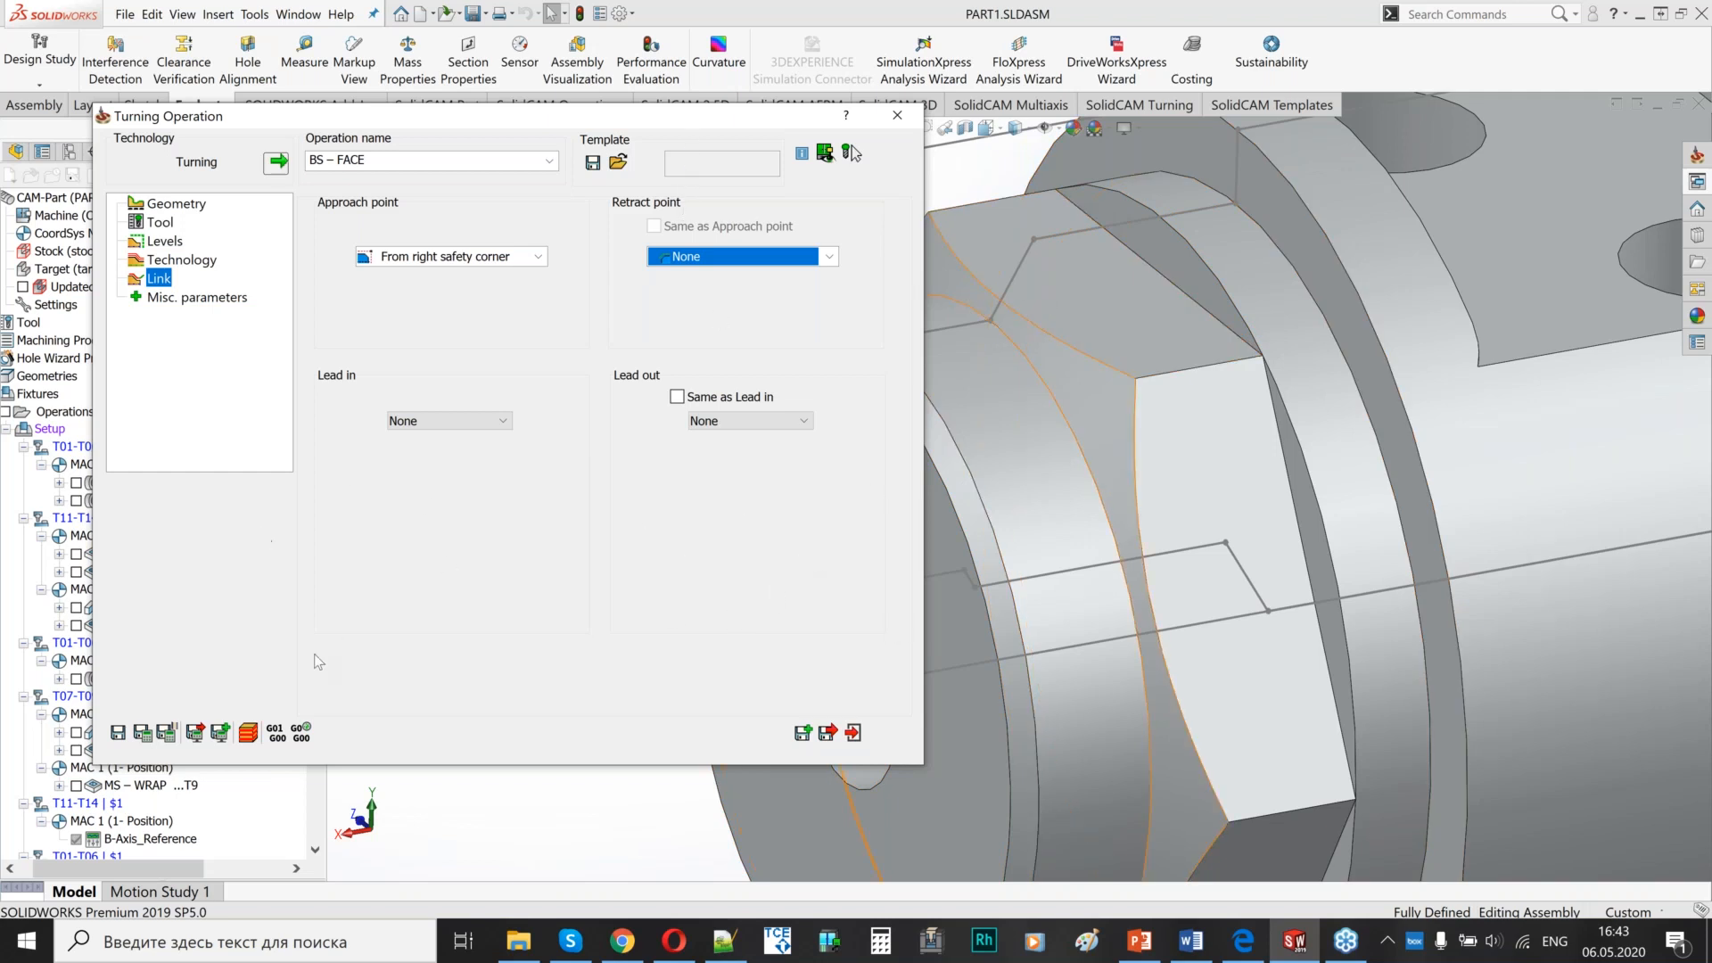
pyautogui.click(143, 732)
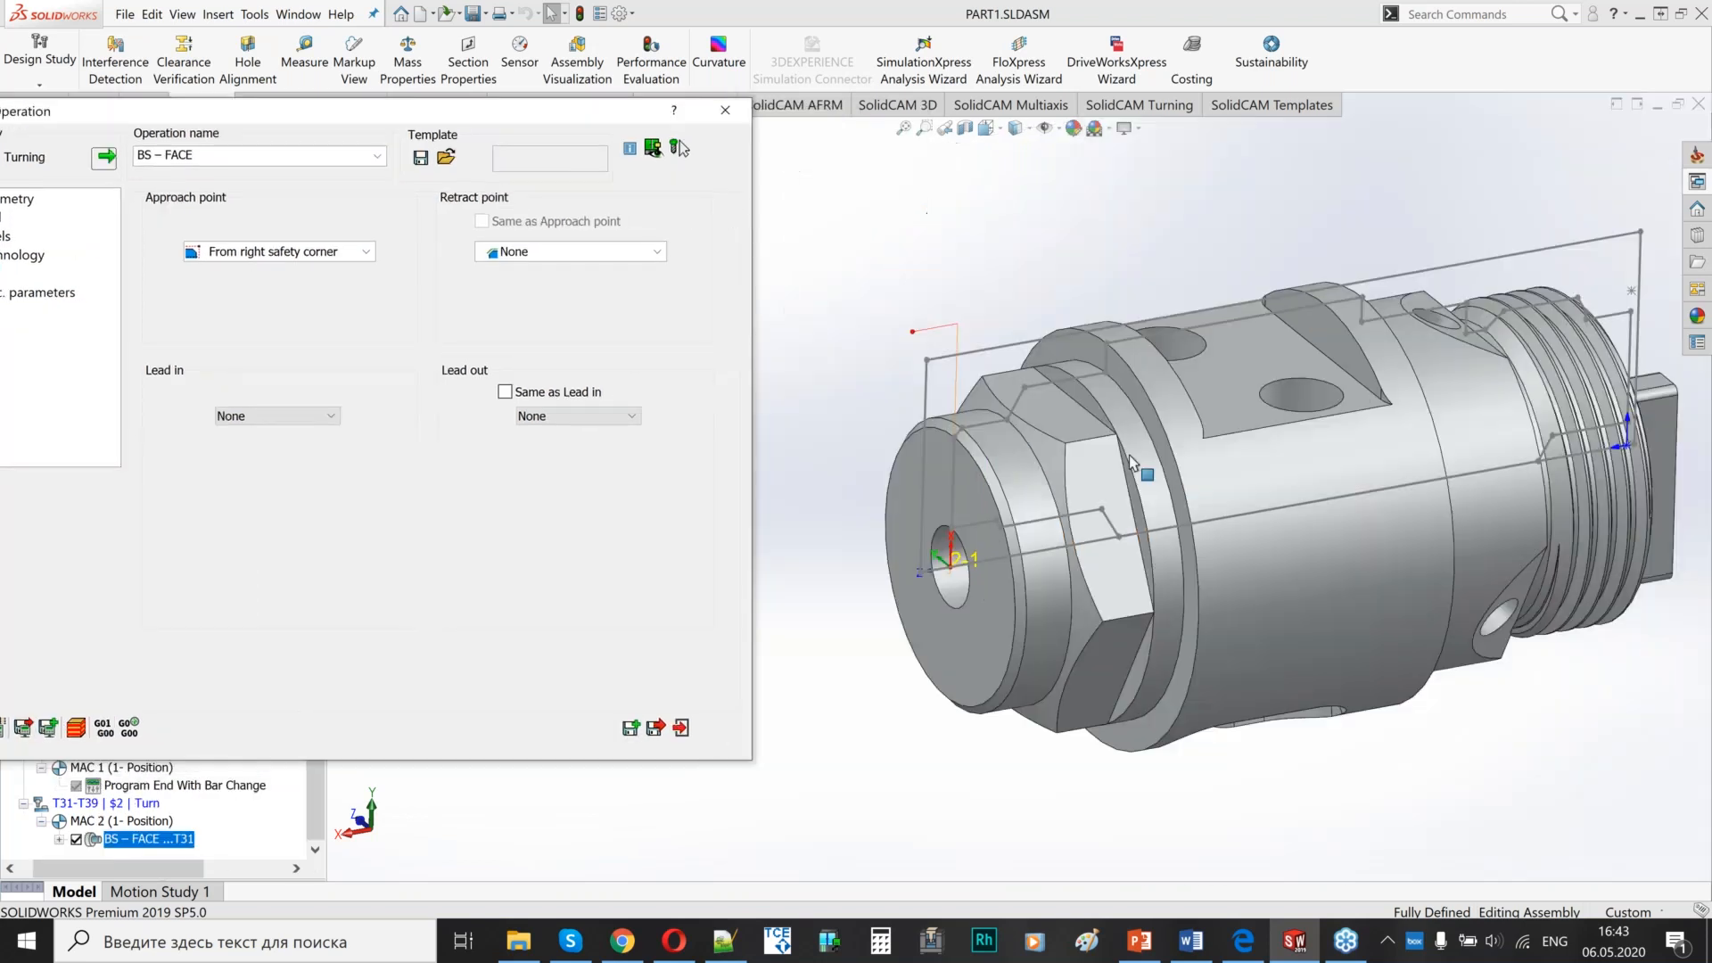
# - Simulate the BS – FACE toolpath step by step on the part model and exit the simulation
pyautogui.scroll(-1, 1095, 465)
pyautogui.moveTo(1017, 484)
pyautogui.mouseDown(button='middle')
pyautogui.moveTo(968, 522)
pyautogui.moveTo(1023, 489)
pyautogui.mouseUp(button='middle')
pyautogui.click(77, 730)
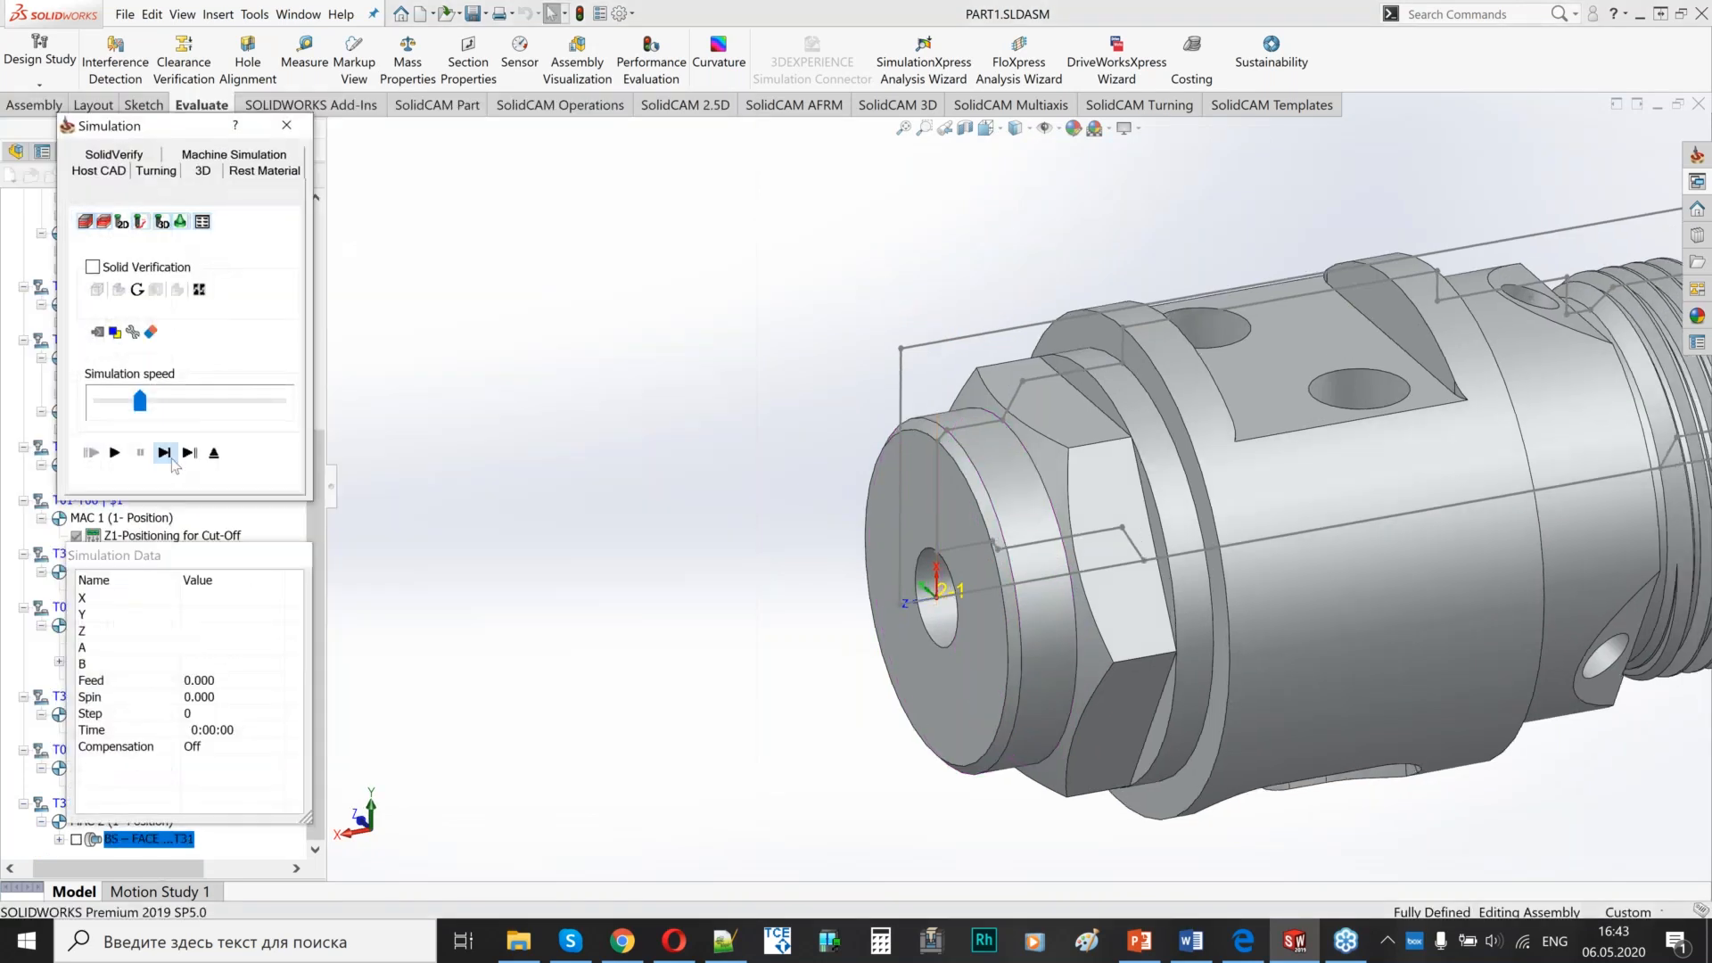
pyautogui.click(163, 452)
pyautogui.click(164, 452)
pyautogui.click(171, 458)
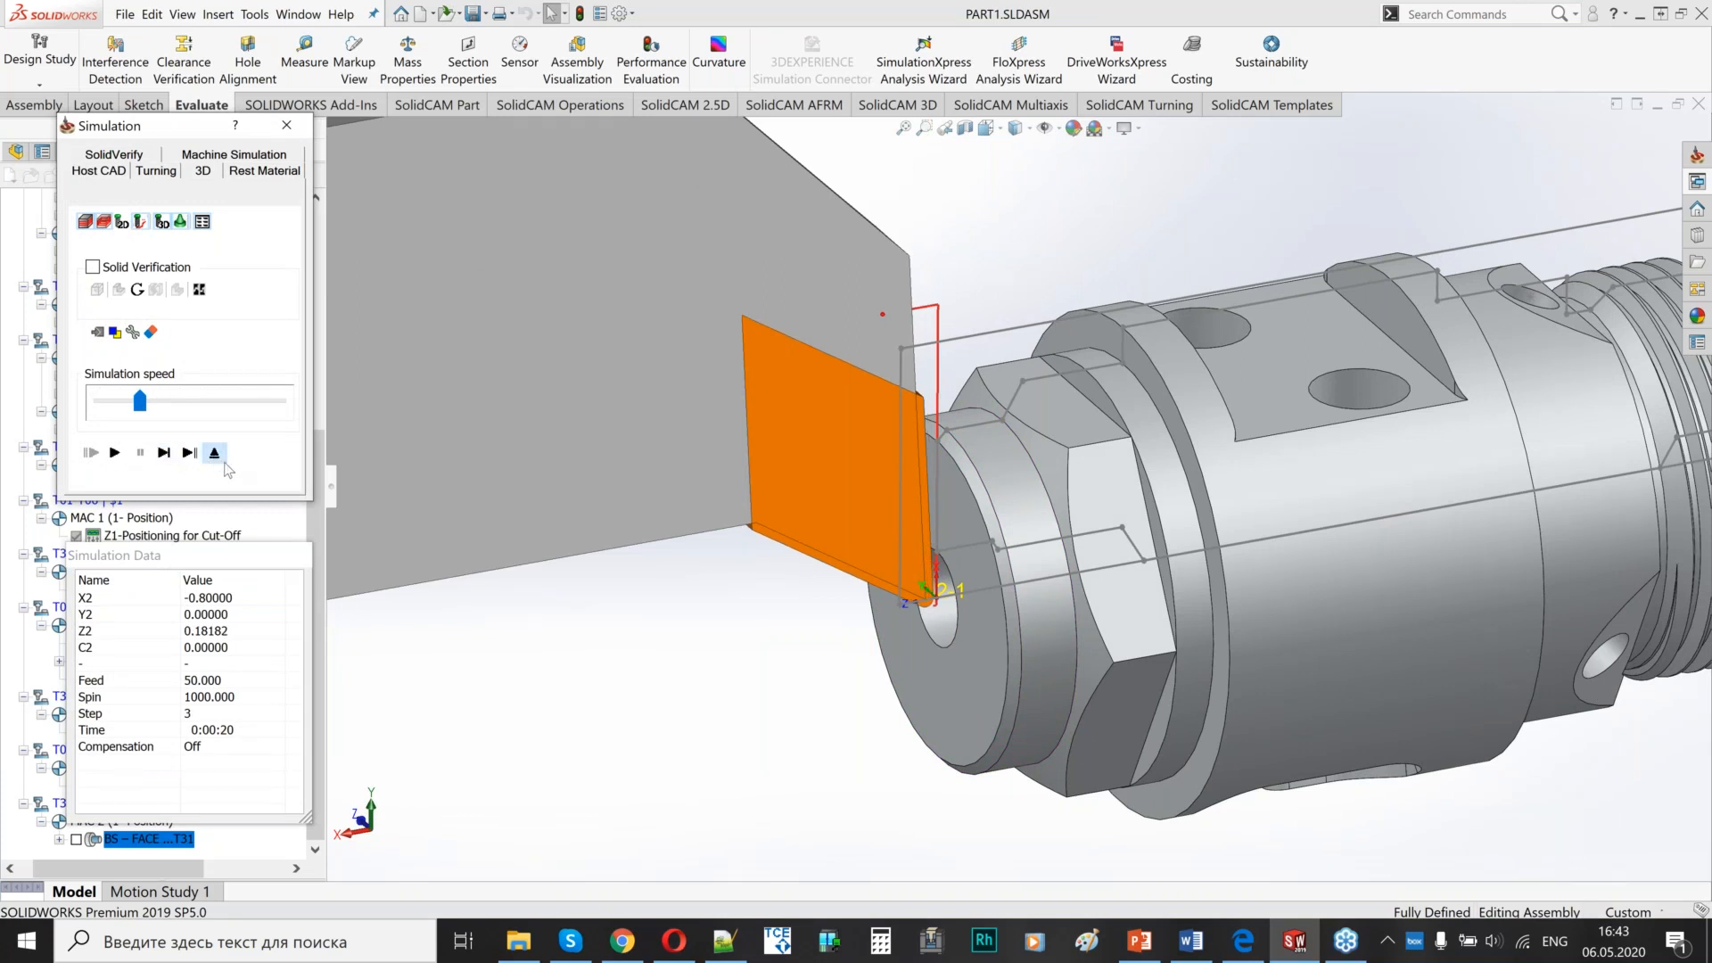
pyautogui.click(213, 452)
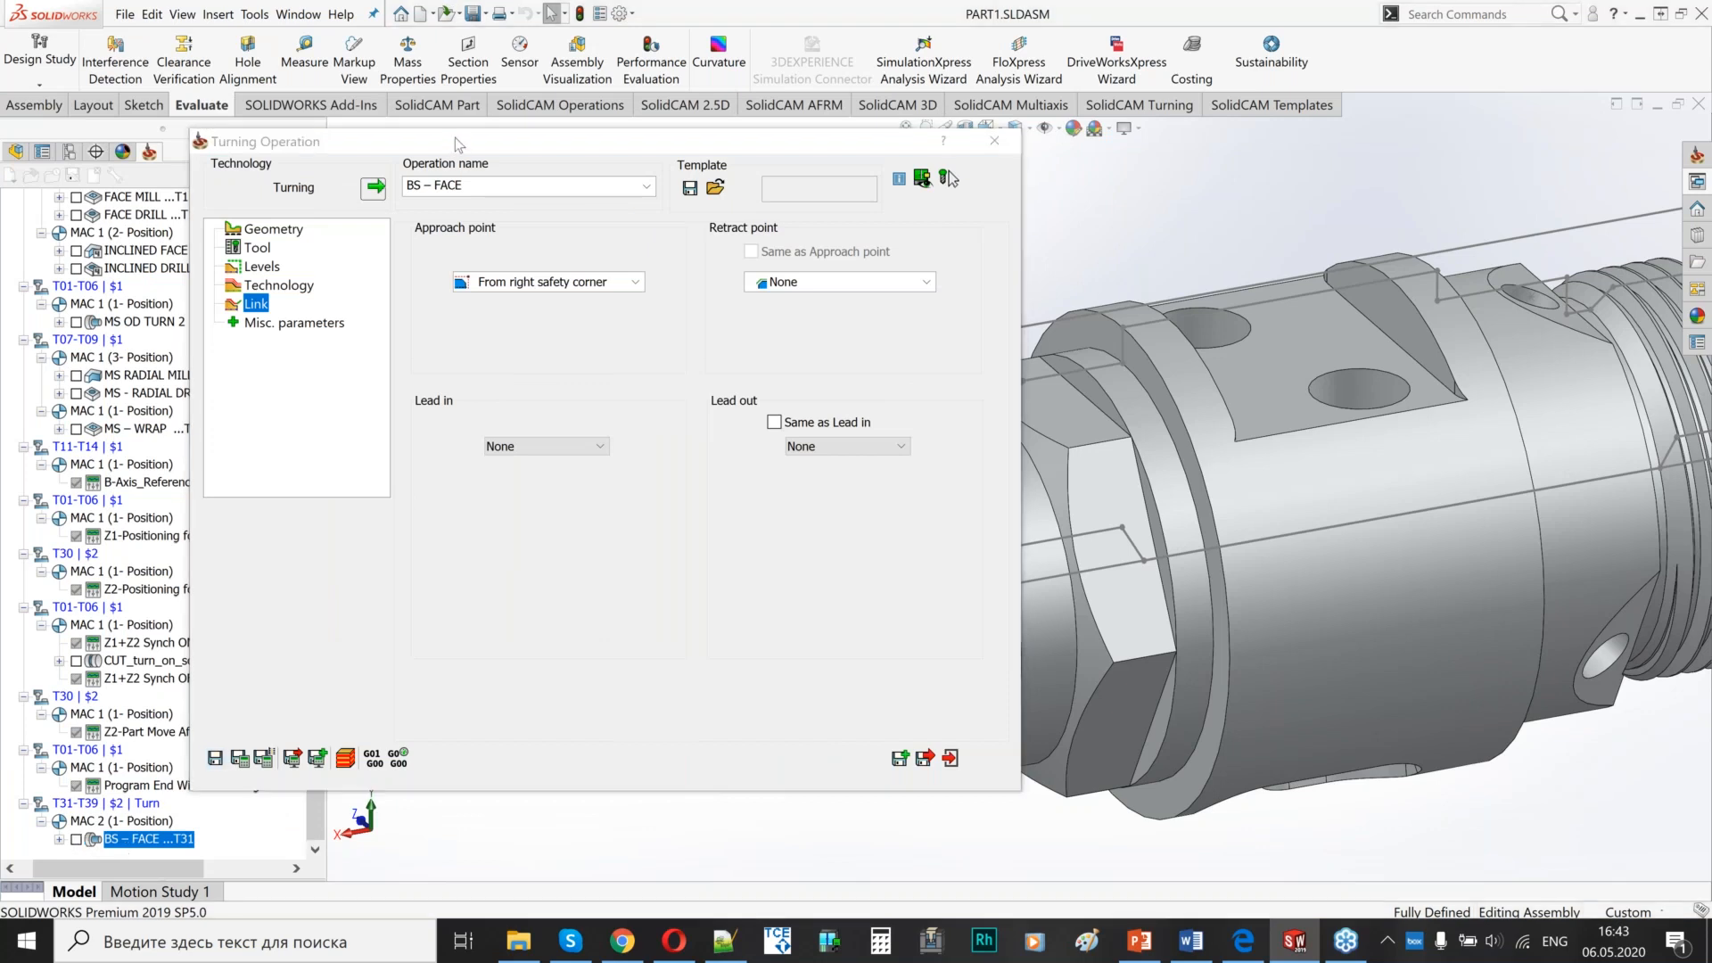
# - Save and copy the BS – FACE operation and name the copy BS – TURN
pyautogui.moveTo(443, 131); pyautogui.dragTo(377, 81)
pyautogui.click(835, 709)
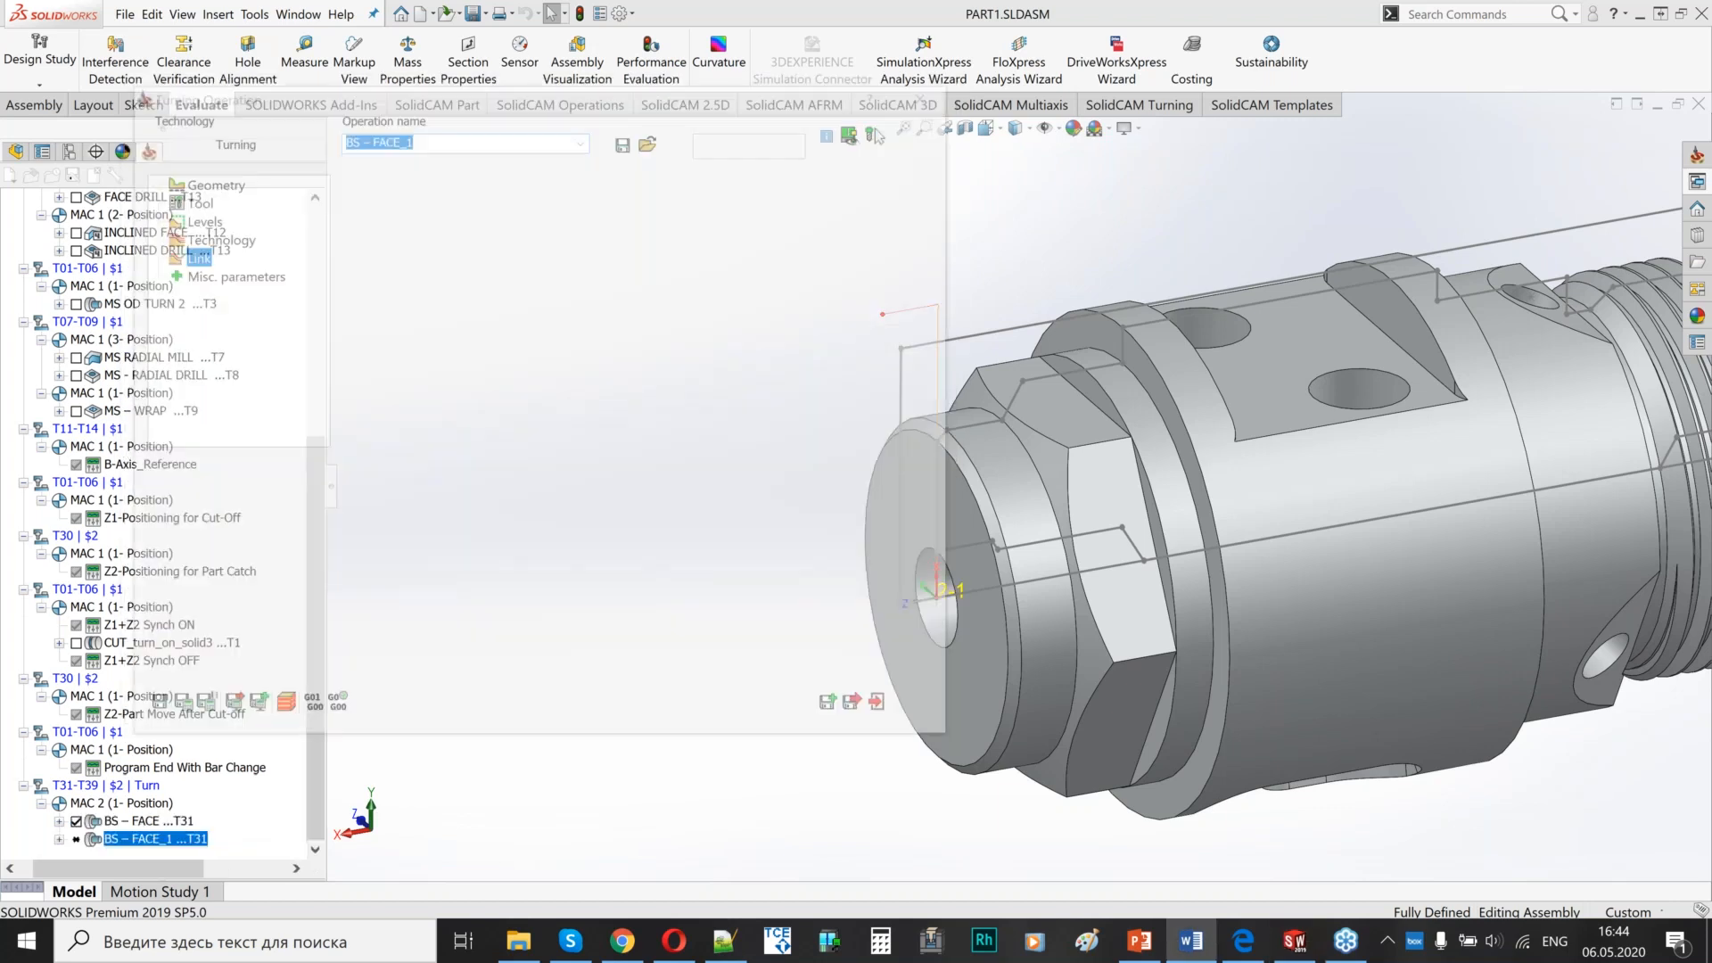
pyautogui.click(411, 86)
pyautogui.write('BS – TURN')
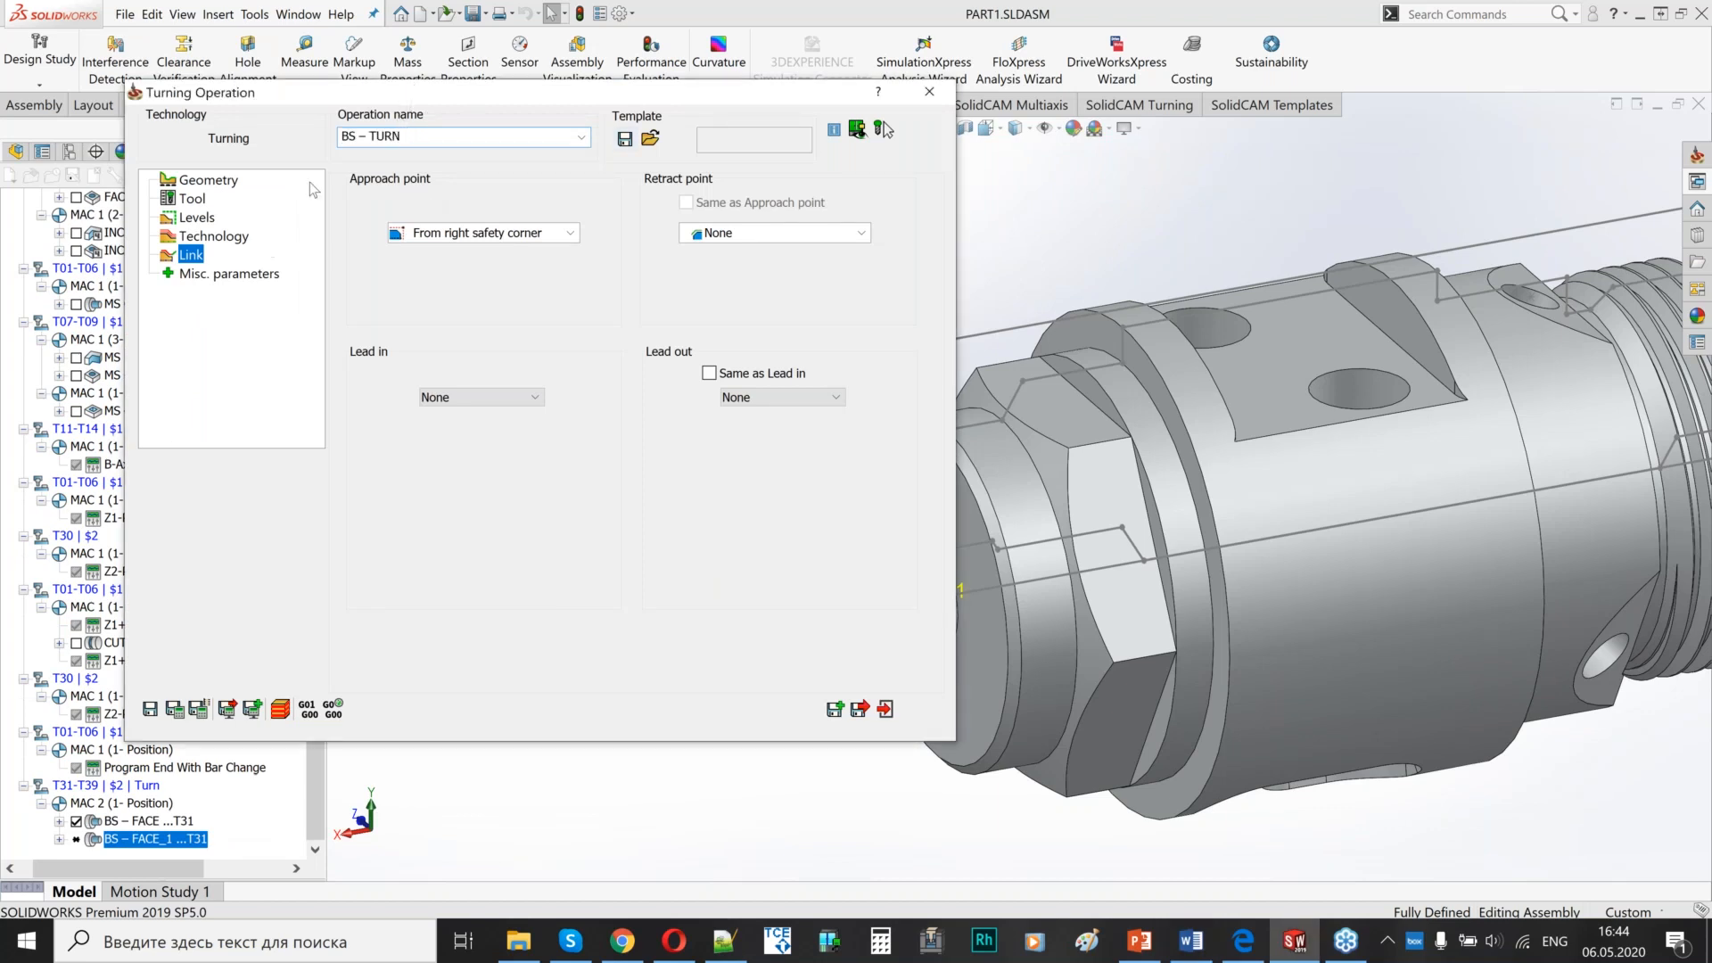
# - Define new solid geometry for BS – TURN in the CW direction, from the front chamfer face to the shoulder face behind the hexagon
pyautogui.click(227, 181)
pyautogui.click(393, 285)
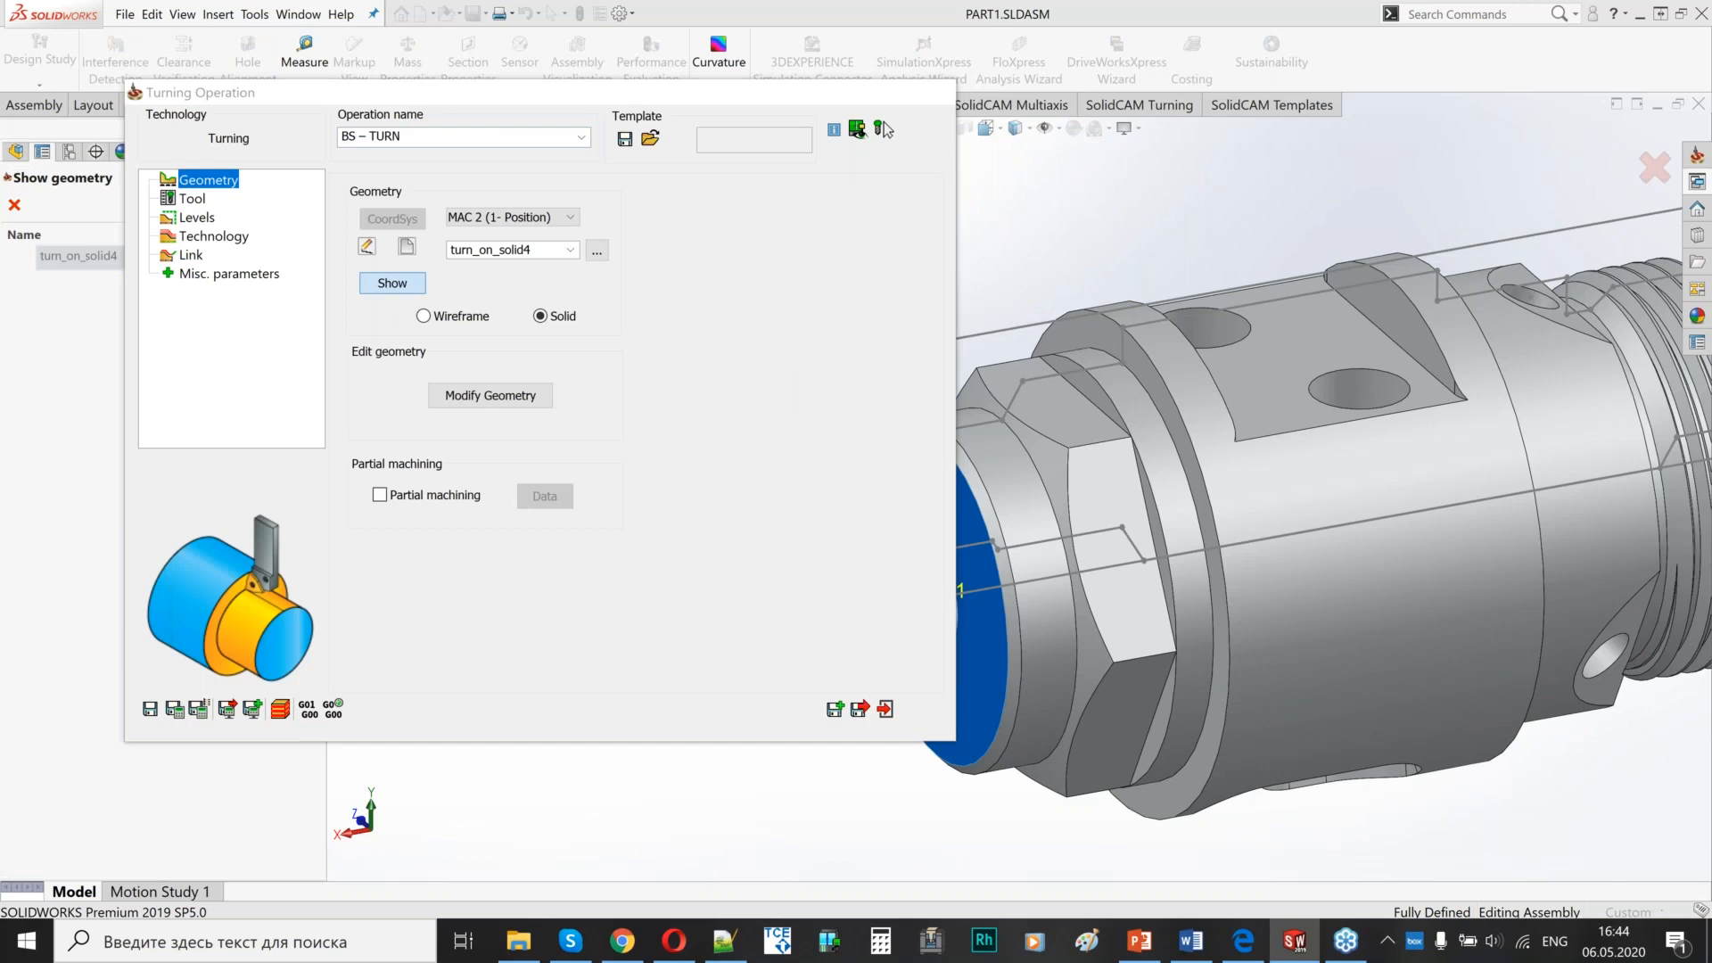
pyautogui.press('Escape')
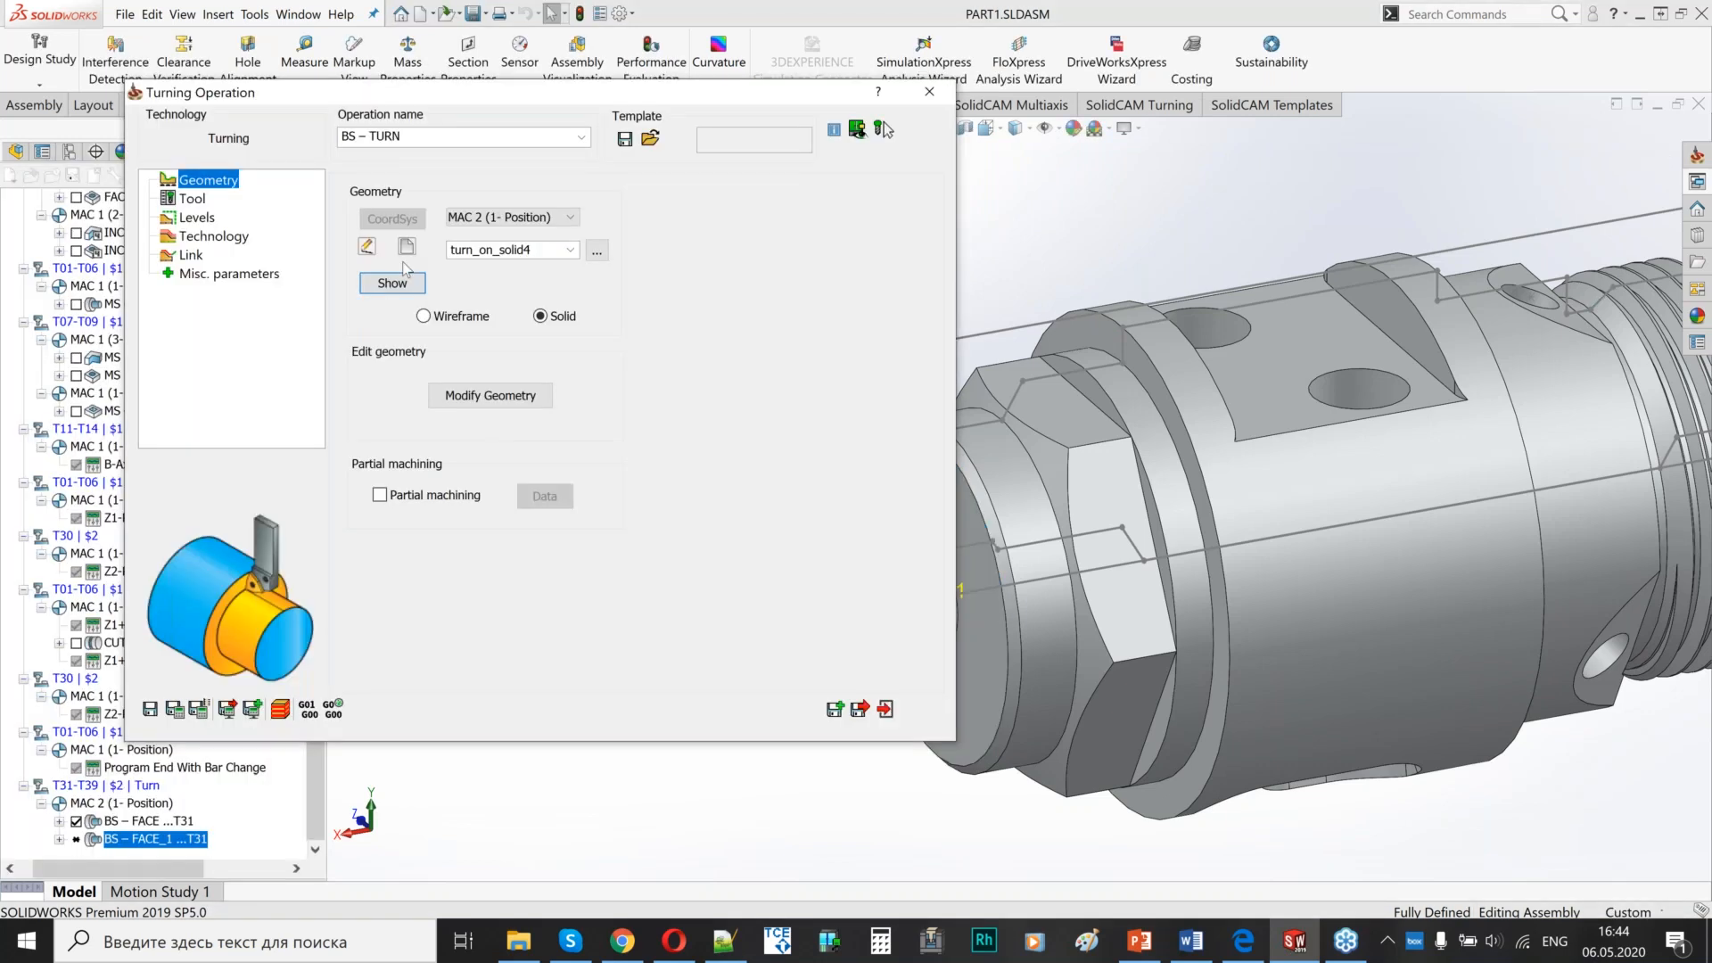
pyautogui.click(407, 248)
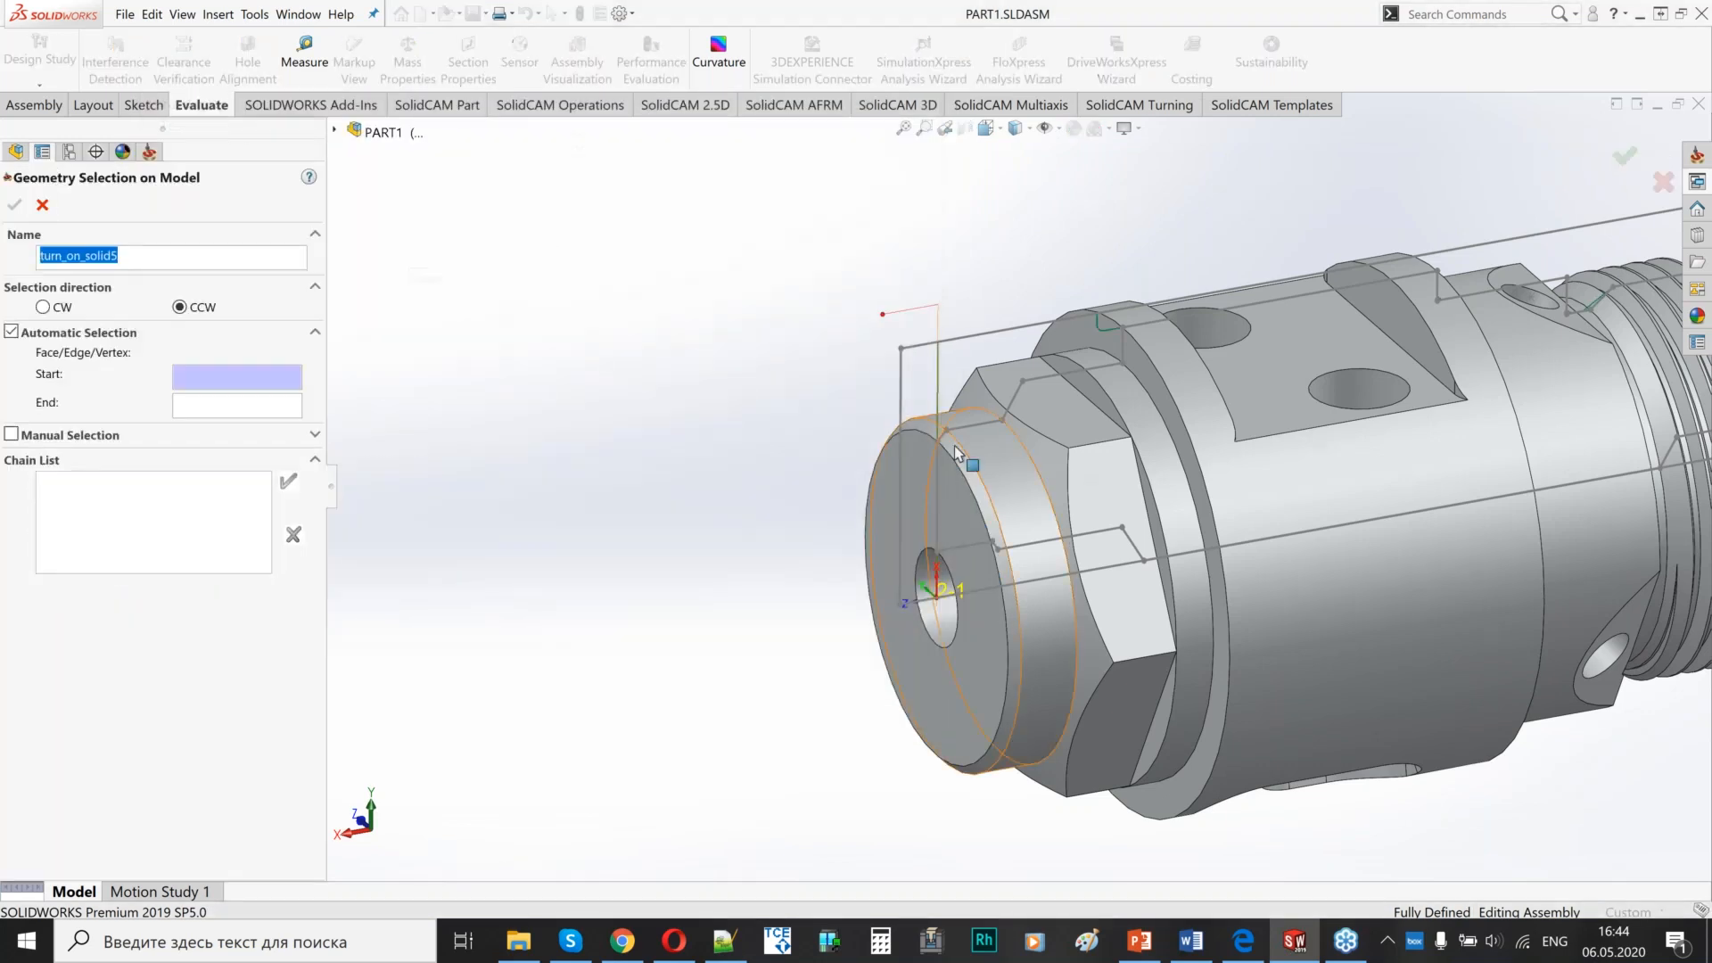
pyautogui.scroll(-5, 957, 453)
pyautogui.click(938, 479)
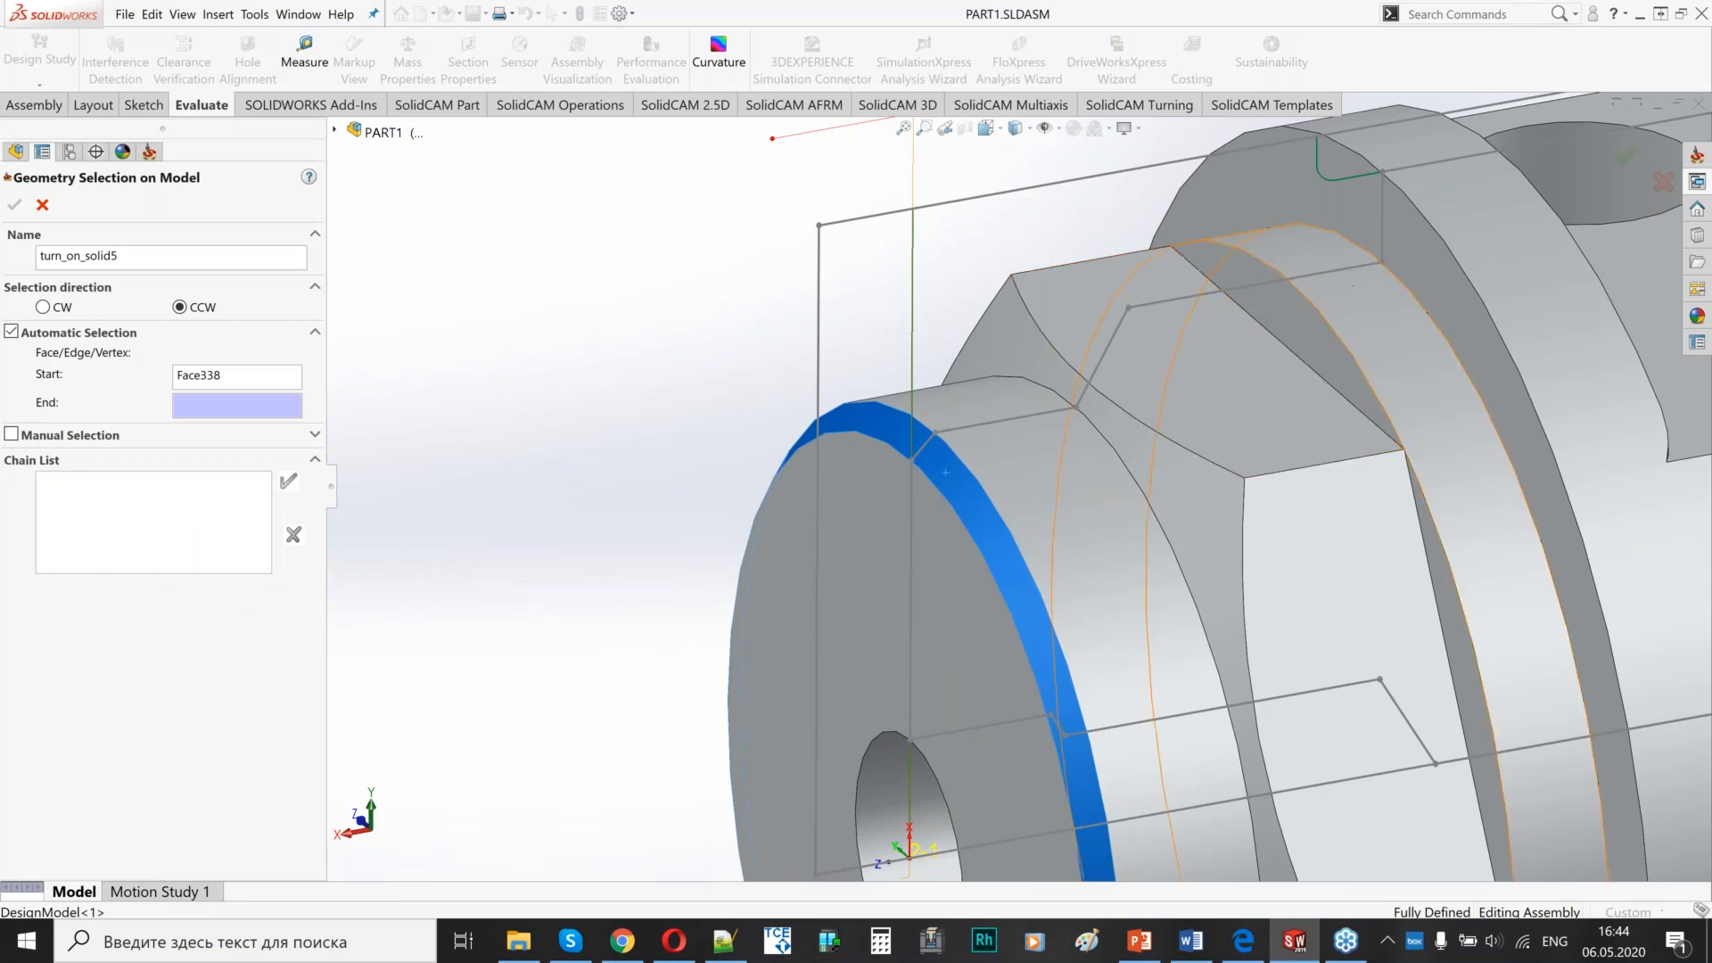
pyautogui.click(1400, 244)
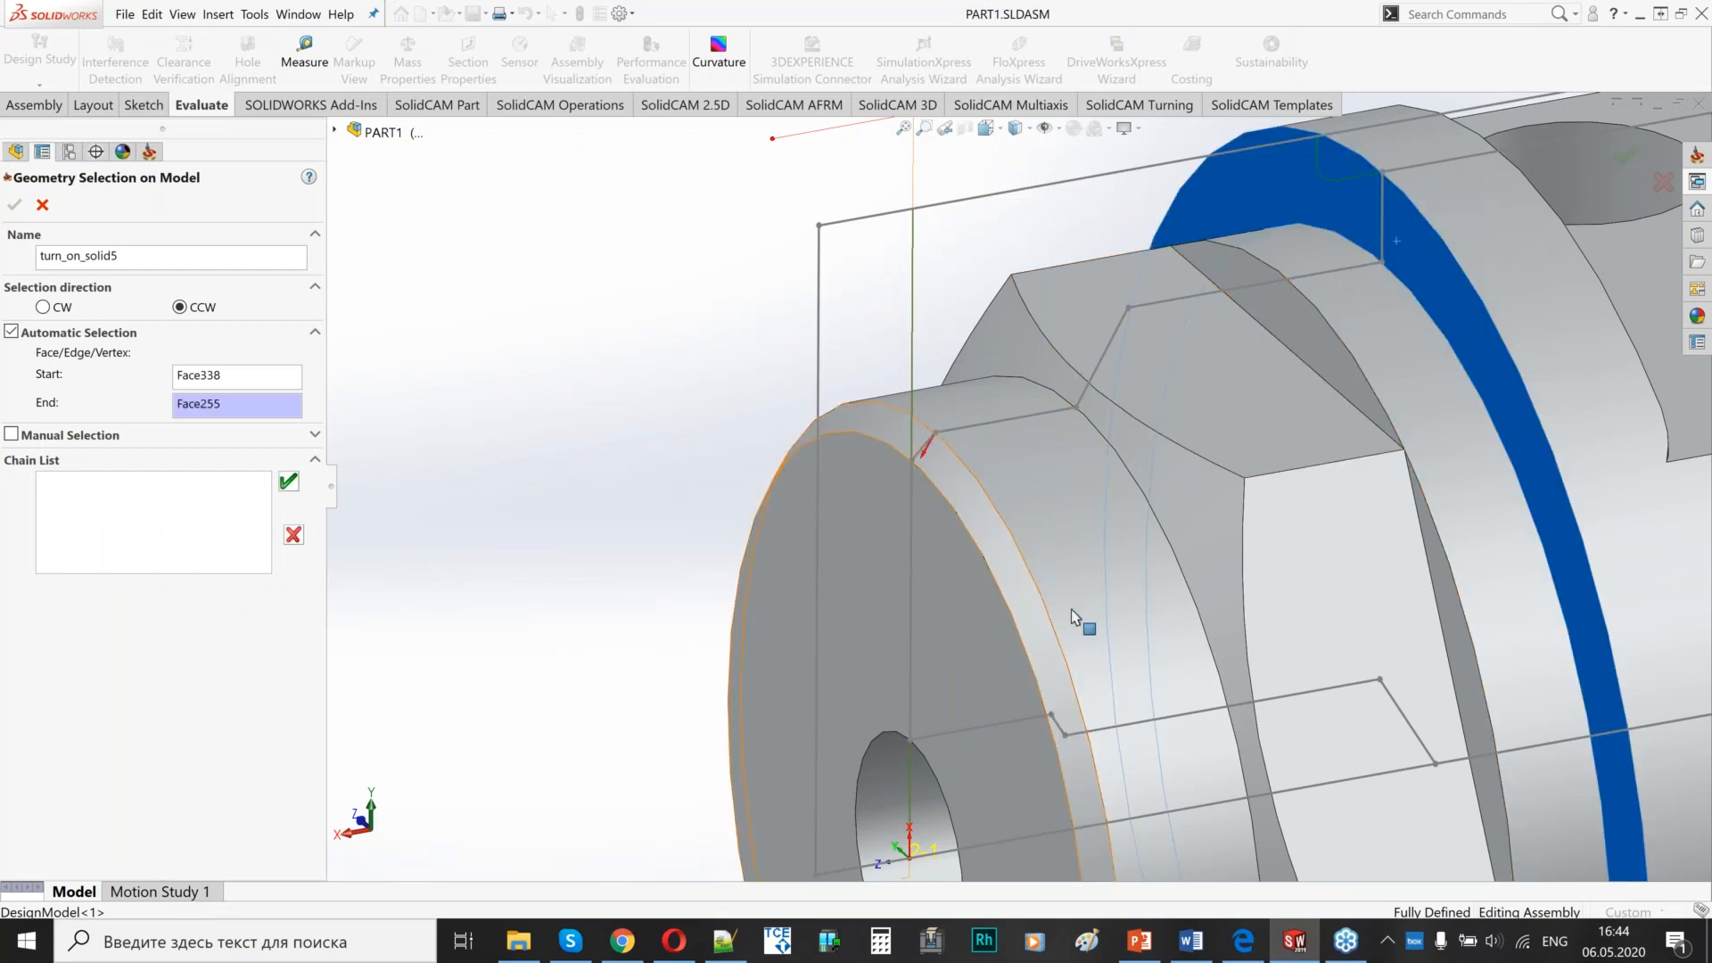
pyautogui.moveTo(1070, 603); pyautogui.dragTo(1081, 606, button='middle')
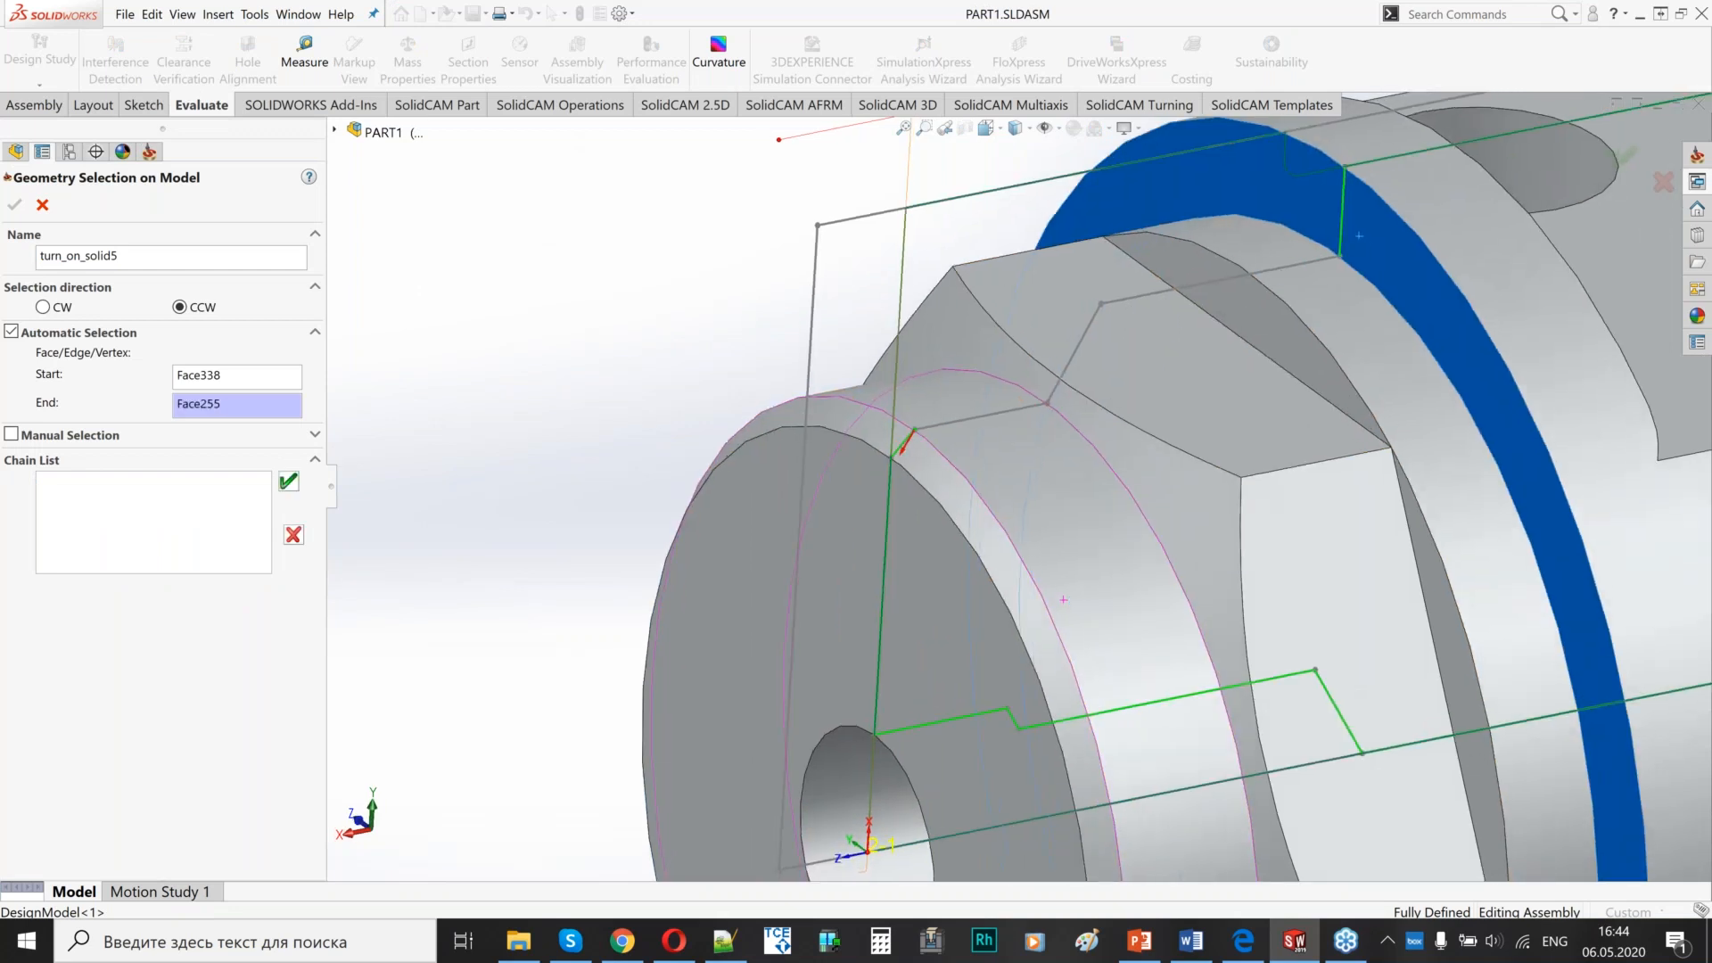
pyautogui.click(54, 308)
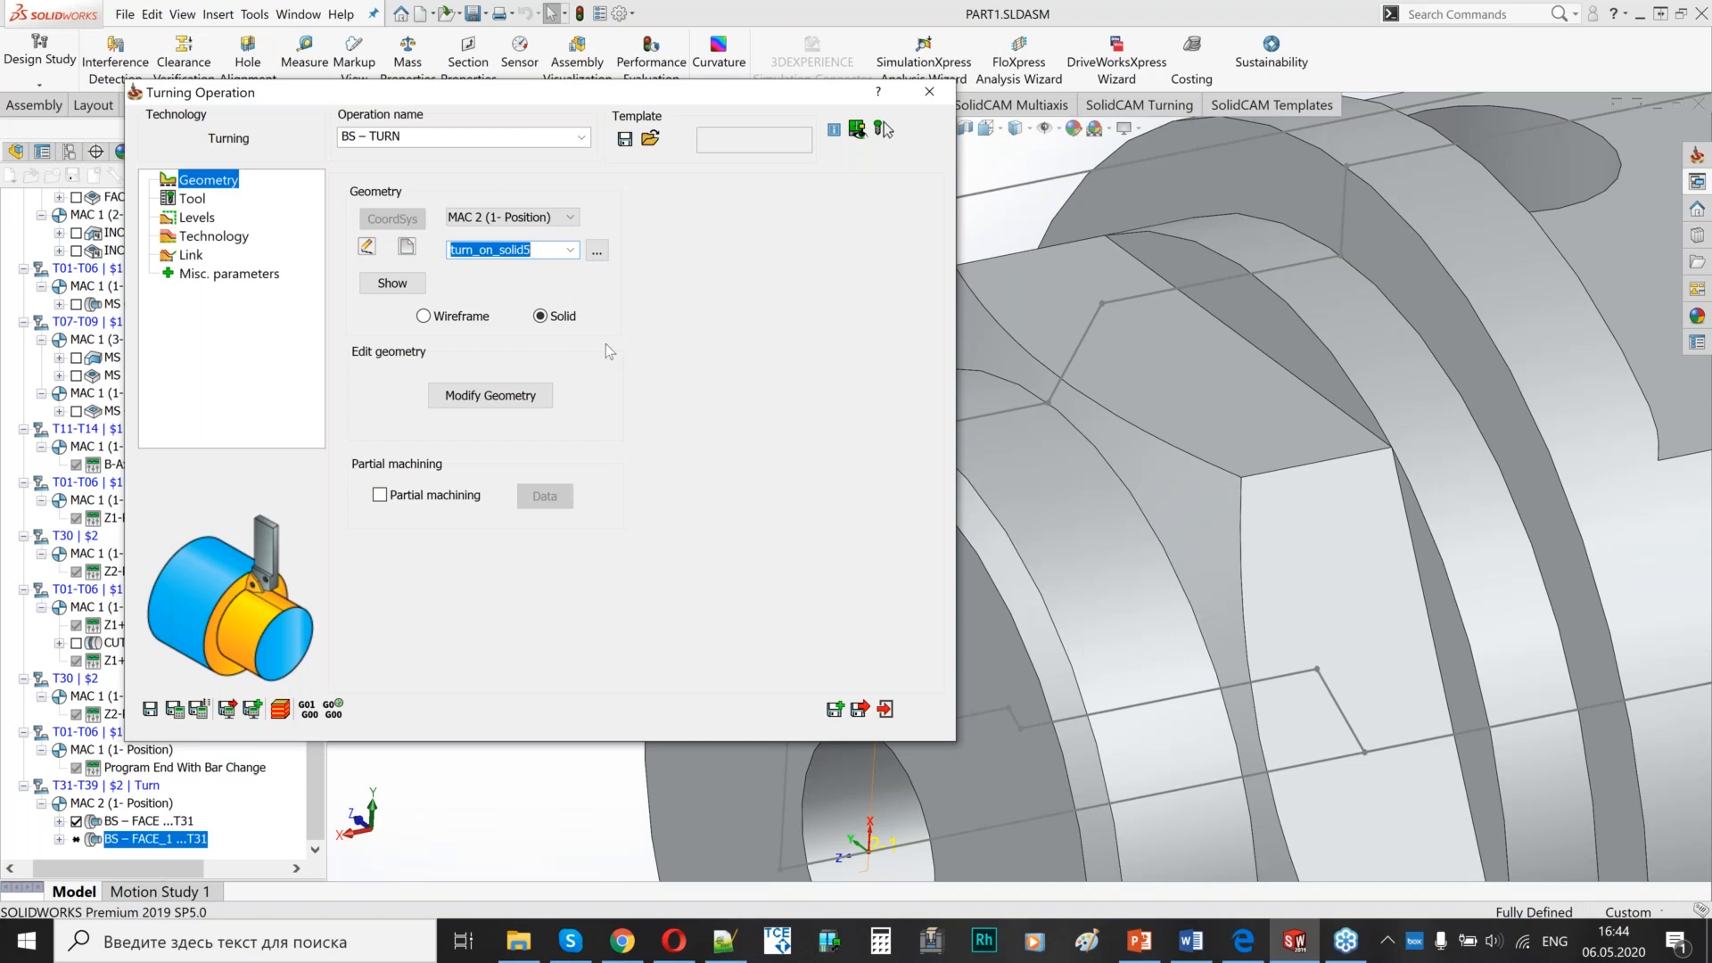
# - Review BS – TURN's tool and levels, and set its technology to Rough work type in Long external mode
pyautogui.click(185, 202)
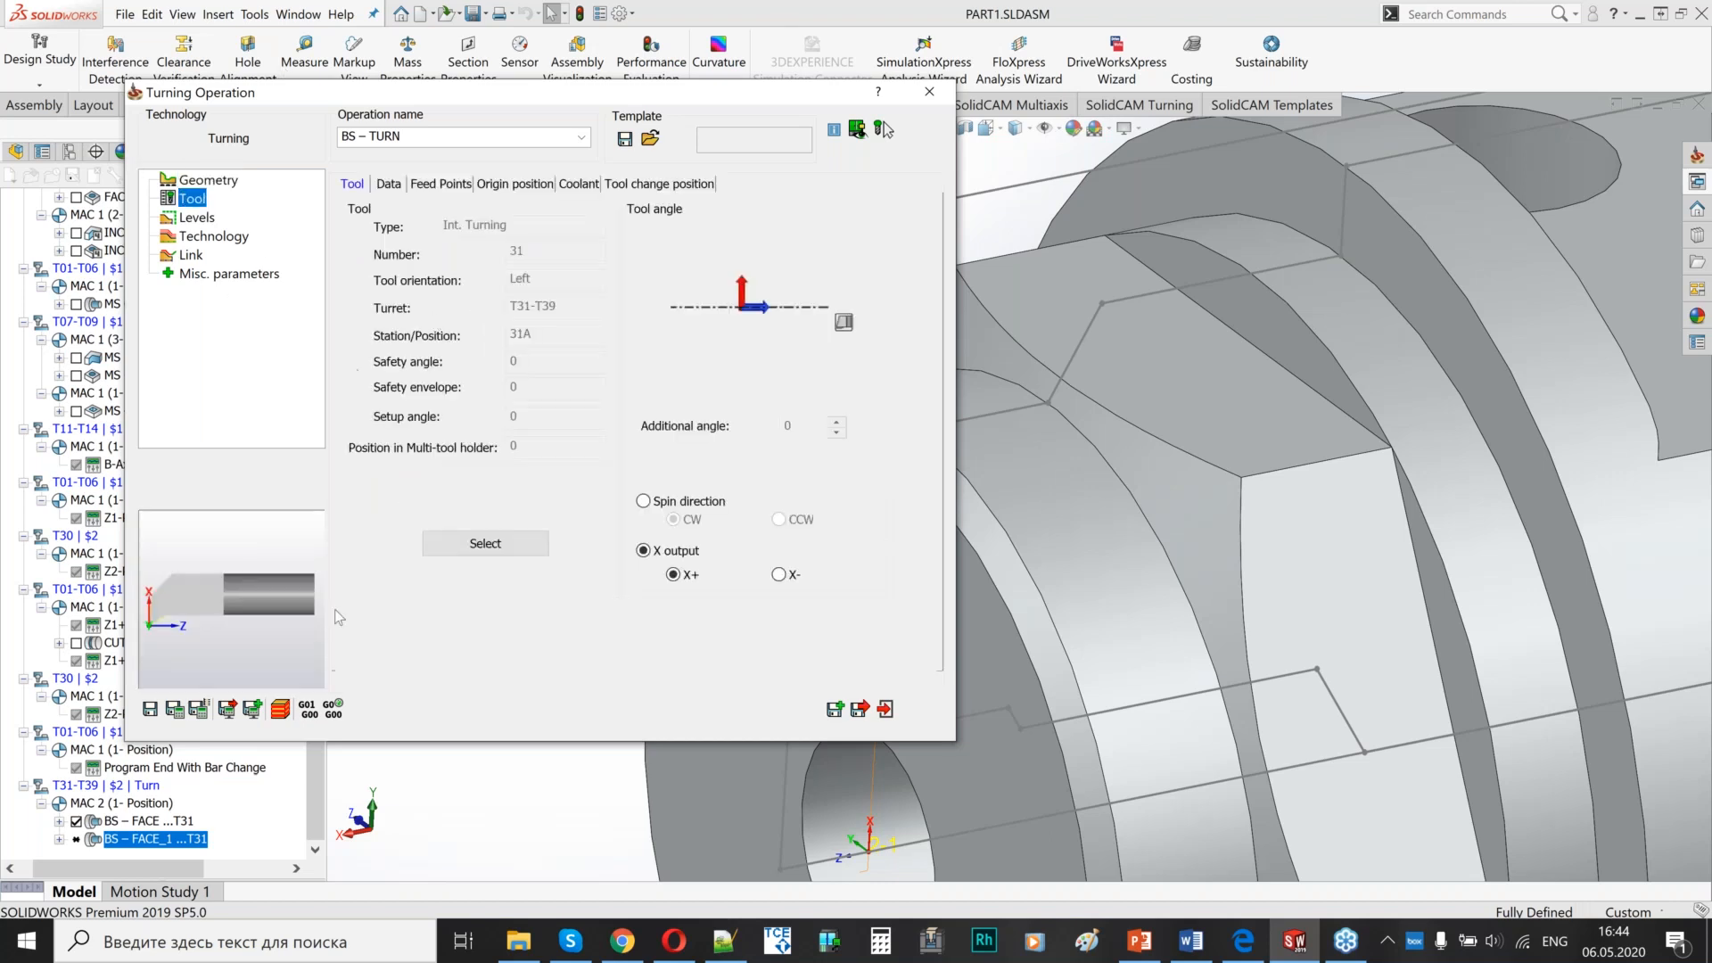
pyautogui.click(196, 220)
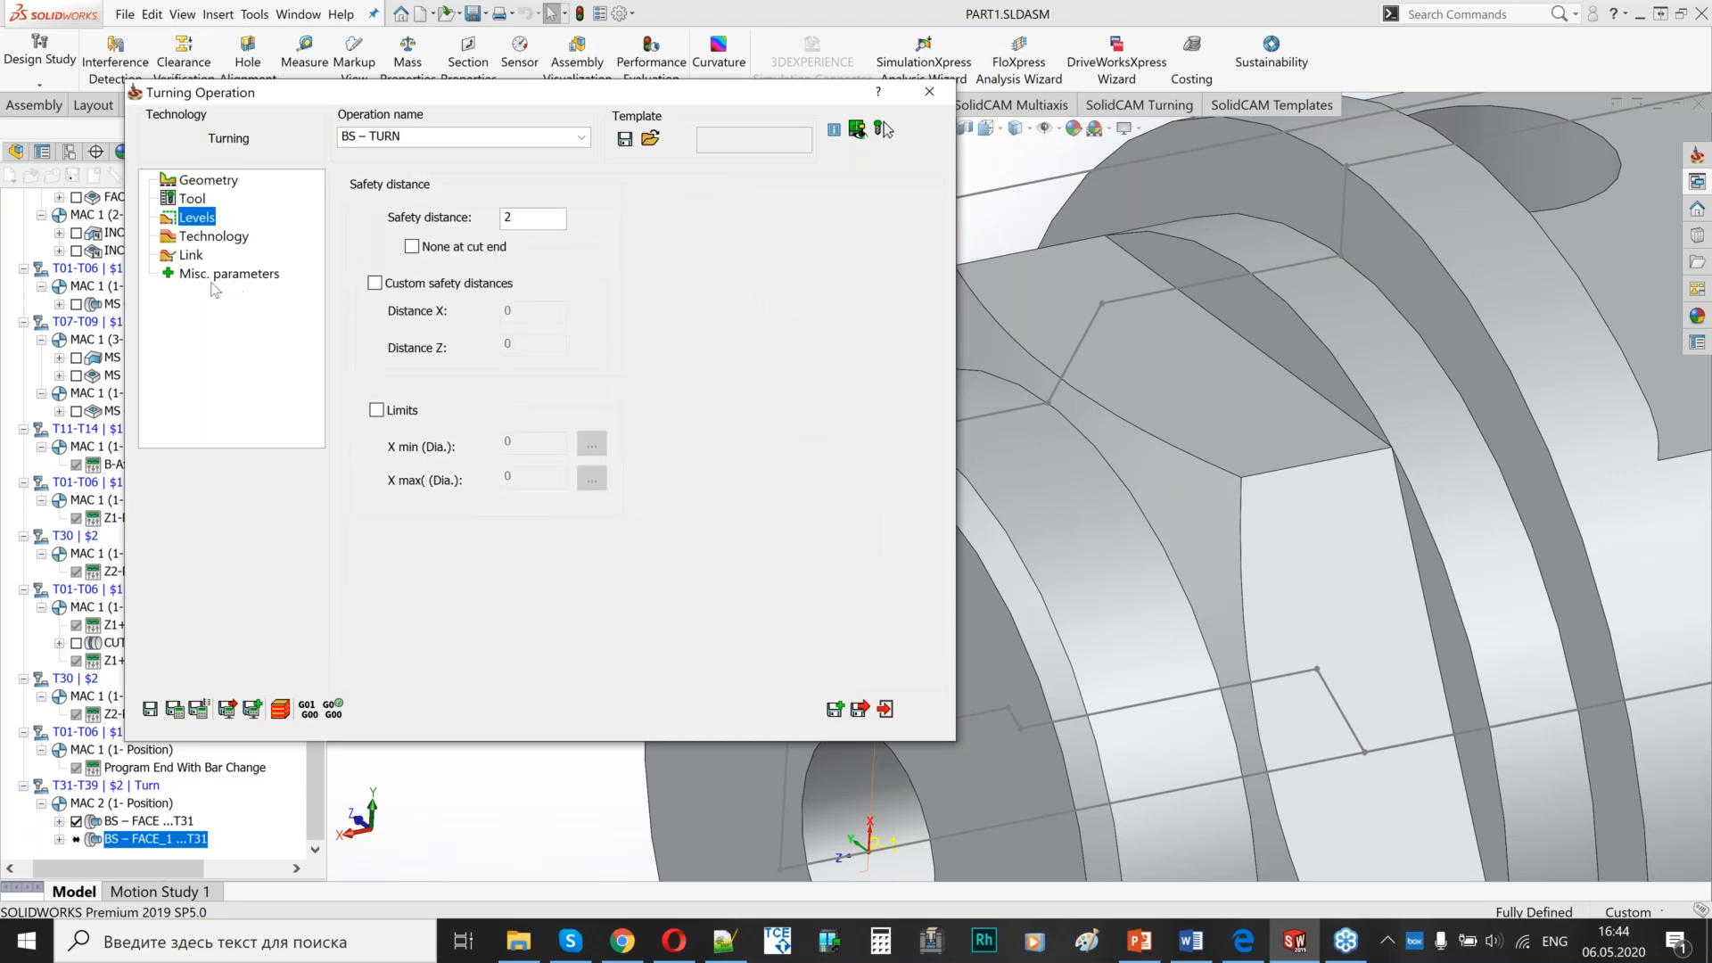
pyautogui.click(208, 237)
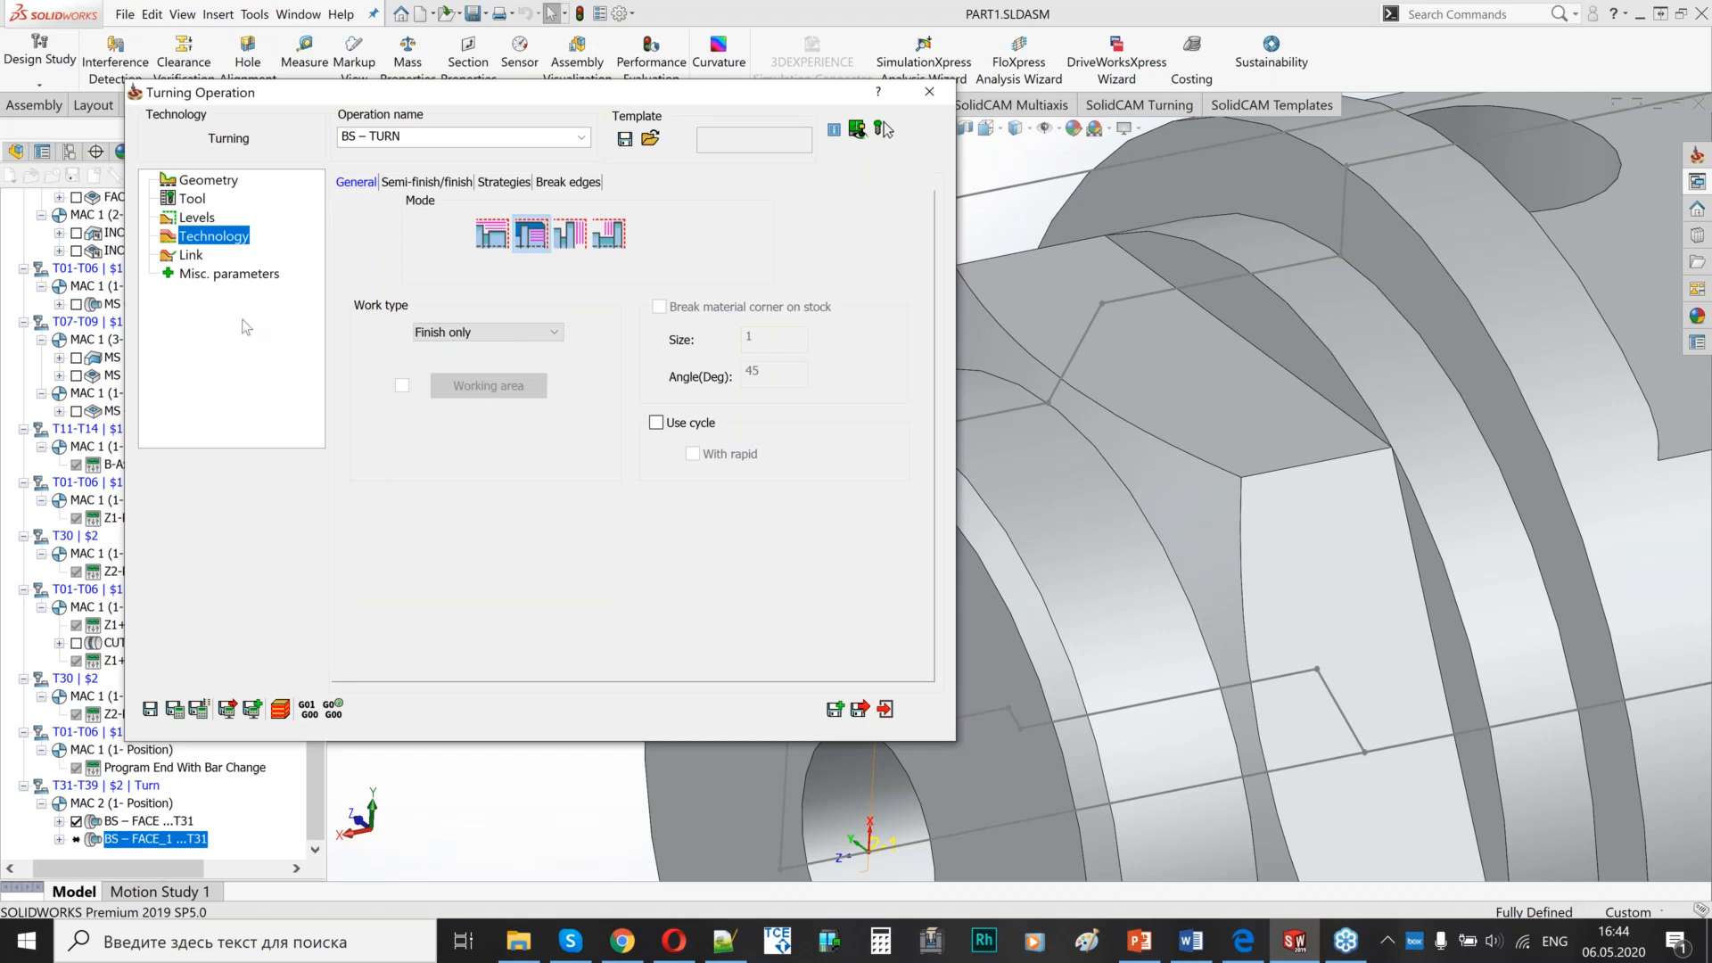
pyautogui.click(466, 336)
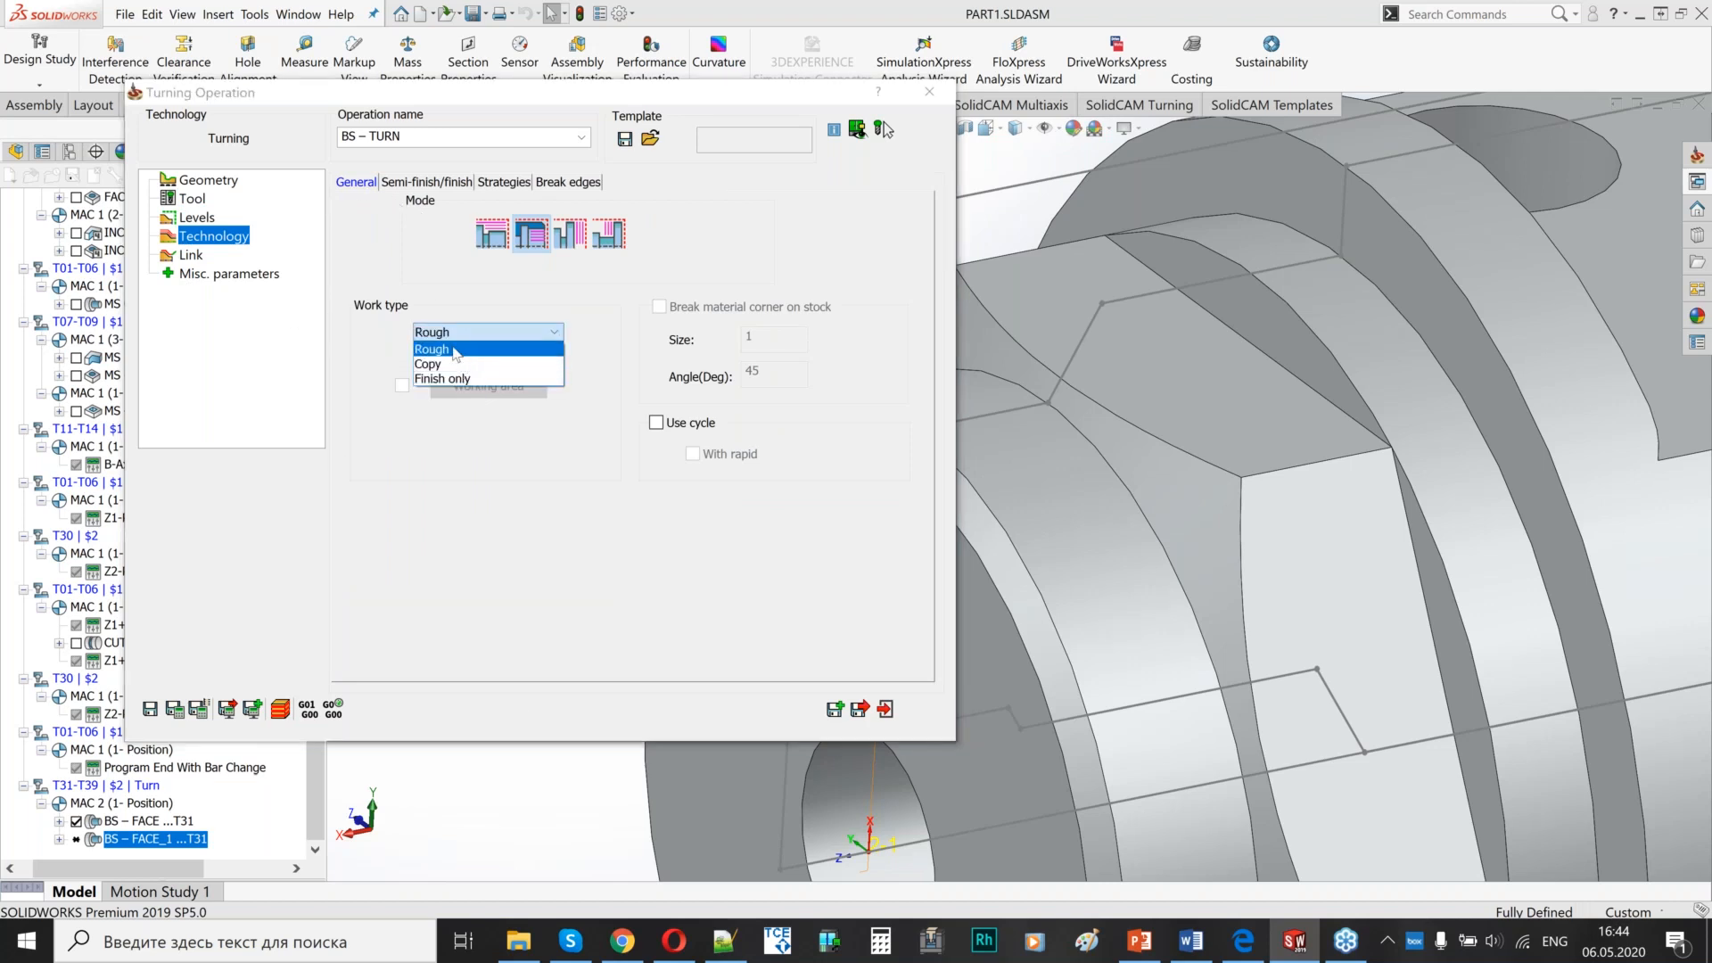
pyautogui.click(460, 356)
pyautogui.click(493, 234)
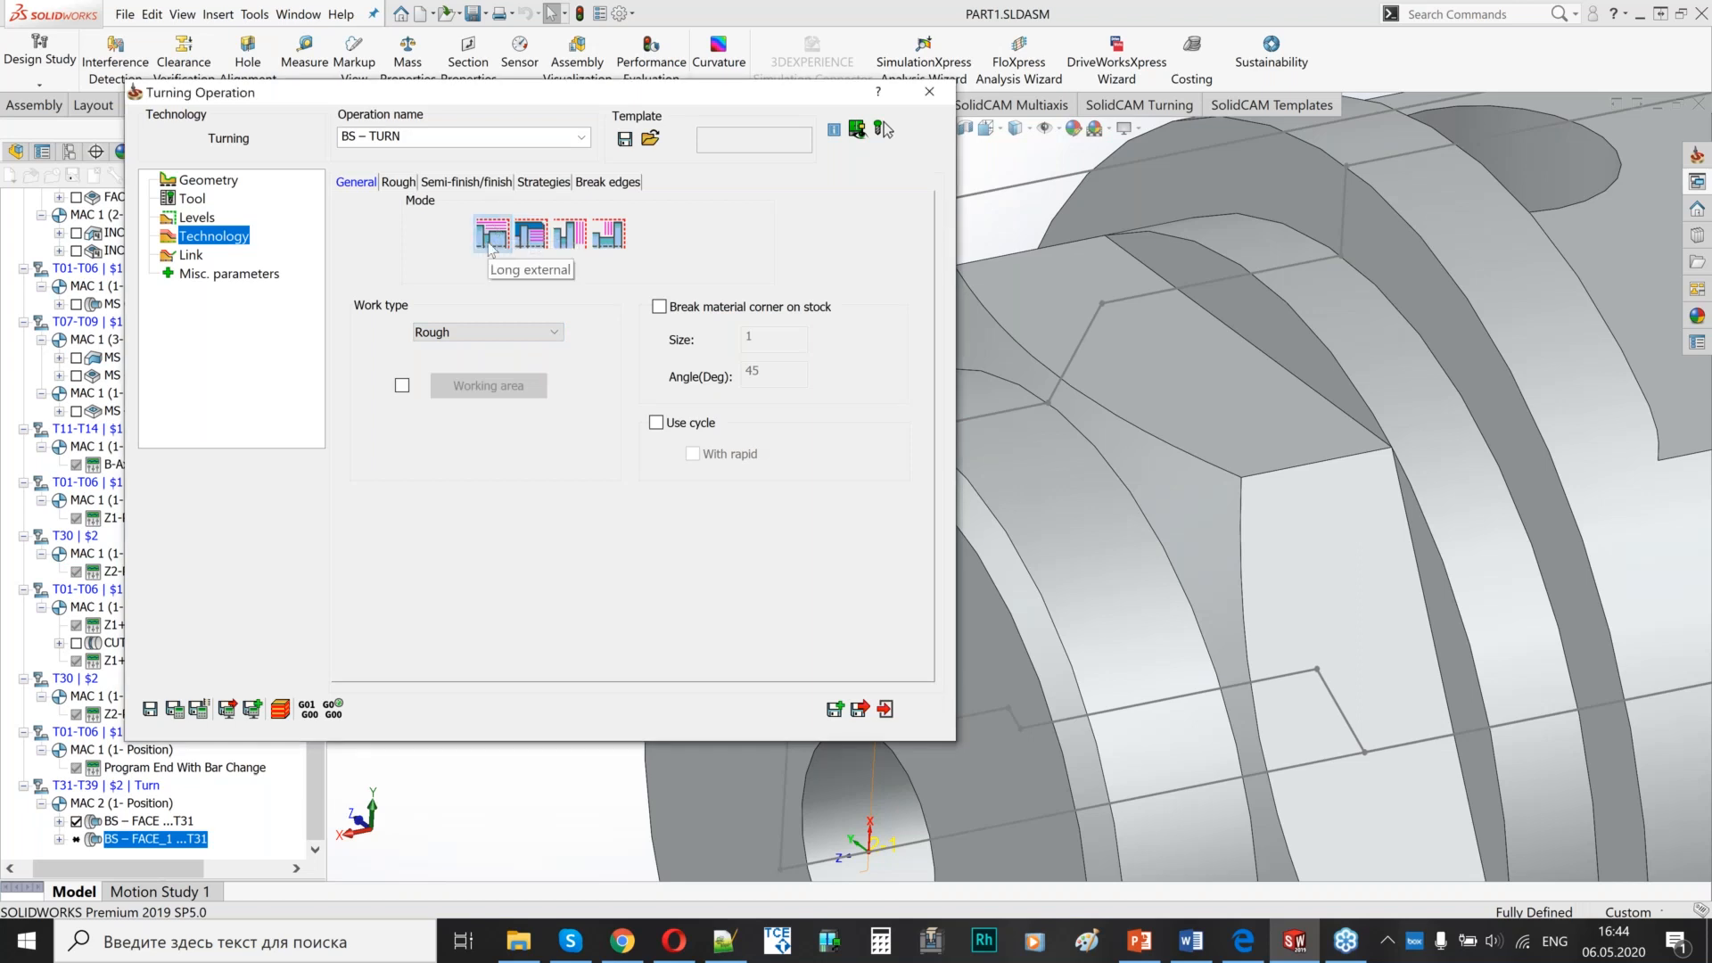
# - Set the rough offset to 0.5 in X and 0.2 in Z, and check the finish settings
pyautogui.click(394, 178)
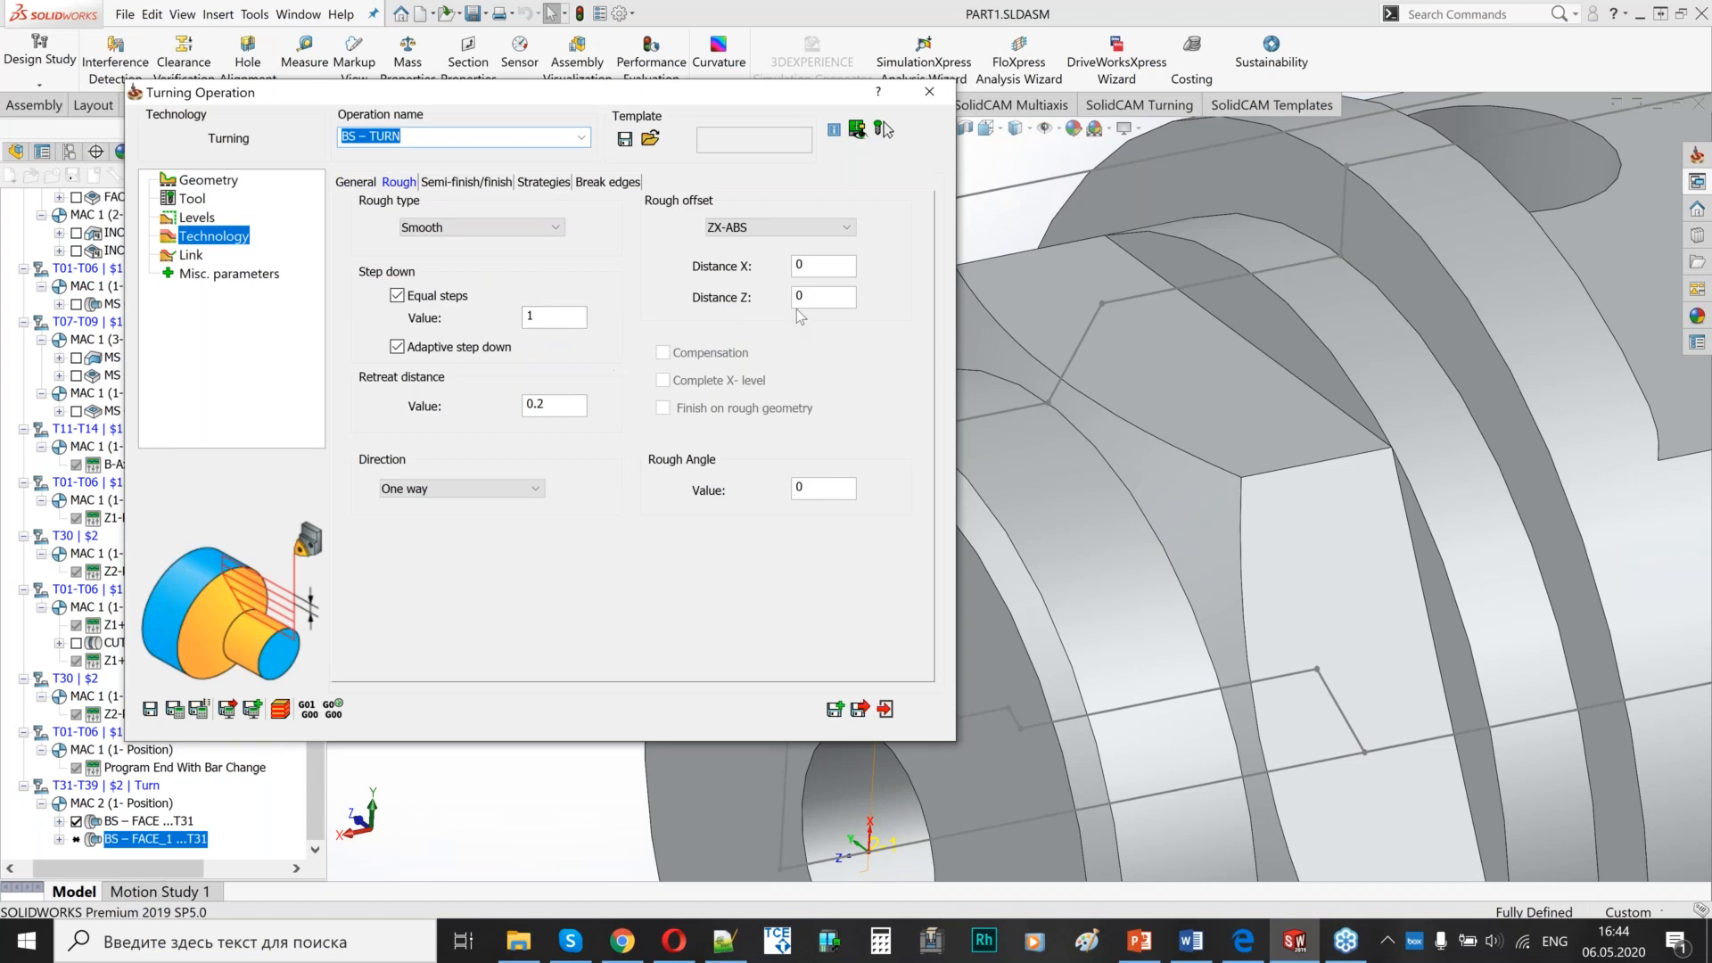
pyautogui.click(800, 265)
pyautogui.write('.5')
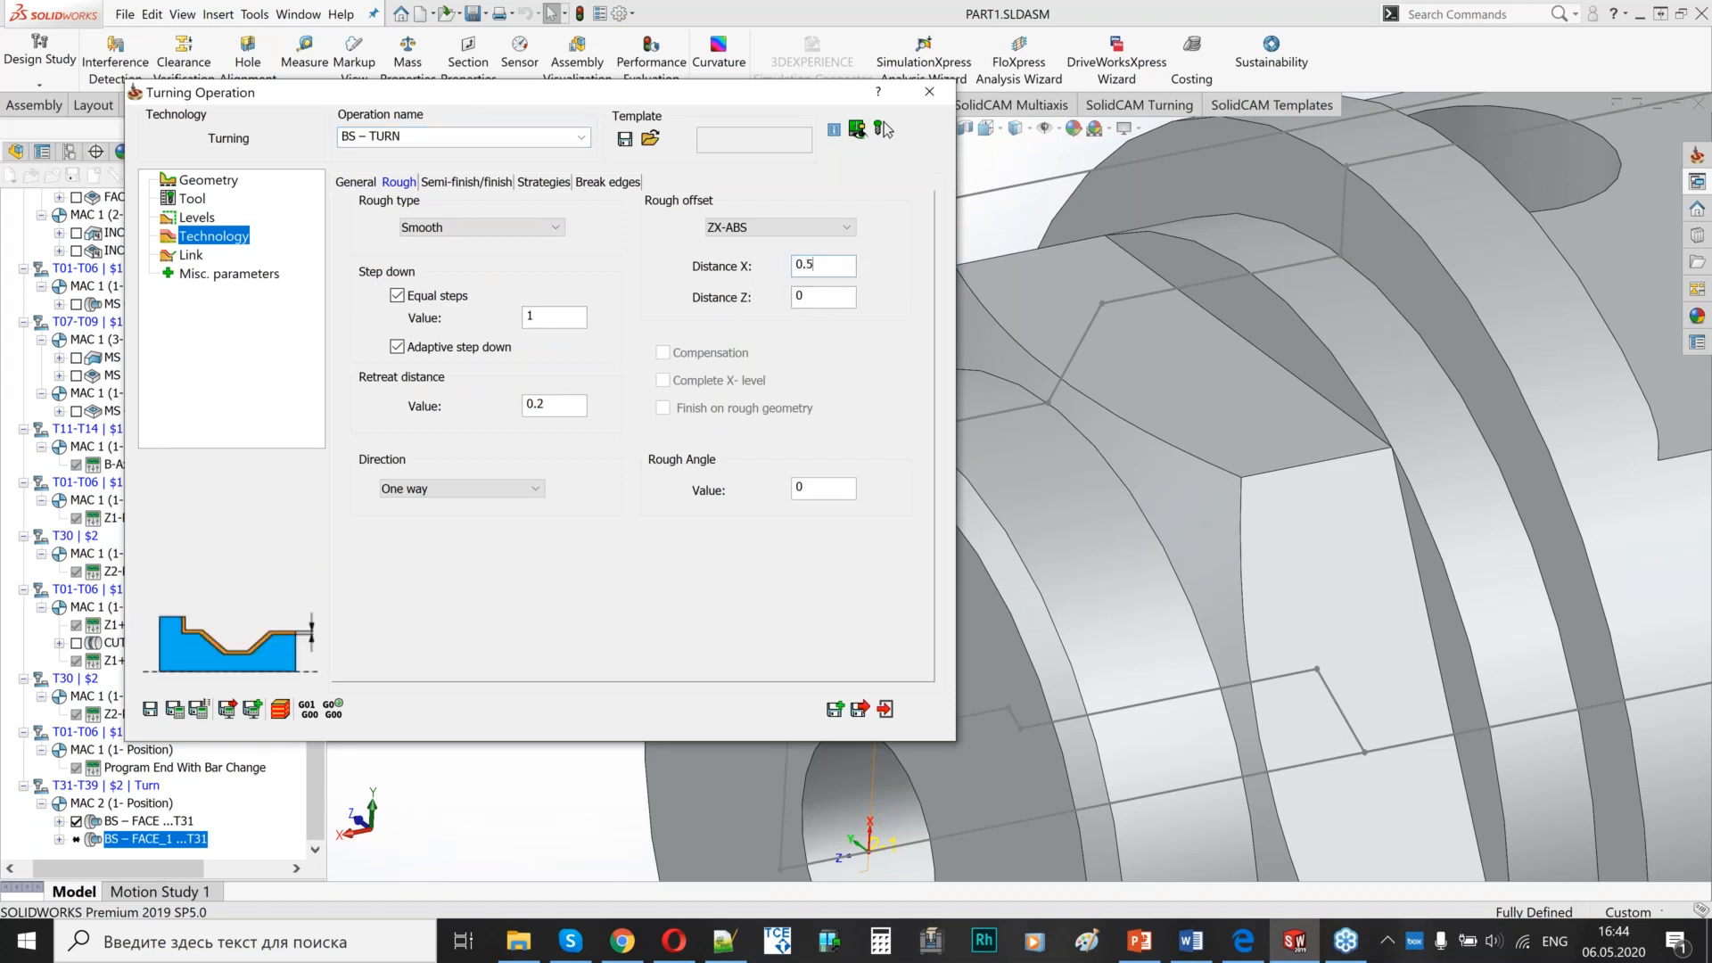
pyautogui.click(794, 300)
pyautogui.write('.2')
pyautogui.click(467, 183)
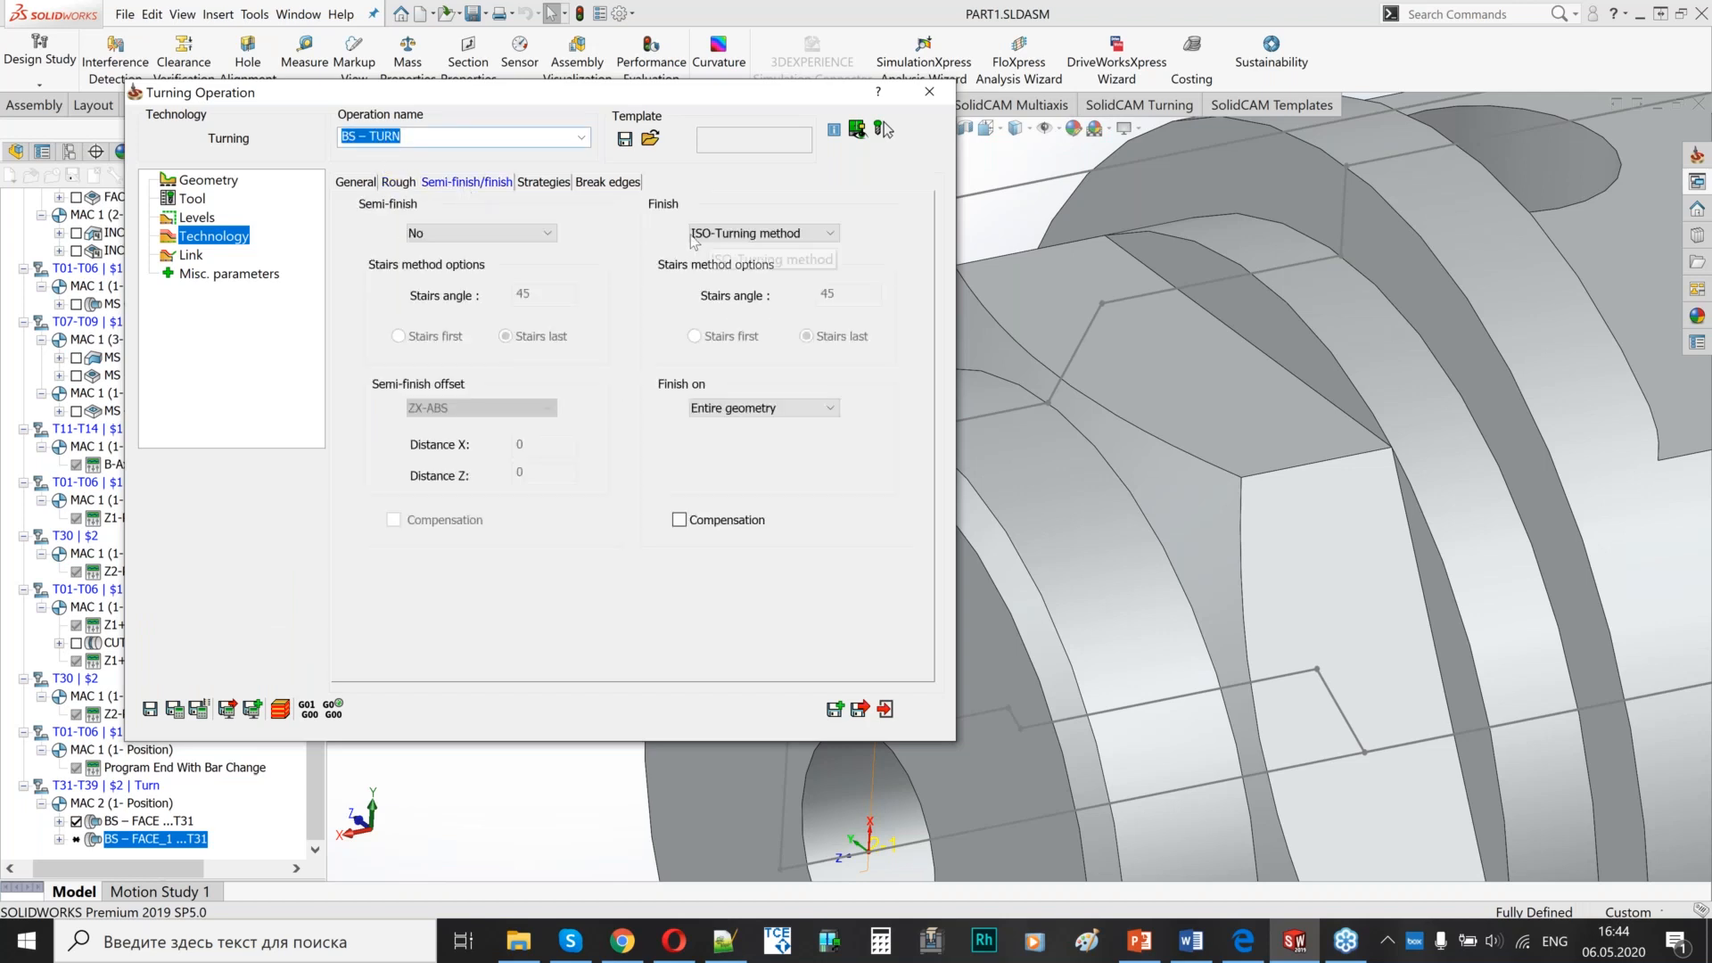
# - Link BS – TURN with an Optimal from previous approach and an Only Z retract at Z 50, and save and calculate it
pyautogui.click(190, 256)
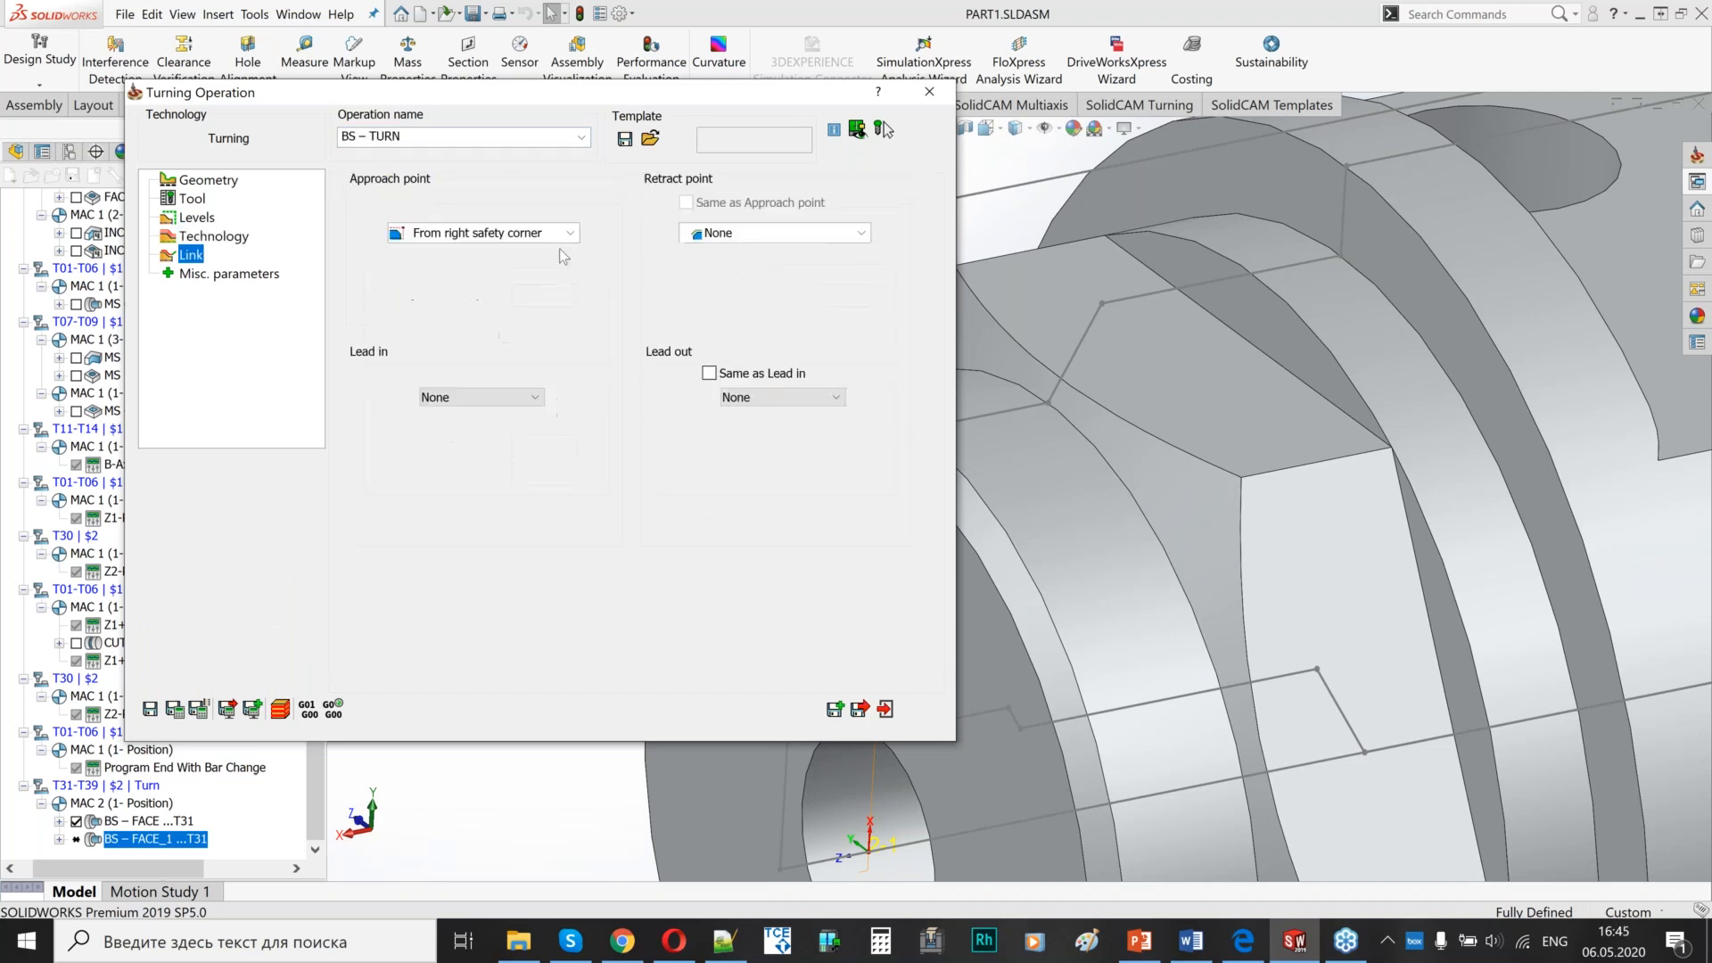
pyautogui.click(468, 233)
pyautogui.click(471, 428)
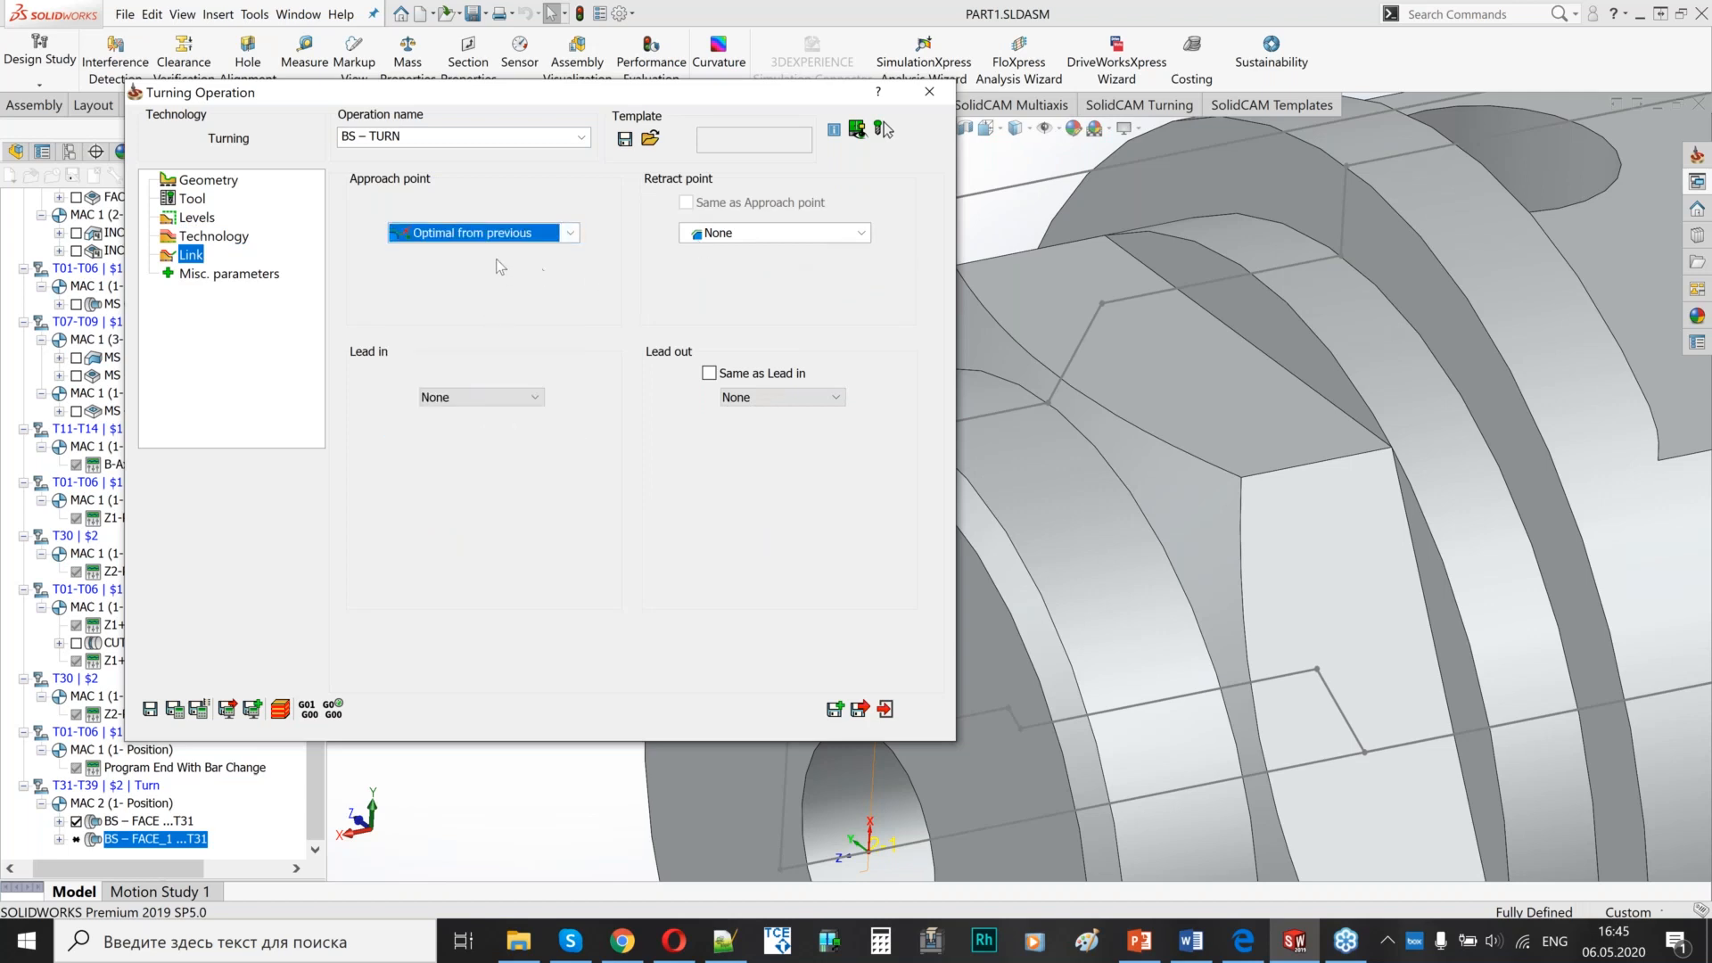
pyautogui.click(718, 234)
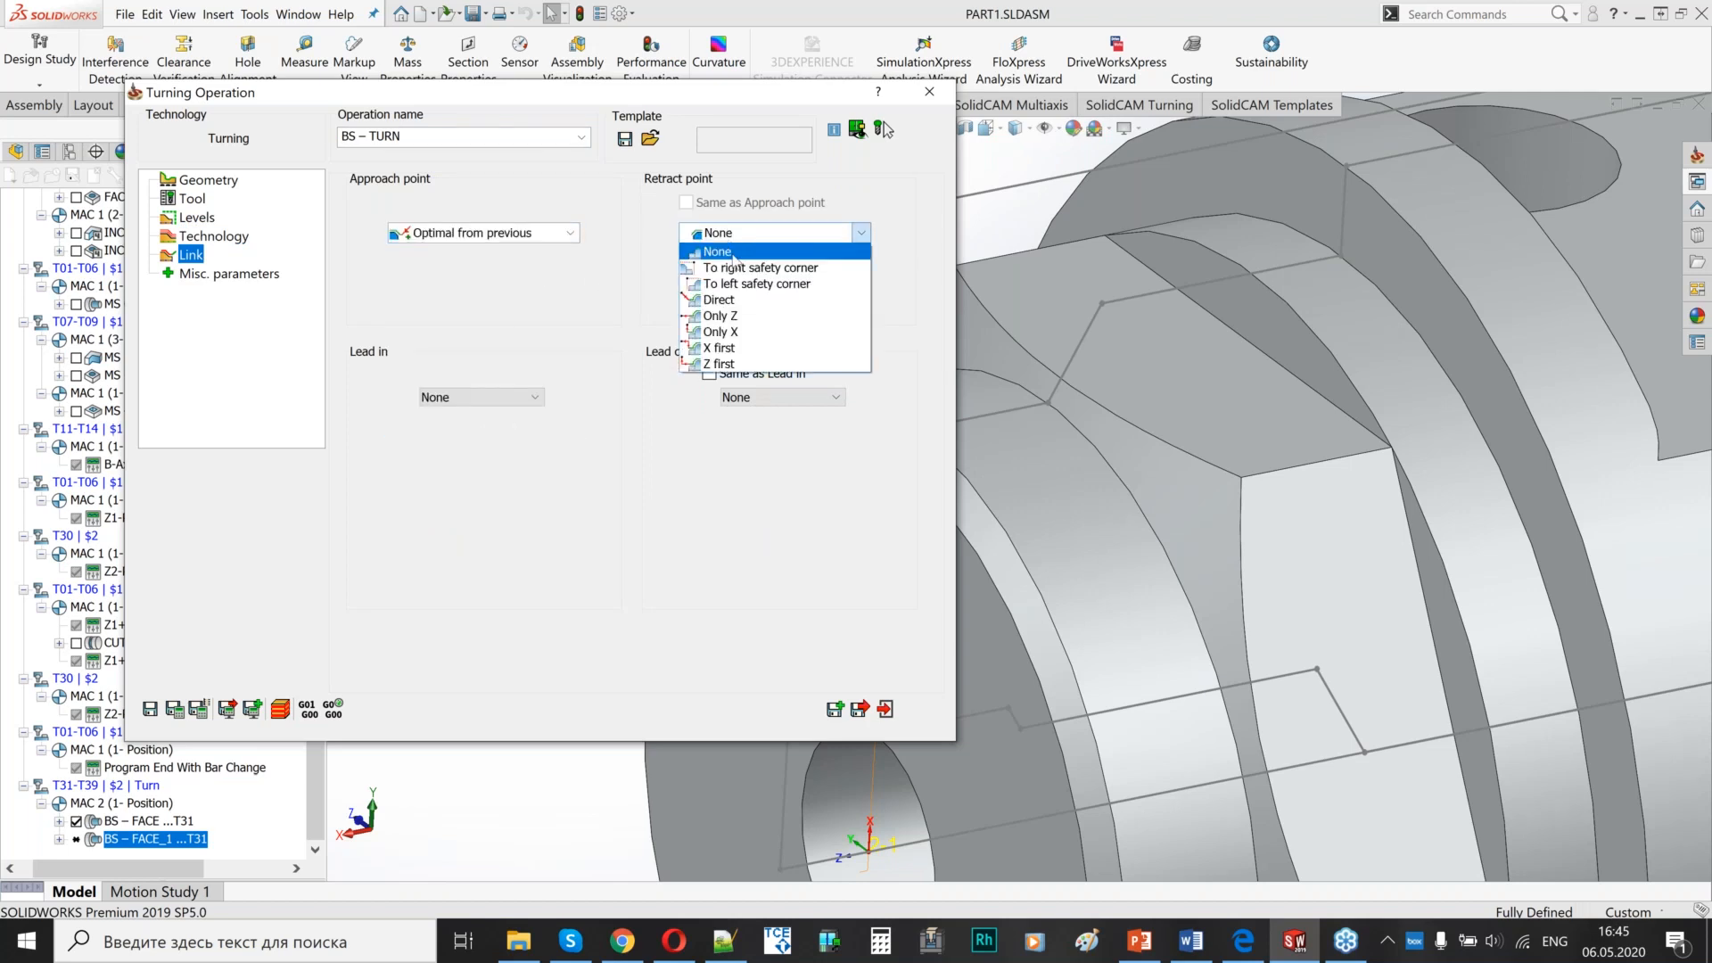
pyautogui.click(711, 318)
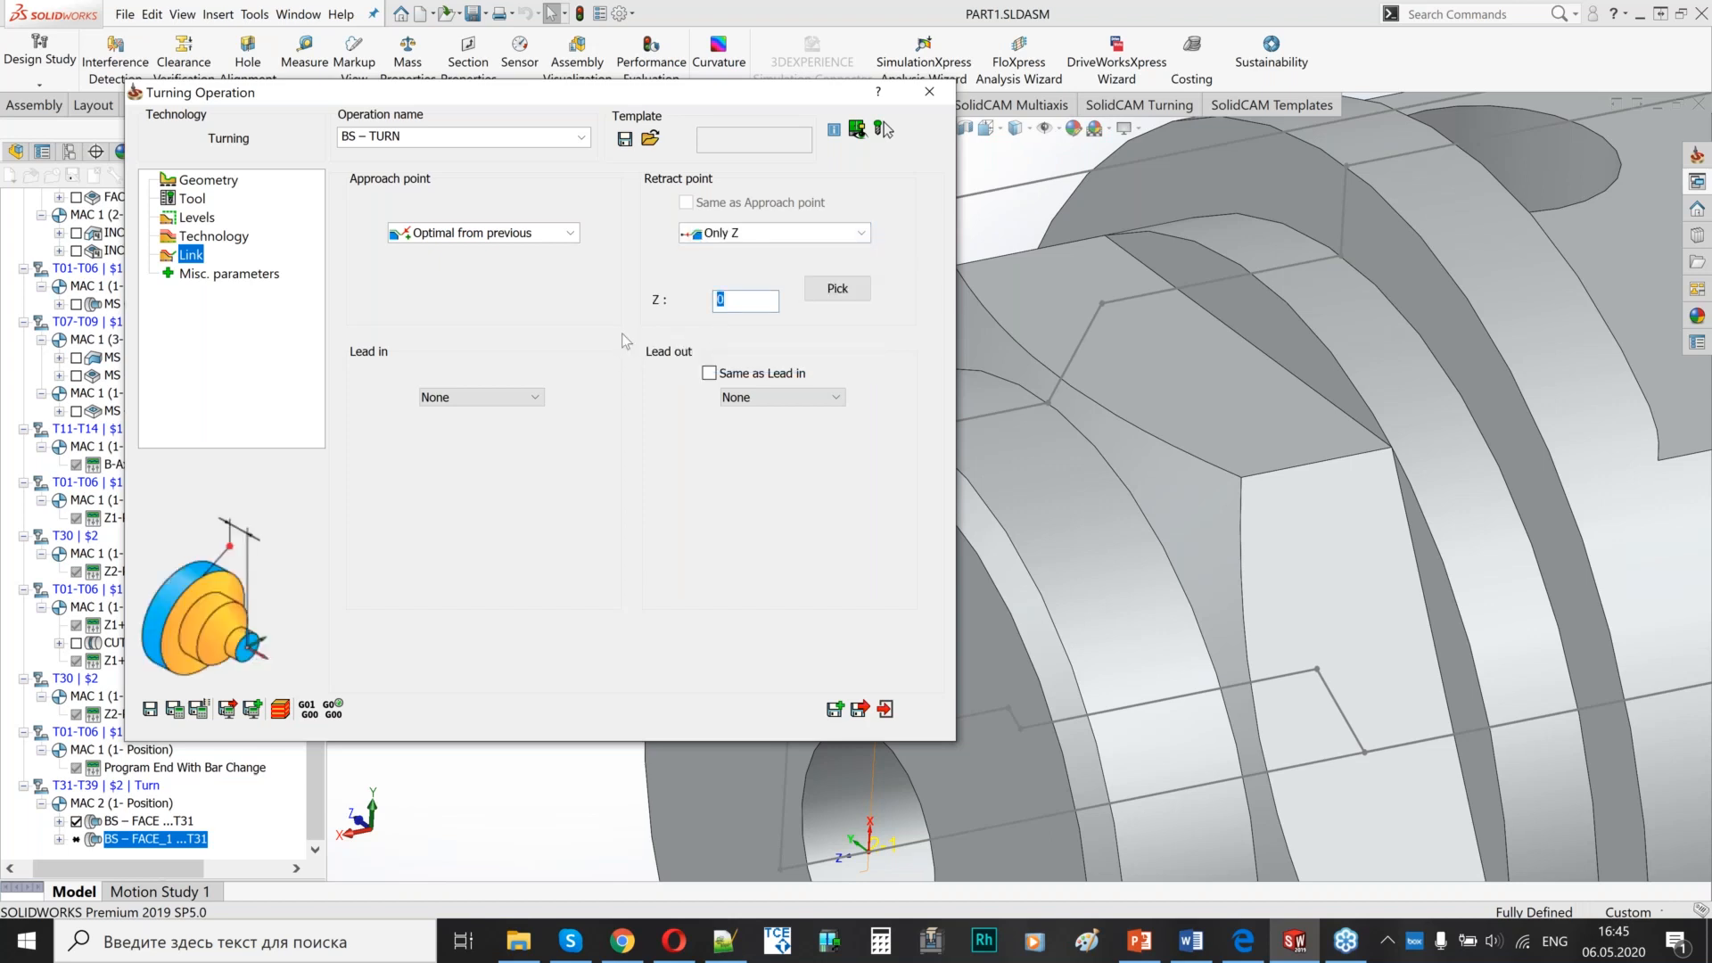
pyautogui.write('50')
pyautogui.click(175, 709)
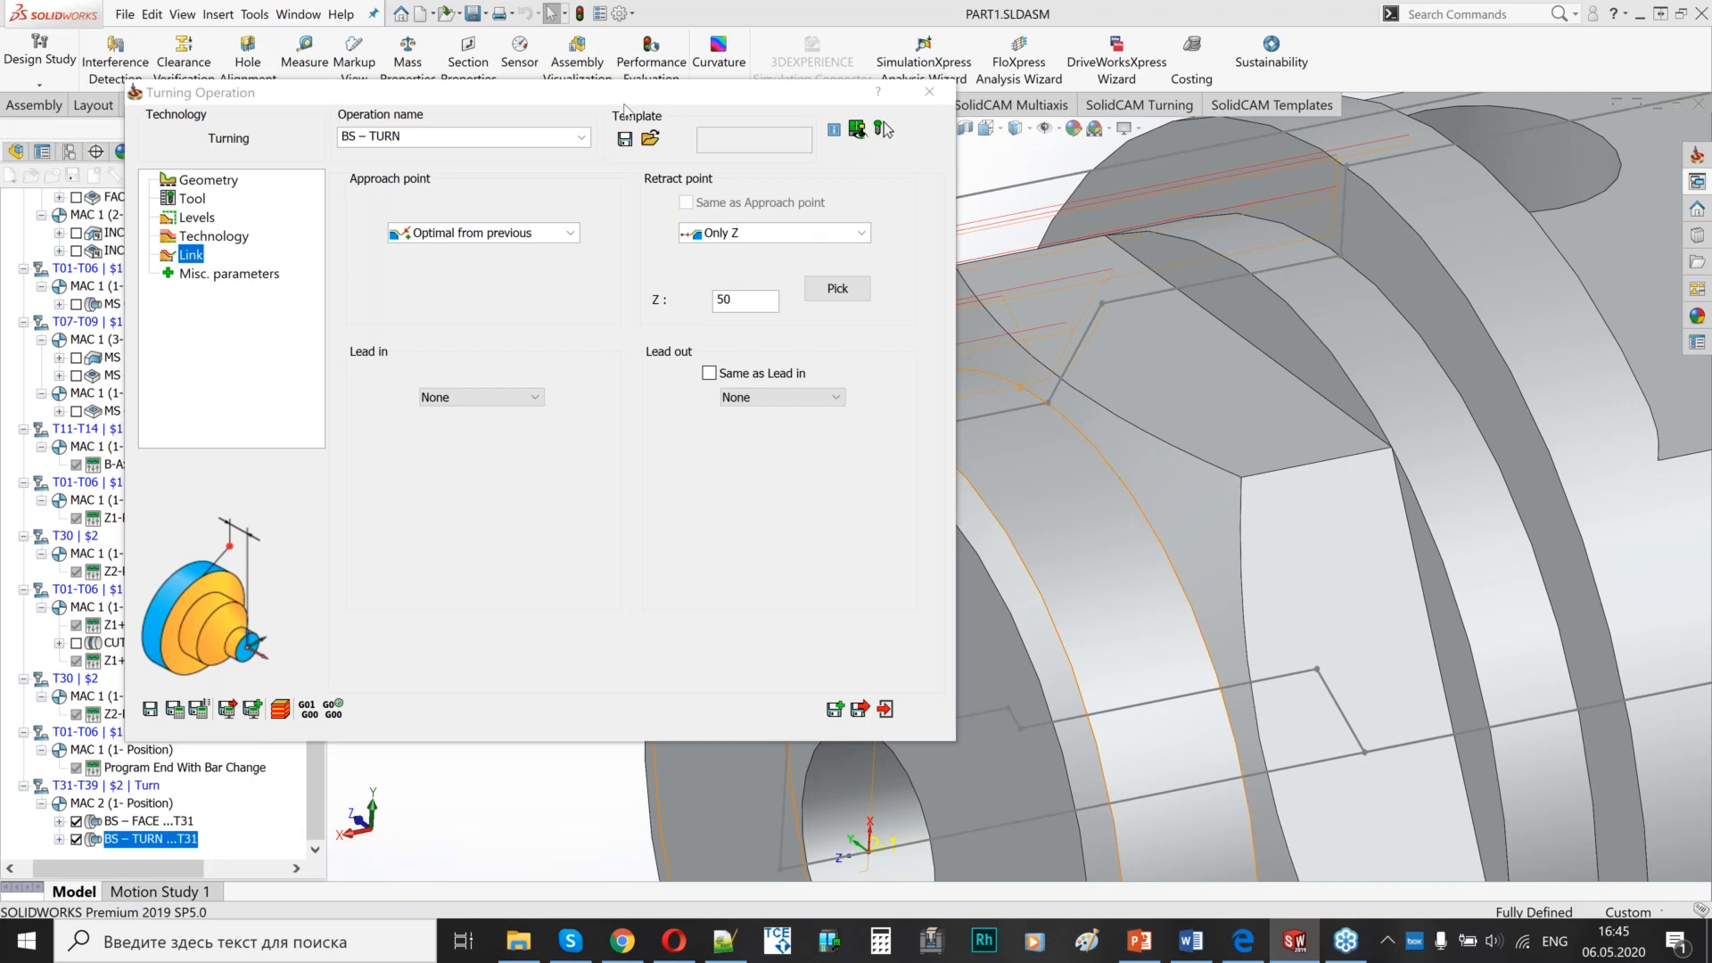
# - Run the Host CAD simulation of BS – TURN in a side view of the part, and close the operation
pyautogui.moveTo(624, 100); pyautogui.dragTo(435, 146)
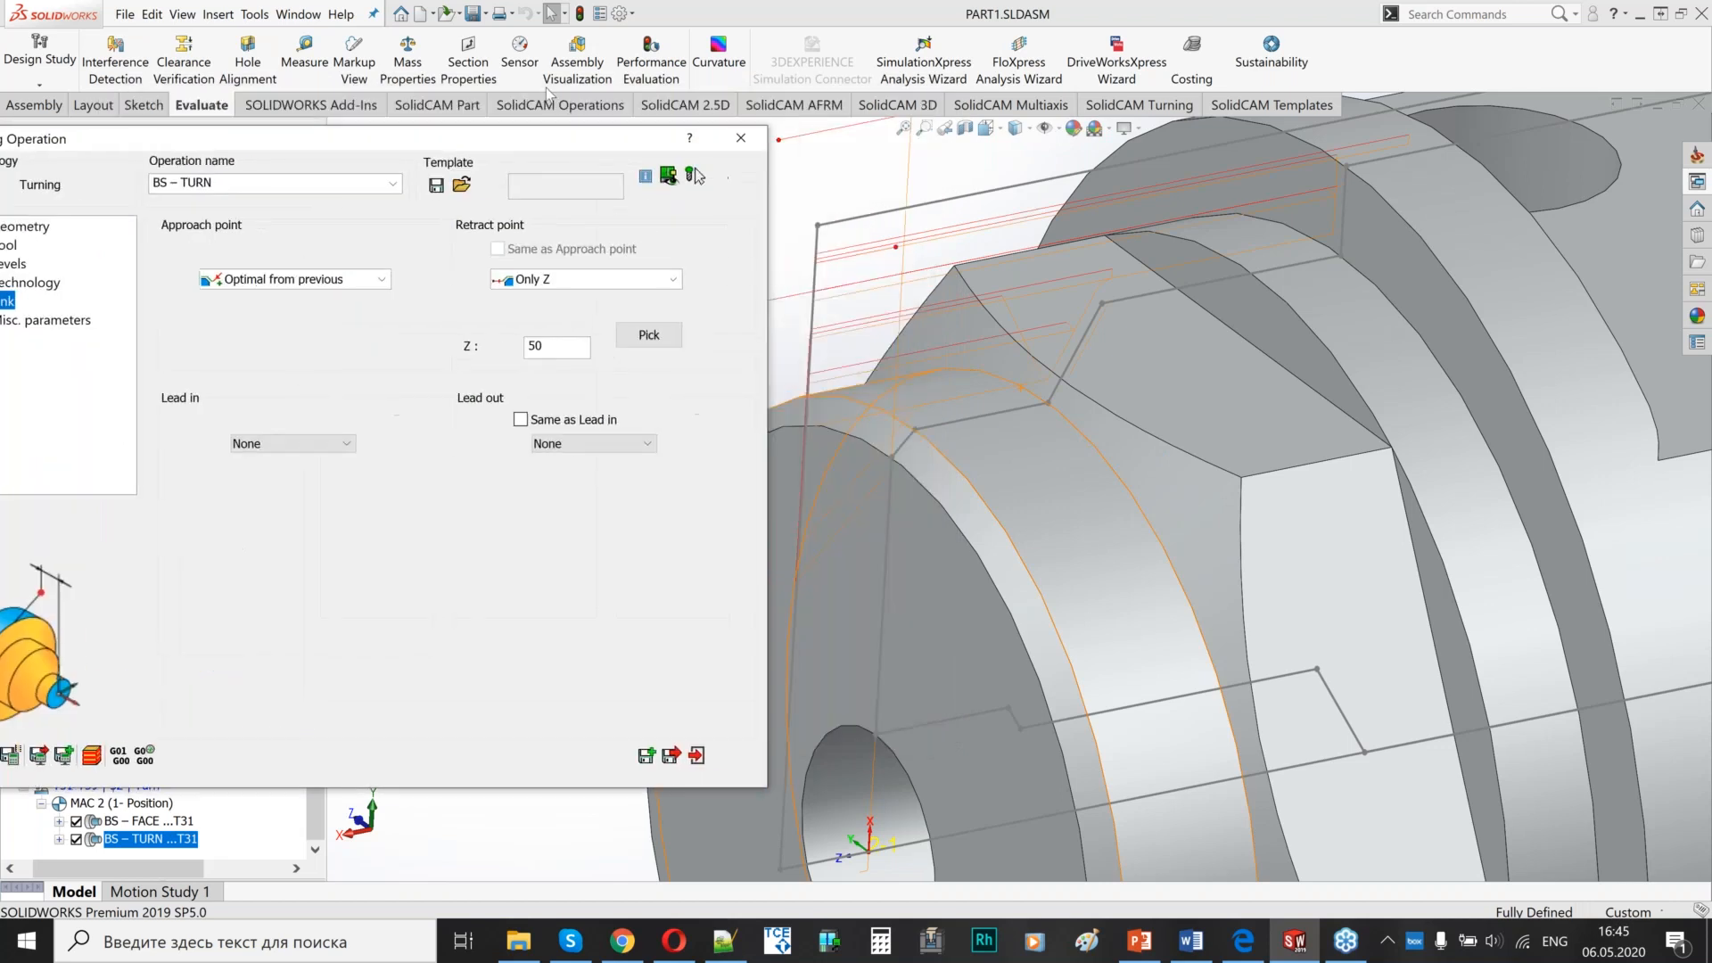
pyautogui.click(1088, 106)
pyautogui.click(267, 80)
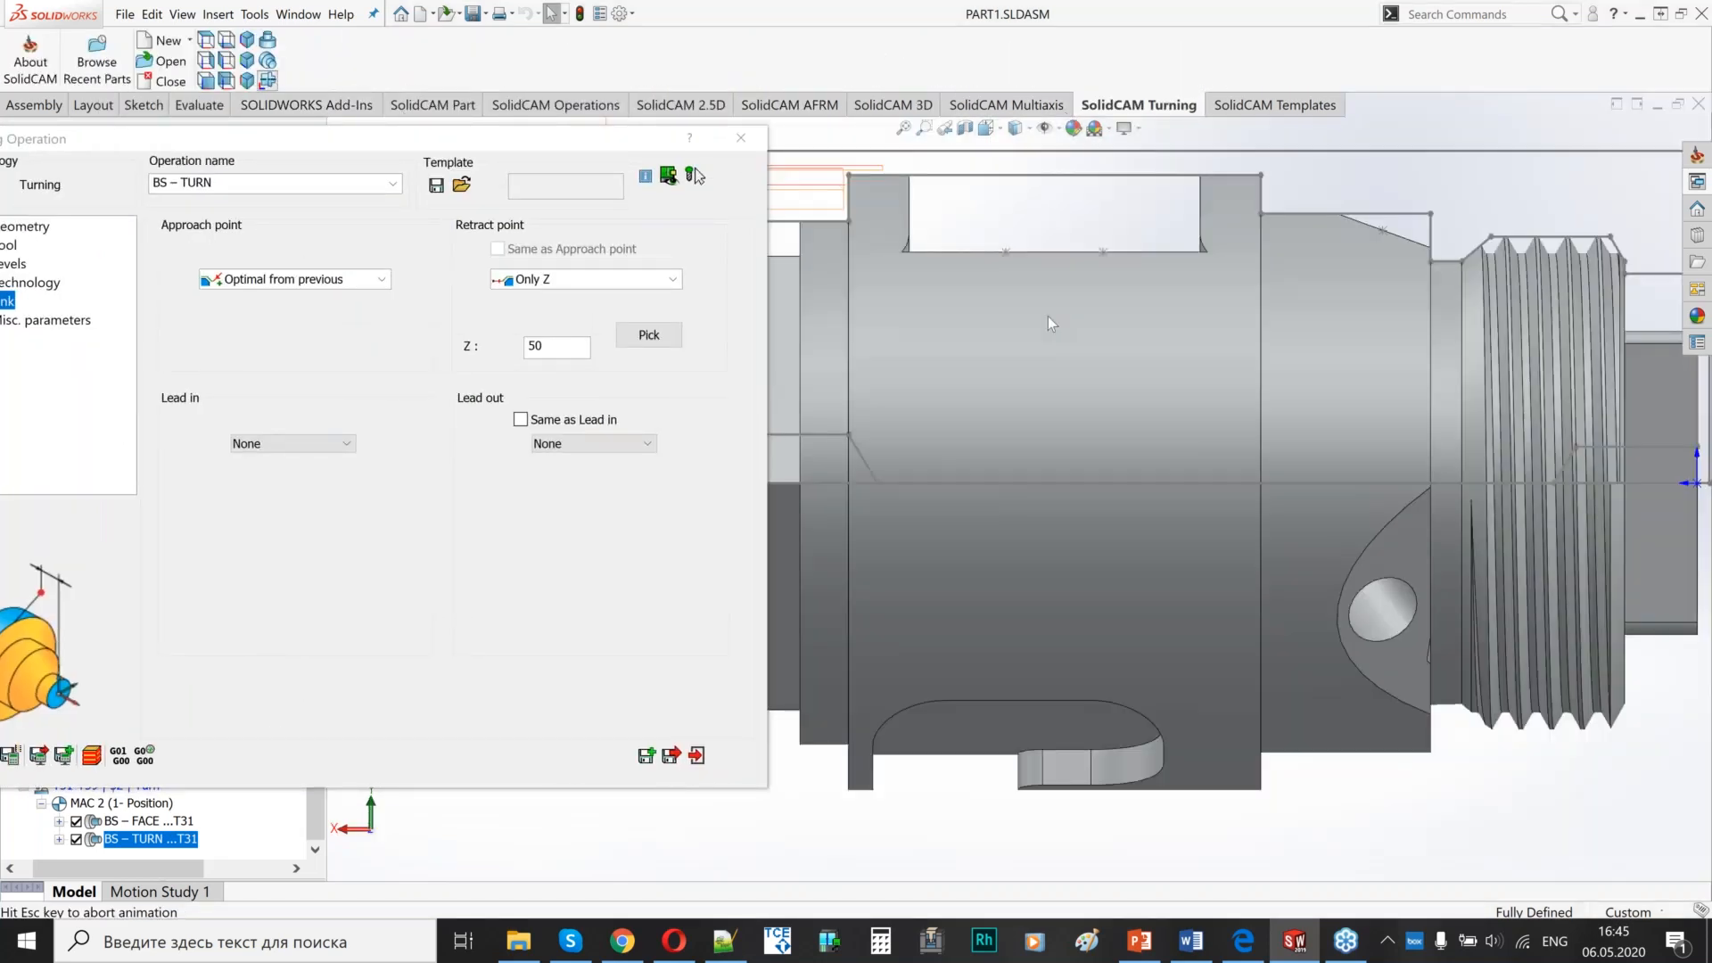
pyautogui.keyDown('ctrl'); pyautogui.moveTo(987, 467); pyautogui.dragTo(1367, 508, button='middle'); pyautogui.keyUp('ctrl')
pyautogui.scroll(-4, 1133, 365)
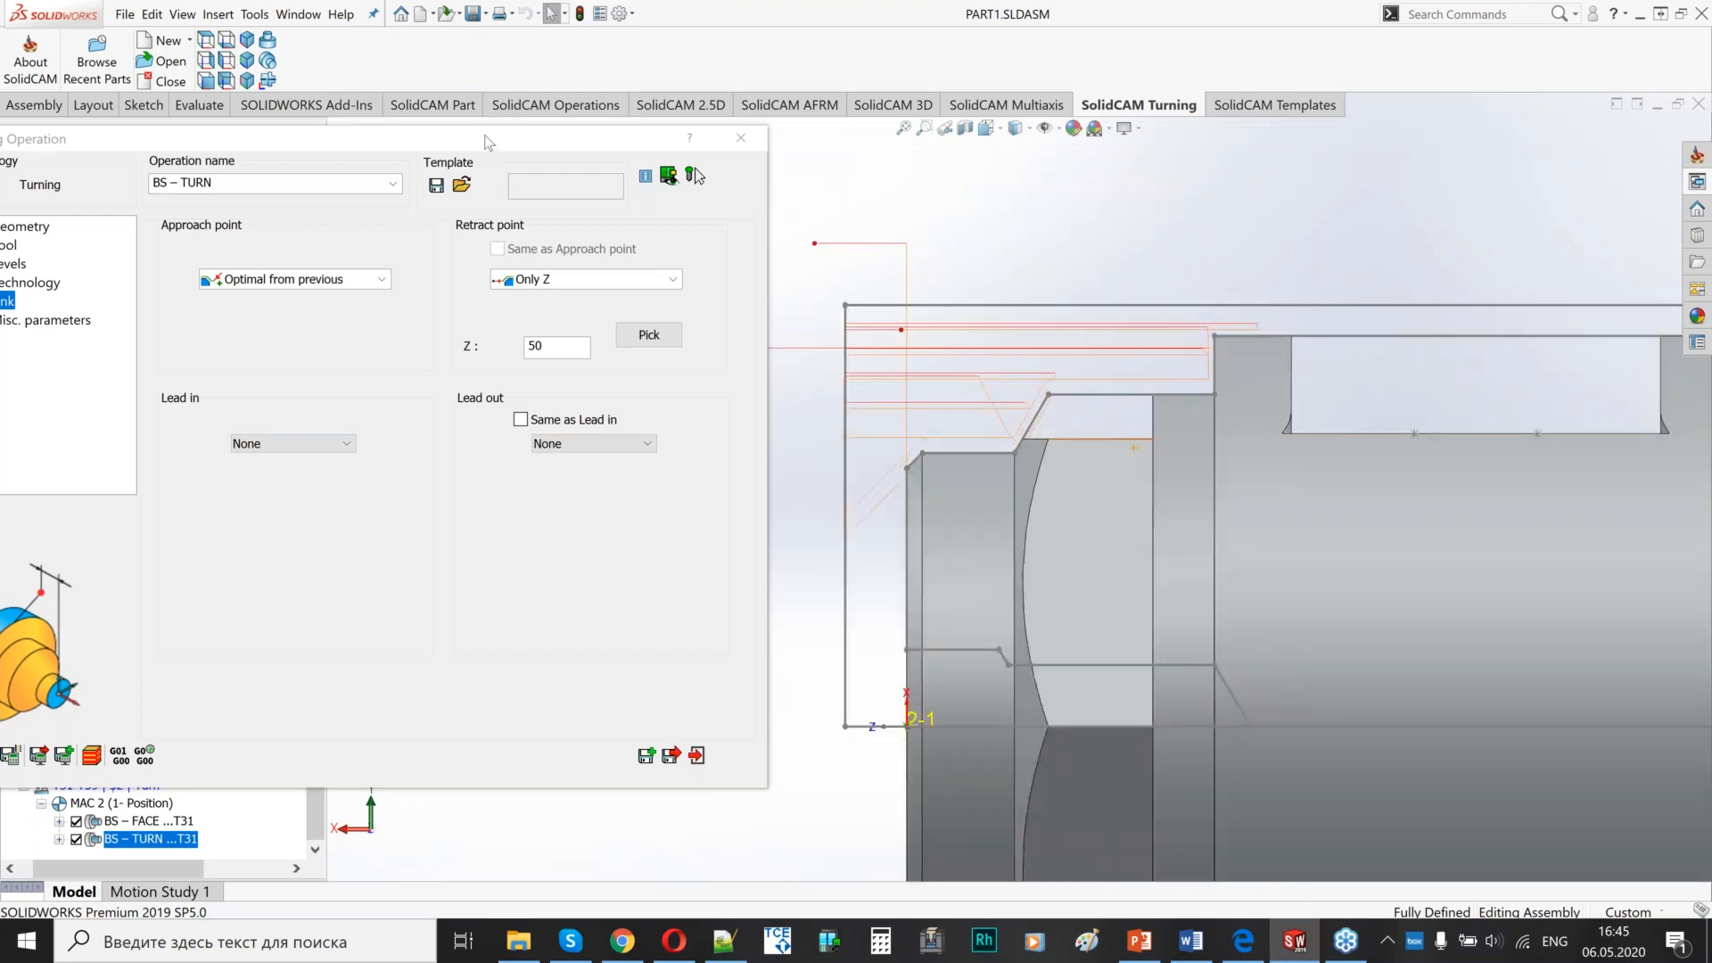
pyautogui.moveTo(489, 144); pyautogui.dragTo(522, 143)
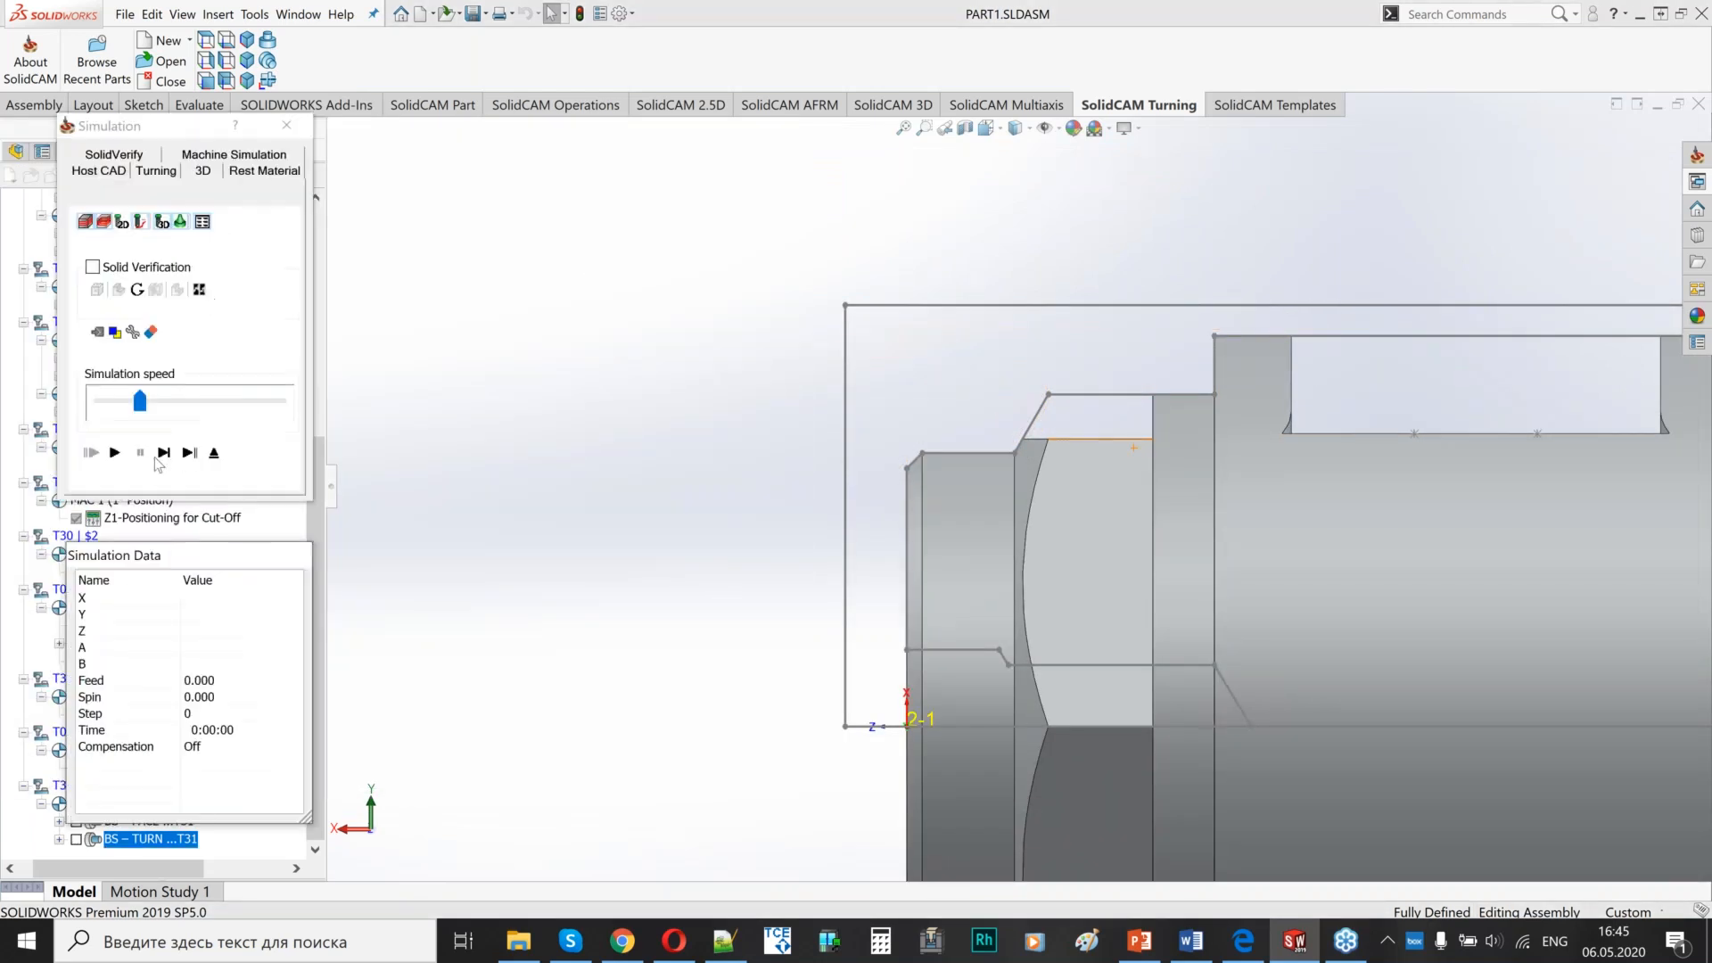
pyautogui.click(116, 454)
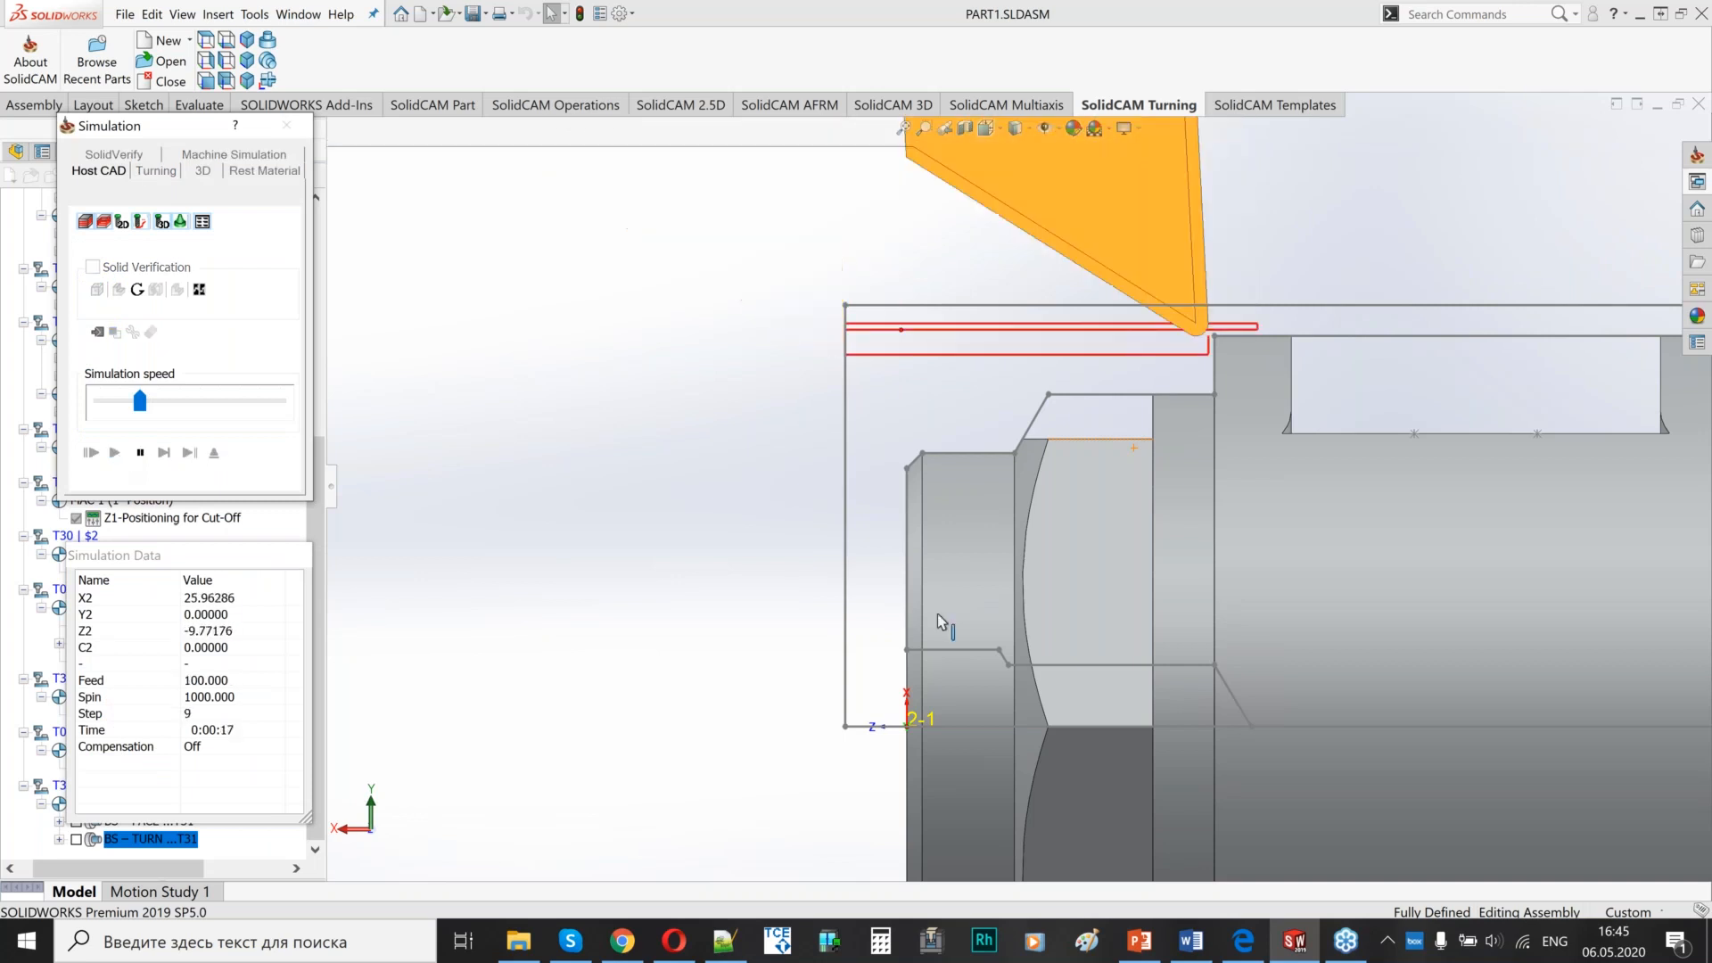
pyautogui.scroll(5, 973, 624)
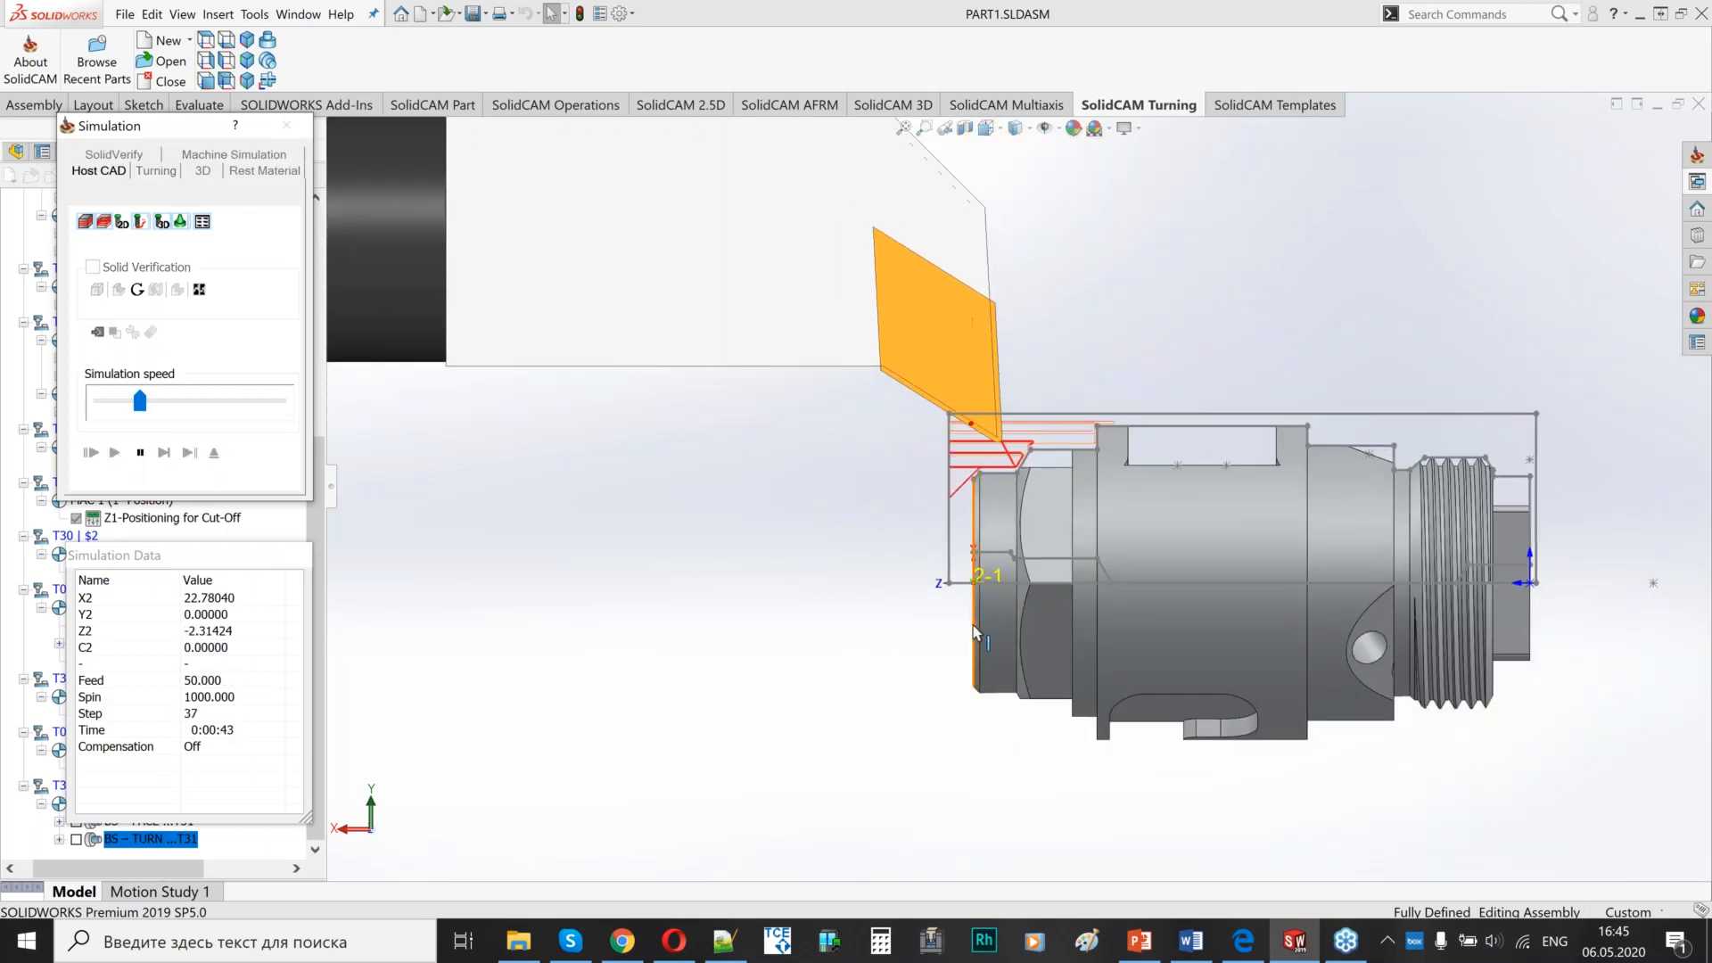
pyautogui.click(214, 453)
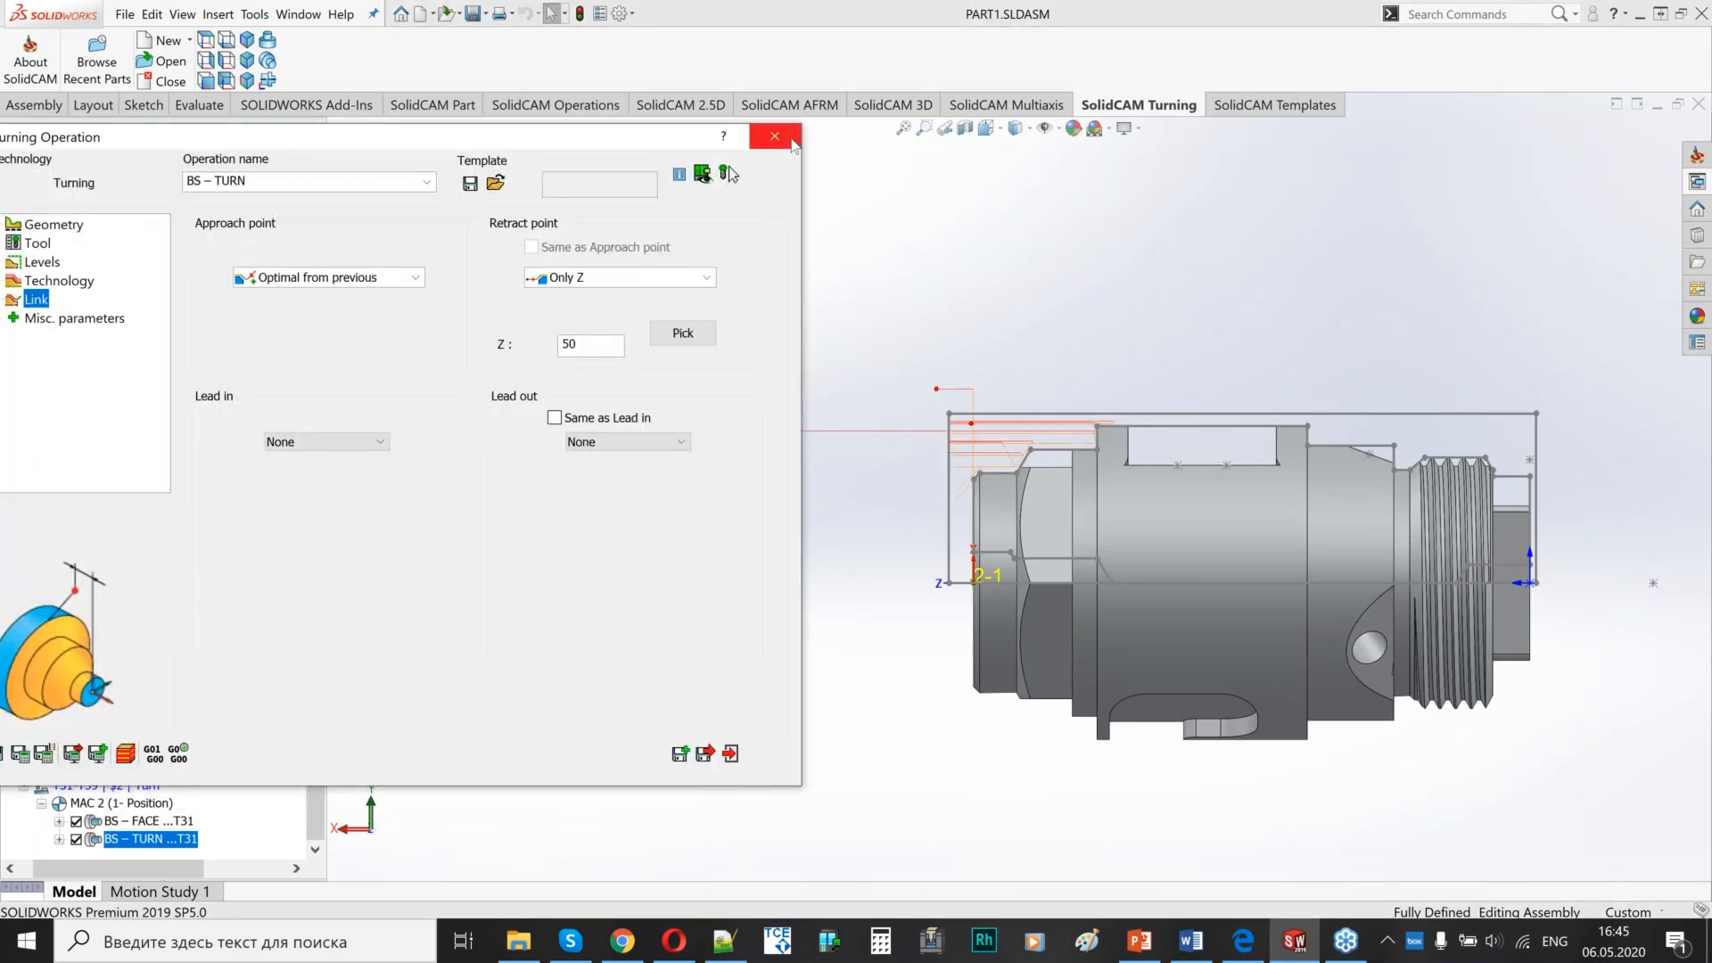
pyautogui.press('Escape')
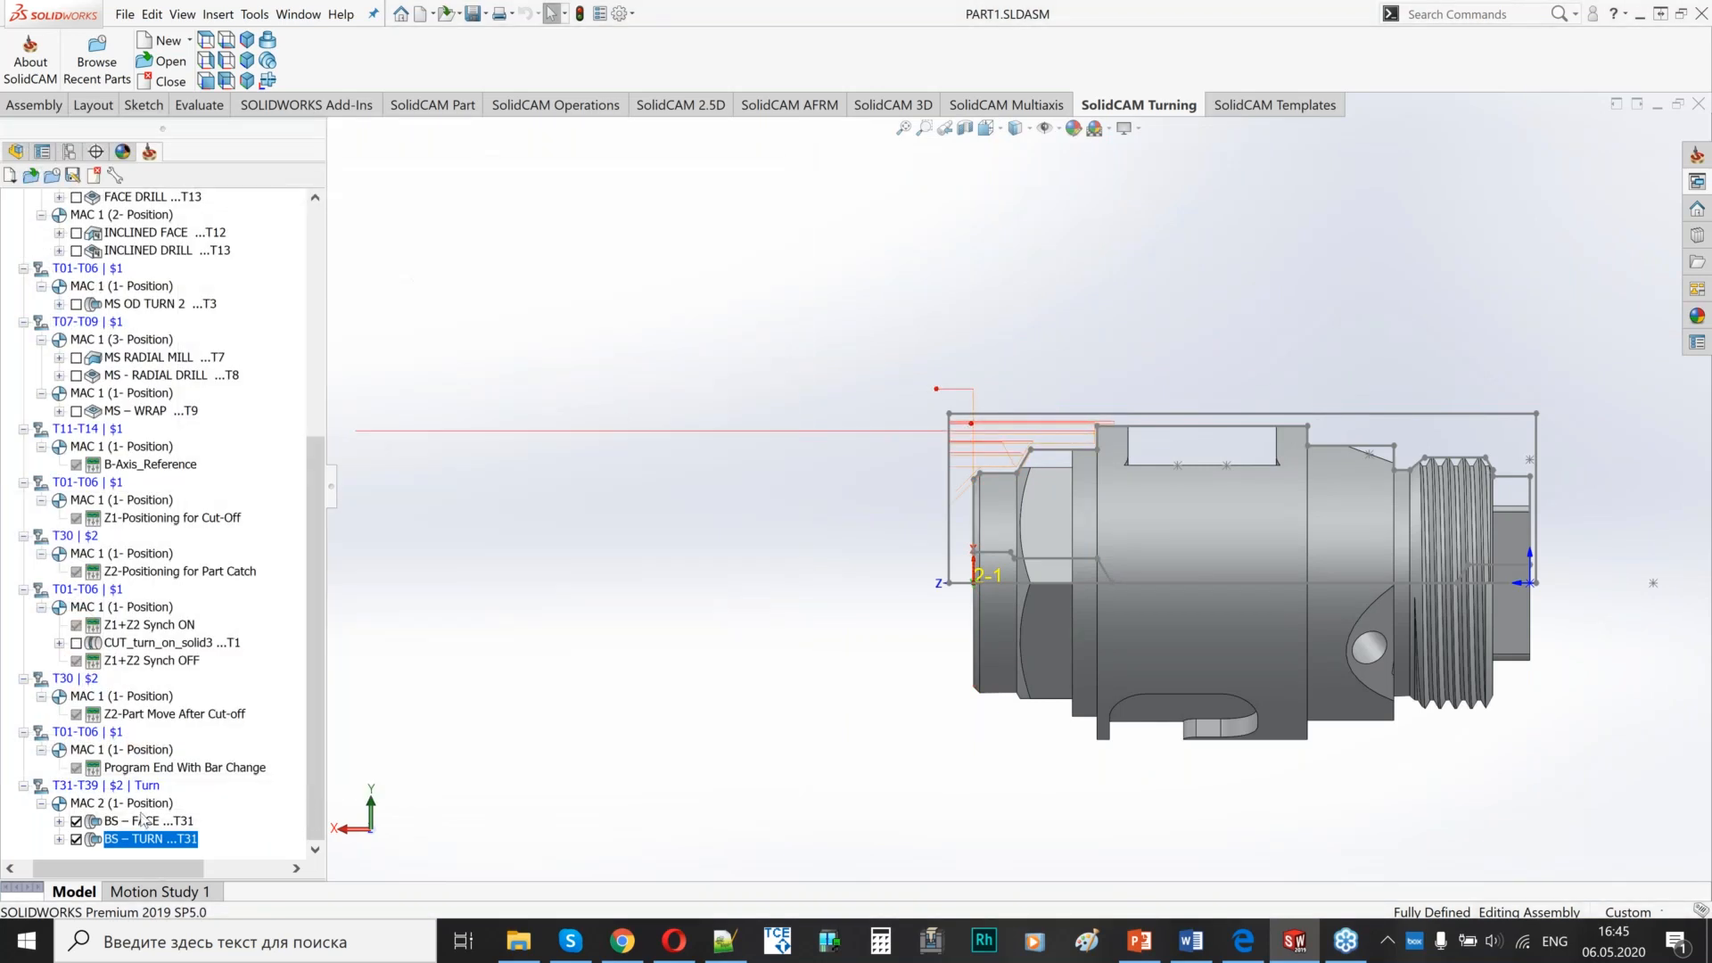
# - Run the machine simulation of BS – FACE and BS – TURN together, viewed close to the back spindle
pyautogui.click(143, 820)
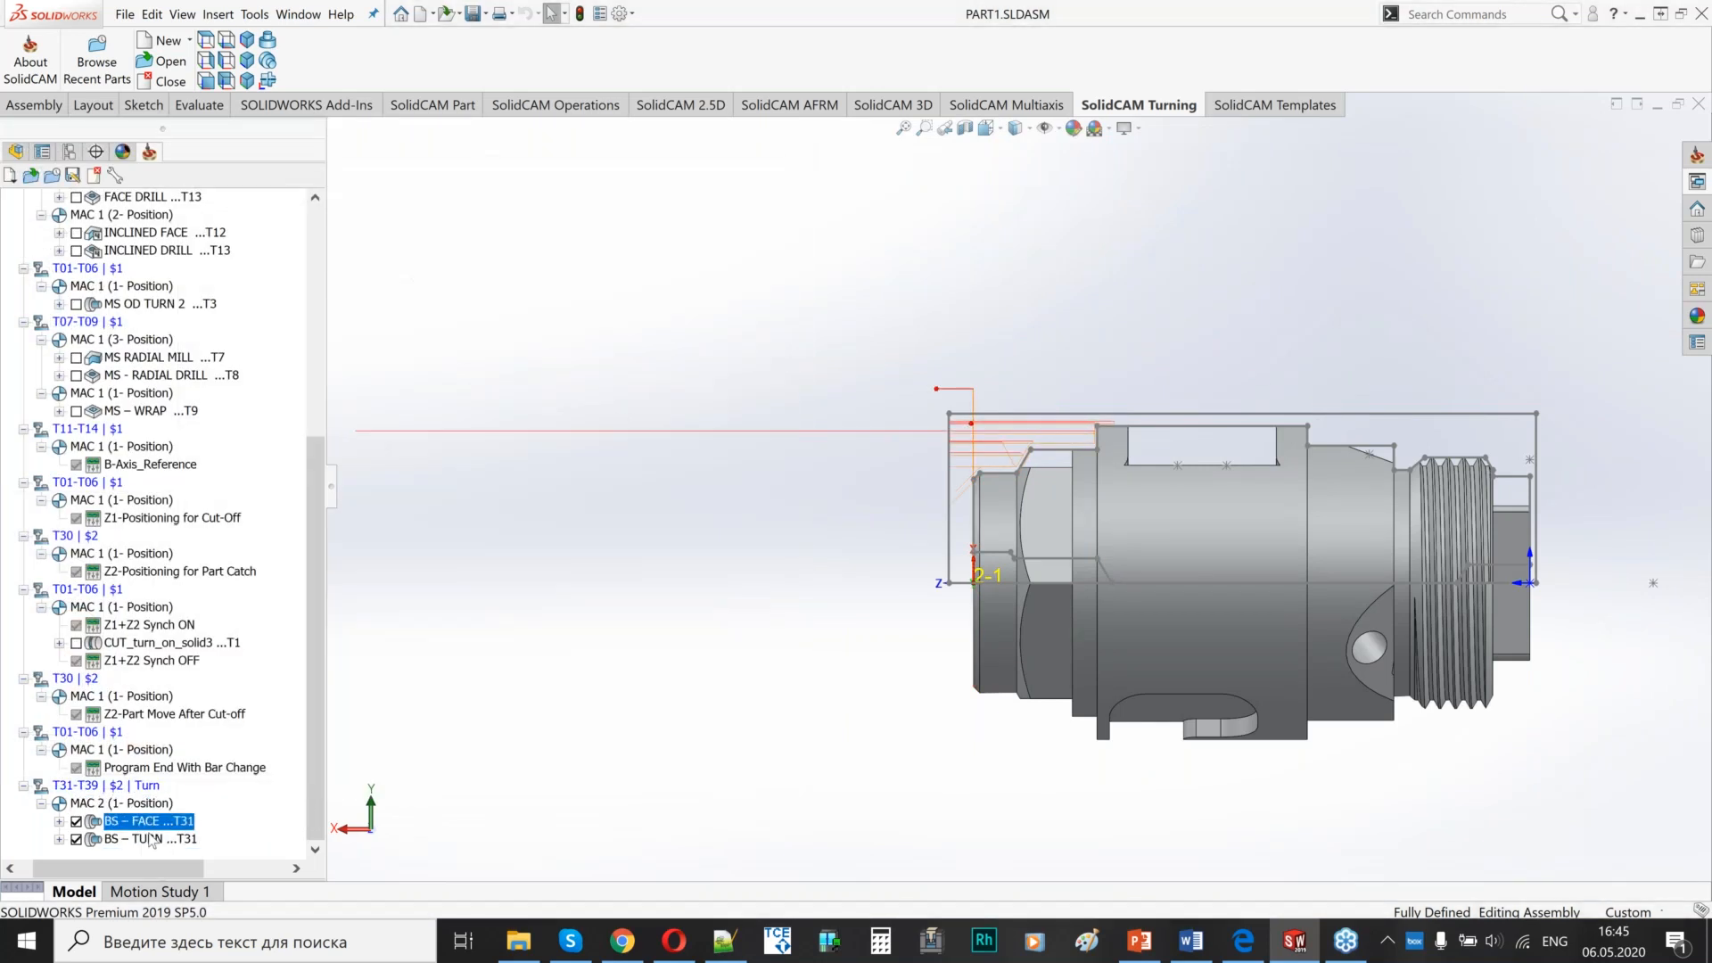
pyautogui.keyDown('shift'); pyautogui.click(150, 840); pyautogui.keyUp('shift')
pyautogui.rightClick(150, 839)
pyautogui.click(239, 478)
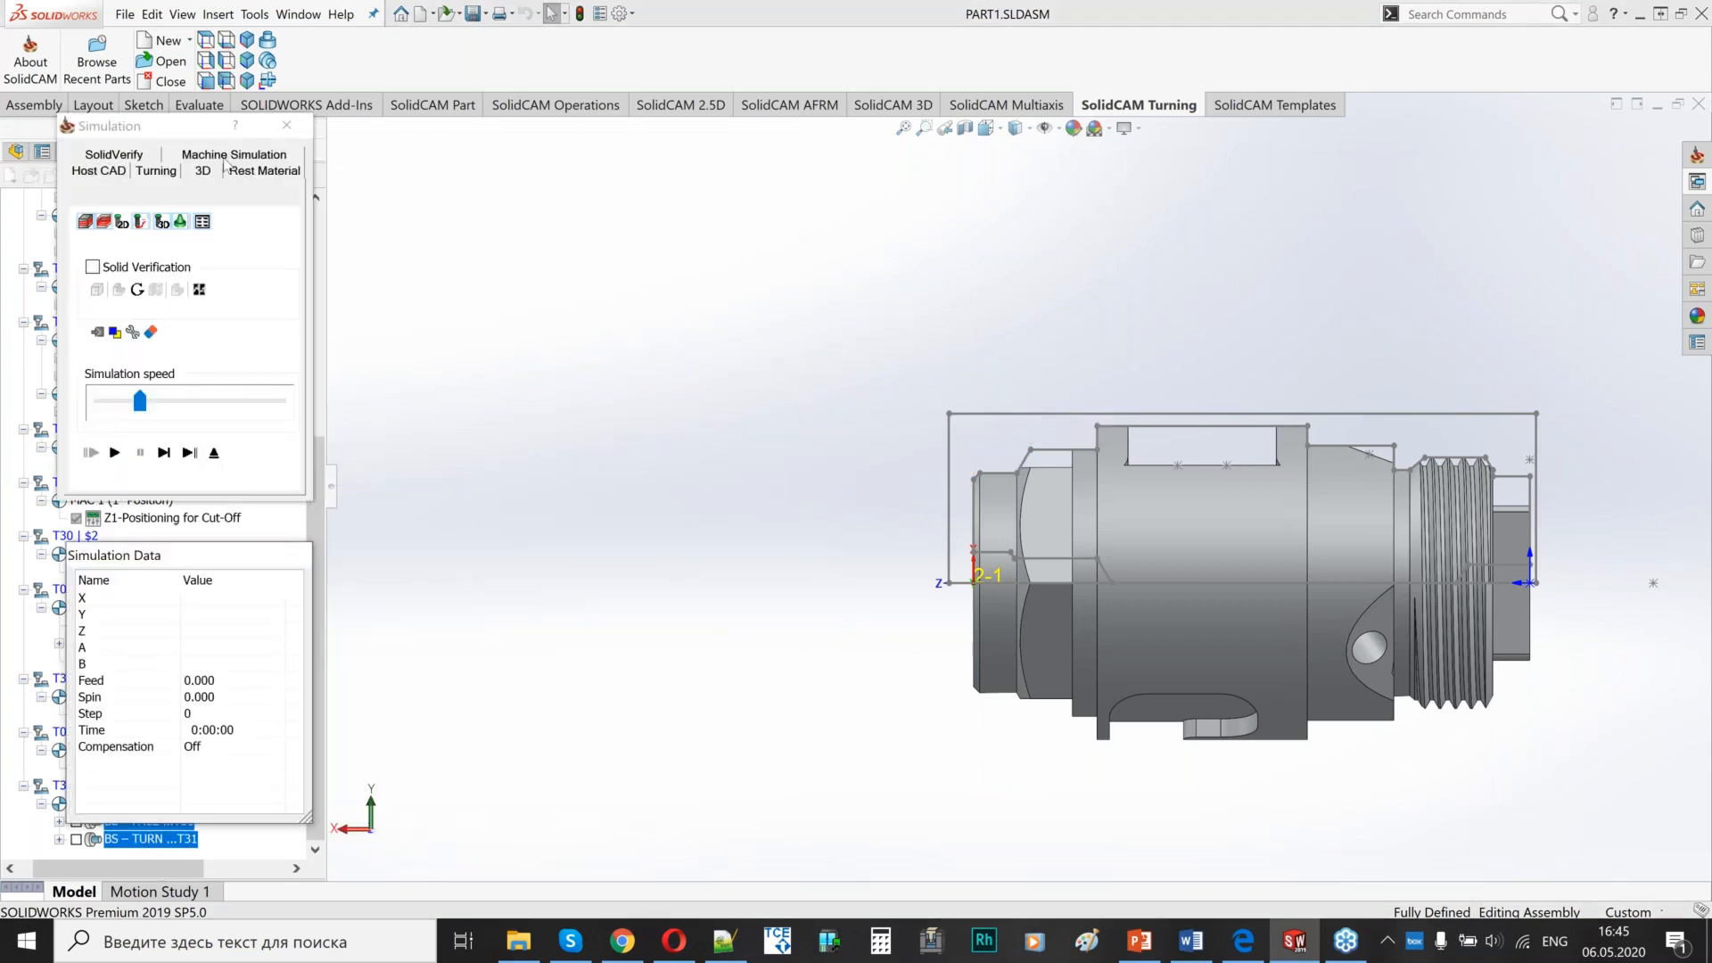
pyautogui.click(230, 157)
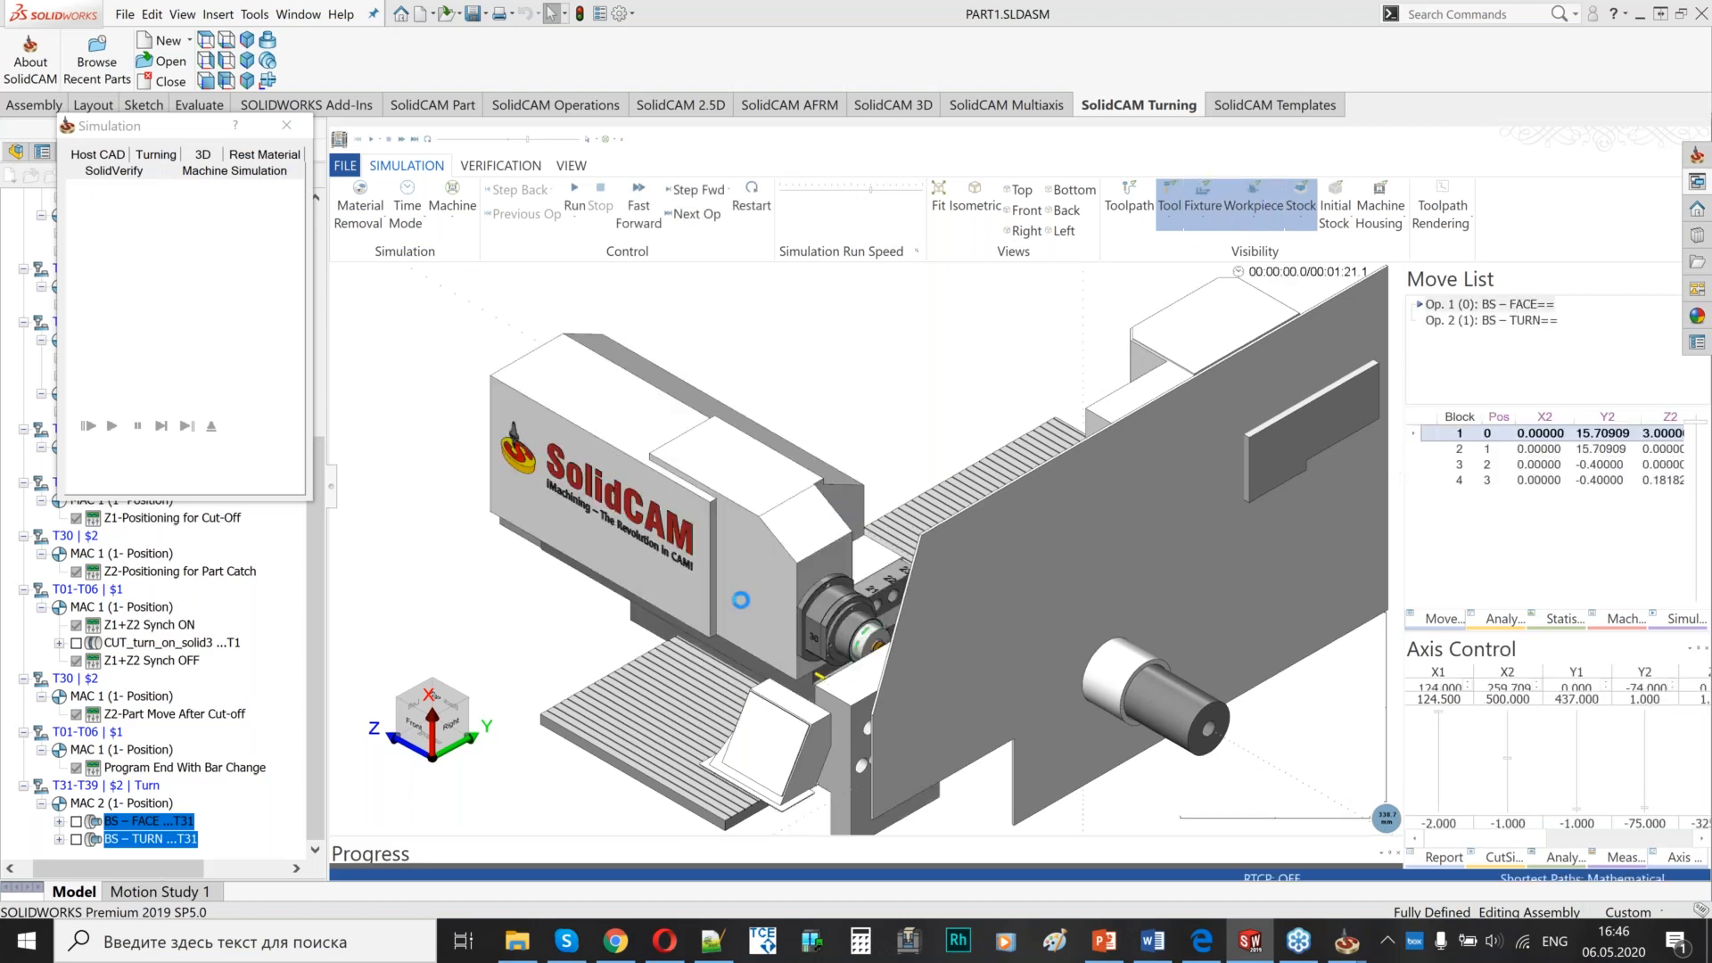
pyautogui.moveTo(728, 631); pyautogui.dragTo(918, 571, button='middle')
pyautogui.scroll(5, 921, 572)
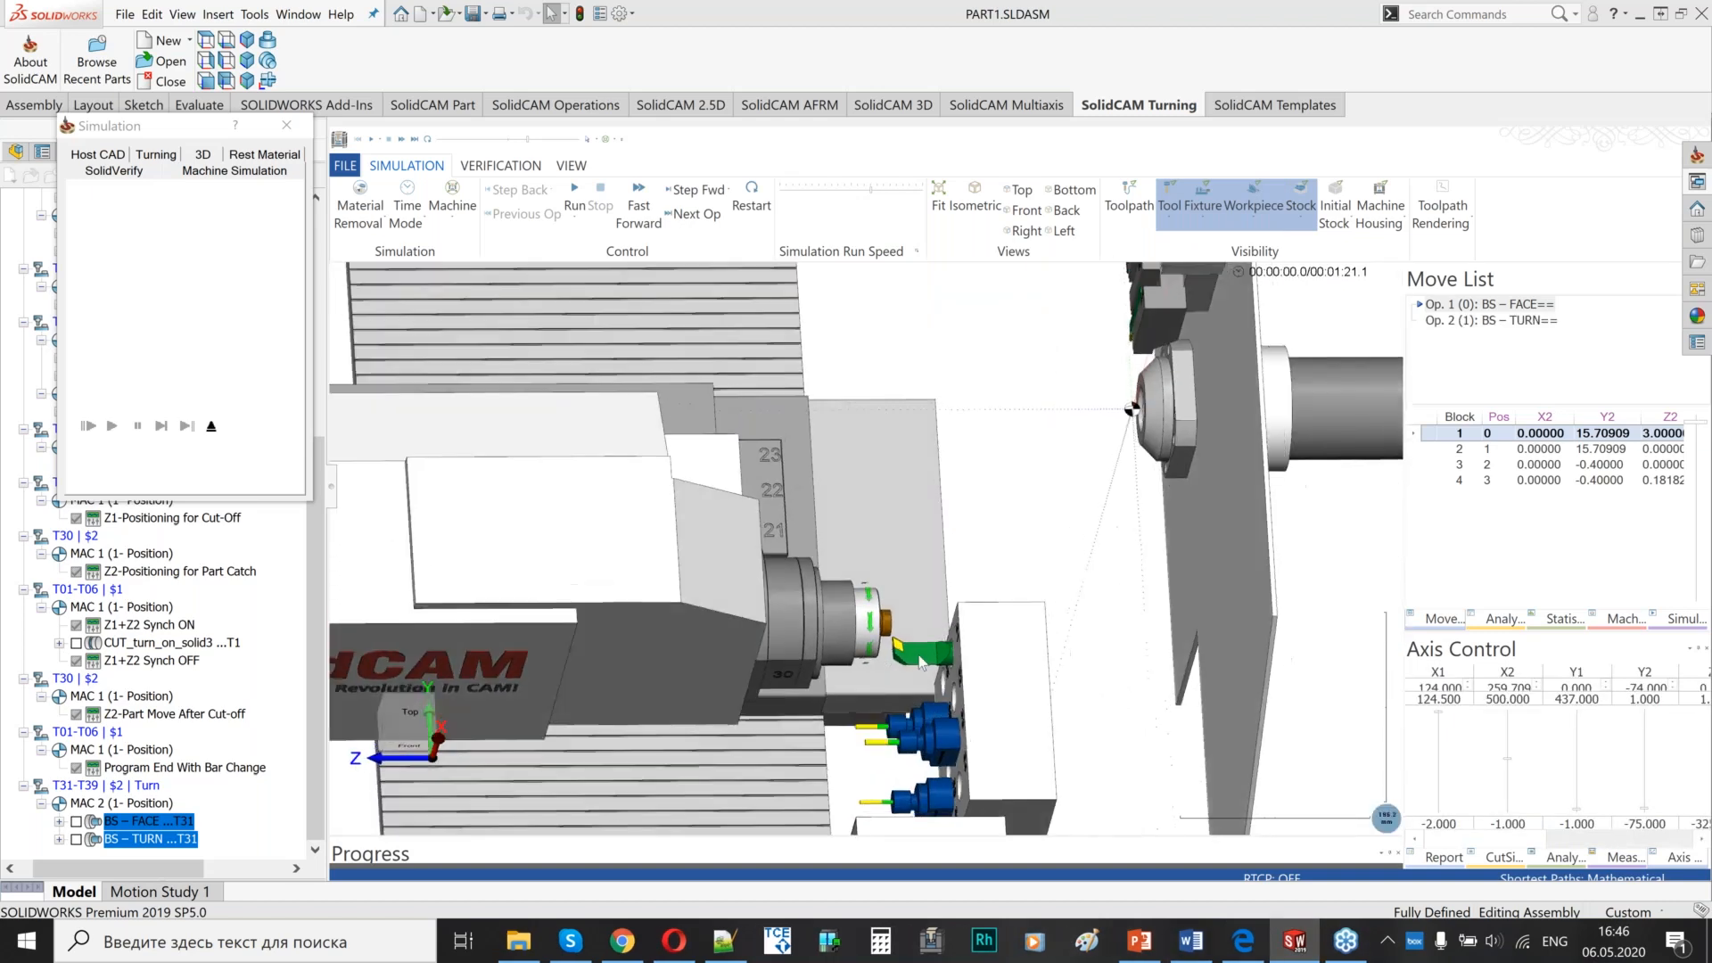
pyautogui.scroll(4, 895, 615)
pyautogui.moveTo(862, 673); pyautogui.dragTo(799, 633, button='middle')
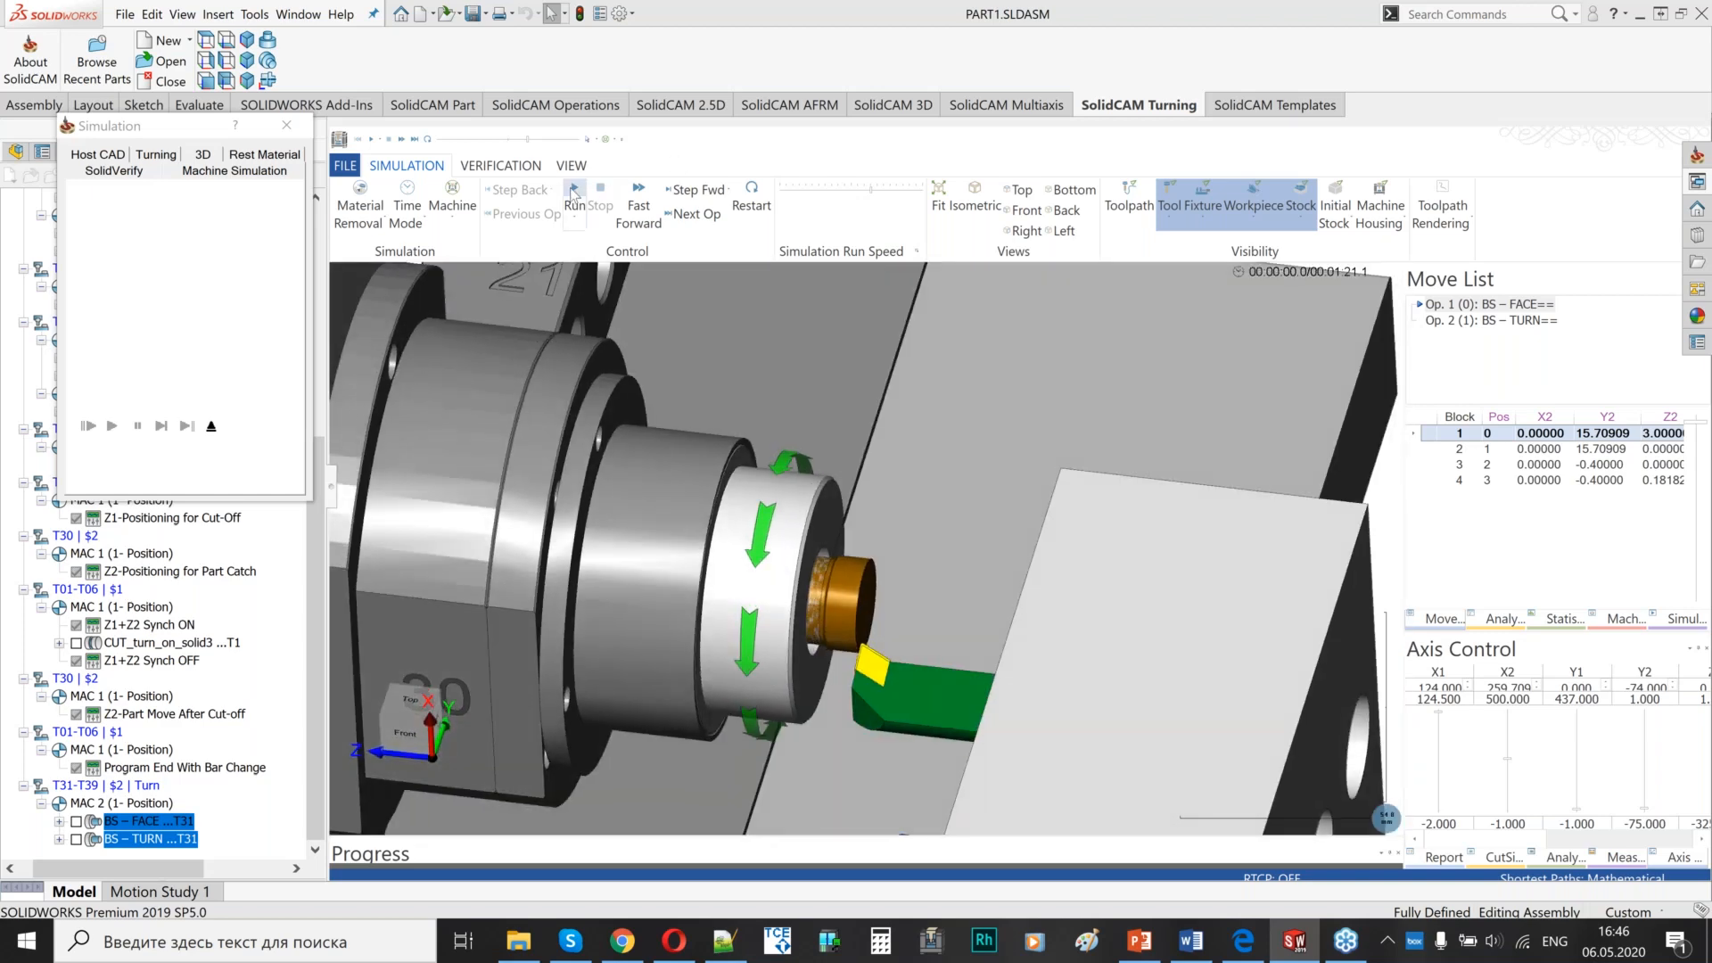
pyautogui.click(574, 193)
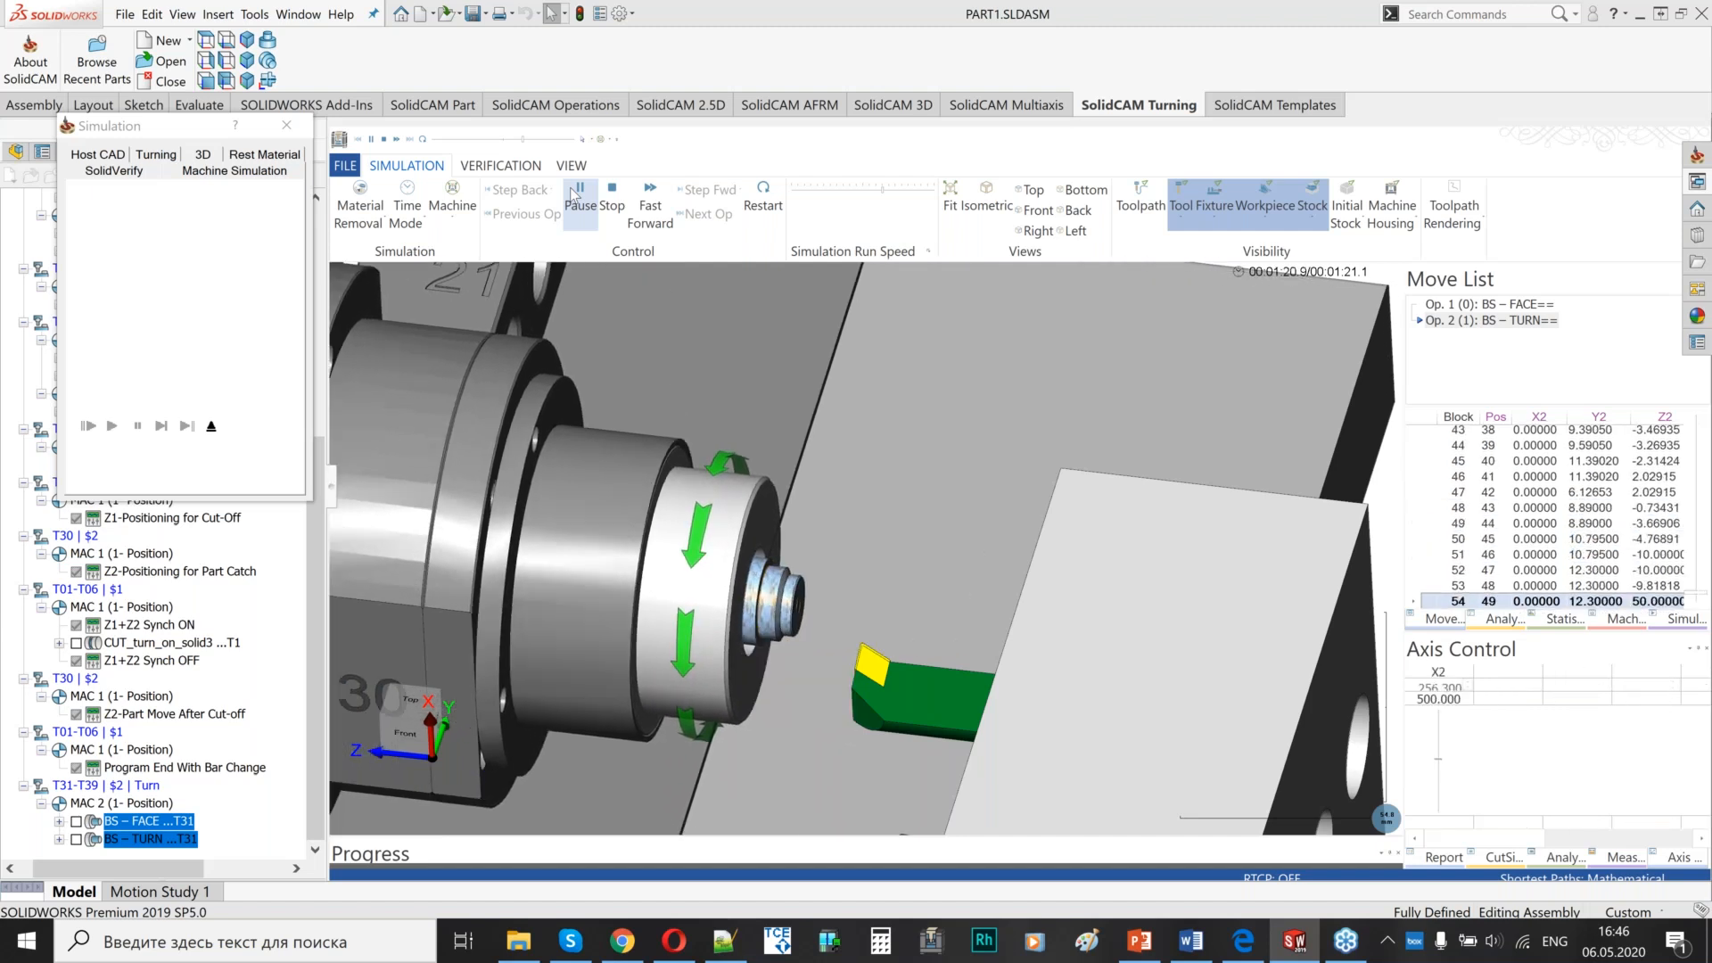
# - Examine the turned part in the back spindle and the neighbouring turning and live tools, and exit the simulation
pyautogui.scroll(-3, 823, 506)
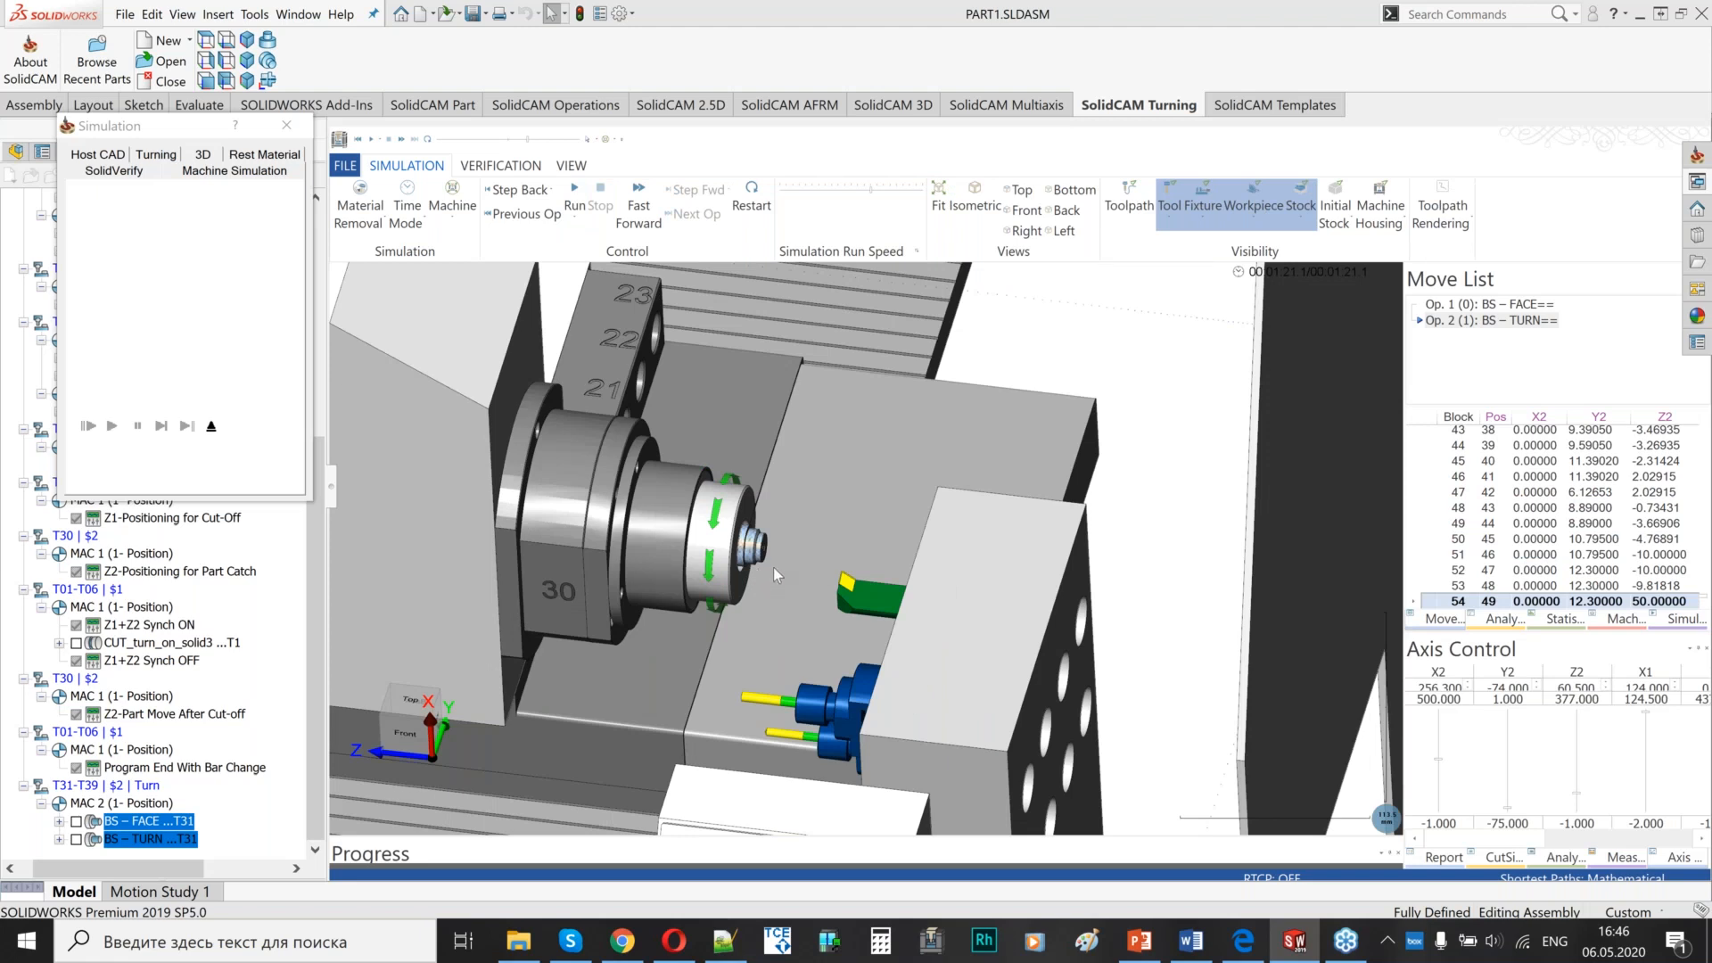
pyautogui.scroll(3, 774, 567)
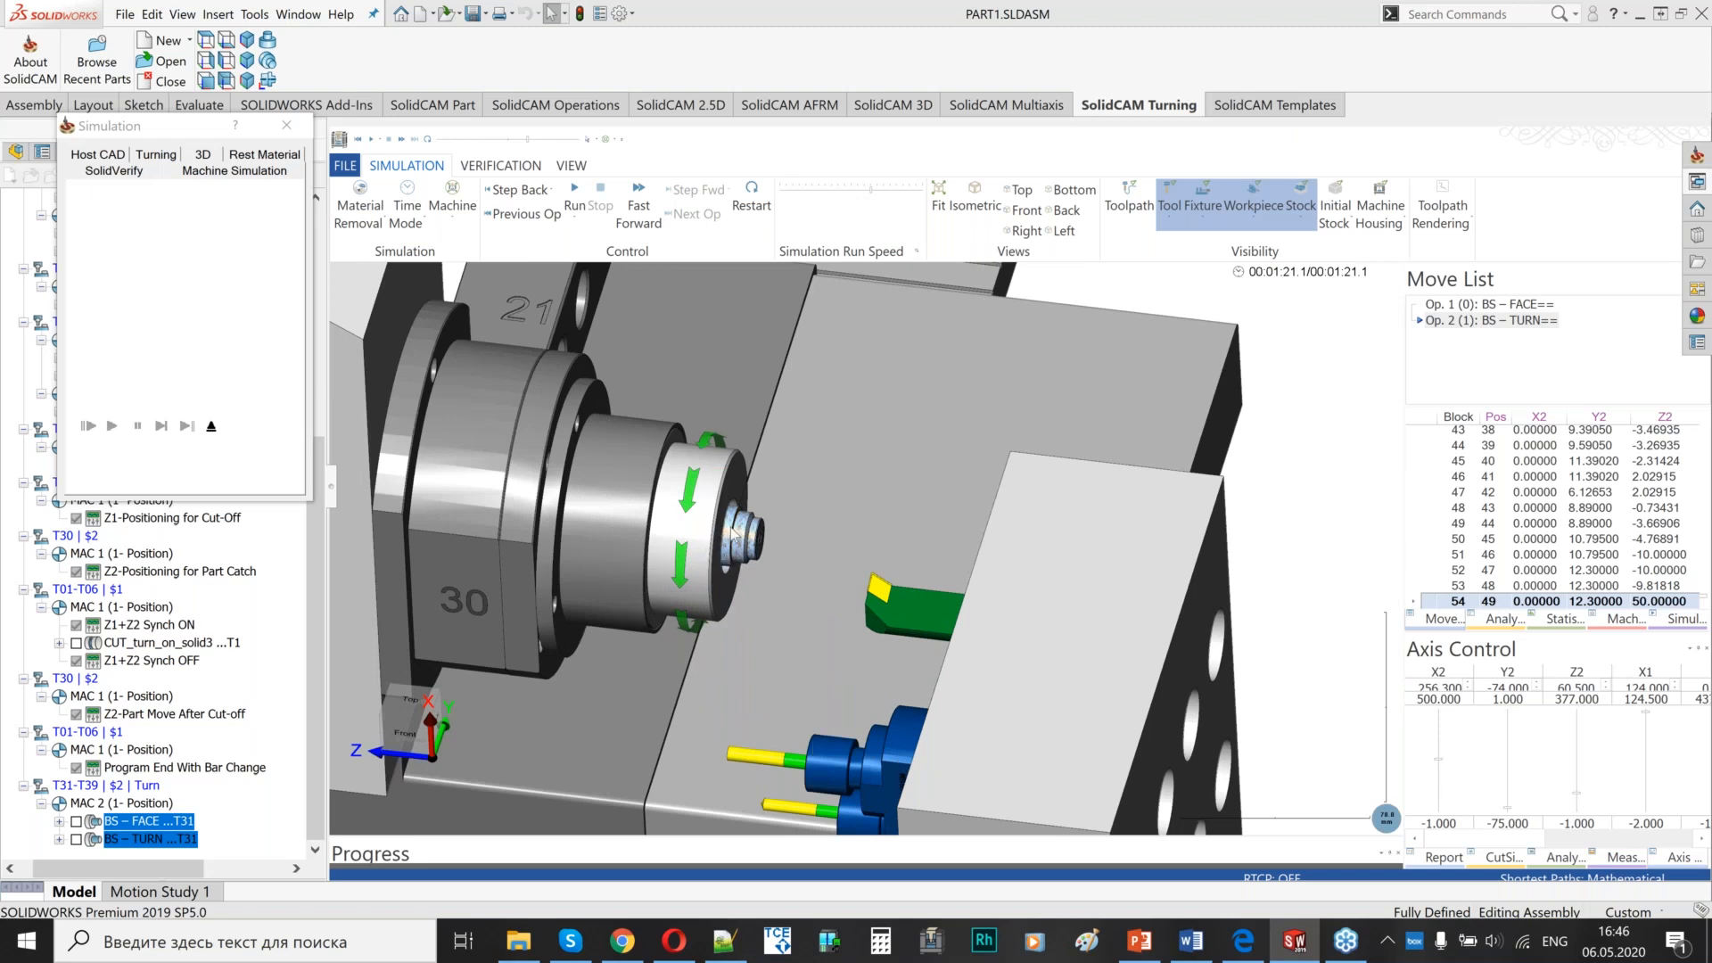
pyautogui.scroll(-3, 831, 601)
pyautogui.moveTo(831, 601); pyautogui.dragTo(917, 647, button='middle')
pyautogui.scroll(5, 919, 650)
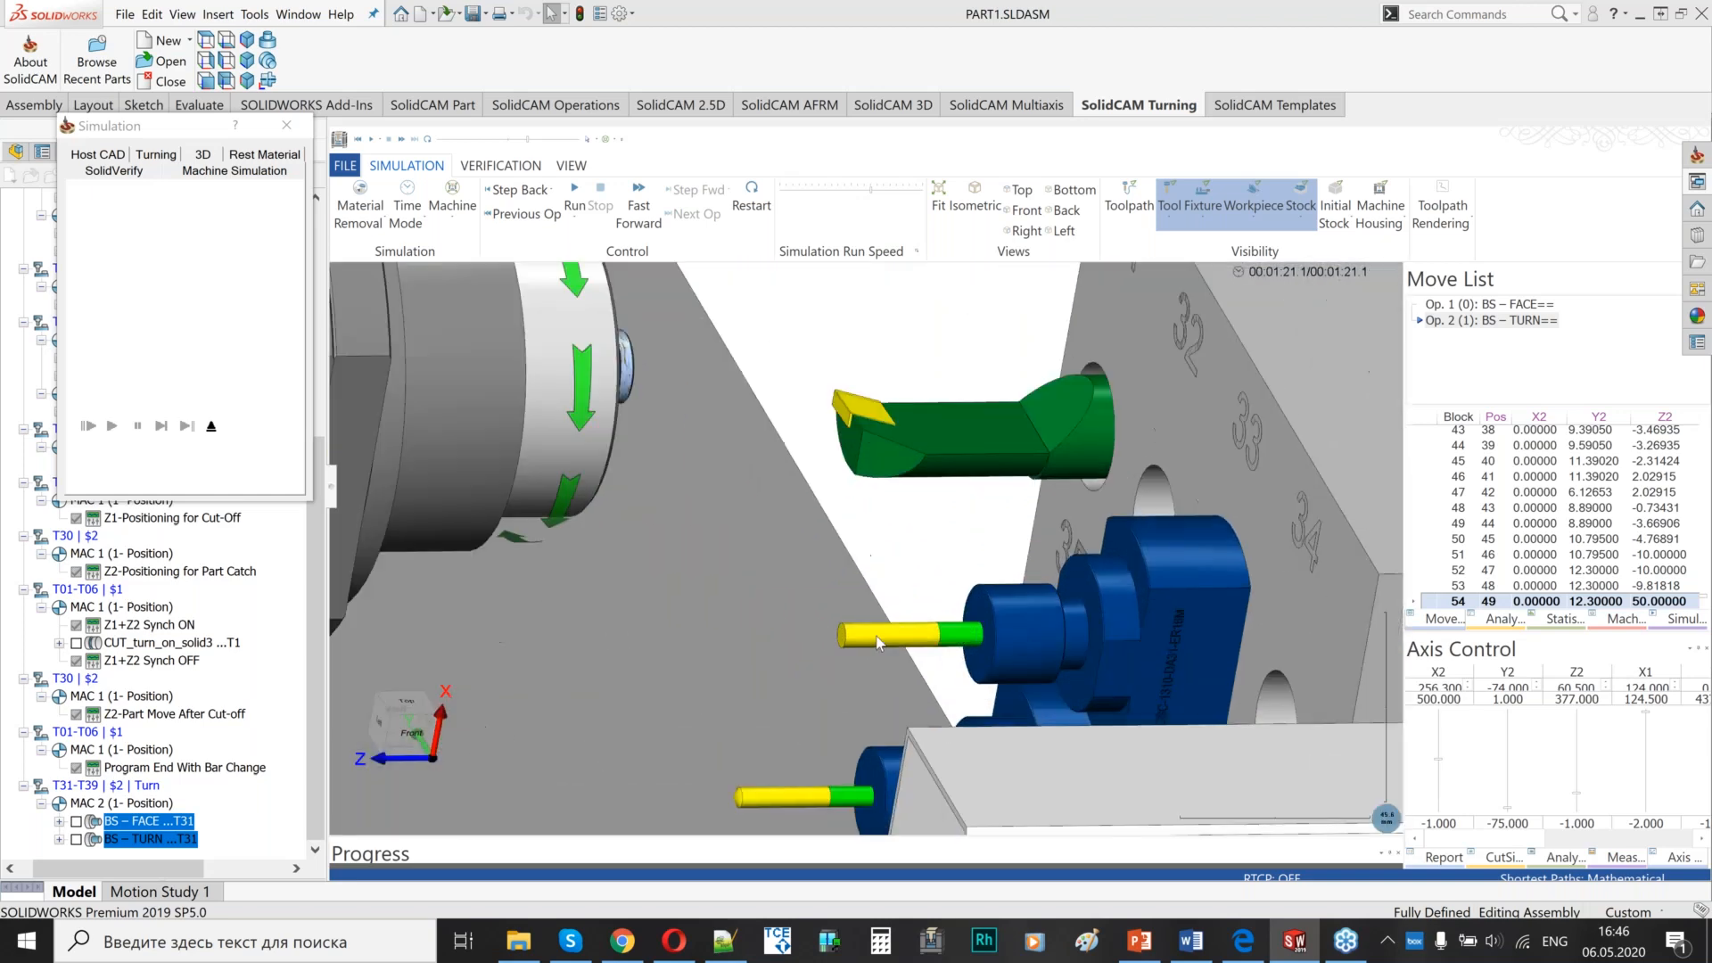
pyautogui.scroll(-3, 959, 640)
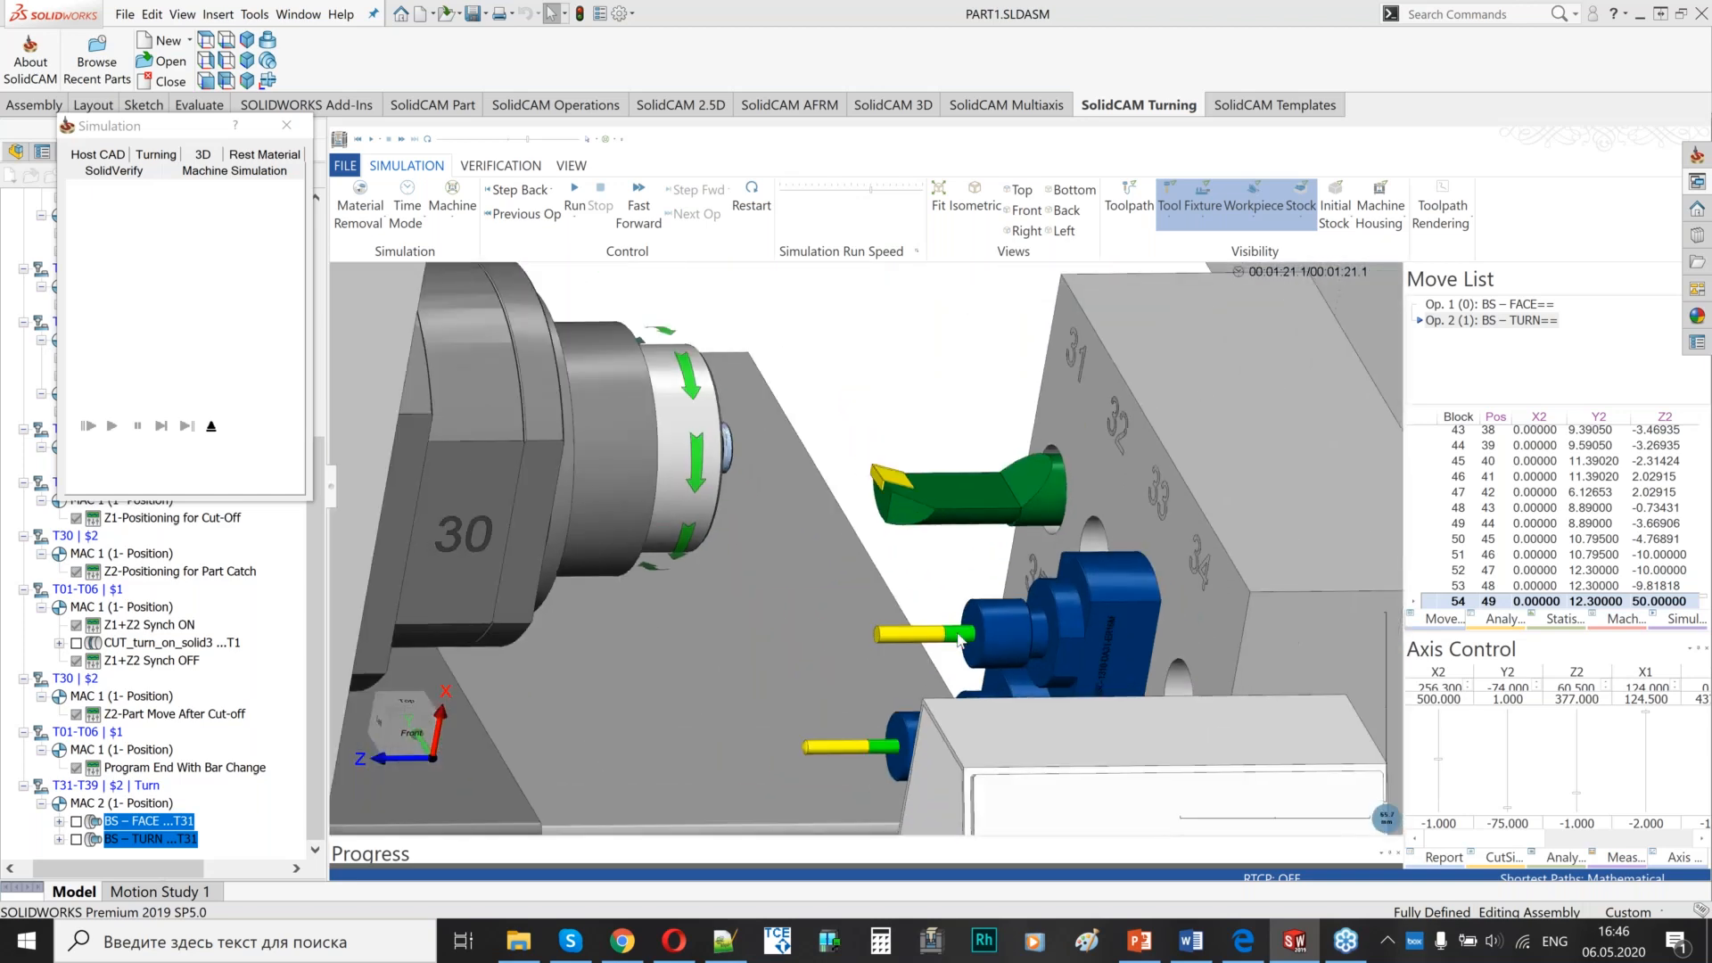
pyautogui.moveTo(955, 651); pyautogui.dragTo(916, 630, button='middle')
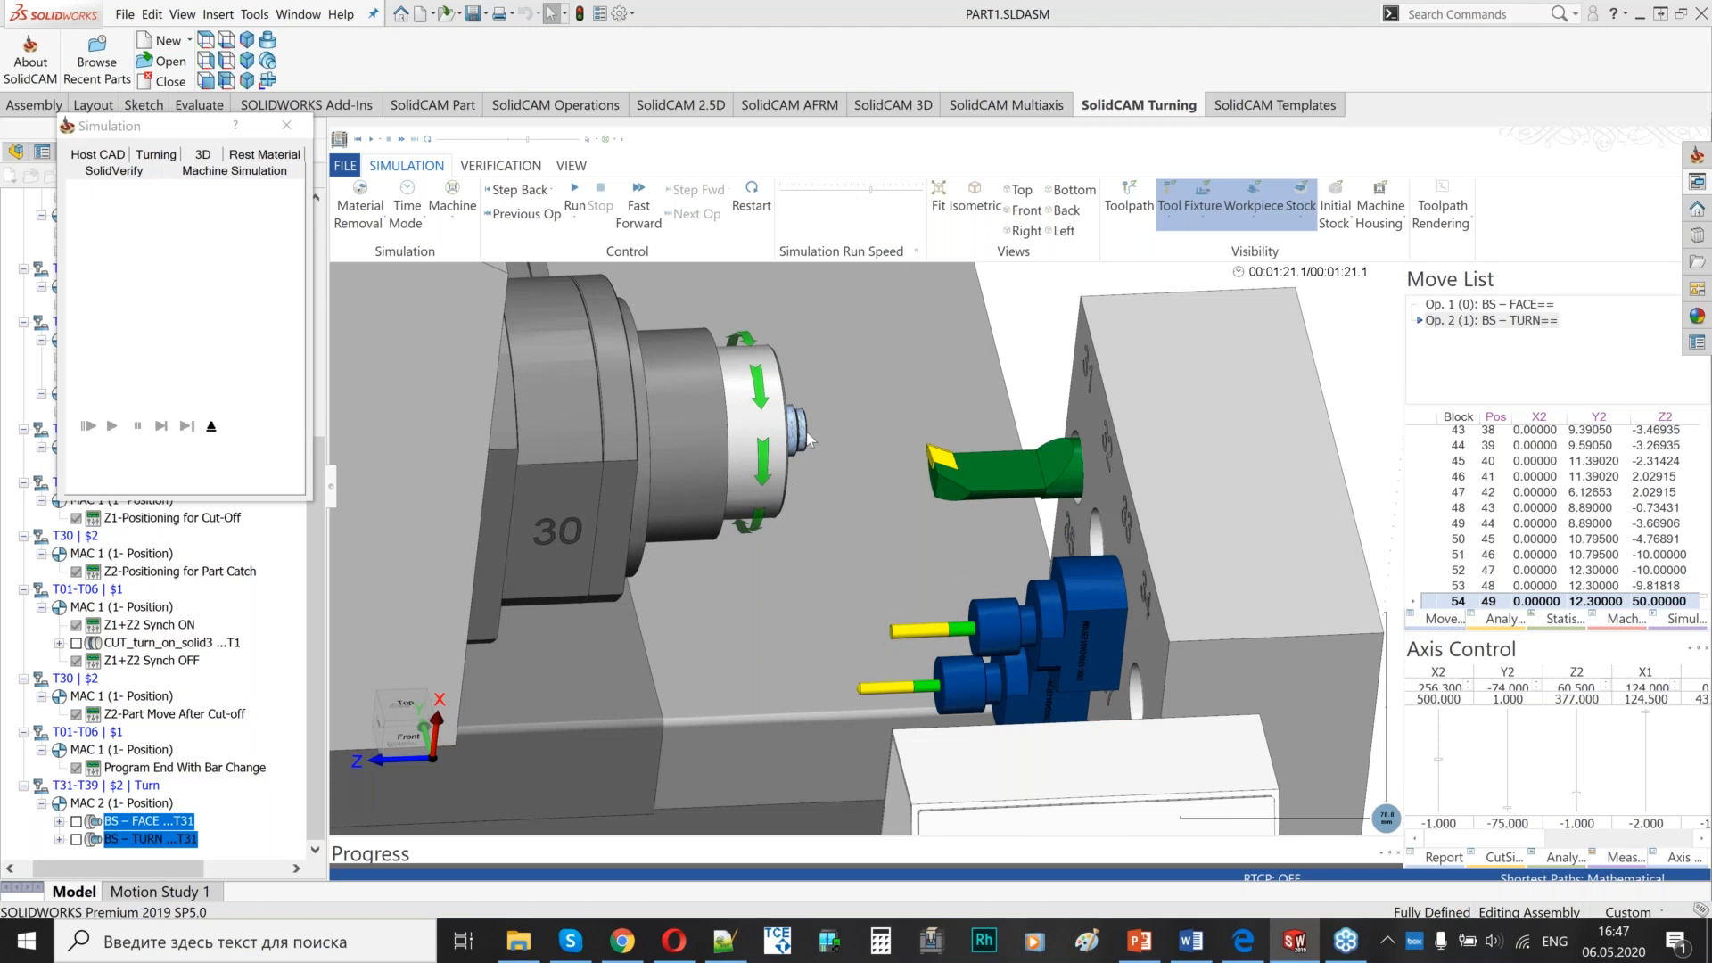
pyautogui.scroll(2, 808, 438)
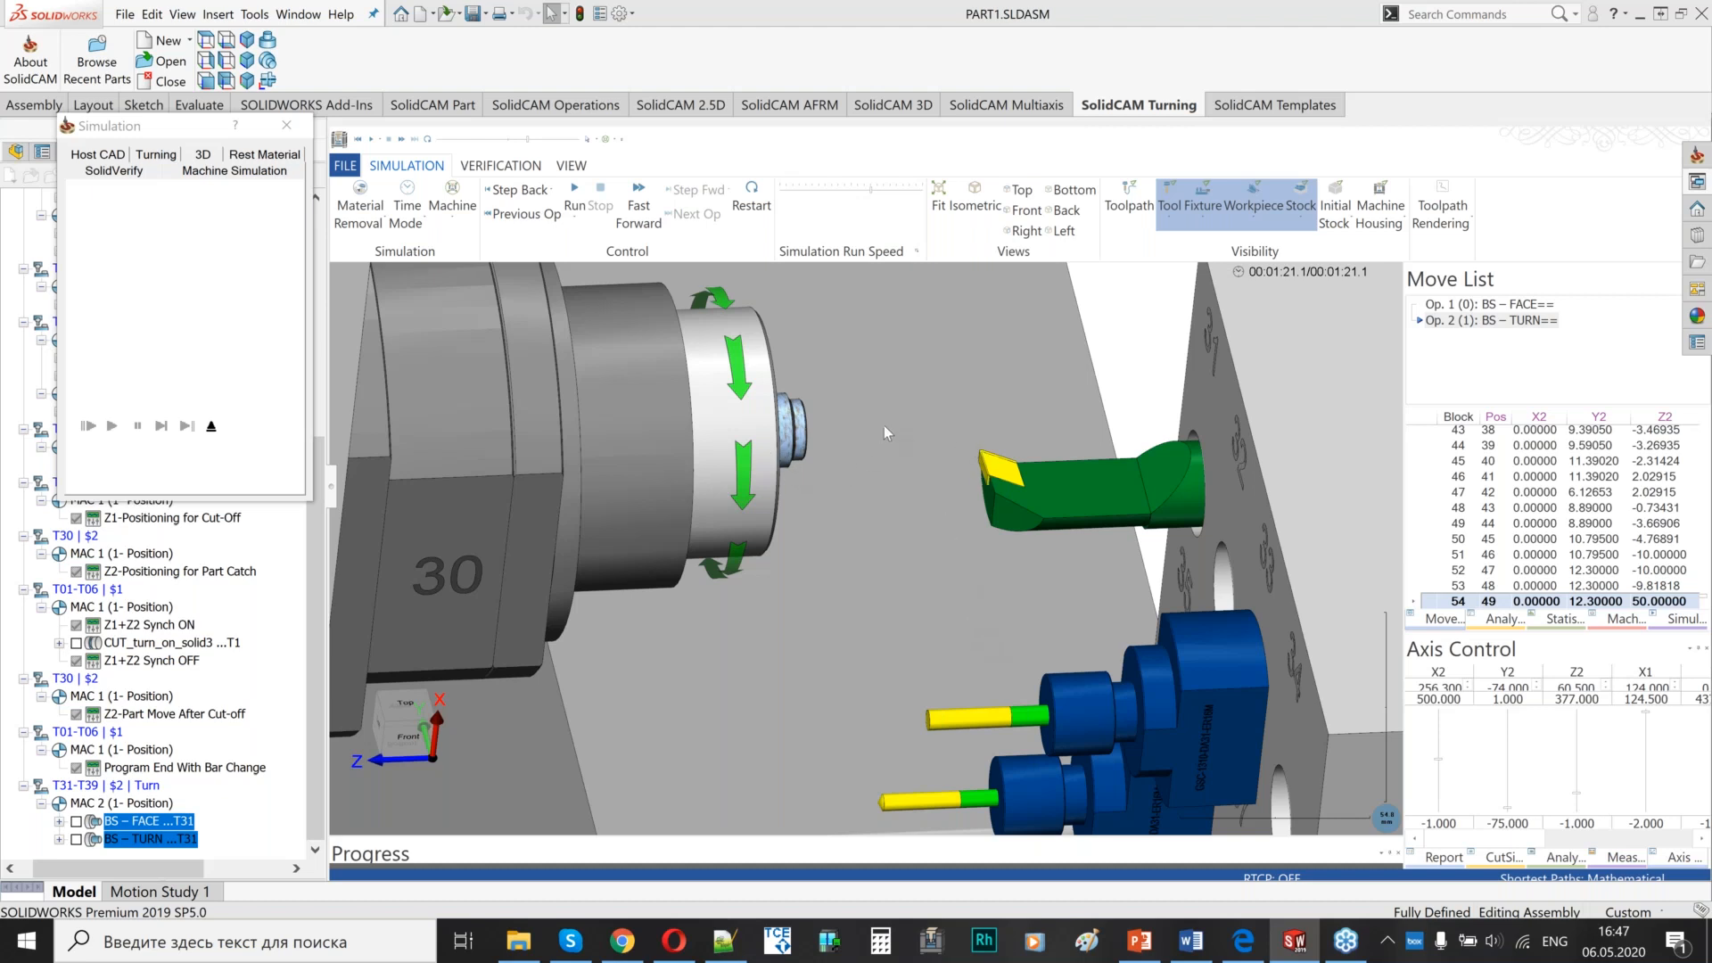
pyautogui.scroll(-3, 1023, 530)
pyautogui.moveTo(1023, 530); pyautogui.dragTo(986, 535, button='middle')
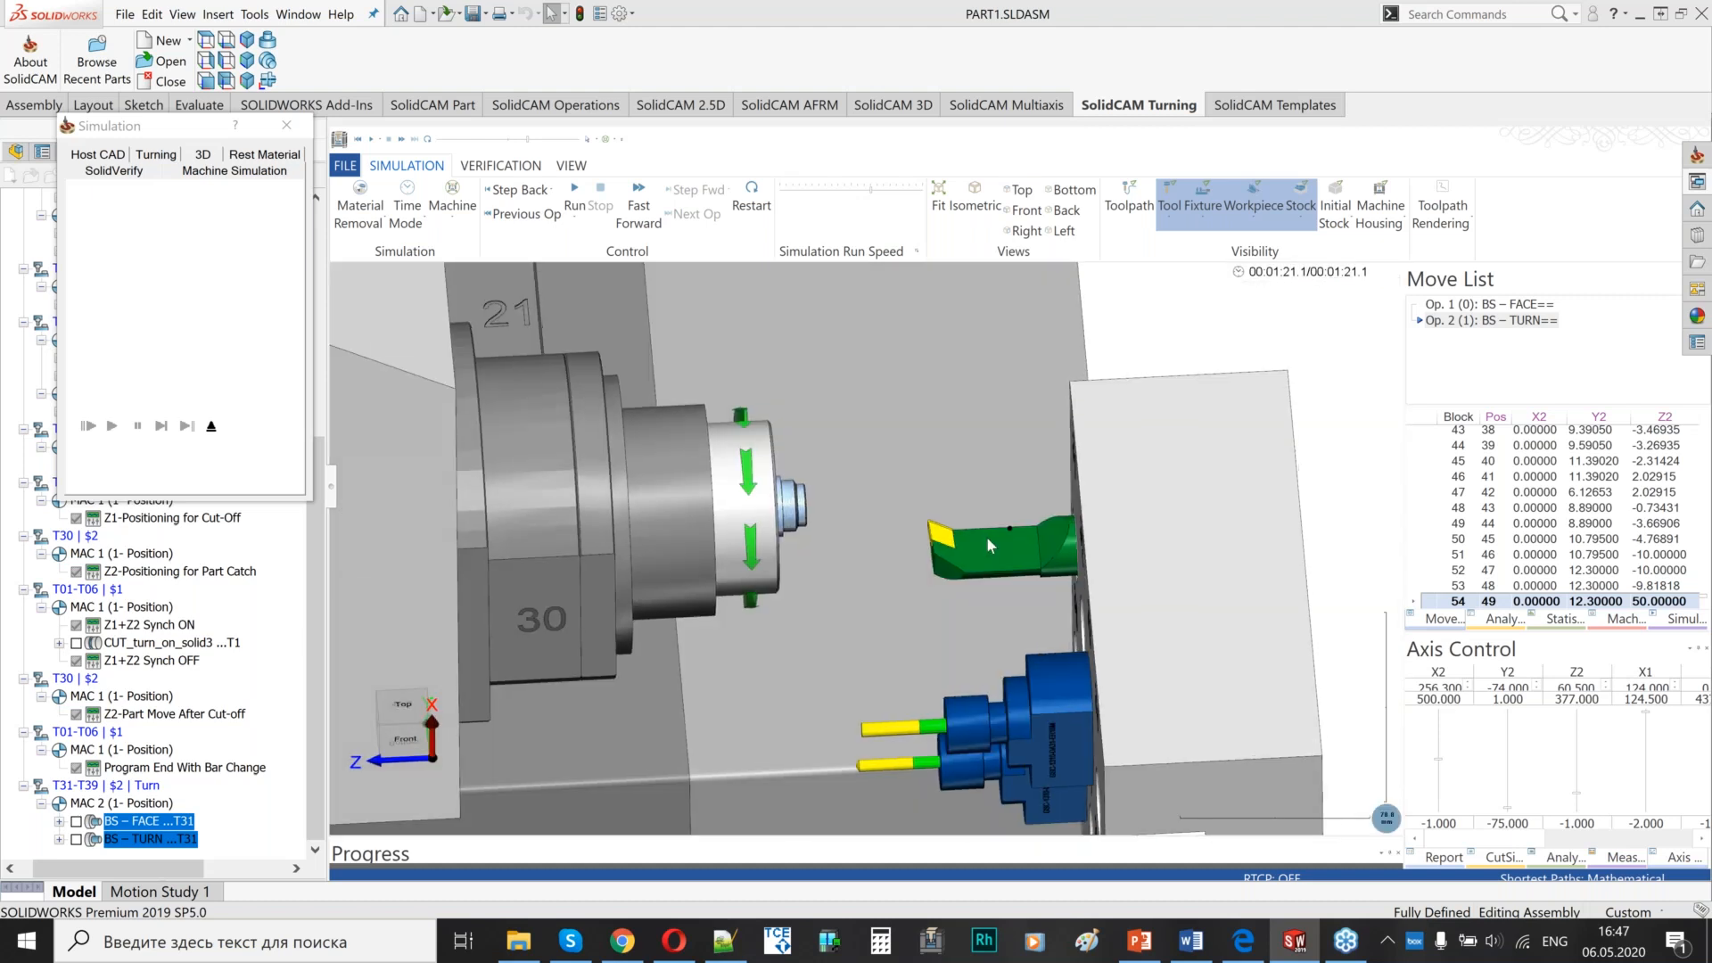
pyautogui.moveTo(977, 739); pyautogui.dragTo(831, 571, button='middle')
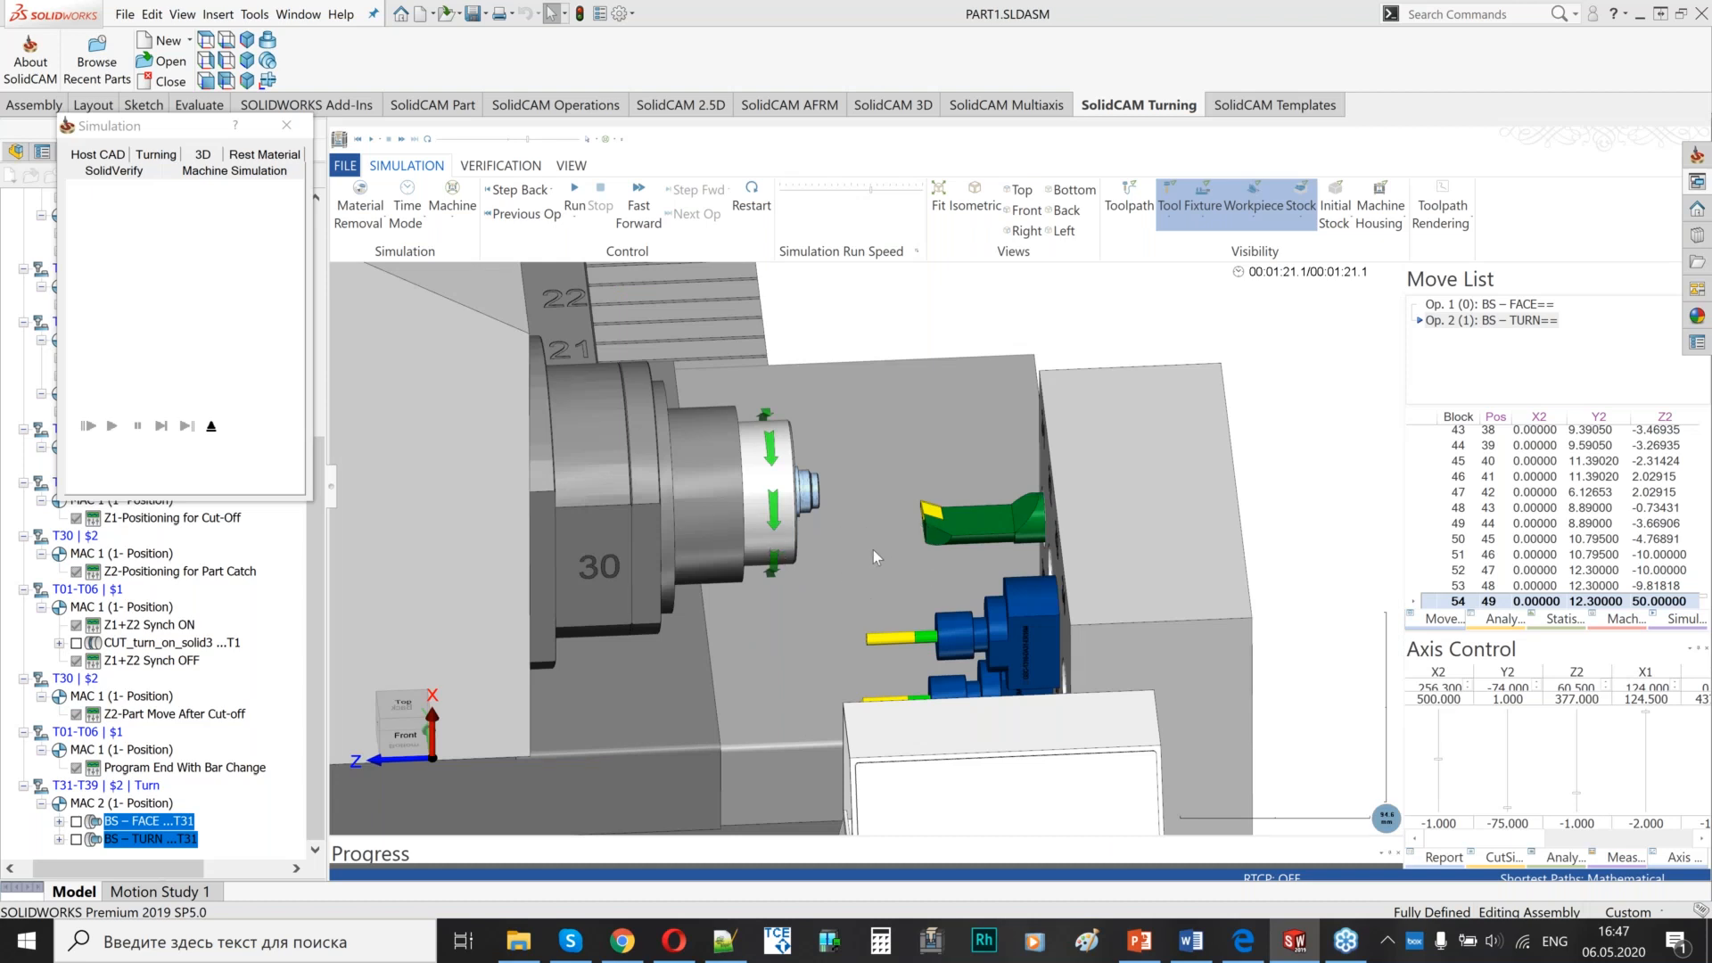
pyautogui.moveTo(783, 607); pyautogui.dragTo(1122, 540, button='middle')
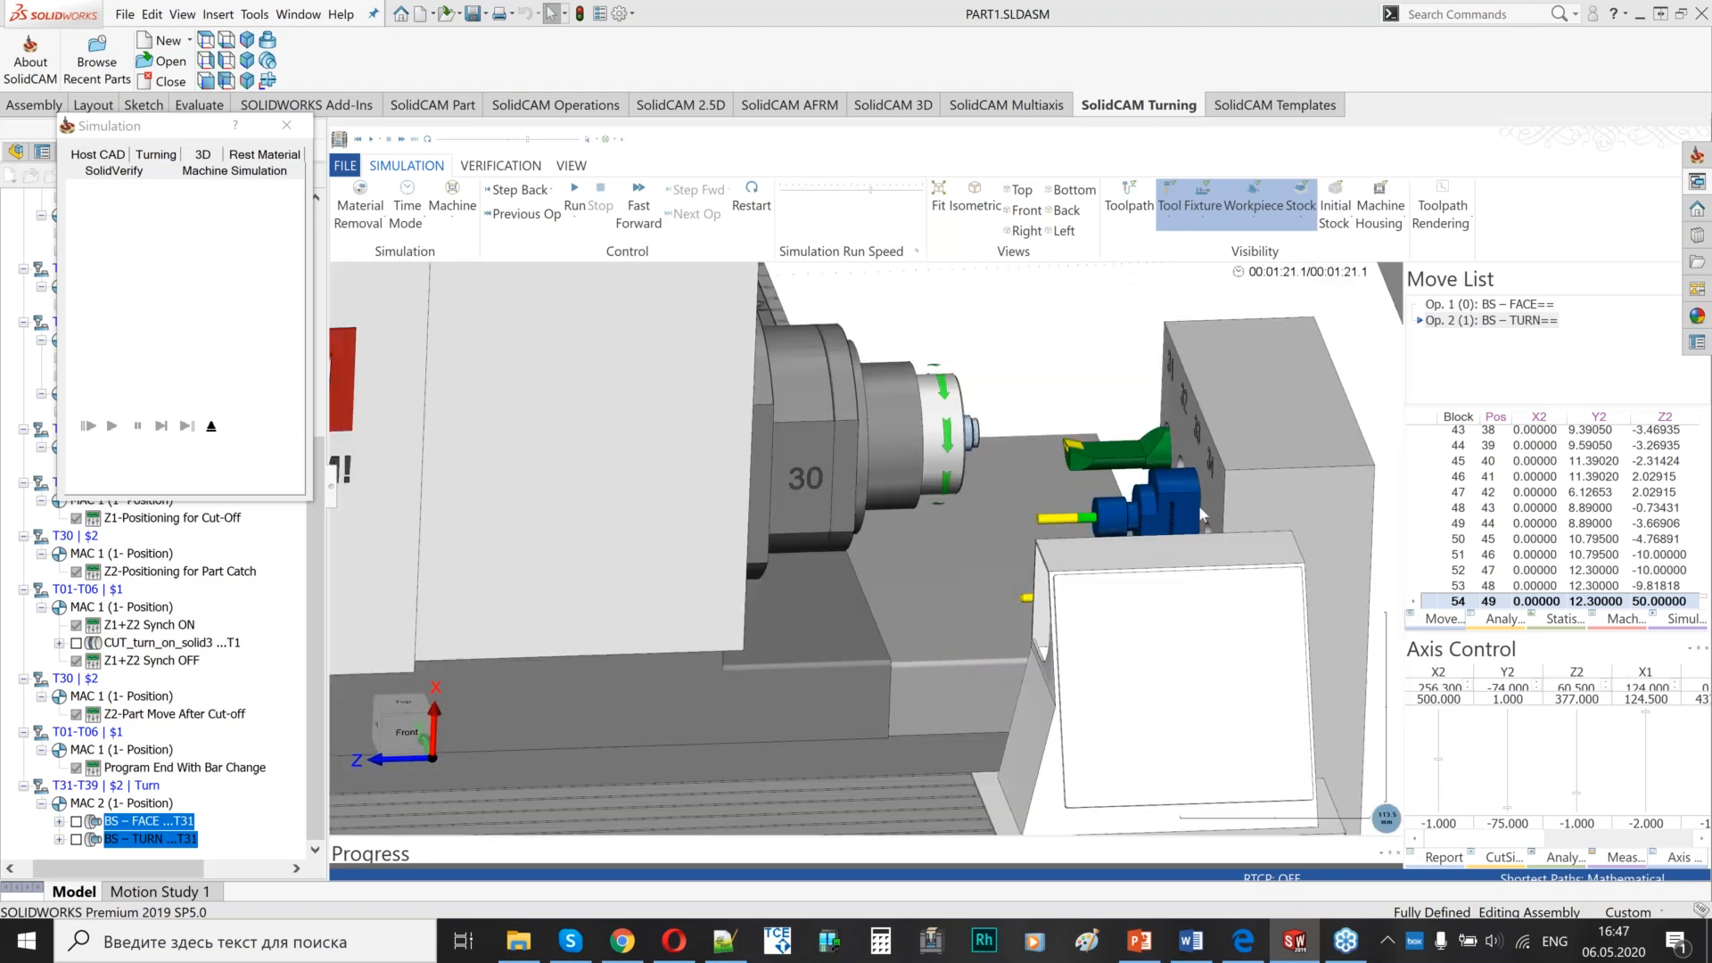
pyautogui.click(213, 425)
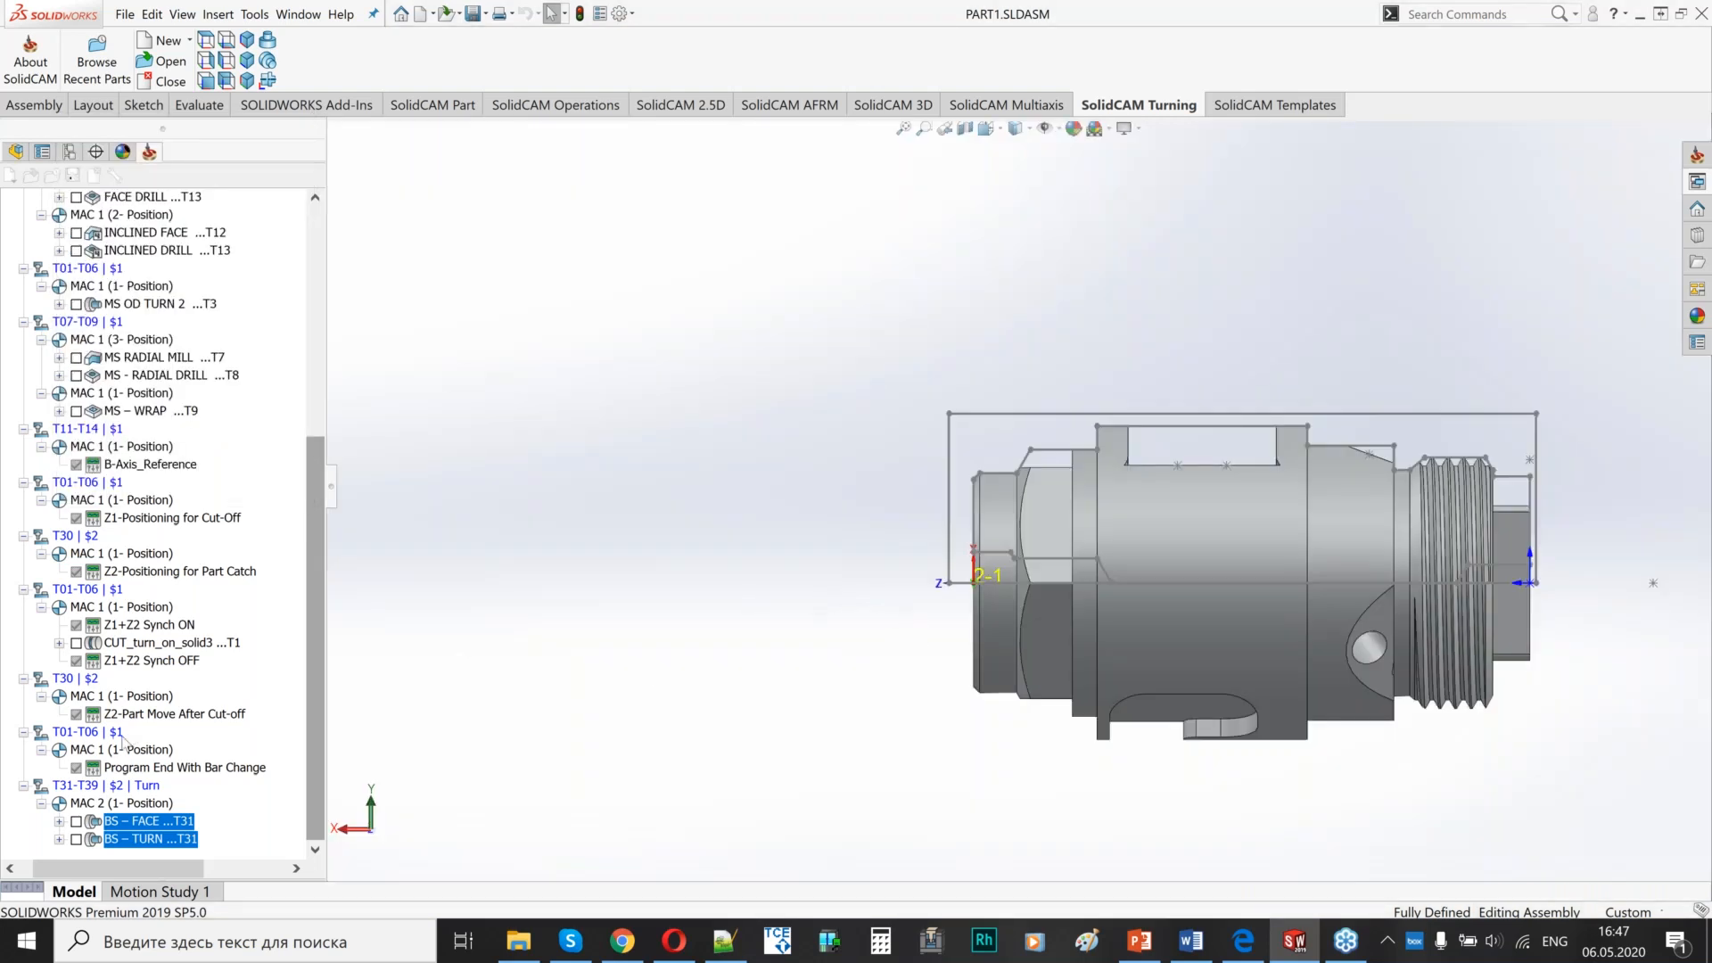
# - Display the toolpaths of BS – TURN and BS – FACE on the model, and hide them again
pyautogui.click(76, 839)
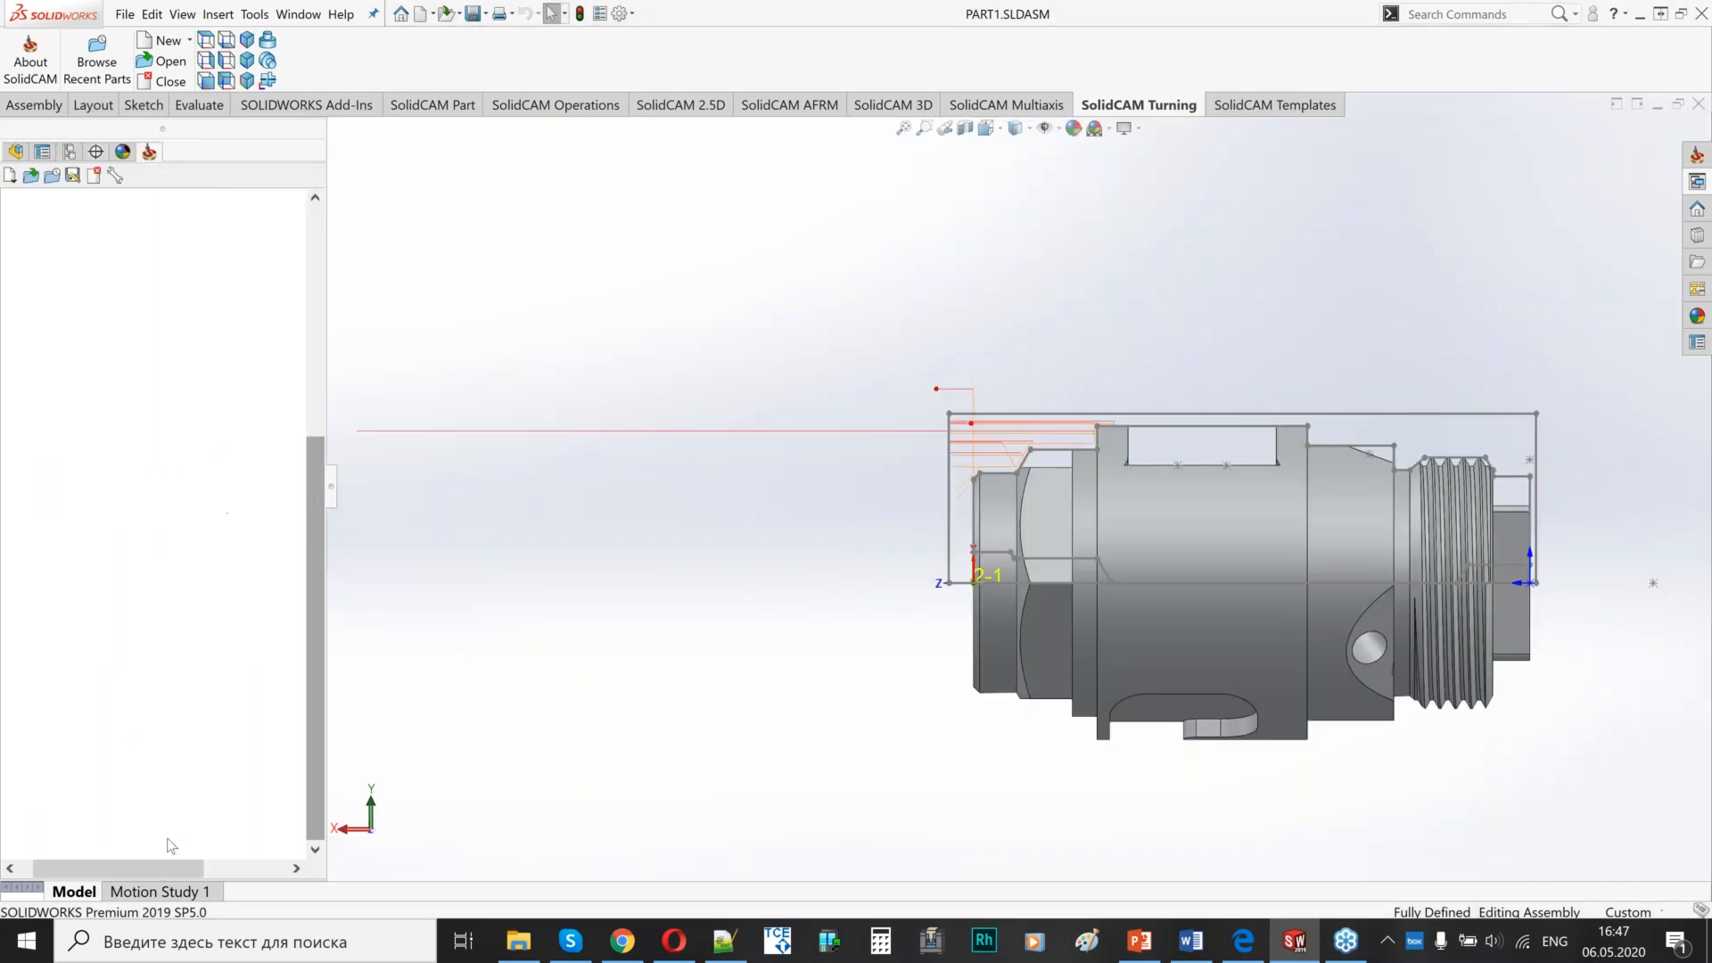
pyautogui.click(76, 821)
pyautogui.click(76, 821)
pyautogui.click(75, 840)
# - Add a Profile milling operation after BS – TURN, using the MAC 2 (1- Position) coordinate system
pyautogui.moveTo(602, 667); pyautogui.dragTo(1135, 658, button='middle')
pyautogui.scroll(-6, 1338, 545)
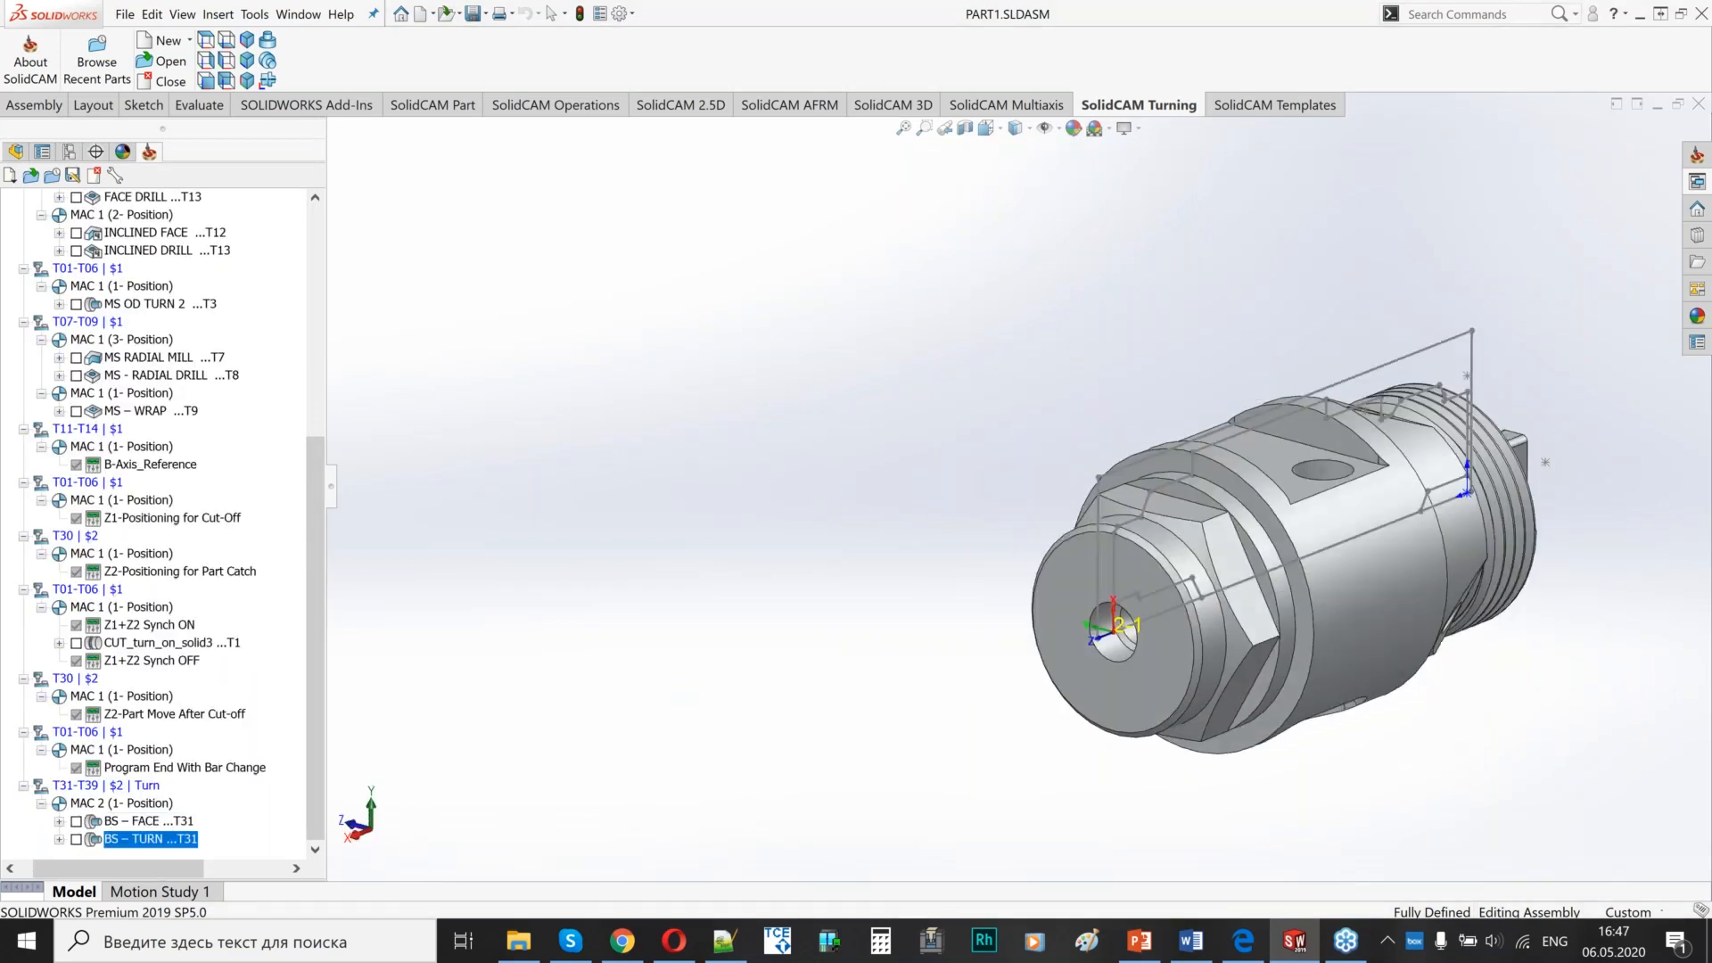
pyautogui.rightClick(132, 849)
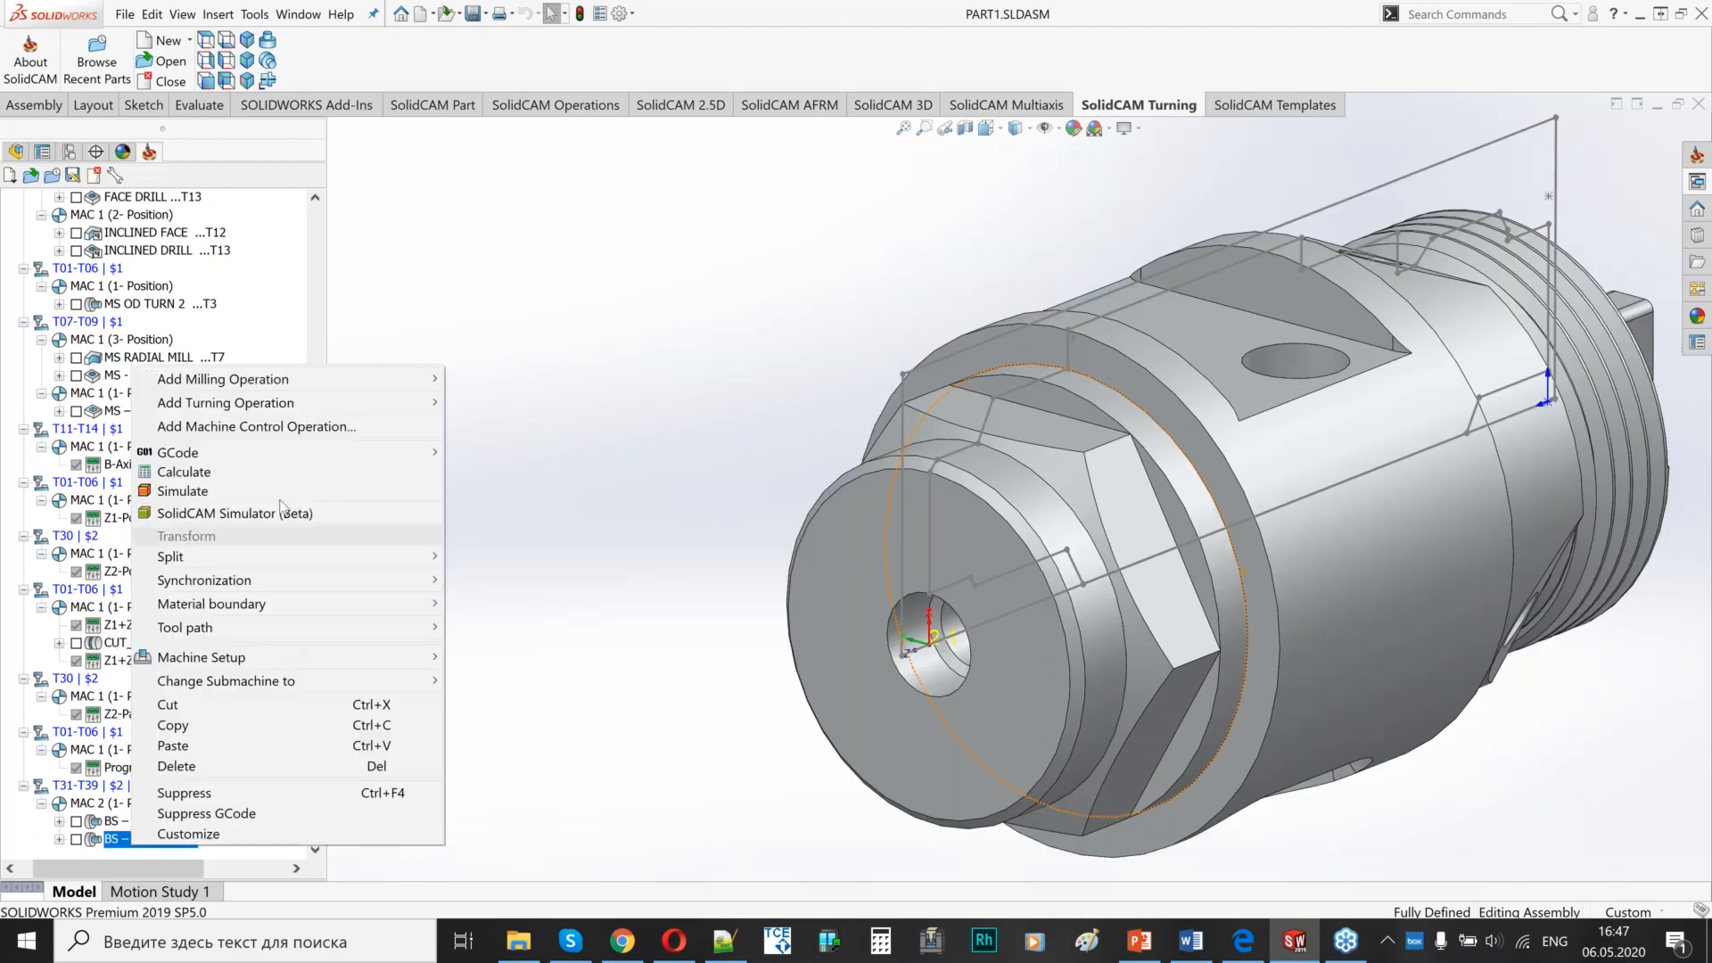
pyautogui.moveTo(345, 372)
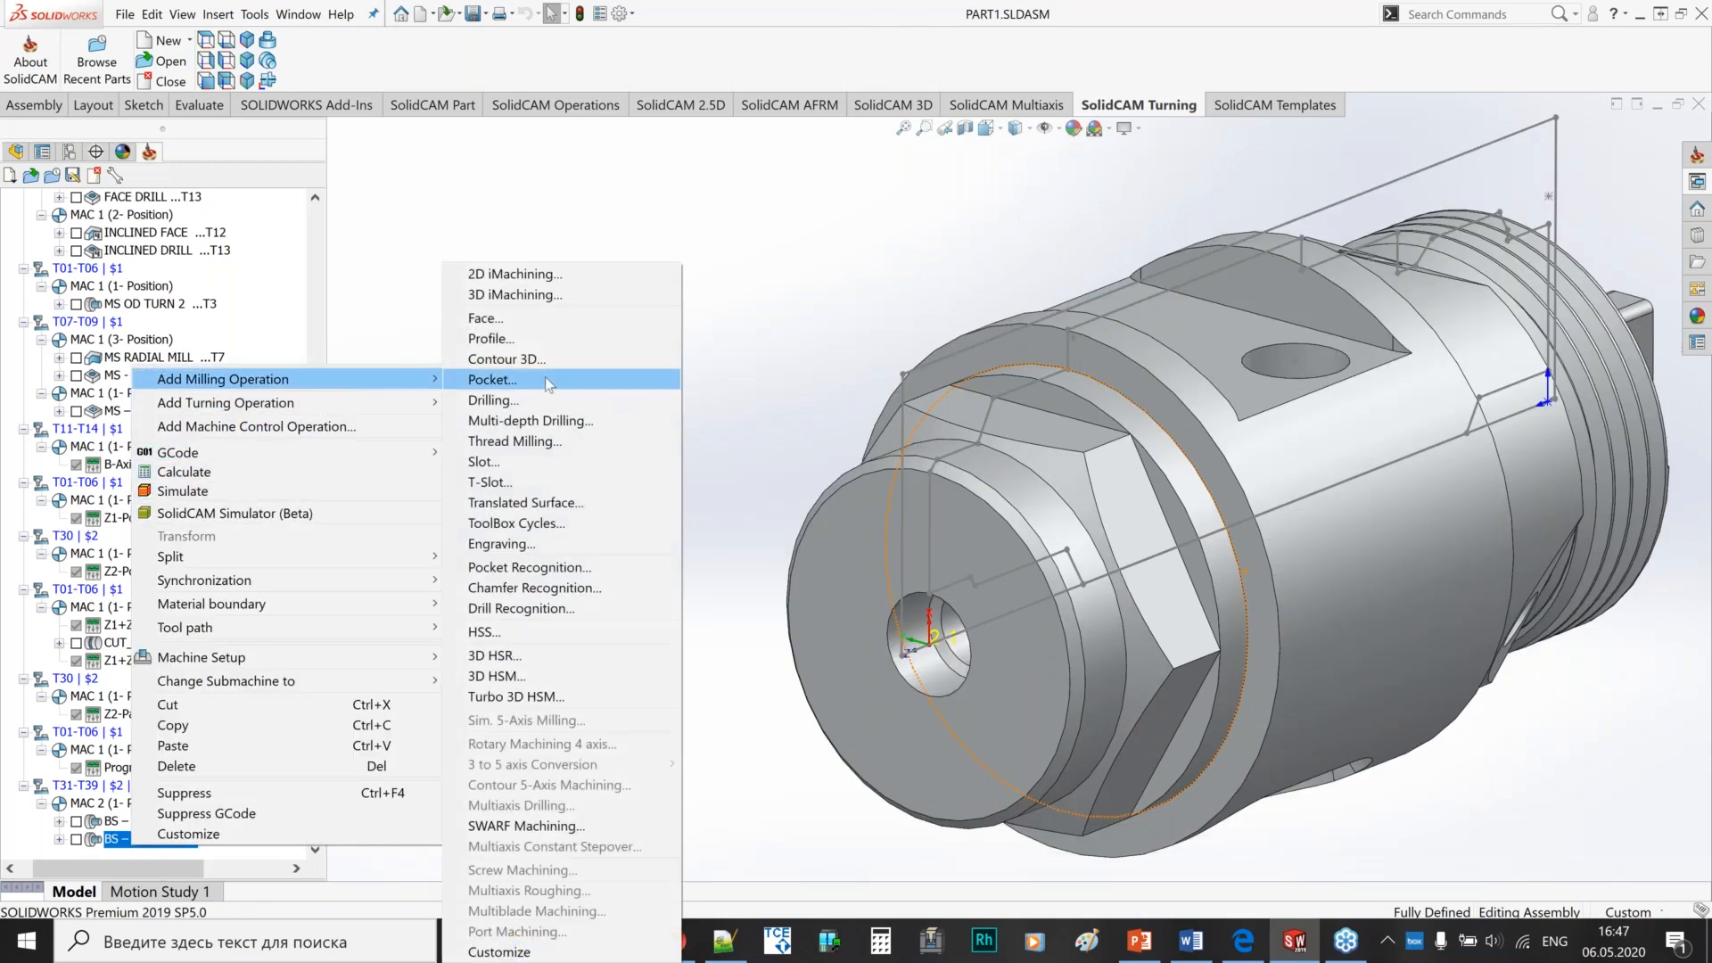
pyautogui.click(536, 342)
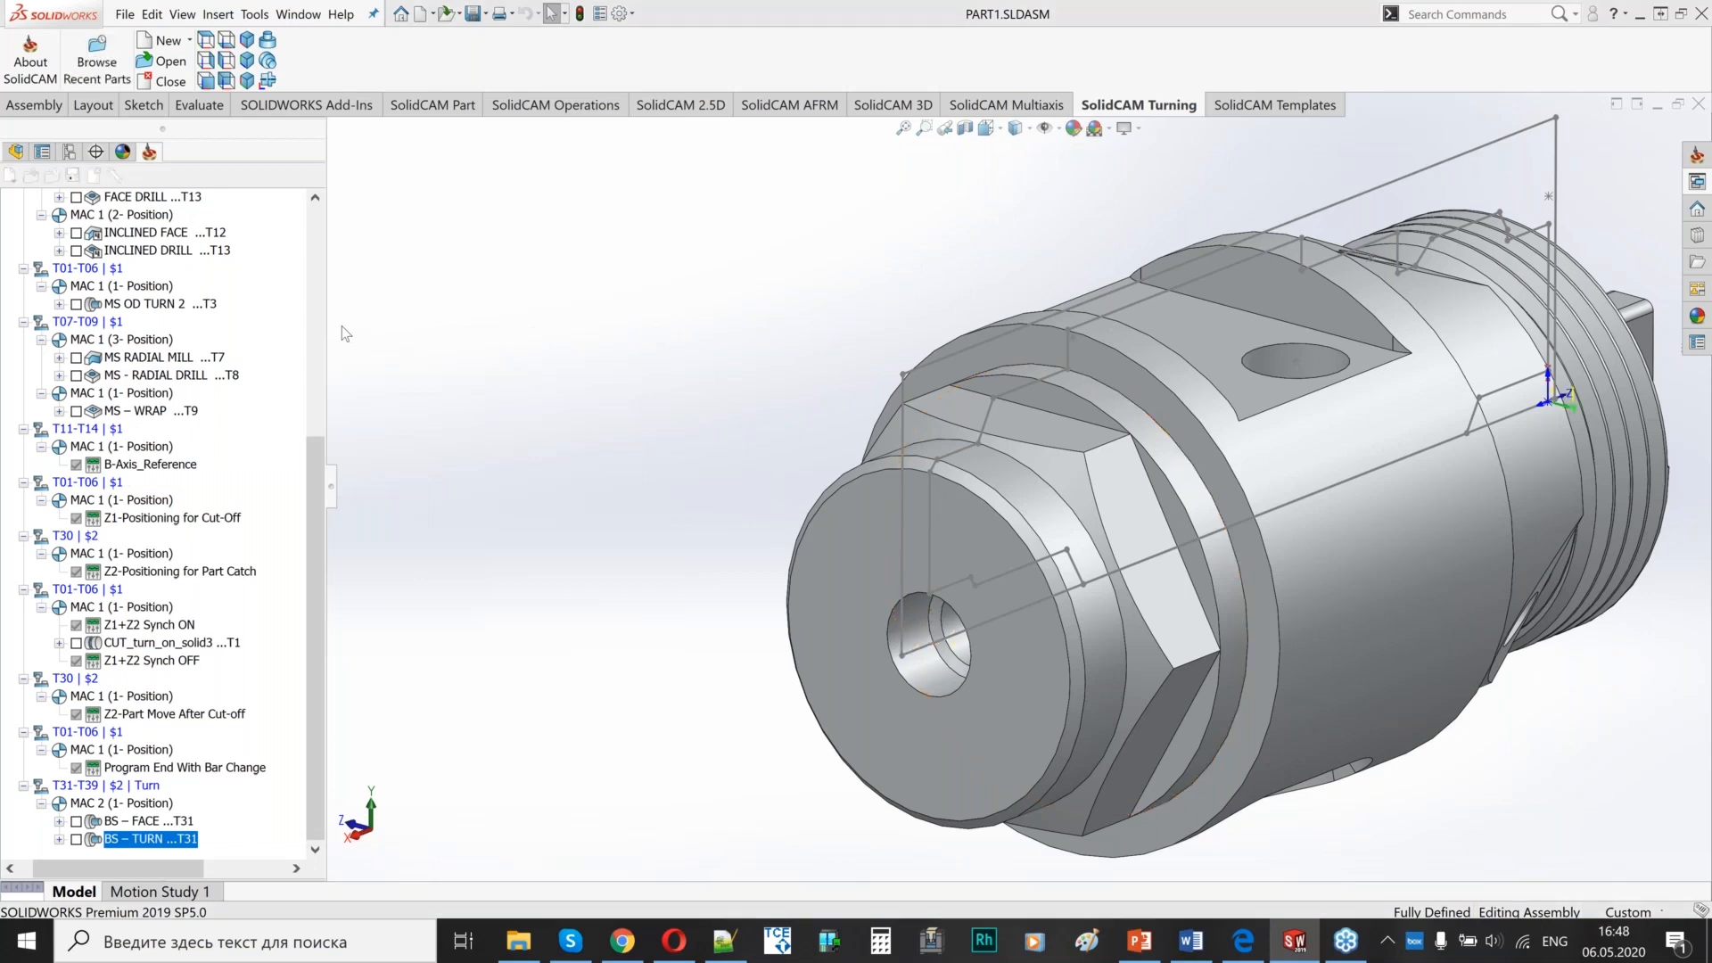
pyautogui.click(345, 249)
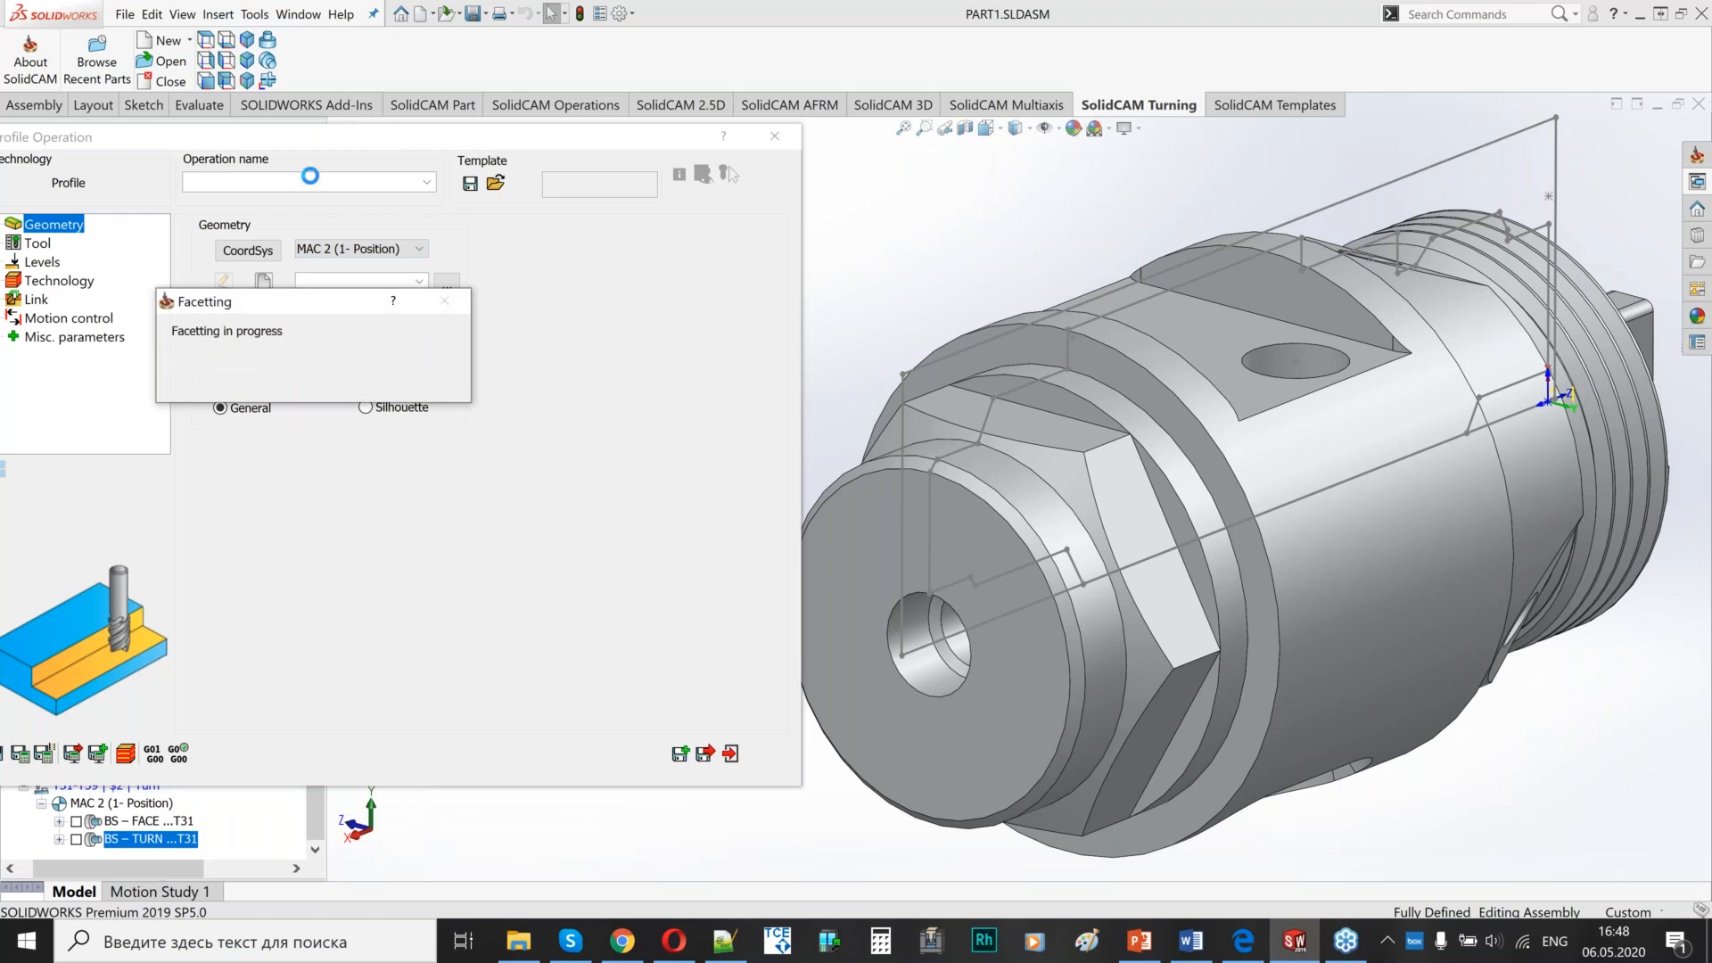
pyautogui.moveTo(300, 141); pyautogui.dragTo(413, 128)
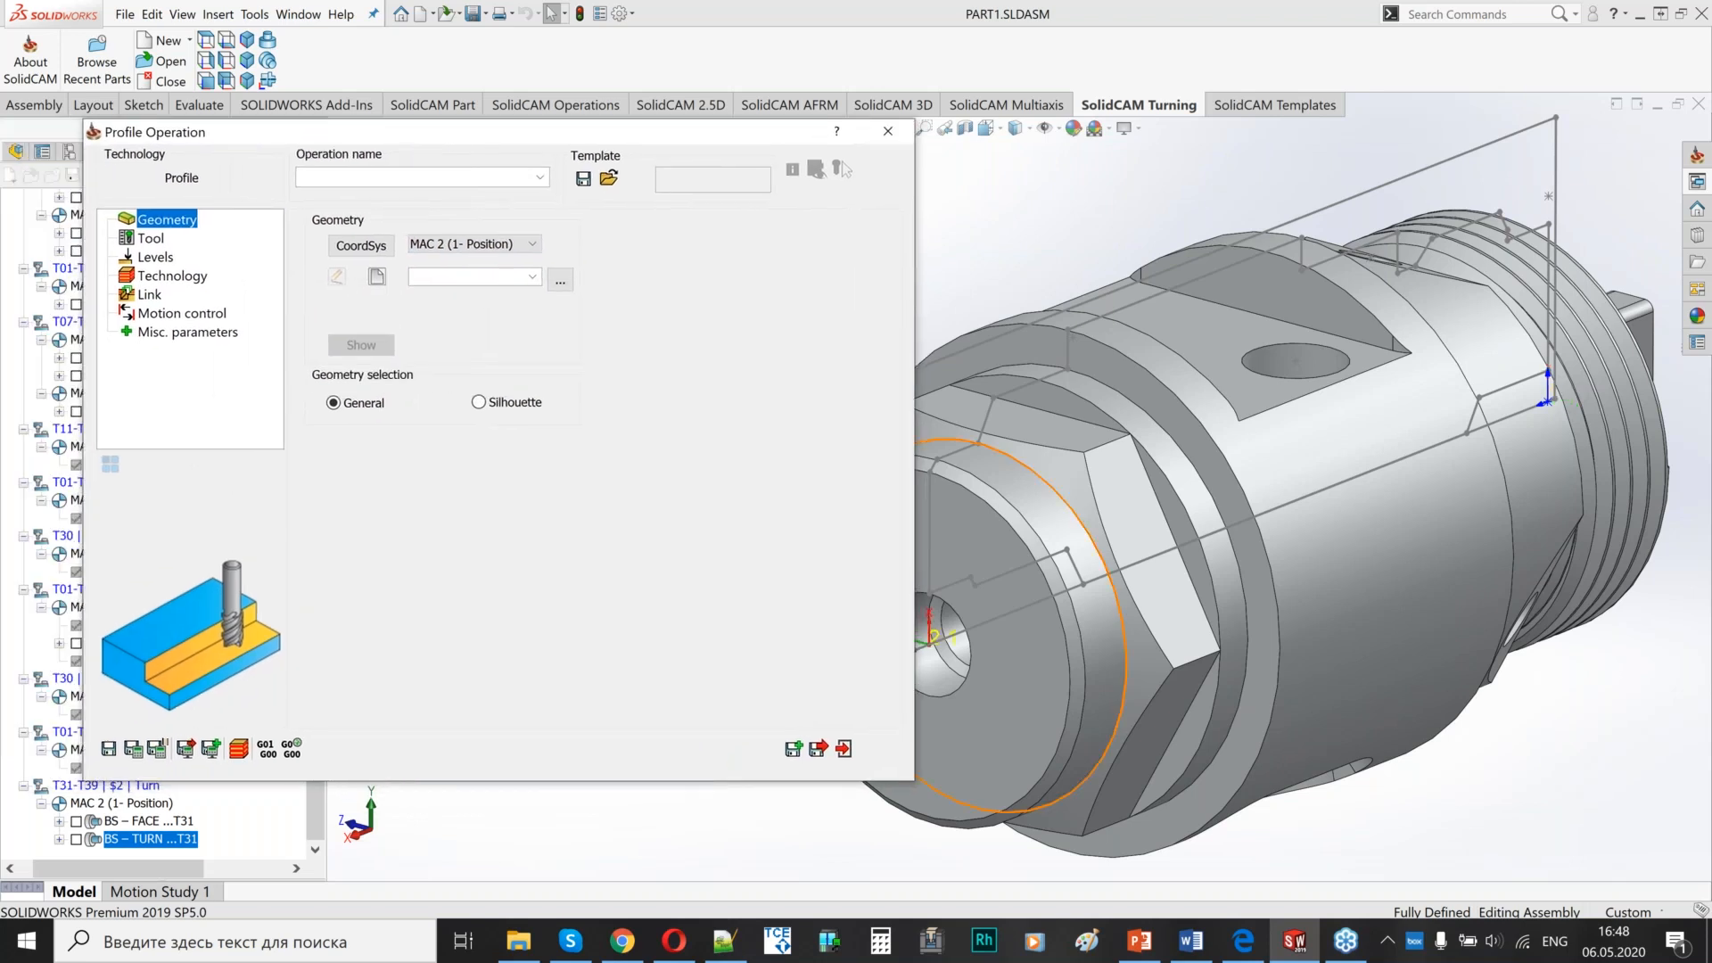
# - Start a new flat contour geometry and pick the first edges along the base of the hexagon flats
pyautogui.scroll(4, 952, 500)
pyautogui.scroll(-2, 952, 499)
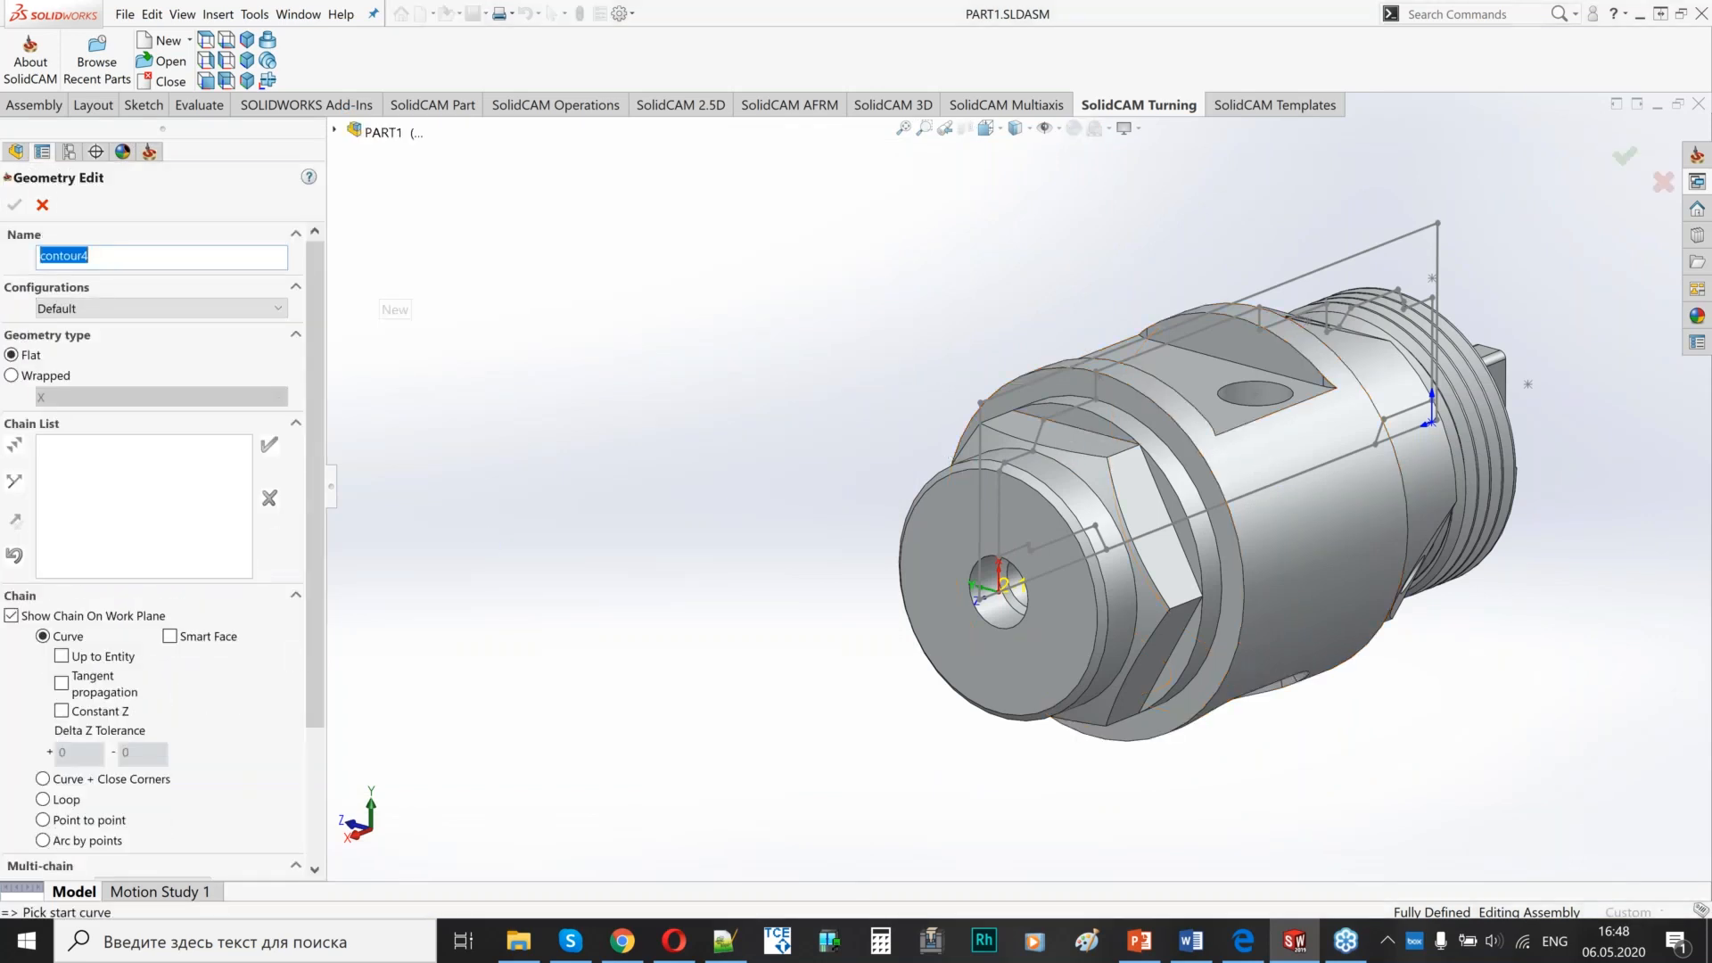
pyautogui.scroll(-3, 1128, 457)
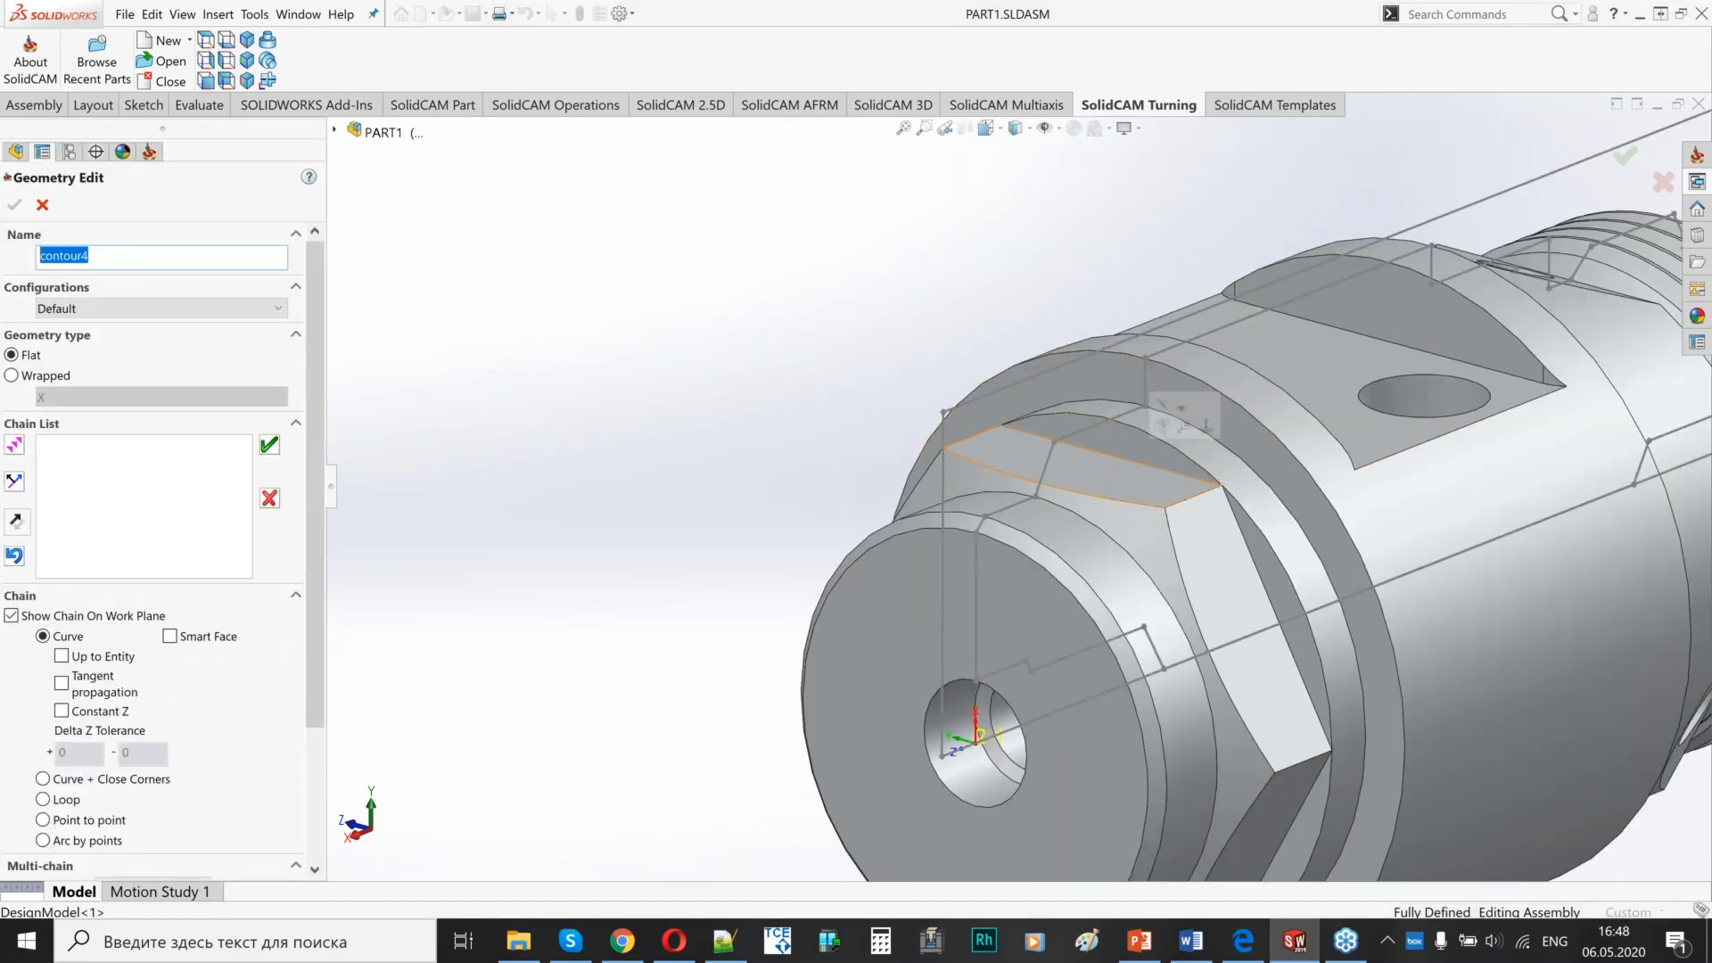
pyautogui.click(1242, 544)
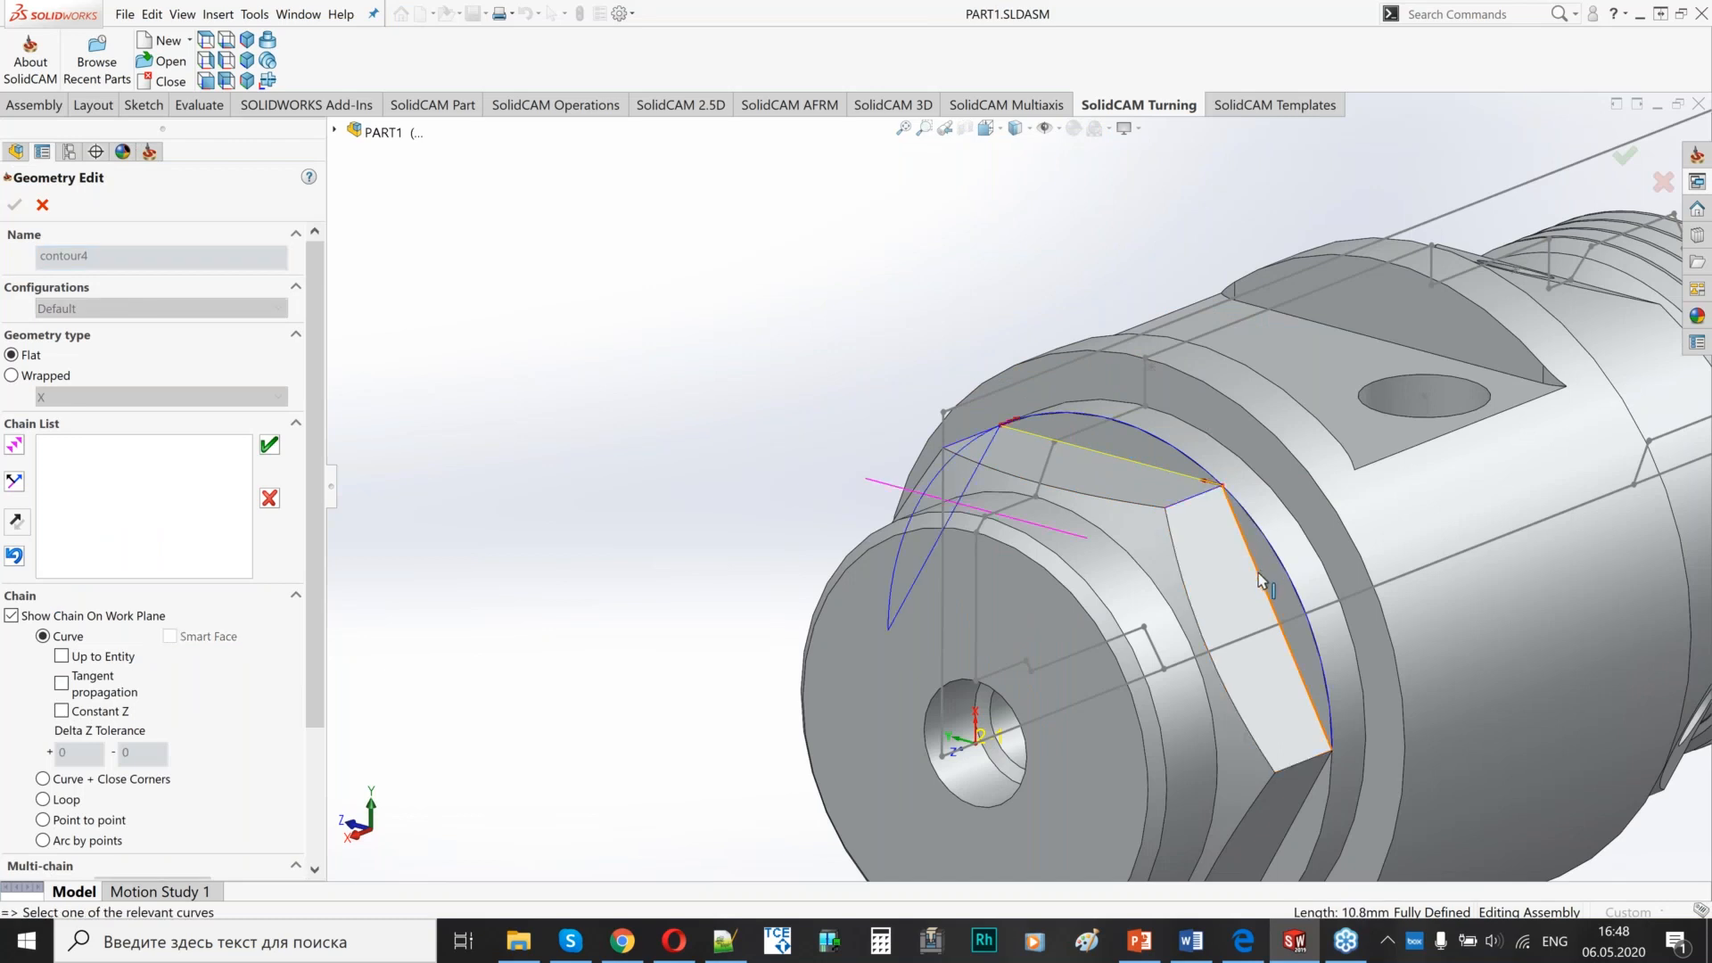
pyautogui.scroll(3, 1148, 651)
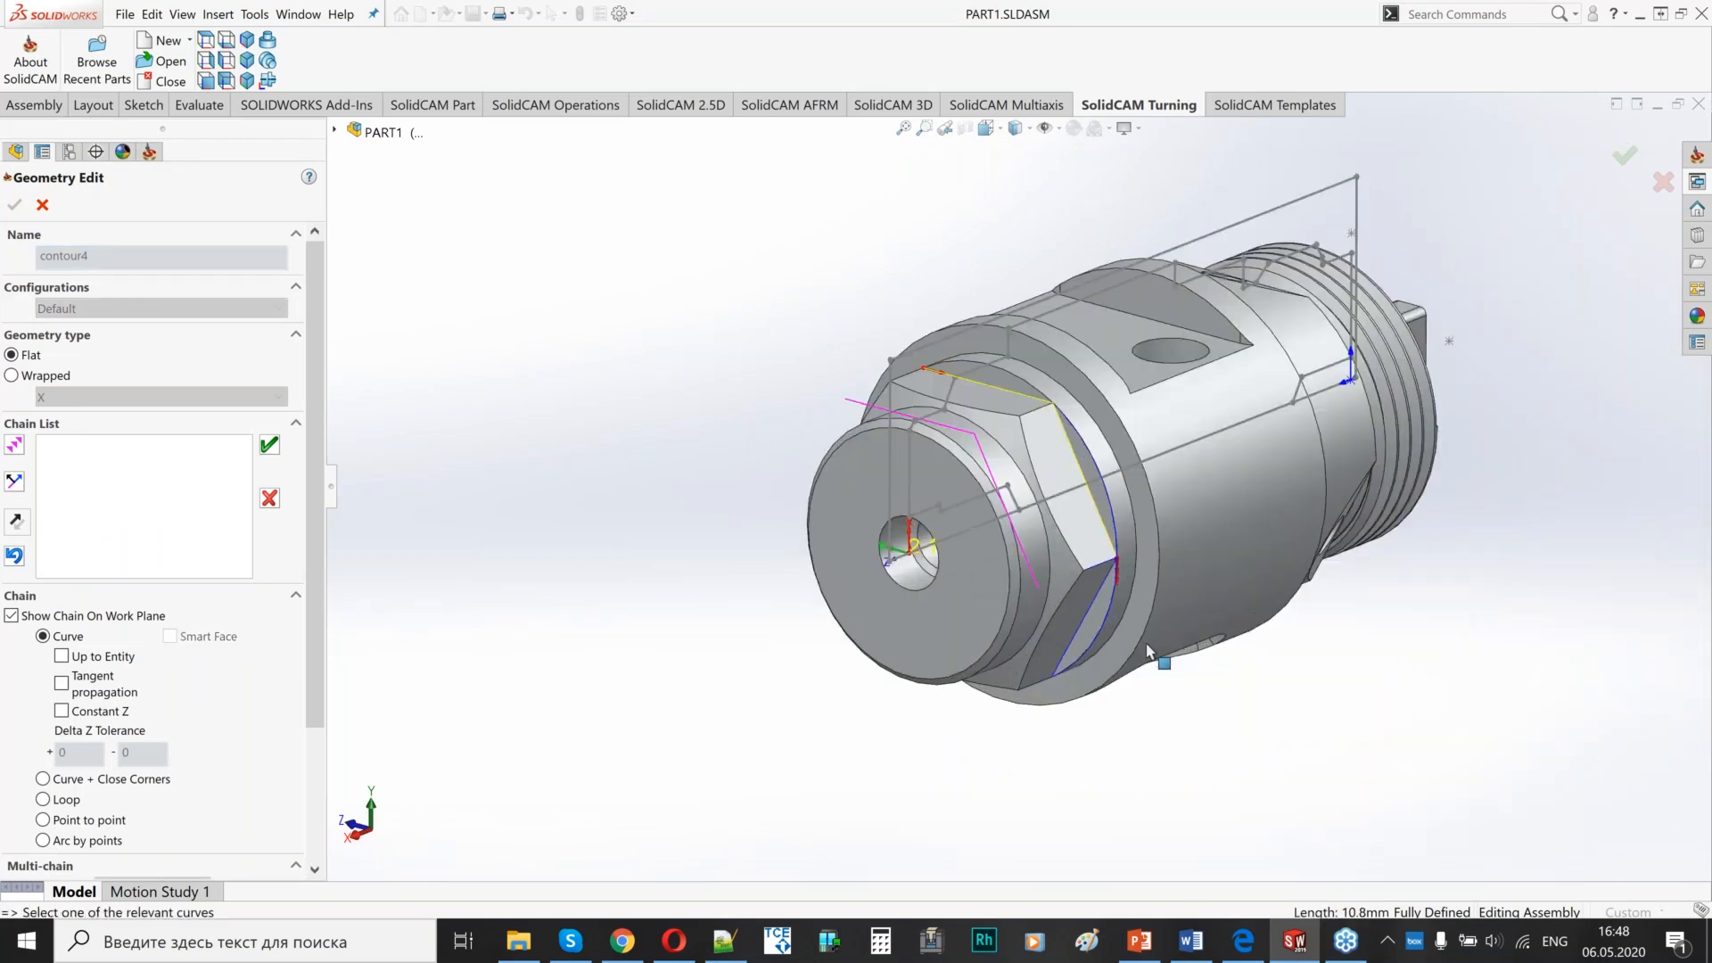
pyautogui.scroll(-5, 1148, 651)
pyautogui.click(951, 535)
# - Pick the remaining base edges to close the chain around the hexagon, and accept the chain and the contour geometry
pyautogui.scroll(4, 1025, 604)
pyautogui.moveTo(784, 604); pyautogui.dragTo(892, 339, button='middle')
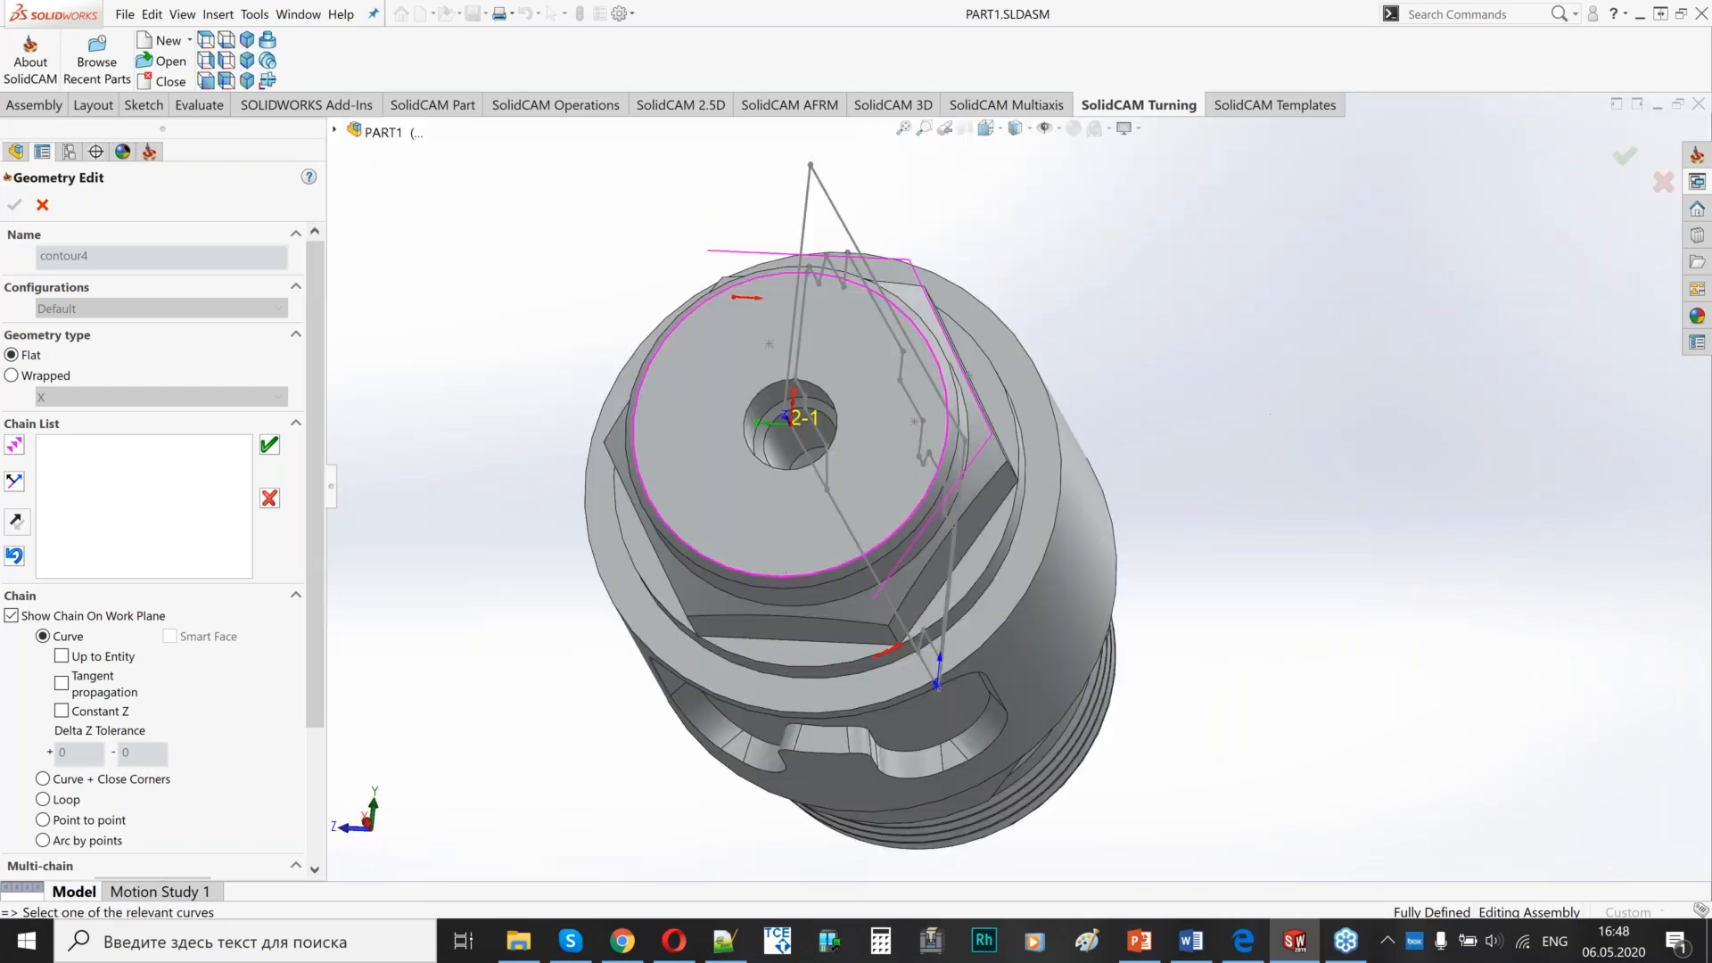
pyautogui.scroll(-5, 1155, 292)
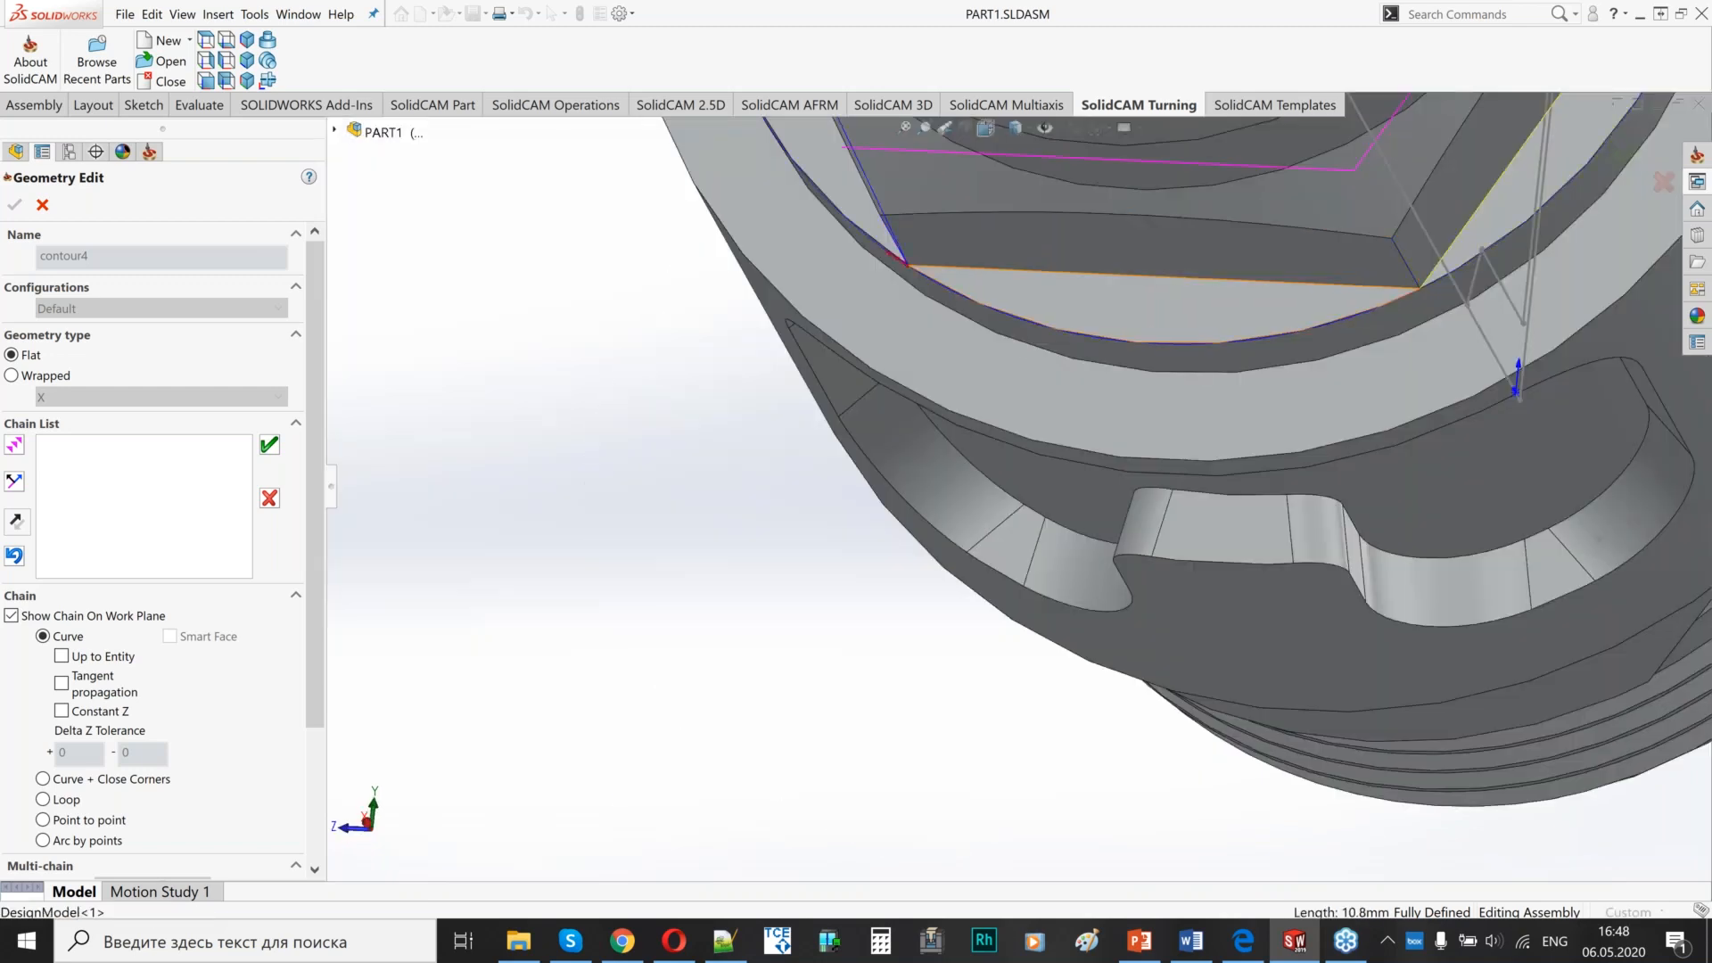
pyautogui.scroll(5, 1204, 371)
pyautogui.moveTo(986, 336); pyautogui.dragTo(925, 325, button='middle')
pyautogui.scroll(-5, 838, 379)
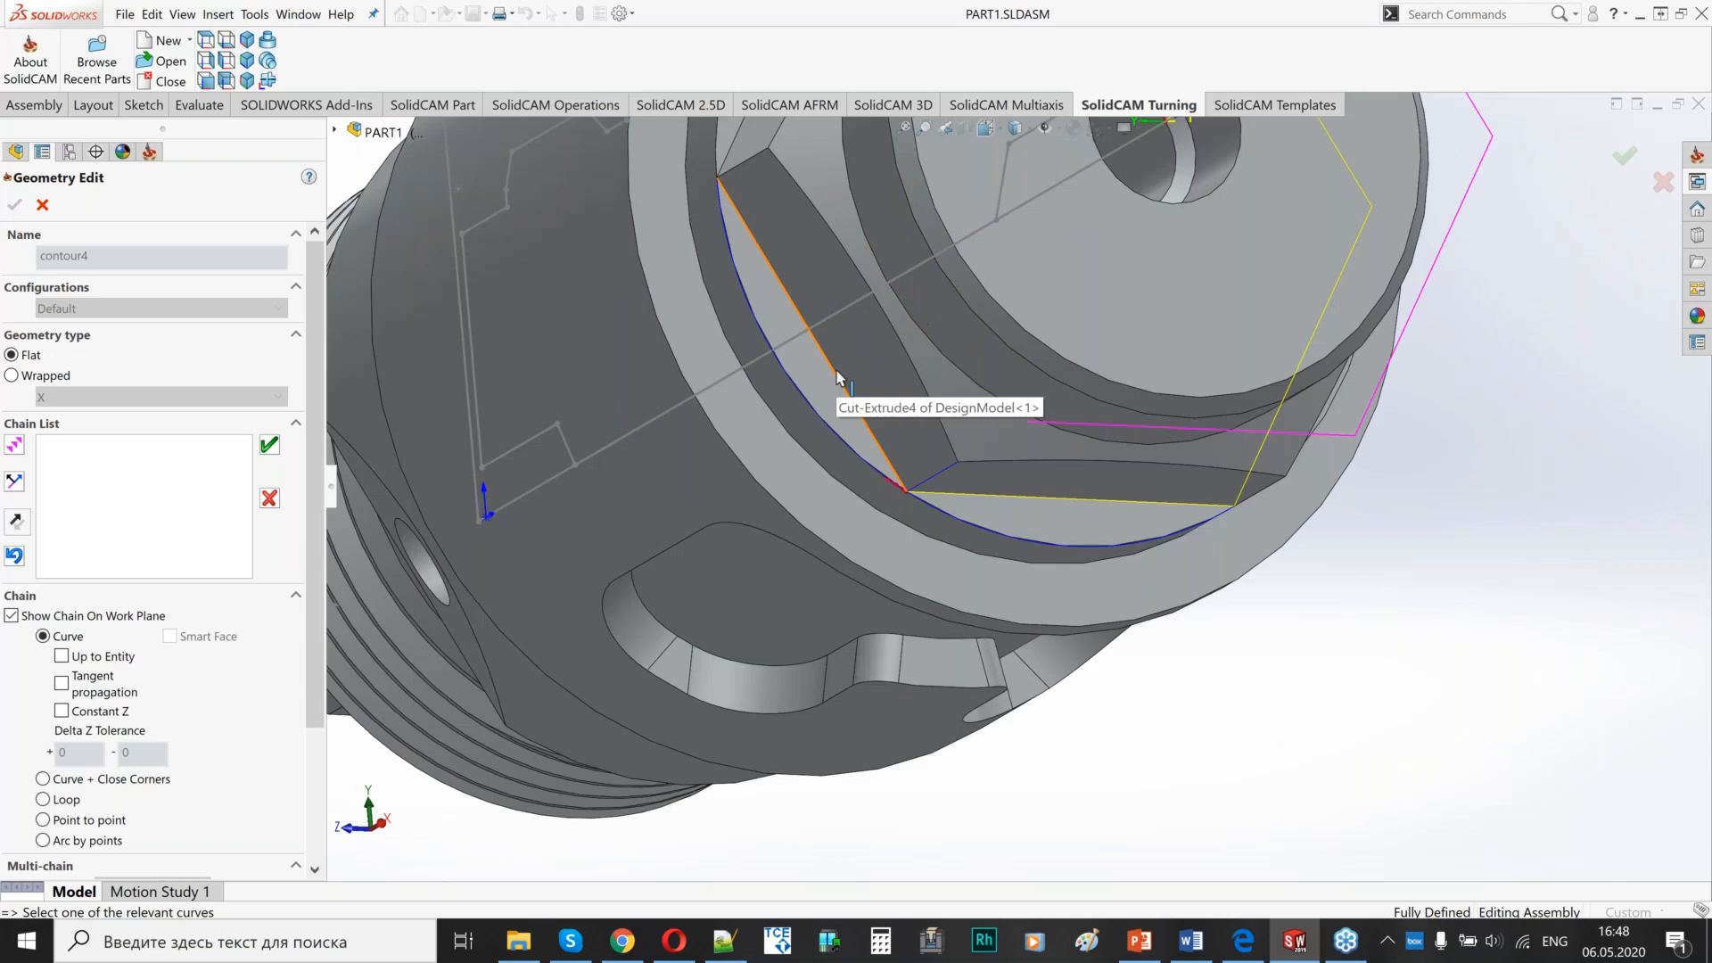
pyautogui.scroll(2, 1025, 487)
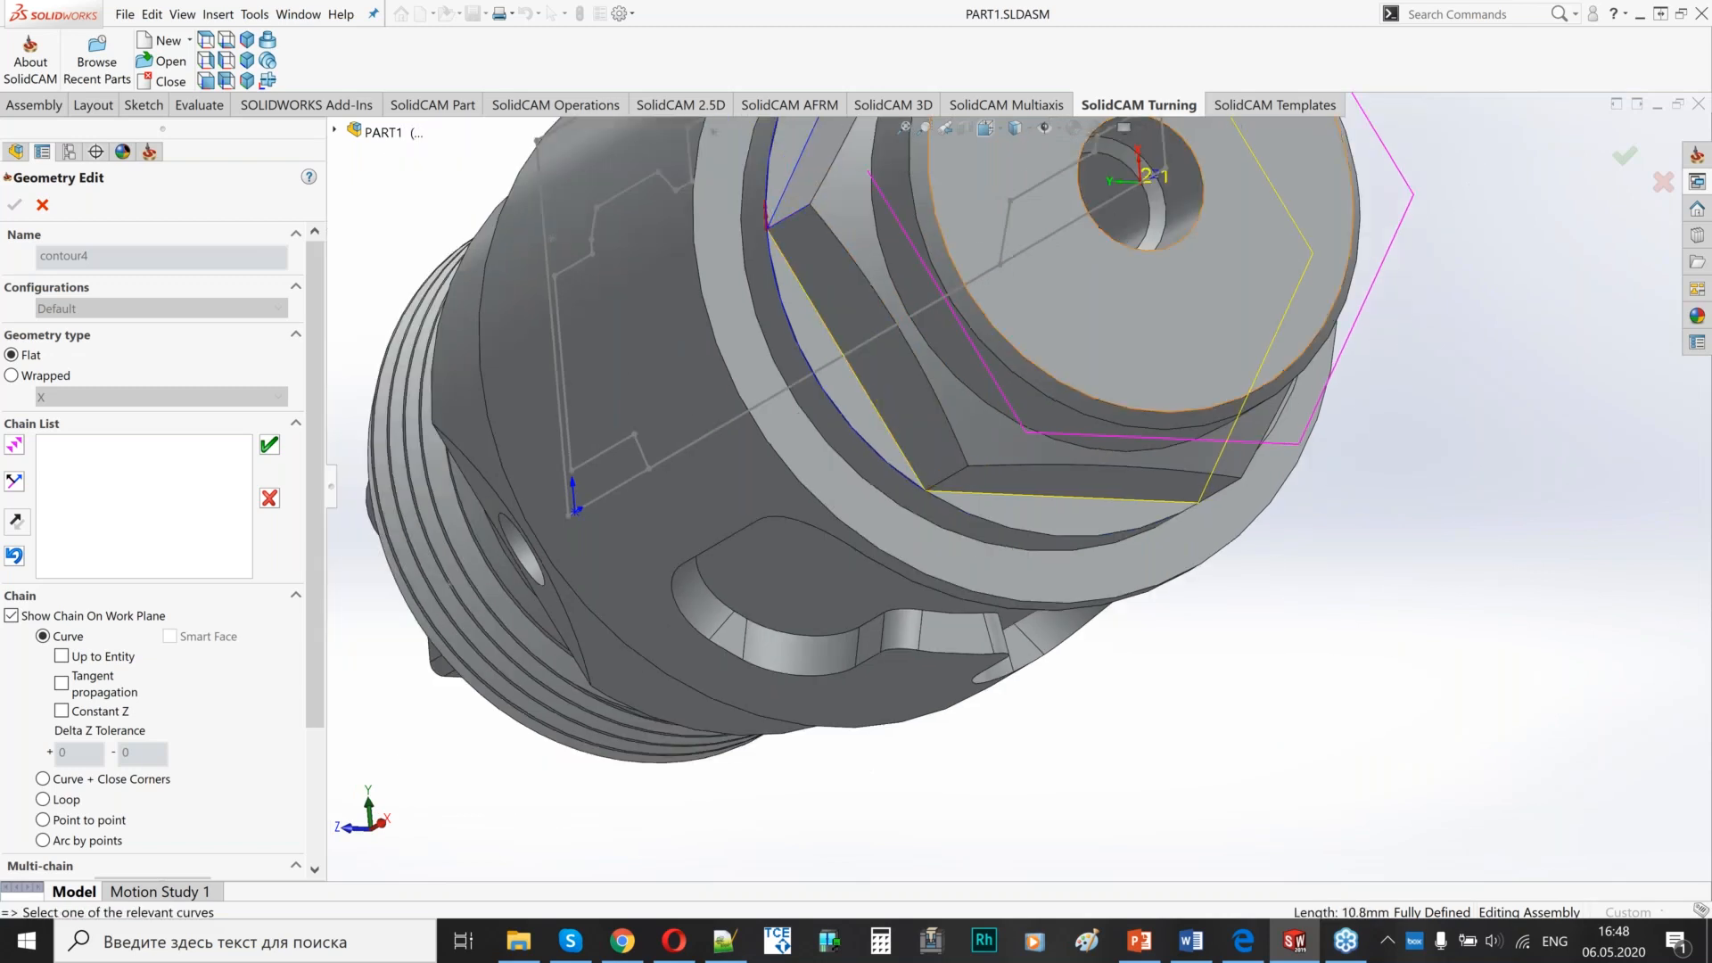
pyautogui.moveTo(959, 245); pyautogui.dragTo(987, 265, button='middle')
pyautogui.scroll(4, 977, 428)
pyautogui.scroll(-7, 967, 463)
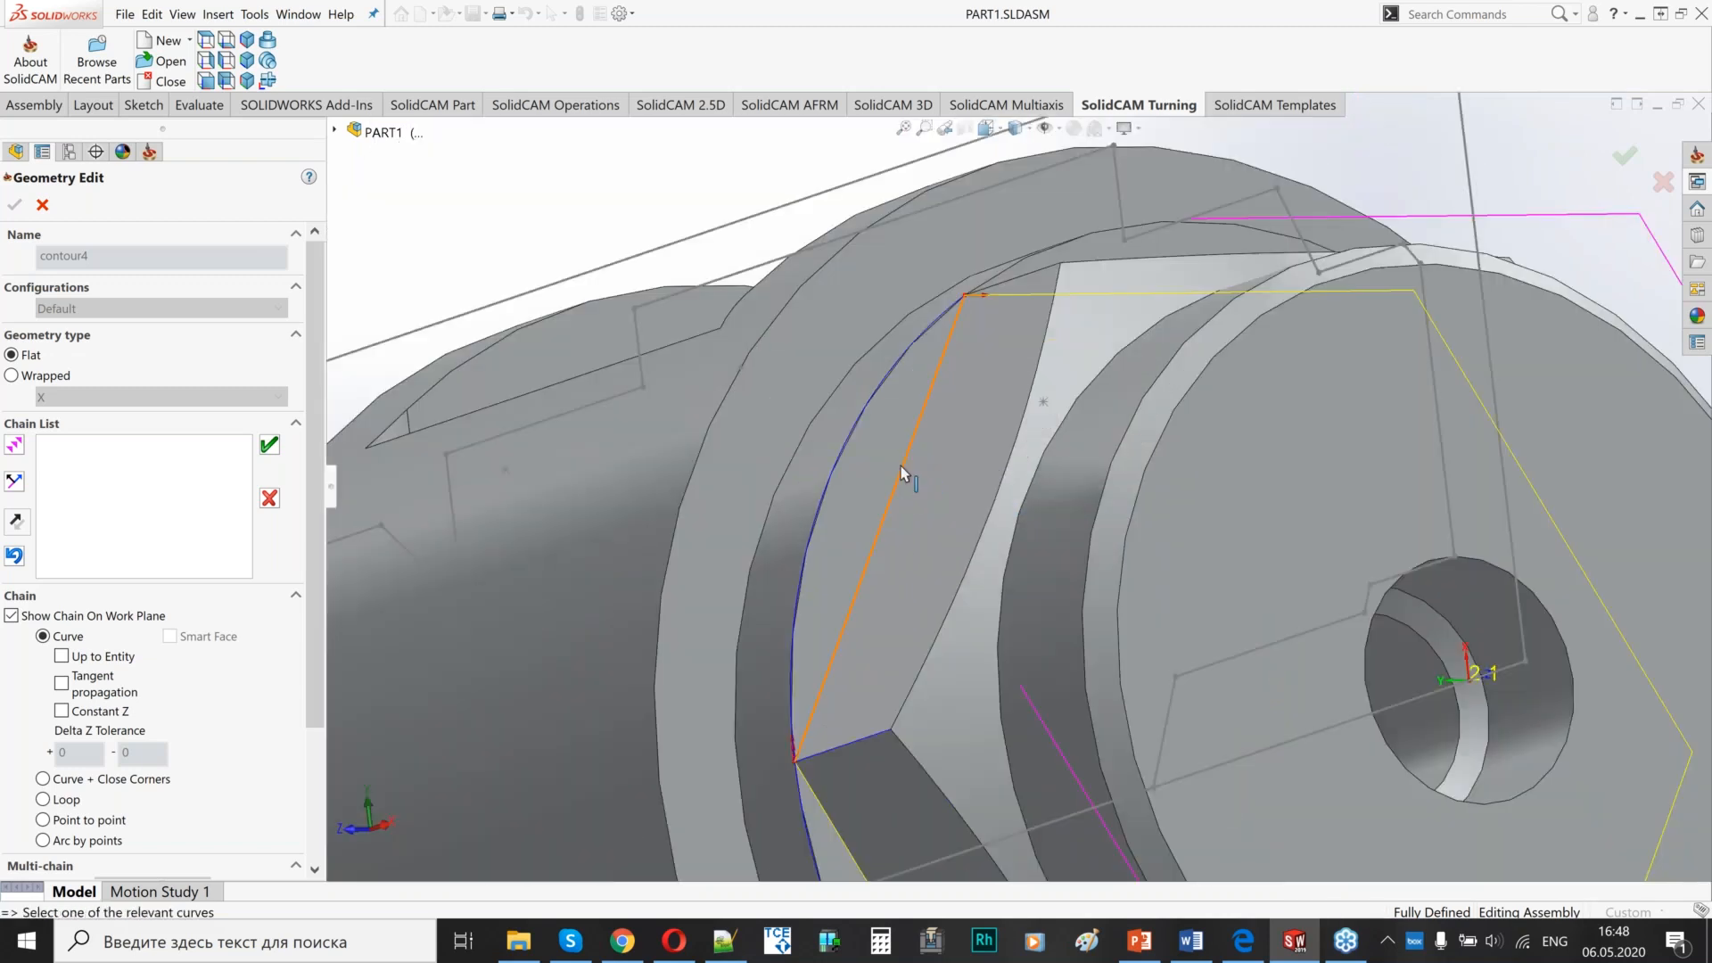
pyautogui.click(901, 465)
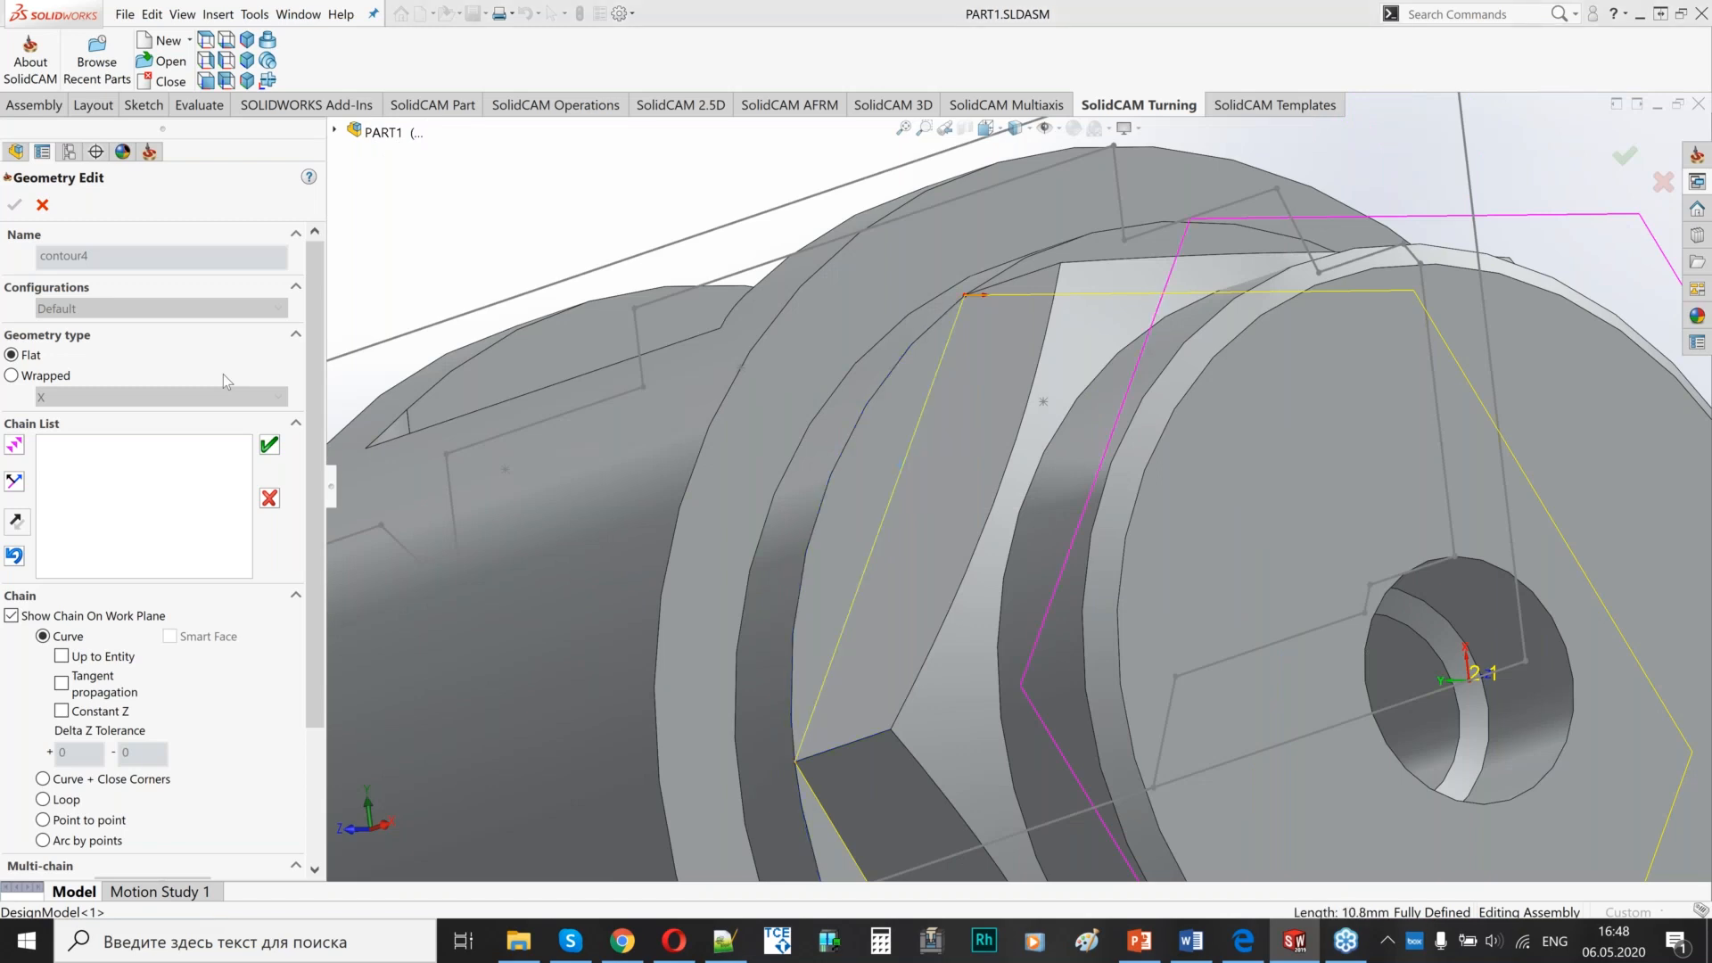
pyautogui.click(223, 372)
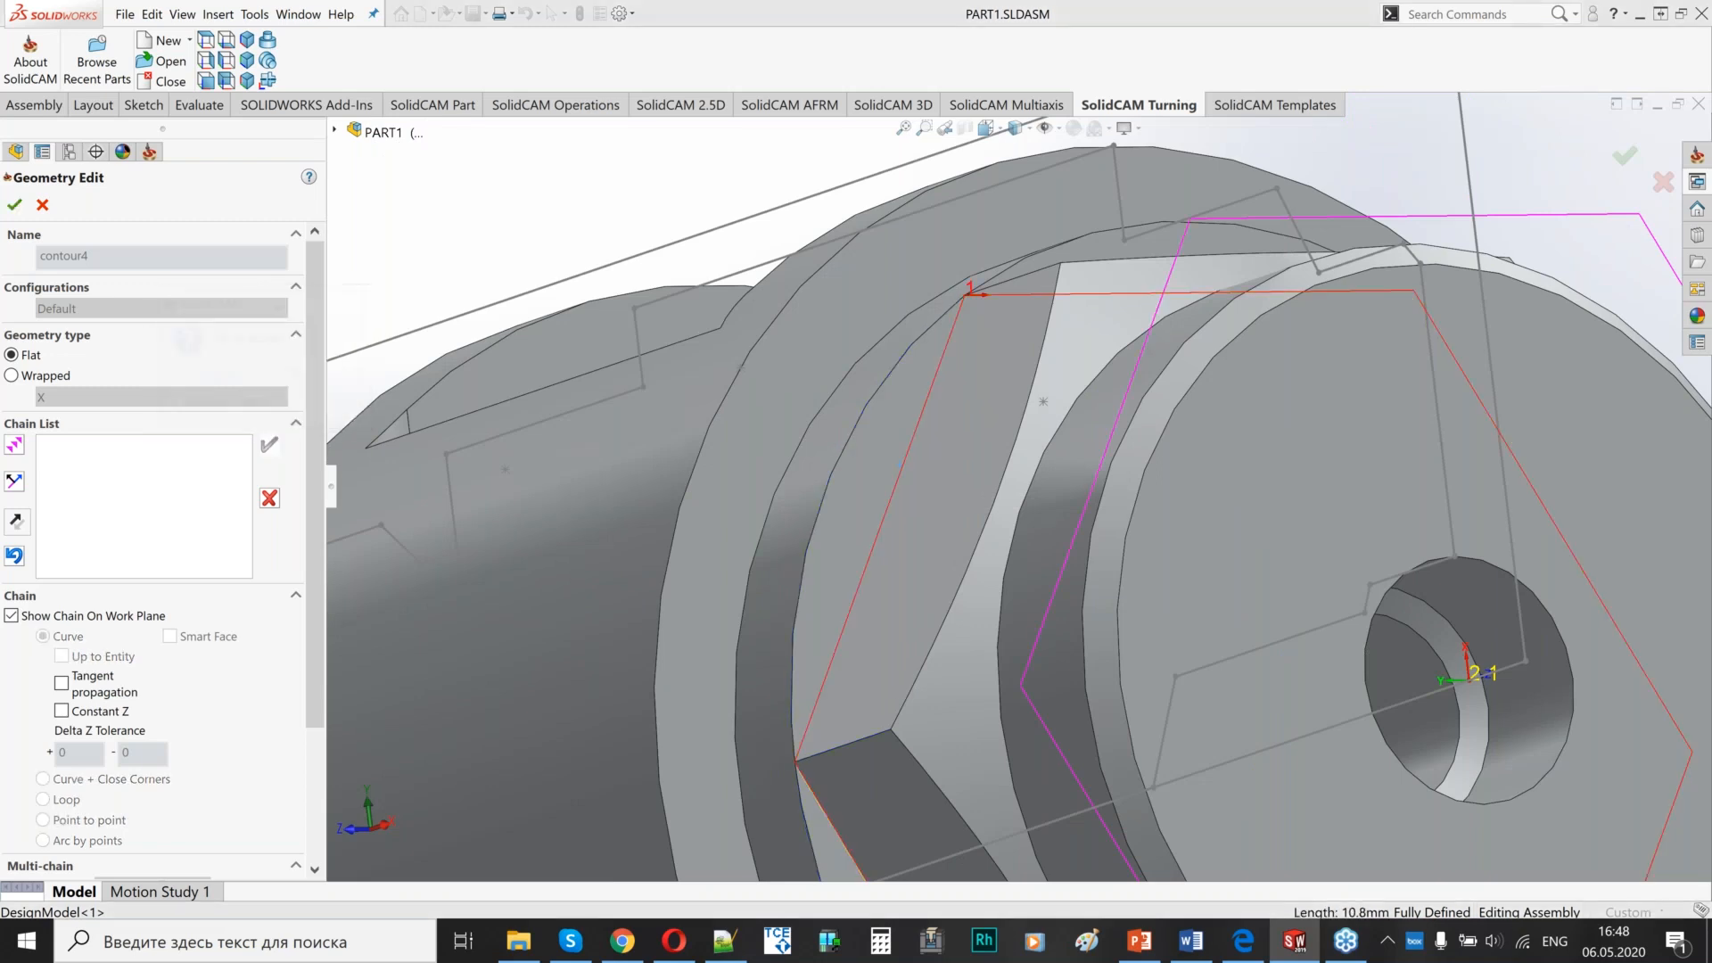
pyautogui.click(16, 206)
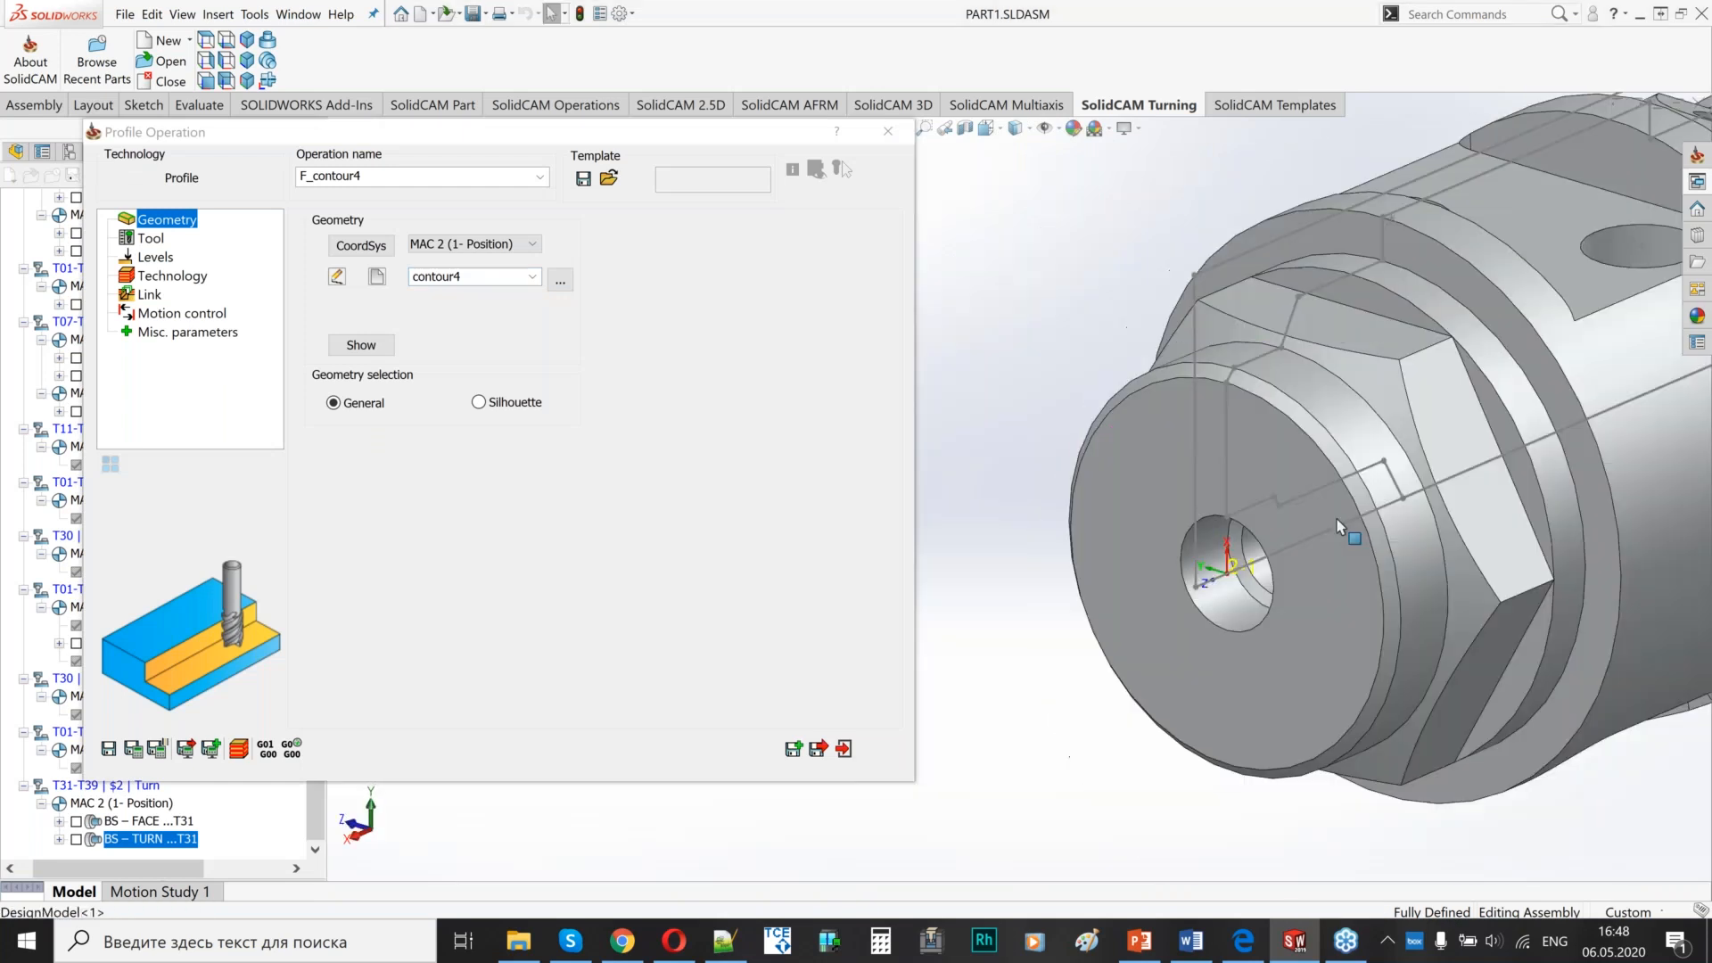
# - Assign the existing 6 mm end mill, tool 33 on turret T31-T39, to the profile operation
pyautogui.click(152, 239)
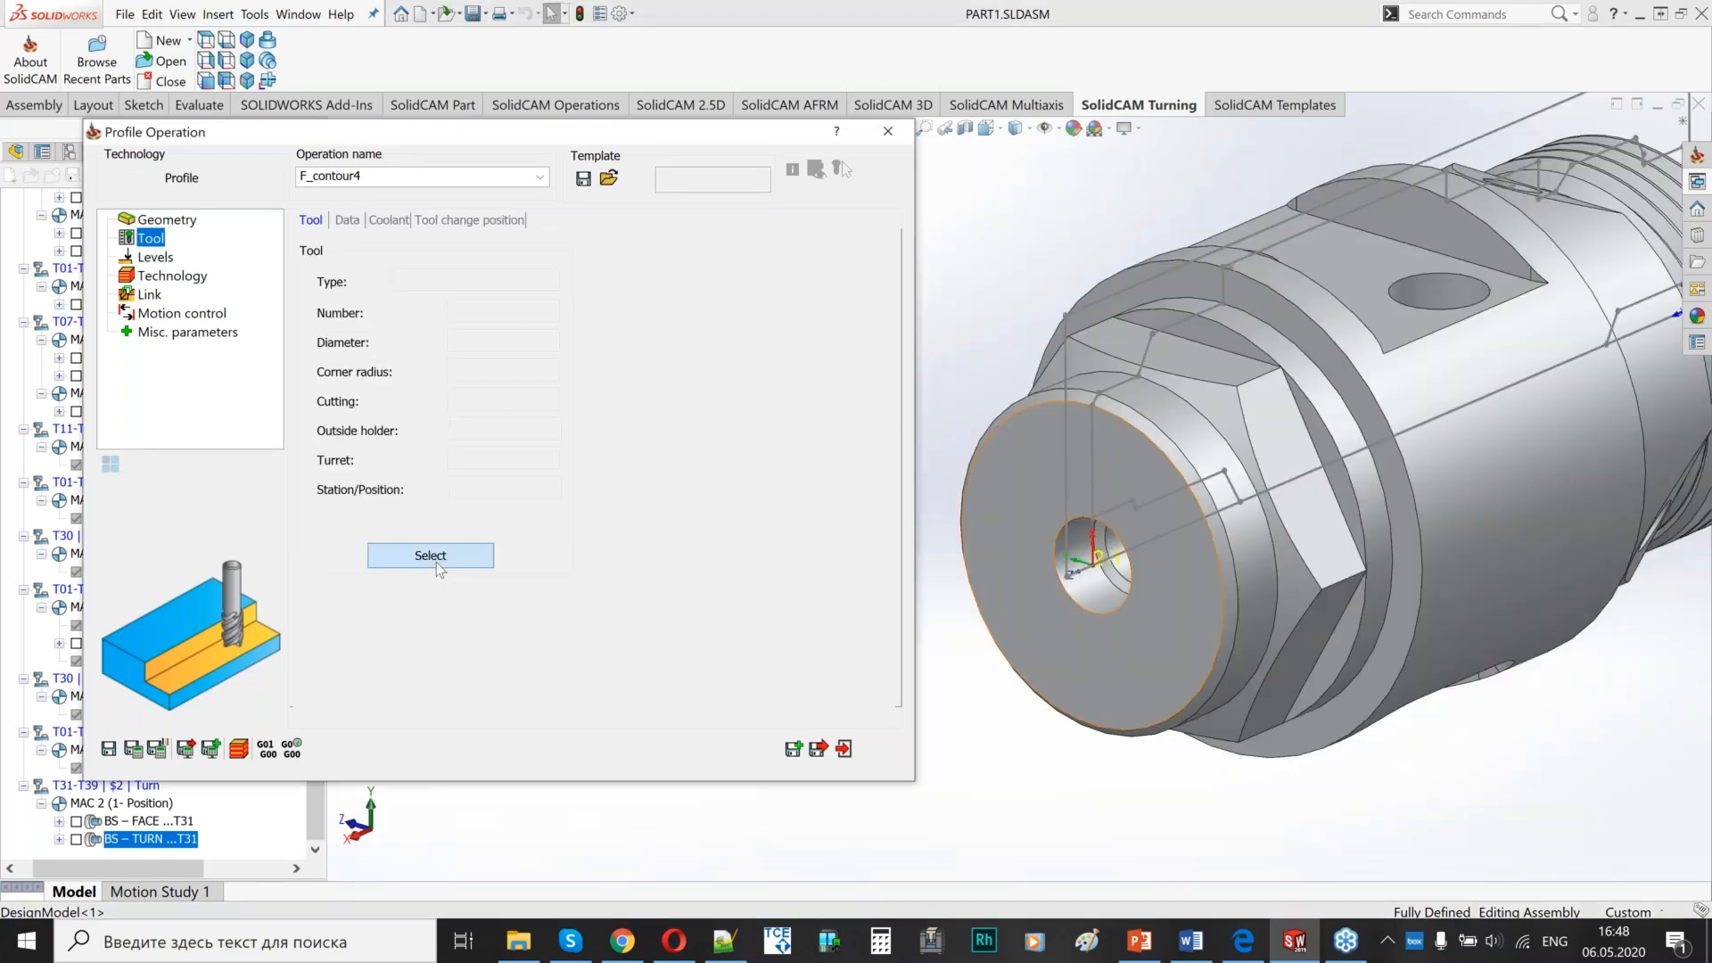
pyautogui.click(439, 569)
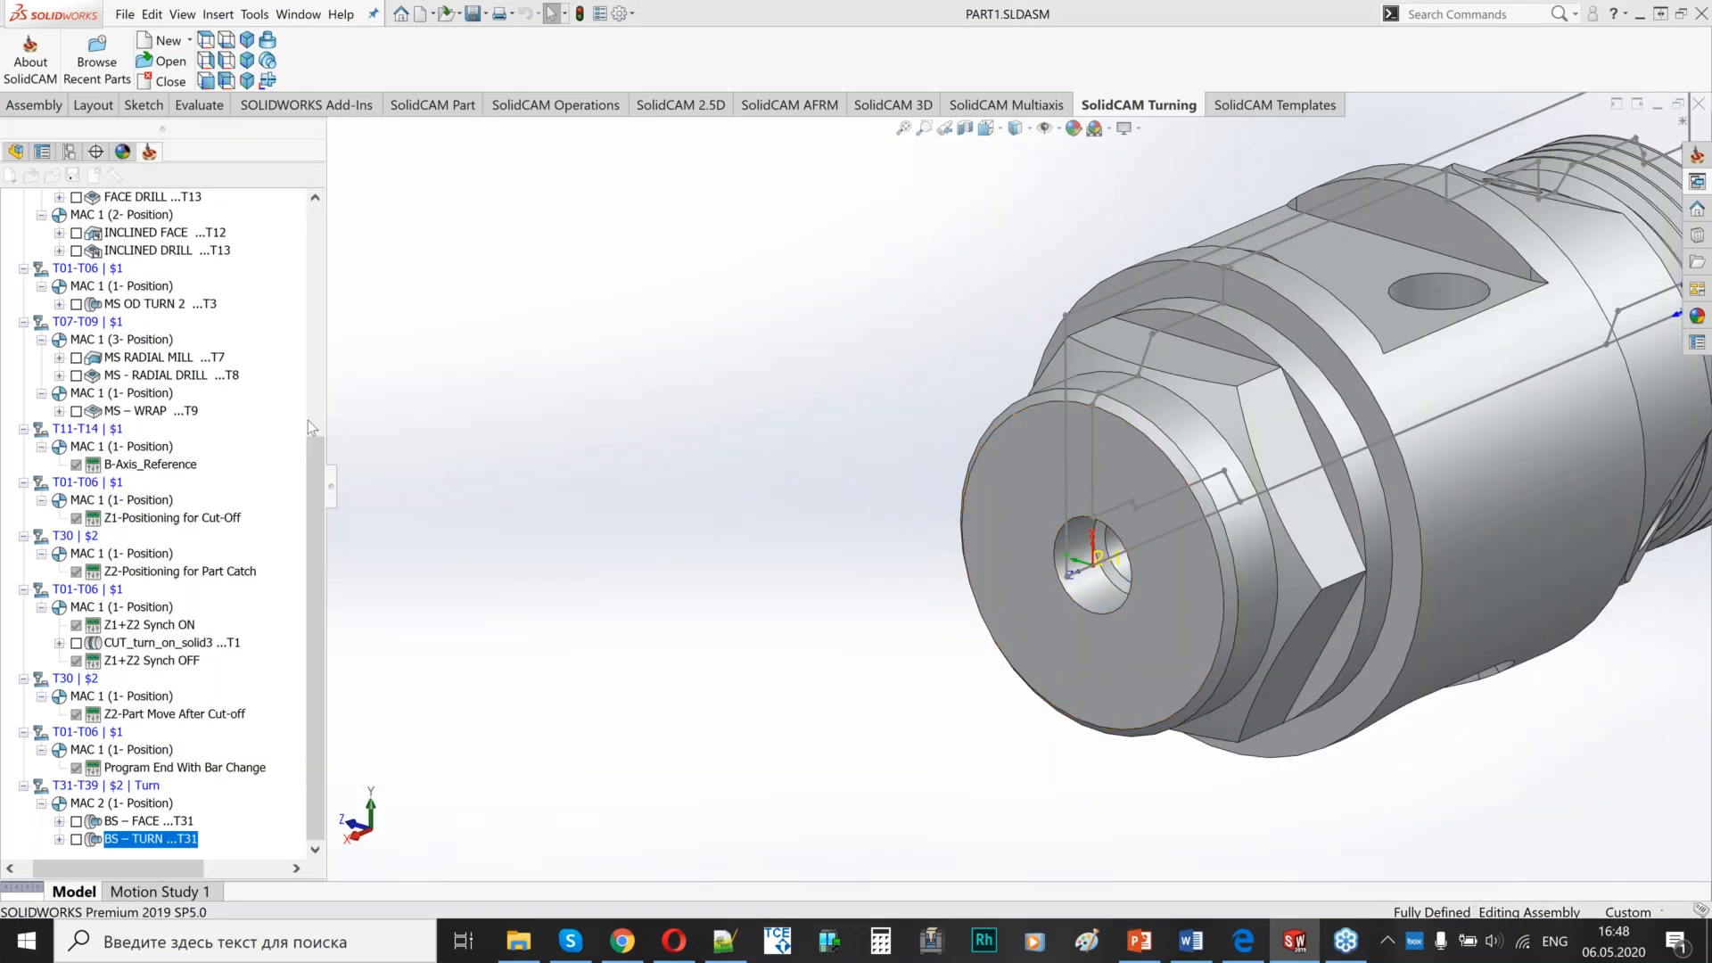
pyautogui.doubleClick(77, 423)
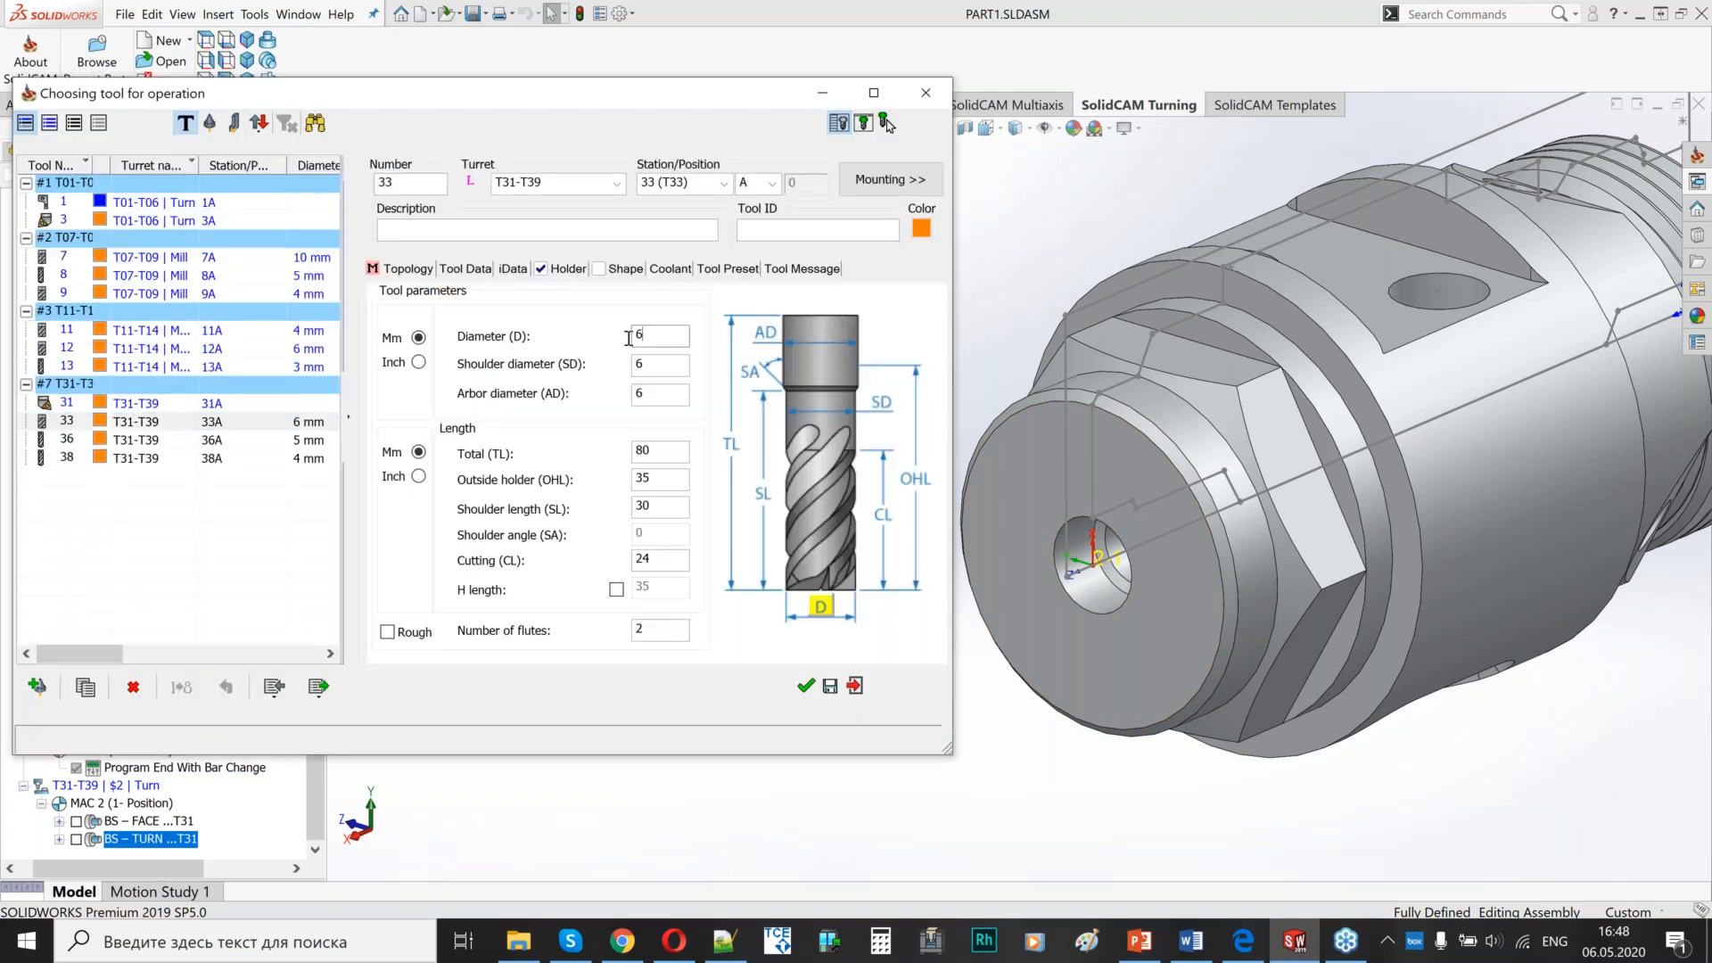
pyautogui.click(806, 684)
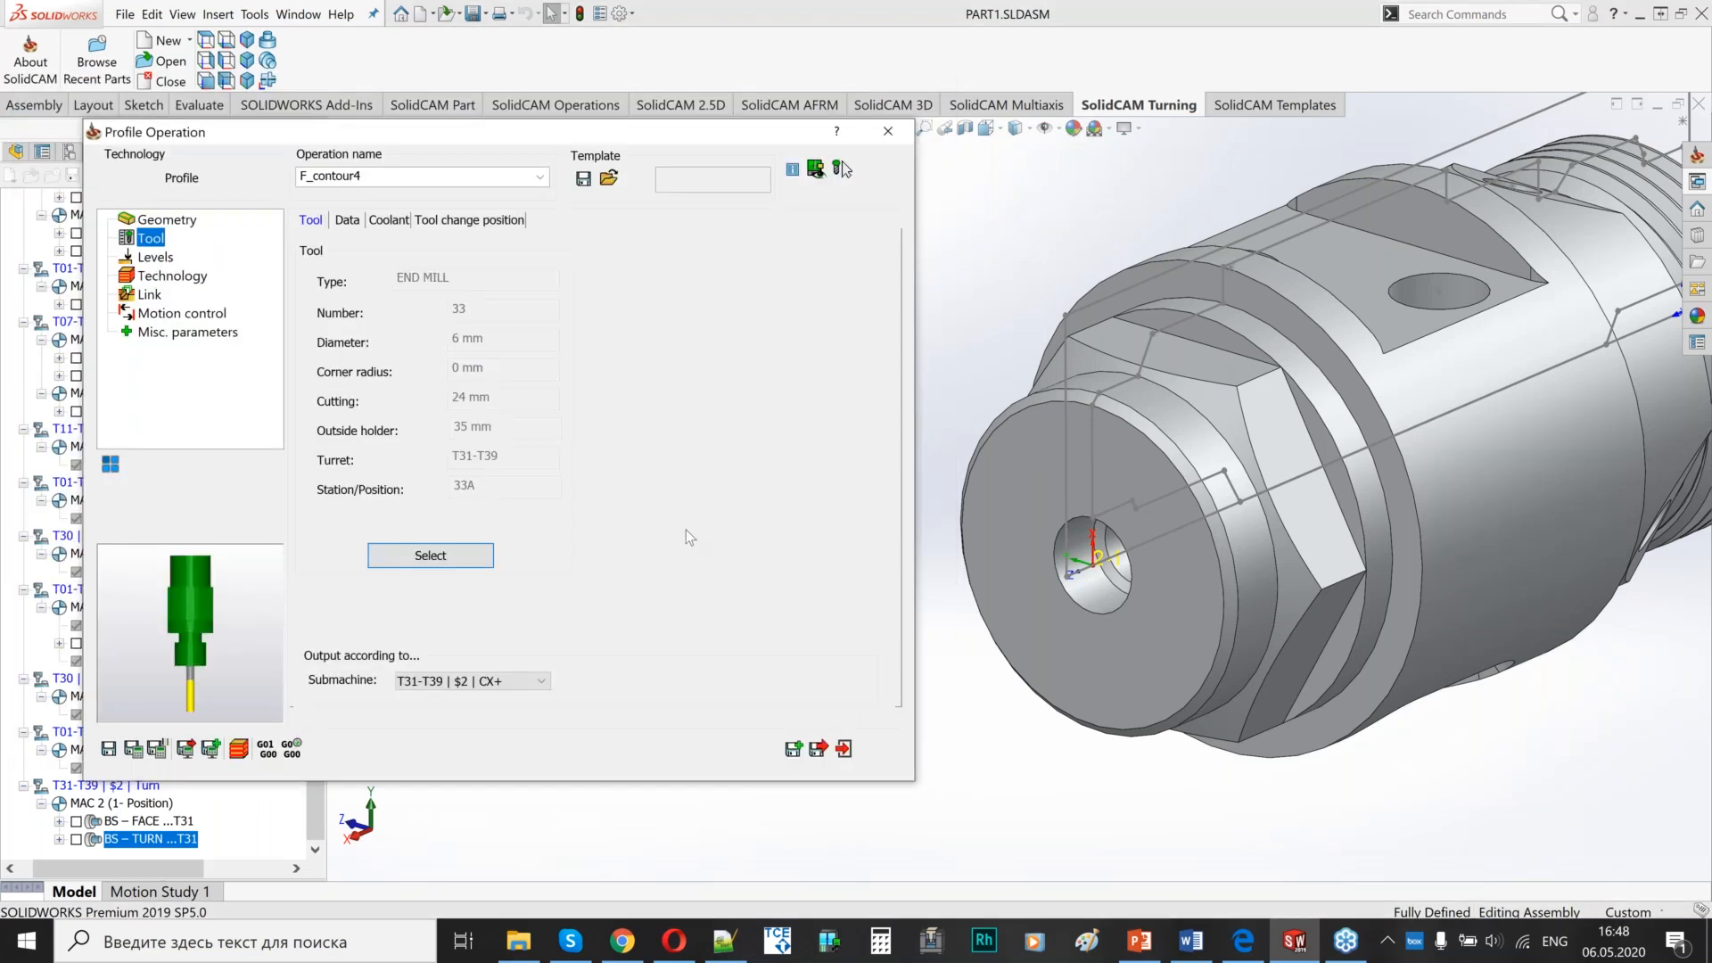
# - Set the profile depth to 8 and accept the contour's tool side as Left
pyautogui.click(155, 256)
pyautogui.click(483, 564)
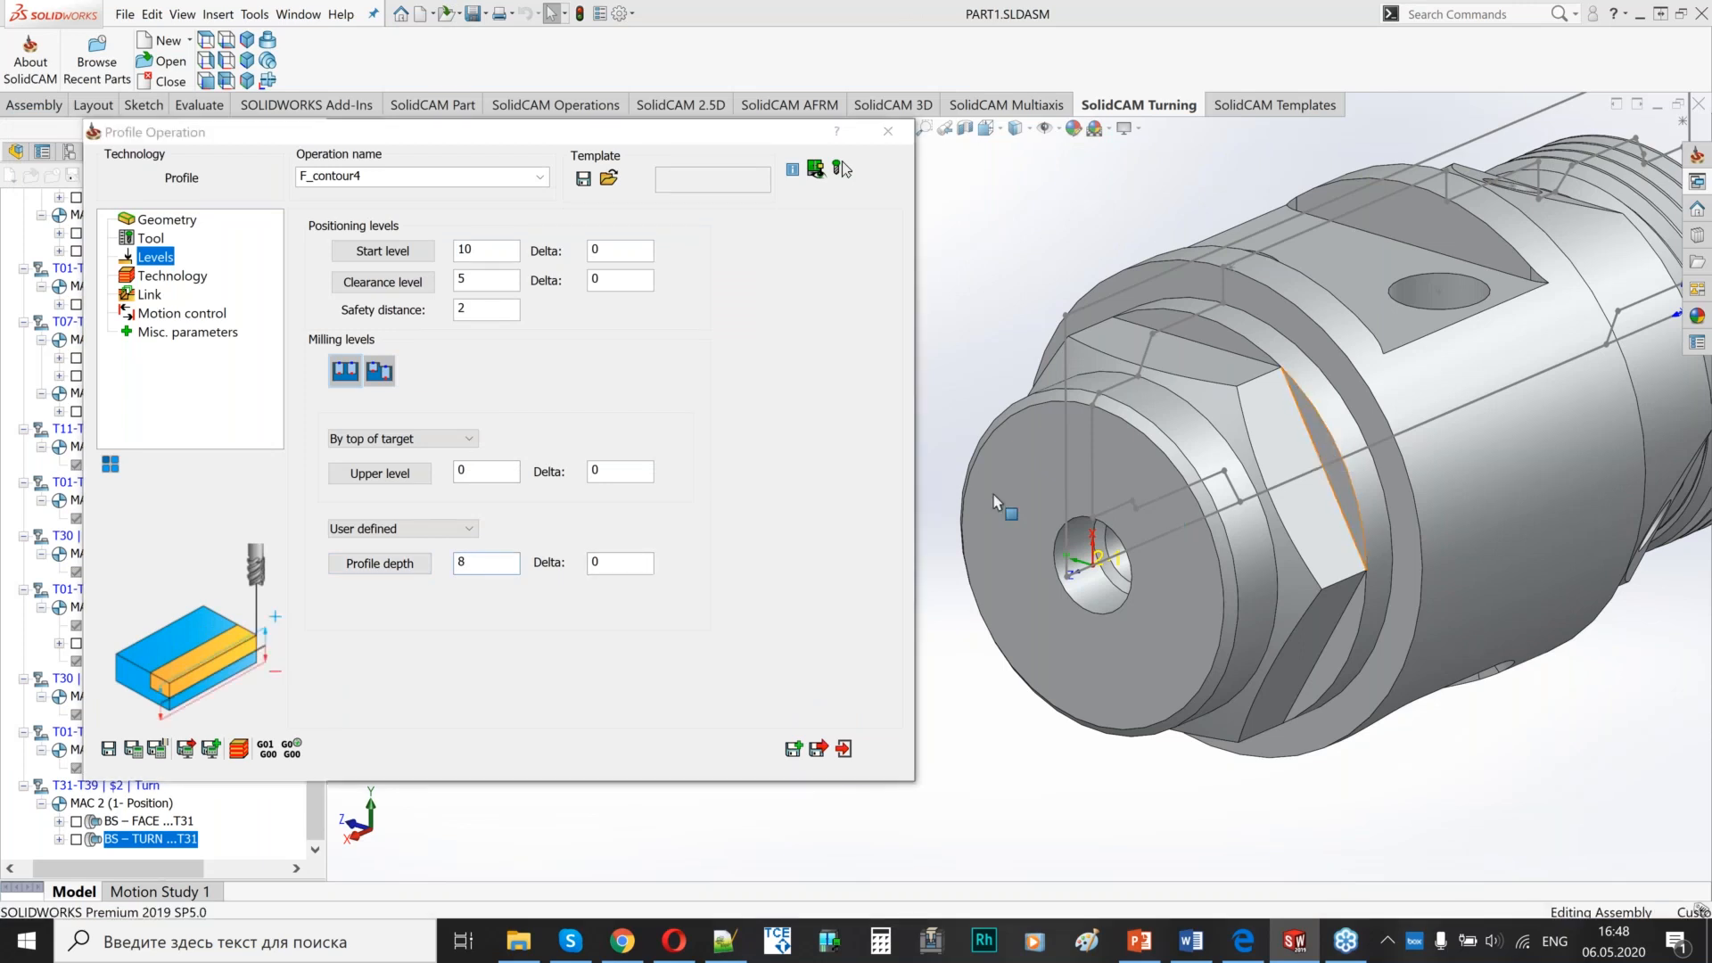
pyautogui.click(172, 275)
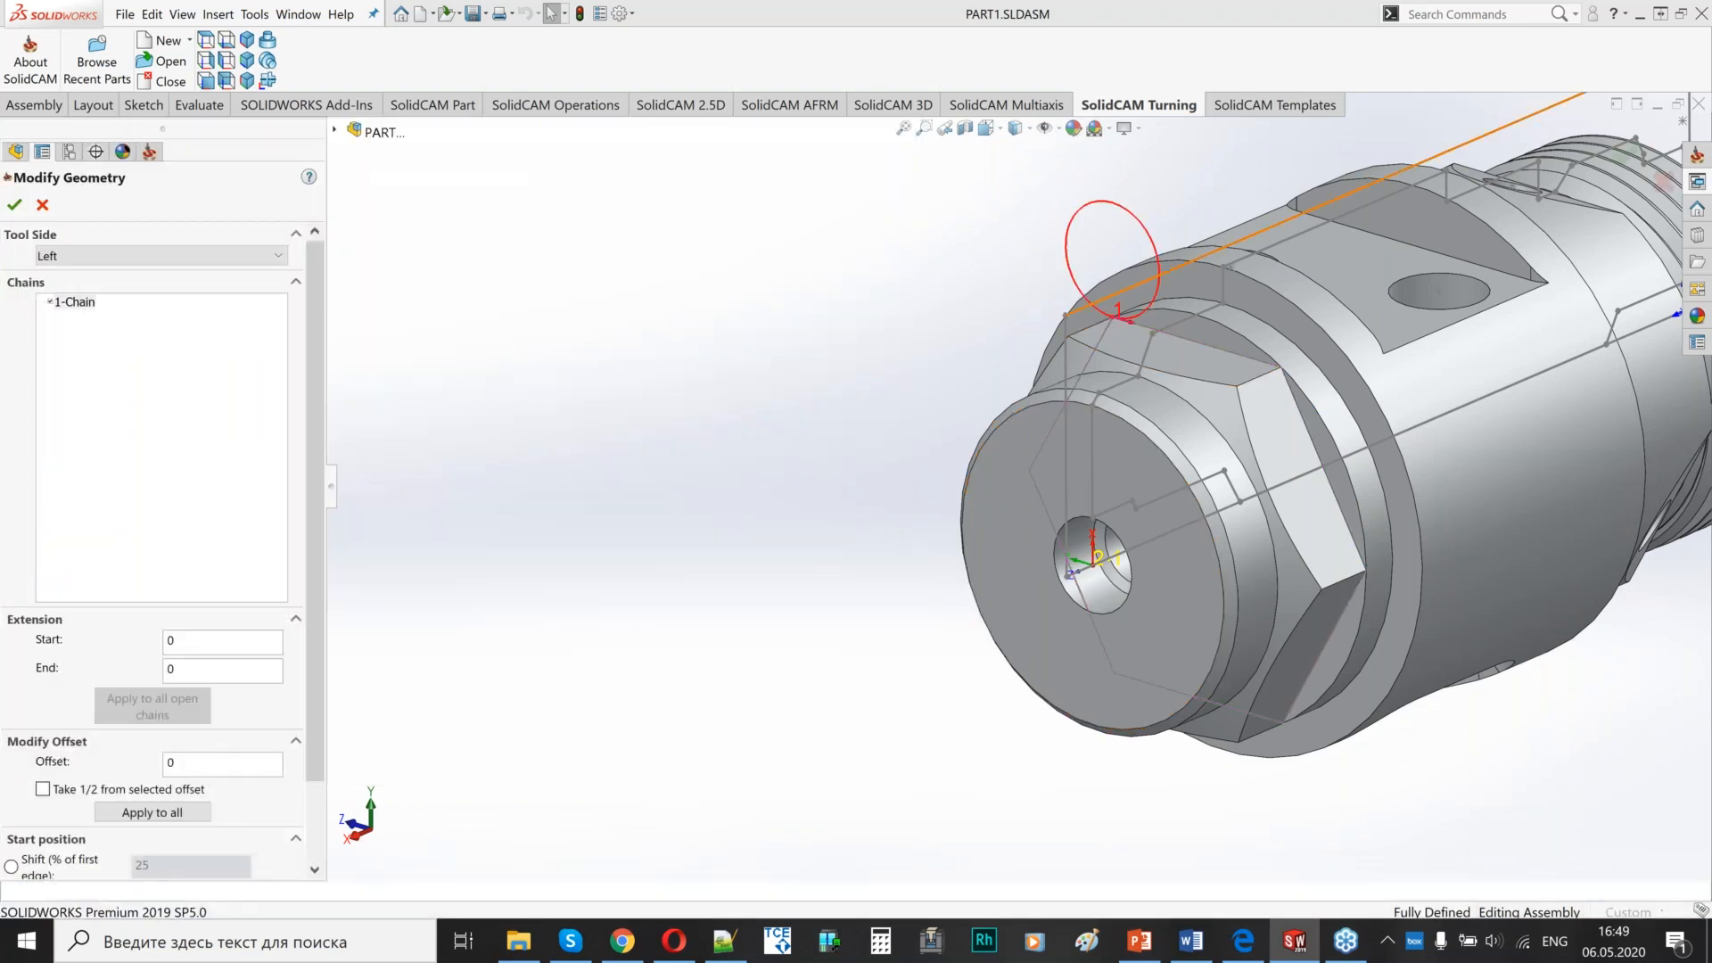
pyautogui.click(14, 206)
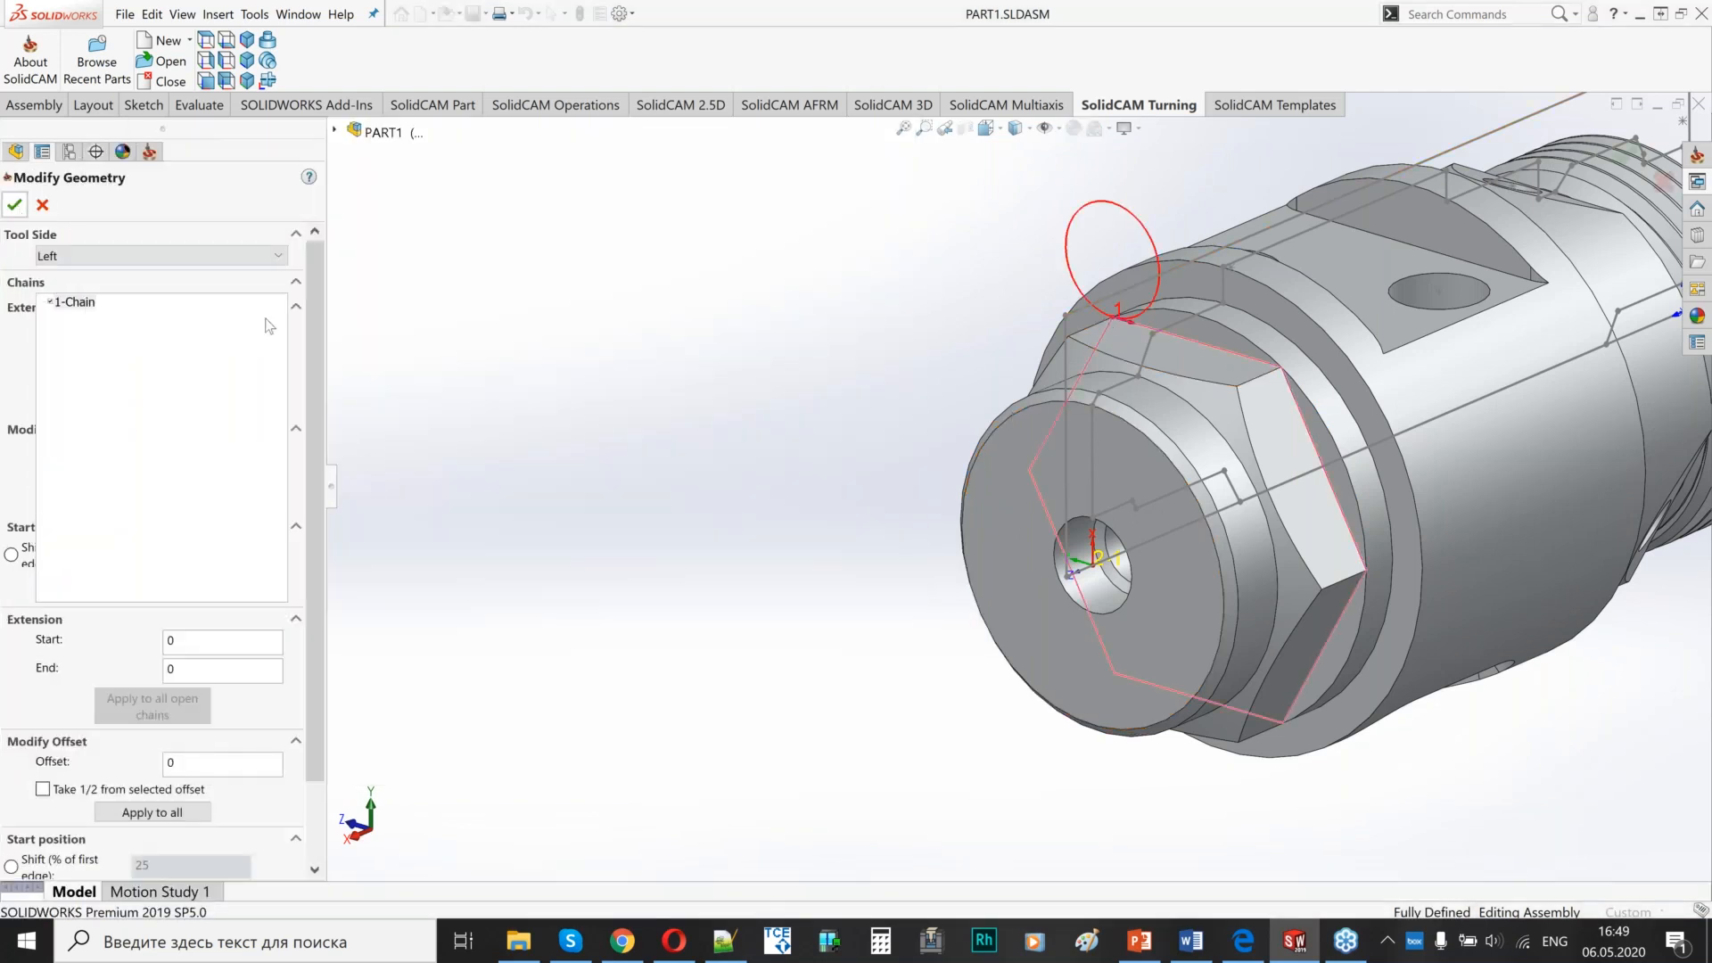
# - Set the profile's lead in to Tangent and its lead out to Normal
pyautogui.click(149, 294)
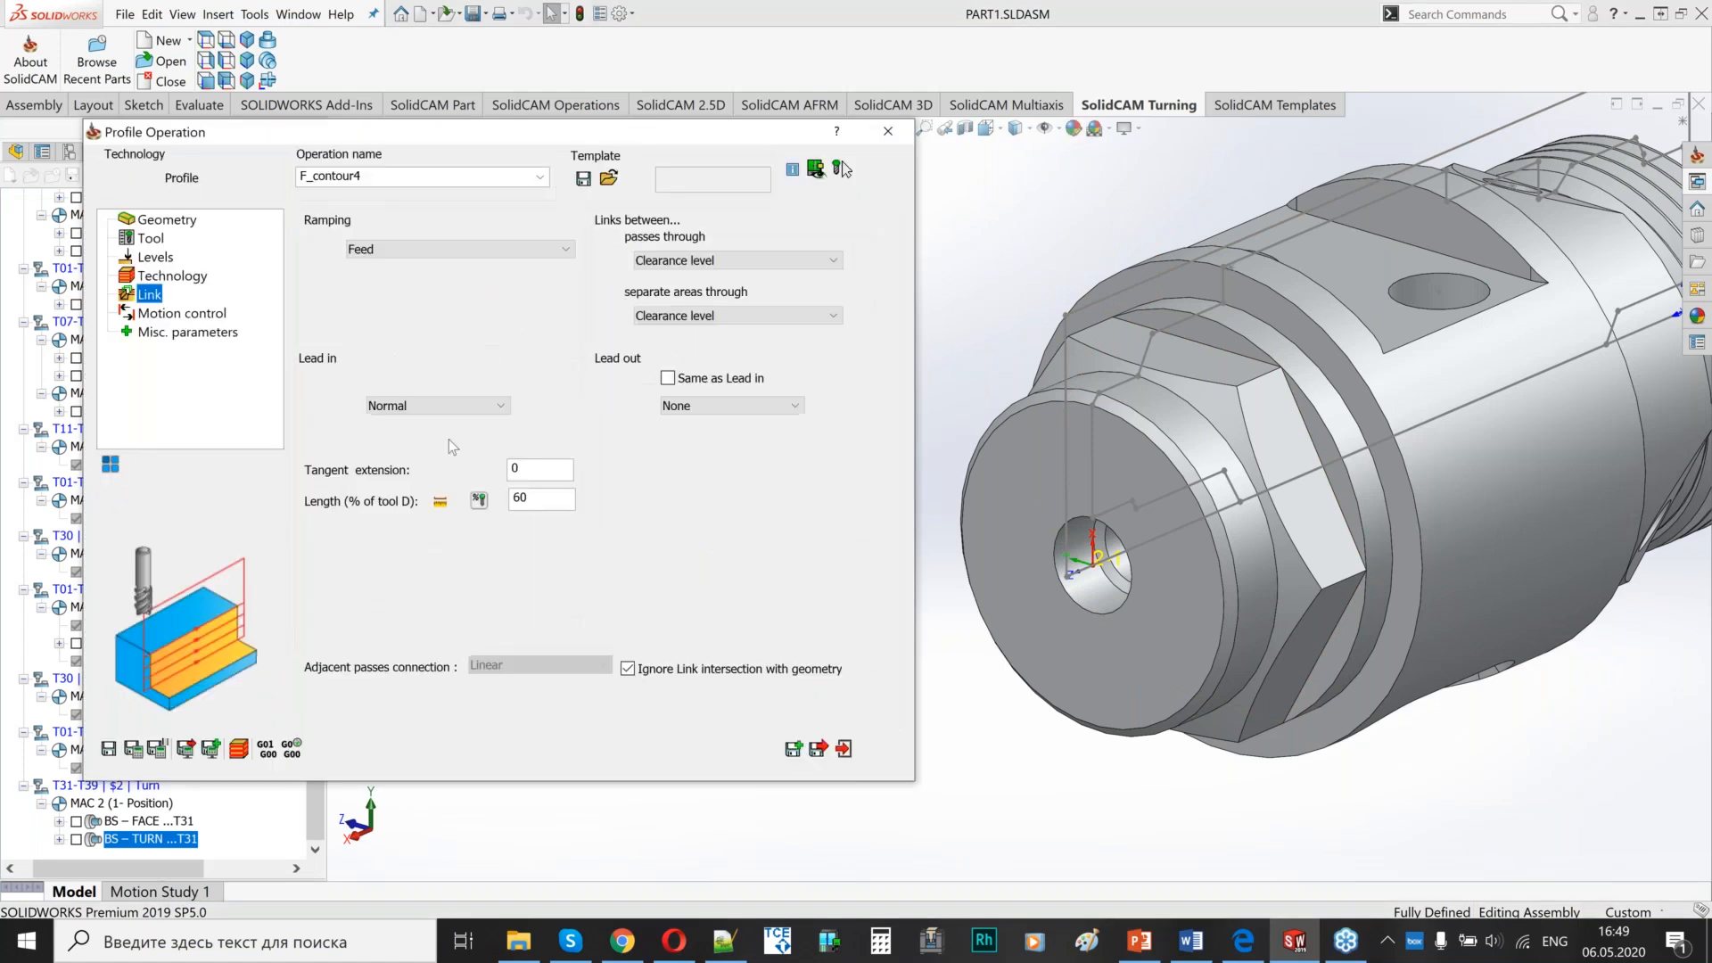
pyautogui.click(433, 407)
pyautogui.click(420, 457)
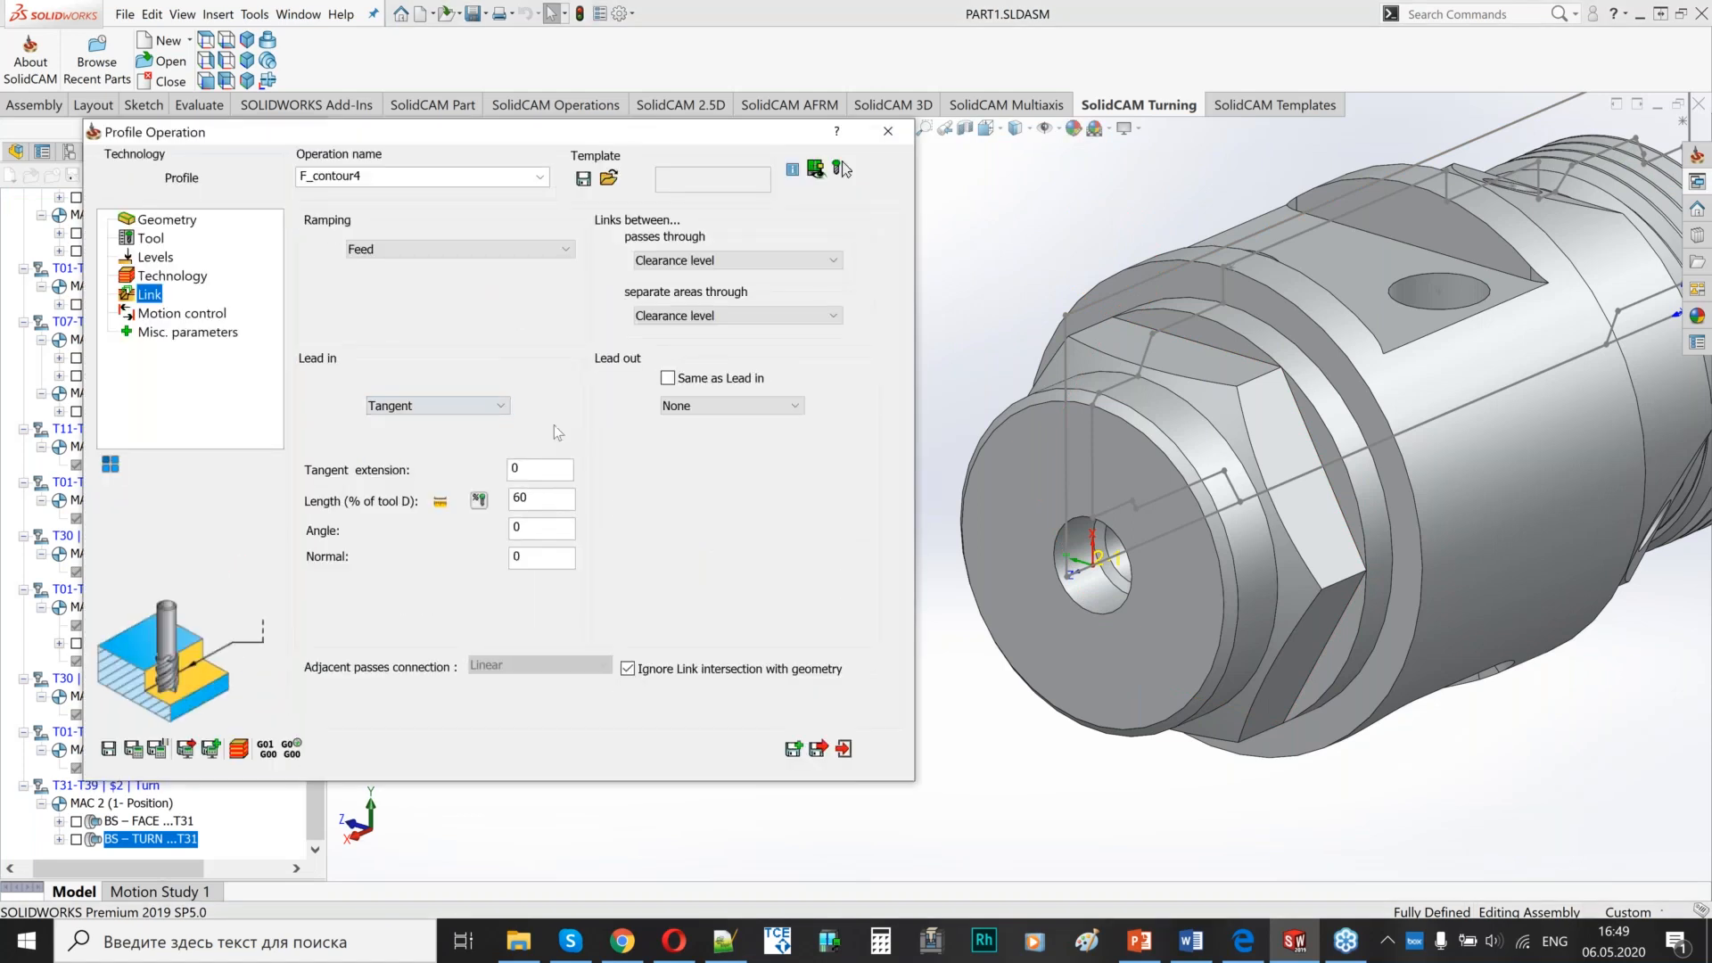
pyautogui.click(705, 405)
pyautogui.click(700, 459)
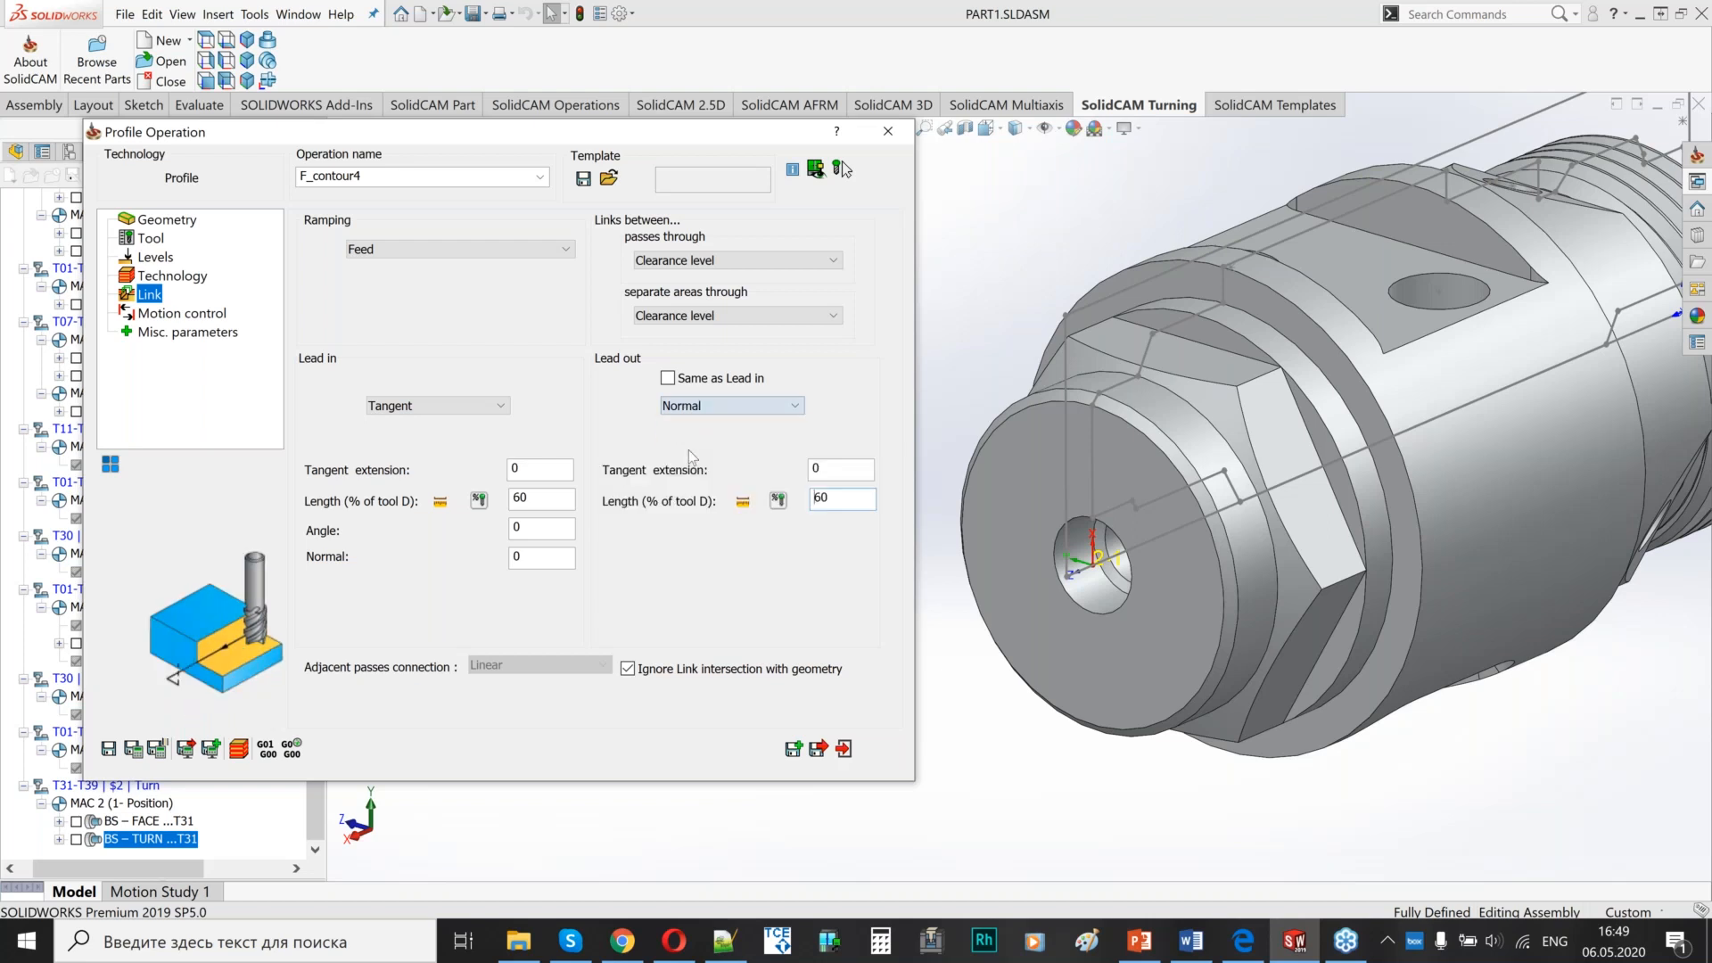
# - Enable 4th Axis motion for Face with Polar coordinates in the XC plane, and save and calculate the profile operation
pyautogui.click(182, 313)
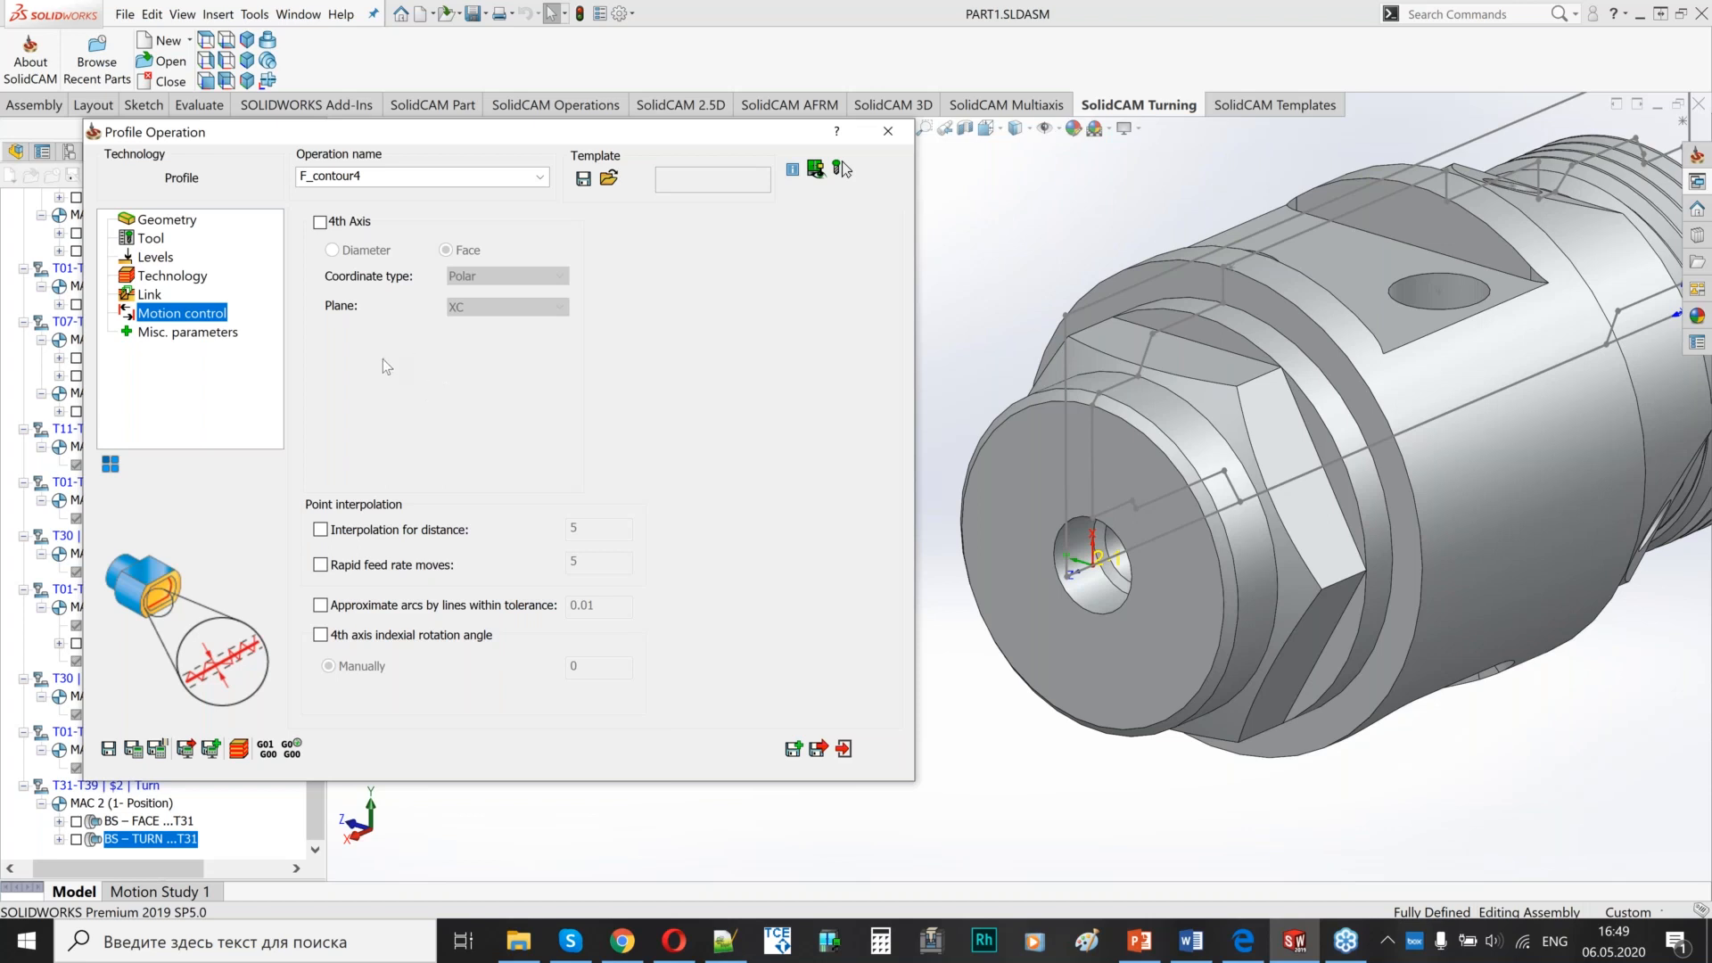
pyautogui.click(320, 222)
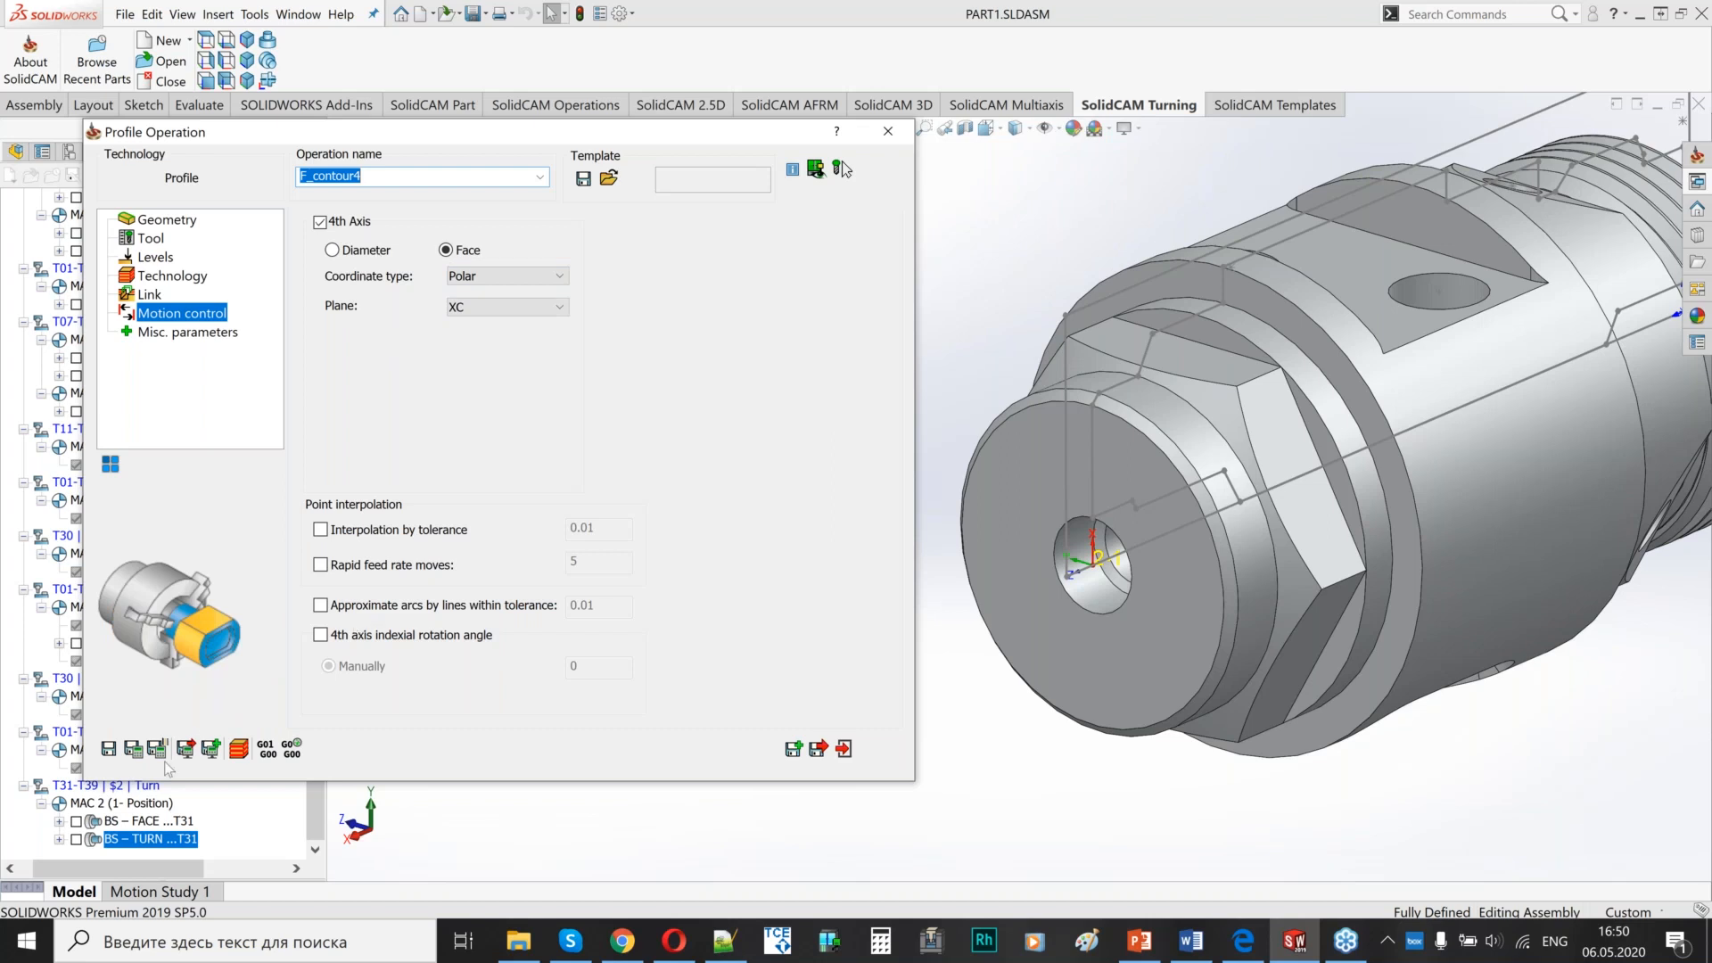
pyautogui.click(133, 748)
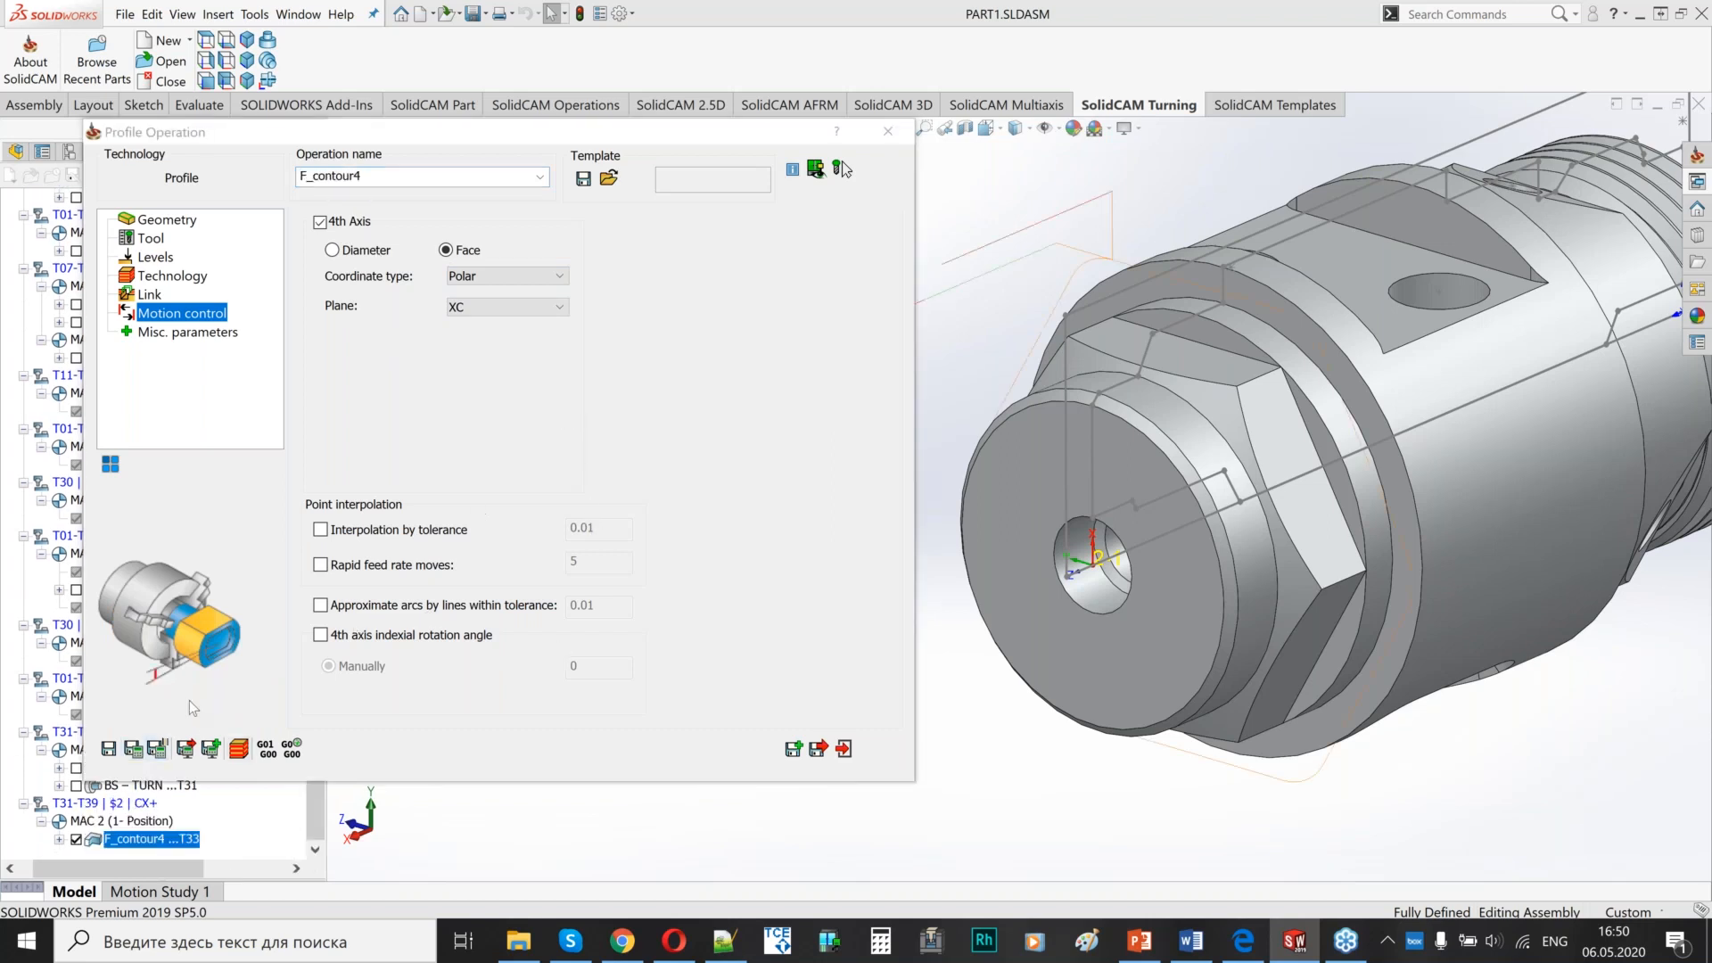
# - Run the machine simulation of the hexagon profile operation, viewed close to the back spindle
pyautogui.click(239, 750)
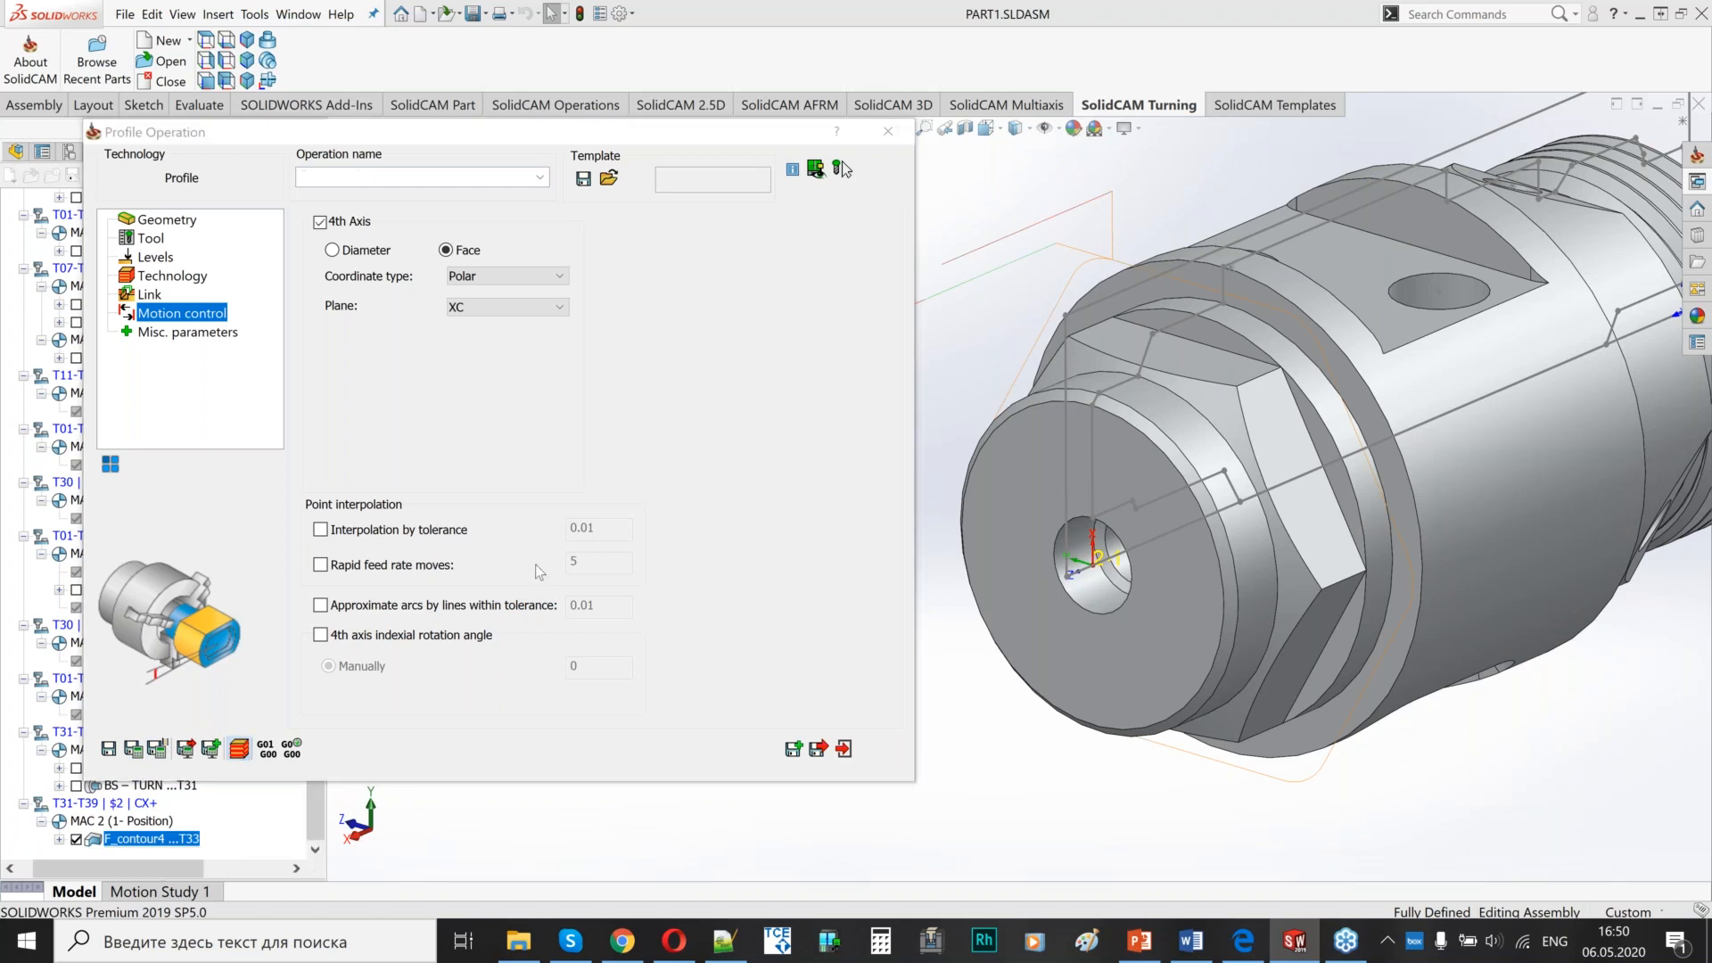
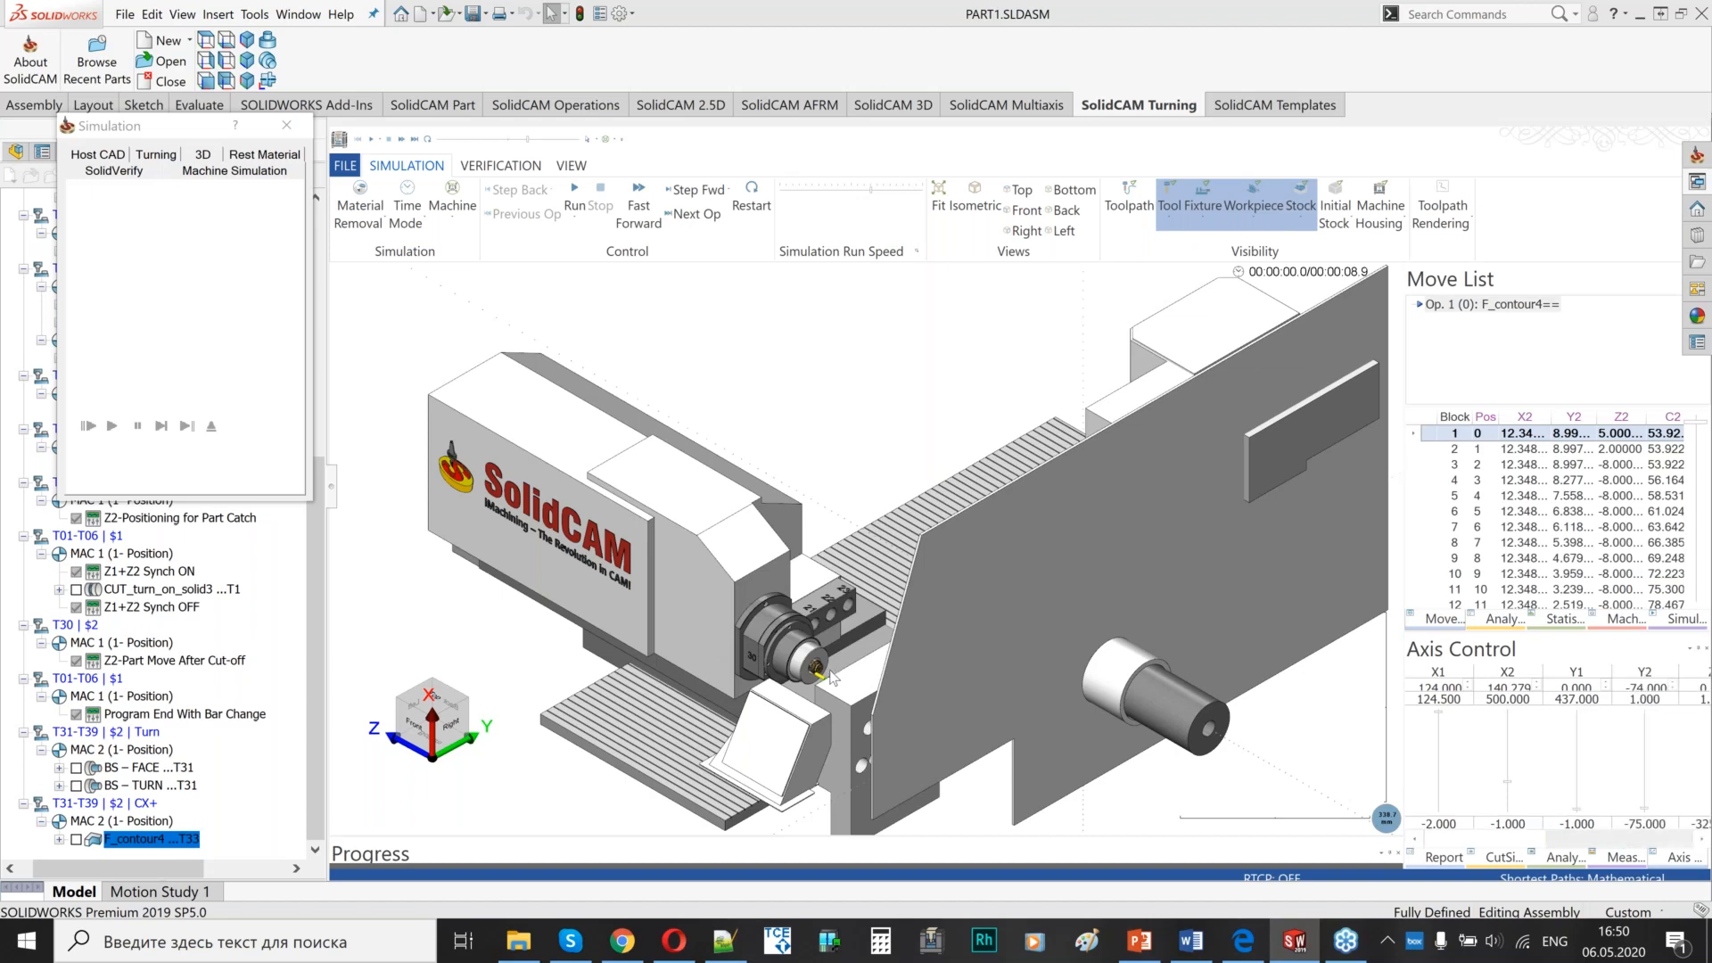
pyautogui.scroll(8, 832, 678)
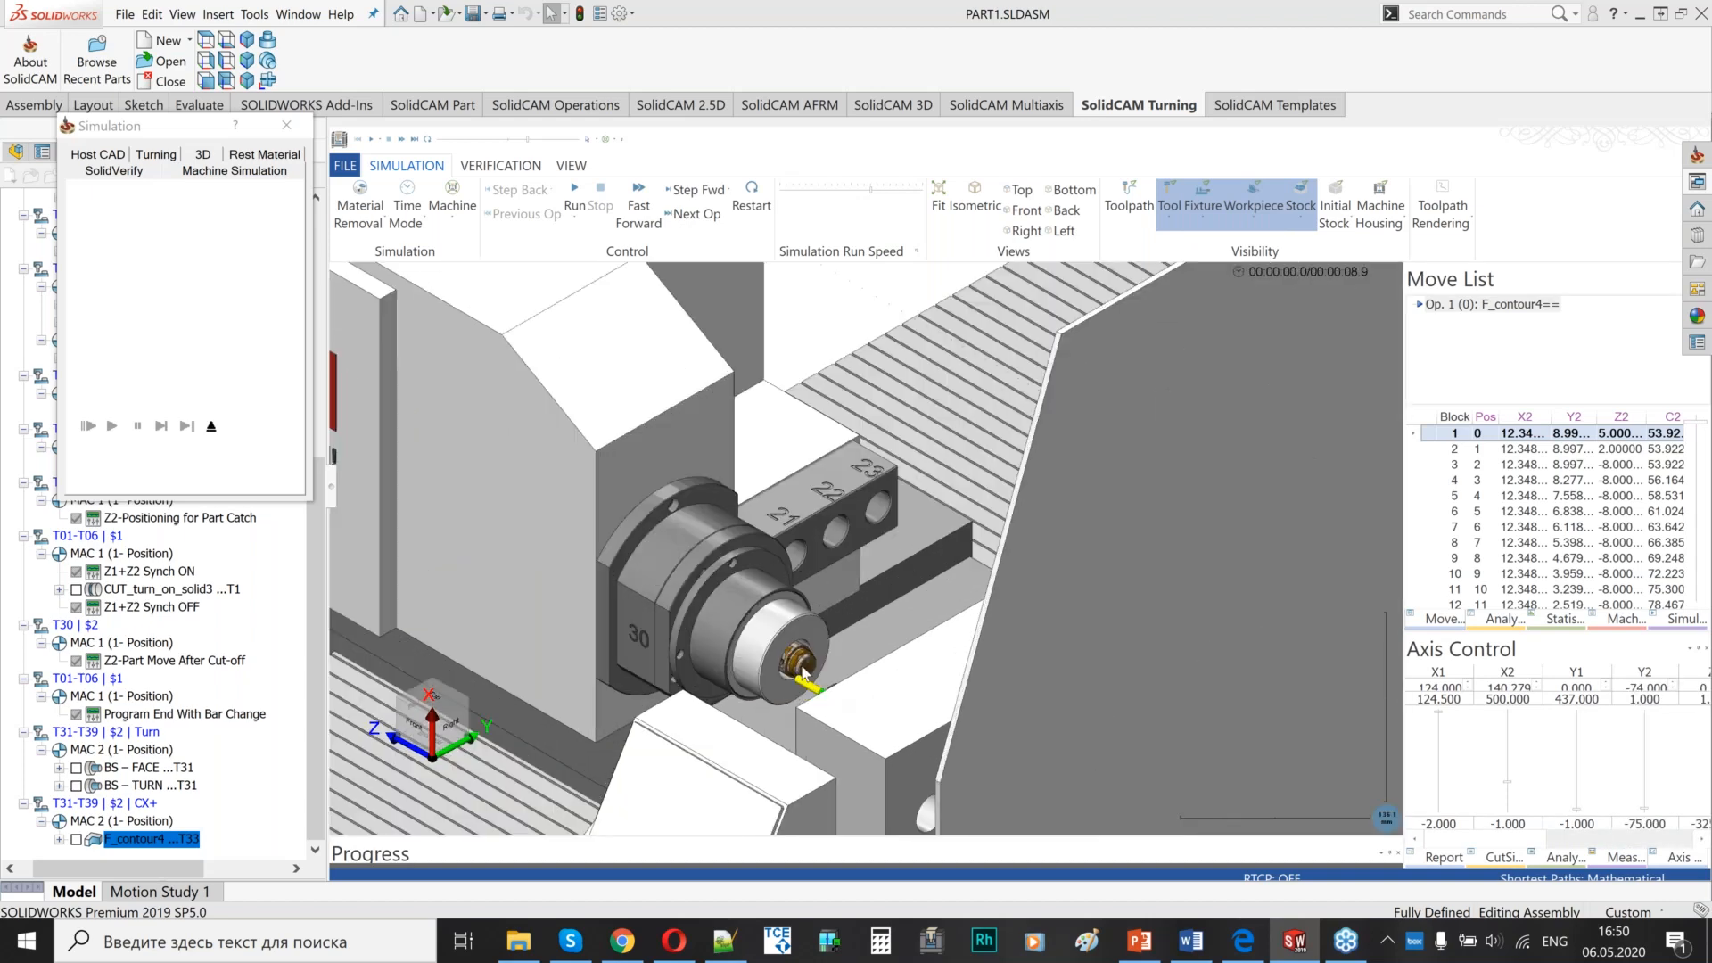
pyautogui.scroll(-10, 828, 670)
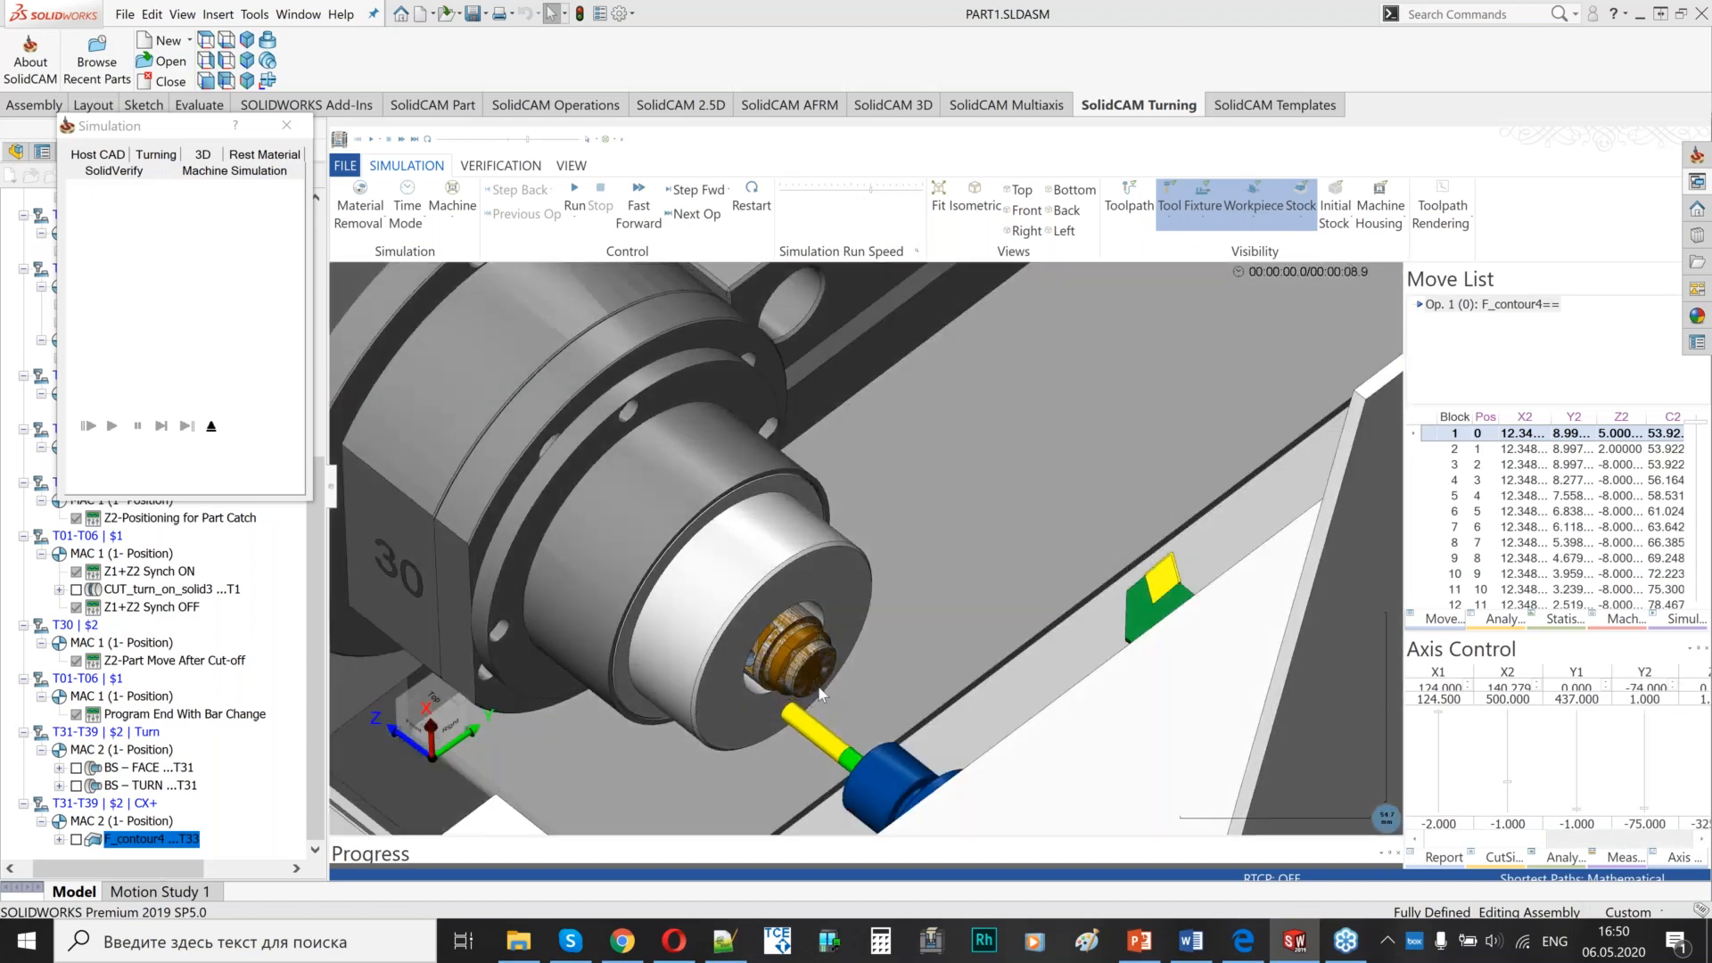
pyautogui.click(858, 189)
pyautogui.click(575, 196)
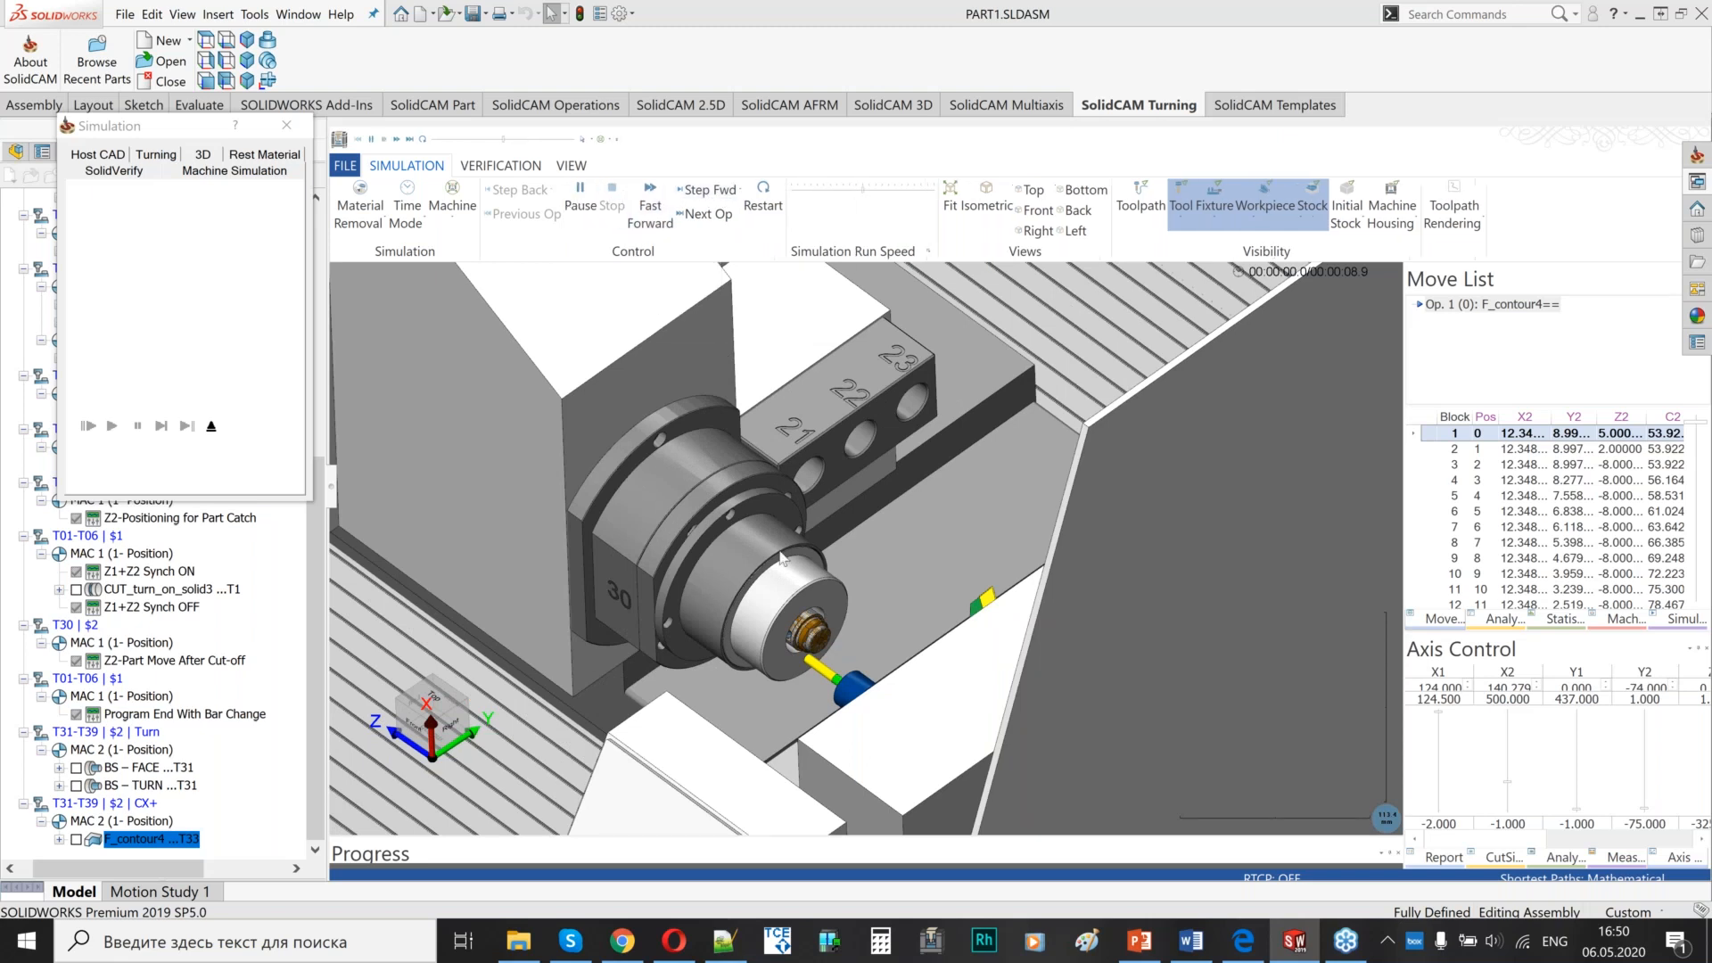
pyautogui.scroll(8, 800, 613)
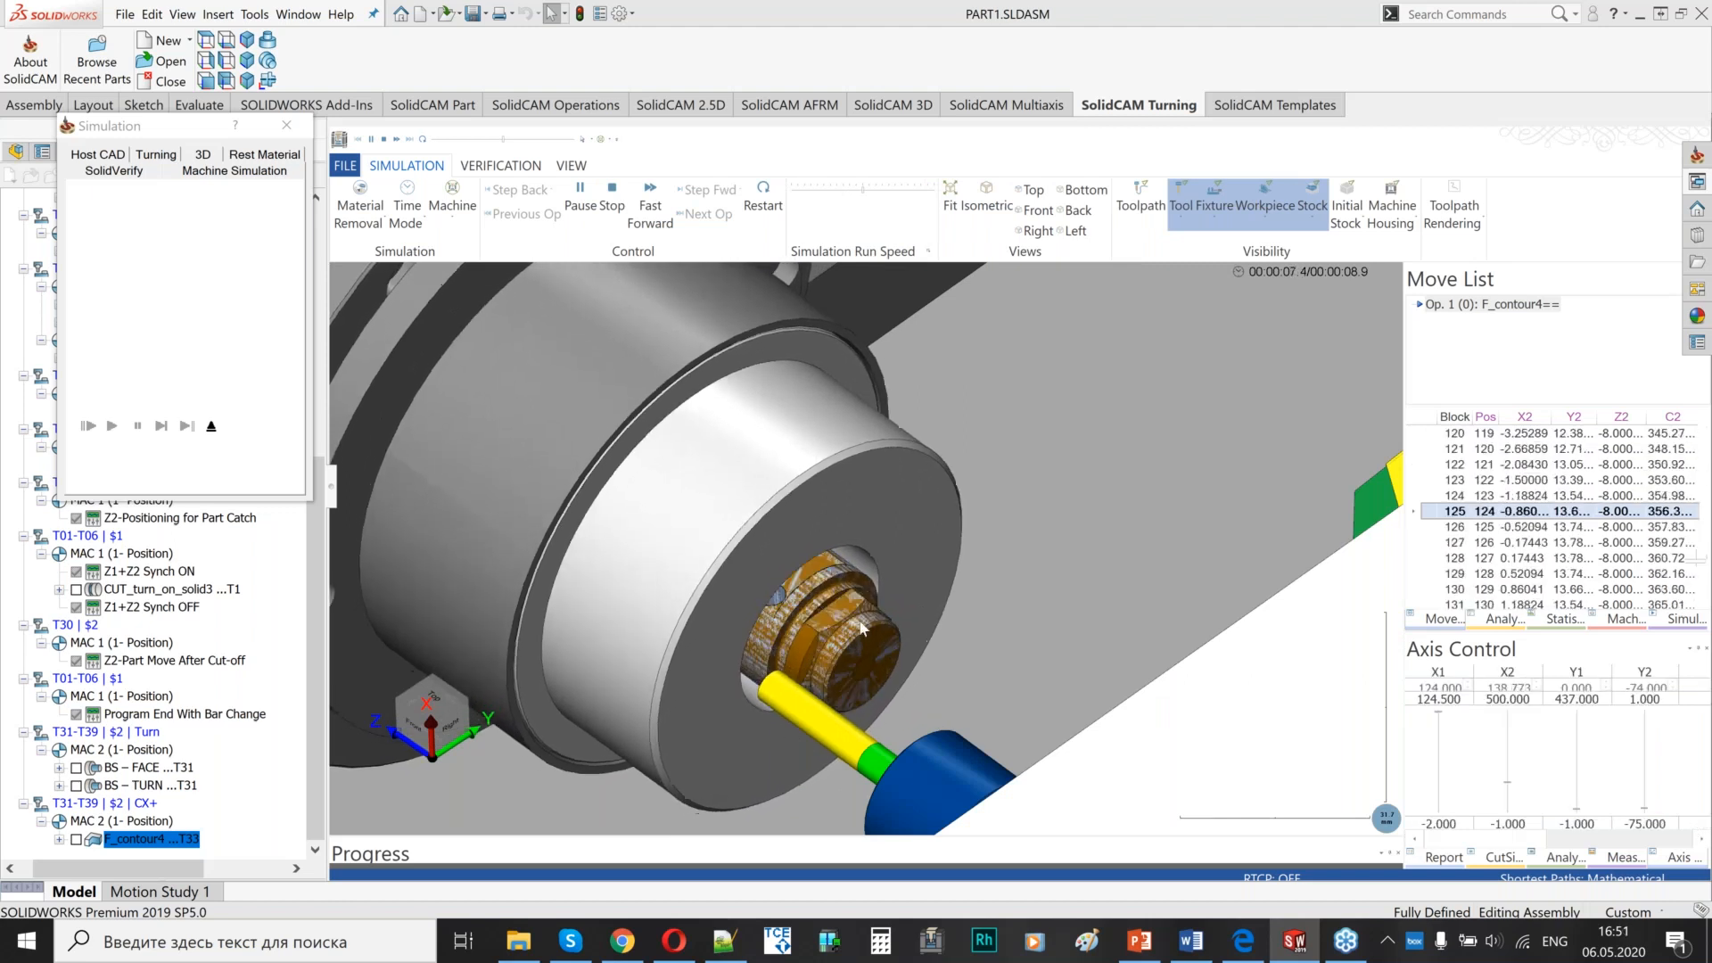
pyautogui.scroll(-5, 808, 612)
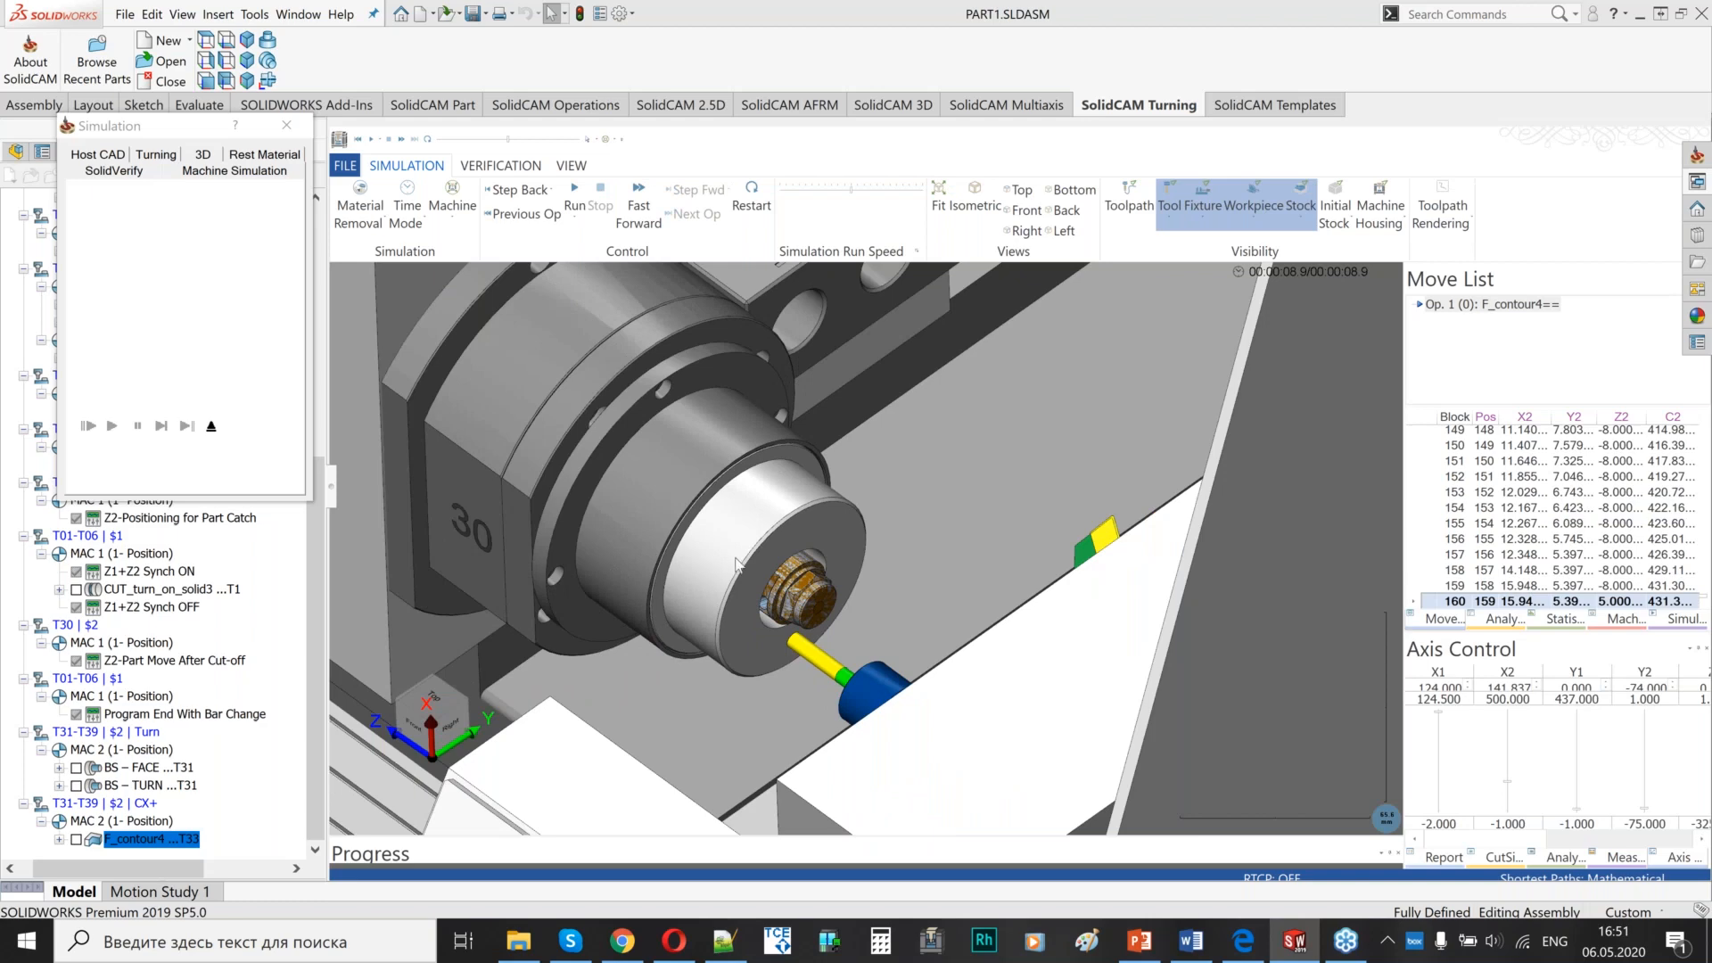
# - Examine the milled hexagon in the back spindle and the clearance to the neighbouring turning and live tools
pyautogui.scroll(-4, 684, 615)
pyautogui.moveTo(684, 615); pyautogui.dragTo(810, 545)
pyautogui.scroll(3, 863, 437)
pyautogui.scroll(5, 811, 540)
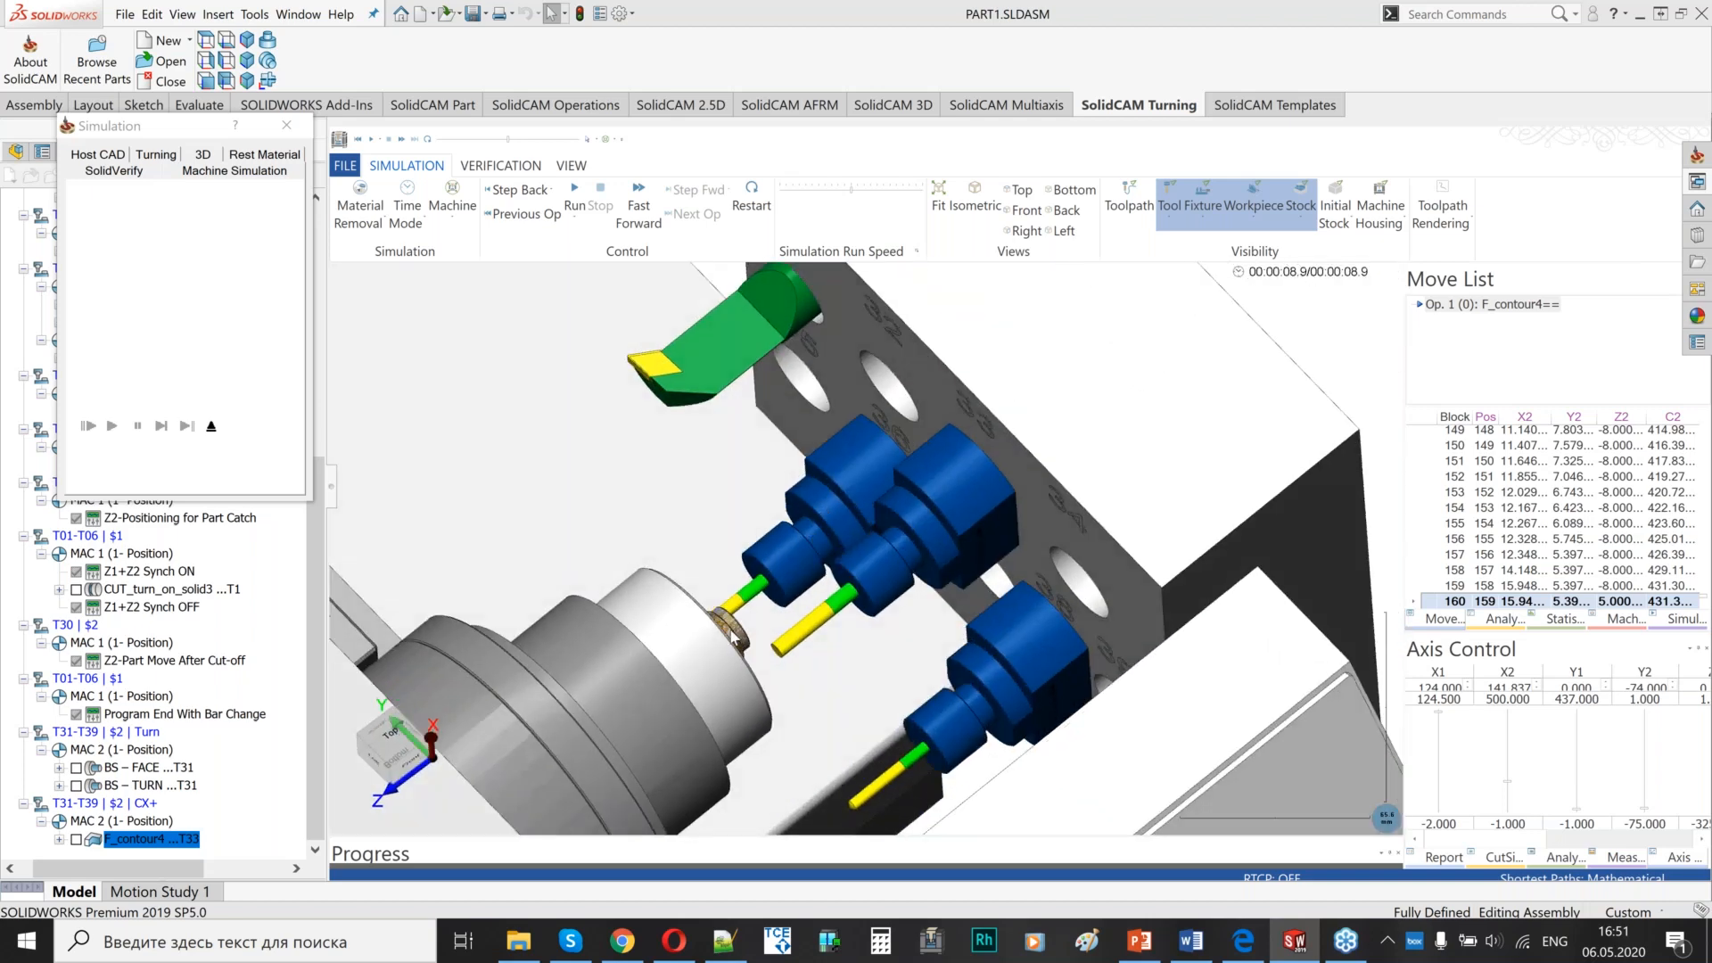
pyautogui.scroll(-2, 836, 612)
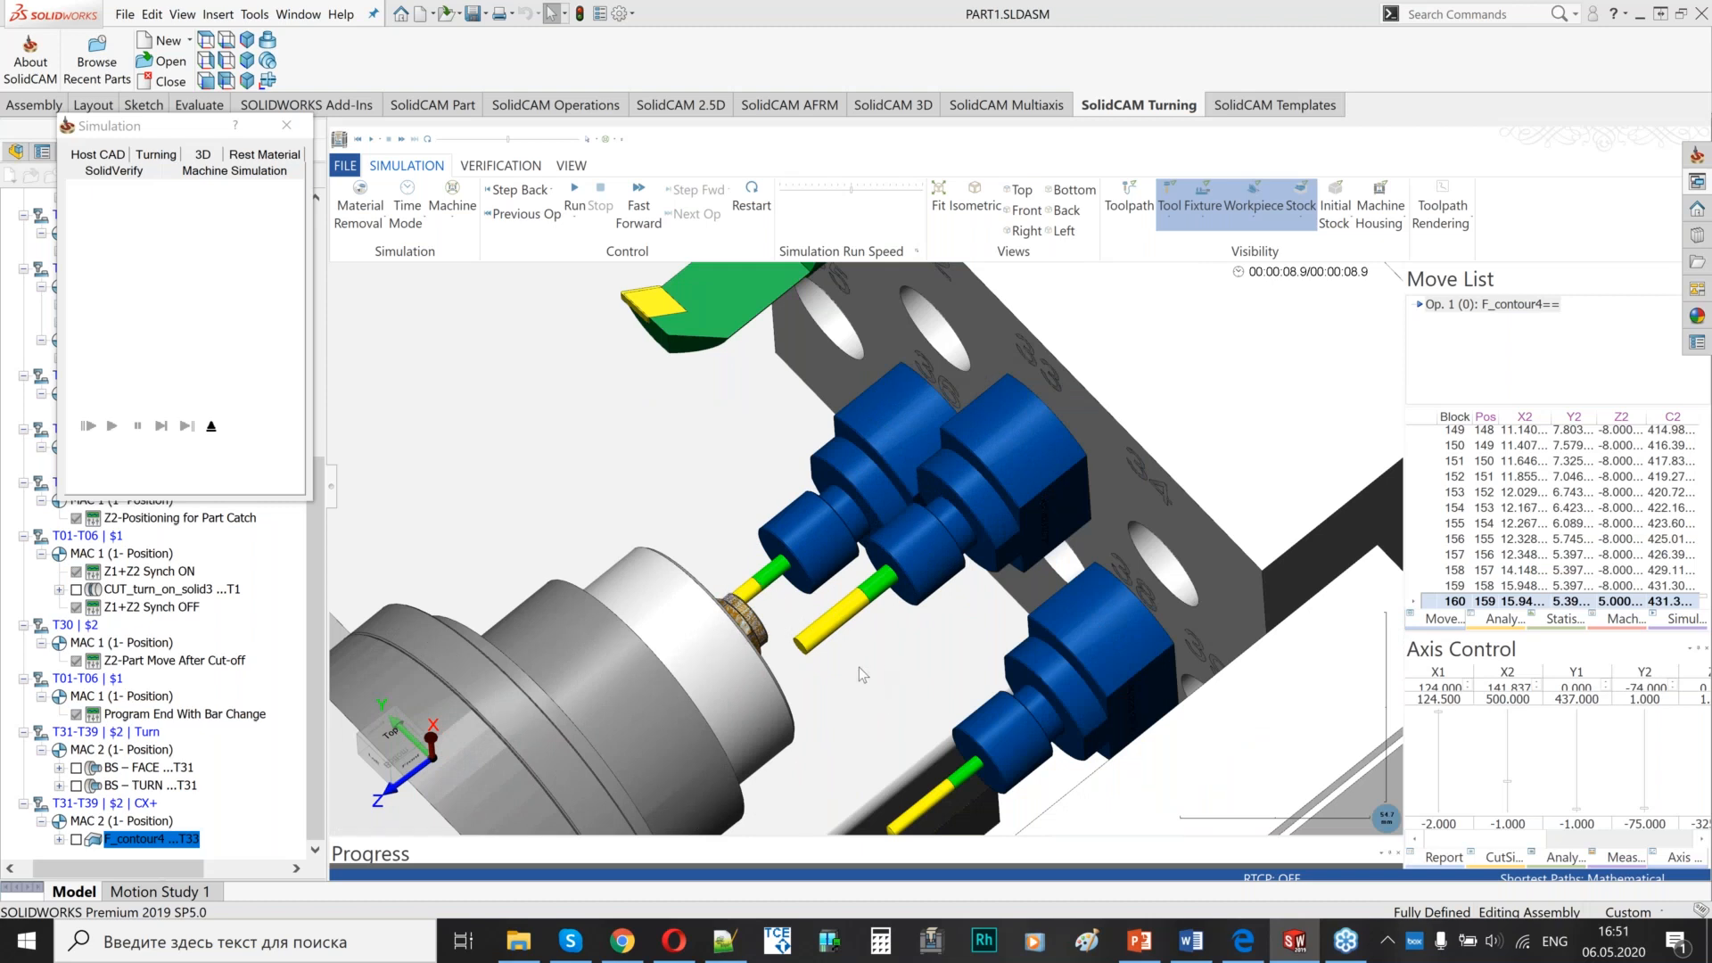
pyautogui.scroll(-3, 860, 619)
pyautogui.moveTo(860, 619); pyautogui.dragTo(862, 659, button='middle')
pyautogui.scroll(5, 828, 790)
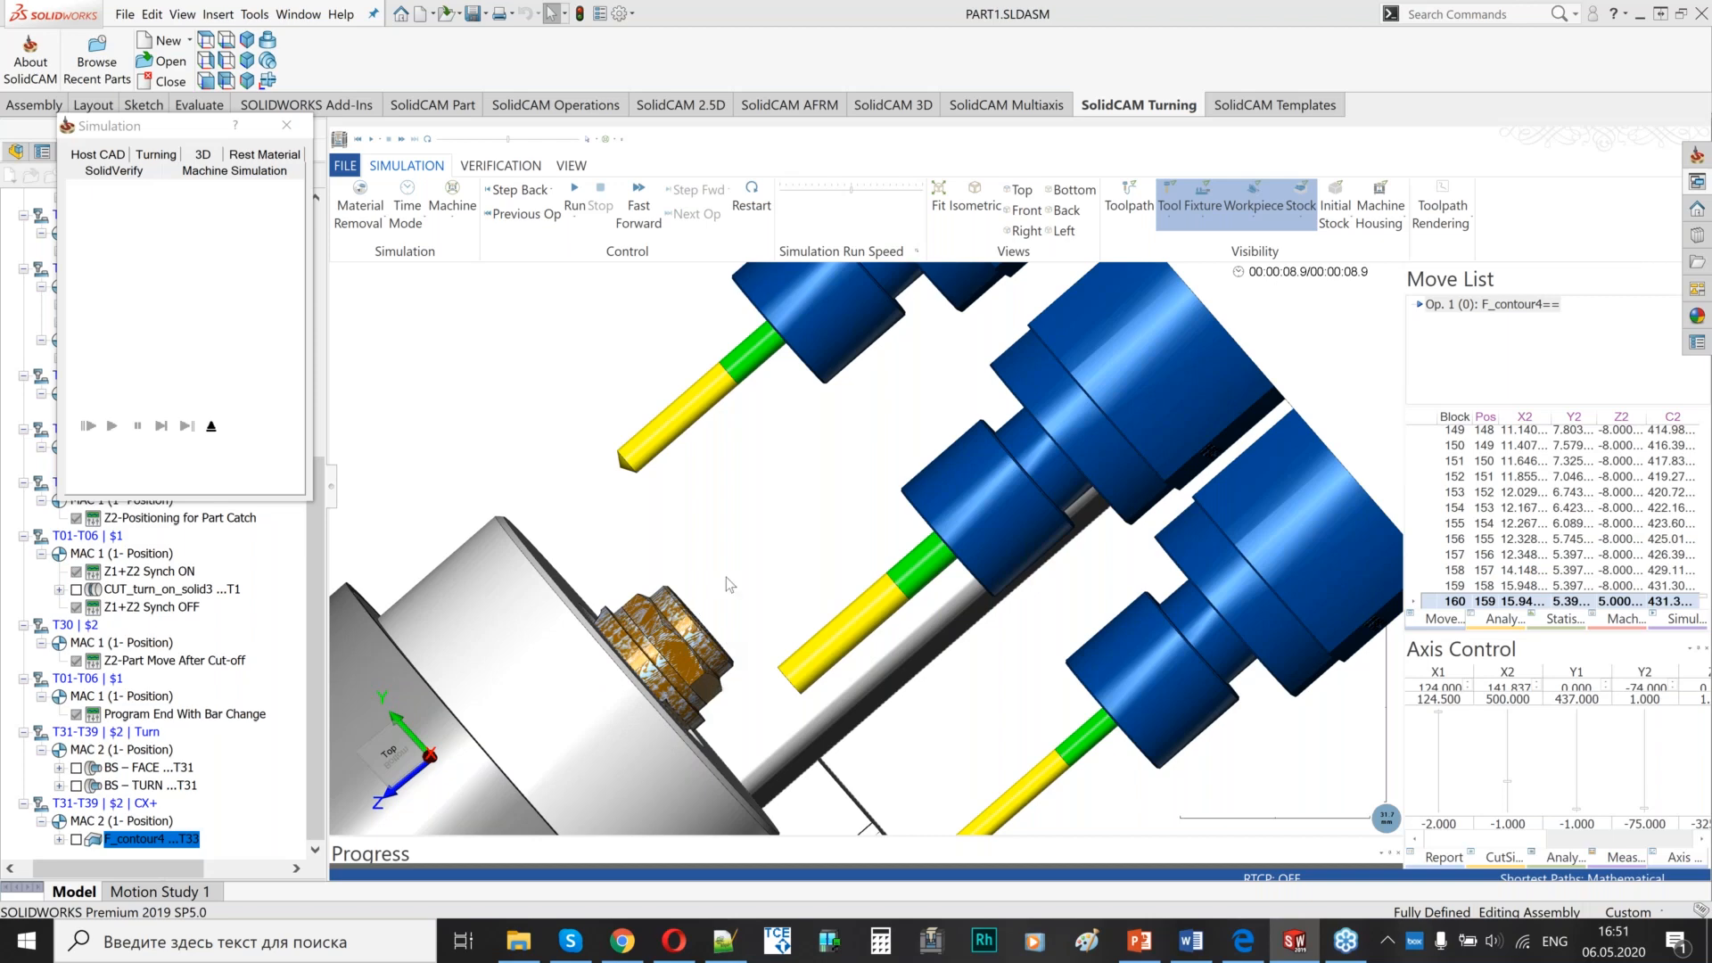
# - Close the simulation and the profile operation, and change the hexagon profile's submachine to T31-T39 | $2 | CX-
pyautogui.scroll(-3, 749, 583)
pyautogui.click(211, 426)
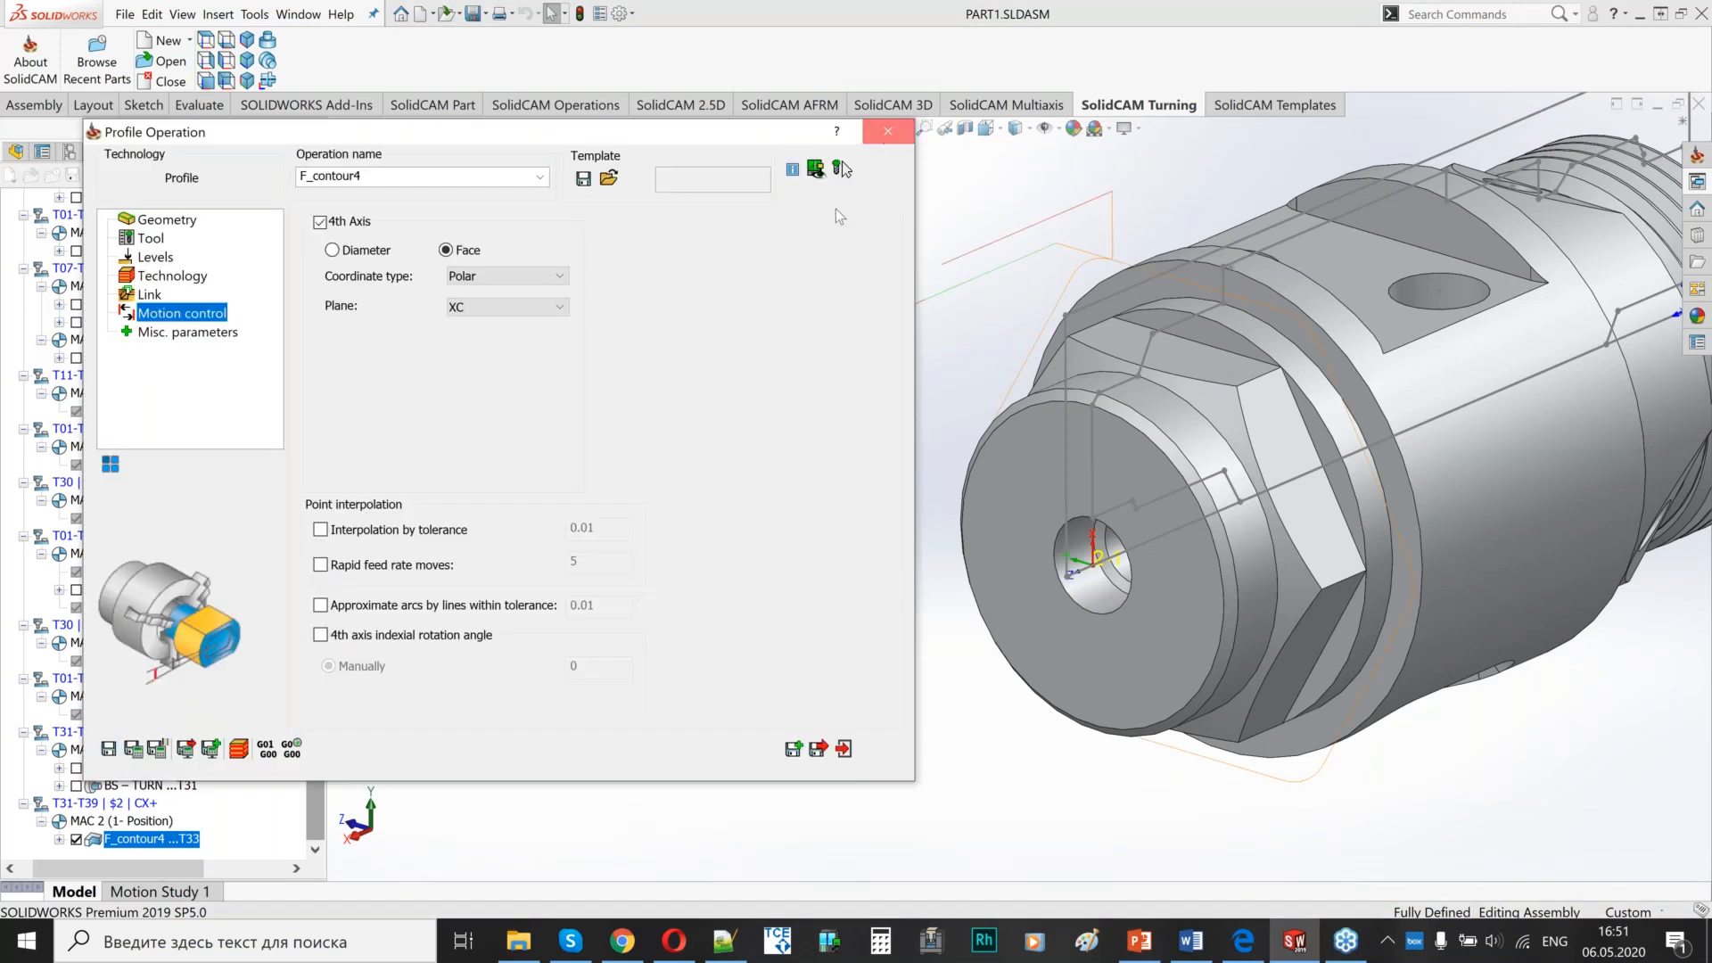
pyautogui.press('Escape')
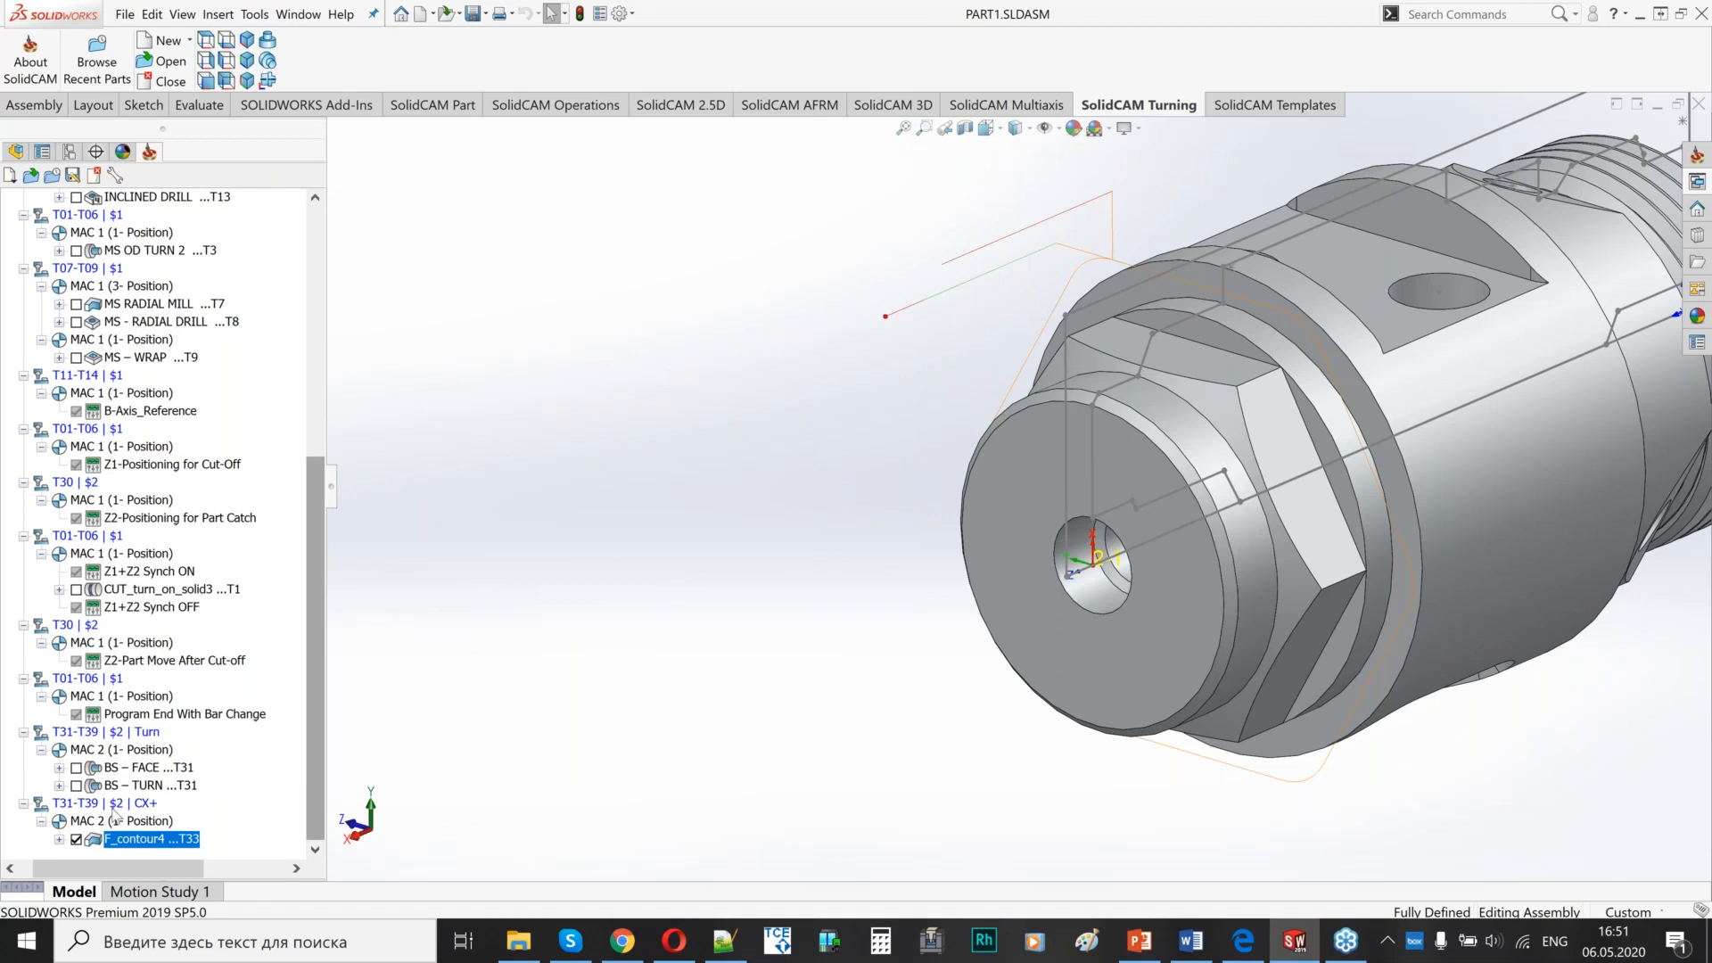
pyautogui.rightClick(114, 808)
pyautogui.moveTo(285, 819)
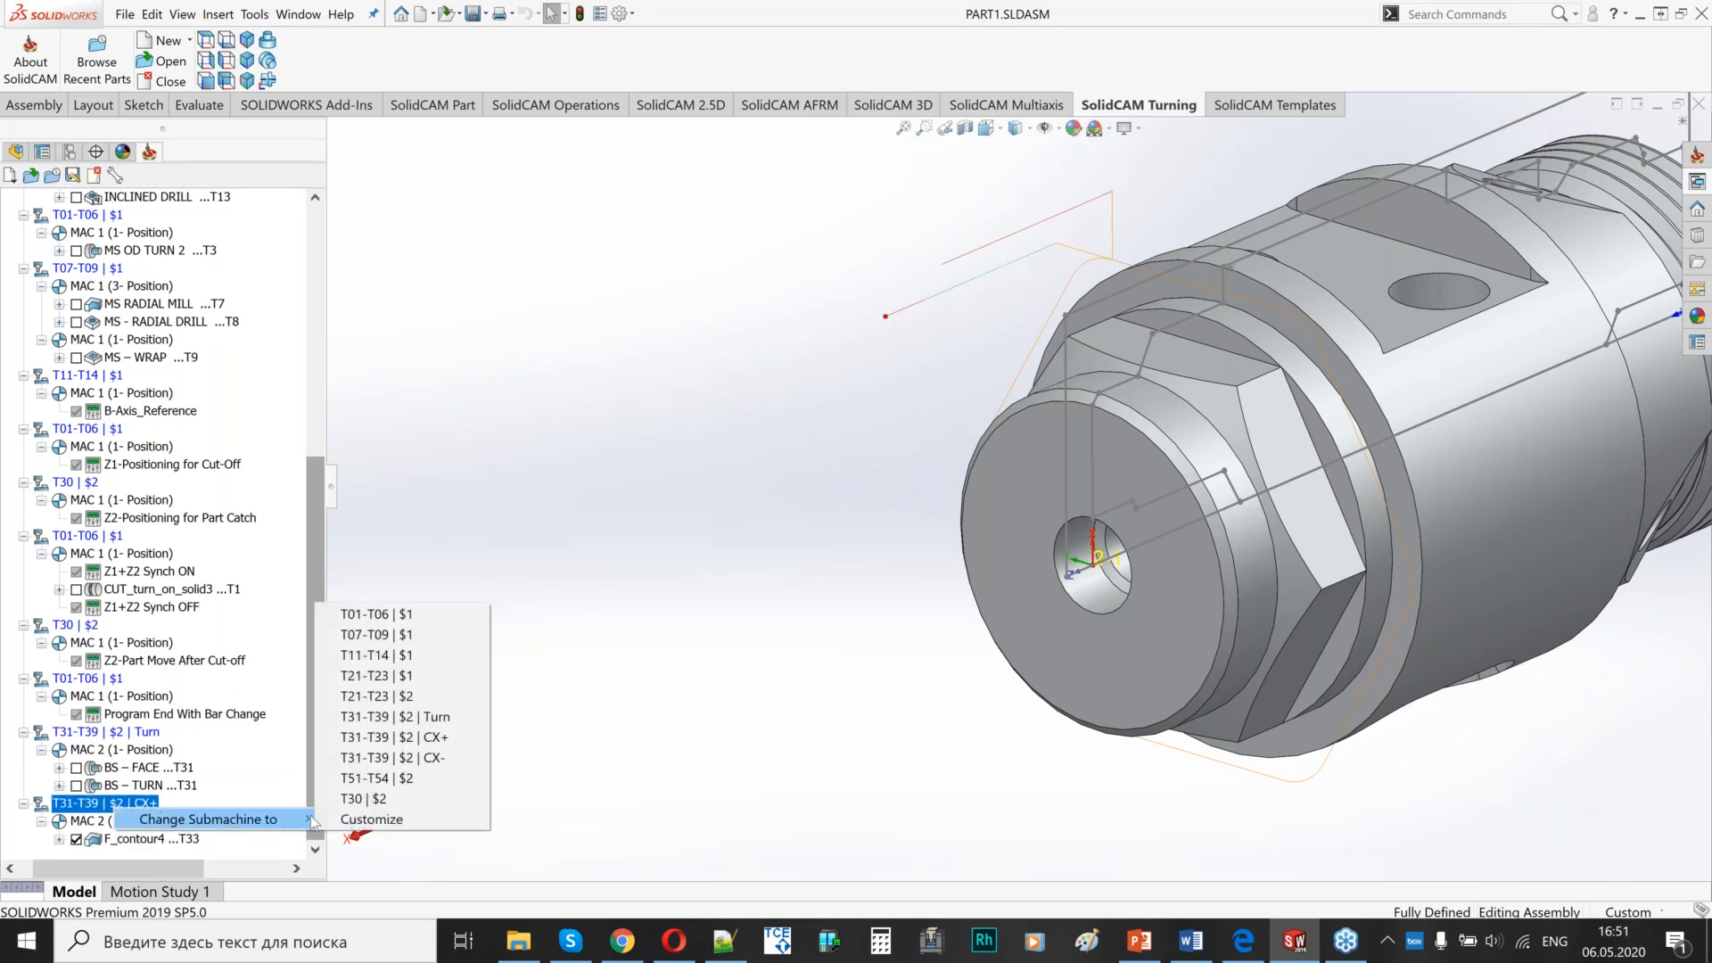
pyautogui.click(434, 758)
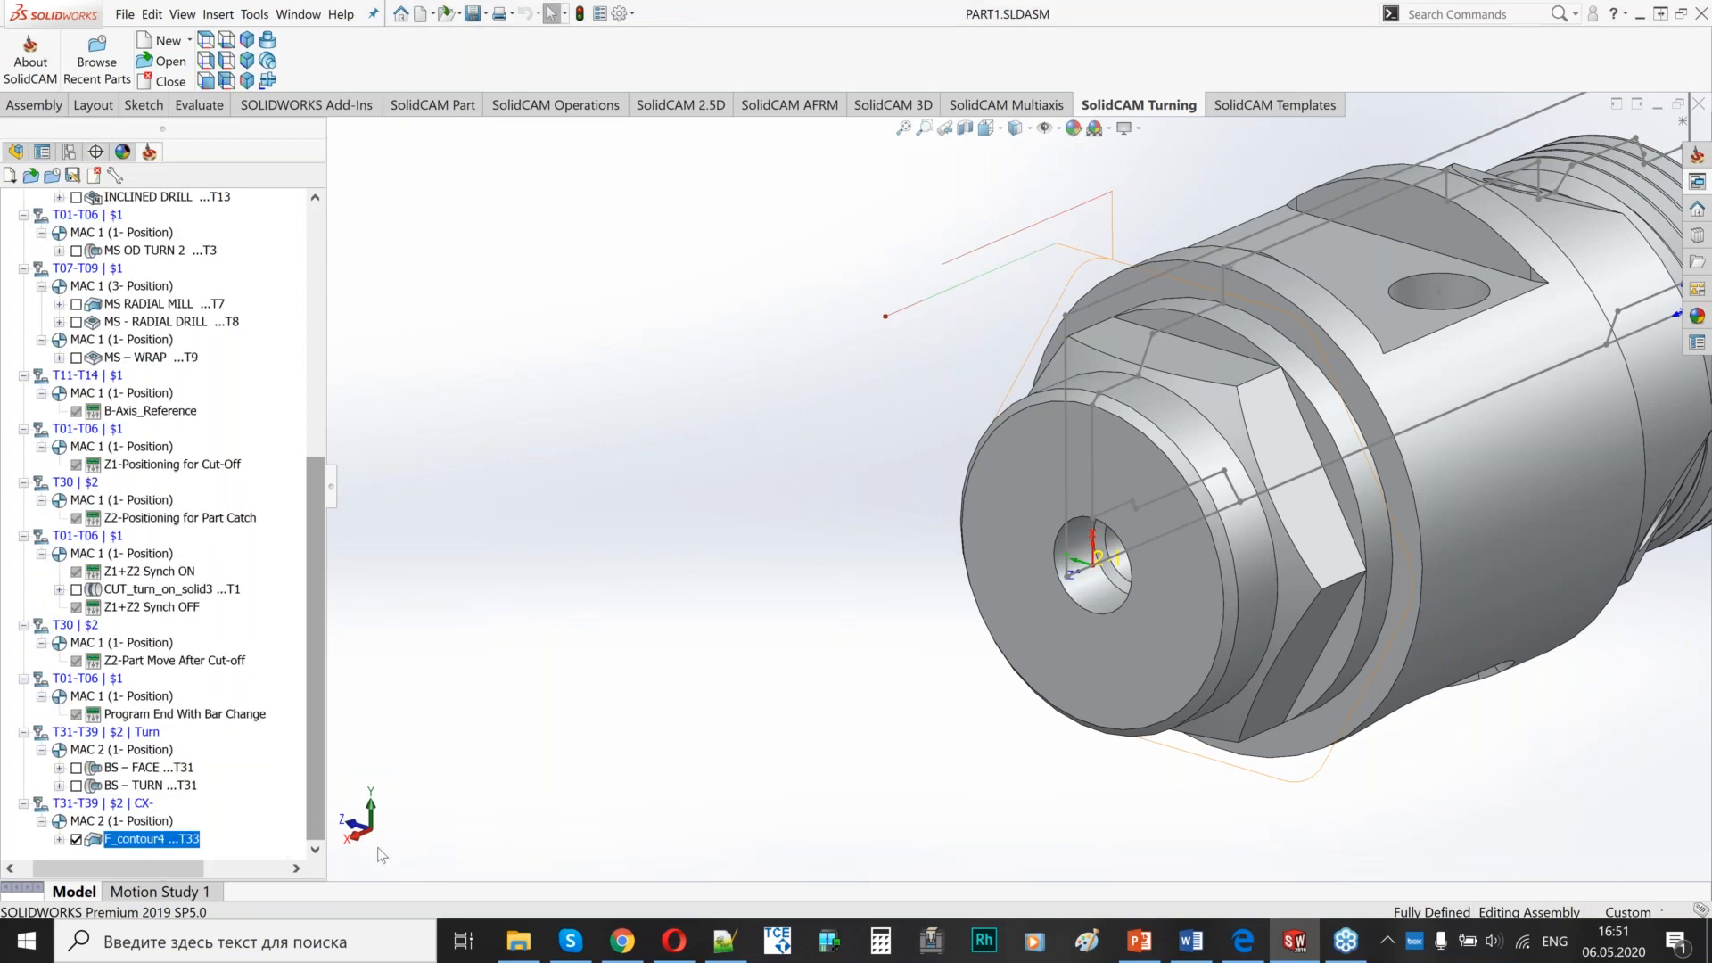
# - Reopen the F_contour4 profile operation, and save and calculate it
pyautogui.doubleClick(80, 842)
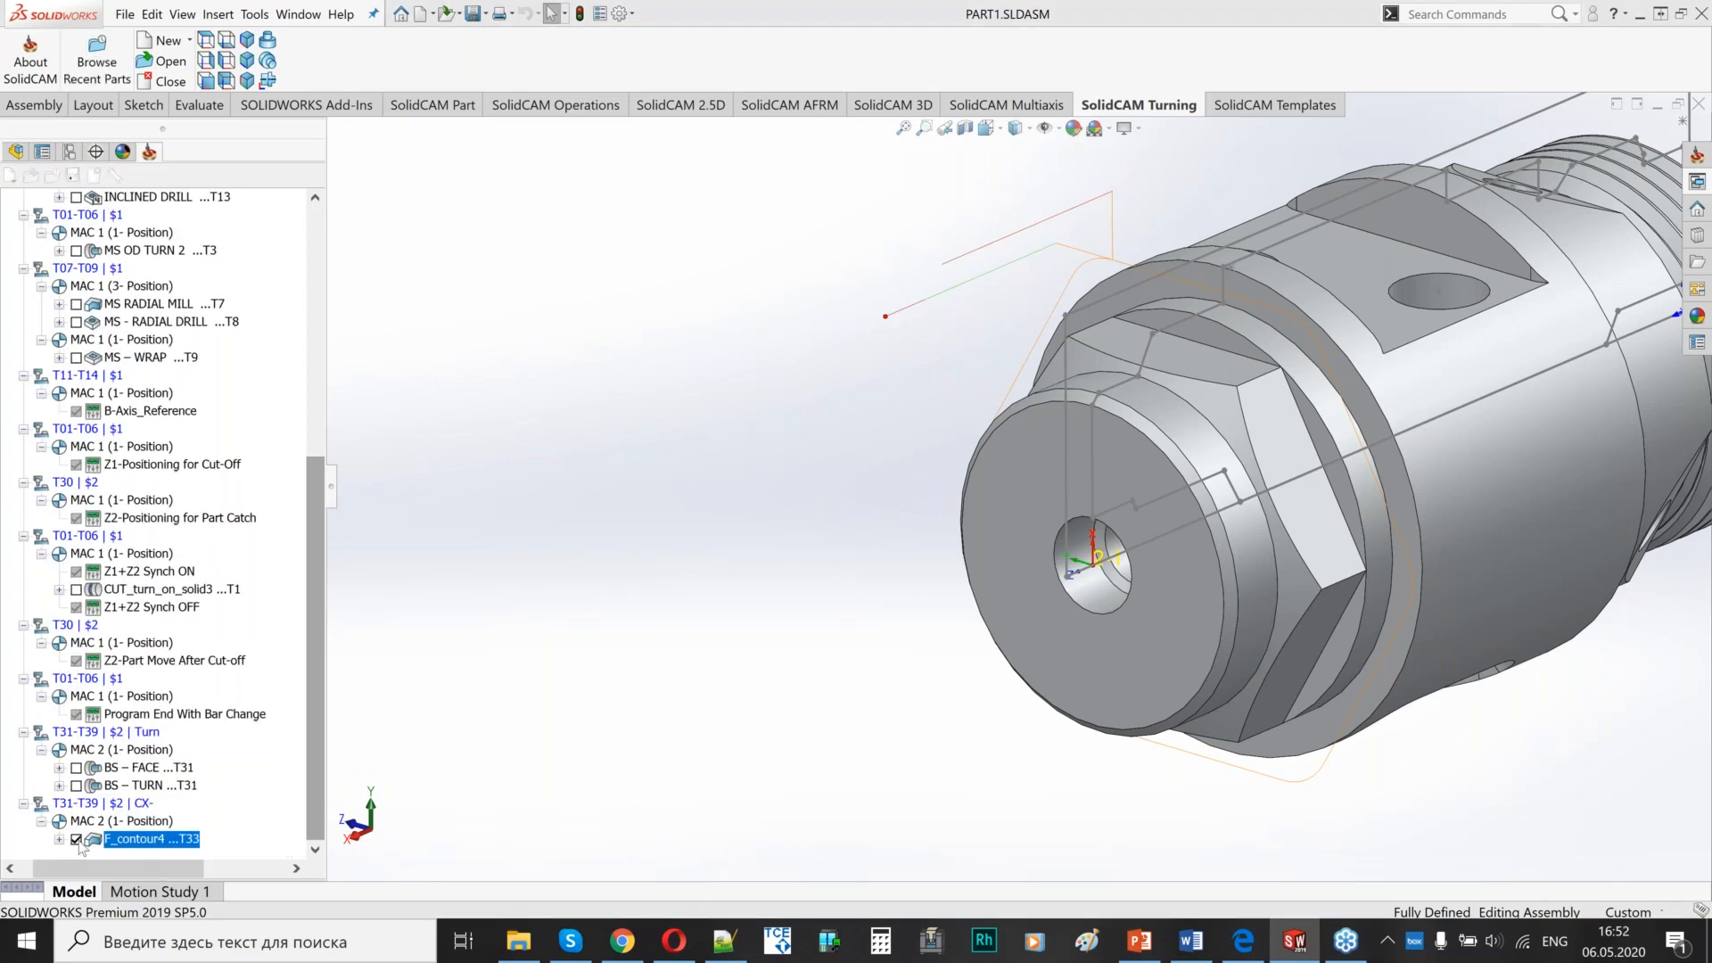
pyautogui.click(76, 839)
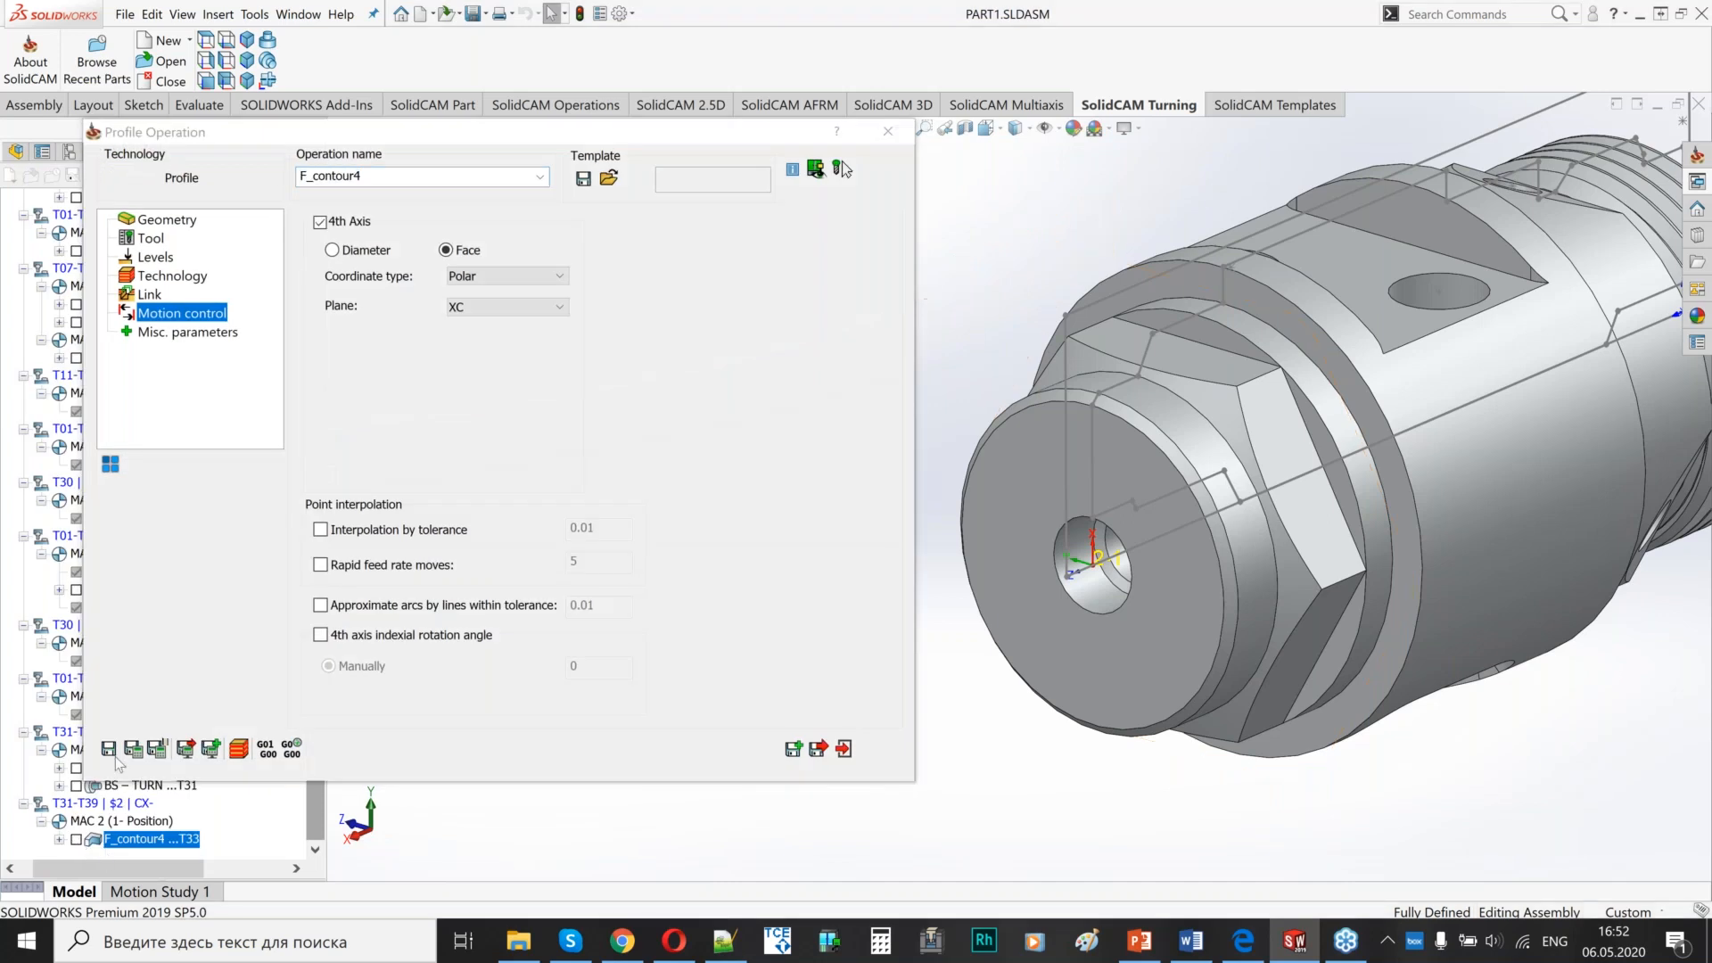
pyautogui.click(186, 748)
pyautogui.click(413, 375)
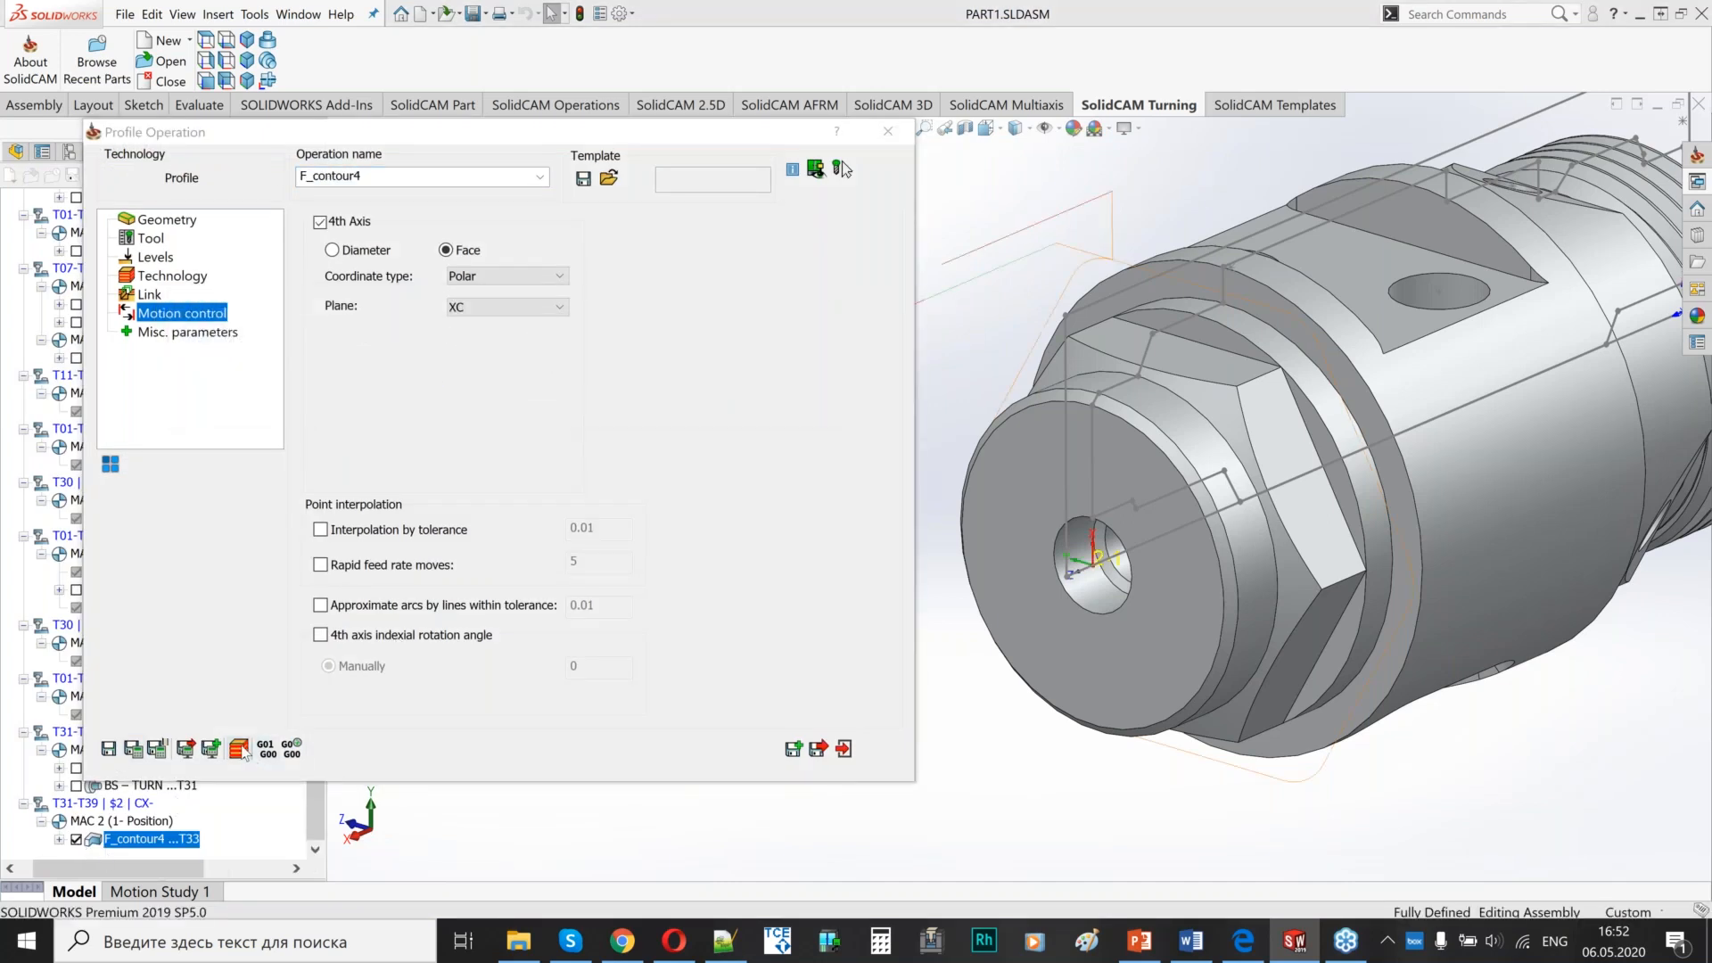
# - Run the machine simulation of F_contour4 close to the back spindle, then close the simulation and the operation
pyautogui.click(838, 168)
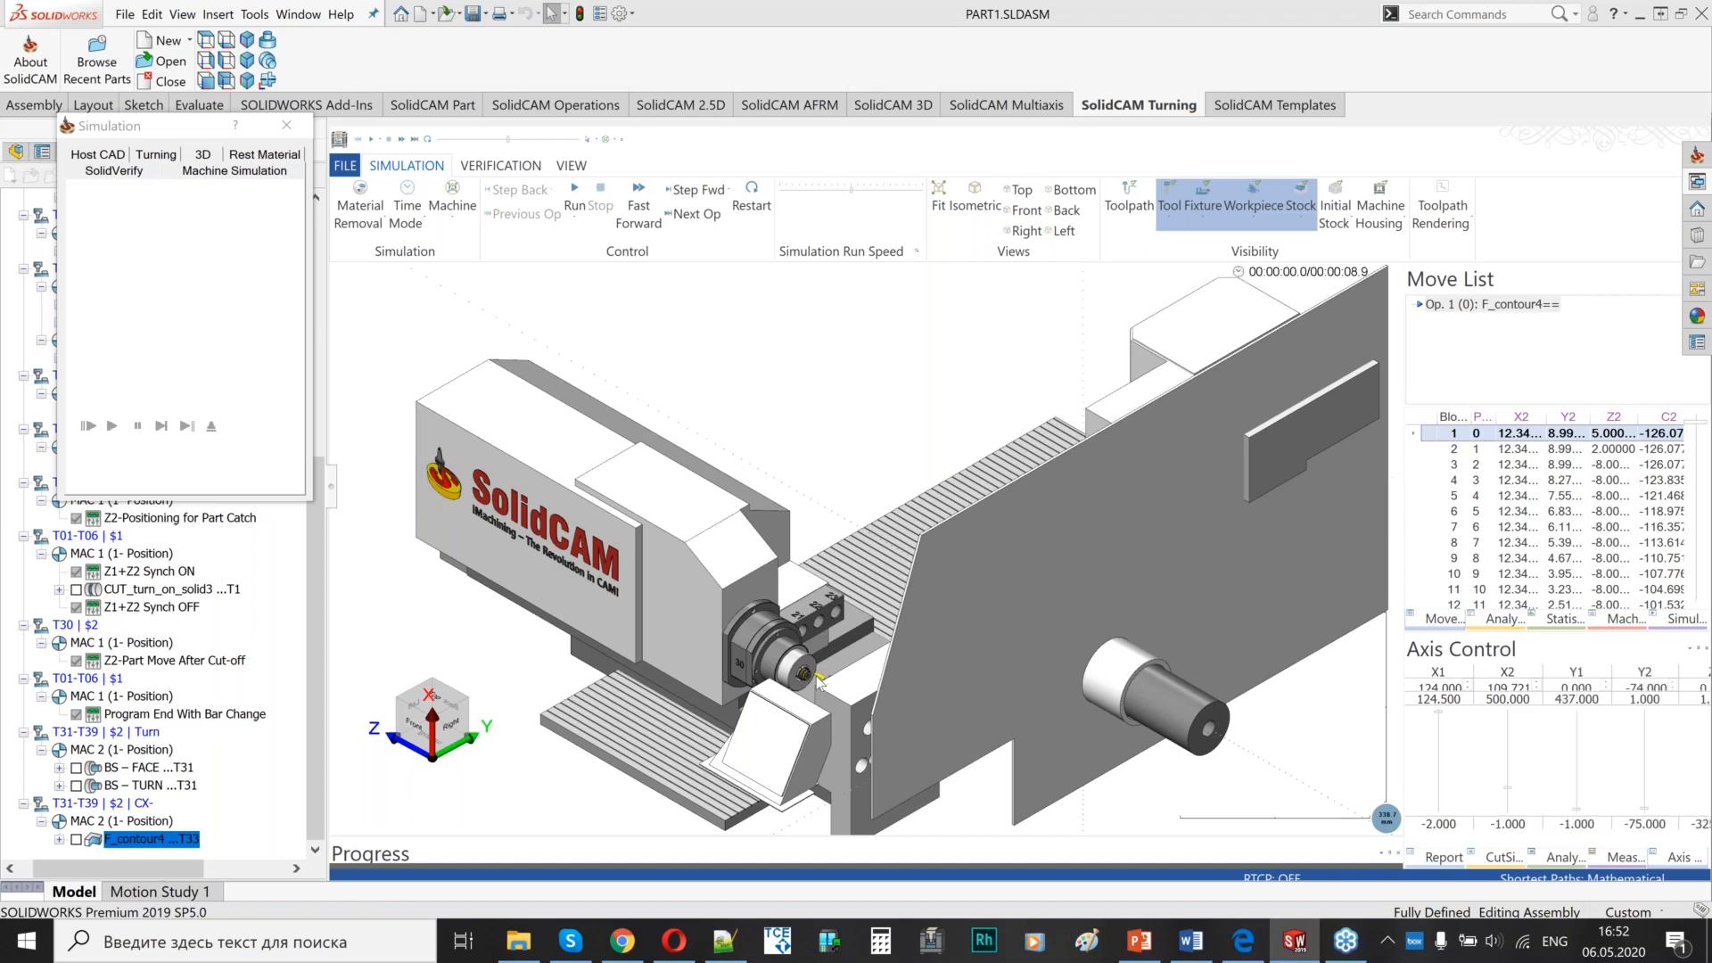
pyautogui.scroll(5, 772, 660)
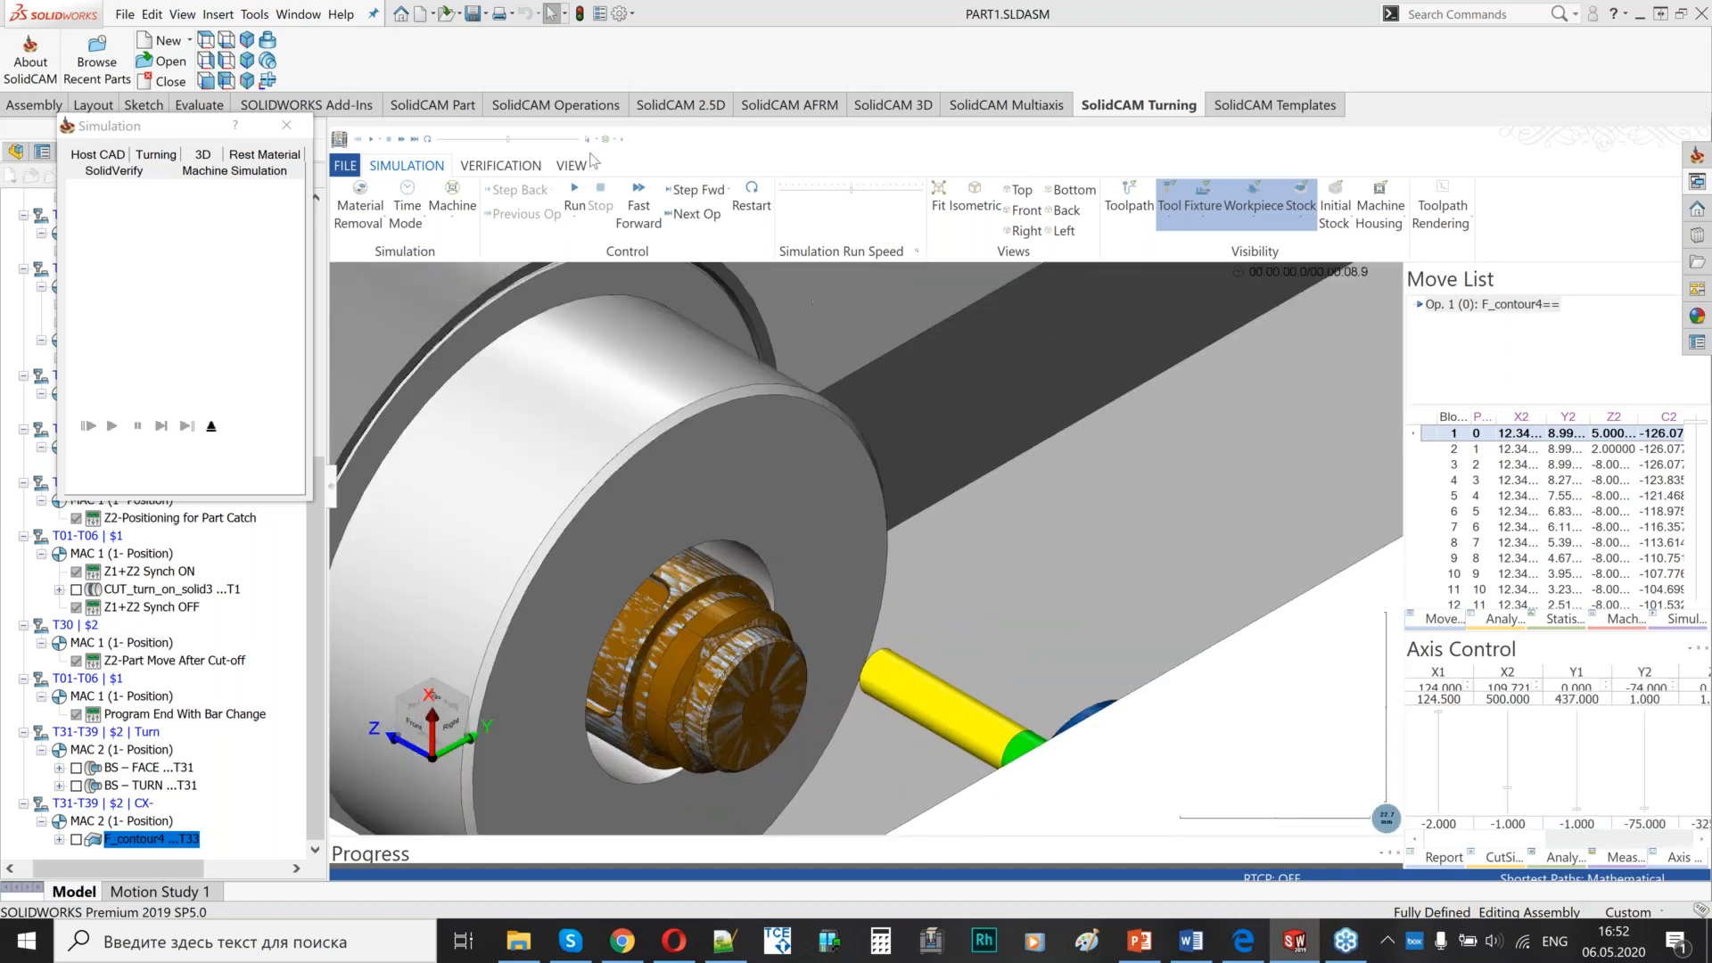
pyautogui.press('space')
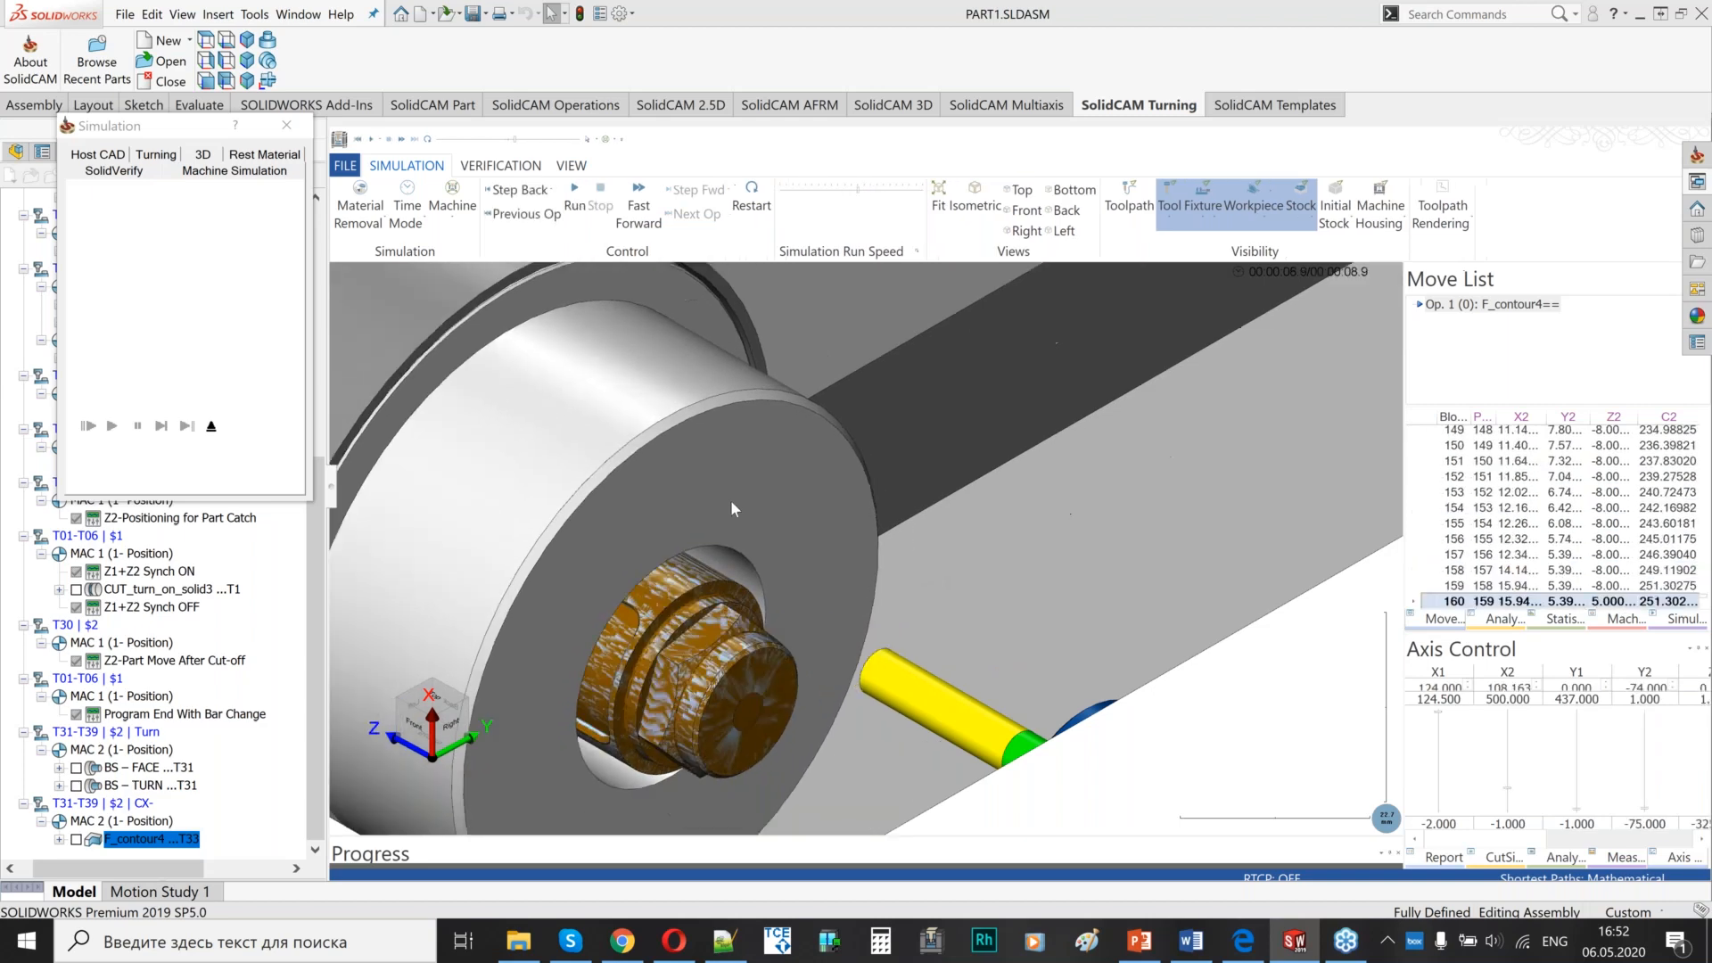
pyautogui.scroll(-7, 731, 504)
pyautogui.moveTo(725, 558); pyautogui.dragTo(825, 624, button='middle')
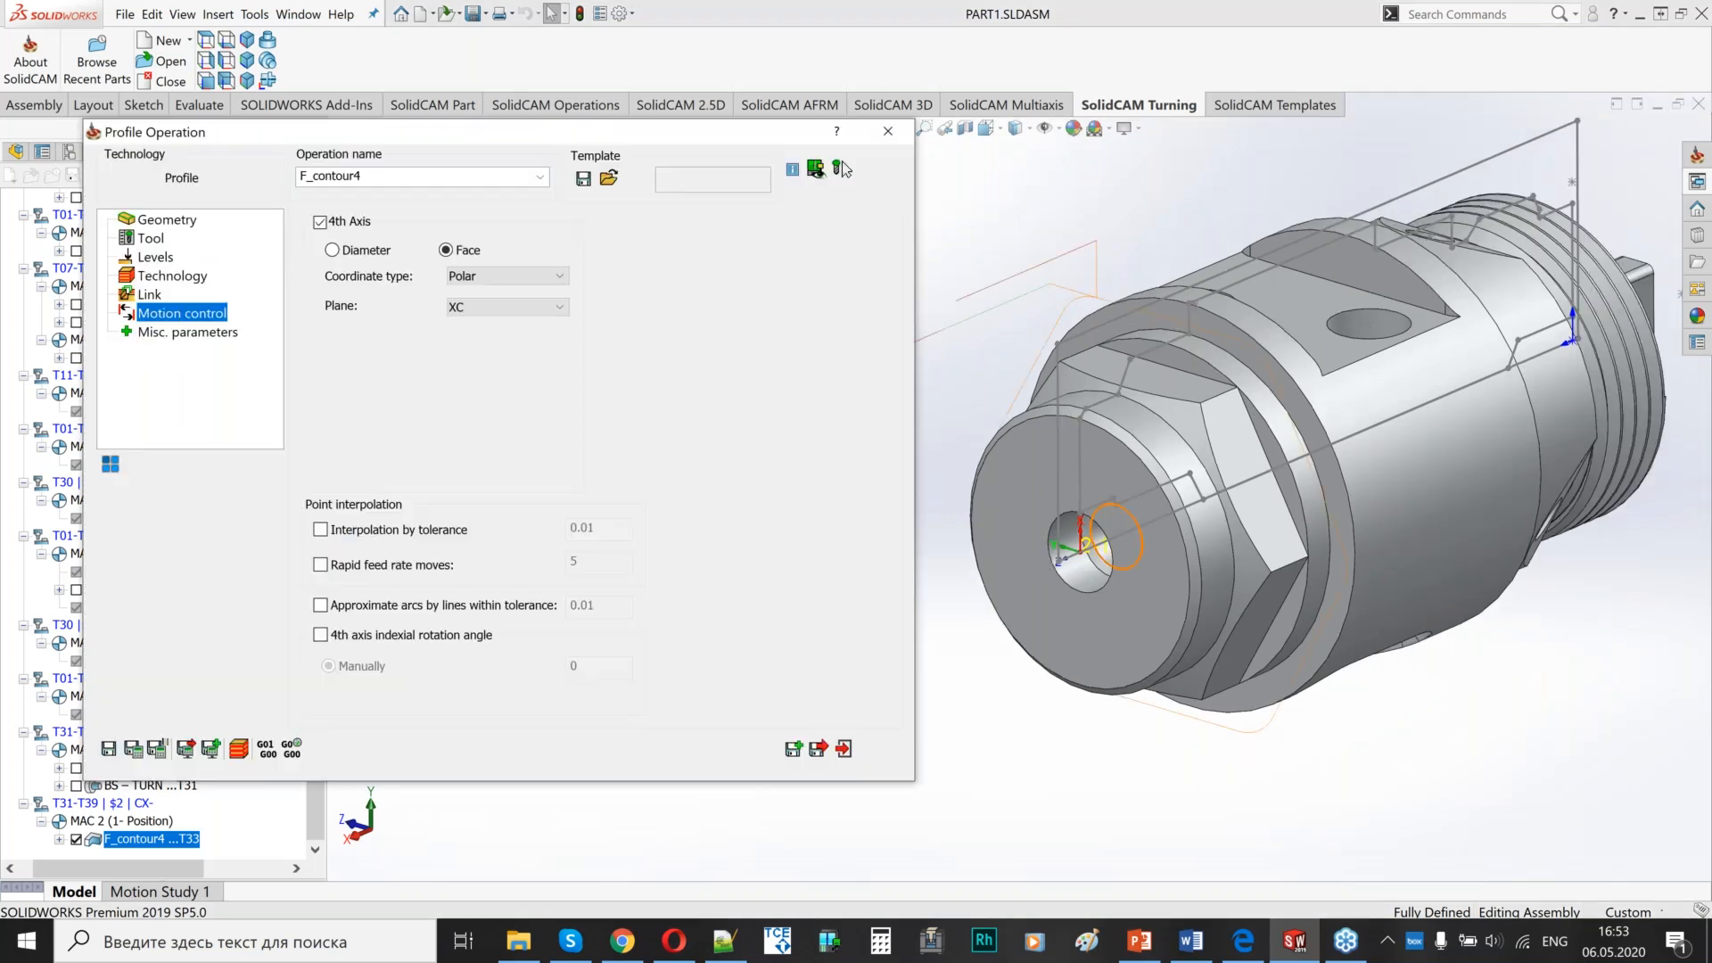
pyautogui.press('Escape')
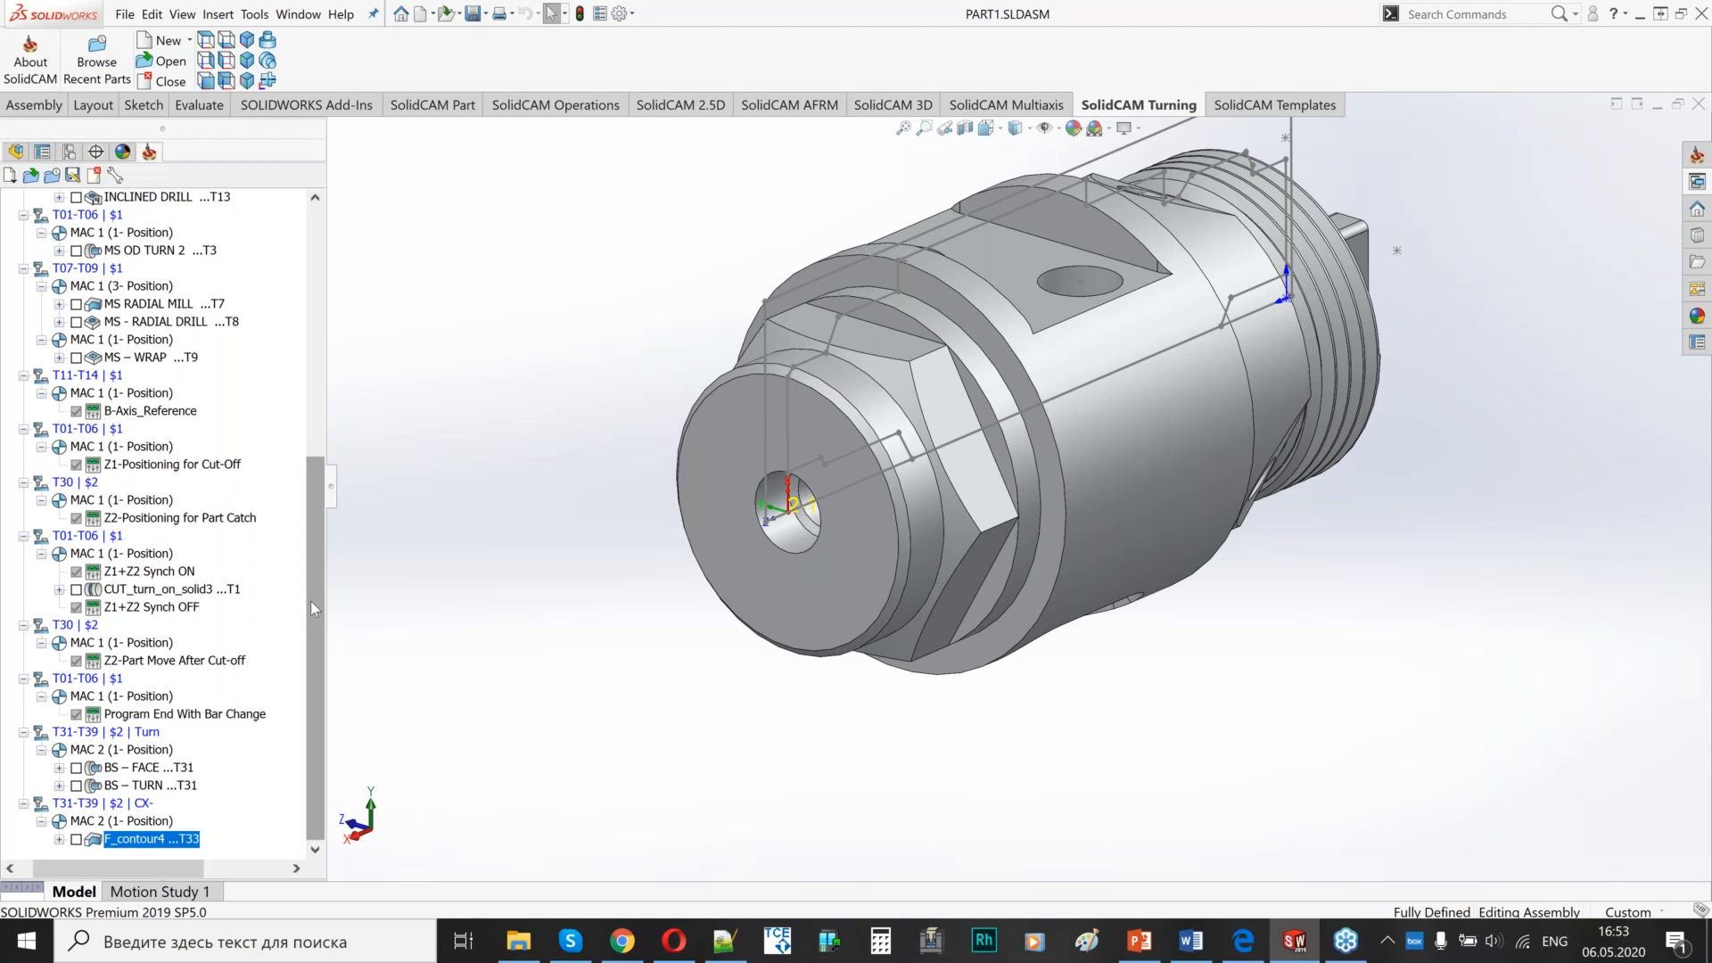
pyautogui.moveTo(317, 560); pyautogui.dragTo(410, 649)
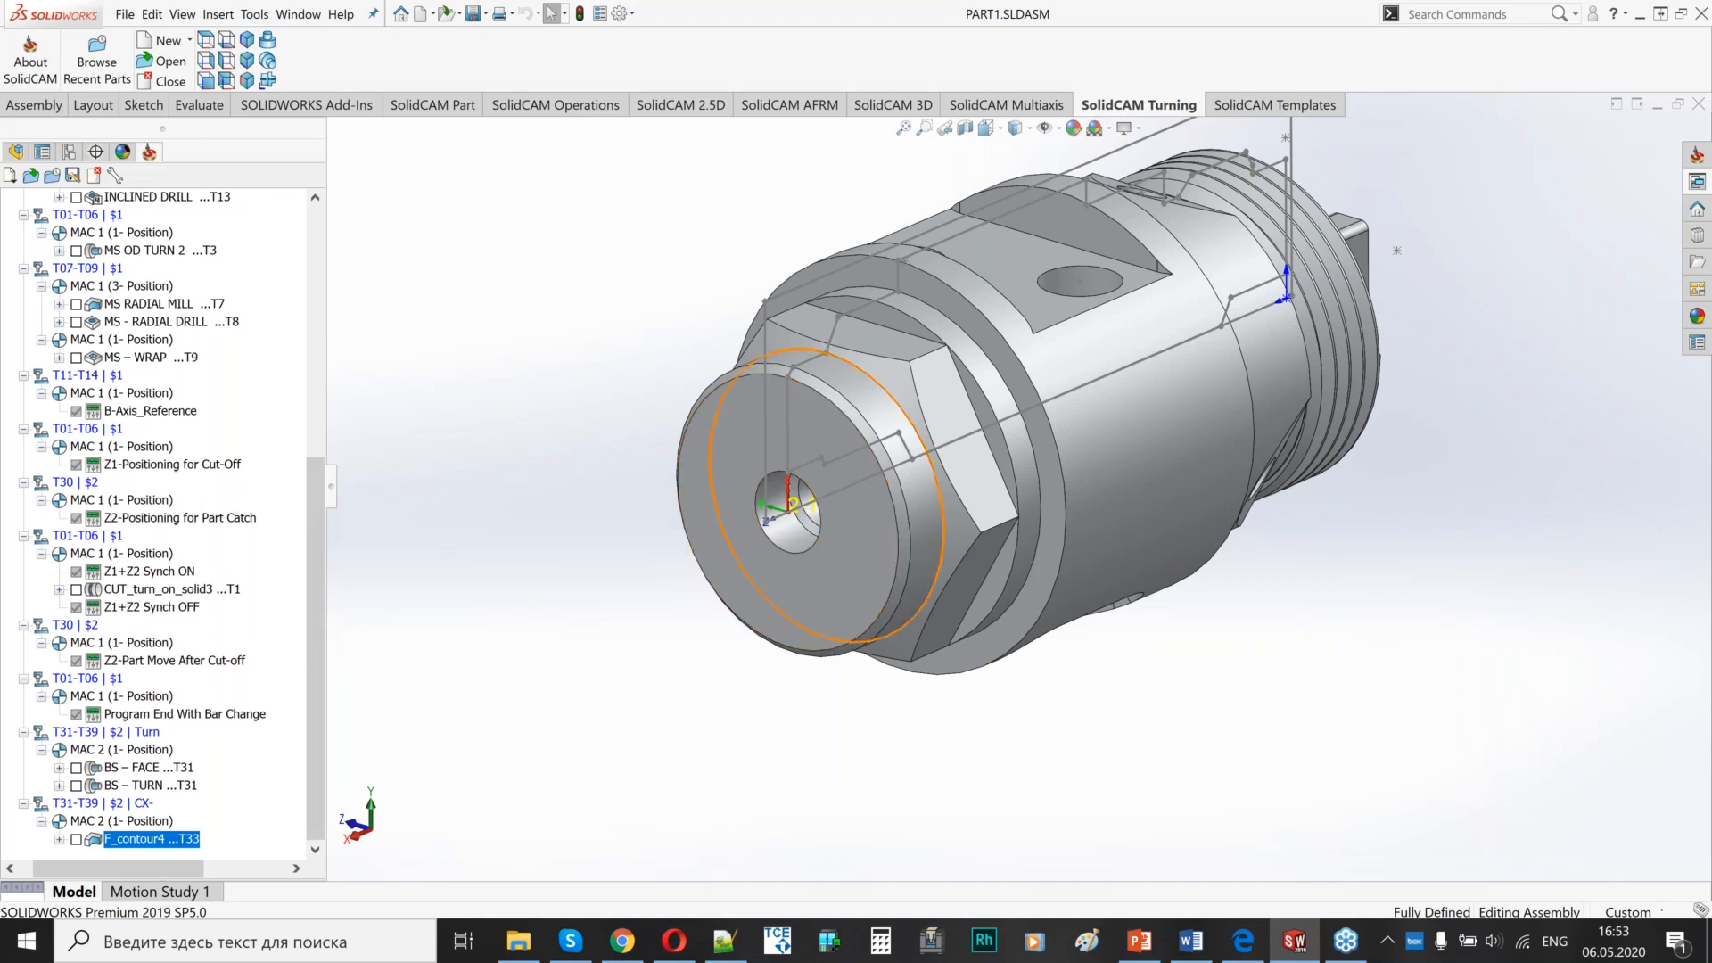
pyautogui.scroll(3, 1018, 487)
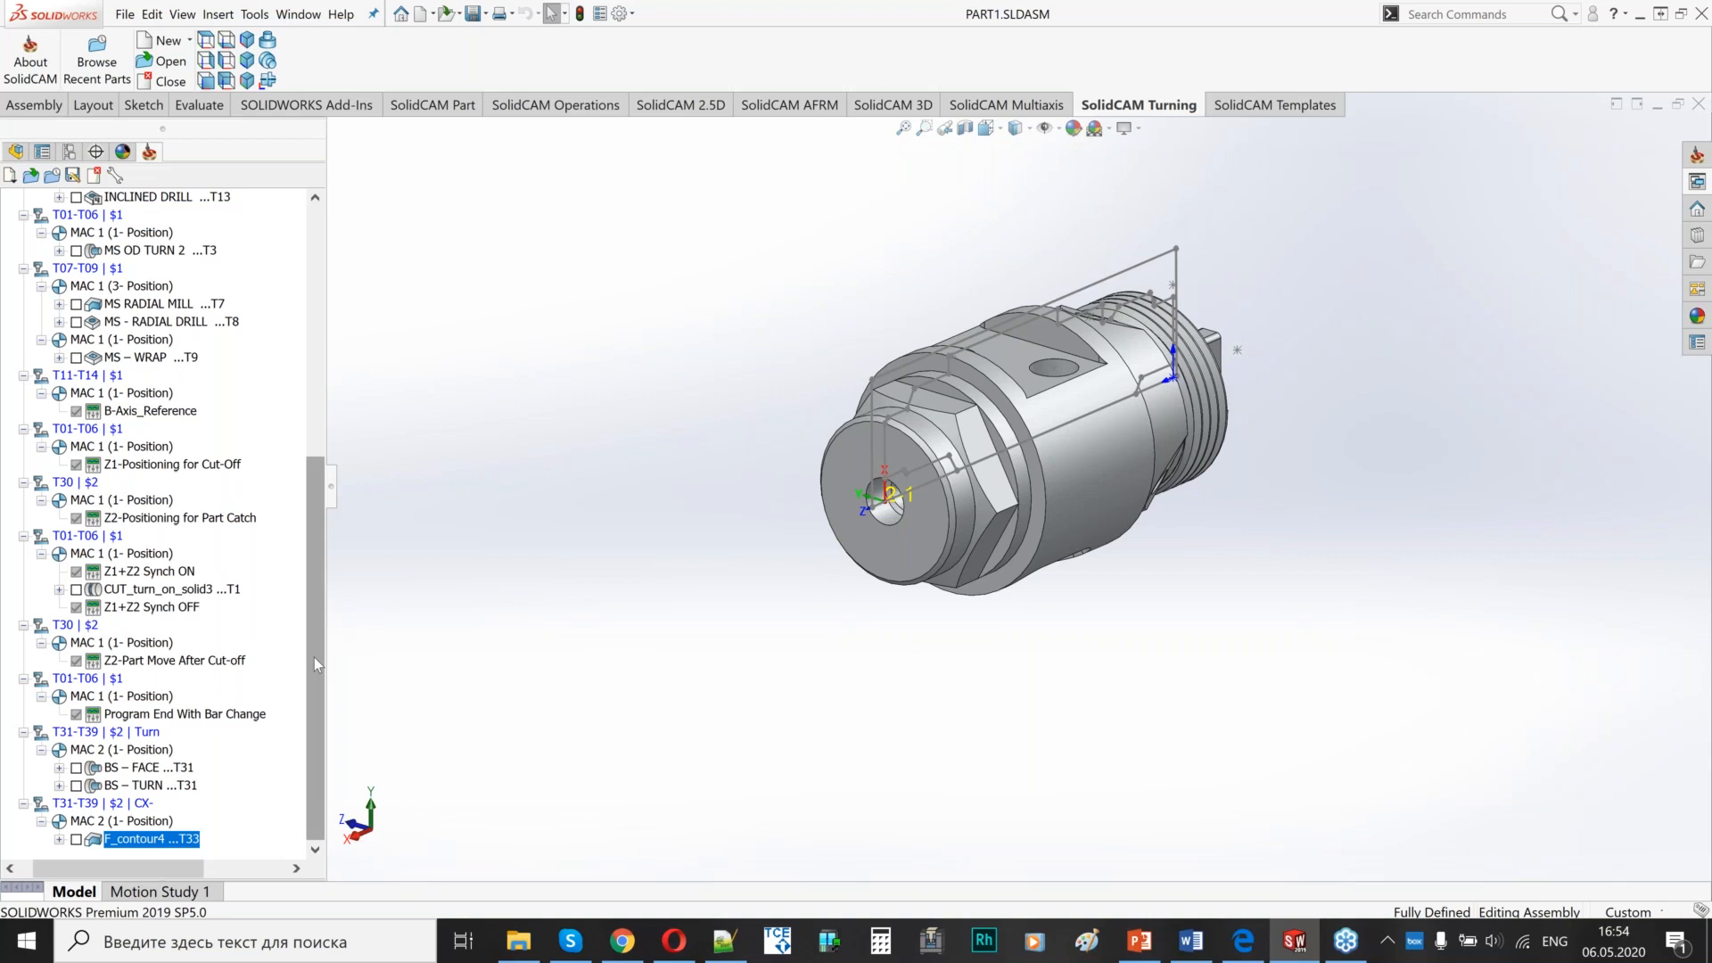
pyautogui.moveTo(314, 619)
pyautogui.mouseDown()
pyautogui.moveTo(326, 532)
pyautogui.moveTo(307, 553)
pyautogui.moveTo(308, 633)
pyautogui.mouseUp()
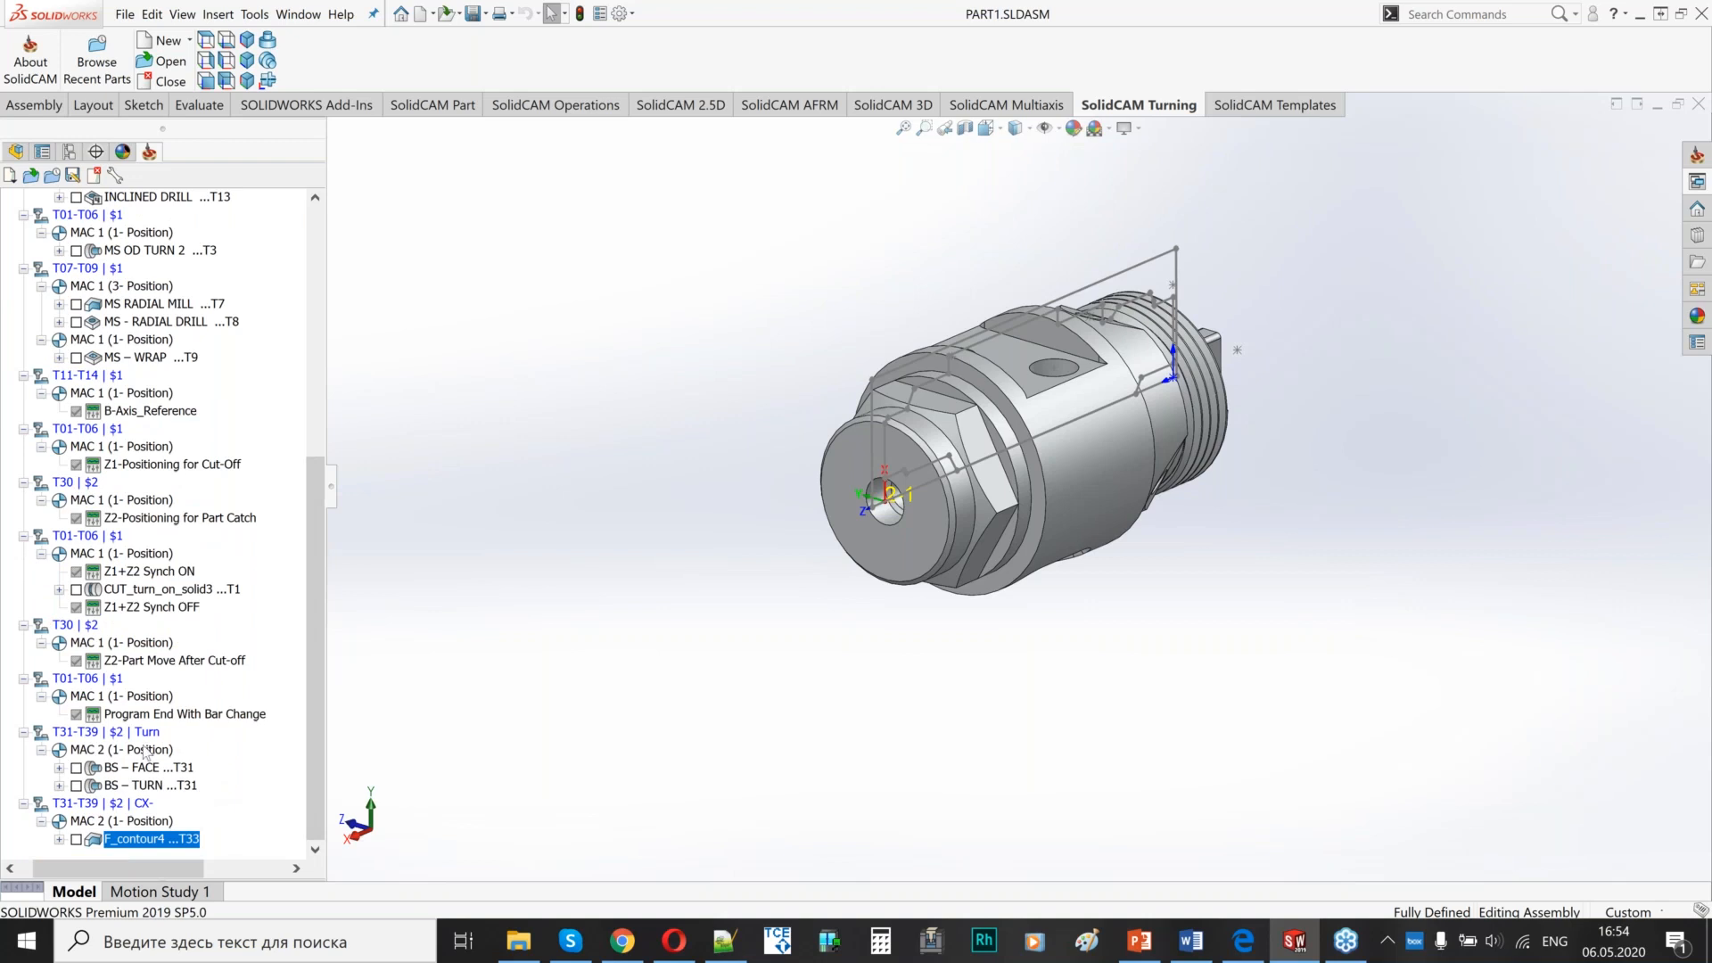
# - Switch to the Edge browser and examine the product separation stroke diagram in EJECTION.pdf
pyautogui.click(1245, 940)
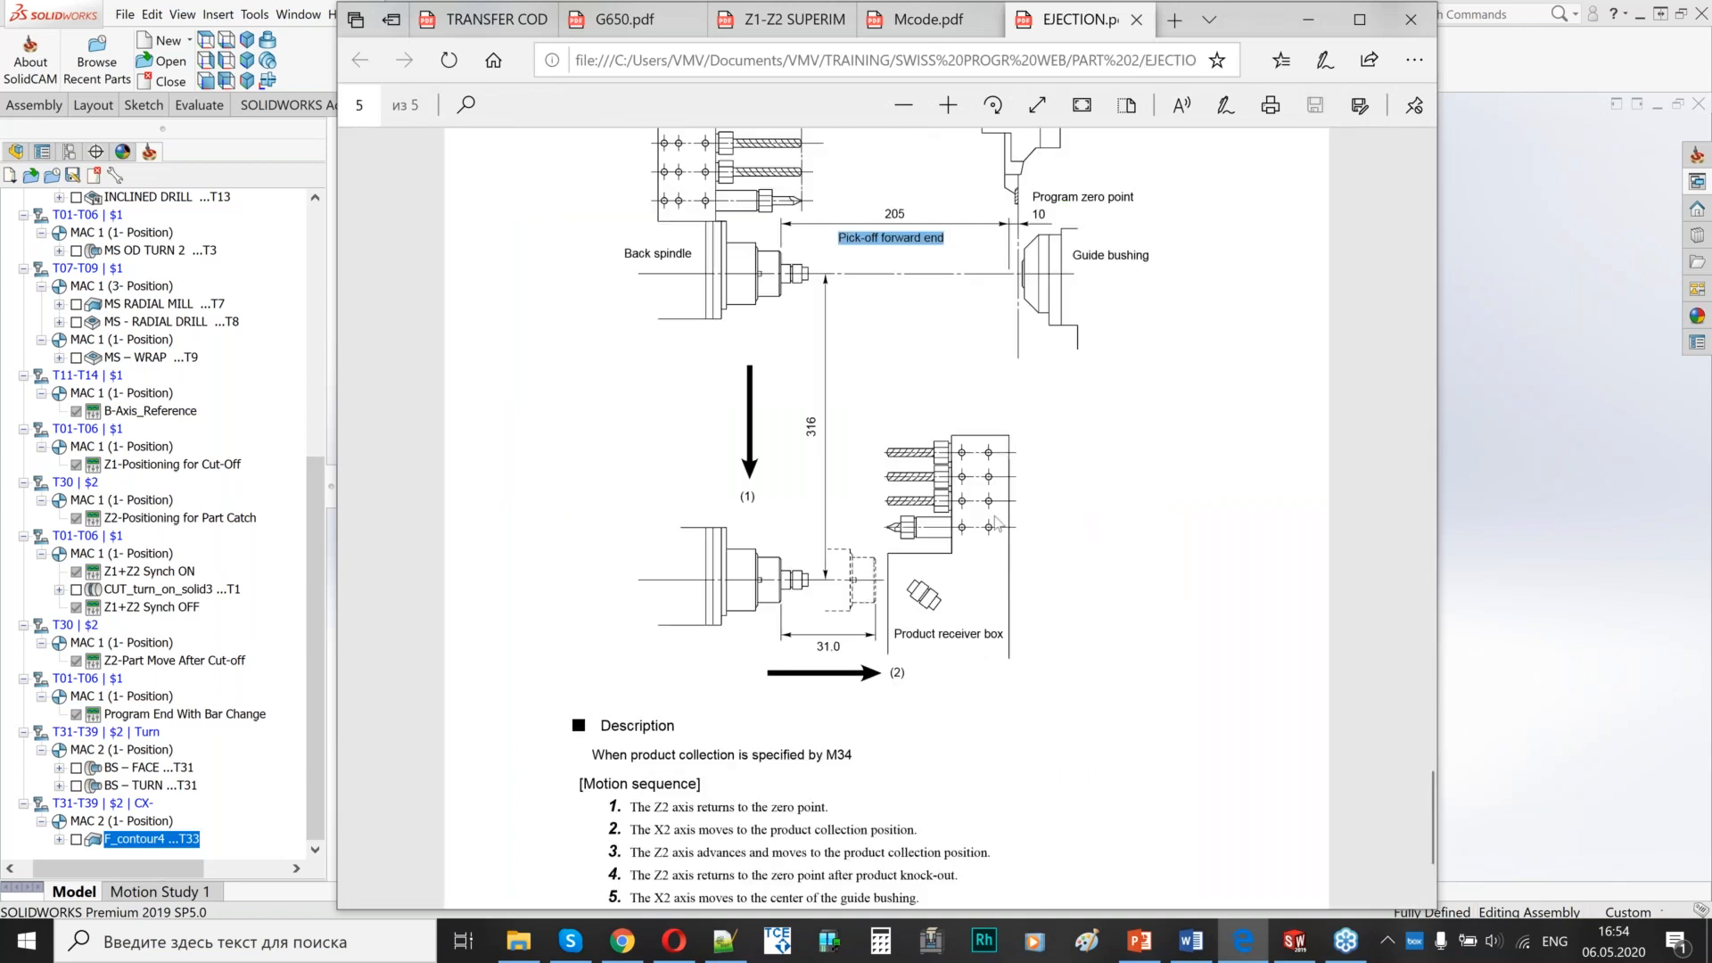
pyautogui.scroll(-1, 960, 494)
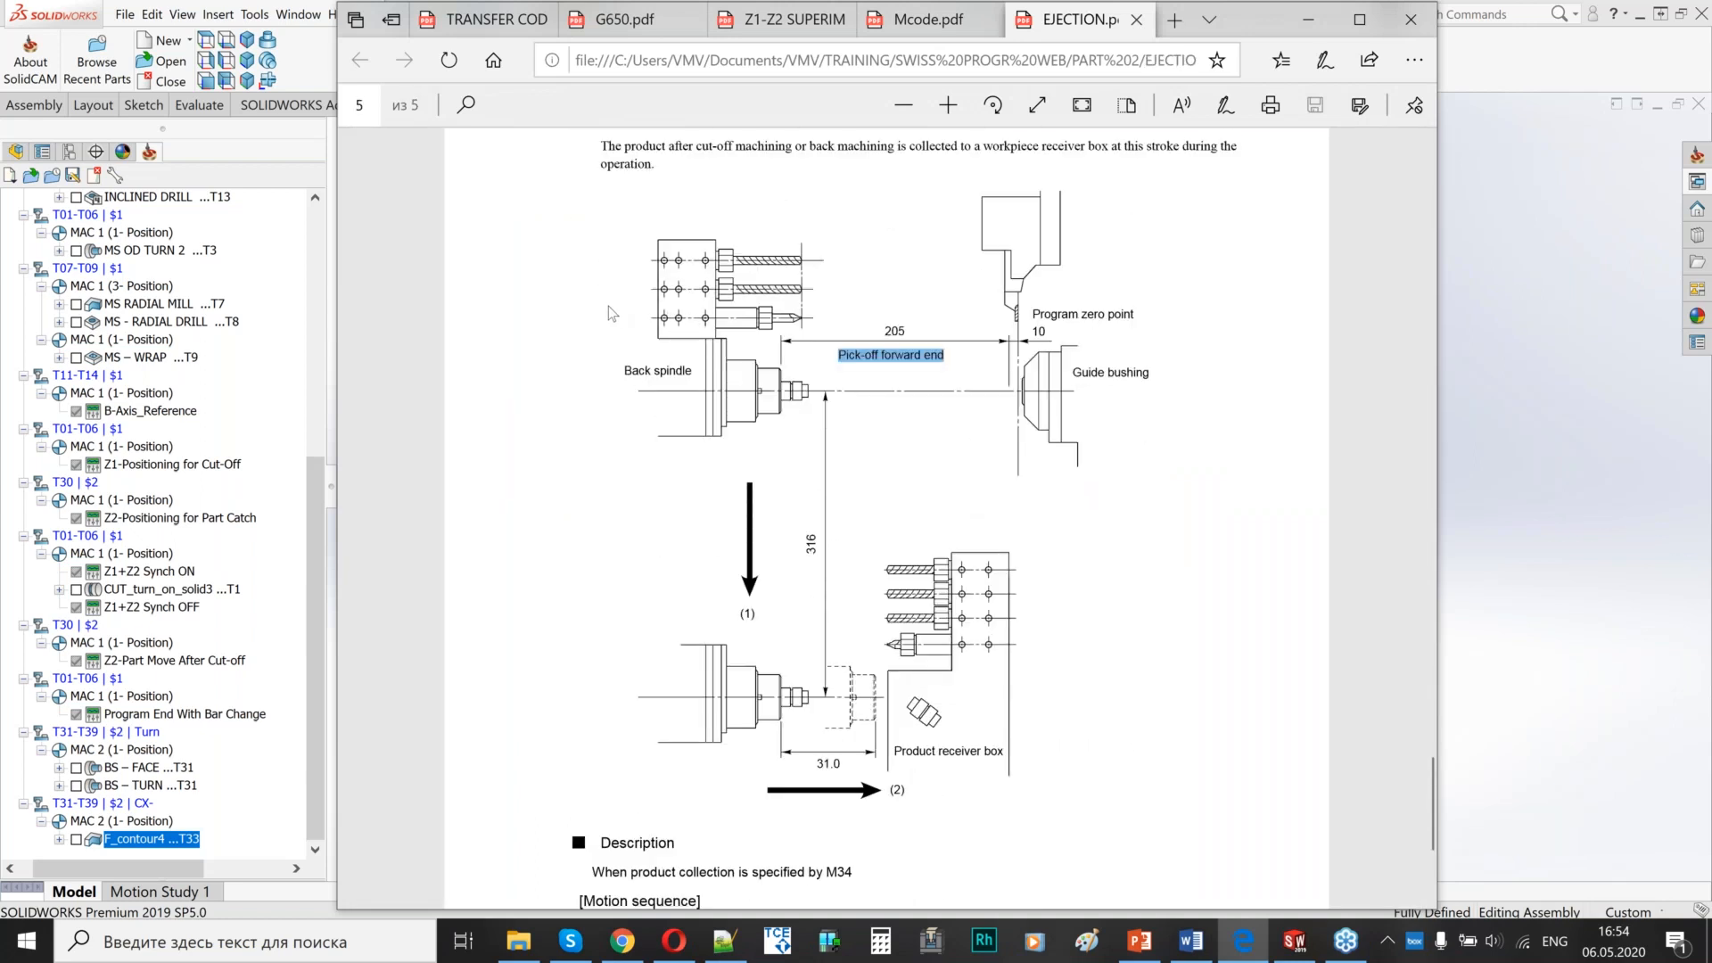
pyautogui.click(952, 366)
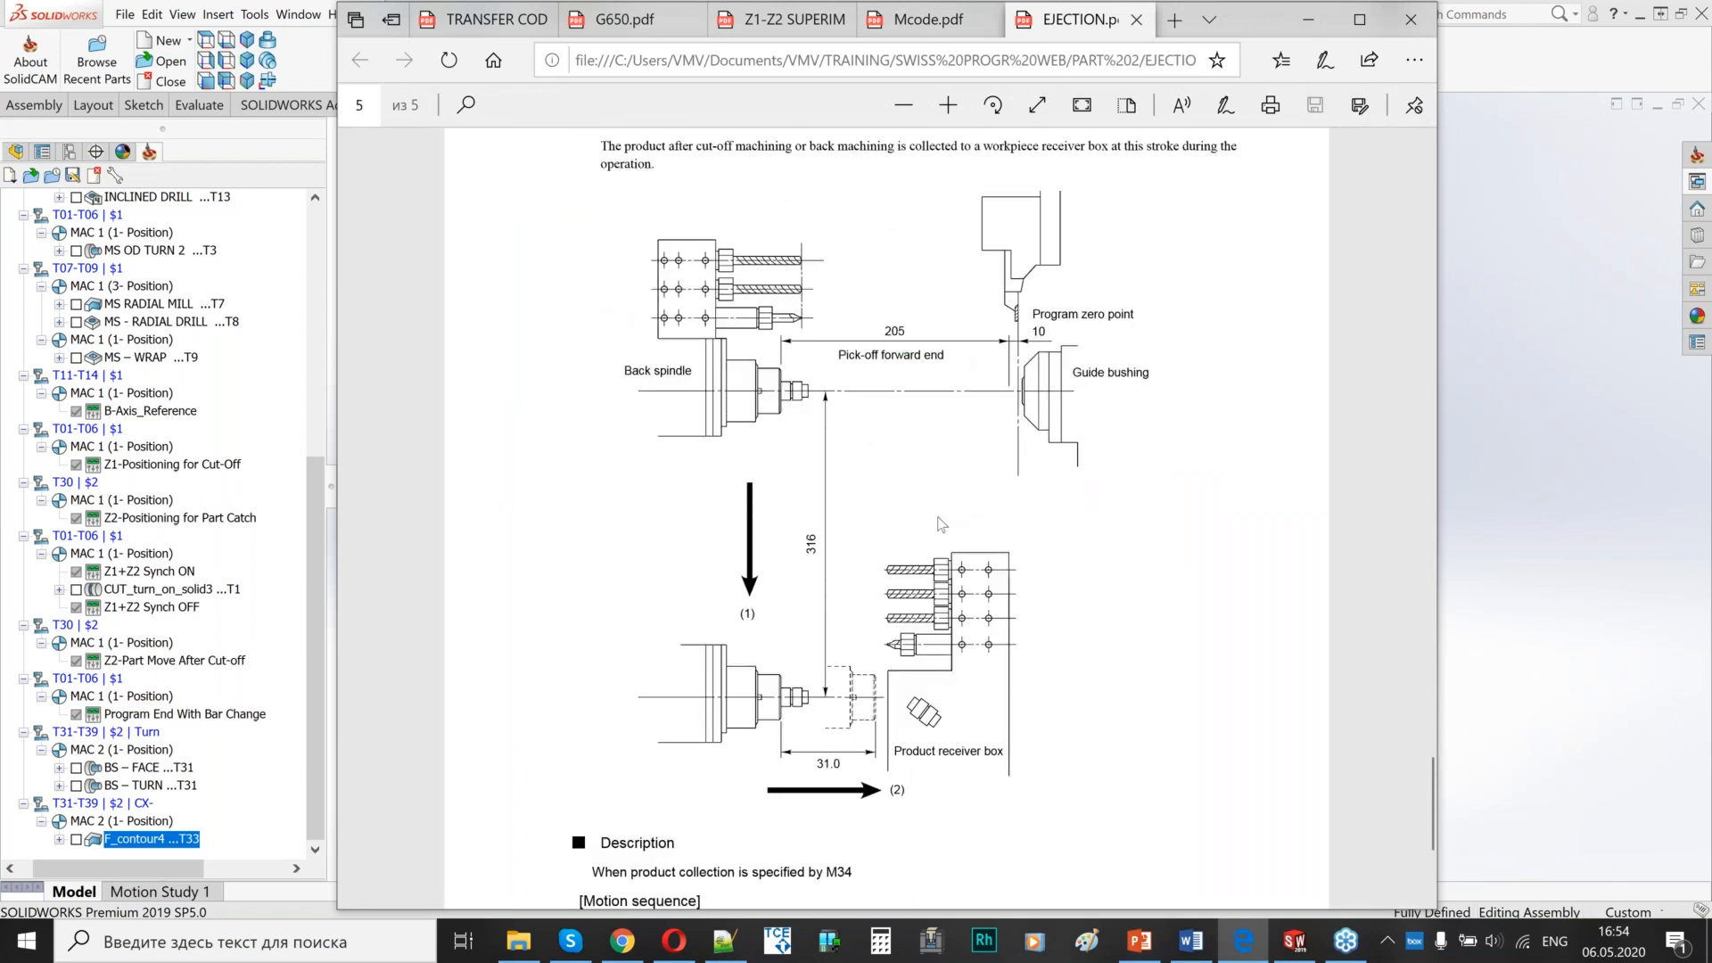
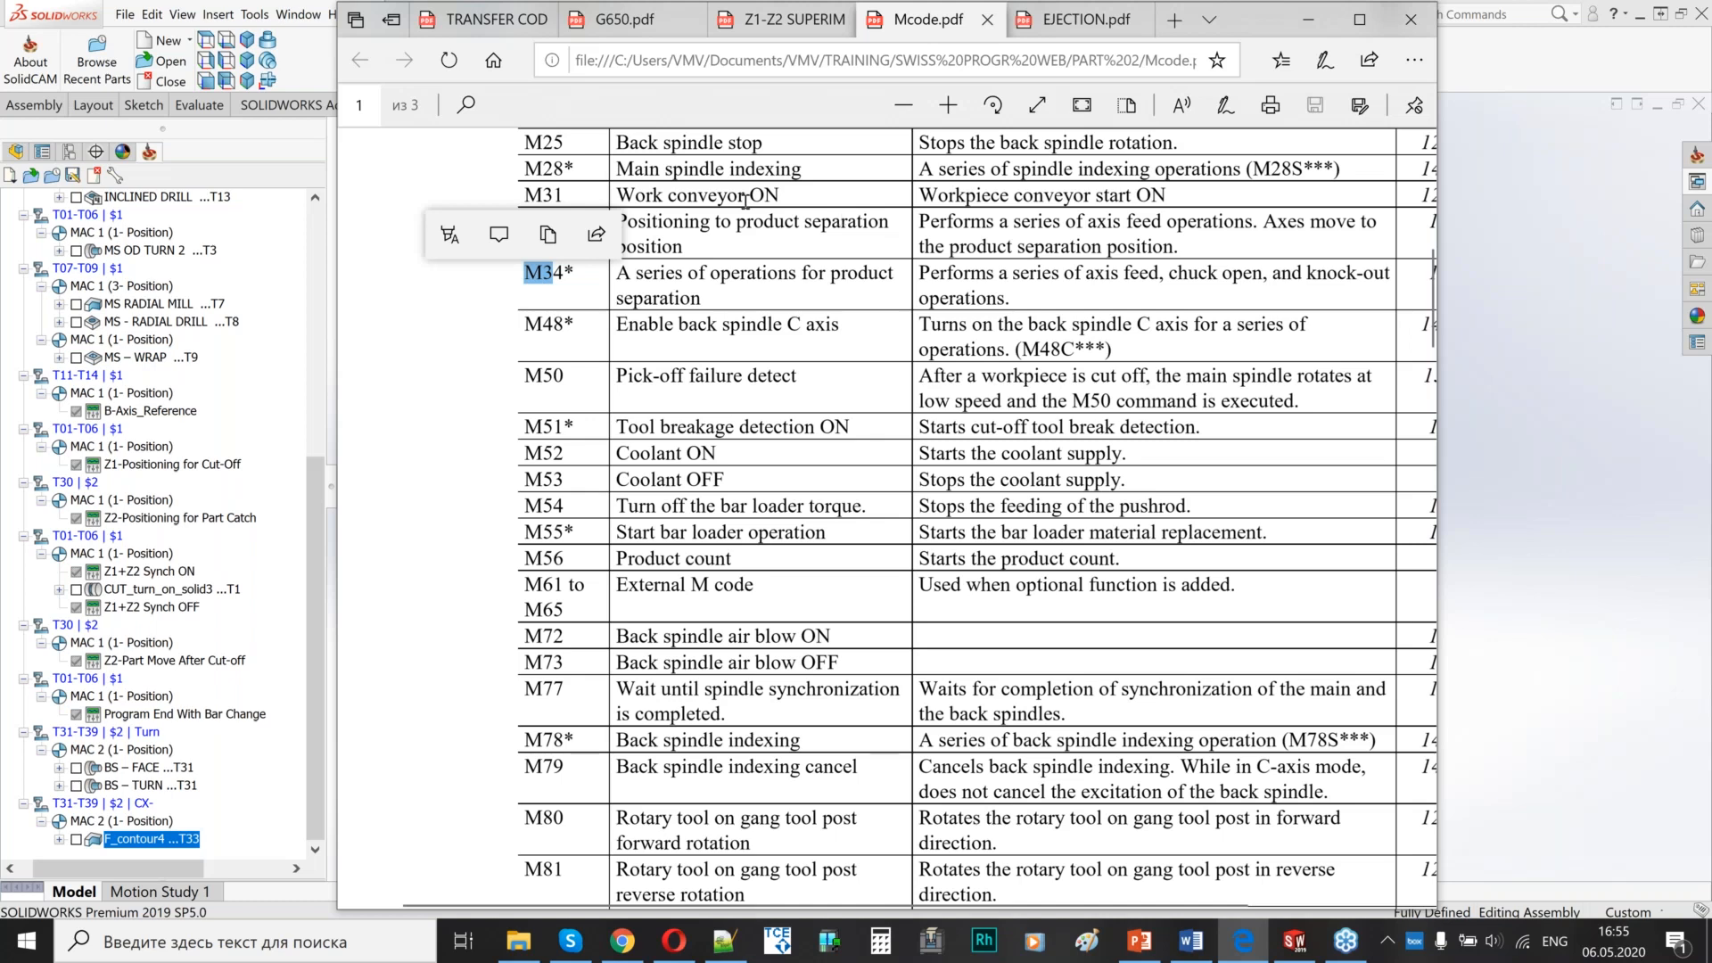
# - Read section 15.7 of EJECTION.pdf on back-spindle product collection with M33 and M34, then return to SolidCAM
pyautogui.click(1062, 34)
pyautogui.scroll(15, 887, 518)
pyautogui.scroll(20, 894, 491)
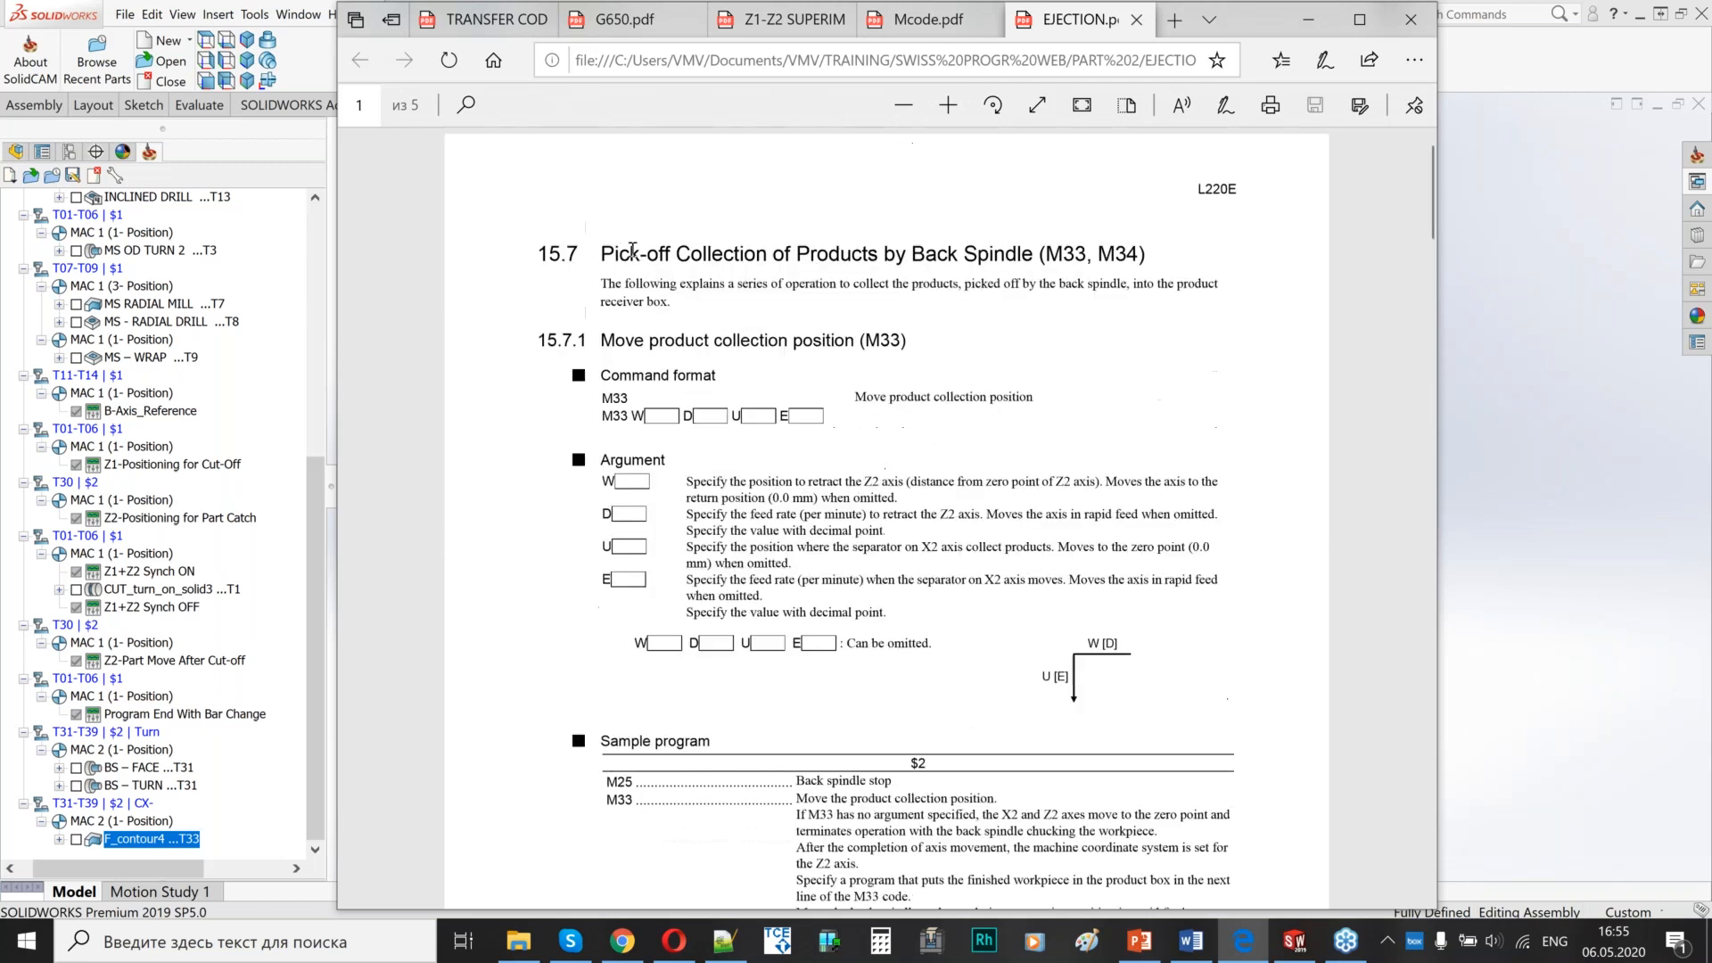
pyautogui.moveTo(601, 255); pyautogui.dragTo(1218, 285)
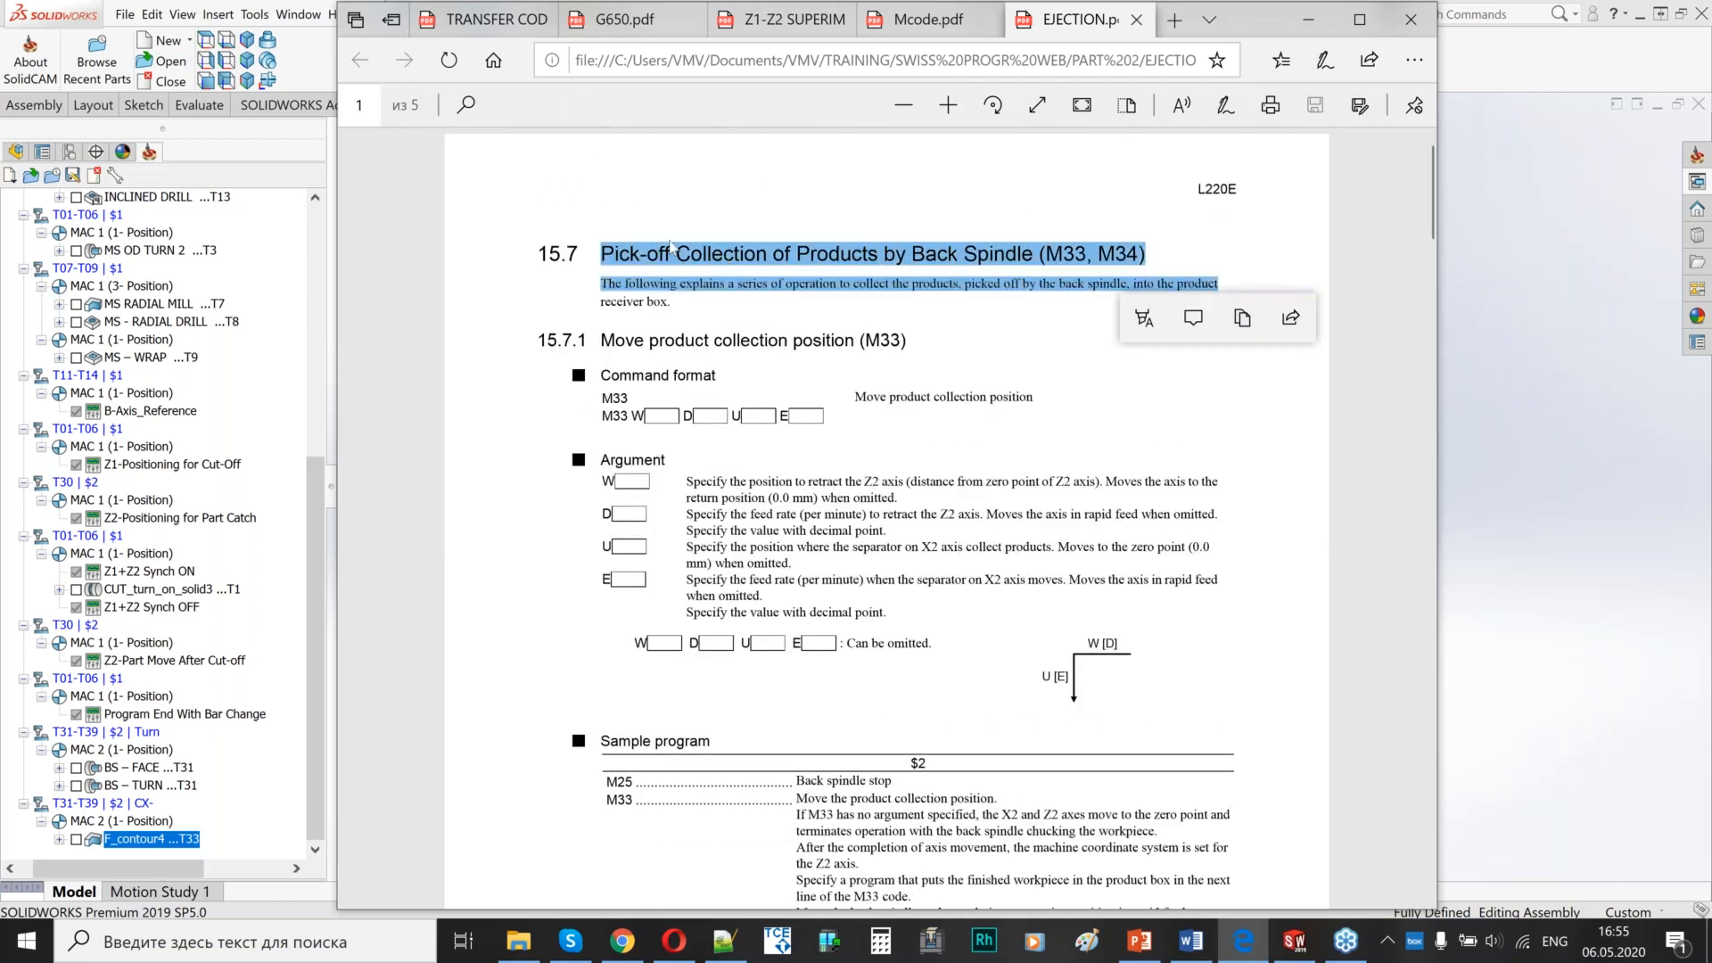
pyautogui.click(1146, 278)
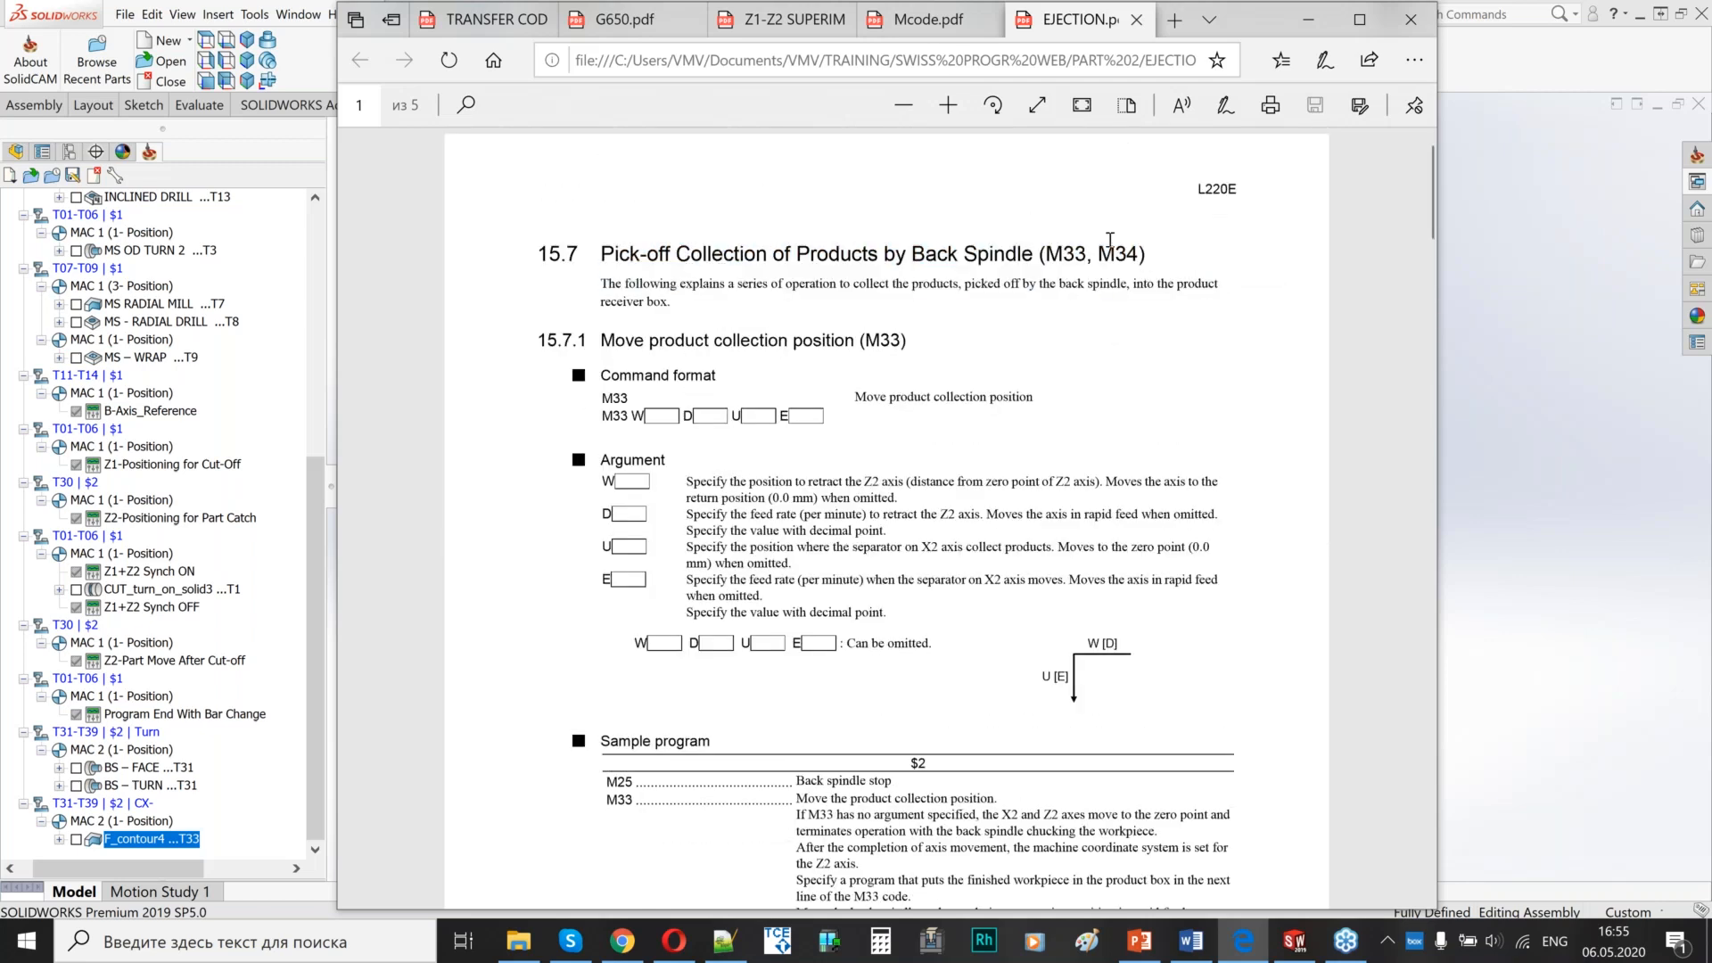
pyautogui.moveTo(1101, 256); pyautogui.dragTo(1147, 256)
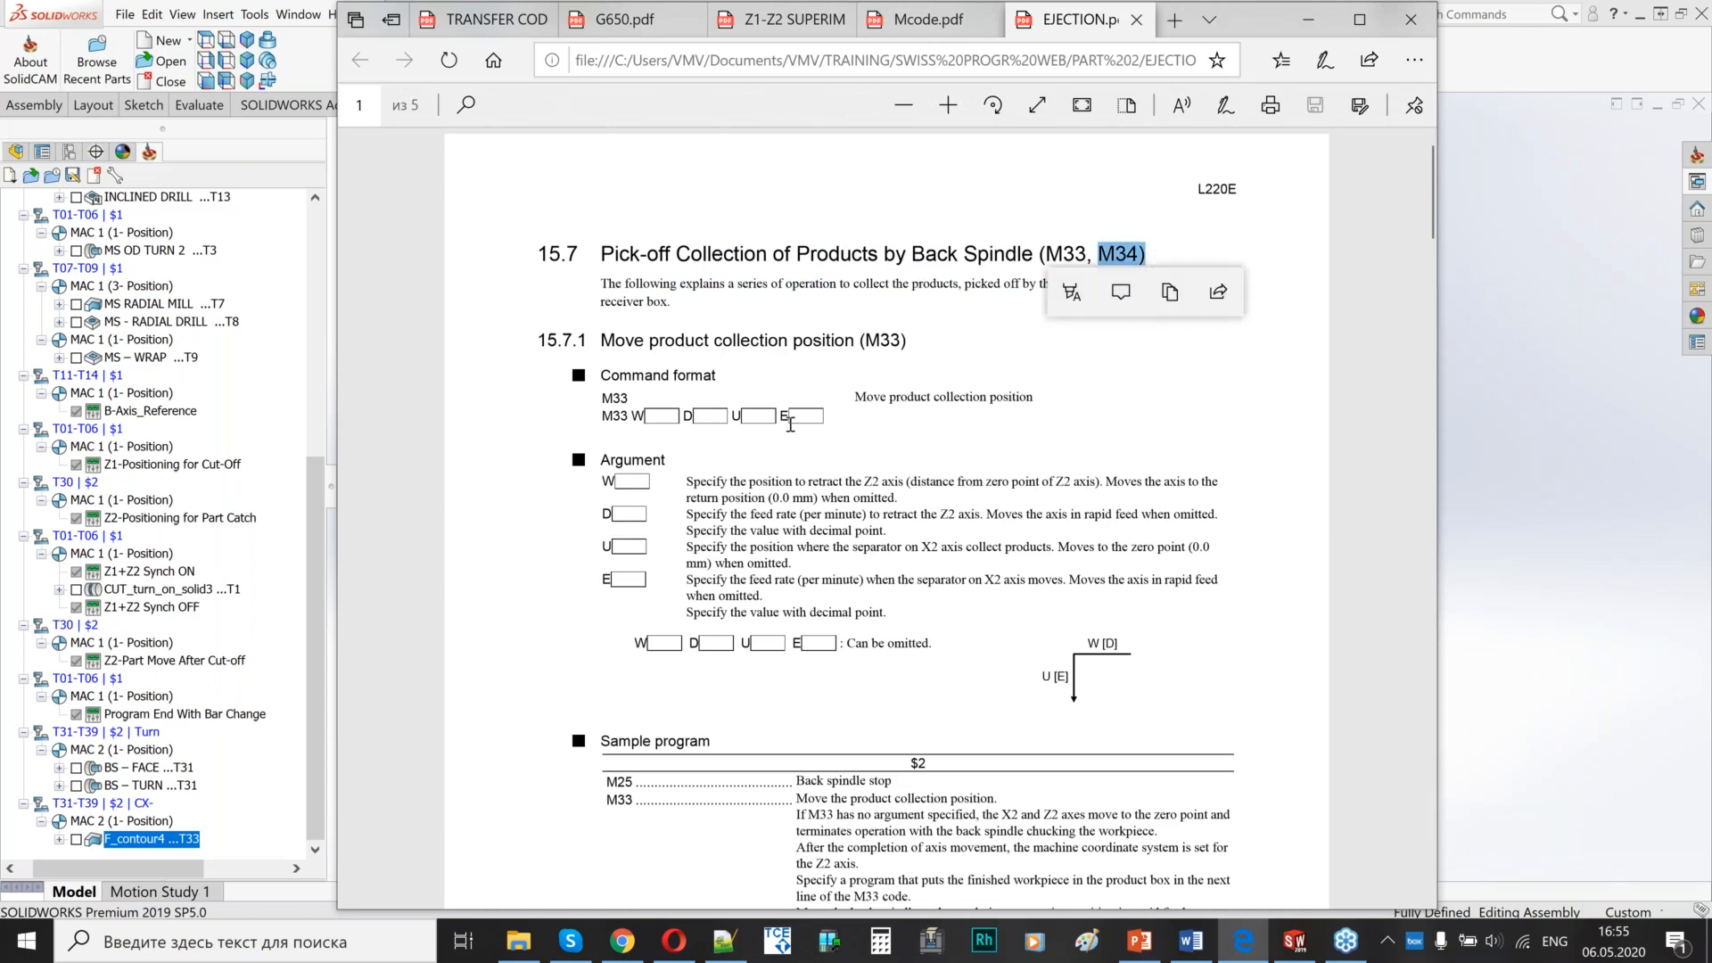
pyautogui.scroll(-8, 790, 424)
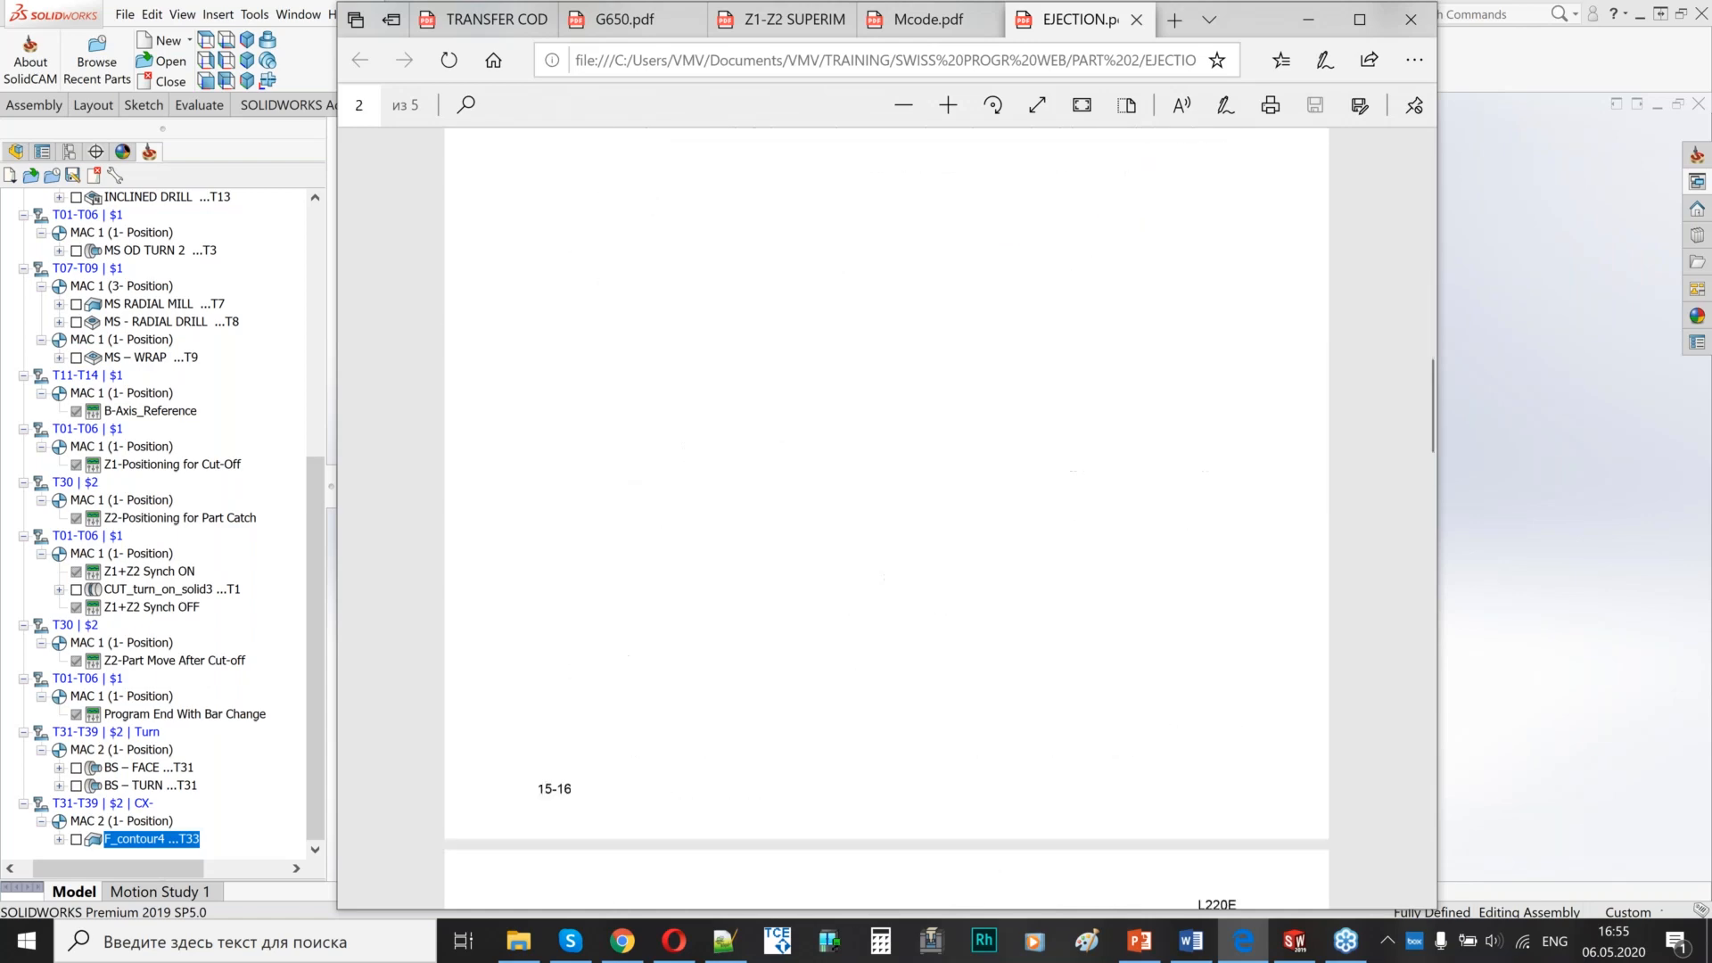
pyautogui.scroll(-20, 776, 571)
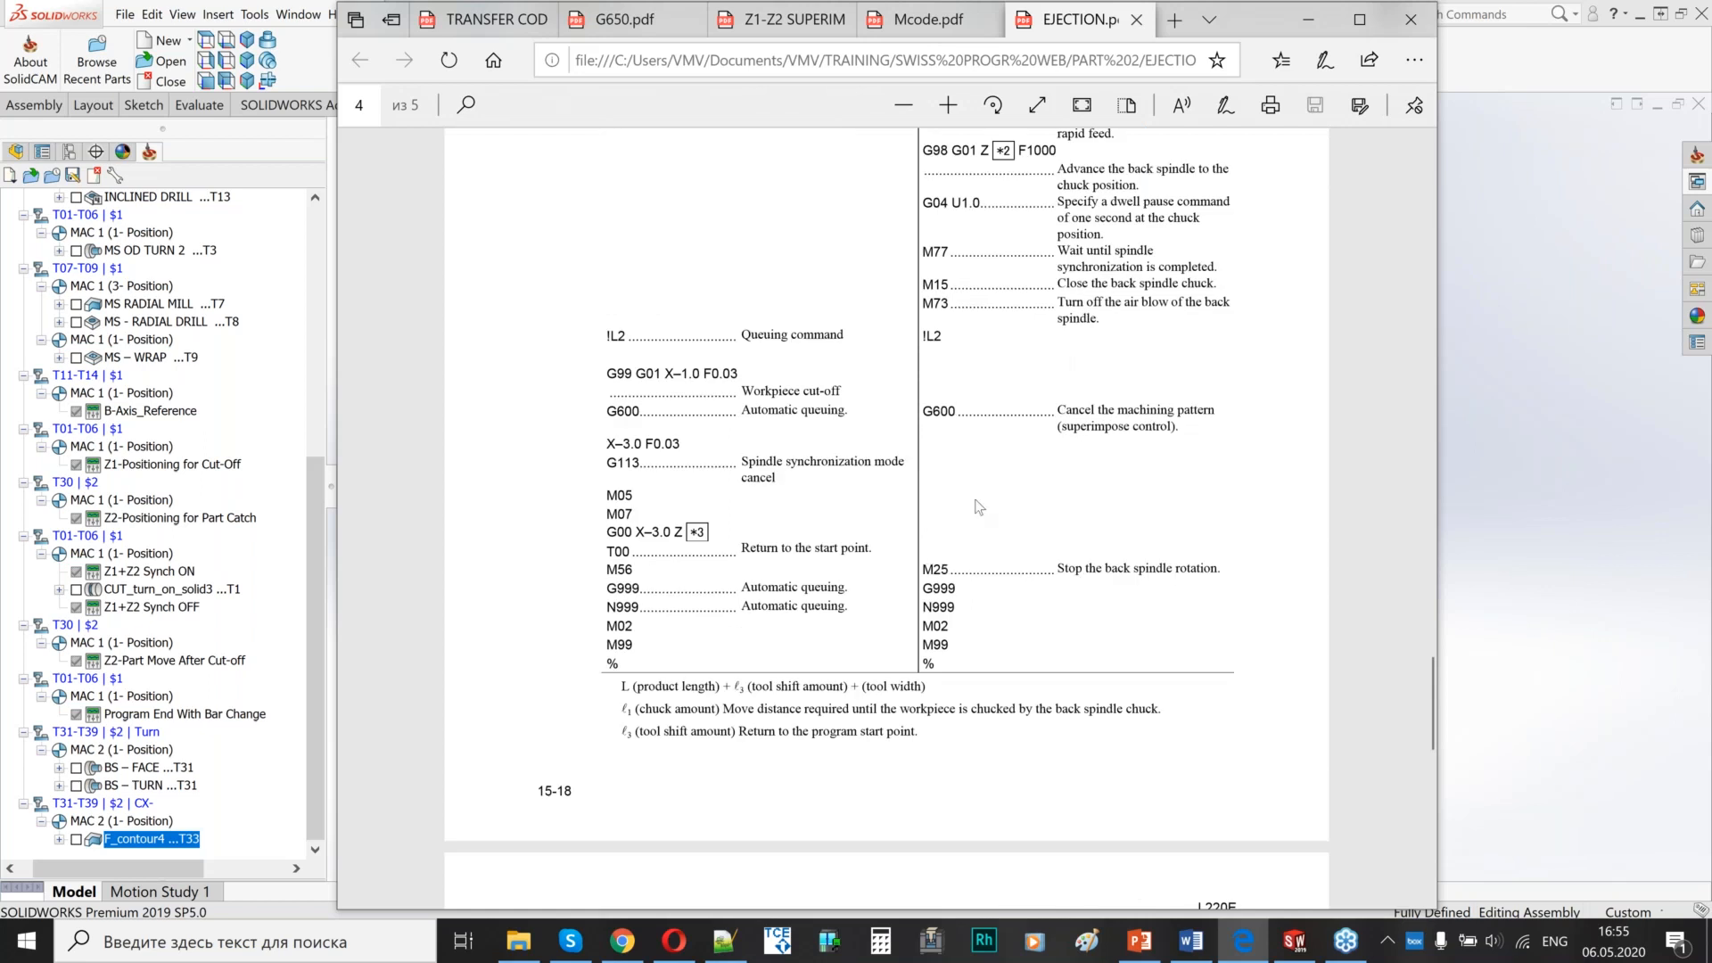
pyautogui.scroll(-5, 970, 506)
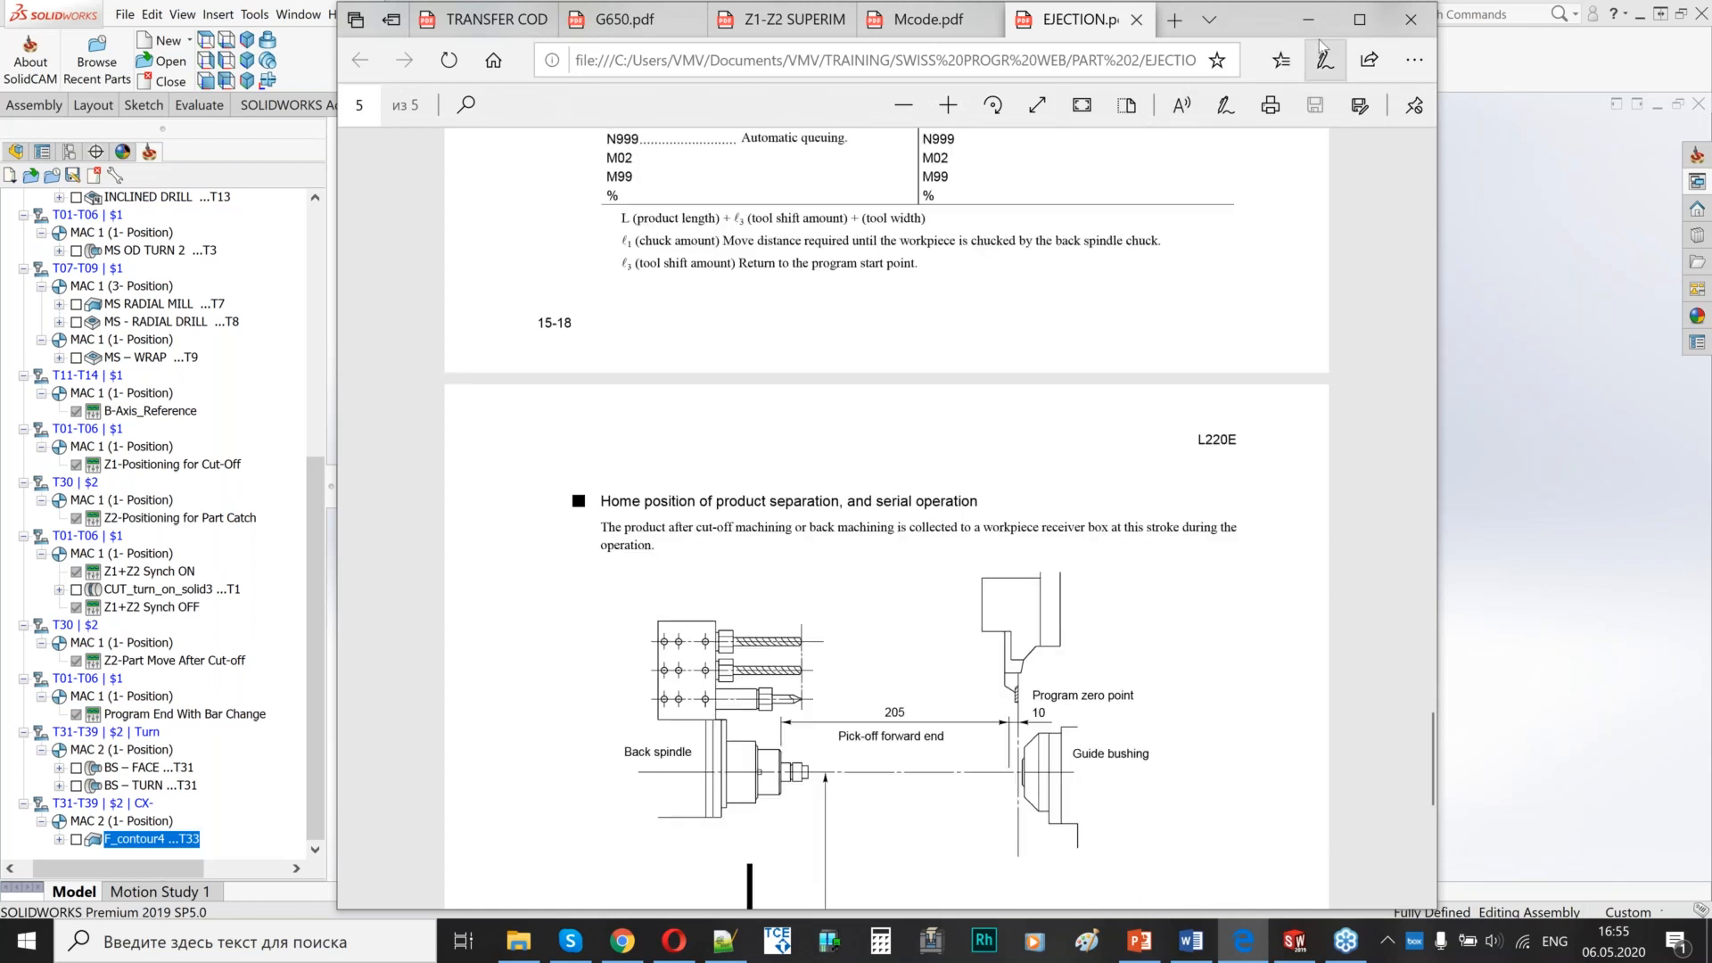
pyautogui.click(1308, 20)
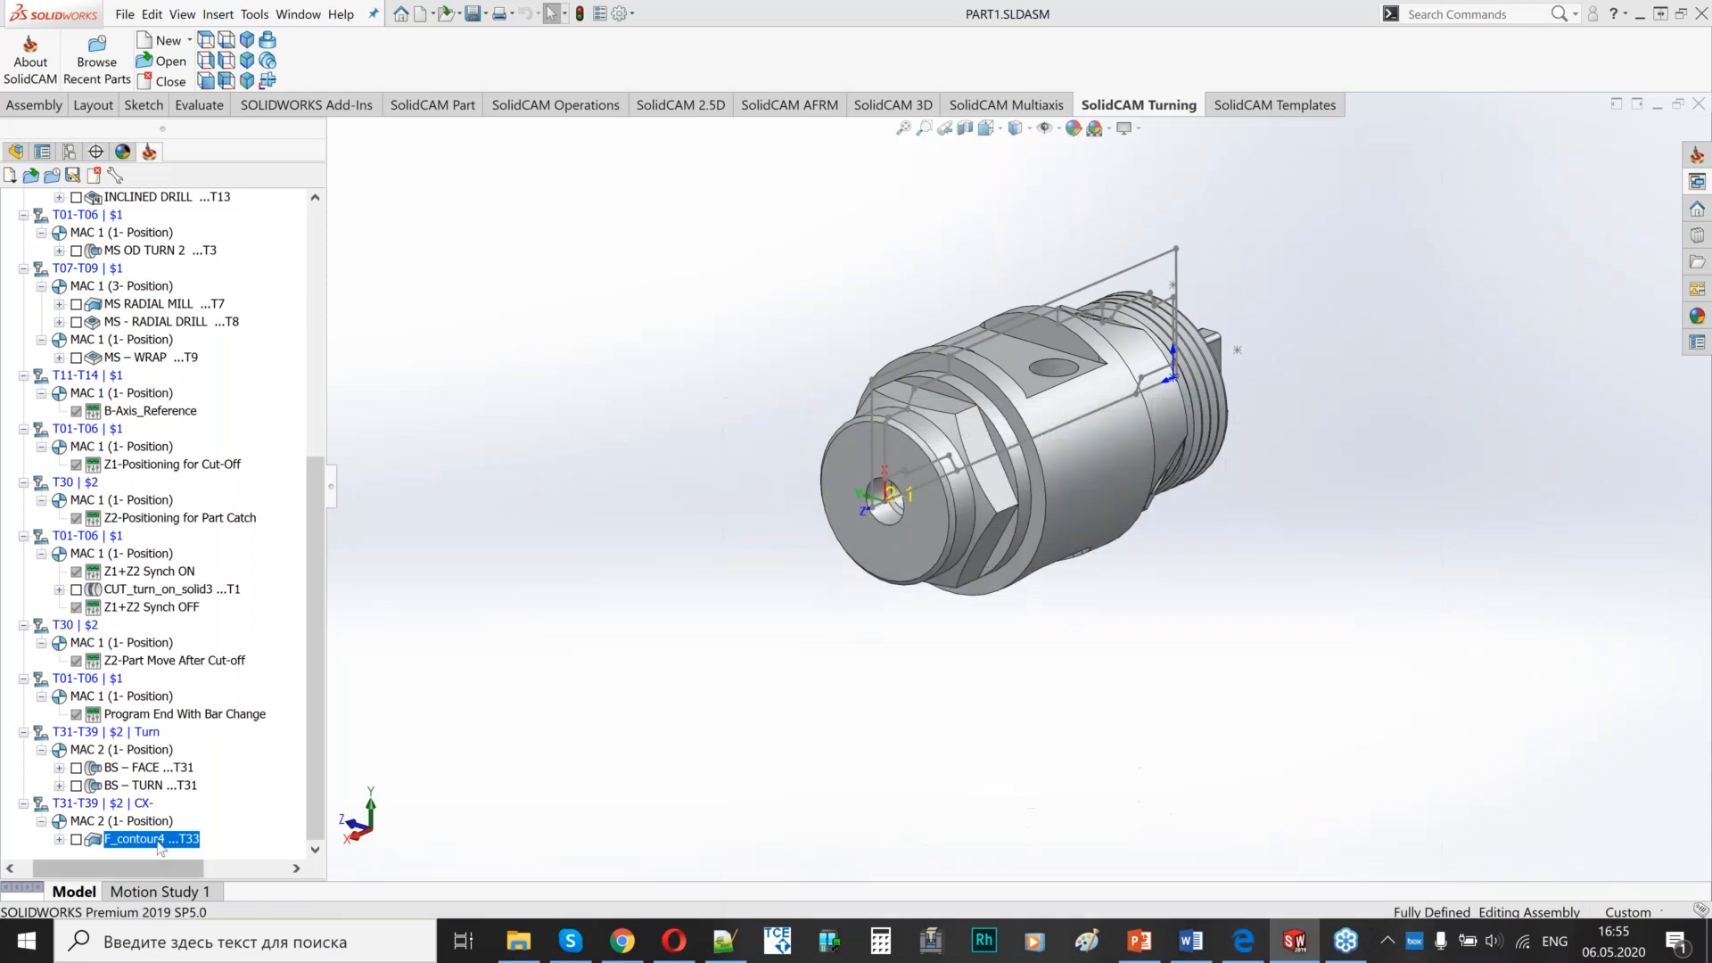
# - Add a Part Eject machine control operation after F_contour4, accepting the T30 | $2 submachine defined in its cycle
pyautogui.rightClick(159, 842)
pyautogui.click(318, 420)
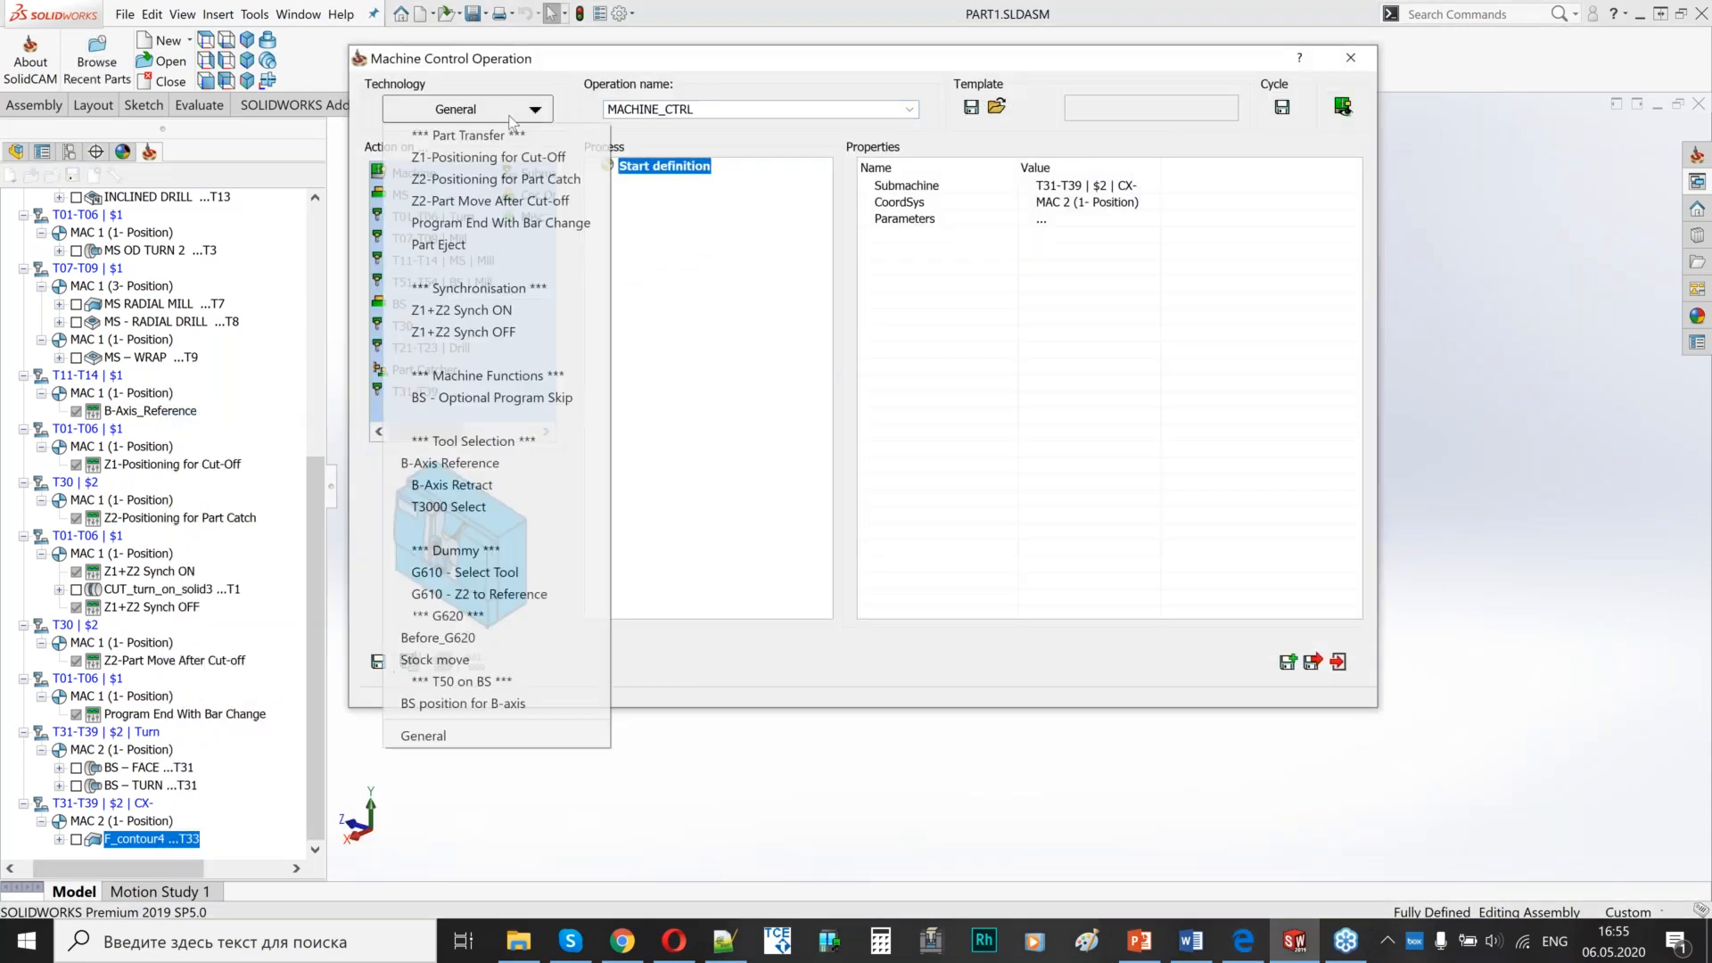
pyautogui.click(478, 264)
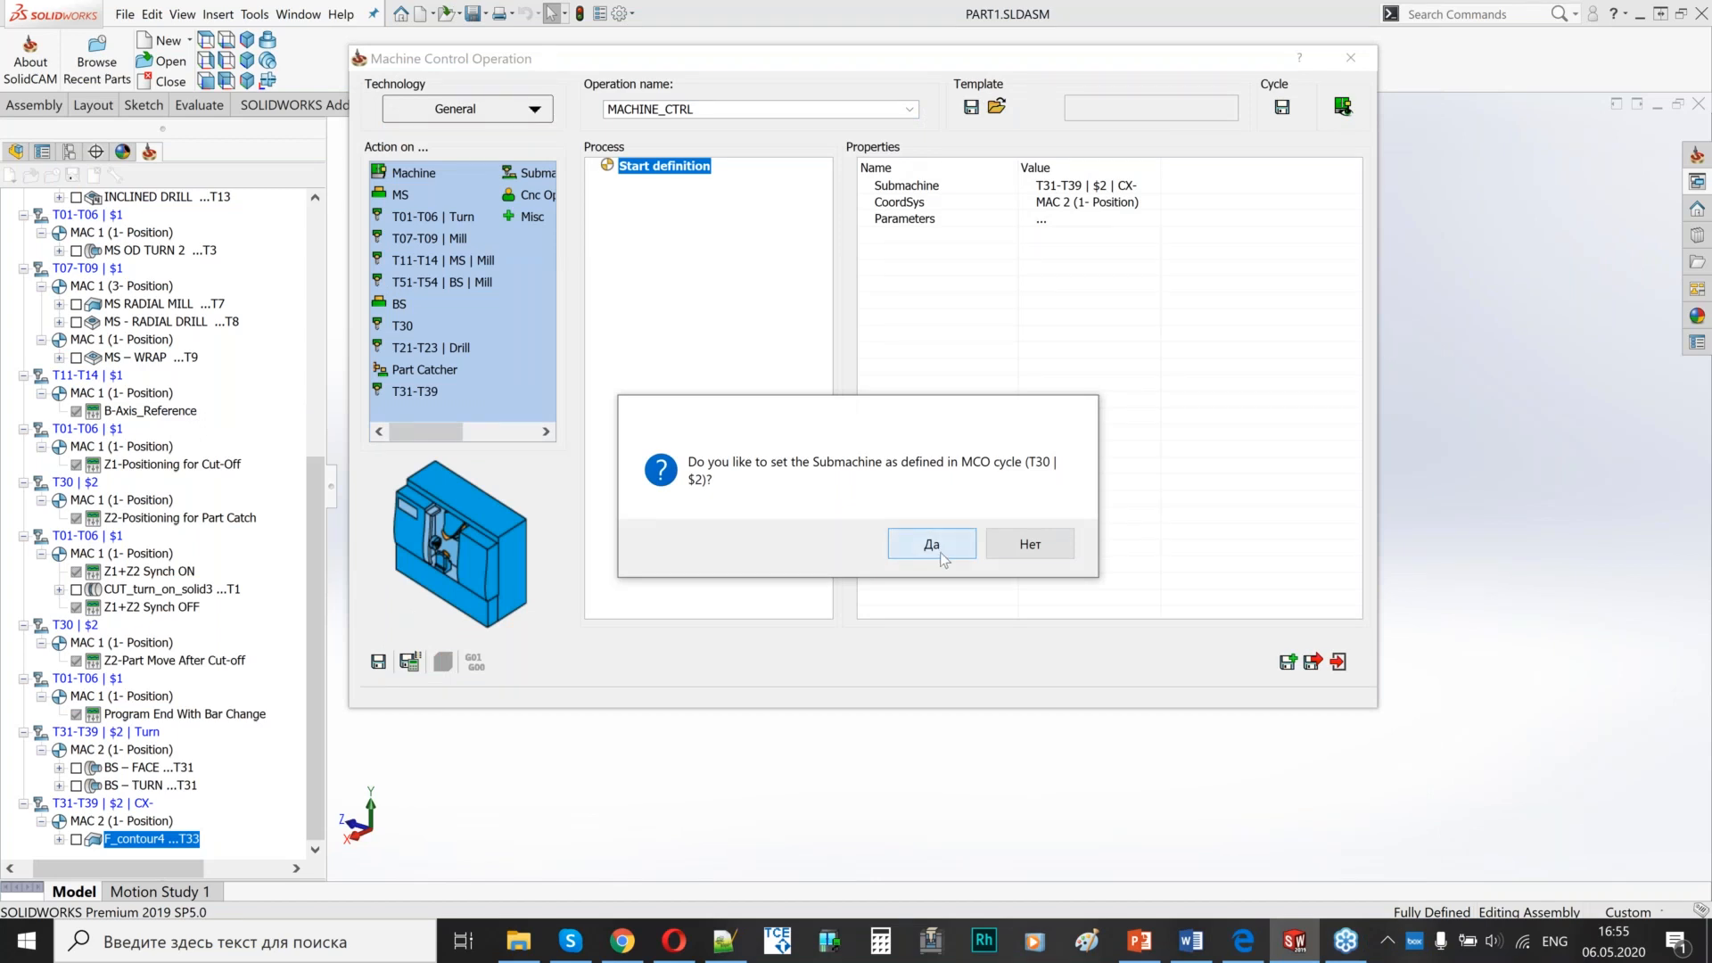
pyautogui.click(926, 544)
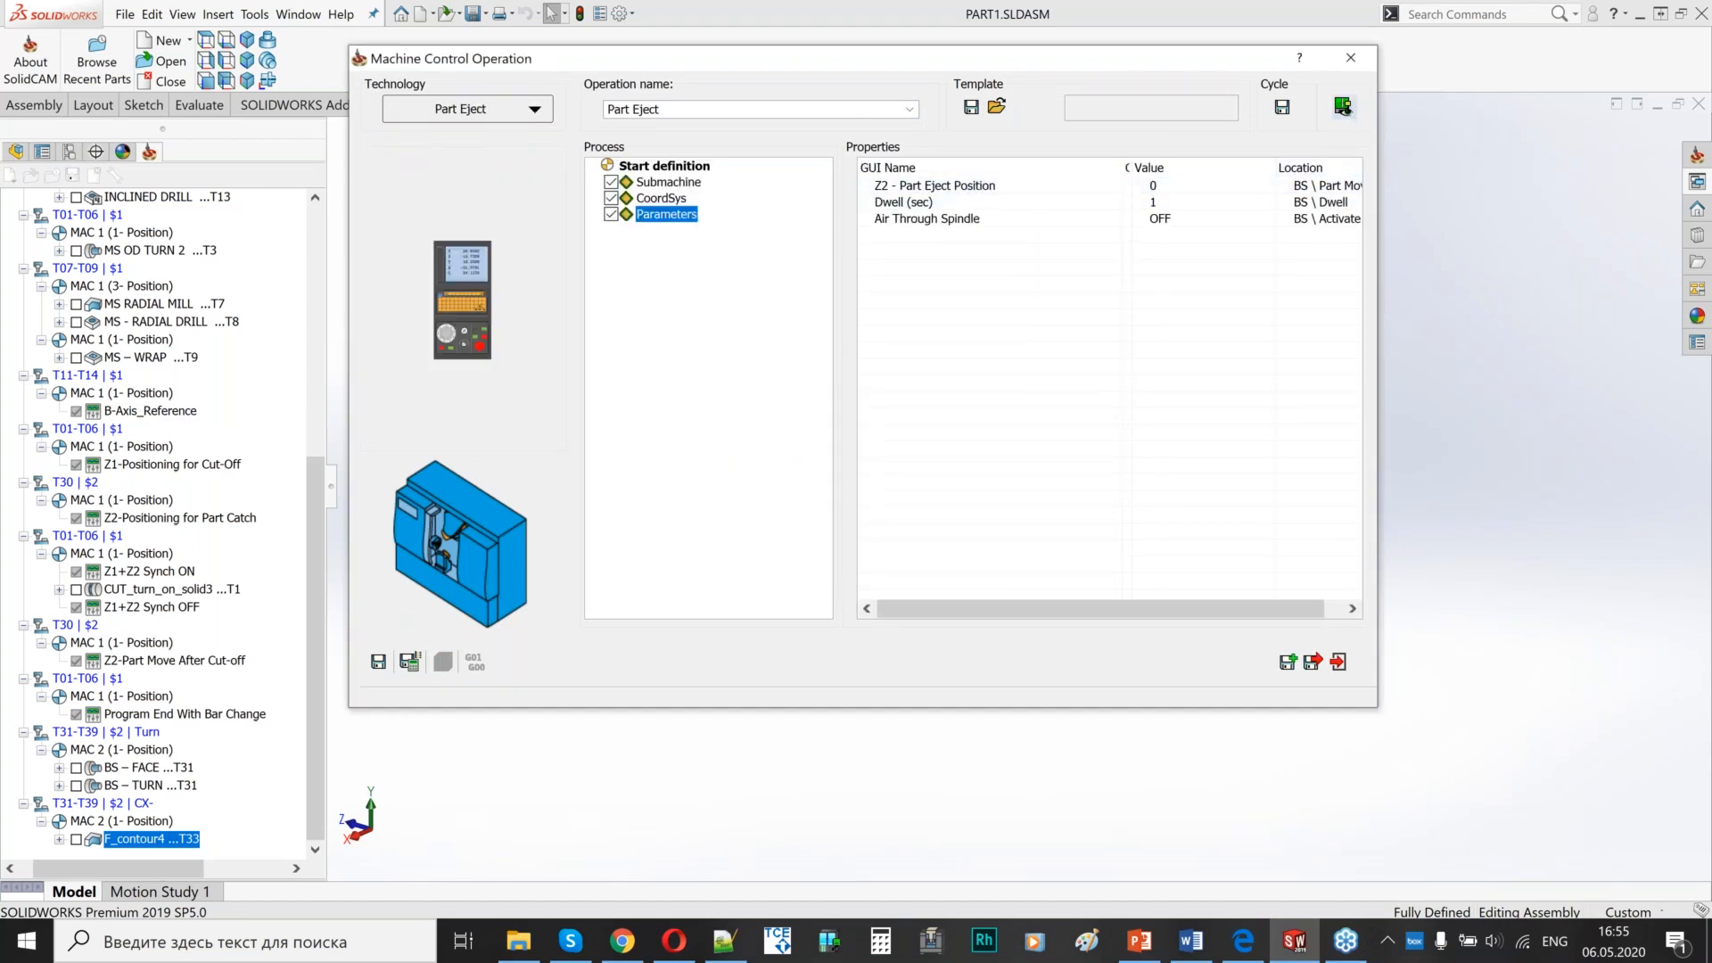
# - Open the machine preview for the Part Eject operation in a flat view close to the back spindle
pyautogui.click(1343, 106)
pyautogui.click(960, 347)
pyautogui.scroll(5, 1281, 638)
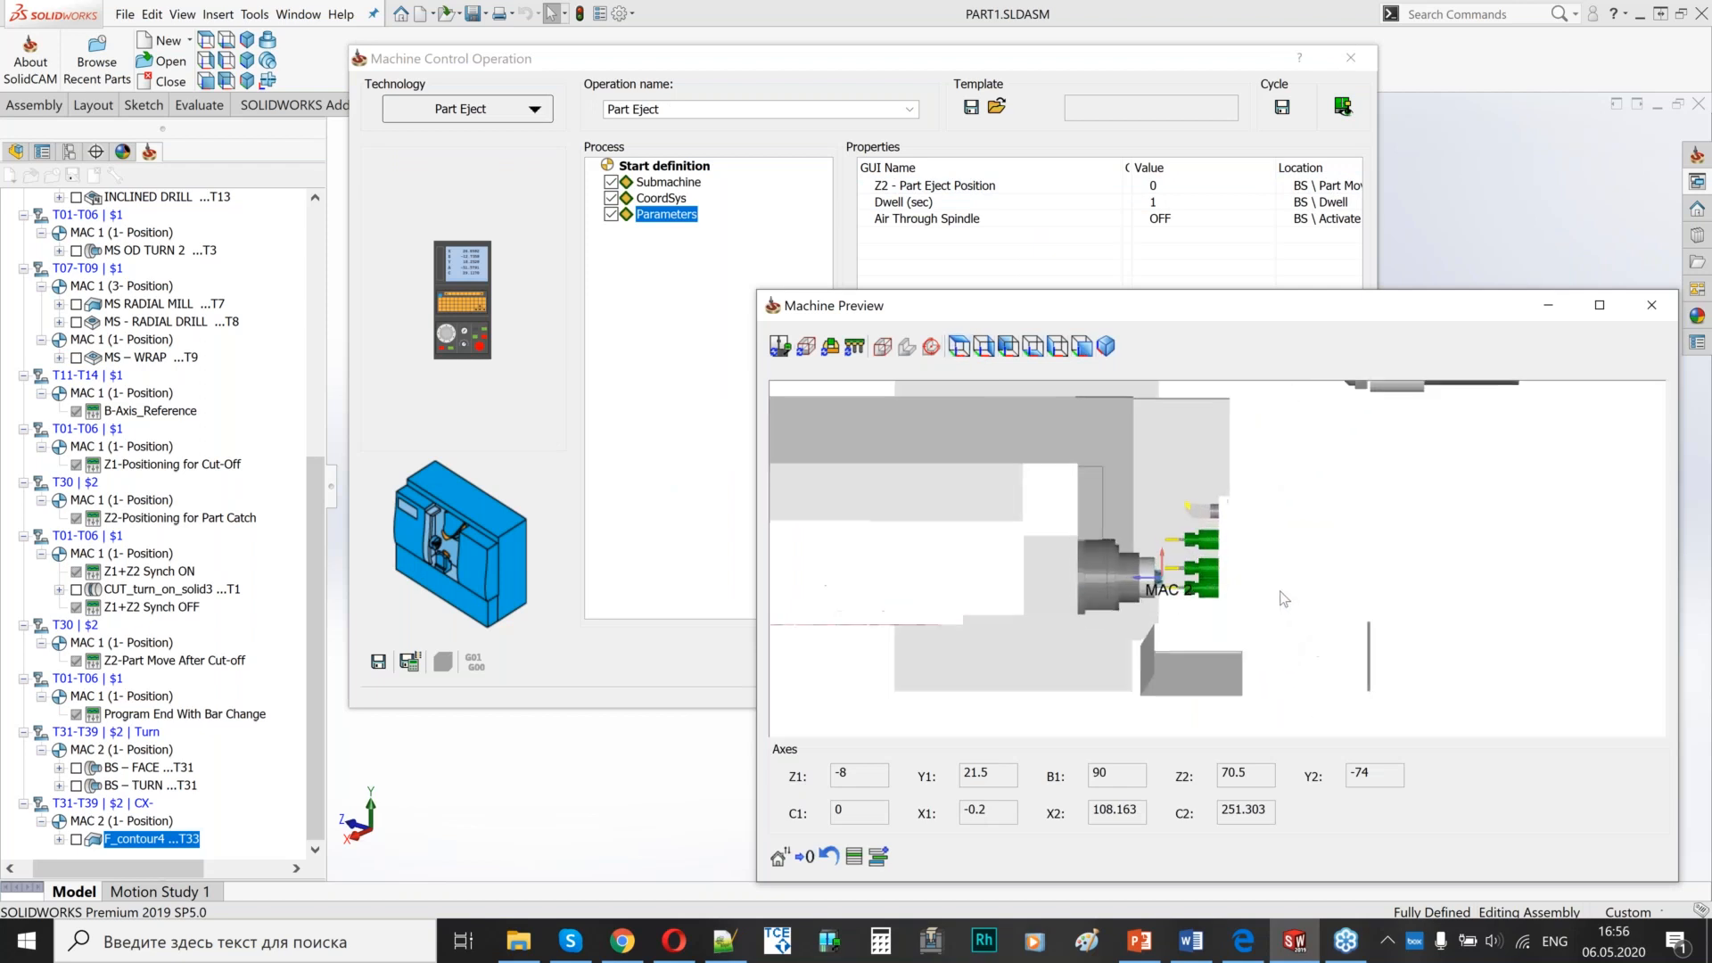
pyautogui.scroll(4, 1280, 598)
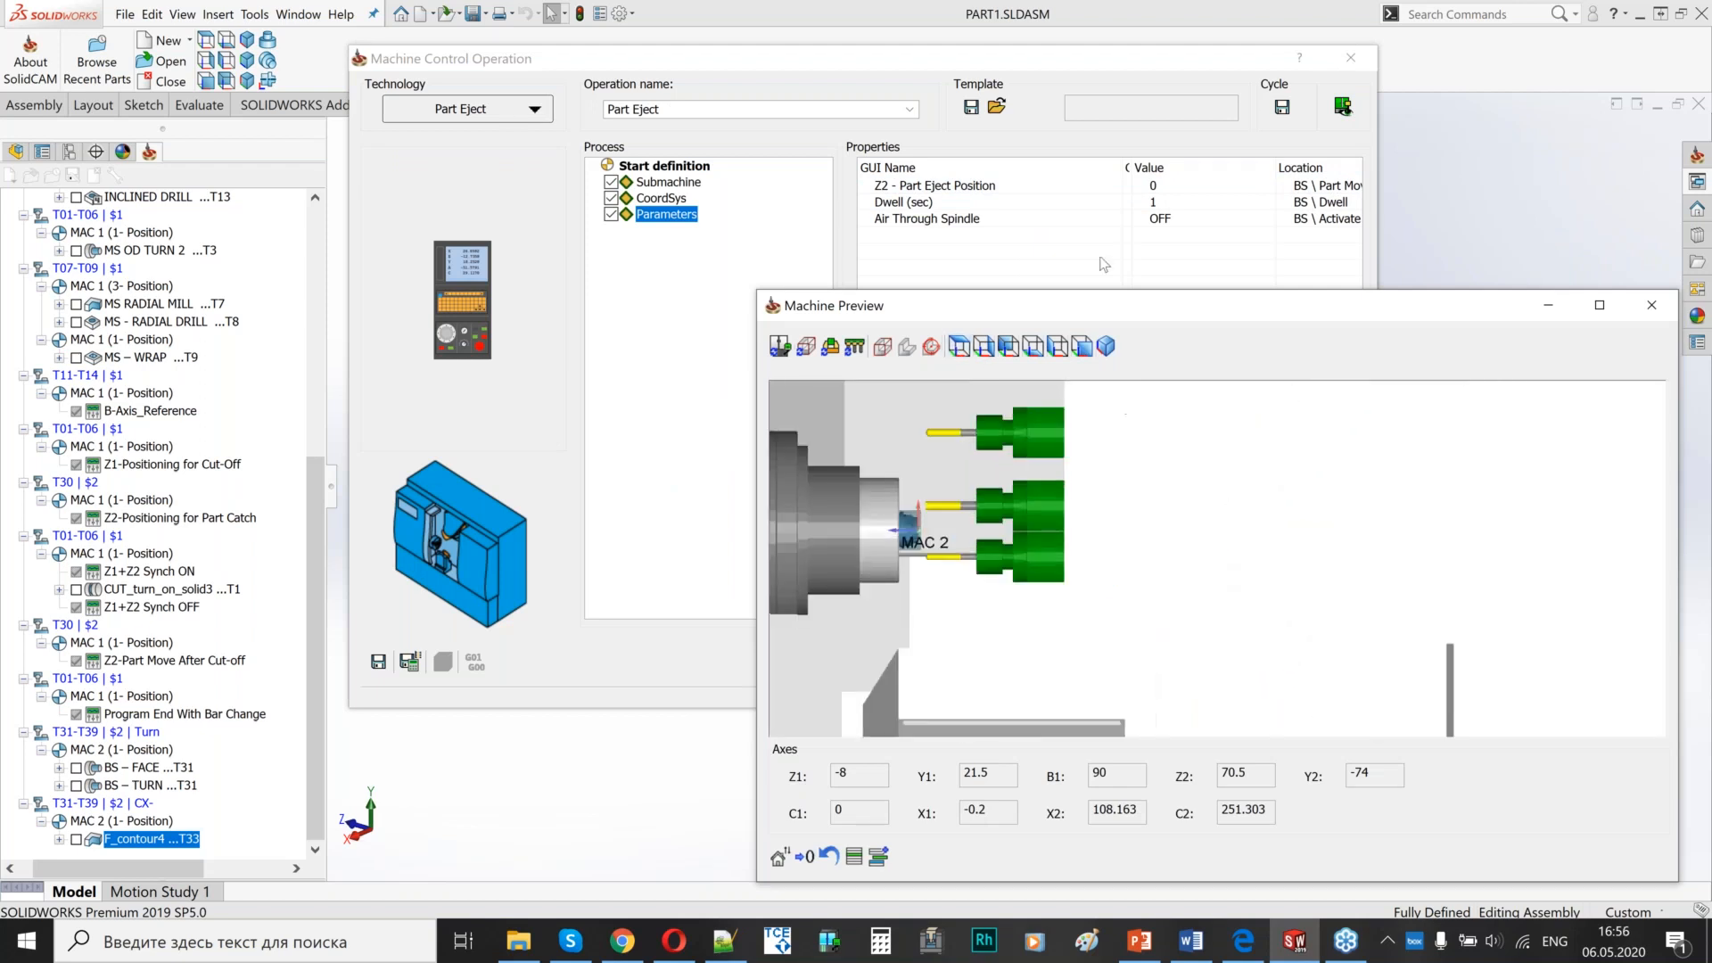
# - Advance the Z2 axis in the machine preview to about 67 to find the part eject position
pyautogui.click(957, 187)
pyautogui.keyDown('ctrl'); pyautogui.moveTo(795, 671); pyautogui.dragTo(989, 622, button='middle'); pyautogui.keyUp('ctrl')
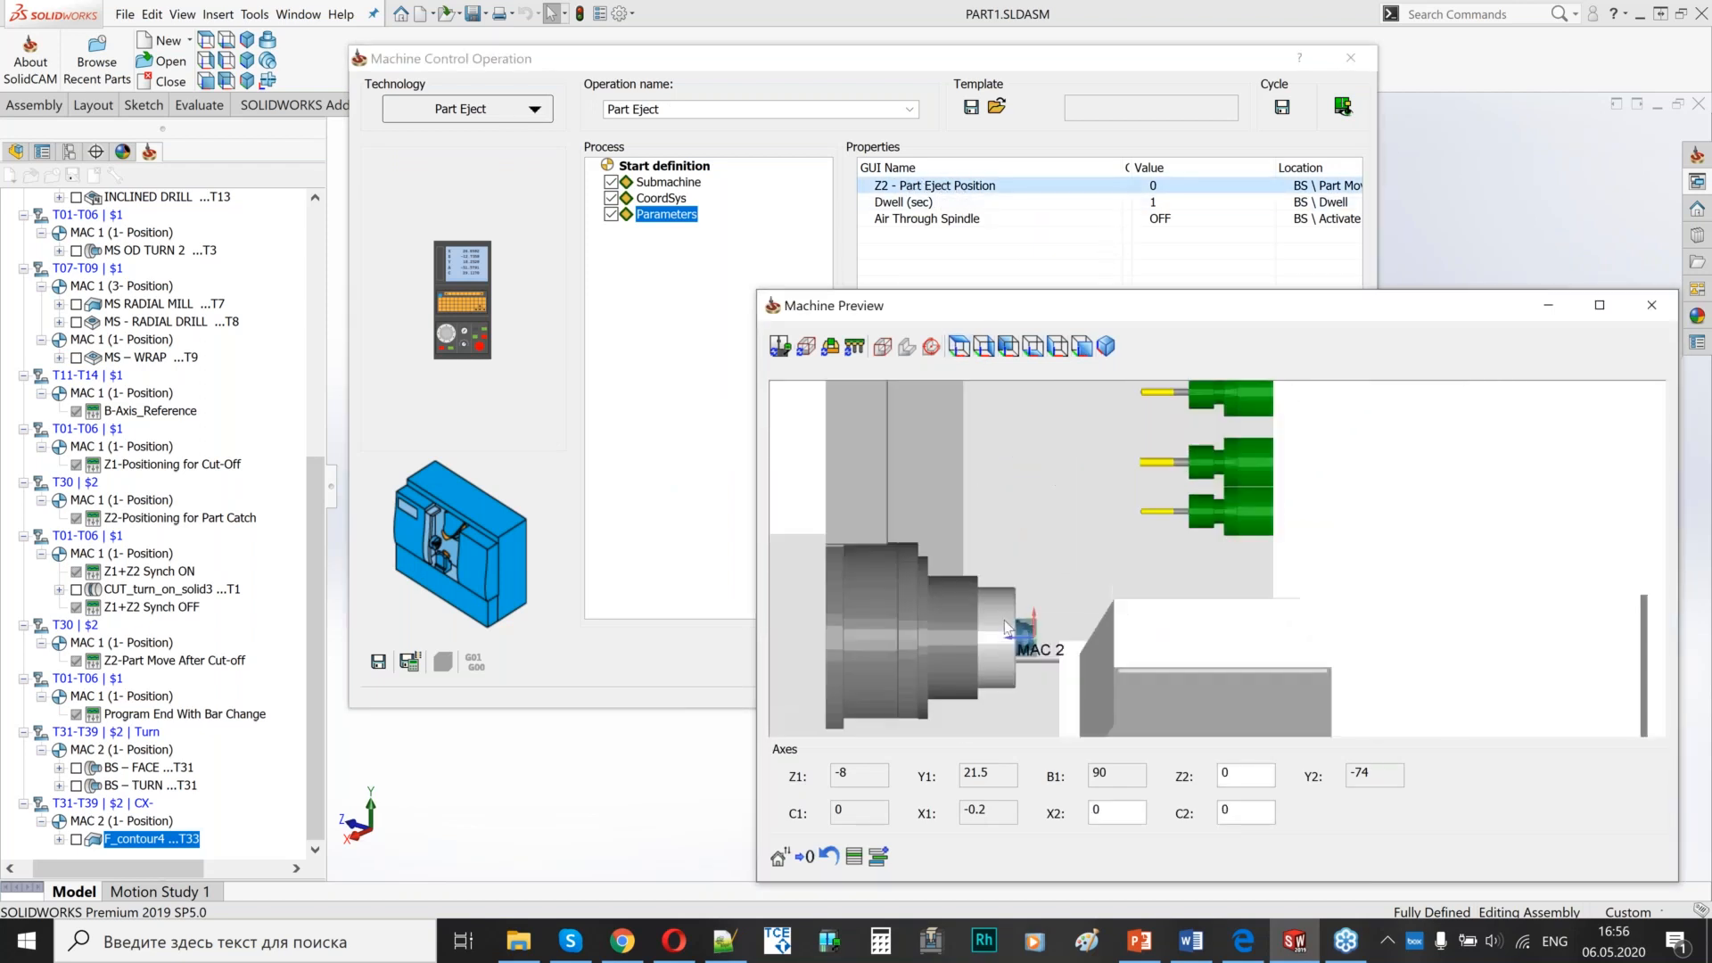
pyautogui.scroll(3, 1038, 621)
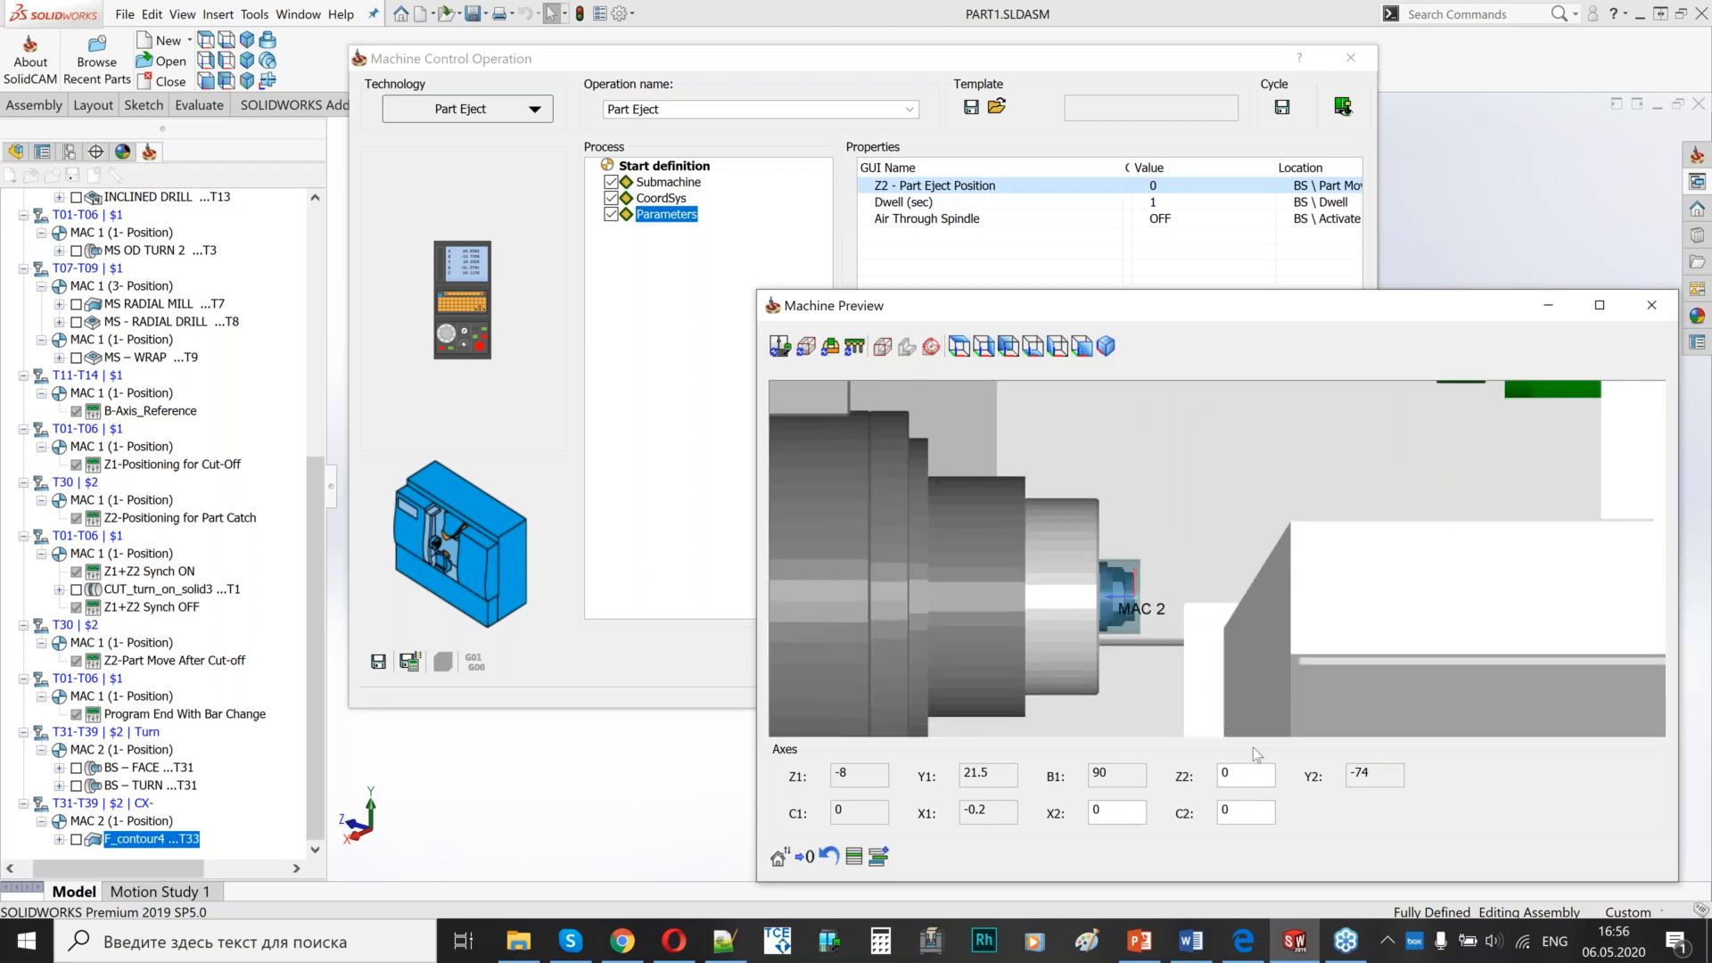
pyautogui.doubleClick(1245, 776)
pyautogui.write('15')
pyautogui.press('Return')
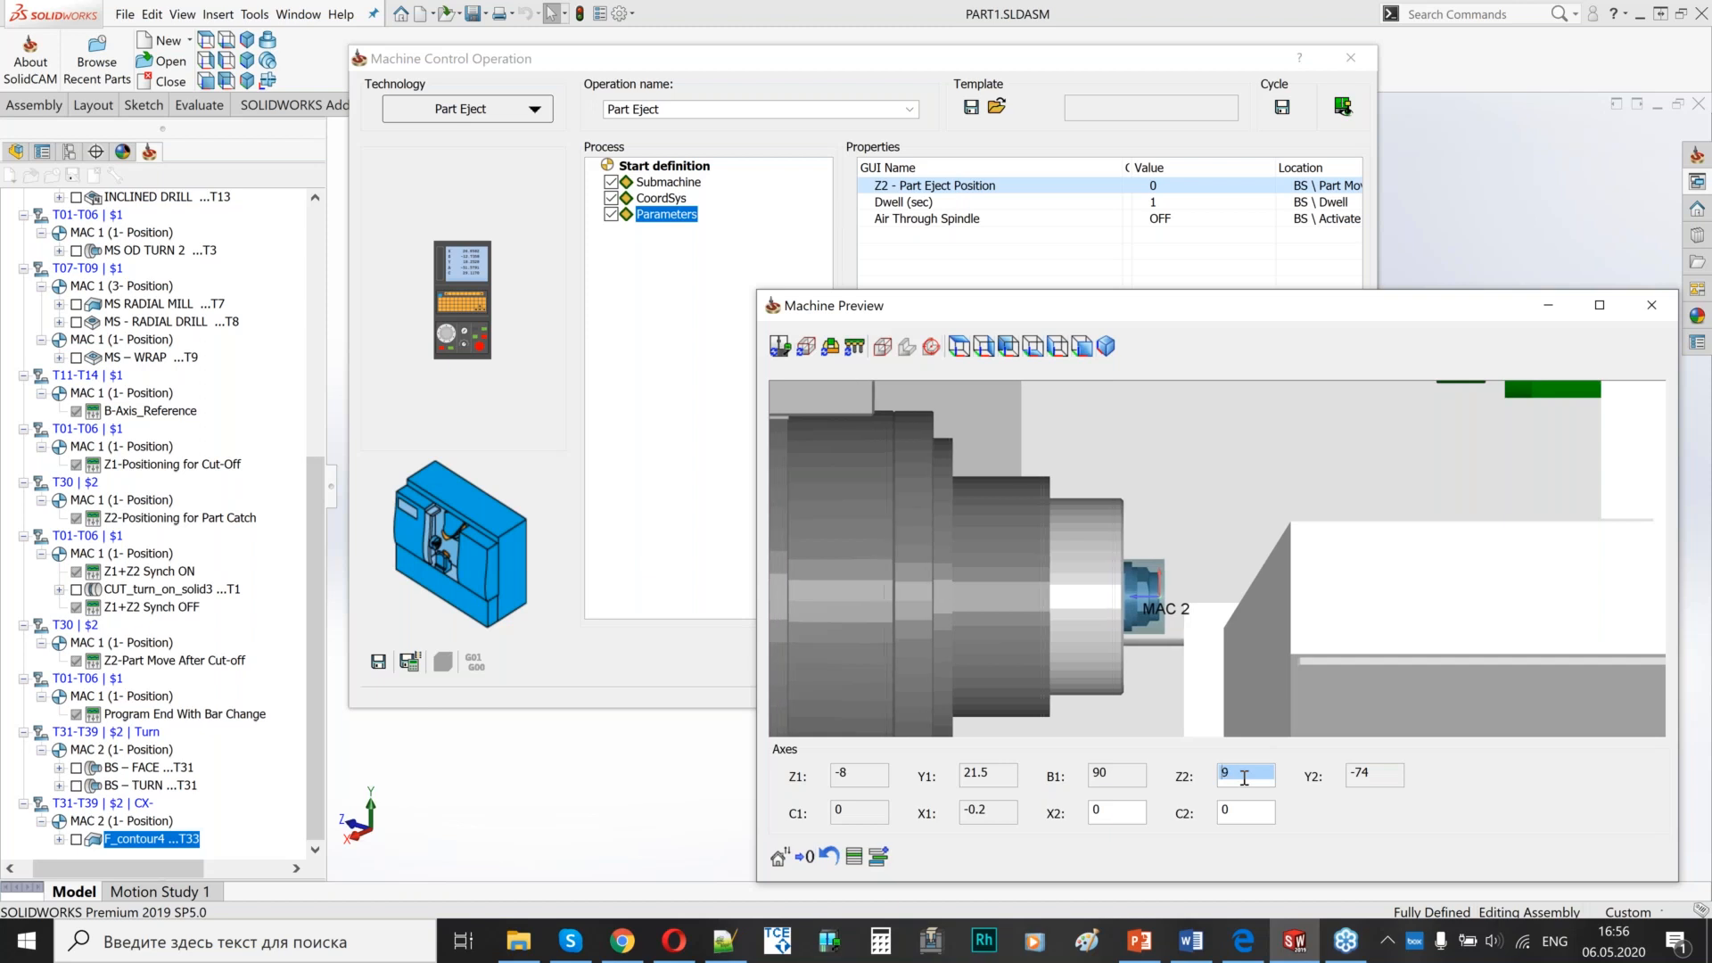
pyautogui.scroll(10, 1245, 777)
pyautogui.scroll(-1, 1451, 584)
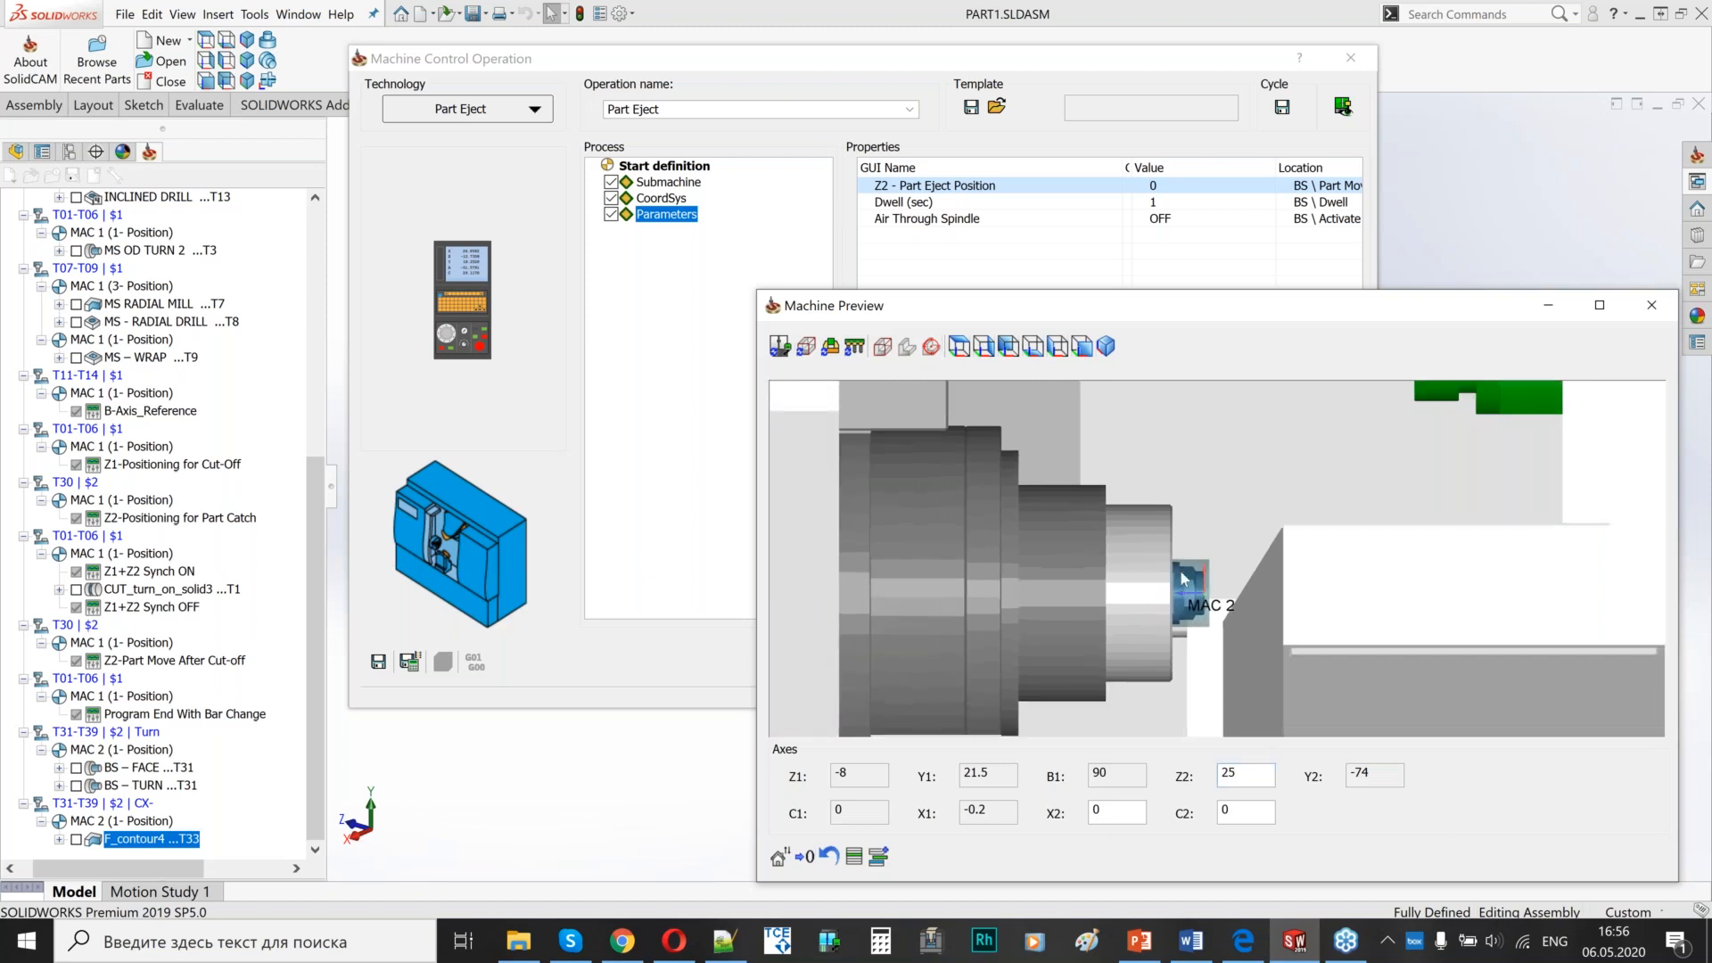
pyautogui.keyDown('ctrl'); pyautogui.moveTo(1451, 584); pyautogui.dragTo(1288, 565, button='middle'); pyautogui.keyUp('ctrl')
pyautogui.scroll(11, 1251, 773)
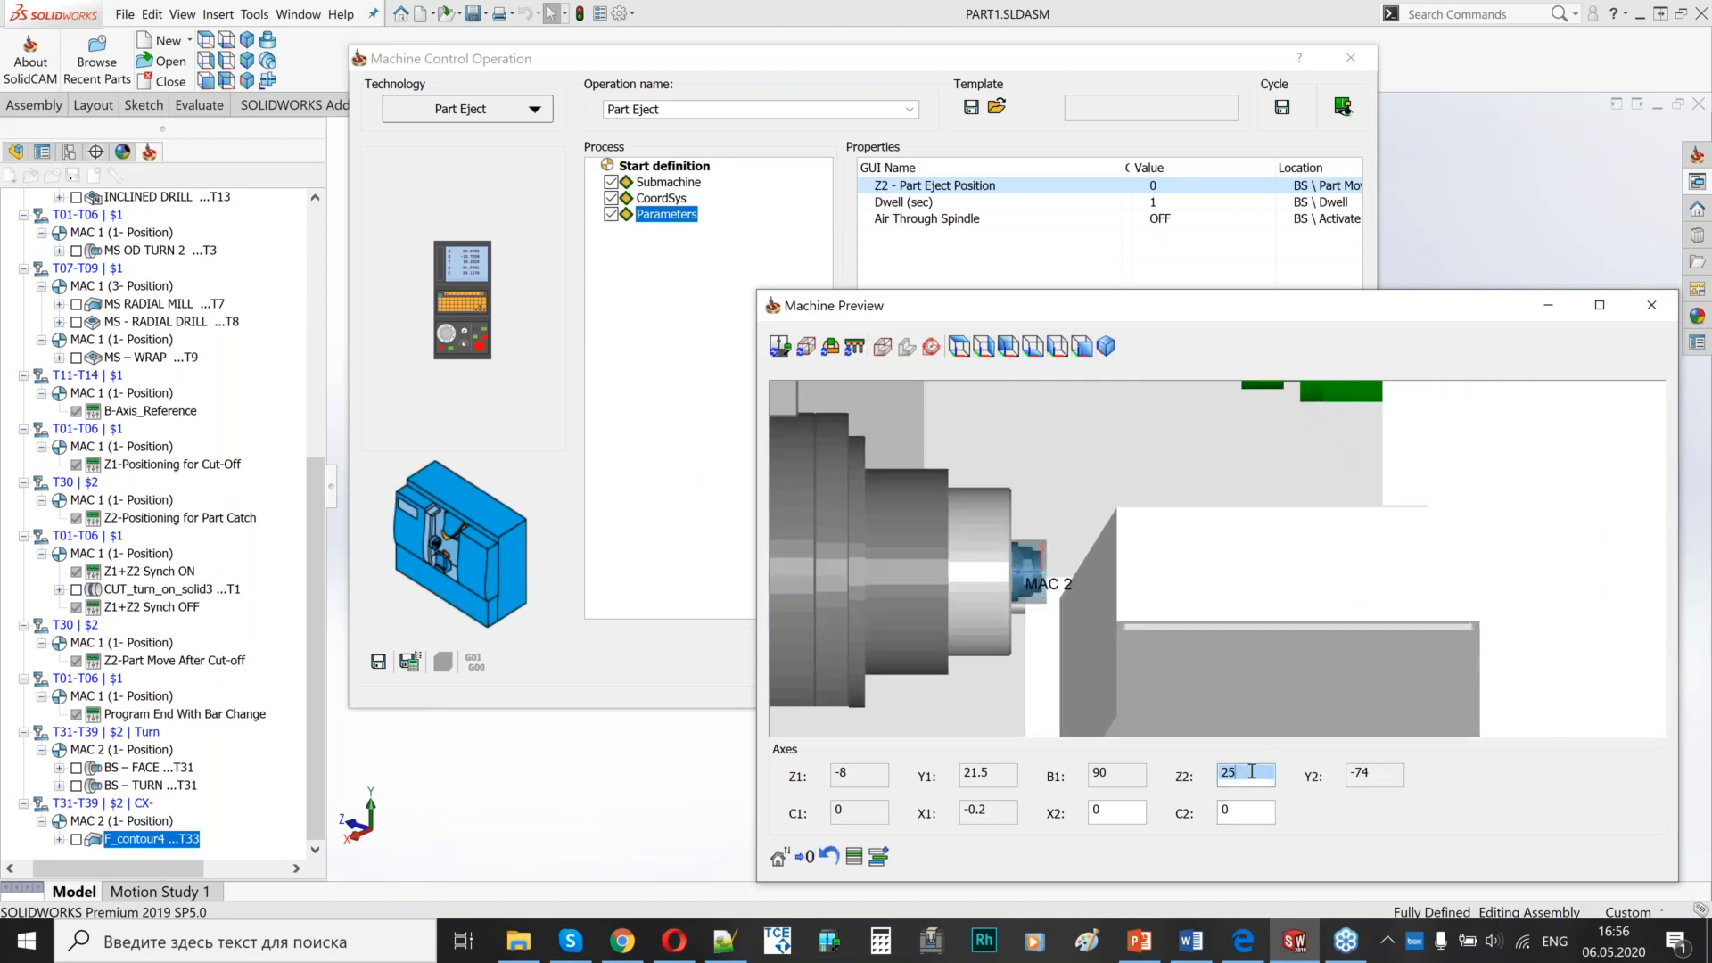
pyautogui.scroll(17, 1250, 773)
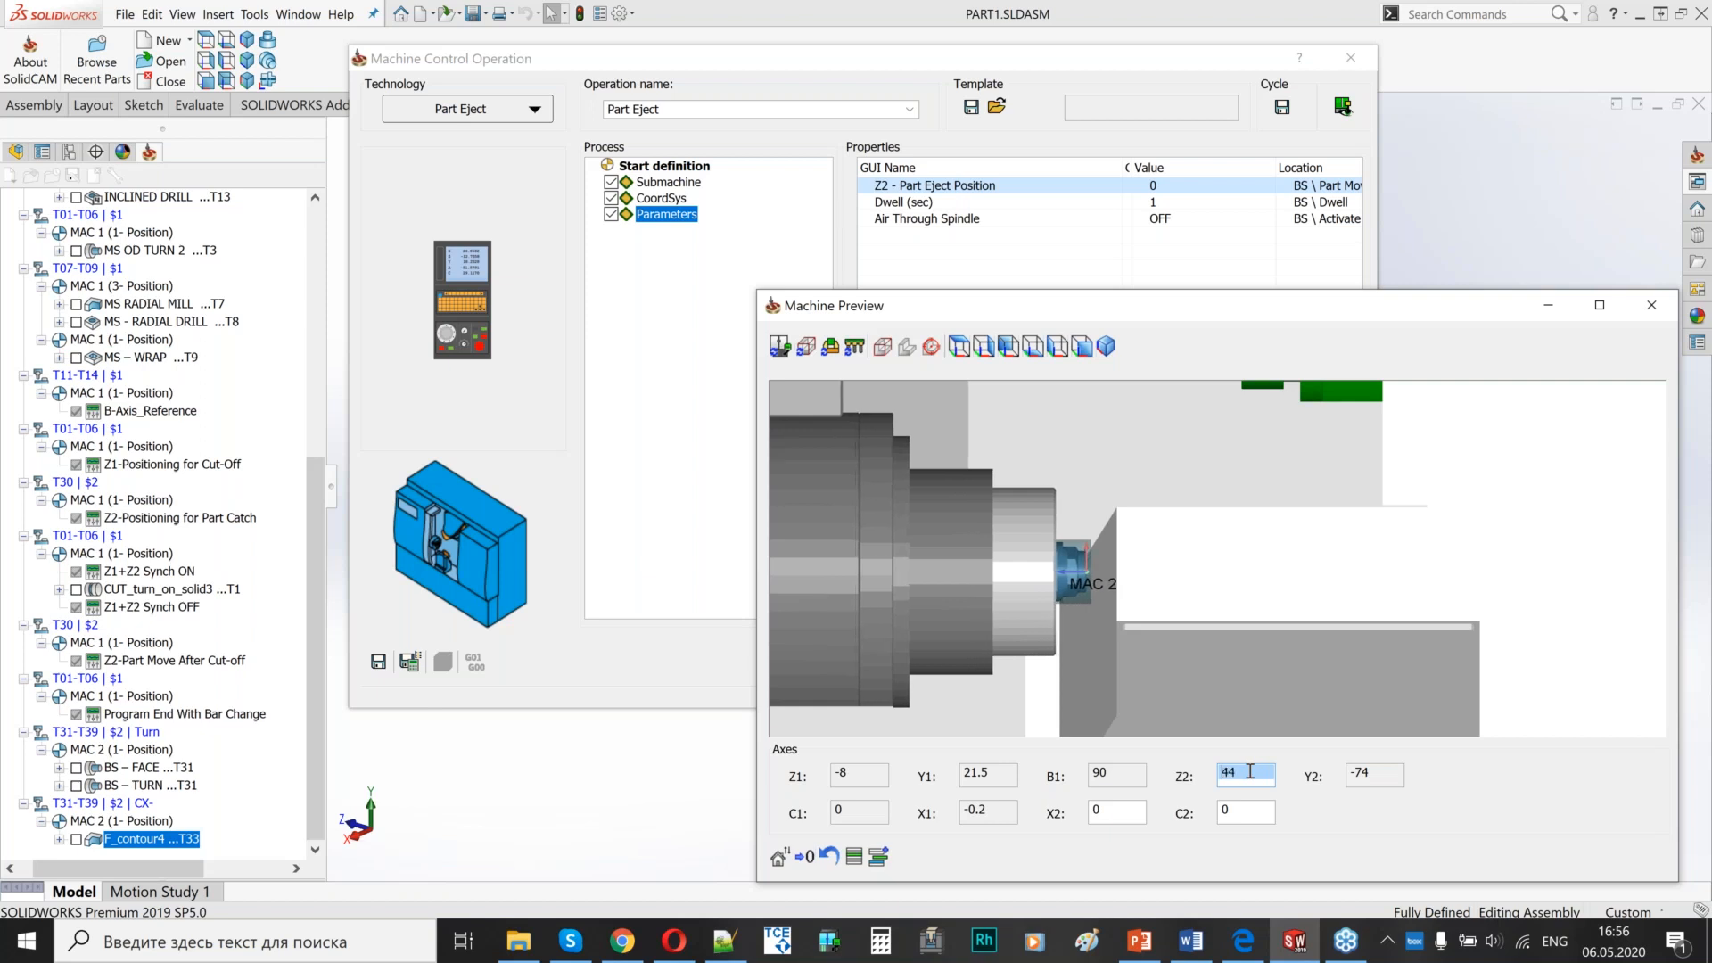
pyautogui.scroll(14, 1250, 773)
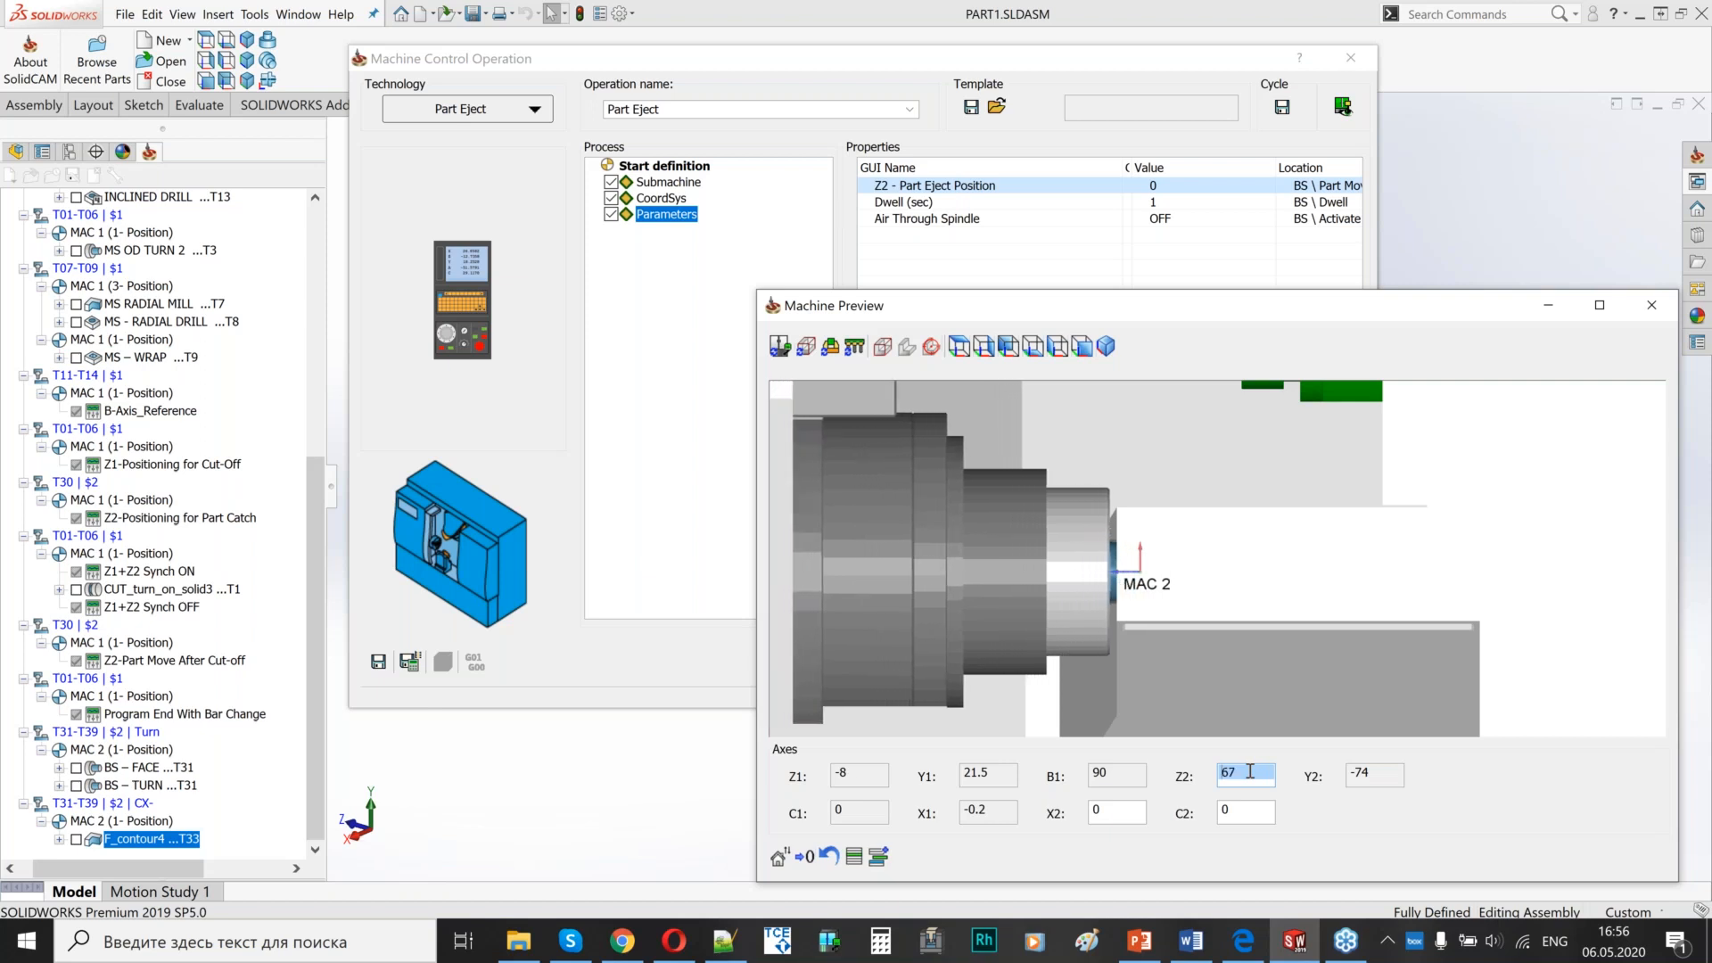
# - Set the Z2 - Part Eject Position to 68, close the machine preview and save the Part Eject operation
pyautogui.click(1157, 186)
pyautogui.click(1170, 188)
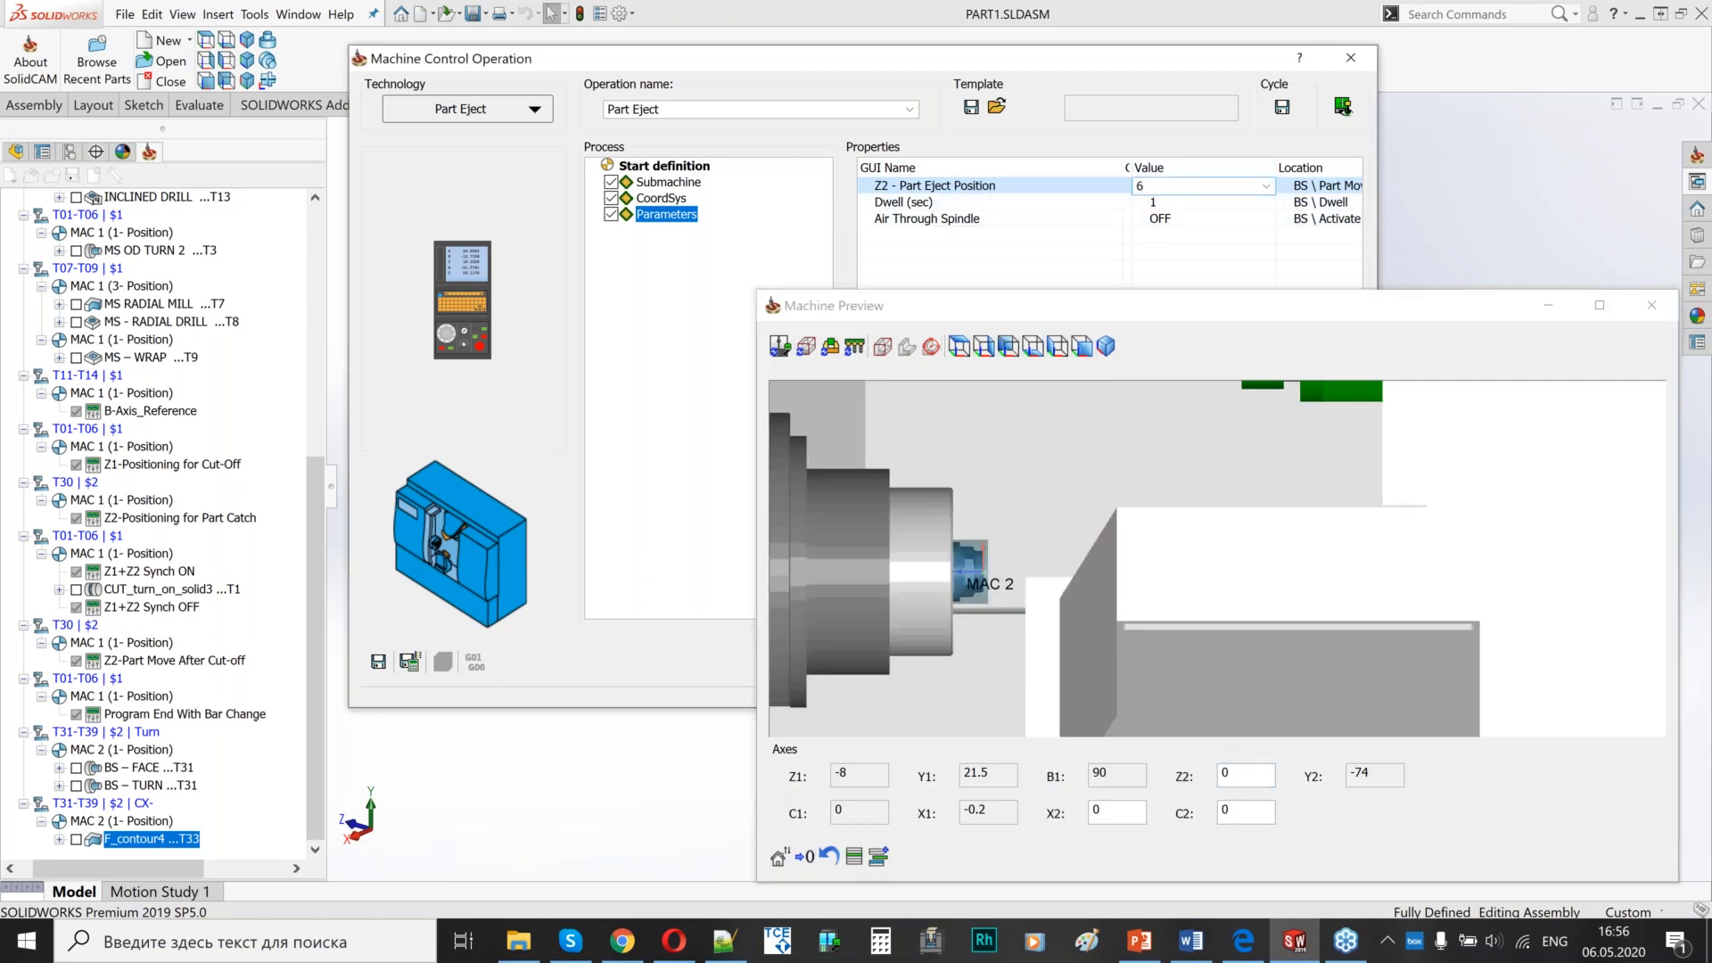
pyautogui.press('Return')
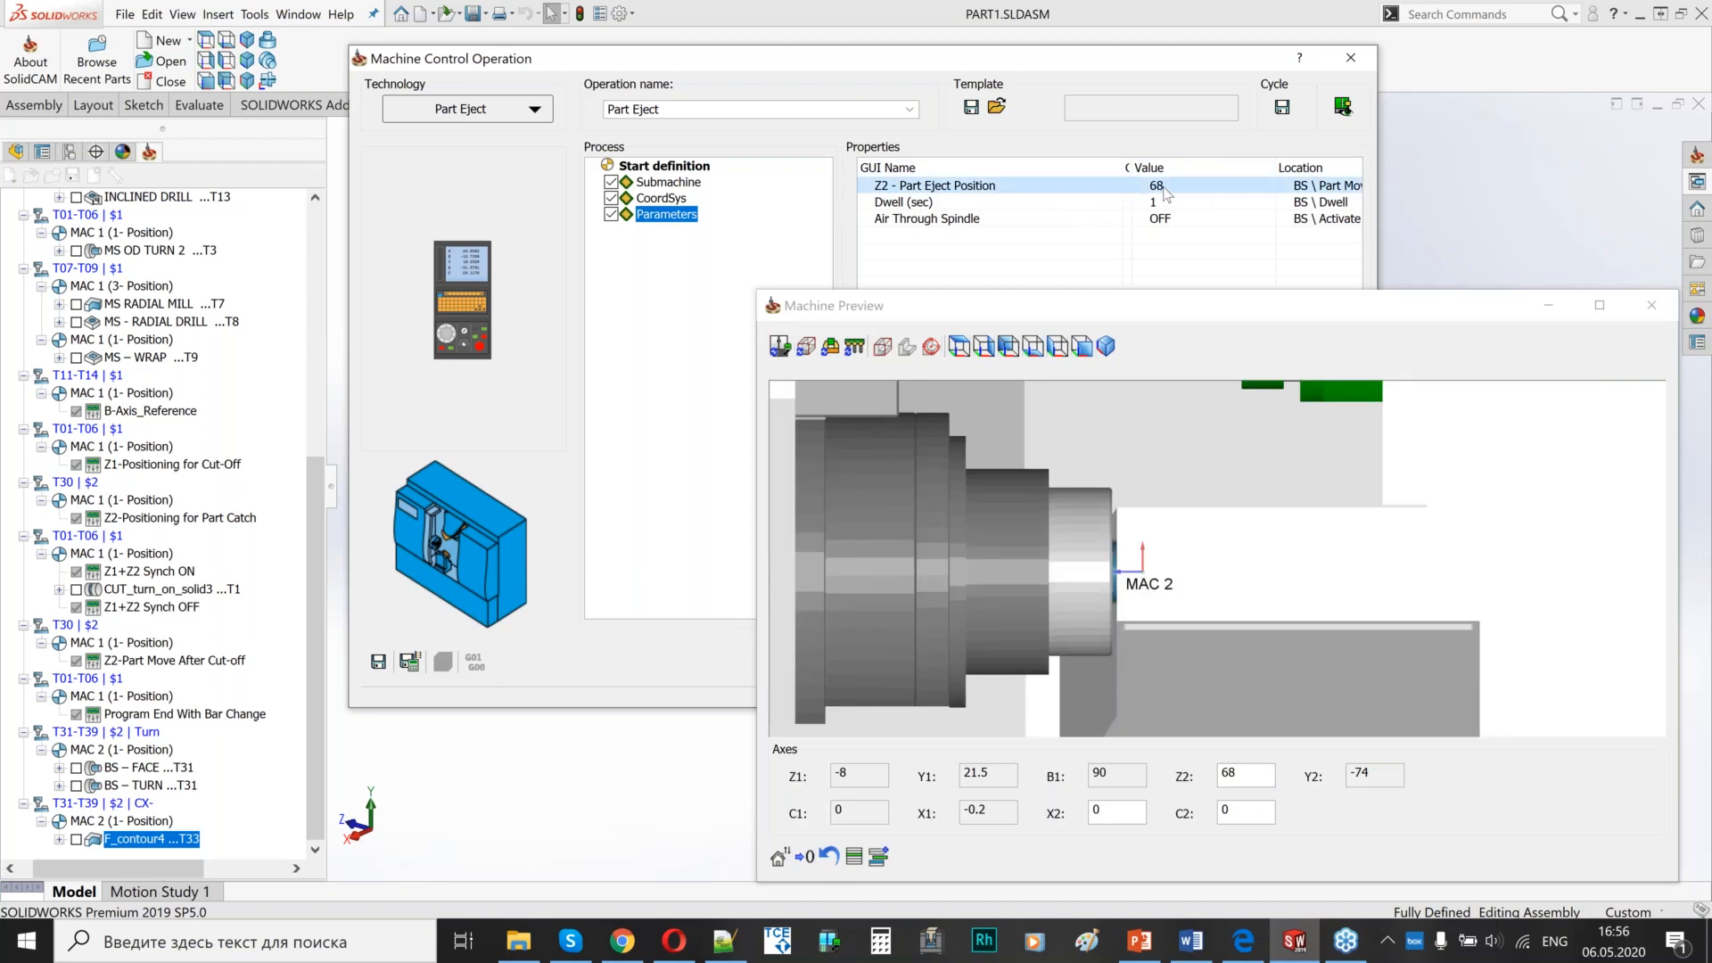
pyautogui.click(1651, 306)
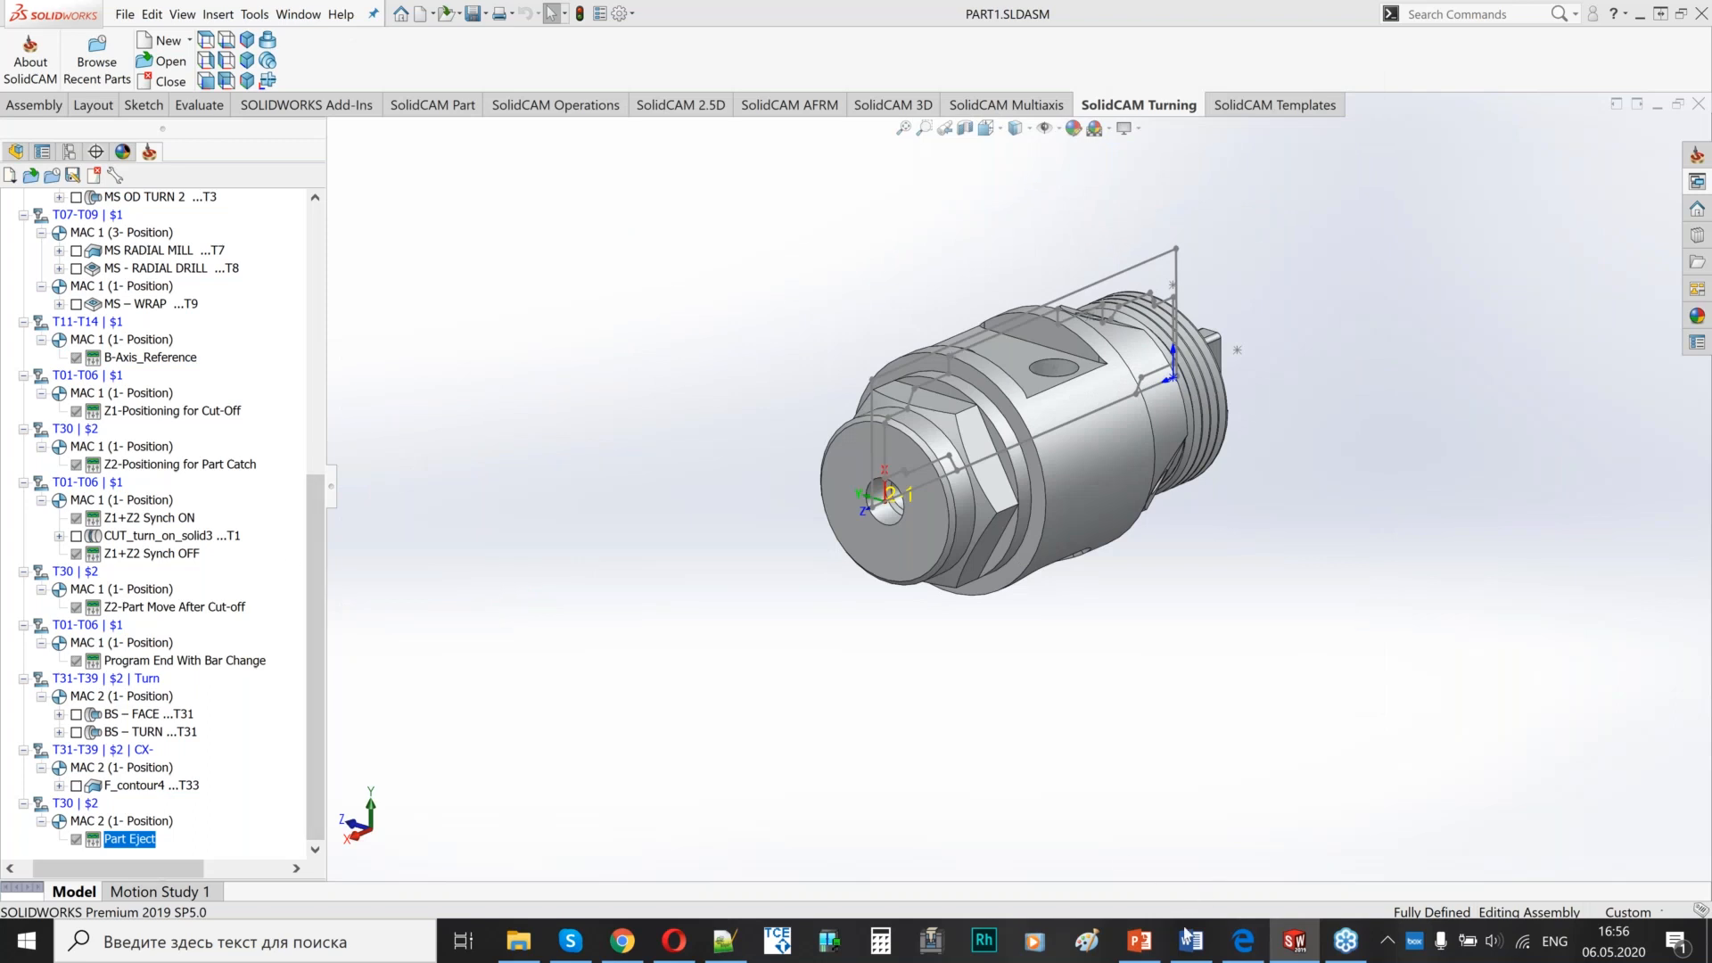
# - Switch to the Edge browser, examine the two-channel code in the TRANSFER PDF from its beginning, and return to SolidCAM
pyautogui.click(1242, 941)
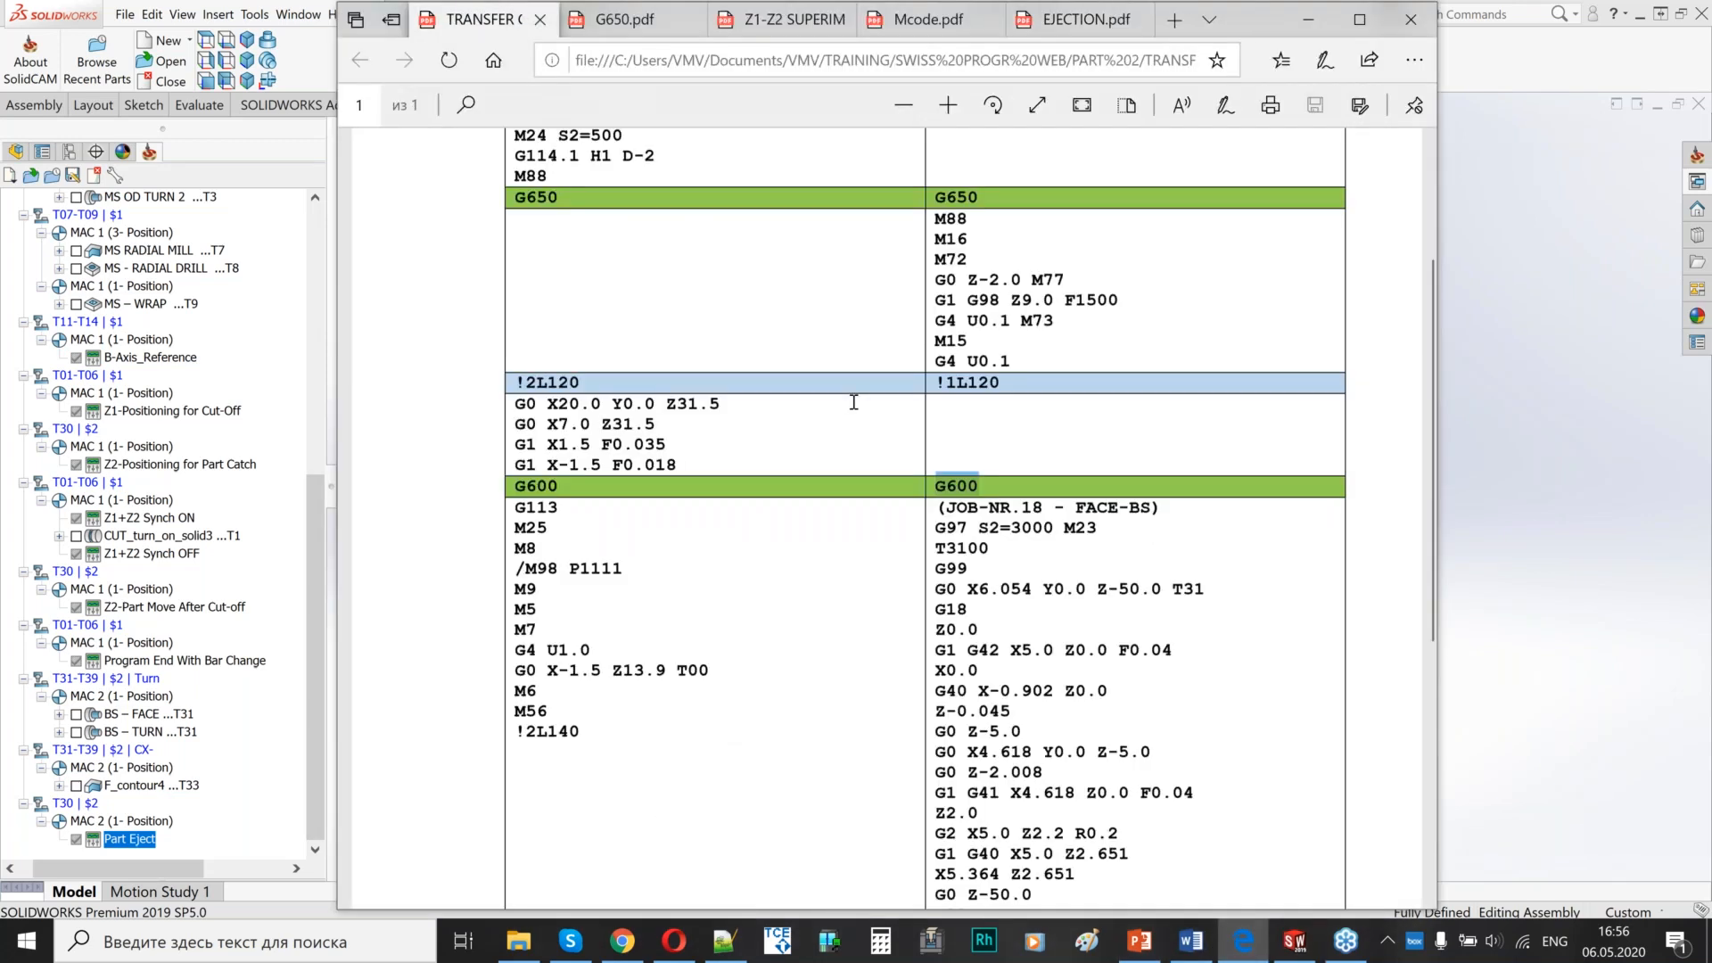
pyautogui.scroll(3, 853, 403)
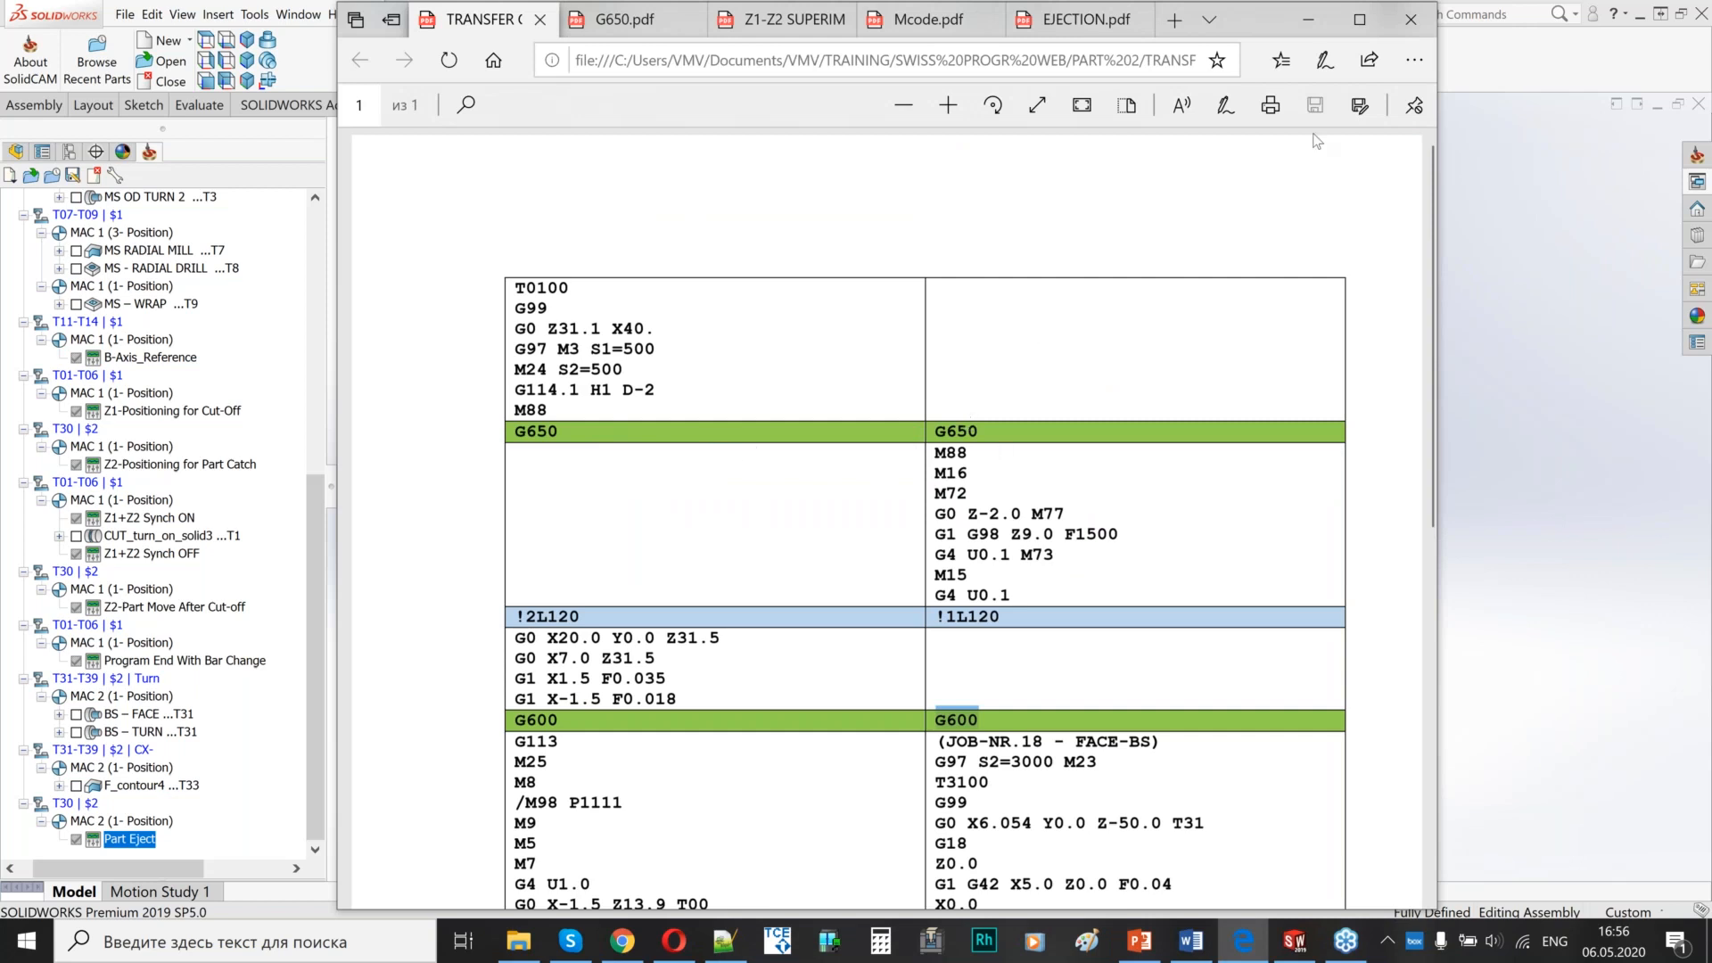
pyautogui.click(1308, 21)
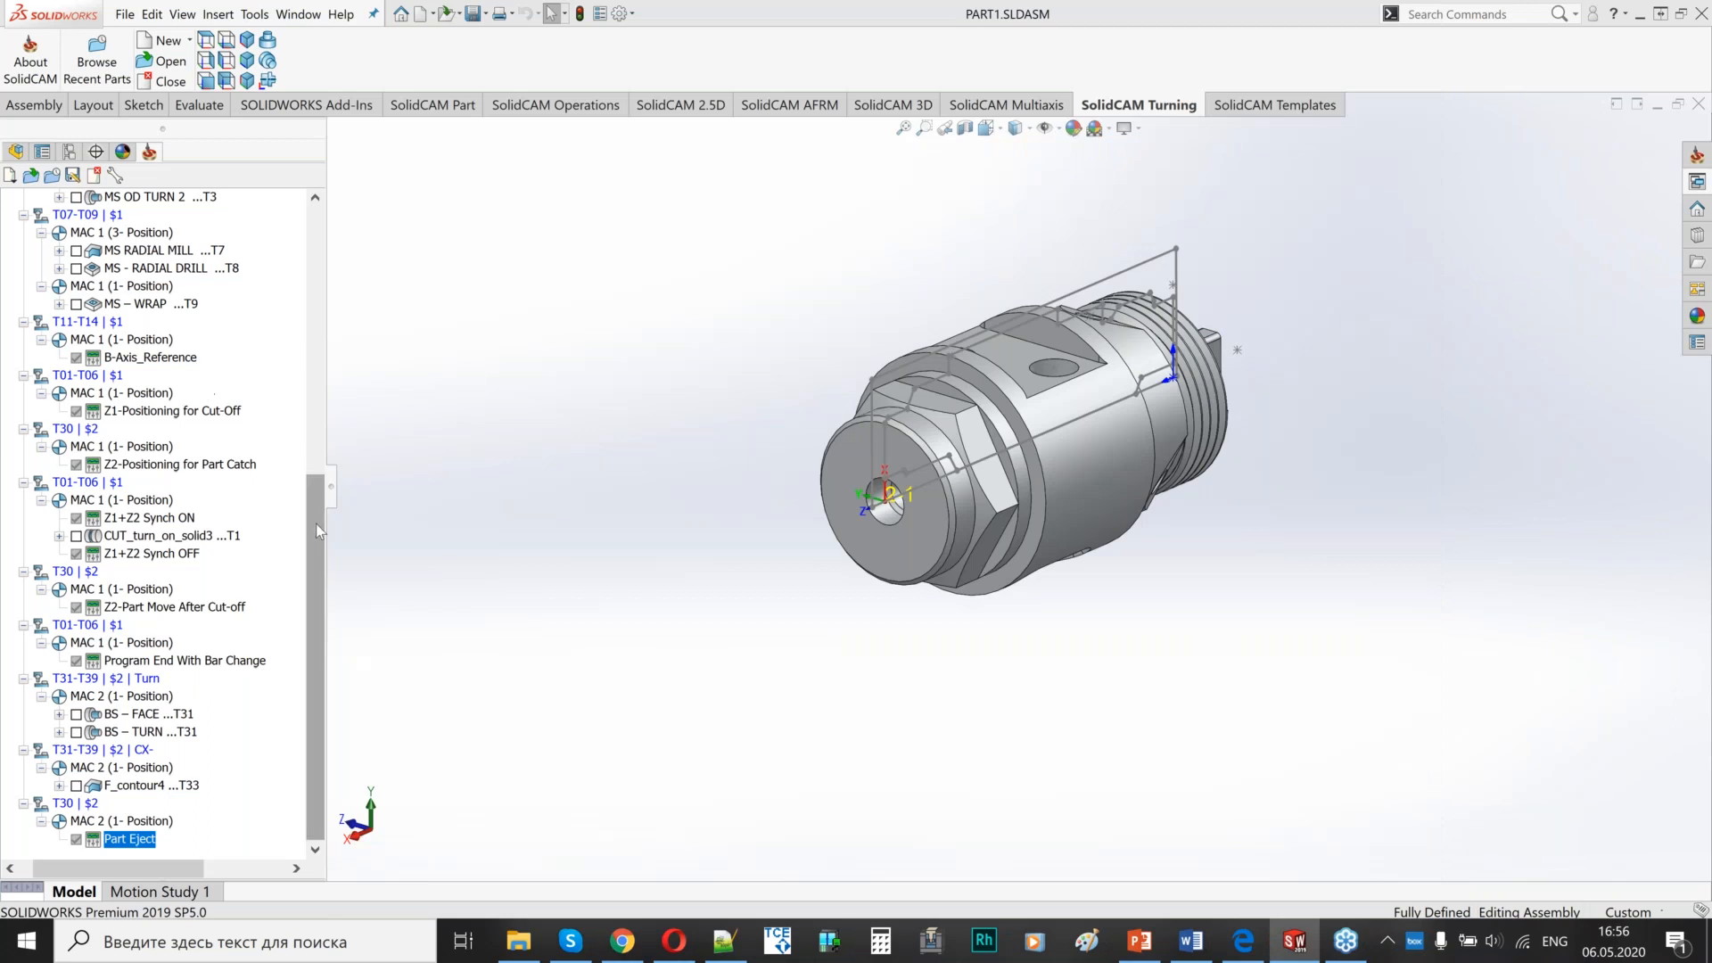
# - Open channel synchronization for the Setup and examine the order of the $1 and $2 operations through Part Eject
pyautogui.moveTo(318, 515); pyautogui.dragTo(318, 249)
pyautogui.rightClick(45, 429)
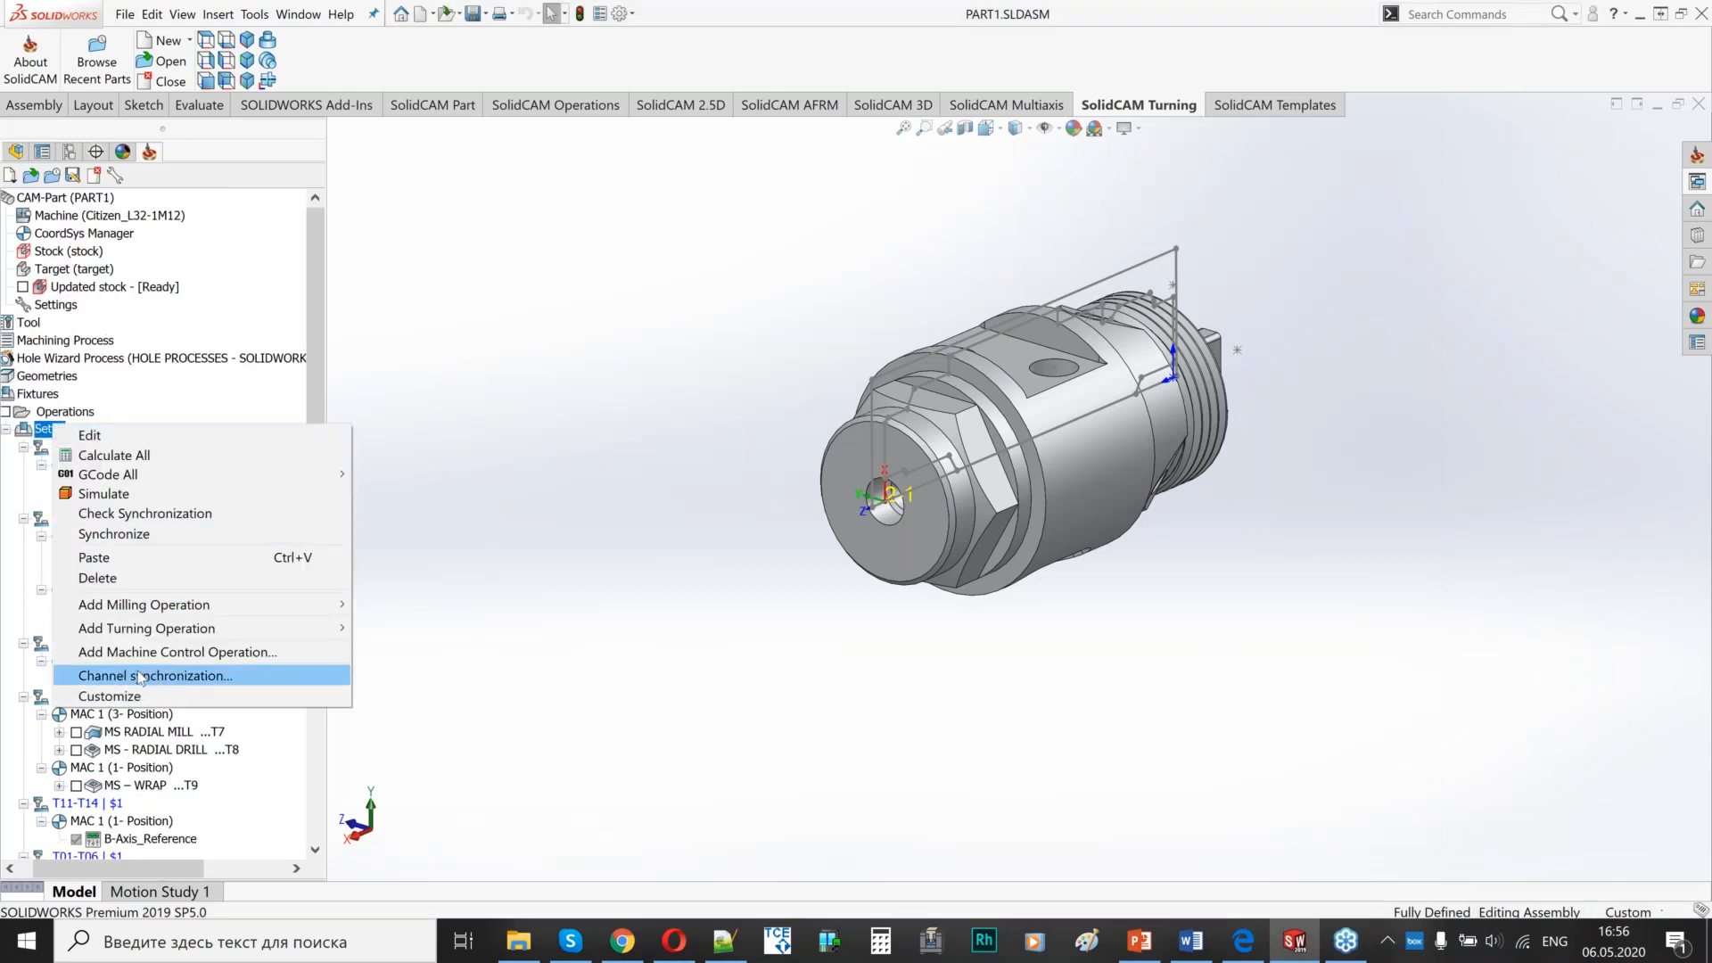
pyautogui.click(140, 676)
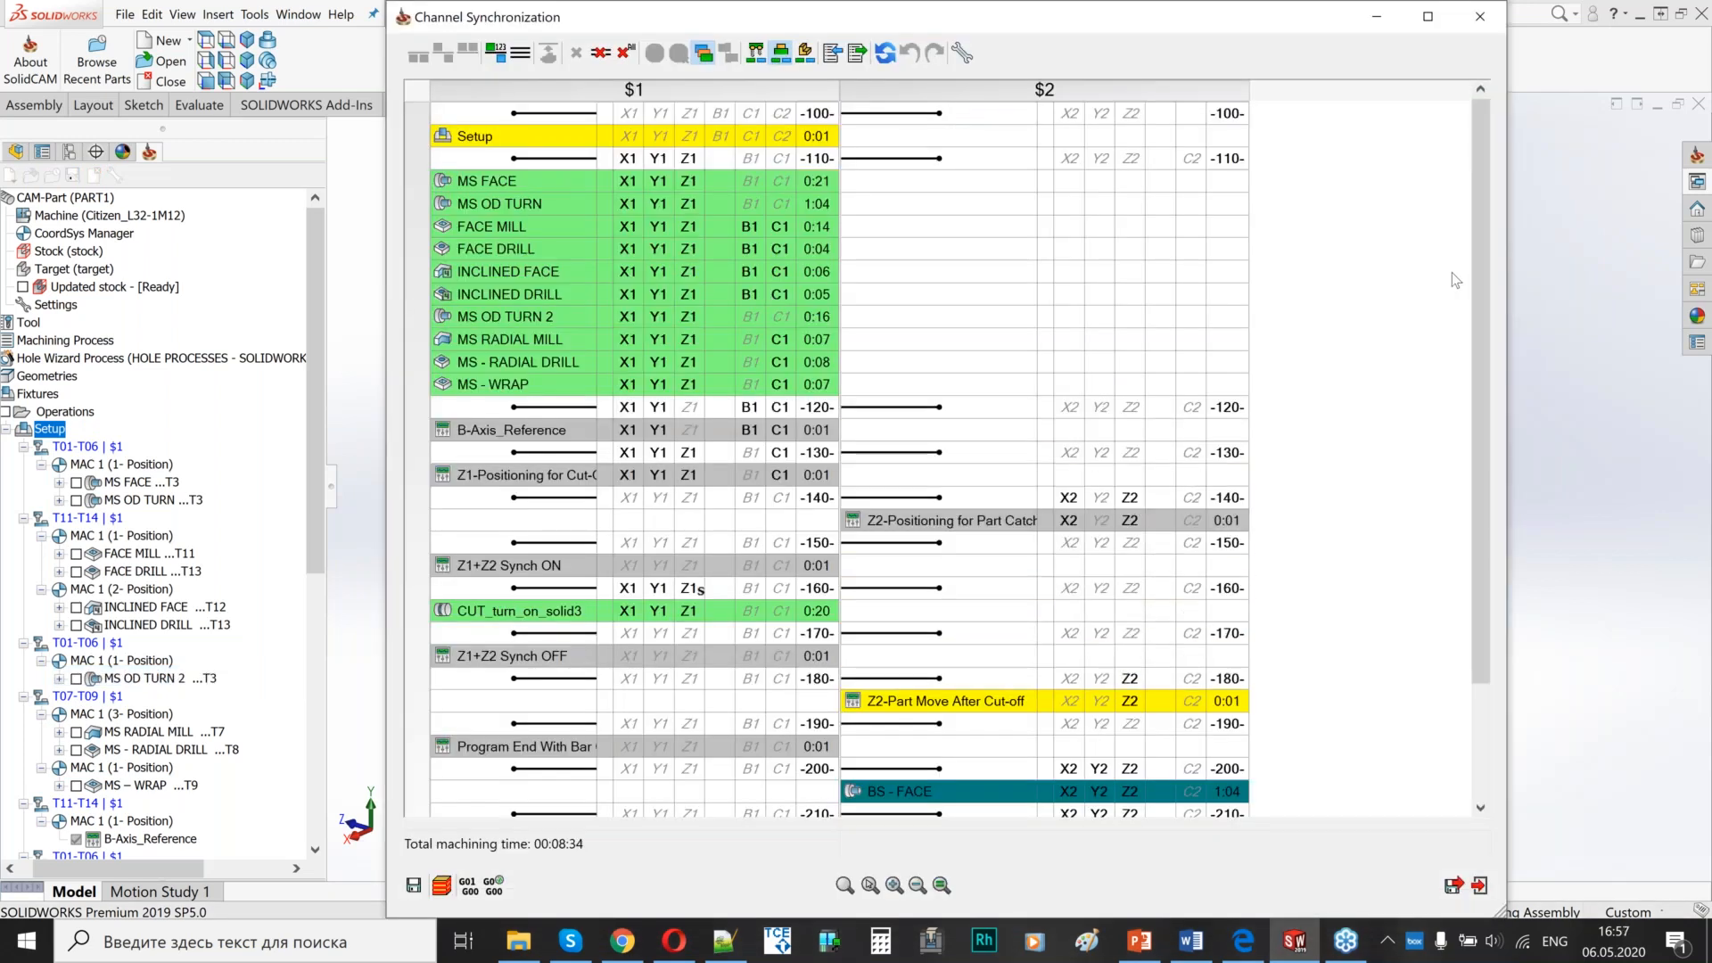
pyautogui.scroll(-3, 1480, 402)
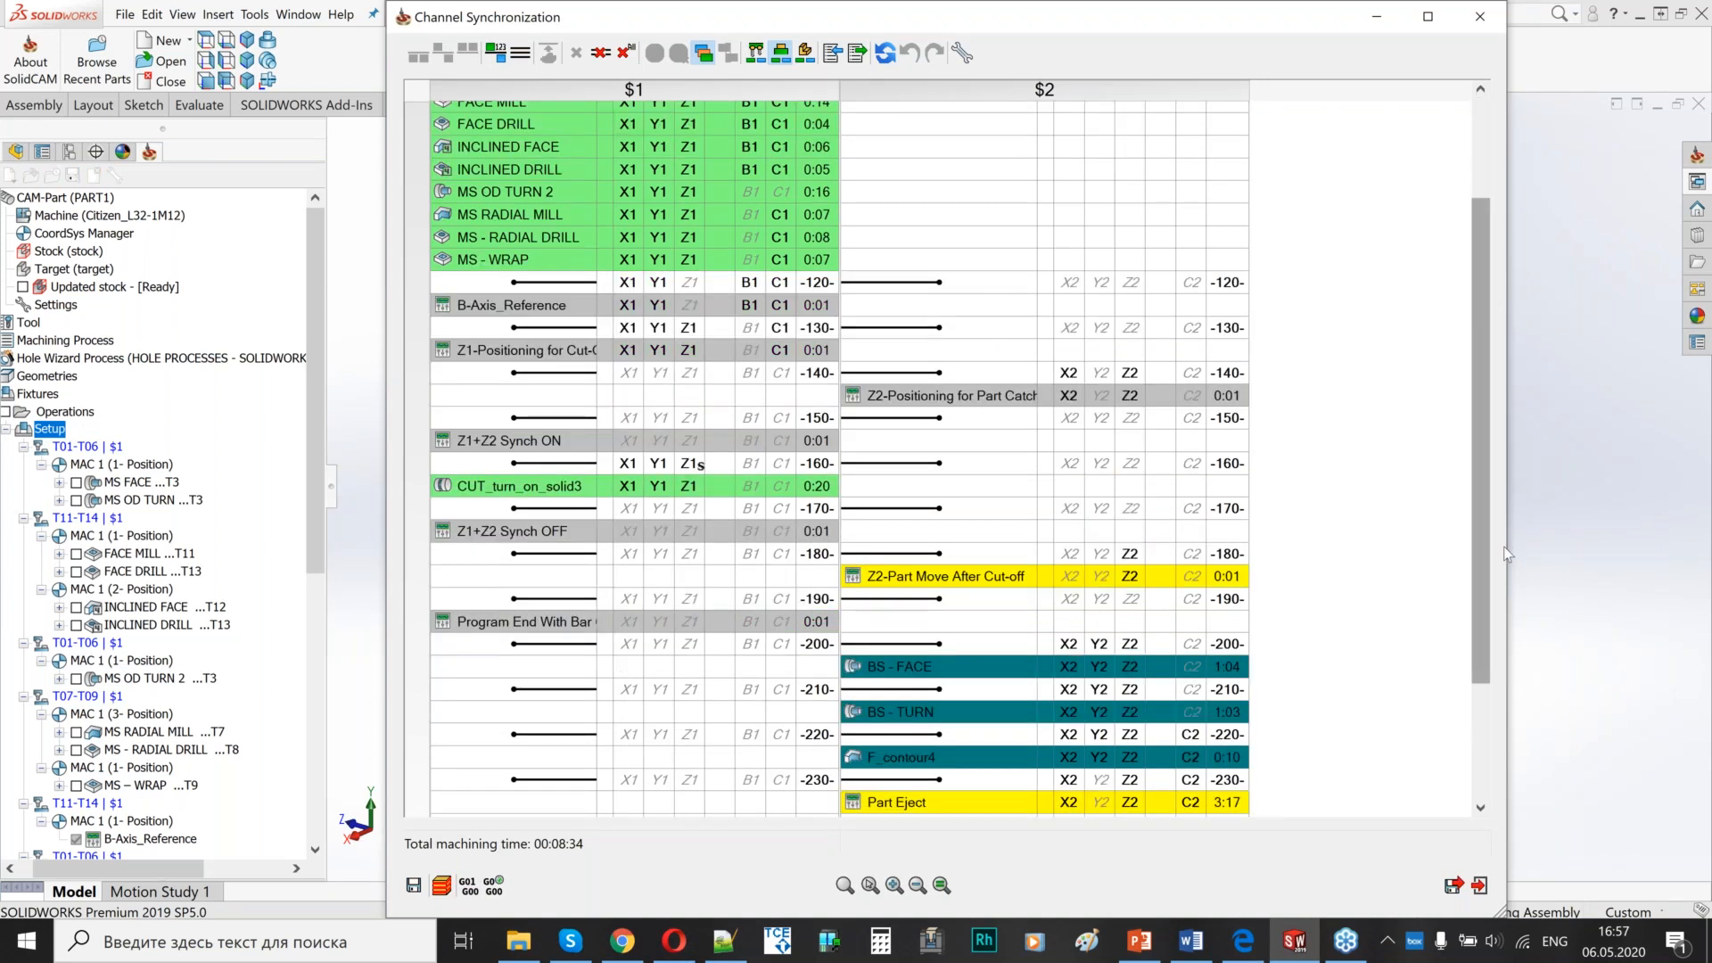
pyautogui.scroll(4, 1458, 255)
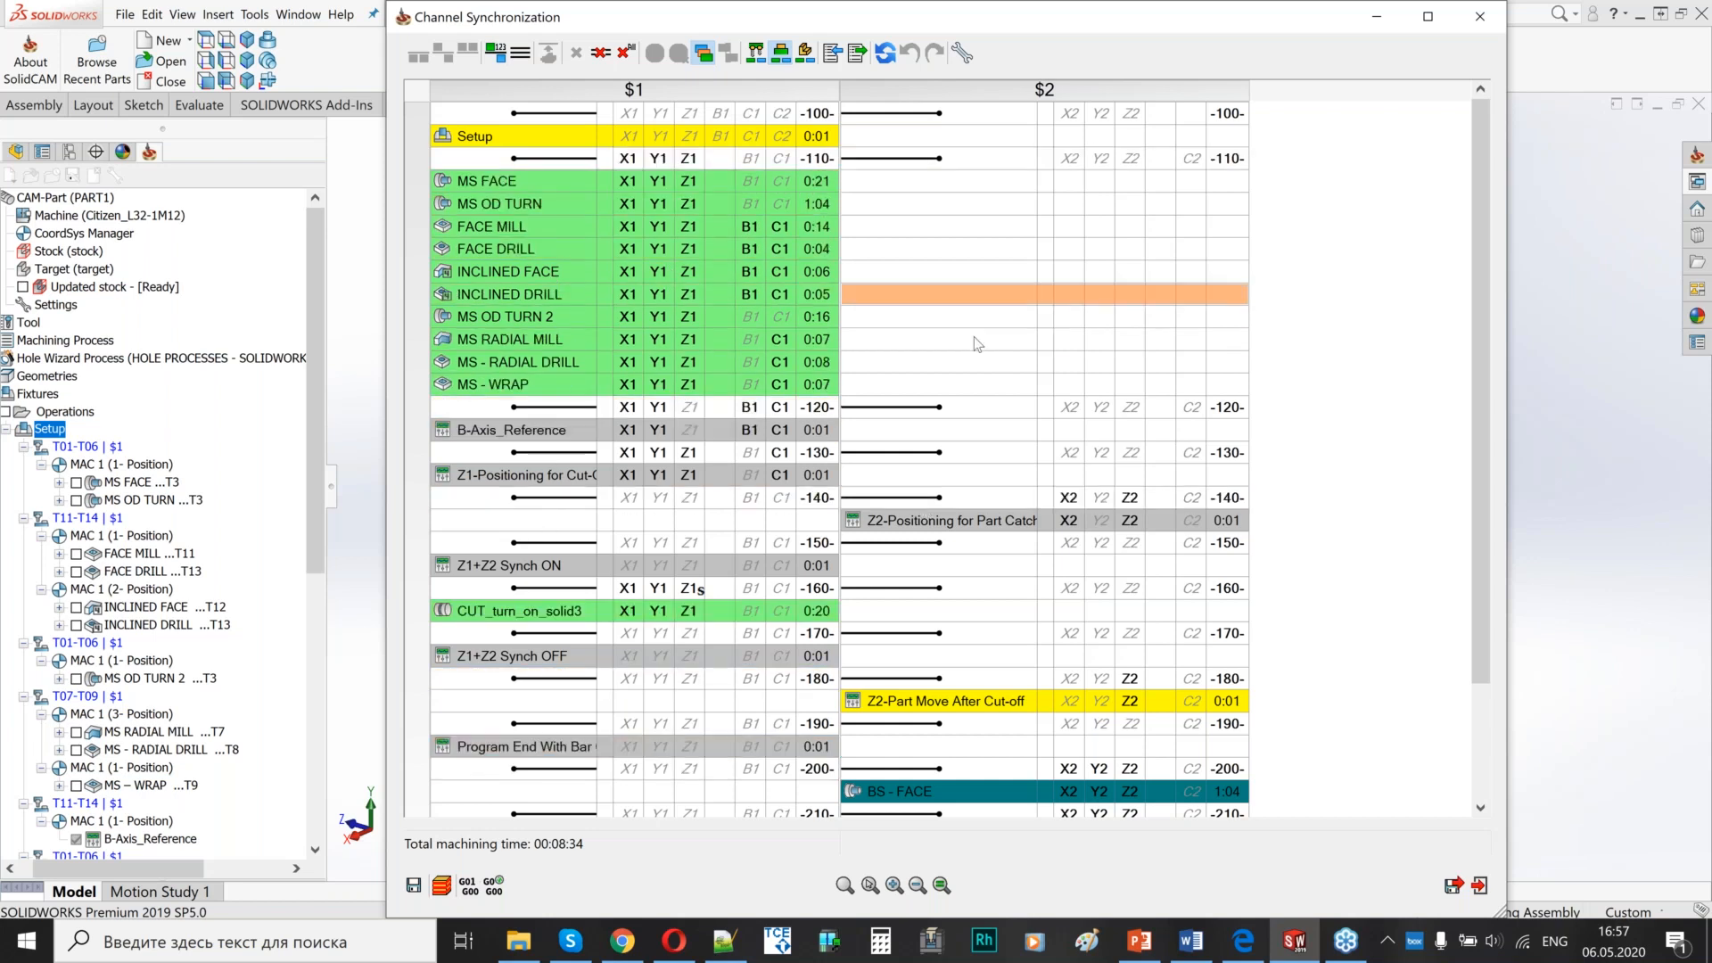
pyautogui.scroll(-3, 1017, 410)
pyautogui.scroll(-1, 1020, 415)
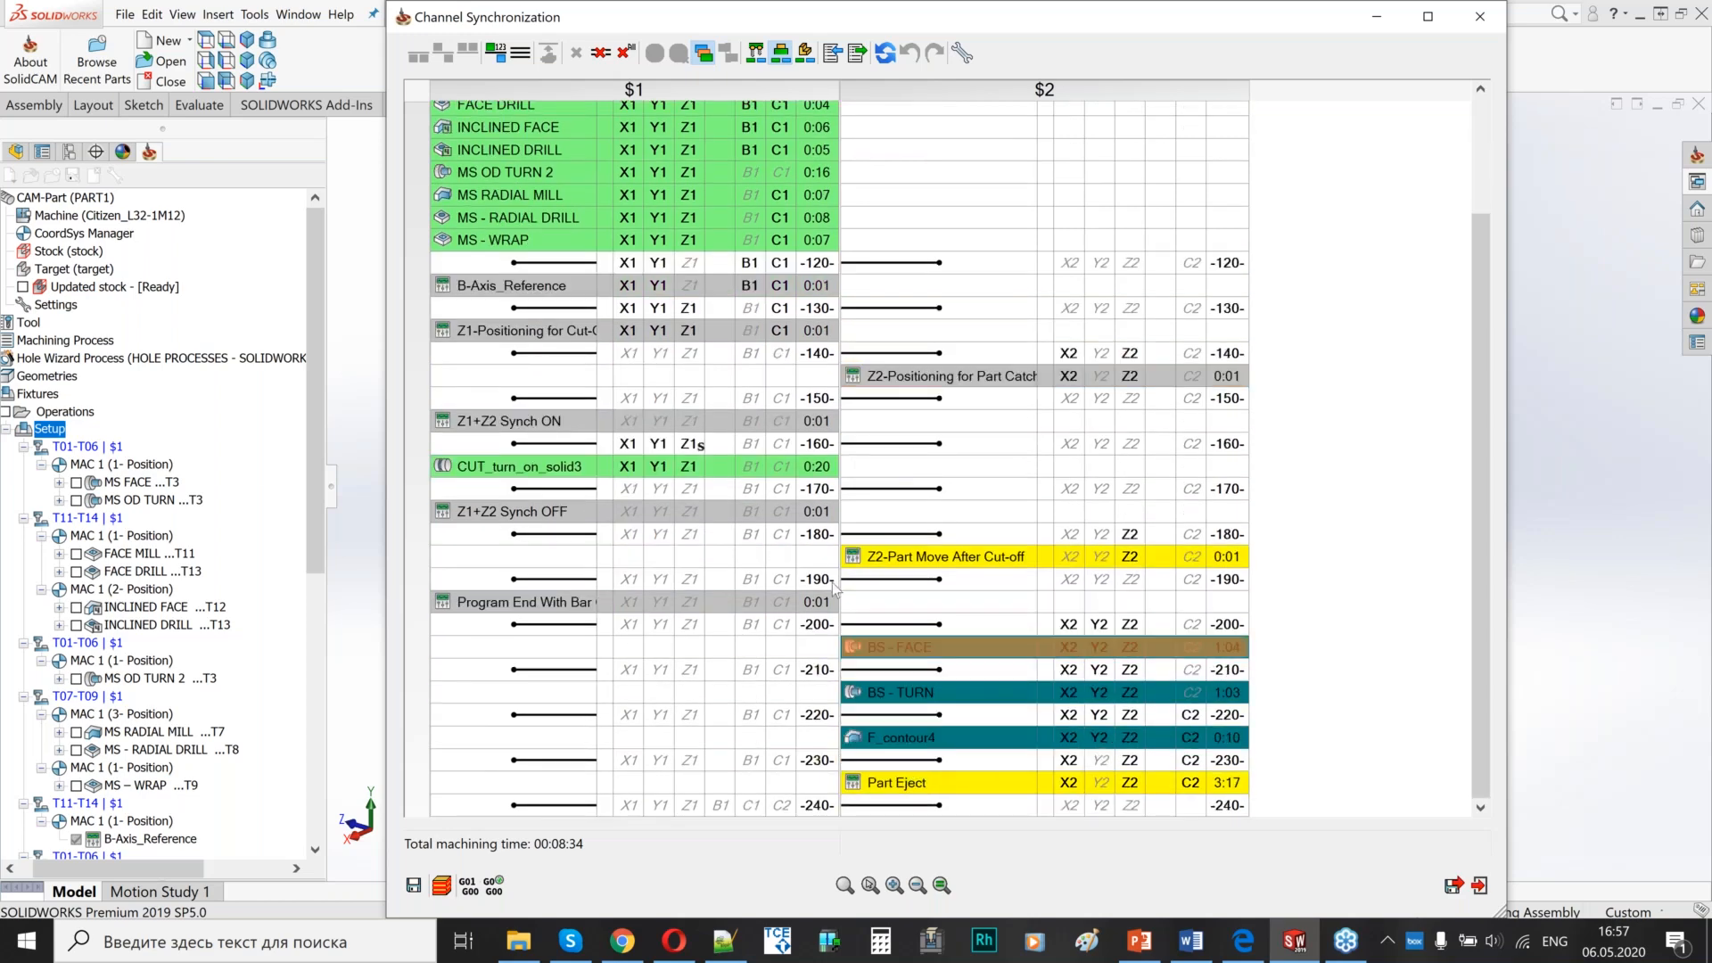
pyautogui.scroll(1, 864, 384)
pyautogui.scroll(3, 863, 393)
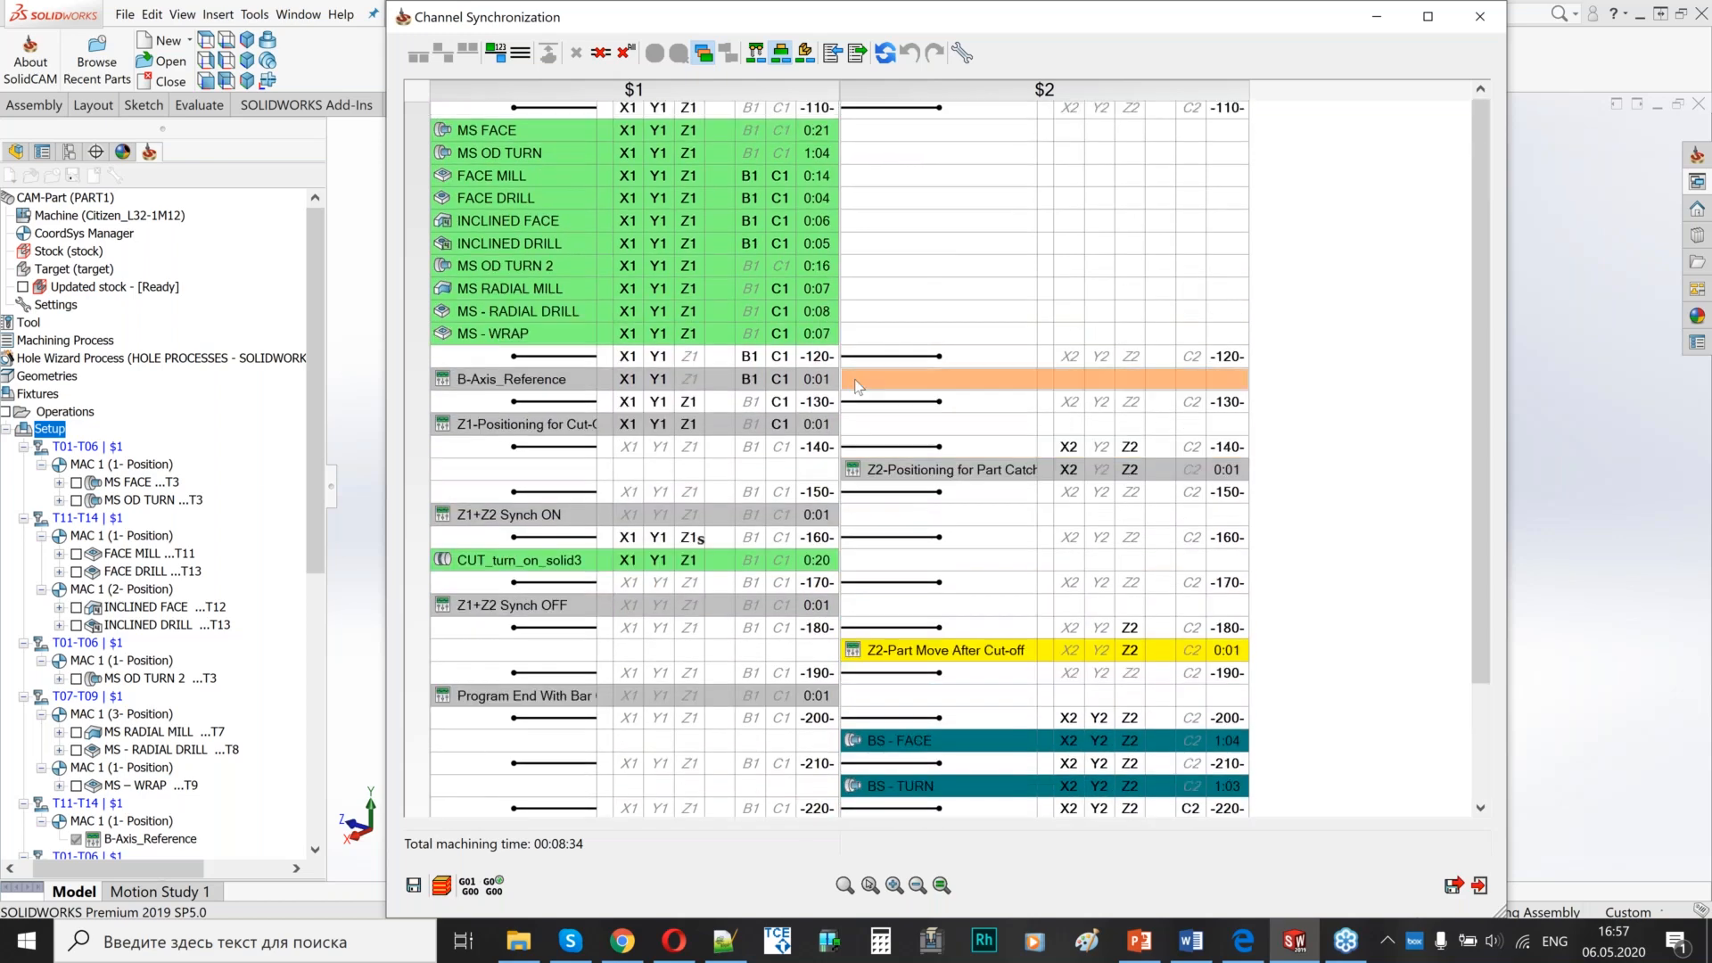
# - Delete all synchronization labels between $1 and $2 and regenerate them by automatic synchronization
pyautogui.click(632, 56)
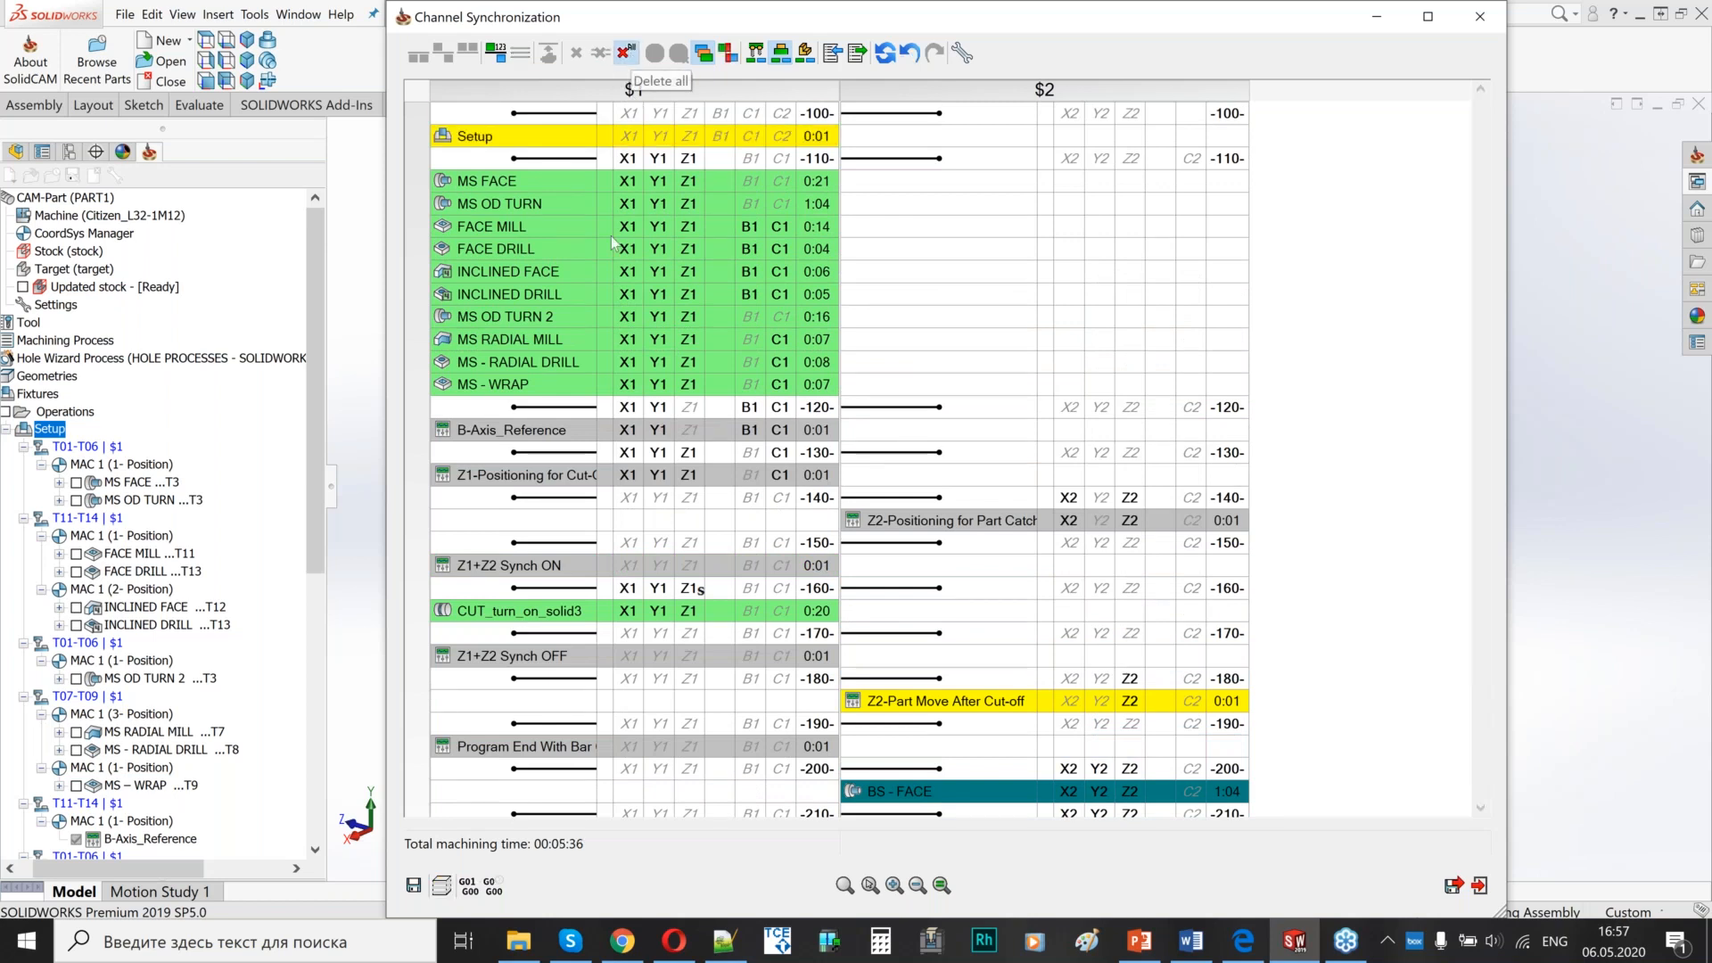
pyautogui.click(729, 55)
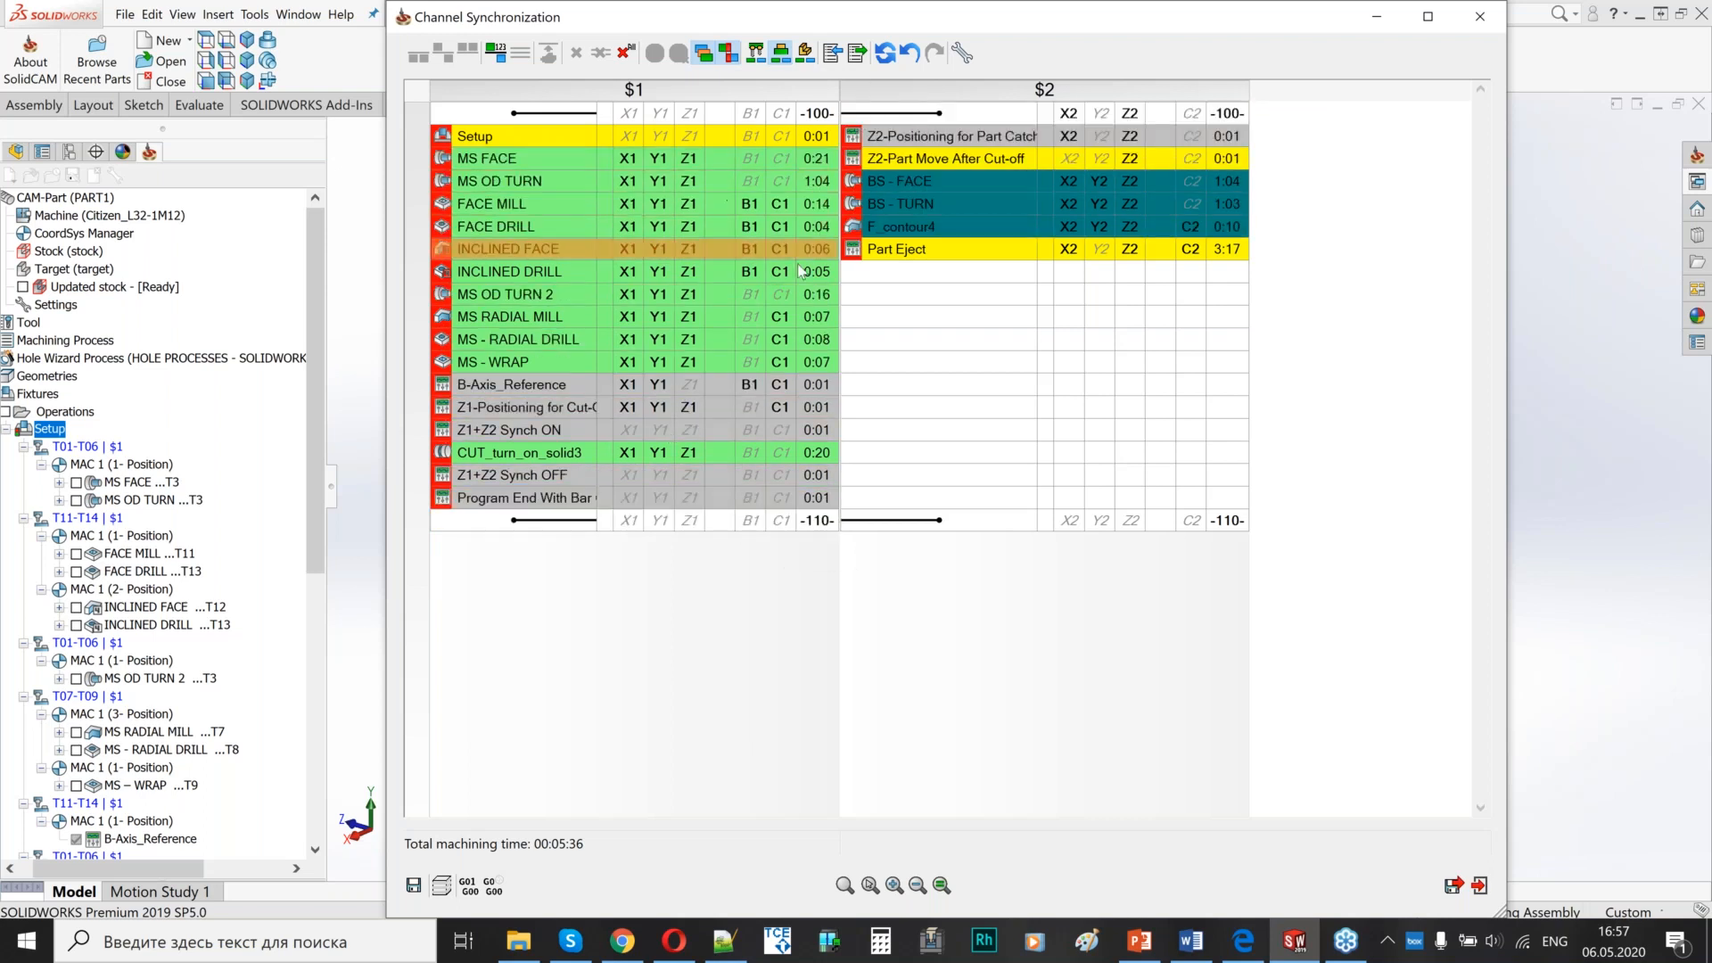
pyautogui.click(497, 55)
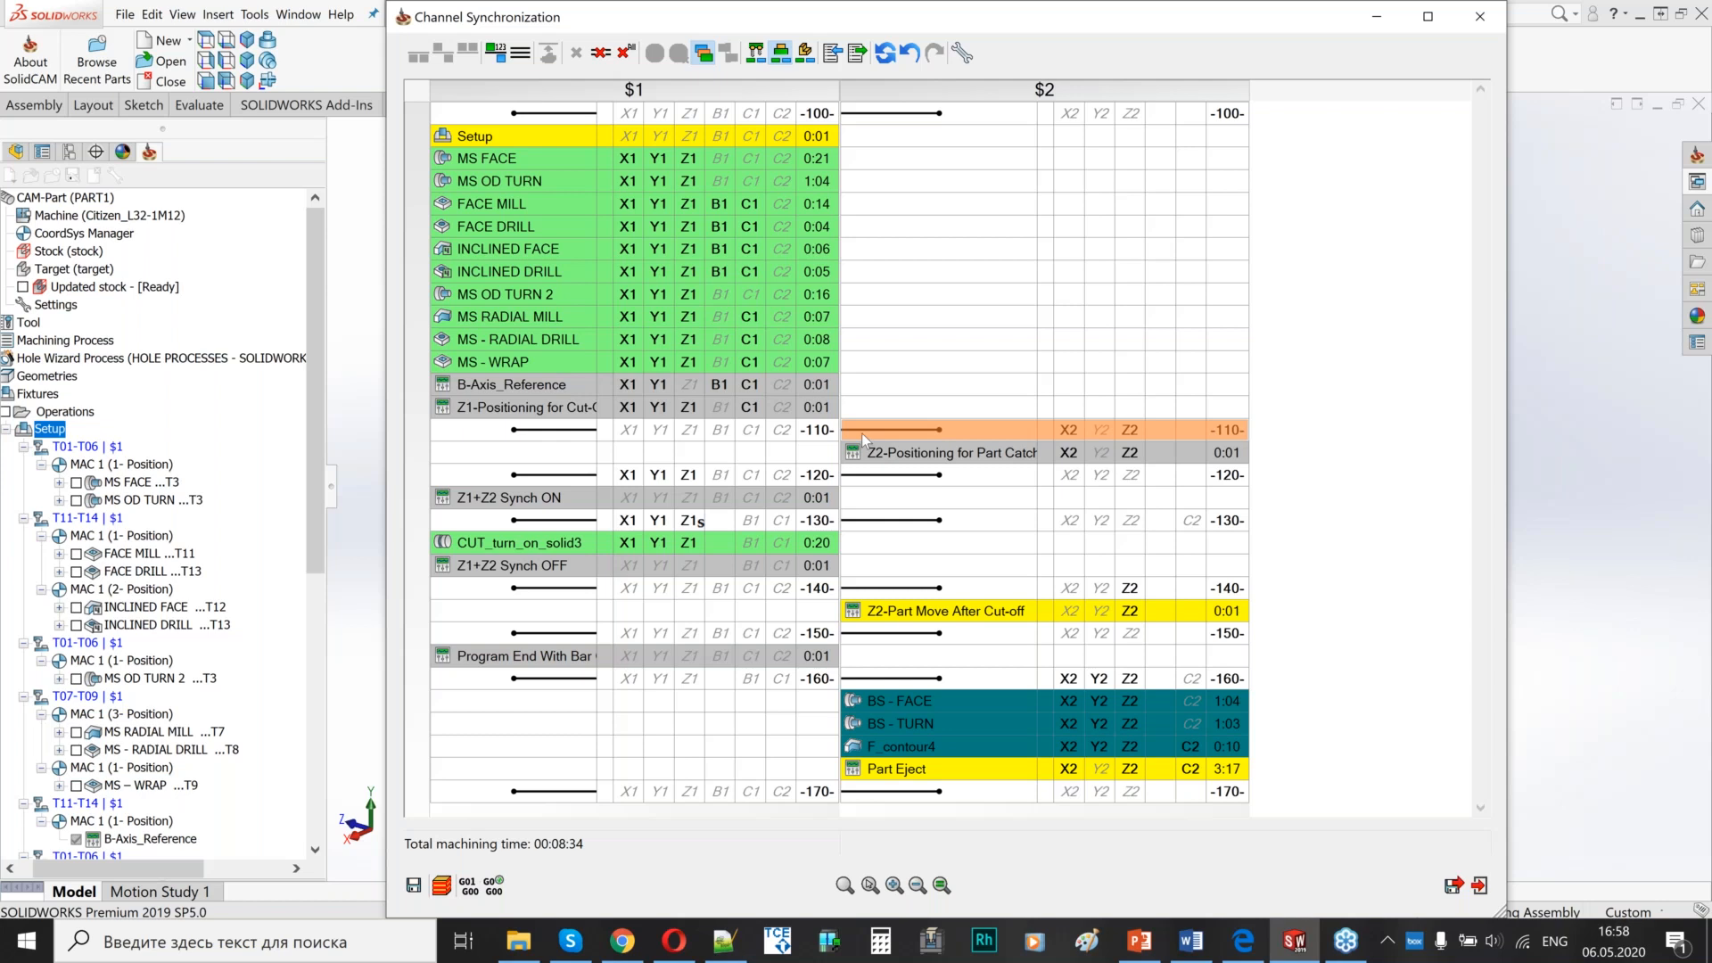
# - Check in the TRANSFER PDF in Edge which label code precedes the back-spindle part catch, and return to channel synchronization
pyautogui.moveTo(819, 504)
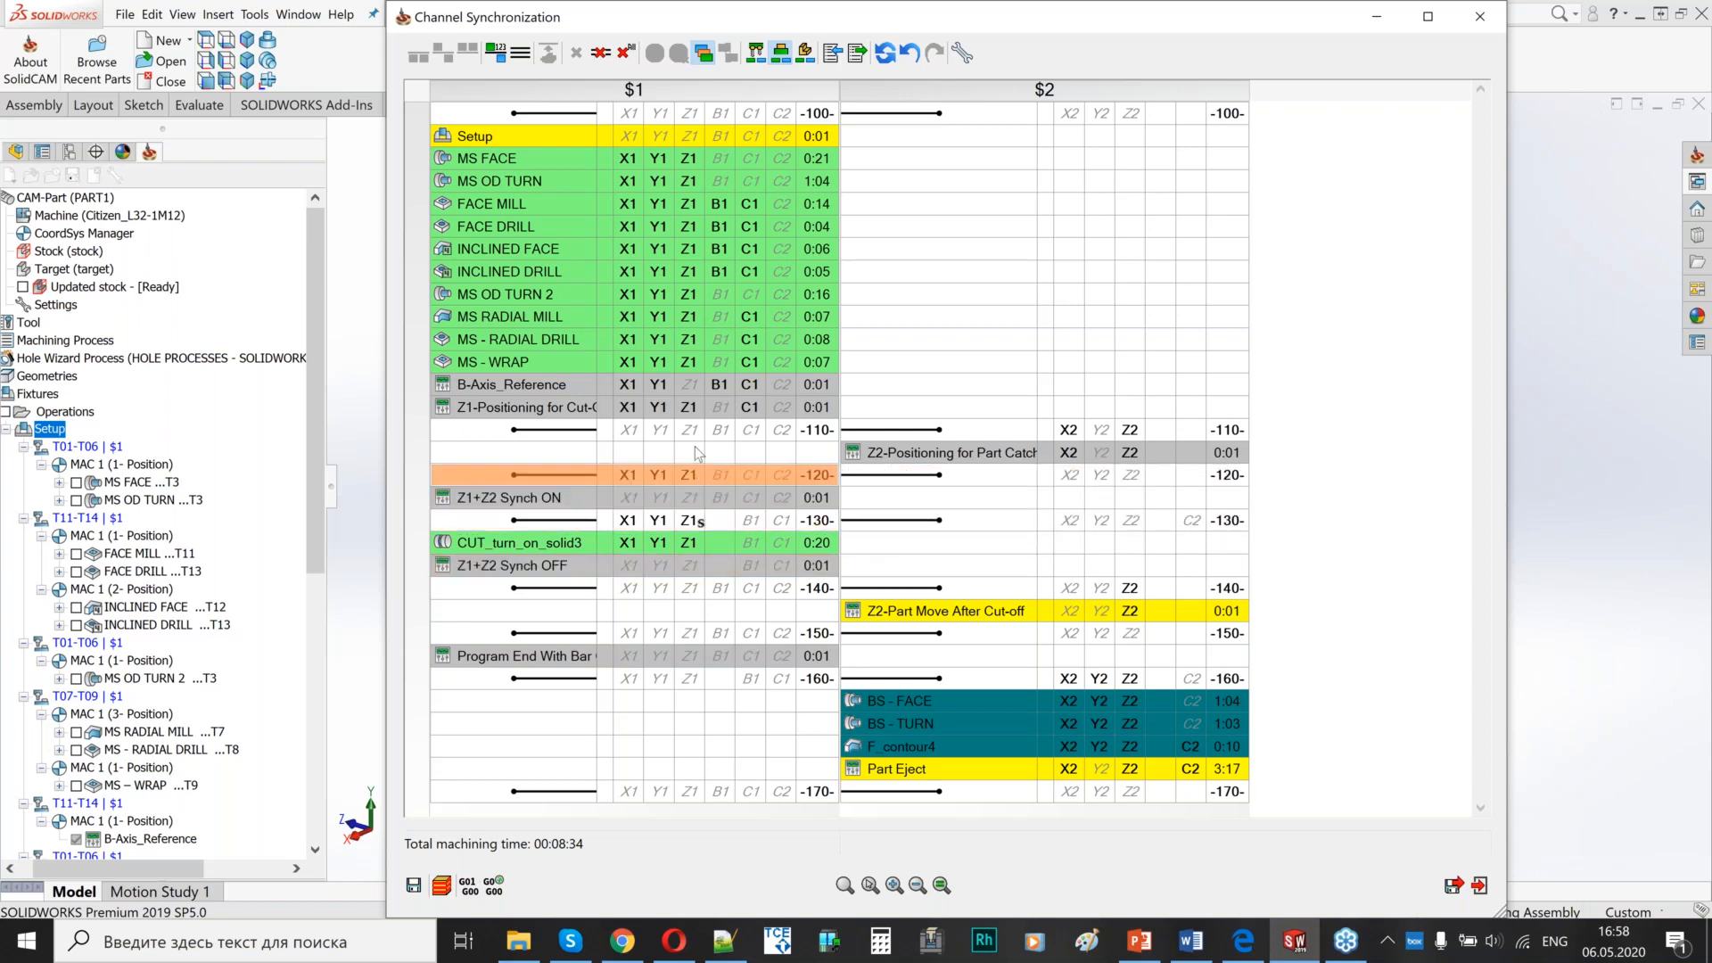
pyautogui.moveTo(644, 429)
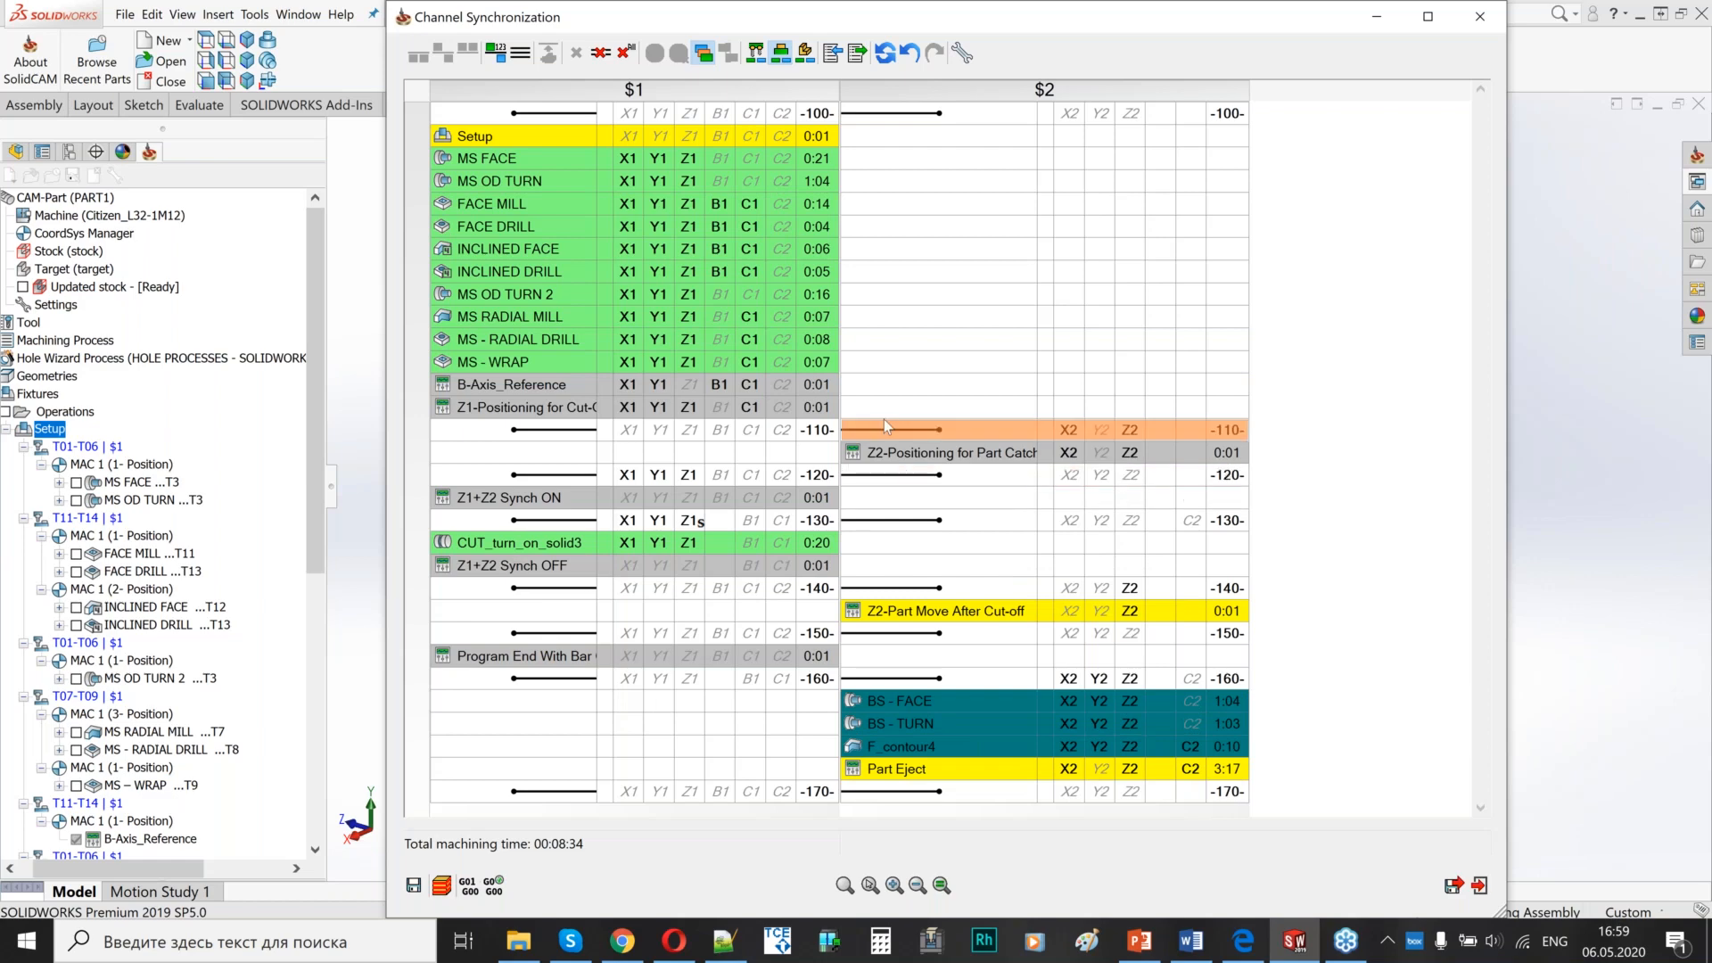
pyautogui.click(1237, 952)
pyautogui.scroll(3, 553, 549)
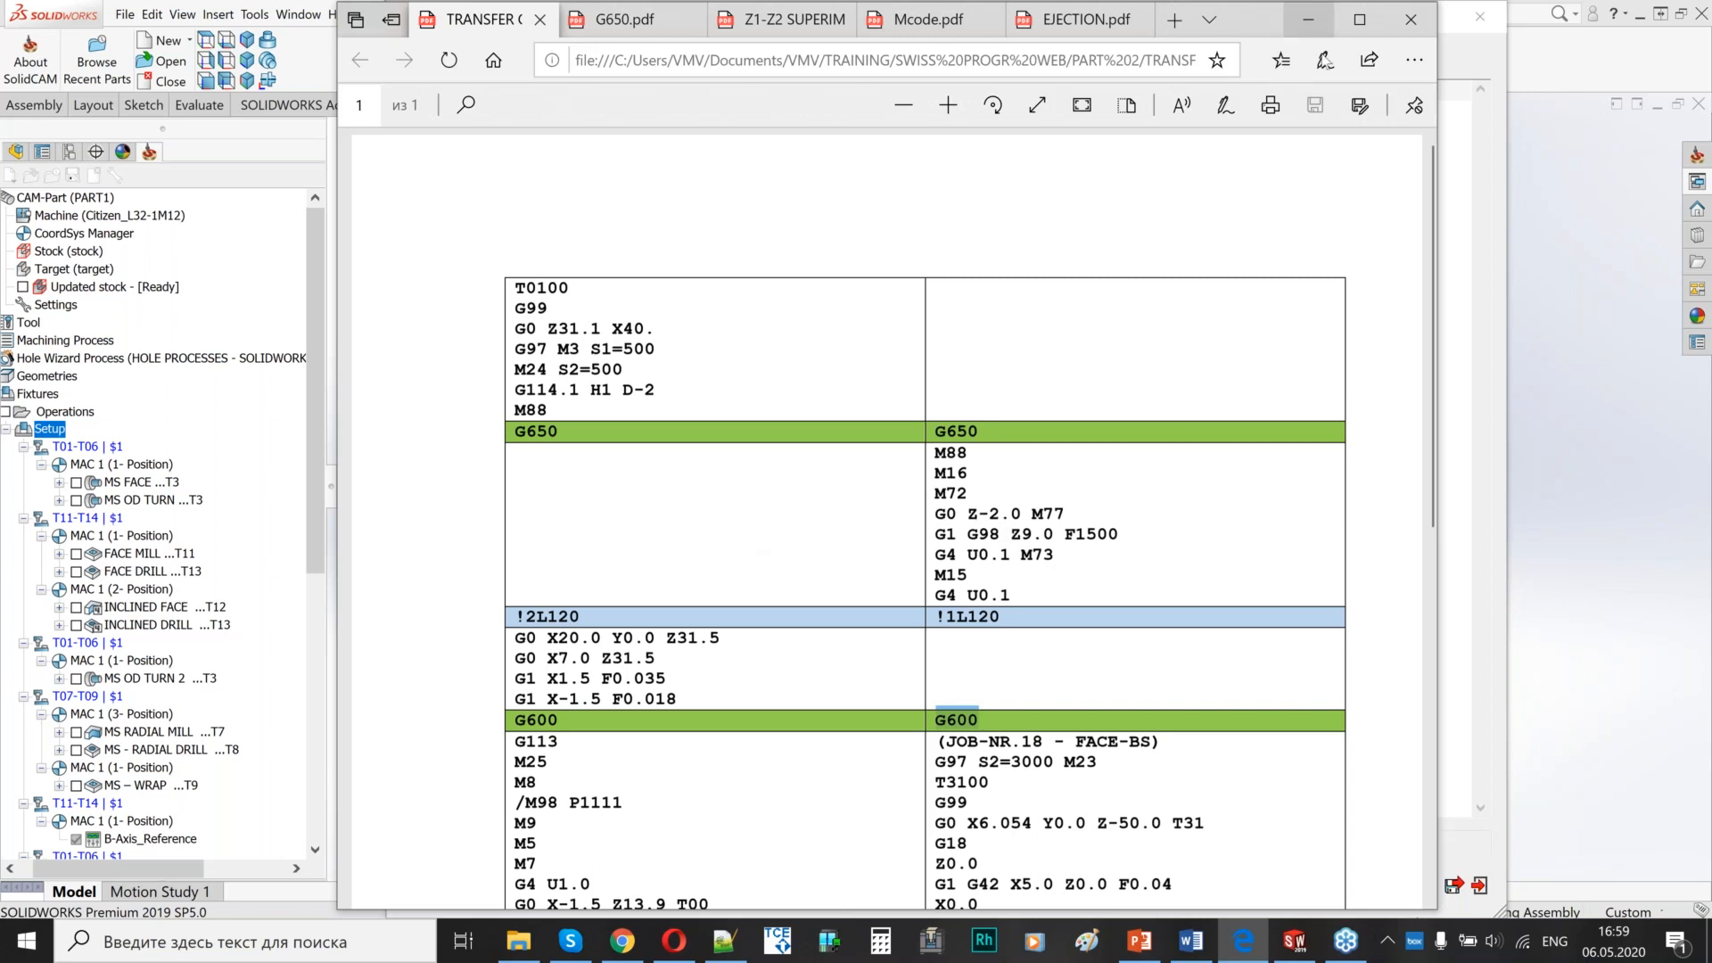
pyautogui.click(1309, 20)
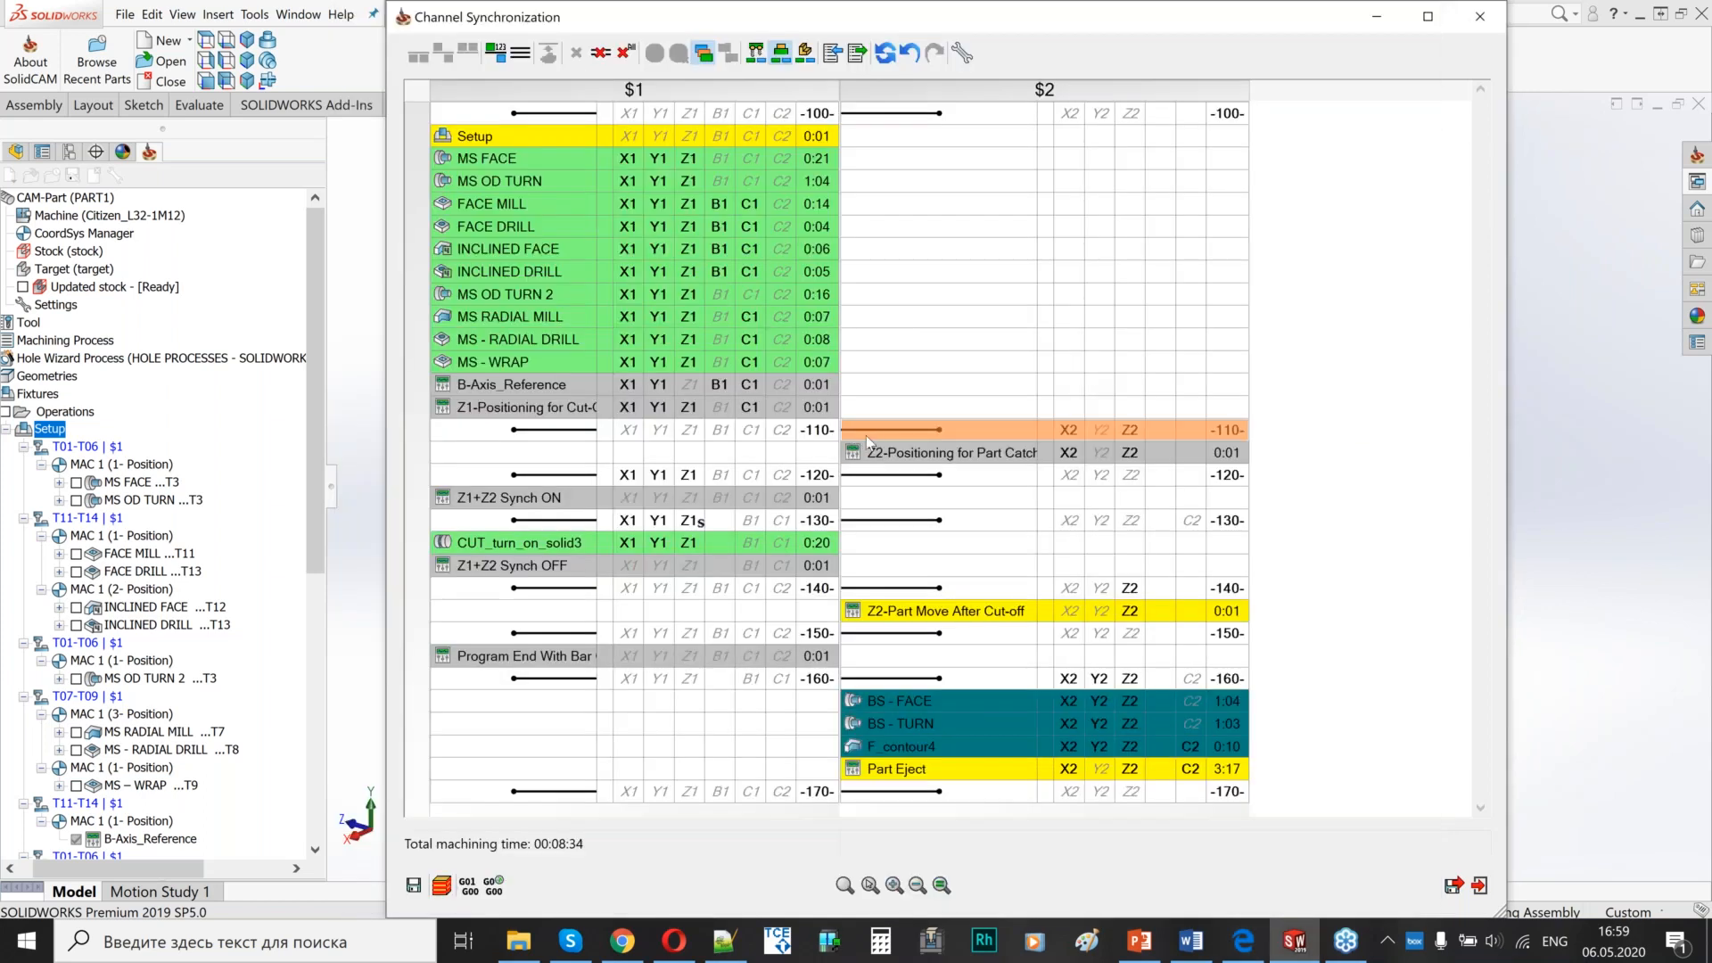
pyautogui.click(1241, 942)
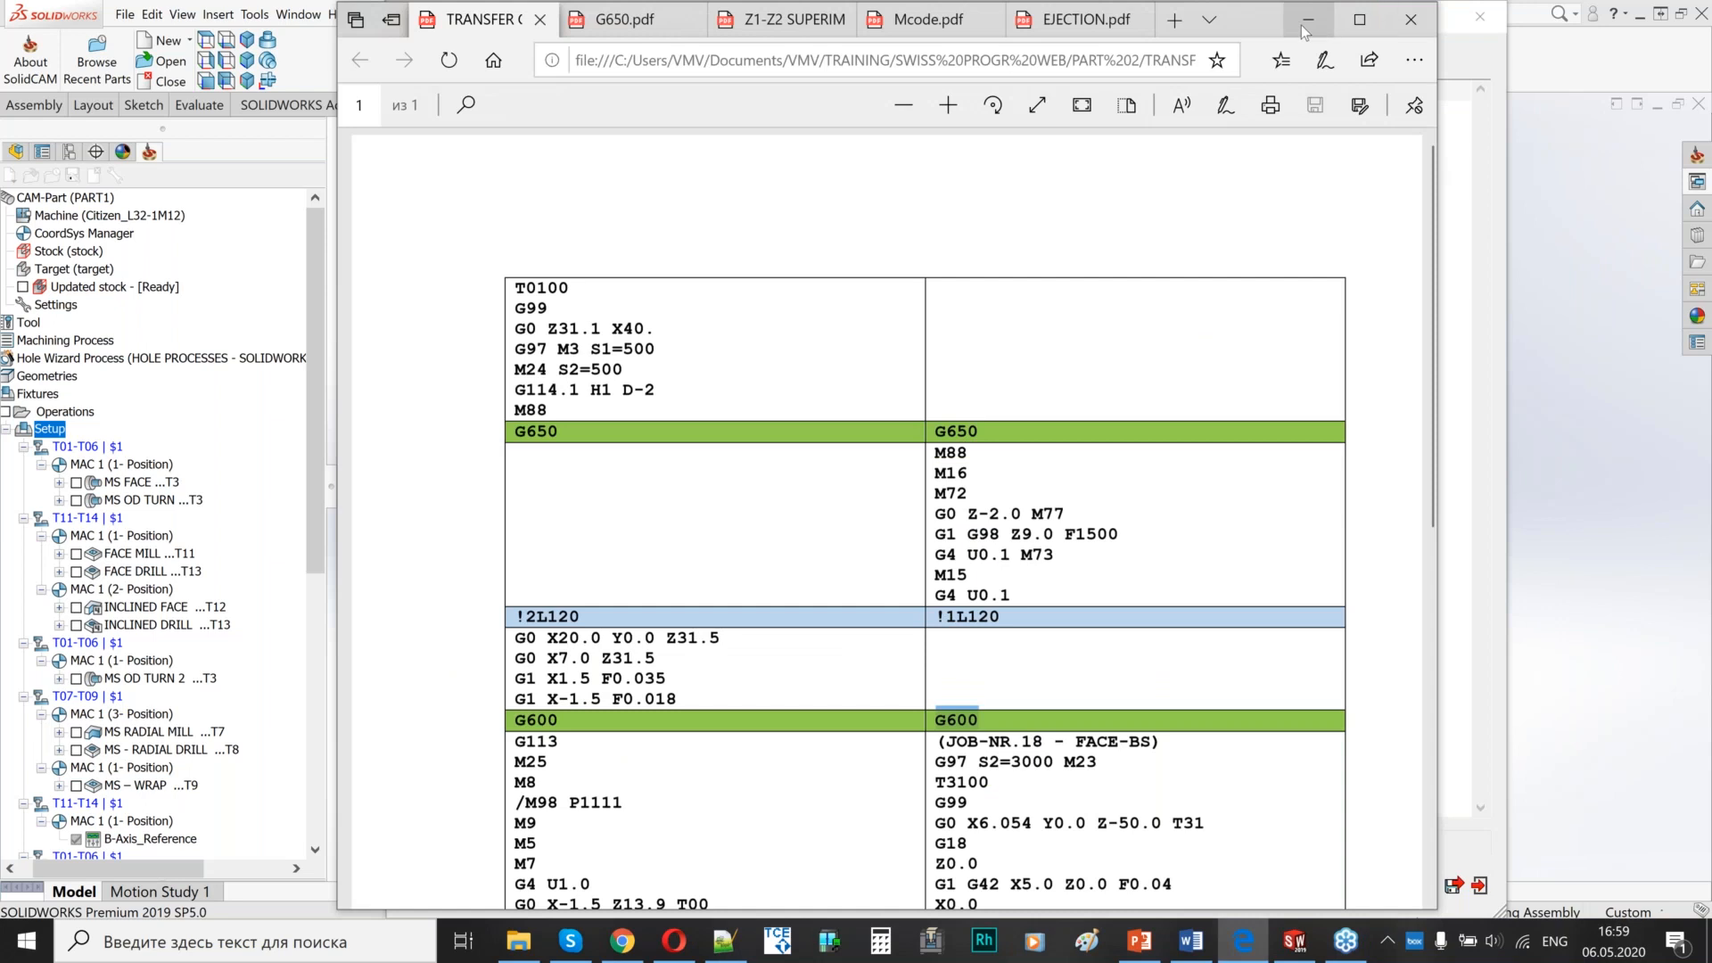
pyautogui.click(1302, 25)
# - Set synchronization label 110 before Z2-Positioning for Part Catch to G650 and check the code options of label 100
pyautogui.rightClick(874, 441)
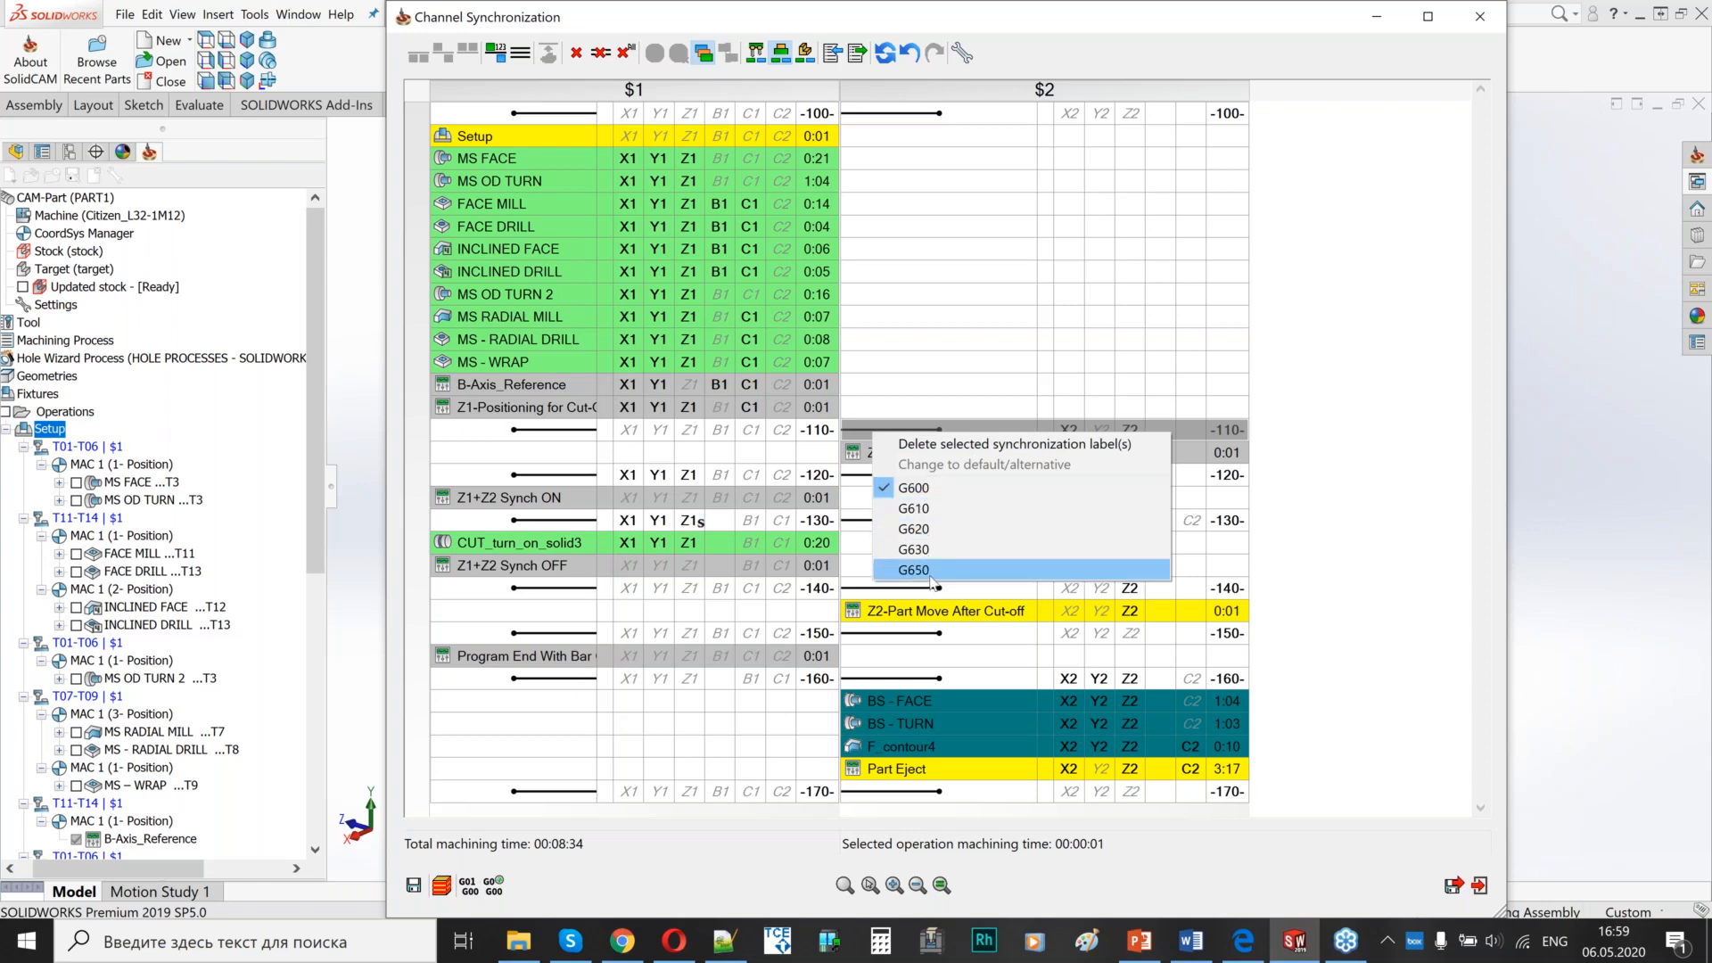
pyautogui.click(929, 577)
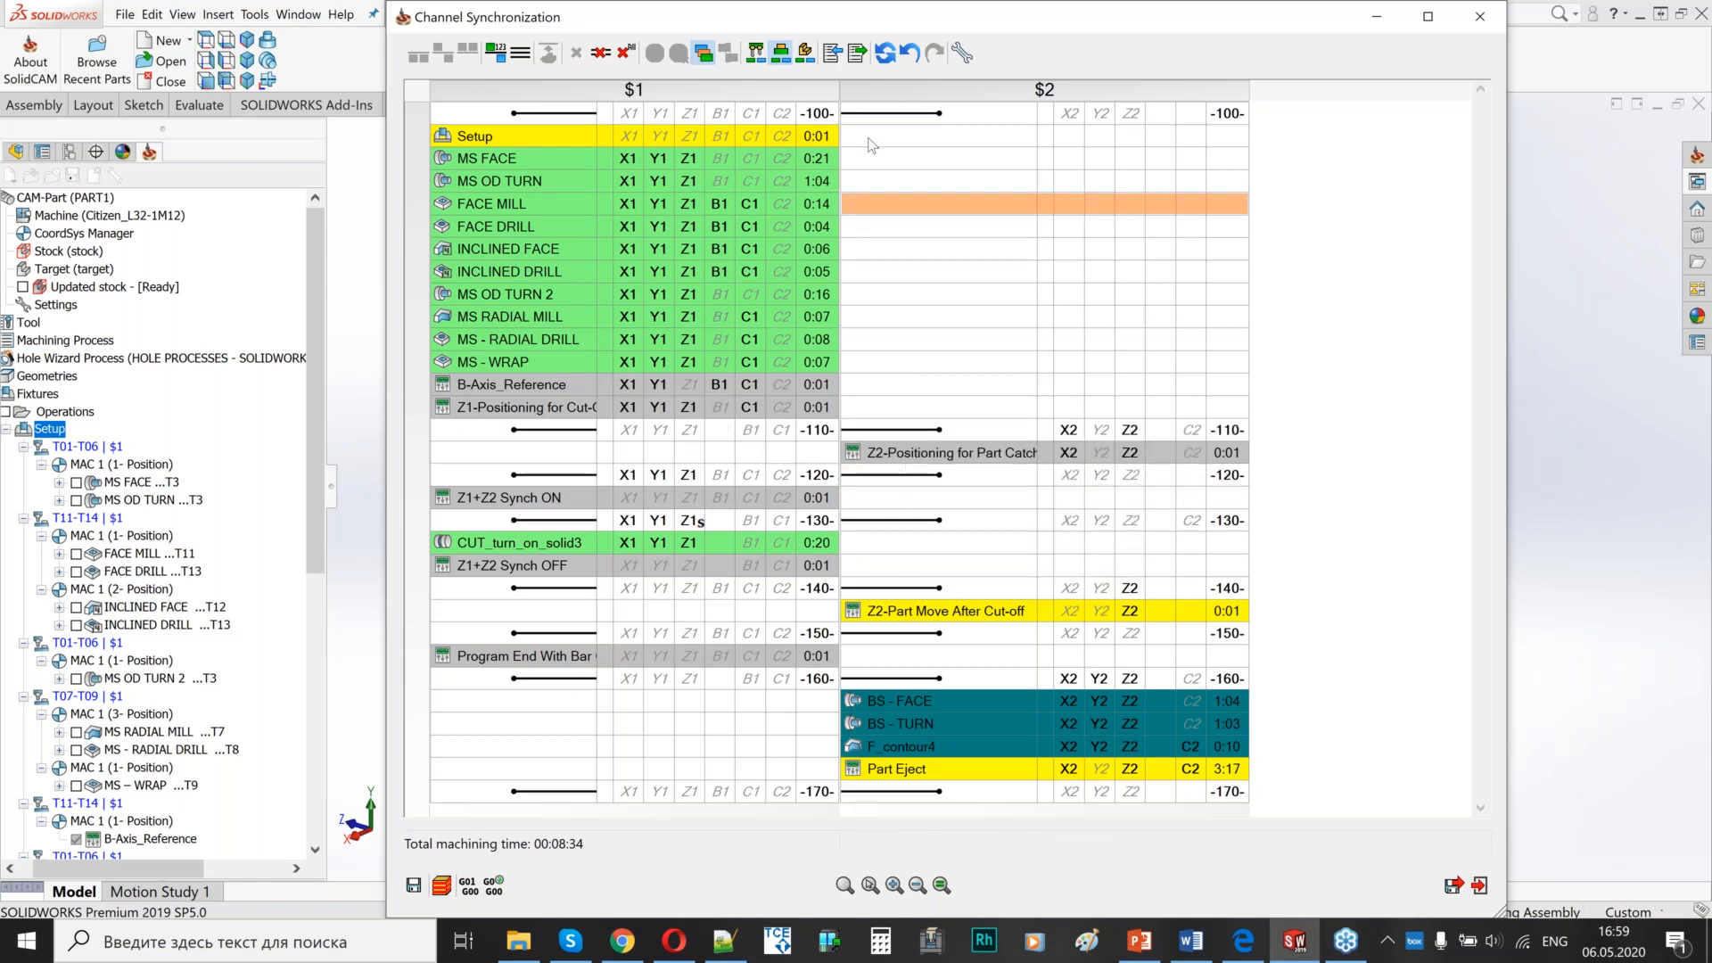
pyautogui.rightClick(871, 110)
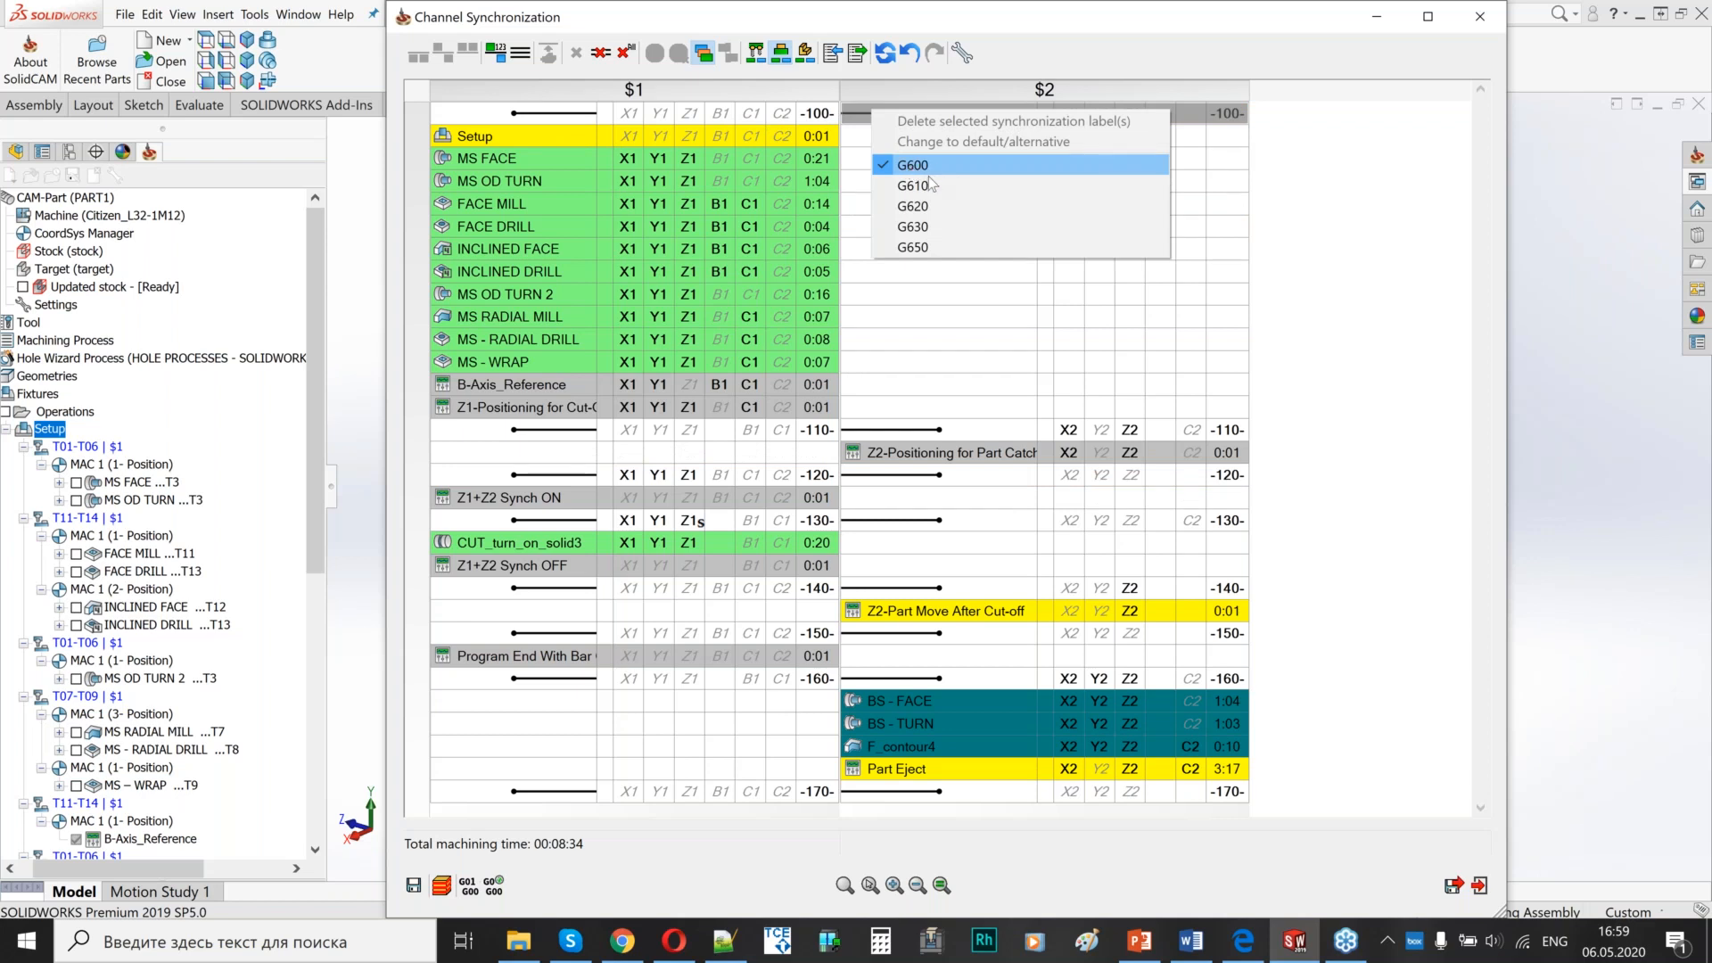
pyautogui.click(946, 368)
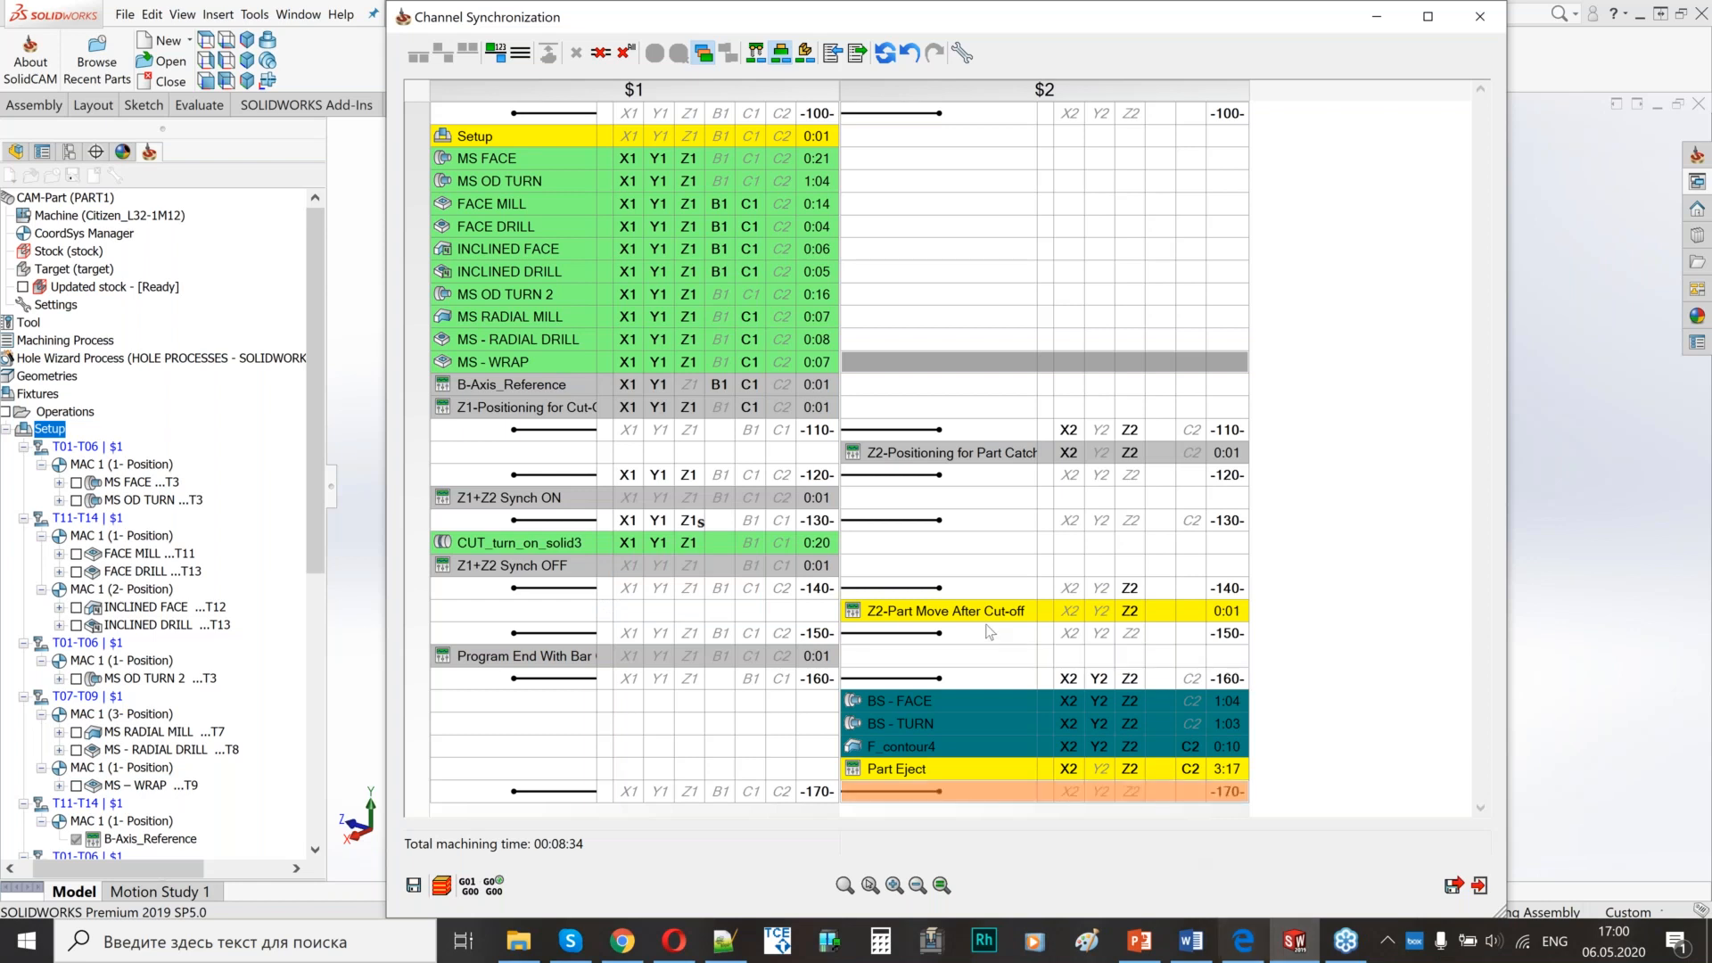
# - Delete synchronization label 130 before CUT_turn_on_solid3 and set label 120 before Z1+Z2 Synch ON to G650
pyautogui.rightClick(857, 520)
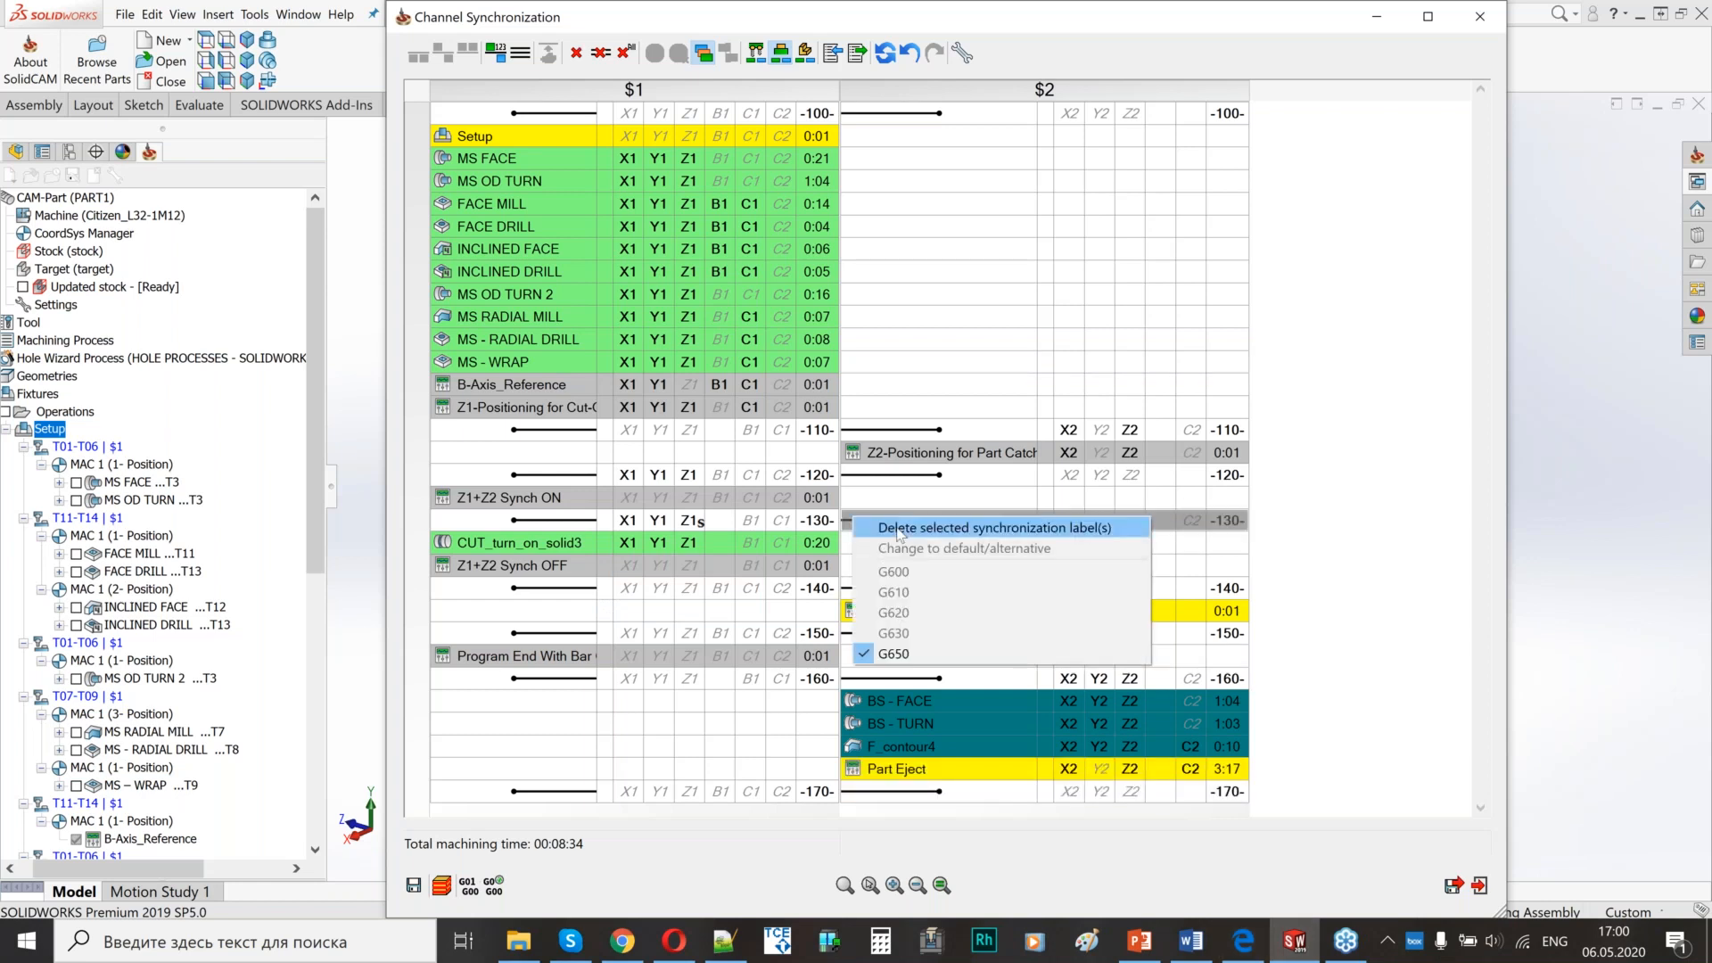
pyautogui.click(898, 528)
pyautogui.rightClick(862, 473)
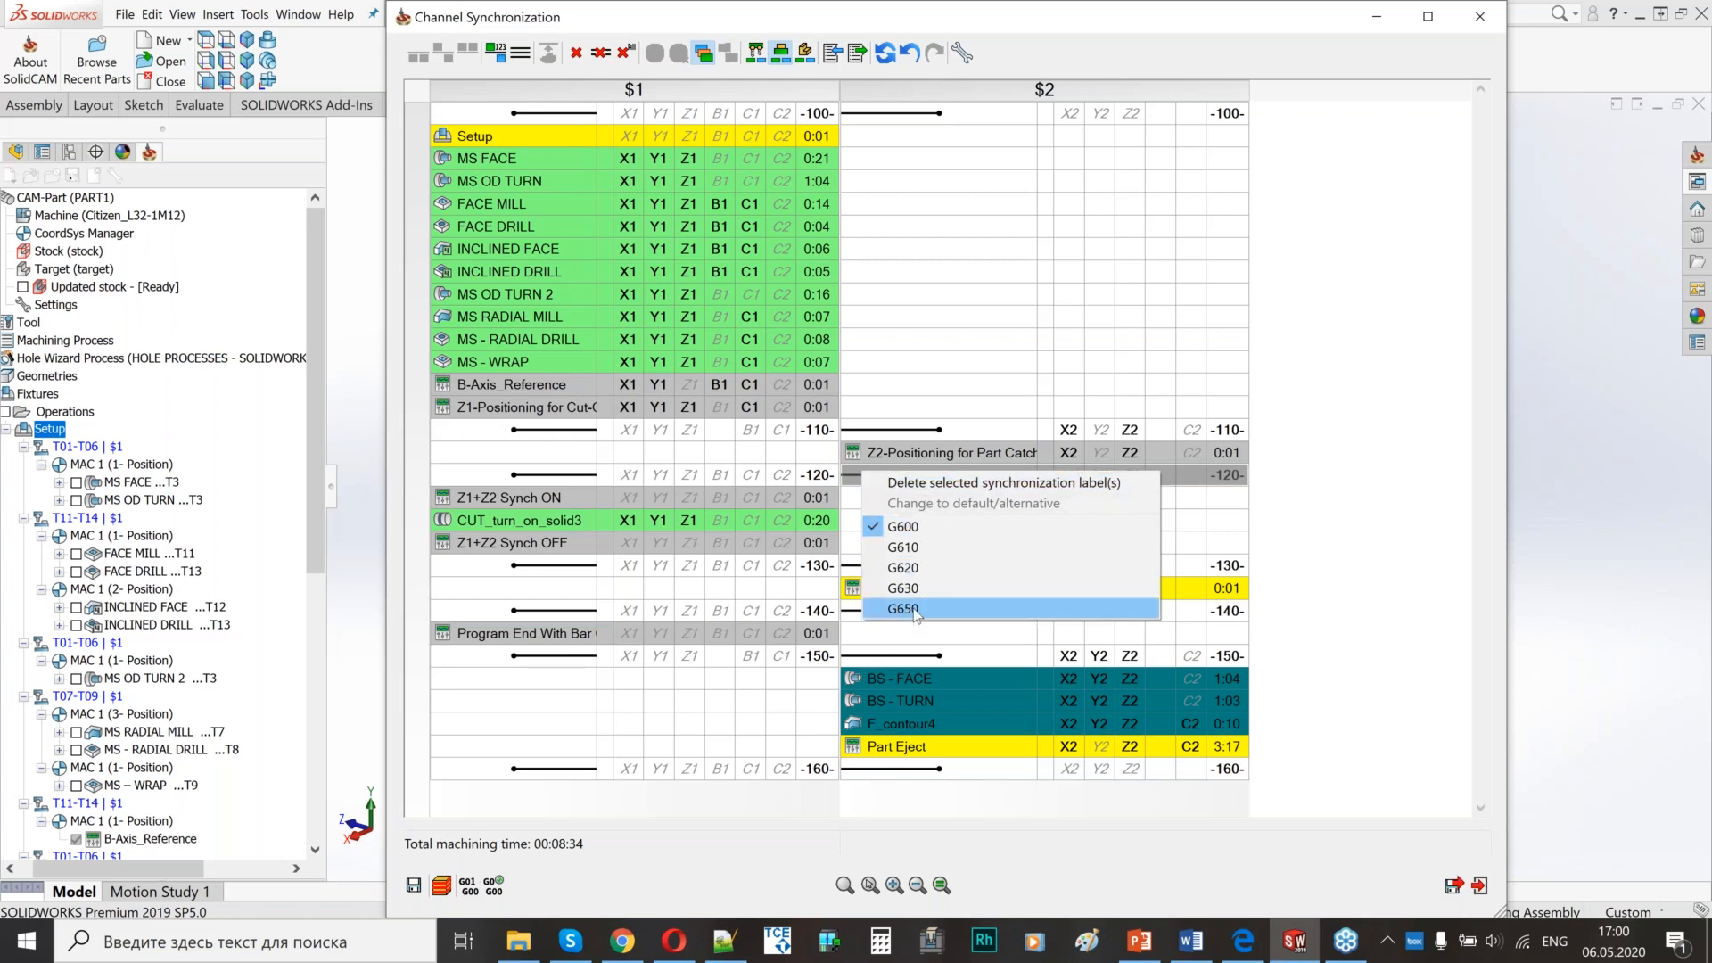
pyautogui.click(902, 609)
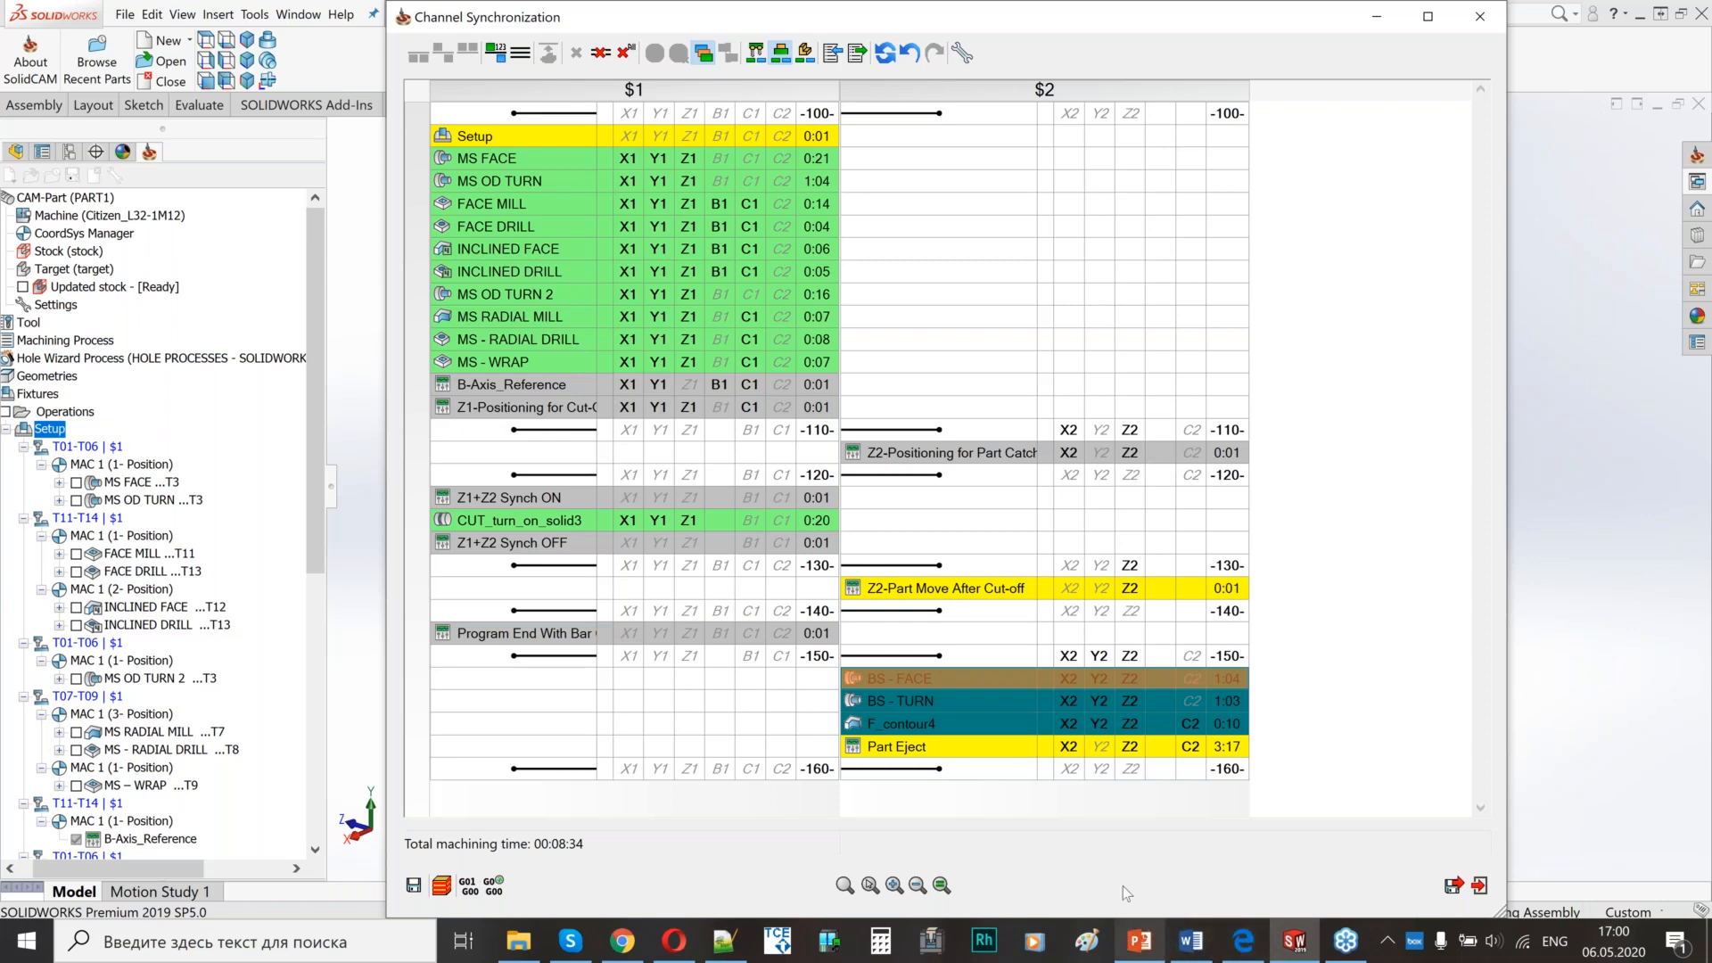
# - Check the code options of synchronization label 130 and delete label 140 between Z2-Part Move After Cut-off and Program End With Bar Change
pyautogui.rightClick(851, 571)
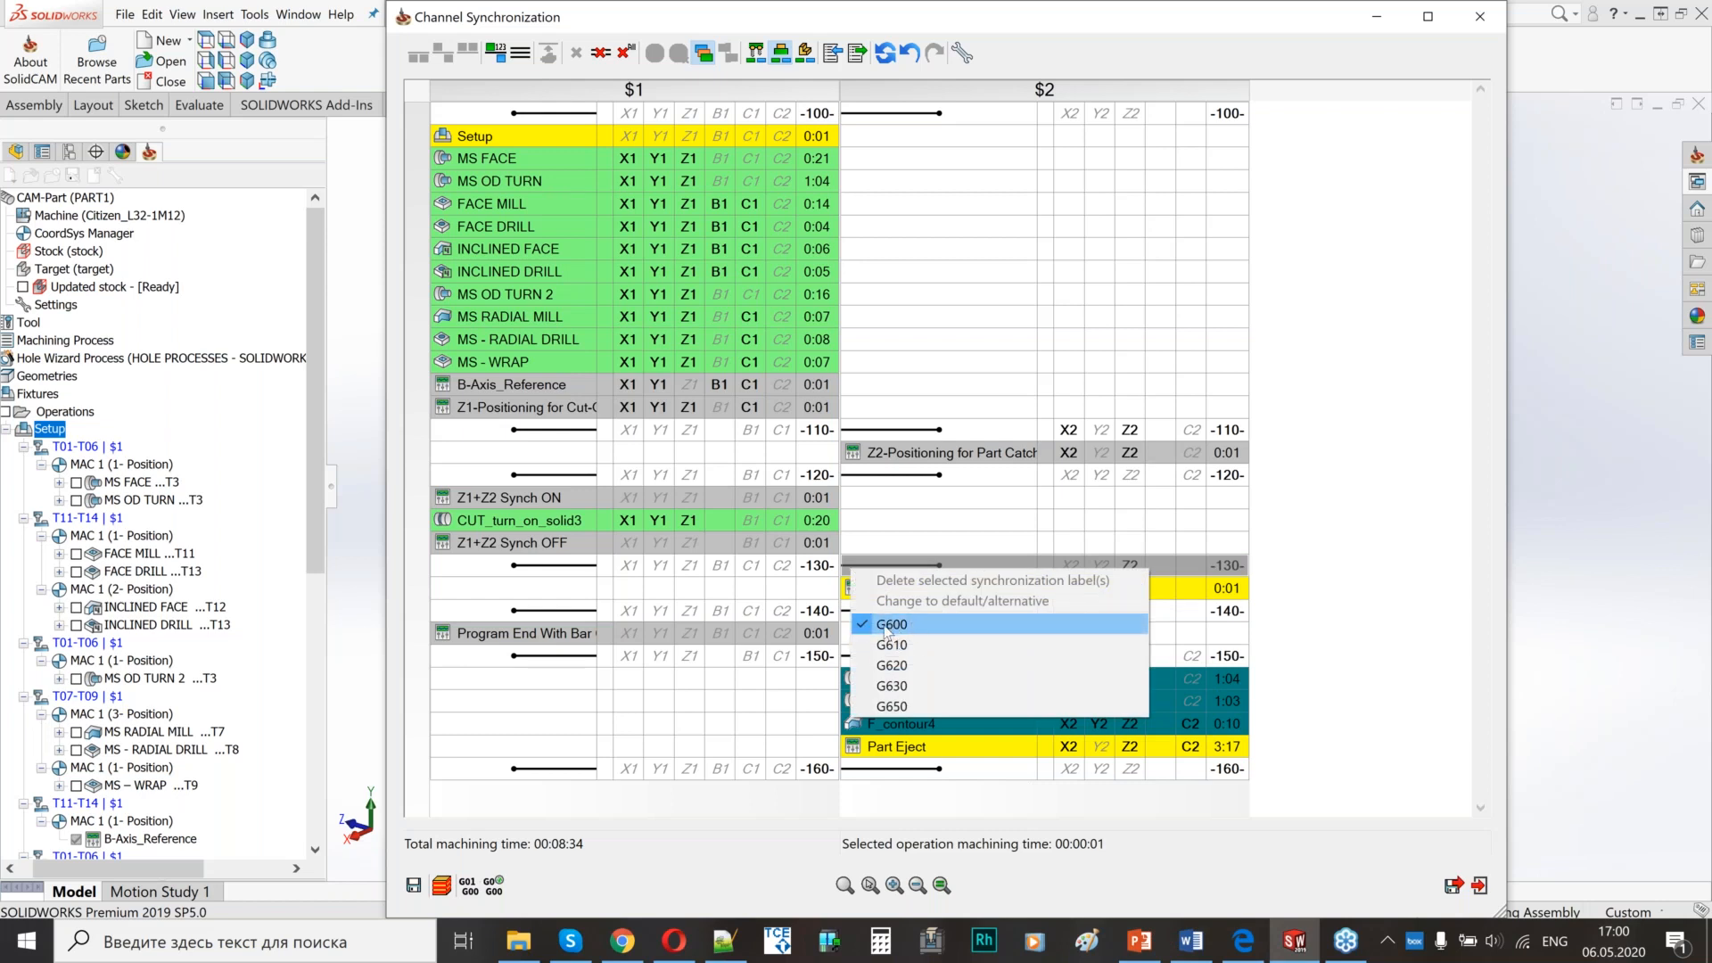
pyautogui.click(789, 612)
pyautogui.click(866, 611)
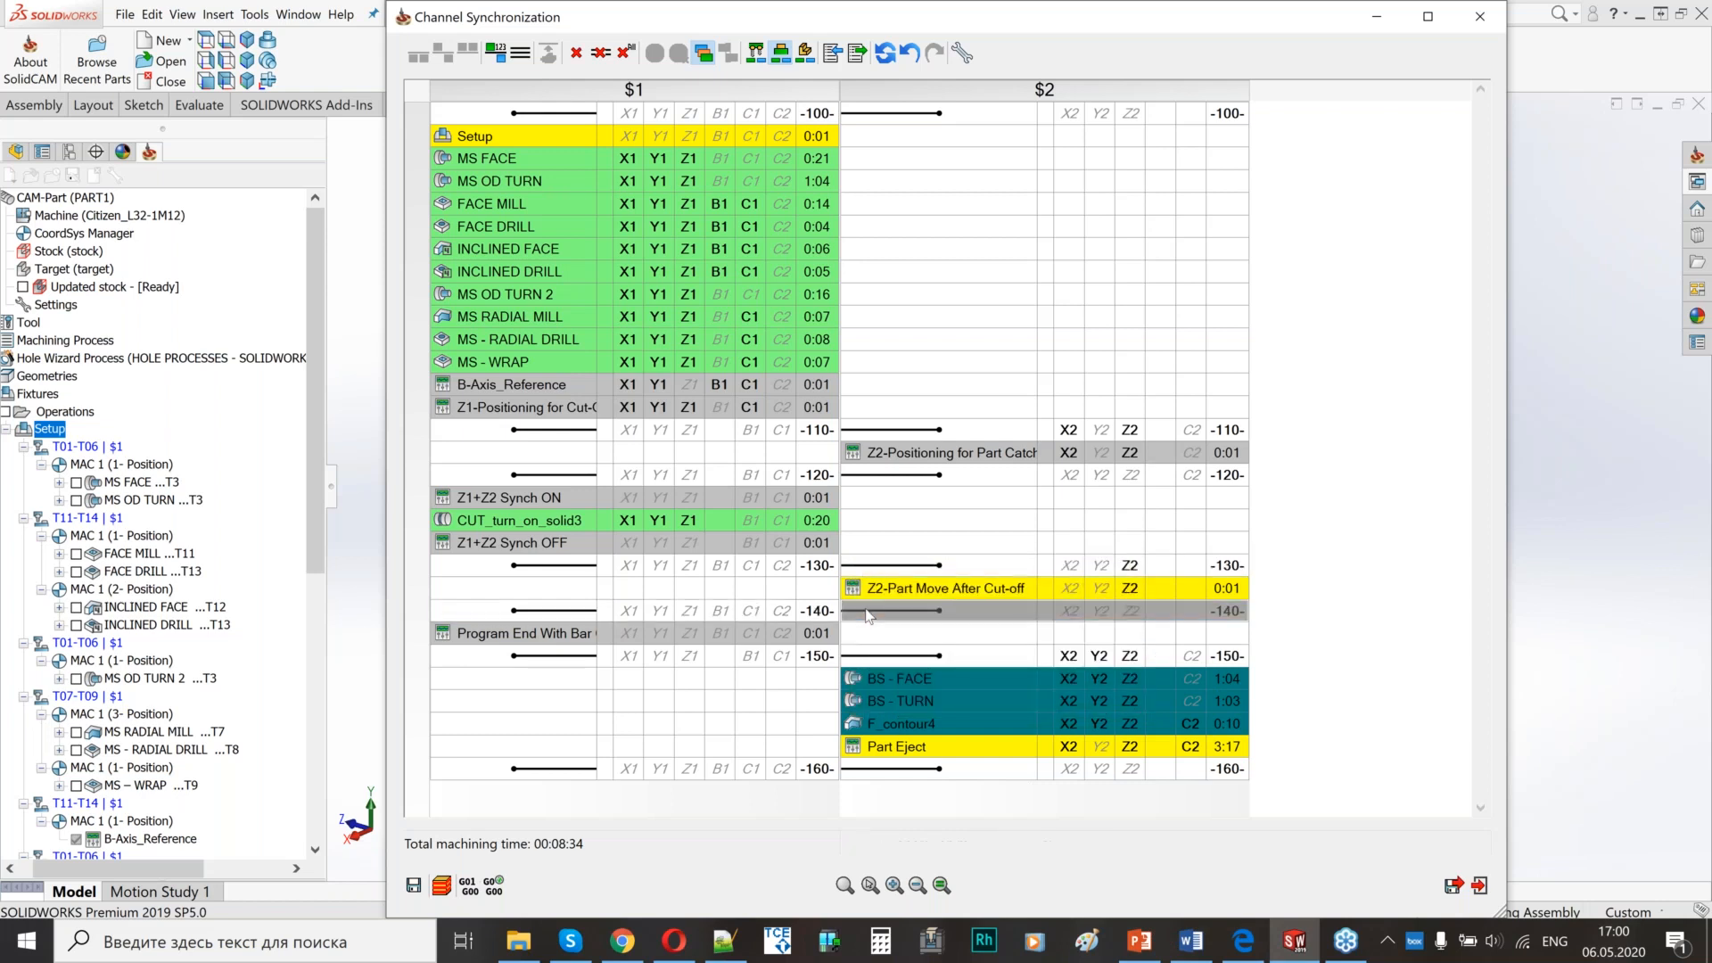
pyautogui.rightClick(866, 610)
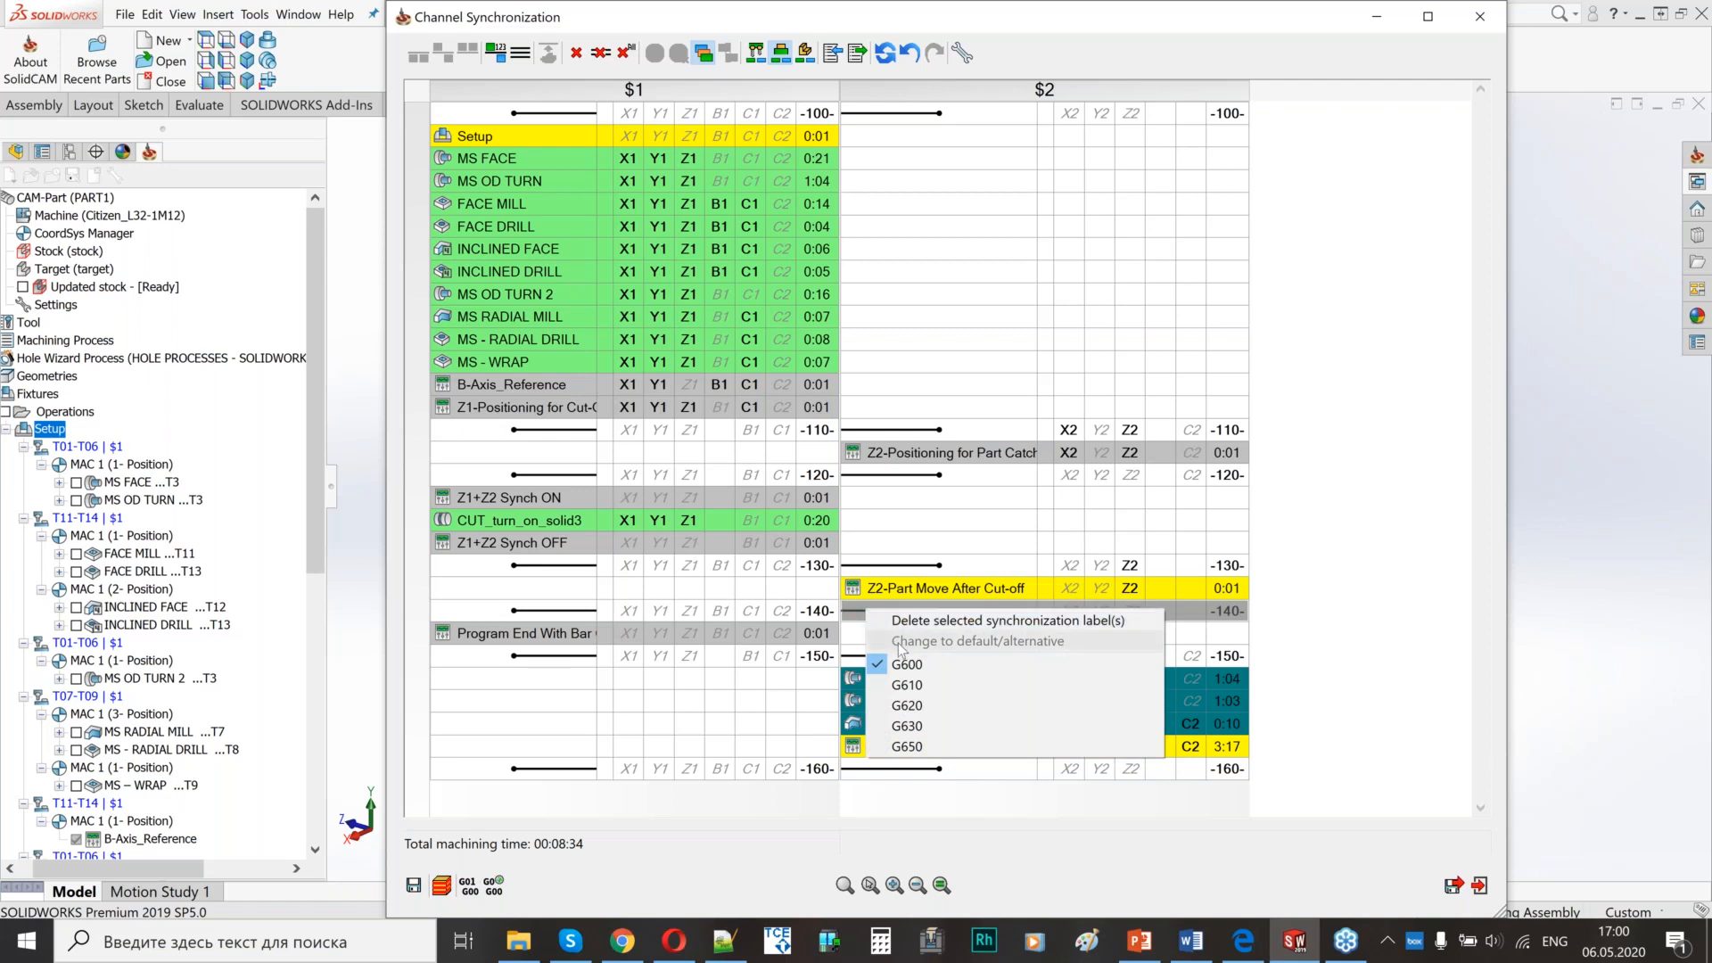
pyautogui.click(870, 619)
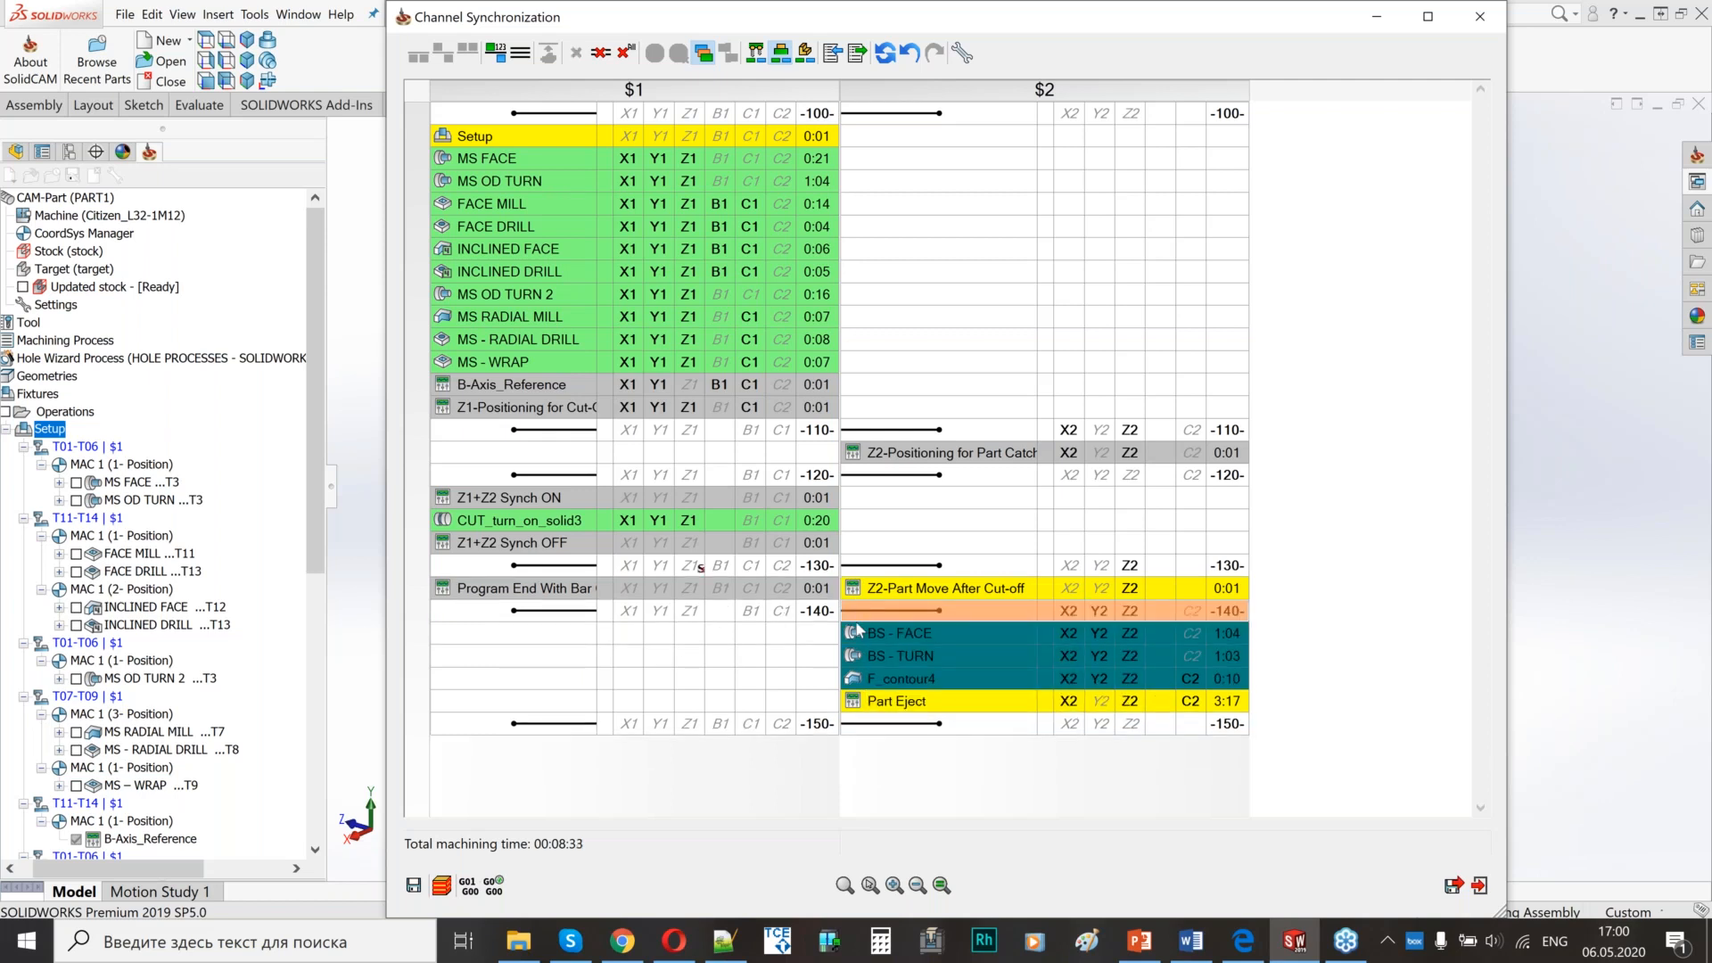
# - Check the code options of synchronization label 140 before BS - FACE, then save and exit channel synchronization
pyautogui.click(855, 592)
pyautogui.click(873, 612)
pyautogui.rightClick(855, 613)
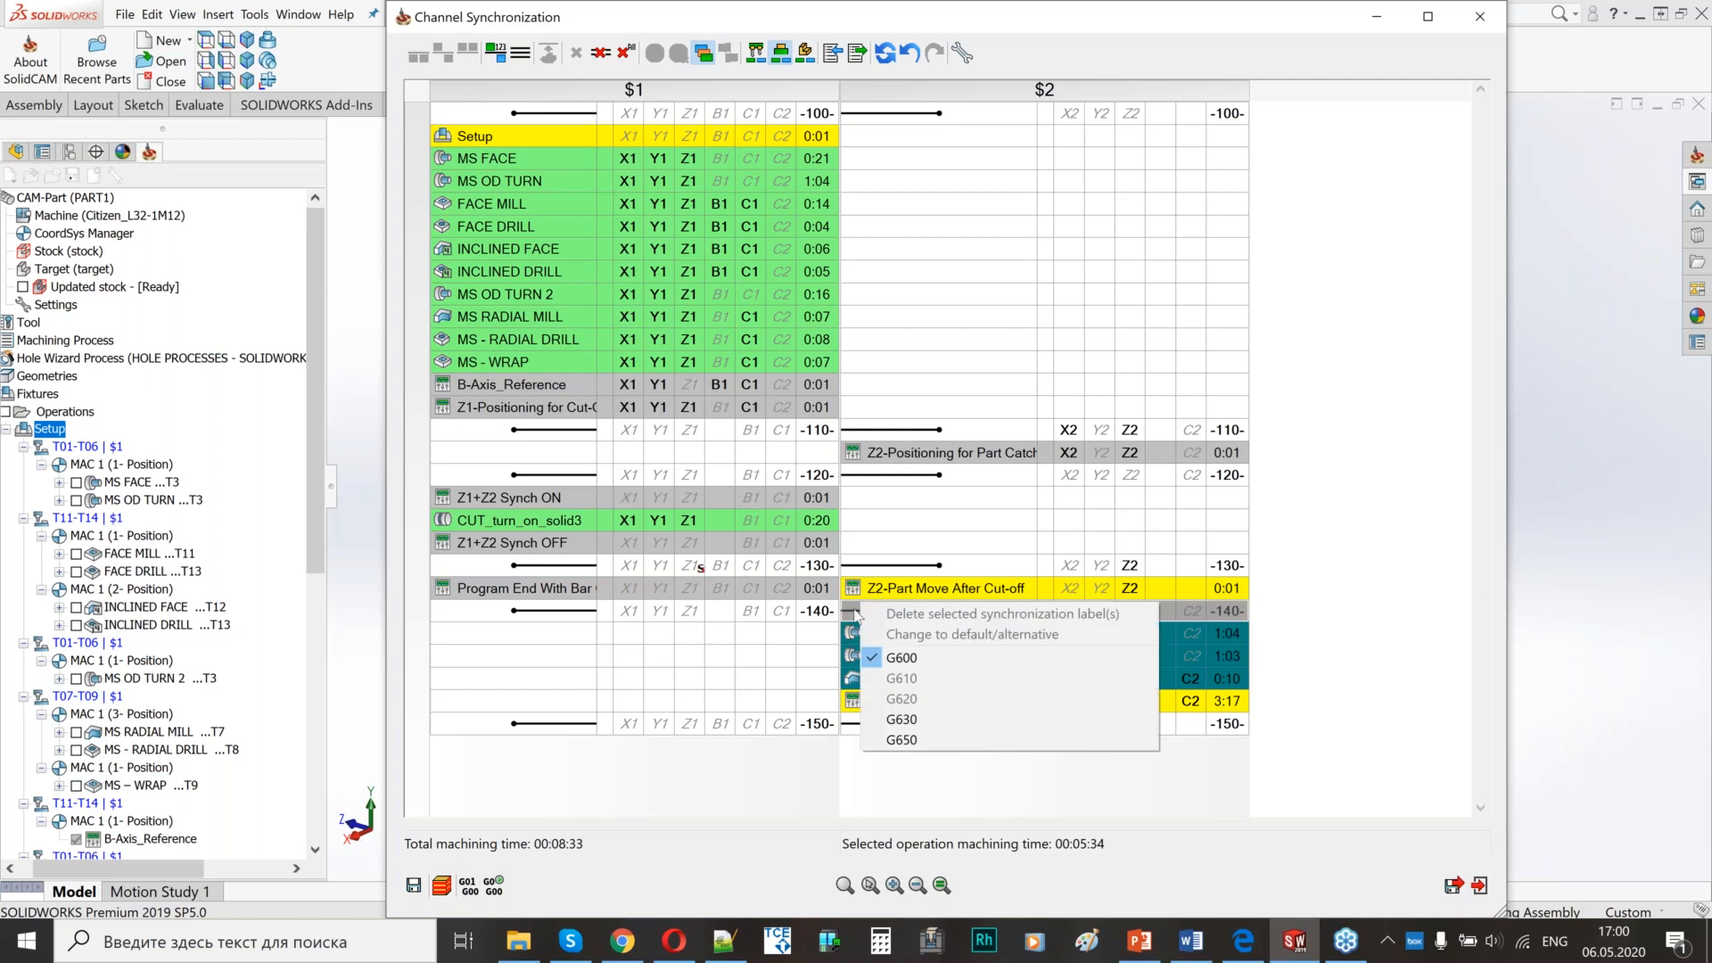
pyautogui.click(683, 678)
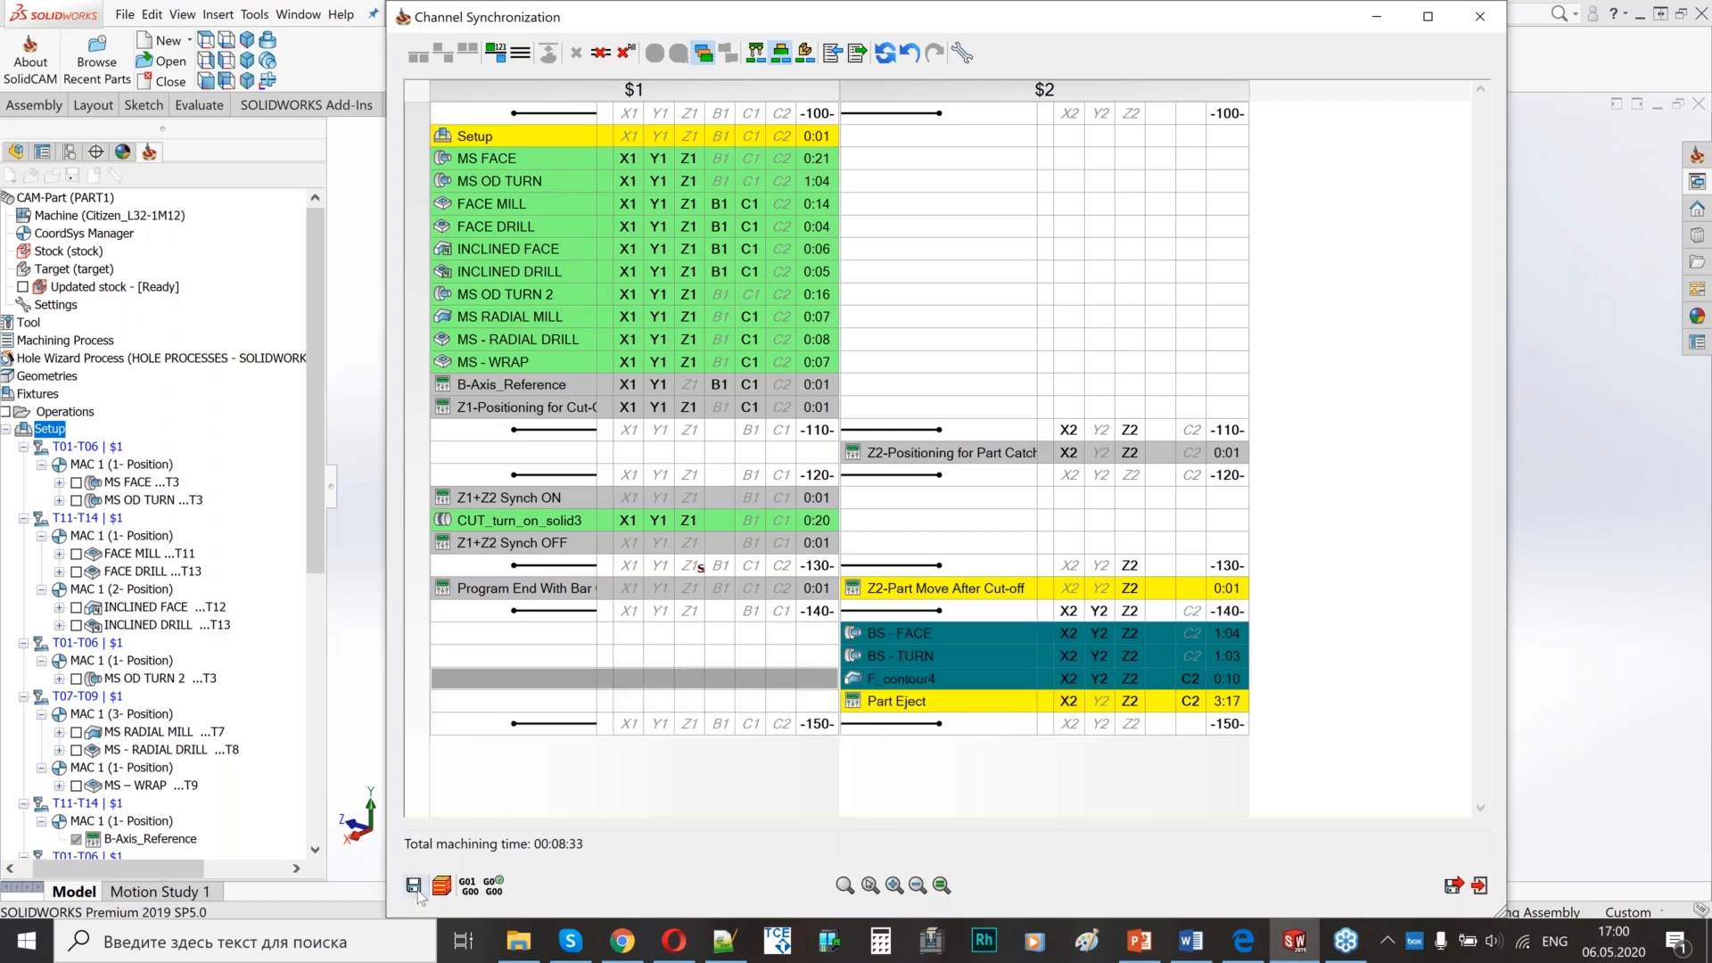
pyautogui.click(1452, 890)
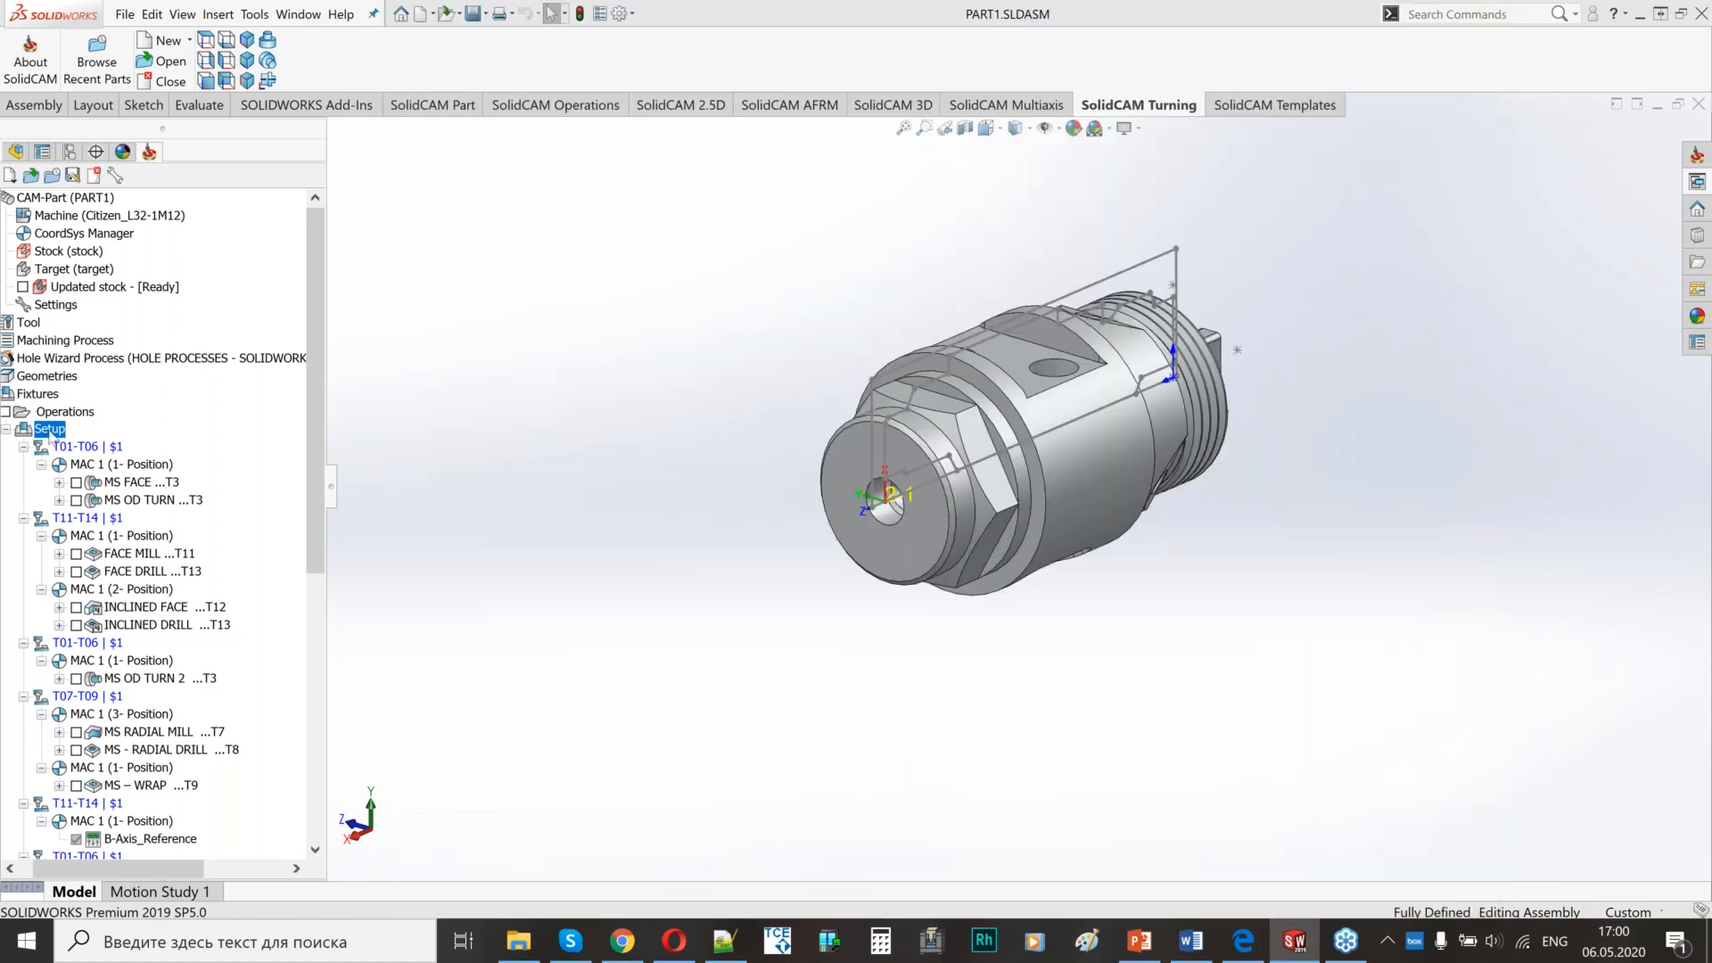
# - Start the Machine Simulation of the whole Setup and run it with the tools and both spindles in view
pyautogui.rightClick(50, 434)
pyautogui.click(188, 497)
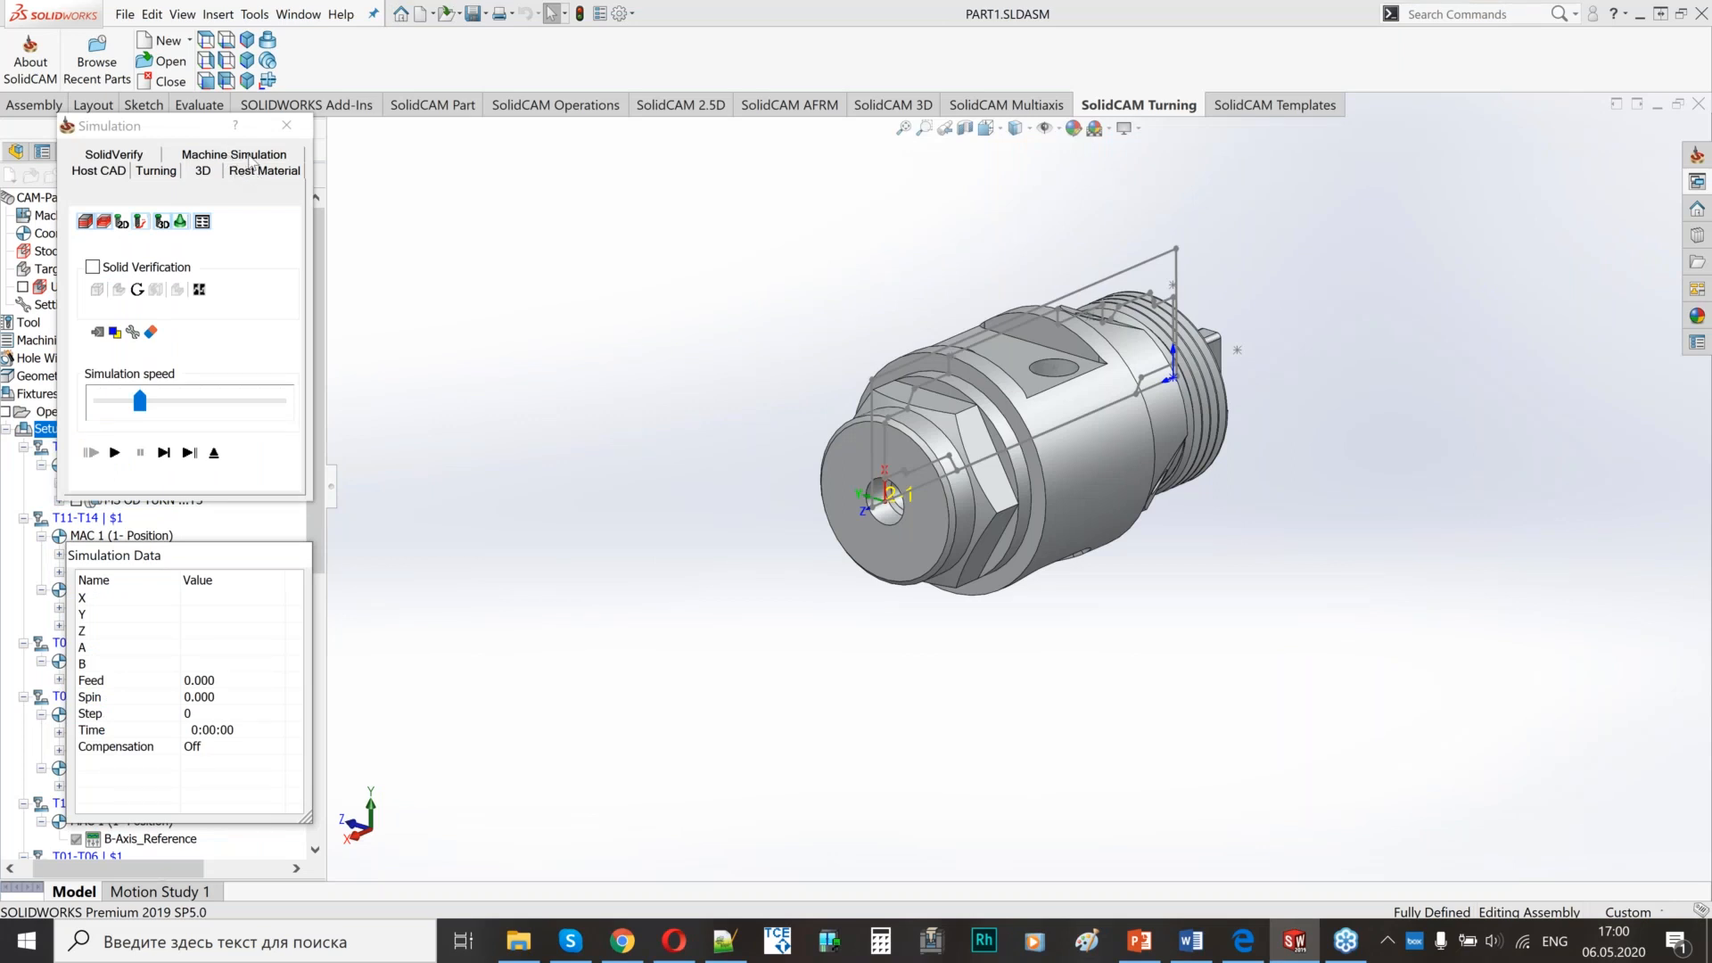
pyautogui.click(252, 164)
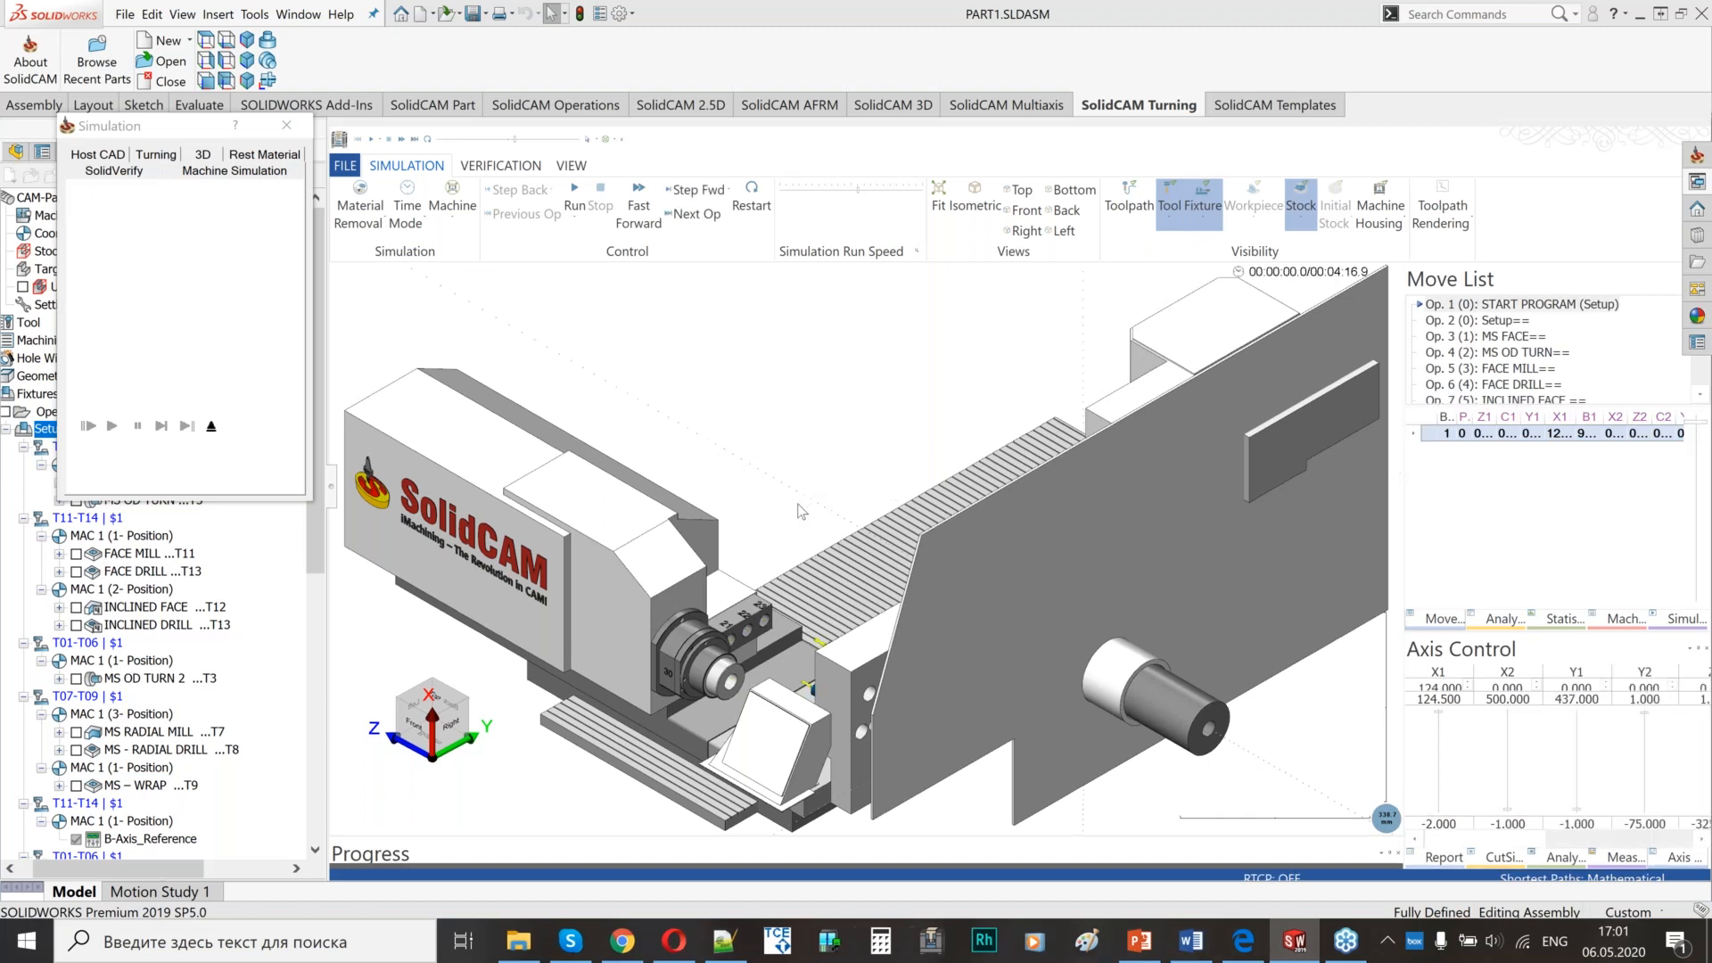
pyautogui.moveTo(800, 493); pyautogui.dragTo(870, 450, button='middle')
pyautogui.scroll(4, 949, 512)
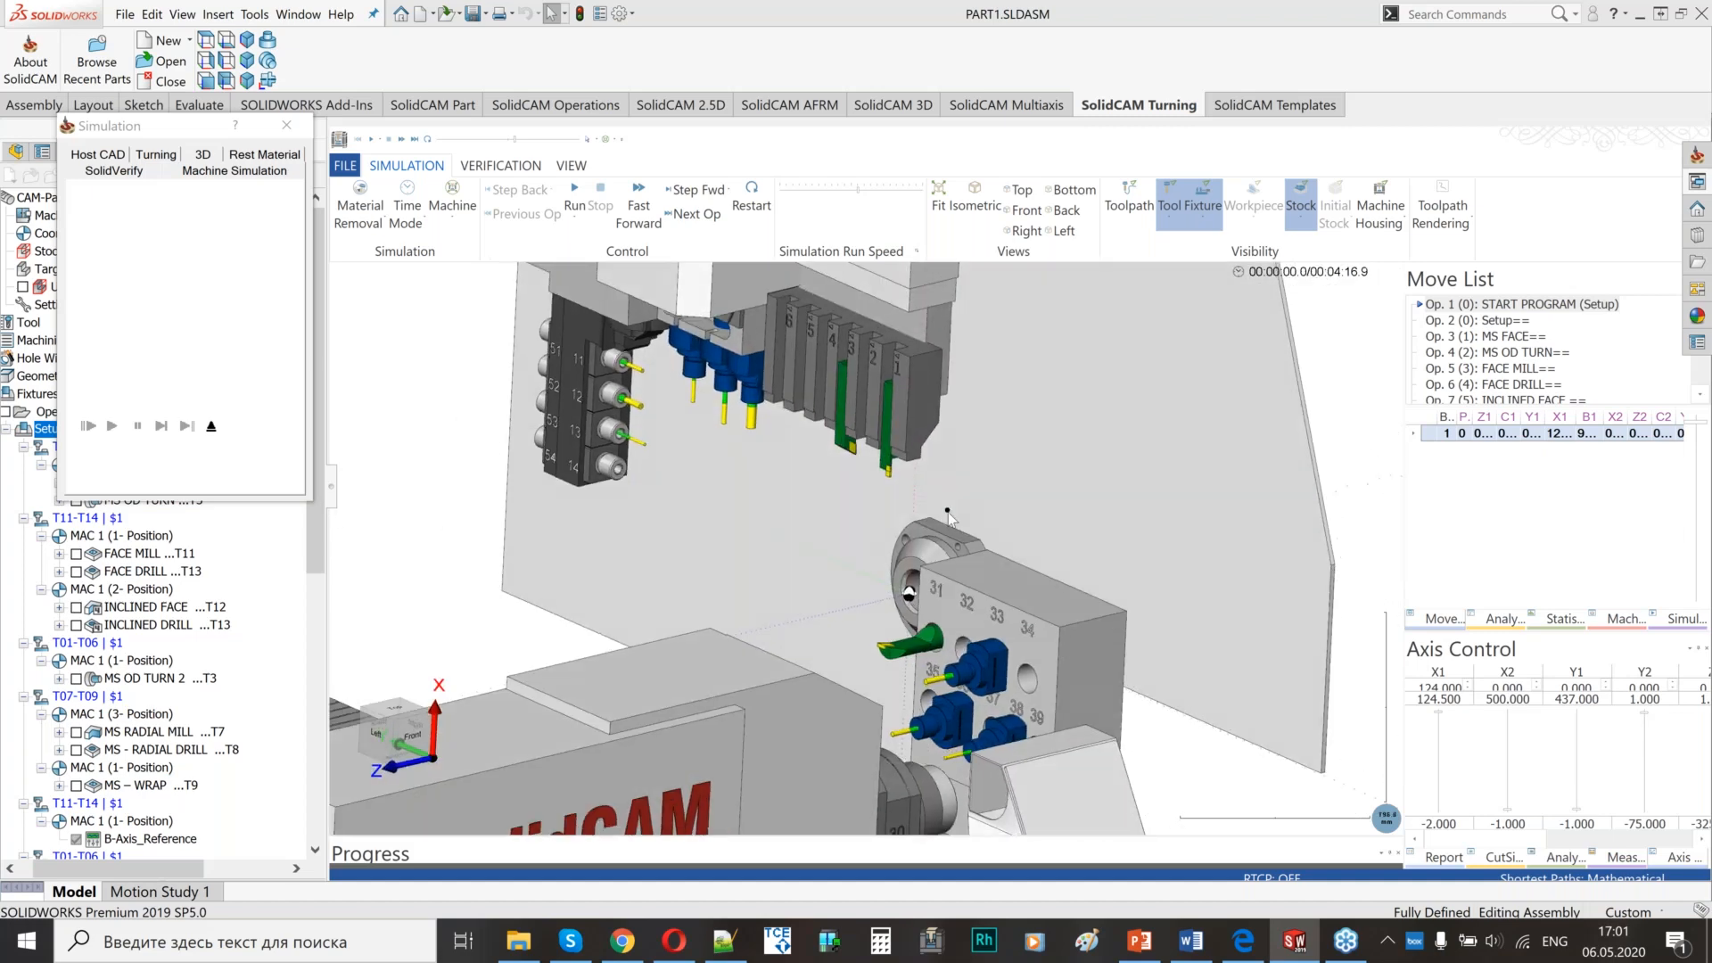
pyautogui.moveTo(948, 522); pyautogui.dragTo(901, 505, button='middle')
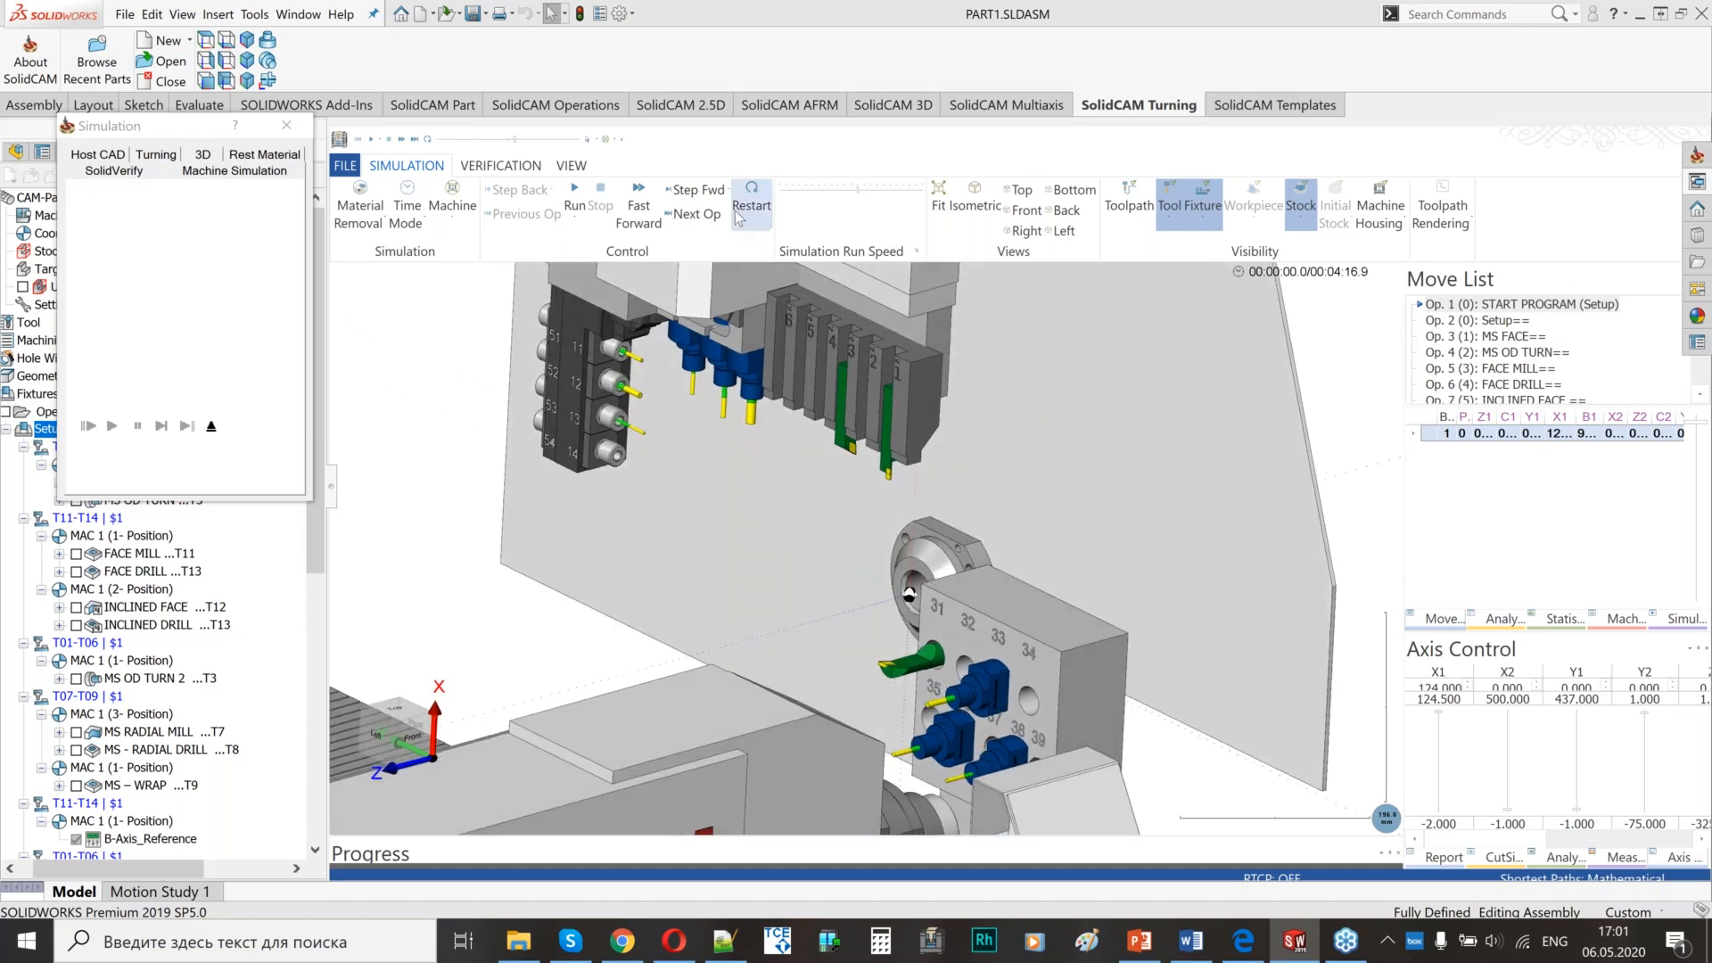
pyautogui.click(570, 198)
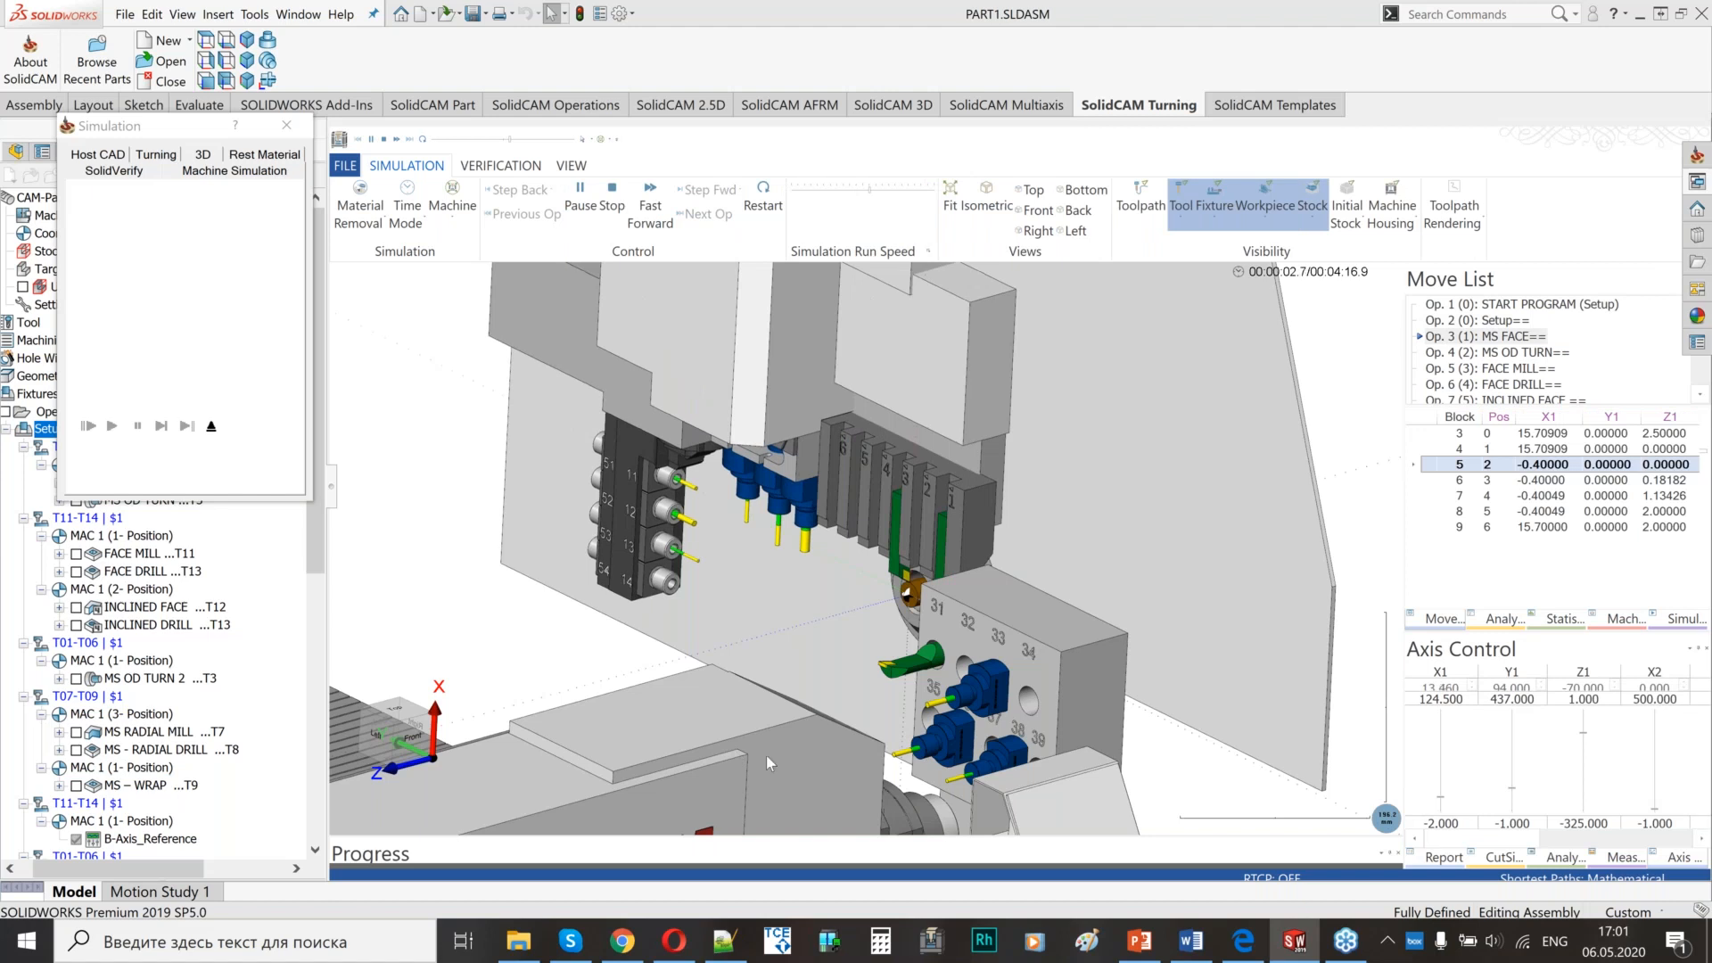
# - Adjust the simulation run speed, watch the main-spindle, cut-off, back-spindle and Part Eject operations, and exit the simulation
pyautogui.click(887, 191)
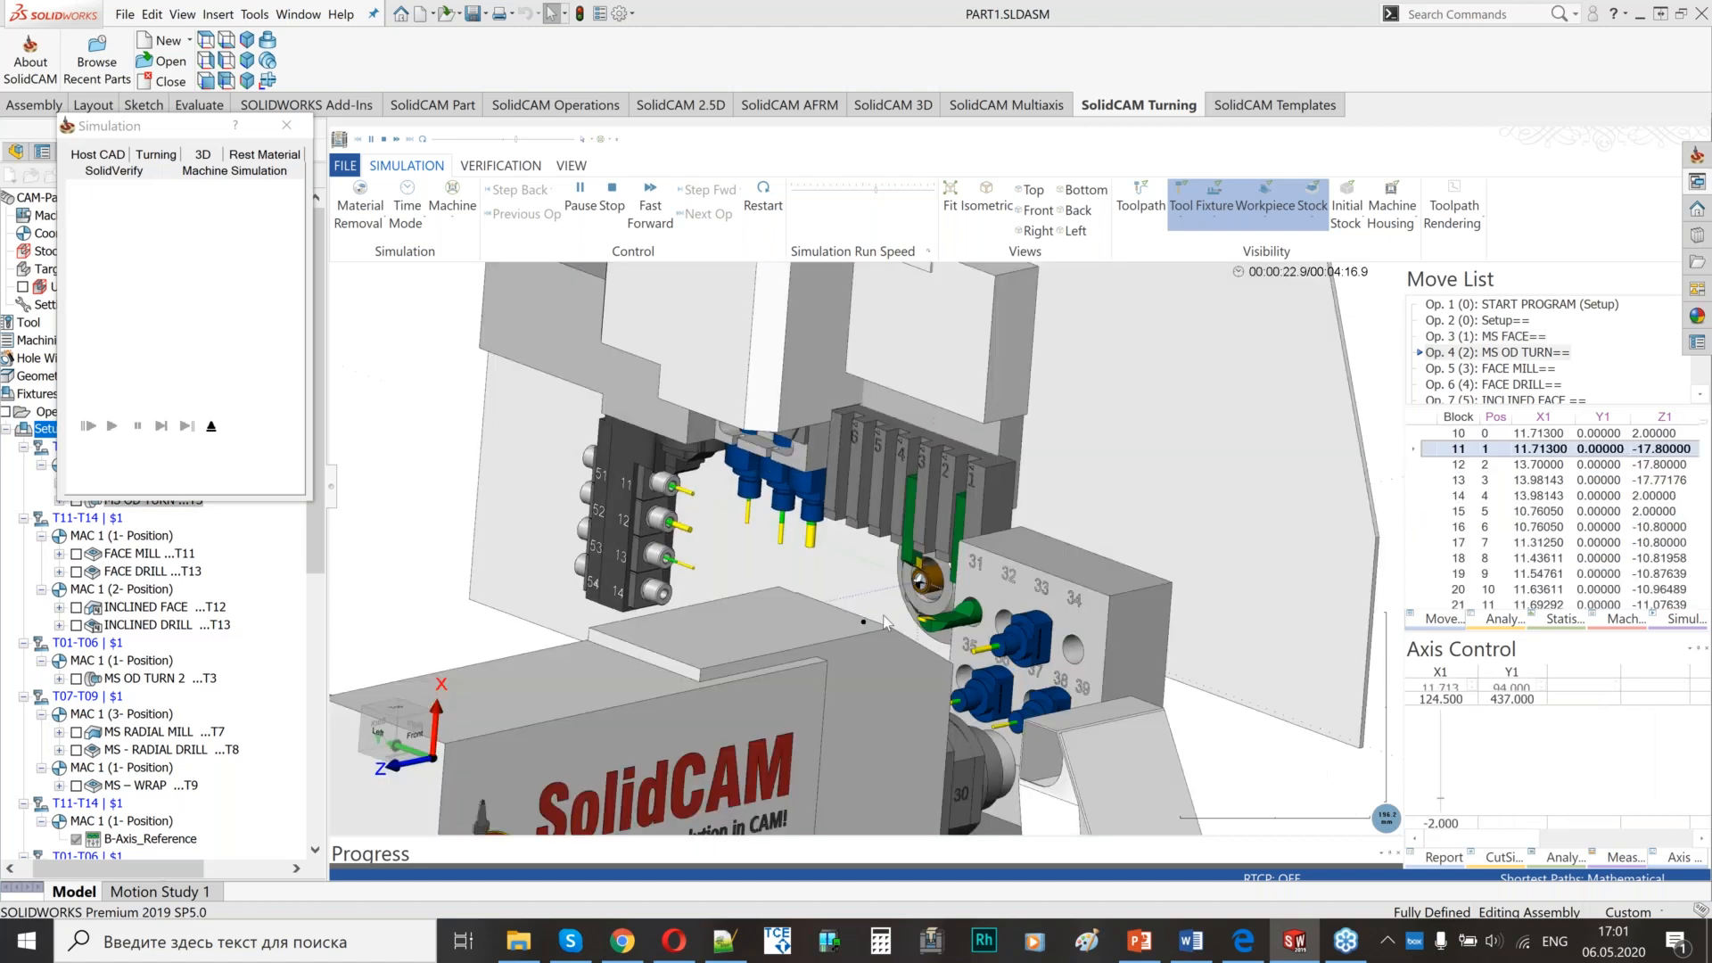
pyautogui.moveTo(884, 615); pyautogui.dragTo(897, 628, button='middle')
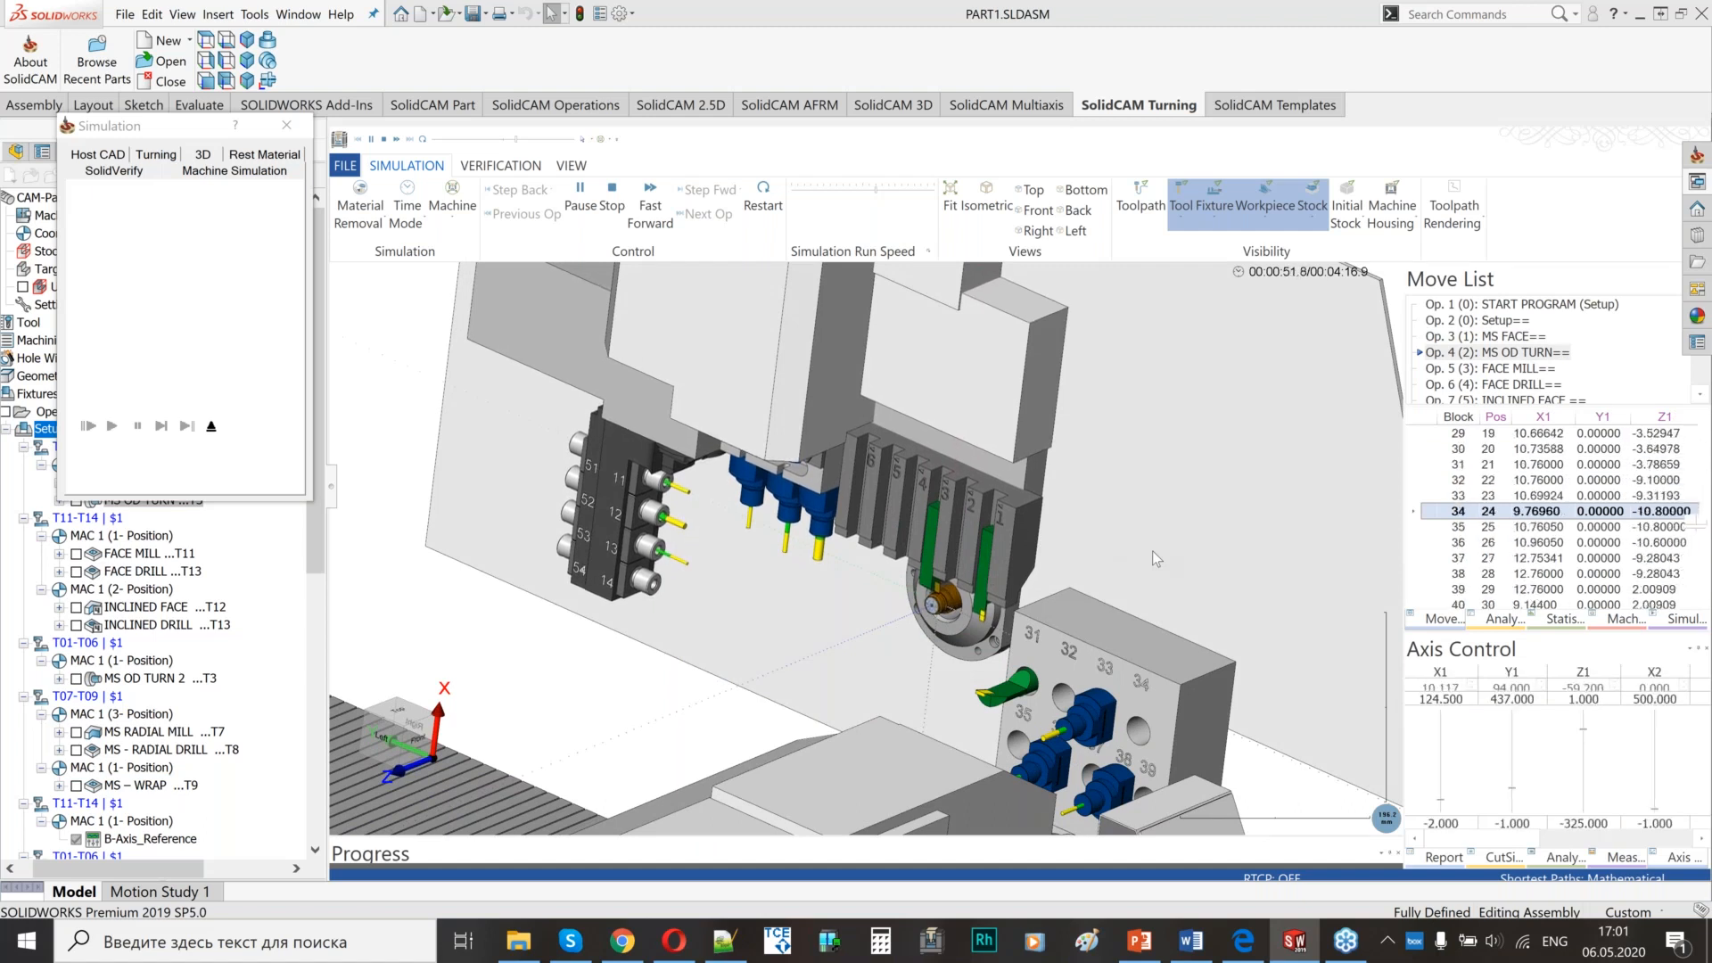
pyautogui.click(884, 190)
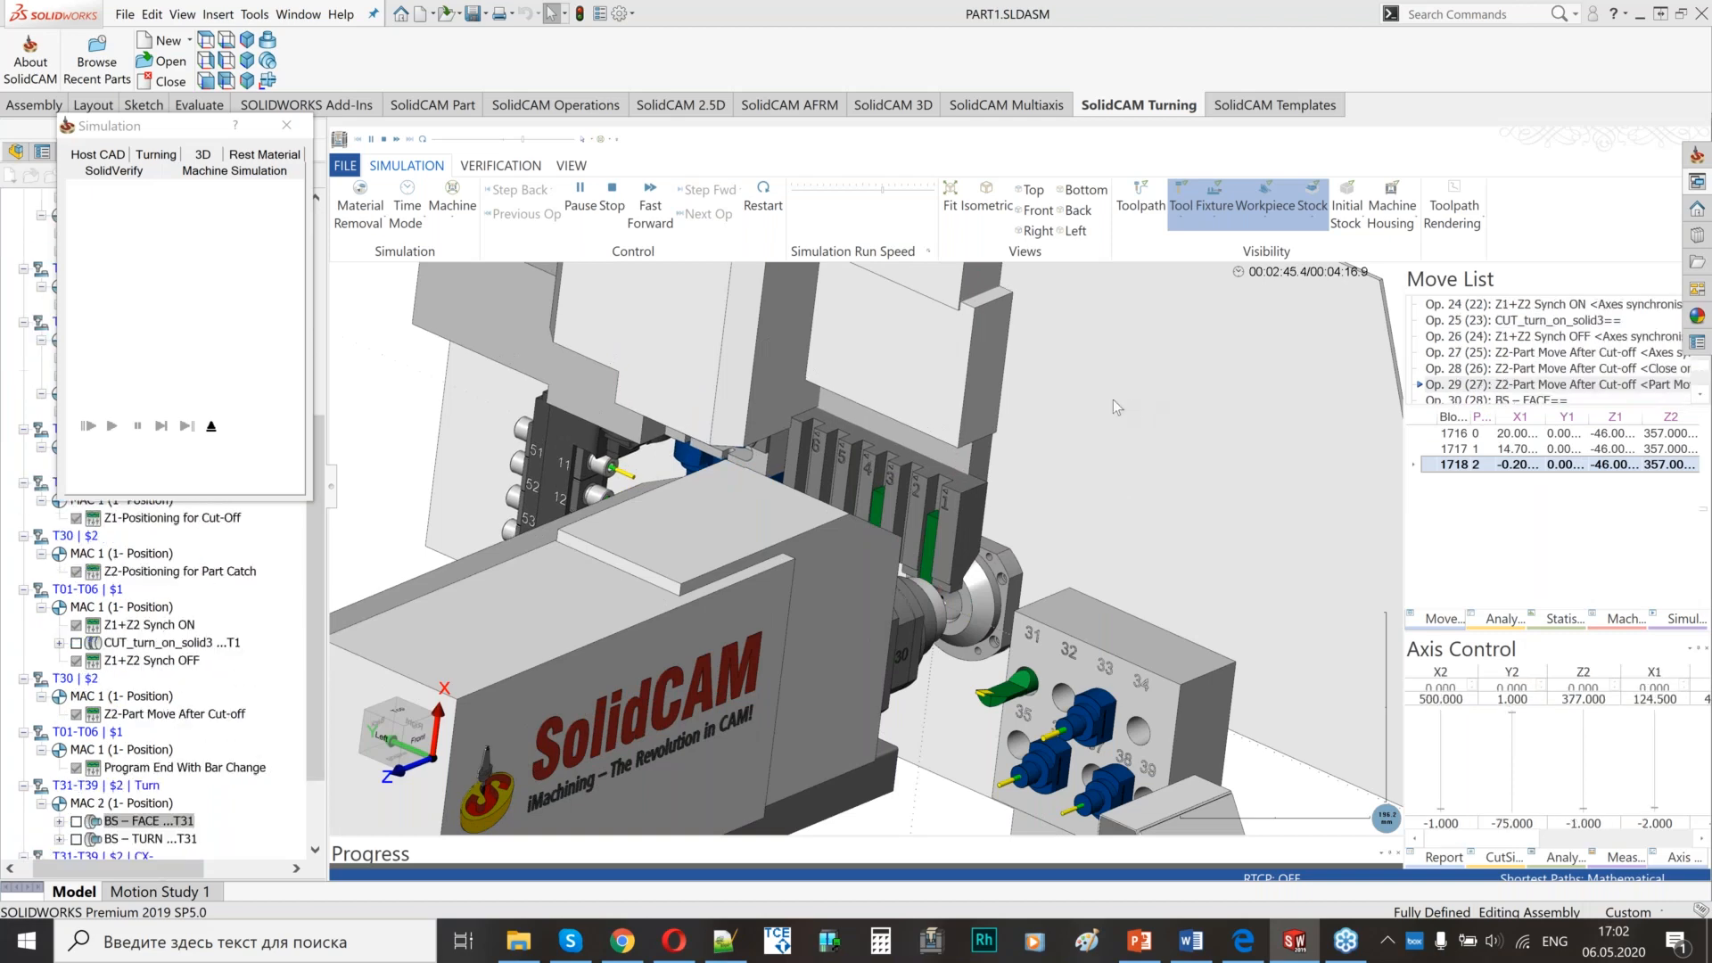
pyautogui.scroll(8, 964, 682)
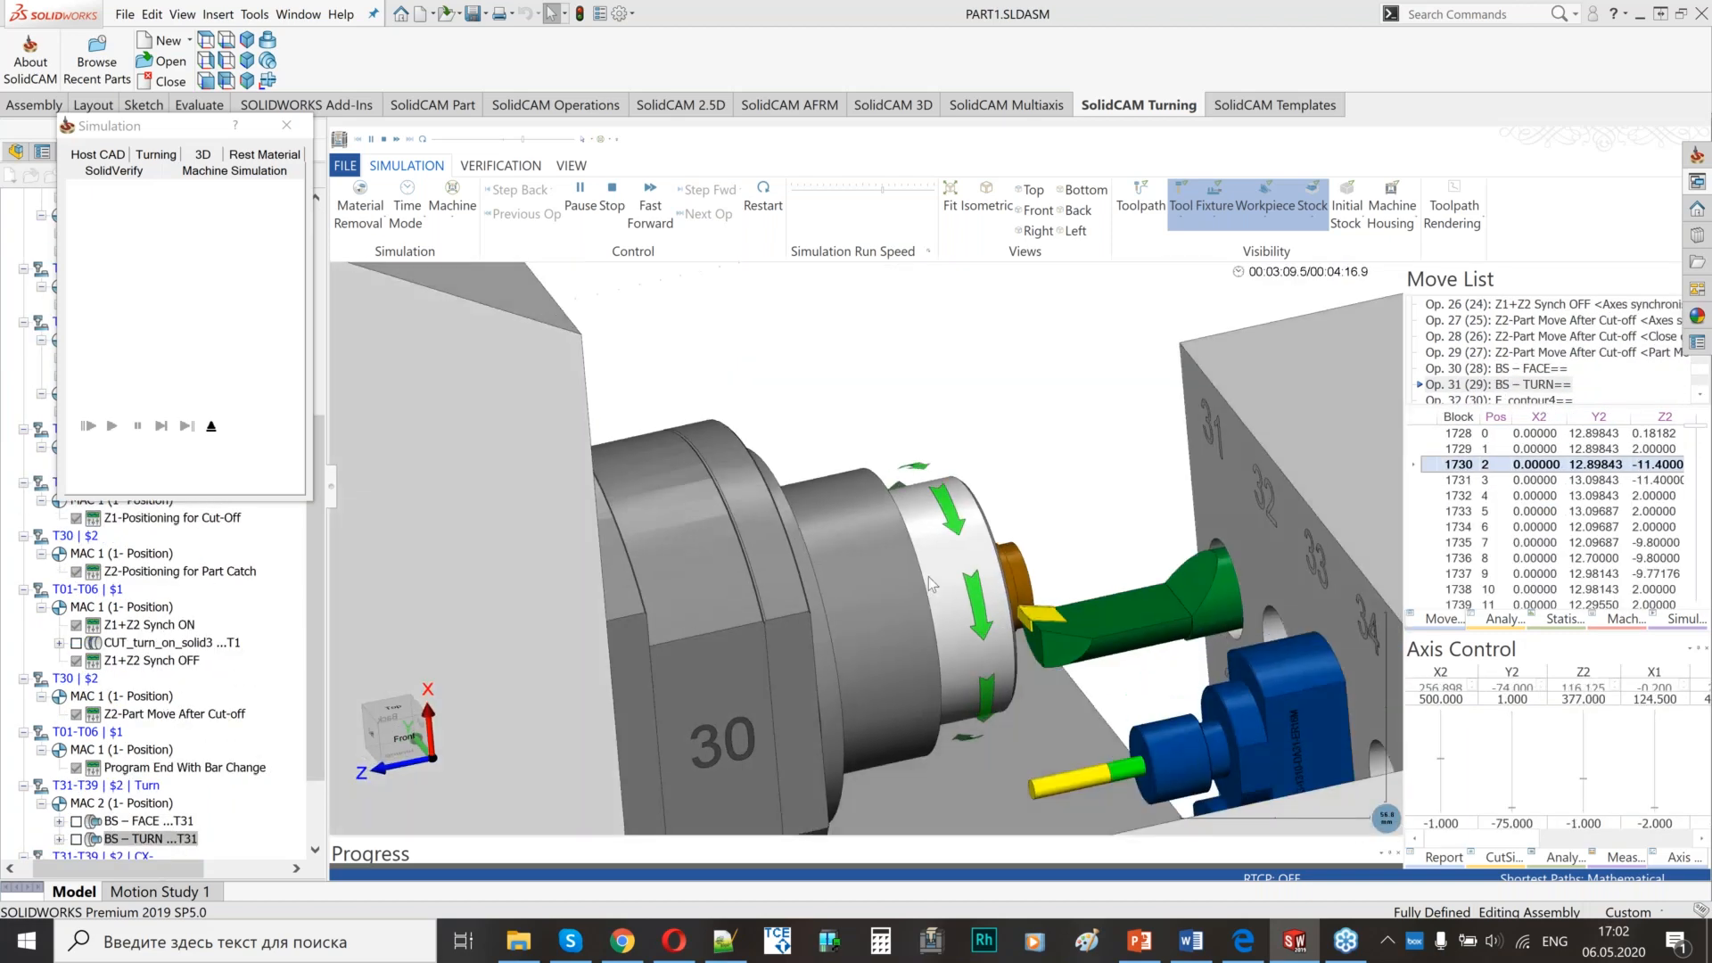
pyautogui.scroll(-10, 928, 576)
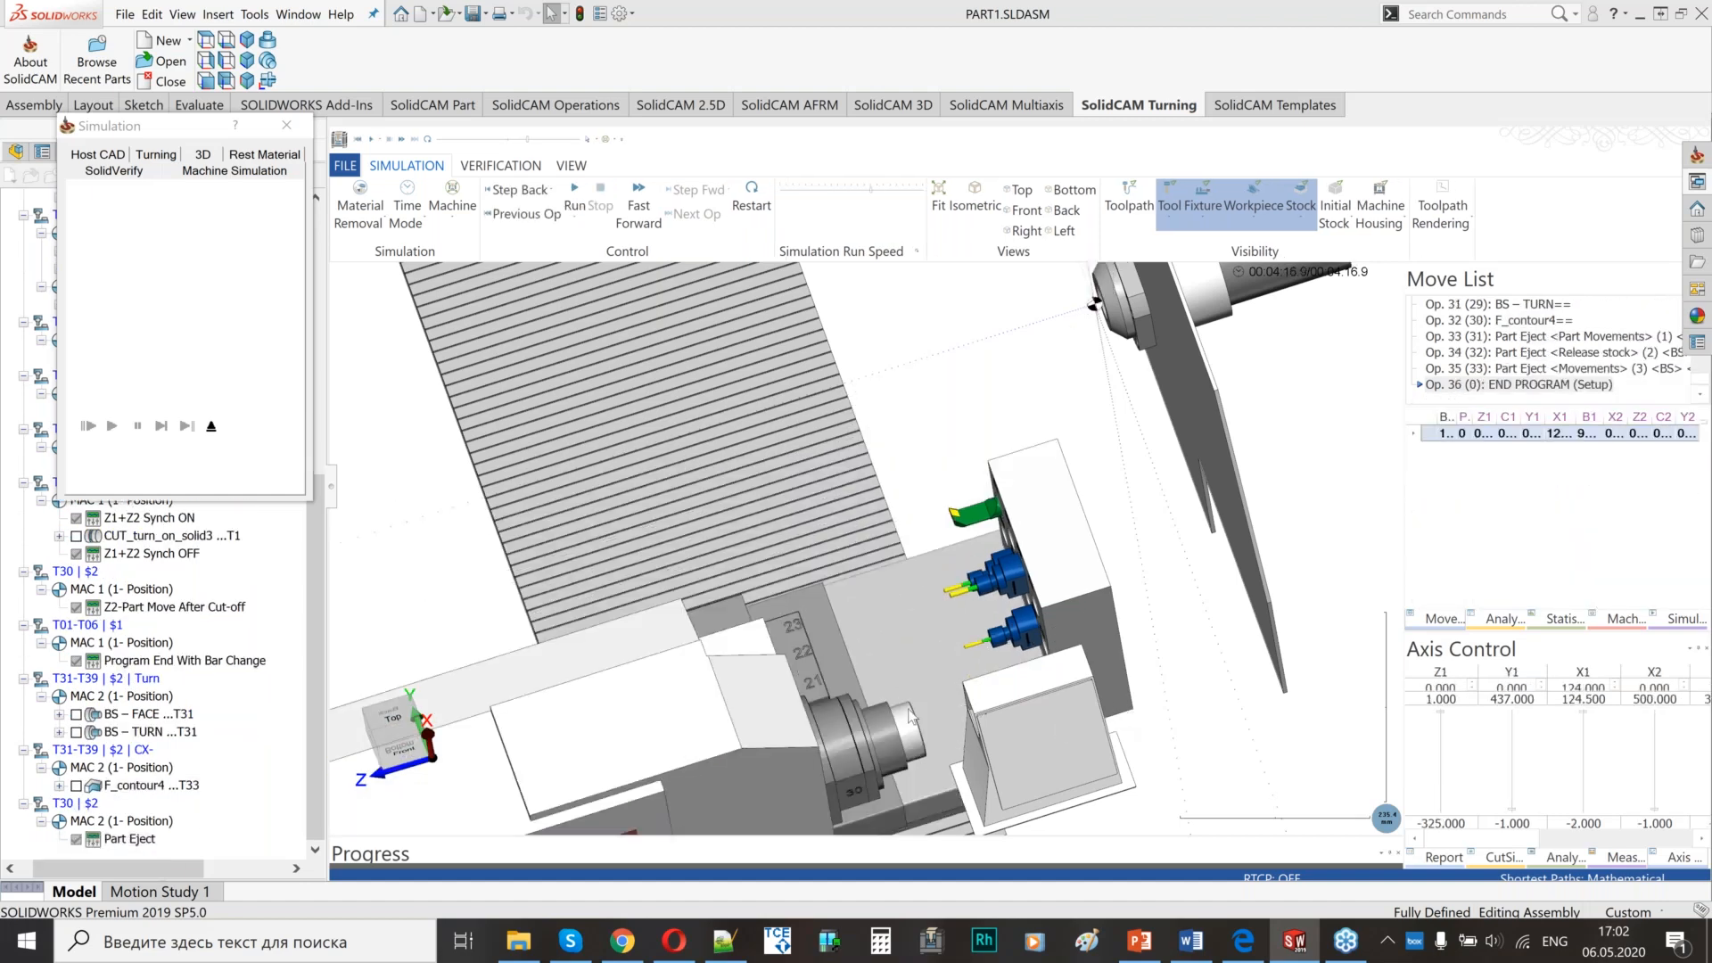
pyautogui.click(211, 426)
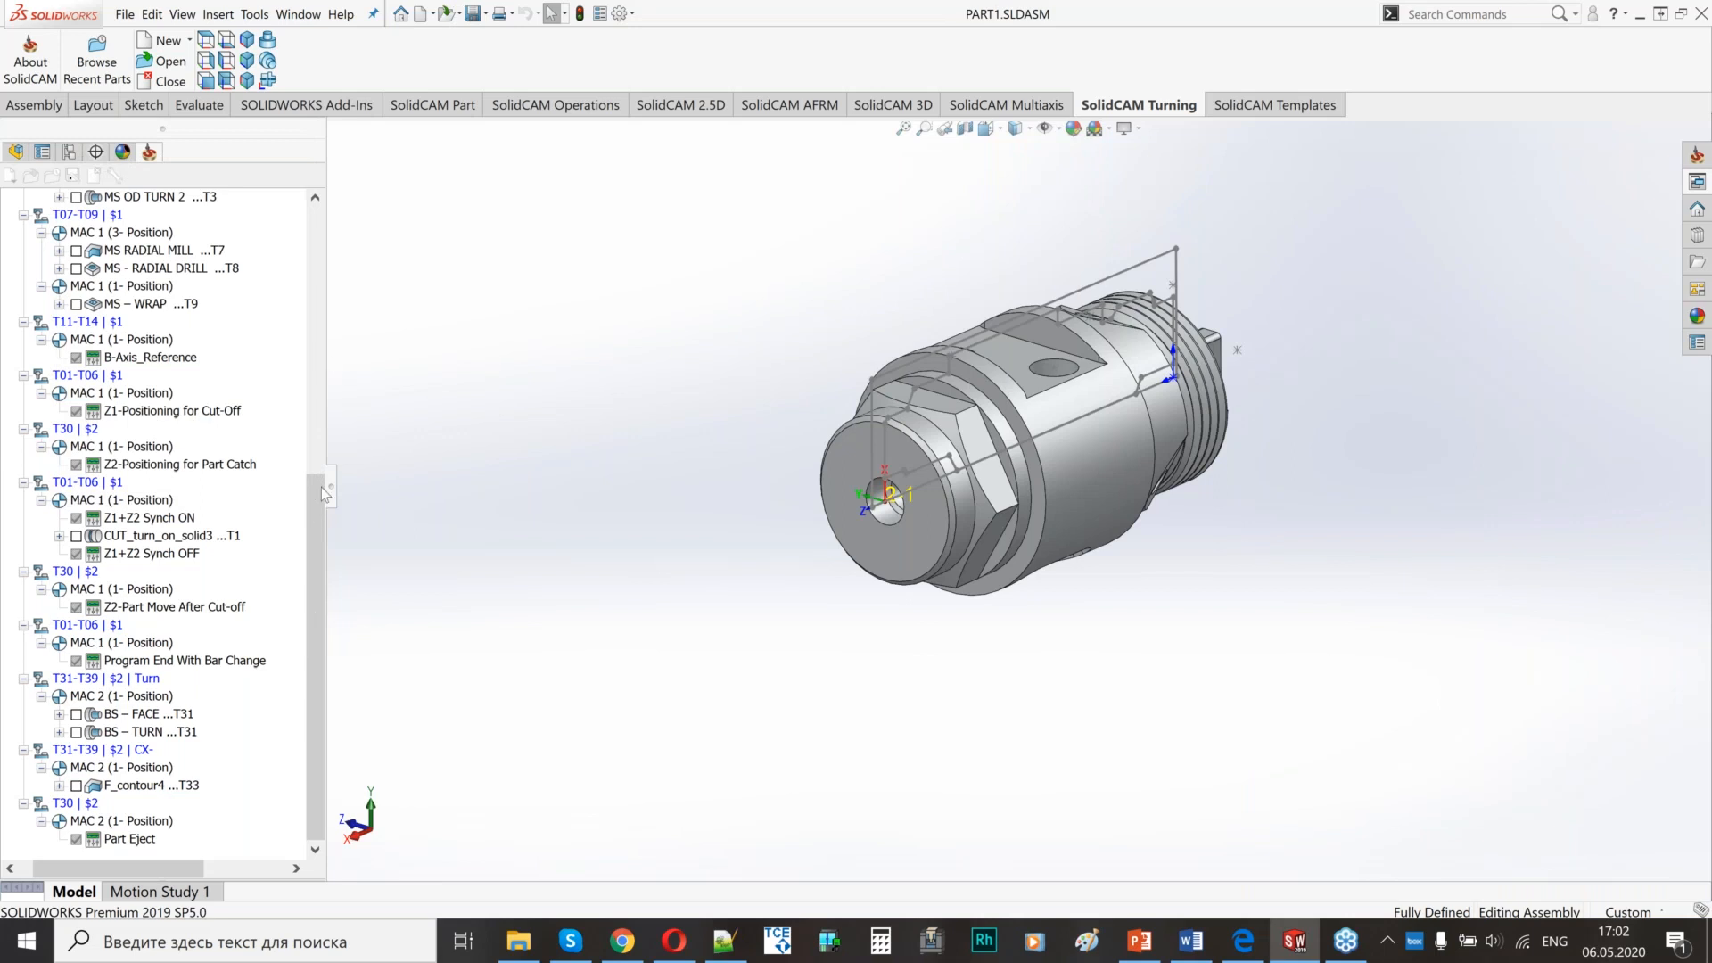
# - Reopen channel synchronization for Setup and add a new workpiece whose machining starts from BS - FACE
pyautogui.scroll(9, 321, 436)
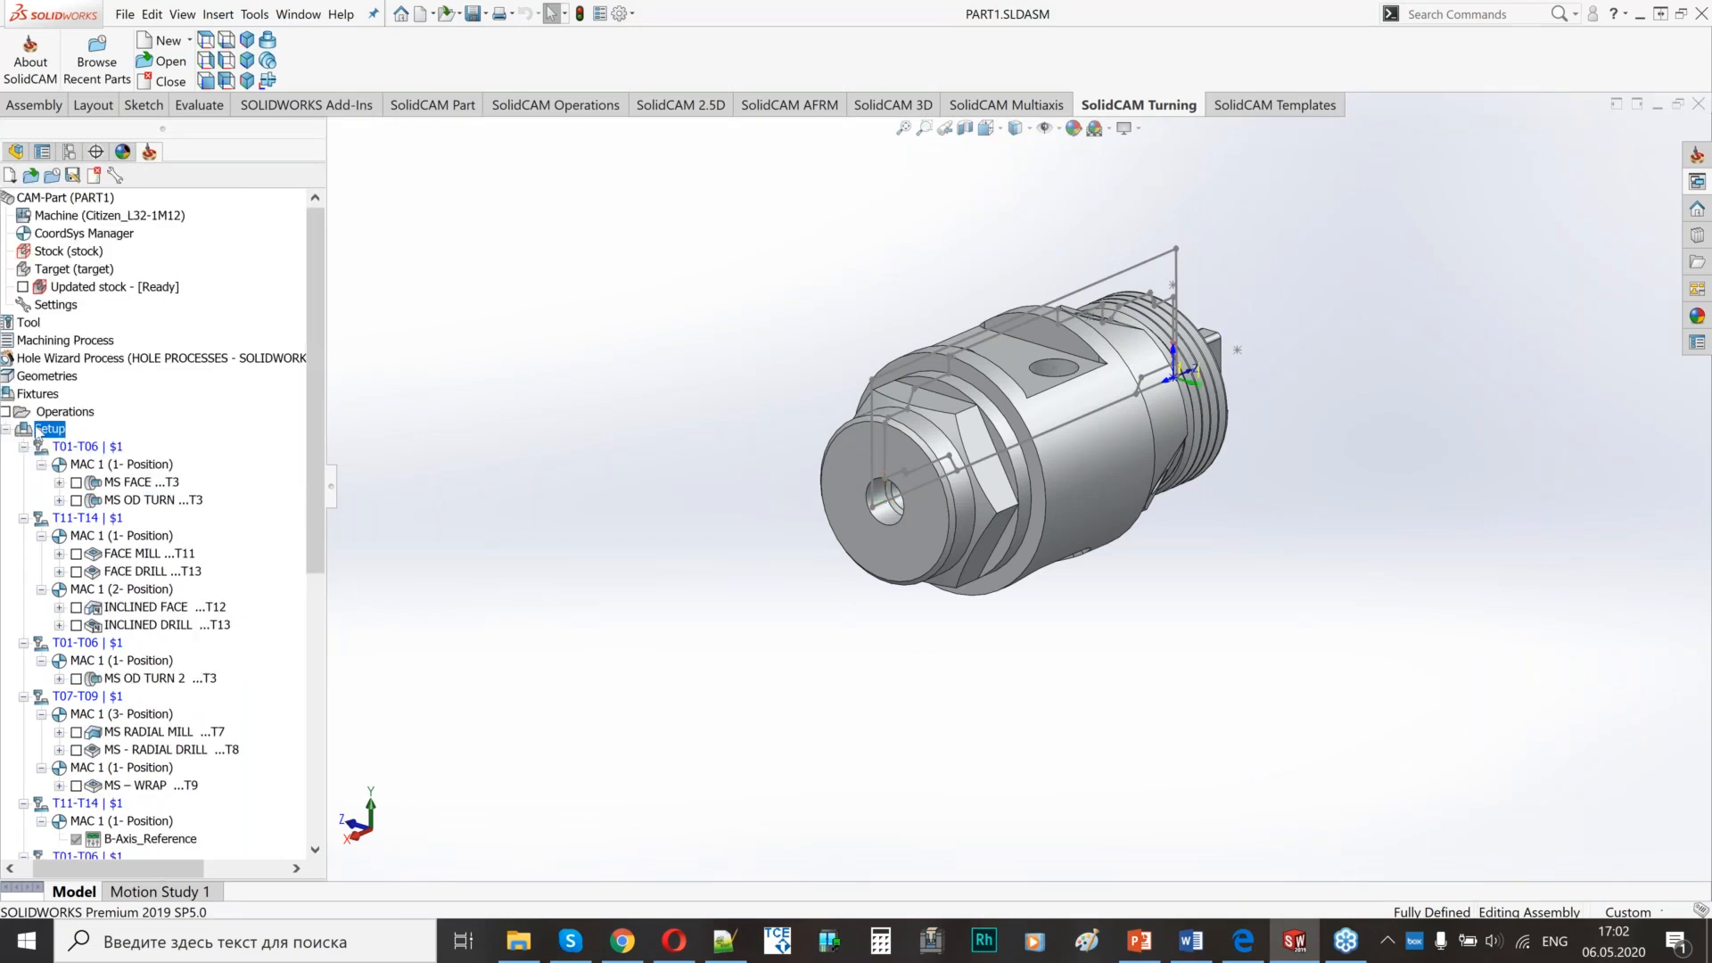
pyautogui.rightClick(41, 429)
pyautogui.click(172, 677)
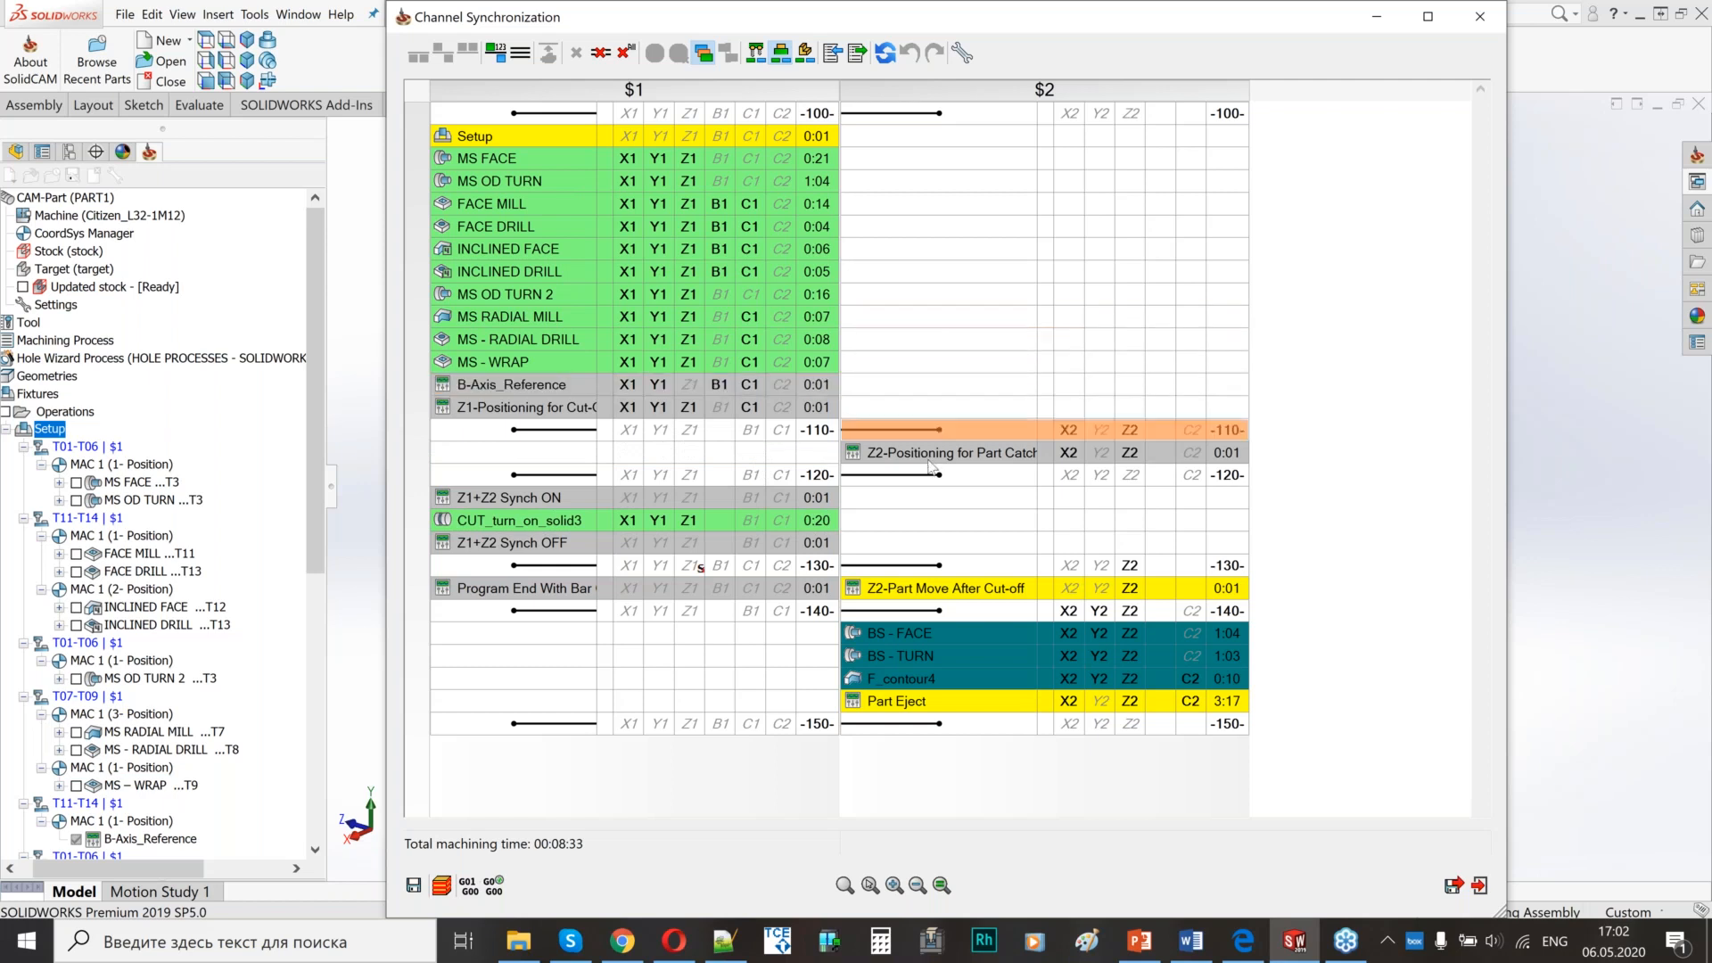
pyautogui.moveTo(925, 464)
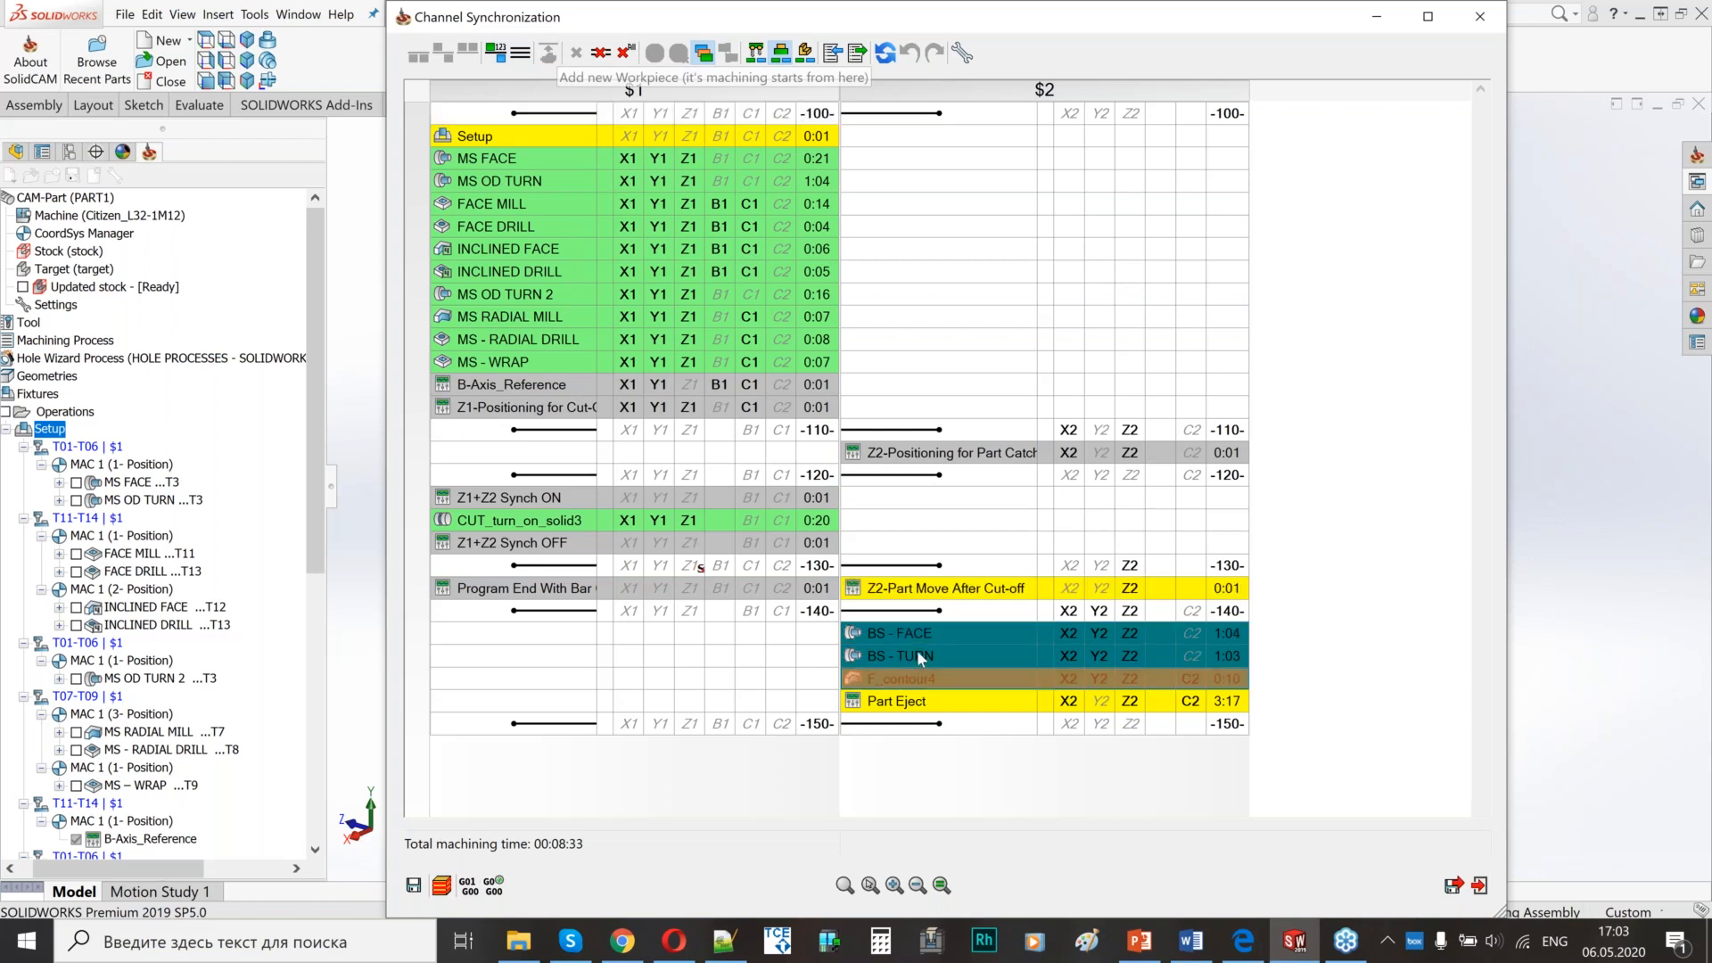
pyautogui.click(849, 636)
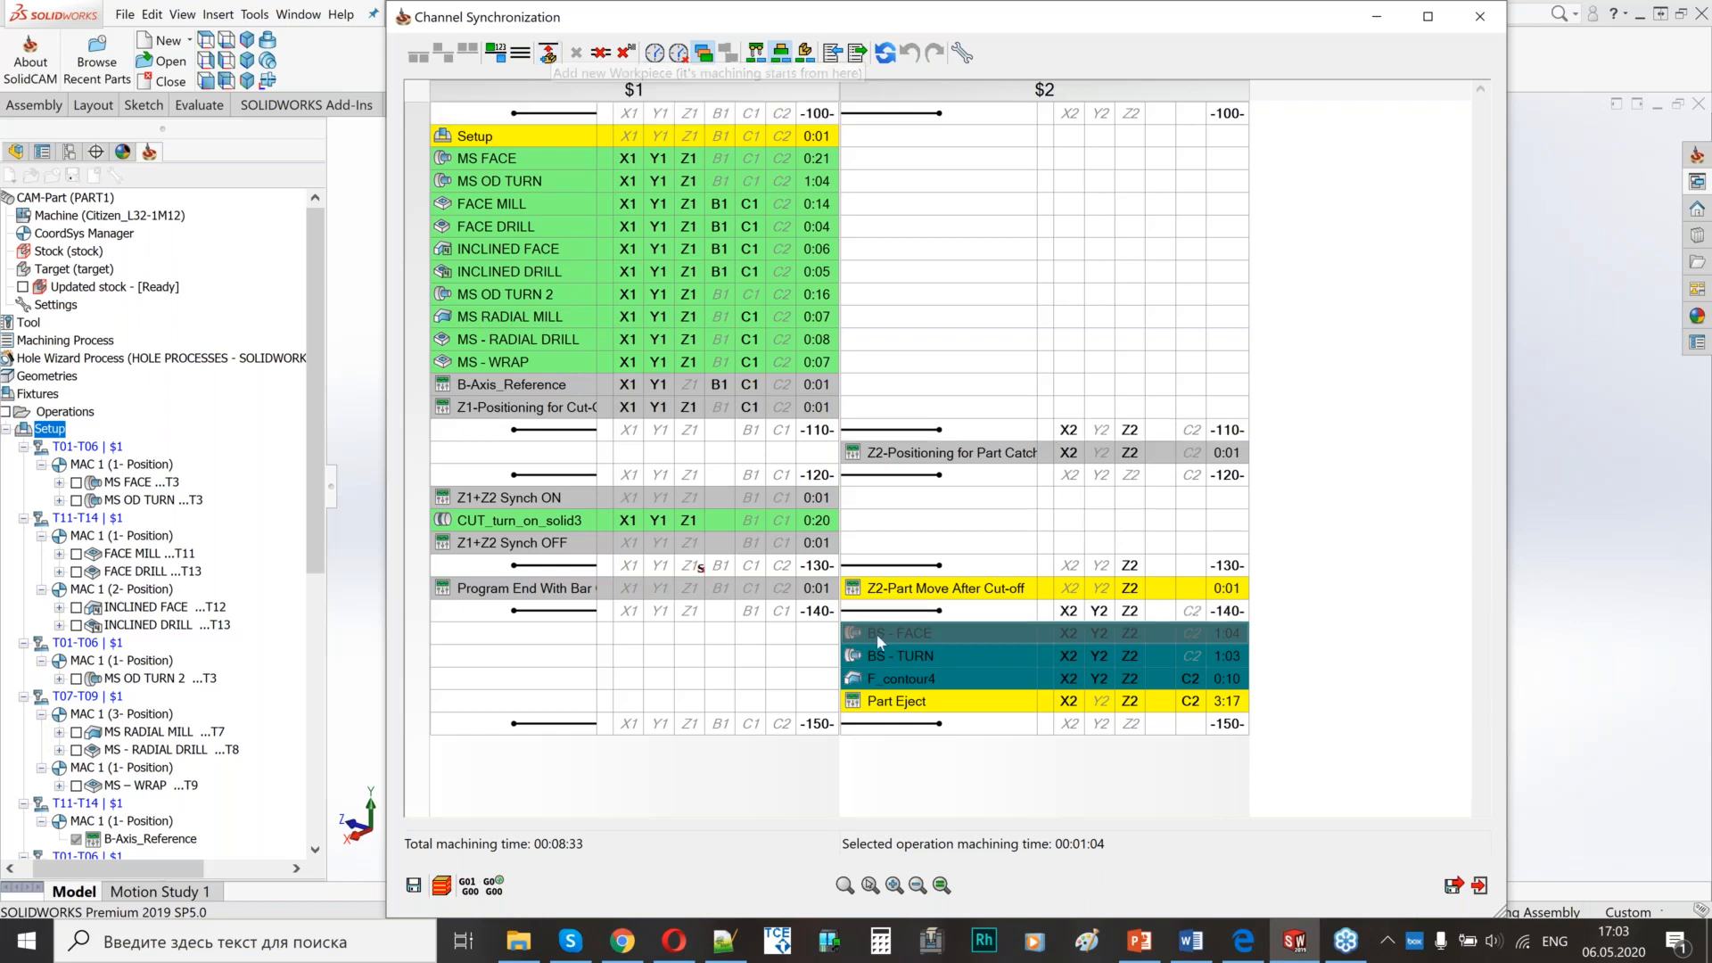
pyautogui.moveTo(867, 633)
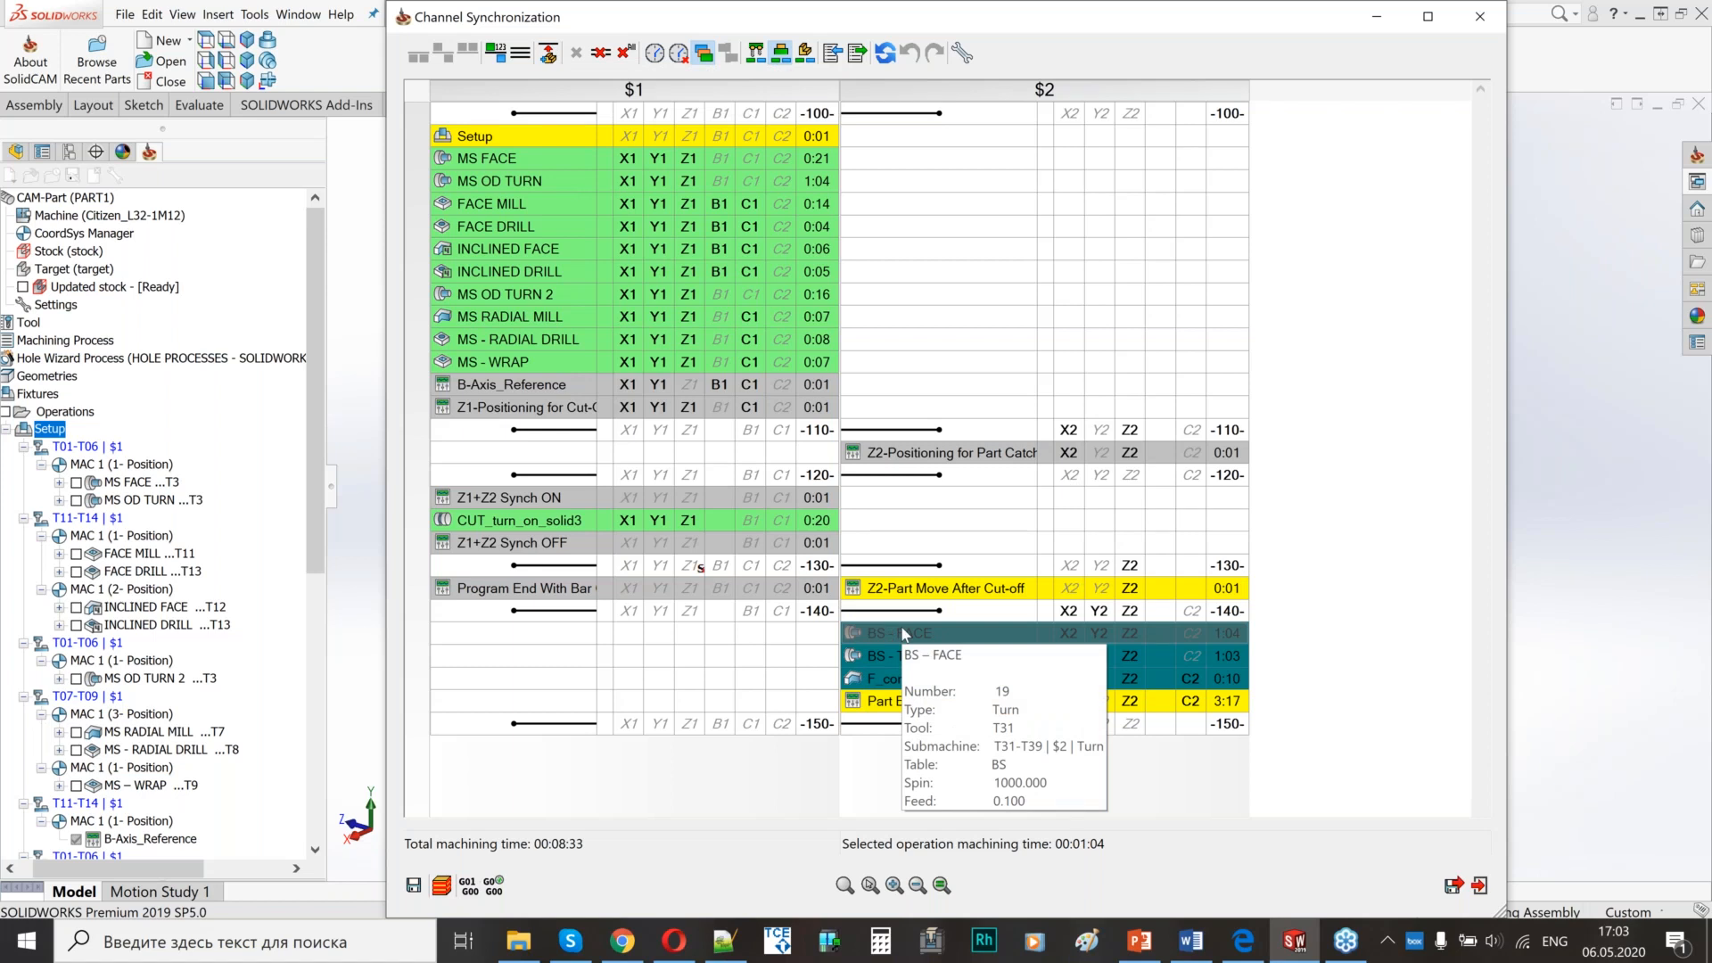
pyautogui.rightClick(900, 628)
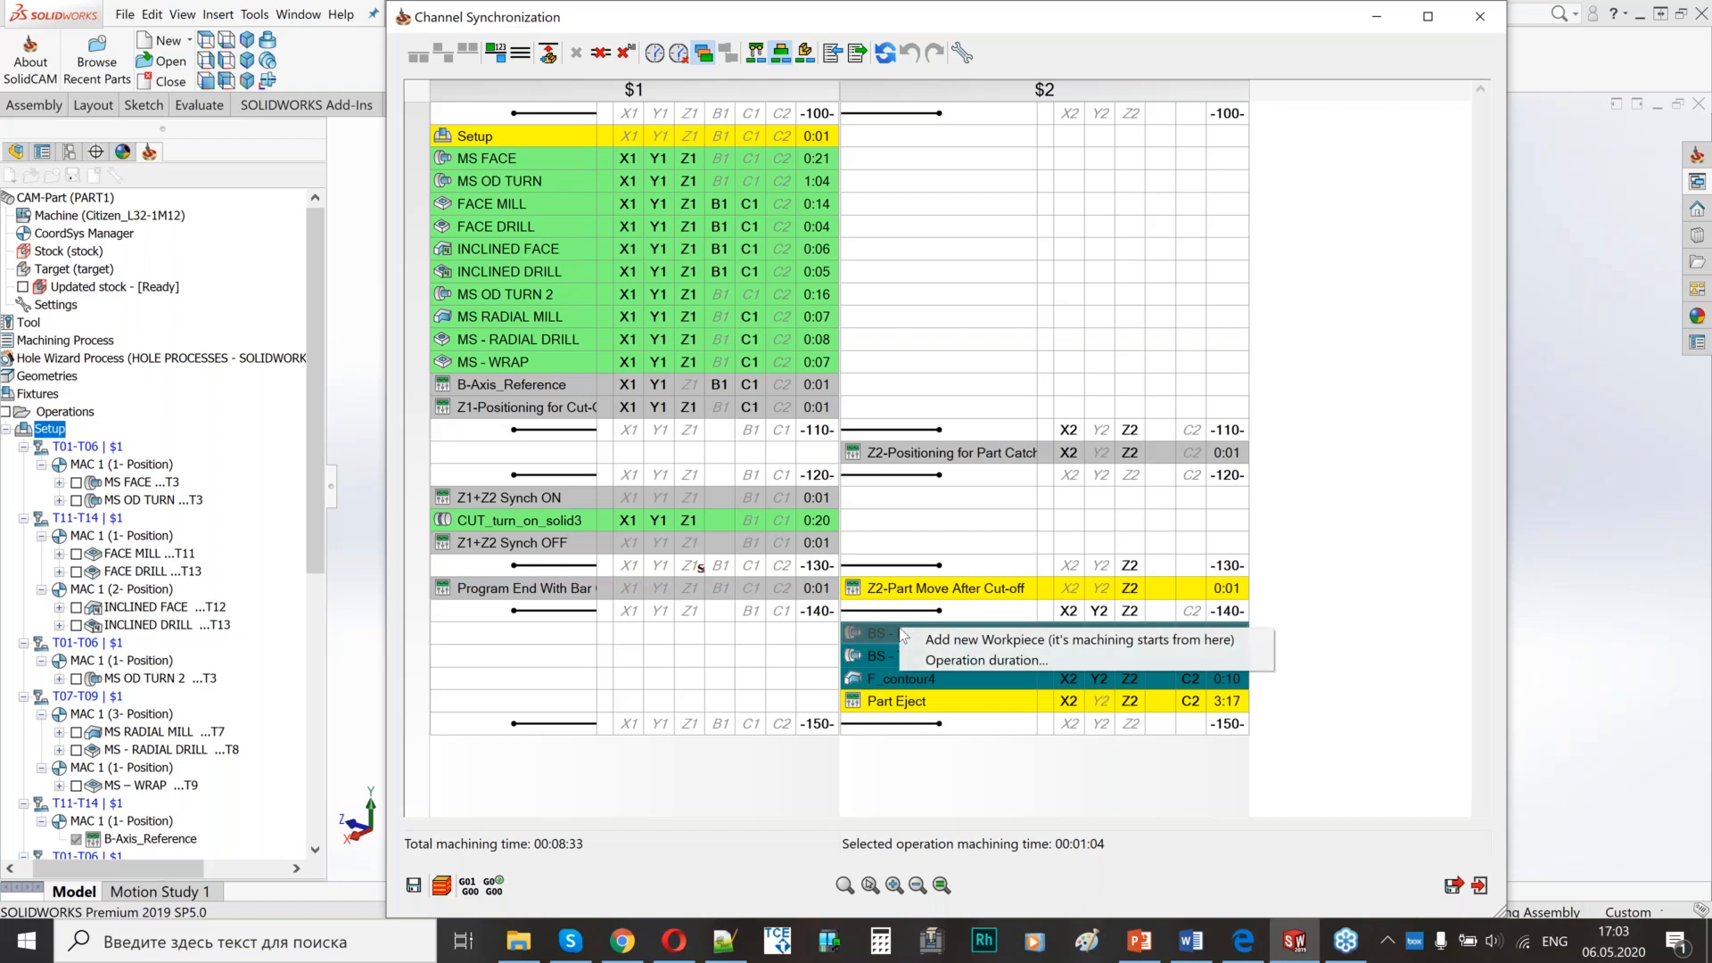
pyautogui.click(959, 642)
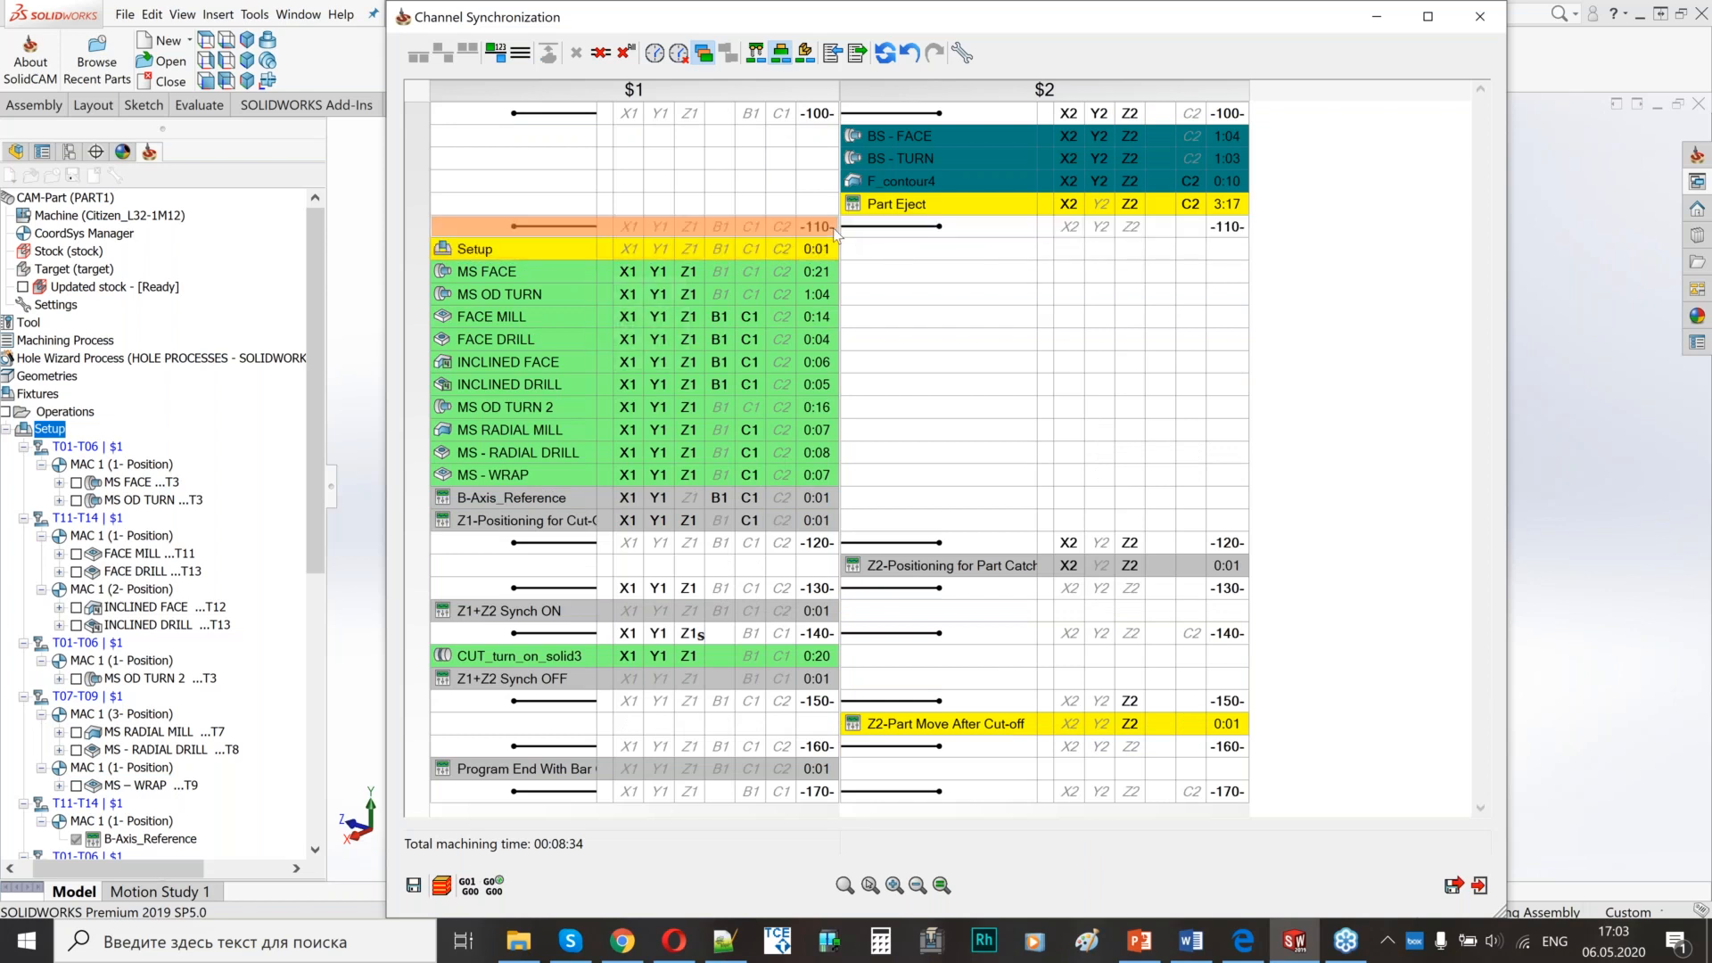
# - Delete synchronization label 110 between Part Eject and Setup so both channels run in parallel
pyautogui.moveTo(879, 145)
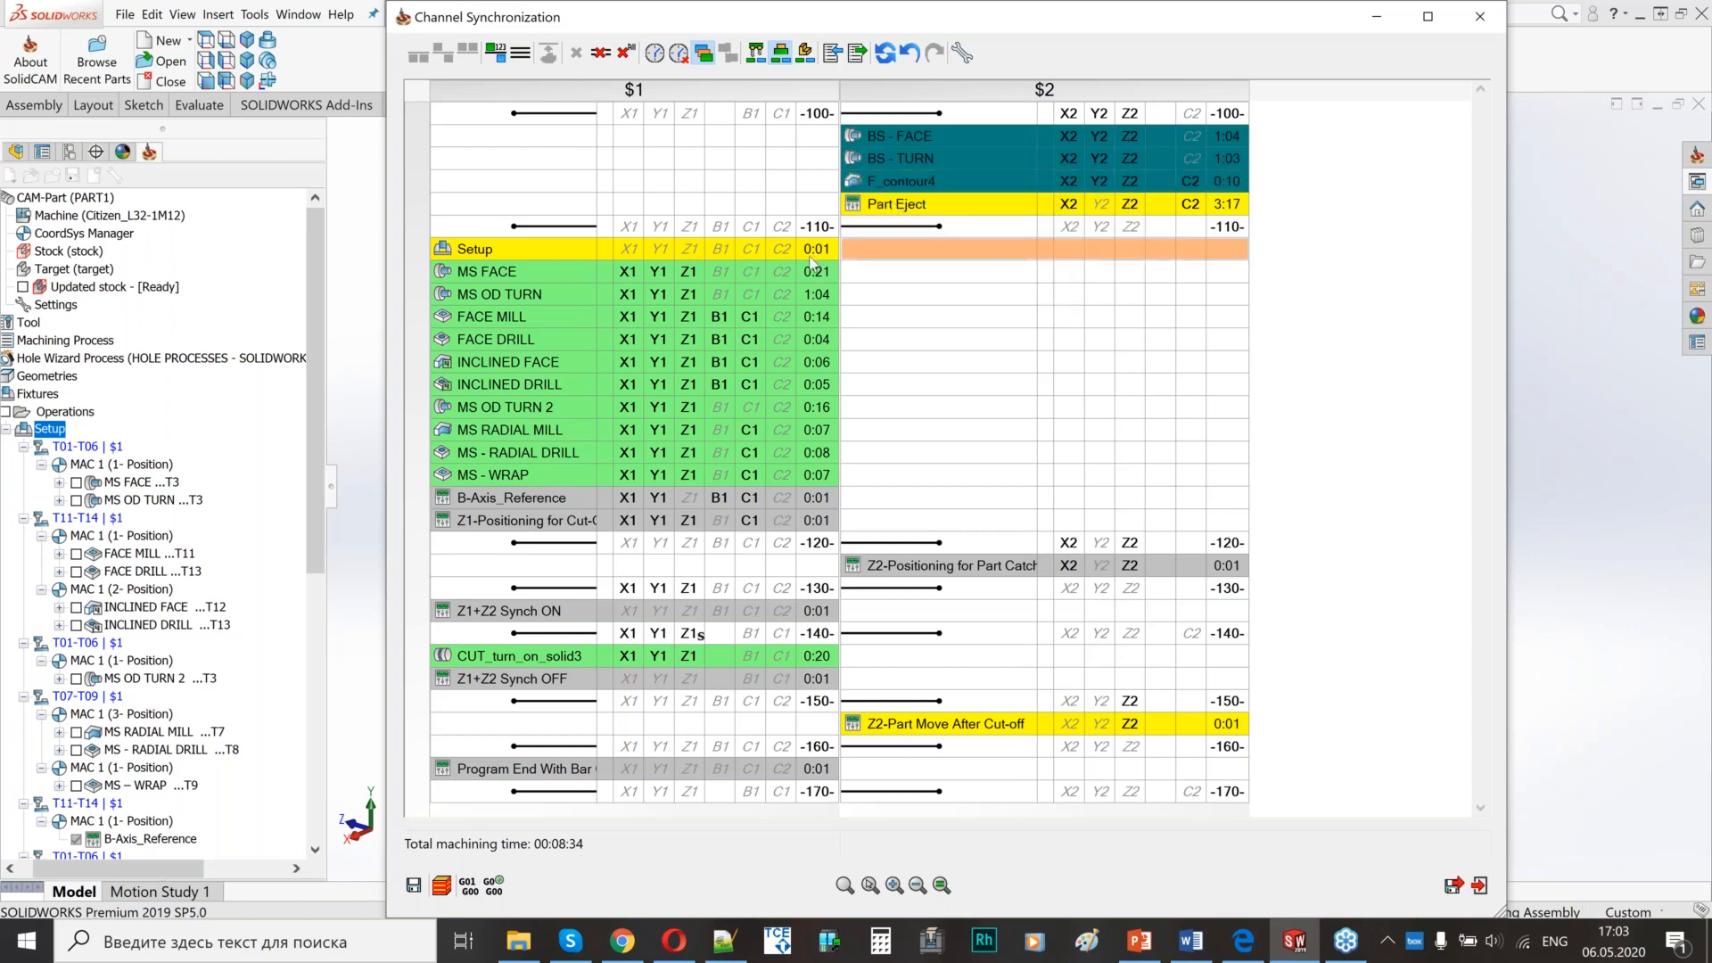
pyautogui.moveTo(485, 271)
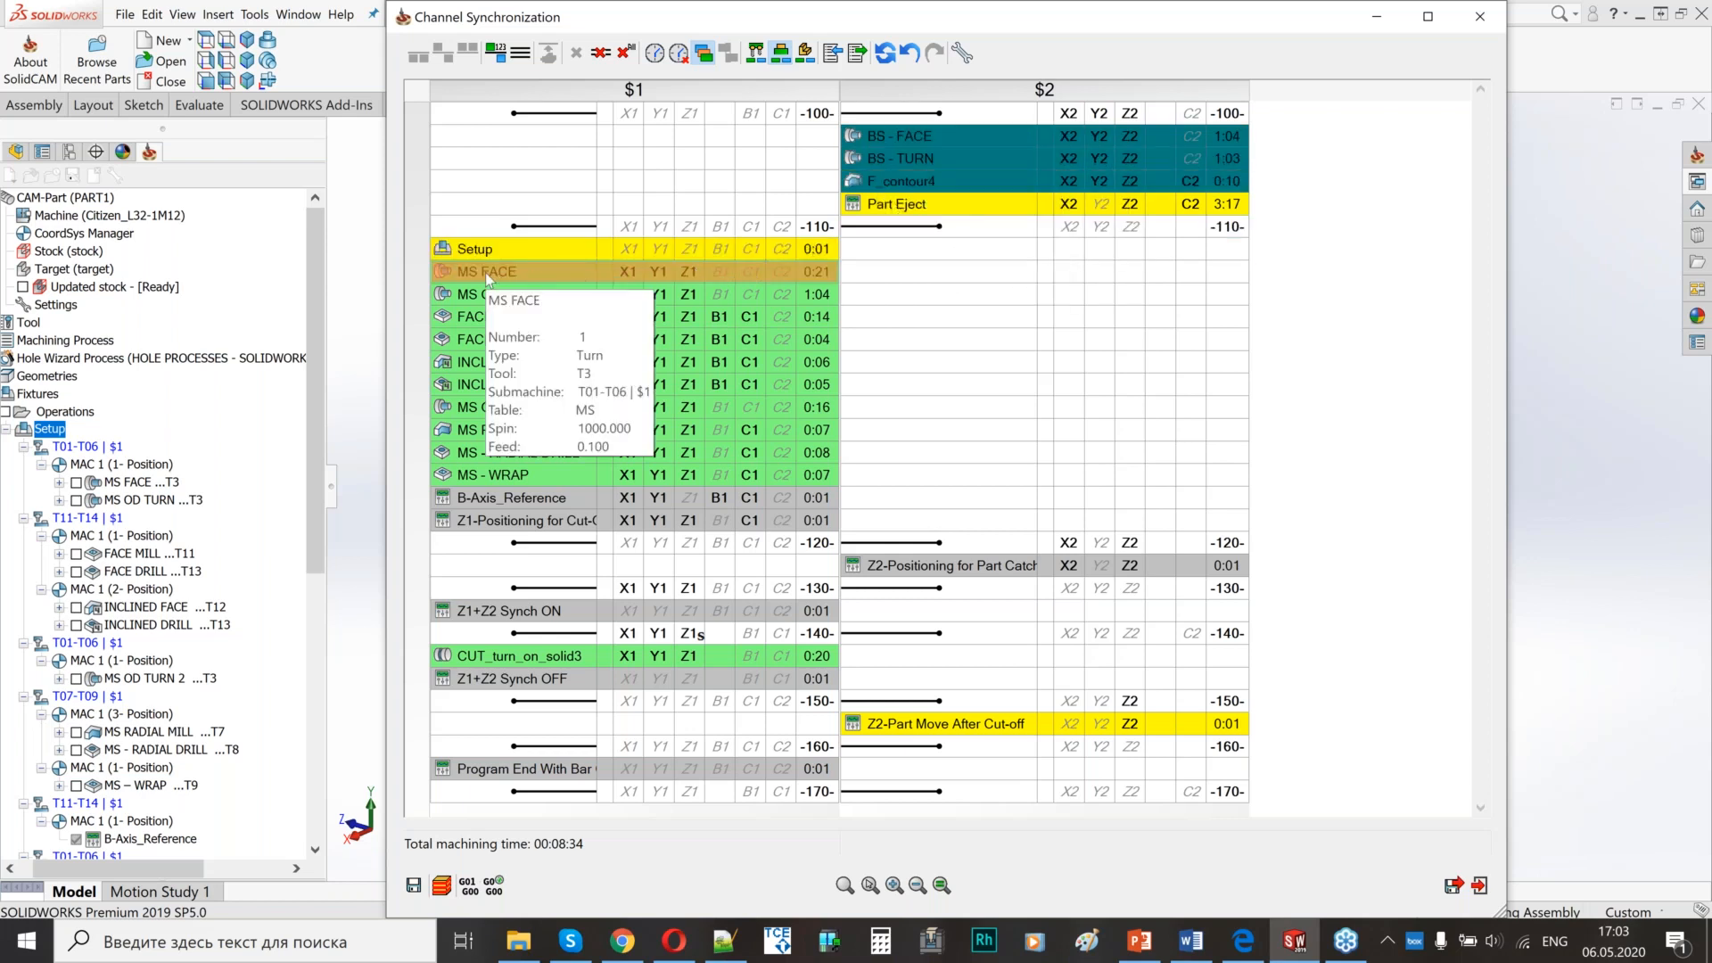
pyautogui.click(883, 226)
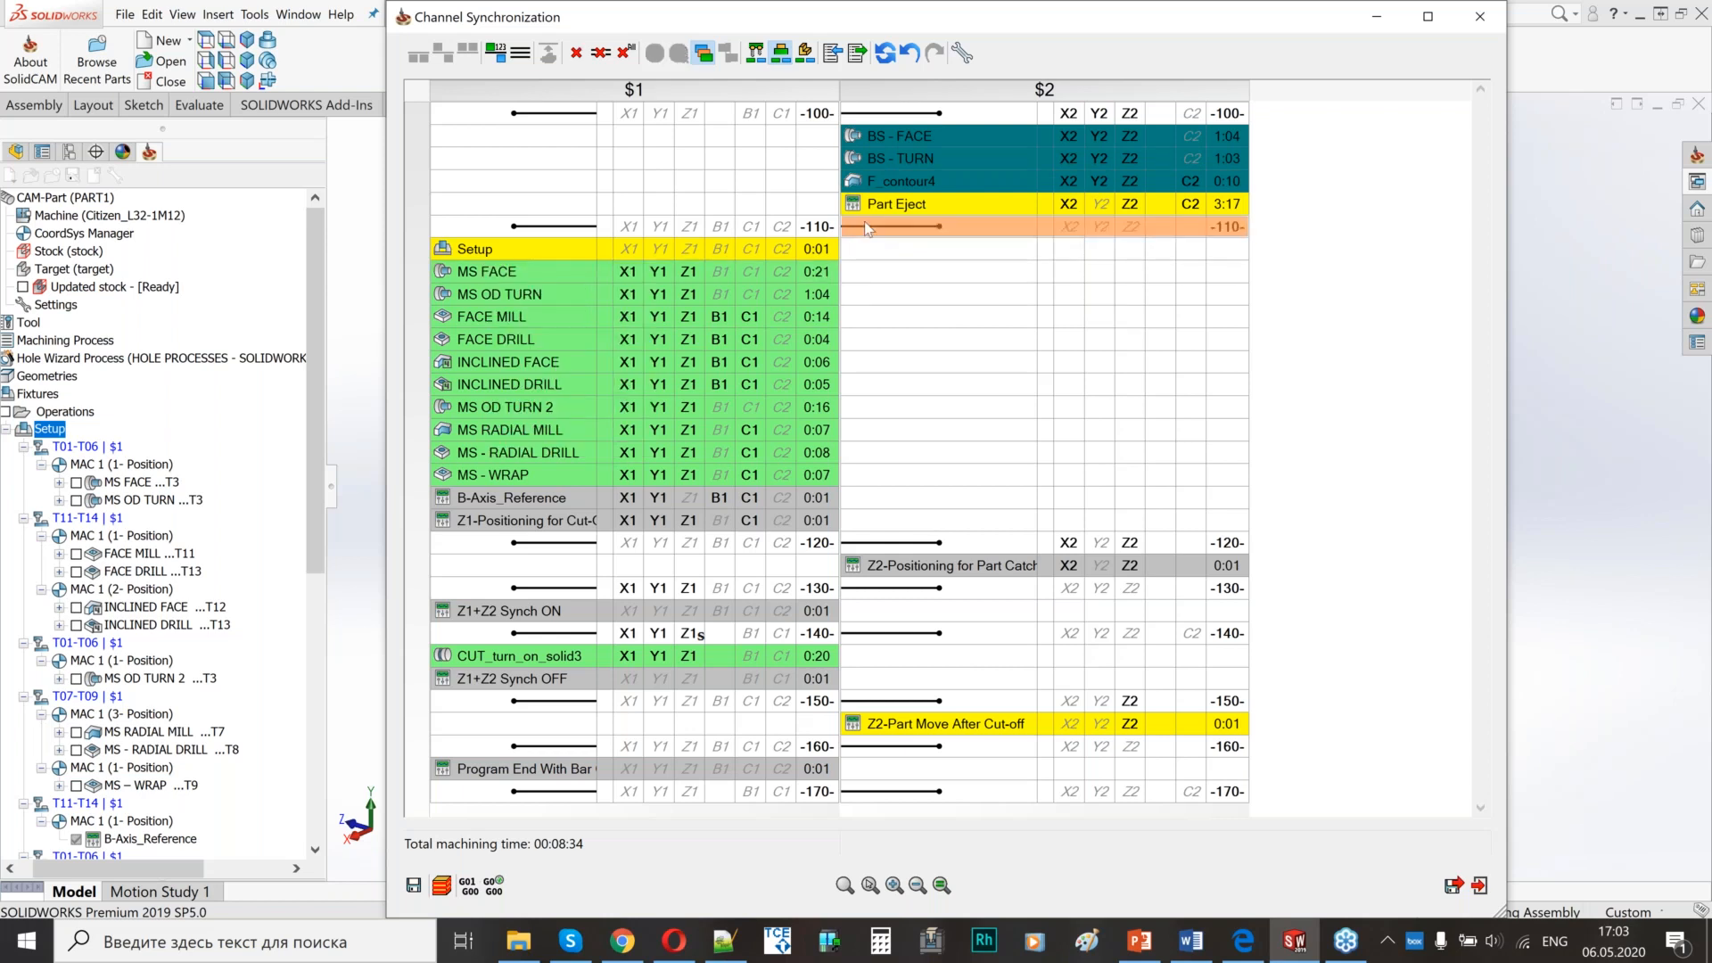
pyautogui.rightClick(863, 224)
pyautogui.click(917, 233)
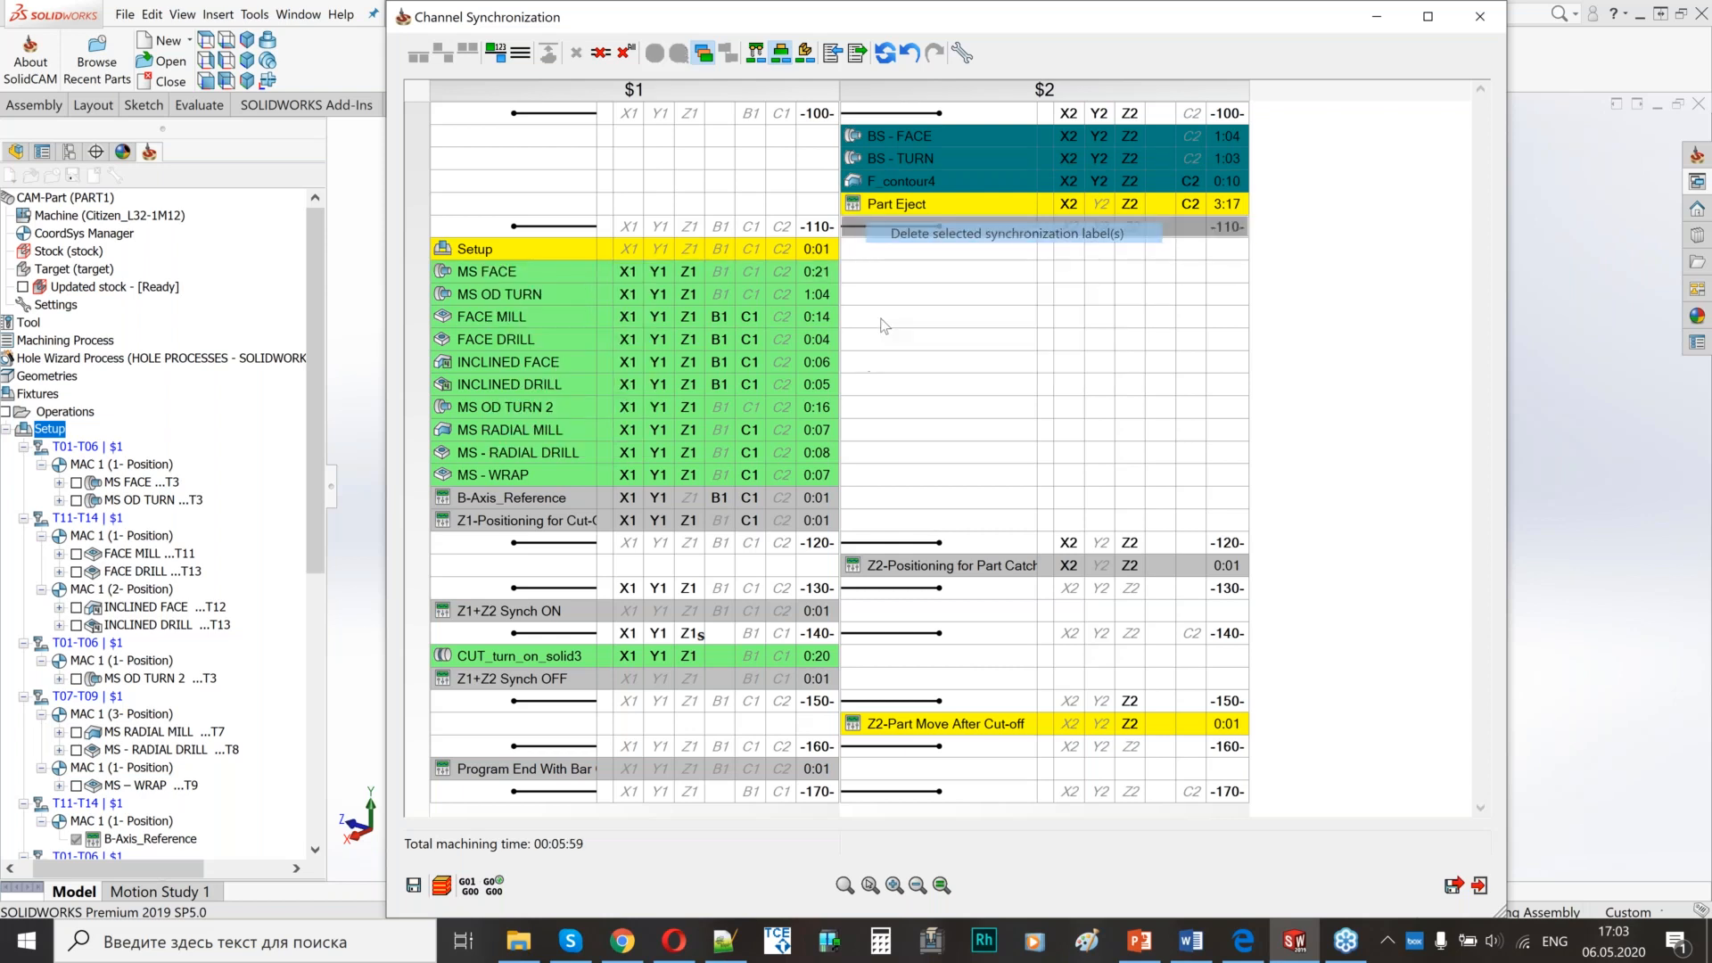
# - Synchronize the start of MS FACE on $1 with the start of BS - FACE on $2
pyautogui.click(784, 159)
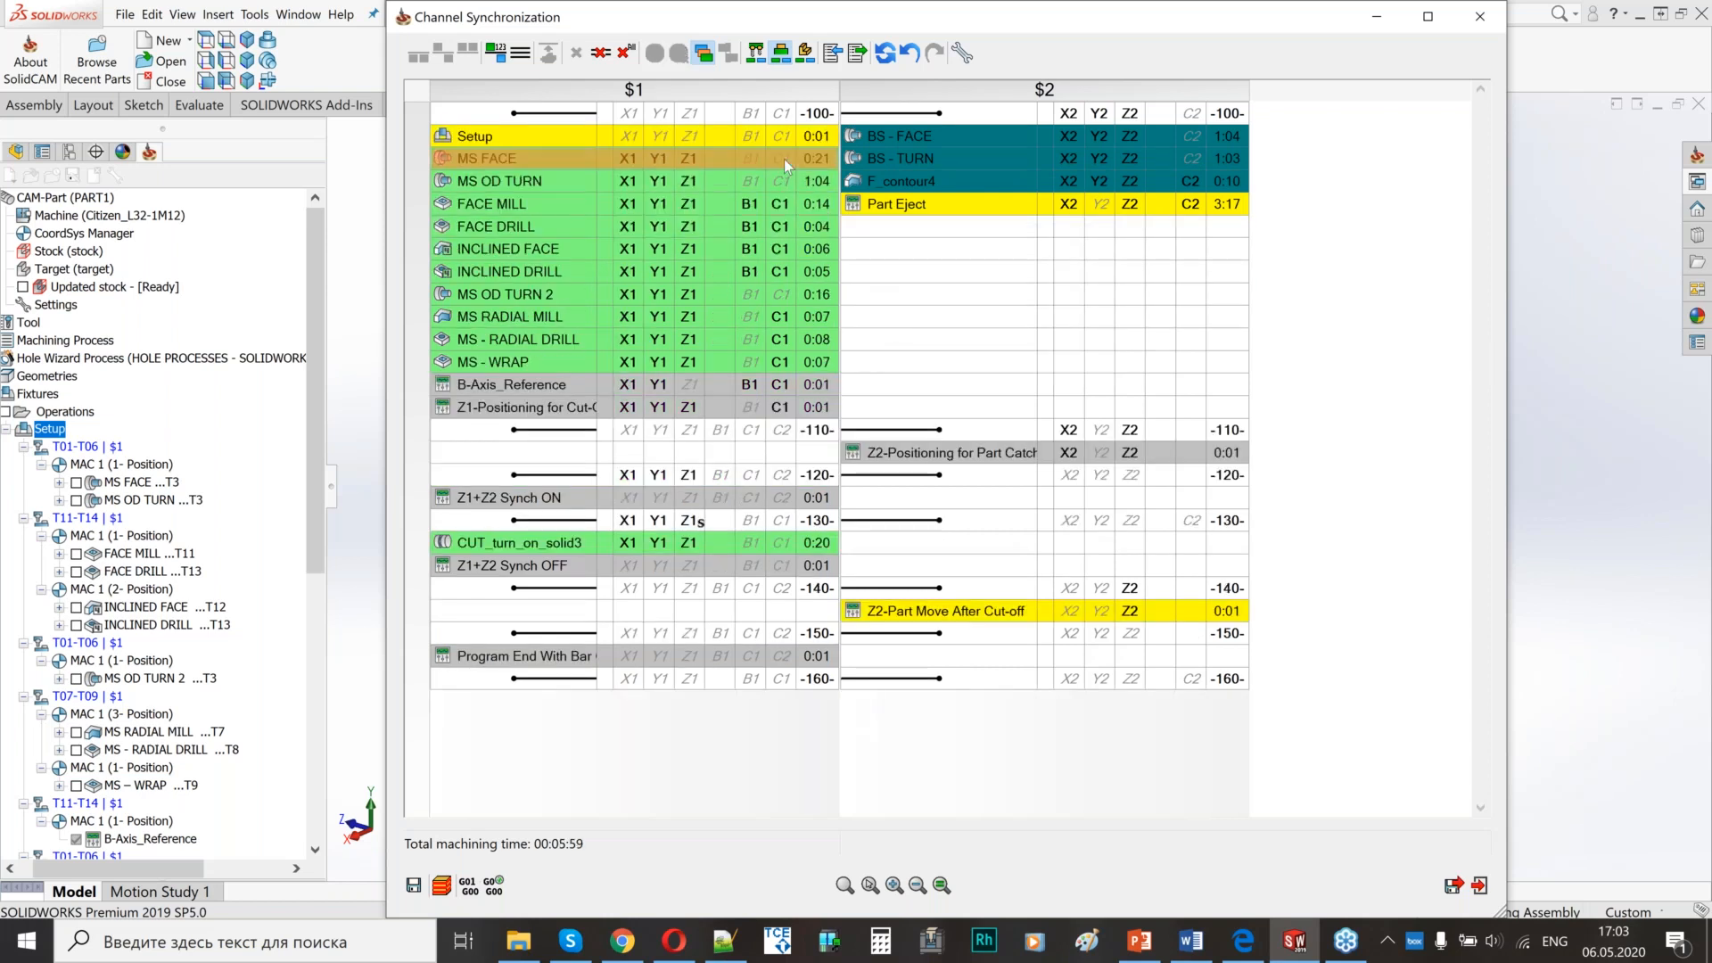
pyautogui.keyDown('ctrl'); pyautogui.click(890, 140); pyautogui.keyUp('ctrl')
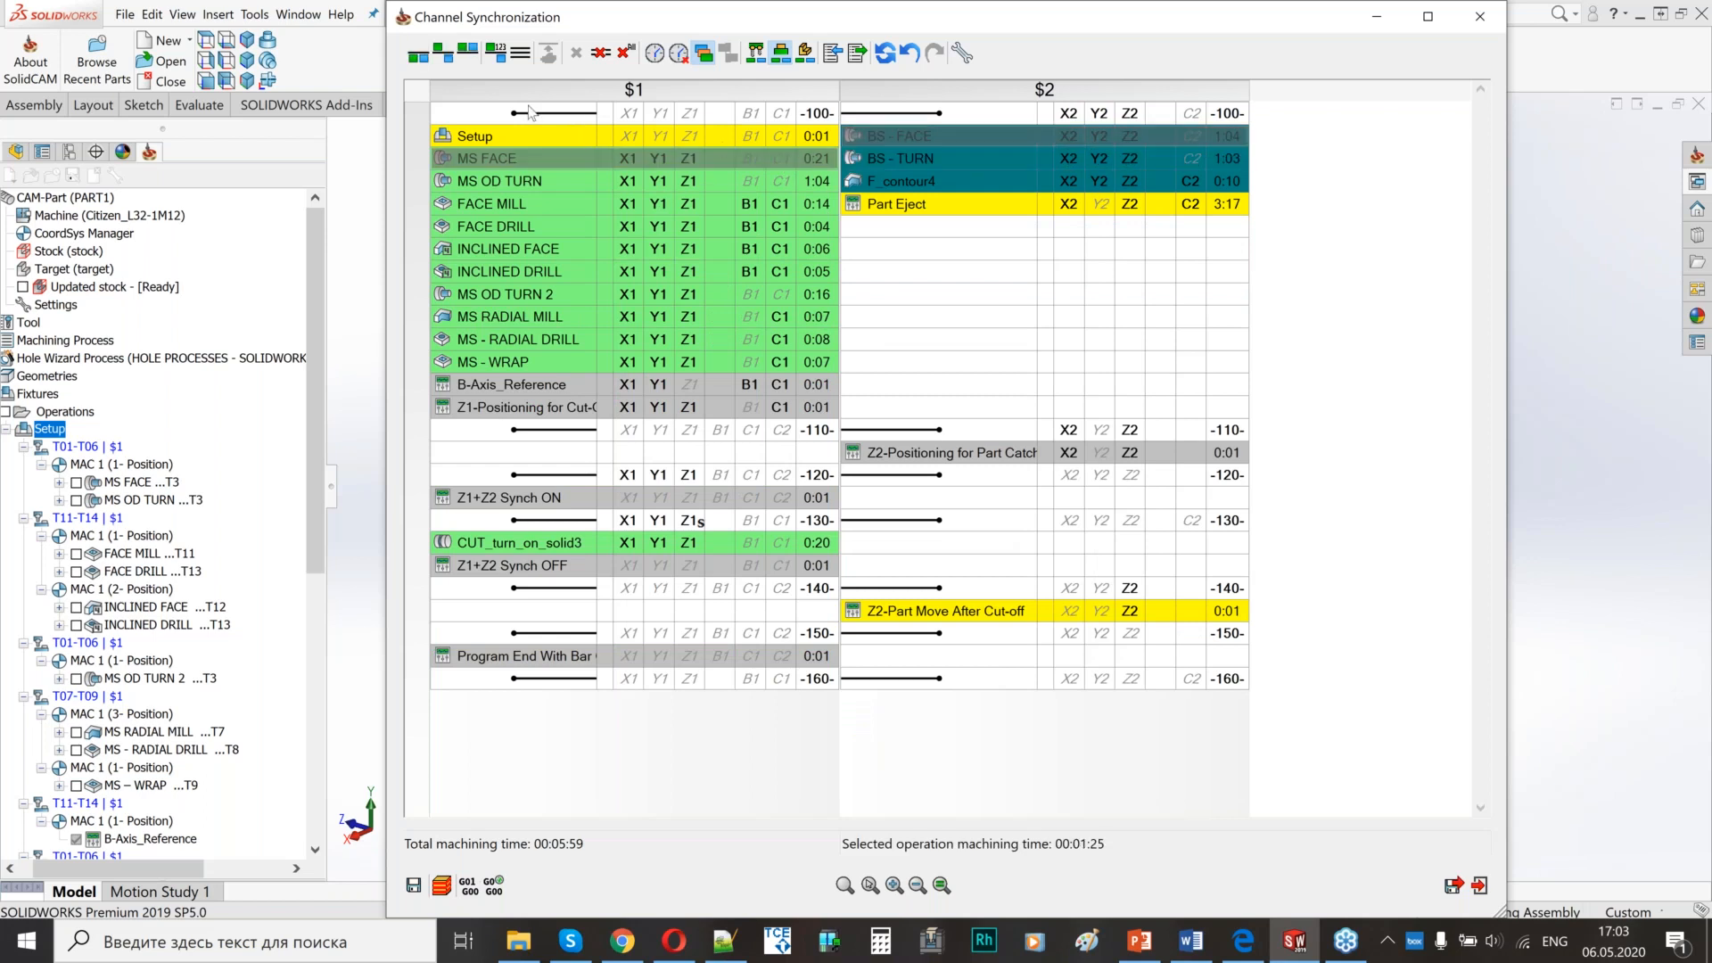
pyautogui.click(415, 56)
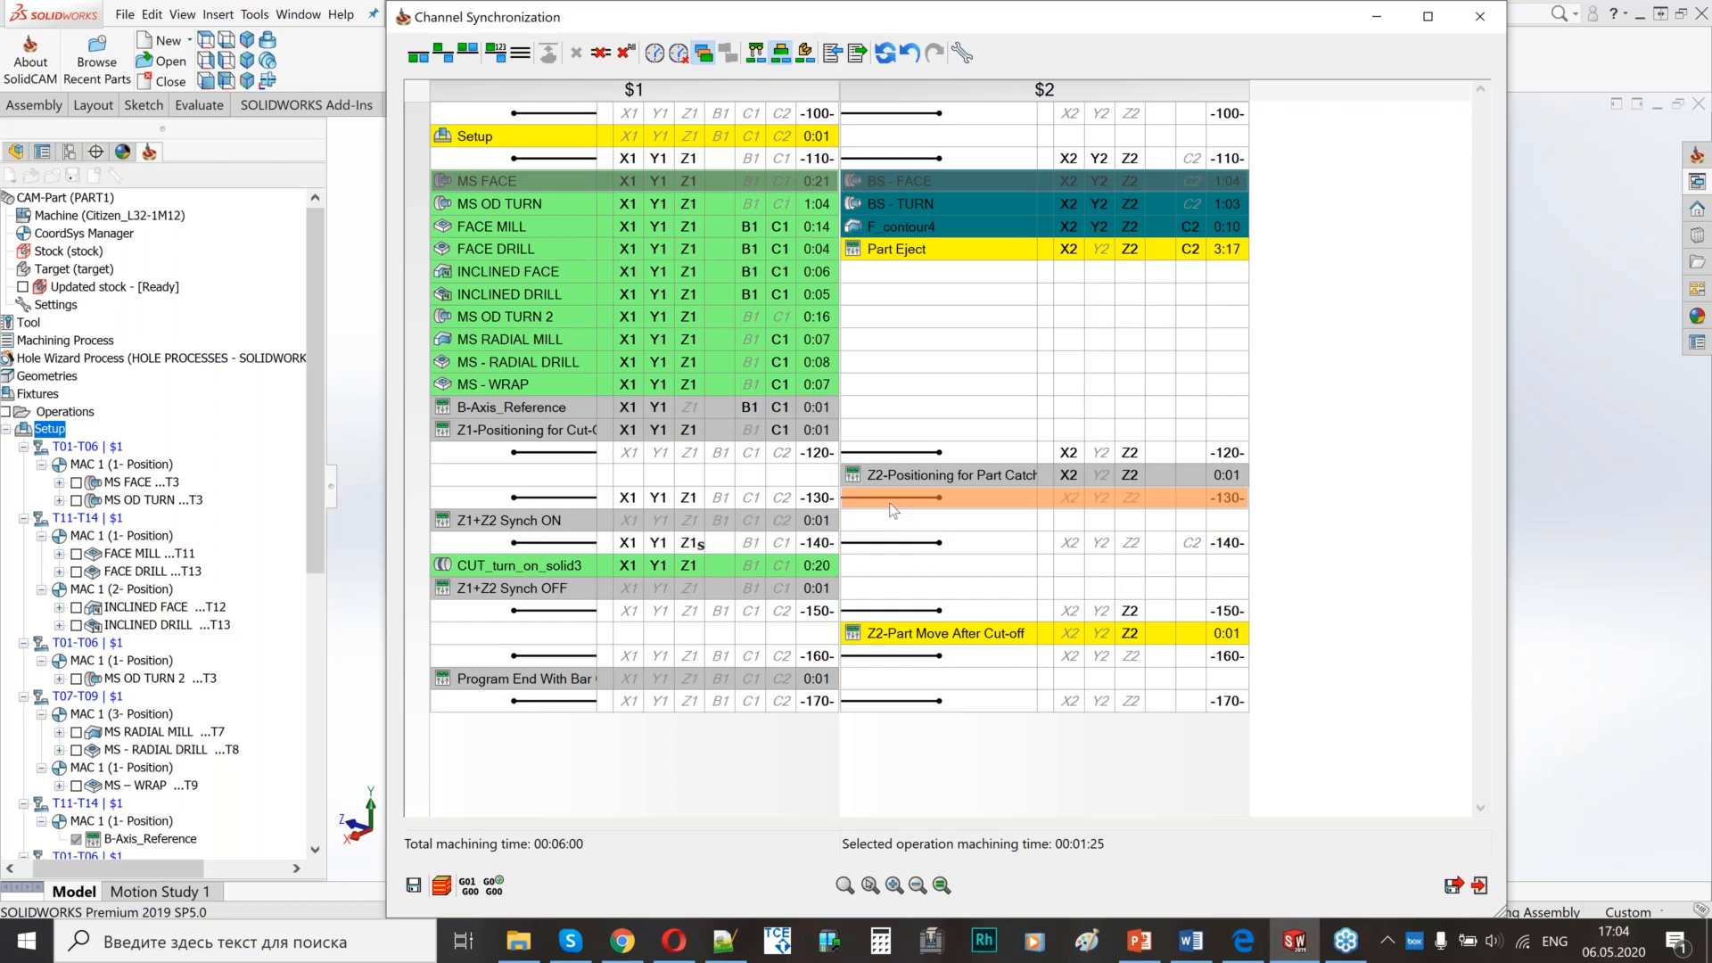
# - Set synchronization label 110 to G630 and label 120, before Z2-Positioning for Part Catch, to G650
pyautogui.rightClick(856, 165)
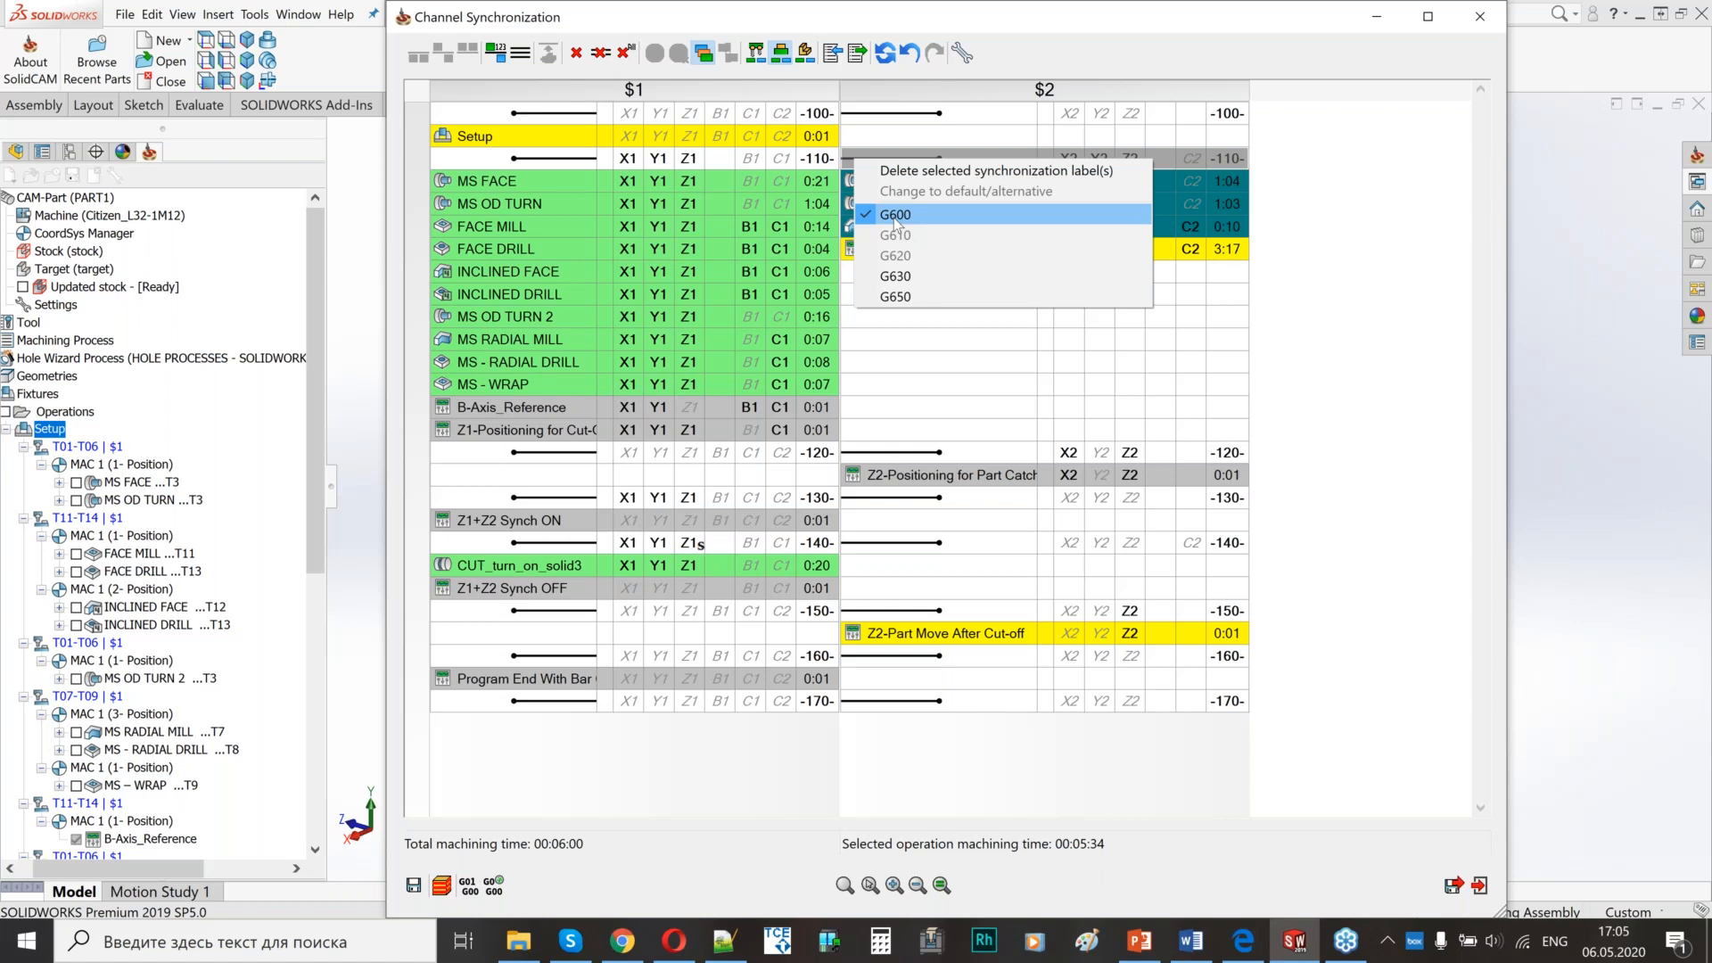
pyautogui.click(915, 277)
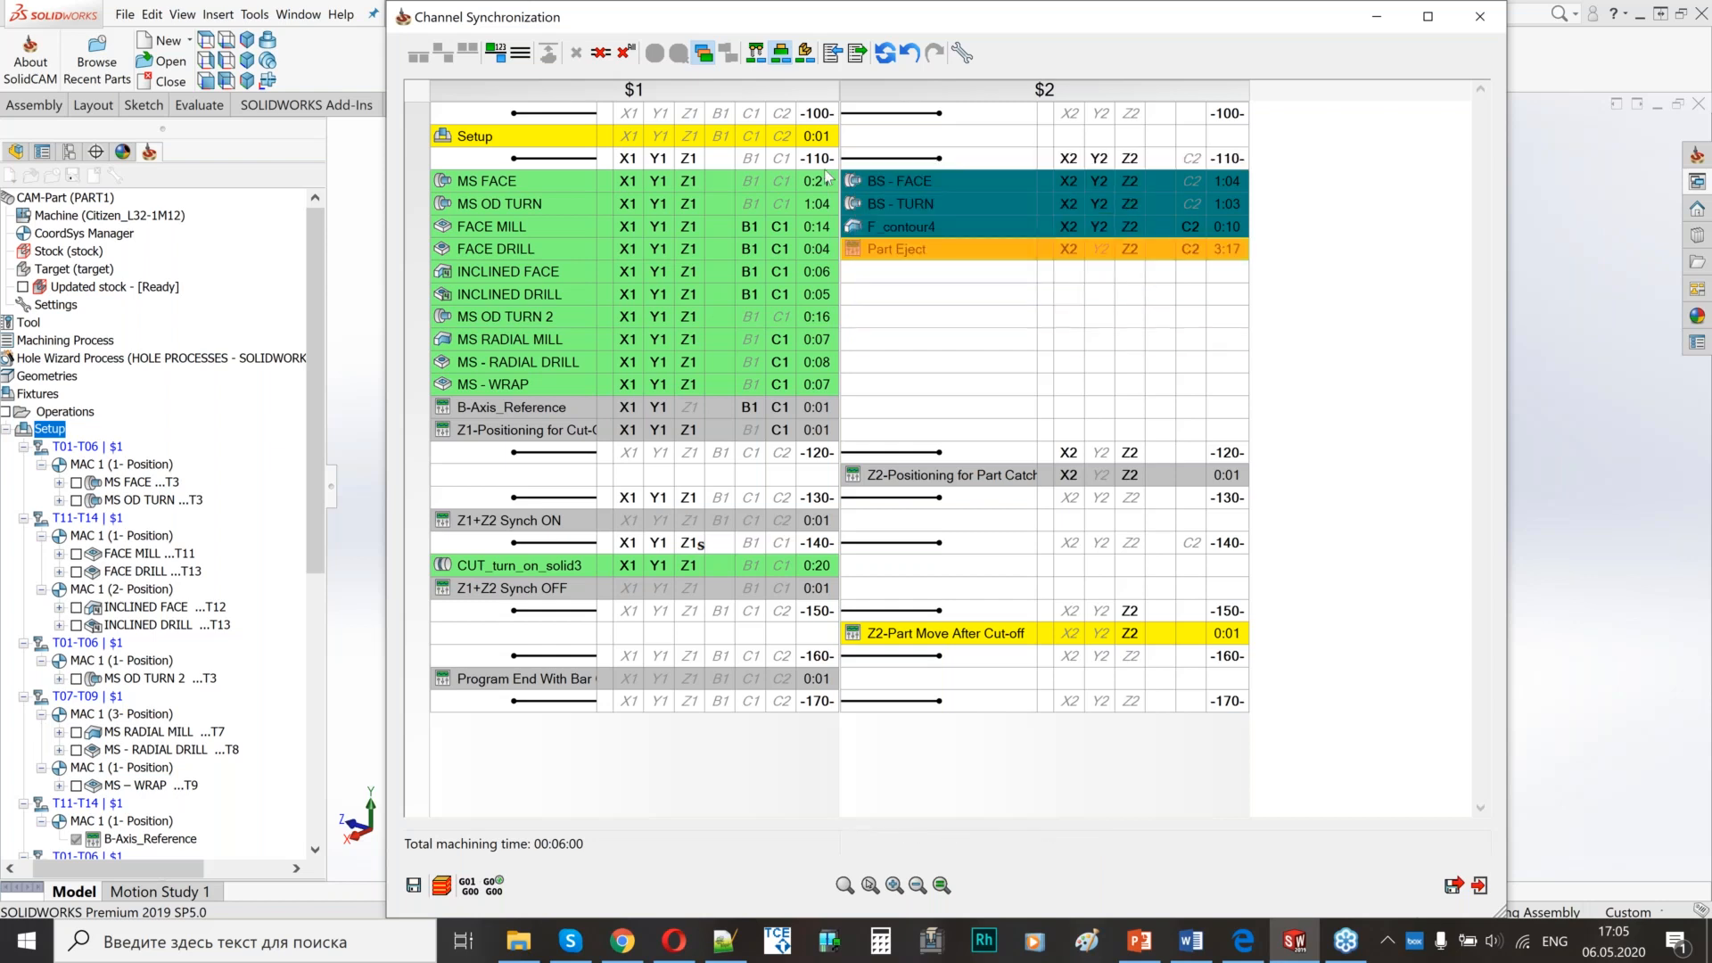
pyautogui.rightClick(870, 452)
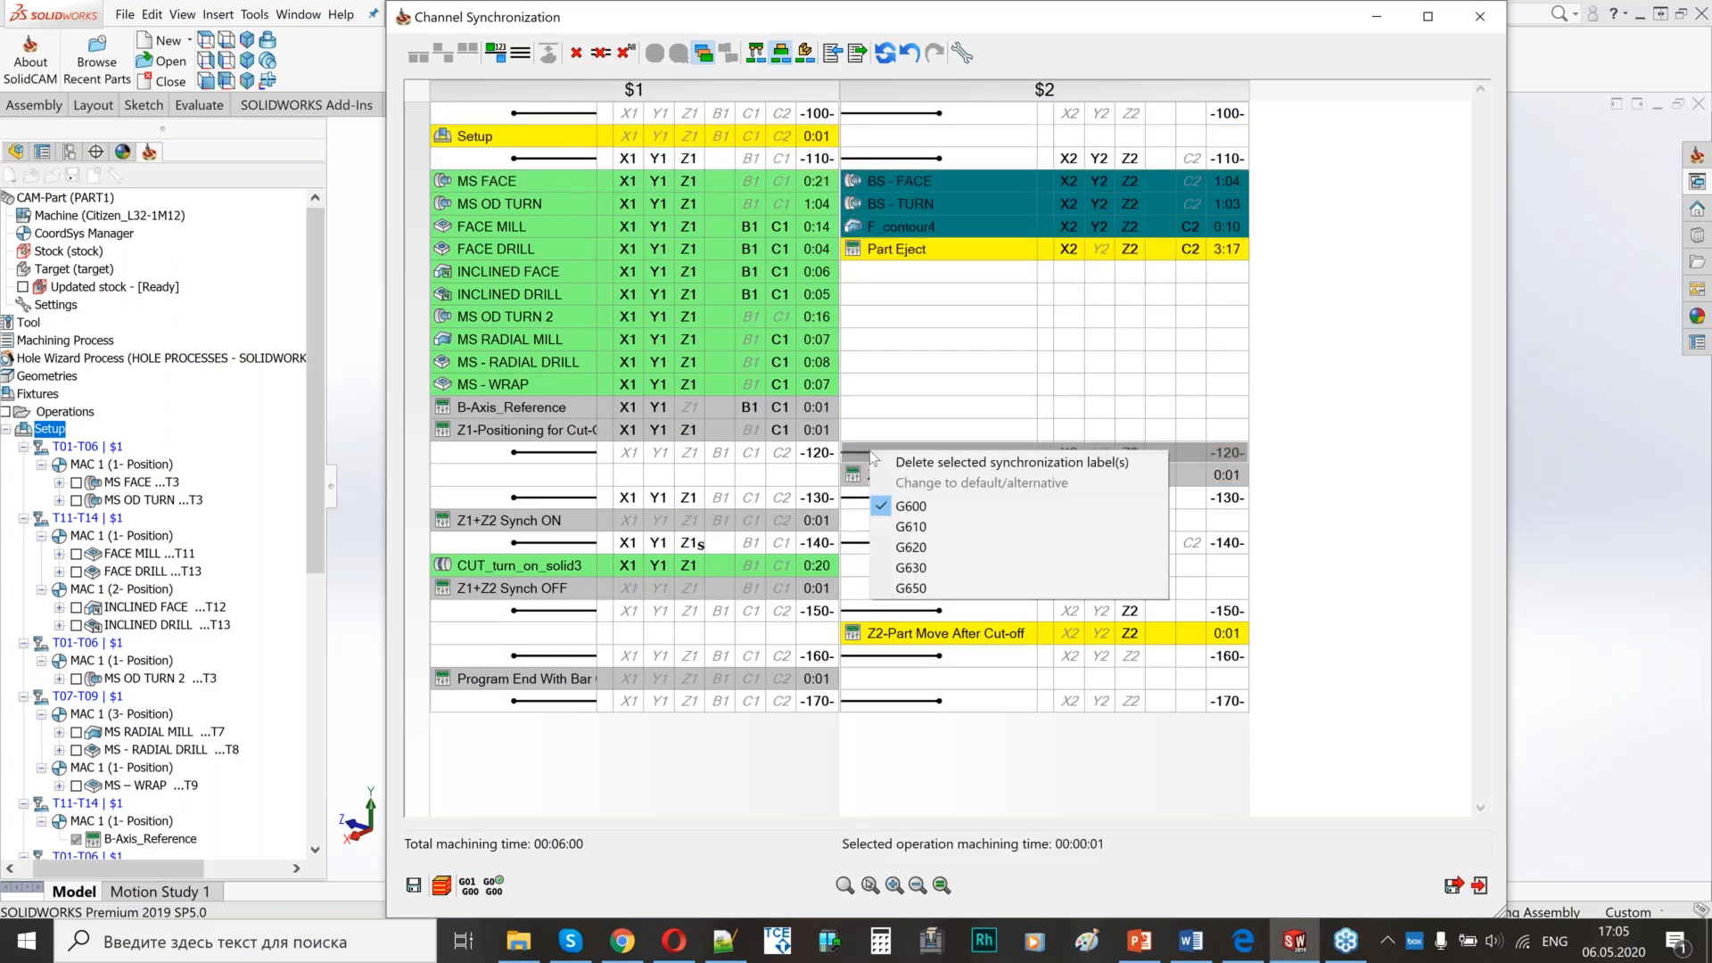
pyautogui.click(923, 591)
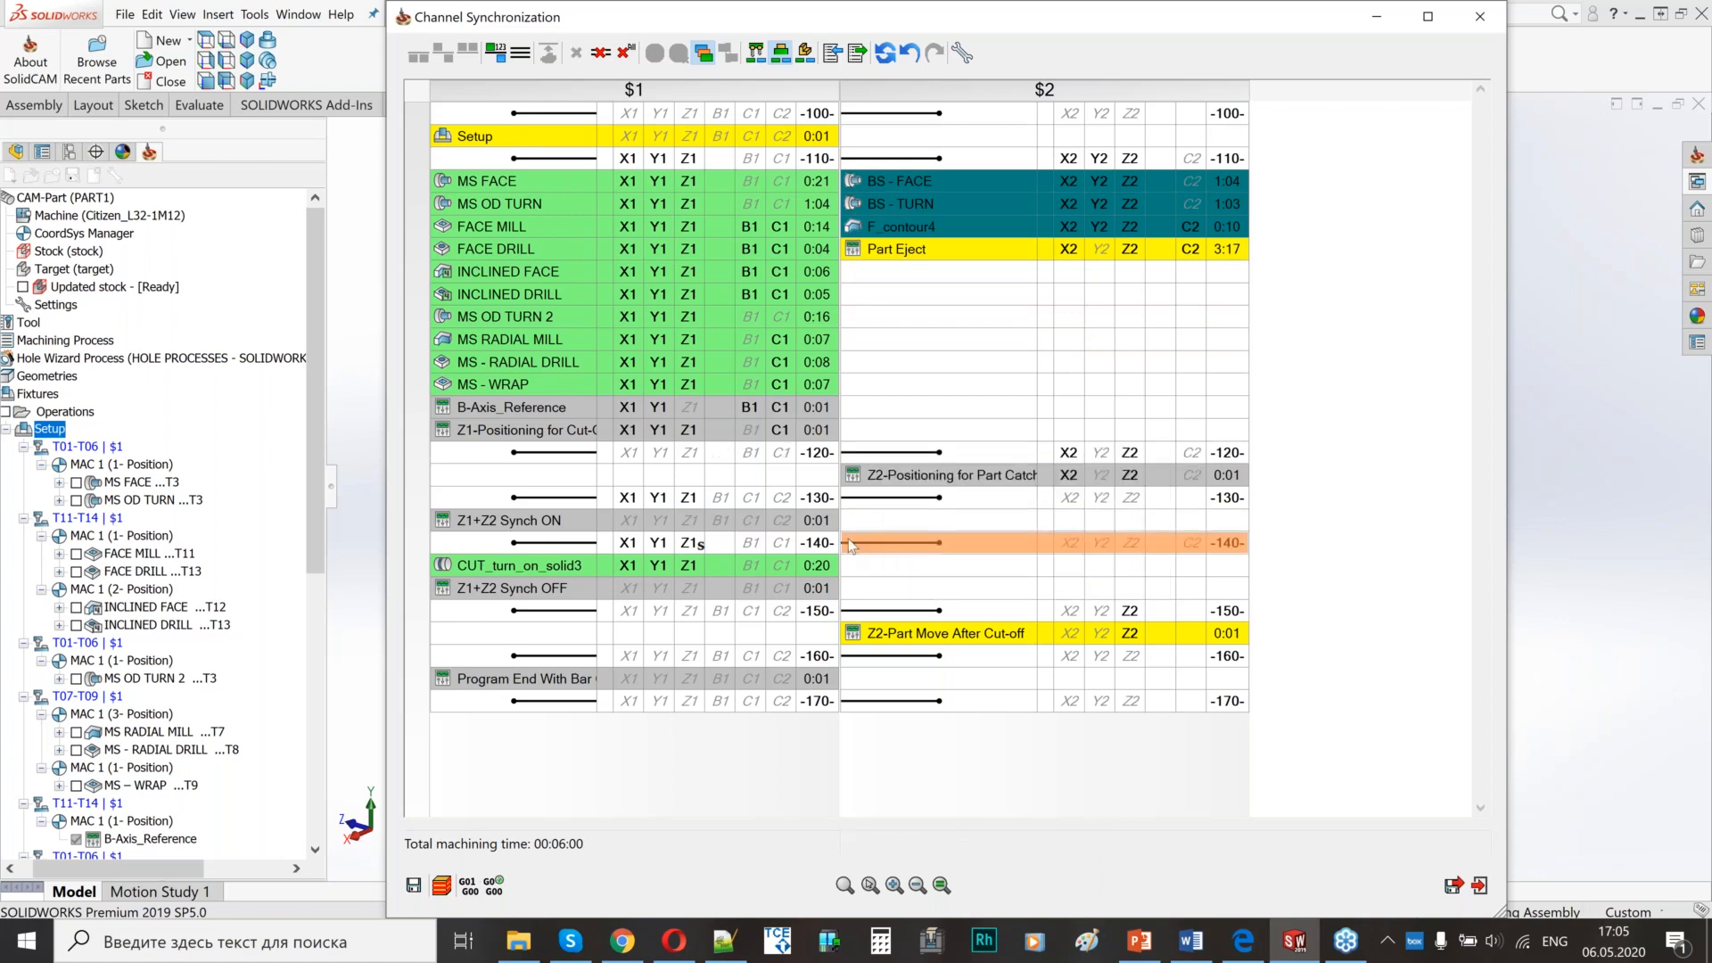
# - Delete the synchronization label between Z1+Z2 Synch ON and CUT_turn_on_solid3, and set label 130 to G650
pyautogui.rightClick(848, 541)
pyautogui.click(892, 550)
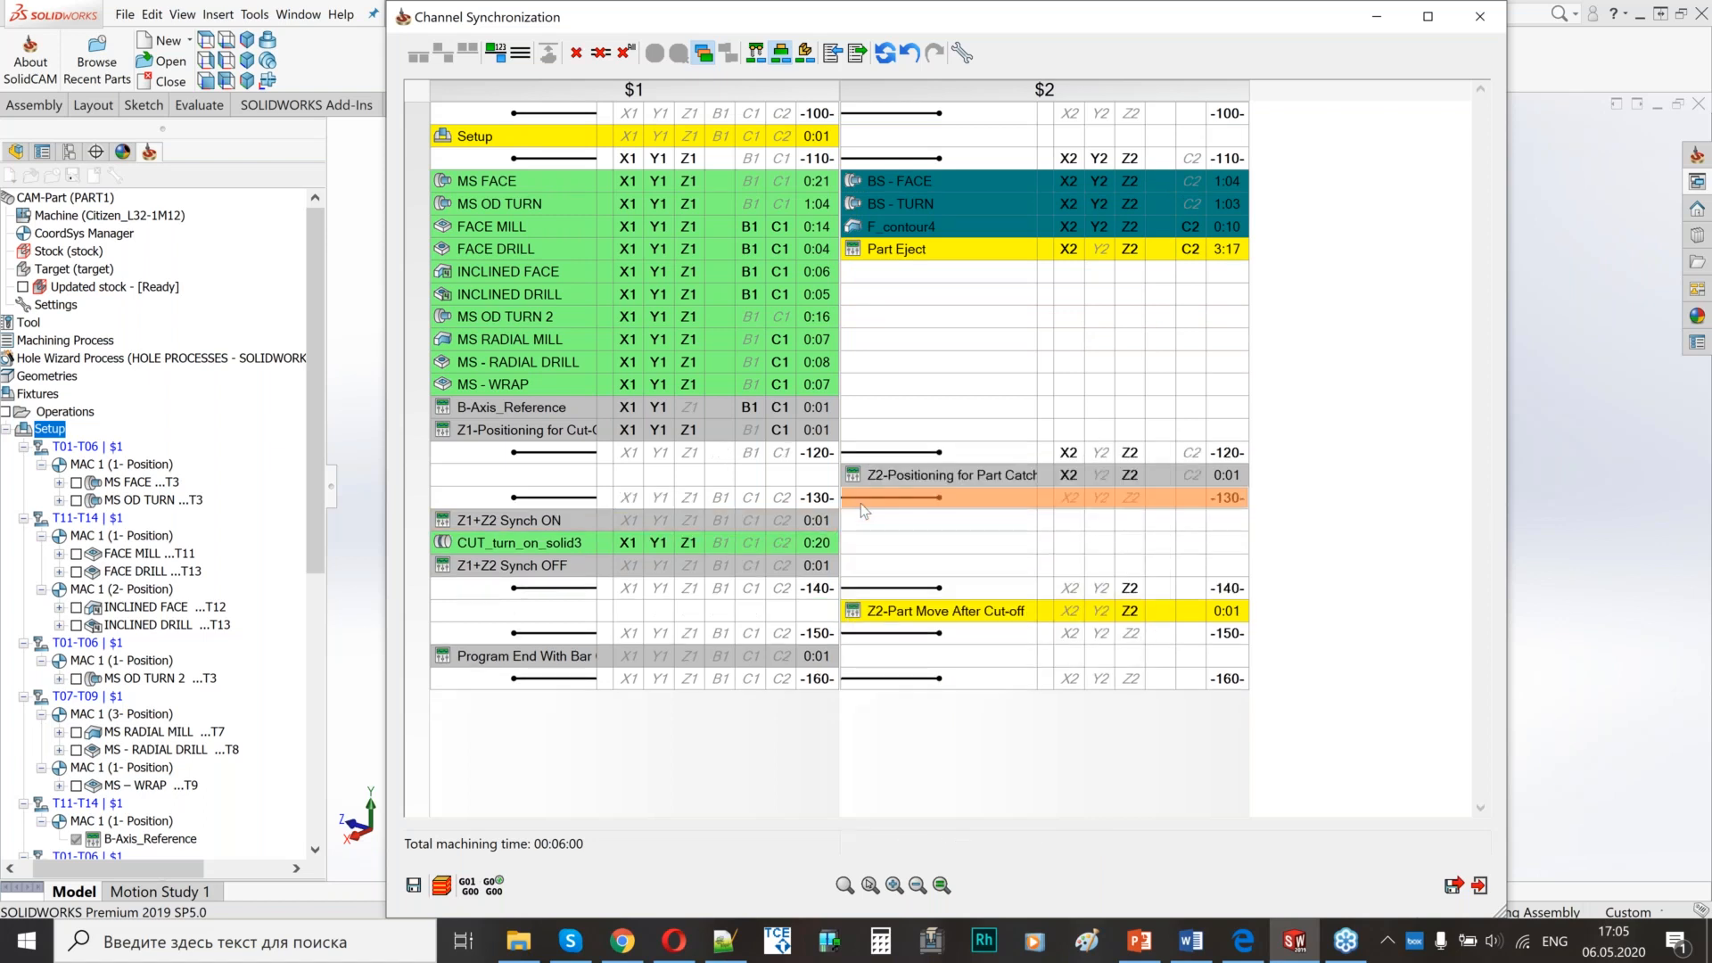
pyautogui.rightClick(861, 501)
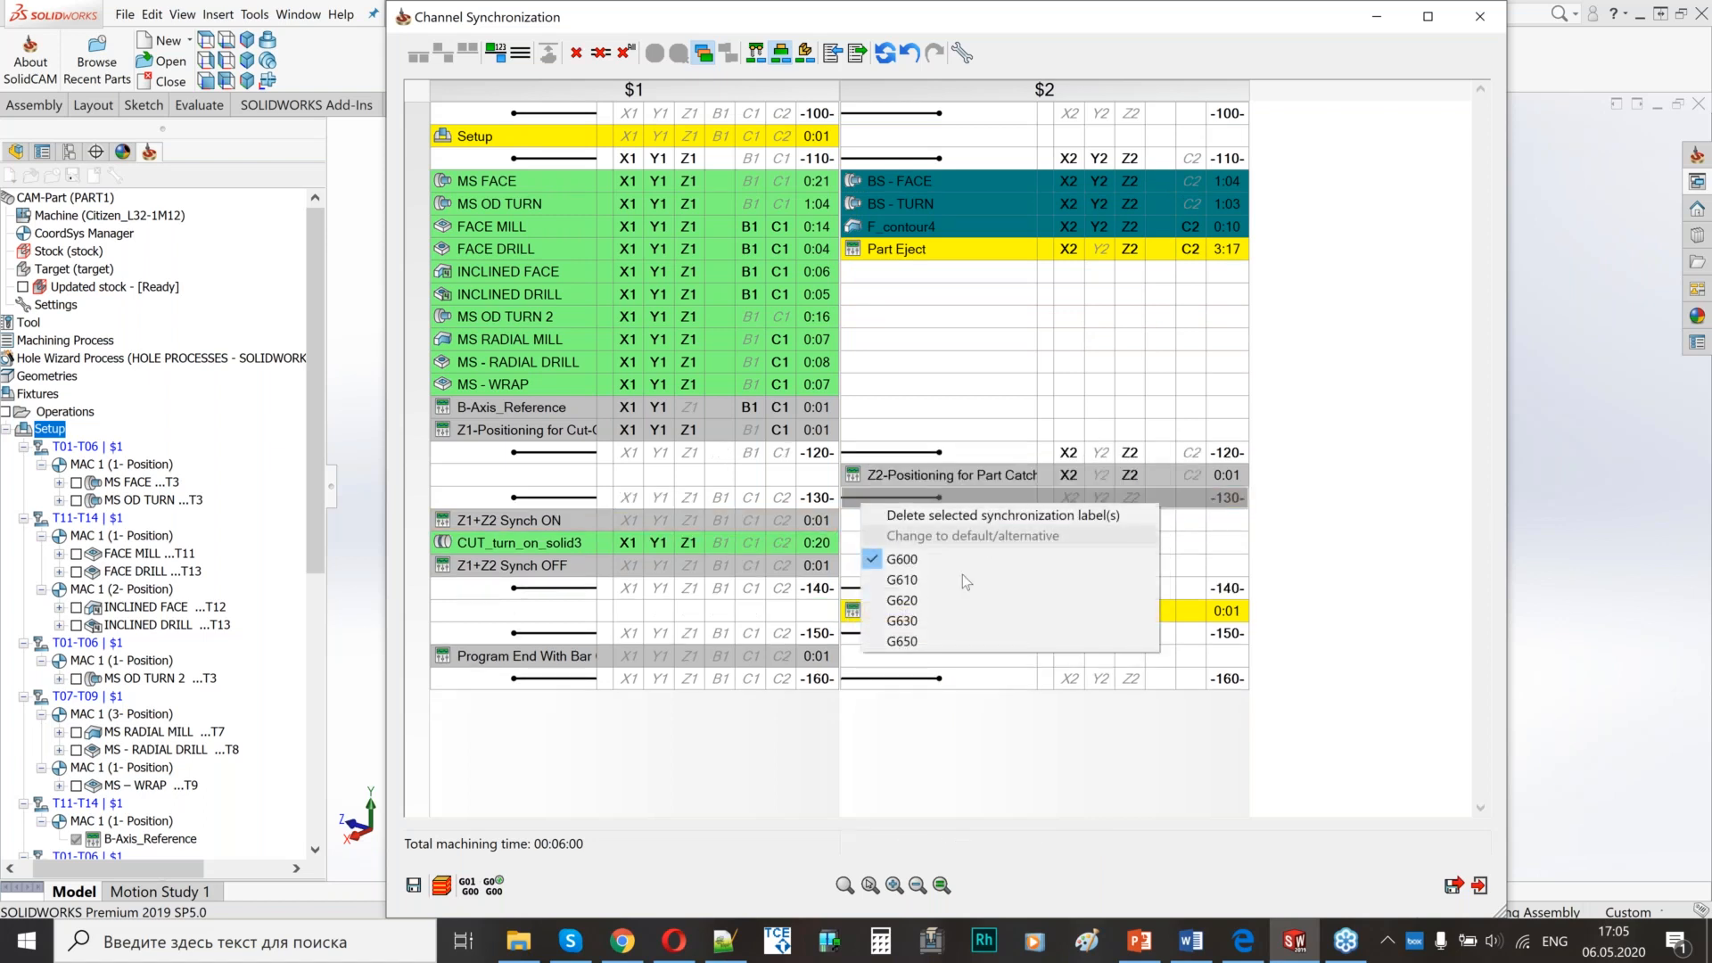
pyautogui.click(910, 641)
# - Delete the synchronization label following Z2-Part Move After Cut-off, then save and exit channel synchronization
pyautogui.click(848, 592)
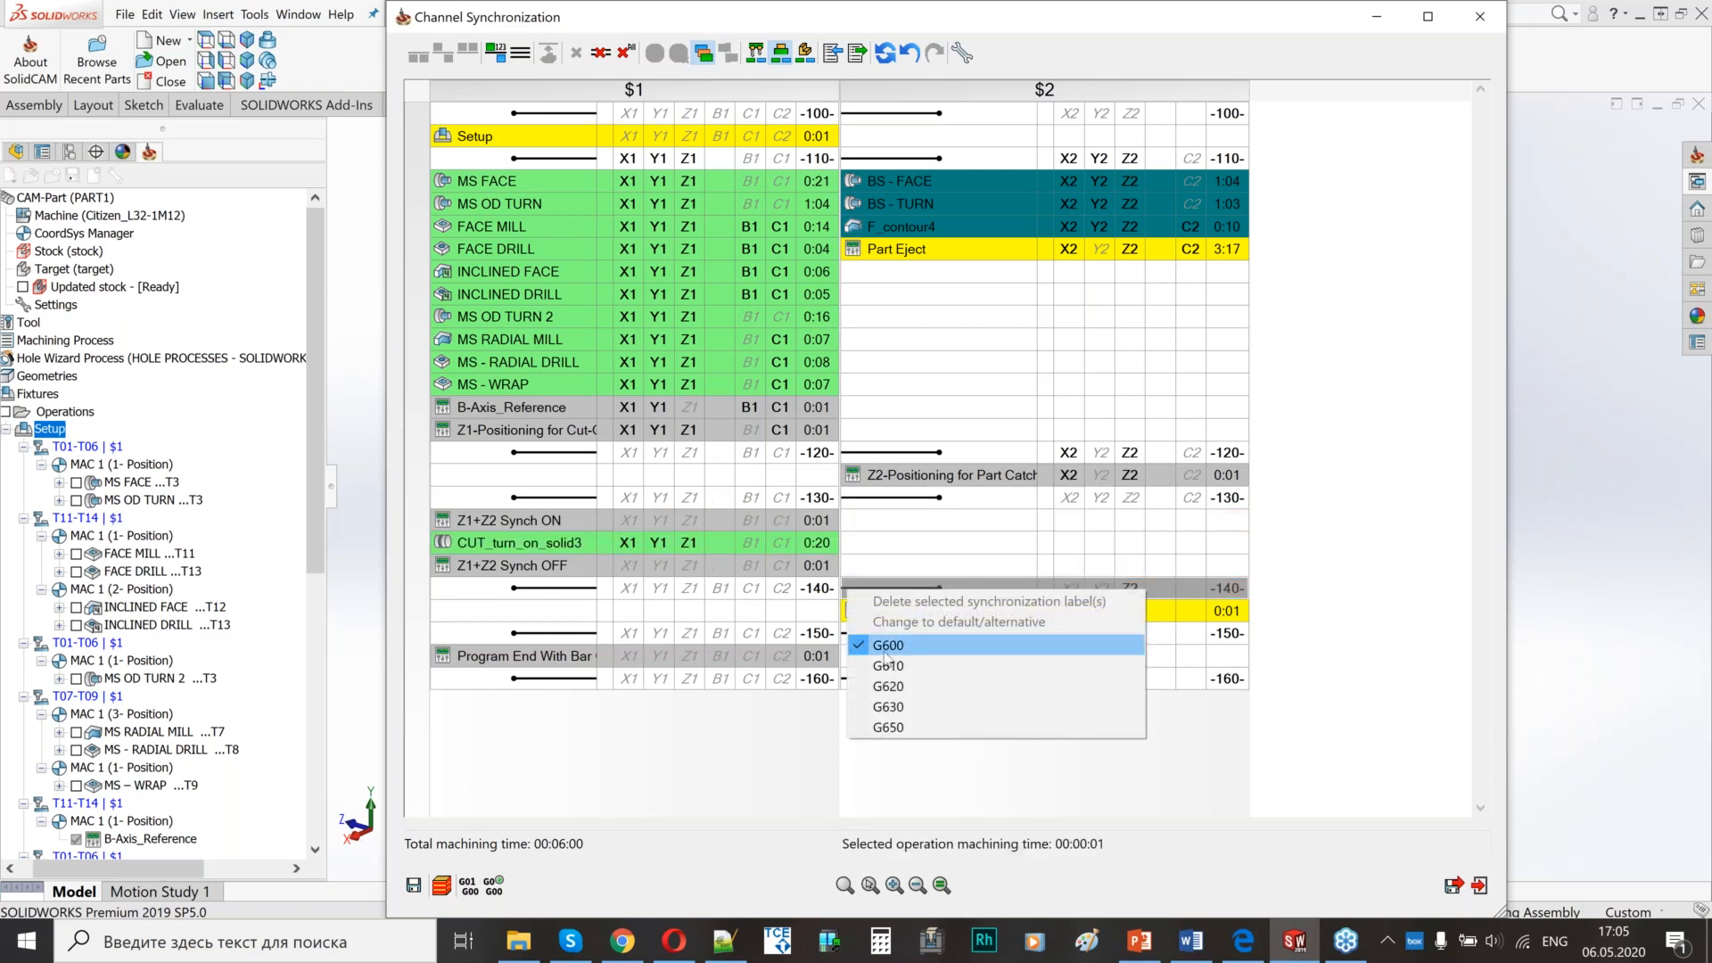
pyautogui.click(922, 581)
pyautogui.click(874, 656)
pyautogui.rightClick(861, 634)
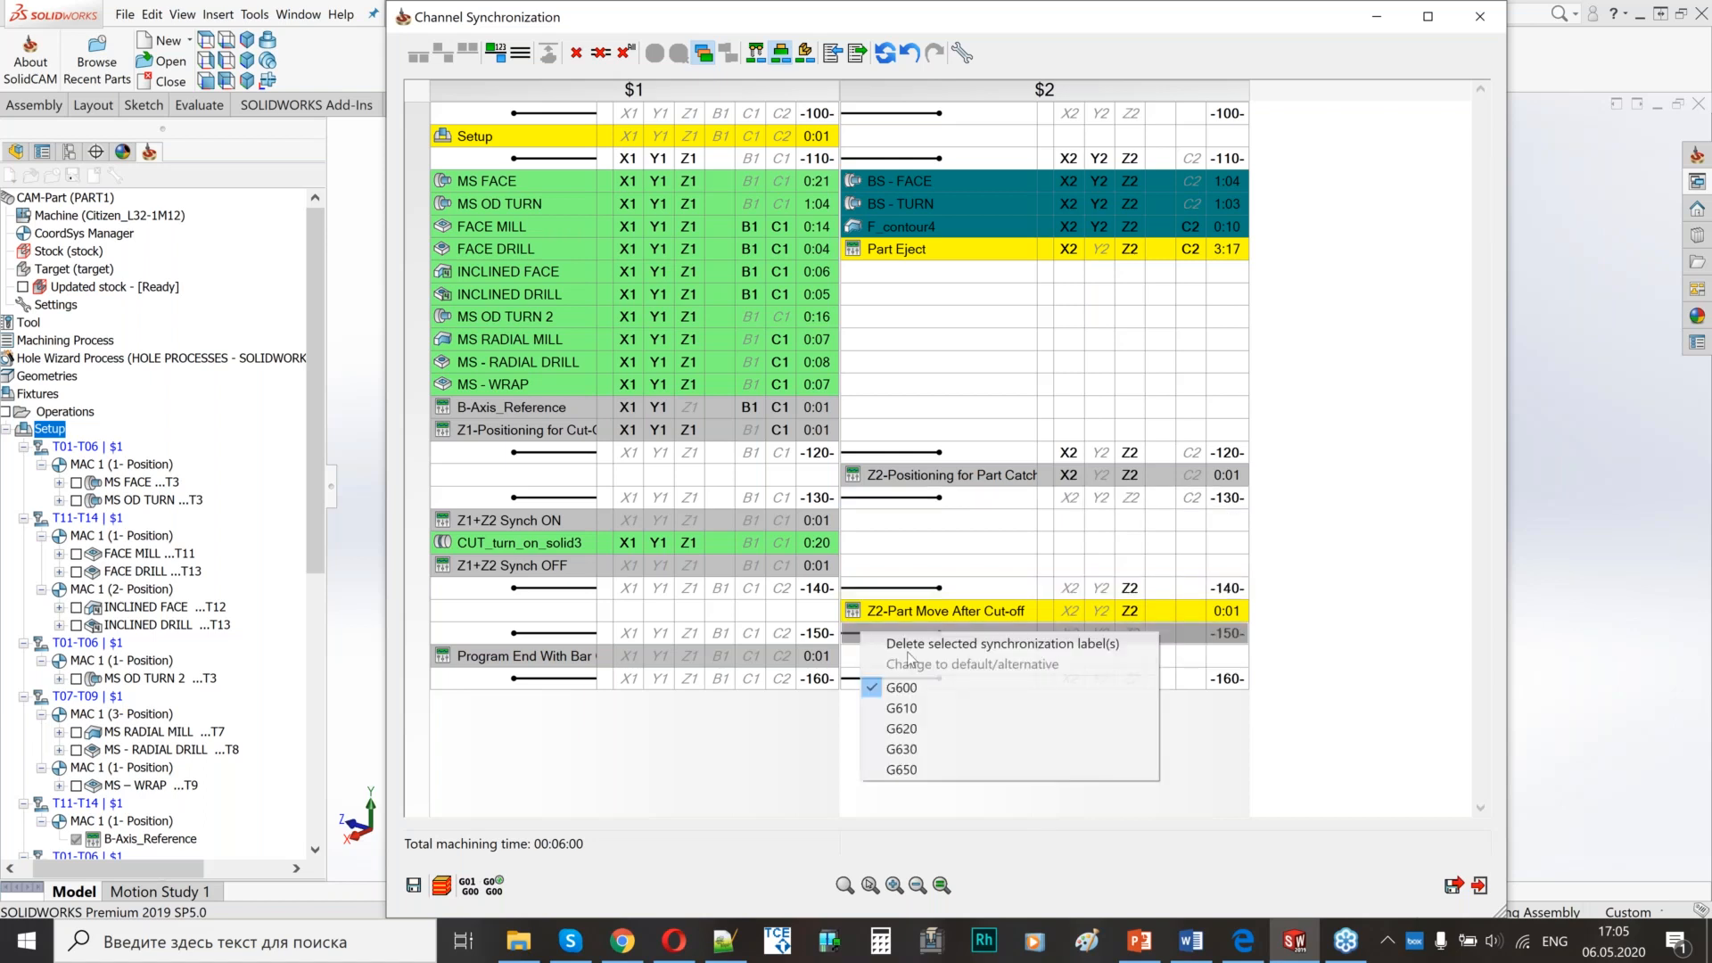
pyautogui.click(892, 643)
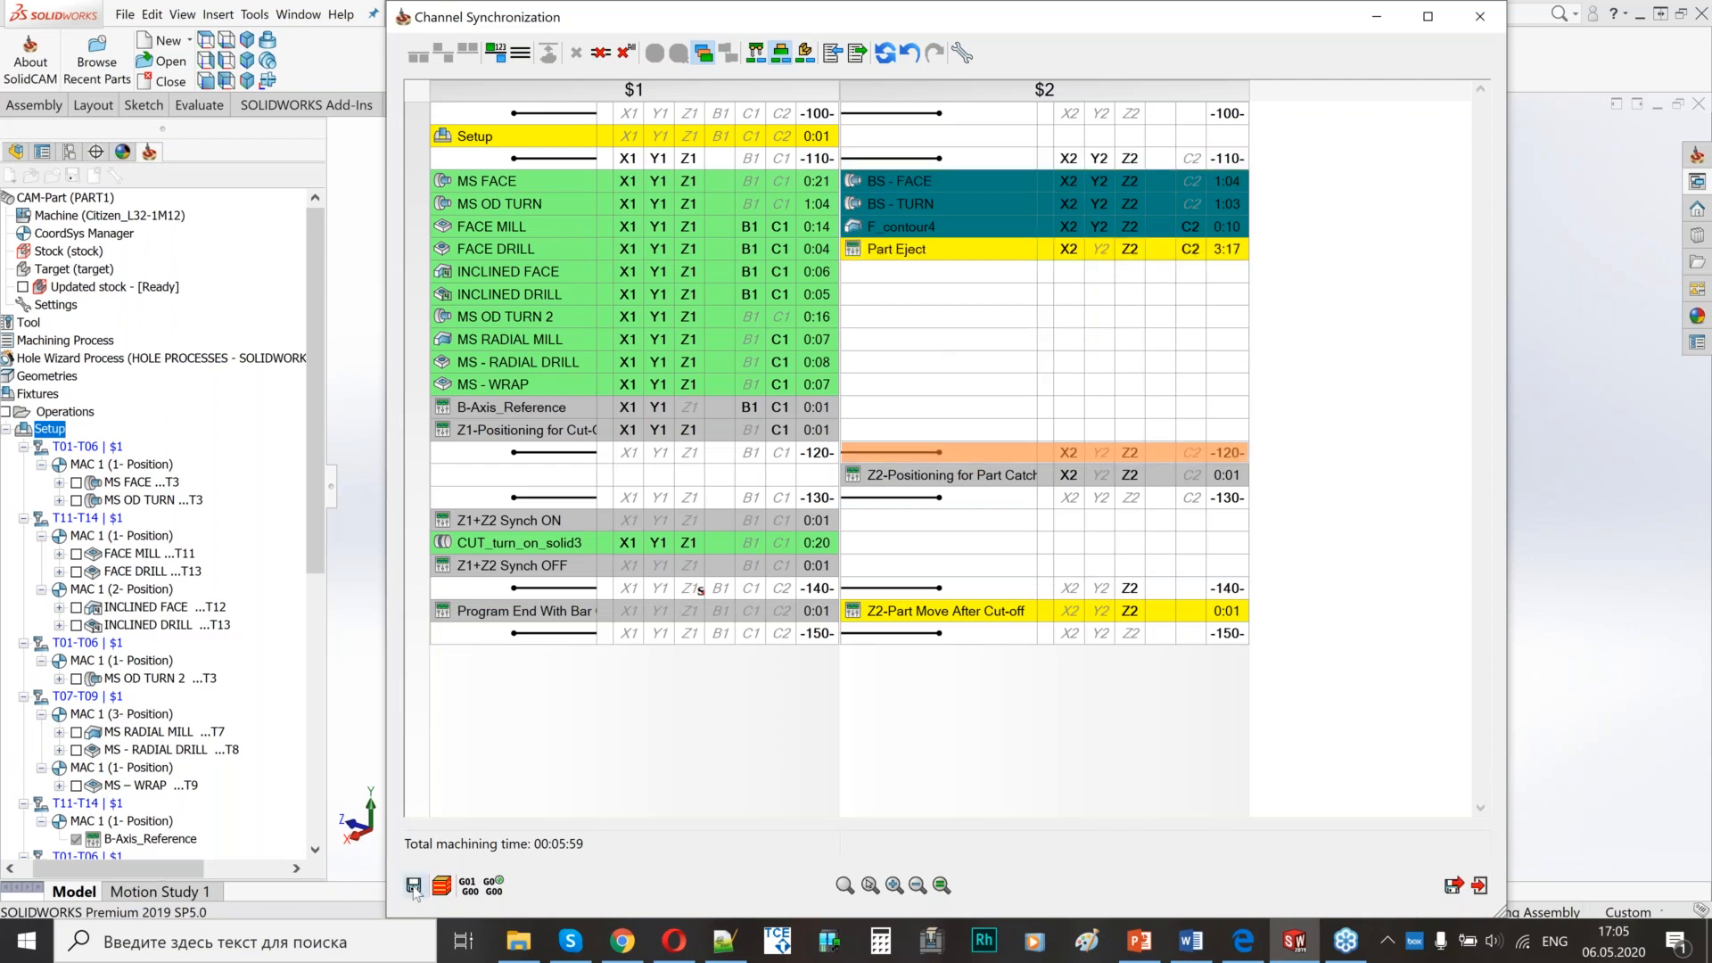
pyautogui.click(1454, 885)
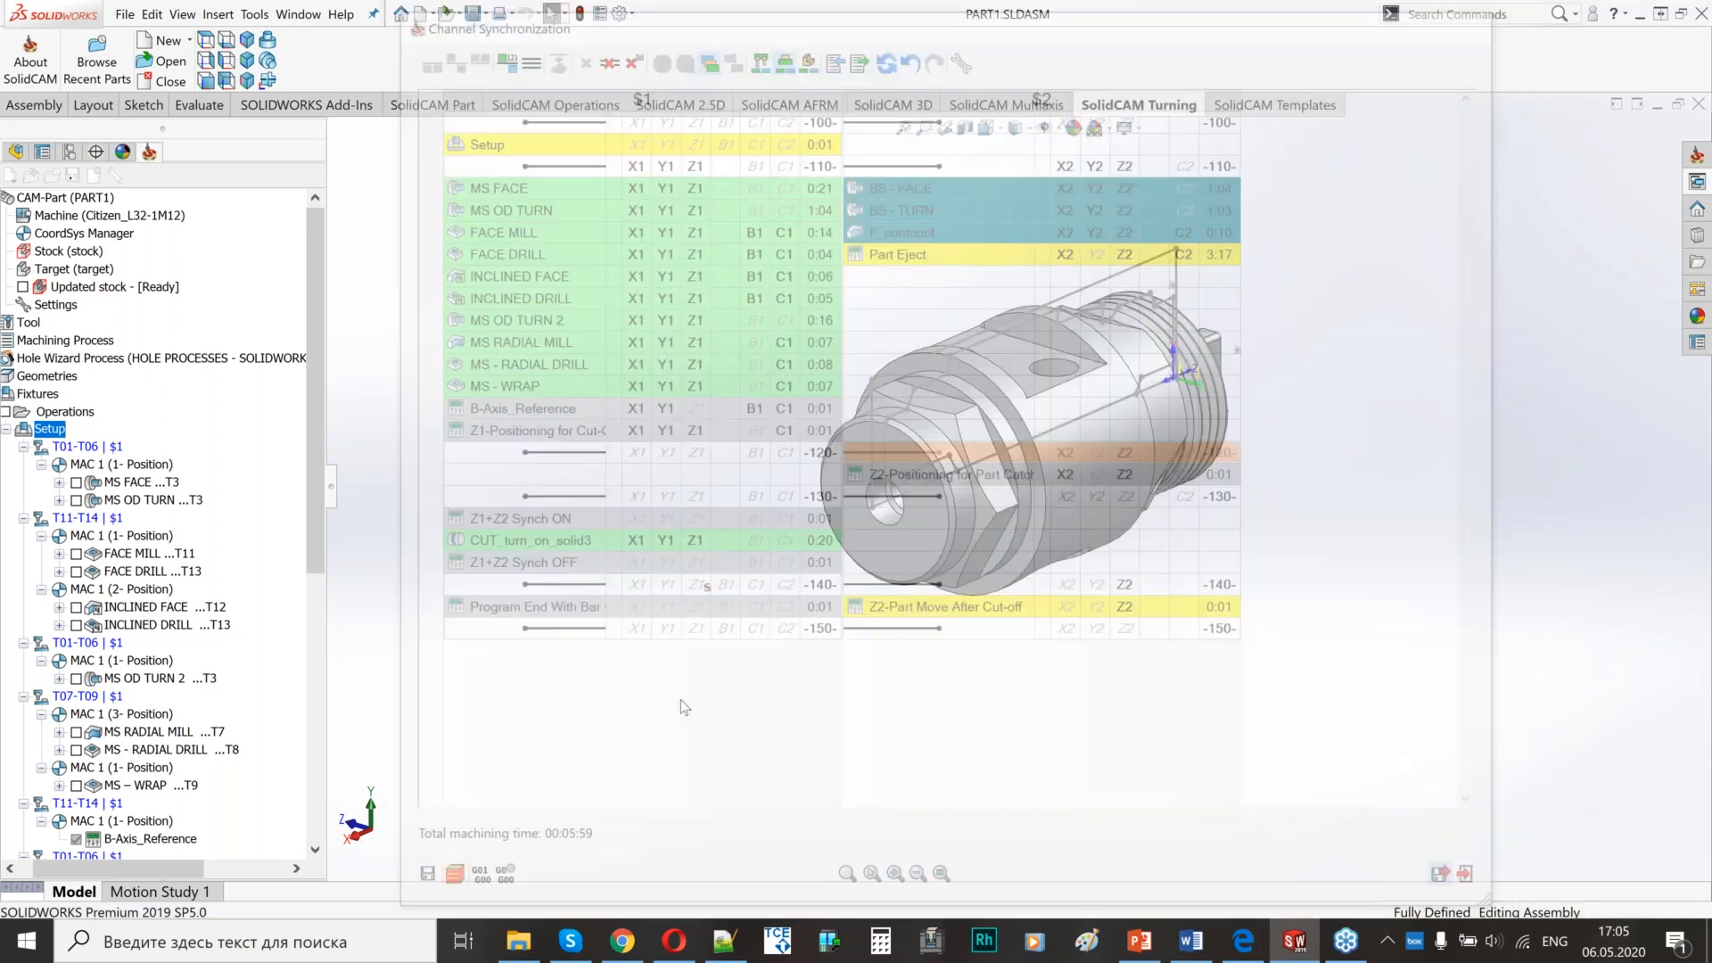
# - Launch the machine simulation for Setup
pyautogui.rightClick(49, 429)
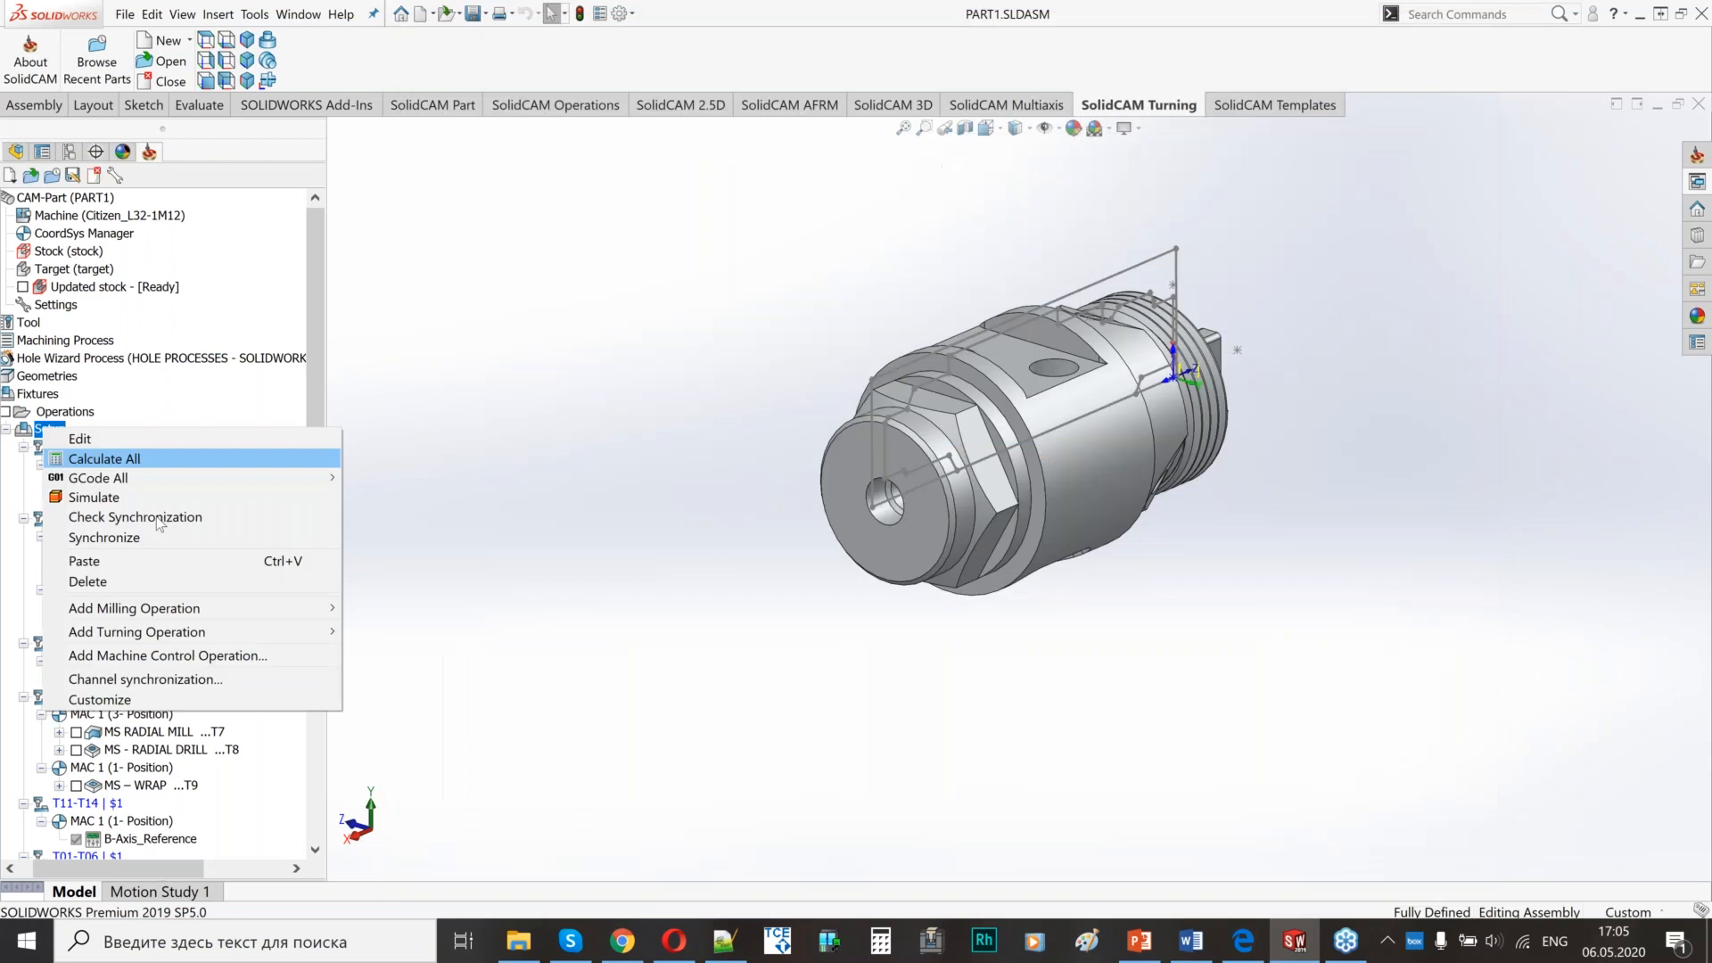
pyautogui.click(94, 497)
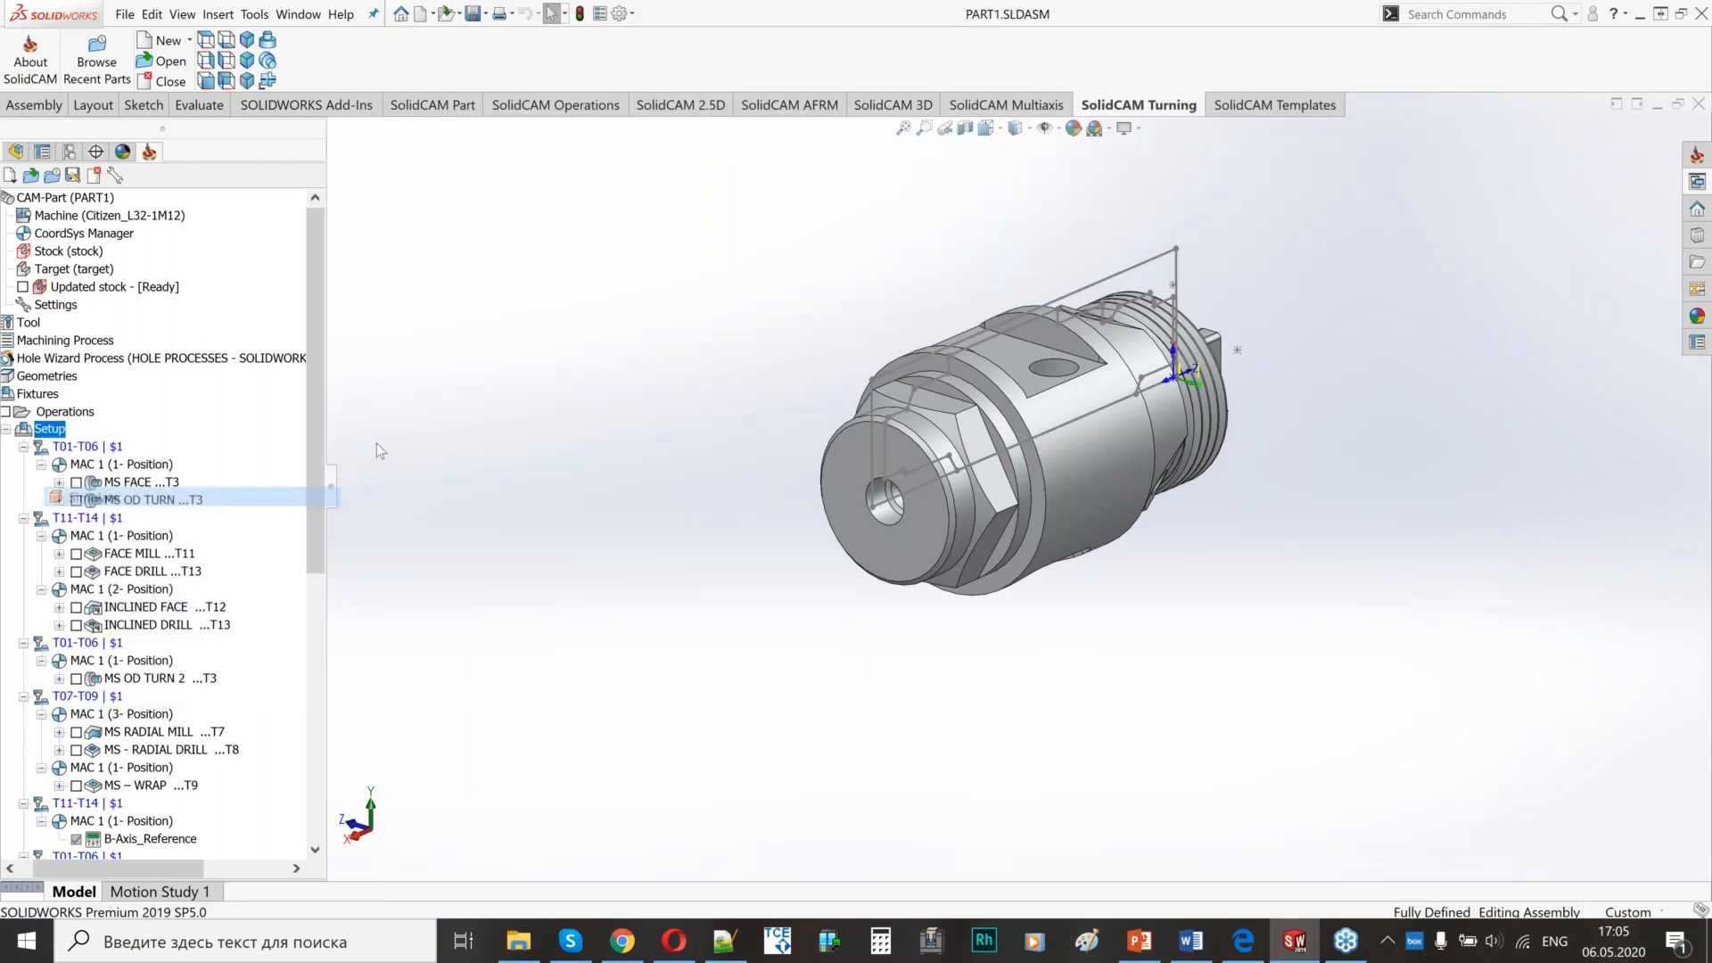
pyautogui.click(254, 157)
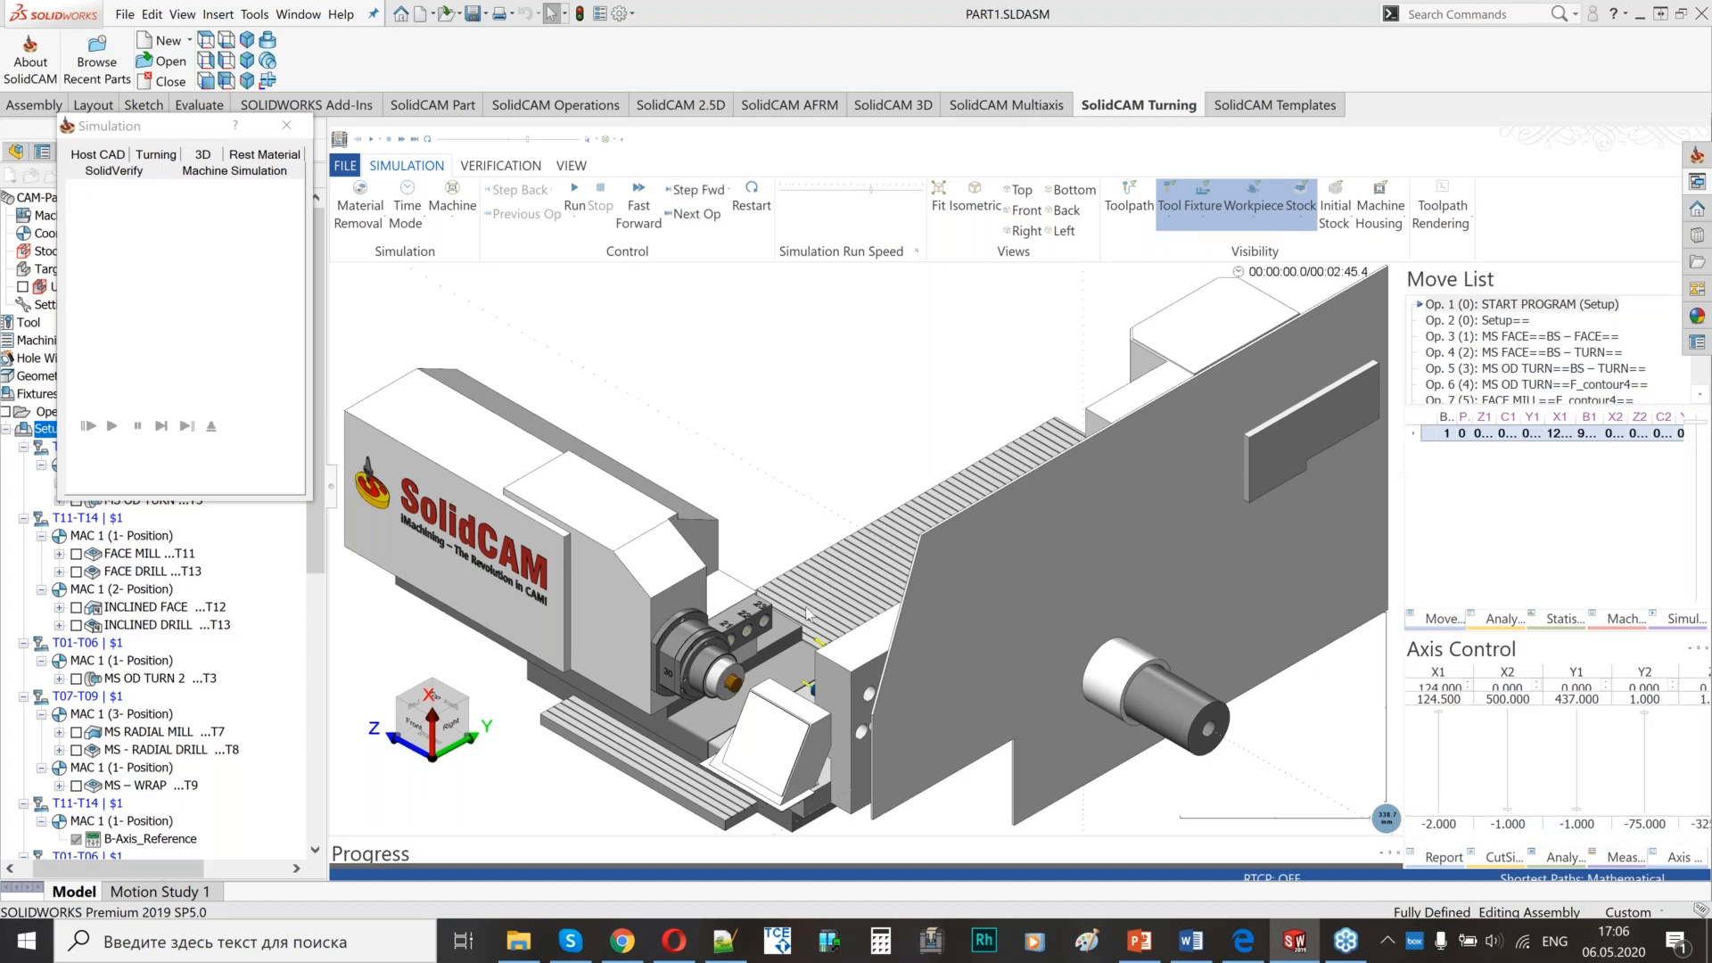
# - Examine the main spindle, back spindle with the loaded workpiece, and back tool block in the machine model
pyautogui.moveTo(808, 595); pyautogui.dragTo(944, 587, button='middle')
pyautogui.scroll(8, 1116, 599)
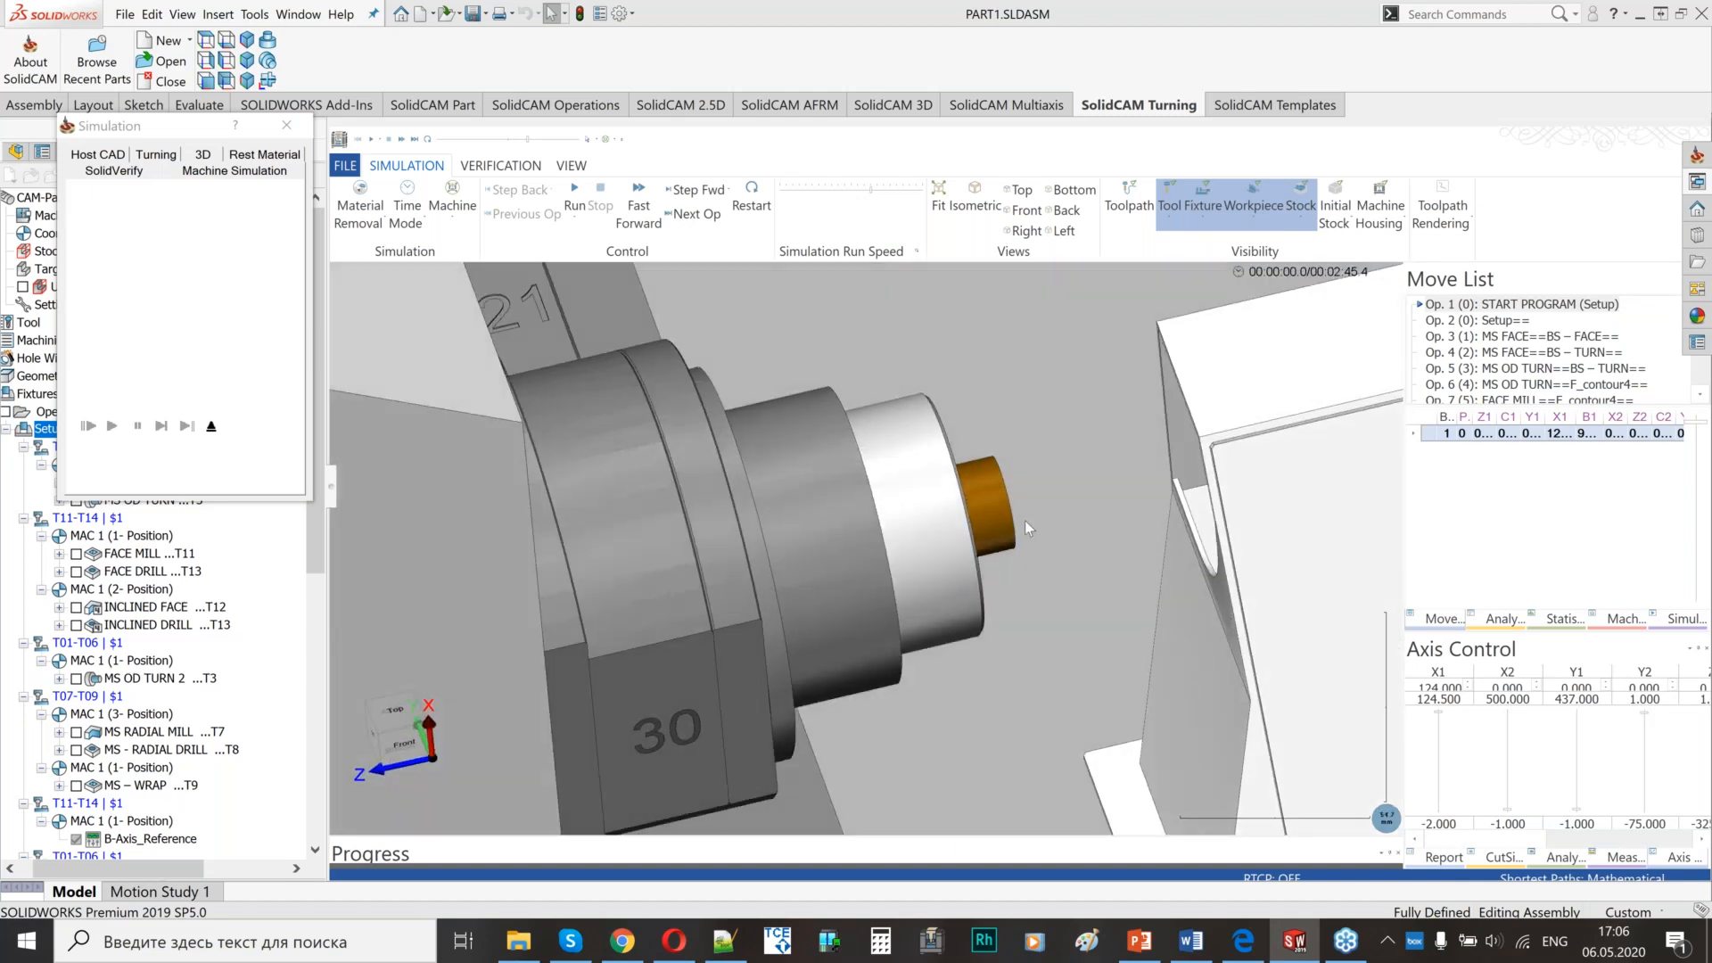
pyautogui.scroll(-10, 963, 528)
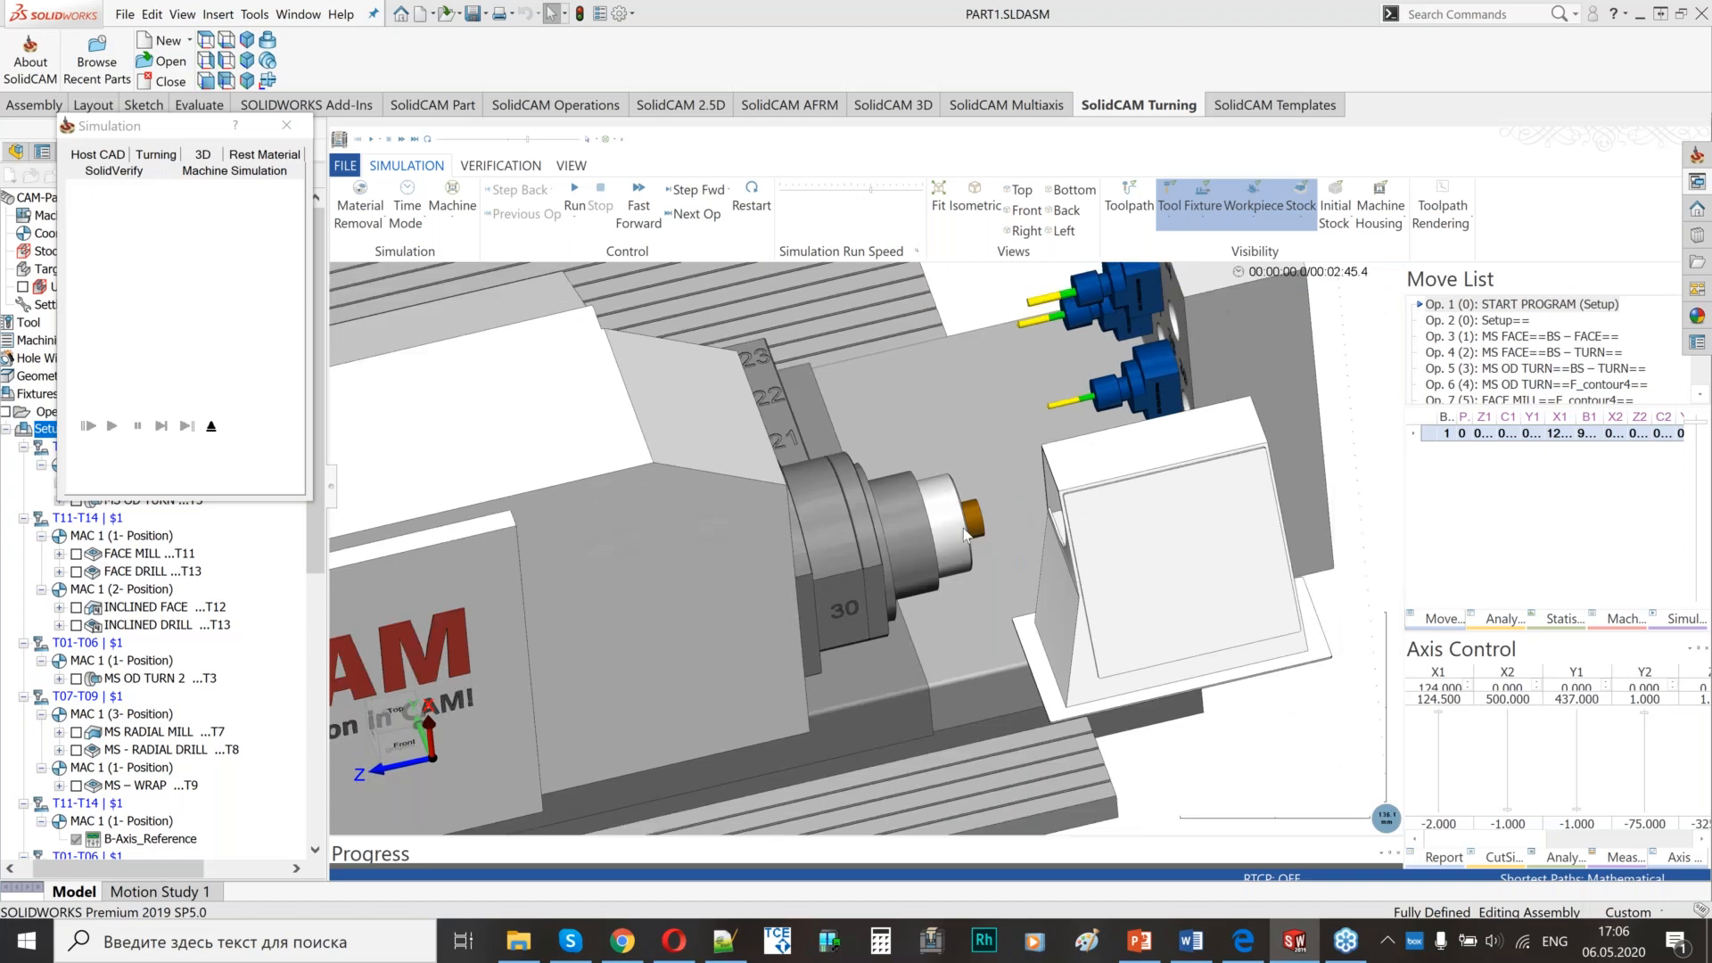
pyautogui.scroll(10, 1059, 335)
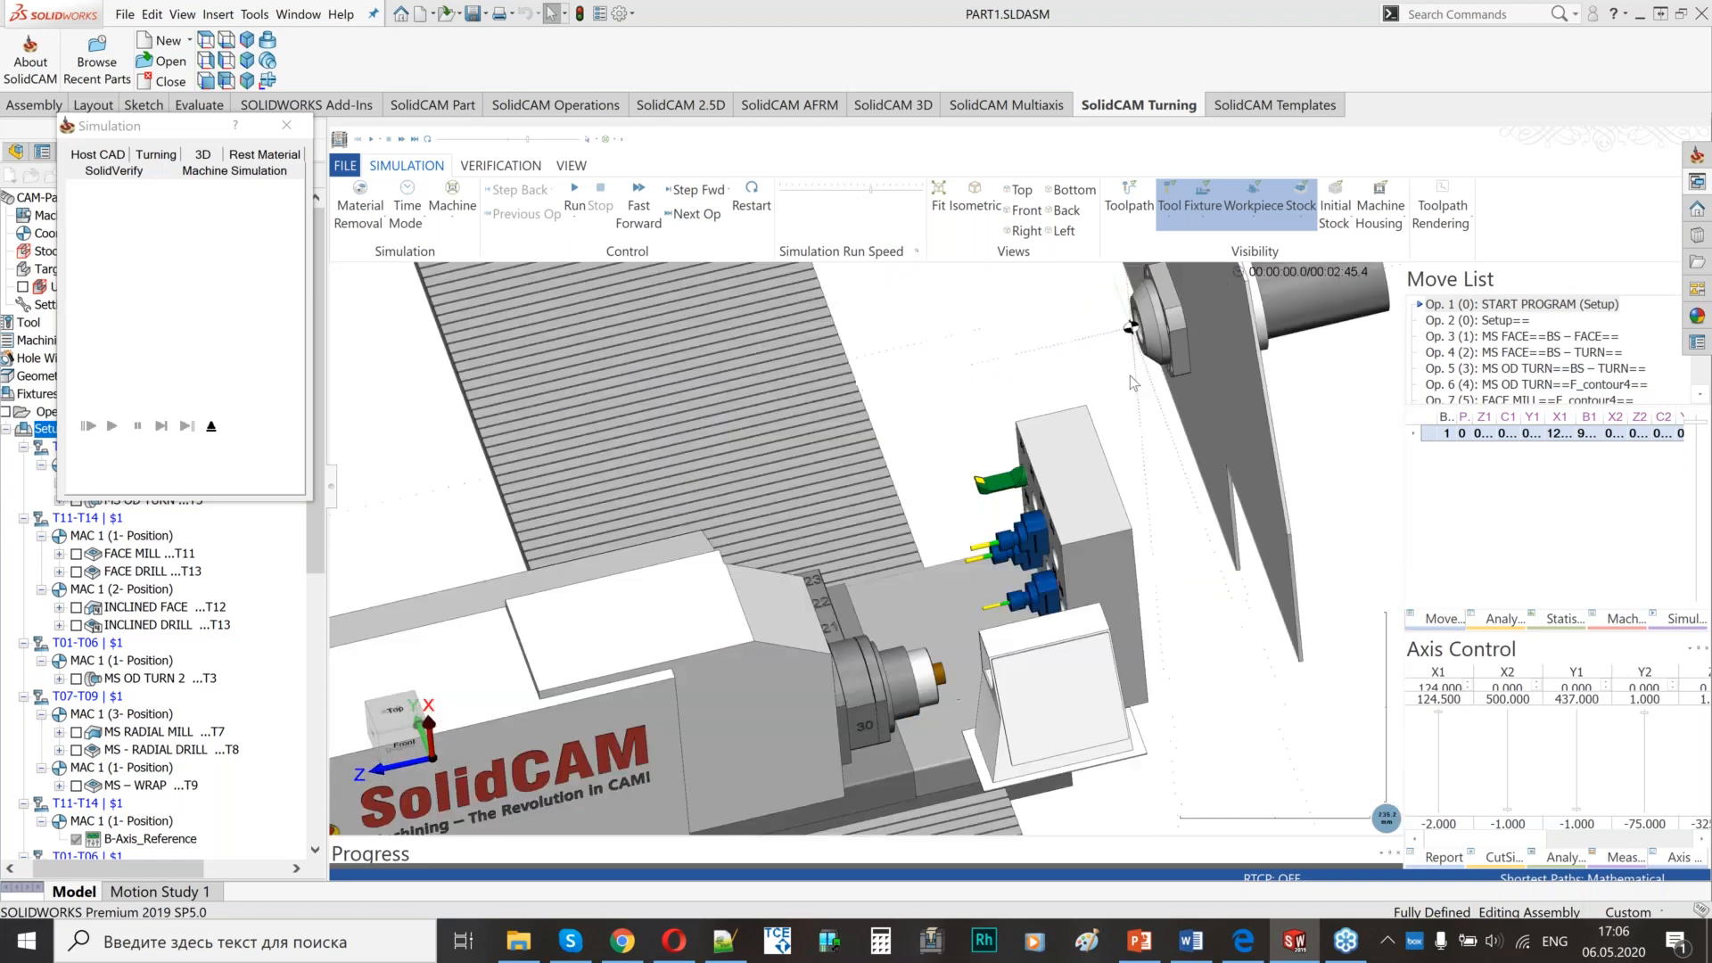
pyautogui.scroll(-10, 1091, 439)
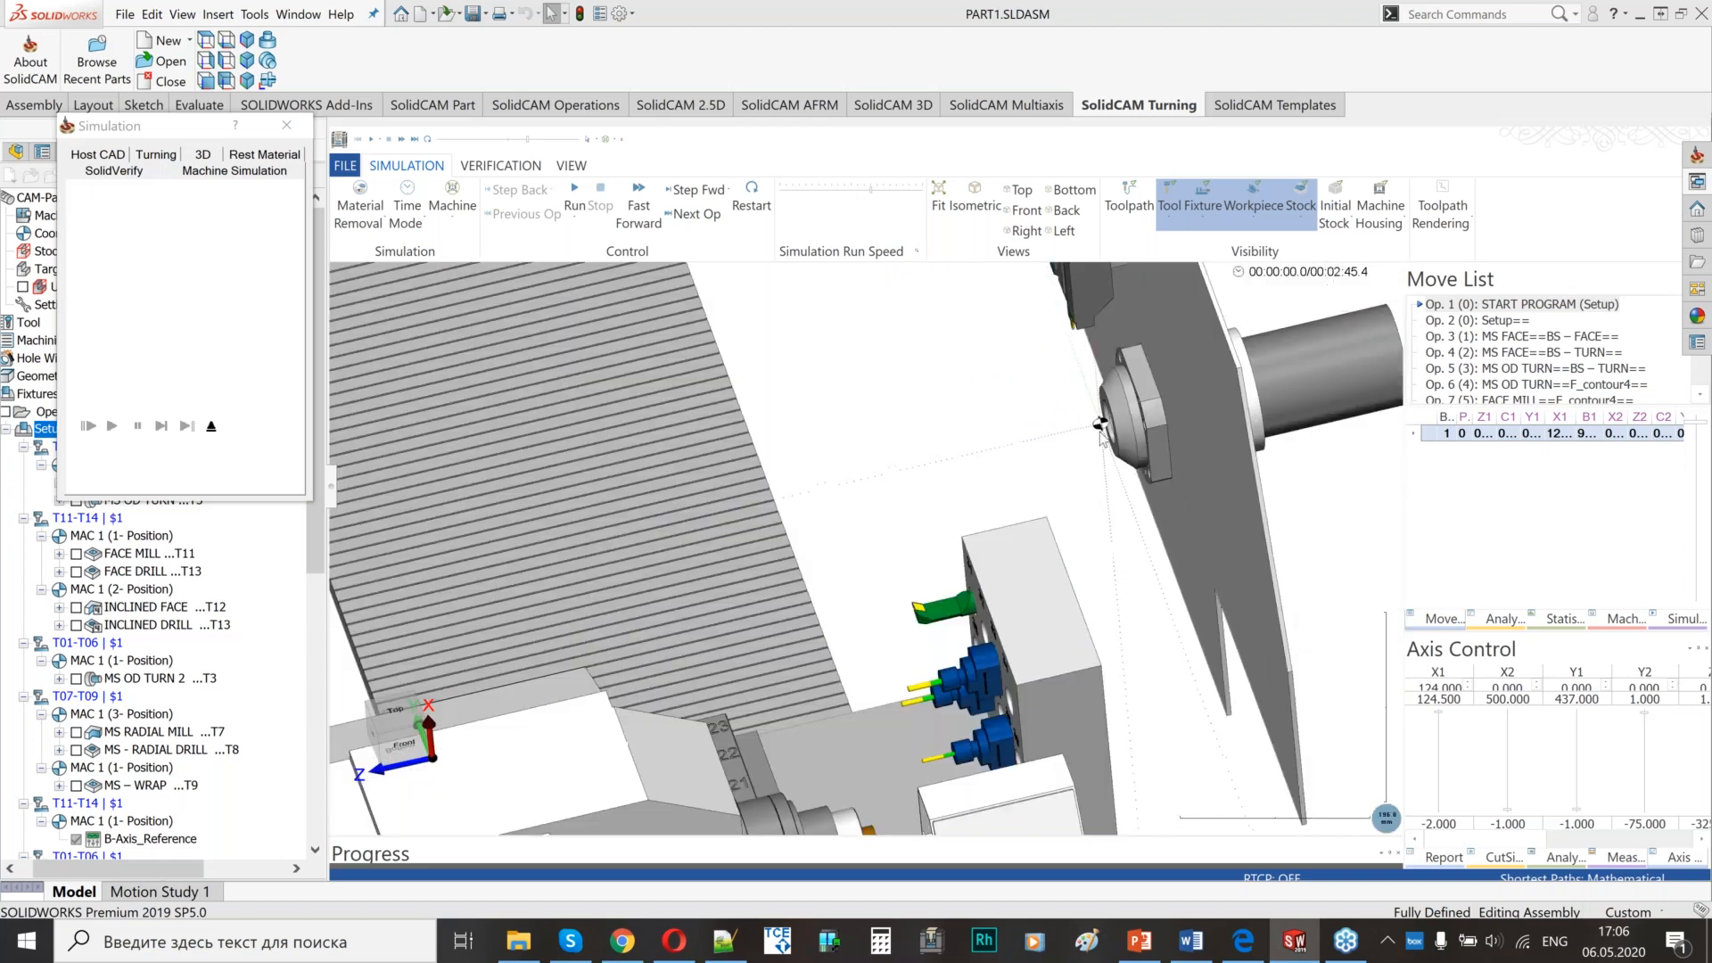
pyautogui.moveTo(1065, 453); pyautogui.dragTo(1097, 437, button='middle')
pyautogui.scroll(-2, 1097, 436)
pyautogui.scroll(2, 1151, 366)
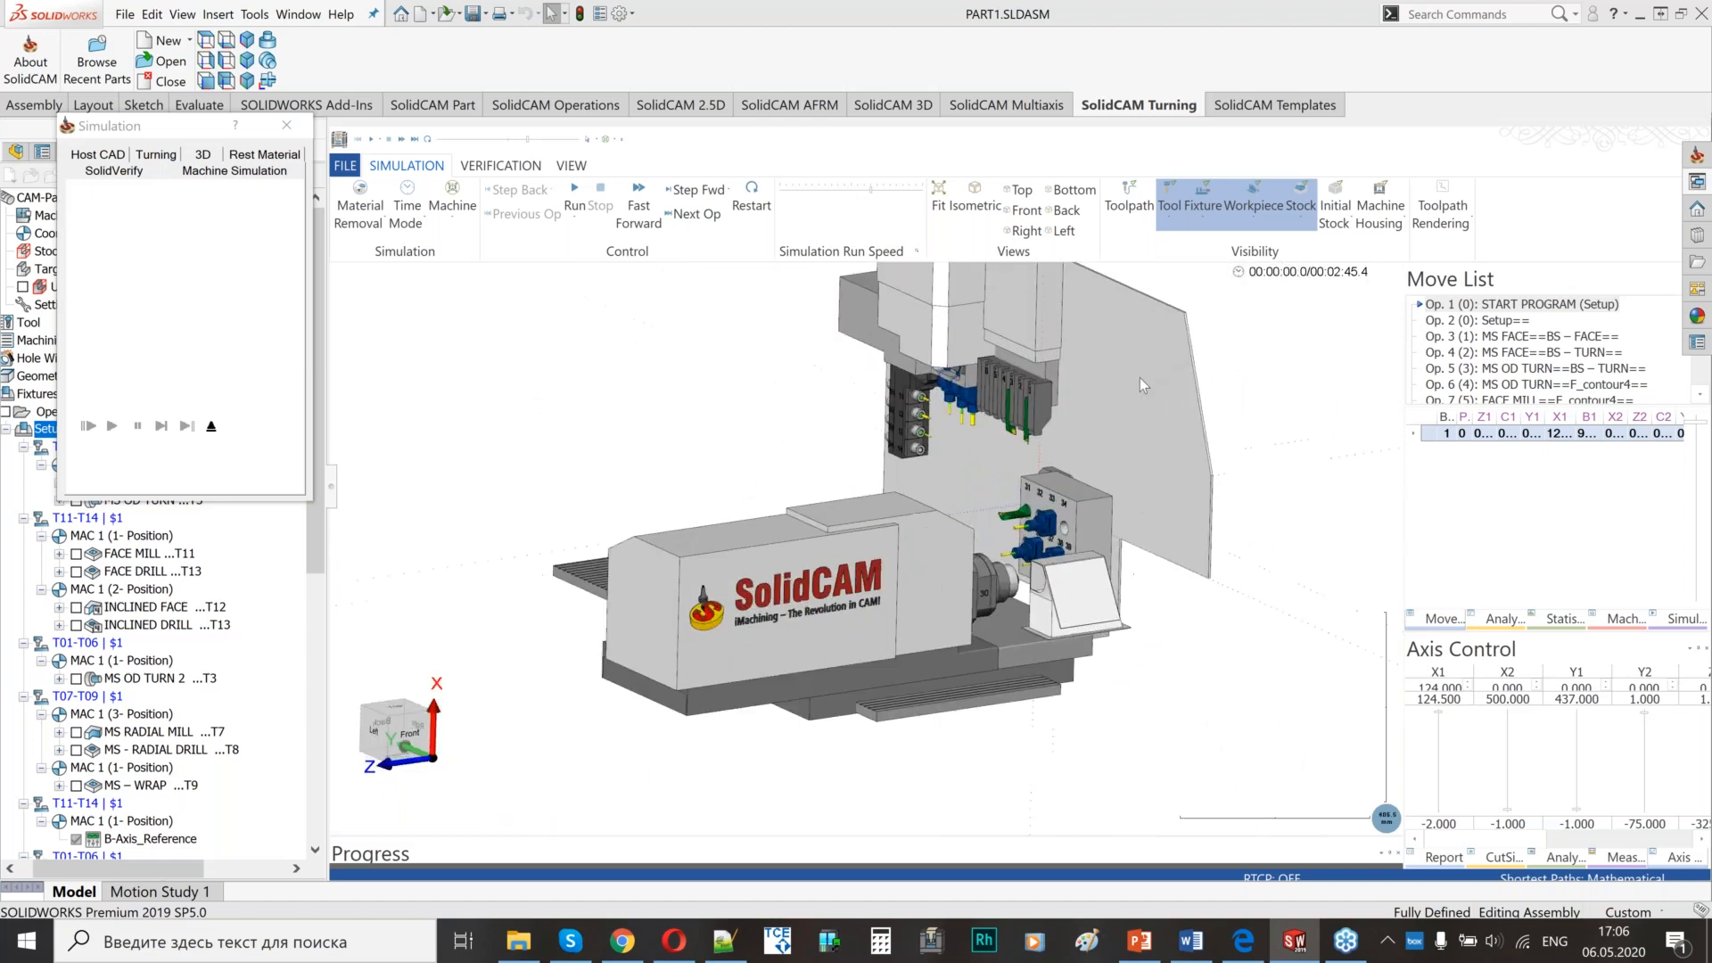
pyautogui.scroll(5, 960, 585)
pyautogui.moveTo(944, 570); pyautogui.dragTo(1000, 598, button='middle')
pyautogui.scroll(-4, 892, 584)
pyautogui.moveTo(835, 571); pyautogui.dragTo(838, 602, button='middle')
pyautogui.scroll(5, 939, 459)
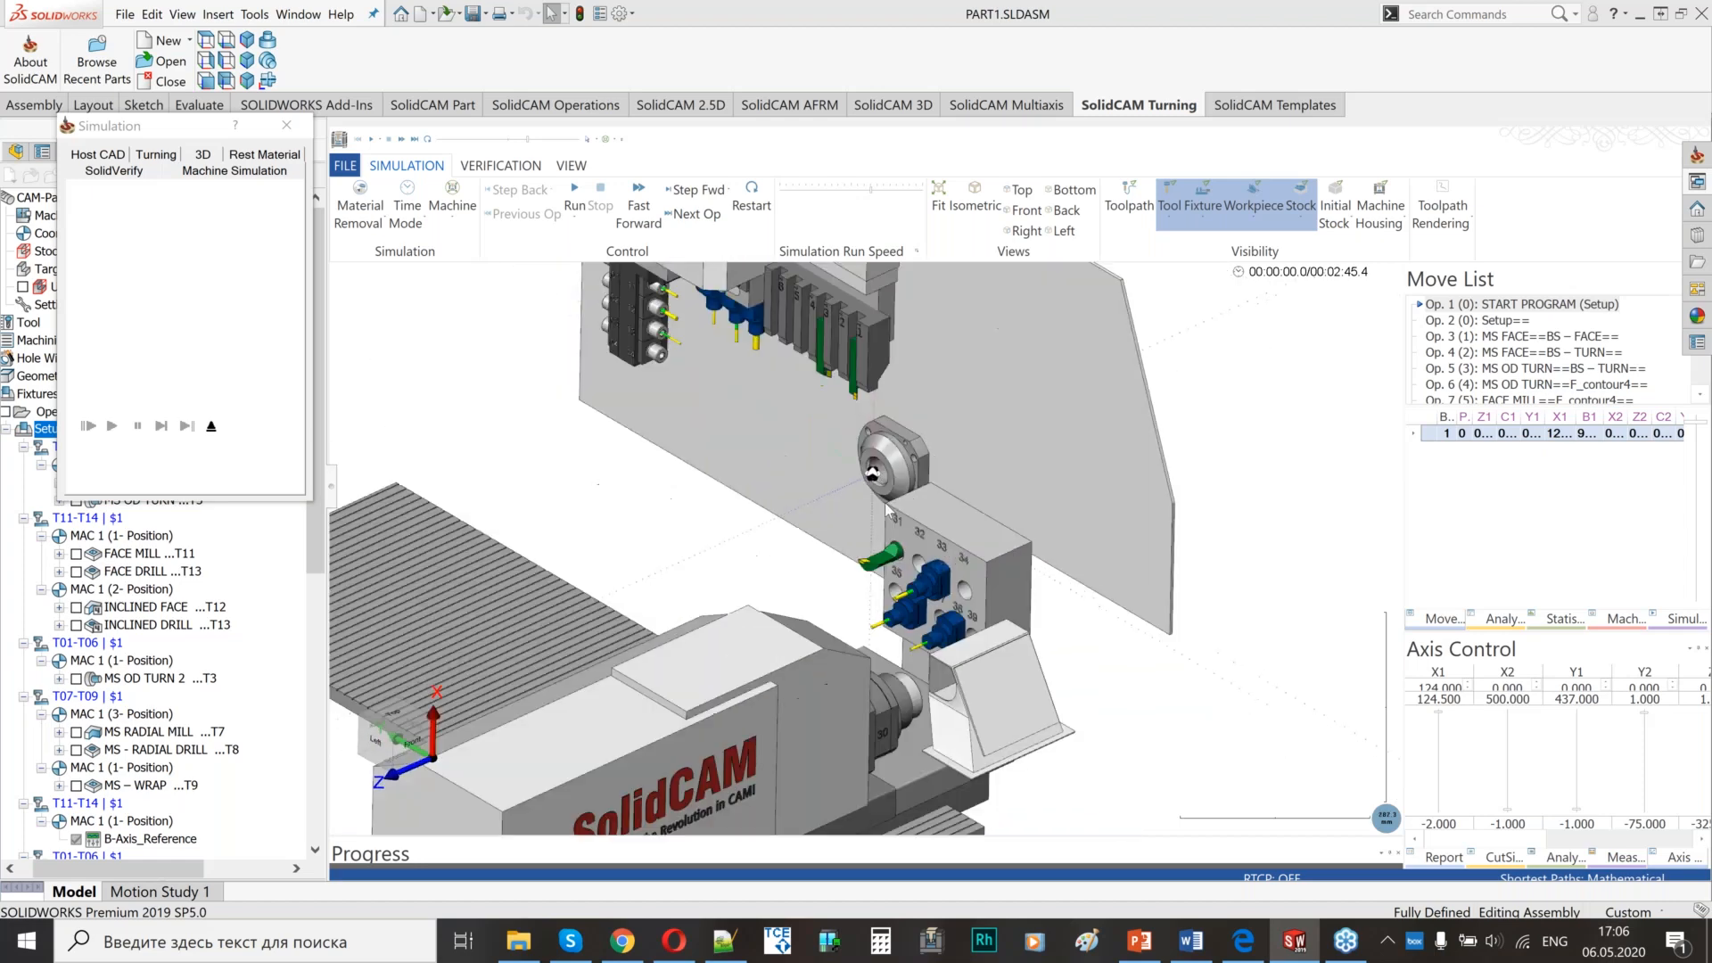
pyautogui.scroll(3, 907, 445)
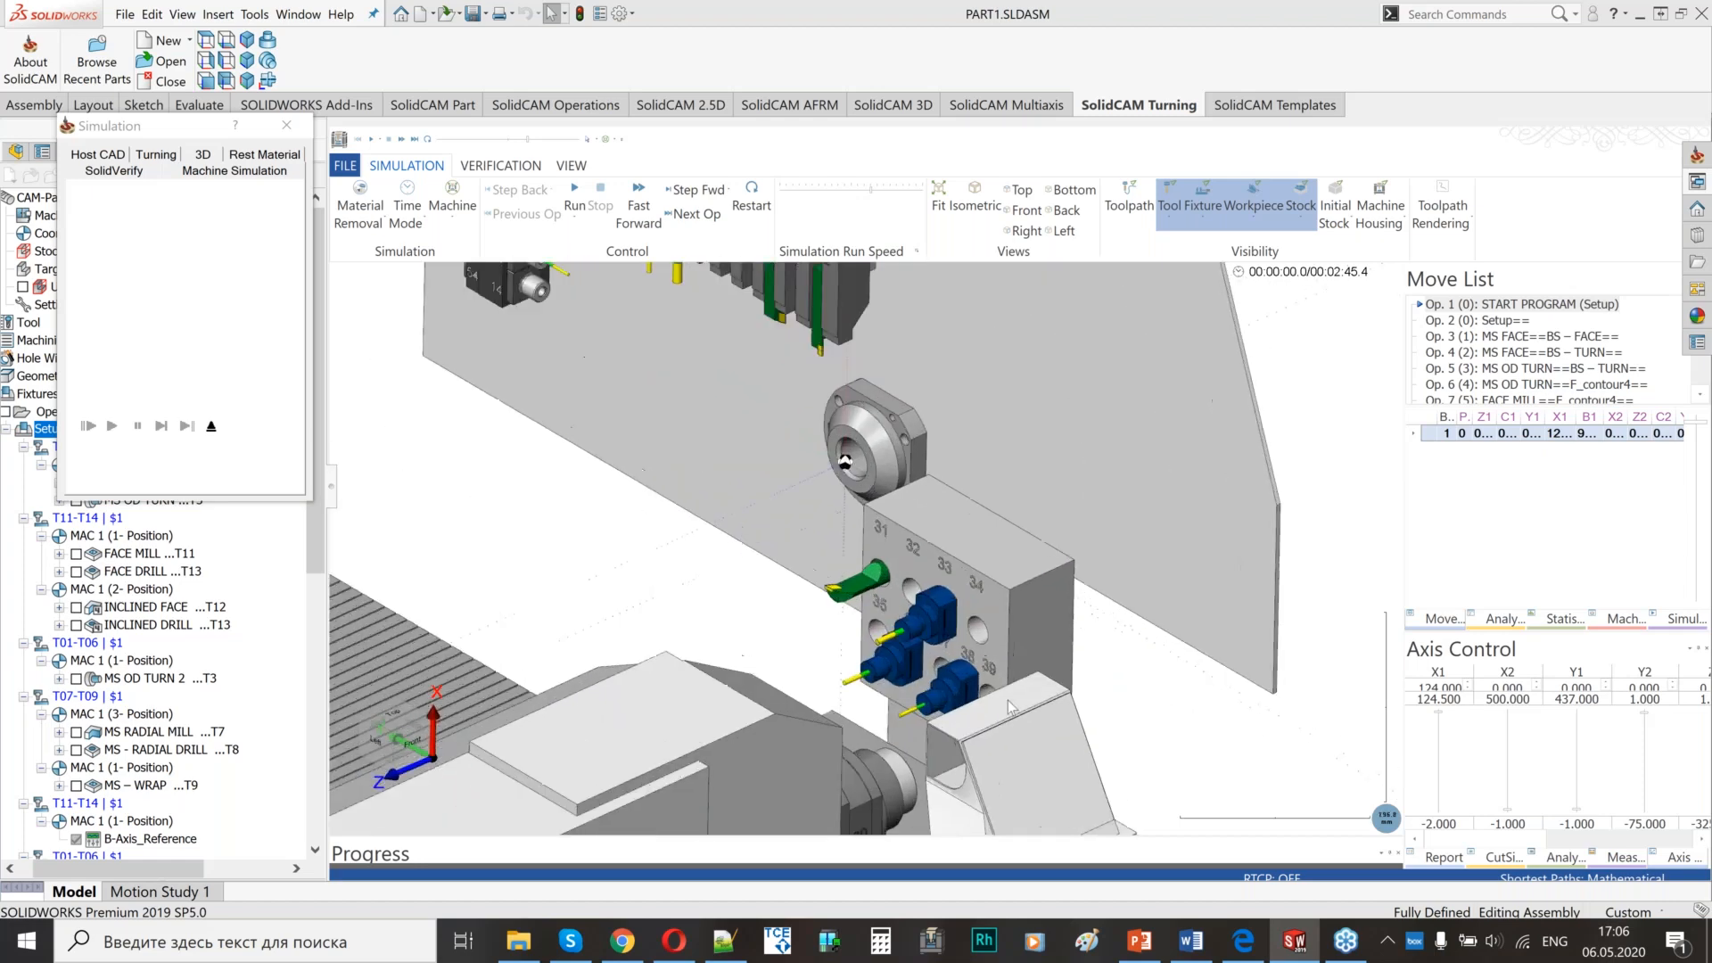
# - Run the simulation of simultaneous $1 and $2 machining to END PROGRAM, inspect the back spindle, and exit
pyautogui.click(575, 196)
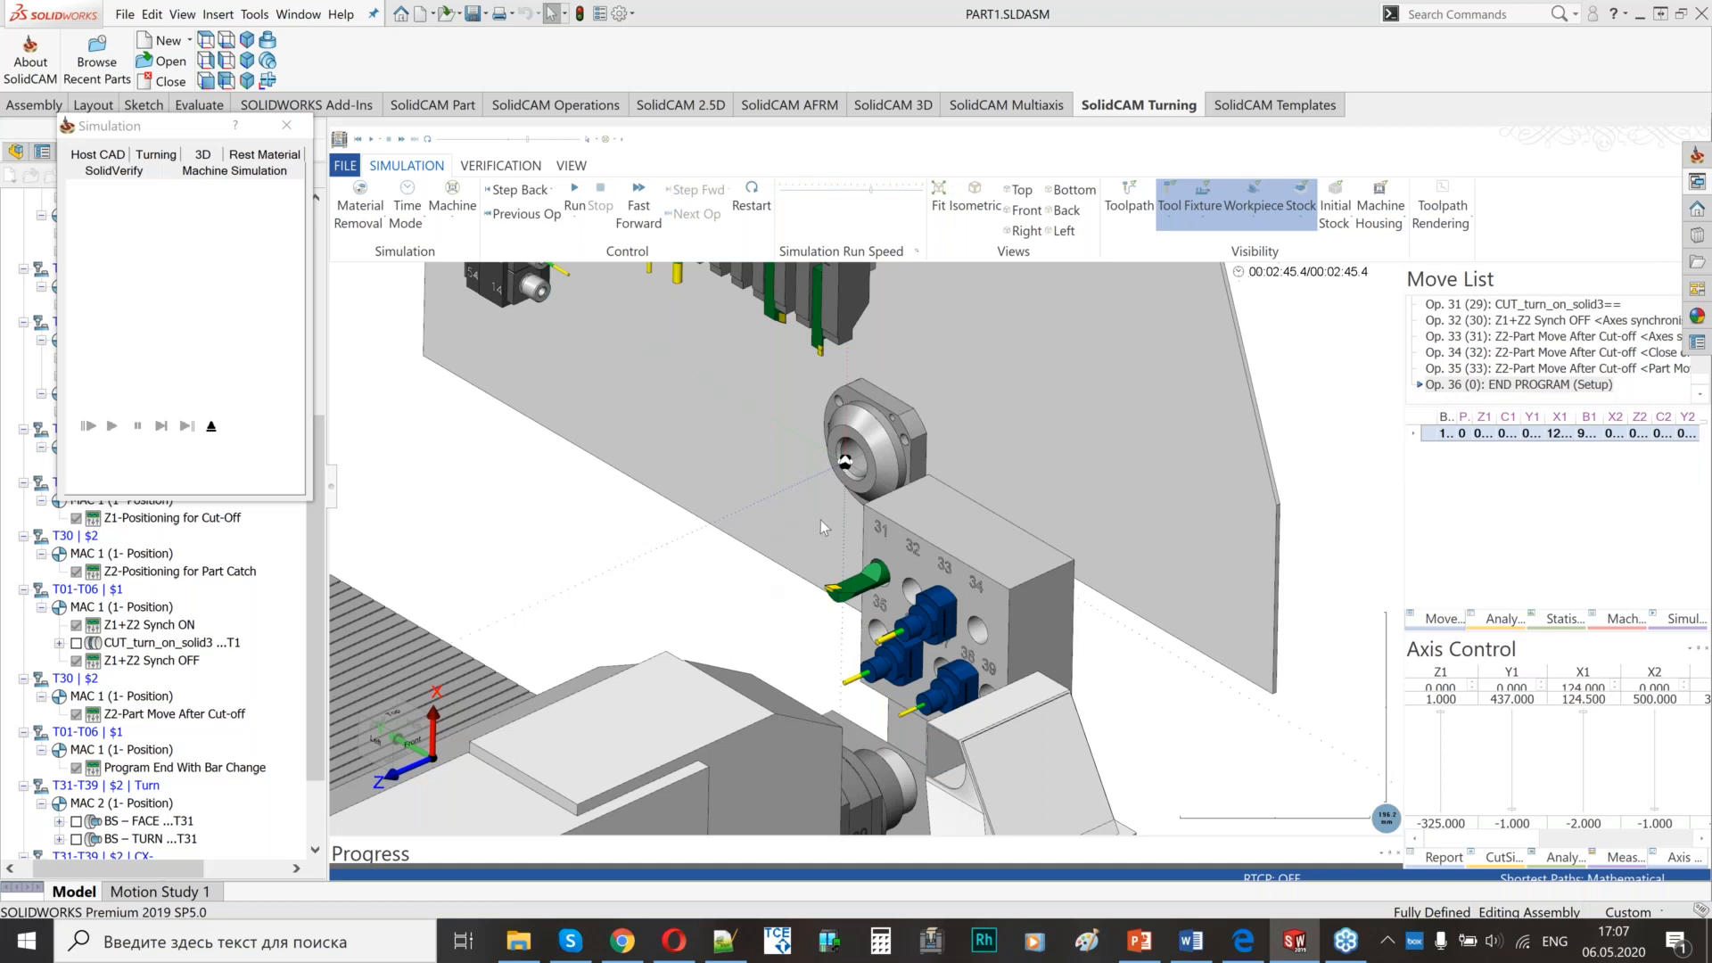
pyautogui.scroll(-2, 820, 521)
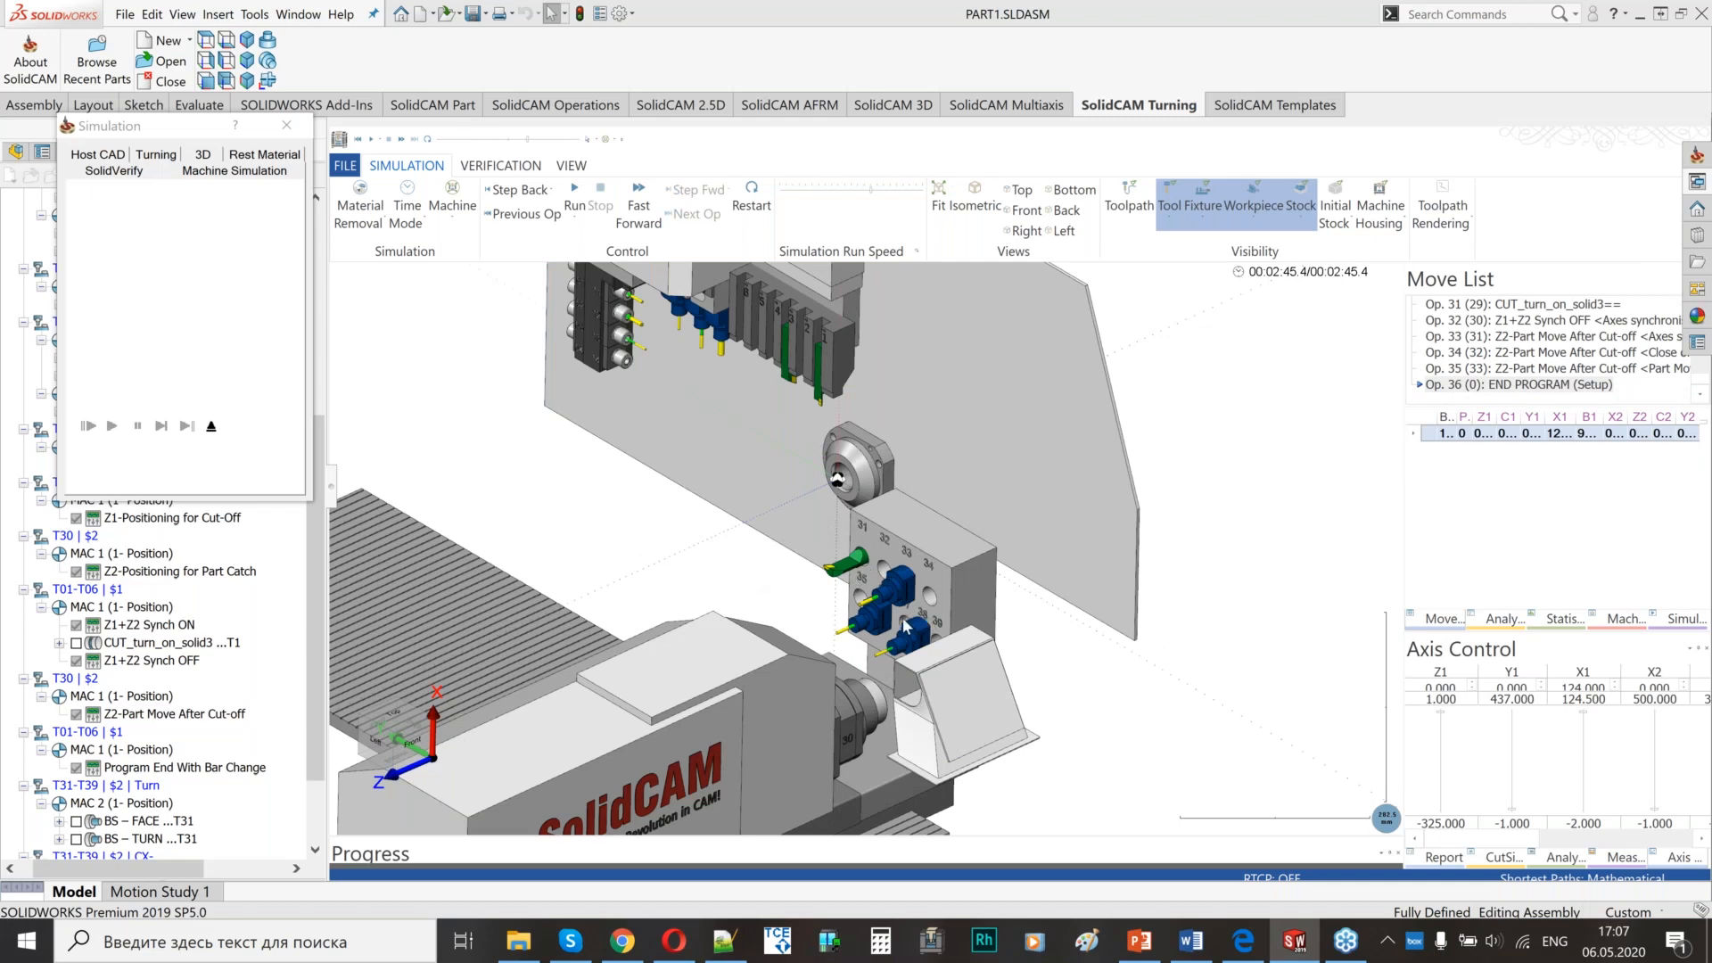
pyautogui.moveTo(891, 636)
pyautogui.mouseDown(button='middle')
pyautogui.moveTo(807, 678)
pyautogui.moveTo(825, 691)
pyautogui.moveTo(878, 629)
pyautogui.mouseUp(button='middle')
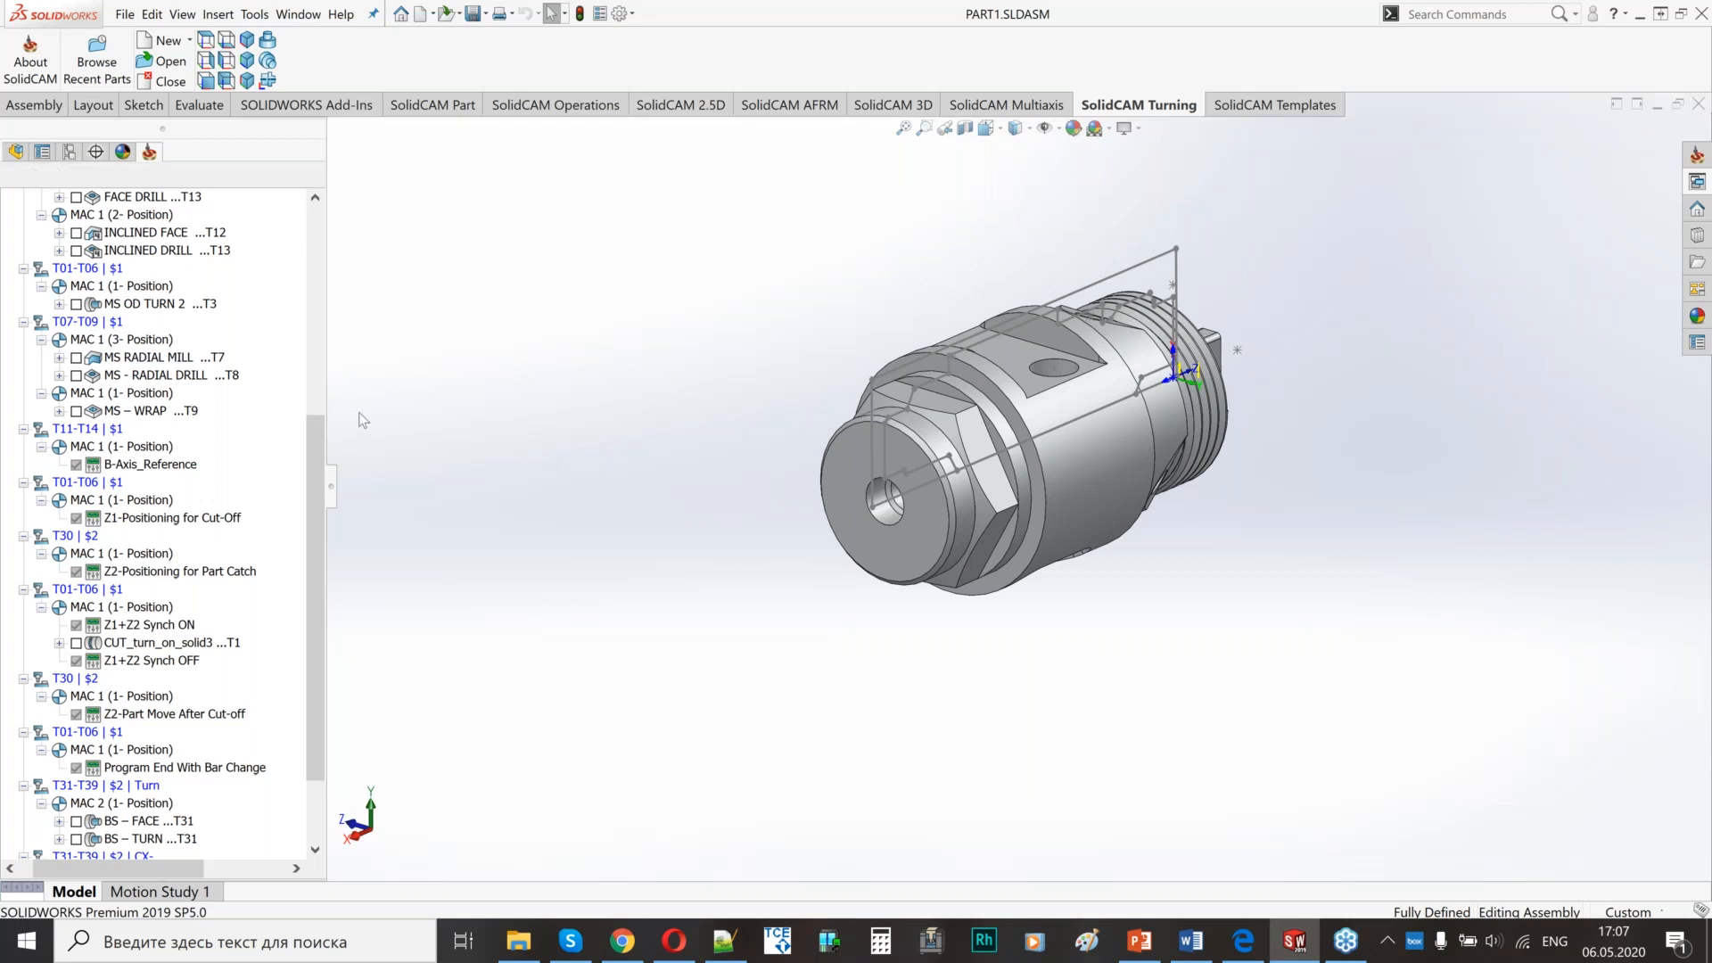
# - Generate the G-code for Setup, stopping the running process, and open it in Tornos CNC Editor with the Swiss ST26 machine
pyautogui.scroll(6, 47, 382)
pyautogui.click(49, 376)
pyautogui.rightClick(46, 382)
pyautogui.moveTo(214, 423)
pyautogui.click(393, 426)
pyautogui.click(797, 492)
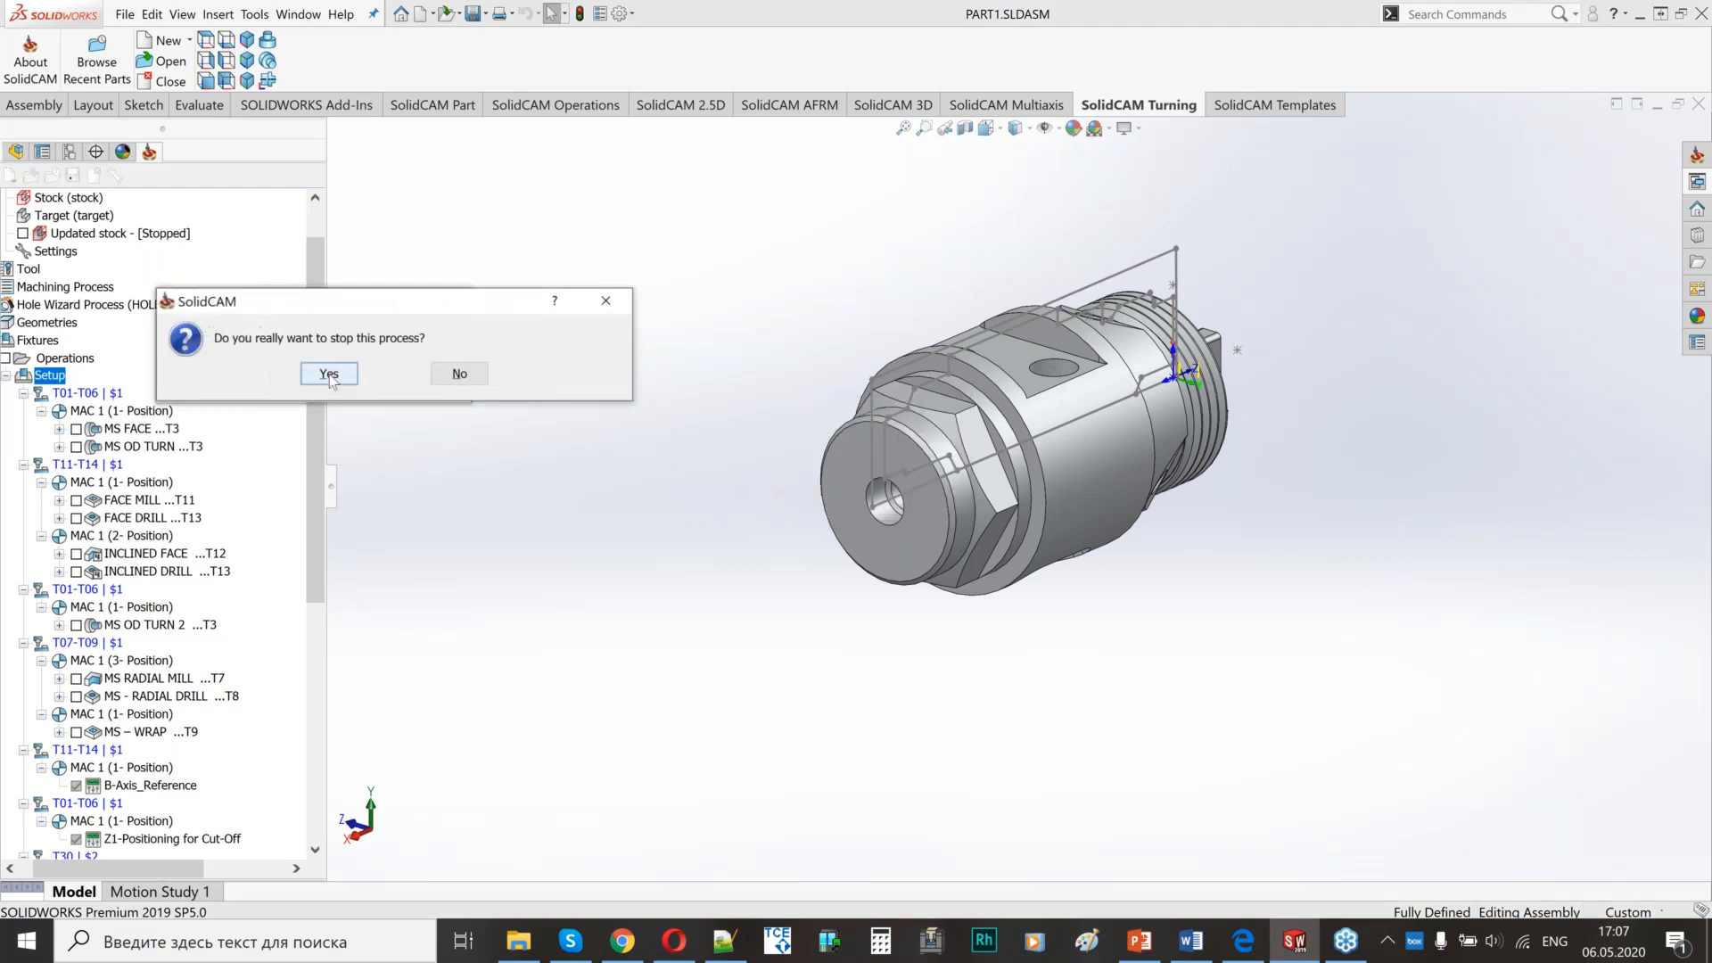
pyautogui.click(349, 382)
pyautogui.click(477, 375)
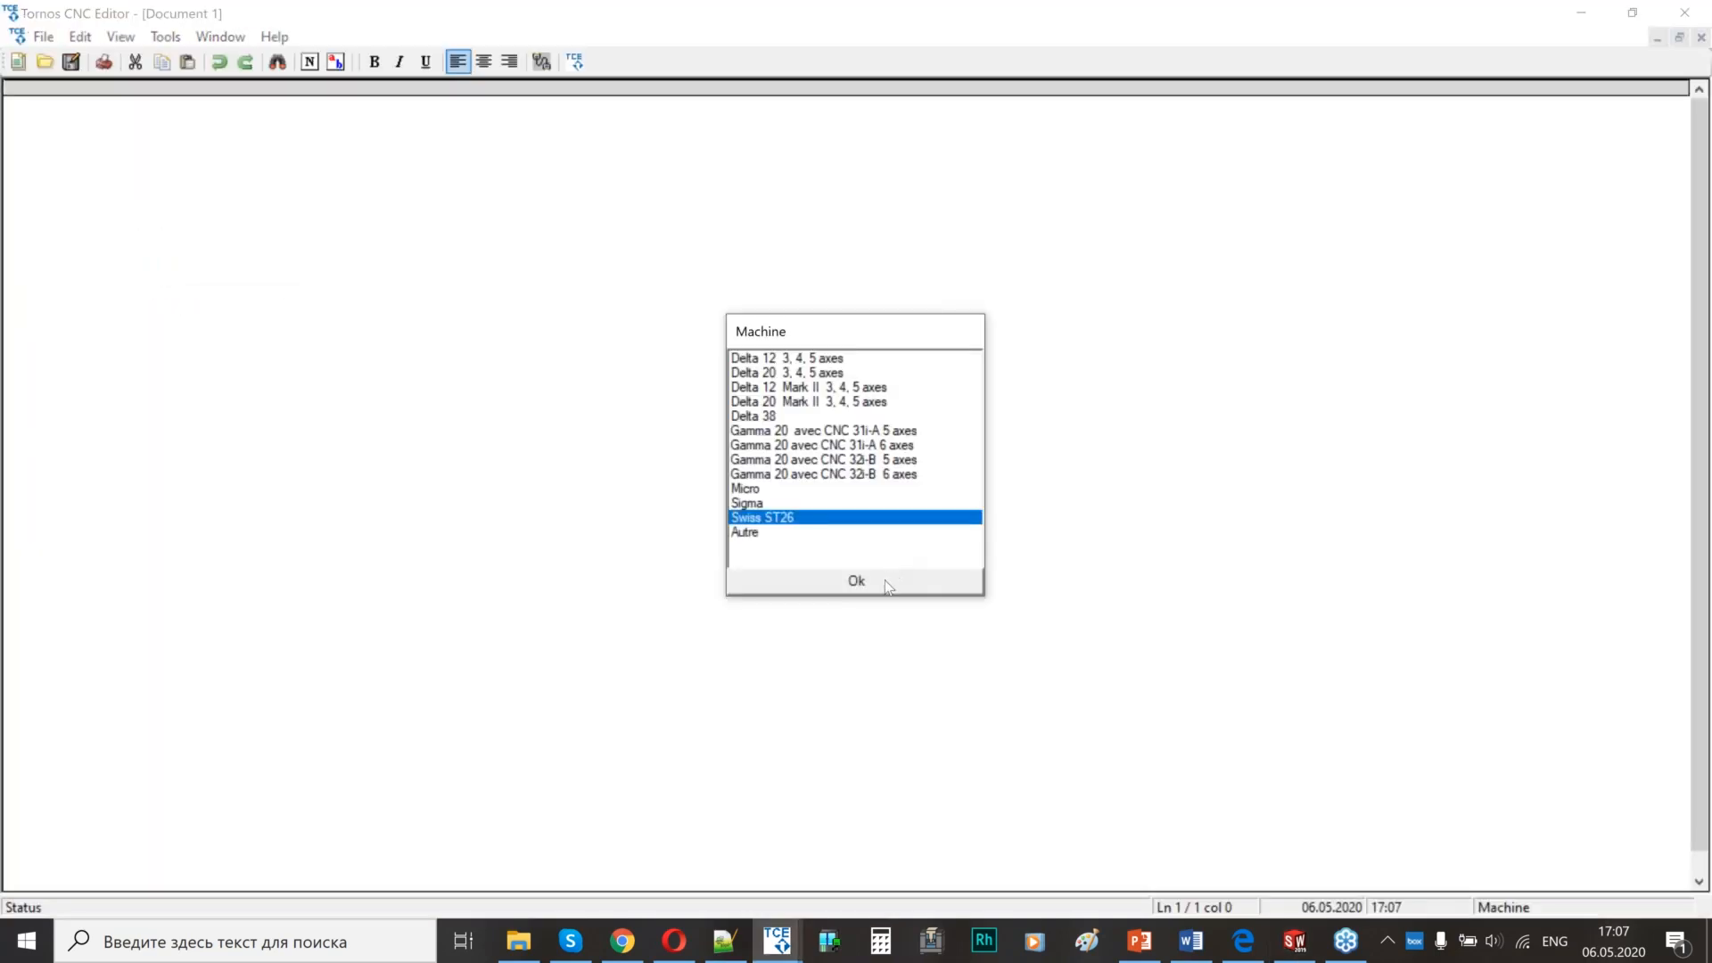
pyautogui.click(883, 586)
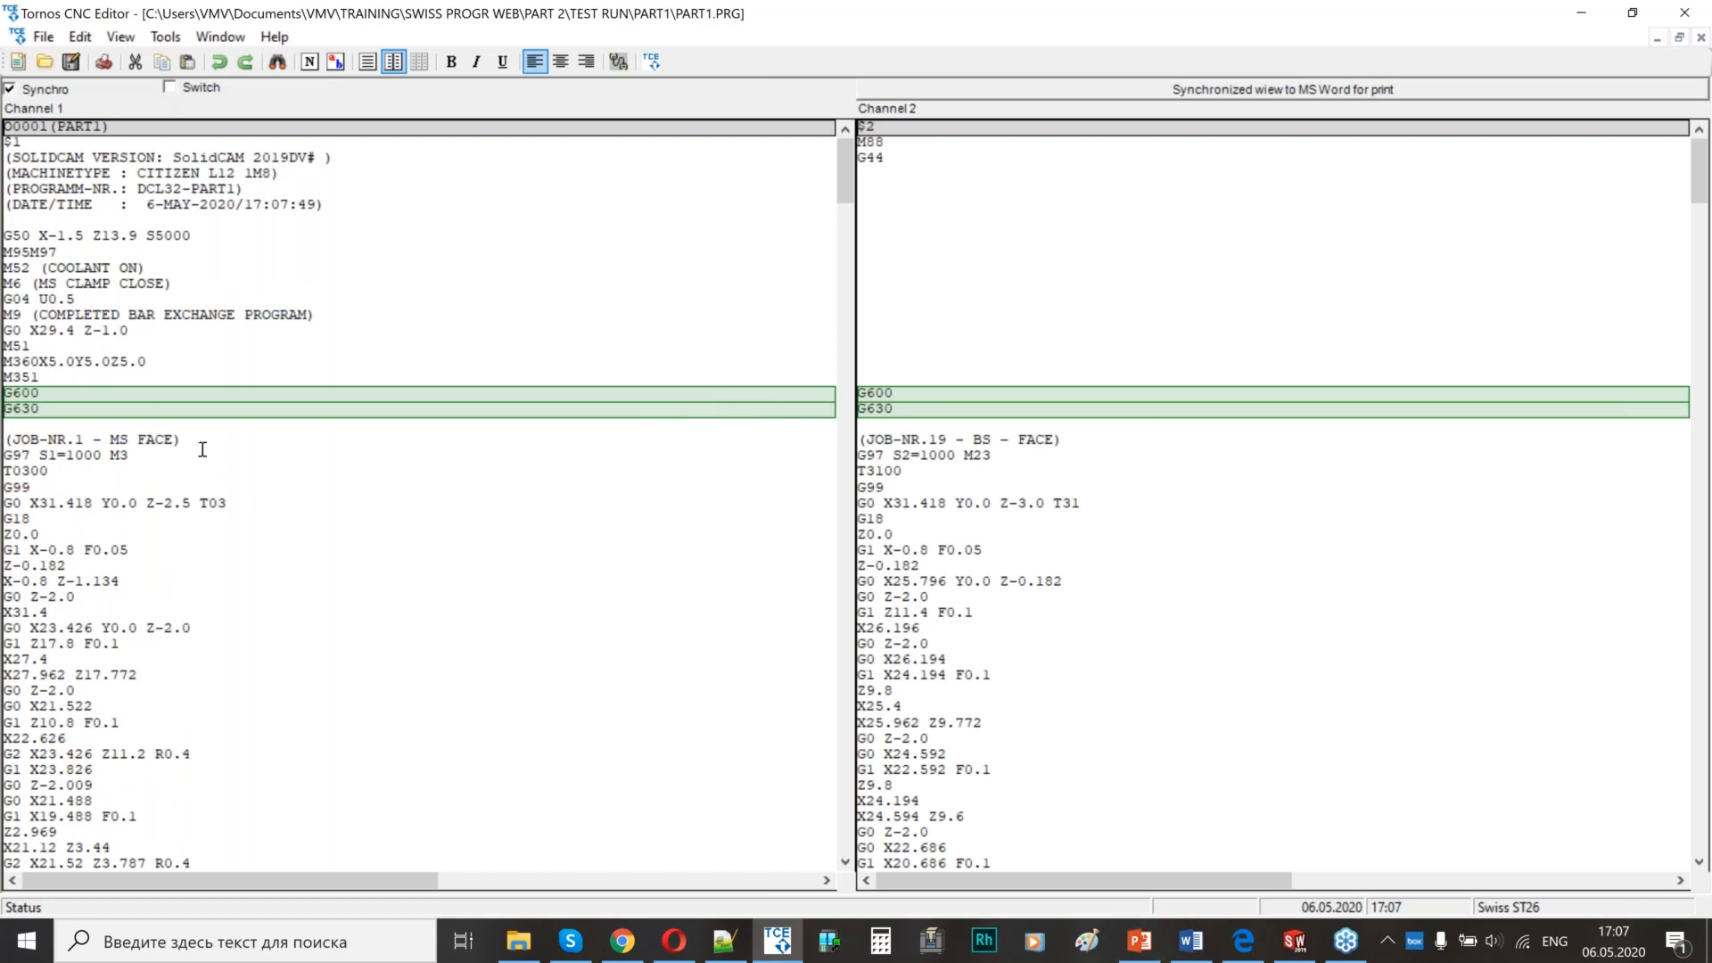
# - Compare the G630 synchronization line and the MS FACE and BS - FACE code blocks across both channels
pyautogui.click(36, 408)
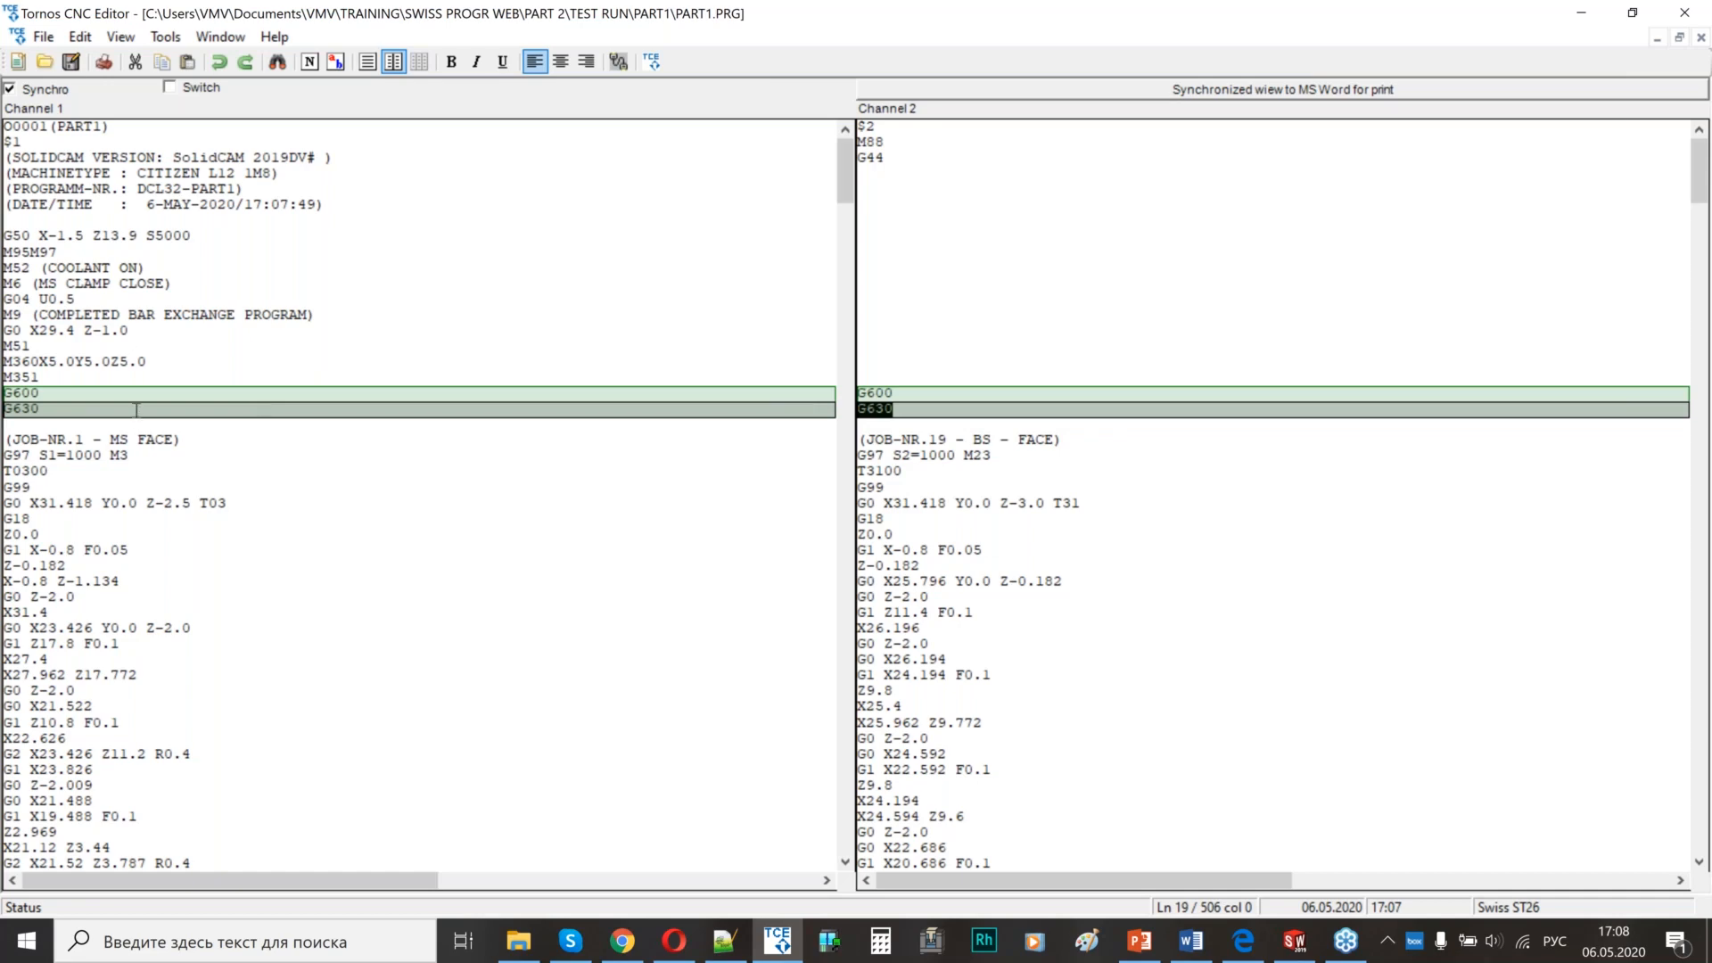
pyautogui.scroll(-4, 465, 378)
pyautogui.scroll(2, 256, 321)
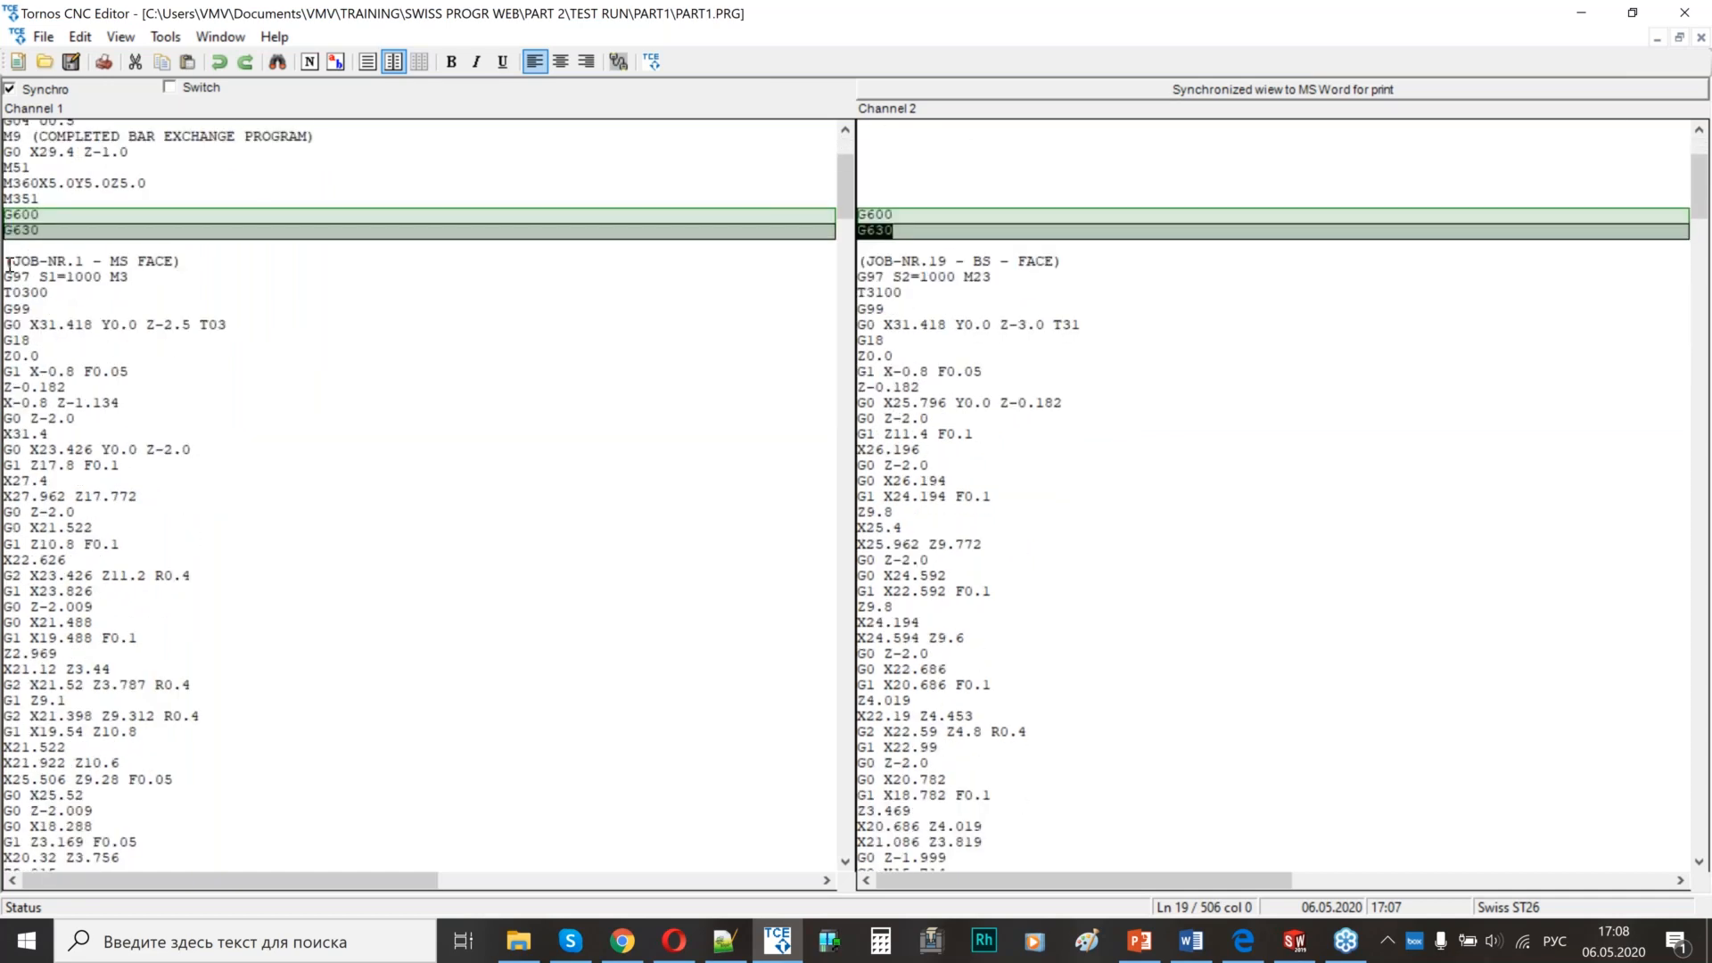
pyautogui.moveTo(4, 268); pyautogui.dragTo(91, 776)
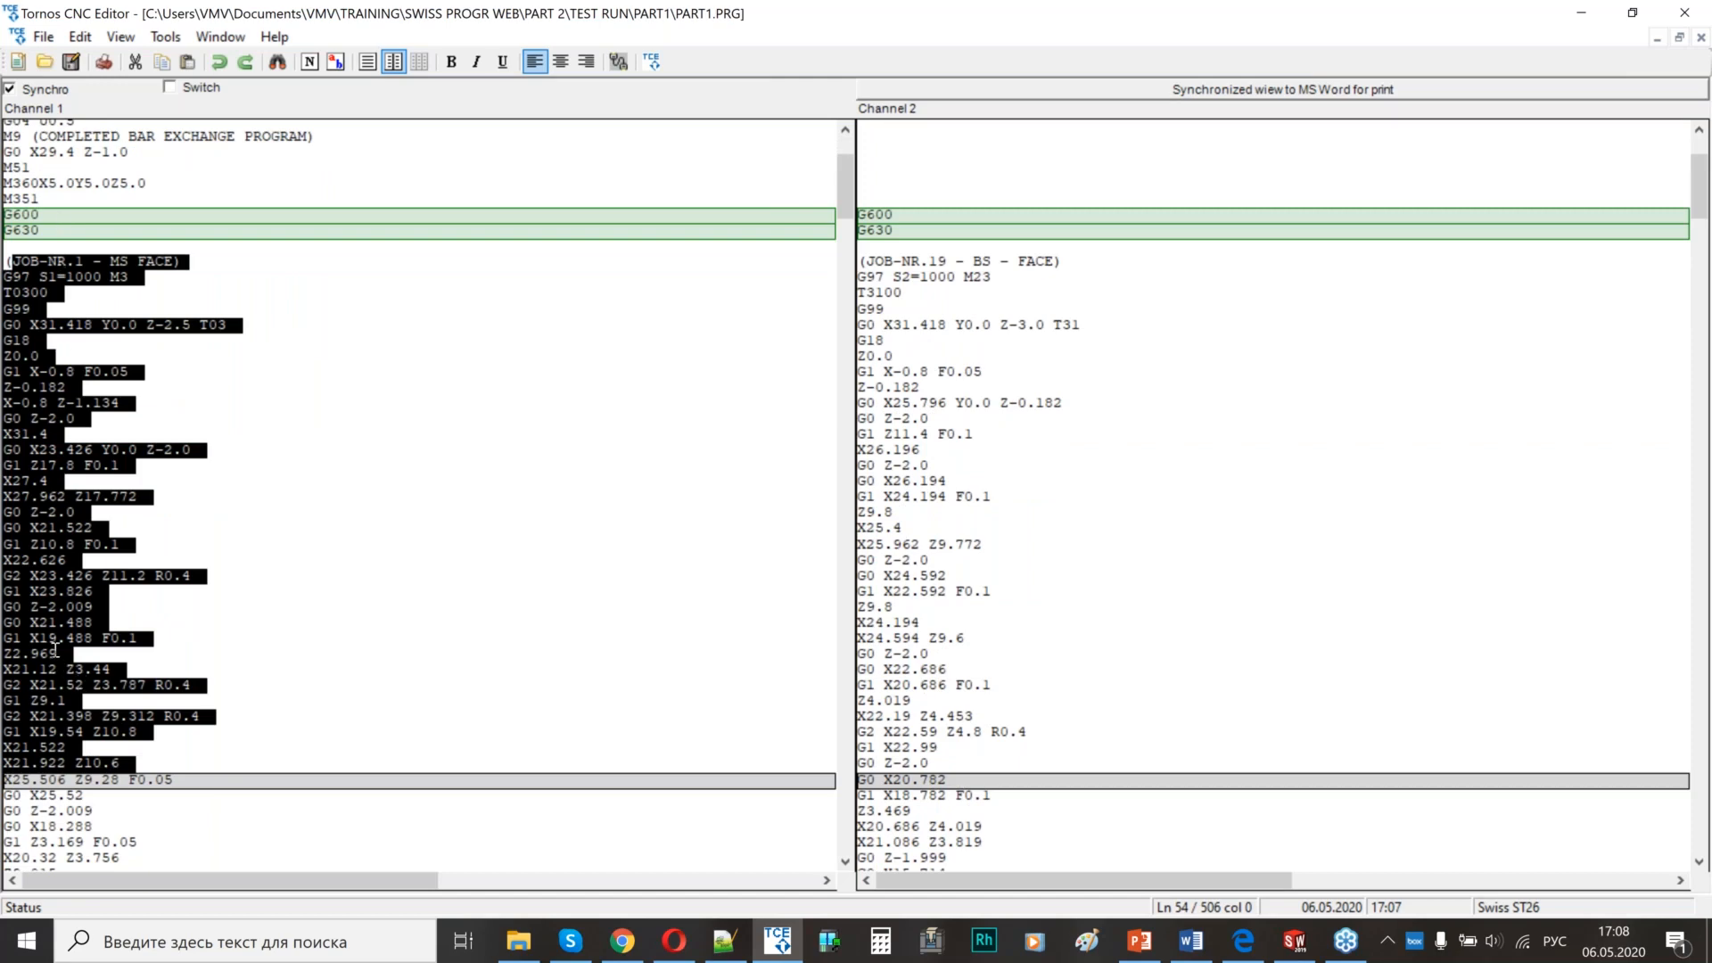
pyautogui.moveTo(866, 261); pyautogui.dragTo(1018, 733)
# - Review the remaining code in both channels down to the part pick-up, cut-off and program end
pyautogui.scroll(-16, 981, 473)
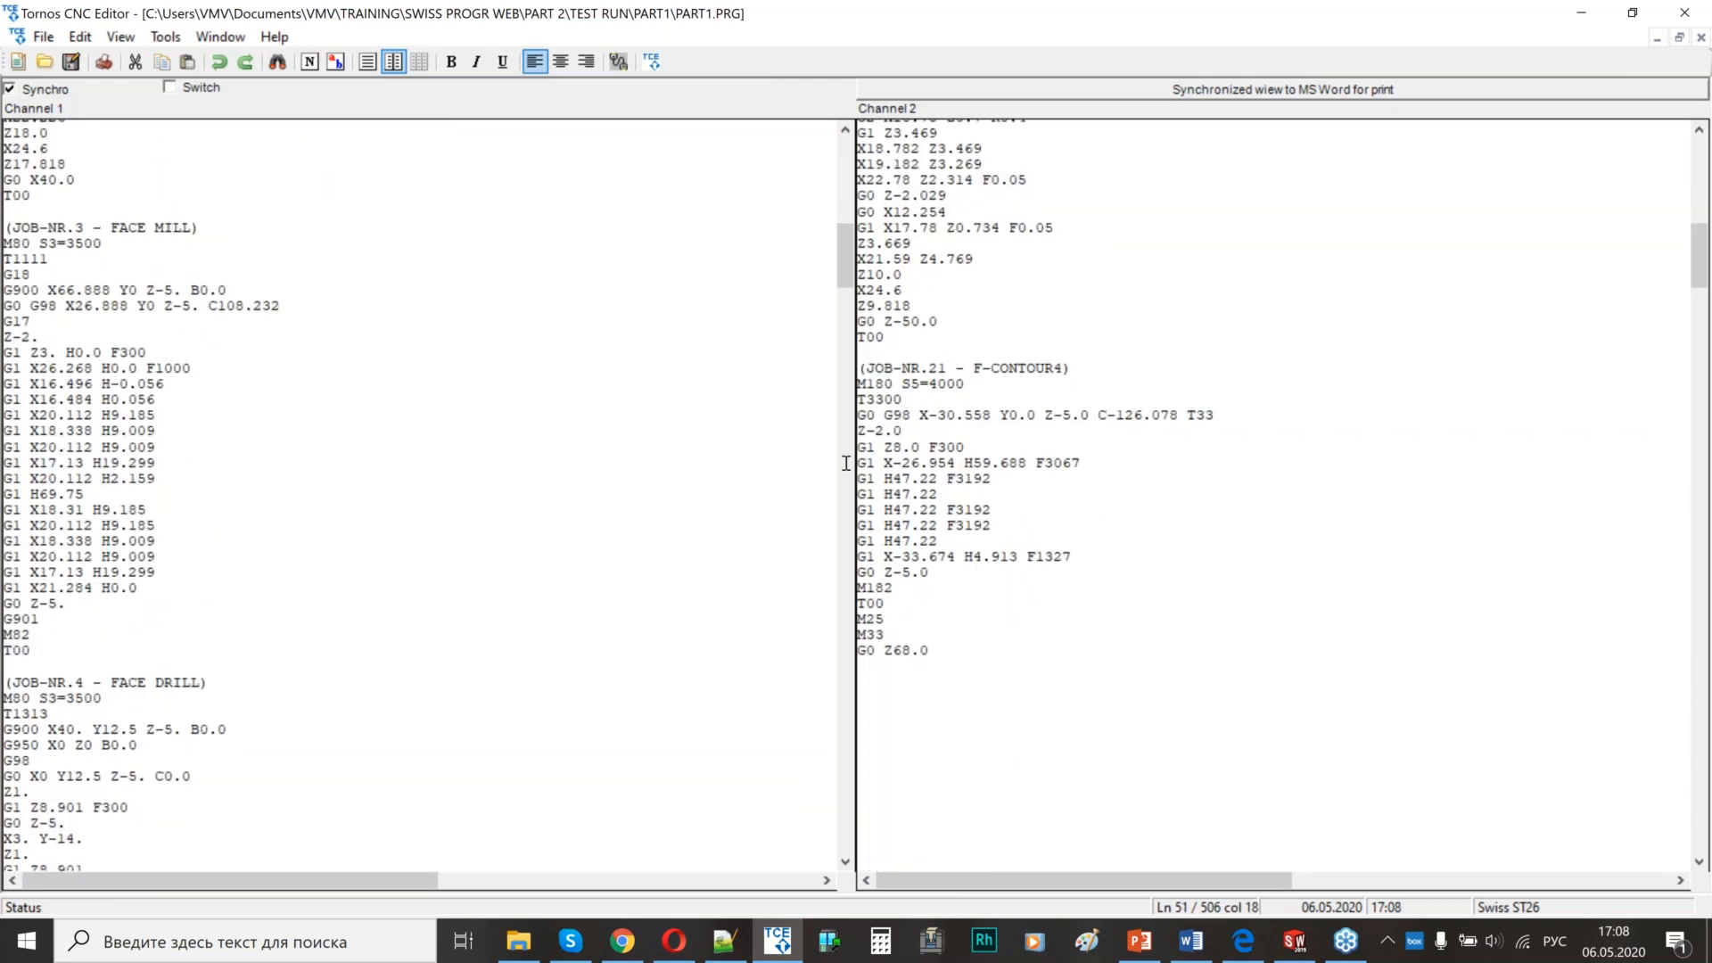
pyautogui.scroll(-4, 846, 462)
pyautogui.scroll(-6, 779, 532)
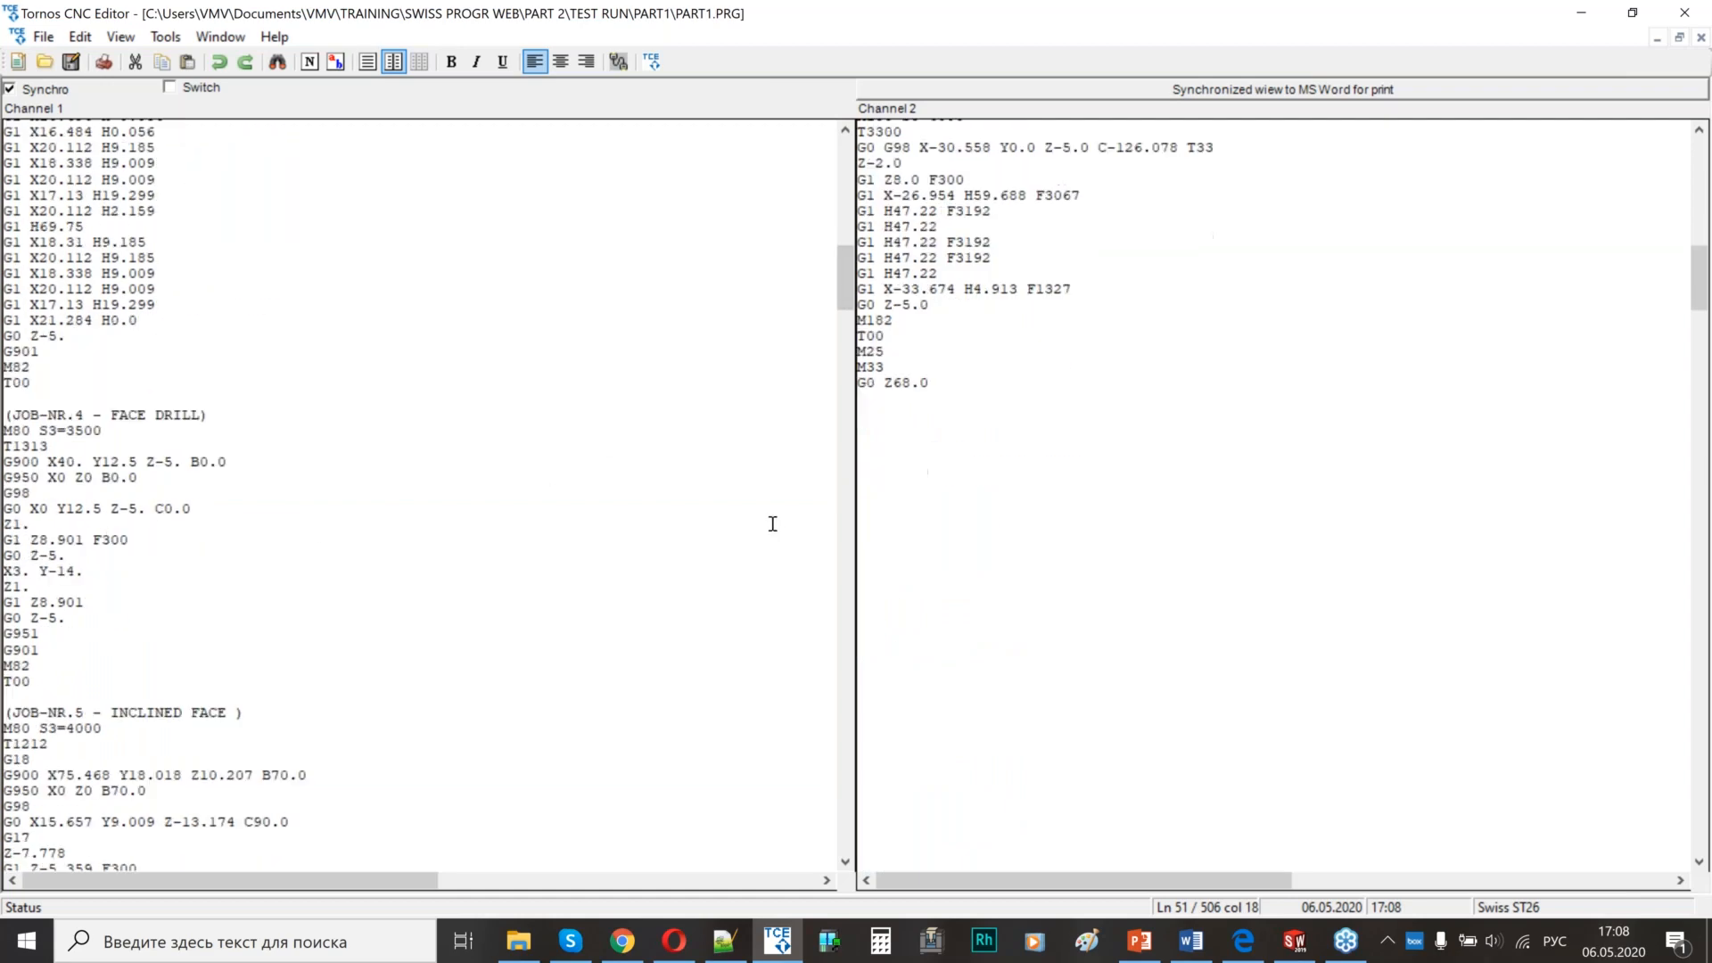
pyautogui.scroll(-20, 678, 338)
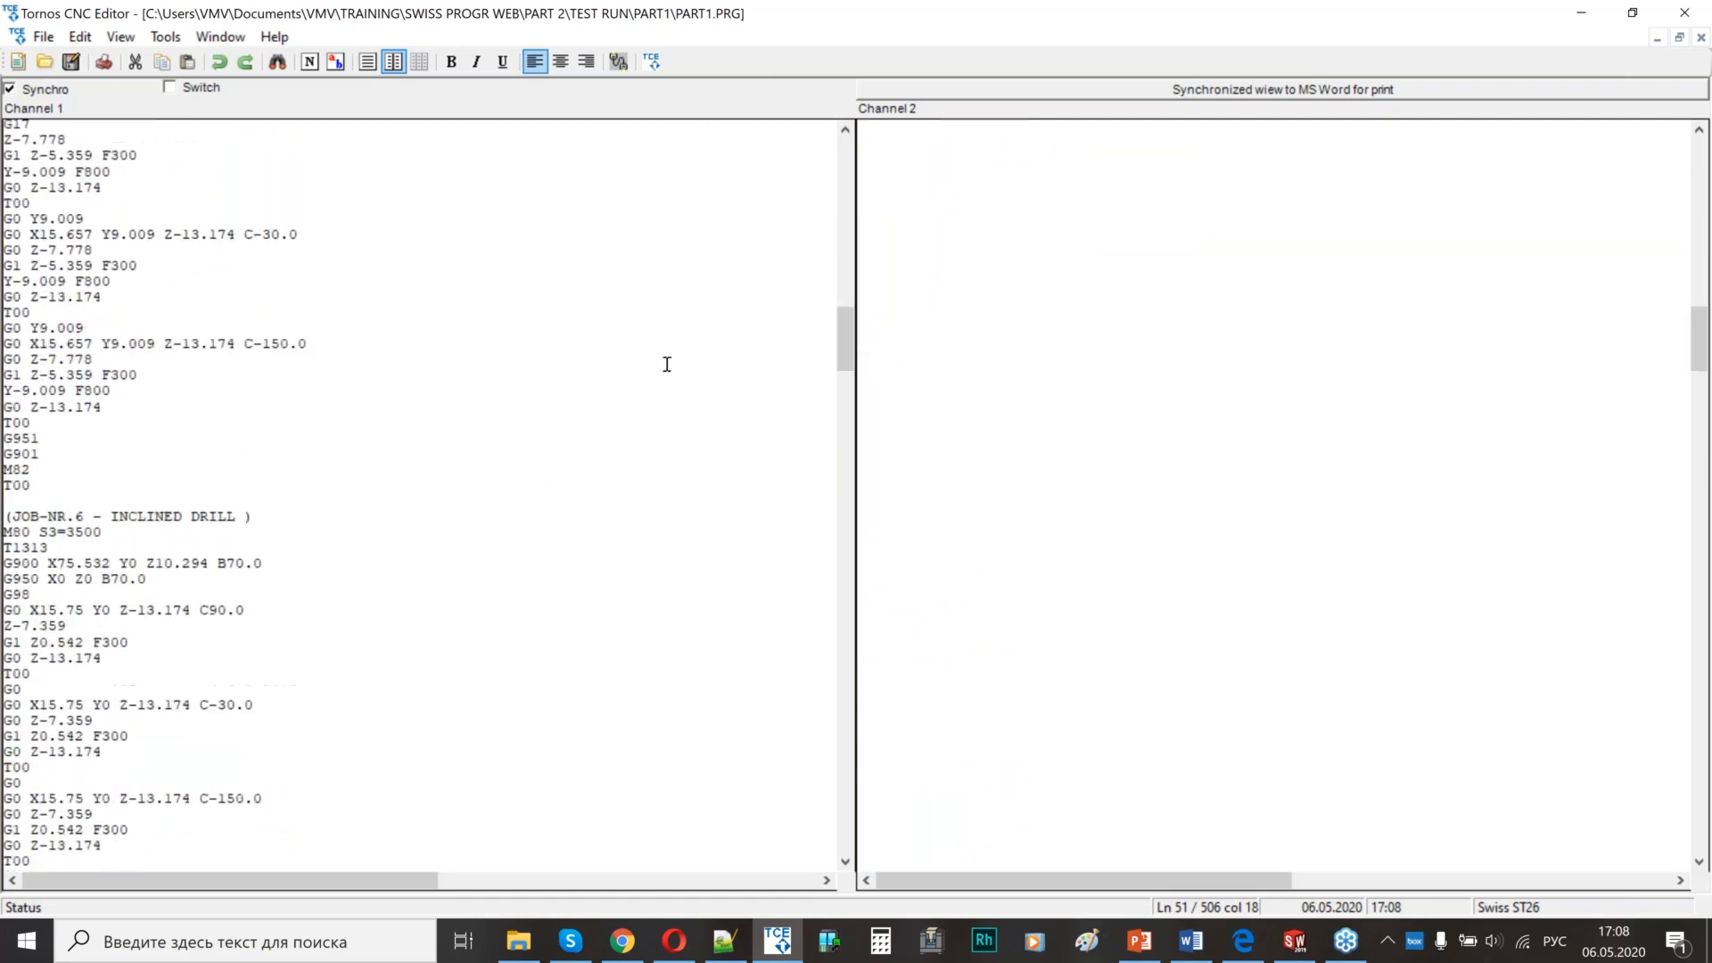
pyautogui.scroll(-20, 664, 381)
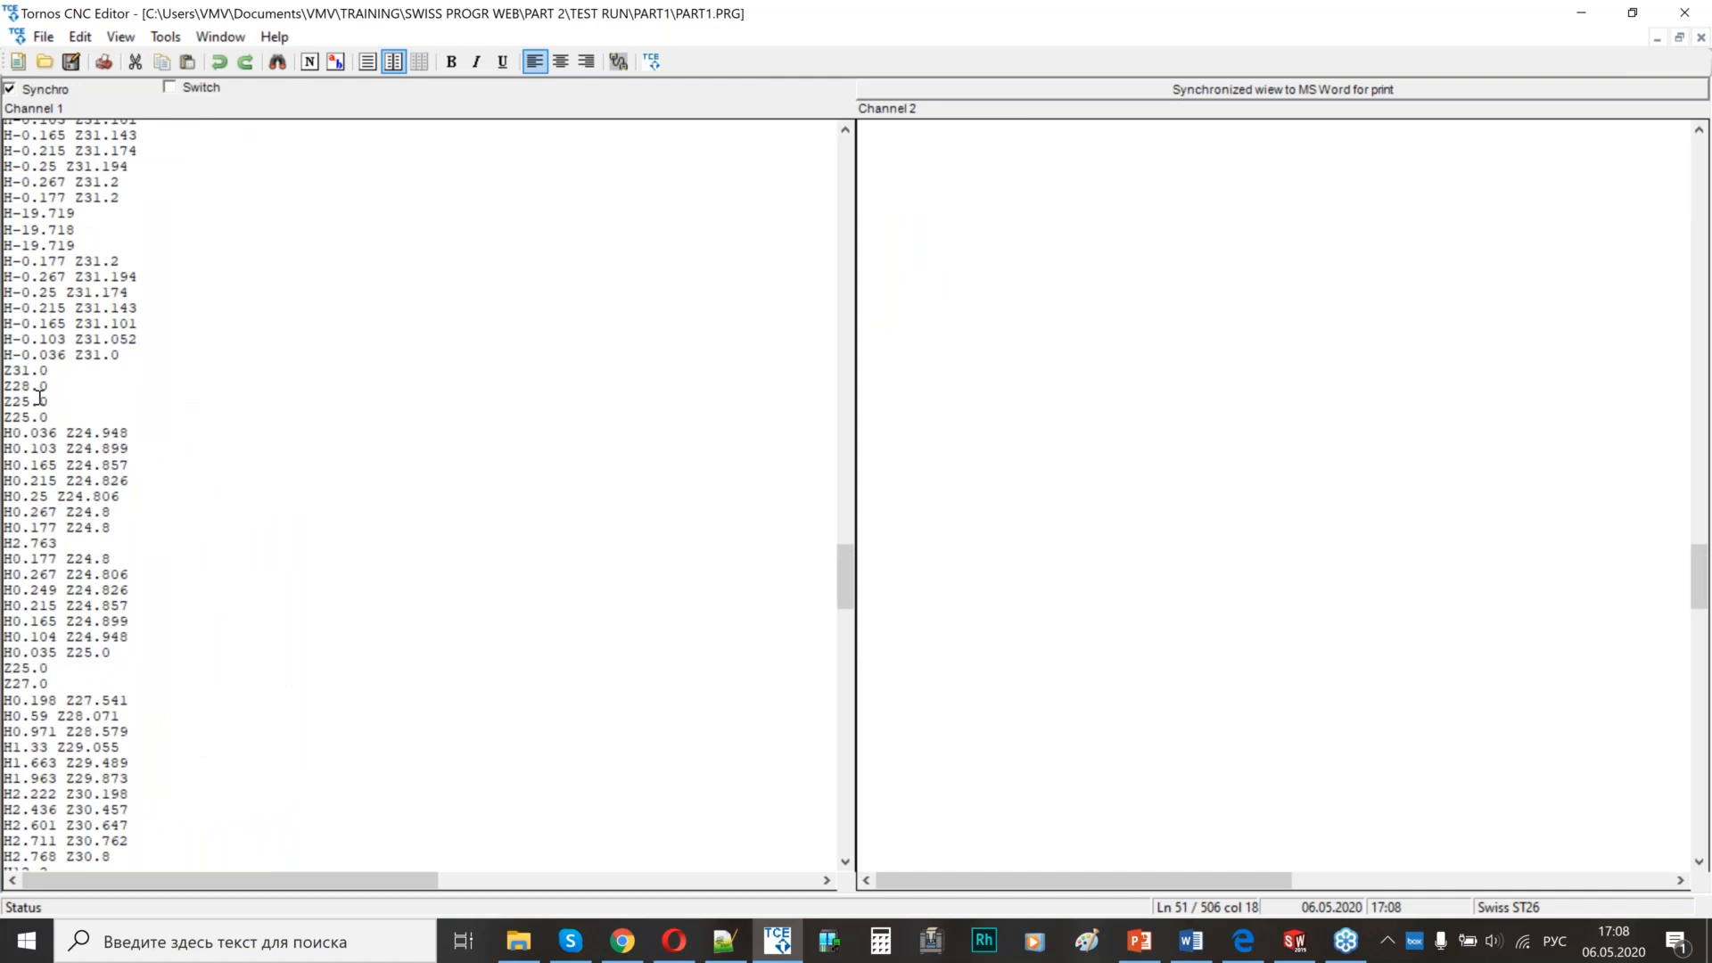
pyautogui.scroll(-15, 167, 552)
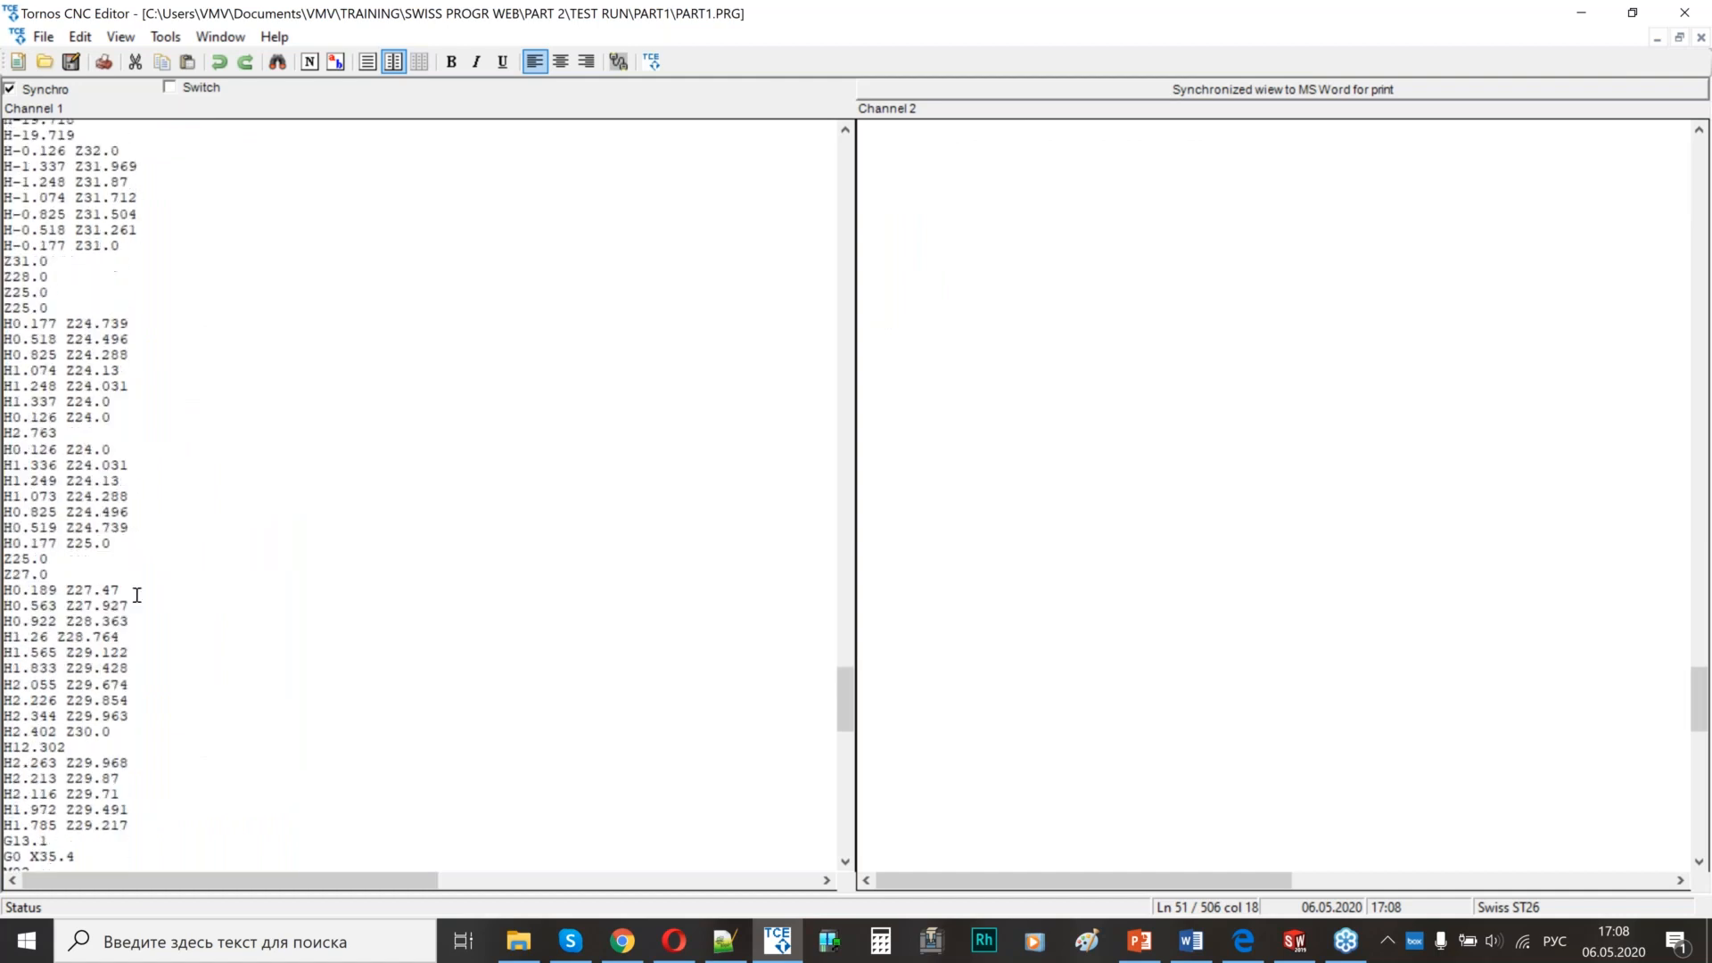
pyautogui.moveTo(10, 371); pyautogui.dragTo(48, 436)
pyautogui.scroll(-2, 49, 428)
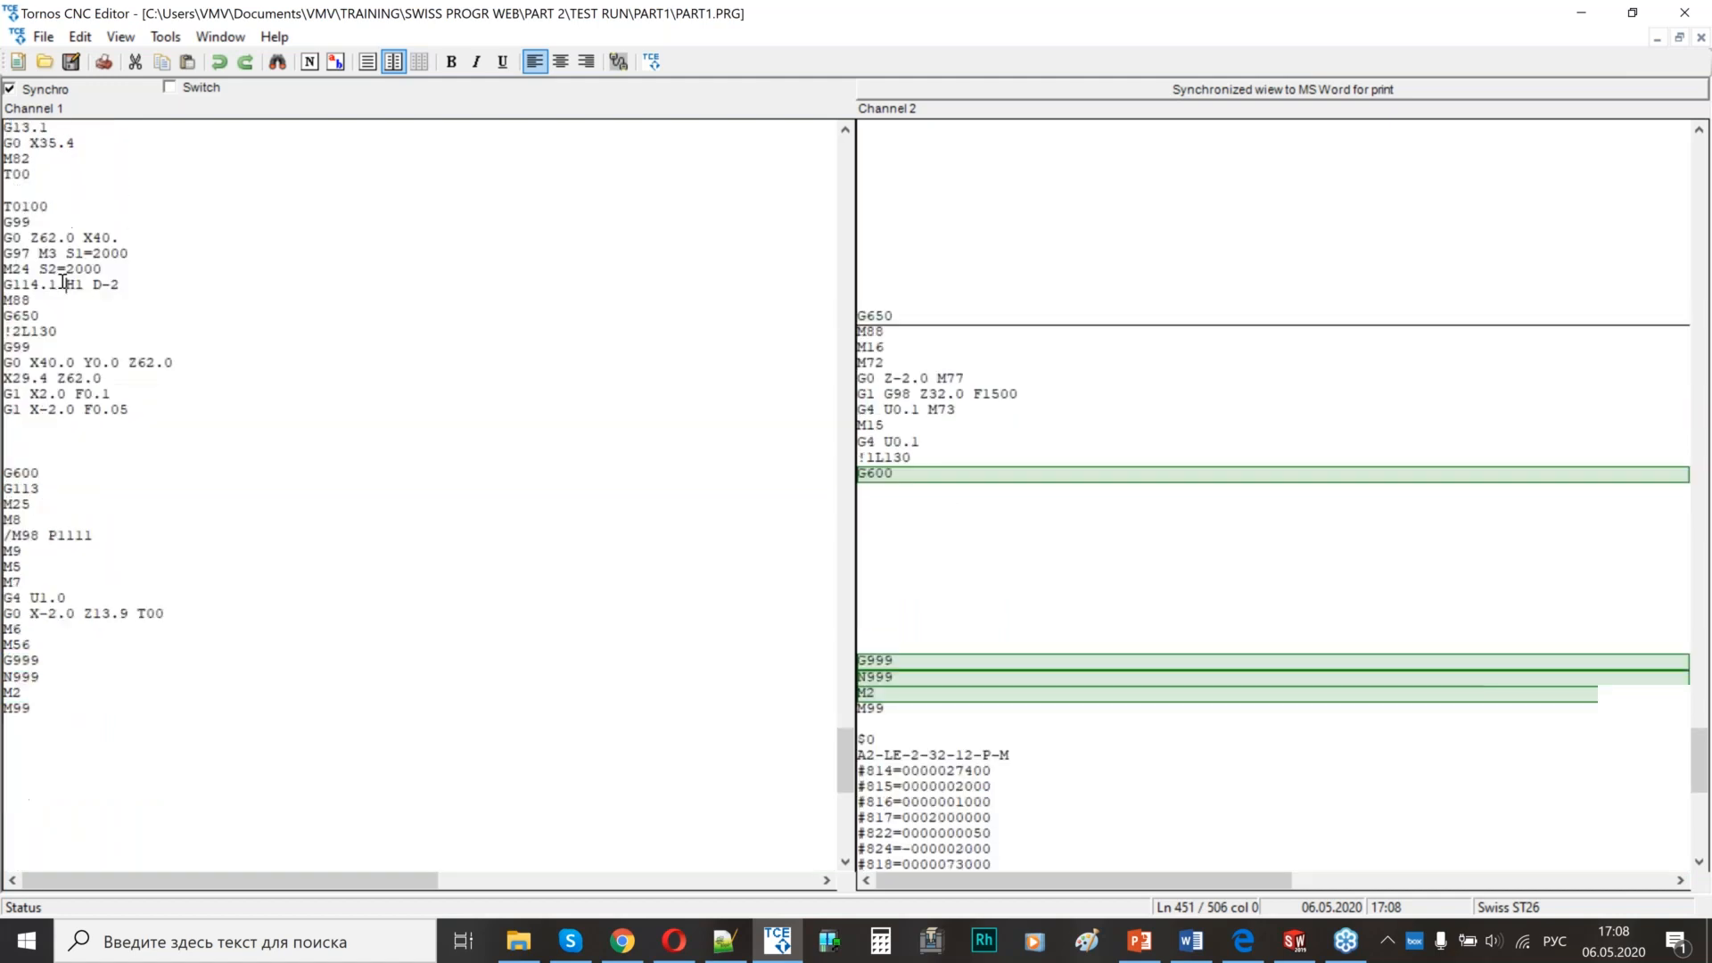
# - Review the T0100 cut-off preparation in channel 1, covering the approach position, spindle speeds and the G114.1 H1 D-2 spindle synchronization line
pyautogui.click(66, 284)
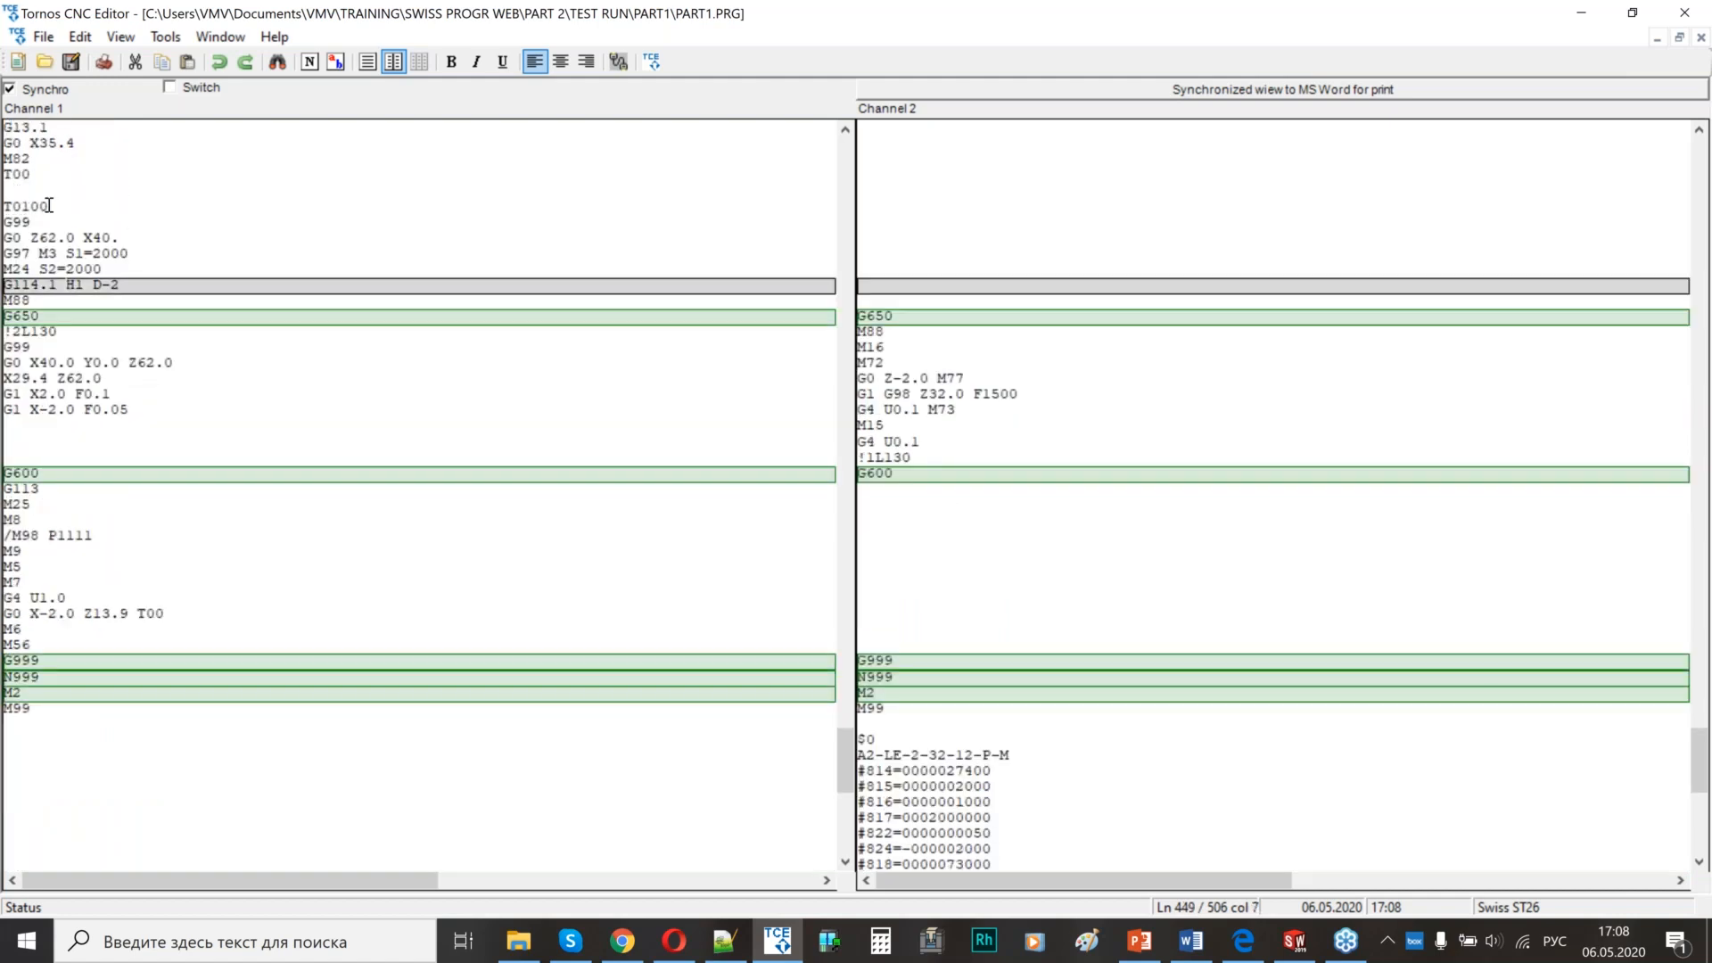
pyautogui.doubleClick(29, 206)
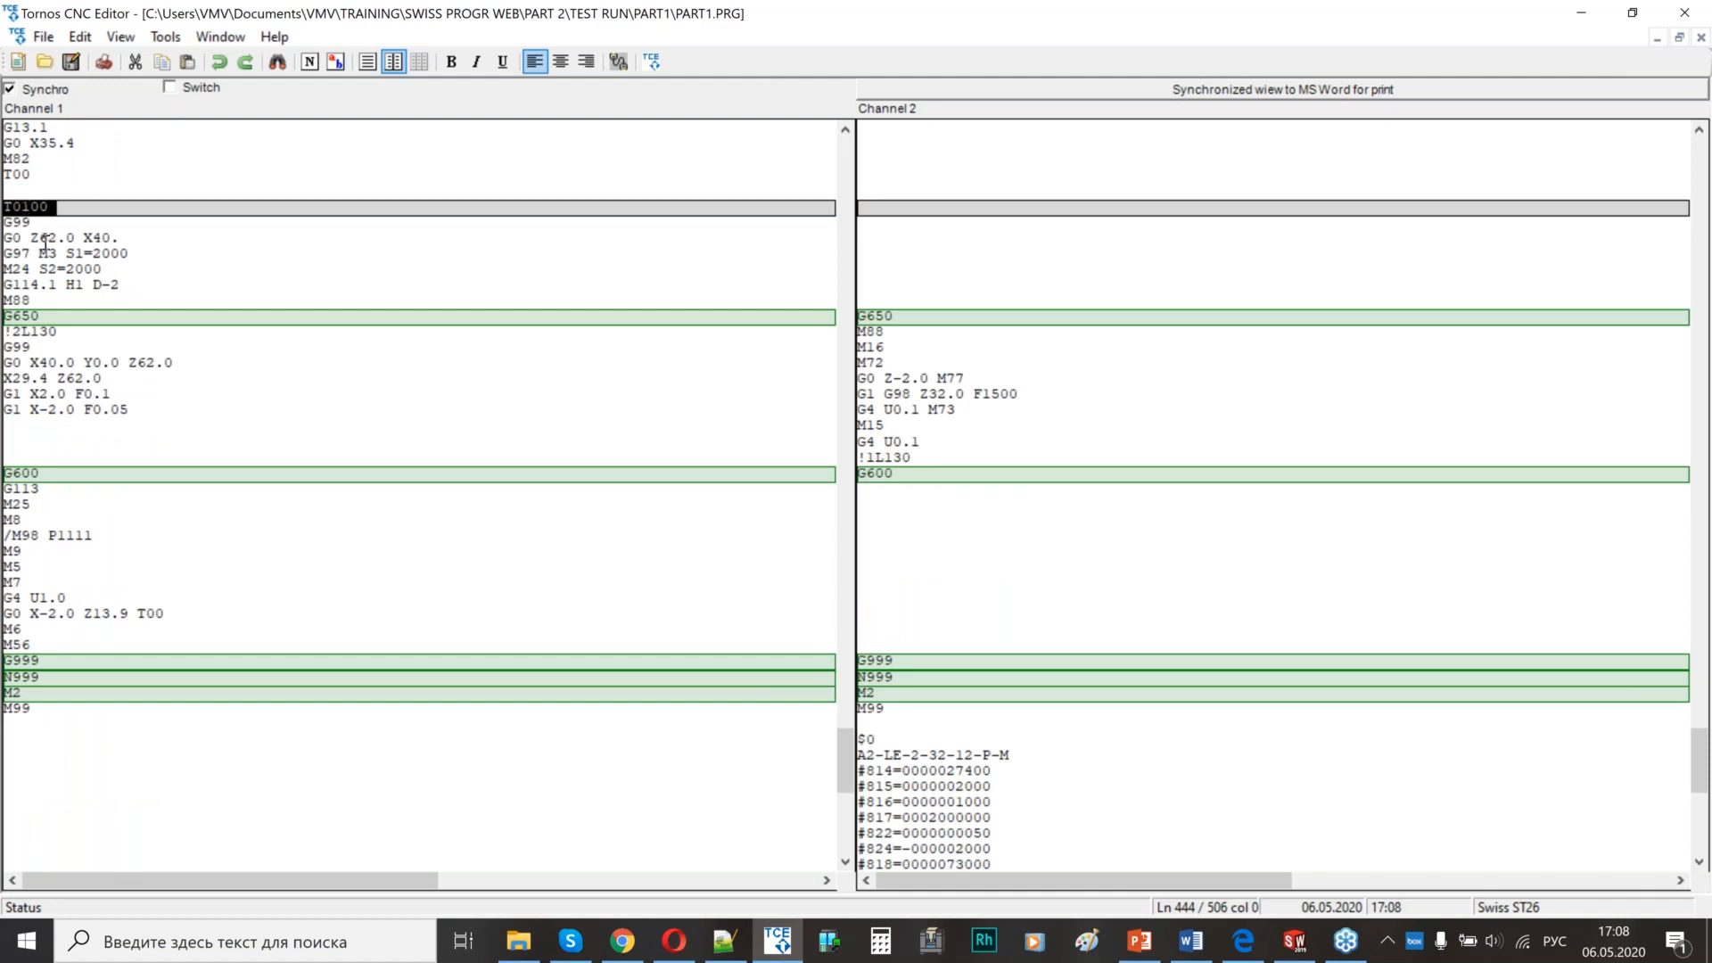
pyautogui.doubleClick(40, 238)
pyautogui.doubleClick(123, 239)
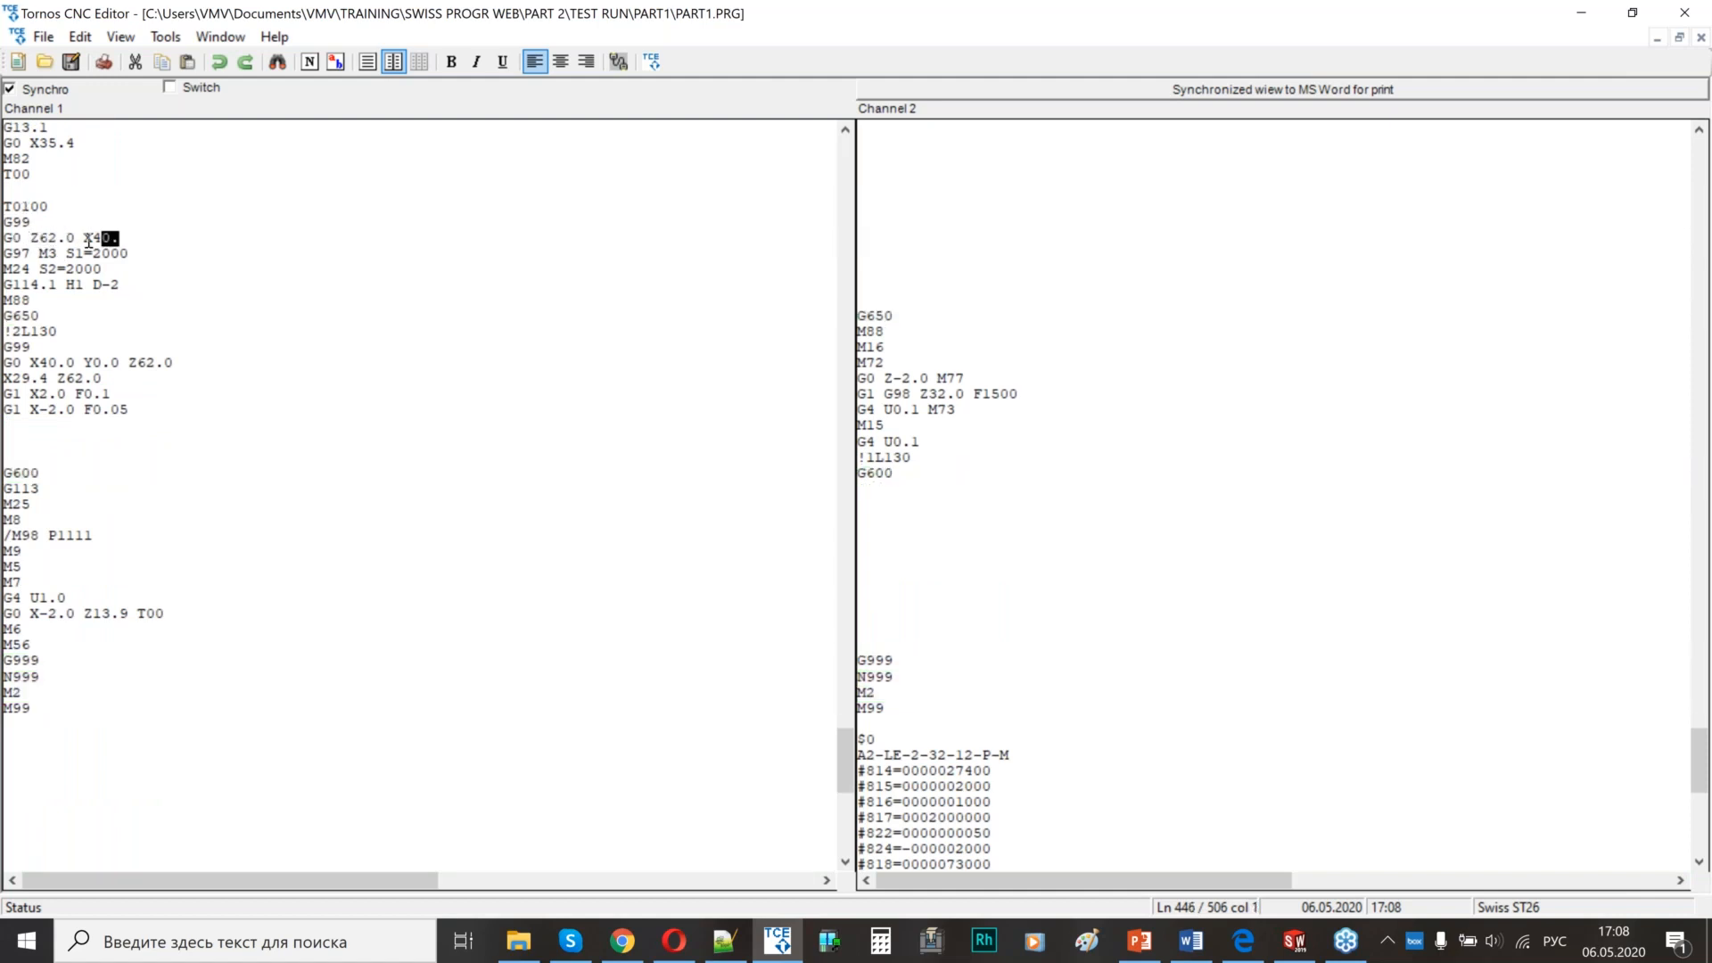
pyautogui.doubleClick(129, 254)
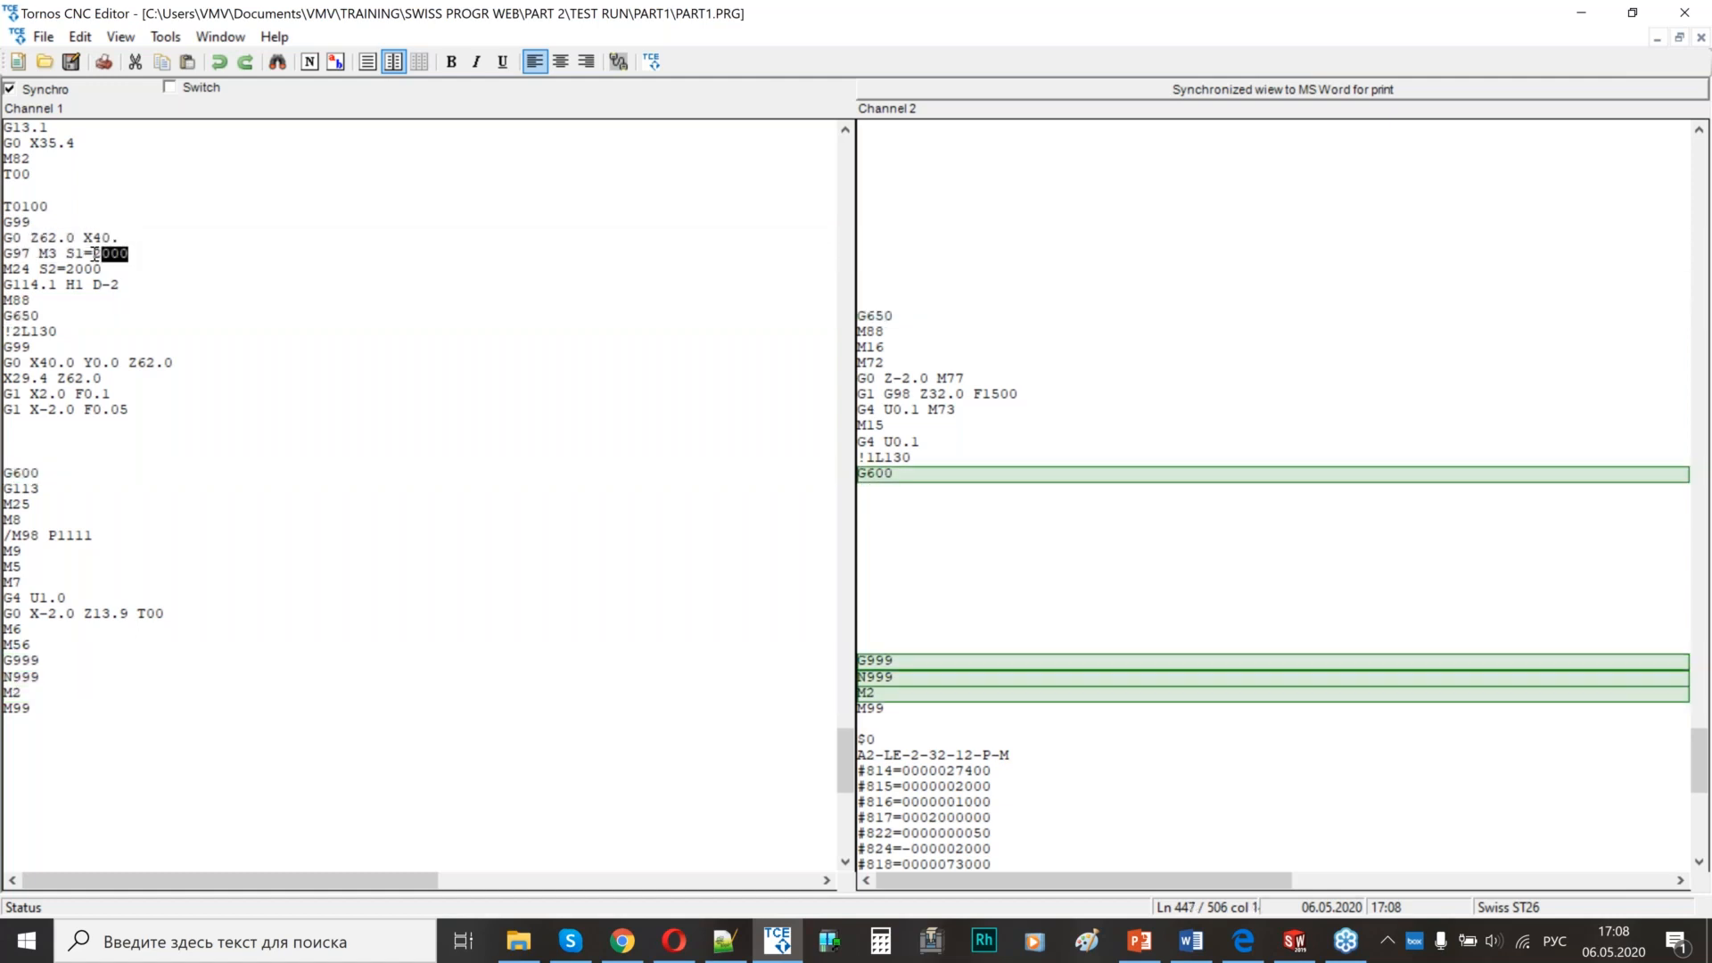
pyautogui.moveTo(10, 284); pyautogui.dragTo(132, 280)
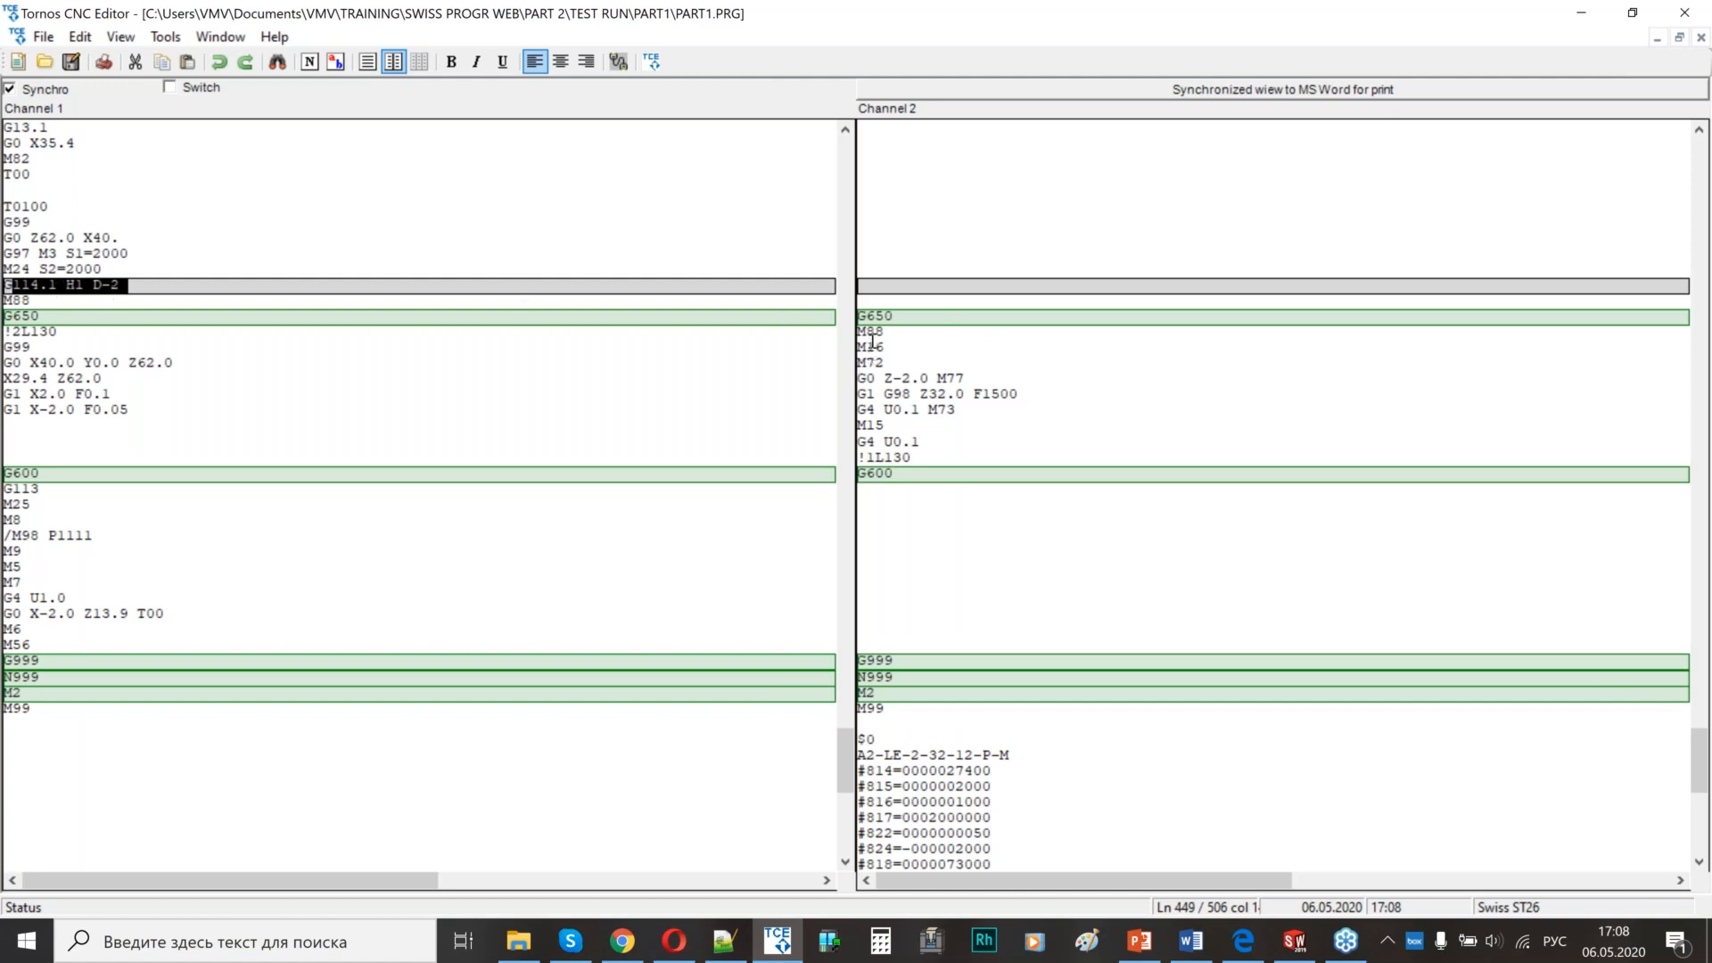
# - Examine the channel 2 part pick-up block after G650, from M88 through the Z moves to the !1L130 wait code
pyautogui.moveTo(860, 331); pyautogui.dragTo(860, 441)
pyautogui.moveTo(1008, 382); pyautogui.dragTo(1019, 394)
pyautogui.click(974, 379)
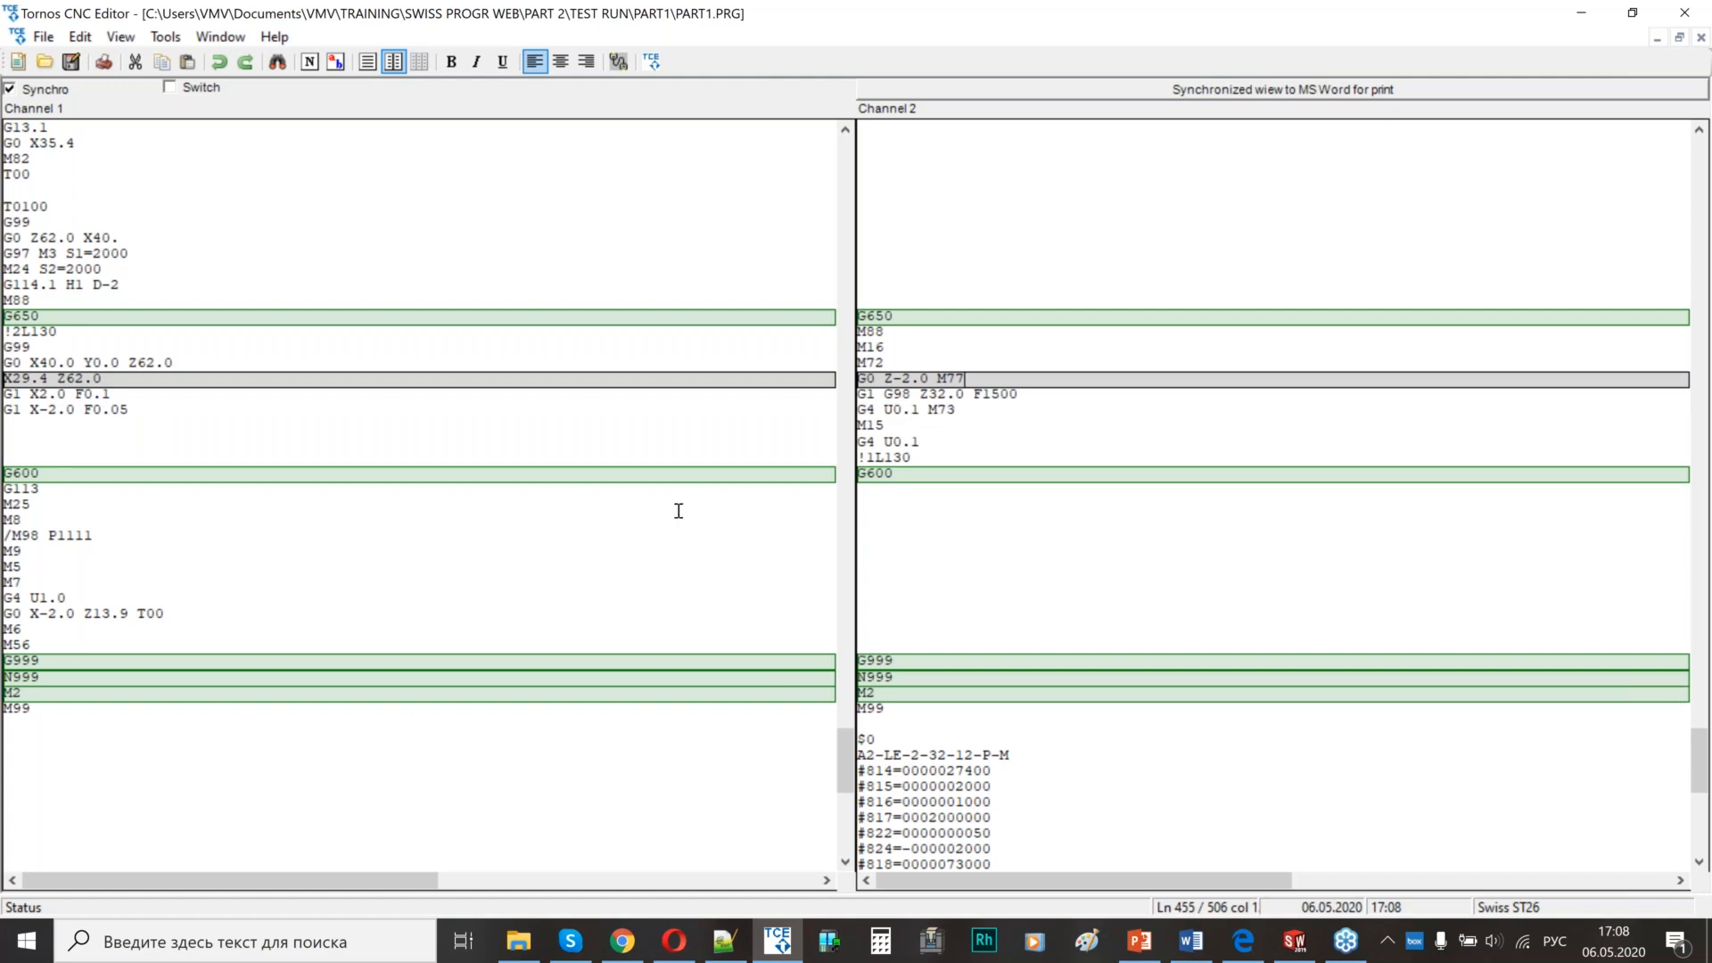
pyautogui.click(918, 462)
pyautogui.hotkey('shift', 'Home')
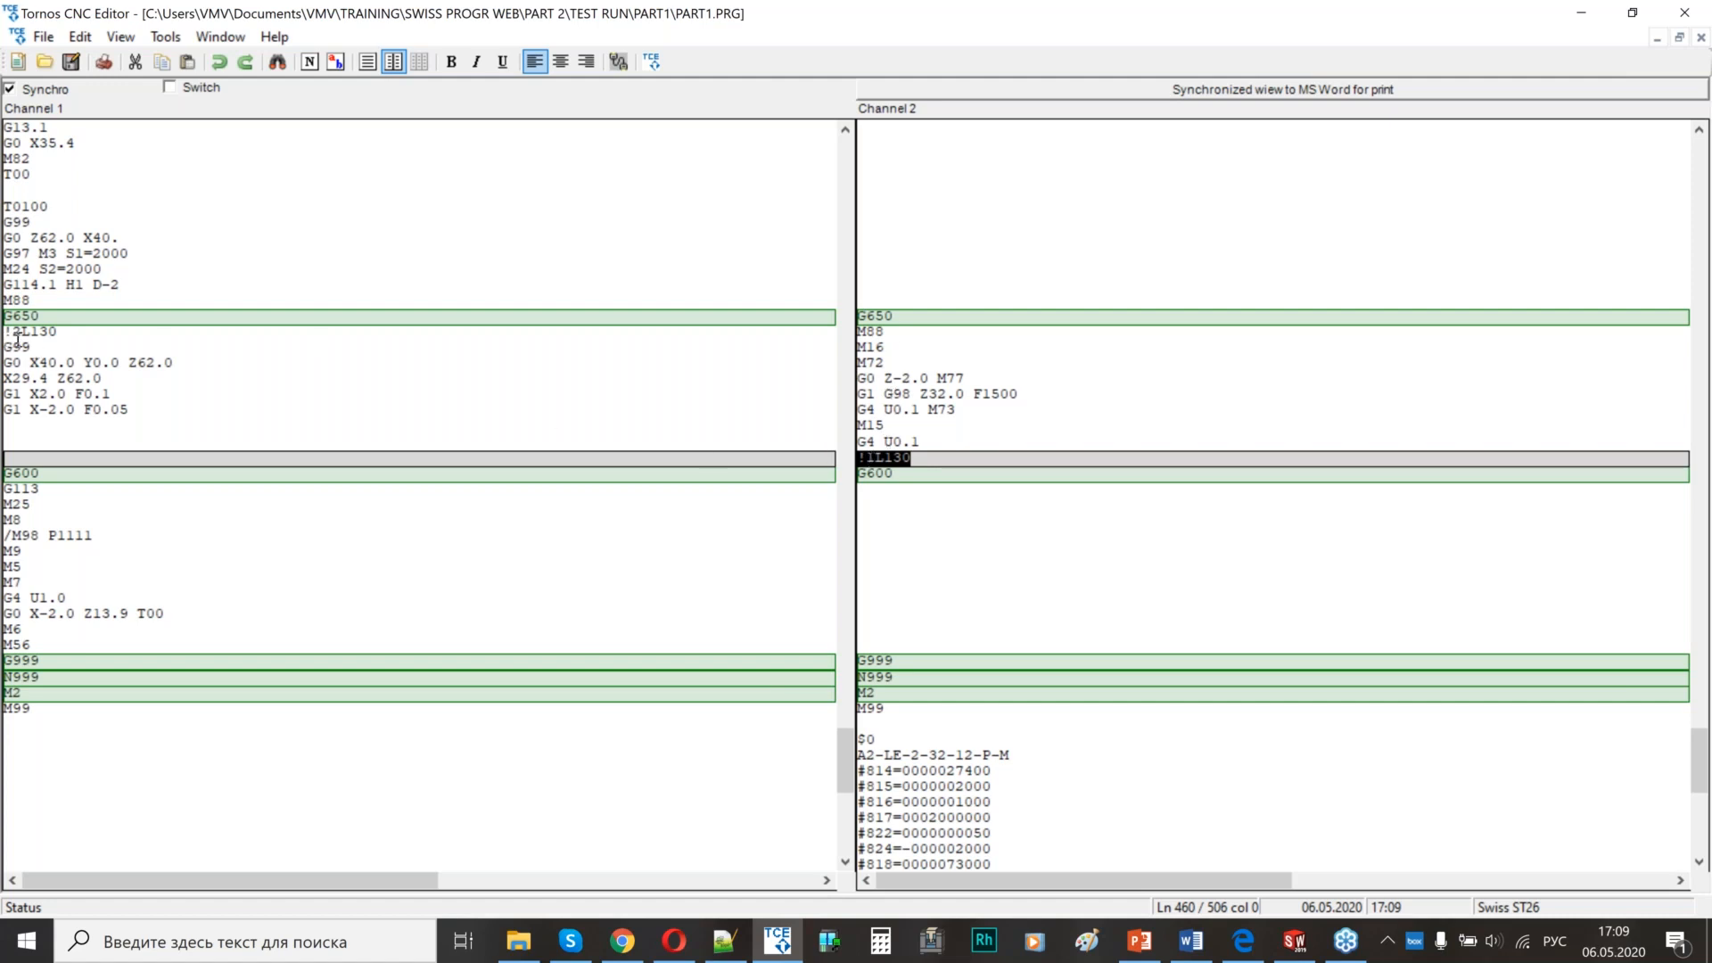
# - Check the cut-off moves following !2L130 in channel 1, down to the final X-2.0 feed
pyautogui.moveTo(9, 351); pyautogui.dragTo(34, 407)
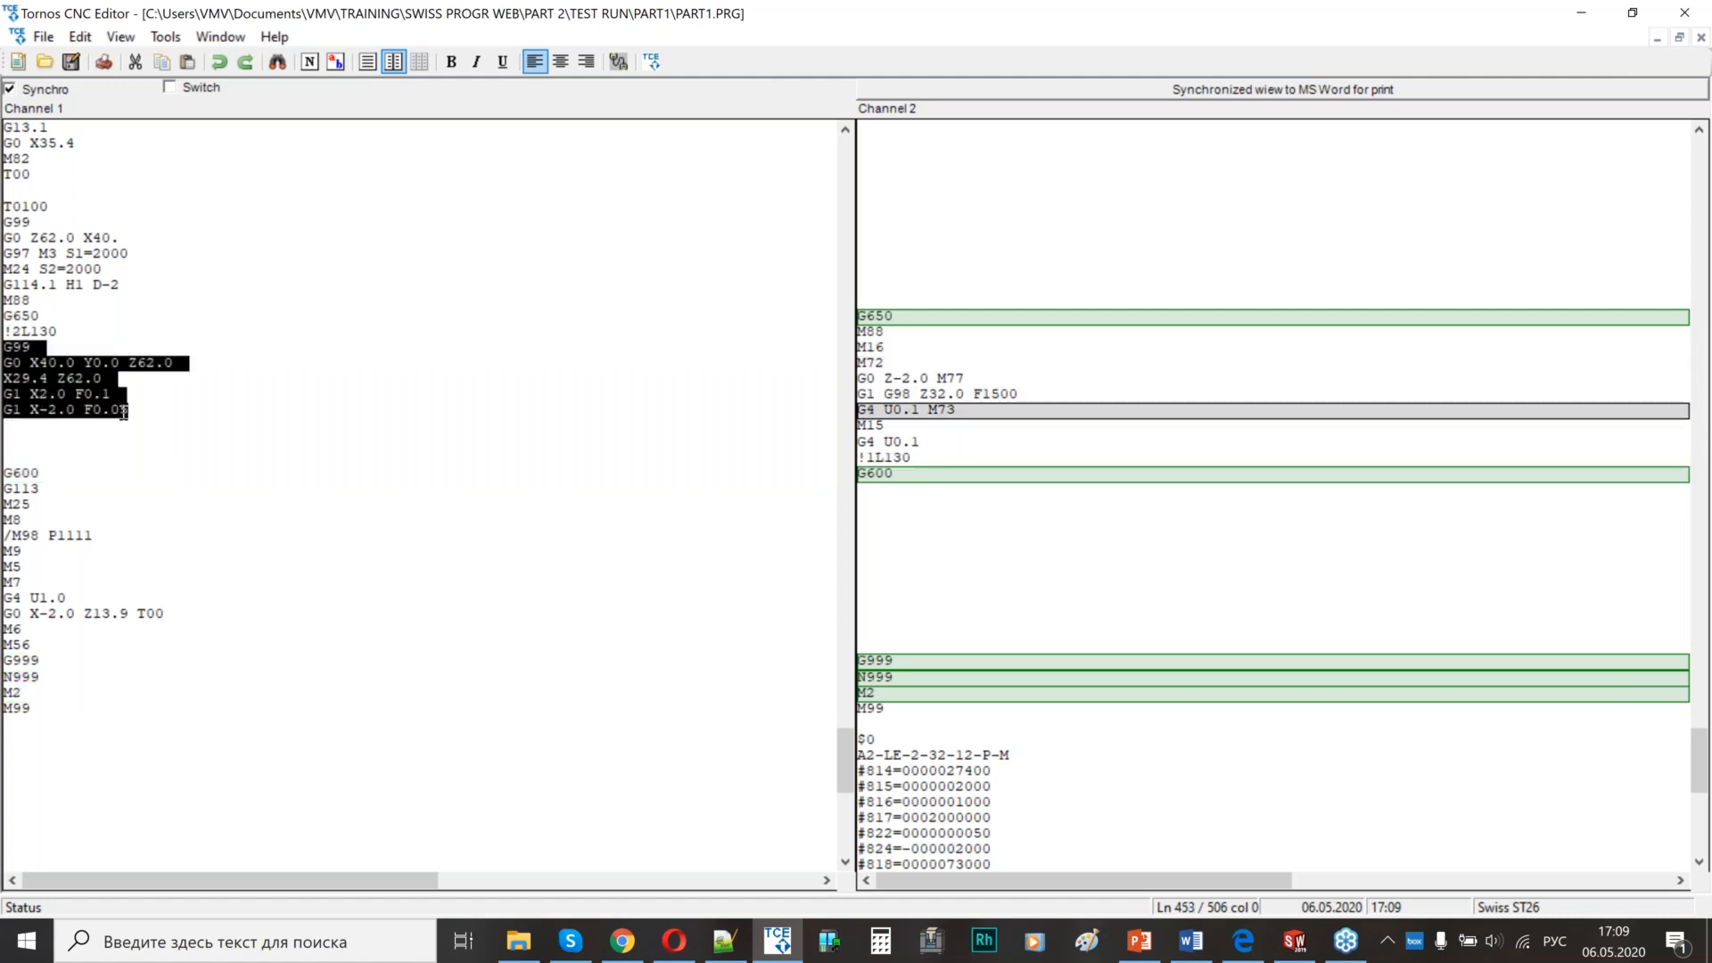
pyautogui.click(55, 399)
pyautogui.moveTo(31, 410); pyautogui.dragTo(81, 410)
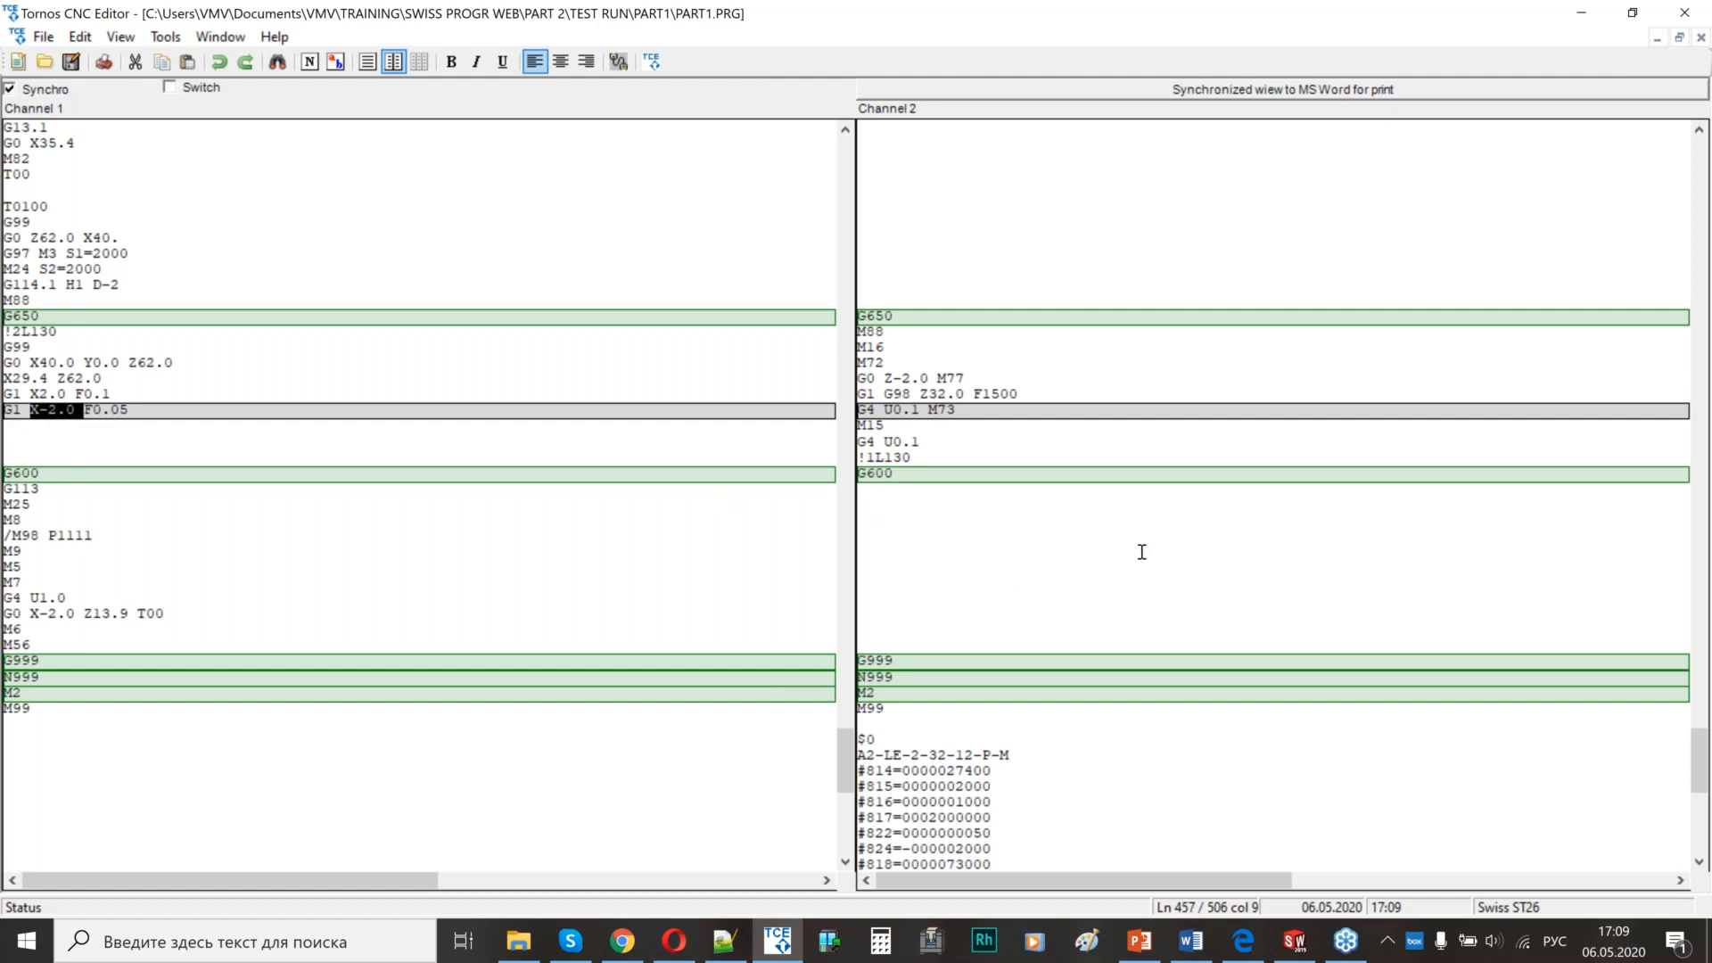
# - Review the program-end codes in both channels and the $0 machine variable list that closes the file
pyautogui.moveTo(862, 645); pyautogui.dragTo(878, 694)
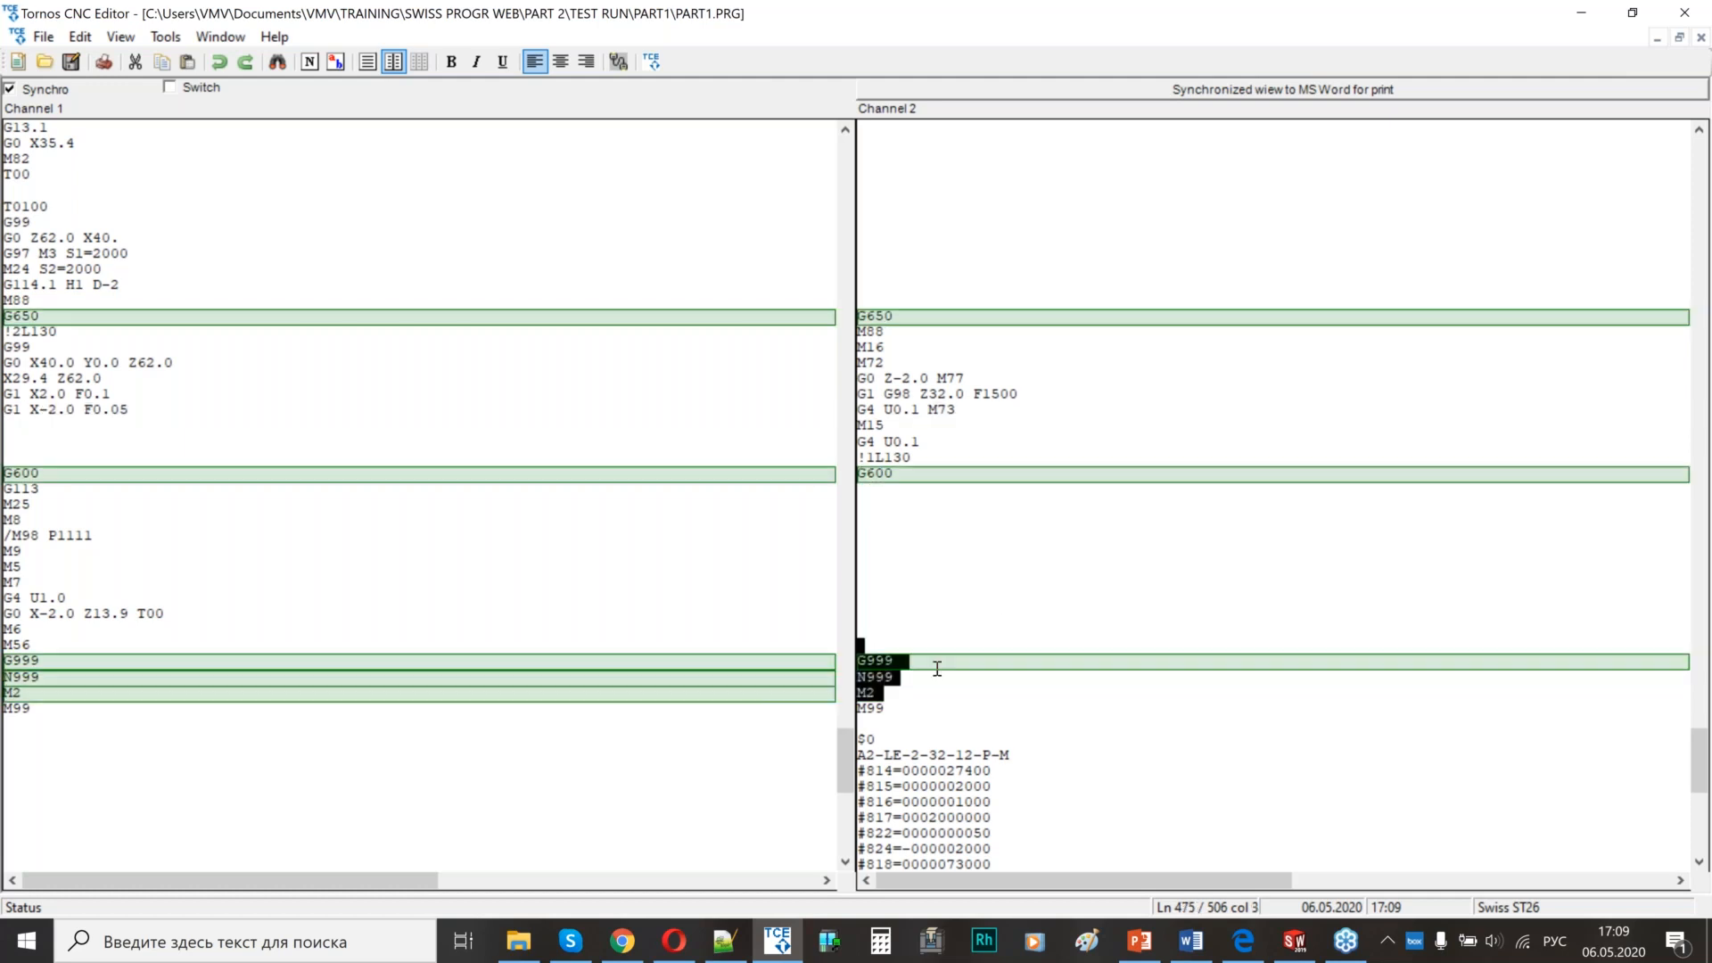
pyautogui.moveTo(20, 490); pyautogui.dragTo(54, 634)
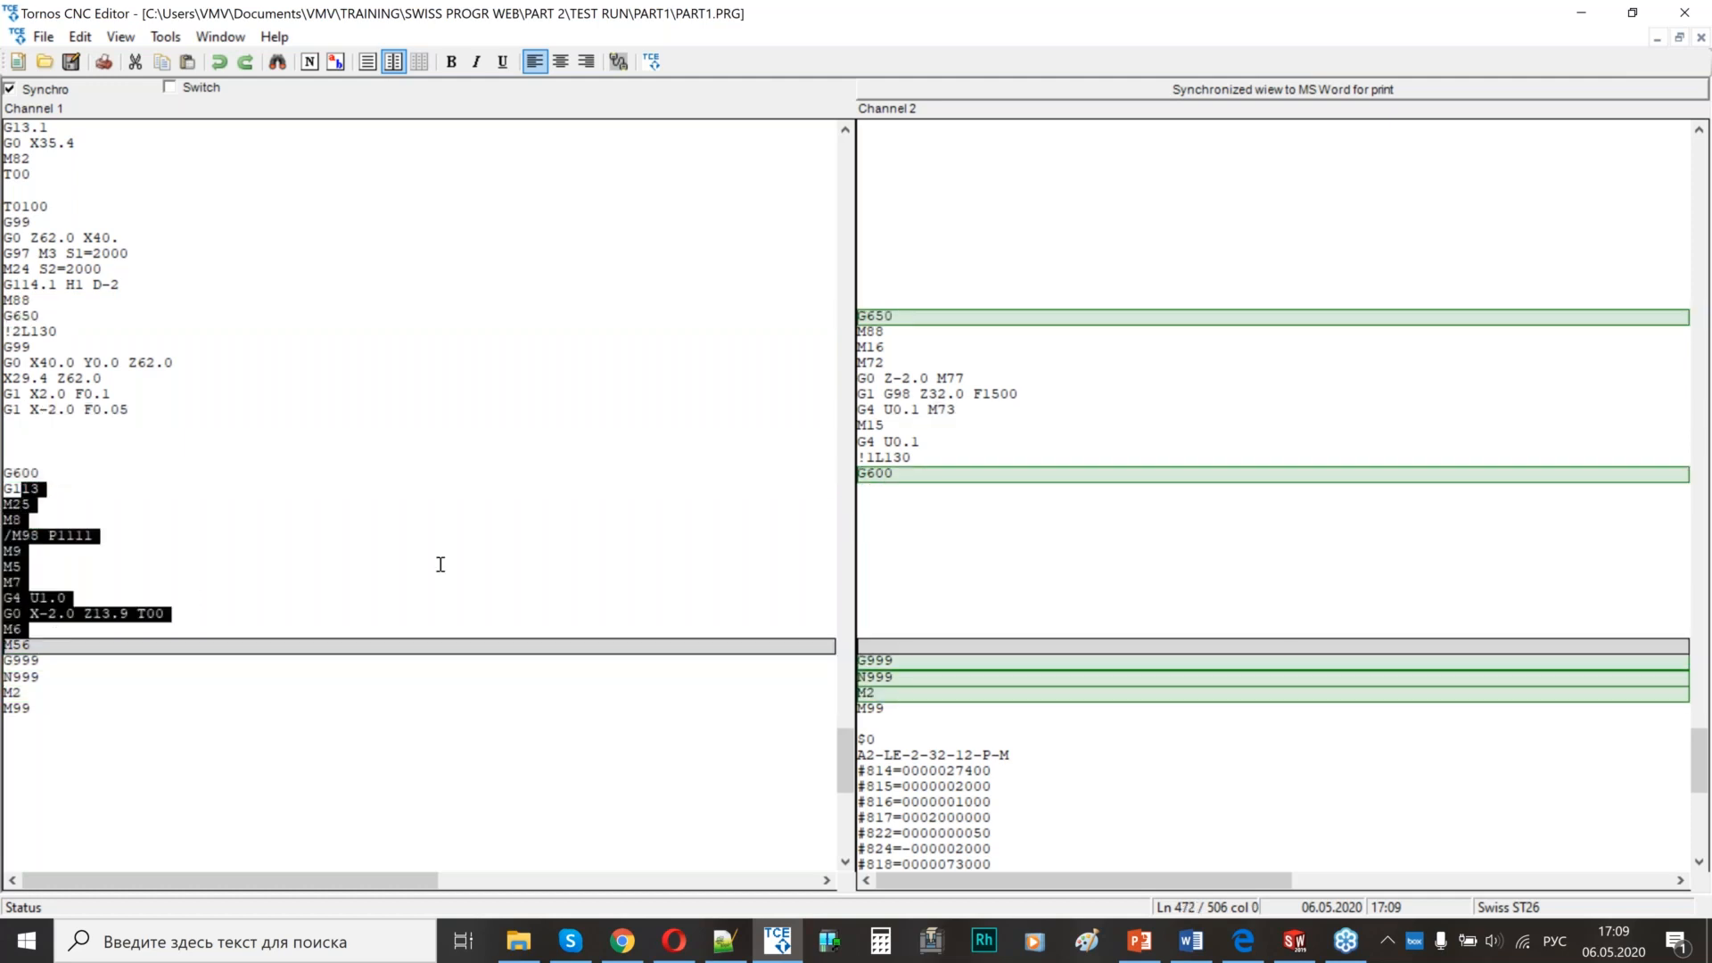
pyautogui.scroll(-10, 1001, 521)
pyautogui.moveTo(866, 309); pyautogui.dragTo(993, 760)
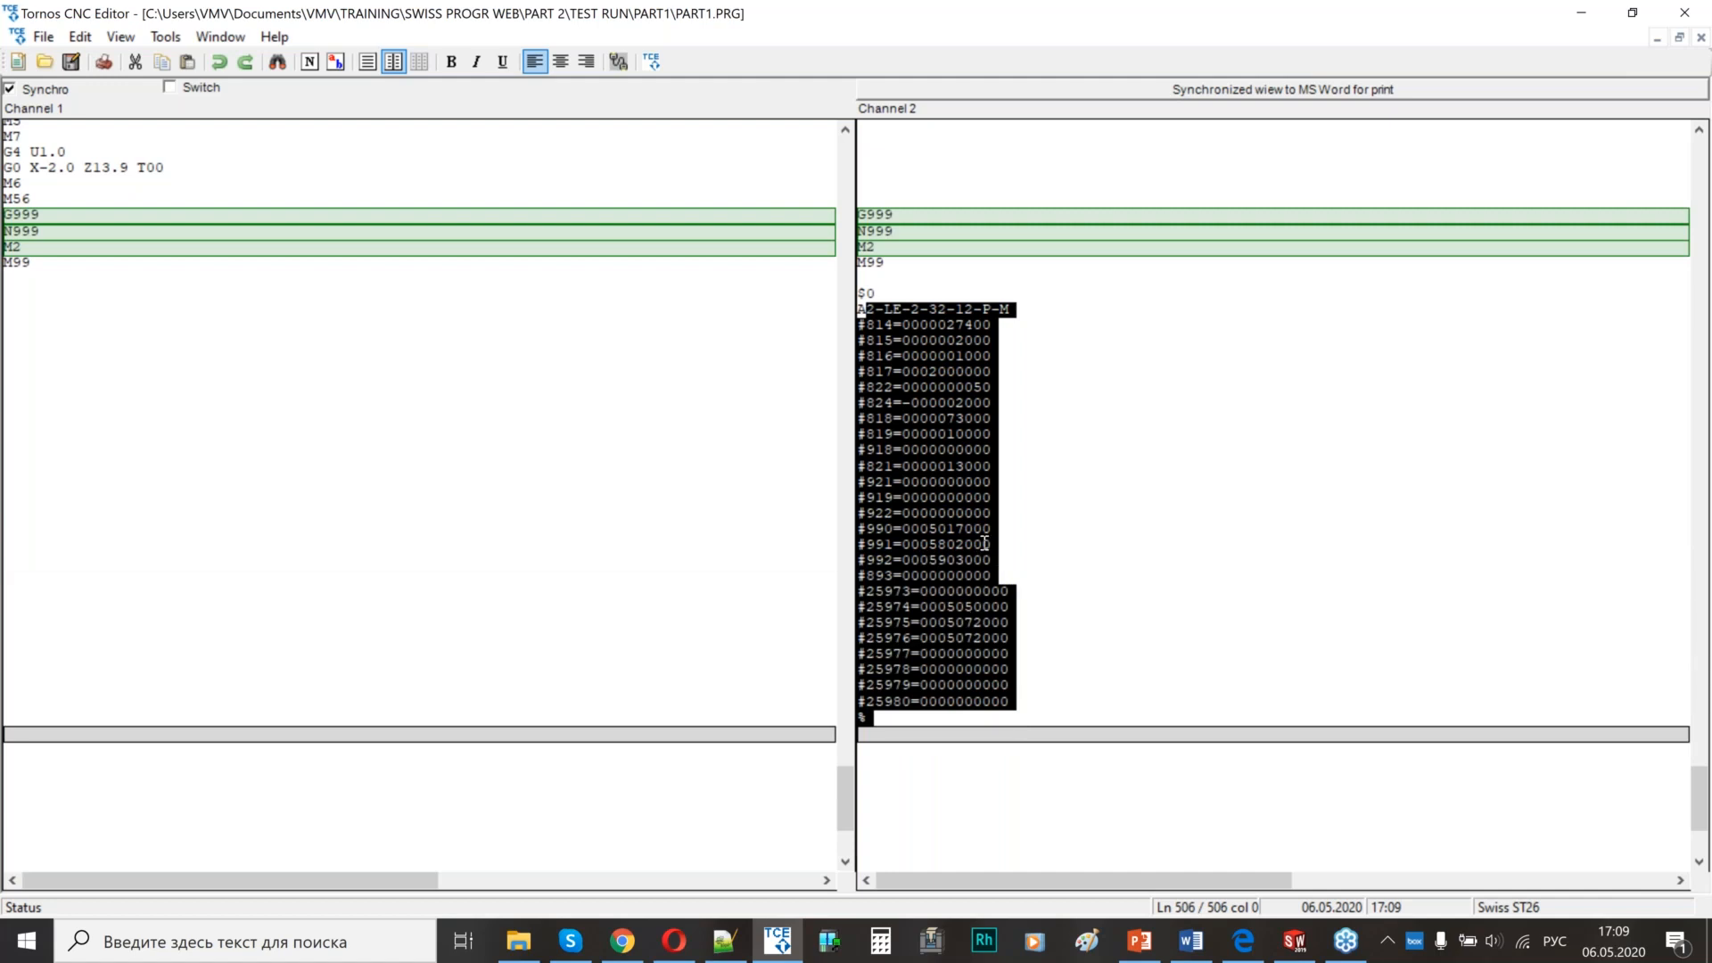
pyautogui.click(983, 451)
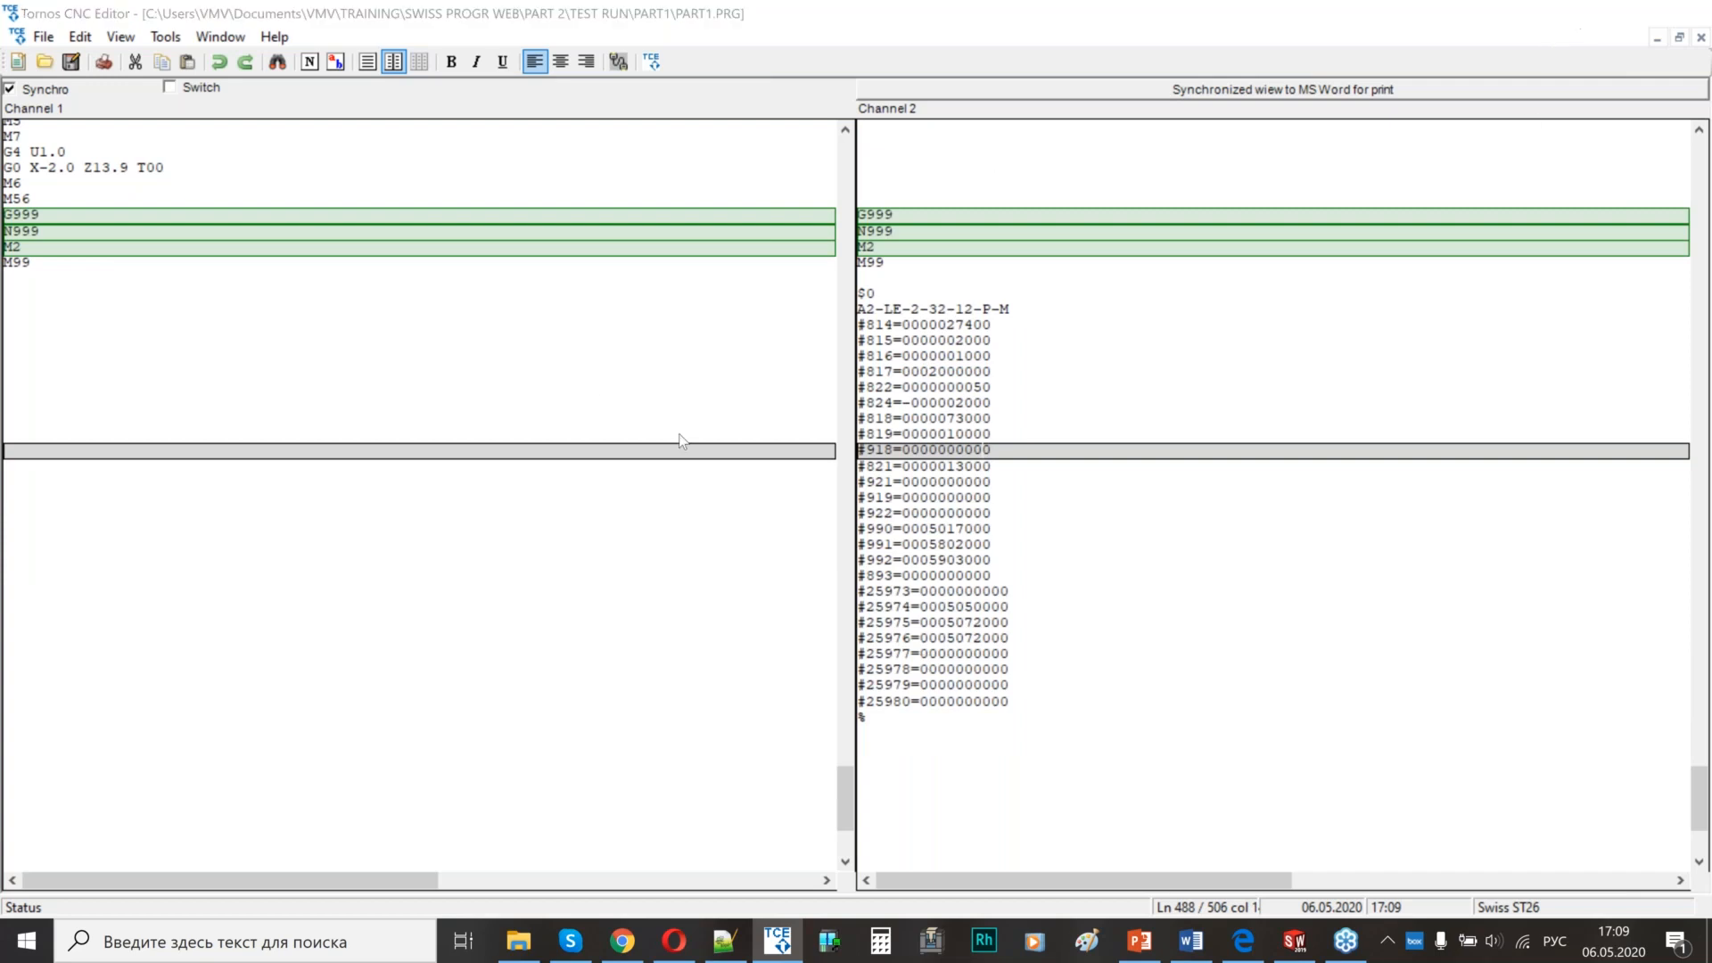
# - Switch to SolidWorks, open the part tool table with tool 1's mounting view, and inspect the T11-T14 turret stations up close
pyautogui.hotkey('alt', 'Tab')
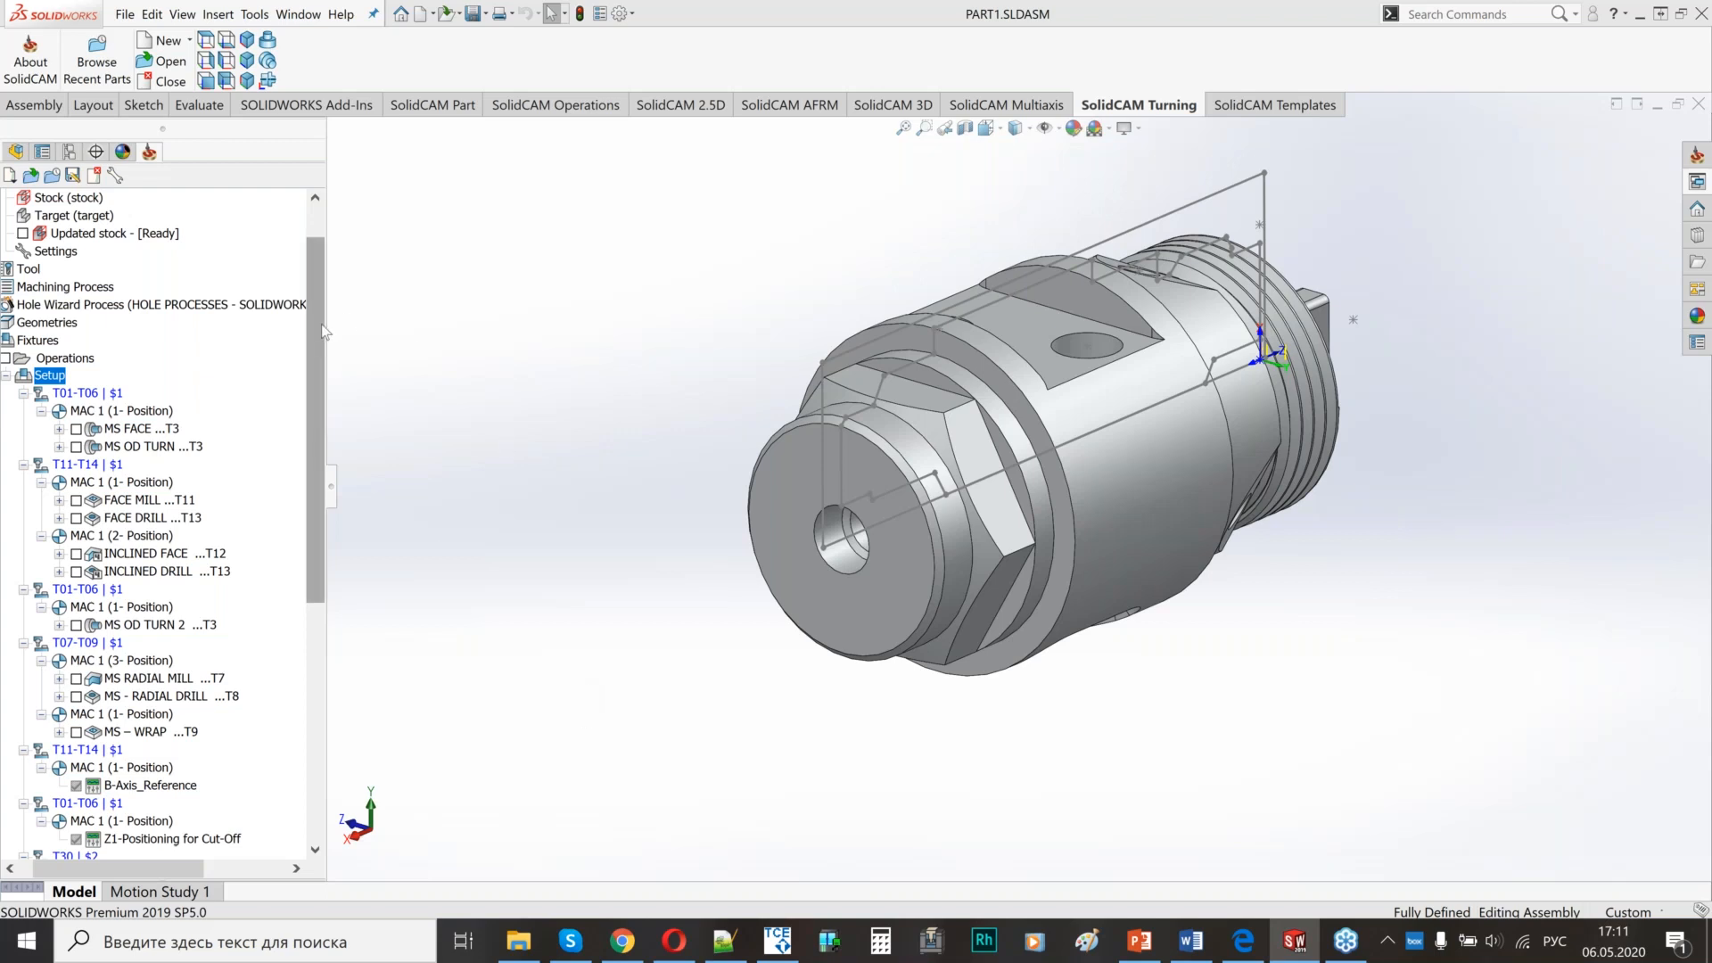
pyautogui.scroll(1, 322, 324)
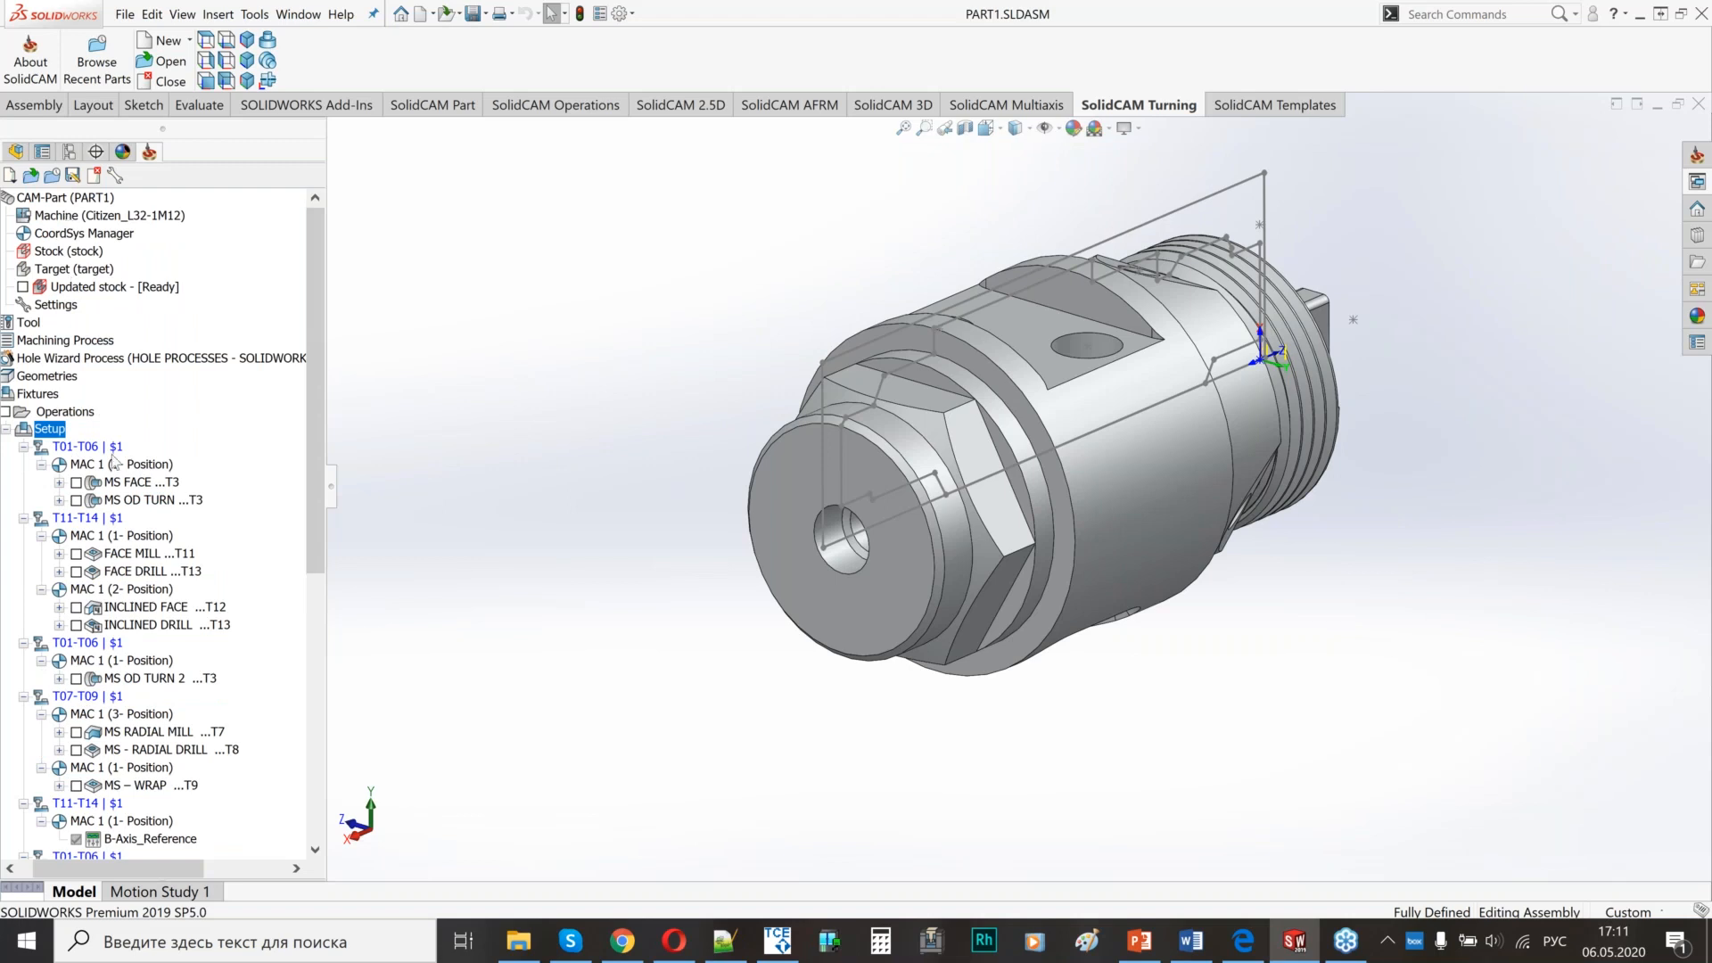
pyautogui.click(30, 323)
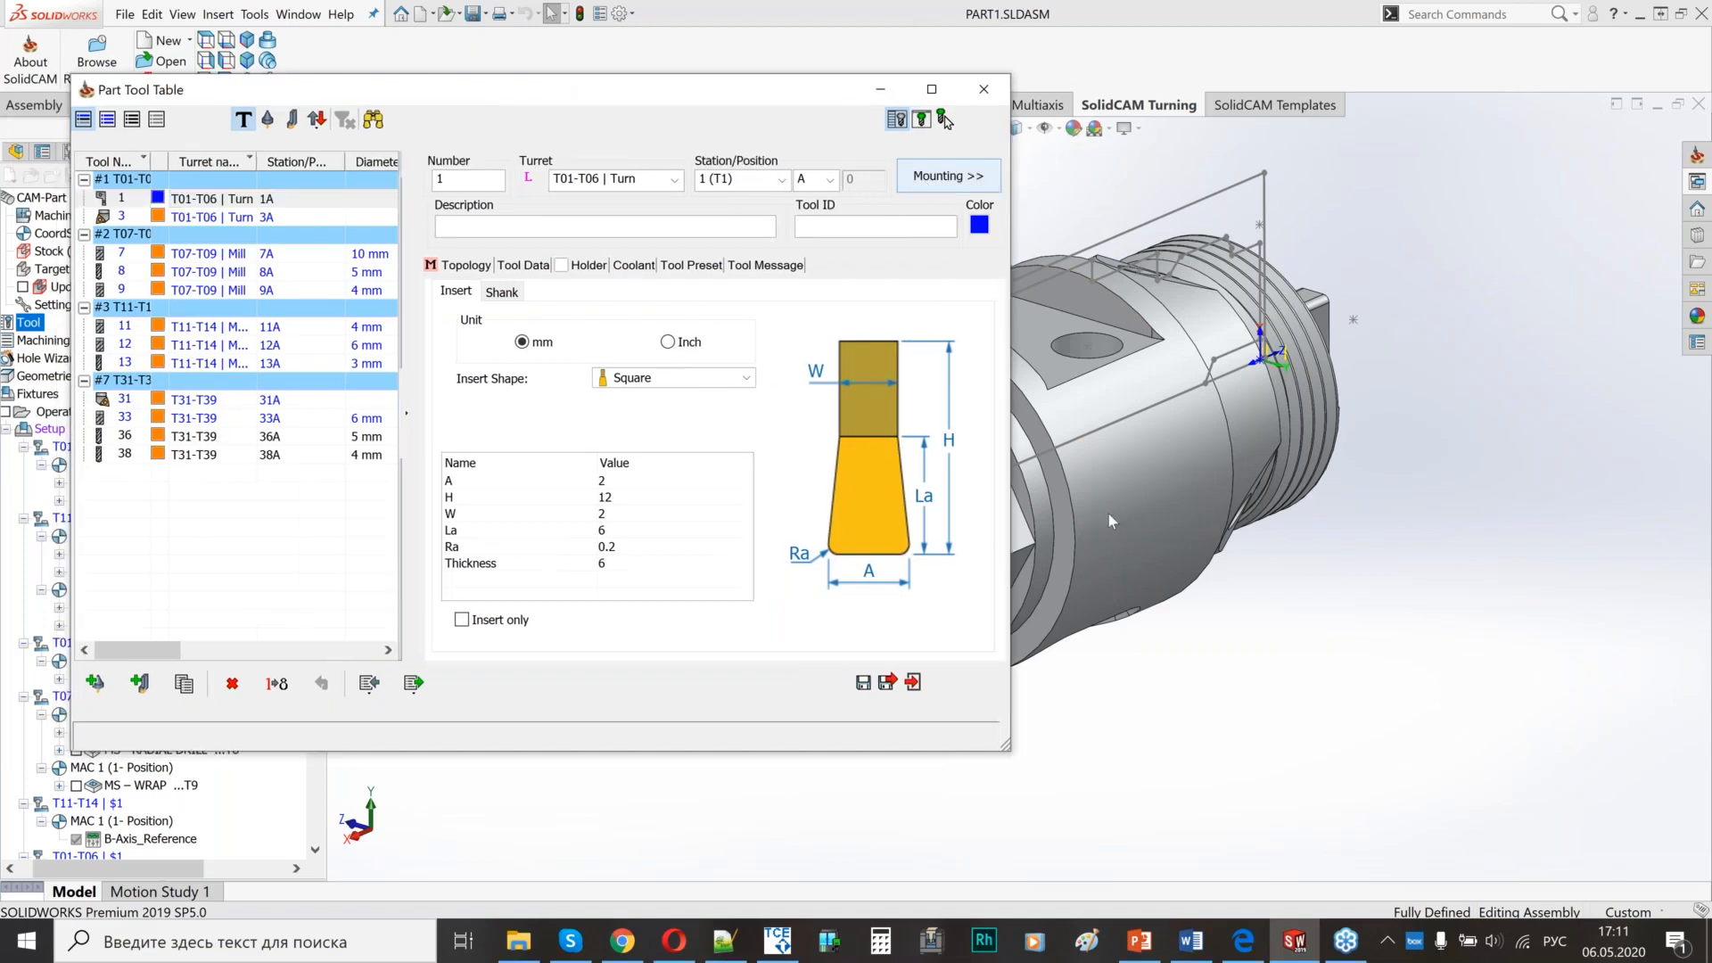
pyautogui.click(948, 176)
pyautogui.moveTo(1377, 497)
pyautogui.mouseDown(button='middle')
pyautogui.moveTo(1418, 473)
pyautogui.moveTo(1346, 485)
pyautogui.mouseUp(button='middle')
pyautogui.scroll(5, 1179, 482)
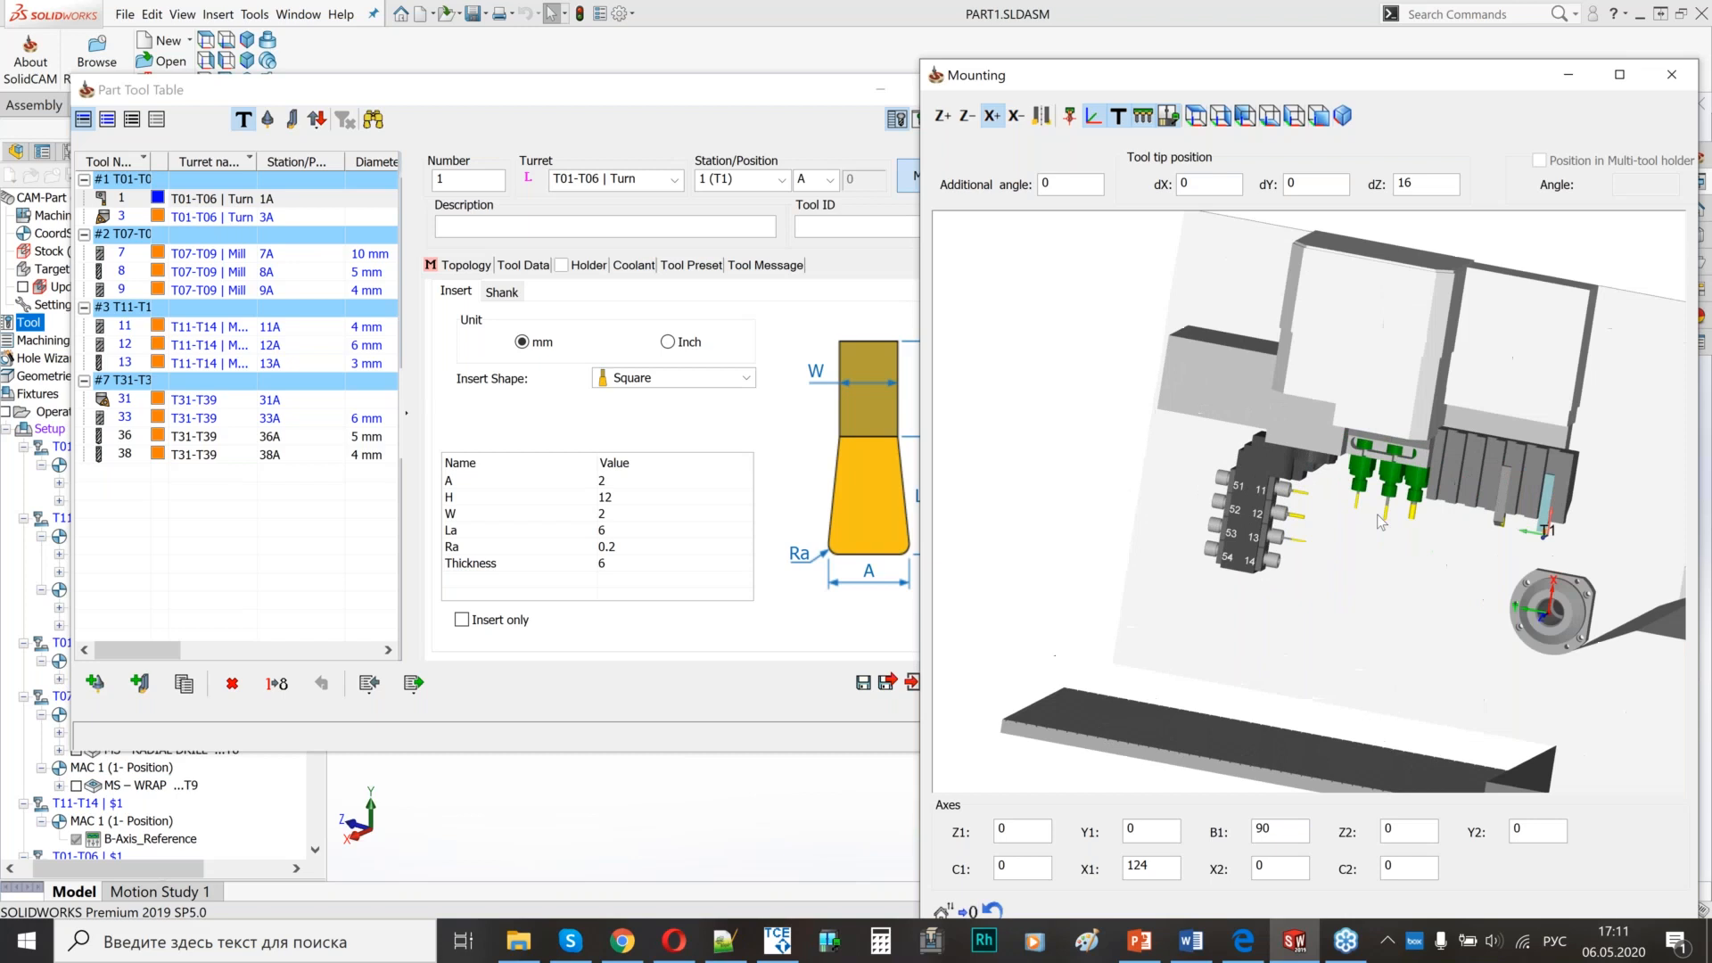
pyautogui.scroll(3, 1180, 481)
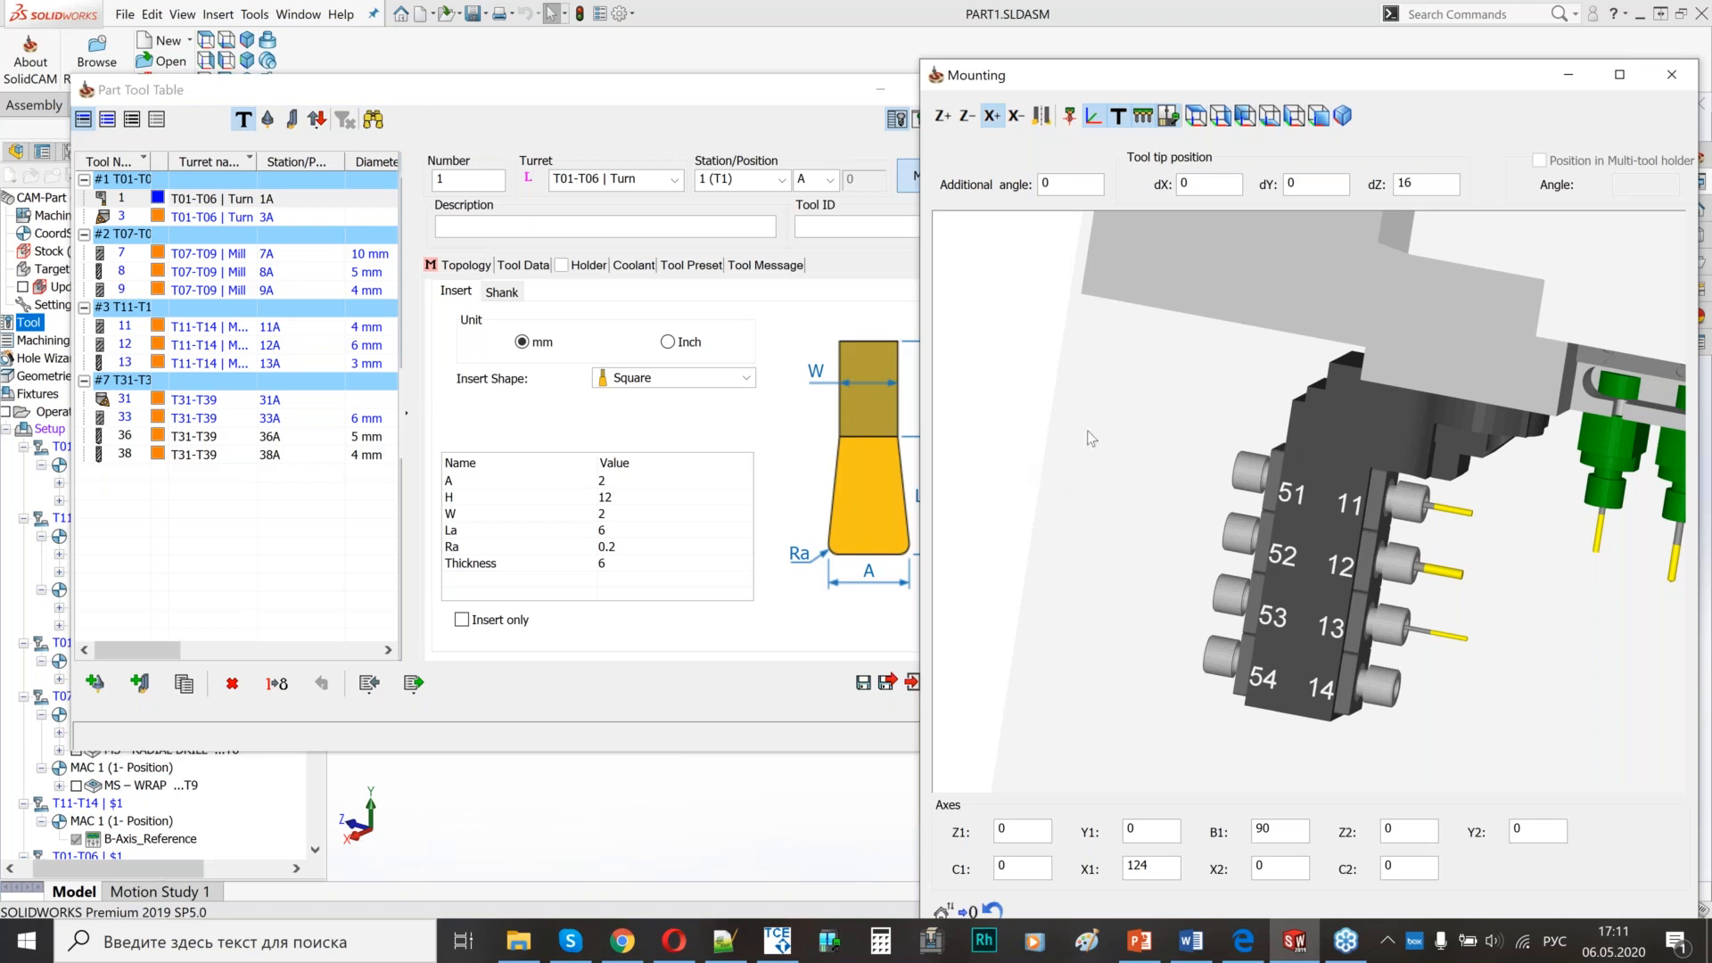
pyautogui.scroll(-5, 1106, 437)
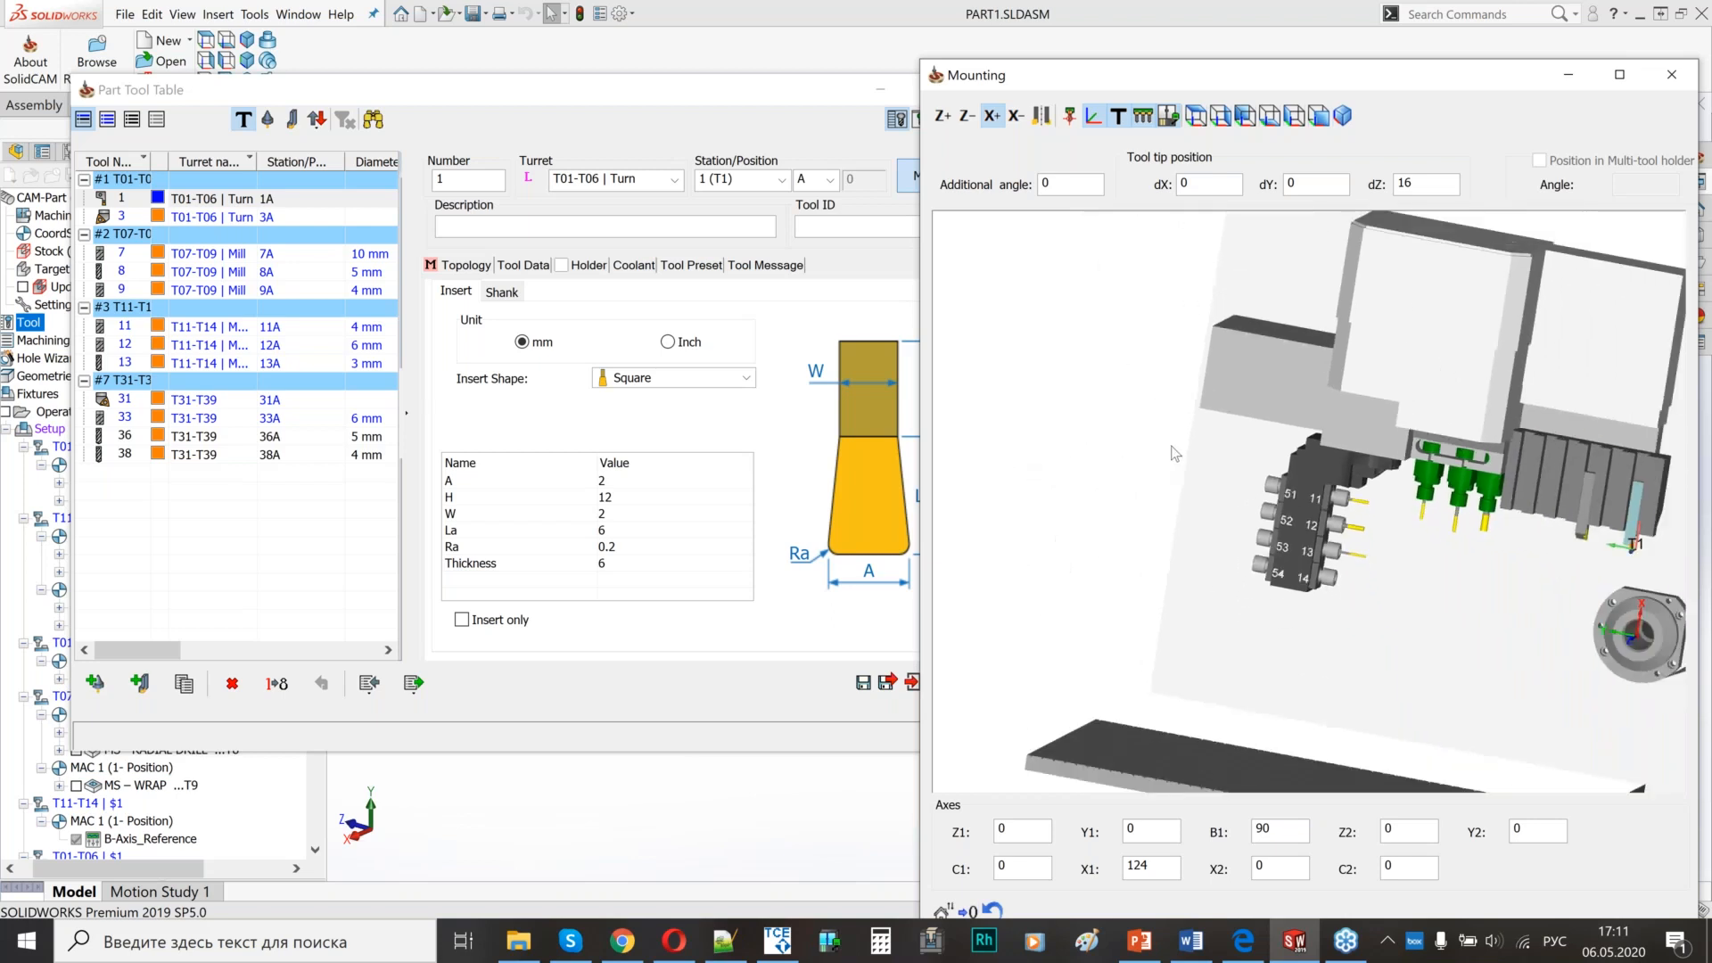